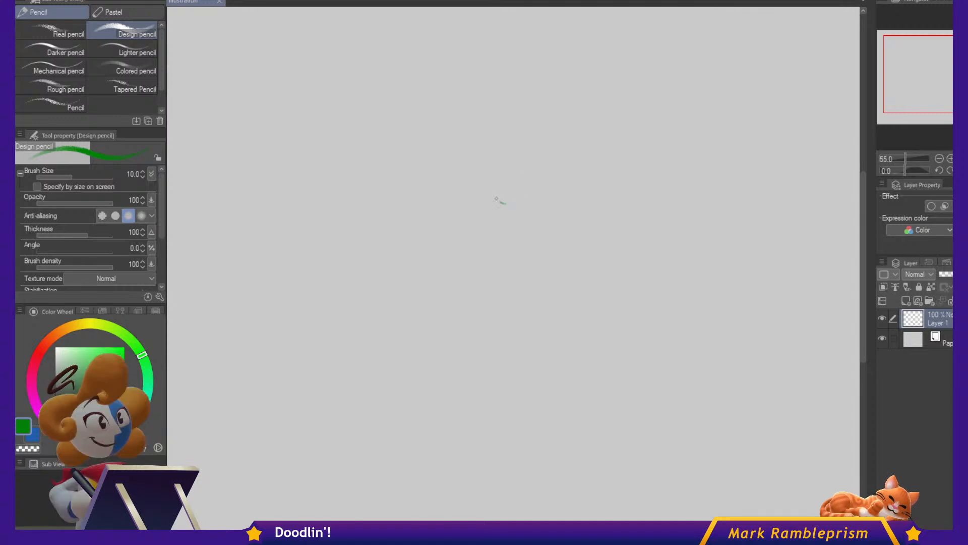
Switch from the Design pencil to the Blue Pencil B brush for sketching.
{"action": "left_click_drag", "start_coordinate": [495, 198], "coordinate": [502, 203]}
{"action": "key", "text": "ctrl+z"}
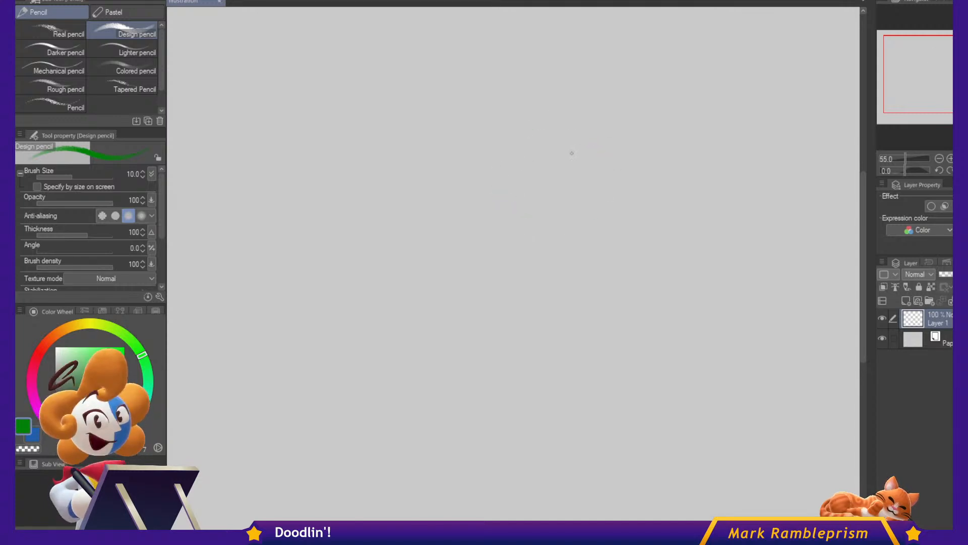
{"action": "key", "text": "p"}
{"action": "key", "text": "p"}
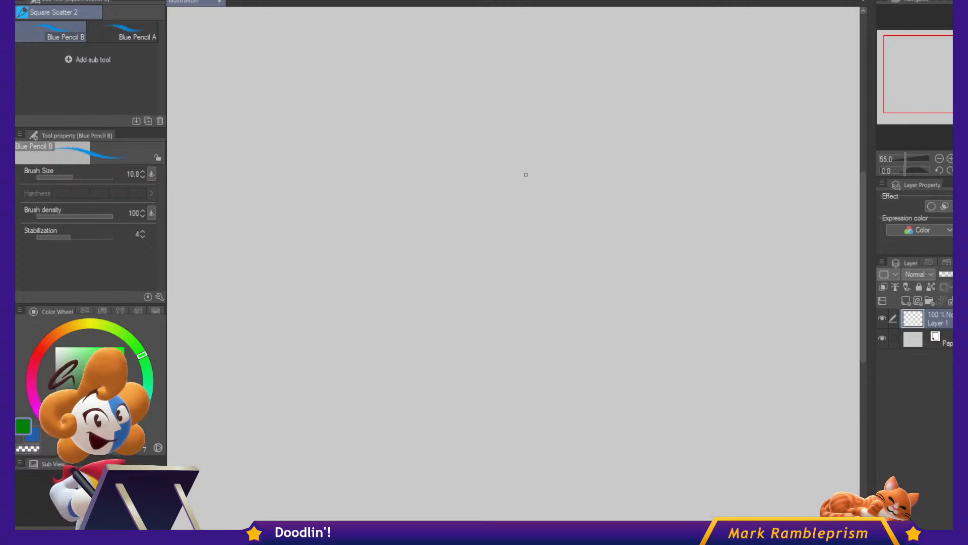
Sketch a round character head with a curved centre line and narrow, slanted eye shapes.
{"action": "mouse_move", "coordinate": [514, 200]}
{"action": "left_mouse_down"}
{"action": "mouse_move", "coordinate": [628, 173]}
{"action": "mouse_move", "coordinate": [502, 193]}
{"action": "mouse_move", "coordinate": [539, 115]}
{"action": "mouse_move", "coordinate": [485, 201]}
{"action": "left_mouse_up"}
{"action": "key", "text": "ctrl+z"}
{"action": "mouse_move", "coordinate": [595, 108]}
{"action": "left_mouse_down"}
{"action": "mouse_move", "coordinate": [522, 257]}
{"action": "mouse_move", "coordinate": [527, 269]}
{"action": "left_mouse_up"}
{"action": "mouse_move", "coordinate": [515, 162]}
{"action": "left_mouse_down"}
{"action": "mouse_move", "coordinate": [555, 123]}
{"action": "mouse_move", "coordinate": [512, 175]}
{"action": "mouse_move", "coordinate": [613, 150]}
{"action": "left_mouse_up"}
{"action": "left_click_drag", "start_coordinate": [548, 171], "coordinate": [595, 181]}
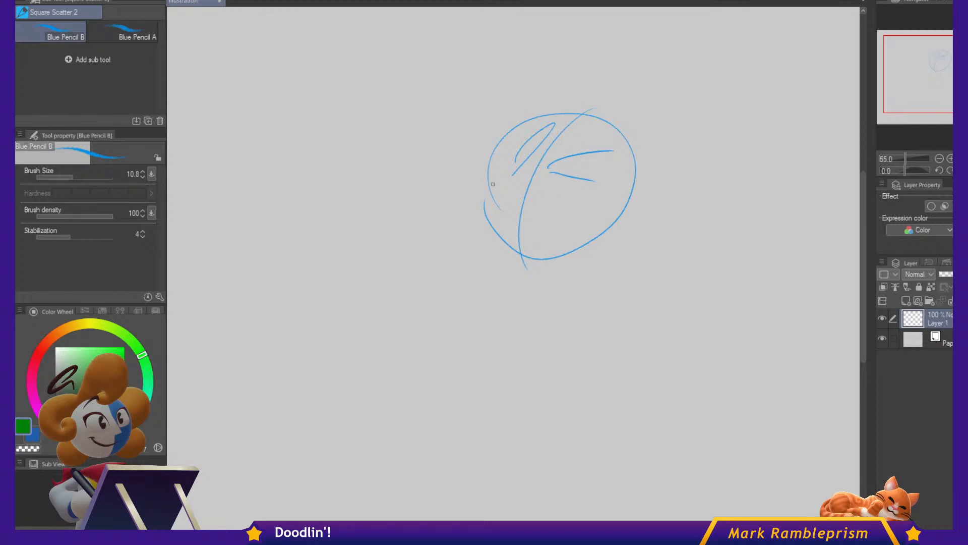
Add a wide smile, a loop beside the narrow upright eye, and pointed brow strokes across the head's upper edge.
{"action": "left_click_drag", "start_coordinate": [491, 186], "coordinate": [614, 182]}
{"action": "mouse_move", "coordinate": [528, 176]}
{"action": "left_mouse_down"}
{"action": "mouse_move", "coordinate": [484, 154]}
{"action": "mouse_move", "coordinate": [522, 183]}
{"action": "mouse_move", "coordinate": [485, 143]}
{"action": "mouse_move", "coordinate": [524, 177]}
{"action": "left_mouse_up"}
{"action": "key", "text": "ctrl+z"}
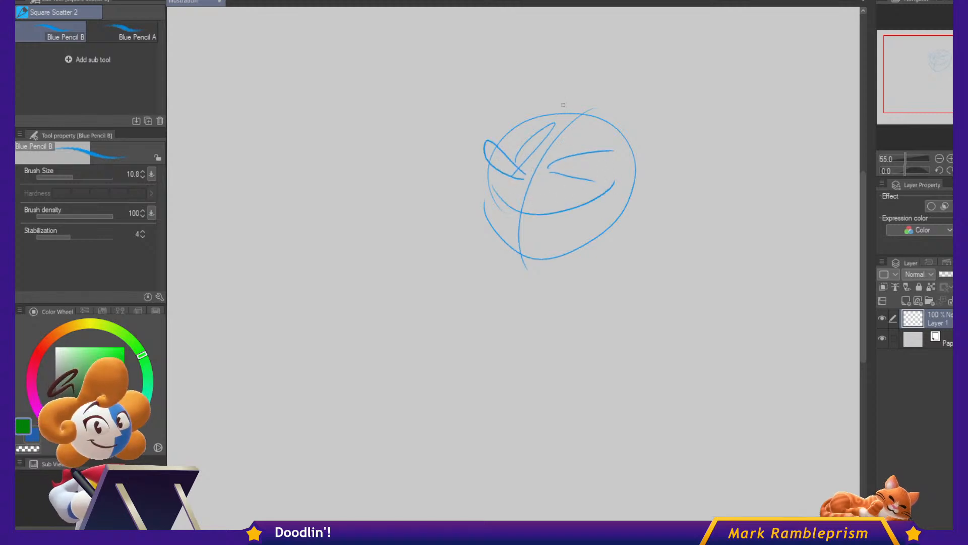
{"action": "mouse_move", "coordinate": [539, 111]}
{"action": "left_mouse_down"}
{"action": "mouse_move", "coordinate": [579, 90]}
{"action": "mouse_move", "coordinate": [588, 132]}
{"action": "mouse_move", "coordinate": [576, 131]}
{"action": "mouse_move", "coordinate": [638, 128]}
{"action": "left_mouse_up"}
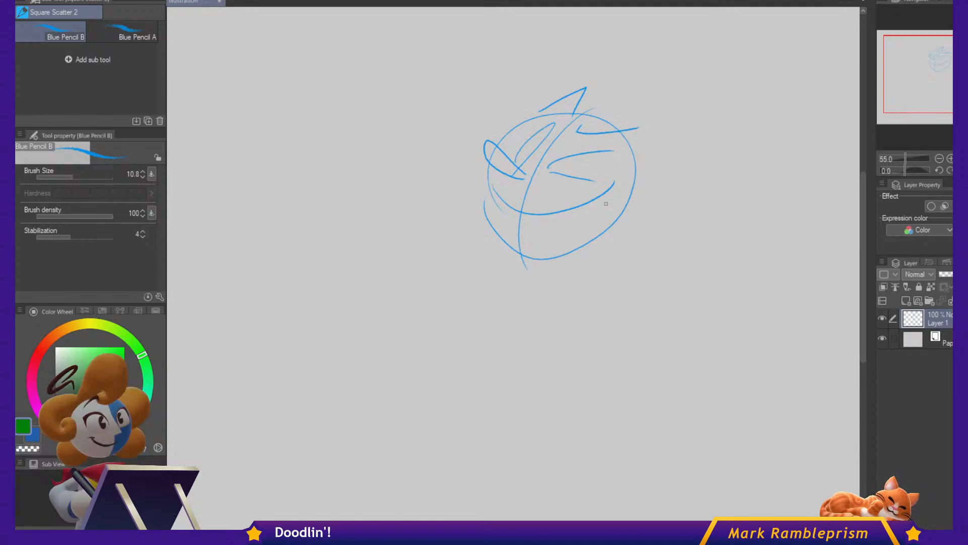
Enlarge the head sketch slightly with a scale transform, discarding the first skewed adjustment.
{"action": "key", "text": "ctrl+t"}
{"action": "mouse_move", "coordinate": [640, 271]}
{"action": "left_mouse_down"}
{"action": "mouse_move", "coordinate": [644, 287]}
{"action": "mouse_move", "coordinate": [649, 280]}
{"action": "left_mouse_up"}
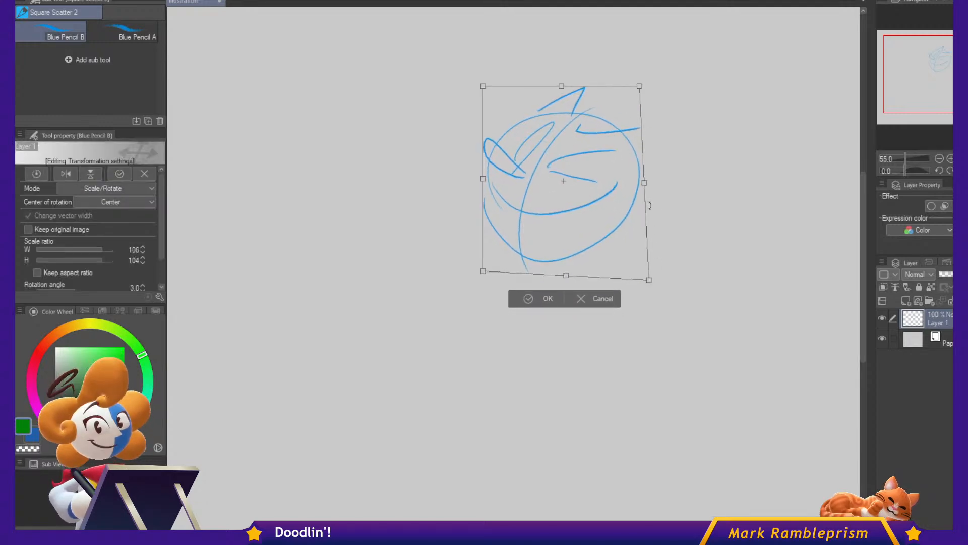
{"action": "key", "text": "ctrl+z"}
{"action": "left_click_drag", "start_coordinate": [641, 180], "coordinate": [649, 187]}
{"action": "key", "text": "Return"}
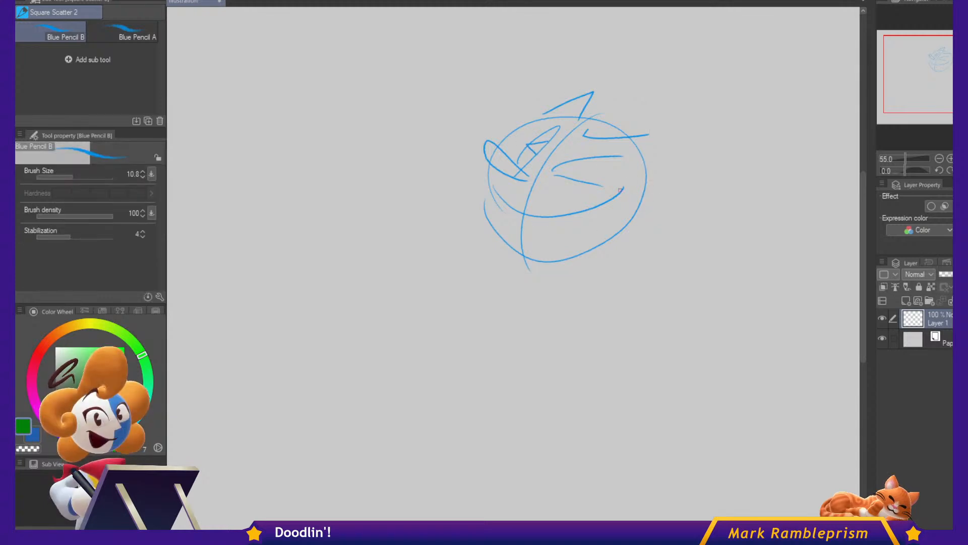
Sketch a bent arm beside the head with its hand cupped under a round ball.
{"action": "mouse_move", "coordinate": [621, 190]}
{"action": "left_mouse_down"}
{"action": "mouse_move", "coordinate": [633, 186]}
{"action": "mouse_move", "coordinate": [651, 261]}
{"action": "mouse_move", "coordinate": [689, 219]}
{"action": "mouse_move", "coordinate": [705, 161]}
{"action": "mouse_move", "coordinate": [673, 207]}
{"action": "mouse_move", "coordinate": [732, 199]}
{"action": "mouse_move", "coordinate": [669, 216]}
{"action": "left_mouse_up"}
{"action": "key", "text": "ctrl+z"}
{"action": "mouse_move", "coordinate": [683, 166]}
{"action": "left_mouse_down"}
{"action": "mouse_move", "coordinate": [662, 185]}
{"action": "mouse_move", "coordinate": [678, 200]}
{"action": "mouse_move", "coordinate": [668, 180]}
{"action": "mouse_move", "coordinate": [732, 200]}
{"action": "left_mouse_up"}
{"action": "mouse_move", "coordinate": [665, 193]}
{"action": "left_mouse_down"}
{"action": "mouse_move", "coordinate": [659, 213]}
{"action": "mouse_move", "coordinate": [713, 226]}
{"action": "mouse_move", "coordinate": [744, 247]}
{"action": "mouse_move", "coordinate": [714, 233]}
{"action": "mouse_move", "coordinate": [652, 234]}
{"action": "mouse_move", "coordinate": [697, 246]}
{"action": "mouse_move", "coordinate": [722, 222]}
{"action": "mouse_move", "coordinate": [744, 220]}
{"action": "mouse_move", "coordinate": [743, 249]}
{"action": "mouse_move", "coordinate": [711, 234]}
{"action": "left_mouse_up"}
{"action": "key", "text": "ctrl+z"}
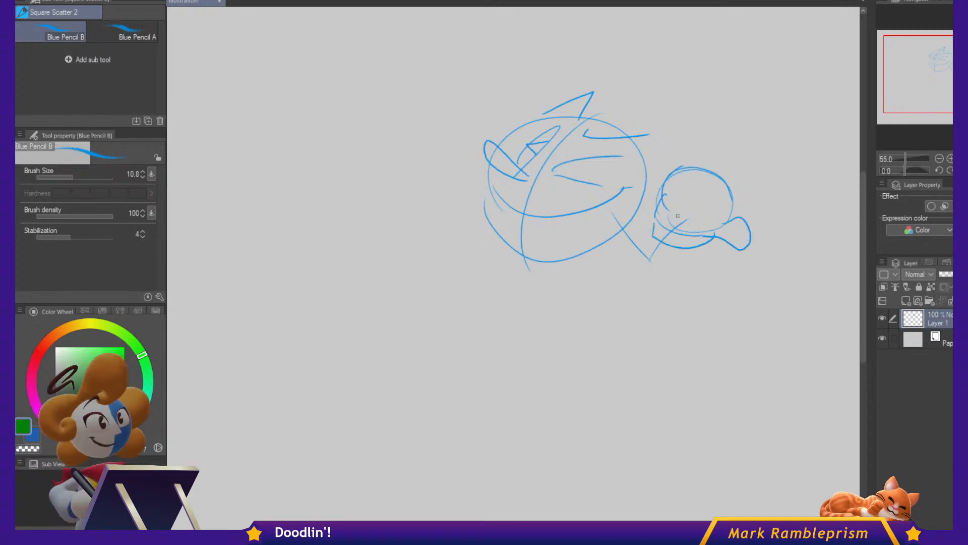
{"action": "mouse_move", "coordinate": [612, 231]}
{"action": "left_mouse_down"}
{"action": "mouse_move", "coordinate": [624, 252]}
{"action": "mouse_move", "coordinate": [686, 250]}
{"action": "mouse_move", "coordinate": [648, 256]}
{"action": "left_mouse_up"}
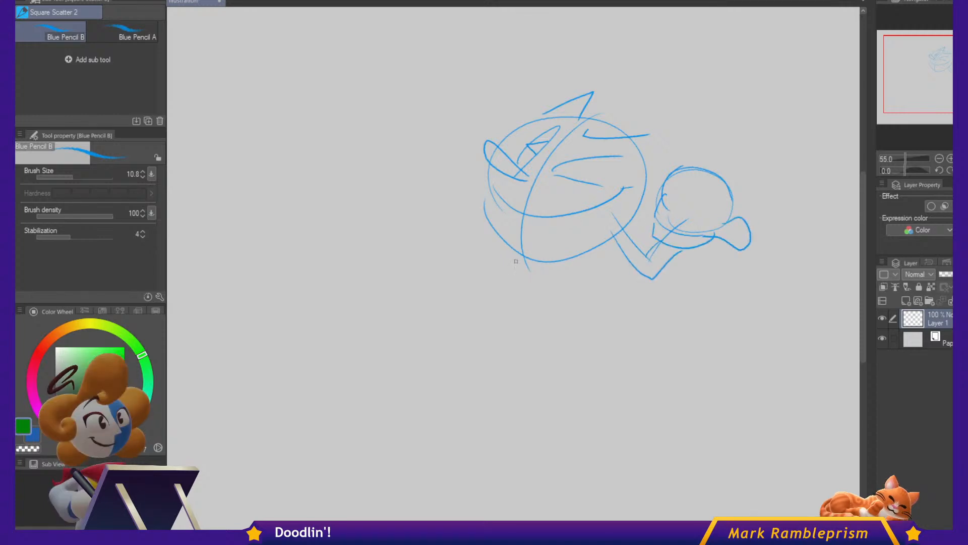
Sketch two thin legs under the round body with wide boot cuffs and large rounded shoes.
{"action": "mouse_move", "coordinate": [516, 259]}
{"action": "left_mouse_down"}
{"action": "mouse_move", "coordinate": [546, 328]}
{"action": "mouse_move", "coordinate": [562, 317]}
{"action": "left_mouse_up"}
{"action": "left_click_drag", "start_coordinate": [570, 258], "coordinate": [591, 318]}
{"action": "left_click_drag", "start_coordinate": [584, 255], "coordinate": [605, 320]}
{"action": "mouse_move", "coordinate": [510, 285]}
{"action": "left_mouse_down"}
{"action": "mouse_move", "coordinate": [562, 279]}
{"action": "mouse_move", "coordinate": [587, 356]}
{"action": "mouse_move", "coordinate": [493, 361]}
{"action": "mouse_move", "coordinate": [587, 363]}
{"action": "left_mouse_up"}
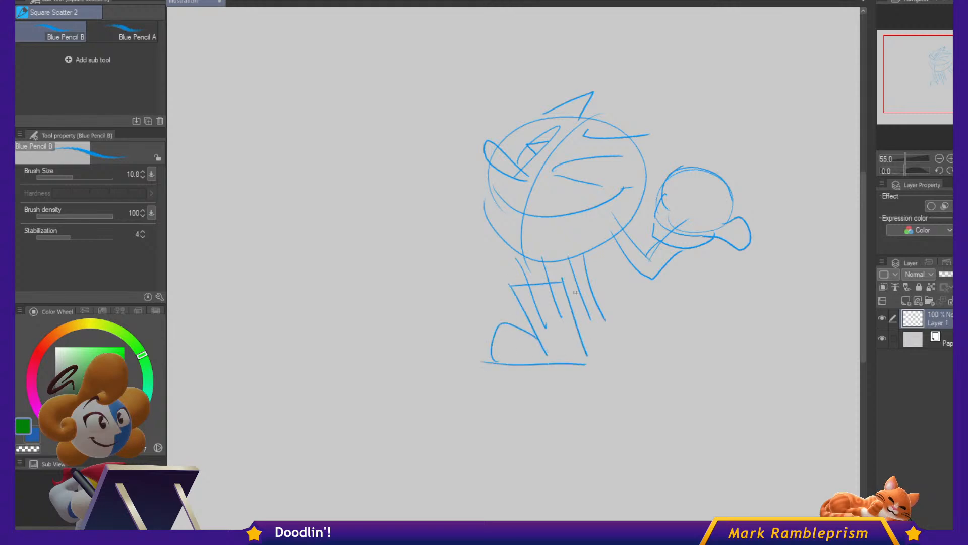
{"action": "left_click_drag", "start_coordinate": [571, 292], "coordinate": [607, 372]}
{"action": "mouse_move", "coordinate": [610, 280]}
{"action": "left_mouse_down"}
{"action": "mouse_move", "coordinate": [653, 362]}
{"action": "mouse_move", "coordinate": [676, 372]}
{"action": "left_mouse_up"}
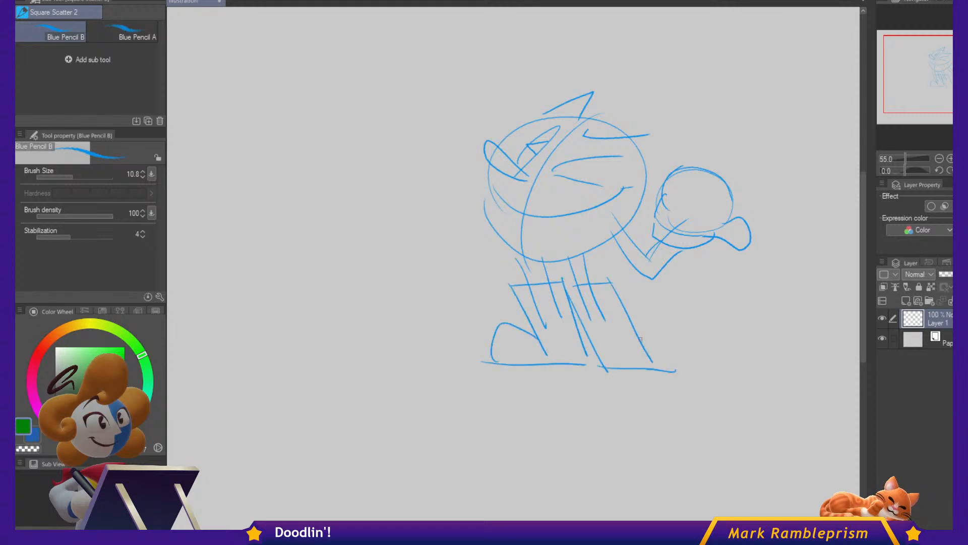
{"action": "left_click_drag", "start_coordinate": [635, 342], "coordinate": [693, 369]}
Sketch the opposite arm with a rounded fist, and add a tongue with a centre line below the smile.
{"action": "mouse_move", "coordinate": [449, 154]}
{"action": "left_mouse_down"}
{"action": "mouse_move", "coordinate": [482, 150]}
{"action": "mouse_move", "coordinate": [471, 214]}
{"action": "mouse_move", "coordinate": [488, 180]}
{"action": "mouse_move", "coordinate": [478, 253]}
{"action": "mouse_move", "coordinate": [504, 240]}
{"action": "left_mouse_up"}
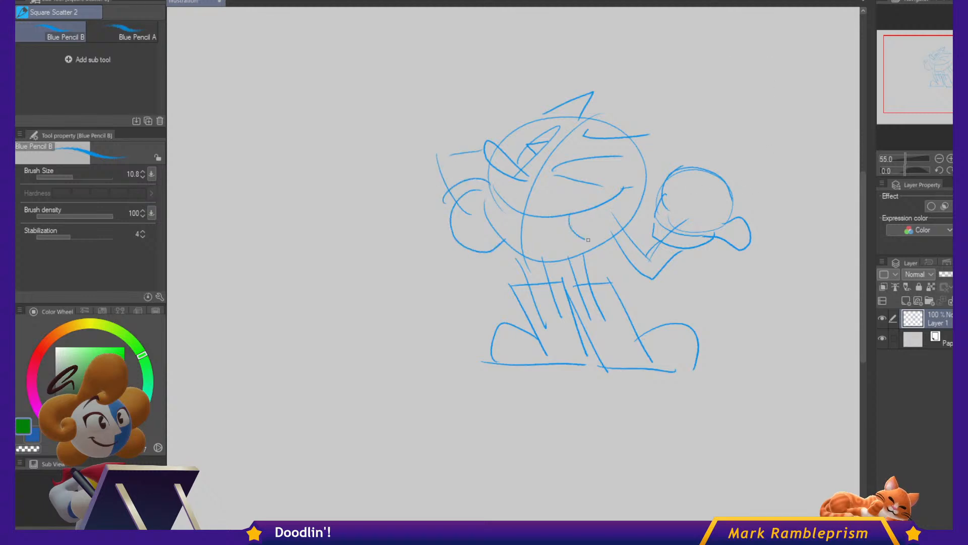
{"action": "left_click_drag", "start_coordinate": [572, 215], "coordinate": [602, 217]}
{"action": "left_click_drag", "start_coordinate": [585, 216], "coordinate": [588, 225]}
Sketch a hat with a pointed, jagged shape above the head and a long notched feather extending sideways.
{"action": "mouse_move", "coordinate": [528, 112]}
{"action": "left_mouse_down"}
{"action": "mouse_move", "coordinate": [553, 38]}
{"action": "mouse_move", "coordinate": [694, 143]}
{"action": "left_mouse_up"}
{"action": "mouse_move", "coordinate": [570, 76]}
{"action": "left_mouse_down"}
{"action": "mouse_move", "coordinate": [661, 61]}
{"action": "mouse_move", "coordinate": [650, 108]}
{"action": "mouse_move", "coordinate": [663, 130]}
{"action": "mouse_move", "coordinate": [755, 114]}
{"action": "left_mouse_up"}
{"action": "mouse_move", "coordinate": [687, 118]}
{"action": "left_mouse_down"}
{"action": "mouse_move", "coordinate": [715, 105]}
{"action": "mouse_move", "coordinate": [782, 110]}
{"action": "mouse_move", "coordinate": [705, 135]}
{"action": "mouse_move", "coordinate": [725, 139]}
{"action": "mouse_move", "coordinate": [789, 114]}
{"action": "mouse_move", "coordinate": [781, 111]}
{"action": "left_mouse_up"}
Move the whole character sketch toward the left part of the canvas with a transform.
{"action": "key", "text": "ctrl+t"}
{"action": "left_click_drag", "start_coordinate": [737, 222], "coordinate": [574, 208]}
{"action": "key", "text": "Return"}
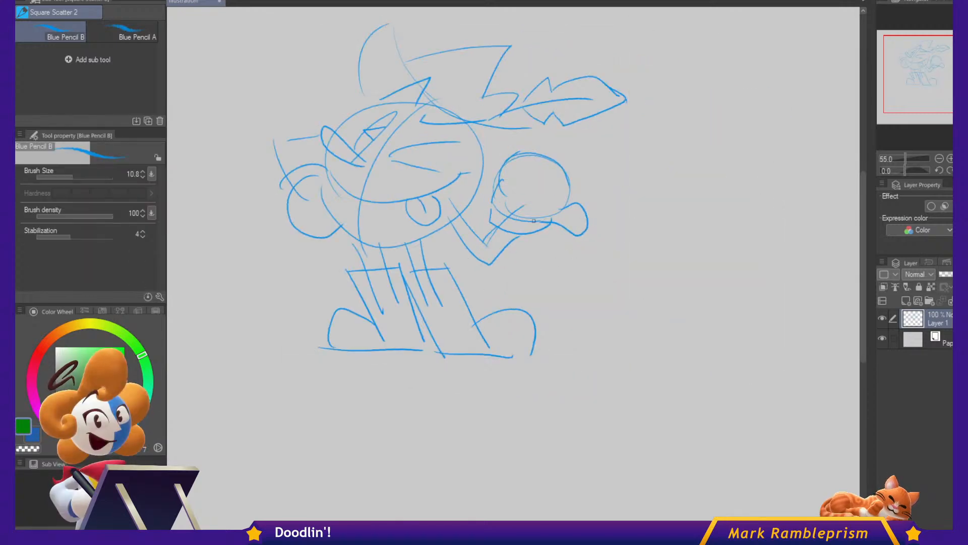
Reinforce the hand's curve beneath the ball and add a second line to the opposite arm.
{"action": "mouse_move", "coordinate": [532, 234]}
{"action": "left_mouse_down"}
{"action": "mouse_move", "coordinate": [497, 231]}
{"action": "mouse_move", "coordinate": [491, 207]}
{"action": "mouse_move", "coordinate": [500, 218]}
{"action": "left_mouse_up"}
{"action": "left_click_drag", "start_coordinate": [301, 150], "coordinate": [321, 142]}
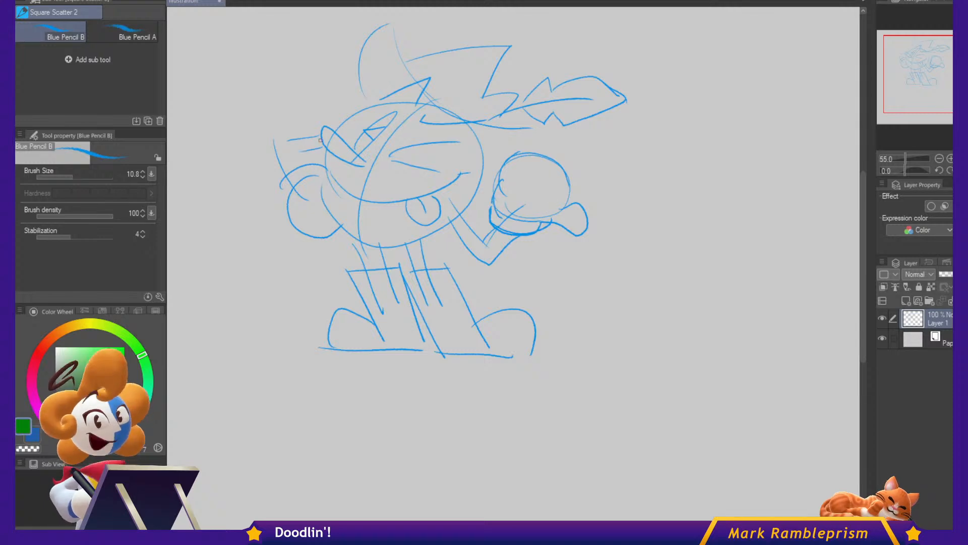
Lasso the character's left-hand shoe, widen it to 115% and rotate it slightly to level its sole, then deselect.
{"action": "left_click_drag", "start_coordinate": [540, 260], "coordinate": [605, 252]}
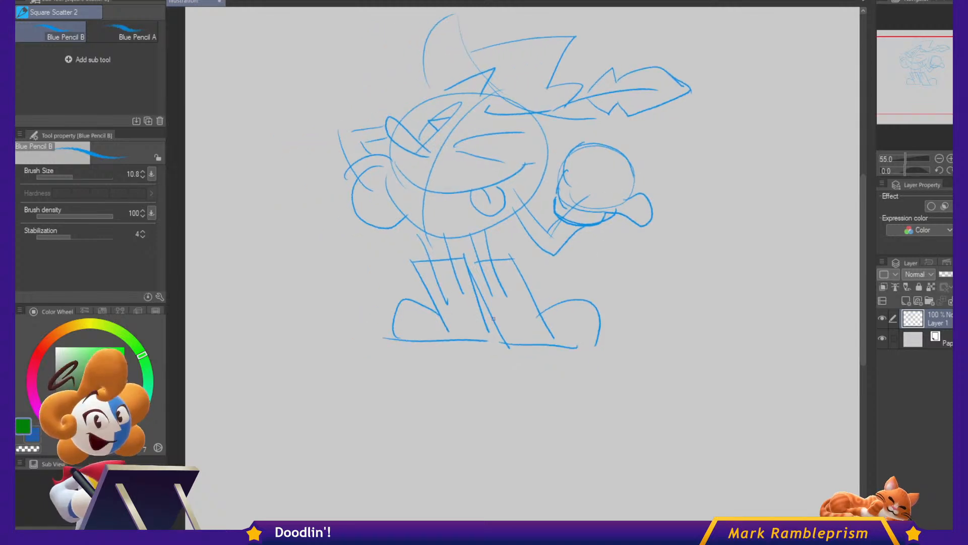
{"action": "key", "text": "m"}
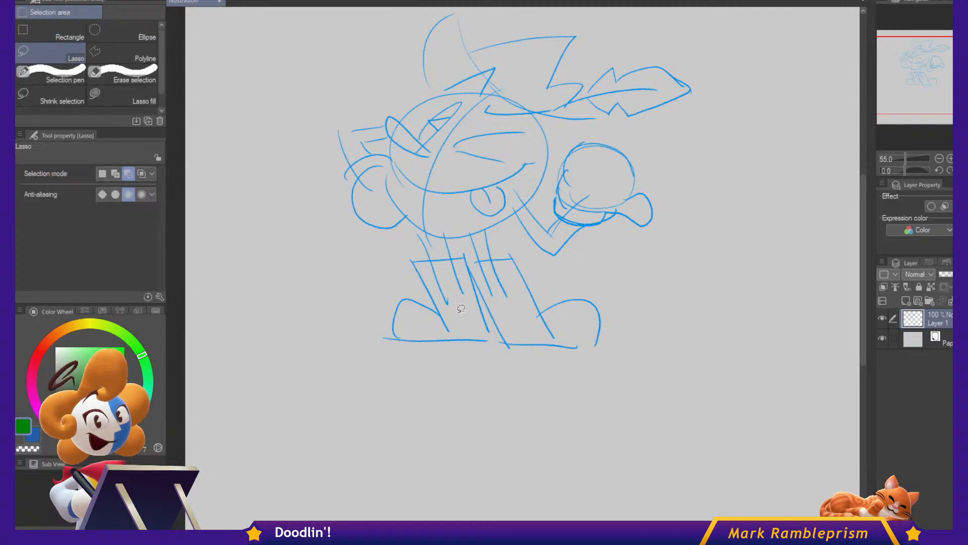
{"action": "mouse_move", "coordinate": [439, 326]}
{"action": "left_mouse_down"}
{"action": "mouse_move", "coordinate": [398, 291]}
{"action": "mouse_move", "coordinate": [417, 380]}
{"action": "mouse_move", "coordinate": [492, 338]}
{"action": "left_mouse_up"}
{"action": "key", "text": "ctrl+t"}
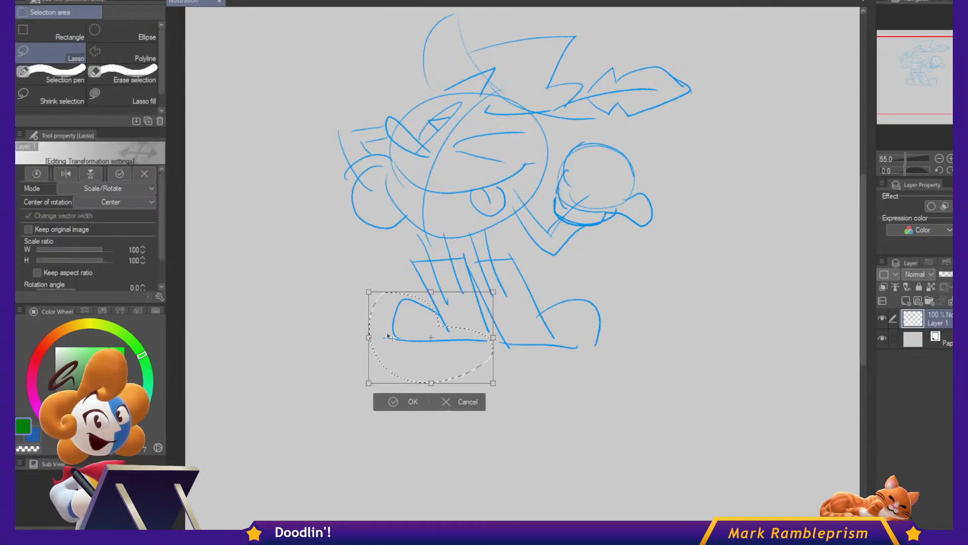
{"action": "left_click_drag", "start_coordinate": [448, 364], "coordinate": [451, 365]}
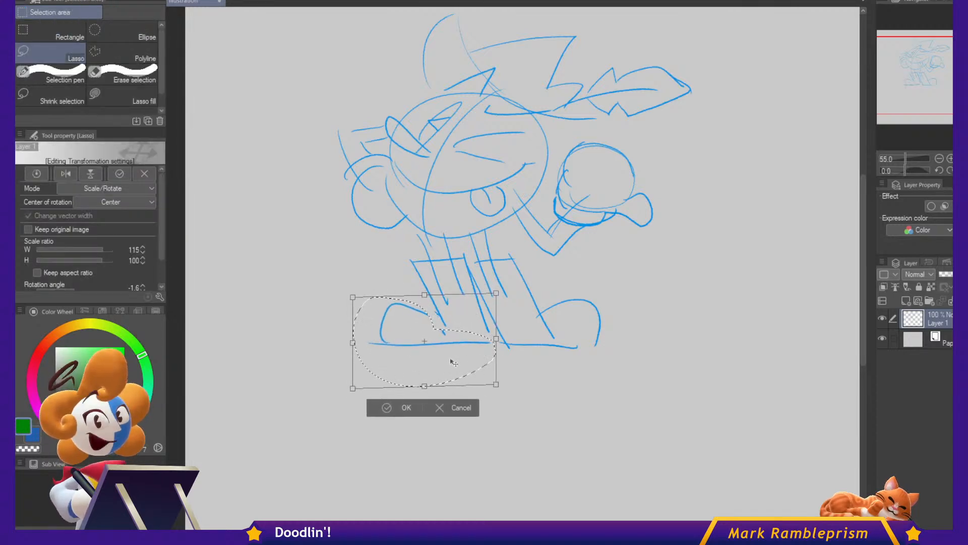
{"action": "key", "text": "Return"}
{"action": "key", "text": "p"}
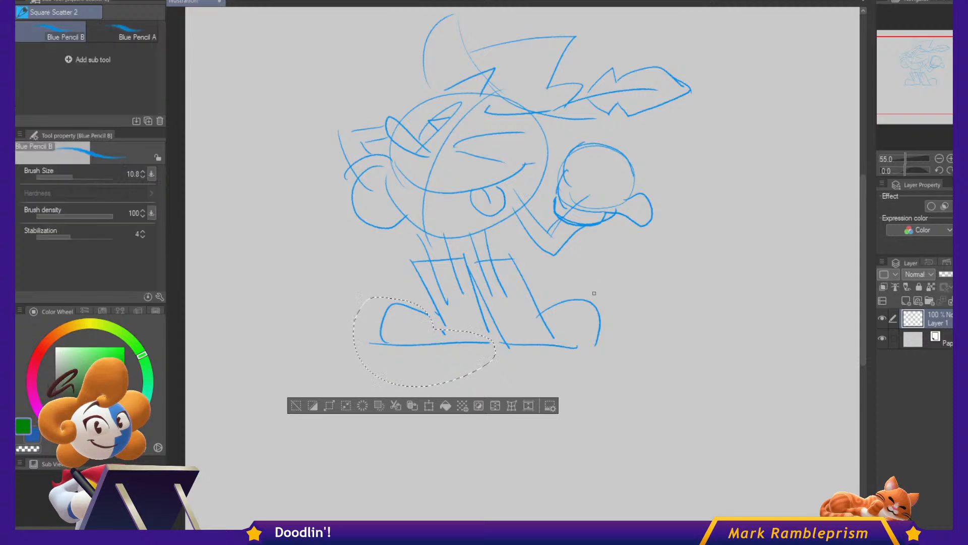
{"action": "key", "text": "ctrl+d"}
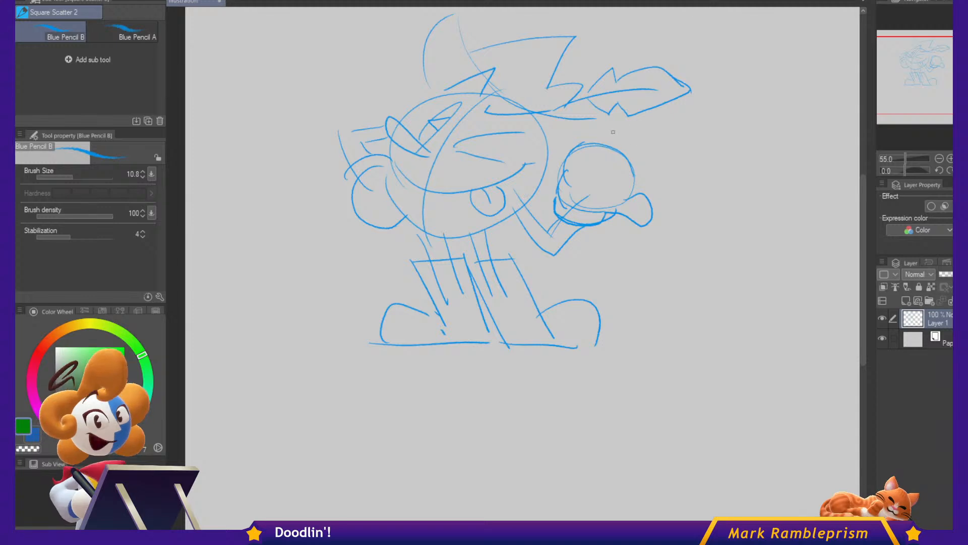
Add a curved line across the hat, then lasso the ball and hand, rotate them slightly clockwise and reposition them.
{"action": "mouse_move", "coordinate": [471, 47]}
{"action": "left_mouse_down"}
{"action": "mouse_move", "coordinate": [561, 94]}
{"action": "mouse_move", "coordinate": [522, 72]}
{"action": "mouse_move", "coordinate": [545, 108]}
{"action": "left_mouse_up"}
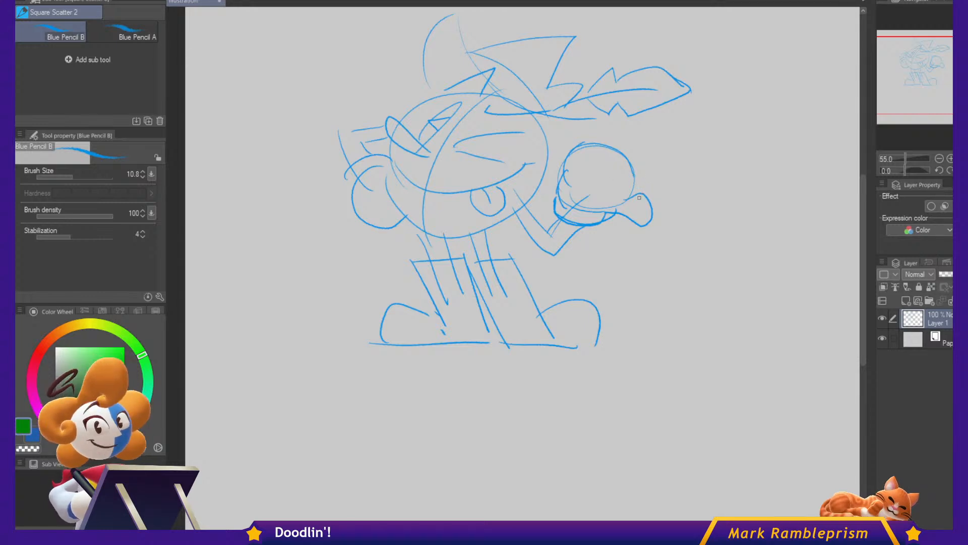
{"action": "key", "text": "m"}
{"action": "mouse_move", "coordinate": [559, 220]}
{"action": "left_mouse_down"}
{"action": "mouse_move", "coordinate": [558, 150]}
{"action": "mouse_move", "coordinate": [664, 163]}
{"action": "mouse_move", "coordinate": [649, 240]}
{"action": "mouse_move", "coordinate": [567, 221]}
{"action": "left_mouse_up"}
{"action": "key", "text": "ctrl+t"}
{"action": "left_click_drag", "start_coordinate": [703, 201], "coordinate": [700, 222]}
{"action": "left_click_drag", "start_coordinate": [635, 213], "coordinate": [643, 232]}
{"action": "left_click", "coordinate": [571, 283]}
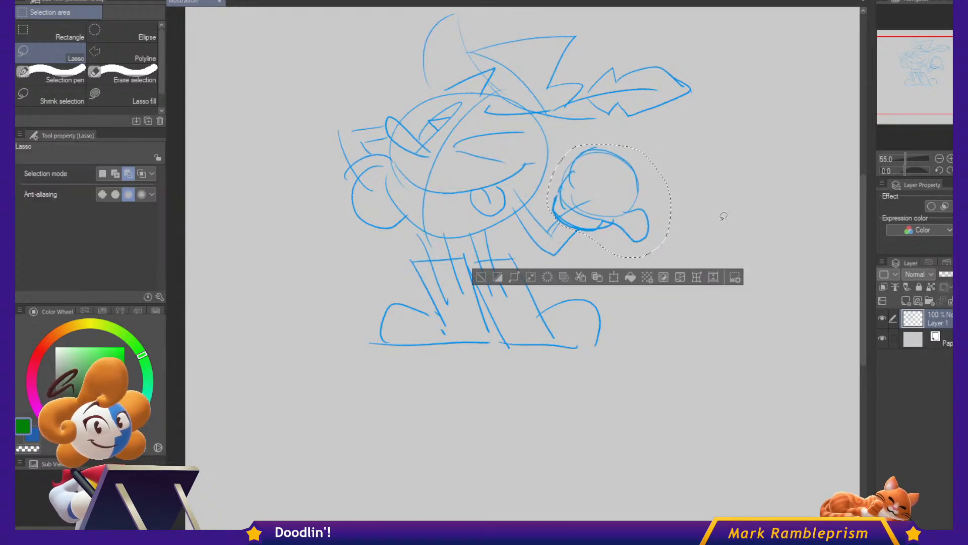
{"action": "key", "text": "ctrl+d"}
{"action": "key", "text": "p"}
{"action": "key", "text": "b"}
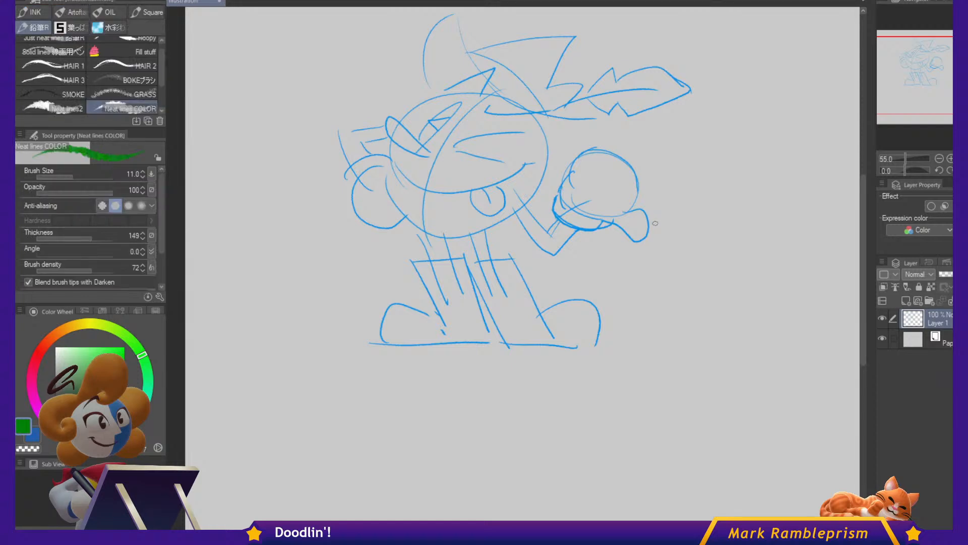
{"action": "key", "text": "p"}
{"action": "key", "text": "w"}
{"action": "left_click", "coordinate": [52, 37]}
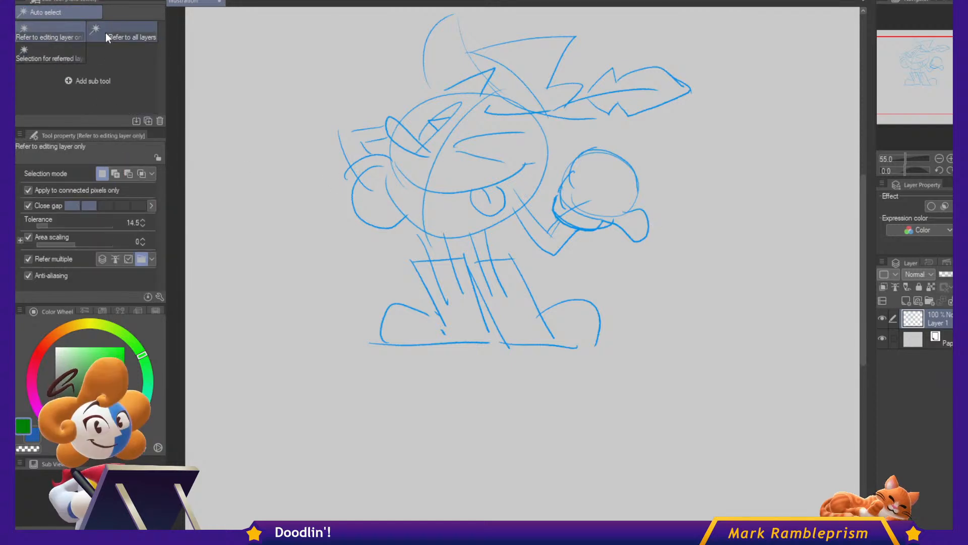
{"action": "key", "text": "p"}
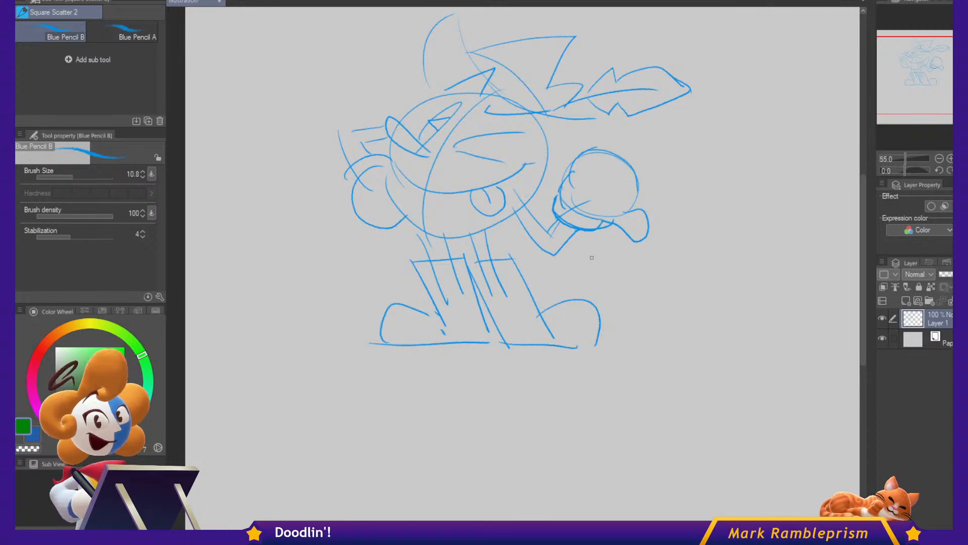
{"action": "mouse_move", "coordinate": [512, 304]}
{"action": "left_mouse_down"}
{"action": "mouse_move", "coordinate": [465, 328]}
{"action": "mouse_move", "coordinate": [477, 342]}
{"action": "left_mouse_up"}
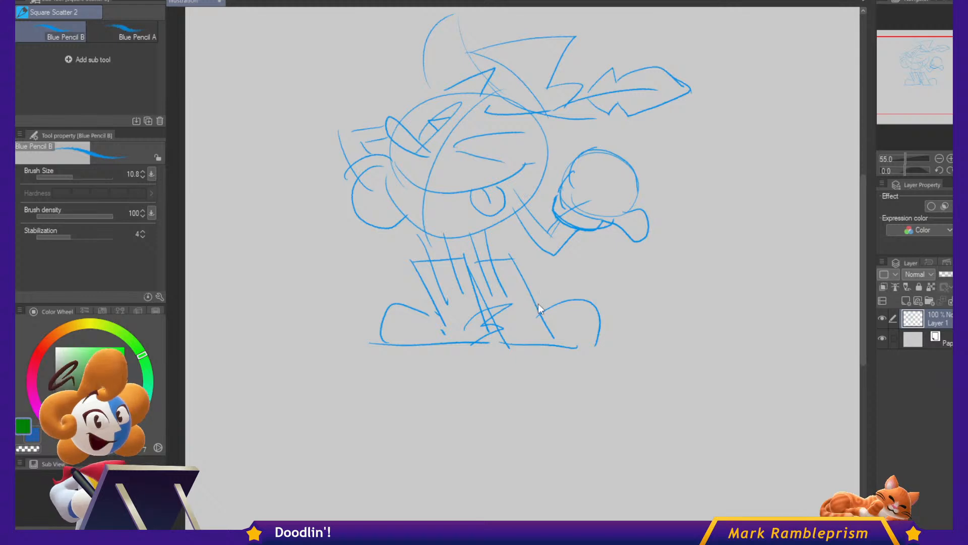
{"action": "key", "text": "ctrl+z"}
{"action": "key", "text": "ctrl+z"}
Shift the whole character sketch closer to the canvas's left edge to free space beside it.
{"action": "left_click_drag", "start_coordinate": [676, 274], "coordinate": [568, 315]}
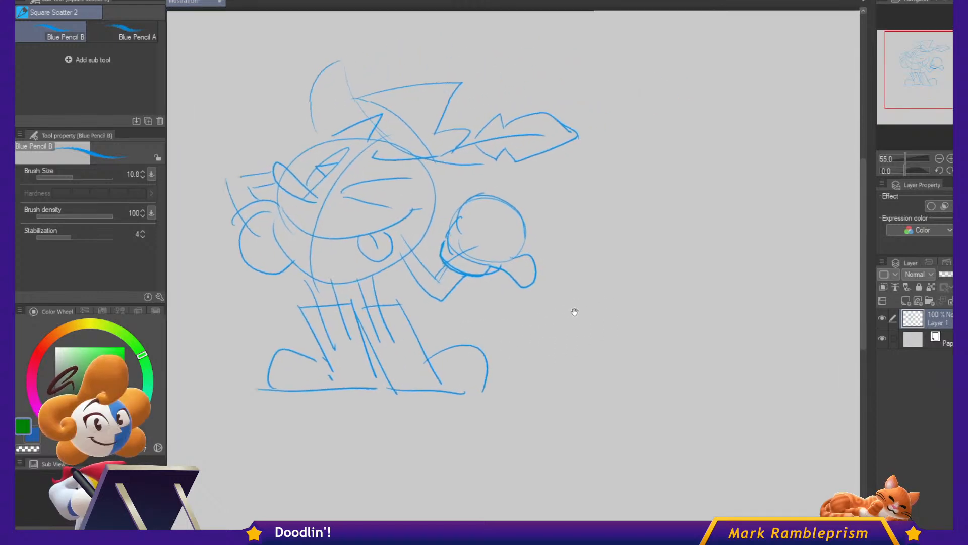
{"action": "key", "text": "ctrl+t"}
{"action": "mouse_move", "coordinate": [483, 292]}
{"action": "left_mouse_down"}
{"action": "mouse_move", "coordinate": [693, 295]}
{"action": "mouse_move", "coordinate": [545, 285]}
{"action": "left_mouse_up"}
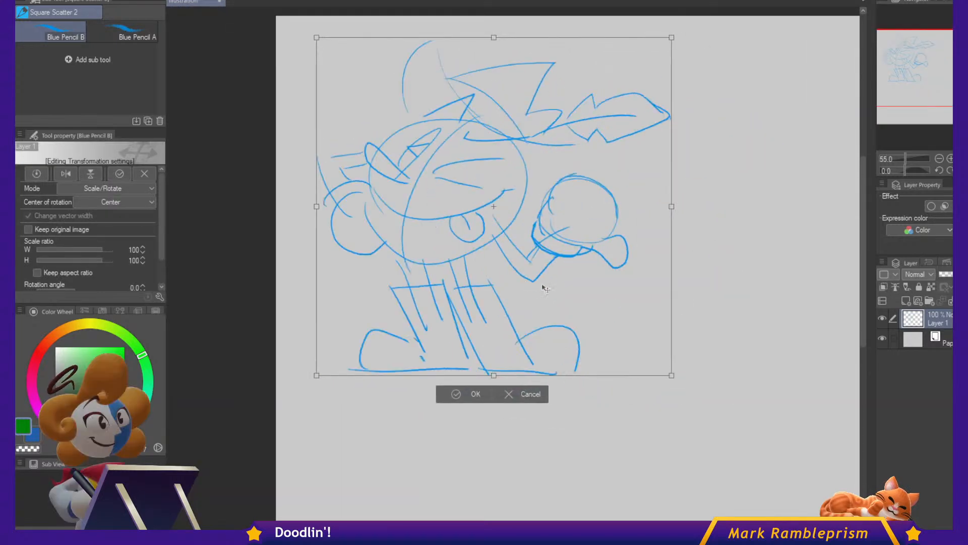
{"action": "key", "text": "Return"}
Sketch a second character's head outline in the free space, with a domed crown and a wide rounded muzzle.
{"action": "left_click_drag", "start_coordinate": [713, 299], "coordinate": [546, 297]}
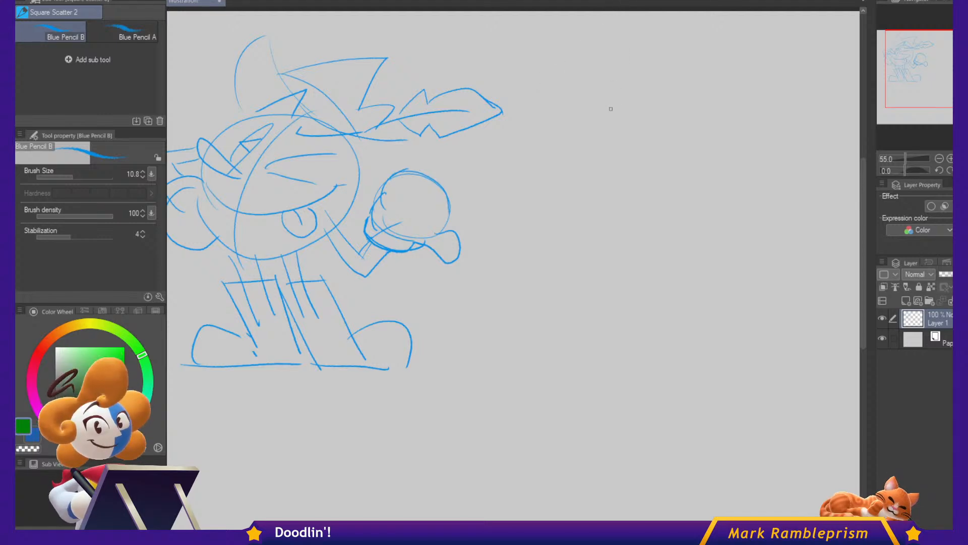
{"action": "left_click_drag", "start_coordinate": [591, 131], "coordinate": [541, 120]}
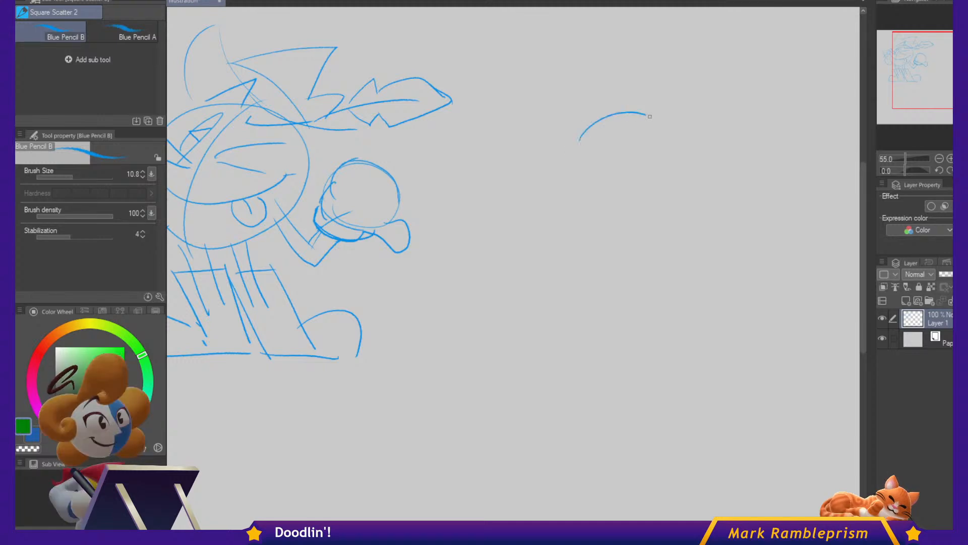
{"action": "left_click_drag", "start_coordinate": [649, 117], "coordinate": [677, 218]}
{"action": "mouse_move", "coordinate": [519, 134]}
{"action": "left_mouse_down"}
{"action": "mouse_move", "coordinate": [500, 214]}
{"action": "mouse_move", "coordinate": [561, 248]}
{"action": "mouse_move", "coordinate": [652, 251]}
{"action": "left_mouse_up"}
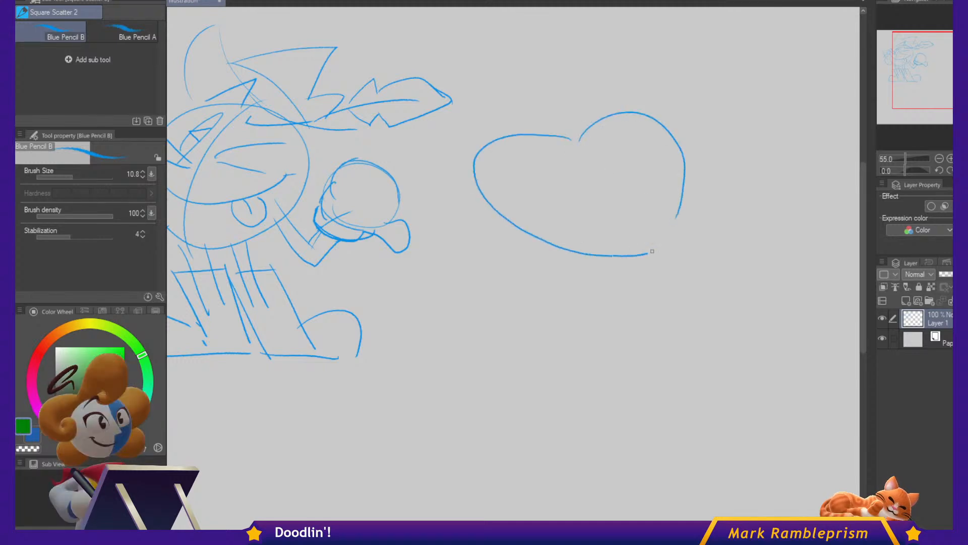
{"action": "key", "text": "ctrl+z"}
{"action": "left_click_drag", "start_coordinate": [571, 138], "coordinate": [492, 143]}
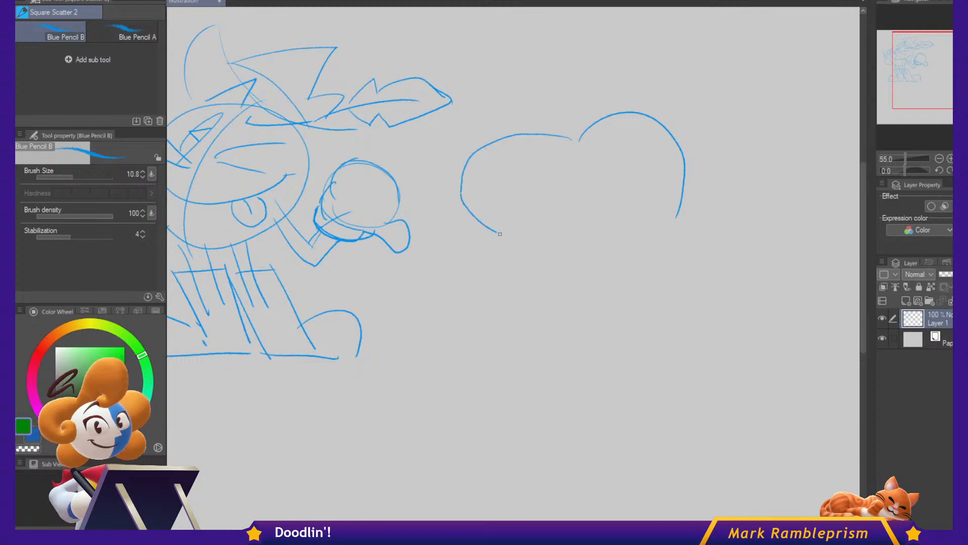
{"action": "mouse_move", "coordinate": [500, 234]}
{"action": "left_mouse_down"}
{"action": "mouse_move", "coordinate": [566, 257]}
{"action": "mouse_move", "coordinate": [634, 252]}
{"action": "left_mouse_up"}
Sketch two eye strokes and a large oval nose on the dog's head, then its long torso with a rounded rump and hand.
{"action": "mouse_move", "coordinate": [598, 148]}
{"action": "left_mouse_down"}
{"action": "mouse_move", "coordinate": [614, 126]}
{"action": "mouse_move", "coordinate": [643, 133]}
{"action": "left_mouse_up"}
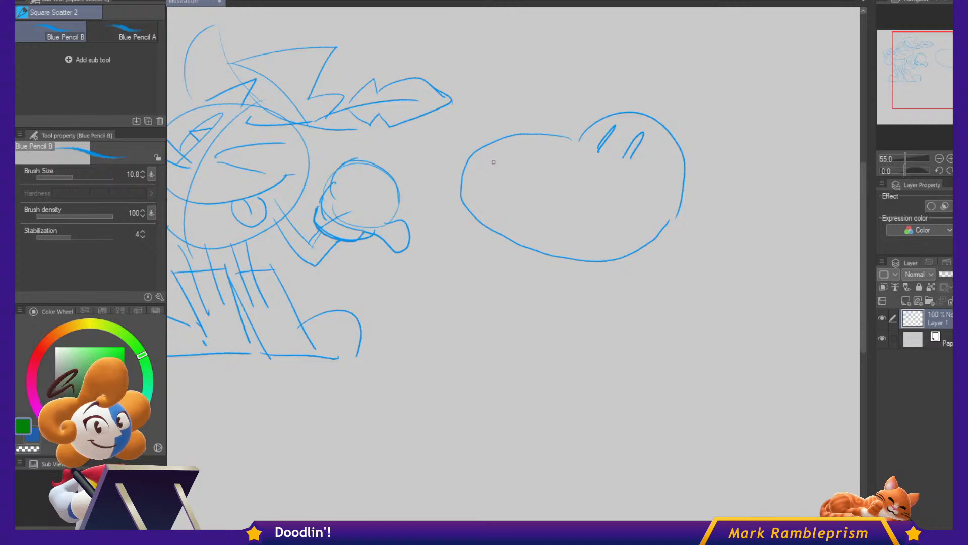
{"action": "mouse_move", "coordinate": [446, 164]}
{"action": "left_mouse_down"}
{"action": "mouse_move", "coordinate": [522, 147]}
{"action": "mouse_move", "coordinate": [547, 182]}
{"action": "left_mouse_up"}
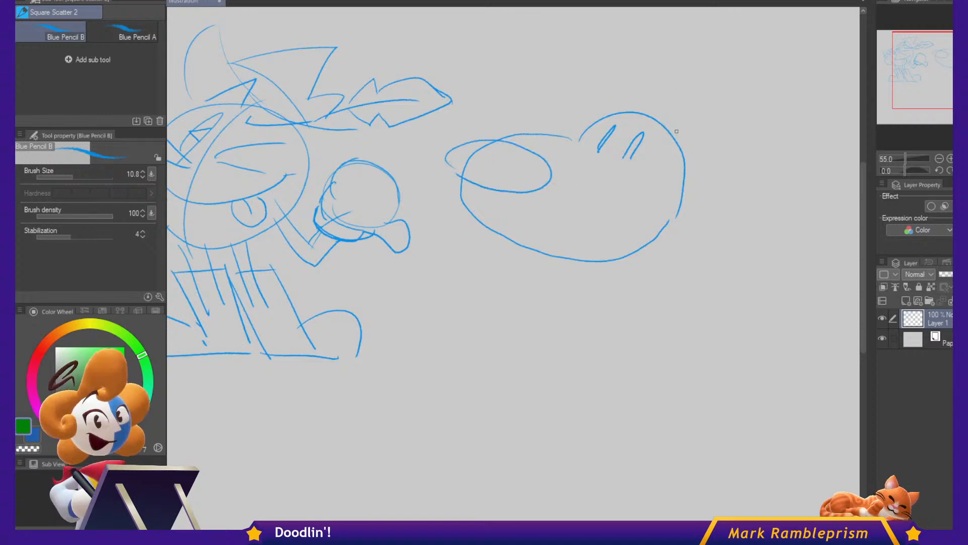
{"action": "left_click_drag", "start_coordinate": [586, 265], "coordinate": [583, 390]}
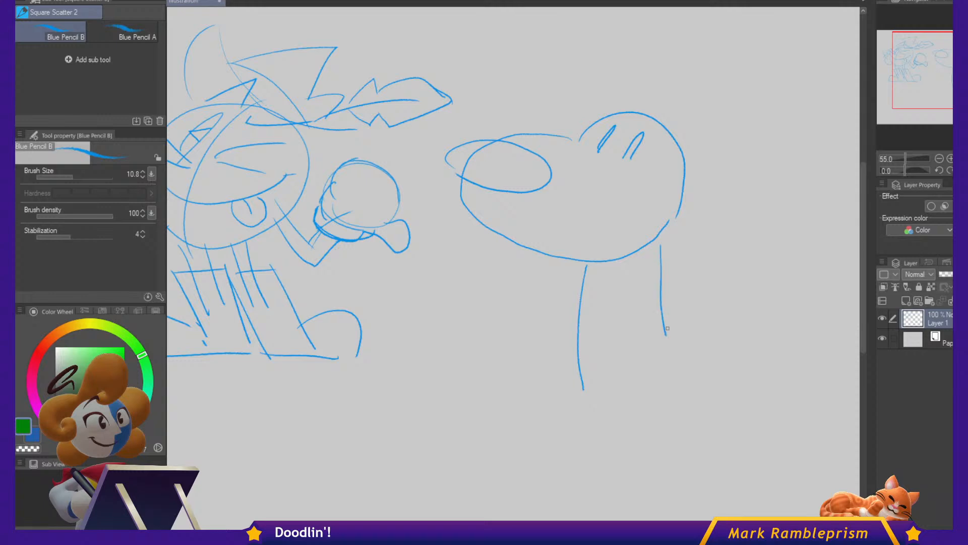
{"action": "mouse_move", "coordinate": [667, 329]}
{"action": "left_mouse_down"}
{"action": "mouse_move", "coordinate": [702, 402]}
{"action": "mouse_move", "coordinate": [634, 360]}
{"action": "mouse_move", "coordinate": [635, 382]}
{"action": "mouse_move", "coordinate": [665, 354]}
{"action": "left_mouse_up"}
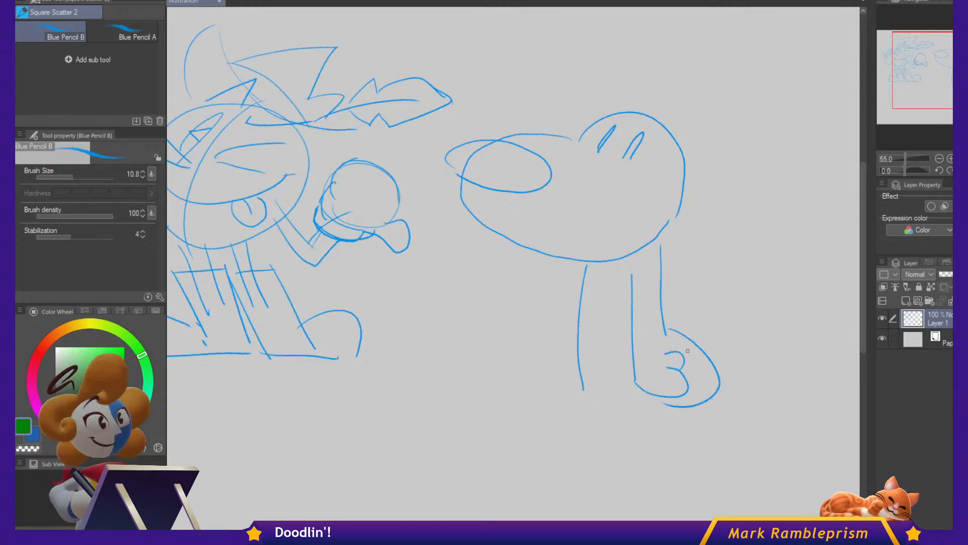
Sketch the blue dog's slanted legs and two upturned feet with toes and soles, plus a small tail on the rump.
{"action": "left_click_drag", "start_coordinate": [595, 397], "coordinate": [565, 471]}
{"action": "left_click_drag", "start_coordinate": [659, 412], "coordinate": [611, 502]}
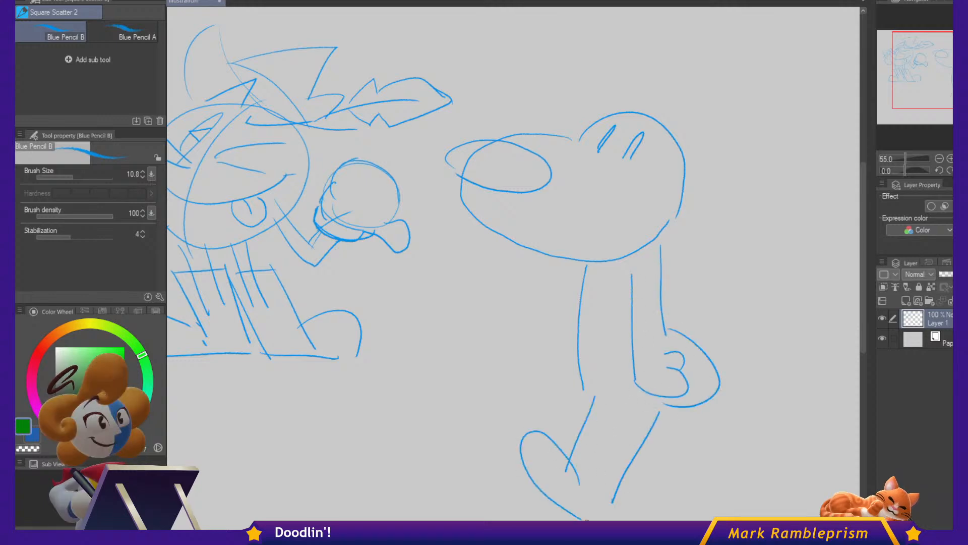
{"action": "left_click_drag", "start_coordinate": [579, 396], "coordinate": [554, 445]}
{"action": "left_click_drag", "start_coordinate": [520, 510], "coordinate": [533, 513]}
{"action": "left_click_drag", "start_coordinate": [528, 465], "coordinate": [549, 452]}
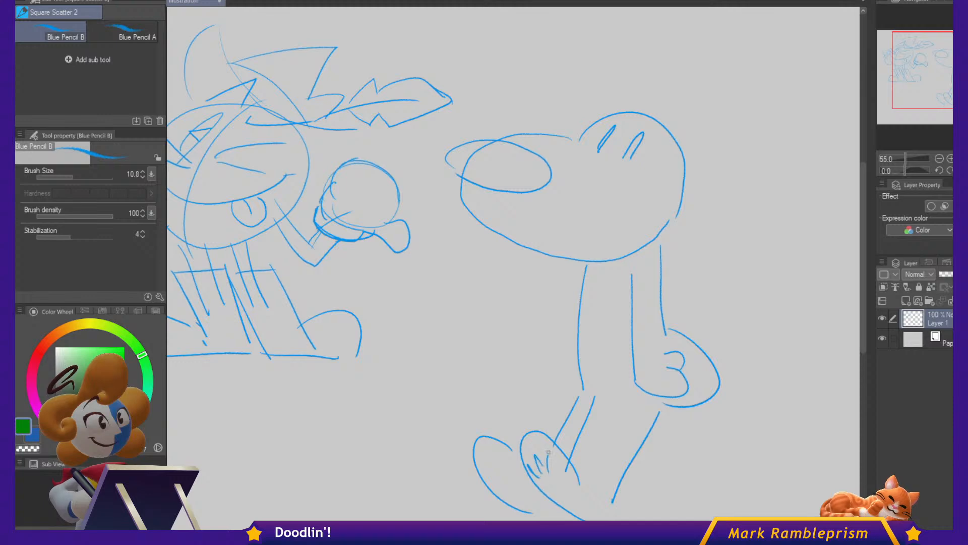
{"action": "left_click_drag", "start_coordinate": [481, 459], "coordinate": [502, 479]}
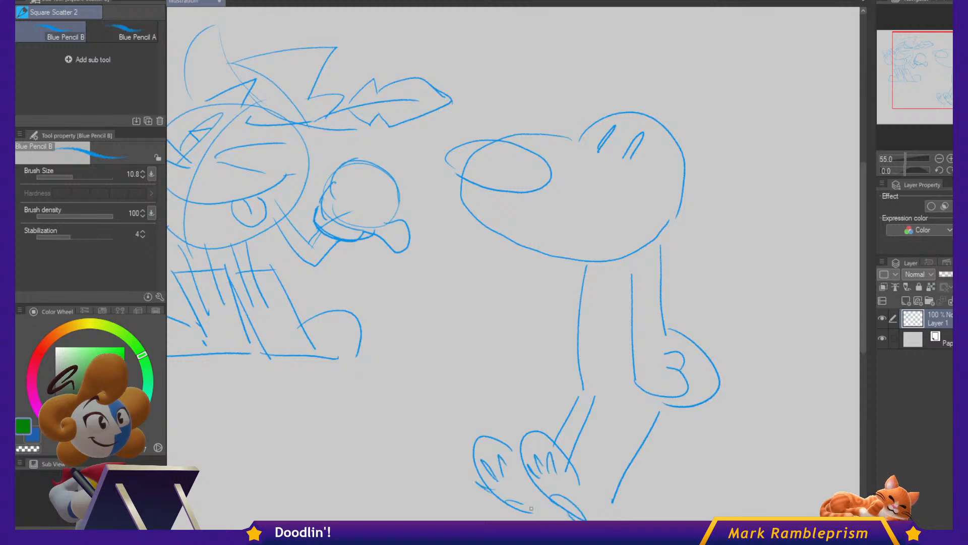
{"action": "left_click_drag", "start_coordinate": [531, 509], "coordinate": [553, 519]}
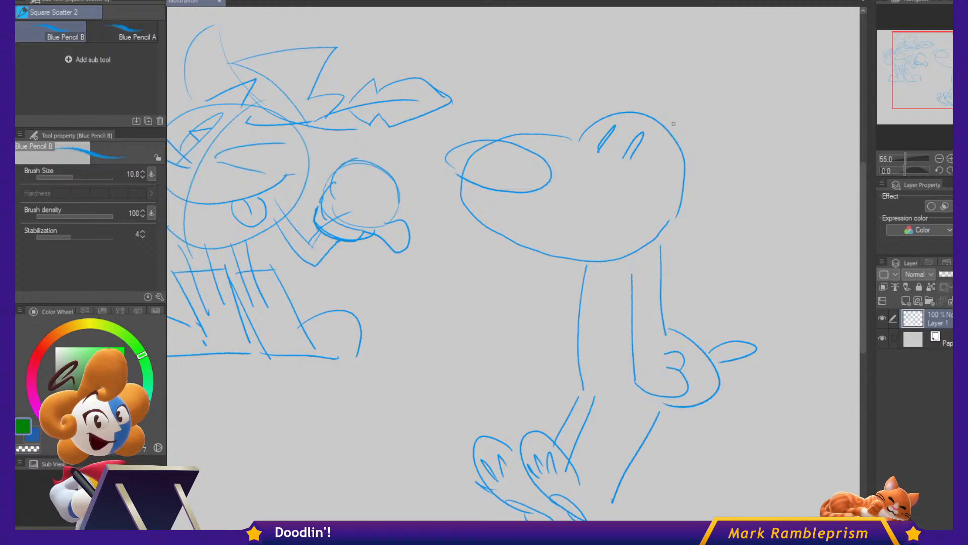
Draw the dog's long hanging ear, small far ear and lower jaw, and hatch the ear, jaw and nose.
{"action": "mouse_move", "coordinate": [684, 159]}
{"action": "left_mouse_down"}
{"action": "mouse_move", "coordinate": [701, 200]}
{"action": "mouse_move", "coordinate": [696, 276]}
{"action": "mouse_move", "coordinate": [665, 293]}
{"action": "mouse_move", "coordinate": [649, 266]}
{"action": "mouse_move", "coordinate": [648, 213]}
{"action": "mouse_move", "coordinate": [661, 173]}
{"action": "mouse_move", "coordinate": [677, 164]}
{"action": "mouse_move", "coordinate": [686, 170]}
{"action": "mouse_move", "coordinate": [667, 196]}
{"action": "mouse_move", "coordinate": [696, 221]}
{"action": "mouse_move", "coordinate": [662, 286]}
{"action": "left_mouse_up"}
{"action": "left_click_drag", "start_coordinate": [587, 121], "coordinate": [559, 135]}
{"action": "mouse_move", "coordinate": [517, 245]}
{"action": "left_mouse_down"}
{"action": "mouse_move", "coordinate": [528, 278]}
{"action": "mouse_move", "coordinate": [561, 249]}
{"action": "mouse_move", "coordinate": [537, 247]}
{"action": "mouse_move", "coordinate": [546, 278]}
{"action": "left_mouse_up"}
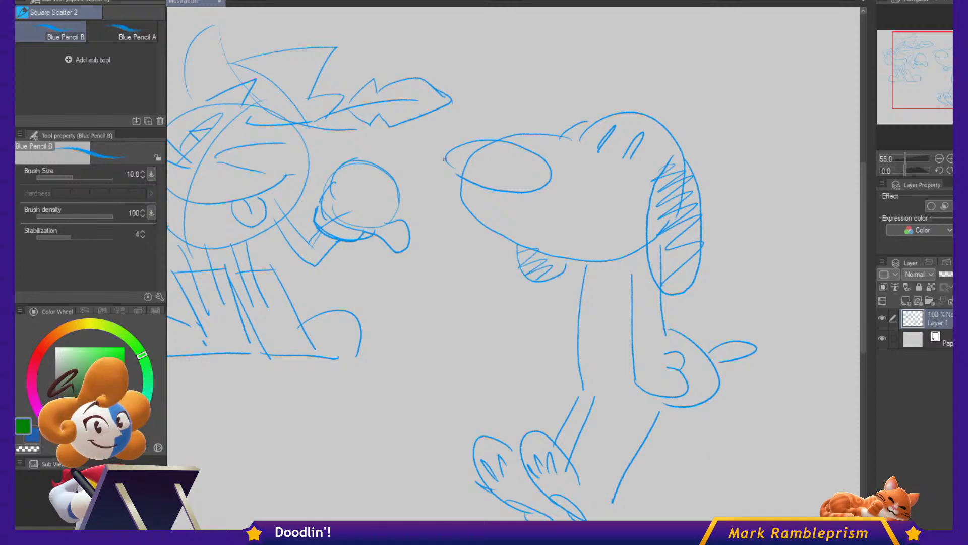
{"action": "mouse_move", "coordinate": [490, 148]}
{"action": "left_mouse_down"}
{"action": "mouse_move", "coordinate": [484, 180]}
{"action": "mouse_move", "coordinate": [534, 183]}
{"action": "left_mouse_up"}
Scale the whole blue sketch down to a little over half size to free canvas space beside it.
{"action": "left_click_drag", "start_coordinate": [773, 396], "coordinate": [664, 370]}
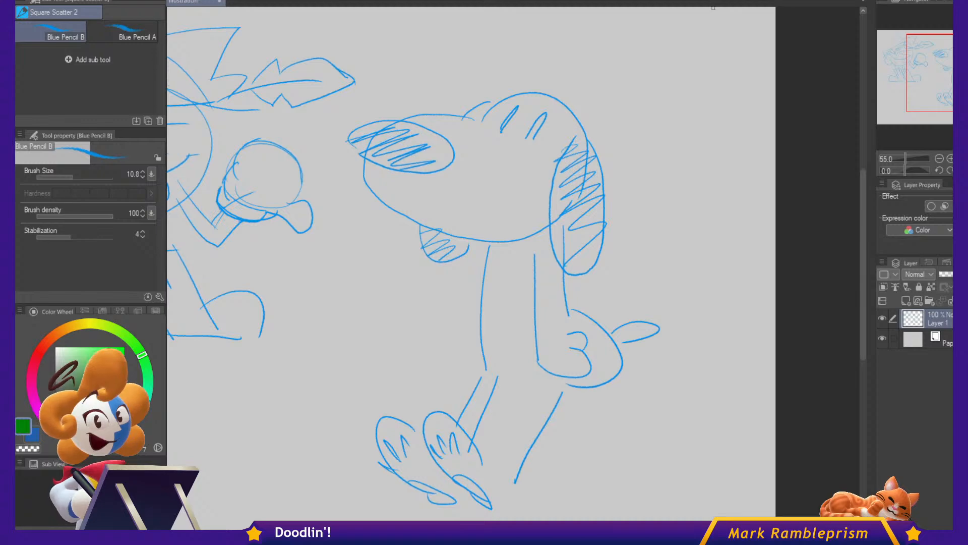
{"action": "mouse_move", "coordinate": [453, 407]}
{"action": "left_mouse_down"}
{"action": "mouse_move", "coordinate": [678, 196]}
{"action": "mouse_move", "coordinate": [618, 398]}
{"action": "left_mouse_up"}
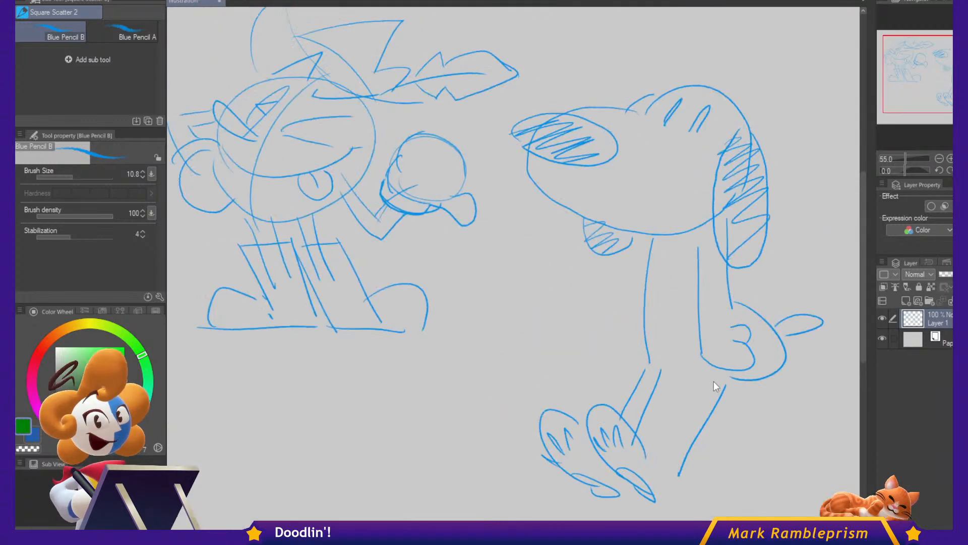
{"action": "key", "text": "ctrl+t"}
{"action": "left_click_drag", "start_coordinate": [825, 501], "coordinate": [534, 321]}
{"action": "key", "text": "Return"}
{"action": "left_click_drag", "start_coordinate": [627, 288], "coordinate": [467, 293]}
{"action": "left_click_drag", "start_coordinate": [523, 194], "coordinate": [540, 220]}
Using the Neat lines COLOR brush in dark crimson, draw the back of a new dog's head flowing into a drooping ear.
{"action": "key", "text": "b"}
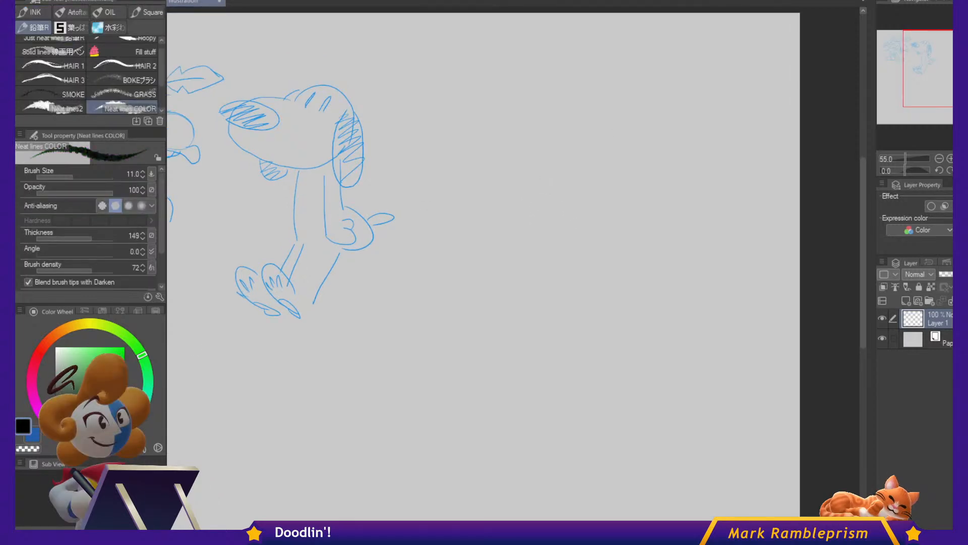
{"action": "left_click", "coordinate": [31, 377]}
{"action": "left_click", "coordinate": [121, 396]}
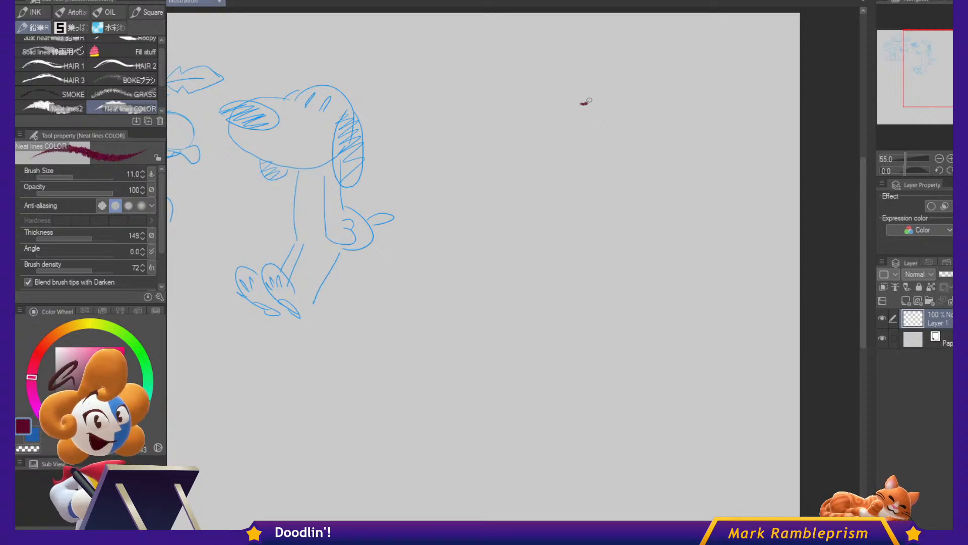
{"action": "mouse_move", "coordinate": [590, 101]}
{"action": "left_mouse_down"}
{"action": "mouse_move", "coordinate": [629, 84]}
{"action": "mouse_move", "coordinate": [663, 106]}
{"action": "mouse_move", "coordinate": [671, 188]}
{"action": "mouse_move", "coordinate": [662, 209]}
{"action": "left_mouse_up"}
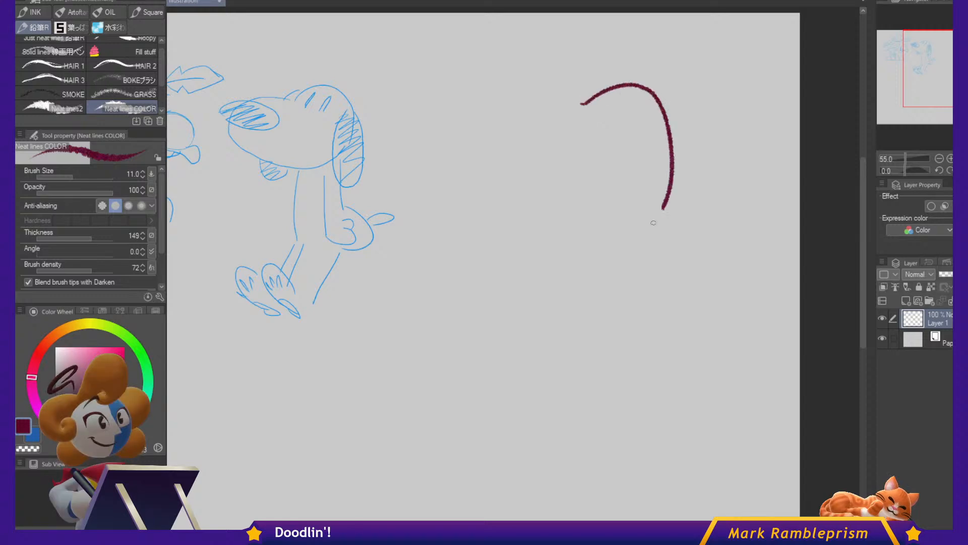
{"action": "mouse_move", "coordinate": [609, 223]}
{"action": "left_mouse_down"}
{"action": "mouse_move", "coordinate": [605, 199]}
{"action": "mouse_move", "coordinate": [620, 150]}
{"action": "mouse_move", "coordinate": [609, 177]}
{"action": "left_mouse_up"}
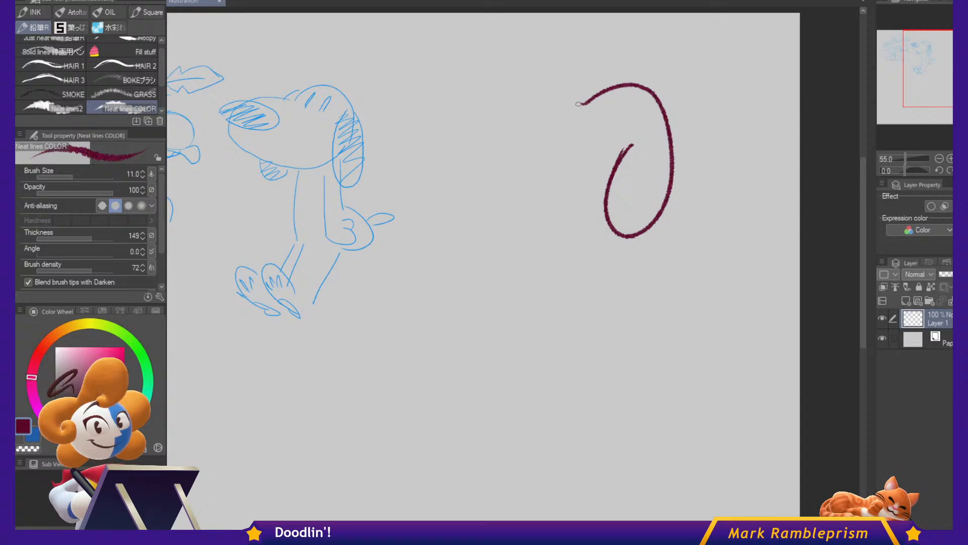
Outline the crimson dog's rounded muzzle and neck, undo the first body lines, and redraw the body as a pear shape.
{"action": "mouse_move", "coordinate": [594, 97]}
{"action": "left_mouse_down"}
{"action": "mouse_move", "coordinate": [520, 103]}
{"action": "mouse_move", "coordinate": [479, 147]}
{"action": "mouse_move", "coordinate": [496, 187]}
{"action": "mouse_move", "coordinate": [574, 225]}
{"action": "mouse_move", "coordinate": [574, 260]}
{"action": "mouse_move", "coordinate": [593, 252]}
{"action": "mouse_move", "coordinate": [571, 271]}
{"action": "left_mouse_up"}
{"action": "left_click_drag", "start_coordinate": [540, 345], "coordinate": [569, 372]}
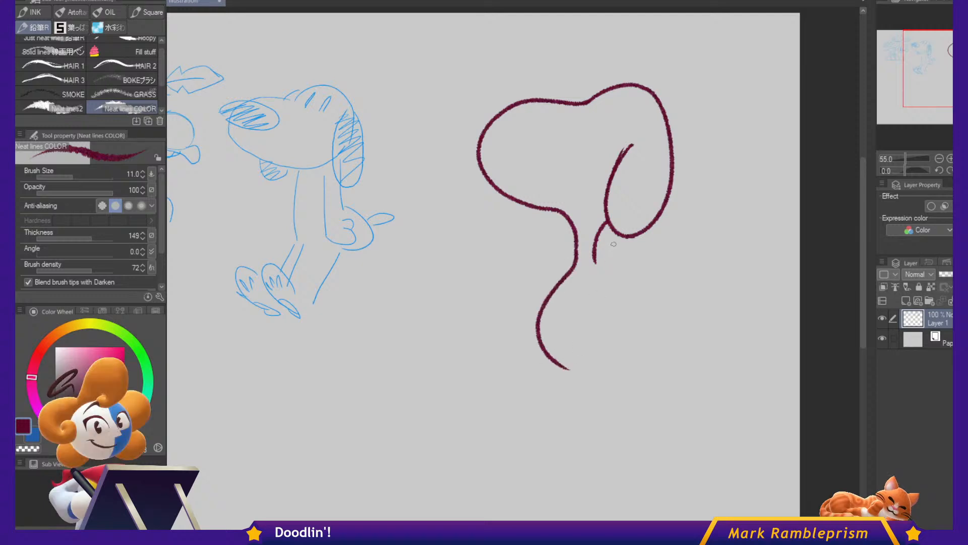
{"action": "key", "text": "ctrl+z"}
{"action": "key", "text": "ctrl+z"}
{"action": "mouse_move", "coordinate": [576, 228]}
{"action": "left_mouse_down"}
{"action": "mouse_move", "coordinate": [571, 251]}
{"action": "mouse_move", "coordinate": [546, 285]}
{"action": "mouse_move", "coordinate": [539, 313]}
{"action": "left_mouse_up"}
{"action": "mouse_move", "coordinate": [600, 348]}
{"action": "left_mouse_down"}
{"action": "mouse_move", "coordinate": [618, 330]}
{"action": "mouse_move", "coordinate": [620, 264]}
{"action": "left_mouse_up"}
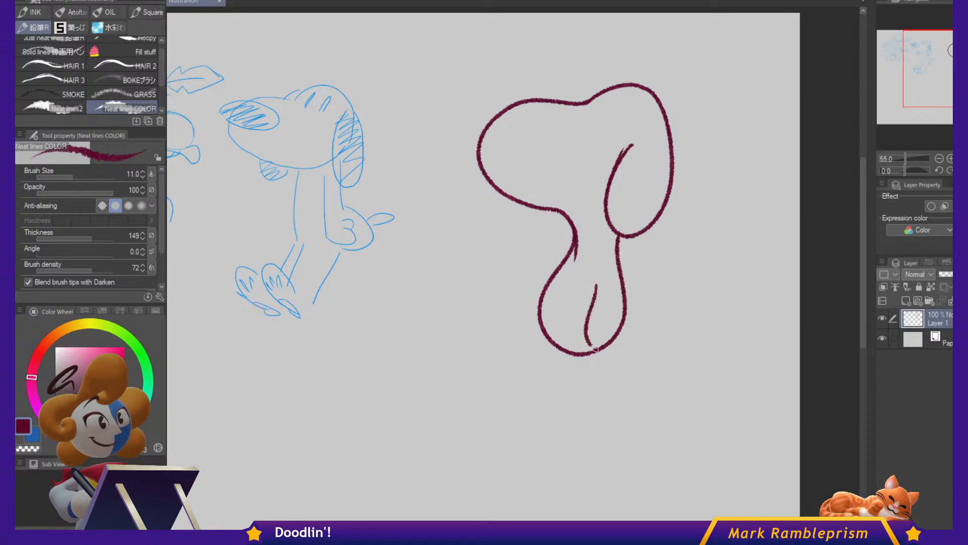
Undo the first arm stroke, redraw the hanging arm with short finger lines, and add a filled spot on the back.
{"action": "key", "text": "ctrl+z"}
{"action": "mouse_move", "coordinate": [596, 284]}
{"action": "left_mouse_down"}
{"action": "mouse_move", "coordinate": [584, 339]}
{"action": "mouse_move", "coordinate": [610, 348]}
{"action": "left_mouse_up"}
{"action": "left_click_drag", "start_coordinate": [624, 291], "coordinate": [621, 324]}
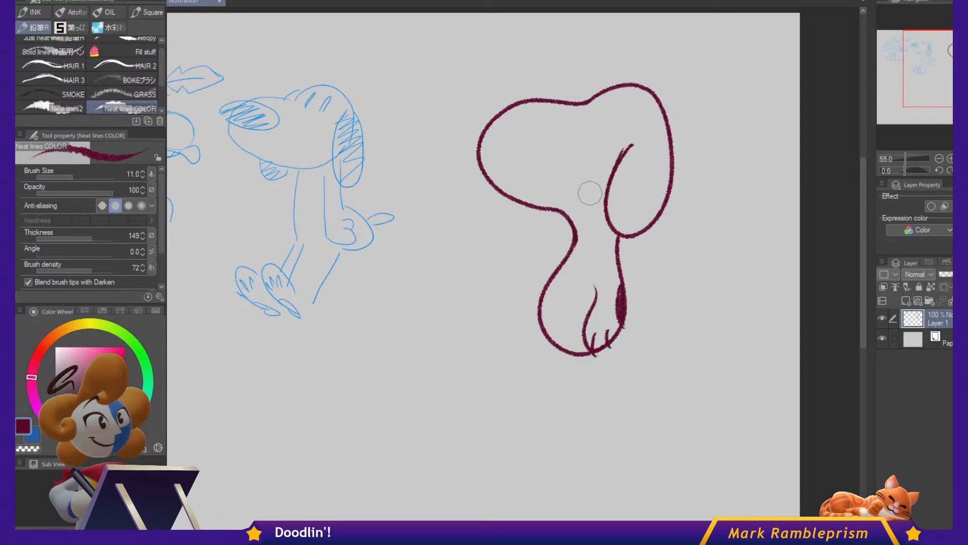
Add a shaded oval nose with a highlight, a filled oval eye, a small curl atop the head and a smiling mouth.
{"action": "mouse_move", "coordinate": [478, 154]}
{"action": "left_mouse_down"}
{"action": "mouse_move", "coordinate": [451, 189]}
{"action": "mouse_move", "coordinate": [474, 186]}
{"action": "mouse_move", "coordinate": [486, 150]}
{"action": "mouse_move", "coordinate": [453, 187]}
{"action": "mouse_move", "coordinate": [469, 174]}
{"action": "left_mouse_up"}
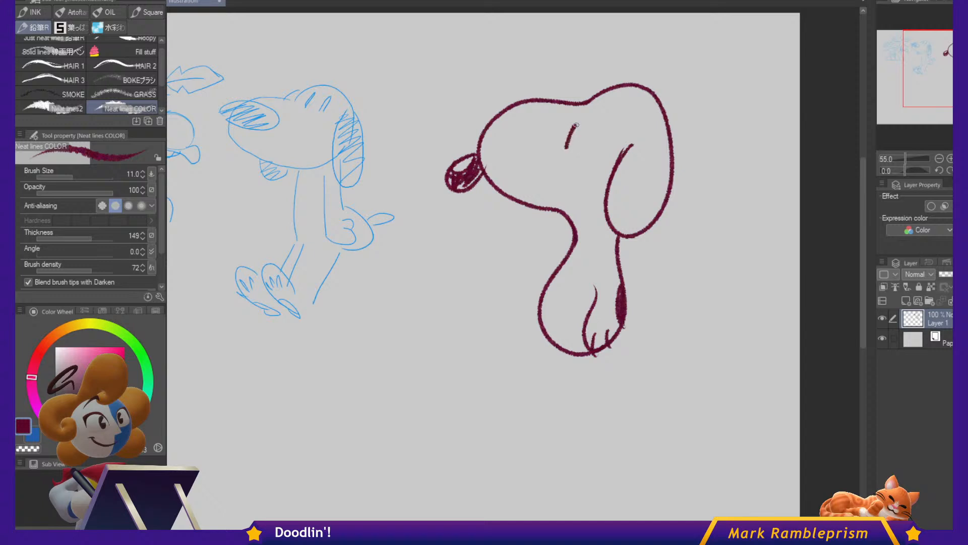
{"action": "mouse_move", "coordinate": [577, 124]}
{"action": "left_mouse_down"}
{"action": "mouse_move", "coordinate": [568, 152]}
{"action": "mouse_move", "coordinate": [572, 133]}
{"action": "left_mouse_up"}
{"action": "left_click_drag", "start_coordinate": [575, 83], "coordinate": [598, 112]}
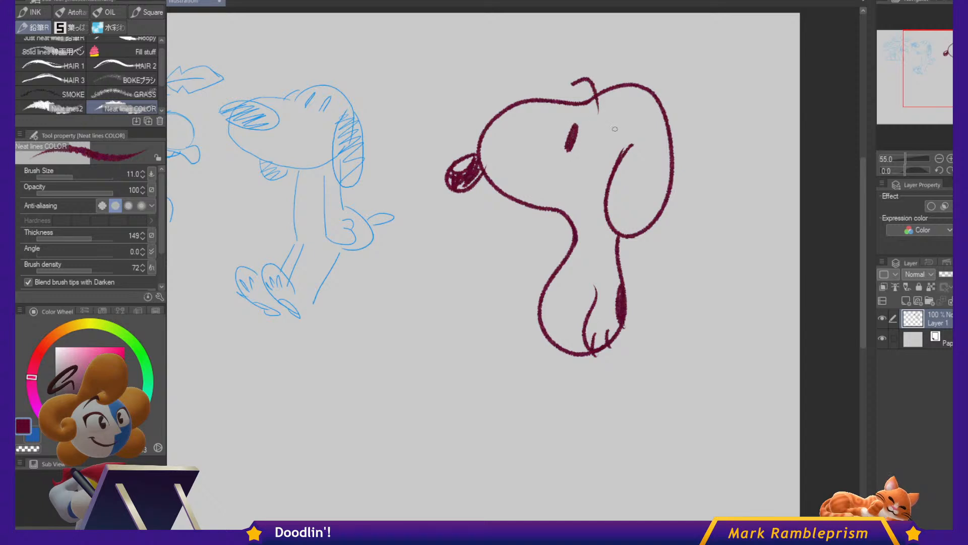
{"action": "mouse_move", "coordinate": [557, 207]}
{"action": "left_mouse_down"}
{"action": "mouse_move", "coordinate": [577, 198]}
{"action": "mouse_move", "coordinate": [598, 166]}
{"action": "left_mouse_up"}
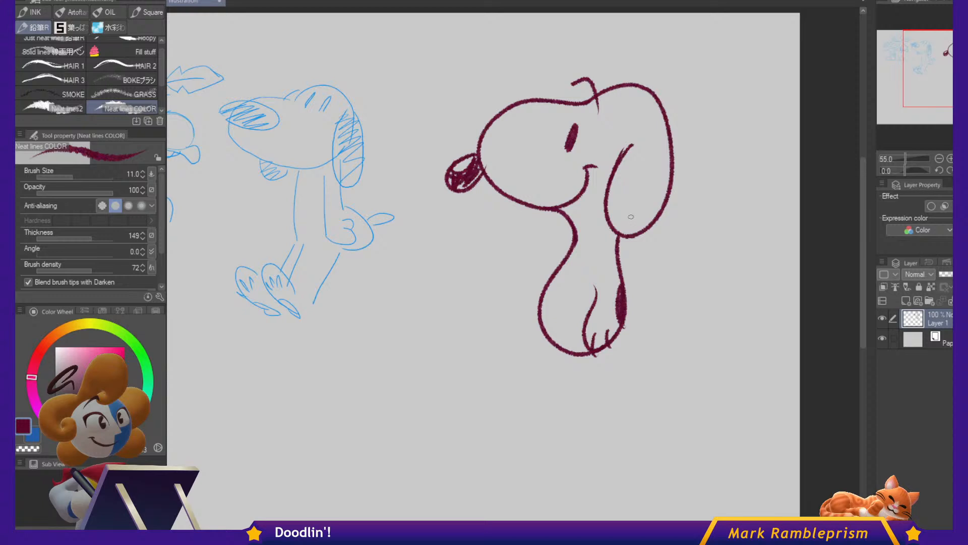
Lasso the crimson dog's nose, nudge it closer against the muzzle tip, and deselect.
{"action": "key", "text": "m"}
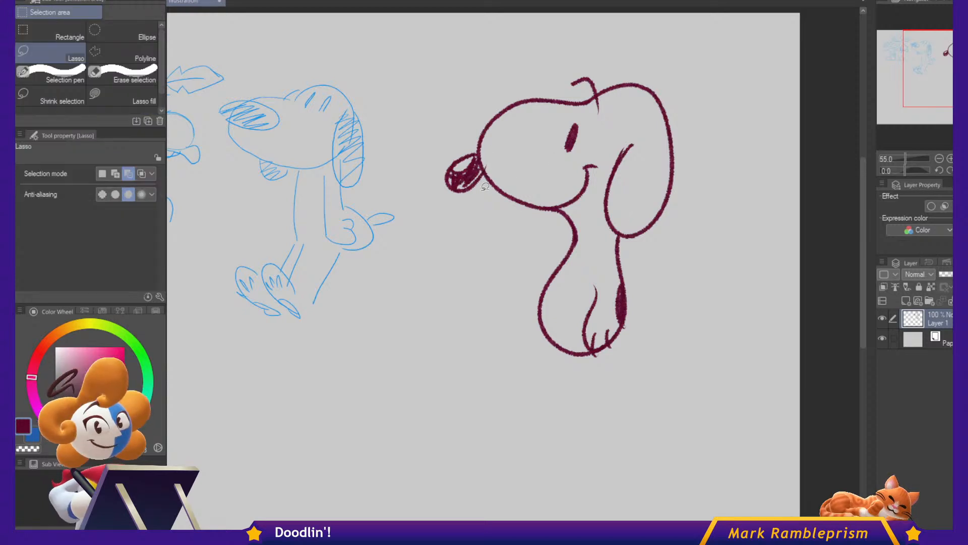
{"action": "mouse_move", "coordinate": [486, 162]}
{"action": "left_mouse_down"}
{"action": "mouse_move", "coordinate": [436, 167]}
{"action": "mouse_move", "coordinate": [424, 212]}
{"action": "left_mouse_up"}
{"action": "key", "text": "ctrl+t"}
{"action": "left_click_drag", "start_coordinate": [472, 179], "coordinate": [479, 175]}
{"action": "key", "text": "Return"}
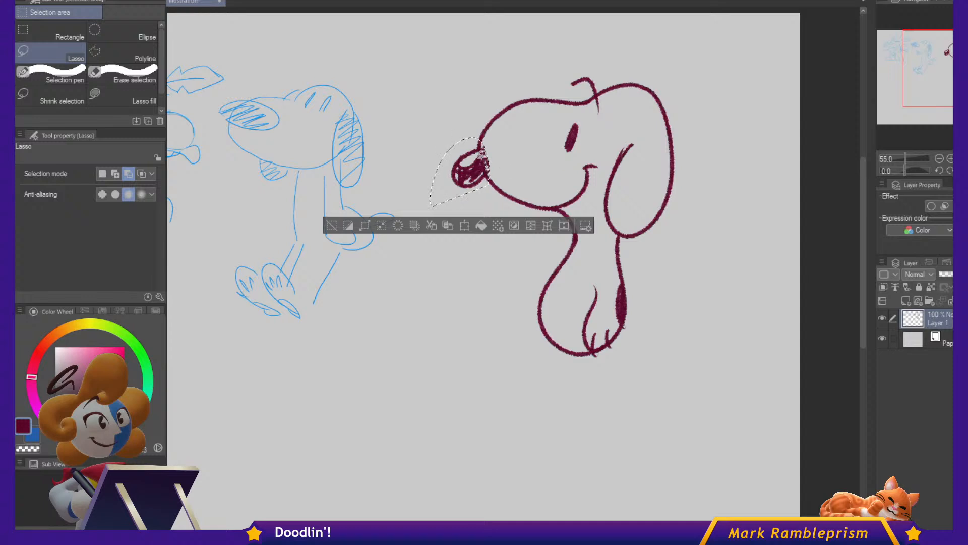
{"action": "key", "text": "ctrl+d"}
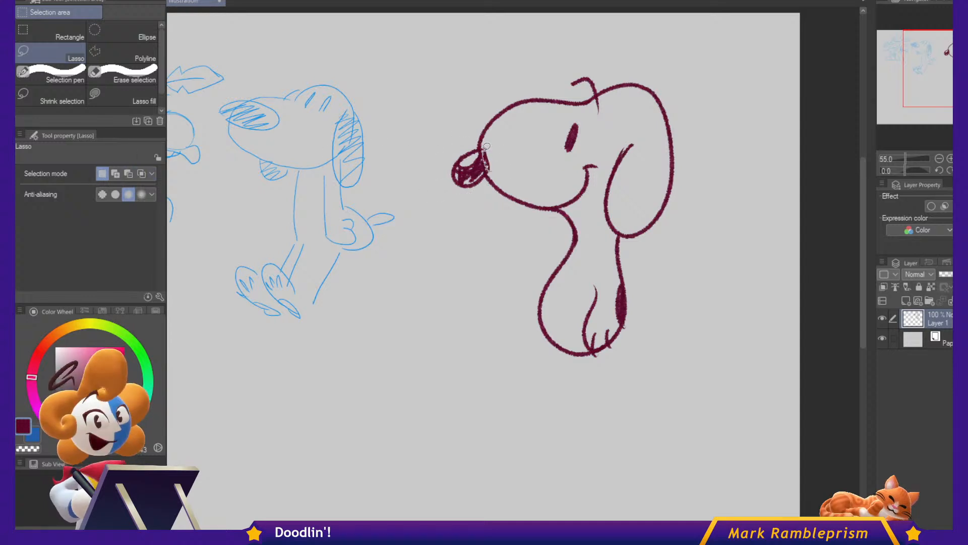
Draw an inner patch in the crimson dog's ear and fill it with hatching, then add a hatched collar around the neck.
{"action": "key", "text": "p"}
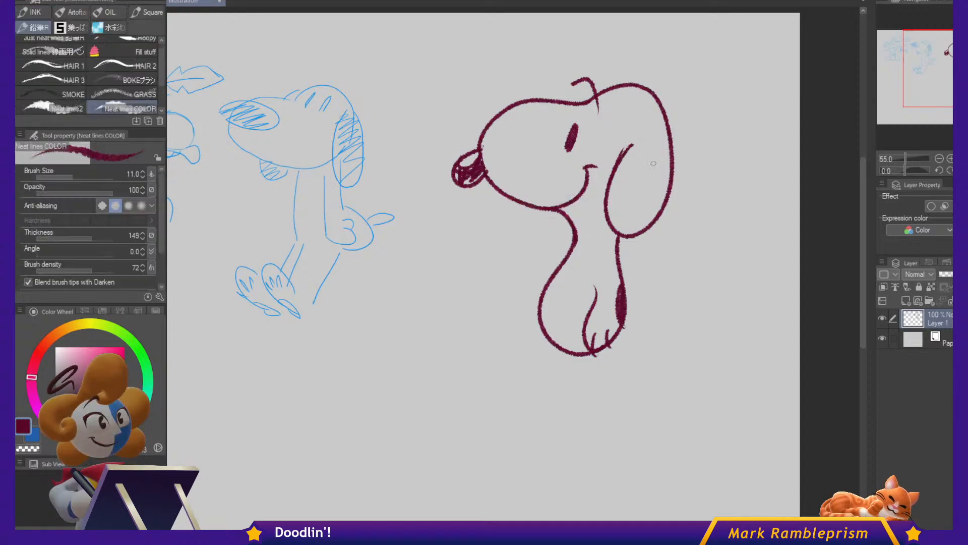
{"action": "mouse_move", "coordinate": [616, 212]}
{"action": "left_mouse_down"}
{"action": "mouse_move", "coordinate": [648, 152]}
{"action": "mouse_move", "coordinate": [652, 209]}
{"action": "left_mouse_up"}
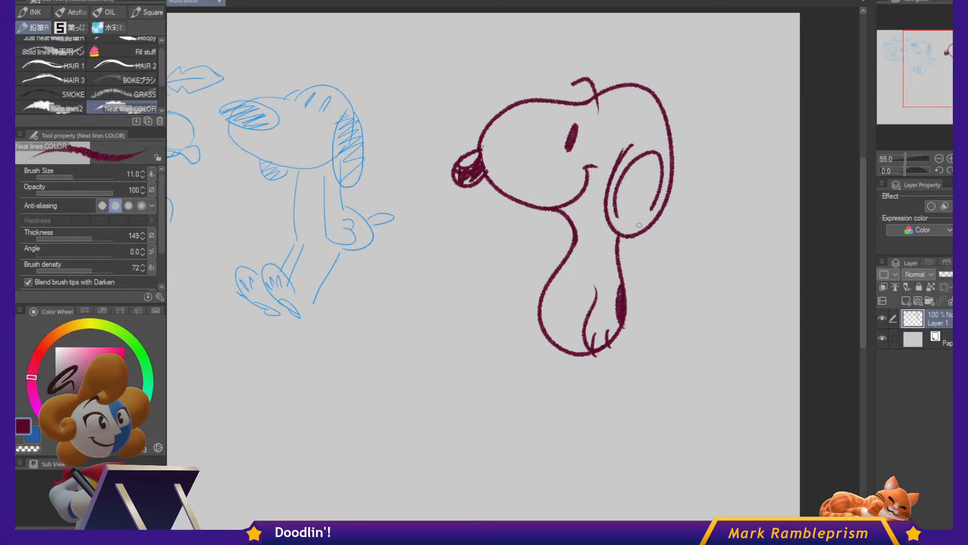
{"action": "mouse_move", "coordinate": [629, 164]}
{"action": "left_mouse_down"}
{"action": "mouse_move", "coordinate": [658, 153]}
{"action": "mouse_move", "coordinate": [618, 197]}
{"action": "mouse_move", "coordinate": [653, 199]}
{"action": "left_mouse_up"}
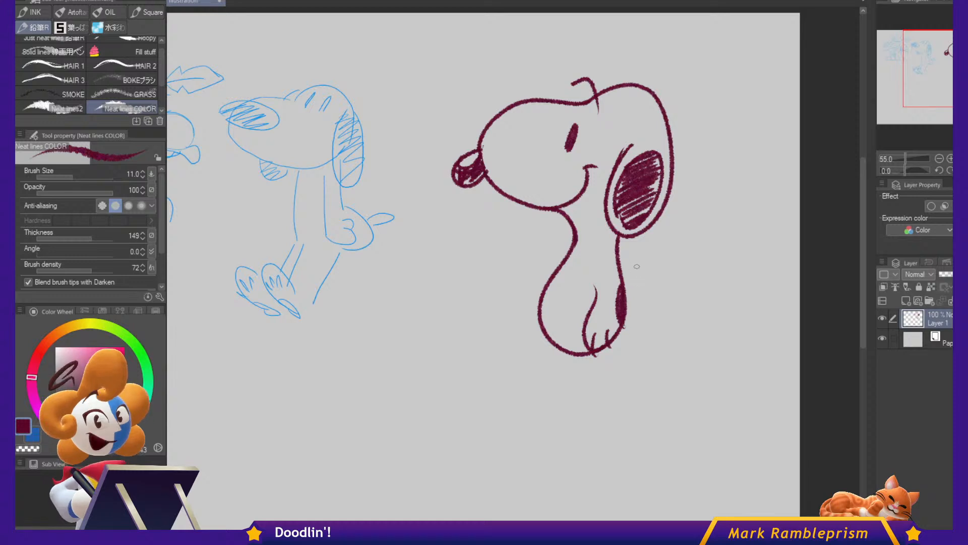
{"action": "mouse_move", "coordinate": [574, 230]}
{"action": "left_mouse_down"}
{"action": "mouse_move", "coordinate": [609, 242]}
{"action": "mouse_move", "coordinate": [573, 246]}
{"action": "mouse_move", "coordinate": [625, 249]}
{"action": "mouse_move", "coordinate": [582, 239]}
{"action": "mouse_move", "coordinate": [587, 254]}
{"action": "mouse_move", "coordinate": [619, 248]}
{"action": "left_mouse_up"}
Lasso the front of the neck and collar, stretch it to 122% width to slim the neck, and deselect.
{"action": "key", "text": "m"}
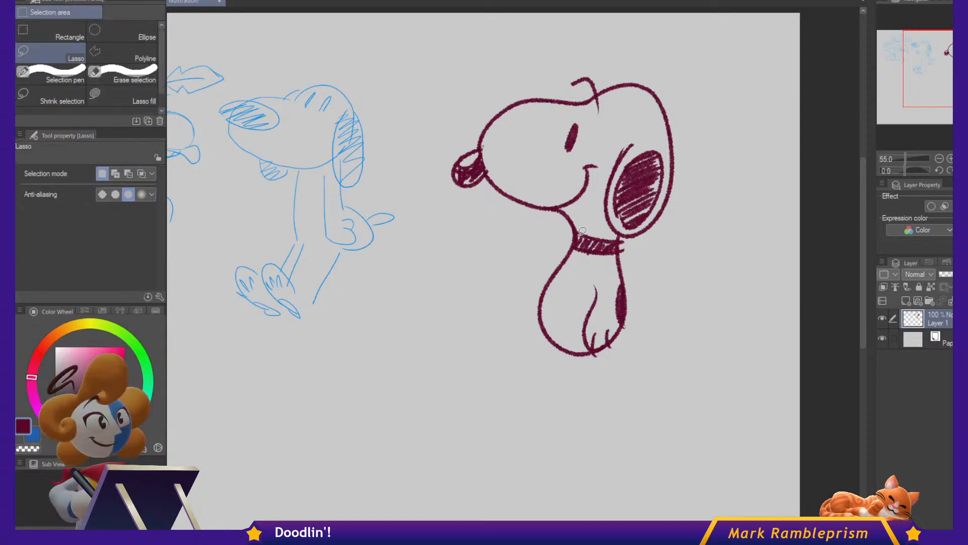
{"action": "left_click_drag", "start_coordinate": [555, 213], "coordinate": [542, 225]}
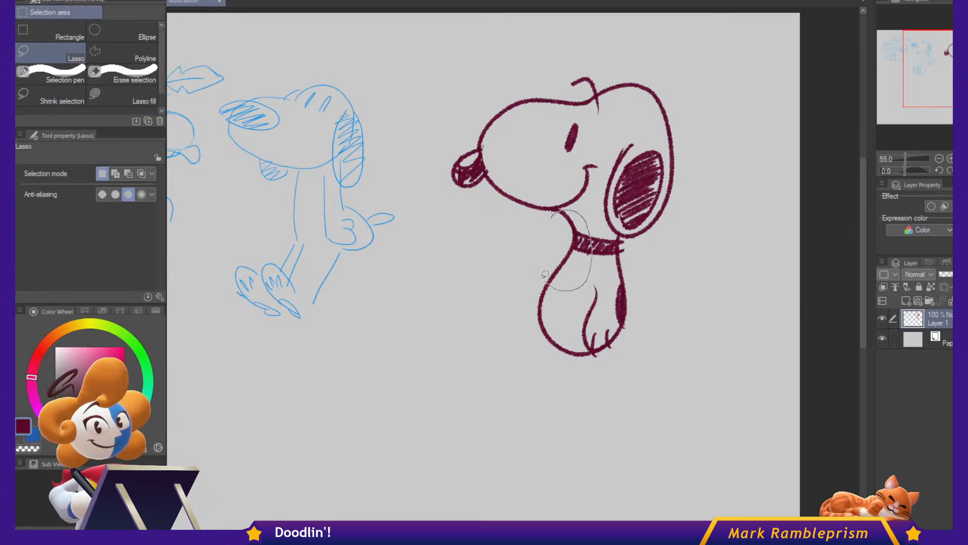
{"action": "key", "text": "ctrl+t"}
{"action": "left_click_drag", "start_coordinate": [594, 250], "coordinate": [604, 249]}
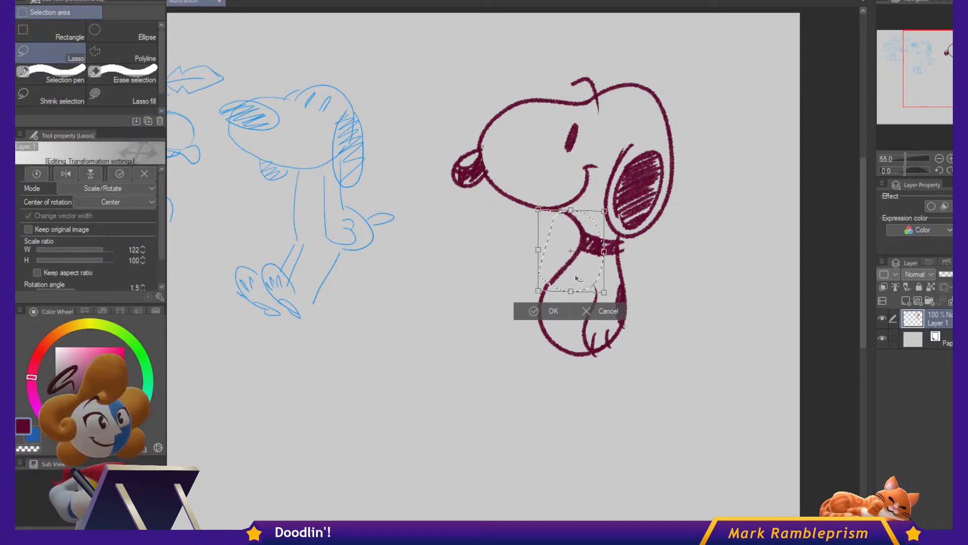
{"action": "key", "text": "Return"}
{"action": "key", "text": "ctrl+d"}
Redraw the back of the neck further inward with the crimson brush and erase the collar and neck lines outside it.
{"action": "key", "text": "p"}
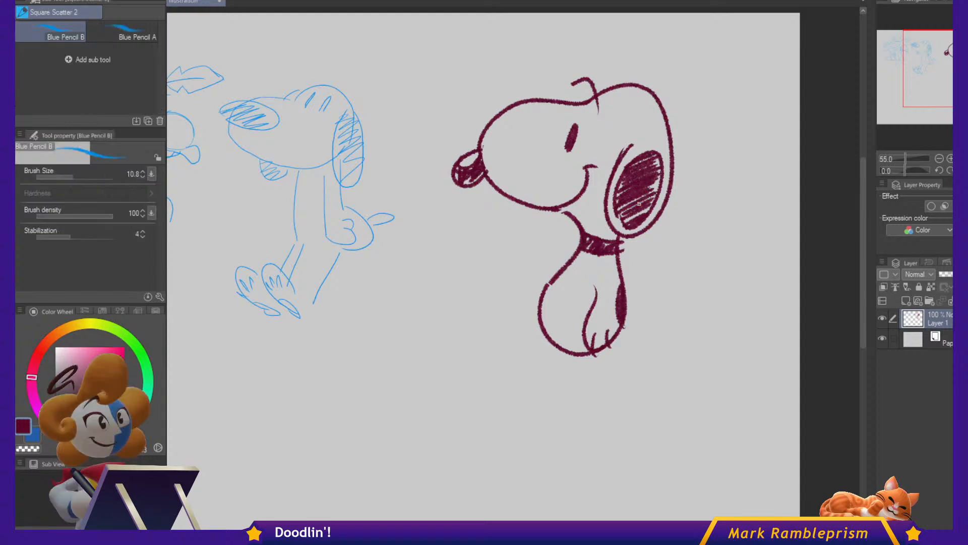
{"action": "left_click_drag", "start_coordinate": [616, 233], "coordinate": [621, 277]}
{"action": "key", "text": "ctrl+z"}
{"action": "key", "text": "p"}
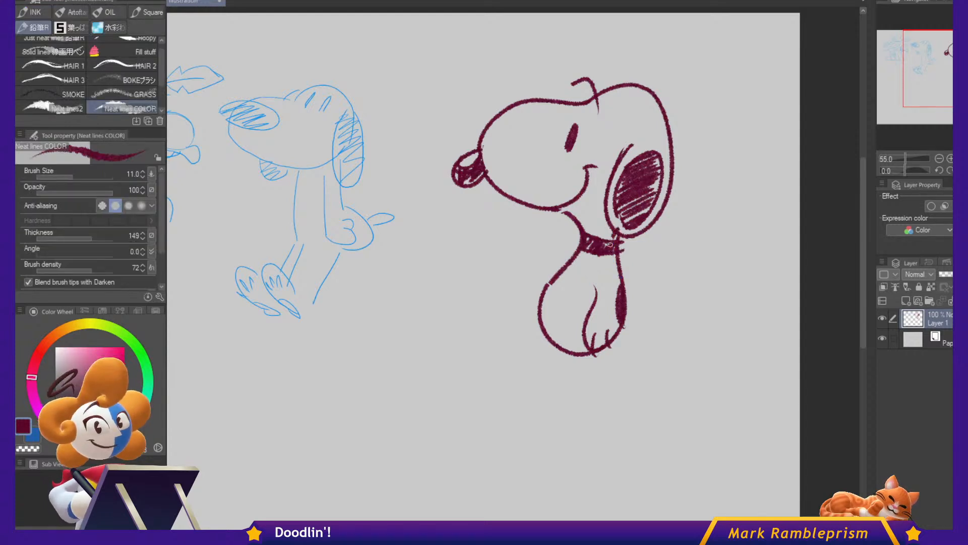
{"action": "mouse_move", "coordinate": [616, 231]}
{"action": "left_mouse_down"}
{"action": "mouse_move", "coordinate": [619, 276]}
{"action": "mouse_move", "coordinate": [622, 244]}
{"action": "left_mouse_up"}
{"action": "key", "text": "c"}
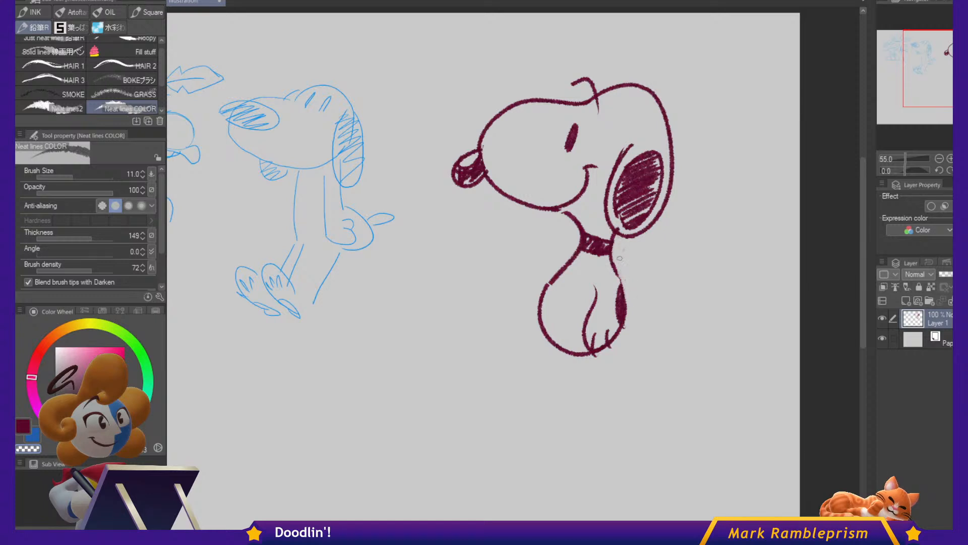
{"action": "key", "text": "c"}
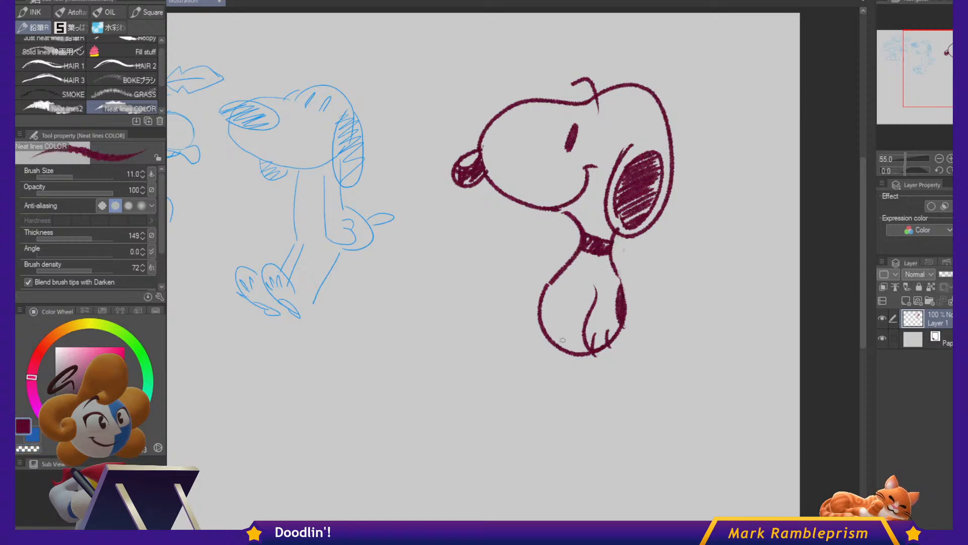
Draw the crimson dog's legs with one long foot raised forward and the other flat behind, undoing a stray stroke.
{"action": "left_click_drag", "start_coordinate": [565, 341], "coordinate": [544, 375]}
{"action": "left_click_drag", "start_coordinate": [555, 359], "coordinate": [545, 377]}
{"action": "mouse_move", "coordinate": [579, 347]}
{"action": "left_mouse_down"}
{"action": "mouse_move", "coordinate": [556, 373]}
{"action": "mouse_move", "coordinate": [460, 299]}
{"action": "mouse_move", "coordinate": [469, 347]}
{"action": "mouse_move", "coordinate": [541, 384]}
{"action": "mouse_move", "coordinate": [641, 352]}
{"action": "mouse_move", "coordinate": [679, 380]}
{"action": "left_mouse_up"}
{"action": "mouse_move", "coordinate": [621, 362]}
{"action": "left_mouse_down"}
{"action": "mouse_move", "coordinate": [647, 378]}
{"action": "mouse_move", "coordinate": [583, 384]}
{"action": "mouse_move", "coordinate": [668, 394]}
{"action": "mouse_move", "coordinate": [680, 374]}
{"action": "mouse_move", "coordinate": [580, 401]}
{"action": "mouse_move", "coordinate": [659, 409]}
{"action": "mouse_move", "coordinate": [667, 352]}
{"action": "left_mouse_up"}
{"action": "key", "text": "ctrl+z"}
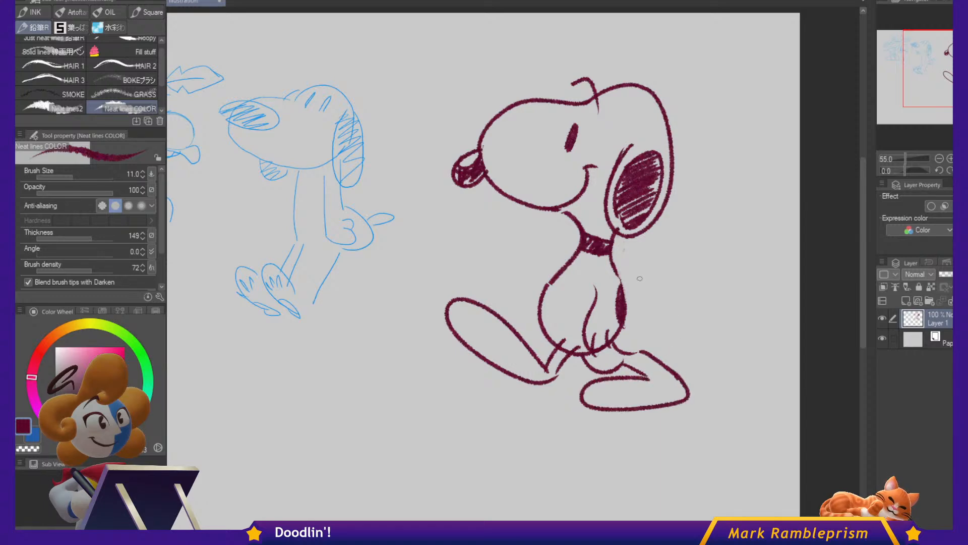
Draw a pointed tail behind the crimson dog and curved toe lines on both feet, undoing a stray toe stroke.
{"action": "left_click_drag", "start_coordinate": [625, 318], "coordinate": [684, 309]}
{"action": "left_click_drag", "start_coordinate": [685, 310], "coordinate": [624, 331]}
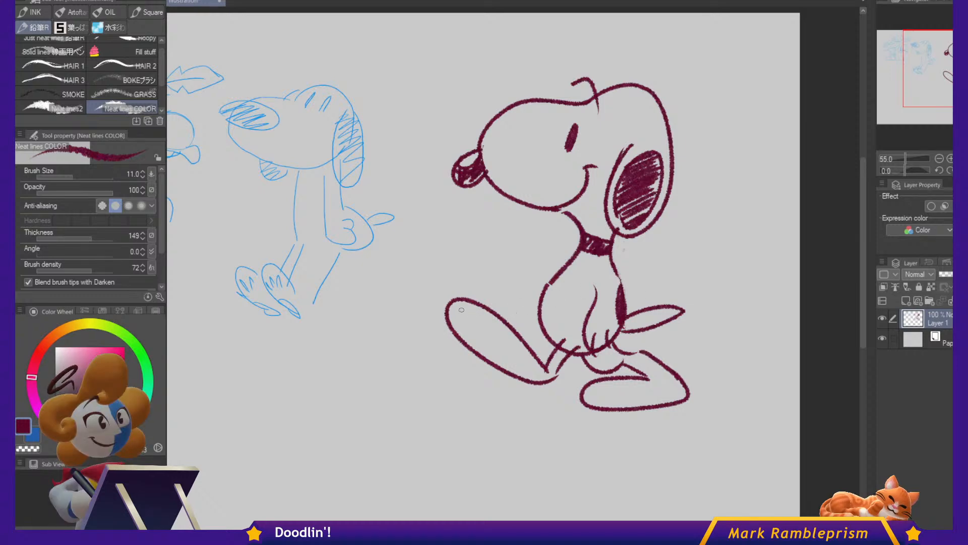
{"action": "mouse_move", "coordinate": [474, 304]}
{"action": "left_mouse_down"}
{"action": "mouse_move", "coordinate": [458, 325]}
{"action": "mouse_move", "coordinate": [472, 342]}
{"action": "left_mouse_up"}
{"action": "key", "text": "ctrl+z"}
{"action": "mouse_move", "coordinate": [620, 385]}
{"action": "left_mouse_down"}
{"action": "mouse_move", "coordinate": [596, 407]}
{"action": "mouse_move", "coordinate": [621, 406]}
{"action": "left_mouse_up"}
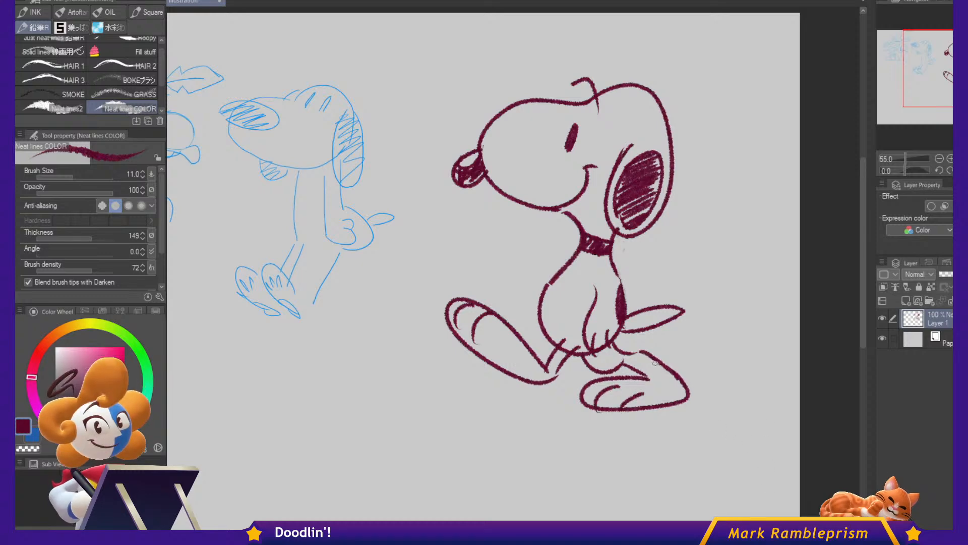
Lasso each of the crimson dog's feet in turn and transform them to be slightly smaller.
{"action": "key", "text": "m"}
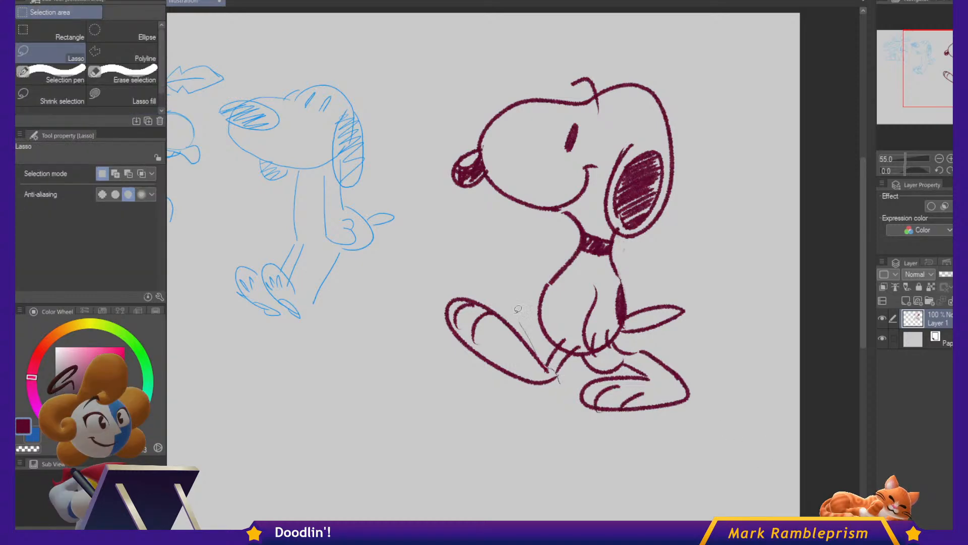
{"action": "mouse_move", "coordinate": [557, 379]}
{"action": "left_mouse_down"}
{"action": "mouse_move", "coordinate": [551, 404]}
{"action": "mouse_move", "coordinate": [546, 389]}
{"action": "left_mouse_up"}
{"action": "key", "text": "ctrl+t"}
{"action": "key", "text": "Return"}
{"action": "mouse_move", "coordinate": [638, 348]}
{"action": "left_mouse_down"}
{"action": "mouse_move", "coordinate": [675, 437]}
{"action": "mouse_move", "coordinate": [587, 375]}
{"action": "mouse_move", "coordinate": [605, 359]}
{"action": "left_mouse_up"}
{"action": "key", "text": "ctrl+t"}
{"action": "mouse_move", "coordinate": [735, 440]}
{"action": "left_mouse_down"}
{"action": "mouse_move", "coordinate": [693, 409]}
{"action": "mouse_move", "coordinate": [708, 412]}
{"action": "mouse_move", "coordinate": [732, 386]}
{"action": "left_mouse_up"}
{"action": "key", "text": "Return"}
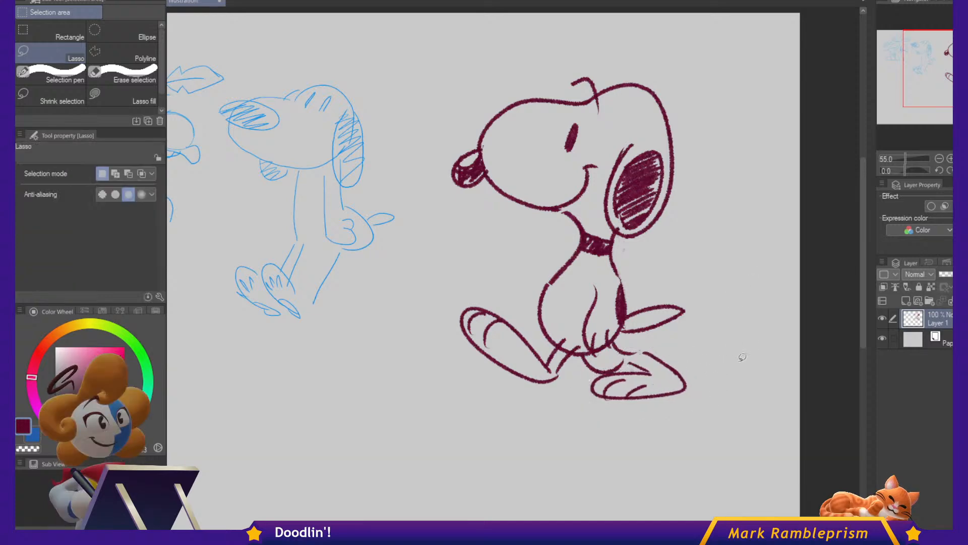
{"action": "key", "text": "p"}
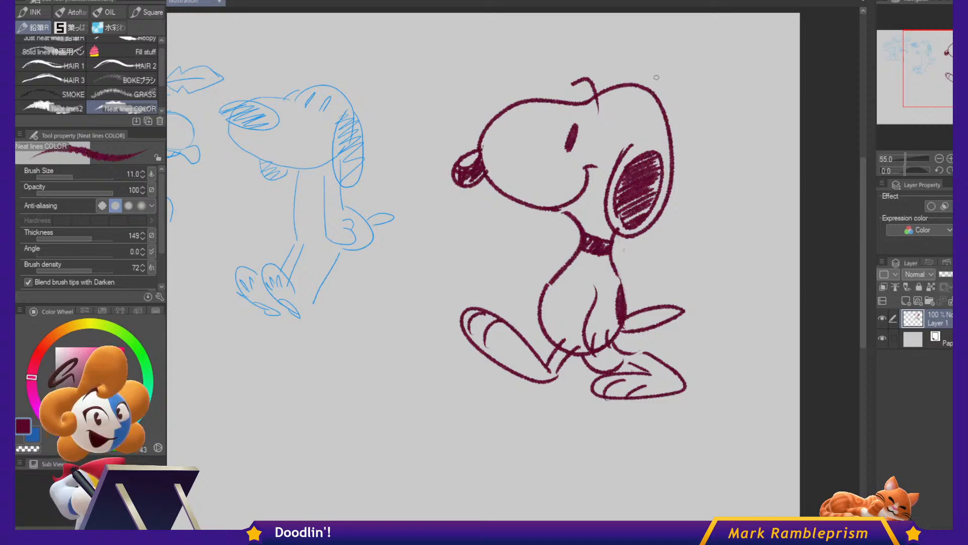
Lasso the back of the crimson dog's head with the ear, enlarge it outward, and deselect.
{"action": "key", "text": "m"}
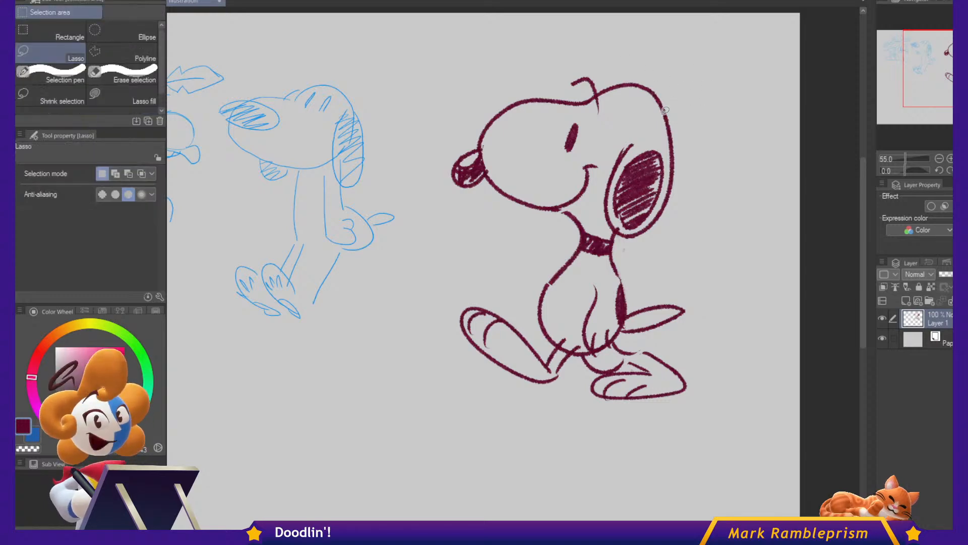
{"action": "mouse_move", "coordinate": [625, 223]}
{"action": "left_mouse_down"}
{"action": "mouse_move", "coordinate": [601, 192]}
{"action": "mouse_move", "coordinate": [616, 104]}
{"action": "mouse_move", "coordinate": [667, 70]}
{"action": "mouse_move", "coordinate": [717, 220]}
{"action": "mouse_move", "coordinate": [650, 250]}
{"action": "left_mouse_up"}
{"action": "key", "text": "ctrl+t"}
{"action": "mouse_move", "coordinate": [721, 199]}
{"action": "left_mouse_down"}
{"action": "mouse_move", "coordinate": [742, 184]}
{"action": "mouse_move", "coordinate": [720, 186]}
{"action": "left_mouse_up"}
{"action": "key", "text": "Return"}
{"action": "key", "text": "ctrl+d"}
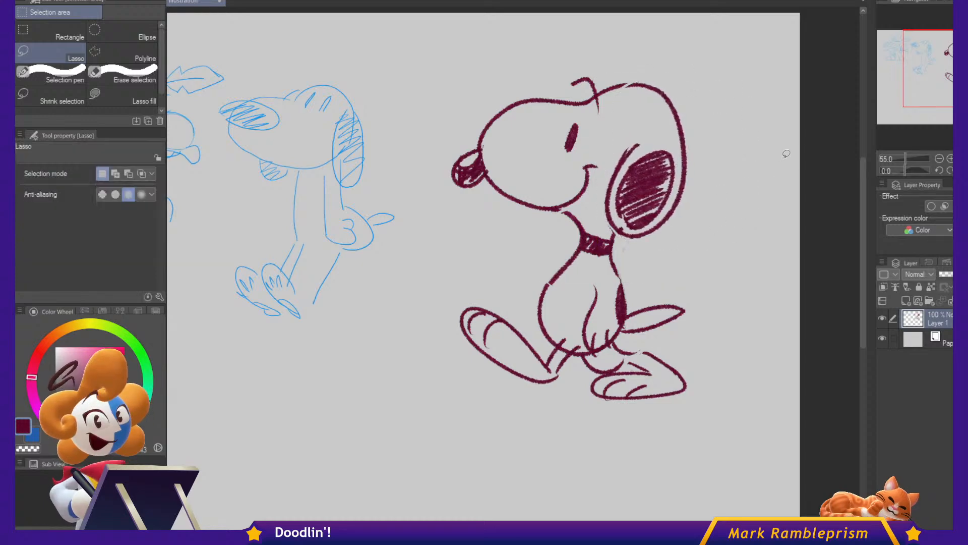
Fill out the patch on the crimson dog's back and join the front neck line to the jaw.
{"action": "key", "text": "b"}
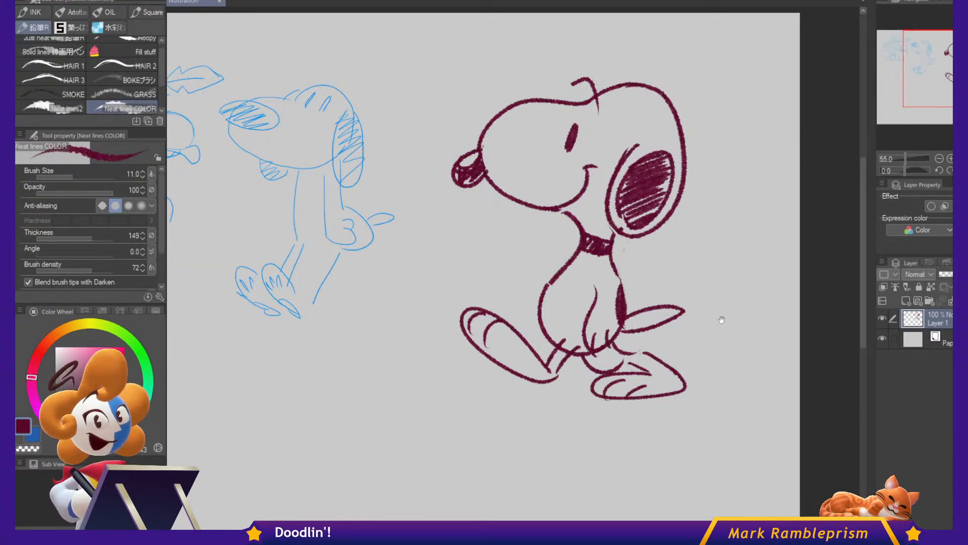
{"action": "left_click_drag", "start_coordinate": [722, 320], "coordinate": [741, 335]}
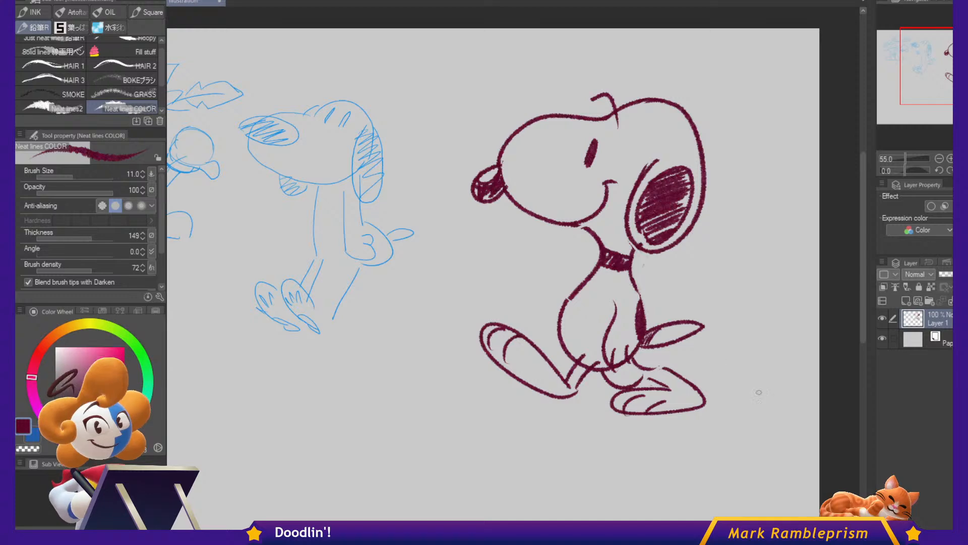
{"action": "mouse_move", "coordinate": [641, 299]}
{"action": "left_mouse_down"}
{"action": "mouse_move", "coordinate": [632, 321]}
{"action": "mouse_move", "coordinate": [645, 340]}
{"action": "mouse_move", "coordinate": [638, 289]}
{"action": "mouse_move", "coordinate": [644, 311]}
{"action": "left_mouse_up"}
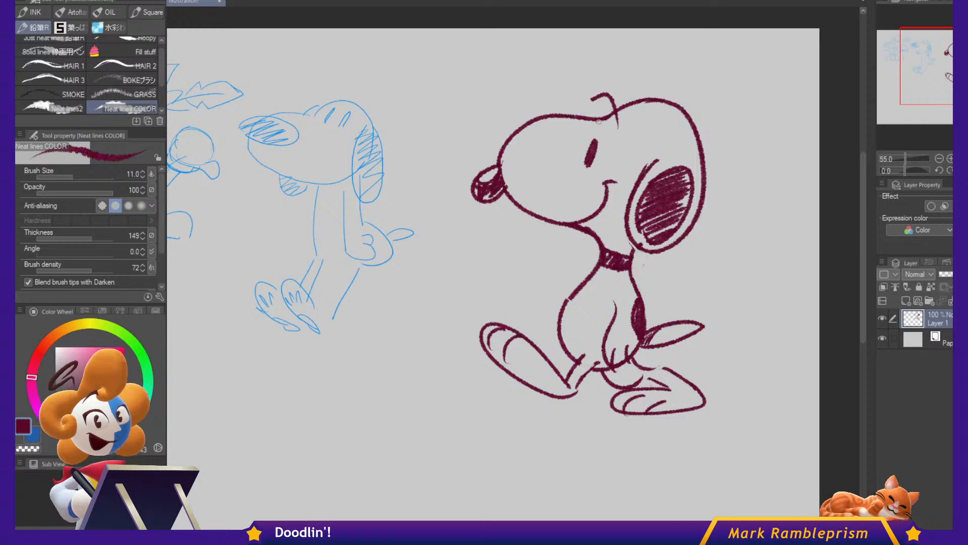
Lasso the crimson dog's nose, rotate it by 9.6 degrees, and nudge it slightly upward.
{"action": "key", "text": "m"}
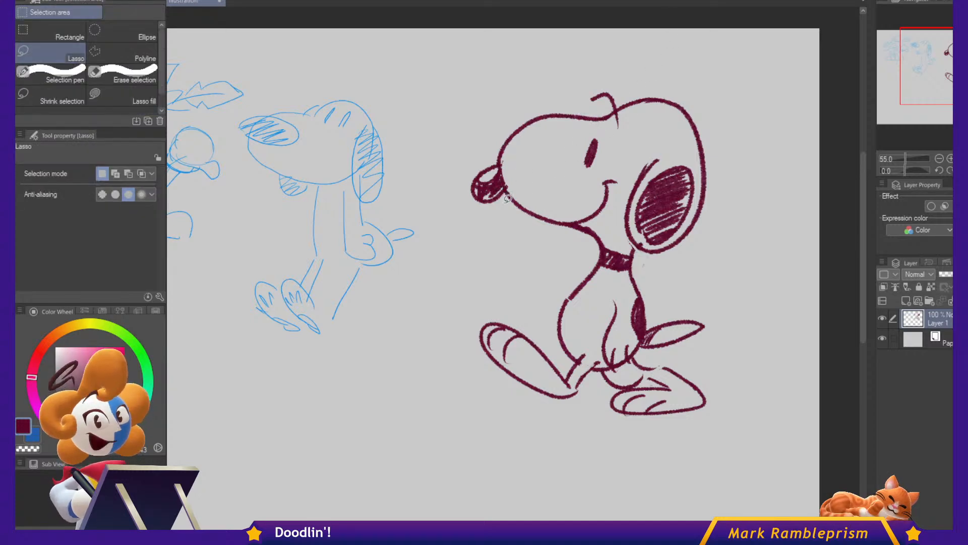
{"action": "mouse_move", "coordinate": [505, 194]}
{"action": "left_mouse_down"}
{"action": "mouse_move", "coordinate": [493, 158]}
{"action": "mouse_move", "coordinate": [477, 221]}
{"action": "left_mouse_up"}
{"action": "key", "text": "ctrl+t"}
{"action": "left_click_drag", "start_coordinate": [509, 154], "coordinate": [513, 159]}
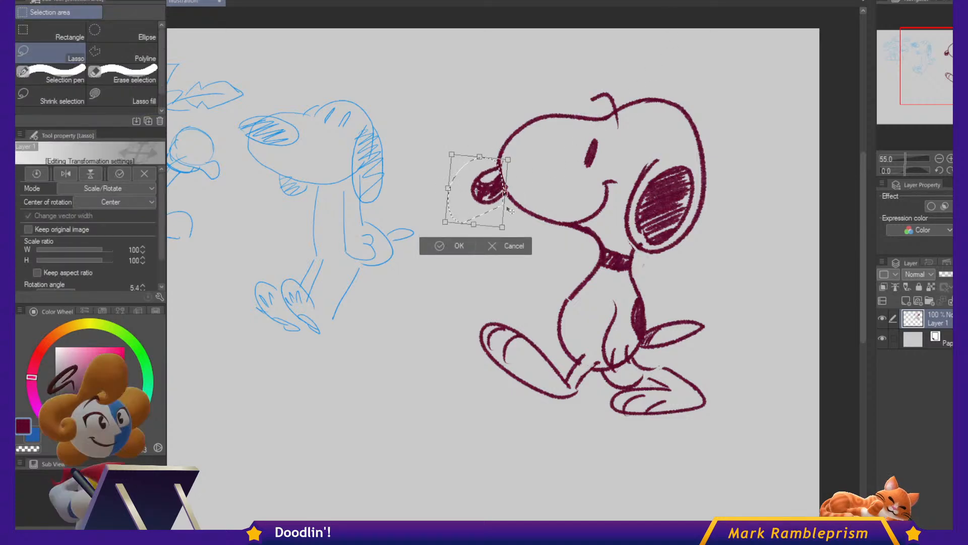
{"action": "left_click_drag", "start_coordinate": [492, 213], "coordinate": [498, 202]}
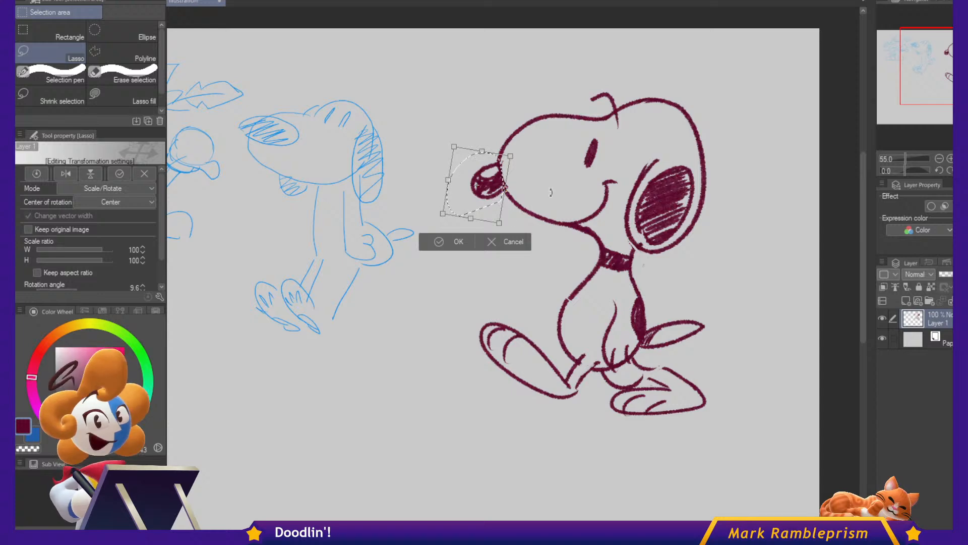
{"action": "key", "text": "Return"}
{"action": "key", "text": "p"}
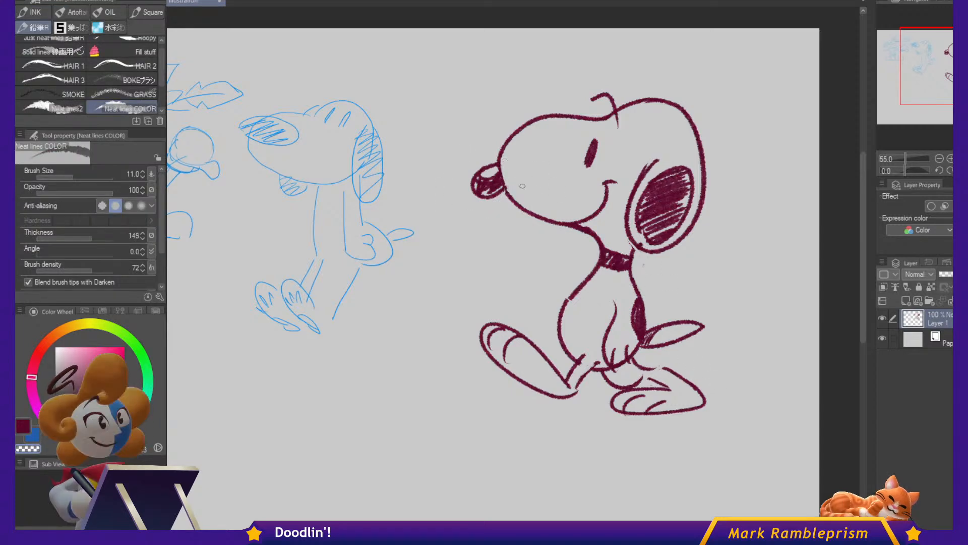
{"action": "key", "text": "c"}
Draw a small five-pointed star in front of the crimson dog's neck and erase the line end overlapping the forehead.
{"action": "left_click_drag", "start_coordinate": [492, 406], "coordinate": [547, 397]}
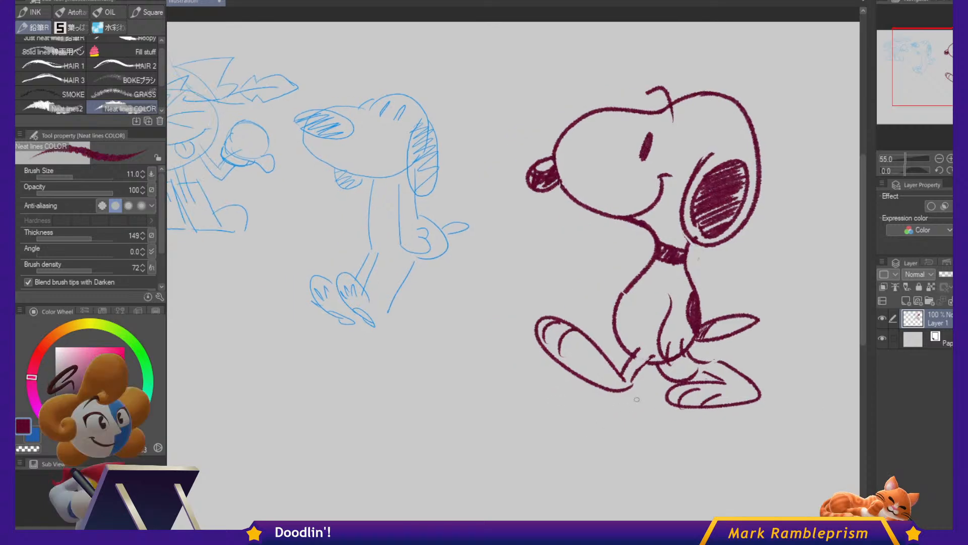
{"action": "mouse_move", "coordinate": [556, 241]}
{"action": "left_mouse_down"}
{"action": "mouse_move", "coordinate": [565, 226]}
{"action": "mouse_move", "coordinate": [585, 241]}
{"action": "mouse_move", "coordinate": [565, 258]}
{"action": "mouse_move", "coordinate": [554, 242]}
{"action": "left_mouse_up"}
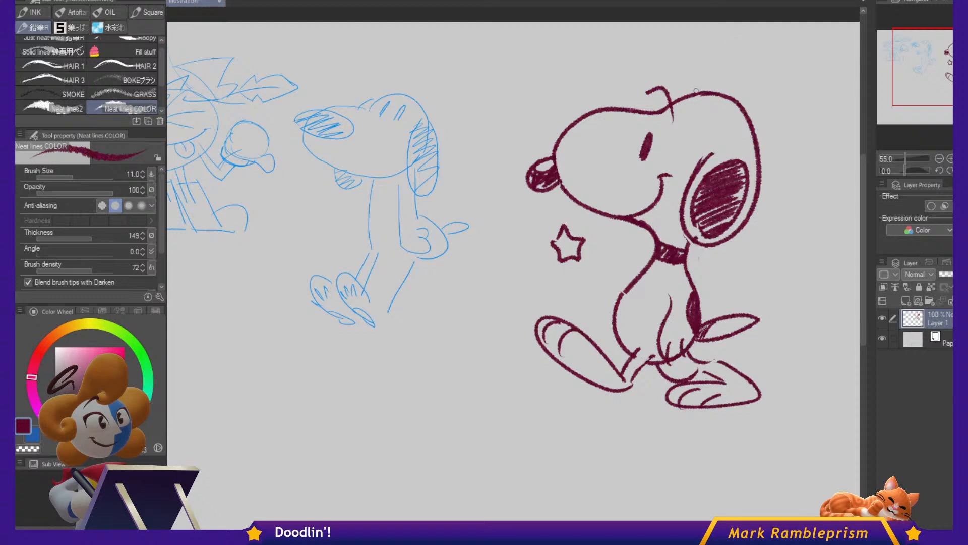
{"action": "key", "text": "c"}
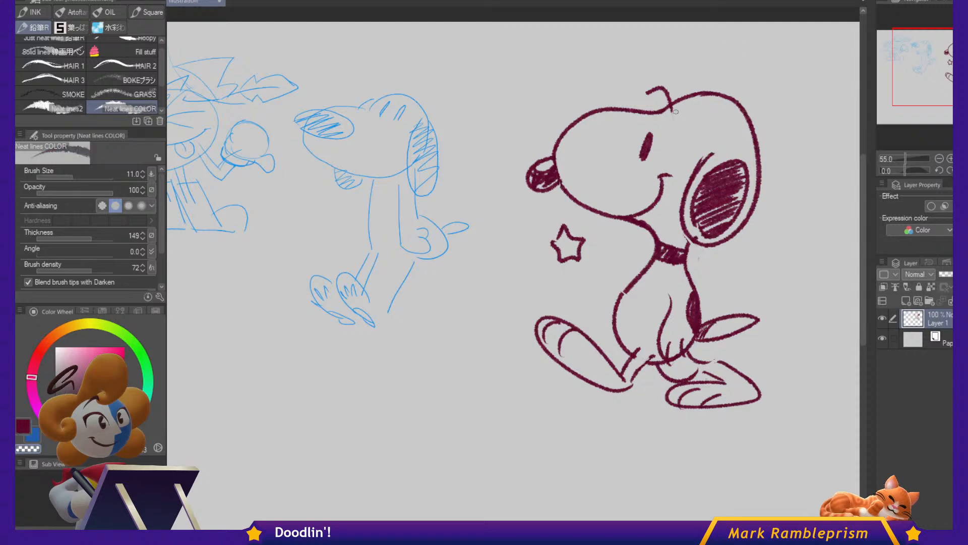
{"action": "key", "text": "c"}
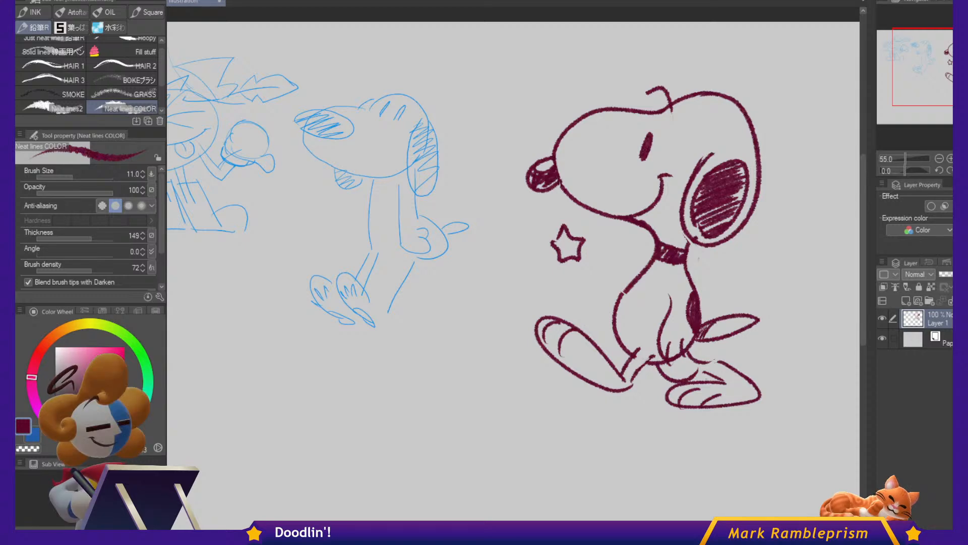
Switch to Blue Pencil B and place the black-background fish reference picture on a new layer below the blue characters.
{"action": "mouse_move", "coordinate": [495, 464]}
{"action": "left_mouse_down"}
{"action": "mouse_move", "coordinate": [565, 323]}
{"action": "mouse_move", "coordinate": [666, 276]}
{"action": "left_mouse_up"}
{"action": "key", "text": "ctrl+plus"}
{"action": "mouse_move", "coordinate": [539, 280]}
{"action": "left_mouse_down"}
{"action": "mouse_move", "coordinate": [540, 244]}
{"action": "mouse_move", "coordinate": [551, 275]}
{"action": "mouse_move", "coordinate": [590, 294]}
{"action": "mouse_move", "coordinate": [574, 283]}
{"action": "left_mouse_up"}
{"action": "key", "text": "p"}
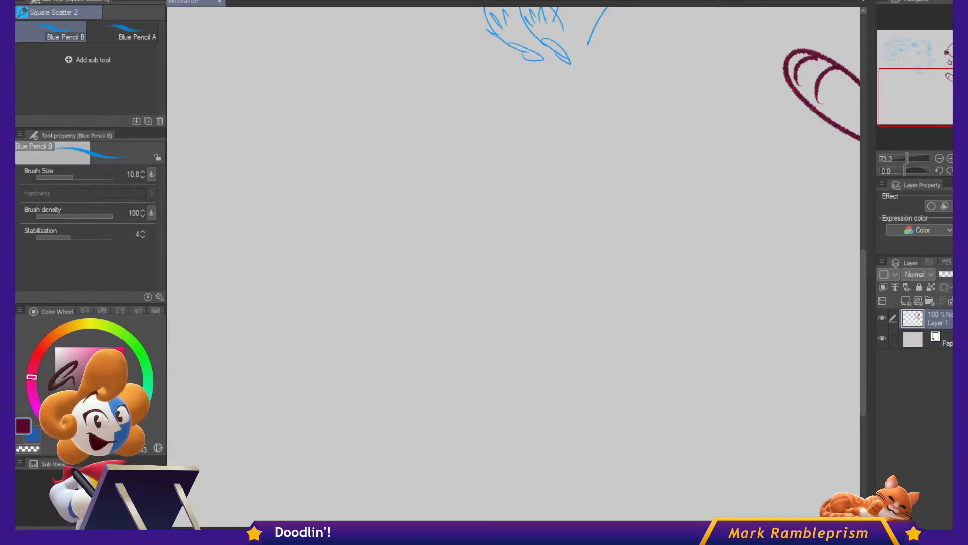
{"action": "key", "text": "ctrl+shift+n"}
{"action": "left_click_drag", "start_coordinate": [463, 91], "coordinate": [460, 379]}
{"action": "mouse_move", "coordinate": [398, 119]}
{"action": "left_mouse_down"}
{"action": "mouse_move", "coordinate": [501, 329]}
{"action": "mouse_move", "coordinate": [528, 155]}
{"action": "left_mouse_up"}
{"action": "left_click_drag", "start_coordinate": [463, 147], "coordinate": [400, 322]}
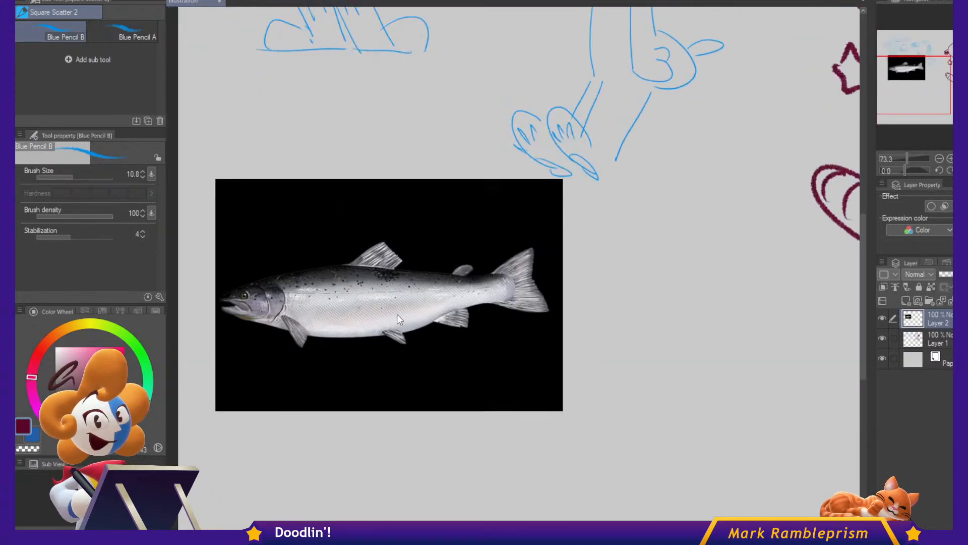
Trace the fish's snout, mouth plate and lower jaw over the reference picture with Blue Pencil B at size 4.8.
{"action": "scroll", "coordinate": [208, 366], "scroll_direction": "up", "scroll_amount": 3}
{"action": "scroll", "coordinate": [233, 267], "scroll_direction": "up", "scroll_amount": 6}
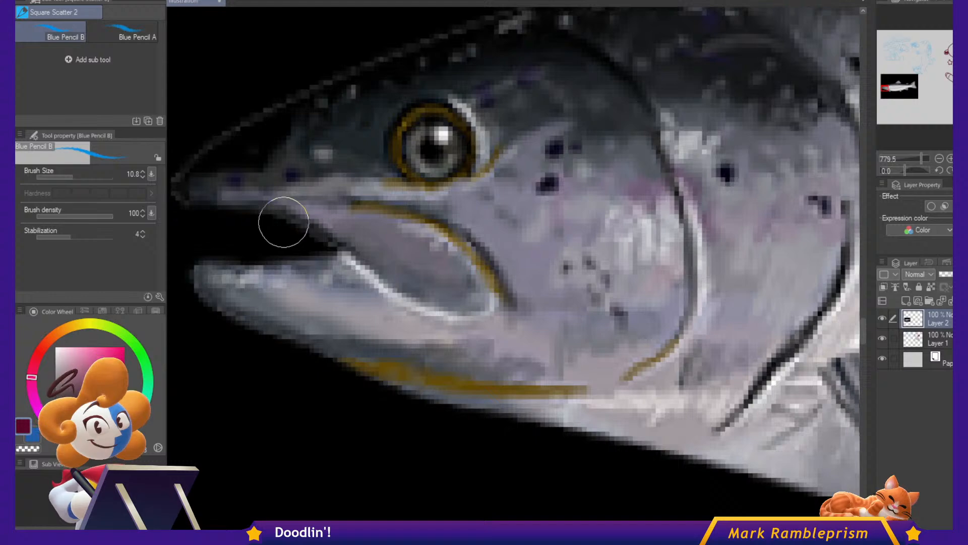
{"action": "left_click_drag", "start_coordinate": [319, 184], "coordinate": [320, 162], "text": "ctrl+alt"}
{"action": "left_click_drag", "start_coordinate": [331, 180], "coordinate": [433, 185]}
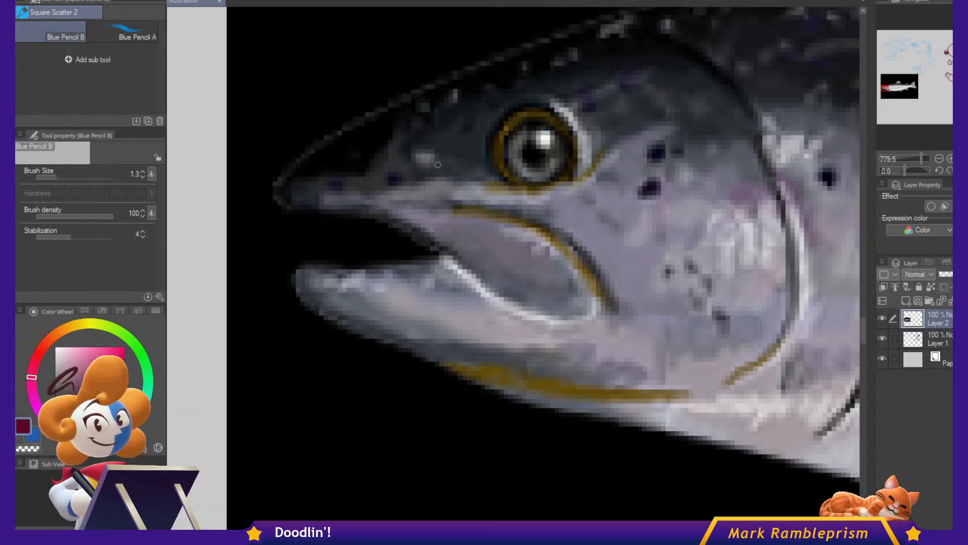
{"action": "mouse_move", "coordinate": [450, 80]}
{"action": "left_mouse_down"}
{"action": "mouse_move", "coordinate": [284, 189]}
{"action": "mouse_move", "coordinate": [428, 83]}
{"action": "mouse_move", "coordinate": [257, 193]}
{"action": "mouse_move", "coordinate": [259, 206]}
{"action": "mouse_move", "coordinate": [419, 241]}
{"action": "mouse_move", "coordinate": [524, 317]}
{"action": "mouse_move", "coordinate": [557, 333]}
{"action": "mouse_move", "coordinate": [613, 336]}
{"action": "left_mouse_up"}
{"action": "mouse_move", "coordinate": [459, 210]}
{"action": "left_mouse_down"}
{"action": "mouse_move", "coordinate": [527, 226]}
{"action": "mouse_move", "coordinate": [620, 335]}
{"action": "left_mouse_up"}
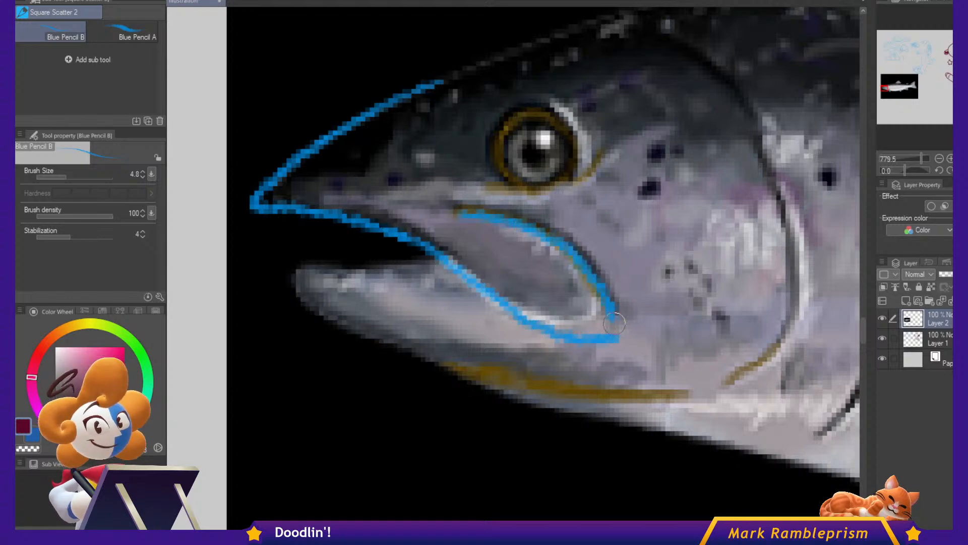
{"action": "mouse_move", "coordinate": [440, 261]}
{"action": "left_mouse_down"}
{"action": "mouse_move", "coordinate": [286, 261]}
{"action": "mouse_move", "coordinate": [370, 335]}
{"action": "mouse_move", "coordinate": [635, 429]}
{"action": "left_mouse_up"}
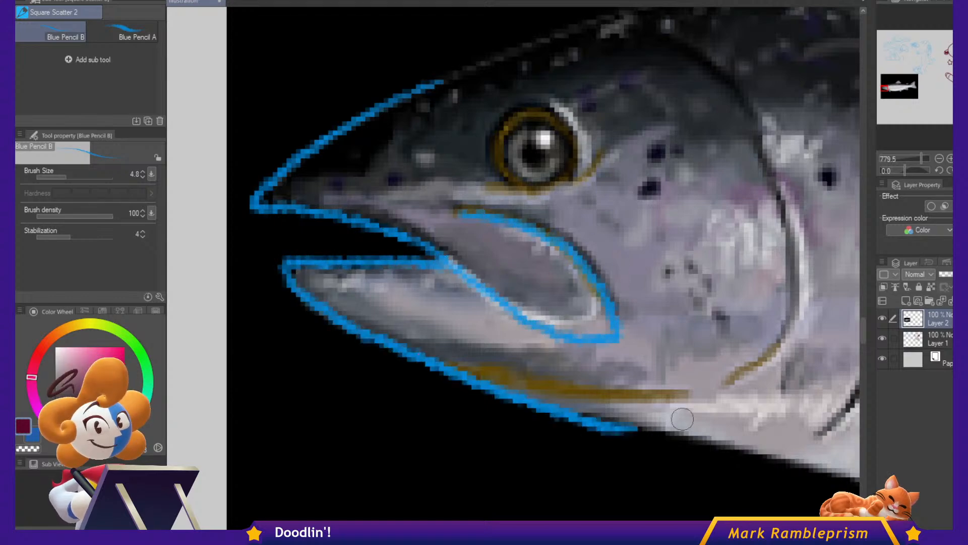
Undo the blue tracing strokes on the fish's head.
{"action": "key", "text": "ctrl+z"}
{"action": "key", "text": "ctrl+z"}
{"action": "key", "text": "ctrl+z"}
{"action": "key", "text": "ctrl+z"}
{"action": "key", "text": "ctrl+z"}
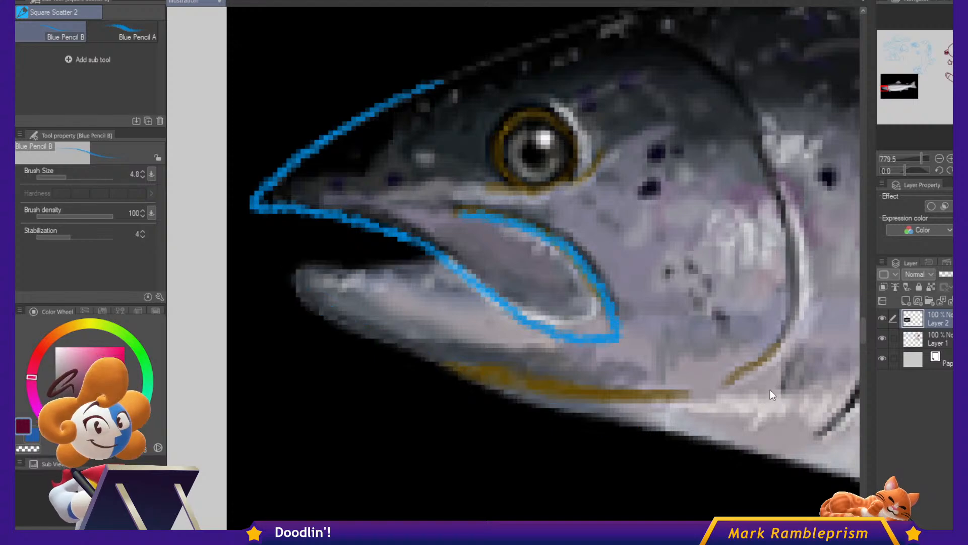
Paste the white-background reference picture of two salmon onto a new layer.
{"action": "scroll", "coordinate": [705, 295], "scroll_direction": "down", "scroll_amount": 2}
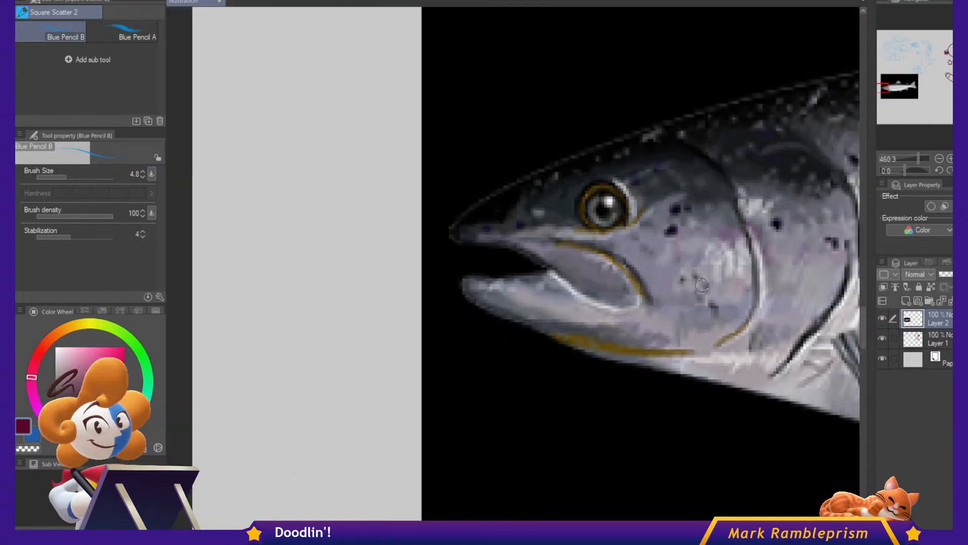
{"action": "left_click_drag", "start_coordinate": [702, 290], "coordinate": [624, 249]}
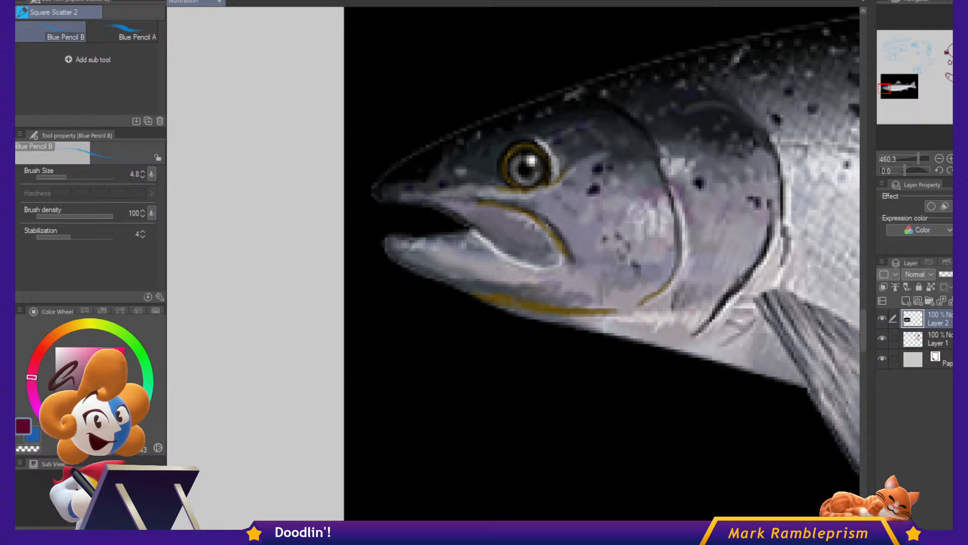
{"action": "scroll", "coordinate": [401, 126], "scroll_direction": "down", "scroll_amount": 3}
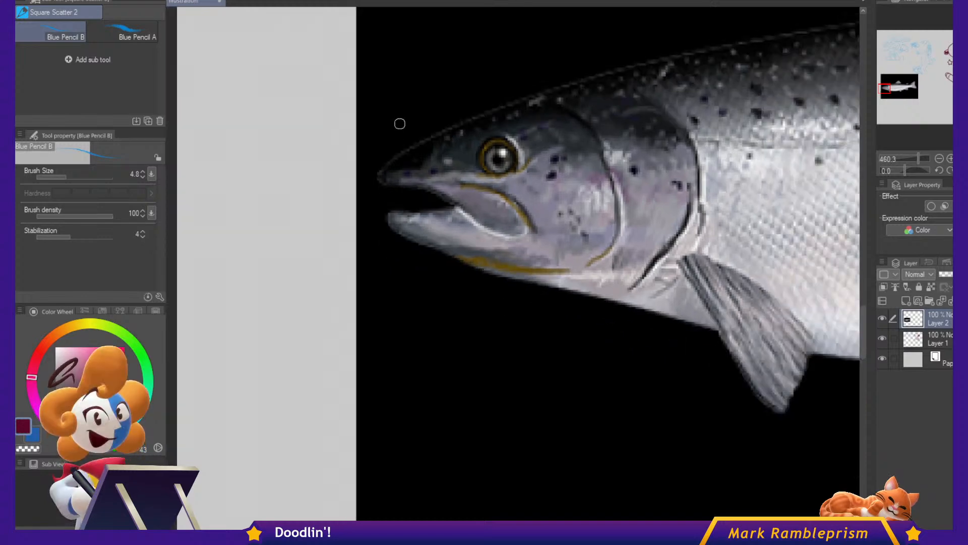
{"action": "key", "text": "ctrl+v"}
{"action": "scroll", "coordinate": [439, 150], "scroll_direction": "down", "scroll_amount": 3}
{"action": "left_click_drag", "start_coordinate": [492, 76], "coordinate": [326, 303]}
{"action": "left_click_drag", "start_coordinate": [656, 244], "coordinate": [334, 242]}
Examine the lower salmon's head up close, including its hooked jaws, mouth corner and eye.
{"action": "scroll", "coordinate": [720, 219], "scroll_direction": "up", "scroll_amount": 3}
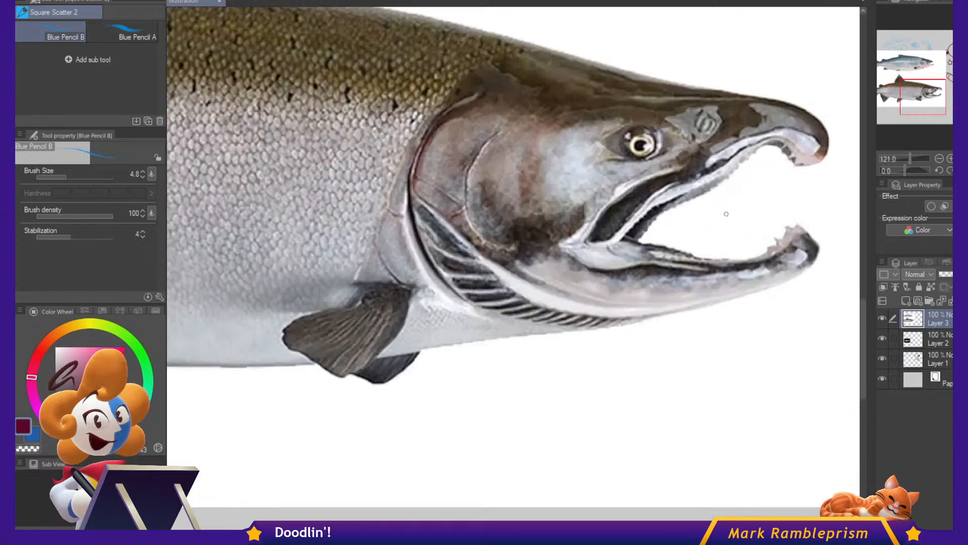
{"action": "left_click_drag", "start_coordinate": [720, 219], "coordinate": [603, 249]}
{"action": "scroll", "coordinate": [688, 238], "scroll_direction": "up", "scroll_amount": 2}
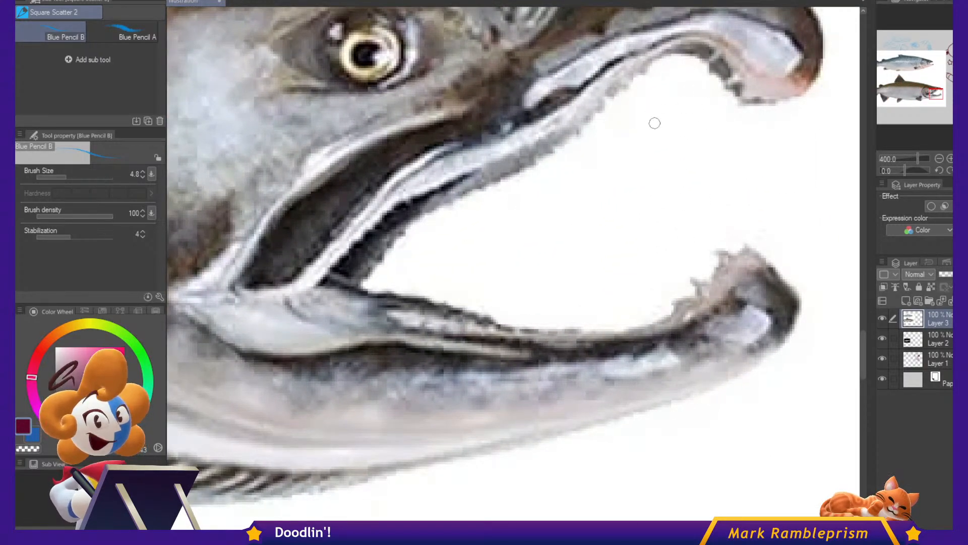
{"action": "scroll", "coordinate": [565, 96], "scroll_direction": "down", "scroll_amount": 2}
{"action": "scroll", "coordinate": [571, 88], "scroll_direction": "up", "scroll_amount": 2}
{"action": "scroll", "coordinate": [572, 89], "scroll_direction": "down", "scroll_amount": 2}
{"action": "scroll", "coordinate": [575, 90], "scroll_direction": "up", "scroll_amount": 2}
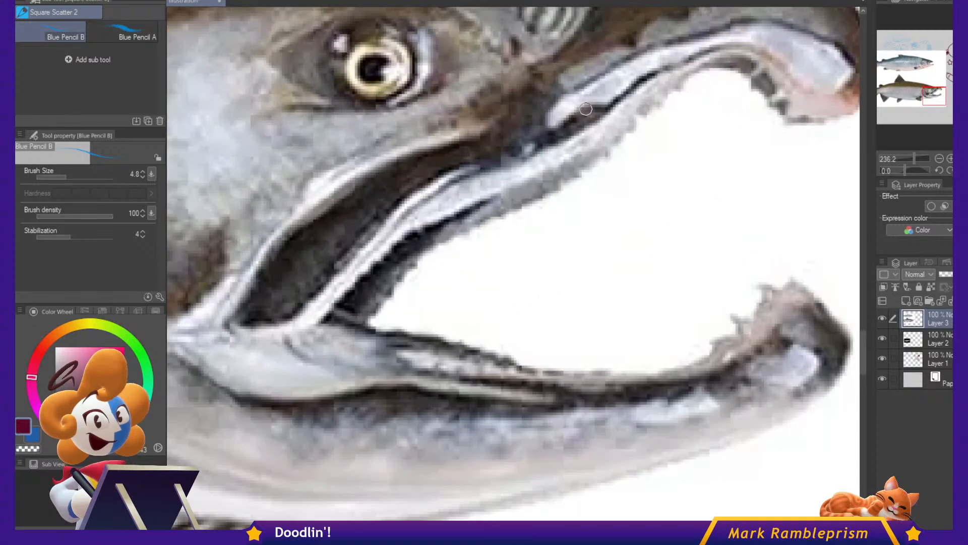
{"action": "scroll", "coordinate": [582, 99], "scroll_direction": "down", "scroll_amount": 2}
{"action": "scroll", "coordinate": [591, 106], "scroll_direction": "up", "scroll_amount": 1}
{"action": "scroll", "coordinate": [591, 106], "scroll_direction": "up", "scroll_amount": 2}
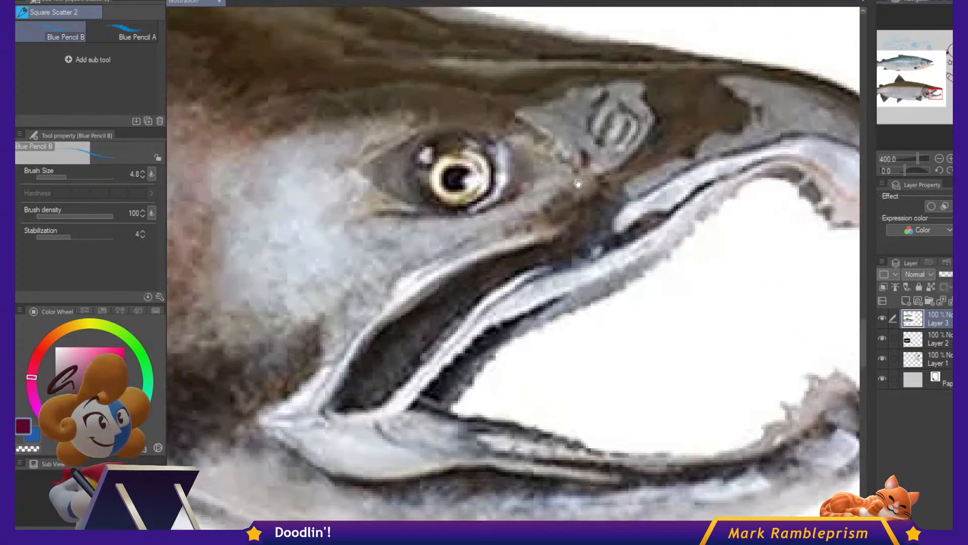
{"action": "scroll", "coordinate": [558, 129], "scroll_direction": "up", "scroll_amount": 3}
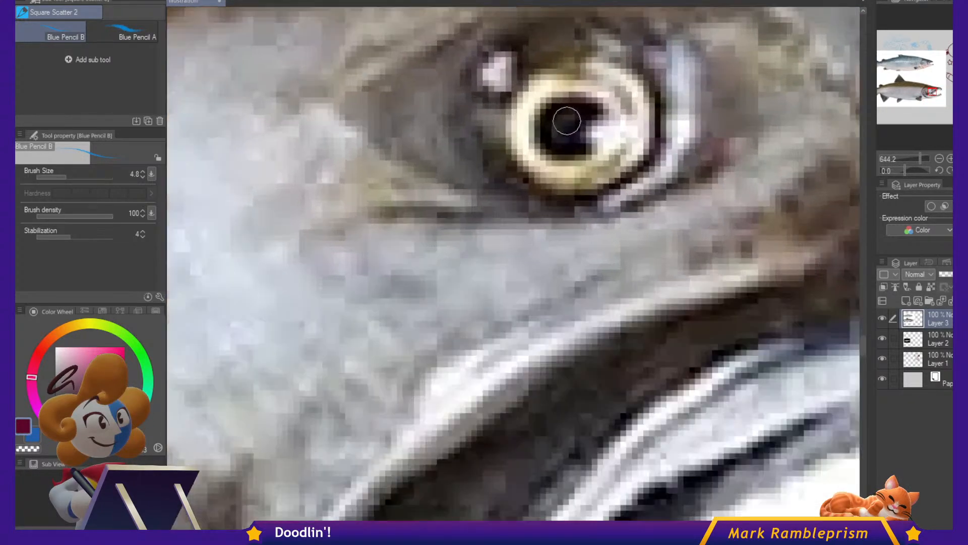
{"action": "scroll", "coordinate": [563, 241], "scroll_direction": "up", "scroll_amount": 2}
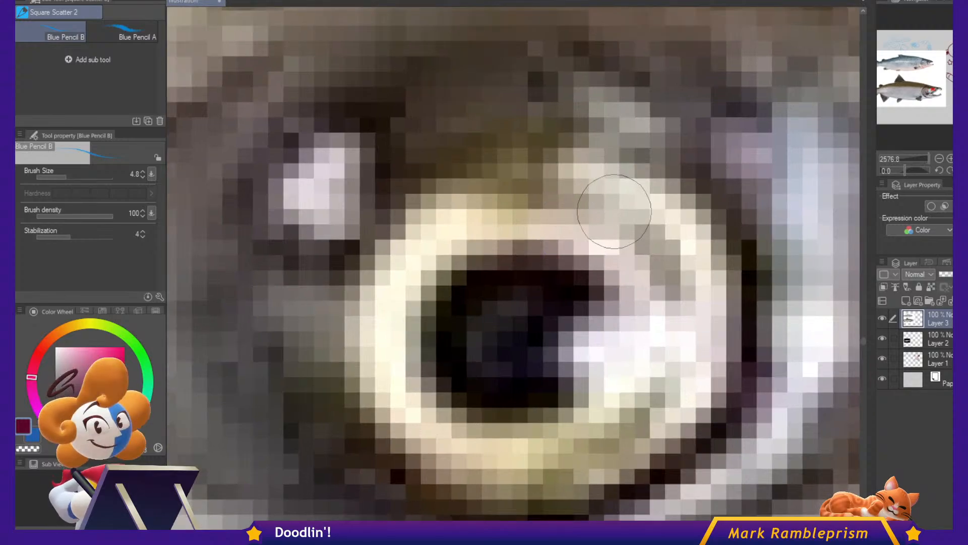
{"action": "scroll", "coordinate": [615, 212], "scroll_direction": "down", "scroll_amount": 6}
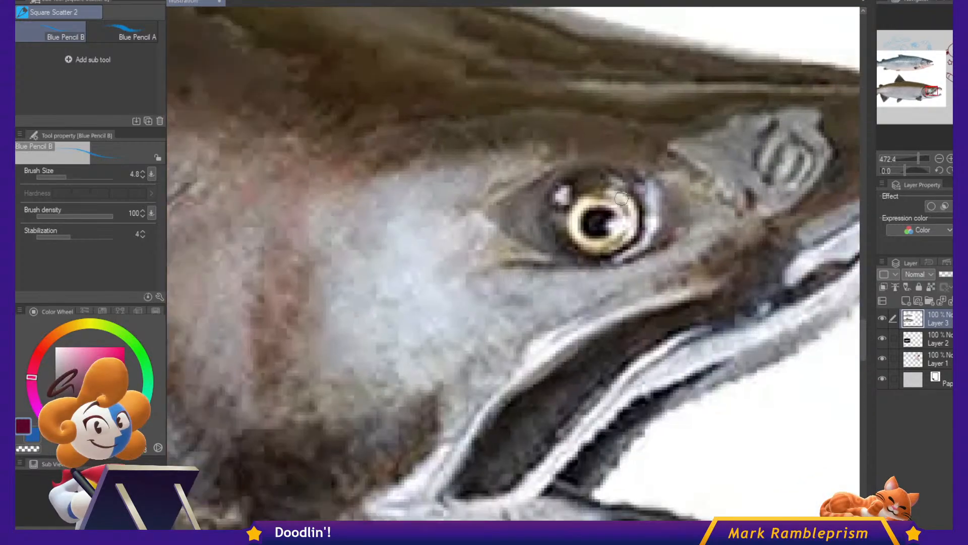
Undo the pasted picture of two salmon and make Layer 1 the active layer.
{"action": "scroll", "coordinate": [615, 198], "scroll_direction": "down", "scroll_amount": 2}
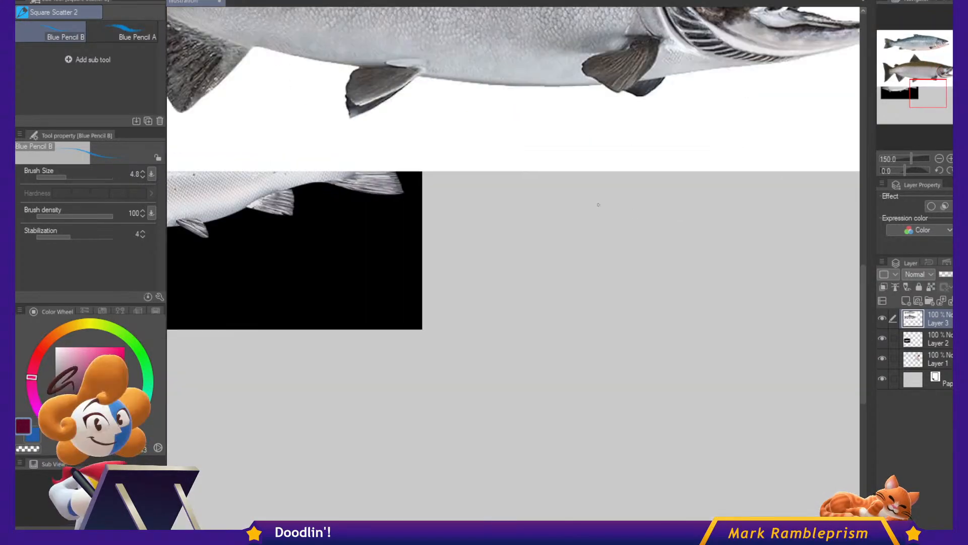
{"action": "left_click_drag", "start_coordinate": [466, 229], "coordinate": [695, 192]}
{"action": "scroll", "coordinate": [516, 200], "scroll_direction": "down", "scroll_amount": 2}
{"action": "left_click_drag", "start_coordinate": [568, 201], "coordinate": [467, 188]}
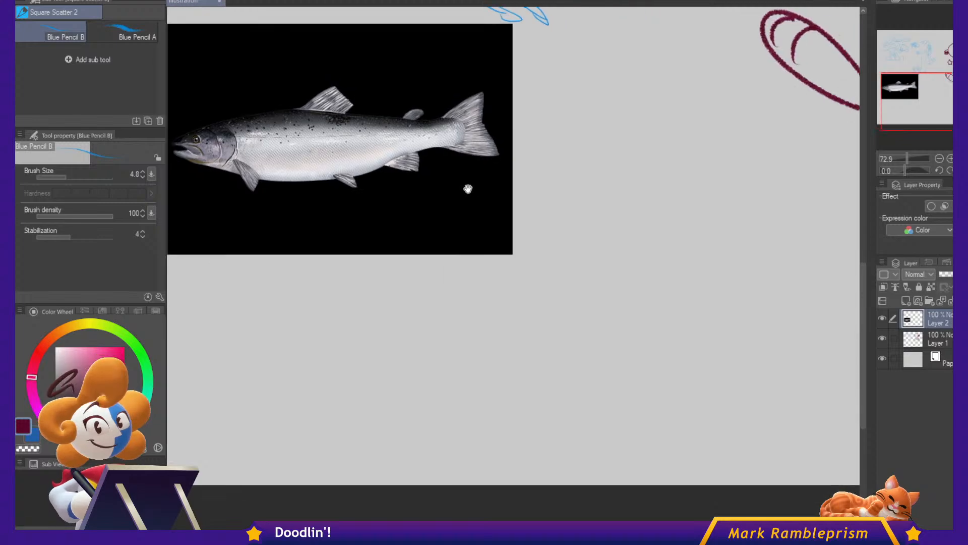
{"action": "left_click", "coordinate": [943, 340]}
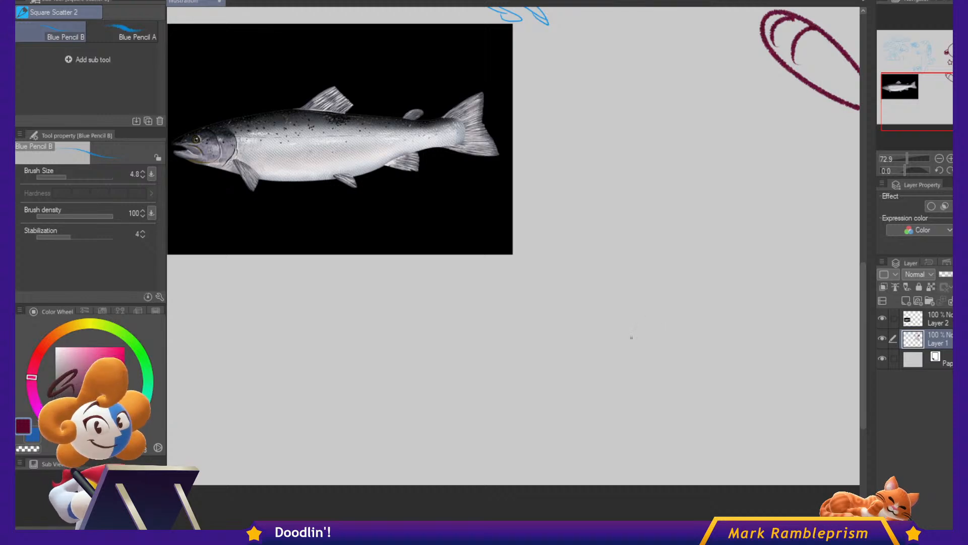
{"action": "left_click_drag", "start_coordinate": [608, 340], "coordinate": [538, 346]}
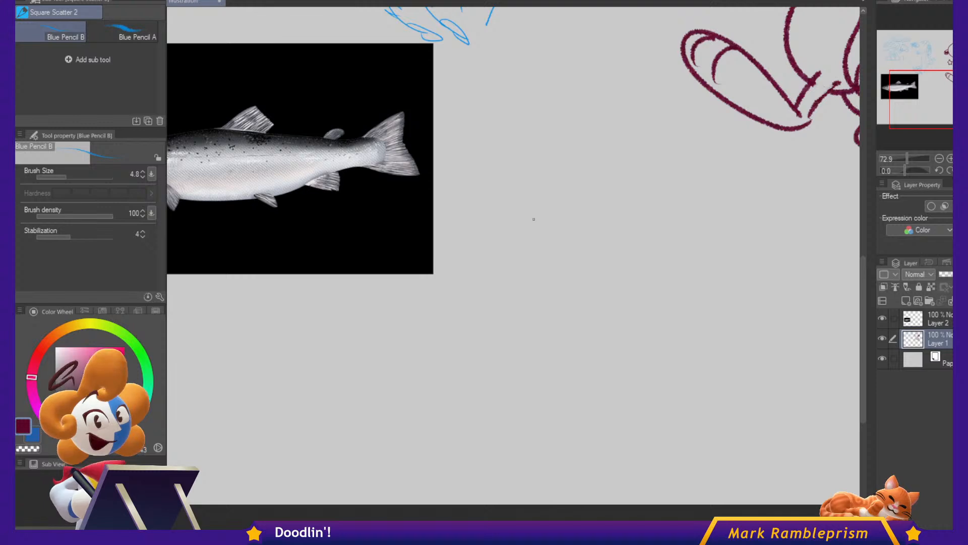
{"action": "mouse_move", "coordinate": [543, 214]}
{"action": "left_mouse_down"}
{"action": "mouse_move", "coordinate": [620, 199]}
{"action": "mouse_move", "coordinate": [586, 218]}
{"action": "left_mouse_up"}
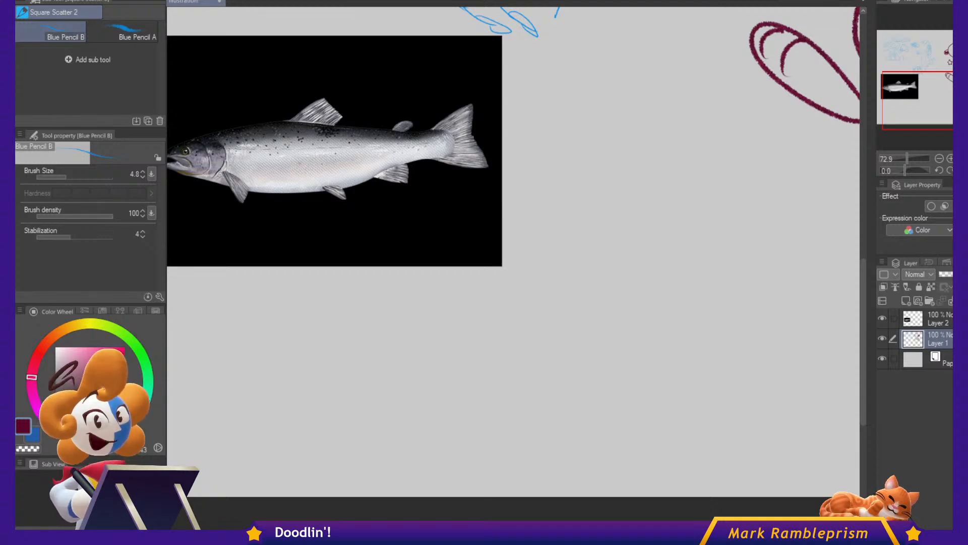
Paste the two-salmon picture above Layer 2, scale it to 35%, and place it over the black fish picture's lower right.
{"action": "left_click", "coordinate": [928, 315]}
{"action": "key", "text": "ctrl+v"}
{"action": "scroll", "coordinate": [405, 147], "scroll_direction": "down", "scroll_amount": 4}
{"action": "key", "text": "ctrl+t"}
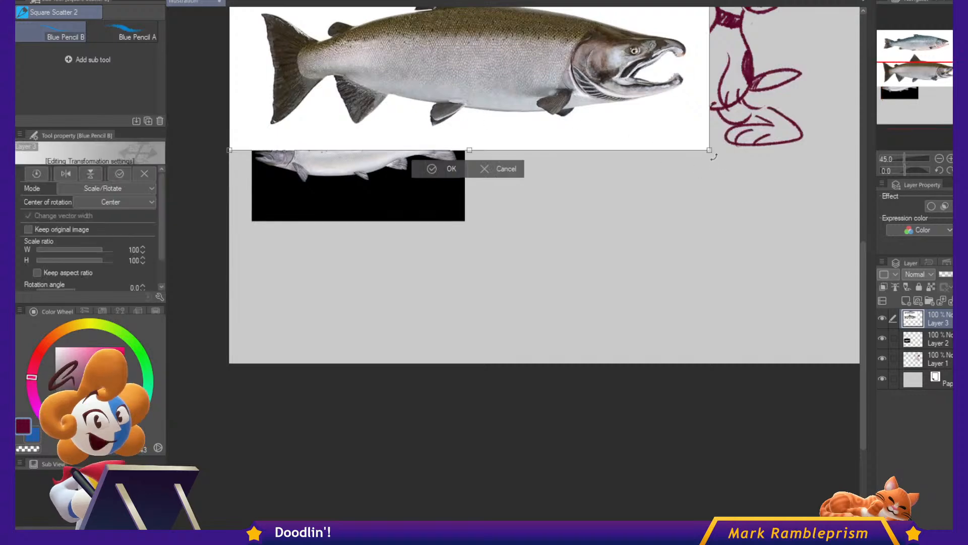
{"action": "left_click_drag", "start_coordinate": [711, 153], "coordinate": [385, 191]}
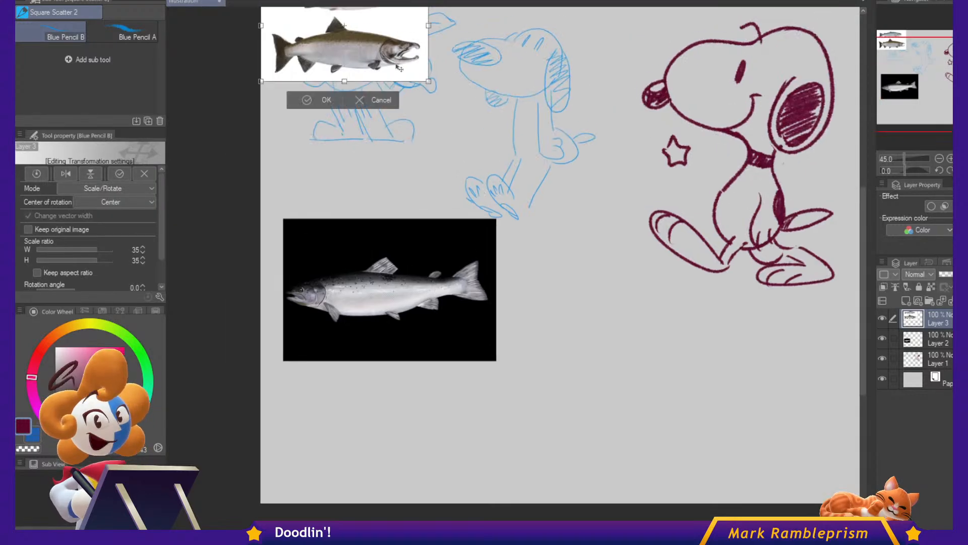
{"action": "left_click_drag", "start_coordinate": [396, 63], "coordinate": [488, 305]}
{"action": "key", "text": "Return"}
On Layer 1, sketch an inner face shape with two pointed peaks on top and a notch underneath, beside the salmon pictures.
{"action": "scroll", "coordinate": [612, 396], "scroll_direction": "up", "scroll_amount": 4}
{"action": "left_click", "coordinate": [945, 359]}
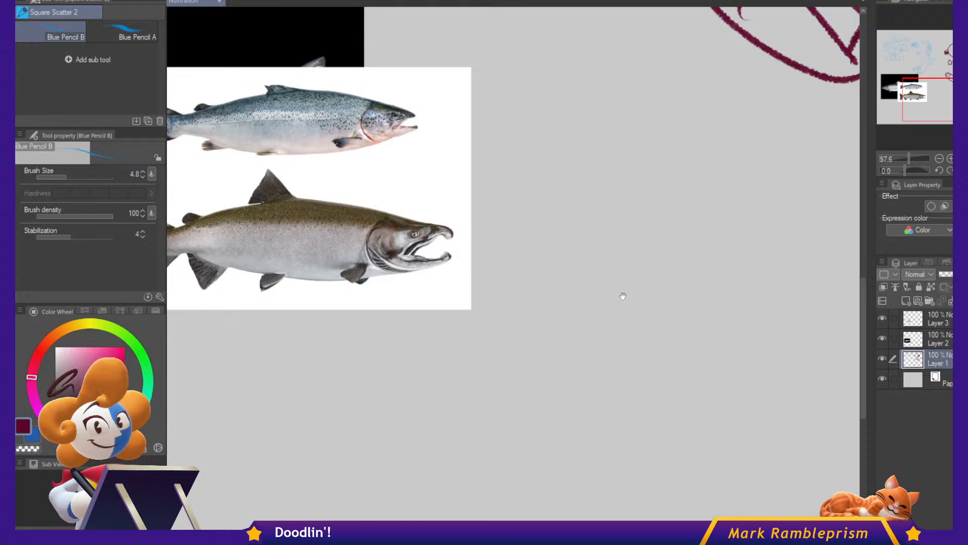
{"action": "left_click_drag", "start_coordinate": [623, 296], "coordinate": [630, 269]}
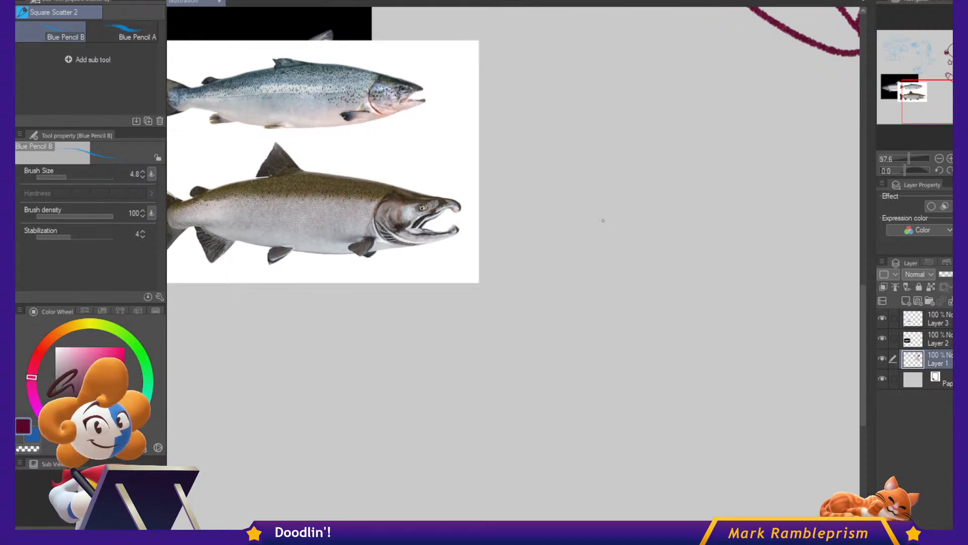
{"action": "mouse_move", "coordinate": [573, 252]}
{"action": "left_mouse_down"}
{"action": "mouse_move", "coordinate": [588, 214]}
{"action": "mouse_move", "coordinate": [659, 159]}
{"action": "mouse_move", "coordinate": [683, 202]}
{"action": "mouse_move", "coordinate": [715, 168]}
{"action": "mouse_move", "coordinate": [726, 204]}
{"action": "mouse_move", "coordinate": [751, 229]}
{"action": "mouse_move", "coordinate": [749, 268]}
{"action": "left_mouse_up"}
{"action": "mouse_move", "coordinate": [573, 252]}
{"action": "left_mouse_down"}
{"action": "mouse_move", "coordinate": [603, 275]}
{"action": "mouse_move", "coordinate": [682, 301]}
{"action": "mouse_move", "coordinate": [710, 271]}
{"action": "left_mouse_up"}
{"action": "key", "text": "ctrl+z"}
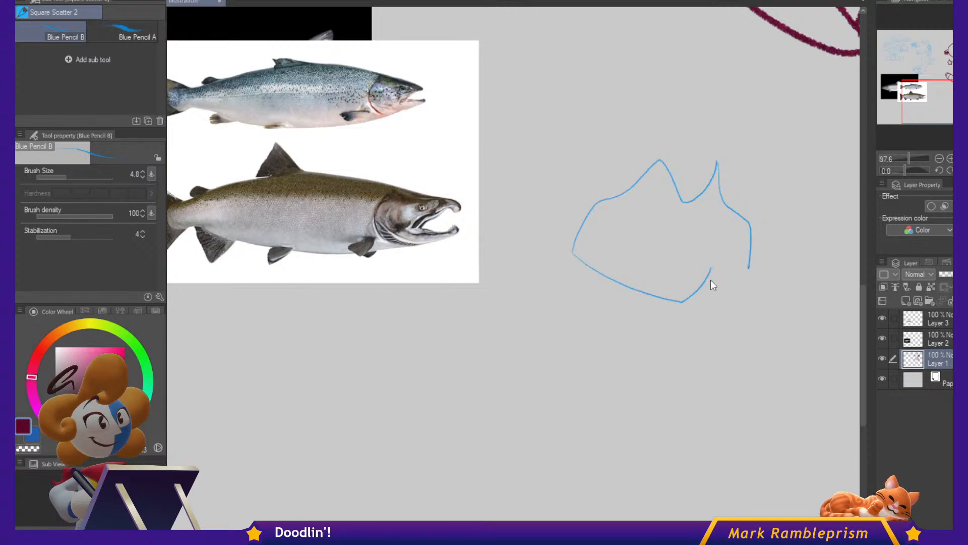
{"action": "mouse_move", "coordinate": [584, 256]}
{"action": "left_mouse_down"}
{"action": "mouse_move", "coordinate": [624, 285]}
{"action": "mouse_move", "coordinate": [668, 299]}
{"action": "mouse_move", "coordinate": [703, 274]}
{"action": "mouse_move", "coordinate": [725, 293]}
{"action": "mouse_move", "coordinate": [750, 266]}
{"action": "mouse_move", "coordinate": [586, 262]}
{"action": "left_mouse_up"}
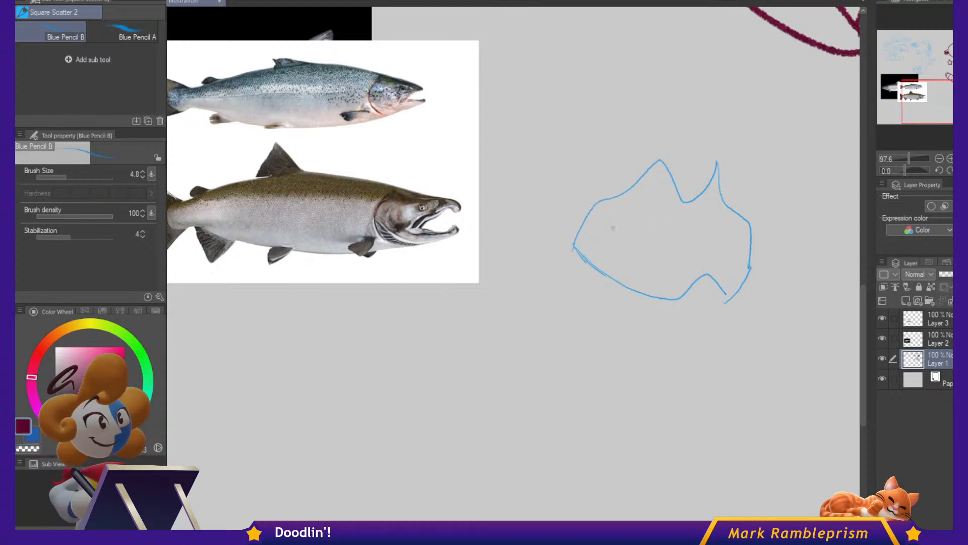
{"action": "left_click_drag", "start_coordinate": [611, 227], "coordinate": [739, 223]}
{"action": "key", "text": "ctrl+z"}
Sketch a large rounded head curve around the inner face shape and add a hatched flap at its lower left.
{"action": "left_click_drag", "start_coordinate": [525, 266], "coordinate": [573, 163]}
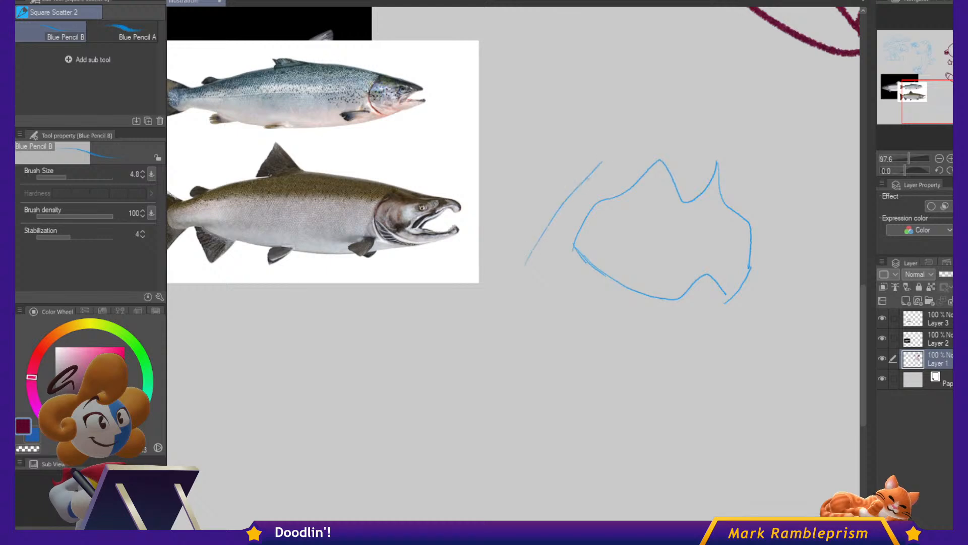
{"action": "key", "text": "ctrl+z"}
{"action": "mouse_move", "coordinate": [525, 266]}
{"action": "left_mouse_down"}
{"action": "mouse_move", "coordinate": [563, 192]}
{"action": "mouse_move", "coordinate": [545, 222]}
{"action": "mouse_move", "coordinate": [635, 137]}
{"action": "mouse_move", "coordinate": [706, 117]}
{"action": "mouse_move", "coordinate": [766, 202]}
{"action": "mouse_move", "coordinate": [792, 282]}
{"action": "mouse_move", "coordinate": [766, 320]}
{"action": "left_mouse_up"}
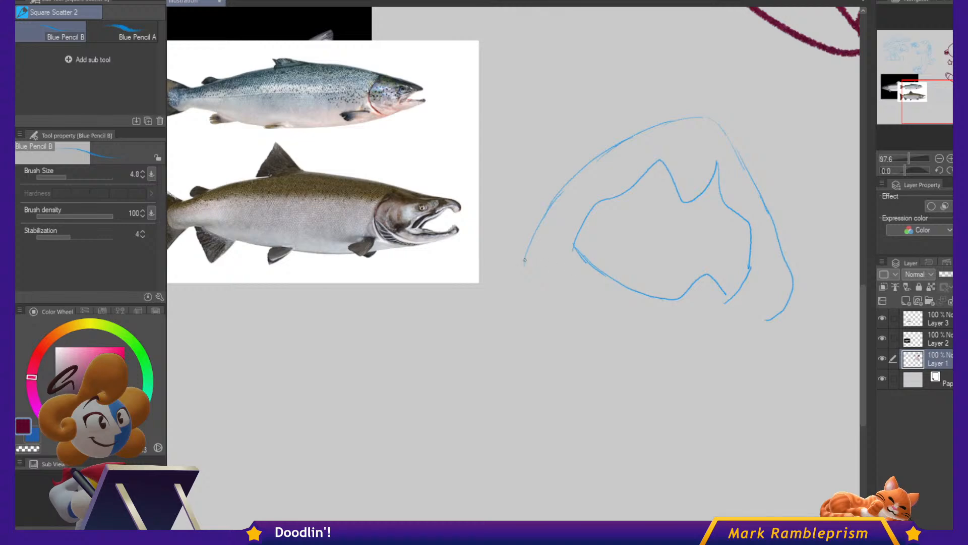
{"action": "left_click_drag", "start_coordinate": [525, 260], "coordinate": [563, 306]}
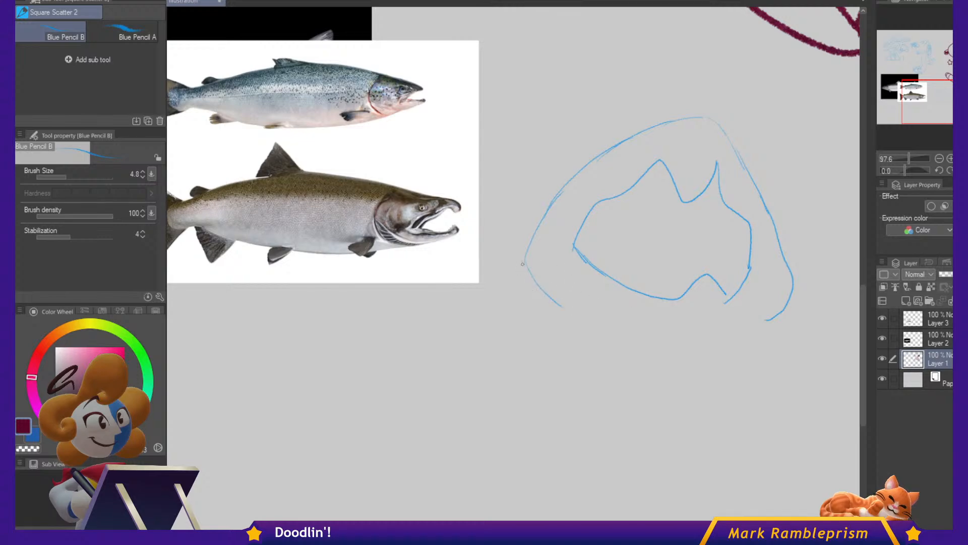
{"action": "mouse_move", "coordinate": [523, 262]}
{"action": "left_mouse_down"}
{"action": "mouse_move", "coordinate": [544, 315]}
{"action": "mouse_move", "coordinate": [564, 309]}
{"action": "mouse_move", "coordinate": [603, 335]}
{"action": "left_mouse_up"}
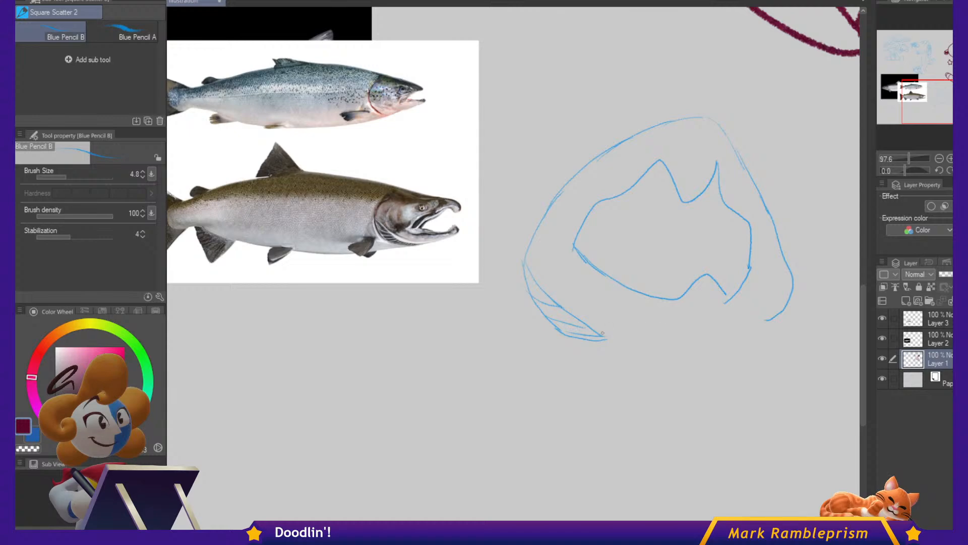
Close the underside of the head outline with a curve and add a hatched flap at its lower right.
{"action": "mouse_move", "coordinate": [616, 335]}
{"action": "left_mouse_down"}
{"action": "mouse_move", "coordinate": [677, 360]}
{"action": "mouse_move", "coordinate": [728, 347]}
{"action": "mouse_move", "coordinate": [716, 354]}
{"action": "mouse_move", "coordinate": [743, 363]}
{"action": "mouse_move", "coordinate": [770, 348]}
{"action": "mouse_move", "coordinate": [790, 305]}
{"action": "left_mouse_up"}
{"action": "left_click_drag", "start_coordinate": [742, 345], "coordinate": [743, 362]}
{"action": "mouse_move", "coordinate": [763, 331]}
{"action": "left_mouse_down"}
{"action": "mouse_move", "coordinate": [761, 347]}
{"action": "mouse_move", "coordinate": [736, 360]}
{"action": "mouse_move", "coordinate": [765, 348]}
{"action": "left_mouse_up"}
{"action": "left_click_drag", "start_coordinate": [790, 298], "coordinate": [783, 328]}
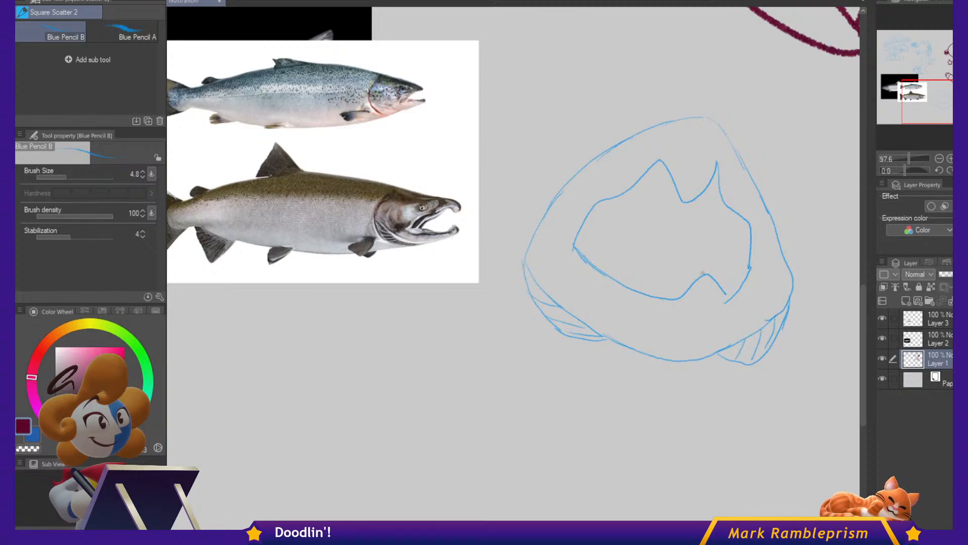
Lasso the head's left hatched flap and enlarge it to 117% width and 119% height.
{"action": "key", "text": "m"}
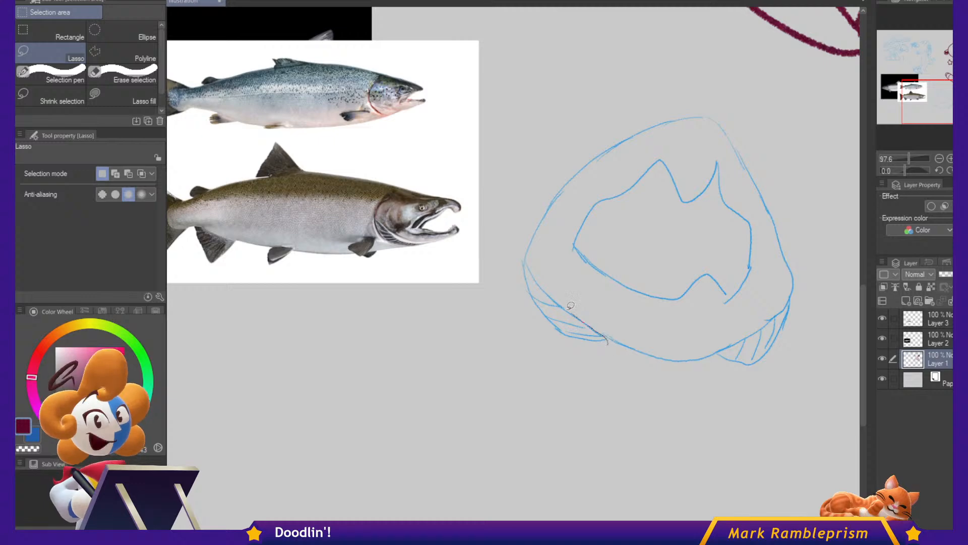
{"action": "mouse_move", "coordinate": [605, 337]}
{"action": "left_mouse_down"}
{"action": "mouse_move", "coordinate": [508, 306]}
{"action": "mouse_move", "coordinate": [621, 373]}
{"action": "mouse_move", "coordinate": [639, 396]}
{"action": "mouse_move", "coordinate": [604, 369]}
{"action": "mouse_move", "coordinate": [574, 400]}
{"action": "left_mouse_up"}
{"action": "key", "text": "ctrl+t"}
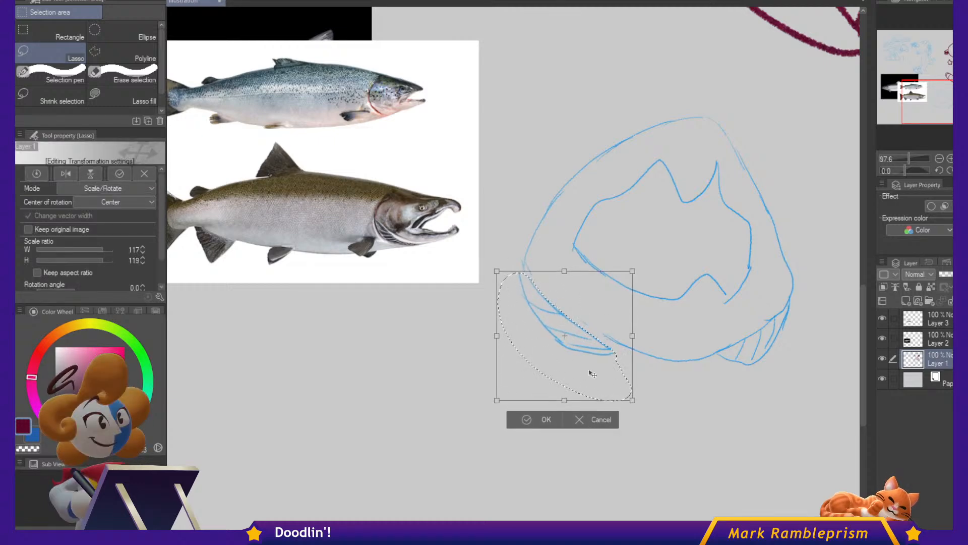
{"action": "key", "text": "Return"}
{"action": "key", "text": "p"}
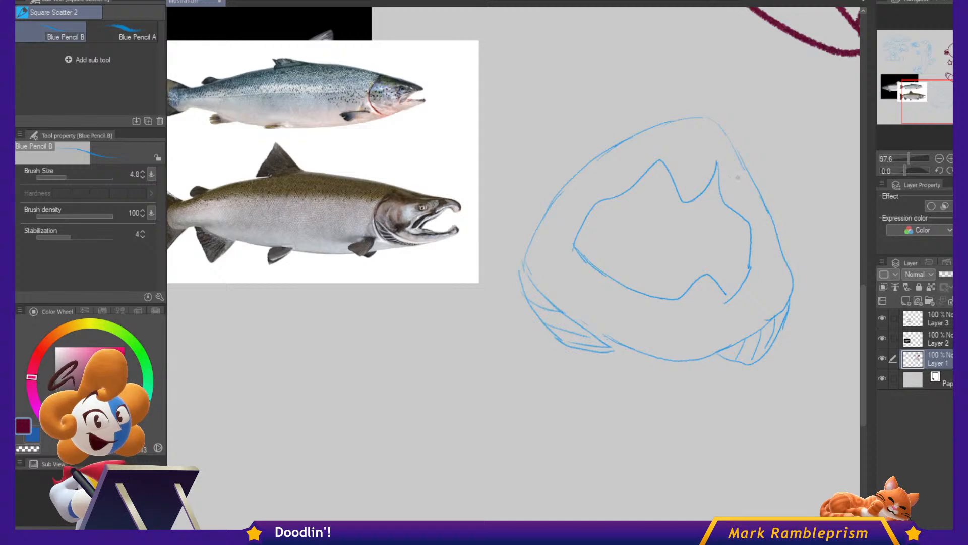
Lasso the right side of the inner face shape and shift it slightly inward.
{"action": "key", "text": "m"}
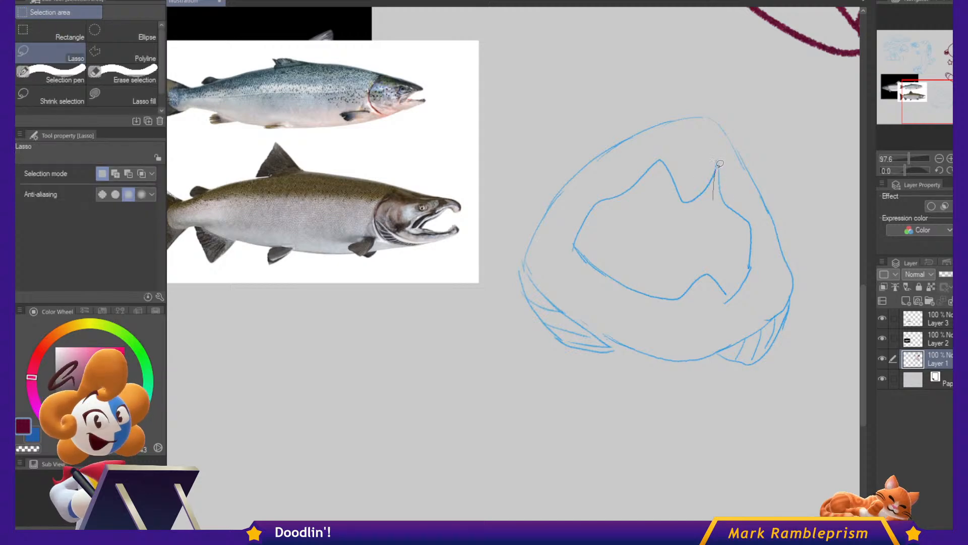
{"action": "mouse_move", "coordinate": [717, 160]}
{"action": "left_mouse_down"}
{"action": "mouse_move", "coordinate": [771, 255]}
{"action": "mouse_move", "coordinate": [746, 309]}
{"action": "mouse_move", "coordinate": [725, 303]}
{"action": "mouse_move", "coordinate": [763, 240]}
{"action": "mouse_move", "coordinate": [756, 271]}
{"action": "left_mouse_up"}
{"action": "key", "text": "ctrl+t"}
{"action": "key", "text": "Return"}
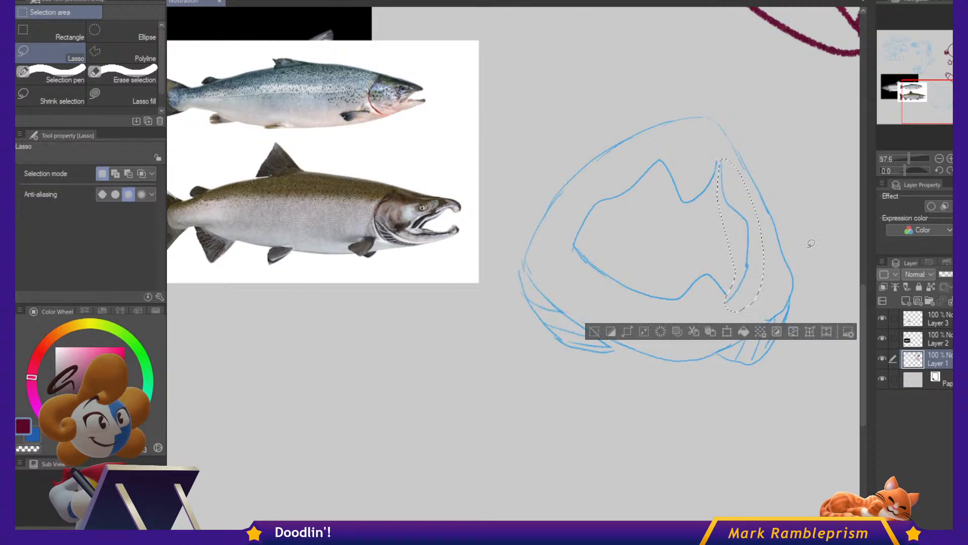
{"action": "key", "text": "ctrl+d"}
Lasso the whole inner face shape, move it down within the head and widen it to about 112%.
{"action": "mouse_move", "coordinate": [578, 289]}
{"action": "left_mouse_down"}
{"action": "mouse_move", "coordinate": [712, 134]}
{"action": "mouse_move", "coordinate": [762, 277]}
{"action": "mouse_move", "coordinate": [578, 288]}
{"action": "left_mouse_up"}
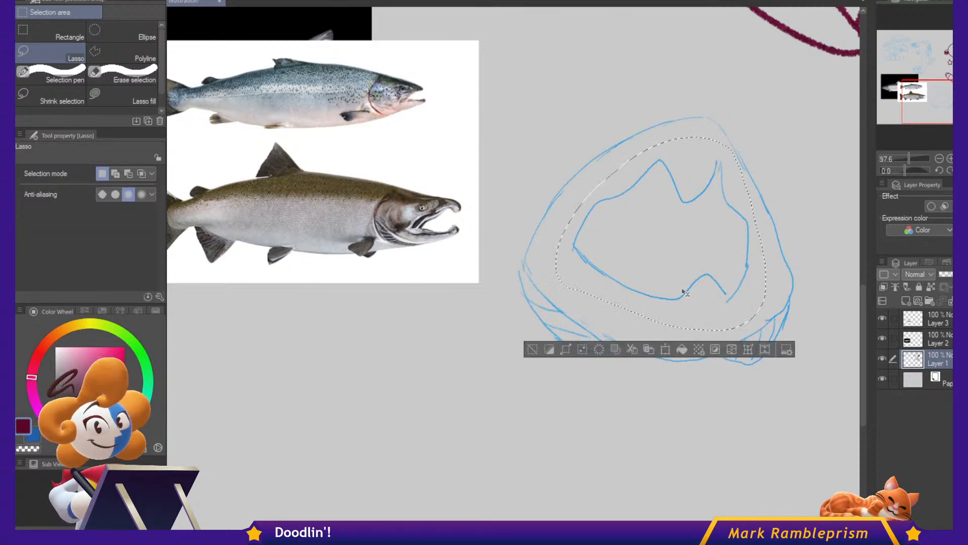
{"action": "key", "text": "ctrl+t"}
{"action": "left_click_drag", "start_coordinate": [734, 308], "coordinate": [735, 311]}
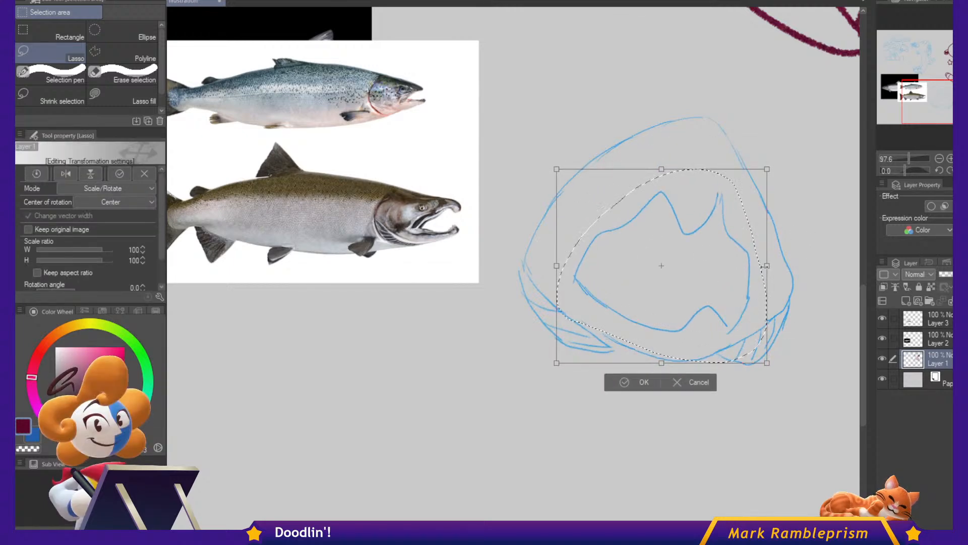
{"action": "left_click_drag", "start_coordinate": [766, 266], "coordinate": [779, 262]}
{"action": "left_click_drag", "start_coordinate": [664, 168], "coordinate": [665, 160]}
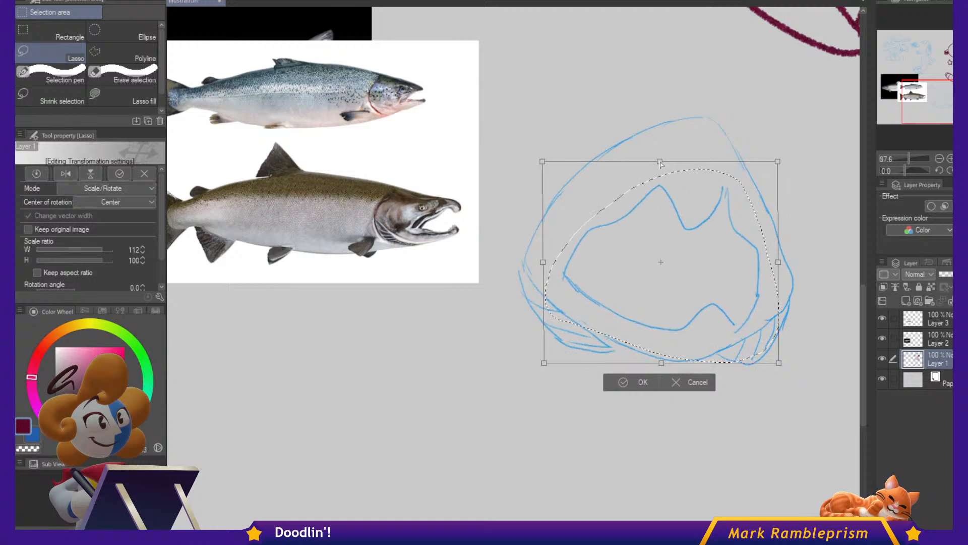
{"action": "left_click_drag", "start_coordinate": [749, 264], "coordinate": [751, 272]}
{"action": "key", "text": "Return"}
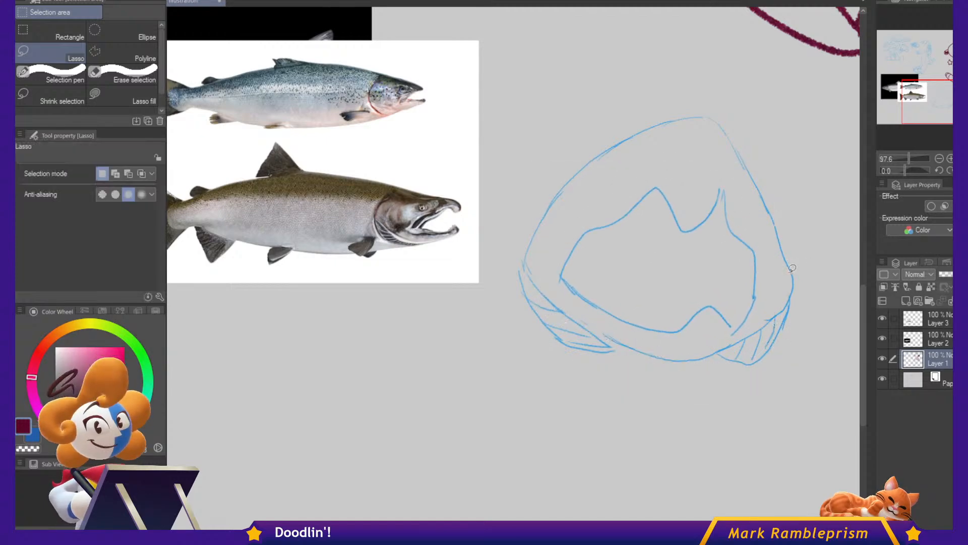
Lasso the open corner at the inner face shape's lower right and transform it so the line ends meet.
{"action": "mouse_move", "coordinate": [729, 336]}
{"action": "left_mouse_down"}
{"action": "mouse_move", "coordinate": [747, 265]}
{"action": "mouse_move", "coordinate": [763, 247]}
{"action": "mouse_move", "coordinate": [765, 315]}
{"action": "mouse_move", "coordinate": [750, 327]}
{"action": "left_mouse_up"}
{"action": "key", "text": "ctrl+t"}
{"action": "left_click", "coordinate": [732, 352]}
{"action": "key", "text": "ctrl+d"}
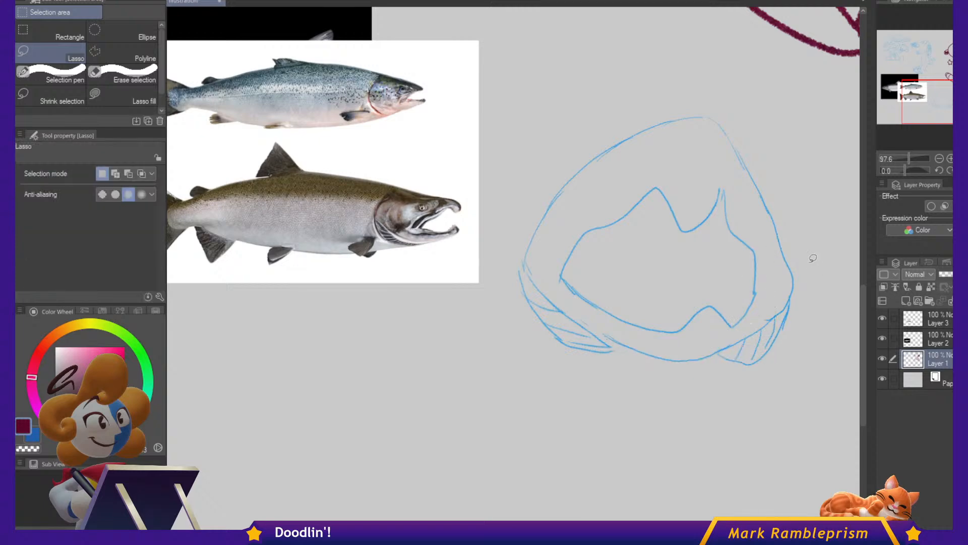
Redraw the right peak of the inner face shape as a taller, sharper point with Blue Pencil B.
{"action": "key", "text": "p"}
{"action": "left_click_drag", "start_coordinate": [722, 191], "coordinate": [734, 231]}
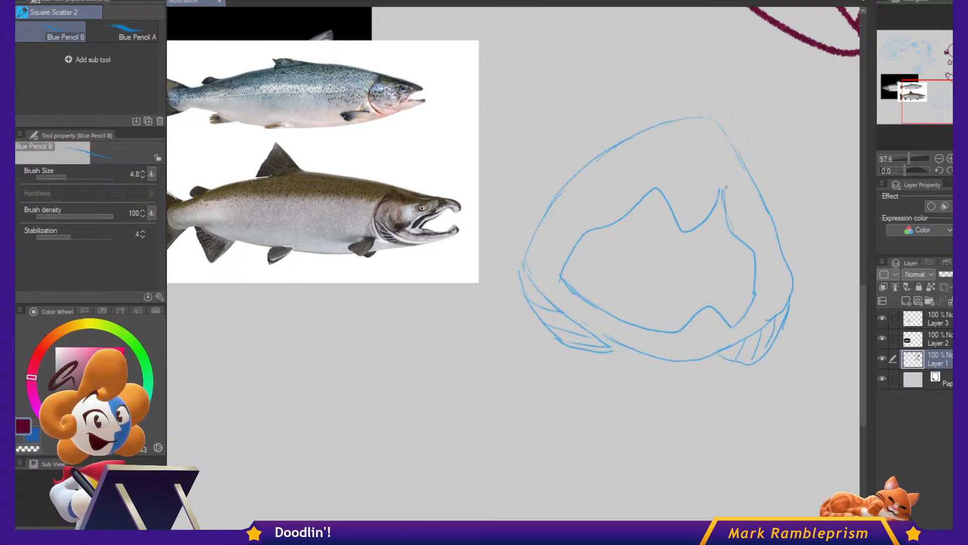
{"action": "left_click_drag", "start_coordinate": [722, 178], "coordinate": [713, 213]}
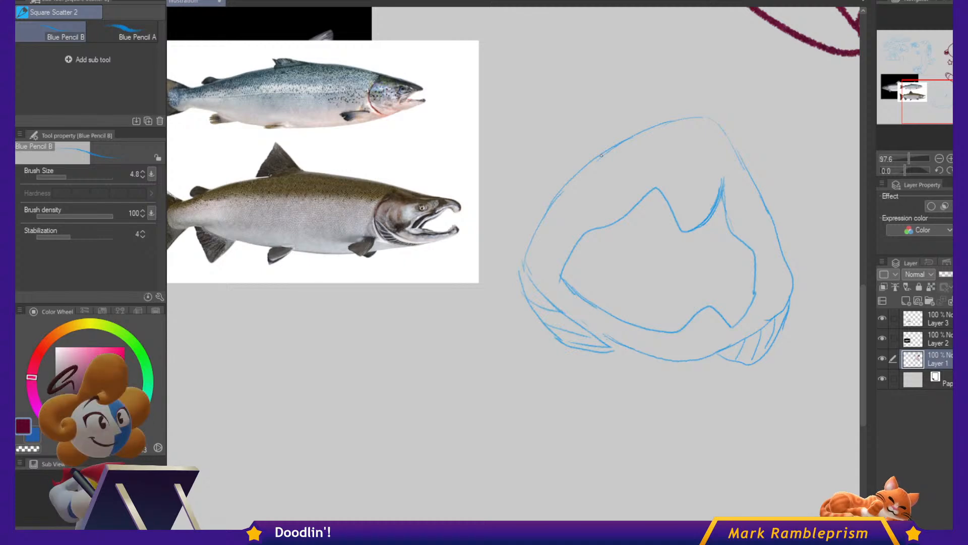
{"action": "left_click_drag", "start_coordinate": [723, 185], "coordinate": [711, 213]}
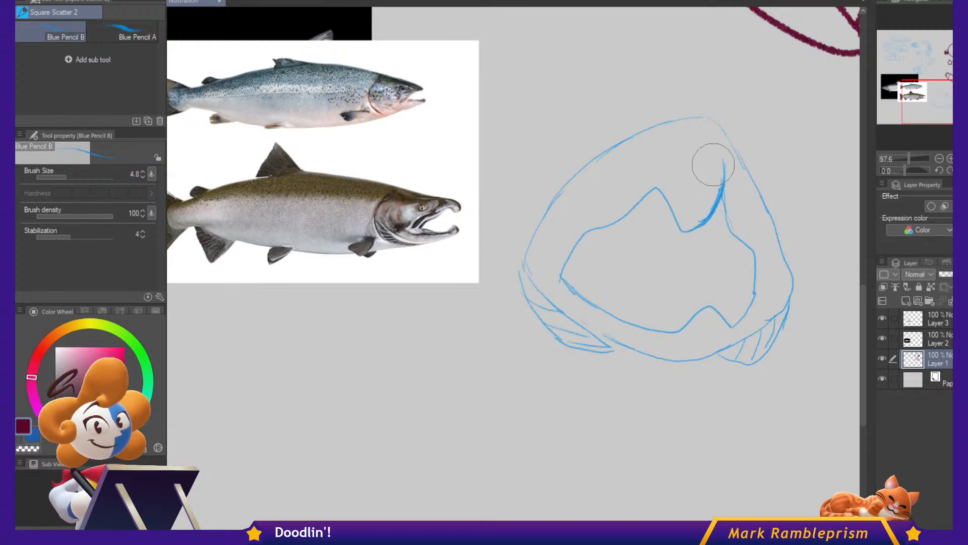
{"action": "key", "text": "ctrl+z"}
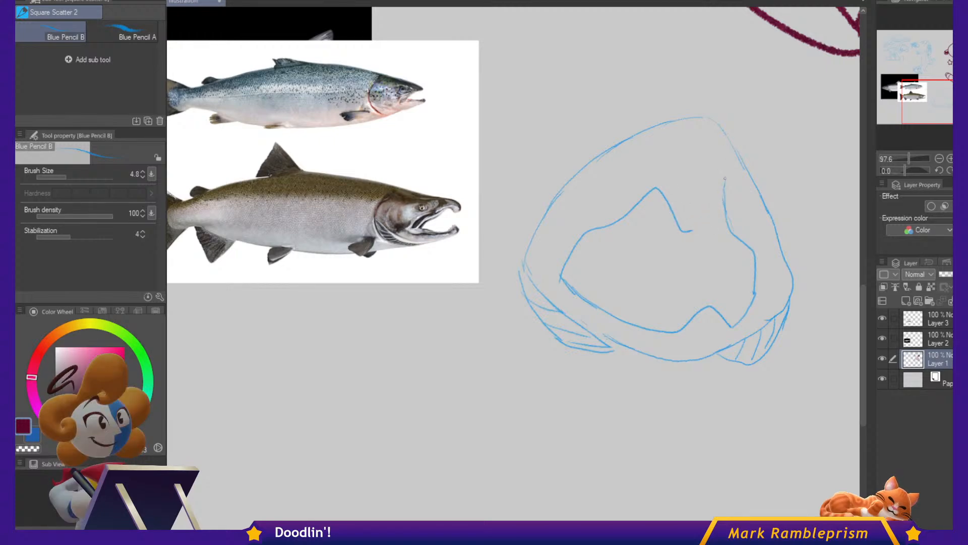
{"action": "left_click_drag", "start_coordinate": [718, 207], "coordinate": [687, 230]}
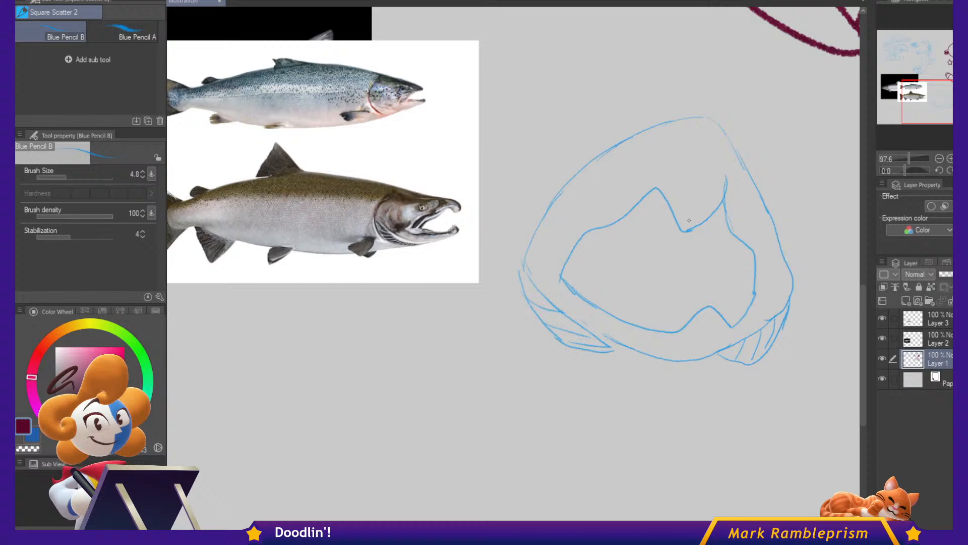
Add a text note below the fish pictures reading "SALMON SUIT" above "HUNTER FROM BLOODBOURNE" in the dark red colour.
{"action": "left_click", "coordinate": [926, 326]}
{"action": "key", "text": "t"}
{"action": "left_click", "coordinate": [197, 416]}
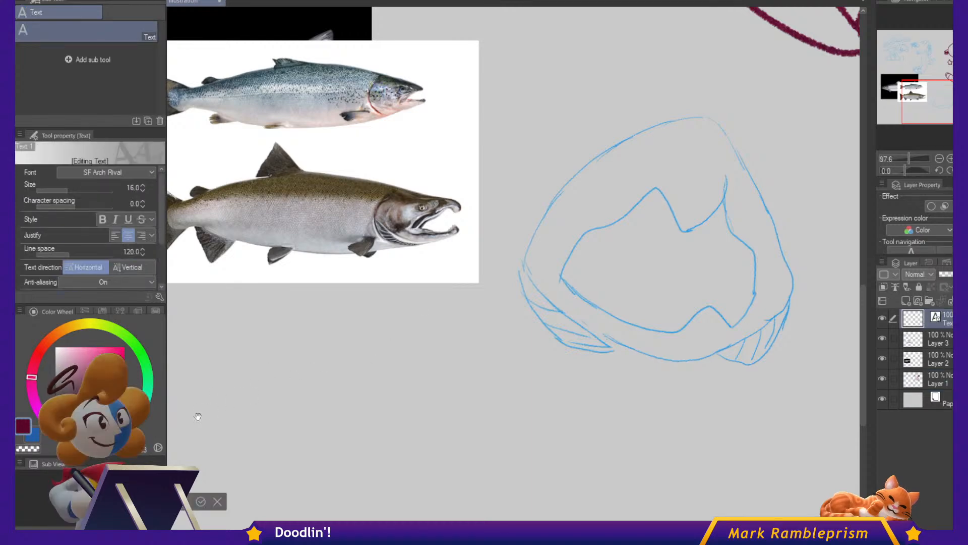
{"action": "type", "text": "HUNTER"}
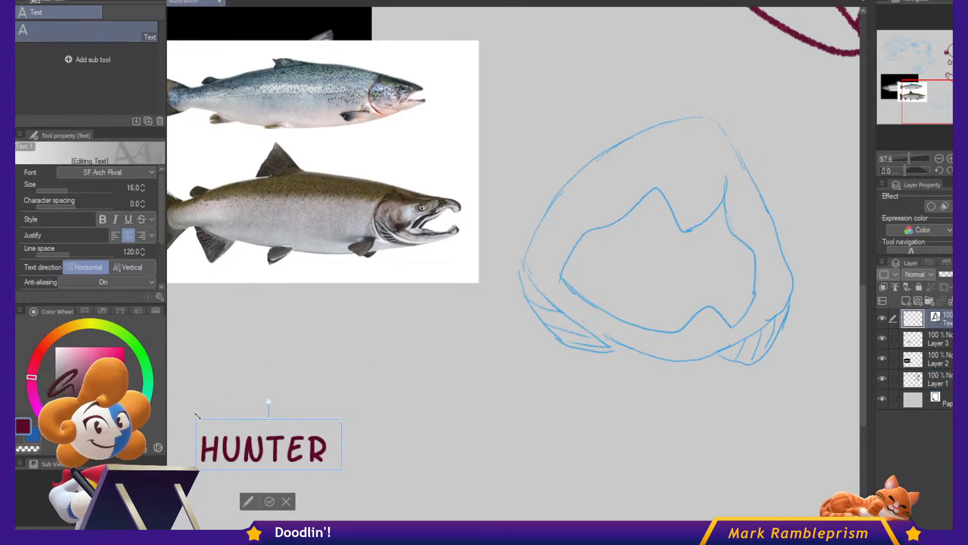
{"action": "type", "text": " FROM BLOODBOURNE"}
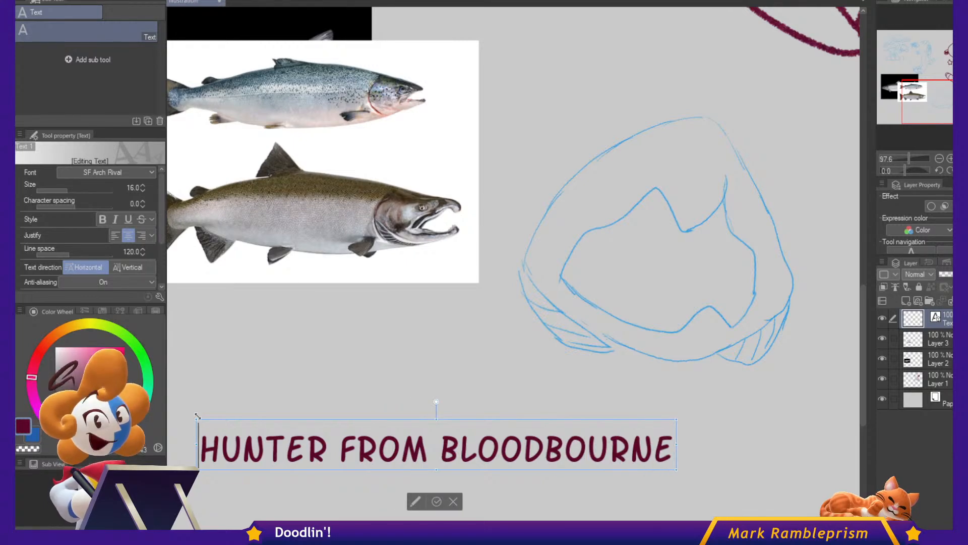
{"action": "type", "text": "SALMON SUI"}
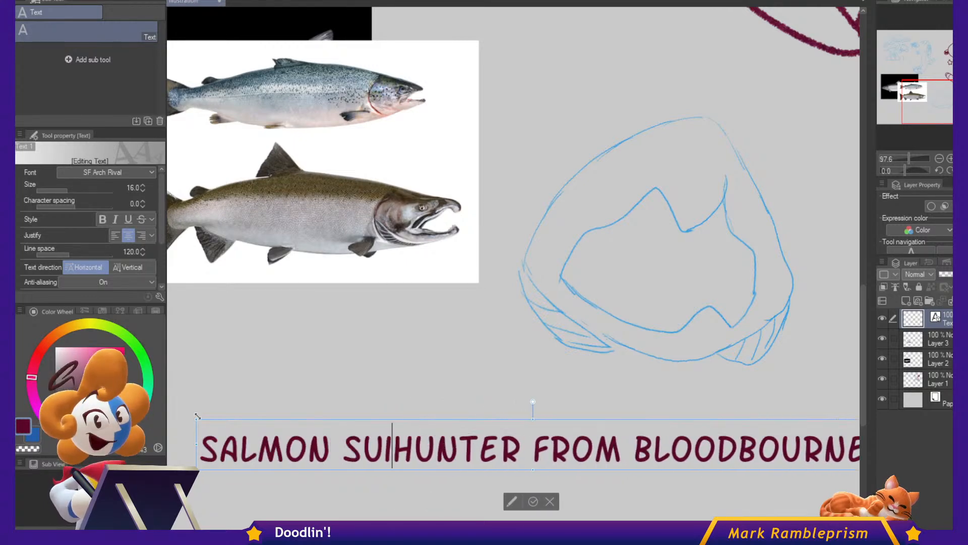
{"action": "type", "text": "T"}
{"action": "key", "text": "Return"}
{"action": "scroll", "coordinate": [197, 416], "scroll_direction": "down", "scroll_amount": 1}
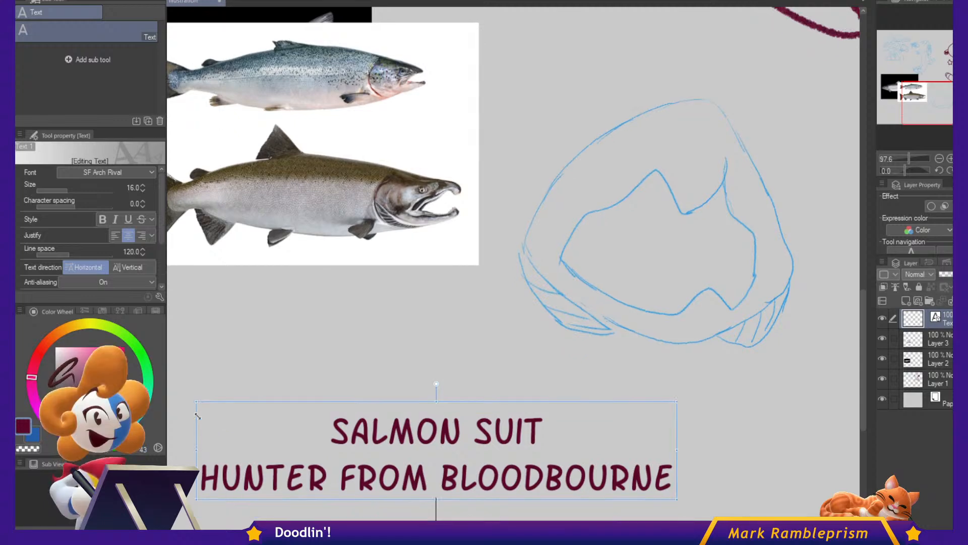
Add the lines "SQUACKS FROM DKC" and "PINKYY" to the note and move the note up on the canvas.
{"action": "key", "text": "Return"}
{"action": "type", "text": "SQUACKS"}
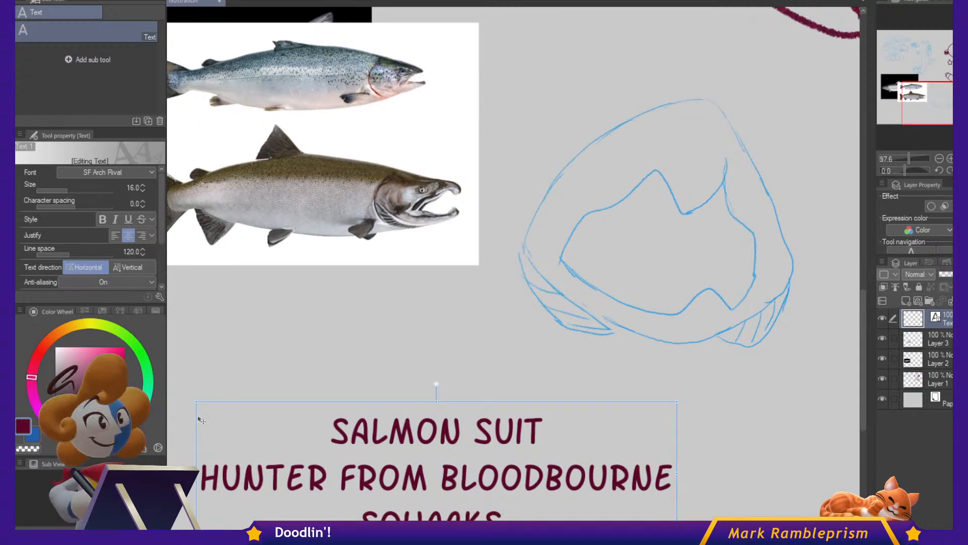
{"action": "type", "text": " FROM DKC"}
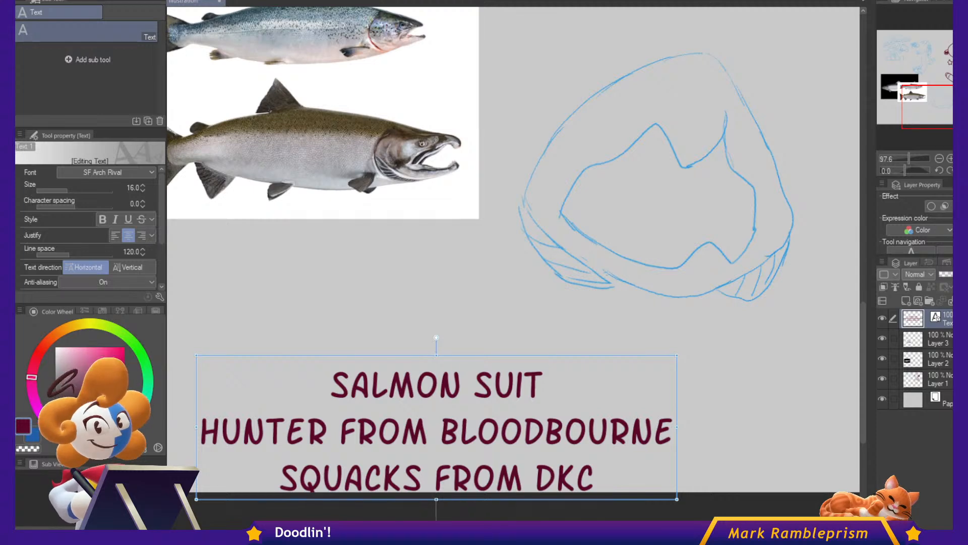
{"action": "left_click_drag", "start_coordinate": [513, 360], "coordinate": [479, 284]}
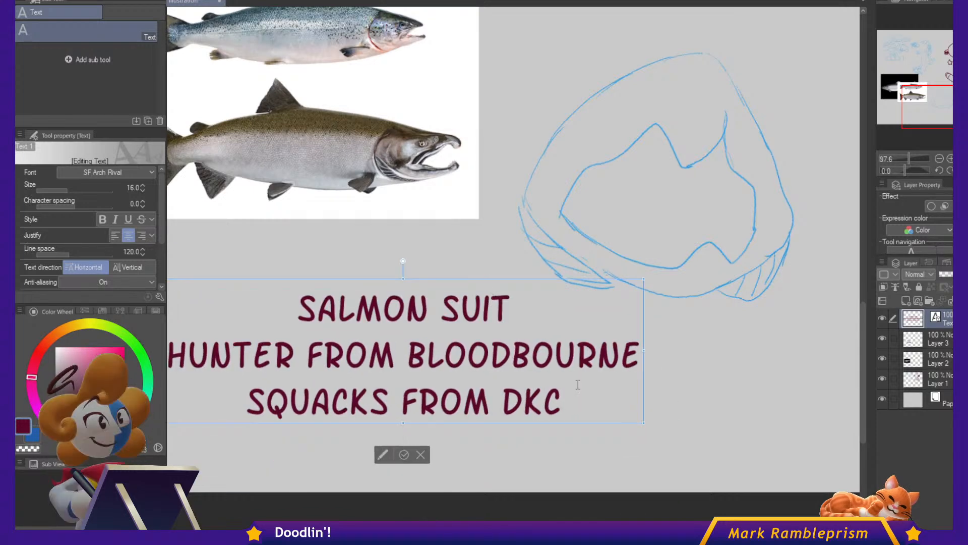
{"action": "key", "text": "Return"}
{"action": "type", "text": "PINKYY"}
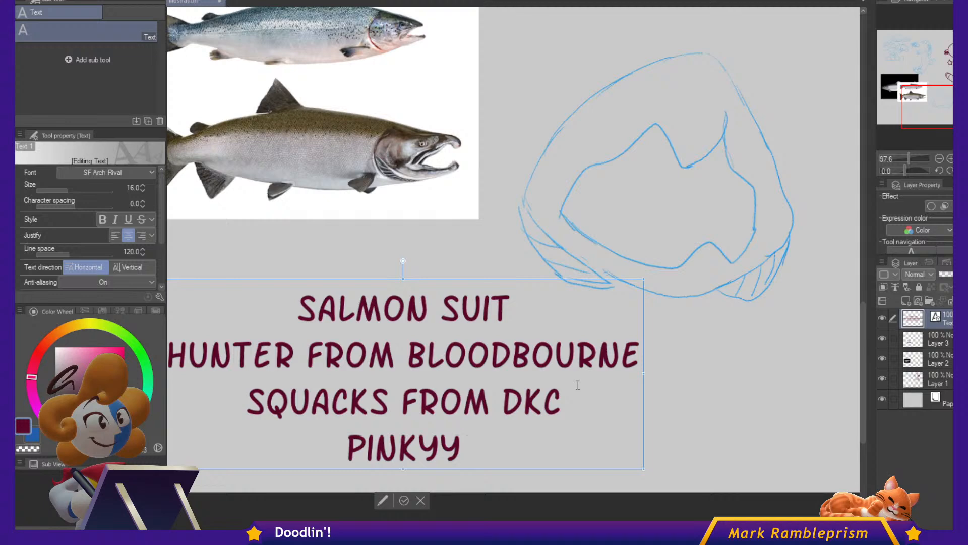
Left-align the whole text note and reduce its font size to less than half.
{"action": "key", "text": "ctrl+a"}
{"action": "left_click", "coordinate": [115, 235]}
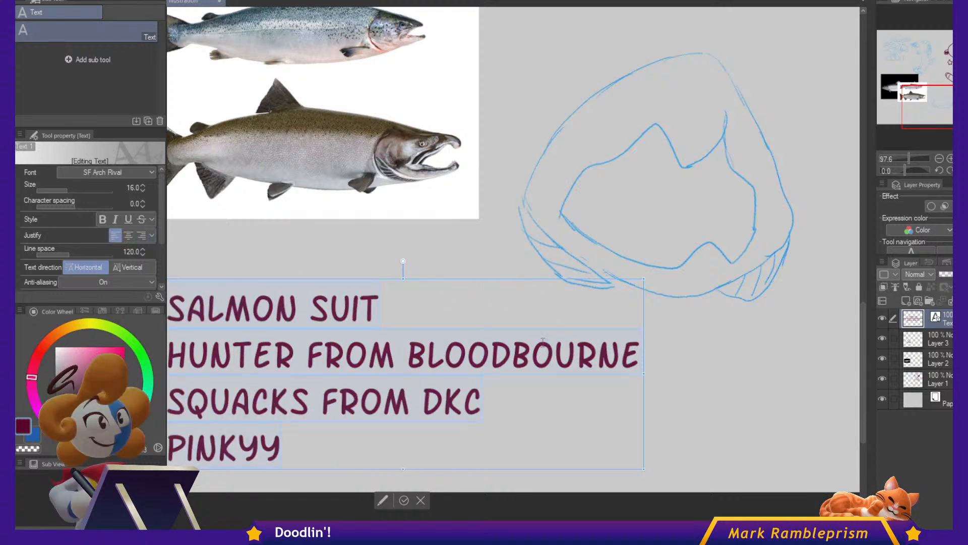
{"action": "left_click_drag", "start_coordinate": [72, 187], "coordinate": [57, 189]}
{"action": "left_click", "coordinate": [262, 390]}
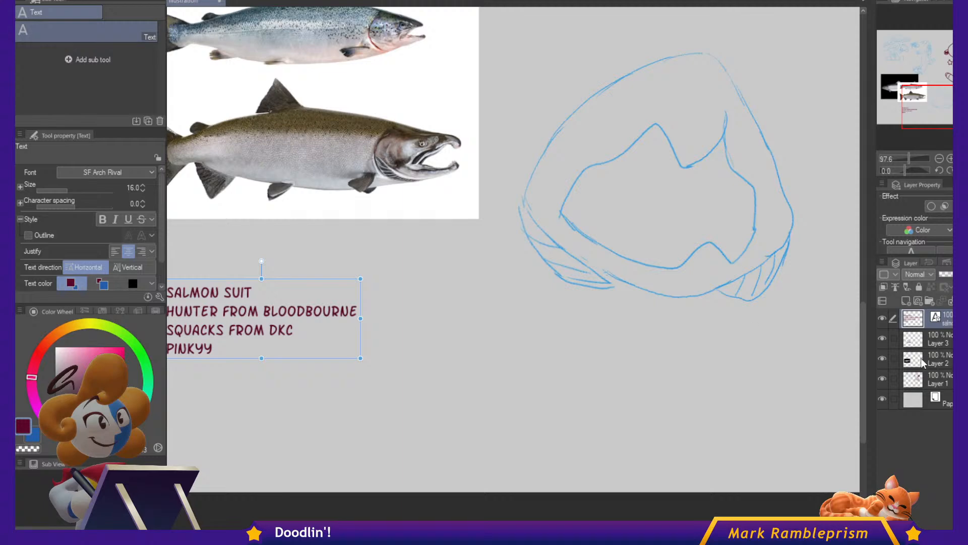
Lasso the whole hooded head sketch on Layer 1 and scale it down to about 84%.
{"action": "left_click", "coordinate": [915, 380]}
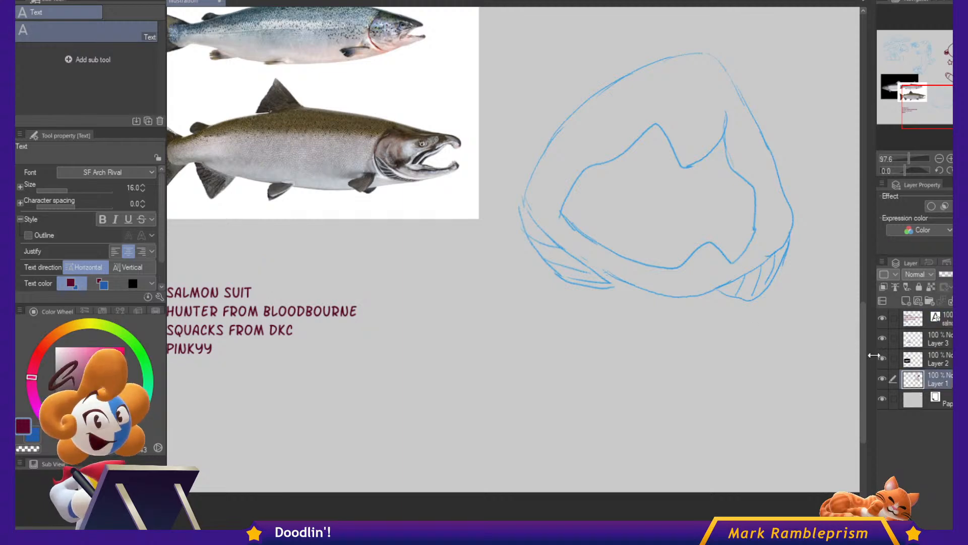
{"action": "left_click", "coordinate": [882, 379]}
{"action": "left_click", "coordinate": [882, 380]}
{"action": "key", "text": "p"}
{"action": "left_click_drag", "start_coordinate": [693, 265], "coordinate": [592, 281]}
{"action": "key", "text": "m"}
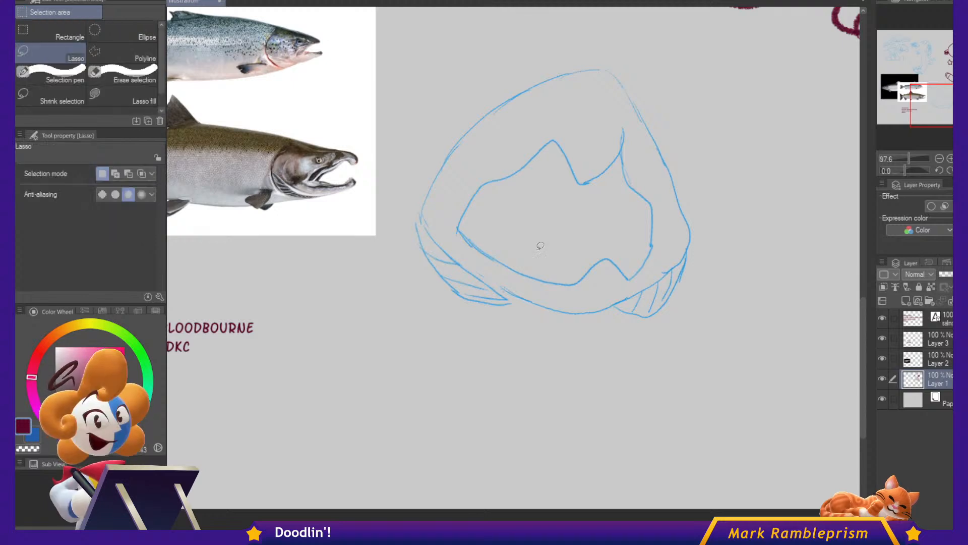
{"action": "mouse_move", "coordinate": [418, 313]}
{"action": "left_mouse_down"}
{"action": "mouse_move", "coordinate": [417, 162]}
{"action": "mouse_move", "coordinate": [705, 315]}
{"action": "mouse_move", "coordinate": [630, 391]}
{"action": "left_mouse_up"}
{"action": "key", "text": "ctrl+t"}
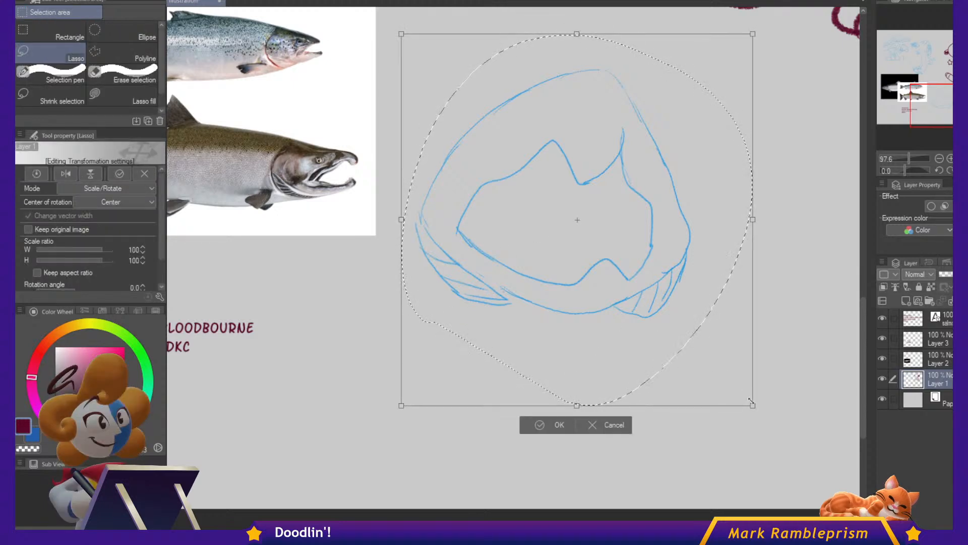
{"action": "left_click_drag", "start_coordinate": [750, 401], "coordinate": [694, 346]}
{"action": "mouse_move", "coordinate": [686, 223]}
{"action": "left_mouse_down"}
{"action": "mouse_move", "coordinate": [714, 234]}
{"action": "mouse_move", "coordinate": [712, 245]}
{"action": "left_mouse_up"}
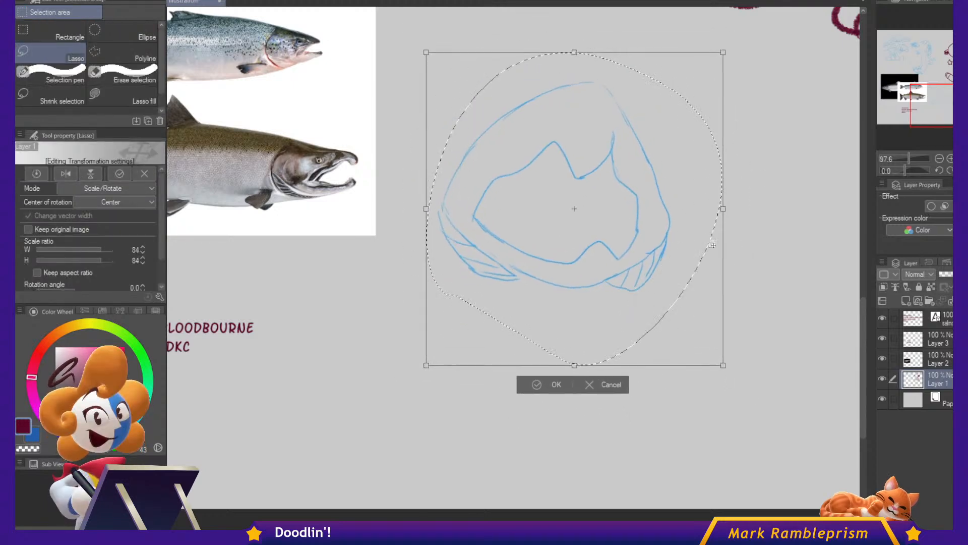
{"action": "key", "text": "Return"}
{"action": "key", "text": "ctrl+d"}
Erase the middle of the hood's lower outline and strengthen the two remaining line ends with Blue Pencil B.
{"action": "left_click_drag", "start_coordinate": [731, 212], "coordinate": [748, 260]}
{"action": "key", "text": "p"}
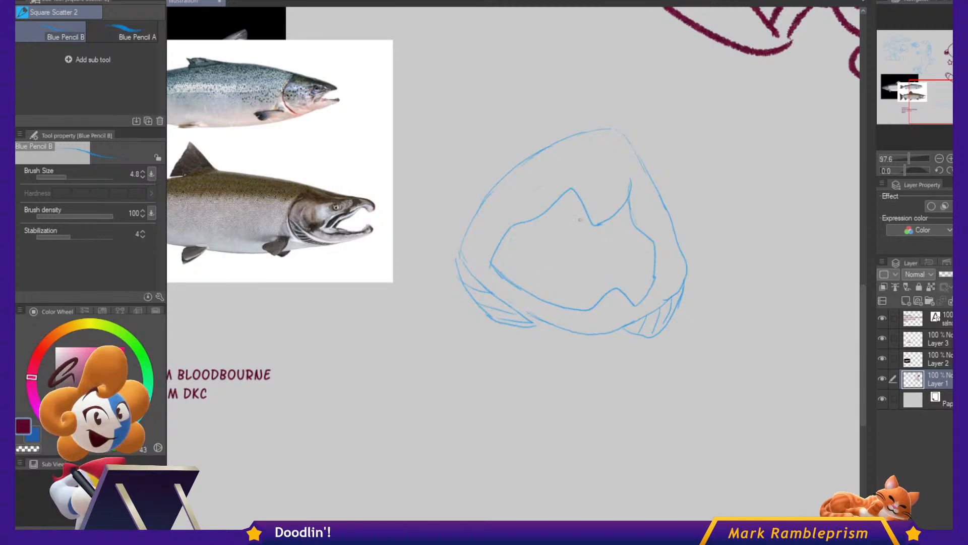
{"action": "left_click_drag", "start_coordinate": [680, 251], "coordinate": [684, 286]}
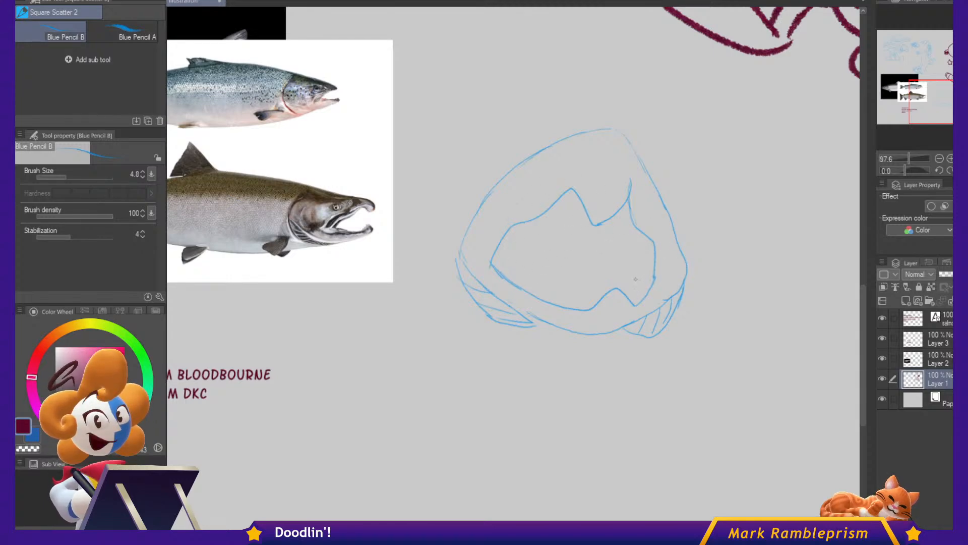
{"action": "mouse_move", "coordinate": [541, 325]}
{"action": "left_mouse_down"}
{"action": "mouse_move", "coordinate": [576, 336]}
{"action": "mouse_move", "coordinate": [627, 330]}
{"action": "left_mouse_up"}
{"action": "key", "text": "e"}
{"action": "mouse_move", "coordinate": [552, 318]}
{"action": "left_mouse_down"}
{"action": "mouse_move", "coordinate": [564, 332]}
{"action": "mouse_move", "coordinate": [605, 330]}
{"action": "left_mouse_up"}
{"action": "left_click_drag", "start_coordinate": [516, 308], "coordinate": [559, 335]}
{"action": "left_click_drag", "start_coordinate": [529, 316], "coordinate": [539, 325]}
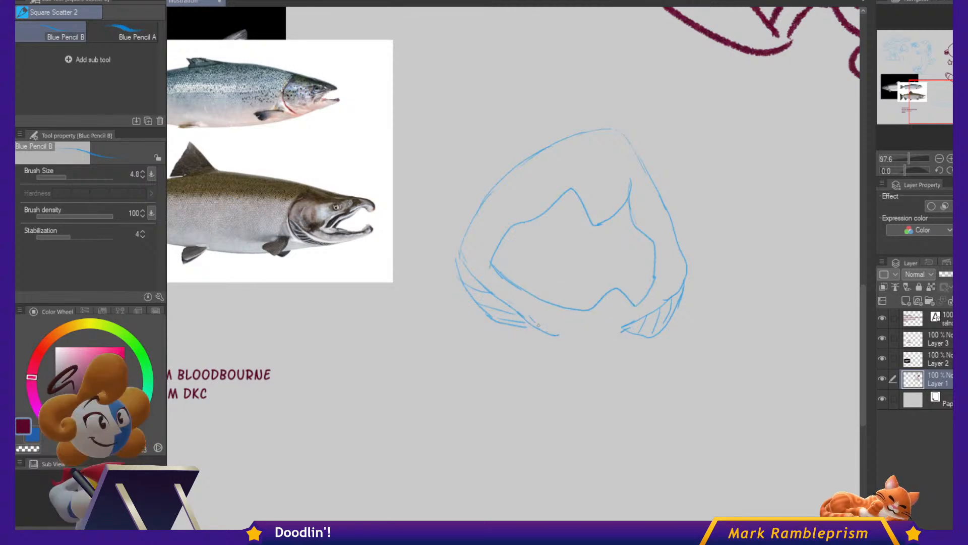
{"action": "mouse_move", "coordinate": [620, 331]}
{"action": "left_mouse_down"}
{"action": "mouse_move", "coordinate": [648, 319]}
{"action": "mouse_move", "coordinate": [615, 335]}
{"action": "left_mouse_up"}
Sketch a rounded, pear-shaped body outline below the hooded head.
{"action": "mouse_move", "coordinate": [481, 387]}
{"action": "left_mouse_down"}
{"action": "mouse_move", "coordinate": [497, 363]}
{"action": "mouse_move", "coordinate": [495, 440]}
{"action": "left_mouse_up"}
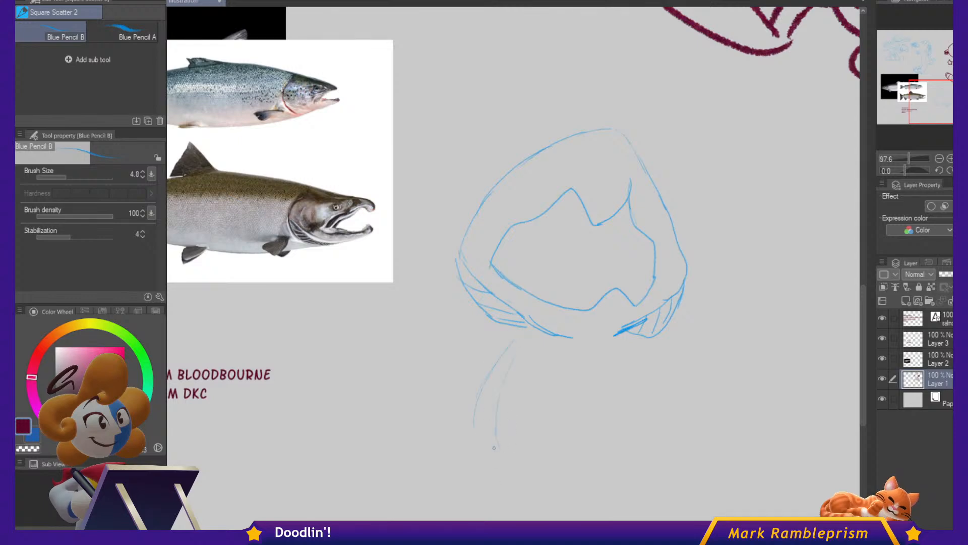
{"action": "mouse_move", "coordinate": [638, 385]}
{"action": "left_mouse_down"}
{"action": "mouse_move", "coordinate": [646, 446]}
{"action": "mouse_move", "coordinate": [535, 488]}
{"action": "mouse_move", "coordinate": [497, 417]}
{"action": "left_mouse_up"}
{"action": "key", "text": "ctrl+z"}
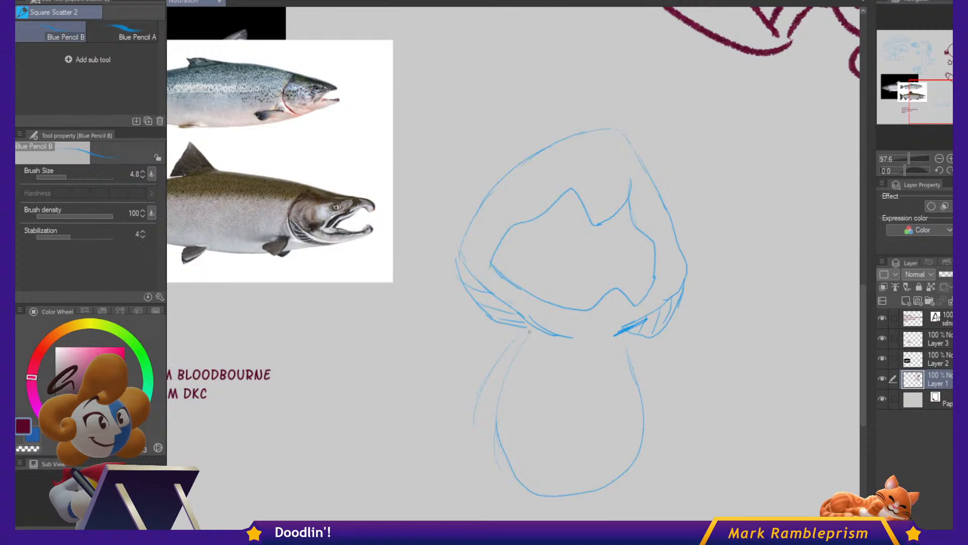
Draw a flared, pointed cape shape from the left shoulder, with a round hand and a short sleeve by the body.
{"action": "mouse_move", "coordinate": [537, 366]}
{"action": "left_mouse_down"}
{"action": "mouse_move", "coordinate": [608, 325]}
{"action": "mouse_move", "coordinate": [486, 353]}
{"action": "mouse_move", "coordinate": [524, 359]}
{"action": "mouse_move", "coordinate": [469, 400]}
{"action": "left_mouse_up"}
{"action": "key", "text": "ctrl+z"}
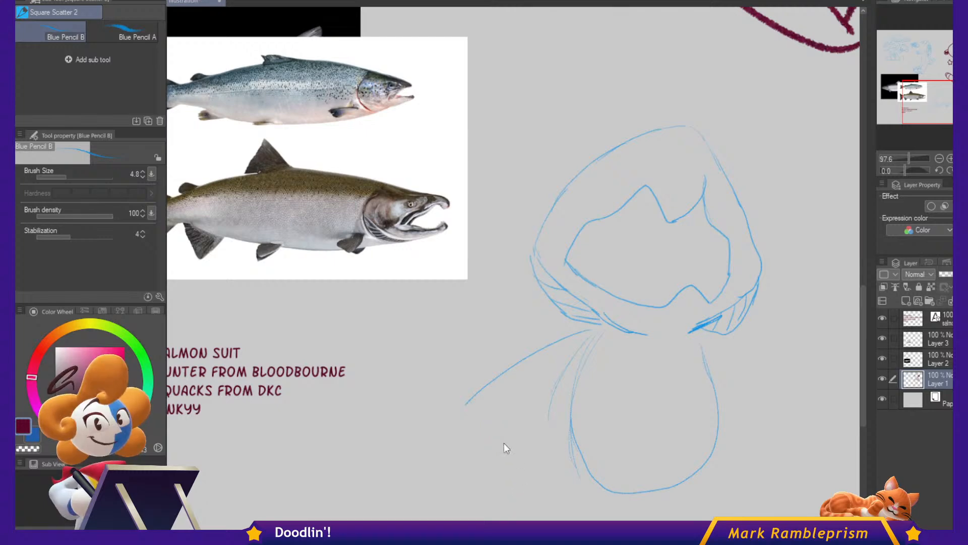
{"action": "left_click_drag", "start_coordinate": [543, 487], "coordinate": [567, 451]}
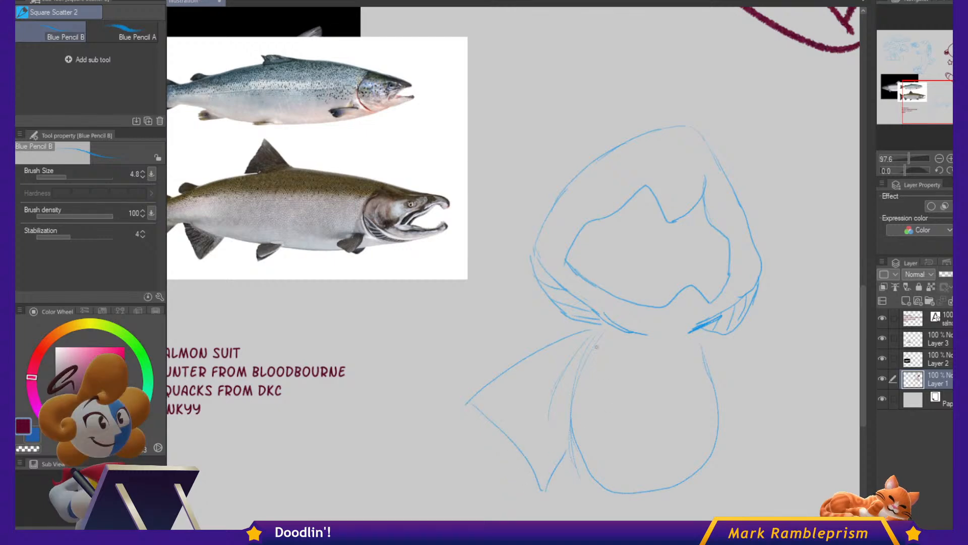
{"action": "left_click_drag", "start_coordinate": [544, 367], "coordinate": [522, 386]}
{"action": "left_click_drag", "start_coordinate": [538, 461], "coordinate": [500, 453]}
{"action": "left_click_drag", "start_coordinate": [614, 337], "coordinate": [616, 395]}
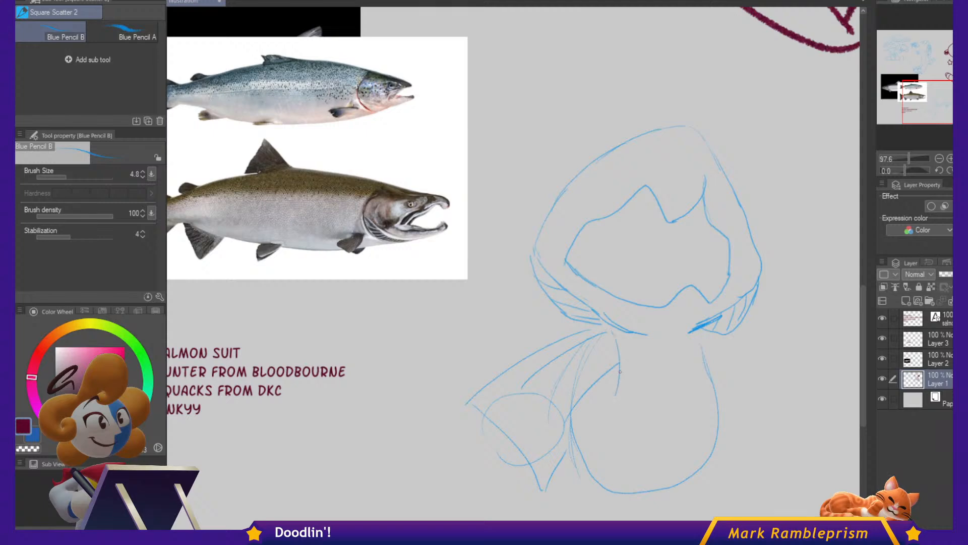
Sketch the overall straps, the bib edge between them and two oval buttons on the body.
{"action": "left_click_drag", "start_coordinate": [693, 366], "coordinate": [668, 341]}
{"action": "left_click_drag", "start_coordinate": [614, 313], "coordinate": [624, 369]}
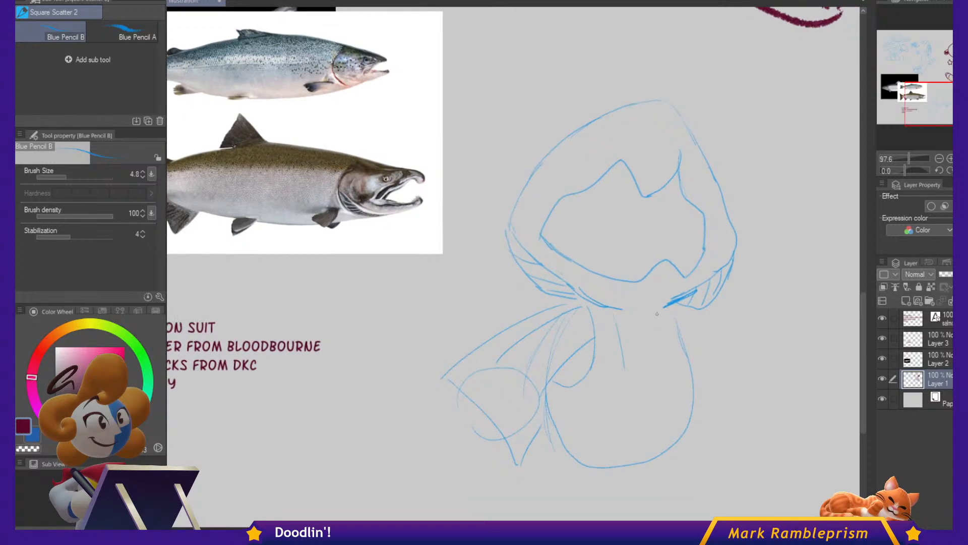
{"action": "mouse_move", "coordinate": [659, 314]}
{"action": "left_mouse_down"}
{"action": "mouse_move", "coordinate": [667, 371]}
{"action": "mouse_move", "coordinate": [620, 368]}
{"action": "mouse_move", "coordinate": [666, 357]}
{"action": "left_mouse_up"}
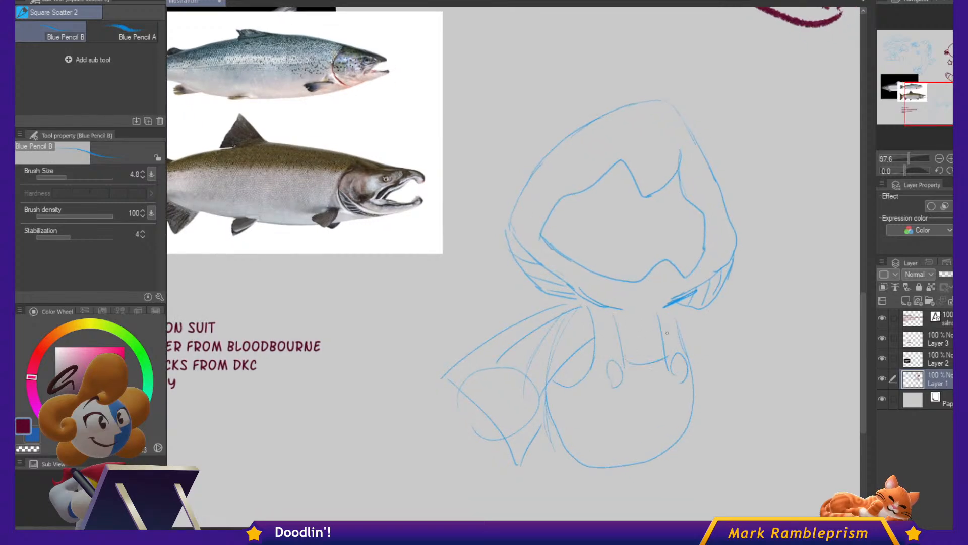
Shape the circle at the left into a gloved fist with curled fingers and short knuckle lines.
{"action": "left_click_drag", "start_coordinate": [482, 362], "coordinate": [529, 366]}
{"action": "mouse_move", "coordinate": [468, 378]}
{"action": "left_mouse_down"}
{"action": "mouse_move", "coordinate": [460, 427]}
{"action": "mouse_move", "coordinate": [508, 445]}
{"action": "mouse_move", "coordinate": [530, 423]}
{"action": "left_mouse_up"}
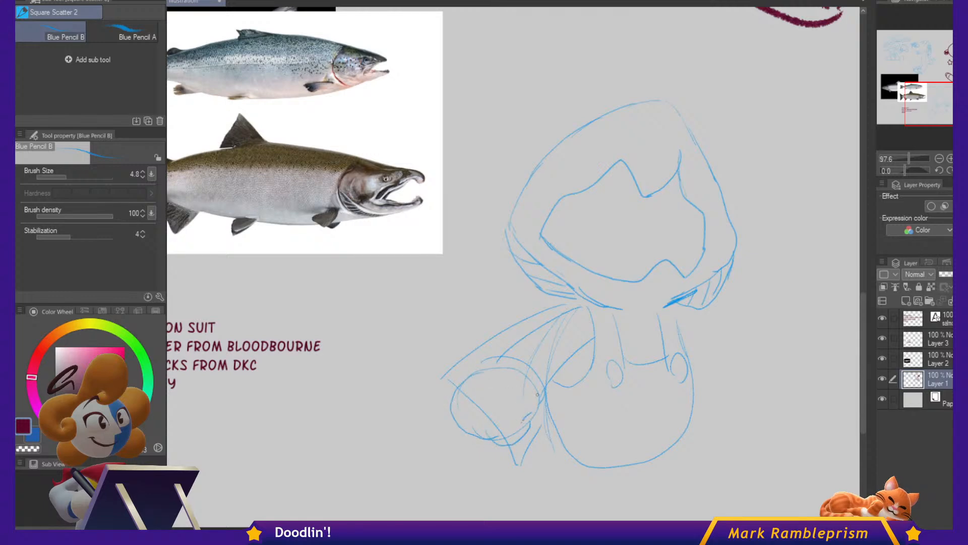
{"action": "mouse_move", "coordinate": [475, 387]}
{"action": "left_mouse_down"}
{"action": "mouse_move", "coordinate": [486, 382]}
{"action": "mouse_move", "coordinate": [493, 396]}
{"action": "left_mouse_up"}
{"action": "left_click_drag", "start_coordinate": [497, 362], "coordinate": [486, 367]}
Draw the curved right shoulder line from under the hood and reinforce the upper edge of the left cape shape.
{"action": "left_click_drag", "start_coordinate": [758, 319], "coordinate": [717, 285]}
{"action": "left_click_drag", "start_coordinate": [646, 273], "coordinate": [714, 361]}
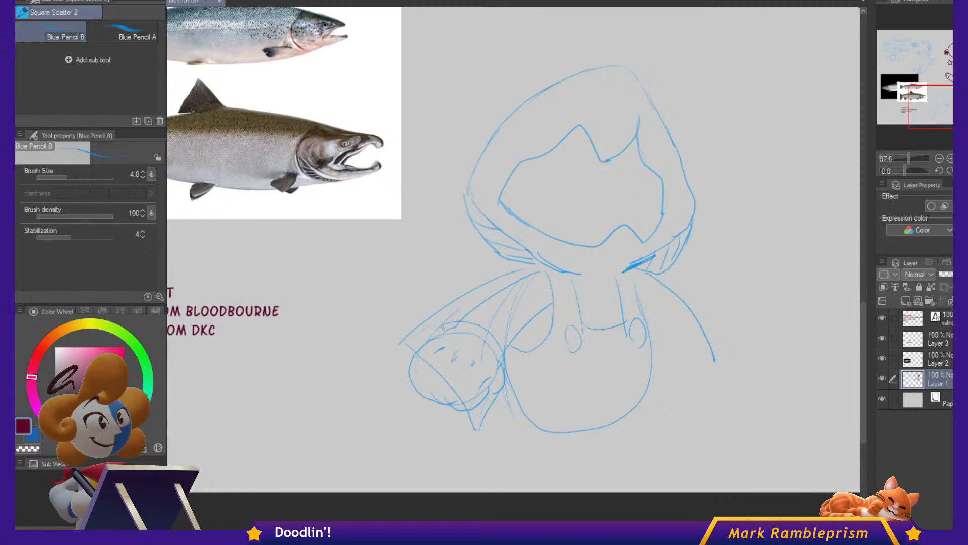
{"action": "left_click_drag", "start_coordinate": [429, 329], "coordinate": [465, 303]}
{"action": "left_click_drag", "start_coordinate": [697, 247], "coordinate": [725, 298]}
Sketch a big round nose, two oval eyes with pupils and an arched eyebrow inside the hood opening.
{"action": "mouse_move", "coordinate": [644, 231]}
{"action": "left_mouse_down"}
{"action": "mouse_move", "coordinate": [679, 216]}
{"action": "mouse_move", "coordinate": [650, 268]}
{"action": "left_mouse_up"}
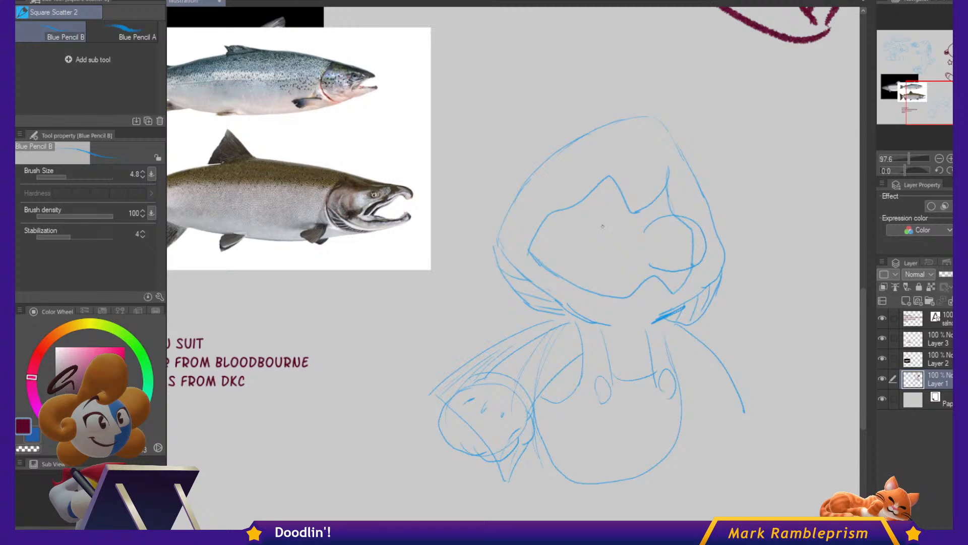
{"action": "left_click_drag", "start_coordinate": [593, 207], "coordinate": [598, 233]}
{"action": "left_click_drag", "start_coordinate": [585, 181], "coordinate": [600, 169]}
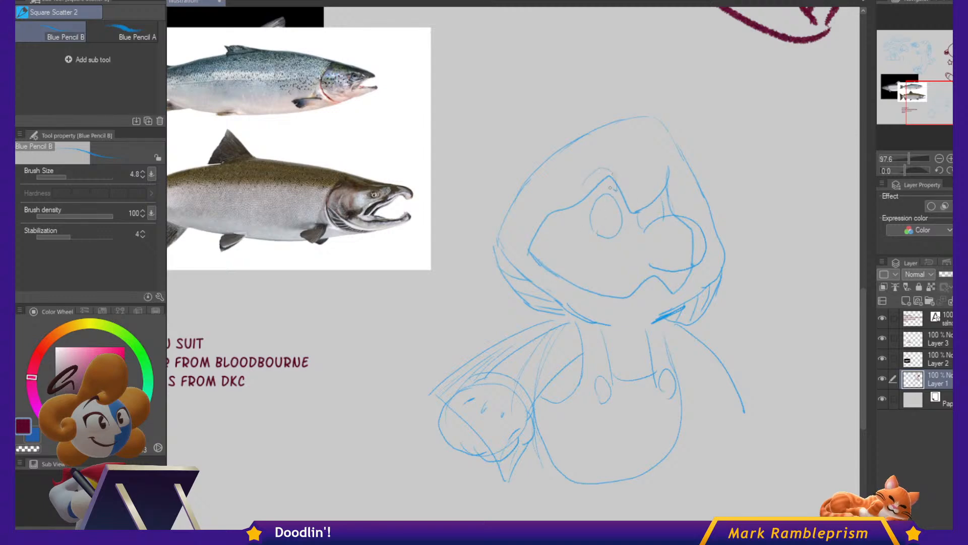
{"action": "key", "text": "ctrl+z"}
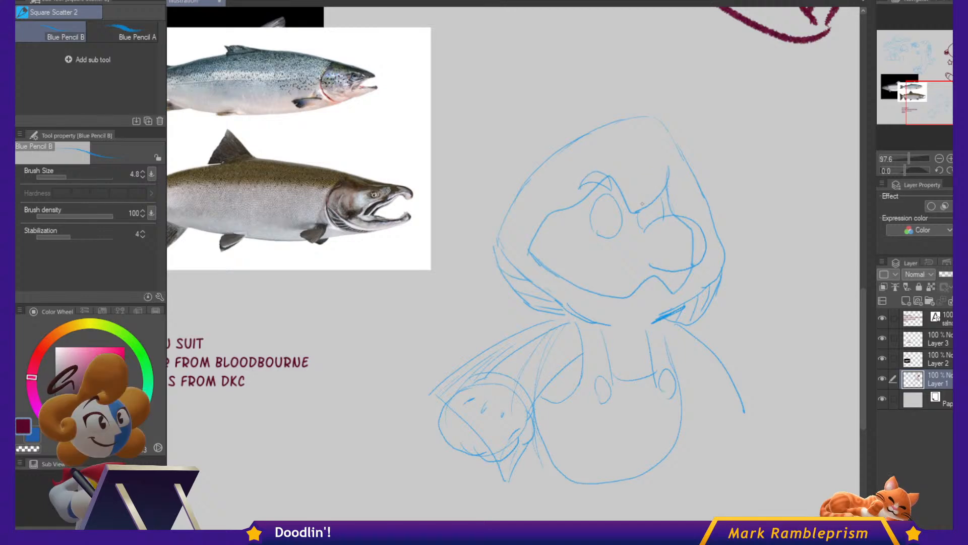
{"action": "left_click_drag", "start_coordinate": [616, 216], "coordinate": [606, 233]}
{"action": "left_click_drag", "start_coordinate": [649, 200], "coordinate": [654, 222]}
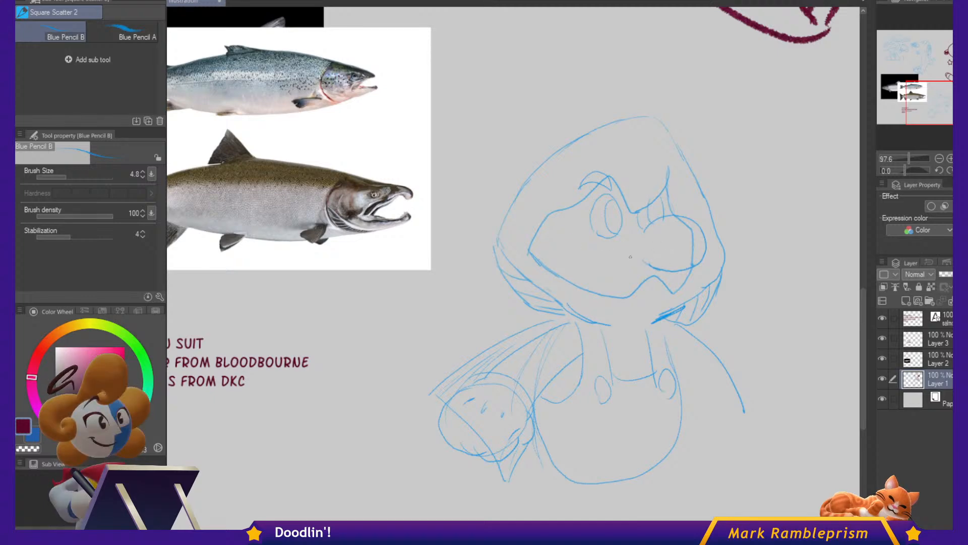
{"action": "mouse_move", "coordinate": [590, 229]}
{"action": "left_mouse_down"}
{"action": "mouse_move", "coordinate": [594, 196]}
{"action": "mouse_move", "coordinate": [591, 223]}
{"action": "mouse_move", "coordinate": [616, 202]}
{"action": "mouse_move", "coordinate": [664, 217]}
{"action": "left_mouse_up"}
Draw a scalloped moustache under the nose and a zigzag sideburn at the left edge of the face.
{"action": "left_click_drag", "start_coordinate": [635, 259], "coordinate": [578, 243]}
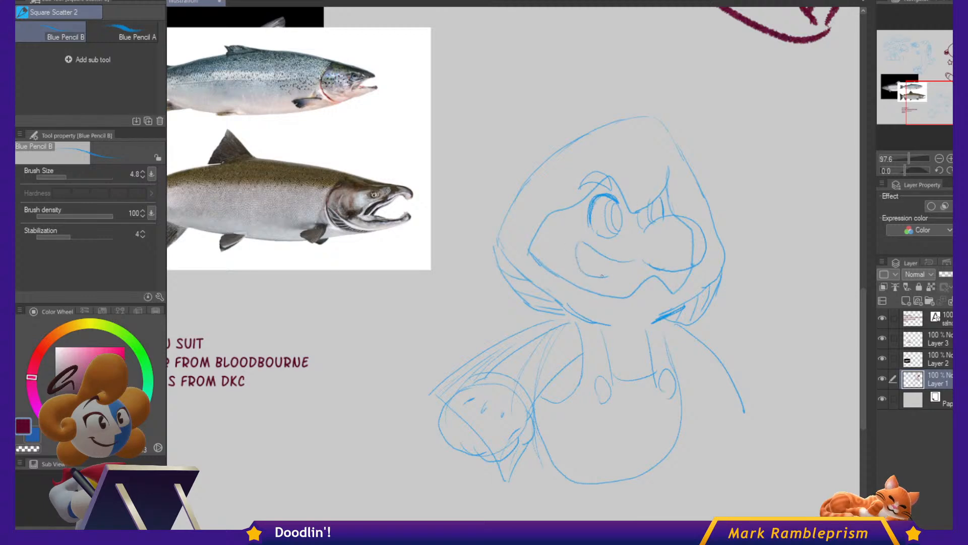
{"action": "mouse_move", "coordinate": [602, 278]}
{"action": "left_mouse_down"}
{"action": "mouse_move", "coordinate": [624, 292]}
{"action": "mouse_move", "coordinate": [680, 279]}
{"action": "left_mouse_up"}
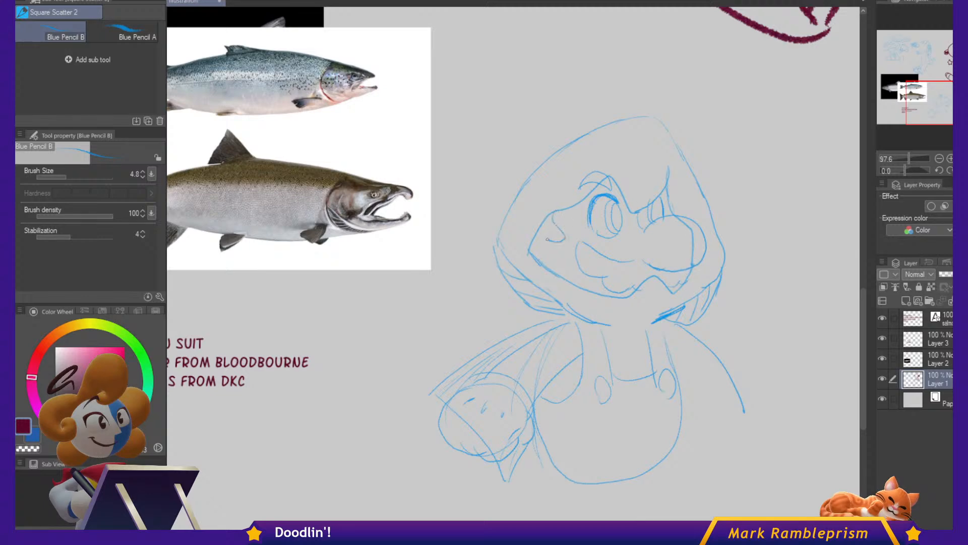
{"action": "left_click_drag", "start_coordinate": [548, 240], "coordinate": [542, 224]}
Sketch the bent right arm from the shoulder, ending in a cuffed glove with curled fingers and short knuckle lines.
{"action": "left_click_drag", "start_coordinate": [760, 321], "coordinate": [707, 239]}
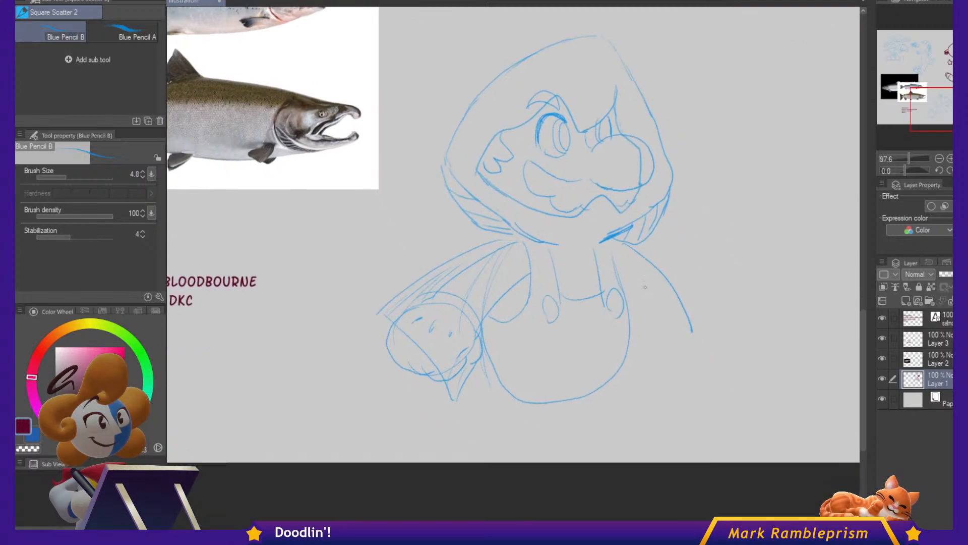
{"action": "left_click_drag", "start_coordinate": [616, 245], "coordinate": [678, 311]}
{"action": "left_click_drag", "start_coordinate": [633, 304], "coordinate": [650, 330]}
{"action": "mouse_move", "coordinate": [691, 306]}
{"action": "left_mouse_down"}
{"action": "mouse_move", "coordinate": [702, 331]}
{"action": "mouse_move", "coordinate": [647, 346]}
{"action": "mouse_move", "coordinate": [685, 382]}
{"action": "mouse_move", "coordinate": [704, 321]}
{"action": "mouse_move", "coordinate": [644, 334]}
{"action": "mouse_move", "coordinate": [696, 301]}
{"action": "mouse_move", "coordinate": [648, 347]}
{"action": "left_mouse_up"}
Lasso the cuff of the right glove and adjust its fit on the wrist with a free transform.
{"action": "key", "text": "m"}
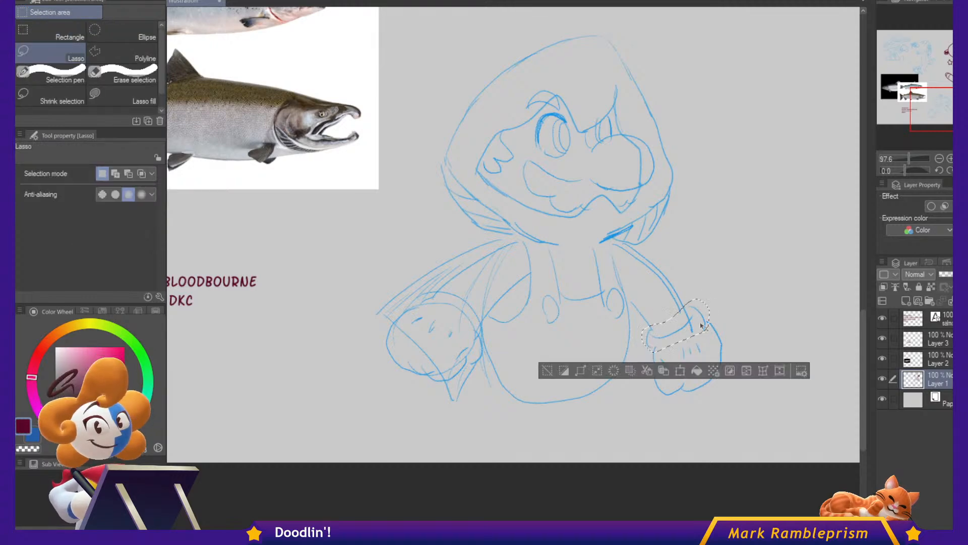
{"action": "key", "text": "ctrl+t"}
{"action": "left_click", "coordinate": [654, 366]}
{"action": "key", "text": "p"}
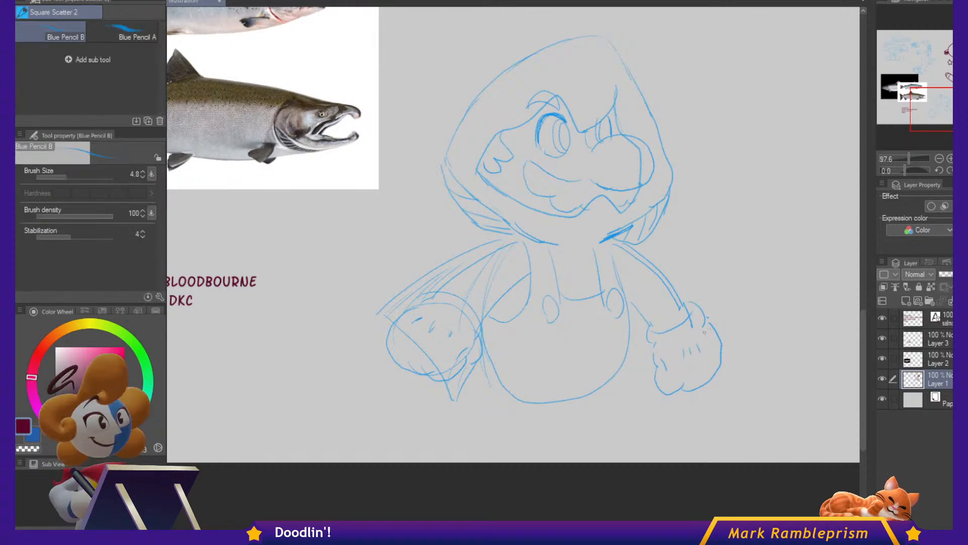
Lasso the hand below the right cuff, widen it to about 111% and tilt it slightly.
{"action": "key", "text": "m"}
{"action": "left_click_drag", "start_coordinate": [708, 333], "coordinate": [713, 402]}
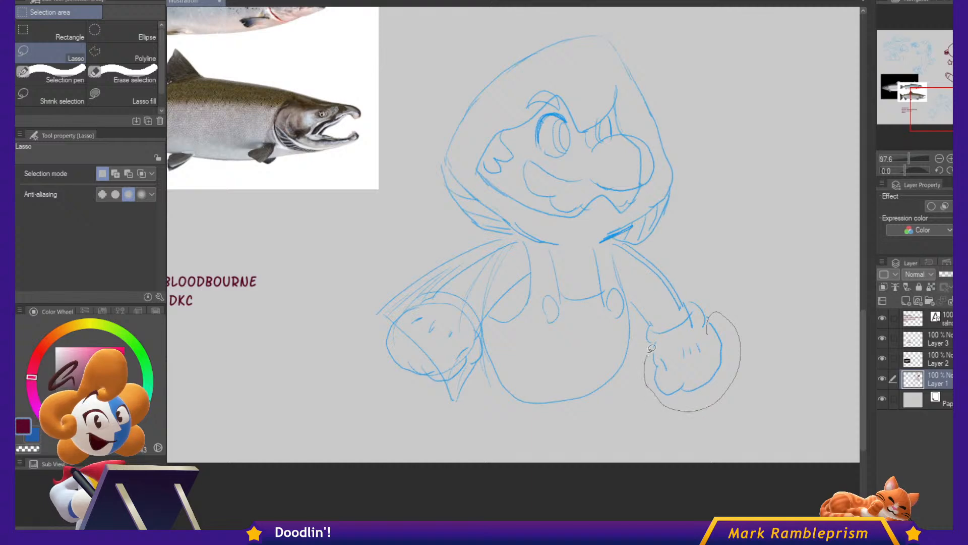
{"action": "mouse_move", "coordinate": [652, 348]}
{"action": "left_mouse_down"}
{"action": "mouse_move", "coordinate": [673, 337]}
{"action": "mouse_move", "coordinate": [633, 361]}
{"action": "left_mouse_up"}
{"action": "key", "text": "ctrl+t"}
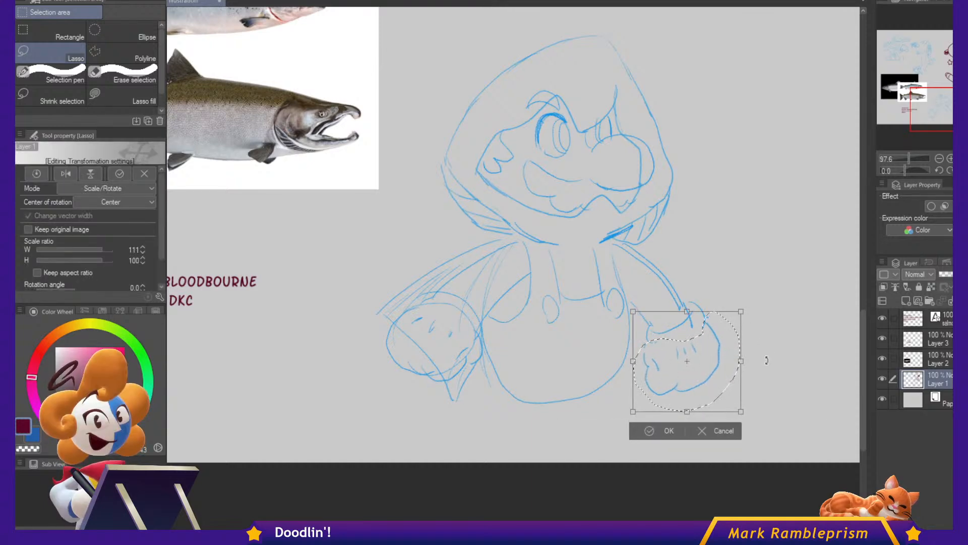
{"action": "left_click_drag", "start_coordinate": [767, 360], "coordinate": [742, 298]}
{"action": "key", "text": "Return"}
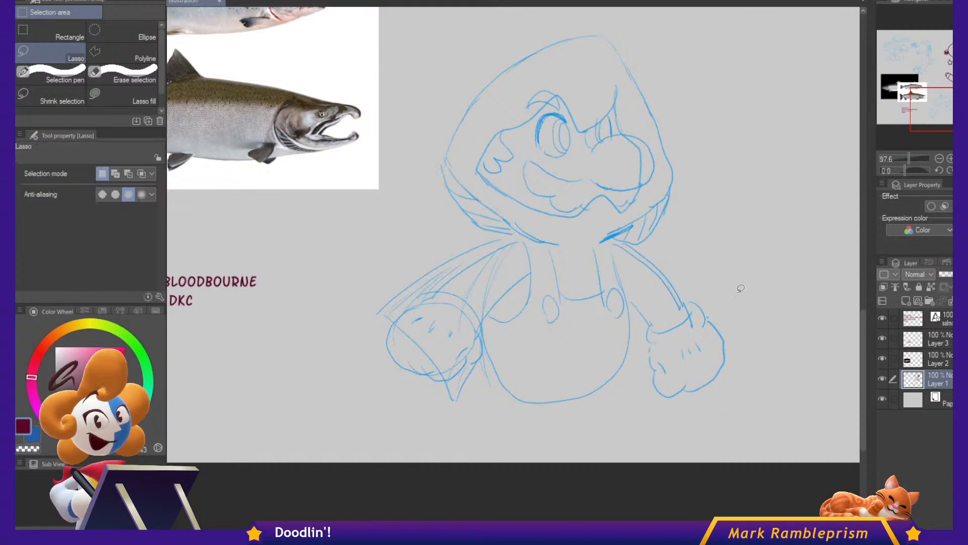
Lasso the whole hooded head and scale it up to 103%.
{"action": "left_click_drag", "start_coordinate": [641, 281], "coordinate": [677, 308]}
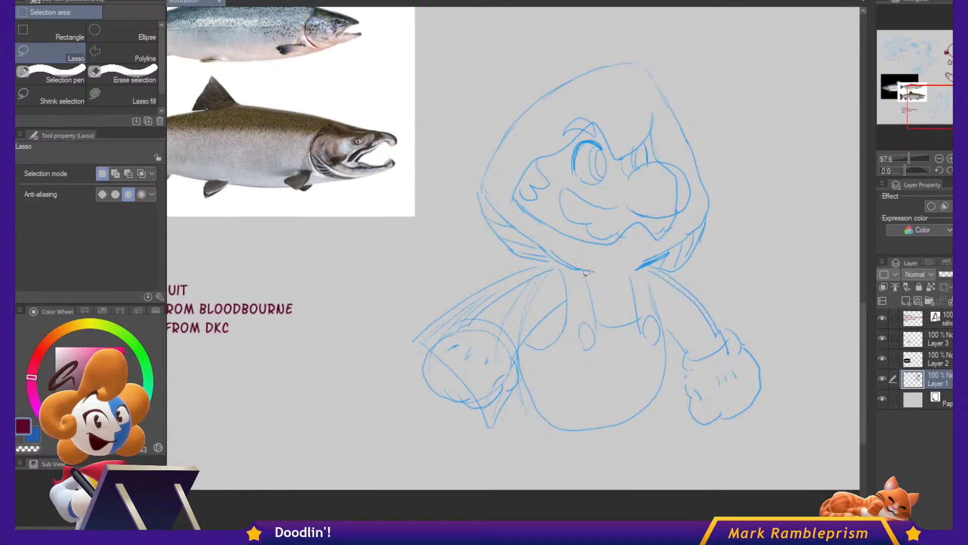
{"action": "left_click_drag", "start_coordinate": [575, 274], "coordinate": [557, 269]}
{"action": "mouse_move", "coordinate": [464, 116]}
{"action": "left_mouse_down"}
{"action": "mouse_move", "coordinate": [739, 238]}
{"action": "mouse_move", "coordinate": [686, 267]}
{"action": "mouse_move", "coordinate": [575, 273]}
{"action": "left_mouse_up"}
{"action": "key", "text": "ctrl+t"}
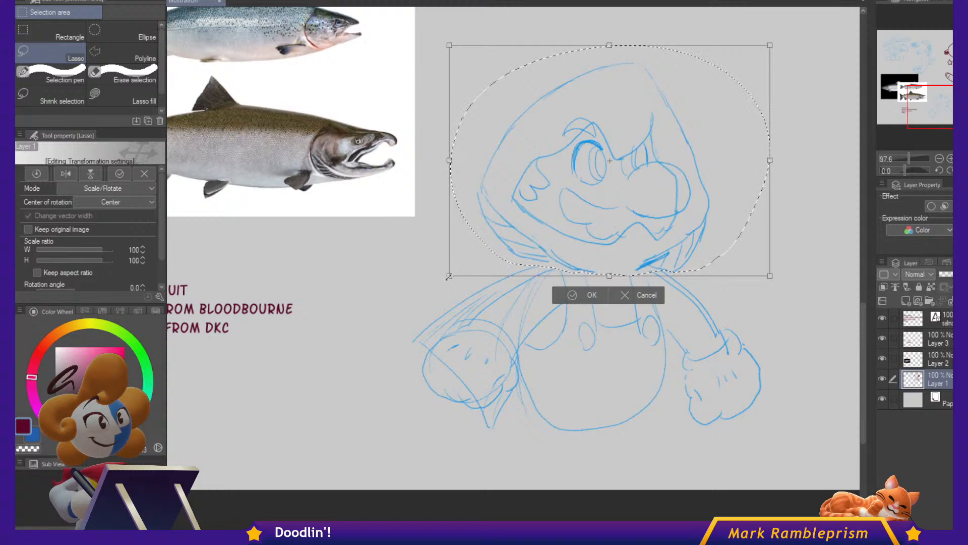
{"action": "left_click_drag", "start_coordinate": [448, 277], "coordinate": [443, 280]}
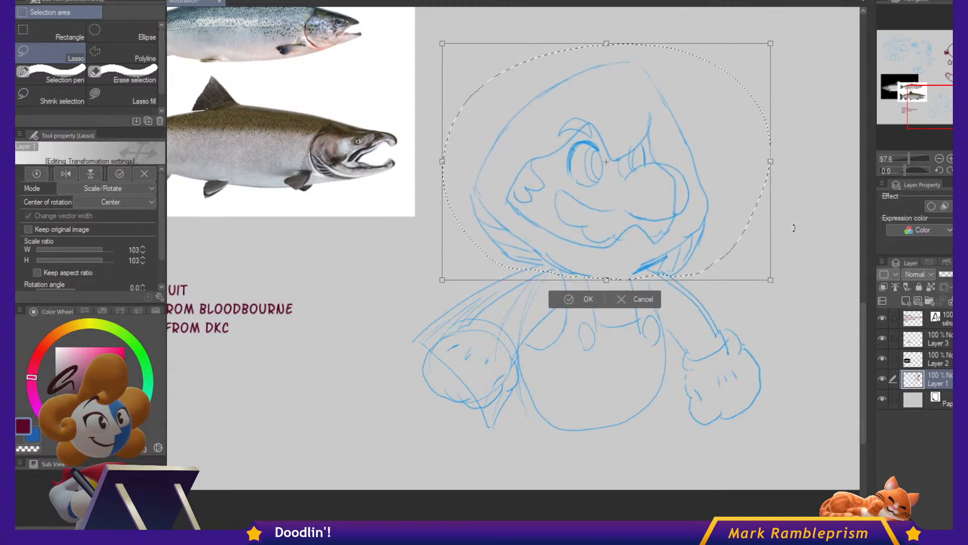
{"action": "key", "text": "Return"}
{"action": "key", "text": "ctrl+d"}
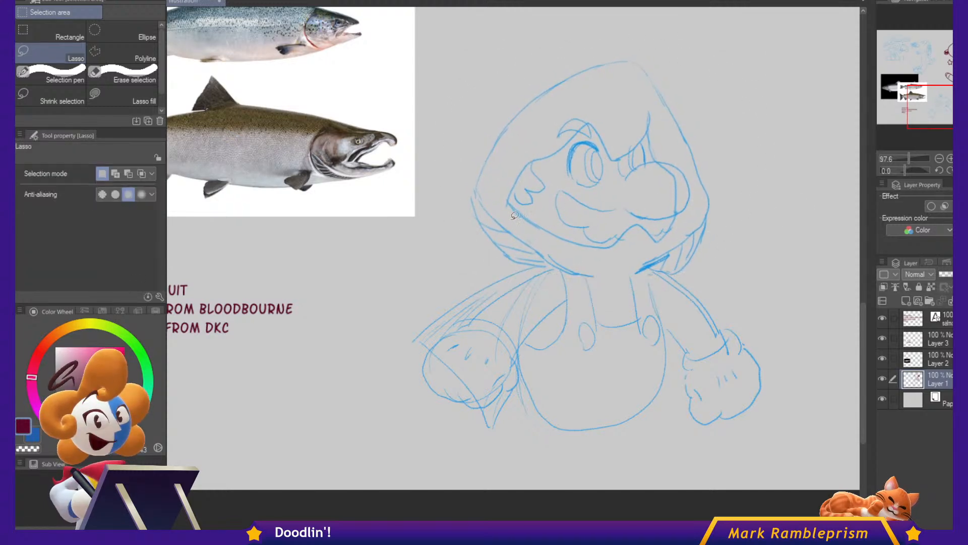
Lasso the face inside the hood, scale it down to 92% and reposition it within the opening.
{"action": "mouse_move", "coordinate": [511, 219]}
{"action": "left_mouse_down"}
{"action": "mouse_move", "coordinate": [507, 164]}
{"action": "mouse_move", "coordinate": [605, 96]}
{"action": "left_mouse_up"}
{"action": "mouse_move", "coordinate": [681, 146]}
{"action": "left_mouse_down"}
{"action": "mouse_move", "coordinate": [697, 202]}
{"action": "mouse_move", "coordinate": [680, 228]}
{"action": "mouse_move", "coordinate": [605, 262]}
{"action": "left_mouse_up"}
{"action": "key", "text": "ctrl+t"}
{"action": "mouse_move", "coordinate": [694, 180]}
{"action": "left_mouse_down"}
{"action": "mouse_move", "coordinate": [675, 203]}
{"action": "mouse_move", "coordinate": [688, 189]}
{"action": "mouse_move", "coordinate": [684, 204]}
{"action": "left_mouse_up"}
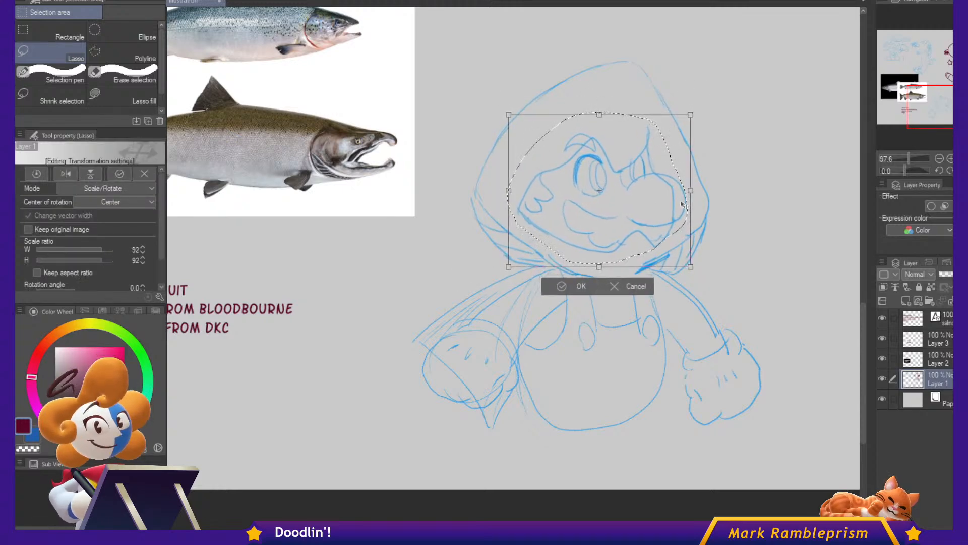
{"action": "key", "text": "Return"}
{"action": "key", "text": "ctrl+d"}
{"action": "key", "text": "p"}
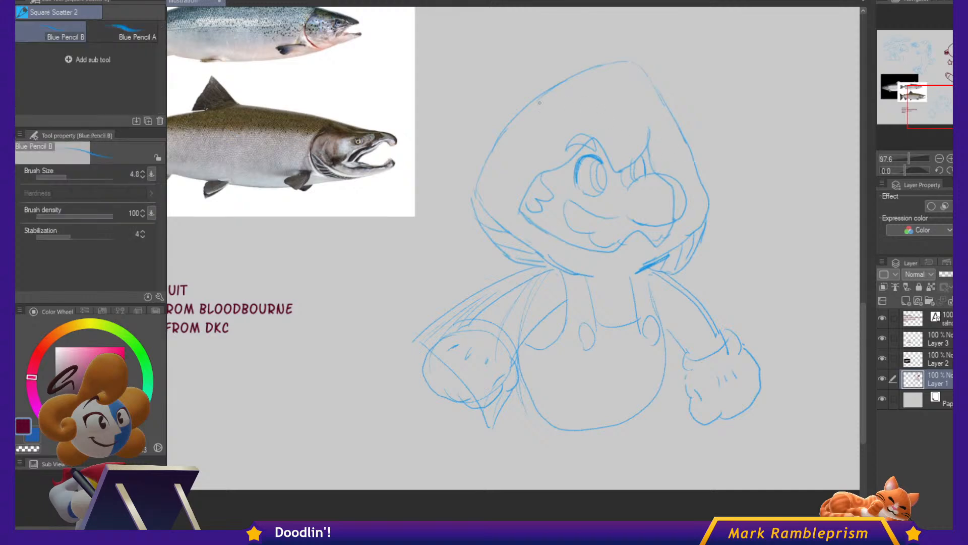
Draw an oval fish eye with a dark pupil on each upper side of the hood.
{"action": "mouse_move", "coordinate": [514, 115]}
{"action": "left_mouse_down"}
{"action": "mouse_move", "coordinate": [556, 80]}
{"action": "mouse_move", "coordinate": [543, 113]}
{"action": "mouse_move", "coordinate": [513, 119]}
{"action": "left_mouse_up"}
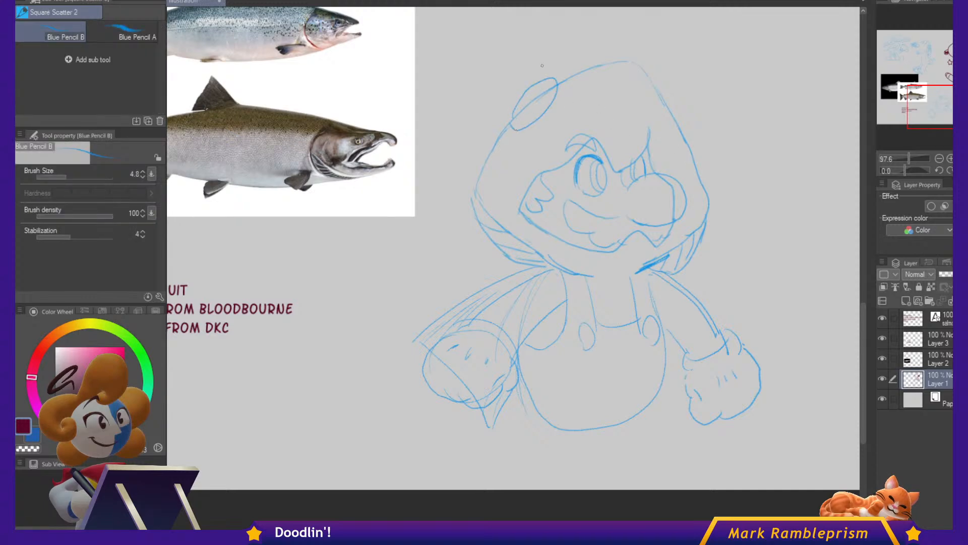
{"action": "left_click_drag", "start_coordinate": [566, 98], "coordinate": [590, 125]}
{"action": "left_click_drag", "start_coordinate": [538, 145], "coordinate": [578, 114]}
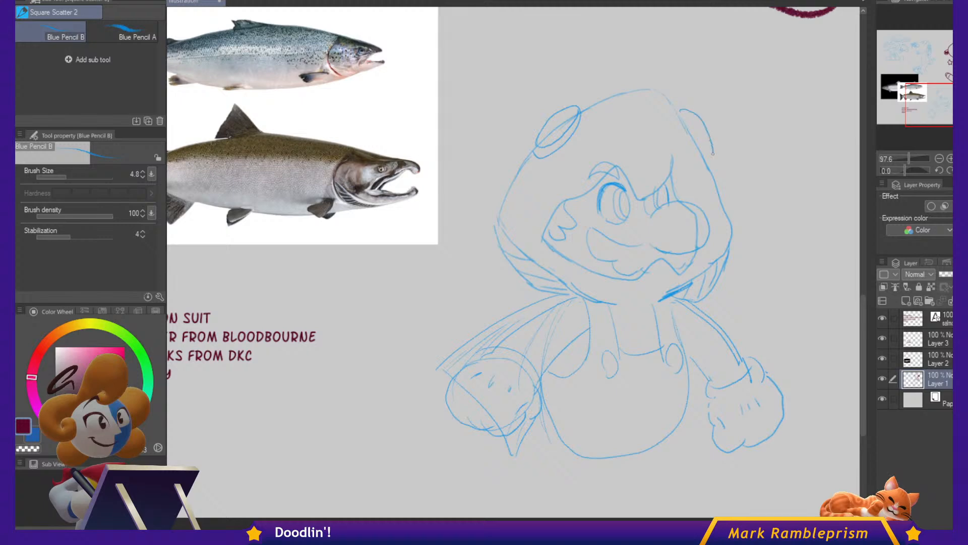
{"action": "left_click_drag", "start_coordinate": [679, 110], "coordinate": [709, 166]}
{"action": "left_click_drag", "start_coordinate": [551, 133], "coordinate": [563, 120]}
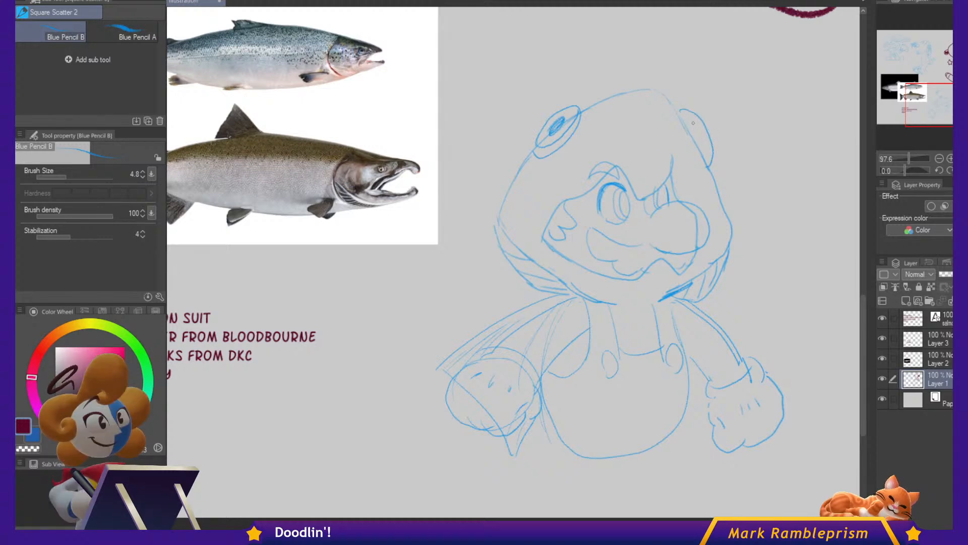
{"action": "mouse_move", "coordinate": [691, 113]}
{"action": "left_mouse_down"}
{"action": "mouse_move", "coordinate": [706, 150]}
{"action": "mouse_move", "coordinate": [706, 129]}
{"action": "mouse_move", "coordinate": [689, 131]}
{"action": "mouse_move", "coordinate": [707, 149]}
{"action": "mouse_move", "coordinate": [698, 120]}
{"action": "left_mouse_up"}
Scale the left fish eye to 82%, rotate it about 7 degrees, and redraw its lower outline against the hood.
{"action": "key", "text": "m"}
{"action": "mouse_move", "coordinate": [538, 120]}
{"action": "left_mouse_down"}
{"action": "mouse_move", "coordinate": [580, 112]}
{"action": "mouse_move", "coordinate": [541, 152]}
{"action": "mouse_move", "coordinate": [542, 143]}
{"action": "left_mouse_up"}
{"action": "key", "text": "ctrl+t"}
{"action": "left_click_drag", "start_coordinate": [598, 127], "coordinate": [597, 132]}
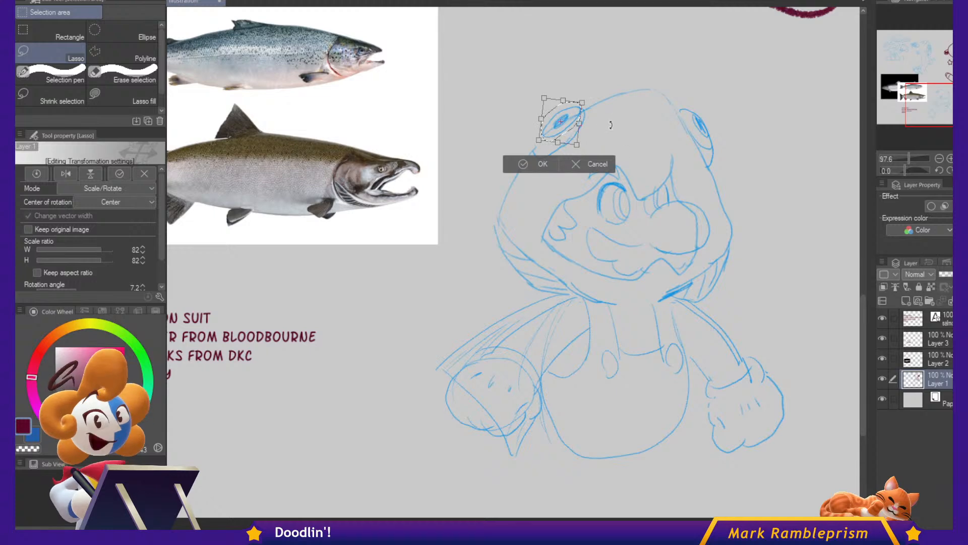
{"action": "key", "text": "Return"}
{"action": "key", "text": "ctrl+d"}
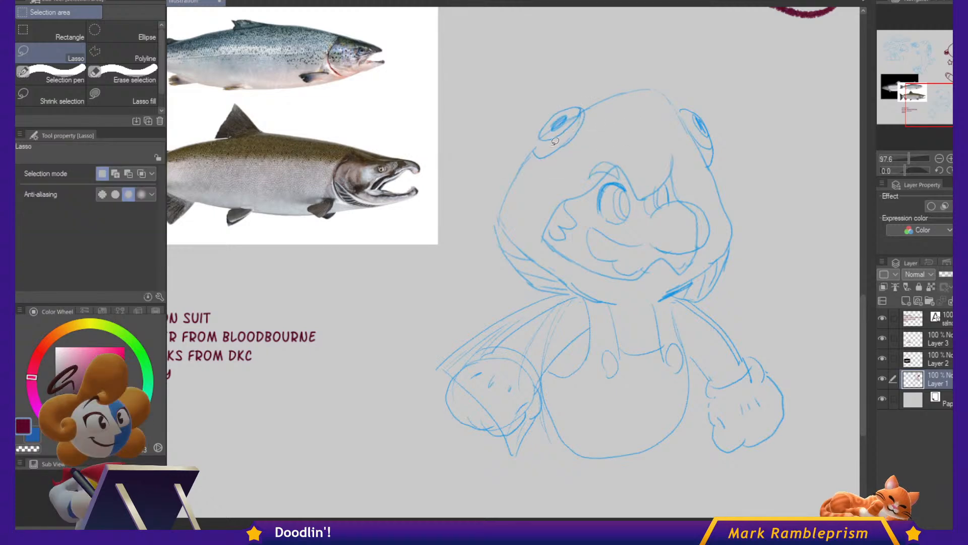
{"action": "key", "text": "p"}
{"action": "left_click_drag", "start_coordinate": [538, 139], "coordinate": [552, 154]}
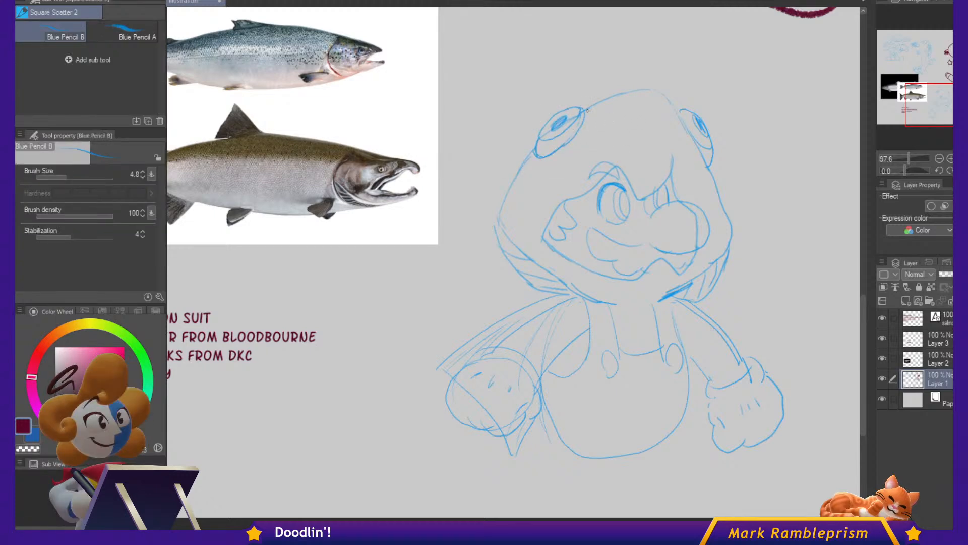
Lasso the dark red beagle with its star, shrink it and move it up and left, away from the hooded sketch.
{"action": "mouse_move", "coordinate": [813, 316]}
{"action": "left_mouse_down"}
{"action": "mouse_move", "coordinate": [766, 294]}
{"action": "mouse_move", "coordinate": [754, 240]}
{"action": "mouse_move", "coordinate": [702, 295]}
{"action": "mouse_move", "coordinate": [670, 311]}
{"action": "left_mouse_up"}
{"action": "key", "text": "period"}
{"action": "left_click_drag", "start_coordinate": [671, 91], "coordinate": [629, 244]}
{"action": "left_click_drag", "start_coordinate": [624, 154], "coordinate": [592, 309]}
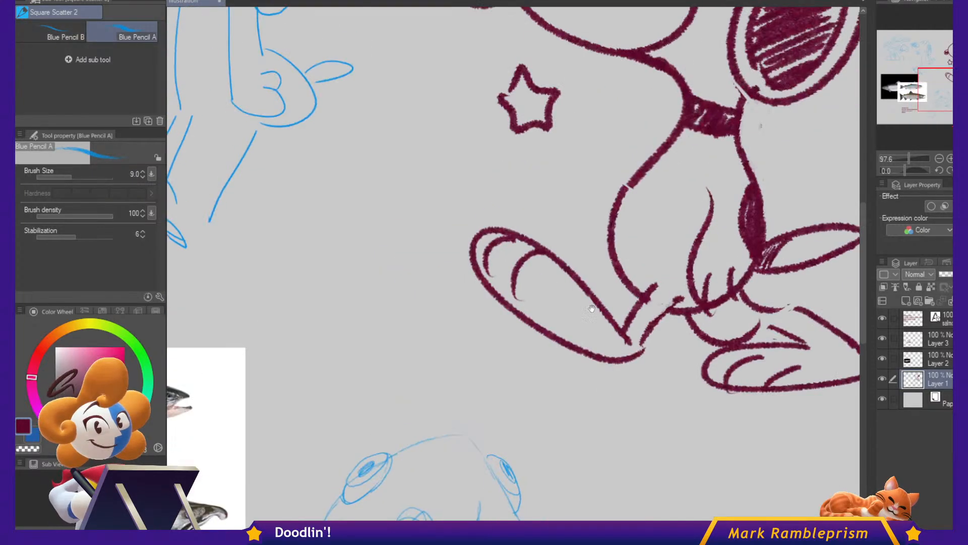
{"action": "scroll", "coordinate": [548, 281], "scroll_direction": "down", "scroll_amount": 3}
{"action": "left_click_drag", "start_coordinate": [547, 280], "coordinate": [583, 298]}
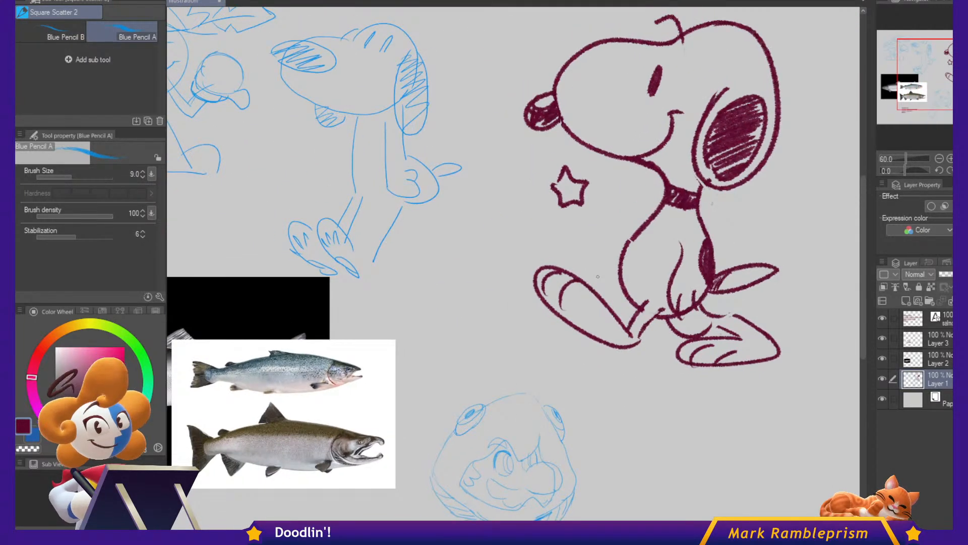
{"action": "key", "text": "m"}
{"action": "mouse_move", "coordinate": [536, 344]}
{"action": "left_mouse_down"}
{"action": "mouse_move", "coordinate": [488, 222]}
{"action": "mouse_move", "coordinate": [803, 29]}
{"action": "mouse_move", "coordinate": [807, 464]}
{"action": "mouse_move", "coordinate": [535, 388]}
{"action": "left_mouse_up"}
{"action": "key", "text": "ctrl+t"}
{"action": "mouse_move", "coordinate": [792, 445]}
{"action": "left_mouse_down"}
{"action": "mouse_move", "coordinate": [756, 348]}
{"action": "mouse_move", "coordinate": [744, 356]}
{"action": "left_mouse_up"}
{"action": "key", "text": "Return"}
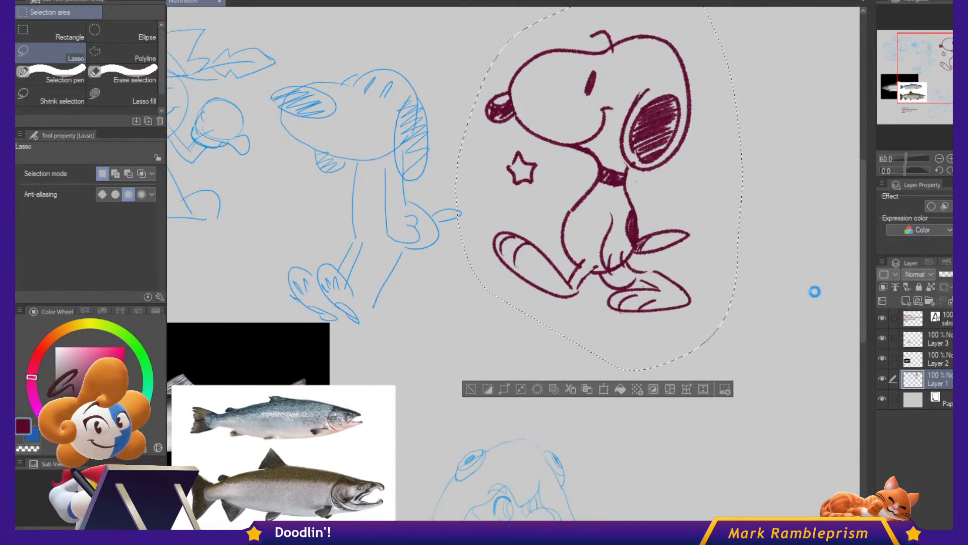
{"action": "left_click_drag", "start_coordinate": [772, 411], "coordinate": [781, 253]}
{"action": "key", "text": "ctrl+d"}
Lasso the entire hooded character, enlarge it to 114% and move it up into the free space beside the salmon photos.
{"action": "left_click_drag", "start_coordinate": [634, 353], "coordinate": [658, 303]}
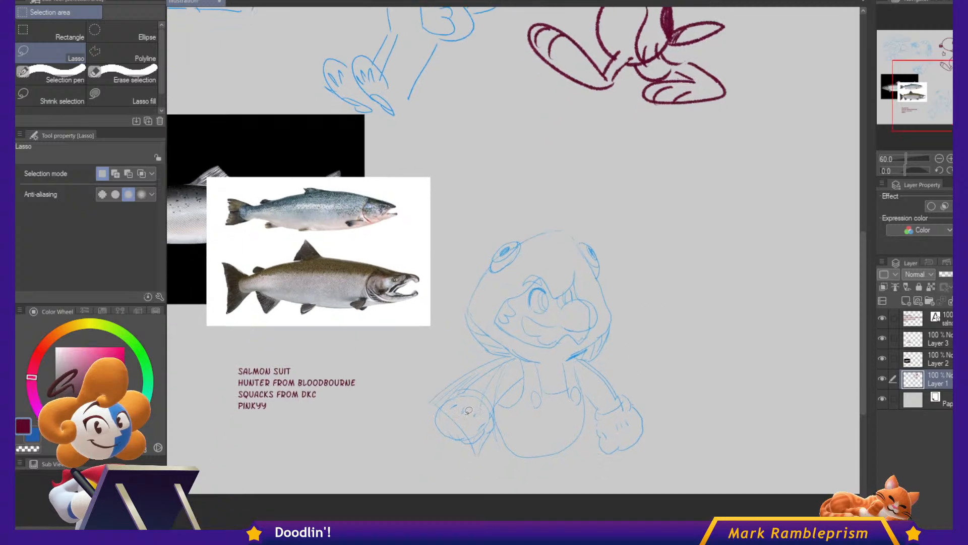
{"action": "mouse_move", "coordinate": [416, 444]}
{"action": "left_mouse_down"}
{"action": "mouse_move", "coordinate": [631, 198]}
{"action": "mouse_move", "coordinate": [419, 446]}
{"action": "left_mouse_up"}
{"action": "key", "text": "ctrl+t"}
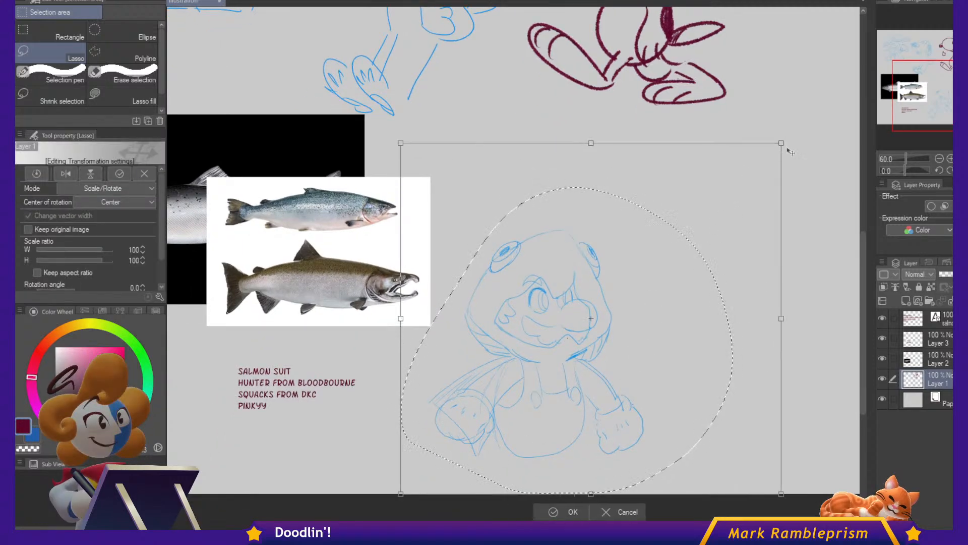
{"action": "mouse_move", "coordinate": [688, 283]}
{"action": "left_mouse_down"}
{"action": "mouse_move", "coordinate": [720, 232]}
{"action": "mouse_move", "coordinate": [701, 260]}
{"action": "mouse_move", "coordinate": [696, 249]}
{"action": "left_mouse_up"}
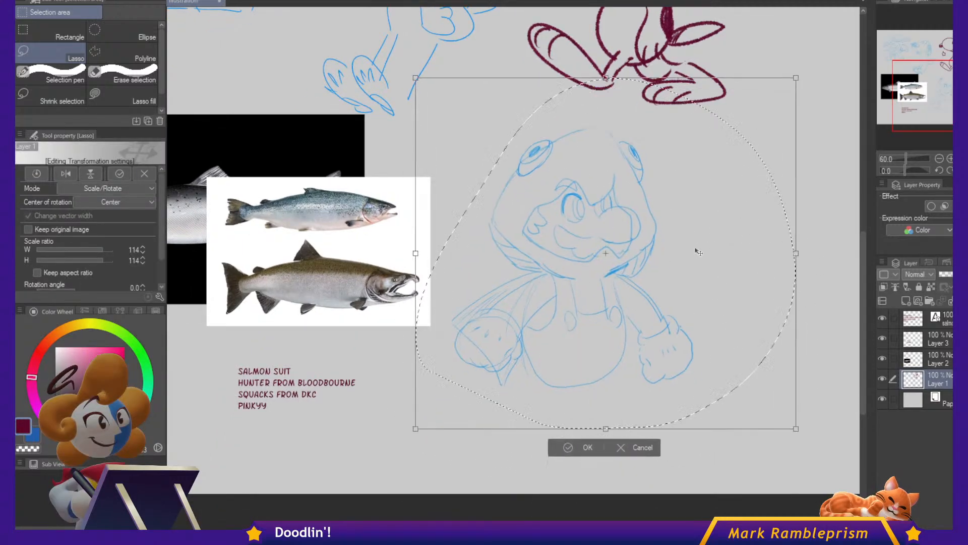
{"action": "key", "text": "Return"}
{"action": "key", "text": "ctrl+d"}
Shrink the lassoed nose slightly and redraw the right end of the moustache with a thicker pencil stroke.
{"action": "scroll", "coordinate": [641, 301], "scroll_direction": "up", "scroll_amount": 1}
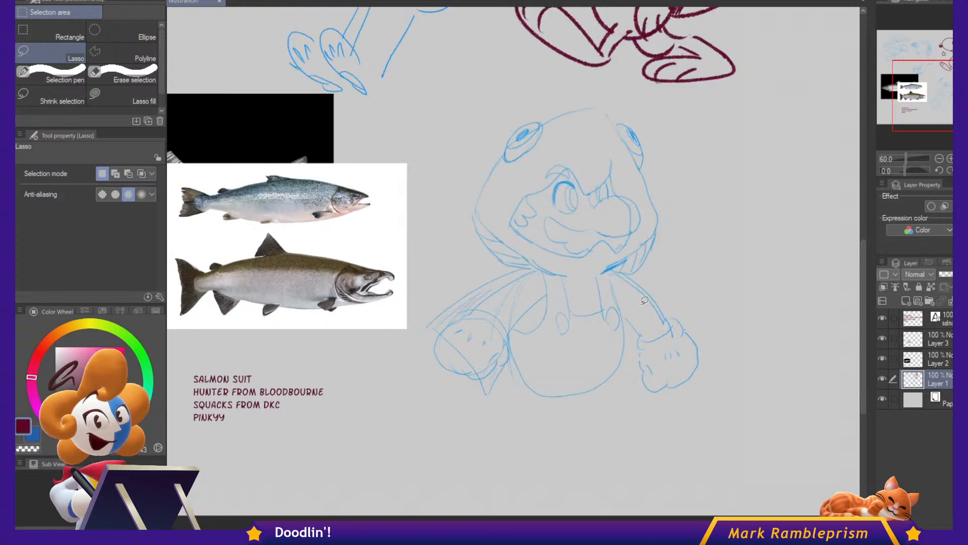
{"action": "left_click_drag", "start_coordinate": [672, 357], "coordinate": [687, 341]}
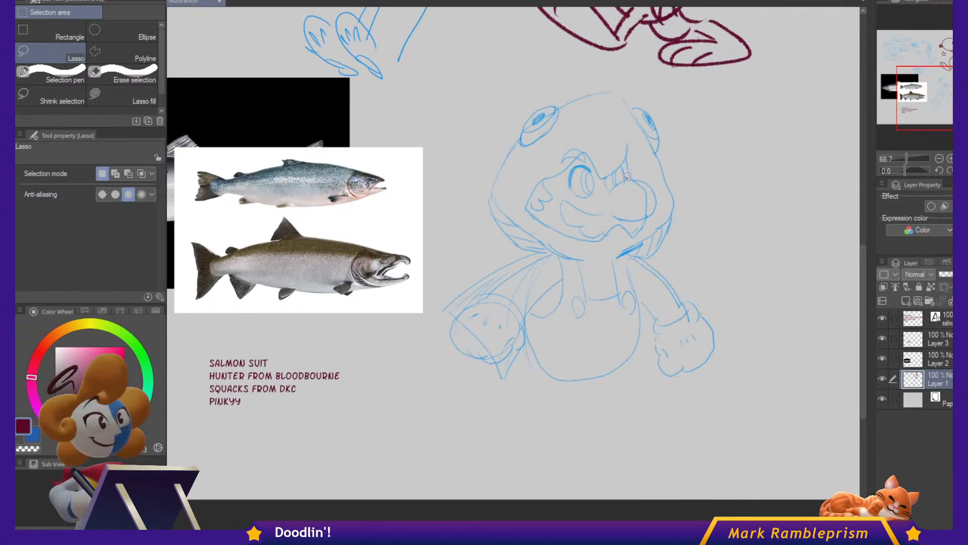
{"action": "mouse_move", "coordinate": [612, 193]}
{"action": "left_mouse_down"}
{"action": "mouse_move", "coordinate": [644, 176]}
{"action": "mouse_move", "coordinate": [658, 186]}
{"action": "mouse_move", "coordinate": [653, 218]}
{"action": "mouse_move", "coordinate": [626, 217]}
{"action": "mouse_move", "coordinate": [661, 207]}
{"action": "mouse_move", "coordinate": [654, 198]}
{"action": "mouse_move", "coordinate": [631, 214]}
{"action": "mouse_move", "coordinate": [631, 182]}
{"action": "mouse_move", "coordinate": [648, 196]}
{"action": "mouse_move", "coordinate": [625, 213]}
{"action": "left_mouse_up"}
{"action": "key", "text": "ctrl+t"}
{"action": "left_click", "coordinate": [602, 240]}
{"action": "left_click", "coordinate": [694, 191]}
{"action": "left_click", "coordinate": [673, 189]}
{"action": "key", "text": "p"}
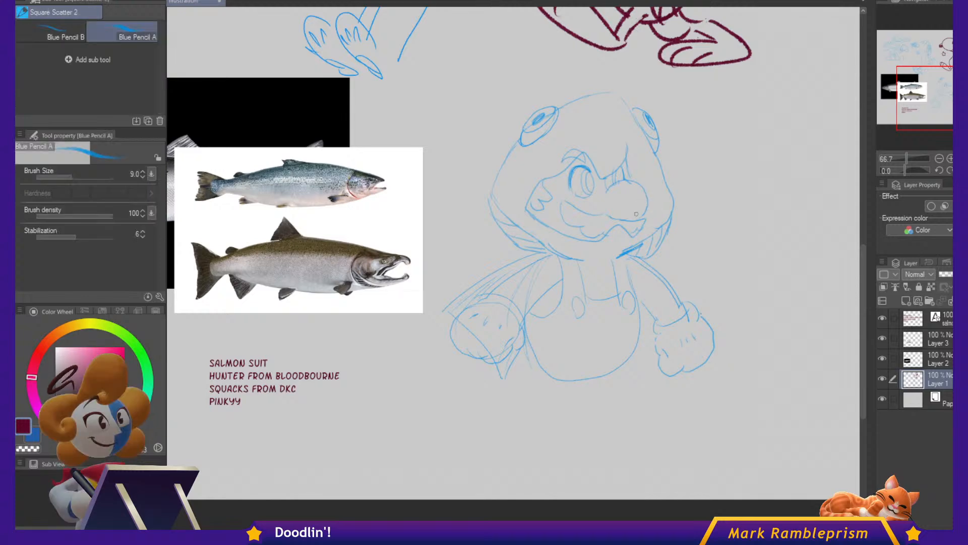
{"action": "left_click_drag", "start_coordinate": [644, 218], "coordinate": [634, 234]}
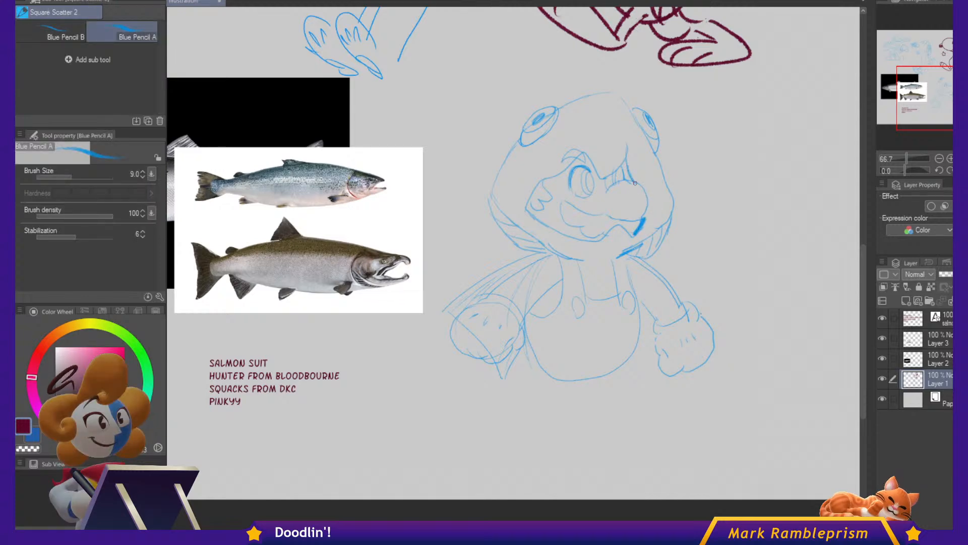
Sketch two short legs under the overalls with Blue Pencil B and add a large rounded boot to each.
{"action": "left_click", "coordinate": [74, 35]}
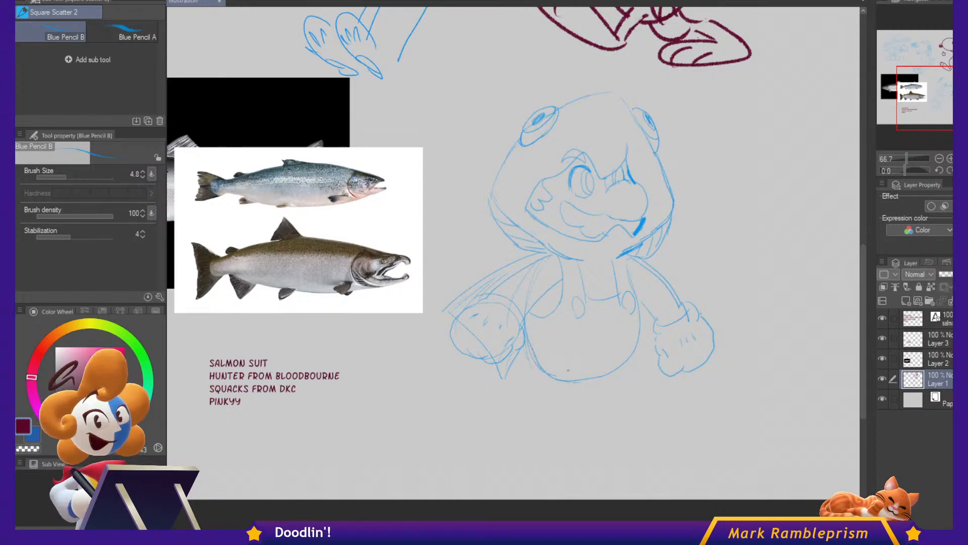
{"action": "left_click_drag", "start_coordinate": [575, 379], "coordinate": [579, 439]}
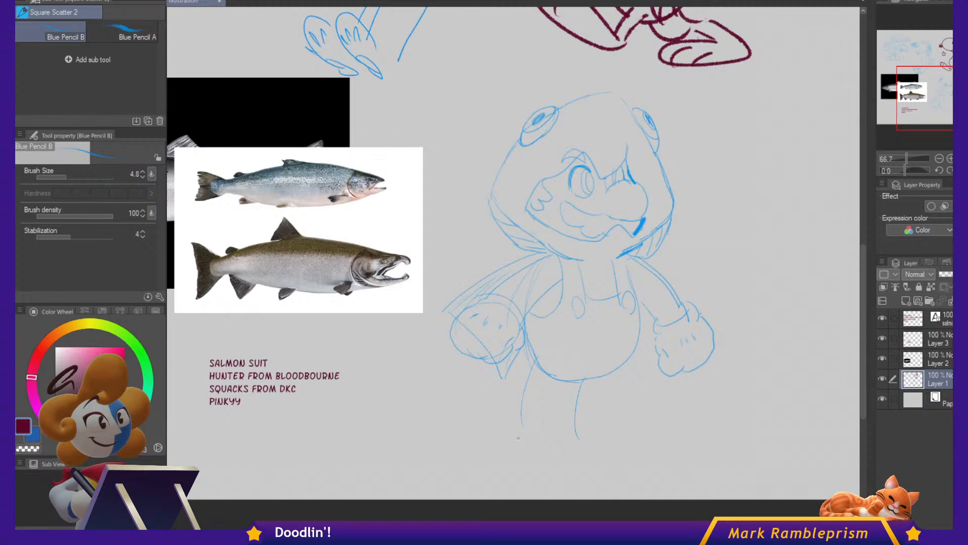
{"action": "left_click_drag", "start_coordinate": [605, 386], "coordinate": [595, 449]}
{"action": "left_click_drag", "start_coordinate": [656, 371], "coordinate": [661, 441]}
{"action": "mouse_move", "coordinate": [523, 442]}
{"action": "left_mouse_down"}
{"action": "mouse_move", "coordinate": [483, 477]}
{"action": "mouse_move", "coordinate": [540, 490]}
{"action": "mouse_move", "coordinate": [602, 476]}
{"action": "mouse_move", "coordinate": [642, 494]}
{"action": "mouse_move", "coordinate": [704, 477]}
{"action": "left_mouse_up"}
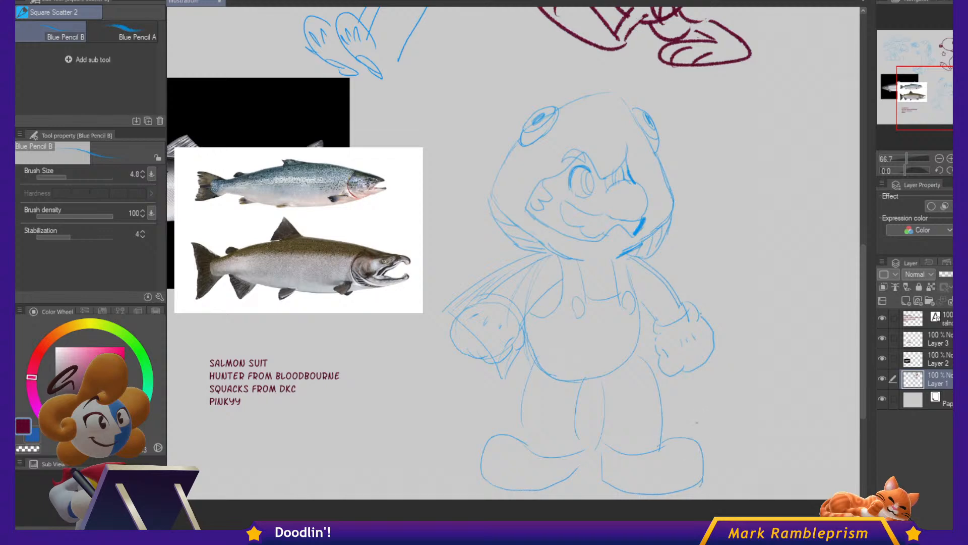
Lasso the character's left-hand leg with its boot and scale it down to 91%.
{"action": "key", "text": "m"}
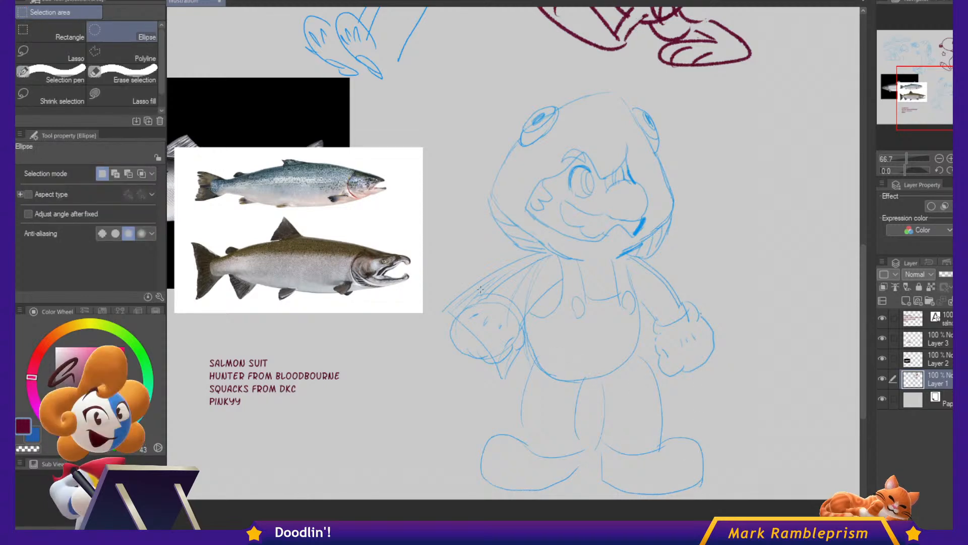
{"action": "key", "text": "m"}
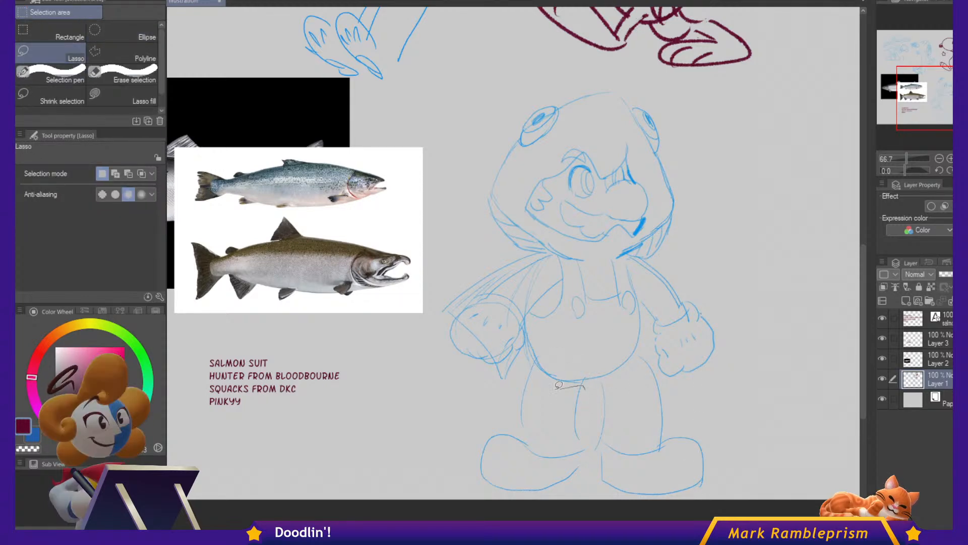
{"action": "left_click_drag", "start_coordinate": [556, 386], "coordinate": [530, 361]}
{"action": "mouse_move", "coordinate": [499, 491]}
{"action": "left_mouse_down"}
{"action": "mouse_move", "coordinate": [567, 494]}
{"action": "mouse_move", "coordinate": [590, 433]}
{"action": "left_mouse_up"}
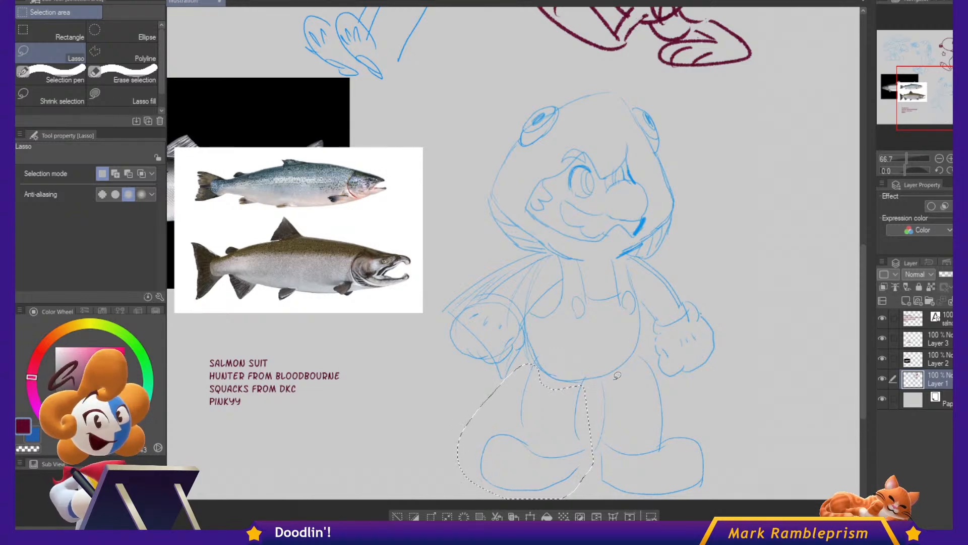
{"action": "key", "text": "ctrl+t"}
{"action": "left_click_drag", "start_coordinate": [594, 499], "coordinate": [583, 488]}
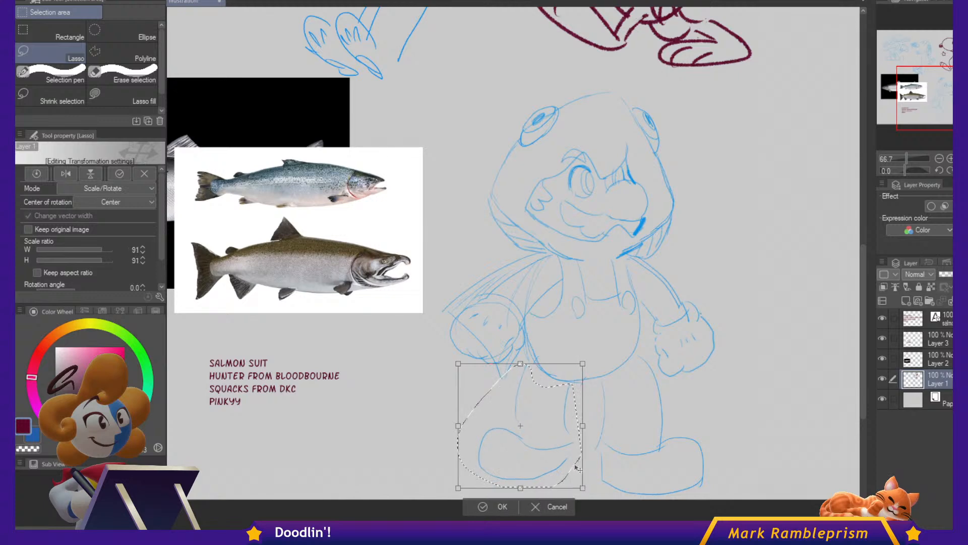
{"action": "key", "text": "Return"}
{"action": "key", "text": "ctrl+d"}
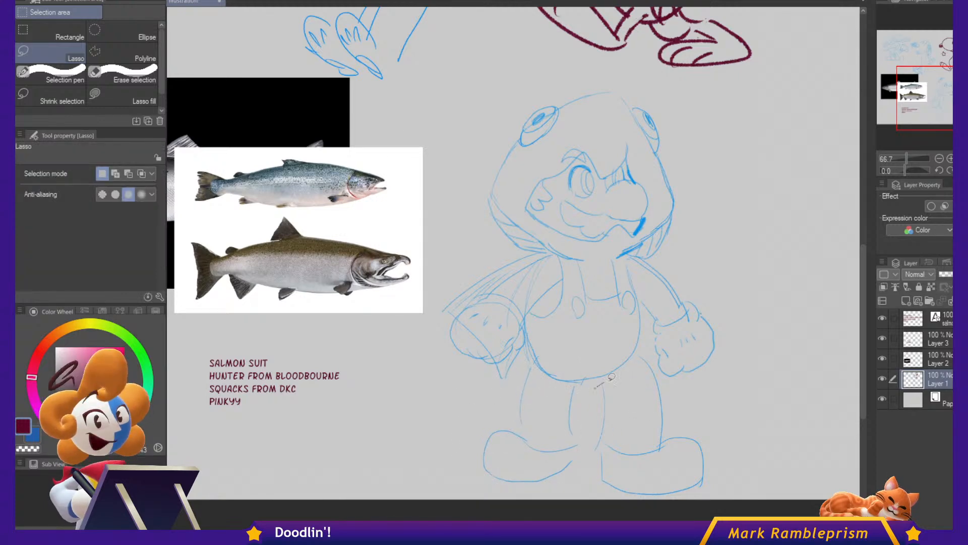
Lasso the right-hand leg with its boot, scale it down to 88% and tuck it under the overalls.
{"action": "left_click_drag", "start_coordinate": [611, 376], "coordinate": [657, 354]}
{"action": "left_click_drag", "start_coordinate": [723, 462], "coordinate": [580, 496]}
{"action": "key", "text": "ctrl+t"}
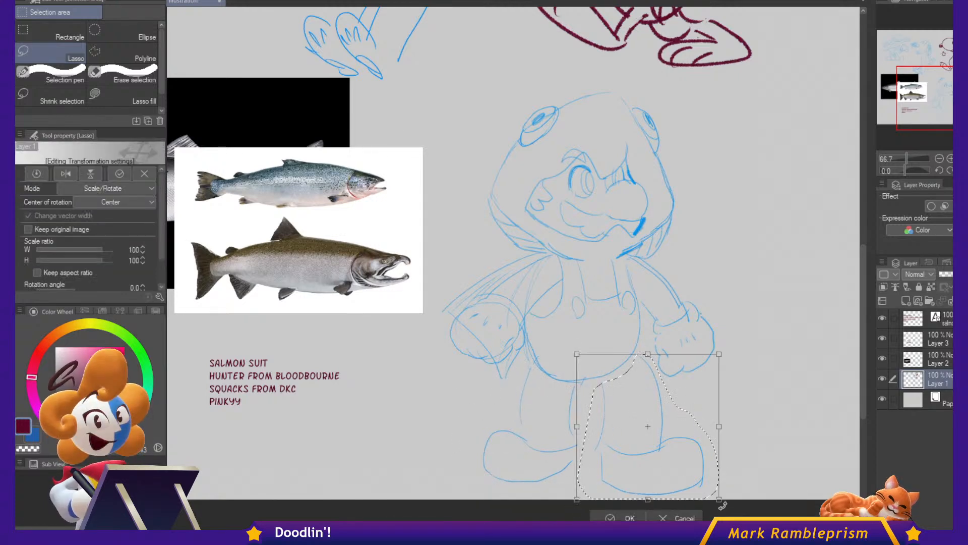
{"action": "left_click_drag", "start_coordinate": [719, 497], "coordinate": [685, 454]}
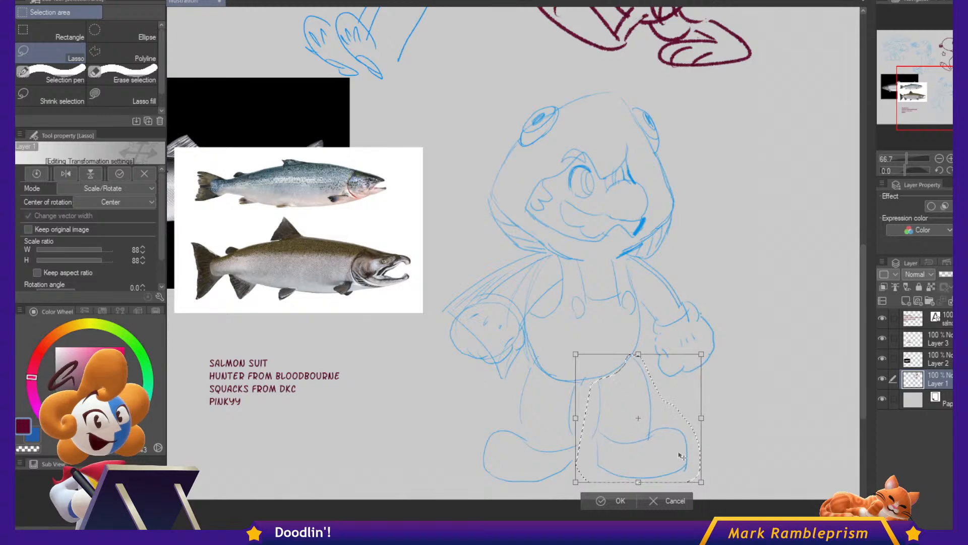
{"action": "left_click_drag", "start_coordinate": [757, 418], "coordinate": [756, 416]}
{"action": "key", "text": "Return"}
{"action": "key", "text": "ctrl+d"}
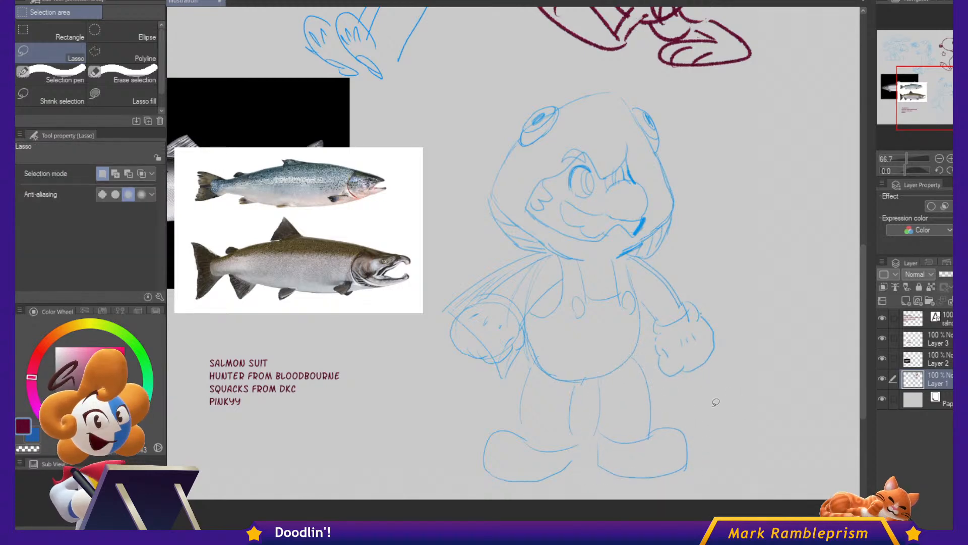
Sketch a narrow tail shape with short hatch lines between the legs using Blue Pencil B.
{"action": "key", "text": "p"}
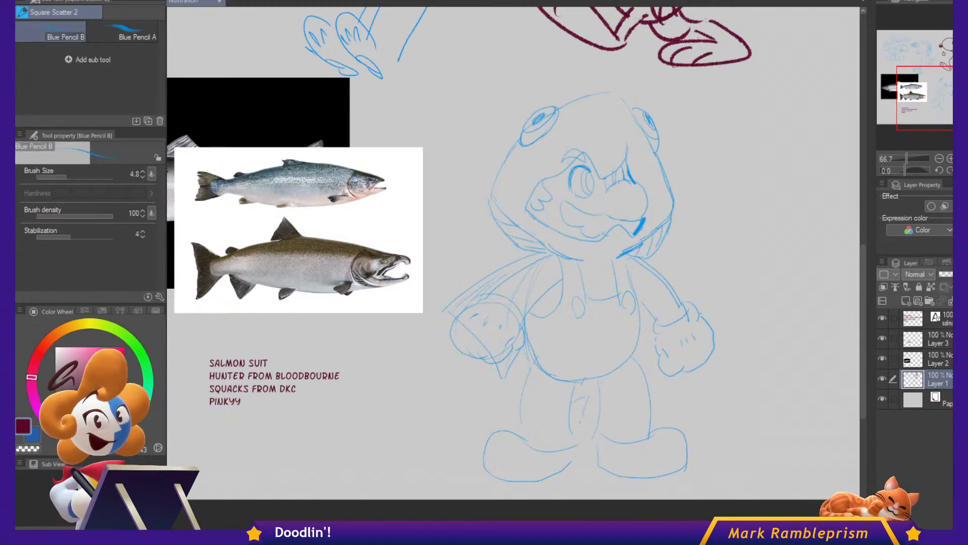
{"action": "left_click_drag", "start_coordinate": [581, 424], "coordinate": [578, 445]}
{"action": "mouse_move", "coordinate": [591, 396]}
{"action": "left_mouse_down"}
{"action": "mouse_move", "coordinate": [595, 445]}
{"action": "mouse_move", "coordinate": [600, 403]}
{"action": "left_mouse_up"}
{"action": "left_click_drag", "start_coordinate": [592, 410], "coordinate": [599, 421]}
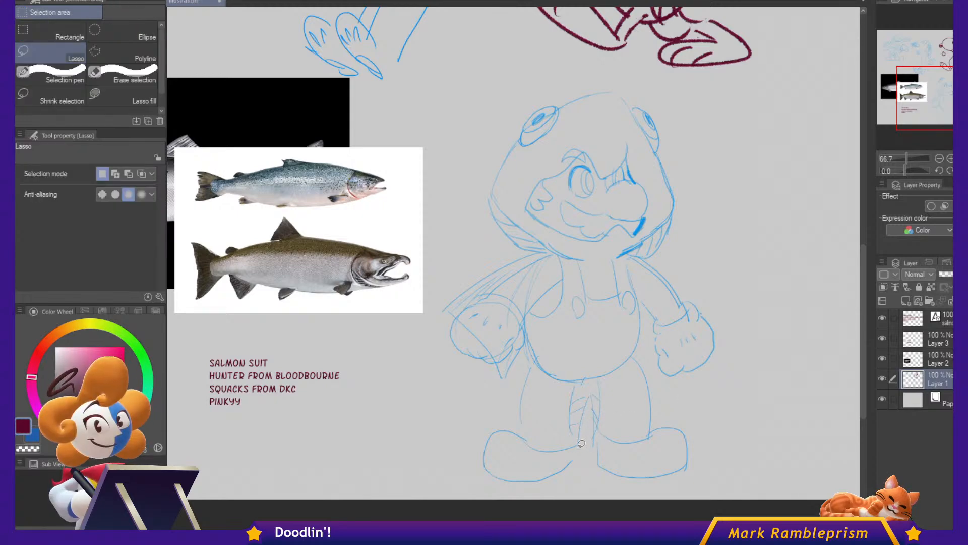
Narrow the lassoed left part of the tail to 83% width and sketch soles under both boots.
{"action": "mouse_move", "coordinate": [579, 453]}
{"action": "left_mouse_down"}
{"action": "mouse_move", "coordinate": [570, 414]}
{"action": "mouse_move", "coordinate": [588, 437]}
{"action": "mouse_move", "coordinate": [580, 453]}
{"action": "mouse_move", "coordinate": [588, 424]}
{"action": "left_mouse_up"}
{"action": "key", "text": "ctrl+t"}
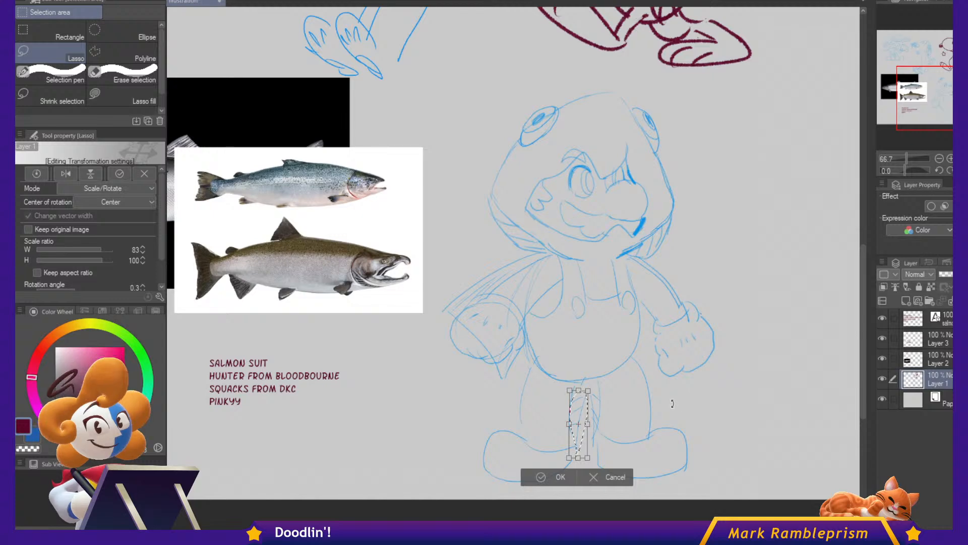
{"action": "key", "text": "Return"}
{"action": "key", "text": "p"}
{"action": "key", "text": "ctrl+d"}
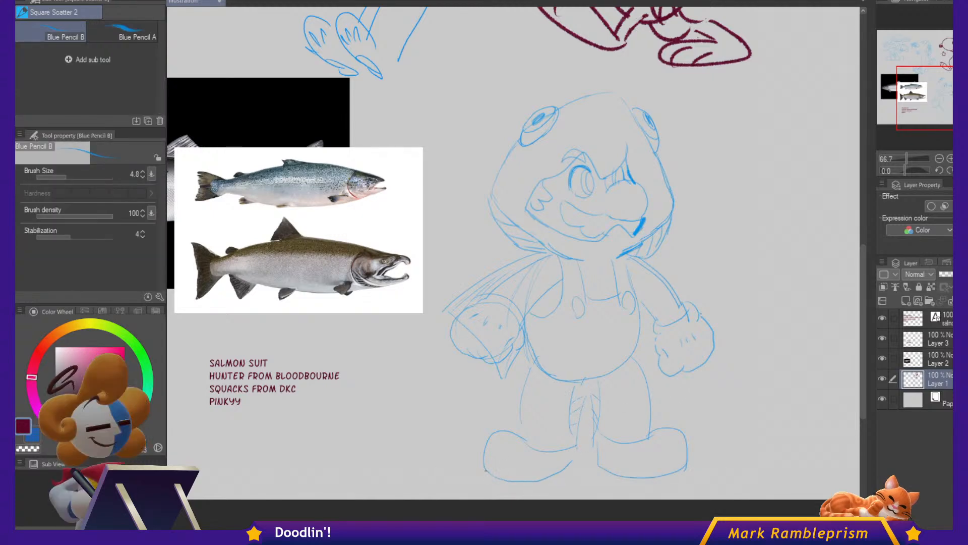
{"action": "mouse_move", "coordinate": [487, 478]}
{"action": "left_mouse_down"}
{"action": "mouse_move", "coordinate": [536, 490]}
{"action": "mouse_move", "coordinate": [561, 473]}
{"action": "mouse_move", "coordinate": [675, 488]}
{"action": "mouse_move", "coordinate": [692, 466]}
{"action": "left_mouse_up"}
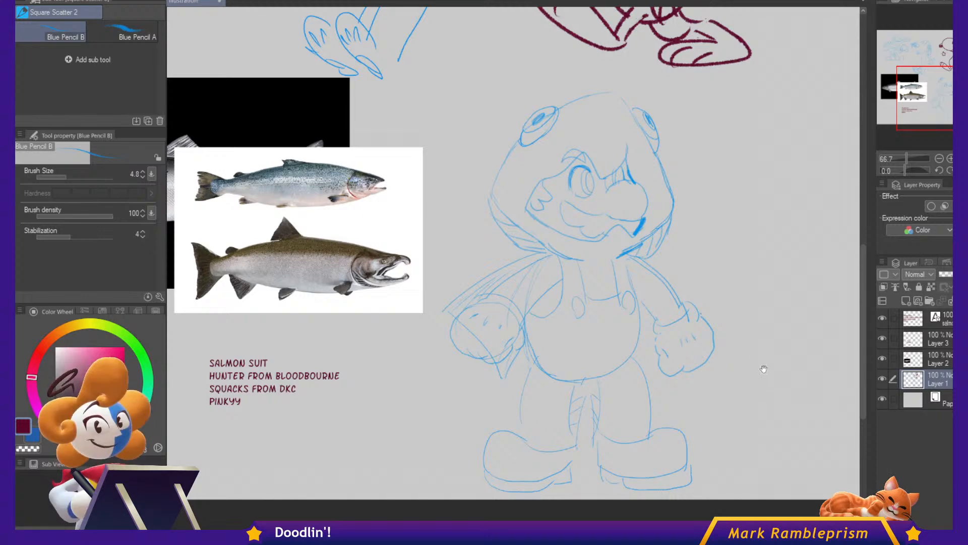
Add a new layer above the blue sketch and outline the left-hand eyebrow in dark red with the Neat lines COLOR brush.
{"action": "left_click_drag", "start_coordinate": [763, 368], "coordinate": [702, 381]}
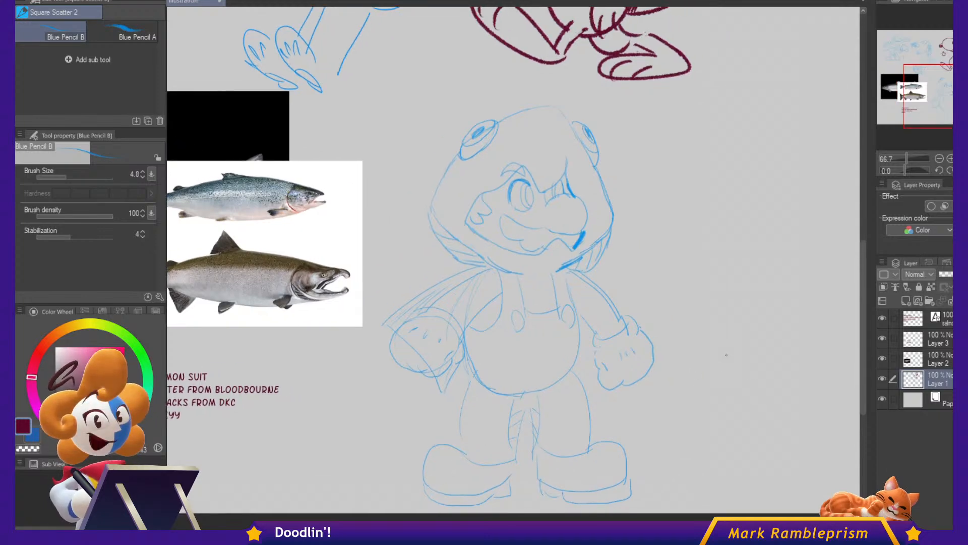
{"action": "left_click", "coordinate": [907, 301]}
{"action": "key", "text": "b"}
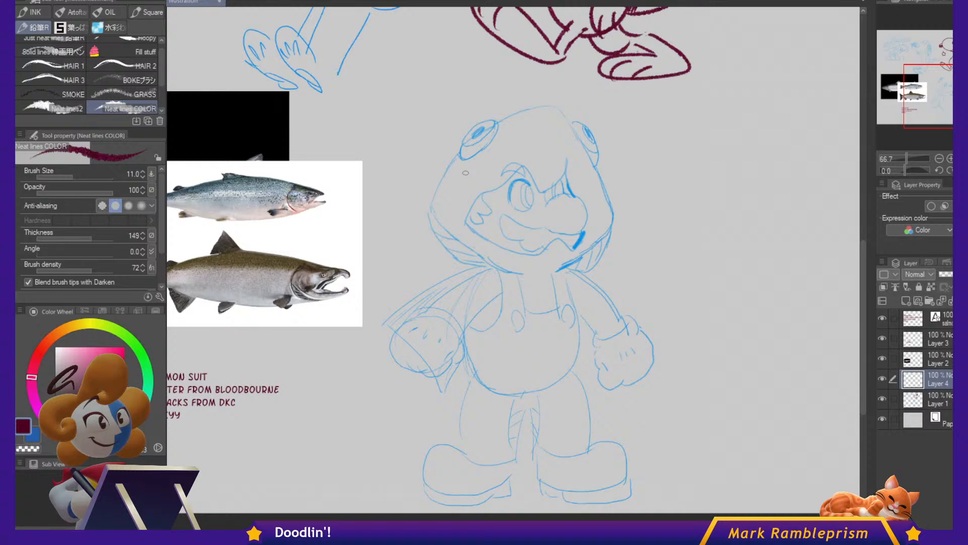
{"action": "scroll", "coordinate": [492, 167], "scroll_direction": "up", "scroll_amount": 4}
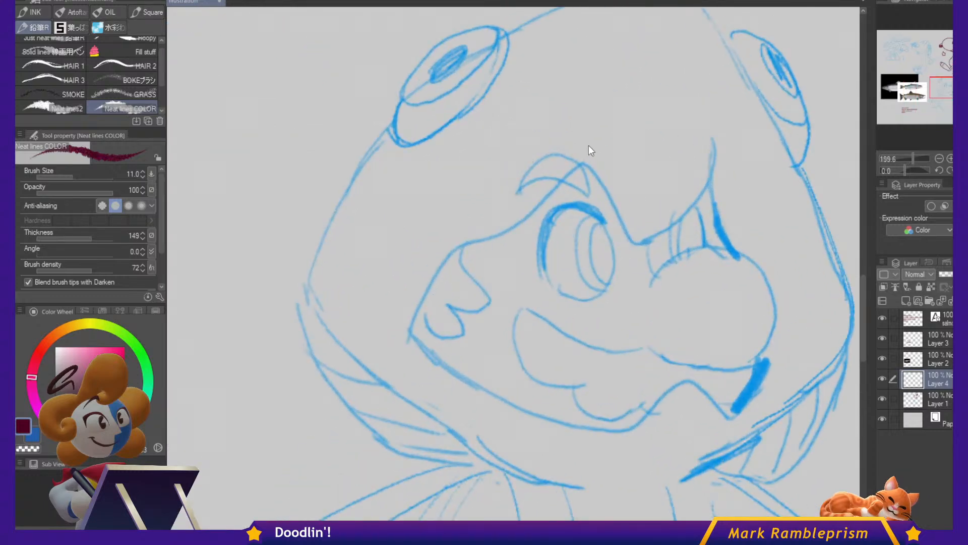
{"action": "mouse_move", "coordinate": [520, 189]}
{"action": "left_mouse_down"}
{"action": "mouse_move", "coordinate": [544, 157]}
{"action": "mouse_move", "coordinate": [578, 157]}
{"action": "mouse_move", "coordinate": [588, 196]}
{"action": "mouse_move", "coordinate": [523, 185]}
{"action": "left_mouse_up"}
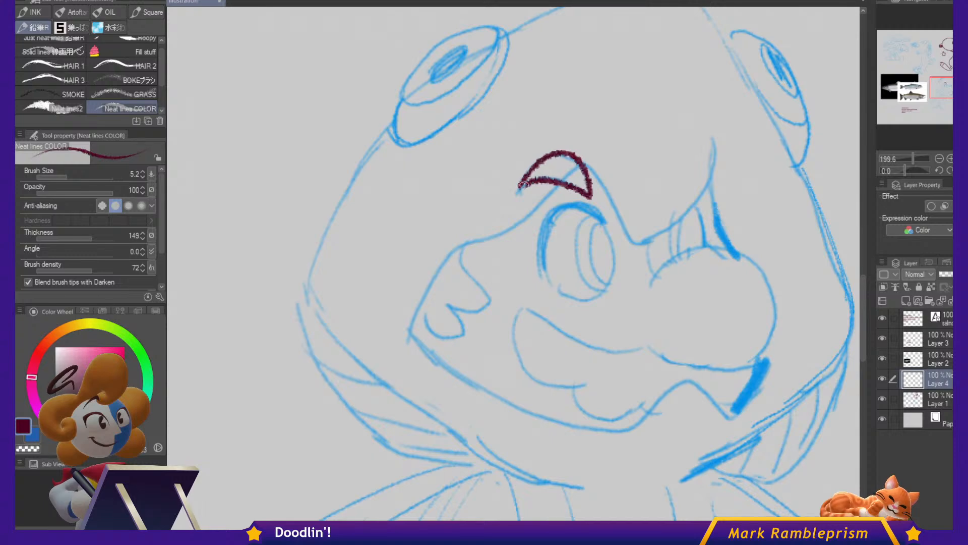
Fill the eyebrow solid and ink the hood opening's upper edge down to the cheek at brush size 5.4.
{"action": "mouse_move", "coordinate": [553, 156]}
{"action": "left_mouse_down"}
{"action": "mouse_move", "coordinate": [560, 164]}
{"action": "mouse_move", "coordinate": [537, 177]}
{"action": "mouse_move", "coordinate": [565, 166]}
{"action": "mouse_move", "coordinate": [585, 190]}
{"action": "mouse_move", "coordinate": [613, 186]}
{"action": "mouse_move", "coordinate": [634, 237]}
{"action": "mouse_move", "coordinate": [696, 210]}
{"action": "left_mouse_up"}
{"action": "key", "text": "["}
{"action": "key", "text": "["}
{"action": "key", "text": "["}
{"action": "mouse_move", "coordinate": [713, 125]}
{"action": "left_mouse_down"}
{"action": "mouse_move", "coordinate": [720, 206]}
{"action": "mouse_move", "coordinate": [746, 248]}
{"action": "left_mouse_up"}
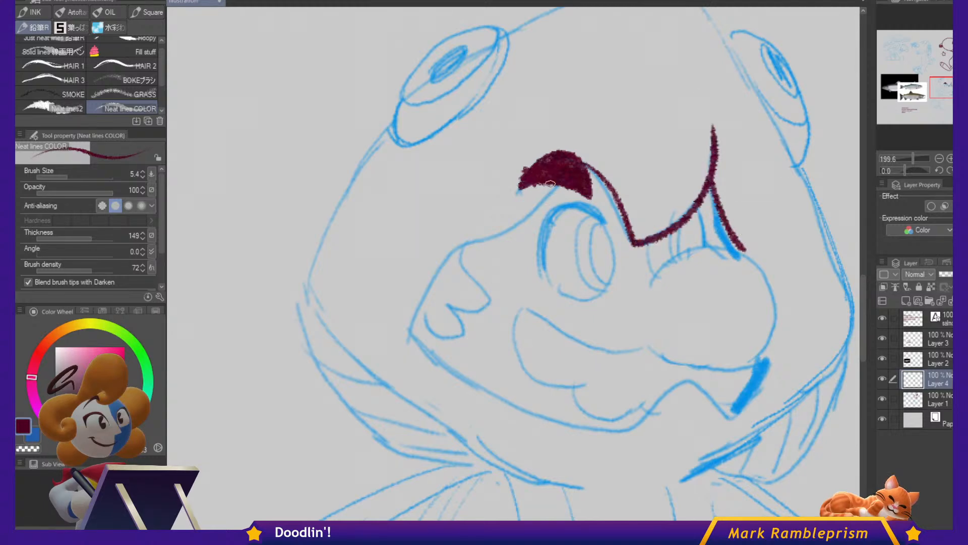
{"action": "left_click_drag", "start_coordinate": [551, 185], "coordinate": [528, 218]}
{"action": "left_click_drag", "start_coordinate": [474, 248], "coordinate": [411, 331]}
Ink the lower edge of the face from the cheek past the chin and up the moustache's right end, redoing unsatisfactory strokes.
{"action": "left_click_drag", "start_coordinate": [677, 305], "coordinate": [669, 251]}
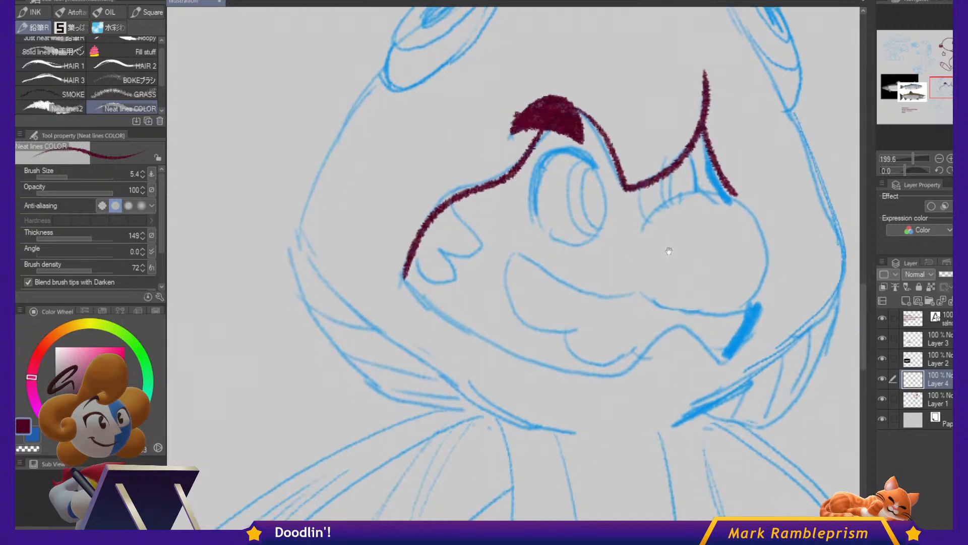
{"action": "mouse_move", "coordinate": [401, 278]}
{"action": "left_mouse_down"}
{"action": "mouse_move", "coordinate": [481, 341]}
{"action": "mouse_move", "coordinate": [596, 358]}
{"action": "mouse_move", "coordinate": [426, 305]}
{"action": "mouse_move", "coordinate": [507, 353]}
{"action": "mouse_move", "coordinate": [430, 305]}
{"action": "mouse_move", "coordinate": [513, 349]}
{"action": "mouse_move", "coordinate": [595, 367]}
{"action": "mouse_move", "coordinate": [614, 368]}
{"action": "mouse_move", "coordinate": [680, 331]}
{"action": "left_mouse_up"}
{"action": "key", "text": "ctrl+z"}
{"action": "key", "text": "ctrl+z"}
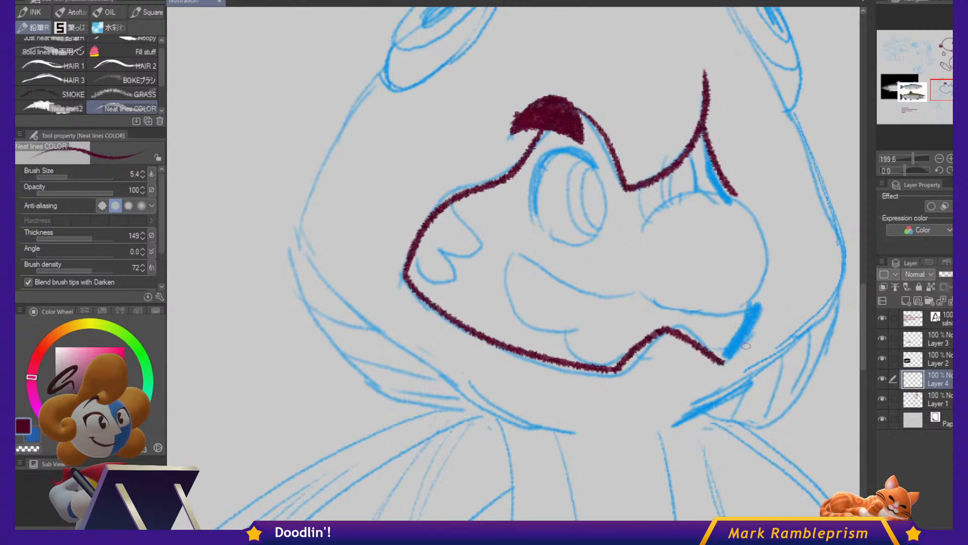
{"action": "left_click_drag", "start_coordinate": [723, 362], "coordinate": [734, 358]}
Ink the large round nose and continue the line along the moustache's upper edge.
{"action": "left_click_drag", "start_coordinate": [647, 227], "coordinate": [676, 201]}
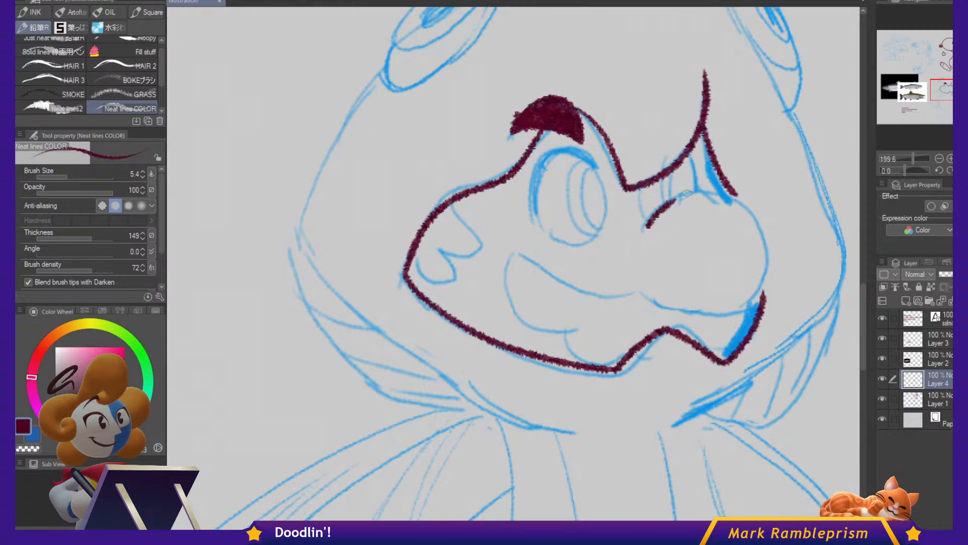
{"action": "mouse_move", "coordinate": [746, 204]}
{"action": "left_mouse_down"}
{"action": "mouse_move", "coordinate": [764, 279]}
{"action": "mouse_move", "coordinate": [739, 300]}
{"action": "mouse_move", "coordinate": [713, 304]}
{"action": "left_mouse_up"}
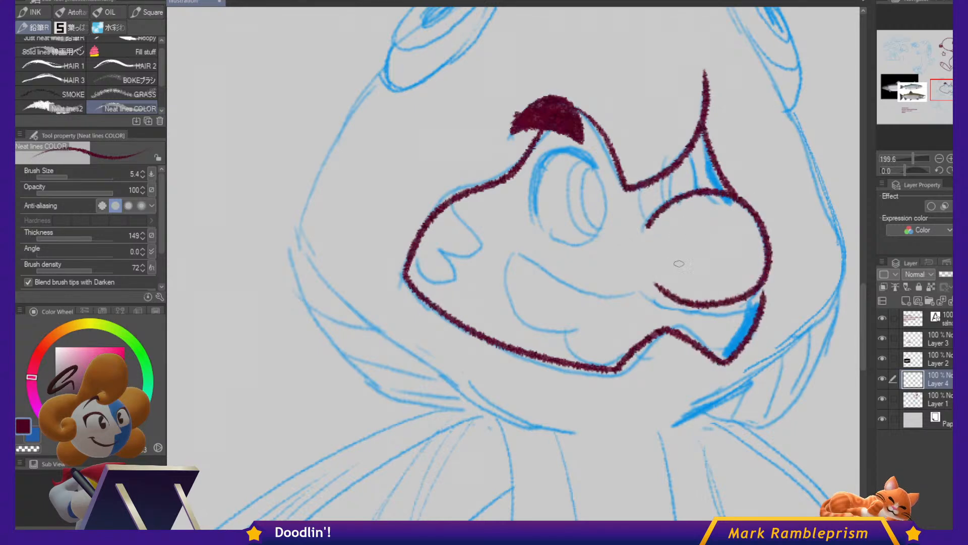
{"action": "mouse_move", "coordinate": [636, 279]}
{"action": "left_mouse_down"}
{"action": "mouse_move", "coordinate": [597, 293]}
{"action": "mouse_move", "coordinate": [519, 256]}
{"action": "left_mouse_up"}
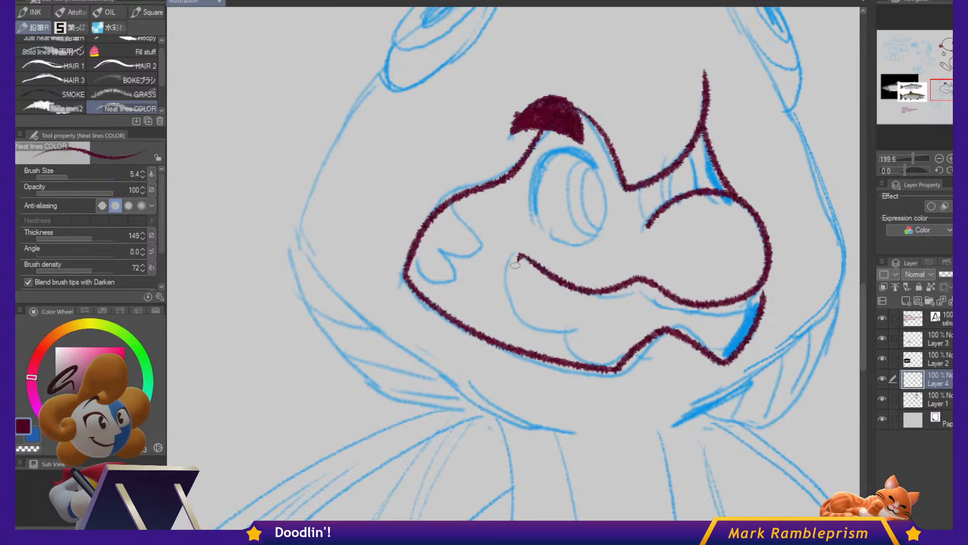
Ink the moustache's rounded left end and scalloped lower edge, redoing failed strokes, and thicken the line at its right end.
{"action": "left_click_drag", "start_coordinate": [577, 321], "coordinate": [581, 322]}
{"action": "mouse_move", "coordinate": [572, 326]}
{"action": "left_mouse_down"}
{"action": "mouse_move", "coordinate": [612, 352]}
{"action": "mouse_move", "coordinate": [638, 333]}
{"action": "left_mouse_up"}
{"action": "key", "text": "ctrl+z"}
{"action": "key", "text": "ctrl+z"}
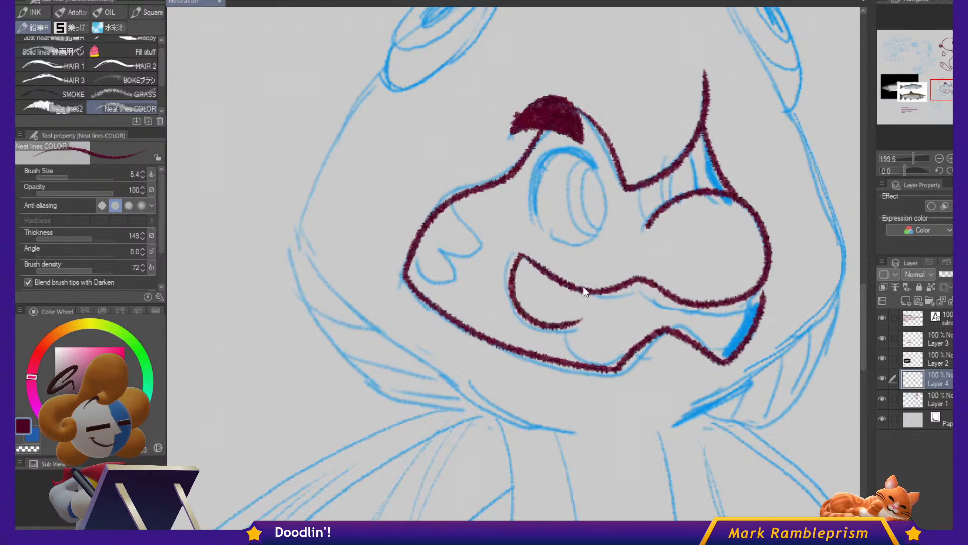
{"action": "mouse_move", "coordinate": [505, 310]}
{"action": "left_mouse_down"}
{"action": "mouse_move", "coordinate": [559, 320]}
{"action": "mouse_move", "coordinate": [556, 339]}
{"action": "mouse_move", "coordinate": [598, 347]}
{"action": "mouse_move", "coordinate": [611, 340]}
{"action": "mouse_move", "coordinate": [620, 359]}
{"action": "left_mouse_up"}
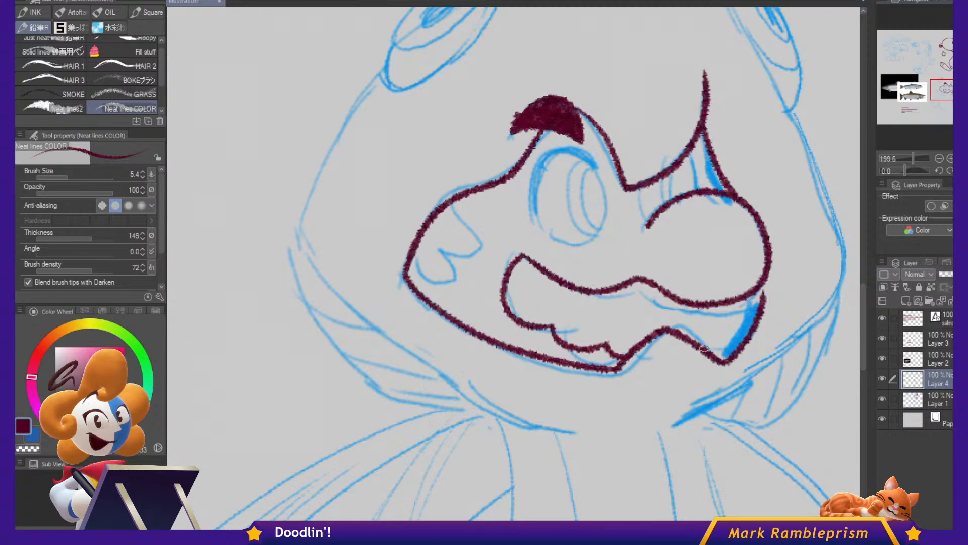
{"action": "left_click_drag", "start_coordinate": [735, 334], "coordinate": [749, 337]}
{"action": "left_click_drag", "start_coordinate": [762, 286], "coordinate": [764, 297]}
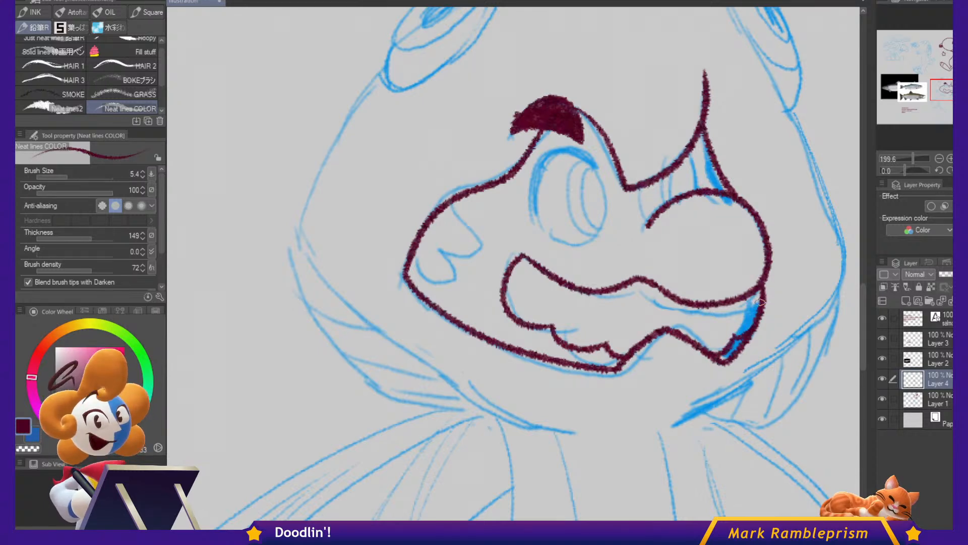
Ink the scalloped sideburn on the cheek and the oval outline of the left-hand eye.
{"action": "mouse_move", "coordinate": [450, 200]}
{"action": "left_mouse_down"}
{"action": "mouse_move", "coordinate": [485, 233]}
{"action": "mouse_move", "coordinate": [453, 248]}
{"action": "left_mouse_up"}
{"action": "left_click_drag", "start_coordinate": [435, 281], "coordinate": [413, 251]}
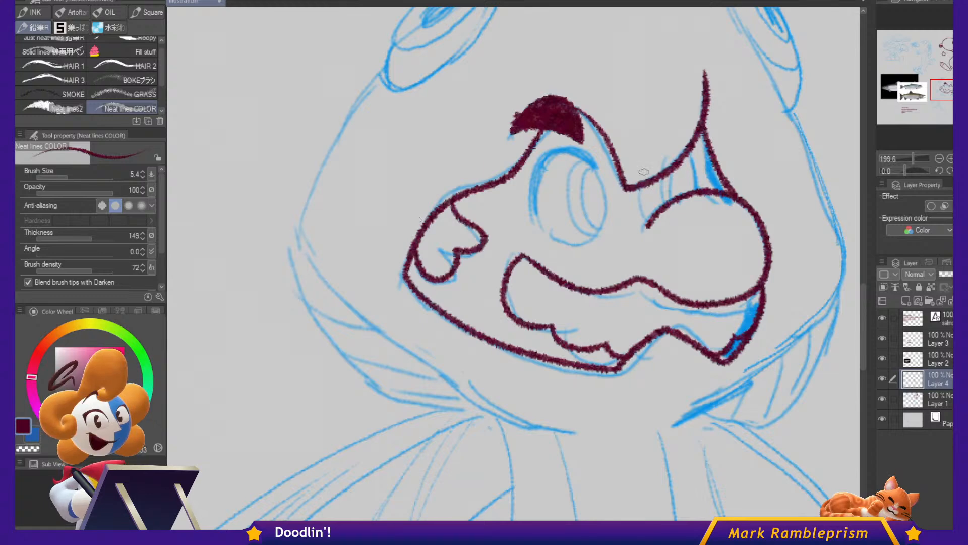
{"action": "mouse_move", "coordinate": [535, 222]}
{"action": "left_mouse_down"}
{"action": "mouse_move", "coordinate": [537, 174]}
{"action": "mouse_move", "coordinate": [595, 171]}
{"action": "mouse_move", "coordinate": [601, 227]}
{"action": "mouse_move", "coordinate": [566, 246]}
{"action": "mouse_move", "coordinate": [532, 218]}
{"action": "mouse_move", "coordinate": [528, 177]}
{"action": "mouse_move", "coordinate": [594, 161]}
{"action": "left_mouse_up"}
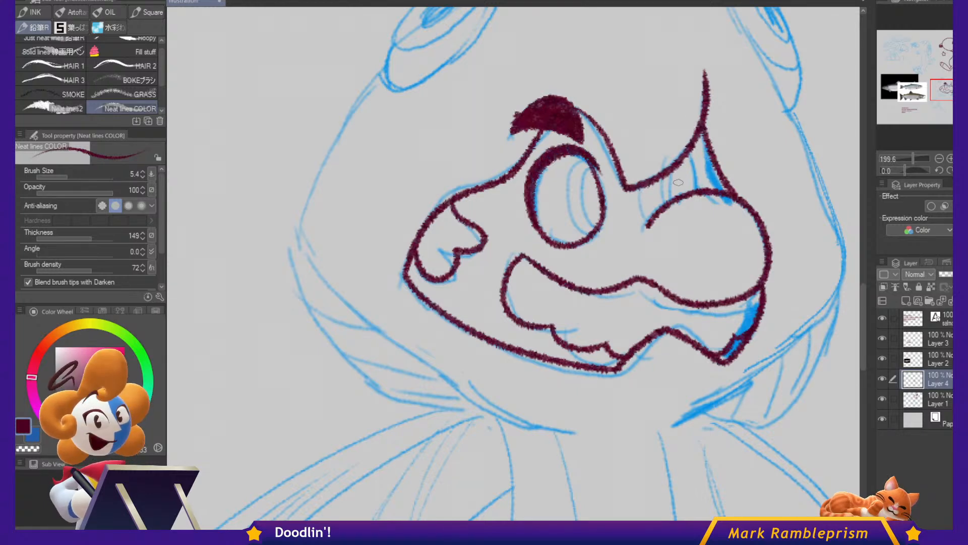
Ink the partly hidden right-hand eye above the nose with its iris lines and a filled pupil around a small highlight.
{"action": "left_click_drag", "start_coordinate": [649, 186], "coordinate": [652, 212]}
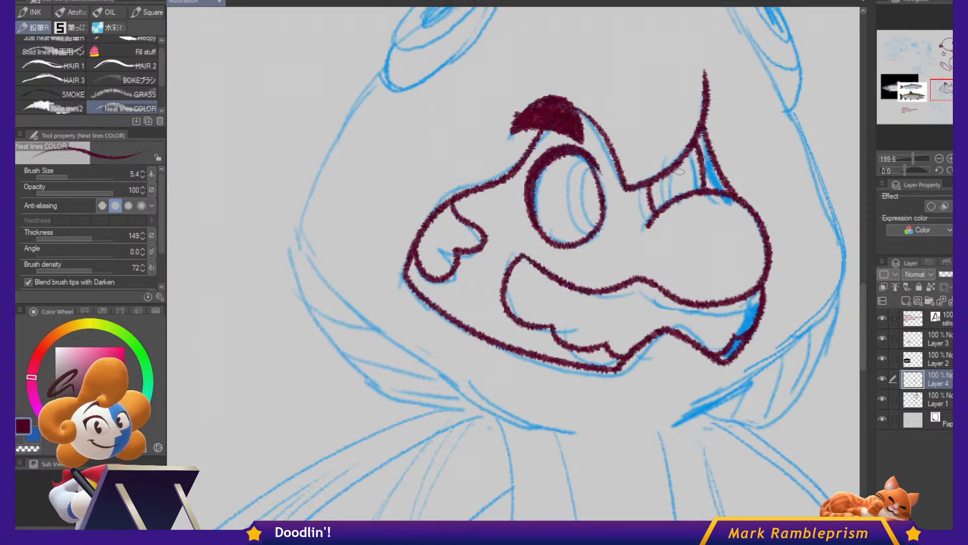
{"action": "key", "text": "ctrl+z"}
{"action": "mouse_move", "coordinate": [669, 174]}
{"action": "left_mouse_down"}
{"action": "mouse_move", "coordinate": [665, 199]}
{"action": "mouse_move", "coordinate": [676, 194]}
{"action": "left_mouse_up"}
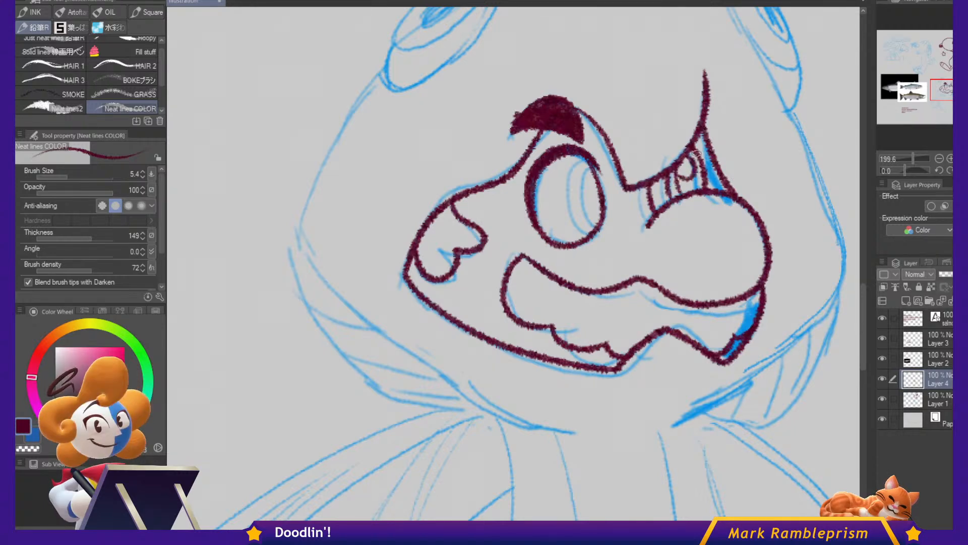
{"action": "mouse_move", "coordinate": [697, 153]}
{"action": "left_mouse_down"}
{"action": "mouse_move", "coordinate": [702, 184]}
{"action": "mouse_move", "coordinate": [680, 188]}
{"action": "mouse_move", "coordinate": [696, 188]}
{"action": "left_mouse_up"}
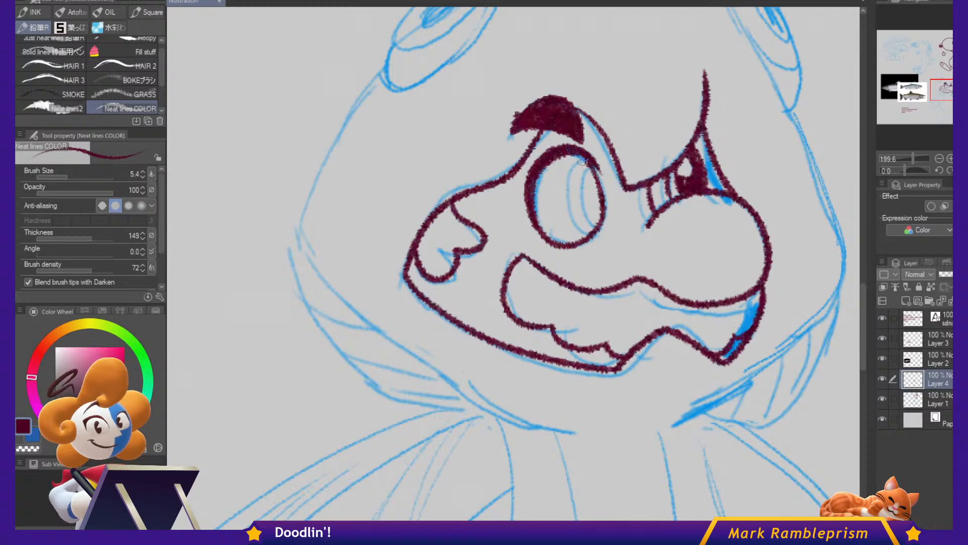
Ink the iris and filled pupil of the left-hand eye and clean up its highlight with the transparent colour.
{"action": "mouse_move", "coordinate": [572, 160]}
{"action": "left_mouse_down"}
{"action": "mouse_move", "coordinate": [555, 190]}
{"action": "mouse_move", "coordinate": [579, 229]}
{"action": "mouse_move", "coordinate": [592, 226]}
{"action": "mouse_move", "coordinate": [571, 203]}
{"action": "mouse_move", "coordinate": [571, 180]}
{"action": "mouse_move", "coordinate": [583, 172]}
{"action": "mouse_move", "coordinate": [597, 184]}
{"action": "mouse_move", "coordinate": [583, 218]}
{"action": "mouse_move", "coordinate": [572, 184]}
{"action": "mouse_move", "coordinate": [579, 179]}
{"action": "mouse_move", "coordinate": [572, 217]}
{"action": "left_mouse_up"}
{"action": "mouse_move", "coordinate": [585, 183]}
{"action": "left_mouse_down"}
{"action": "mouse_move", "coordinate": [589, 209]}
{"action": "mouse_move", "coordinate": [572, 189]}
{"action": "mouse_move", "coordinate": [597, 203]}
{"action": "mouse_move", "coordinate": [575, 189]}
{"action": "left_mouse_up"}
{"action": "key", "text": "c"}
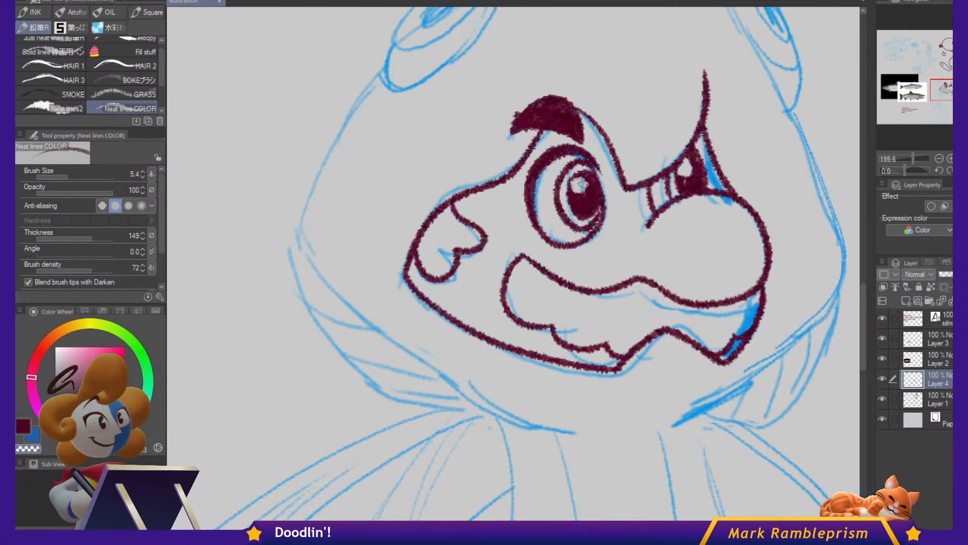
{"action": "key", "text": "c"}
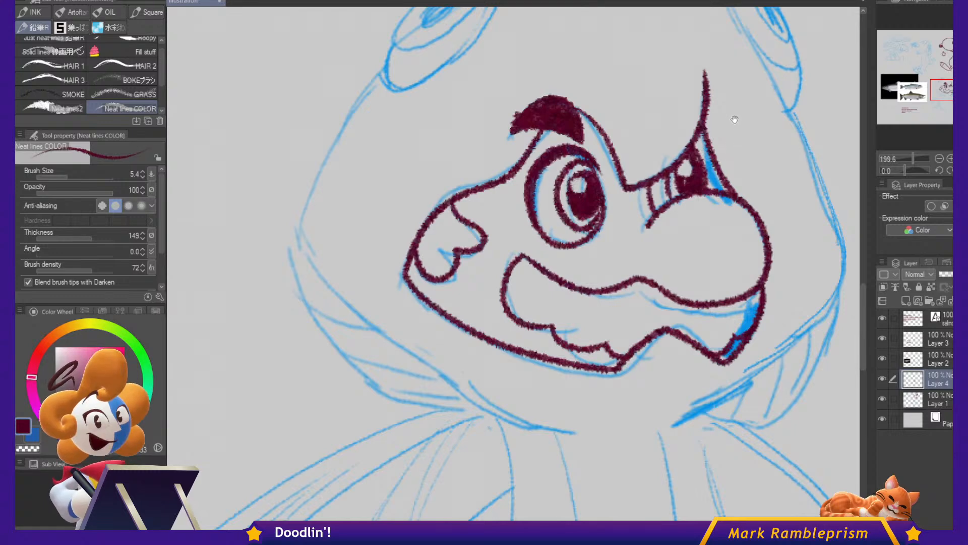
{"action": "mouse_move", "coordinate": [733, 116]}
{"action": "left_mouse_down"}
{"action": "mouse_move", "coordinate": [736, 165]}
{"action": "mouse_move", "coordinate": [710, 149]}
{"action": "mouse_move", "coordinate": [699, 184]}
{"action": "mouse_move", "coordinate": [666, 210]}
{"action": "left_mouse_up"}
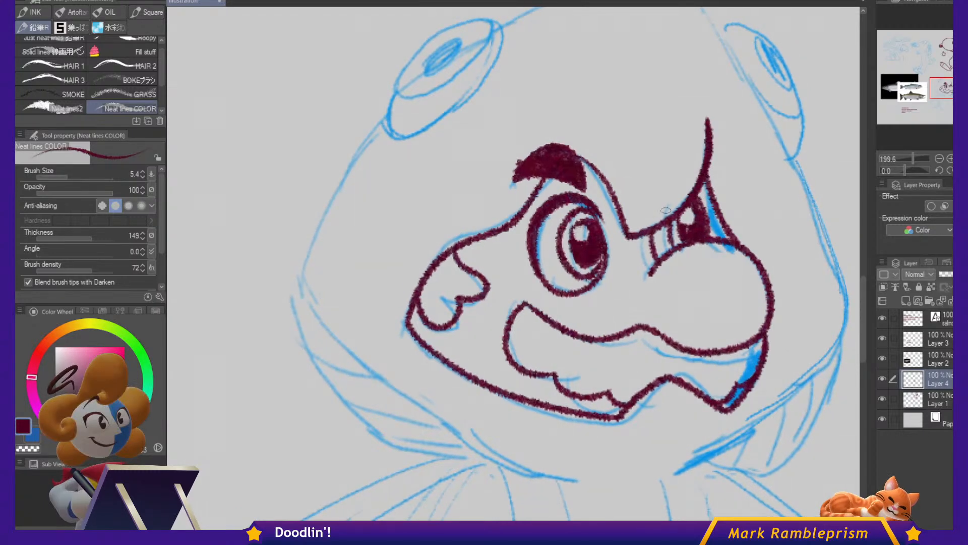
{"action": "left_click_drag", "start_coordinate": [800, 234], "coordinate": [787, 223]}
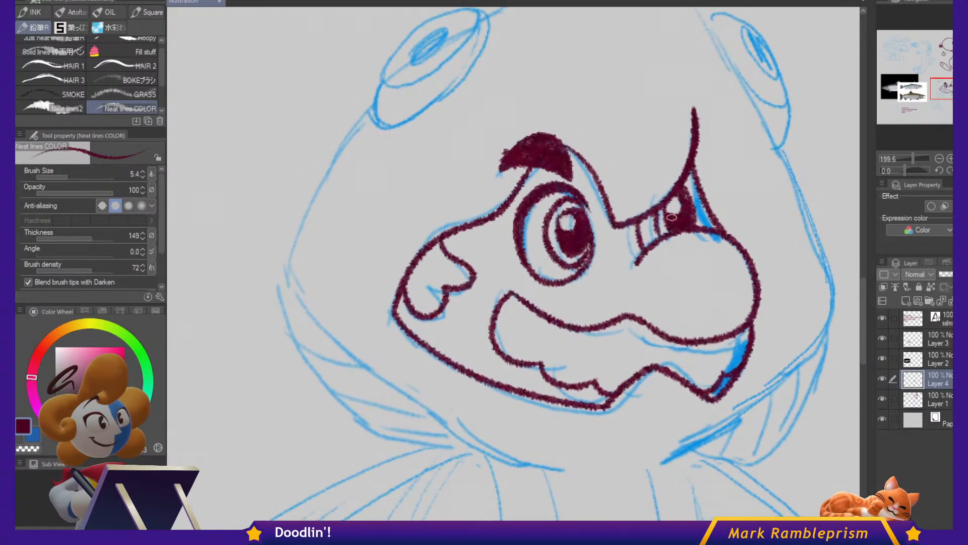
Fill the outlined moustache with solid dark red.
{"action": "key", "text": "g"}
{"action": "left_click", "coordinate": [651, 346]}
{"action": "key", "text": "p"}
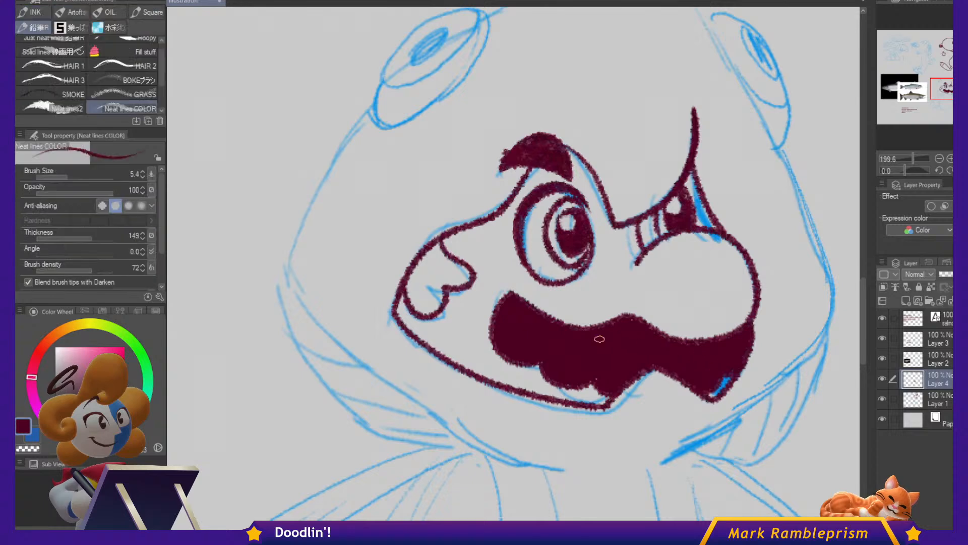
Select Layer 4's painted areas, brush rough dark red texture over the moustache with an enlarged Neat lines COLOR brush, and deselect.
{"action": "left_click", "coordinate": [913, 379], "text": "ctrl"}
{"action": "key", "text": "]"}
{"action": "key", "text": "]"}
{"action": "key", "text": "]"}
{"action": "key", "text": "]"}
{"action": "key", "text": "]"}
{"action": "key", "text": "]"}
{"action": "key", "text": "]"}
{"action": "key", "text": "]"}
{"action": "key", "text": "]"}
{"action": "key", "text": "]"}
{"action": "key", "text": "]"}
{"action": "key", "text": "]"}
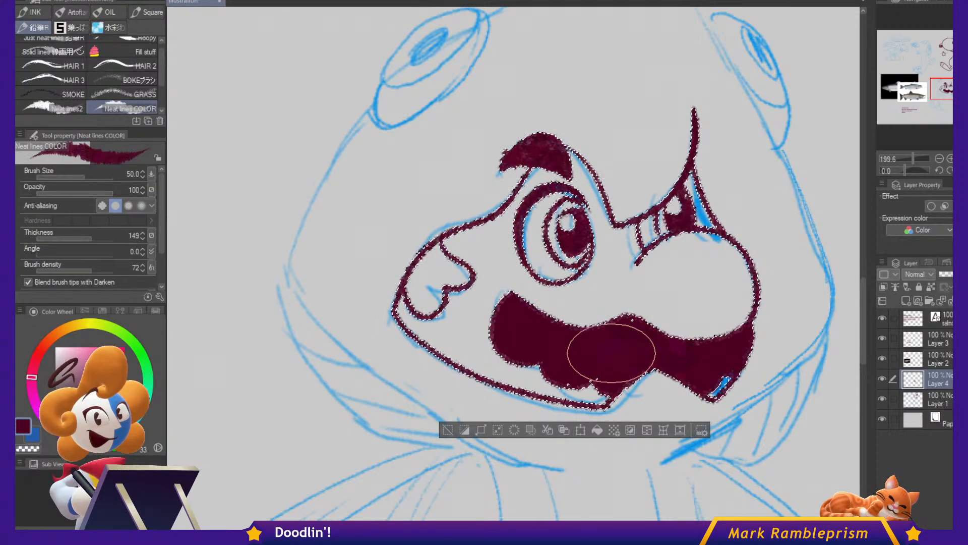
{"action": "key", "text": "["}
{"action": "key", "text": "["}
{"action": "key", "text": "["}
{"action": "key", "text": "["}
{"action": "key", "text": "["}
{"action": "key", "text": "["}
{"action": "key", "text": "["}
{"action": "key", "text": "["}
{"action": "key", "text": "["}
{"action": "key", "text": "["}
{"action": "key", "text": "["}
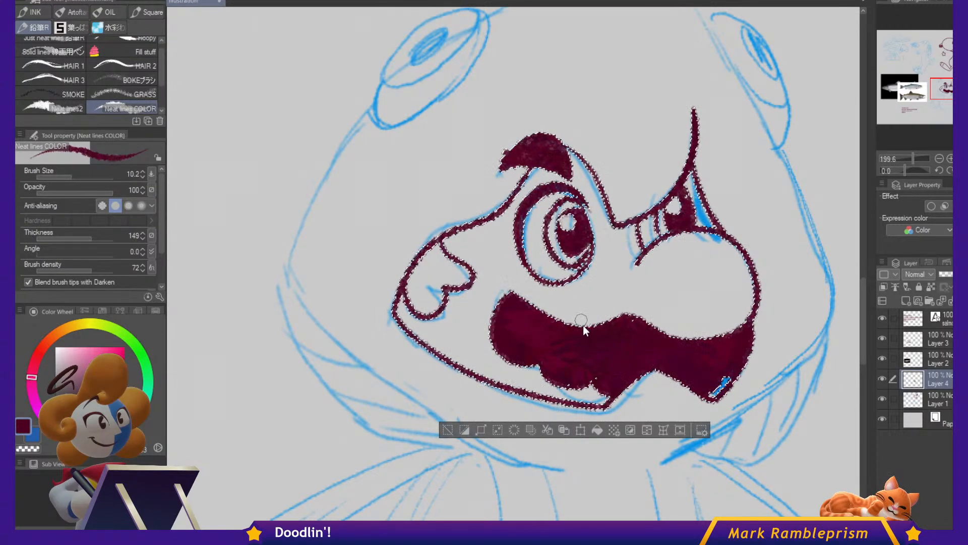
{"action": "key", "text": "bracketleft"}
{"action": "key", "text": "bracketleft"}
{"action": "key", "text": "ctrl+d"}
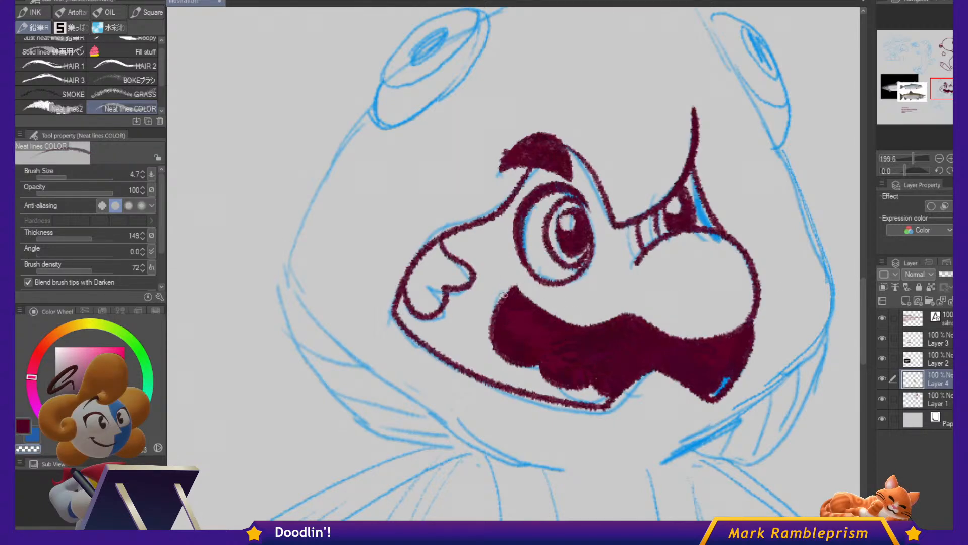
Trim the moustache's rounded left end inward with the transparent colour and touch up the scallop beneath it in dark red.
{"action": "mouse_move", "coordinate": [504, 295]}
{"action": "left_mouse_down"}
{"action": "mouse_move", "coordinate": [497, 359]}
{"action": "mouse_move", "coordinate": [494, 303]}
{"action": "mouse_move", "coordinate": [502, 360]}
{"action": "mouse_move", "coordinate": [492, 335]}
{"action": "mouse_move", "coordinate": [500, 299]}
{"action": "mouse_move", "coordinate": [510, 362]}
{"action": "left_mouse_up"}
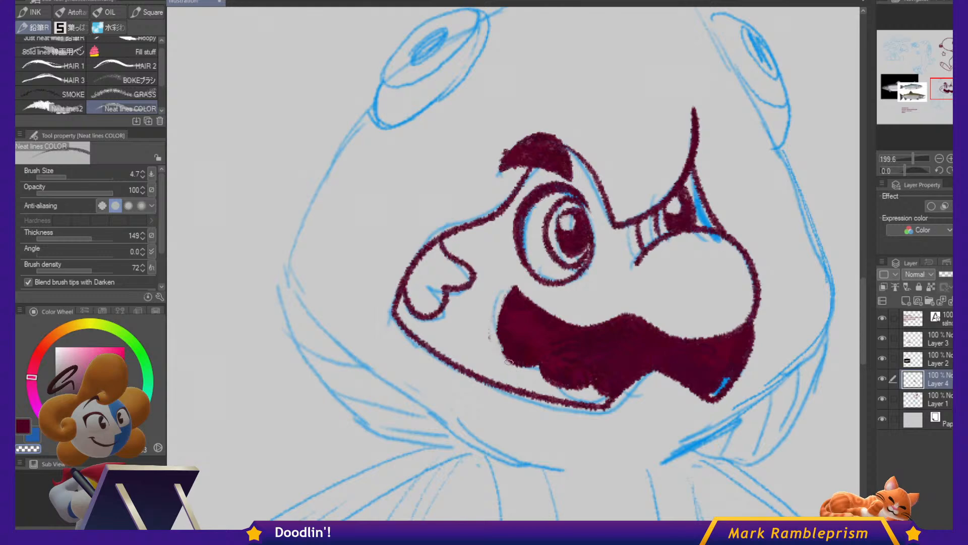
{"action": "left_click_drag", "start_coordinate": [498, 313], "coordinate": [489, 346]}
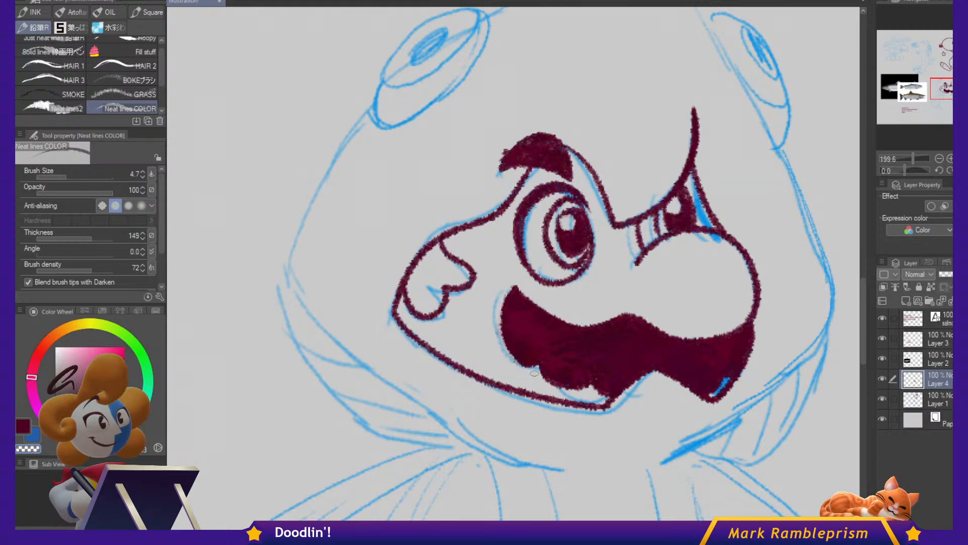
{"action": "key", "text": "c"}
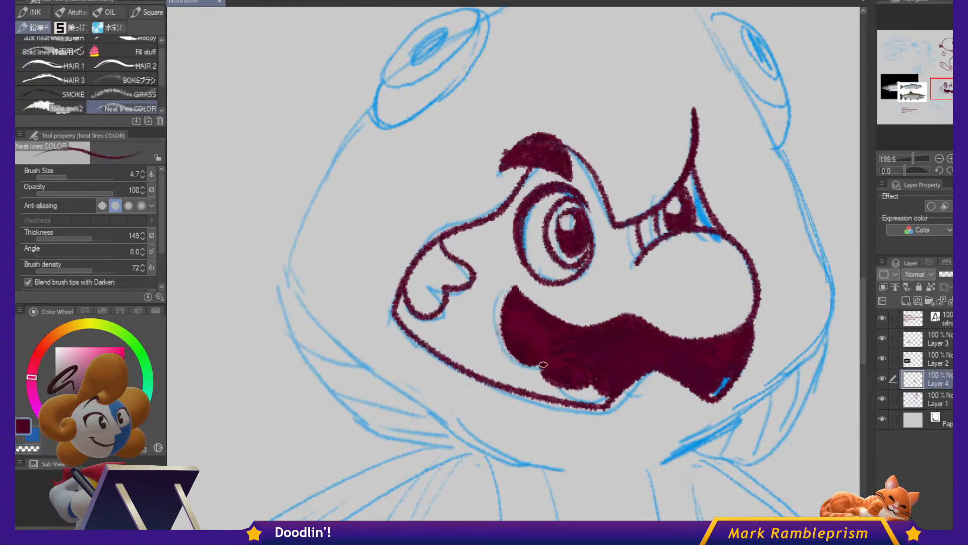
{"action": "left_click_drag", "start_coordinate": [543, 368], "coordinate": [563, 389]}
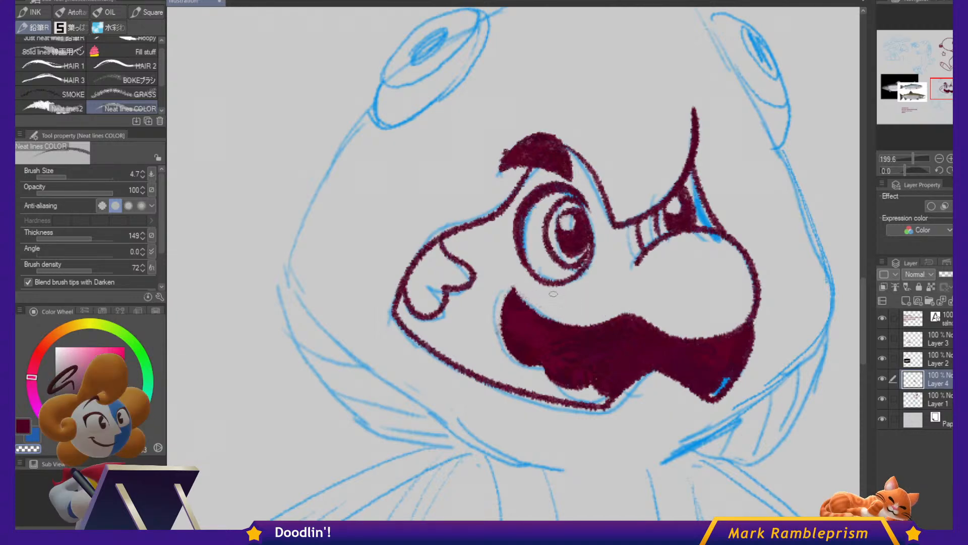
Refine the moustache's upper edge beside its pointed left tip, undoing an unwanted stroke.
{"action": "key", "text": "c"}
{"action": "mouse_move", "coordinate": [514, 288]}
{"action": "left_mouse_down"}
{"action": "mouse_move", "coordinate": [539, 314]}
{"action": "mouse_move", "coordinate": [573, 320]}
{"action": "left_mouse_up"}
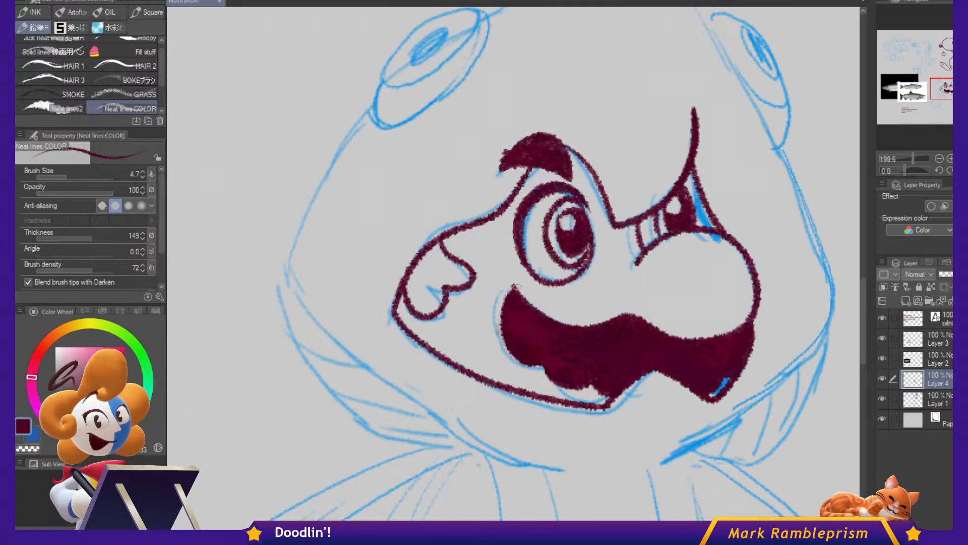
{"action": "mouse_move", "coordinate": [517, 287]}
{"action": "left_mouse_down"}
{"action": "mouse_move", "coordinate": [587, 321]}
{"action": "mouse_move", "coordinate": [623, 312]}
{"action": "mouse_move", "coordinate": [590, 330]}
{"action": "mouse_move", "coordinate": [617, 315]}
{"action": "left_mouse_up"}
{"action": "key", "text": "ctrl+z"}
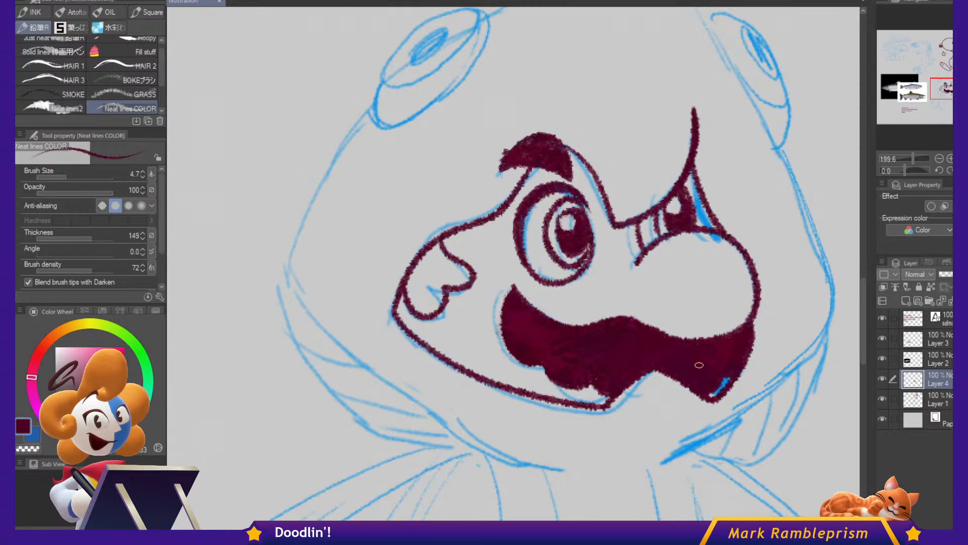
Ink the curved outer rim and the inner oval of the left-hand fish eye on the hood.
{"action": "left_click_drag", "start_coordinate": [706, 346], "coordinate": [722, 385]}
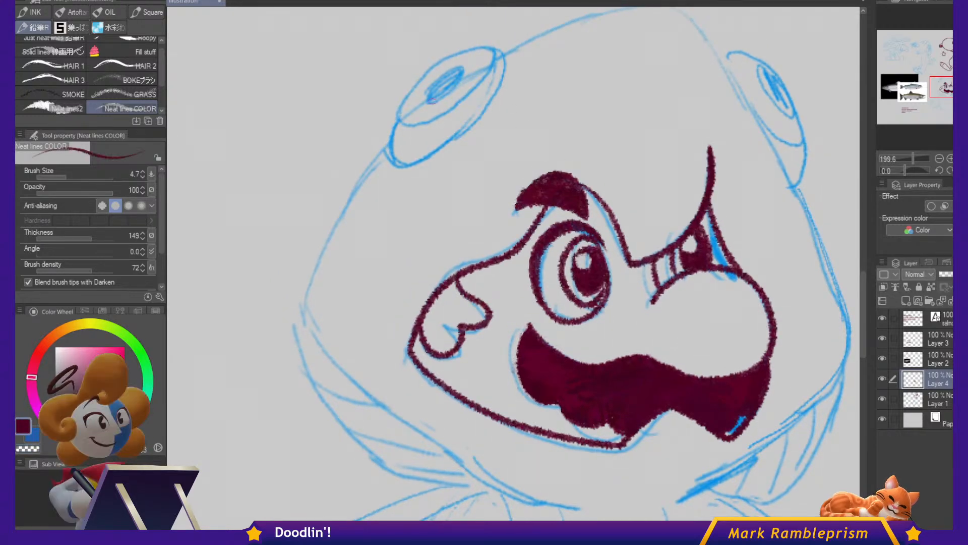
{"action": "mouse_move", "coordinate": [392, 122]}
{"action": "left_mouse_down"}
{"action": "mouse_move", "coordinate": [388, 151]}
{"action": "mouse_move", "coordinate": [416, 164]}
{"action": "left_mouse_up"}
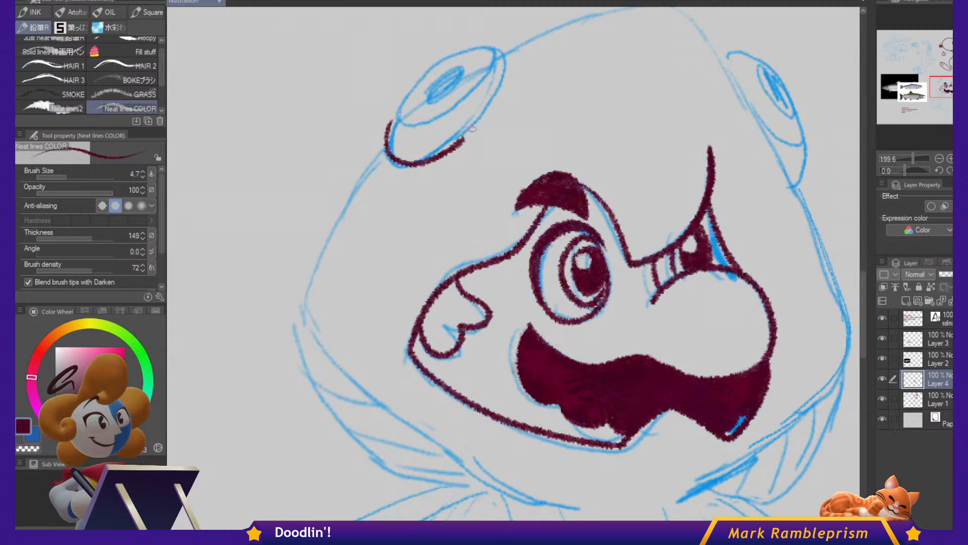
{"action": "left_click_drag", "start_coordinate": [472, 129], "coordinate": [500, 87]}
{"action": "left_click_drag", "start_coordinate": [398, 123], "coordinate": [409, 84]}
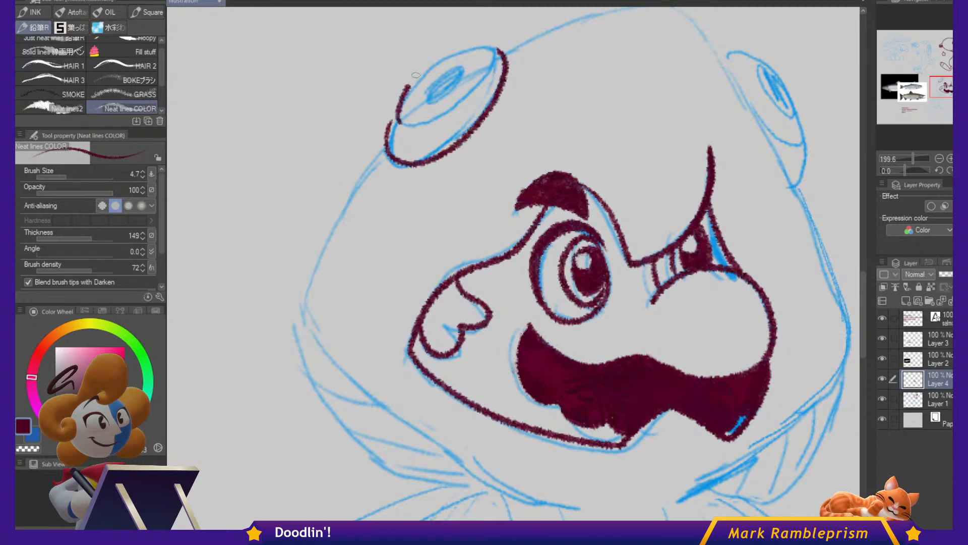
{"action": "mouse_move", "coordinate": [469, 42]}
{"action": "left_mouse_down"}
{"action": "mouse_move", "coordinate": [483, 79]}
{"action": "mouse_move", "coordinate": [447, 115]}
{"action": "left_mouse_up"}
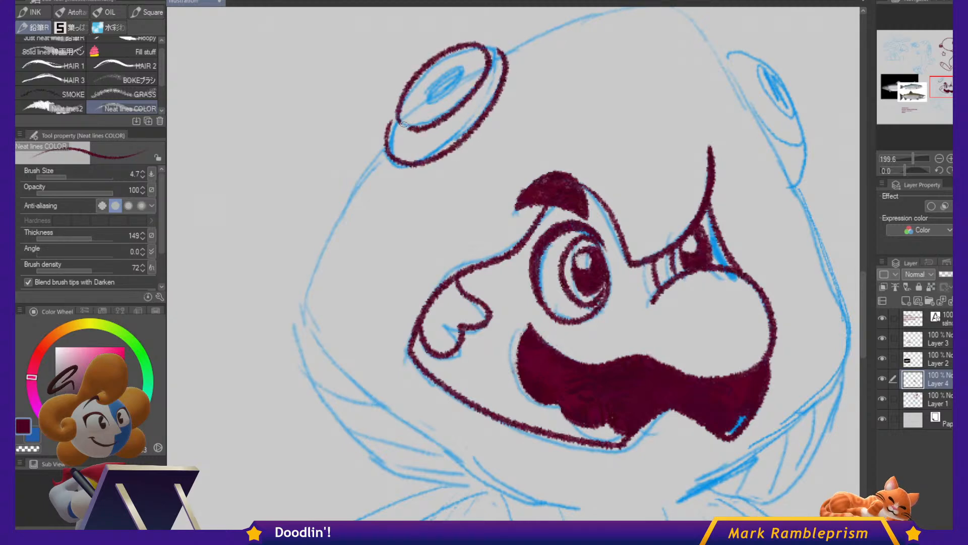
Ink the hatched pupil of the hood's left-hand fish eye and draw a thin ring around it.
{"action": "mouse_move", "coordinate": [459, 64]}
{"action": "left_mouse_down"}
{"action": "mouse_move", "coordinate": [438, 99]}
{"action": "mouse_move", "coordinate": [424, 97]}
{"action": "mouse_move", "coordinate": [436, 89]}
{"action": "left_mouse_up"}
{"action": "left_click_drag", "start_coordinate": [445, 66], "coordinate": [447, 78]}
{"action": "left_click_drag", "start_coordinate": [456, 66], "coordinate": [453, 75]}
{"action": "left_click_drag", "start_coordinate": [721, 256], "coordinate": [708, 330]}
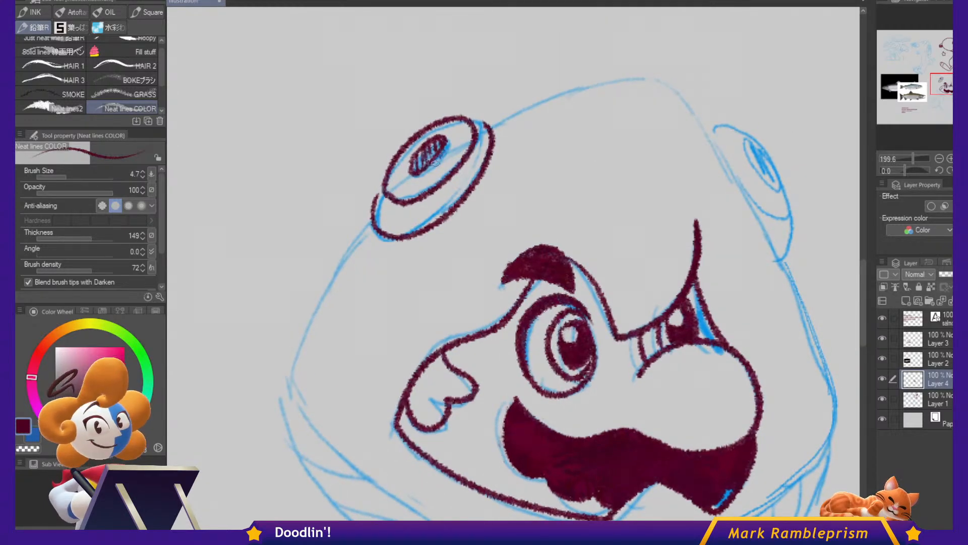
{"action": "left_click_drag", "start_coordinate": [406, 165], "coordinate": [424, 178]}
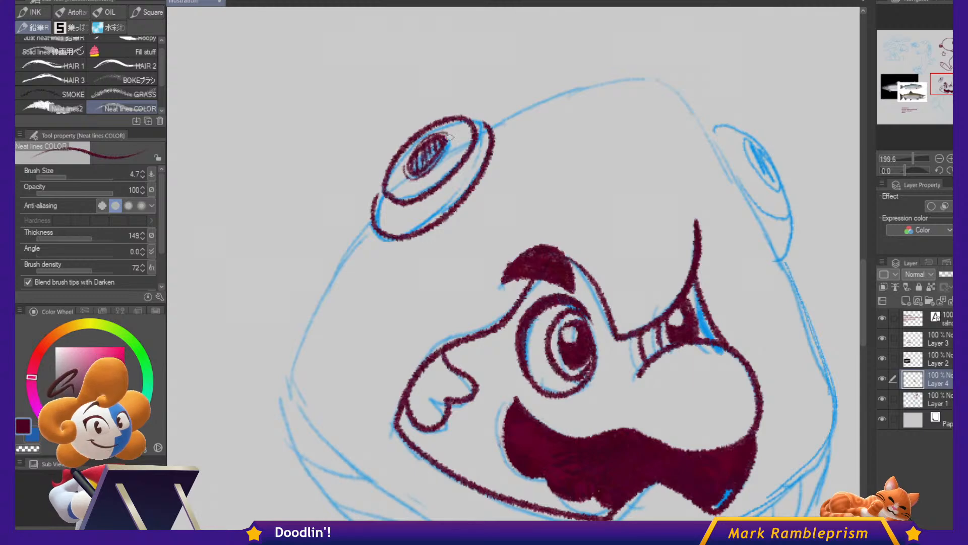
{"action": "left_click_drag", "start_coordinate": [452, 135], "coordinate": [444, 154]}
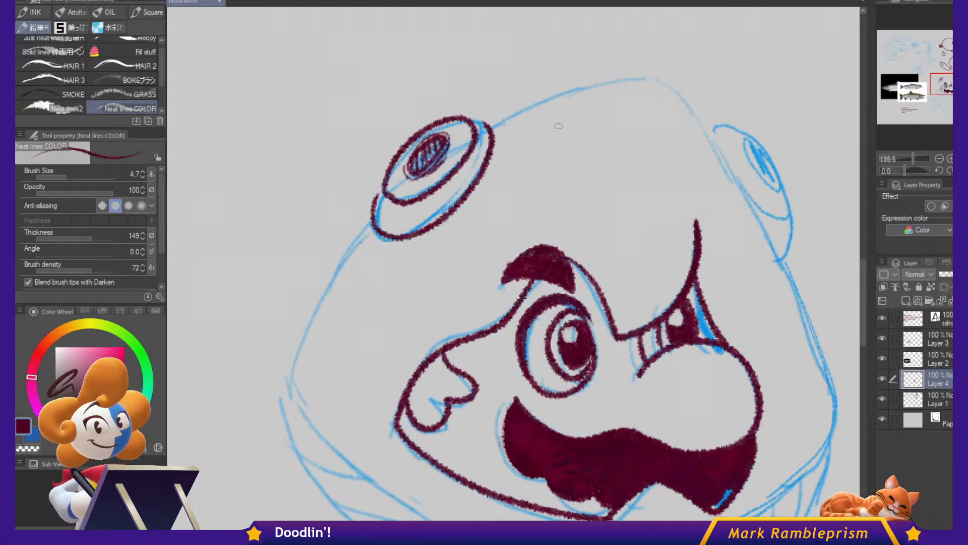
Ink the hood's outer contour over the crown and down both sides to the neck.
{"action": "mouse_move", "coordinate": [492, 126]}
{"action": "left_mouse_down"}
{"action": "mouse_move", "coordinate": [586, 85]}
{"action": "mouse_move", "coordinate": [655, 78]}
{"action": "mouse_move", "coordinate": [701, 113]}
{"action": "mouse_move", "coordinate": [802, 287]}
{"action": "mouse_move", "coordinate": [827, 388]}
{"action": "mouse_move", "coordinate": [769, 505]}
{"action": "mouse_move", "coordinate": [810, 367]}
{"action": "mouse_move", "coordinate": [737, 432]}
{"action": "left_mouse_up"}
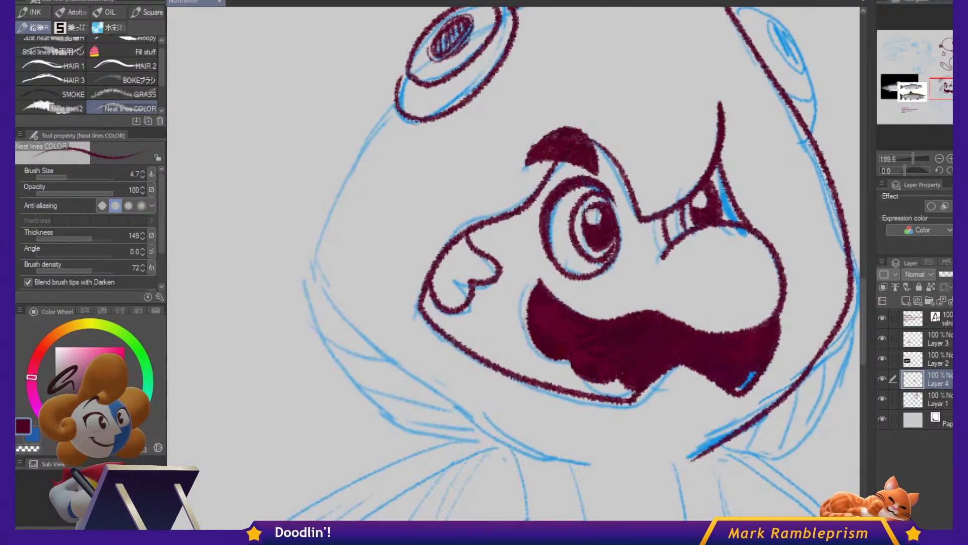
{"action": "mouse_move", "coordinate": [353, 170]}
{"action": "left_mouse_down"}
{"action": "mouse_move", "coordinate": [333, 302]}
{"action": "mouse_move", "coordinate": [439, 404]}
{"action": "mouse_move", "coordinate": [527, 448]}
{"action": "left_mouse_up"}
{"action": "mouse_move", "coordinate": [777, 324]}
{"action": "left_mouse_down"}
{"action": "mouse_move", "coordinate": [732, 284]}
{"action": "mouse_move", "coordinate": [721, 378]}
{"action": "left_mouse_up"}
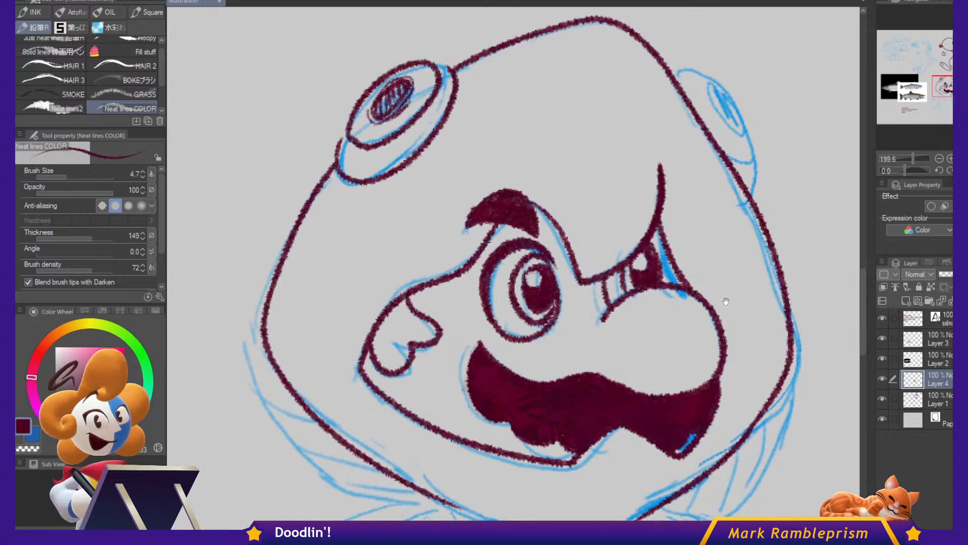
Lasso the left-hand eye with its eyebrow and shift them slightly right towards the nose.
{"action": "key", "text": "m"}
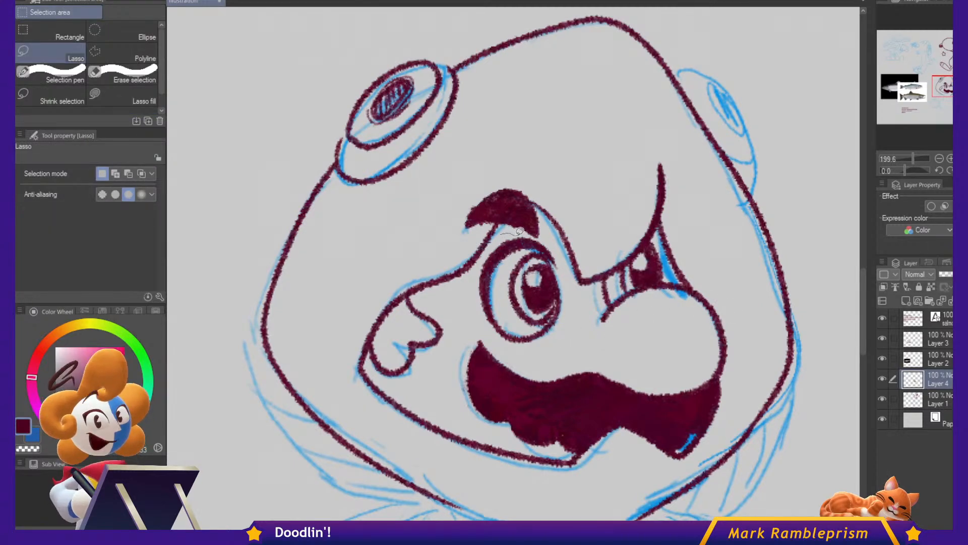
{"action": "mouse_move", "coordinate": [503, 232]}
{"action": "left_mouse_down"}
{"action": "mouse_move", "coordinate": [527, 233]}
{"action": "mouse_move", "coordinate": [537, 210]}
{"action": "left_mouse_up"}
{"action": "key", "text": "ctrl+d"}
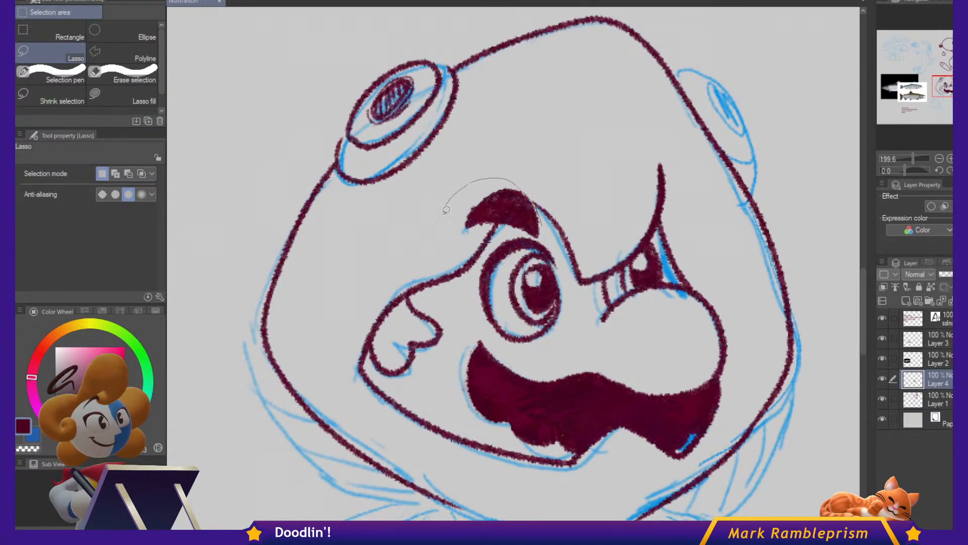
{"action": "mouse_move", "coordinate": [446, 210]}
{"action": "left_mouse_down"}
{"action": "mouse_move", "coordinate": [481, 227]}
{"action": "mouse_move", "coordinate": [478, 263]}
{"action": "mouse_move", "coordinate": [509, 348]}
{"action": "mouse_move", "coordinate": [570, 310]}
{"action": "mouse_move", "coordinate": [564, 247]}
{"action": "mouse_move", "coordinate": [541, 222]}
{"action": "left_mouse_up"}
{"action": "key", "text": "ctrl+t"}
{"action": "left_click_drag", "start_coordinate": [551, 335], "coordinate": [558, 335]}
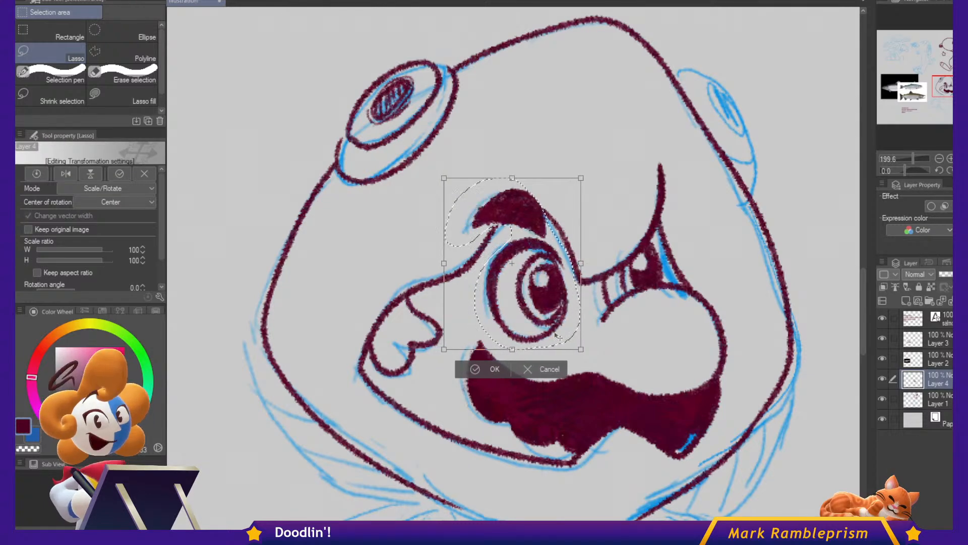
{"action": "key", "text": "Return"}
{"action": "key", "text": "ctrl+d"}
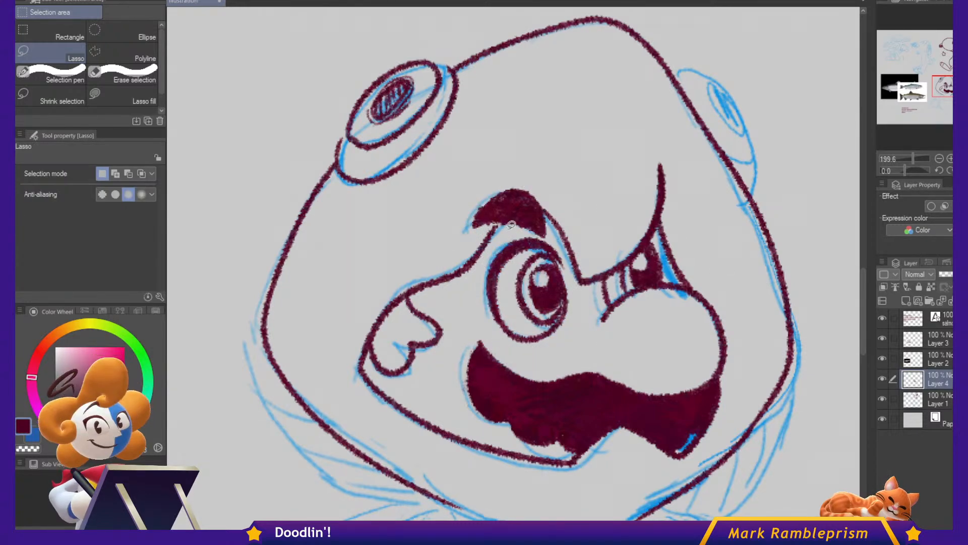
Move the scalloped sideburn up and inward on the cheek and ink the line closing its left side.
{"action": "key", "text": "p"}
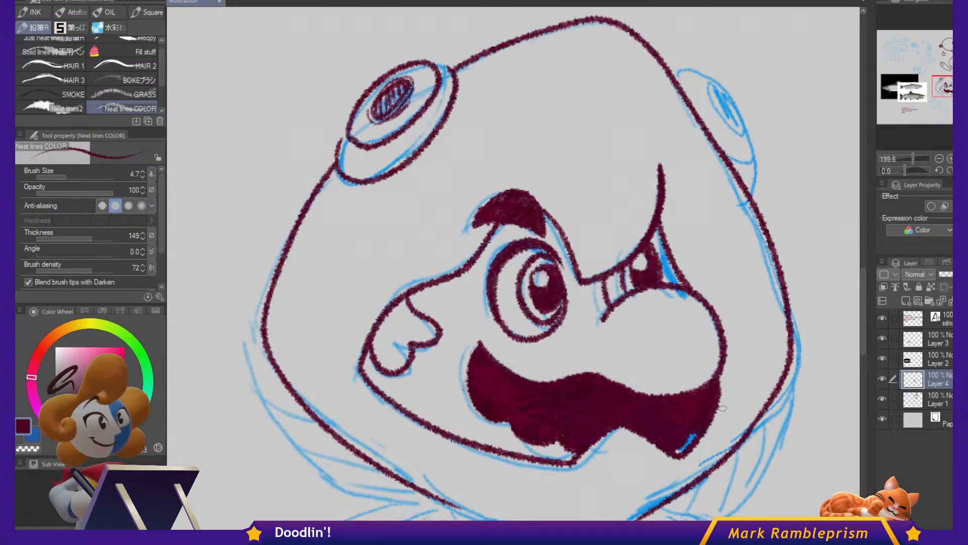
{"action": "key", "text": "m"}
{"action": "mouse_move", "coordinate": [373, 365]}
{"action": "left_mouse_down"}
{"action": "mouse_move", "coordinate": [370, 353]}
{"action": "mouse_move", "coordinate": [390, 323]}
{"action": "mouse_move", "coordinate": [463, 323]}
{"action": "mouse_move", "coordinate": [401, 388]}
{"action": "mouse_move", "coordinate": [376, 367]}
{"action": "left_mouse_up"}
{"action": "key", "text": "ctrl+t"}
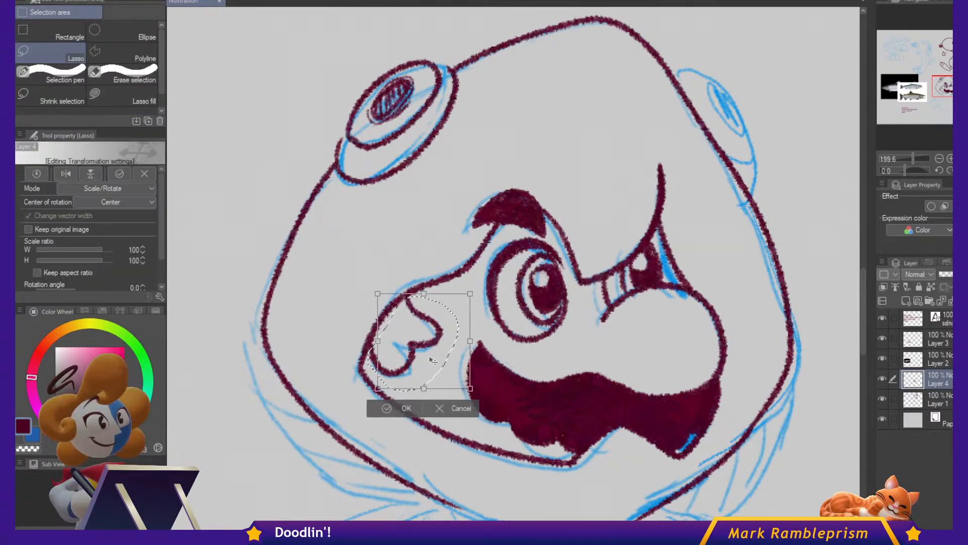
{"action": "left_click_drag", "start_coordinate": [436, 359], "coordinate": [440, 353]}
{"action": "key", "text": "Return"}
{"action": "key", "text": "ctrl+d"}
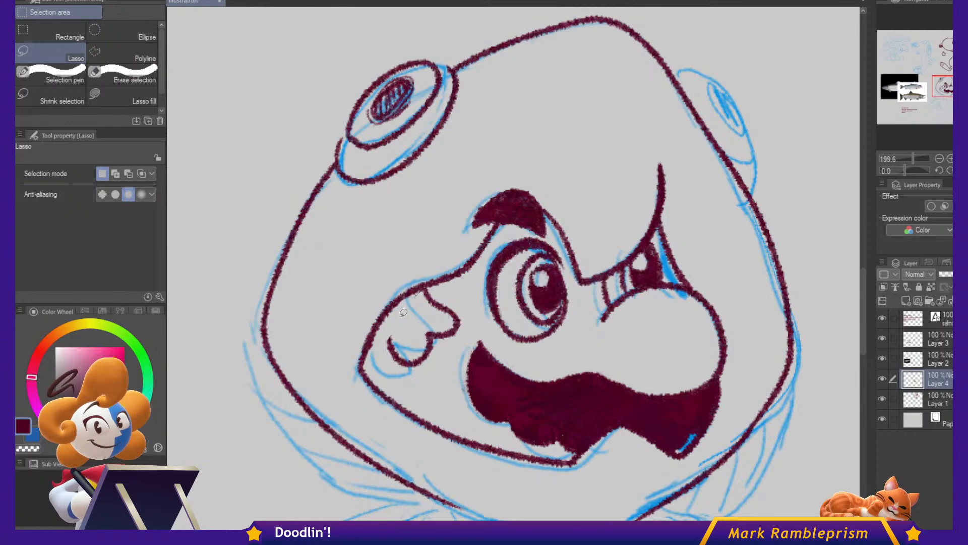
{"action": "key", "text": "b"}
{"action": "left_click_drag", "start_coordinate": [385, 318], "coordinate": [392, 350]}
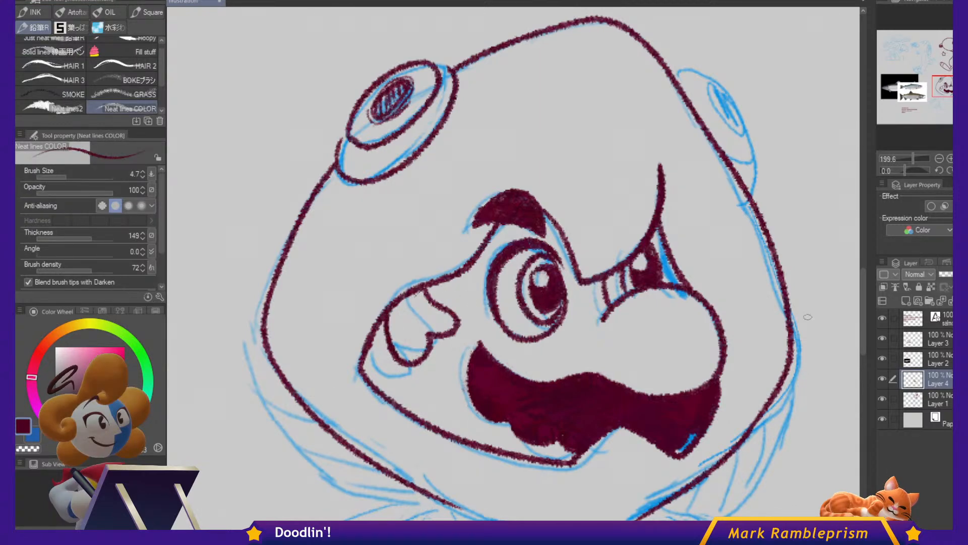
Ink the hood's right-hand fish eye with its oval, filled and ringed pupil, and visible rim pieces.
{"action": "mouse_move", "coordinate": [681, 74]}
{"action": "left_mouse_down"}
{"action": "mouse_move", "coordinate": [675, 78]}
{"action": "mouse_move", "coordinate": [718, 76]}
{"action": "left_mouse_up"}
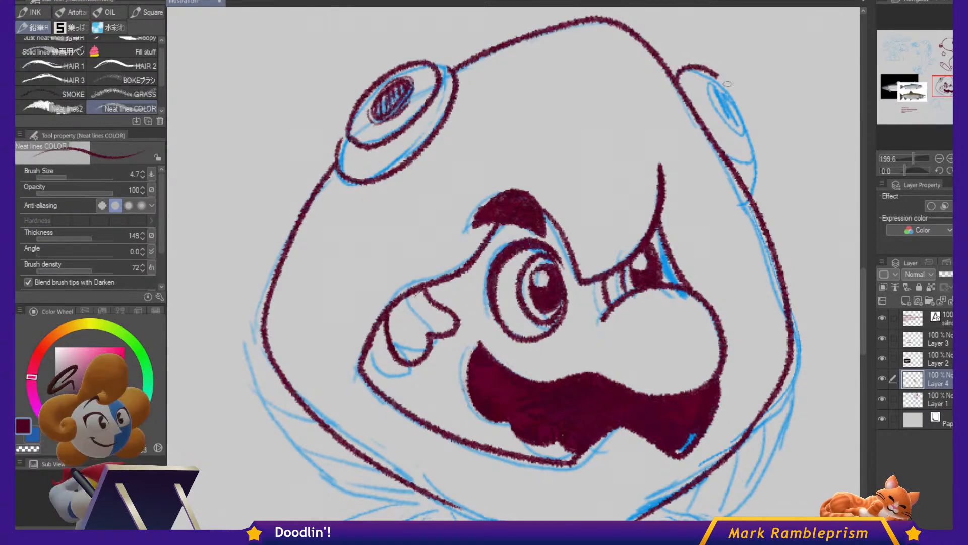
{"action": "mouse_move", "coordinate": [752, 128]}
{"action": "left_mouse_down"}
{"action": "mouse_move", "coordinate": [734, 162]}
{"action": "mouse_move", "coordinate": [717, 151]}
{"action": "left_mouse_up"}
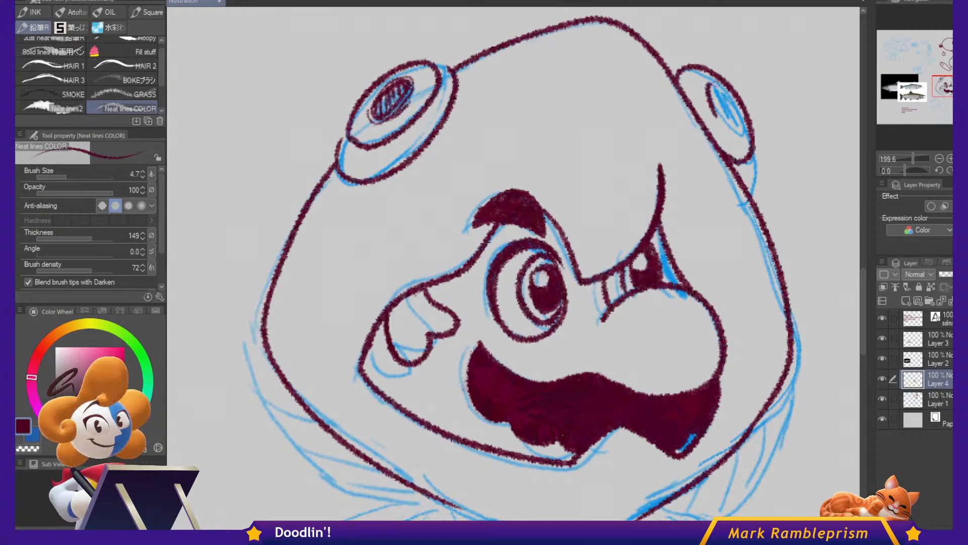
{"action": "mouse_move", "coordinate": [715, 83]}
{"action": "left_mouse_down"}
{"action": "mouse_move", "coordinate": [732, 130]}
{"action": "mouse_move", "coordinate": [733, 116]}
{"action": "left_mouse_up"}
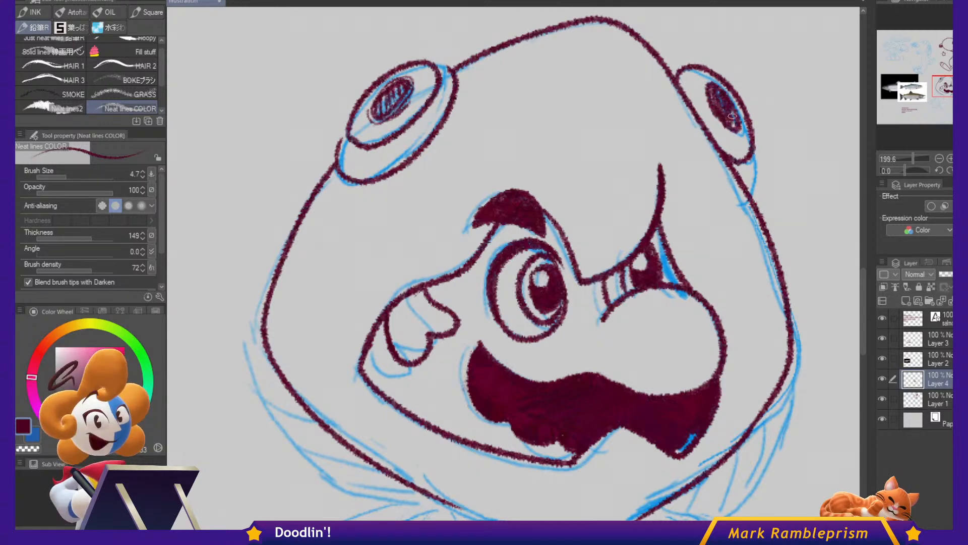
{"action": "mouse_move", "coordinate": [708, 83]}
{"action": "left_mouse_down"}
{"action": "mouse_move", "coordinate": [719, 121]}
{"action": "mouse_move", "coordinate": [734, 101]}
{"action": "mouse_move", "coordinate": [720, 107]}
{"action": "mouse_move", "coordinate": [726, 87]}
{"action": "mouse_move", "coordinate": [744, 108]}
{"action": "left_mouse_up"}
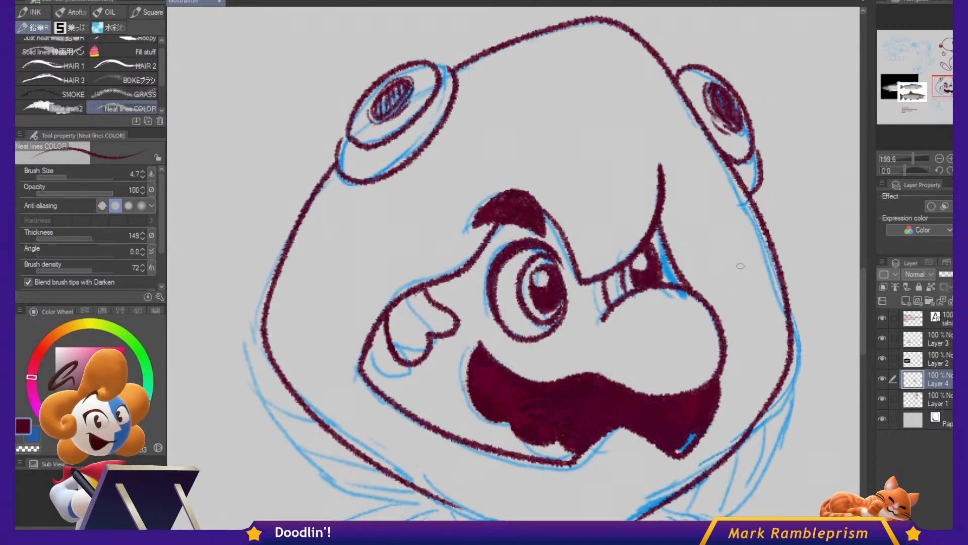
{"action": "left_click_drag", "start_coordinate": [663, 64], "coordinate": [681, 61]}
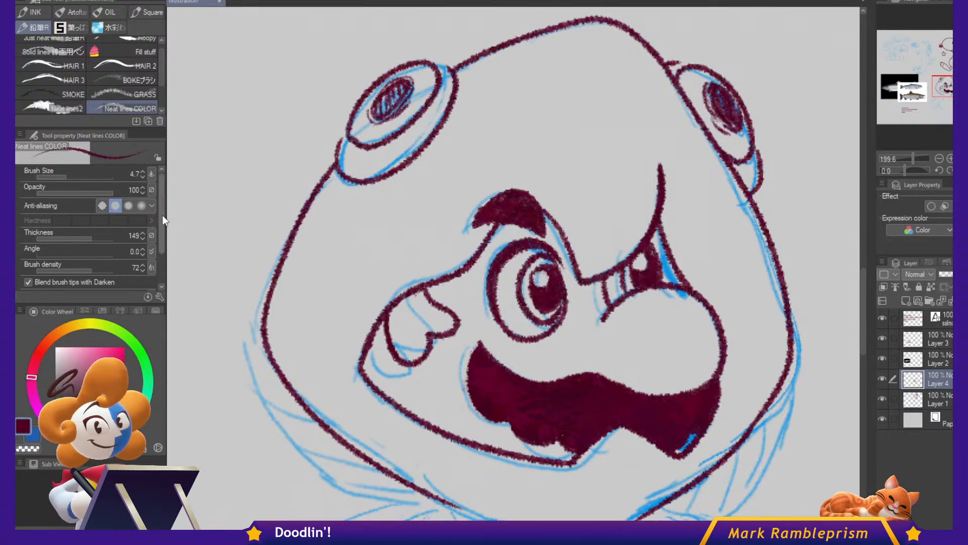
Show the brush's texture and stabilization settings and paint a large dark red test patch left of the hood.
{"action": "left_click_drag", "start_coordinate": [163, 214], "coordinate": [162, 226]}
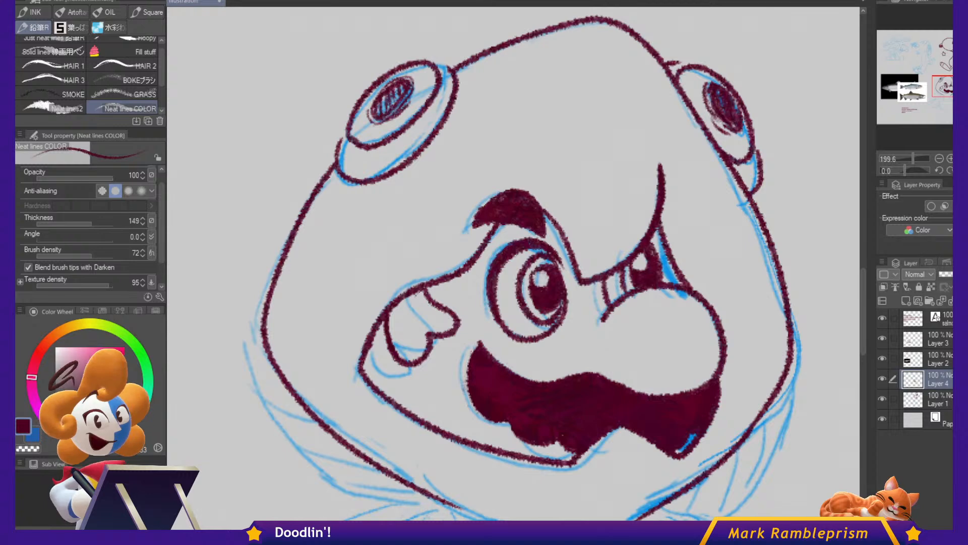
{"action": "mouse_move", "coordinate": [162, 260]}
{"action": "left_mouse_down"}
{"action": "mouse_move", "coordinate": [159, 193]}
{"action": "mouse_move", "coordinate": [165, 271]}
{"action": "left_mouse_up"}
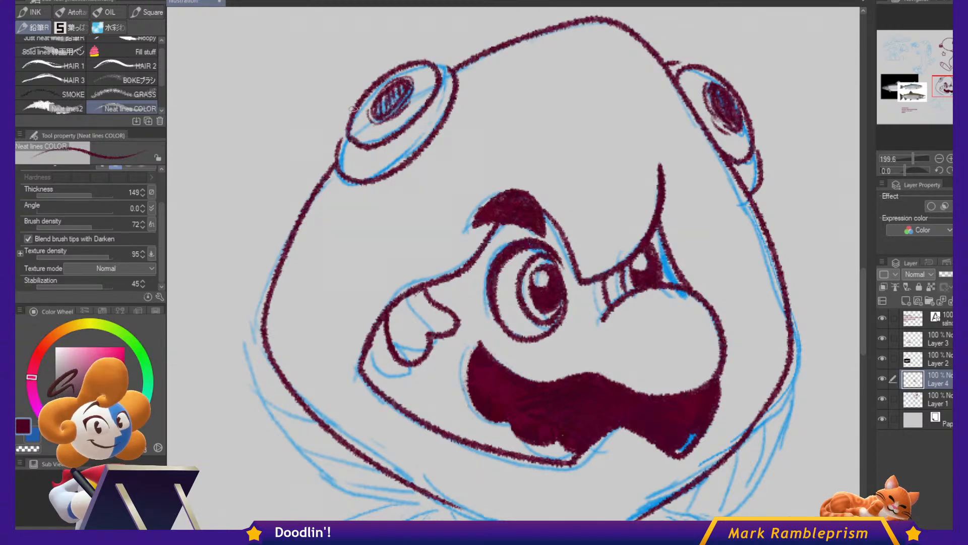
{"action": "mouse_move", "coordinate": [316, 145]}
{"action": "left_mouse_down"}
{"action": "mouse_move", "coordinate": [269, 120]}
{"action": "mouse_move", "coordinate": [250, 142]}
{"action": "mouse_move", "coordinate": [262, 147]}
{"action": "mouse_move", "coordinate": [286, 132]}
{"action": "mouse_move", "coordinate": [296, 161]}
{"action": "left_mouse_up"}
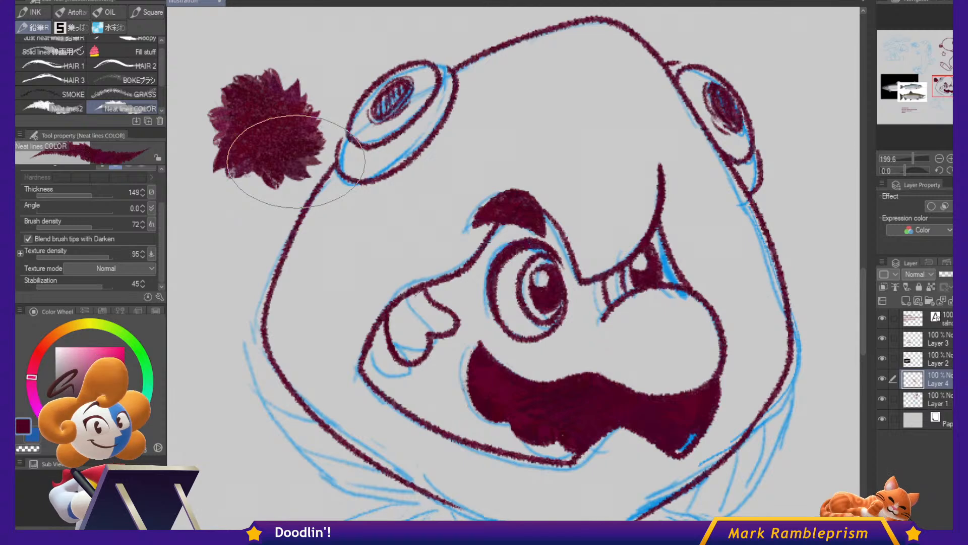
Undo the dark red test patch and add AQUAMORPH as a new last line of the request list below the salmon photo.
{"action": "key", "text": "ctrl+z"}
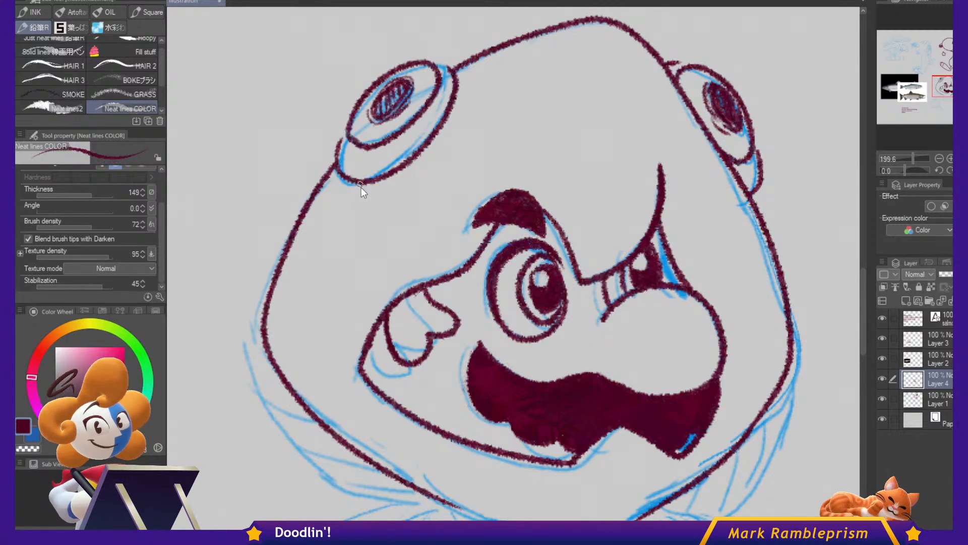
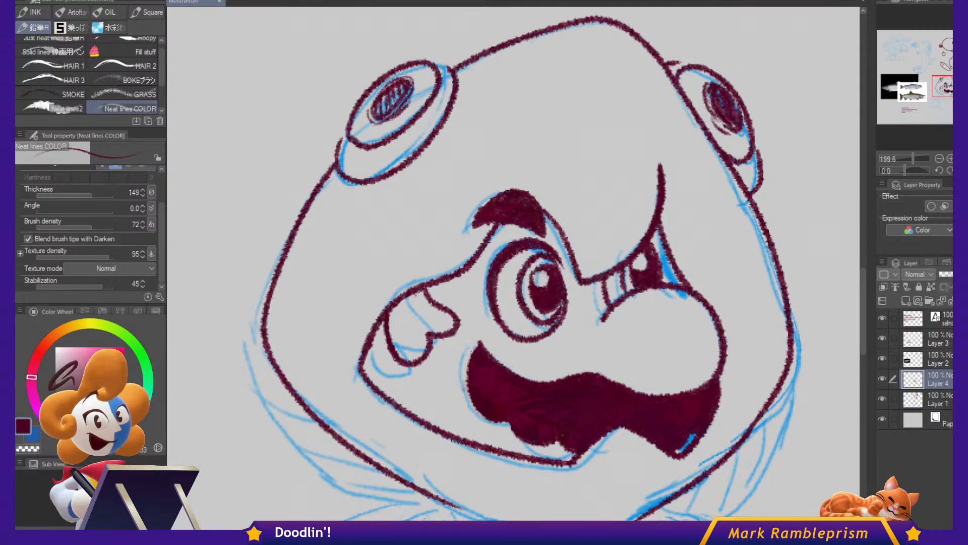
{"action": "key", "text": "ctrl+minus"}
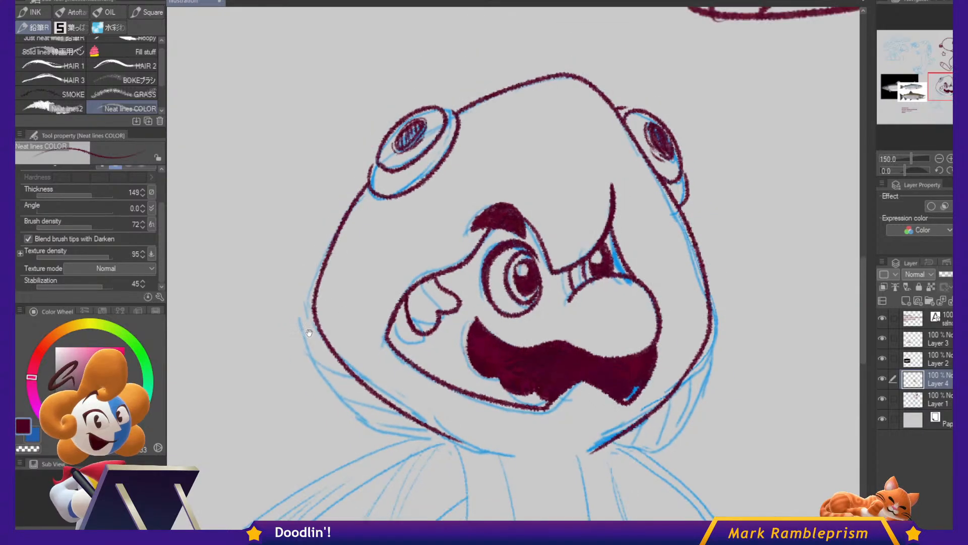
{"action": "mouse_move", "coordinate": [214, 396]}
{"action": "left_mouse_down"}
{"action": "mouse_move", "coordinate": [400, 269]}
{"action": "mouse_move", "coordinate": [611, 174]}
{"action": "left_mouse_up"}
{"action": "left_click_drag", "start_coordinate": [415, 329], "coordinate": [571, 168]}
{"action": "key", "text": "t"}
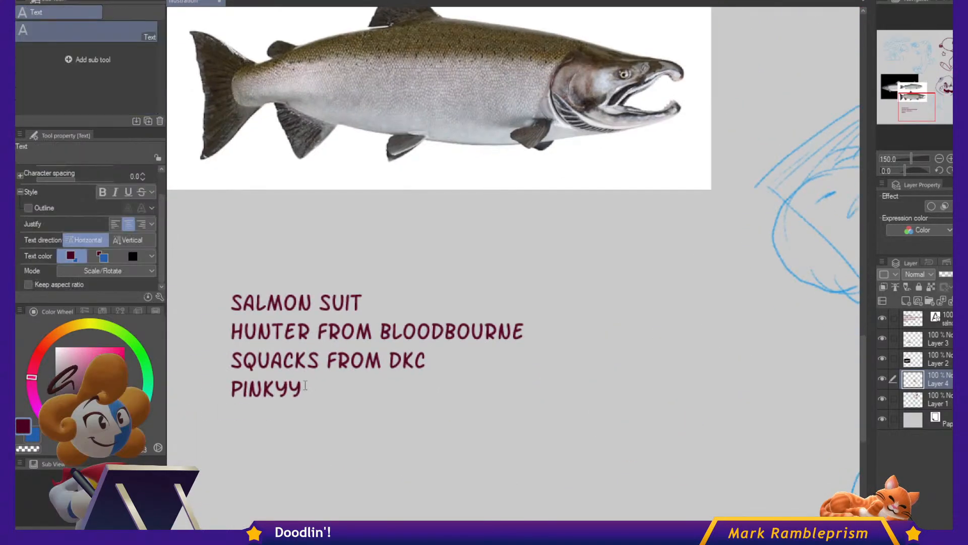
{"action": "left_click", "coordinate": [312, 389]}
{"action": "key", "text": "Return"}
{"action": "type", "text": "AQUAMORPH"}
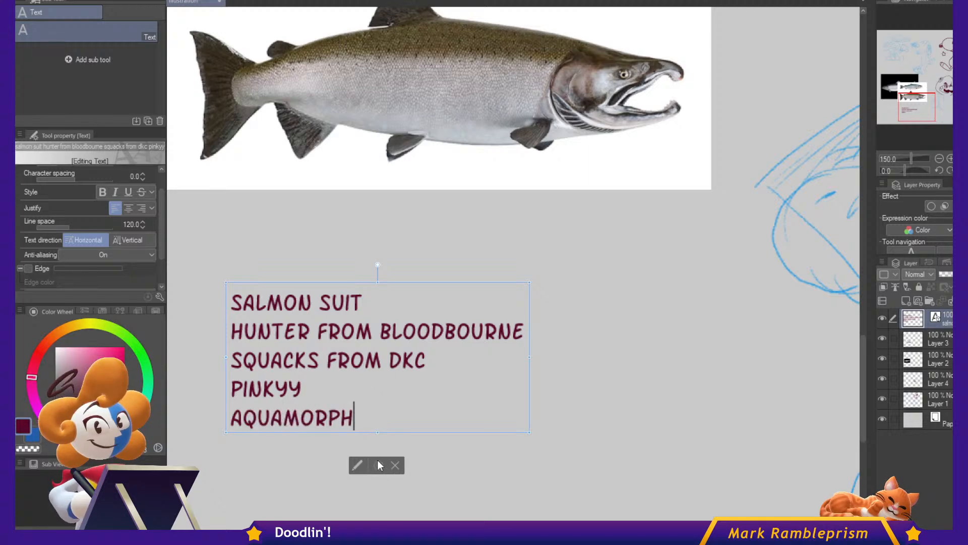
{"action": "left_click", "coordinate": [380, 465]}
{"action": "key", "text": "m"}
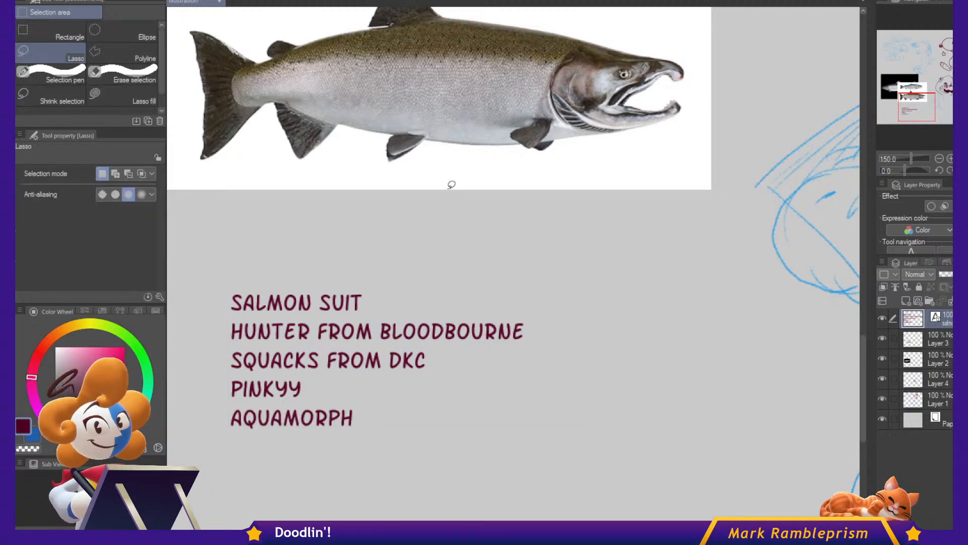
On Layer 4, extend the hood's lower-left edge towards the neck and ink the left-hand overall strap and armhole with thin lines.
{"action": "mouse_move", "coordinate": [680, 236]}
{"action": "left_mouse_down"}
{"action": "mouse_move", "coordinate": [367, 284]}
{"action": "mouse_move", "coordinate": [203, 341]}
{"action": "left_mouse_up"}
{"action": "key", "text": "b"}
{"action": "left_click", "coordinate": [915, 382]}
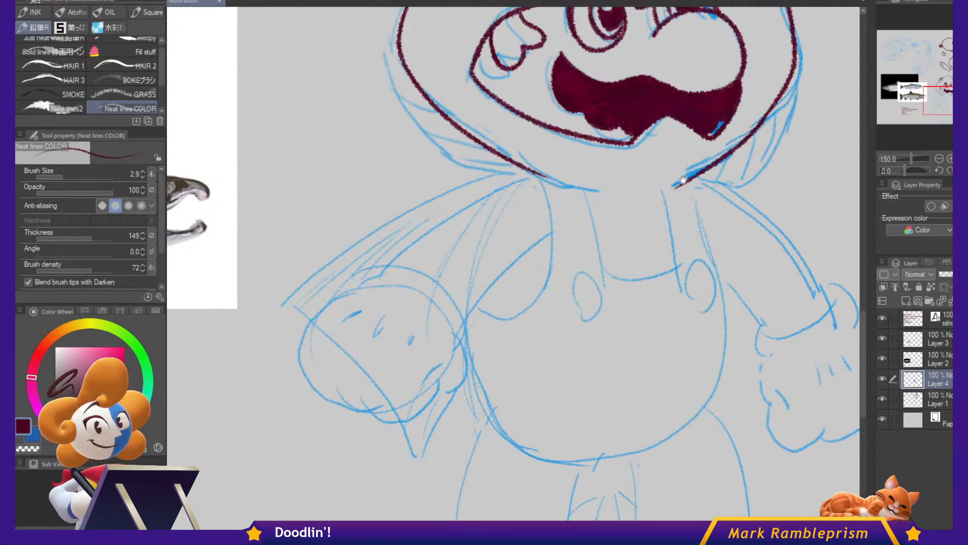
{"action": "left_click_drag", "start_coordinate": [687, 183], "coordinate": [644, 198]}
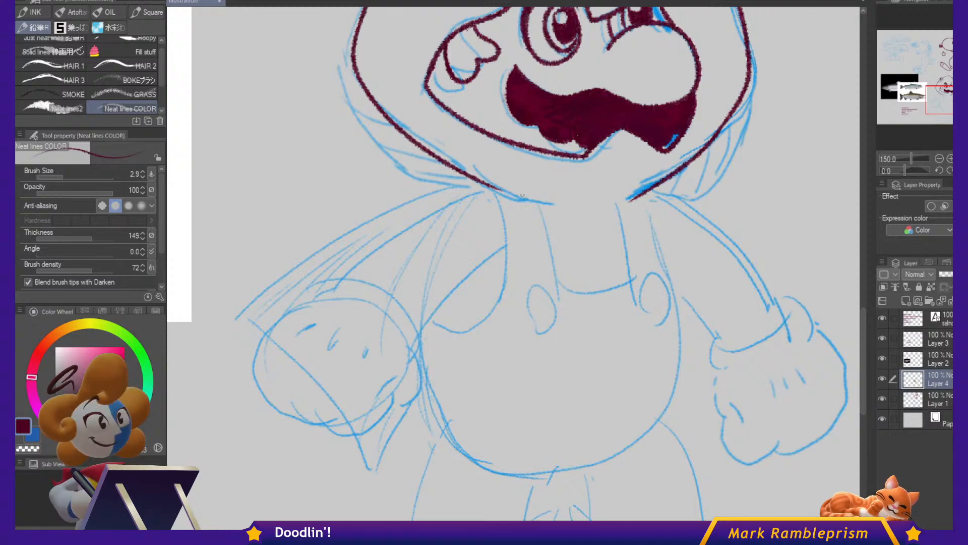
{"action": "left_click_drag", "start_coordinate": [507, 193], "coordinate": [543, 217]}
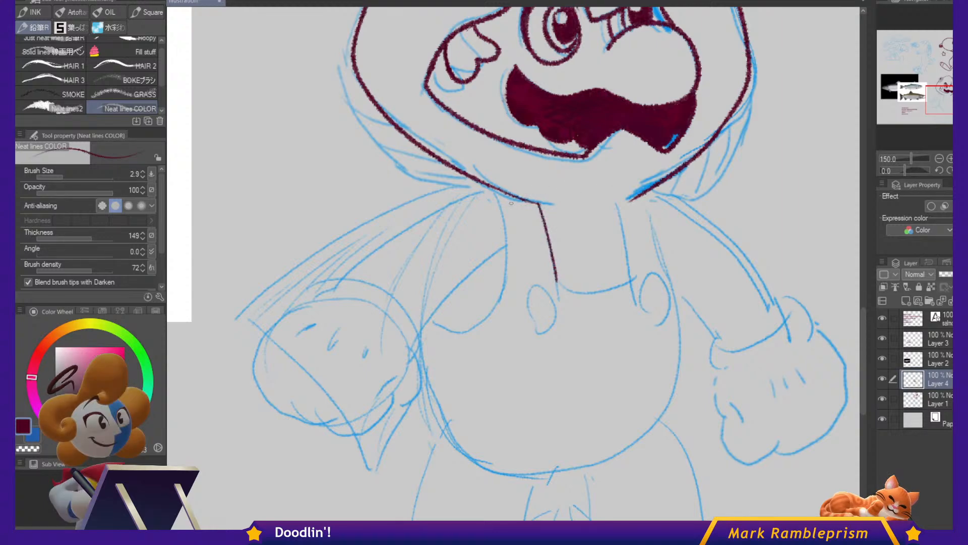
{"action": "mouse_move", "coordinate": [509, 264]}
{"action": "left_mouse_down"}
{"action": "mouse_move", "coordinate": [468, 309]}
{"action": "mouse_move", "coordinate": [507, 283]}
{"action": "left_mouse_up"}
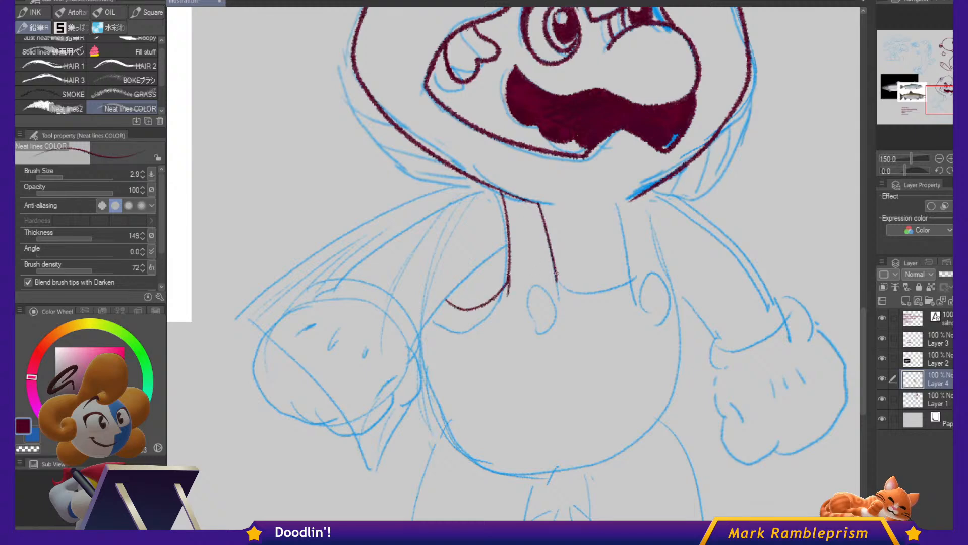
Set the brush size to 6.7, undo the thin outer strap and armhole lines, and re-ink the left-hand strap's outer edge thicker.
{"action": "key", "text": "]"}
{"action": "key", "text": "]"}
{"action": "key", "text": "]"}
{"action": "key", "text": "]"}
{"action": "key", "text": "["}
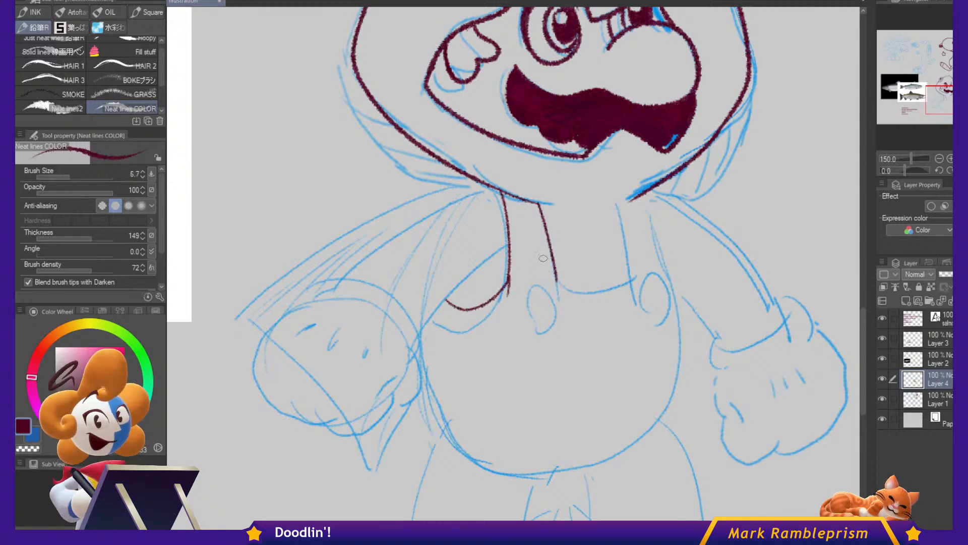
{"action": "key", "text": "ctrl+z"}
{"action": "key", "text": "ctrl+z"}
{"action": "left_click_drag", "start_coordinate": [499, 191], "coordinate": [512, 287]}
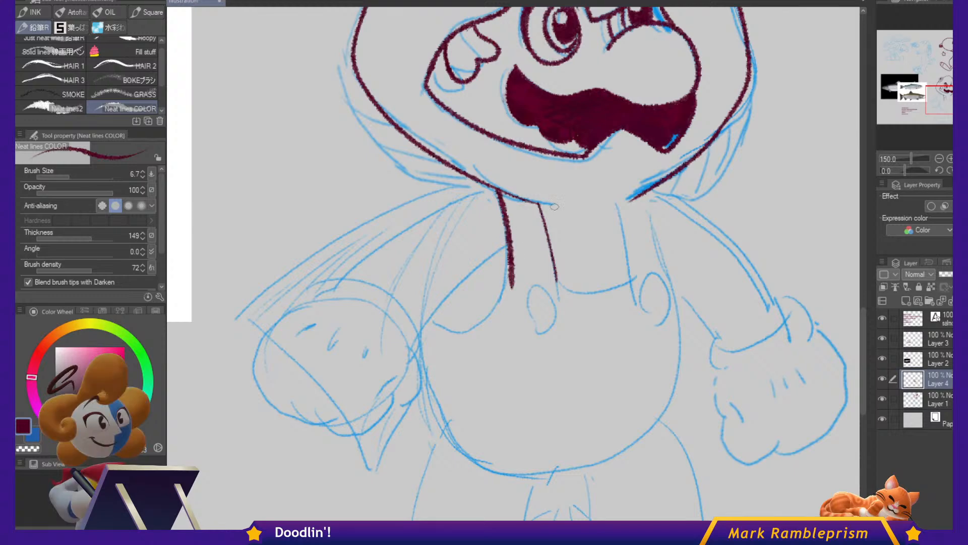
Re-ink the left-hand strap's inner edge thicker and add its oval button, short centre line, and the start of the bib's top edge.
{"action": "mouse_move", "coordinate": [537, 203]}
{"action": "left_mouse_down"}
{"action": "mouse_move", "coordinate": [558, 284]}
{"action": "mouse_move", "coordinate": [527, 294]}
{"action": "mouse_move", "coordinate": [540, 284]}
{"action": "mouse_move", "coordinate": [553, 308]}
{"action": "mouse_move", "coordinate": [546, 328]}
{"action": "mouse_move", "coordinate": [529, 324]}
{"action": "mouse_move", "coordinate": [538, 293]}
{"action": "left_mouse_up"}
{"action": "key", "text": "ctrl+z"}
{"action": "mouse_move", "coordinate": [539, 334]}
{"action": "left_mouse_down"}
{"action": "mouse_move", "coordinate": [520, 316]}
{"action": "mouse_move", "coordinate": [537, 287]}
{"action": "mouse_move", "coordinate": [554, 313]}
{"action": "mouse_move", "coordinate": [541, 335]}
{"action": "mouse_move", "coordinate": [523, 327]}
{"action": "mouse_move", "coordinate": [576, 287]}
{"action": "mouse_move", "coordinate": [614, 287]}
{"action": "left_mouse_up"}
{"action": "key", "text": "ctrl+z"}
{"action": "key", "text": "ctrl+z"}
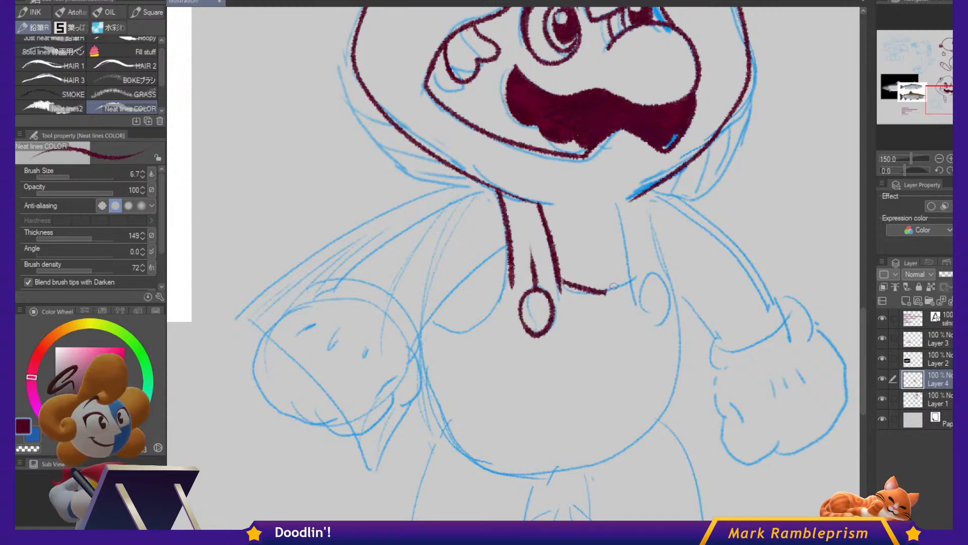
Ink the right-hand overall strap with its oval button and centre line, and add small shading marks inside both buttons.
{"action": "left_click_drag", "start_coordinate": [620, 208], "coordinate": [630, 289]}
{"action": "left_click_drag", "start_coordinate": [644, 194], "coordinate": [674, 291]}
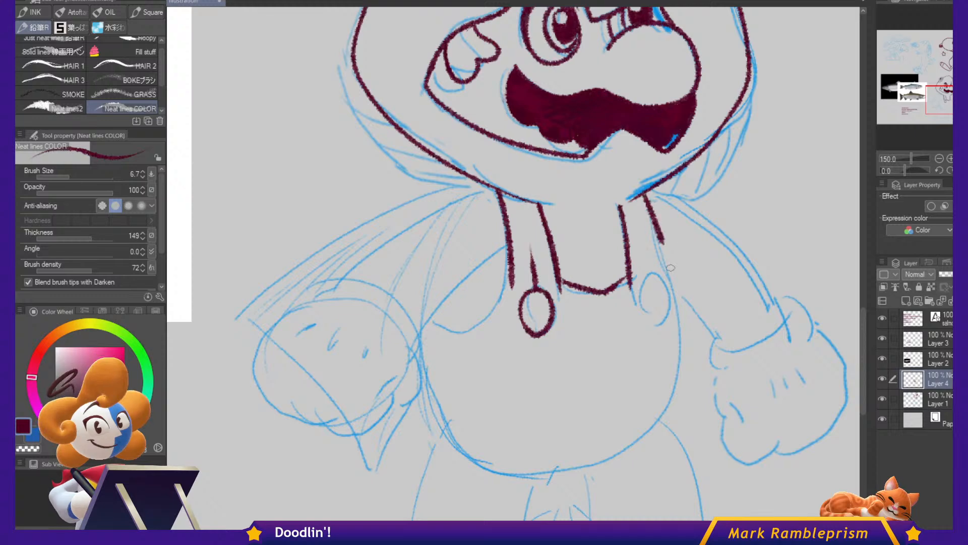
{"action": "left_click_drag", "start_coordinate": [620, 205], "coordinate": [644, 195]}
{"action": "mouse_move", "coordinate": [645, 310]}
{"action": "left_mouse_down"}
{"action": "mouse_move", "coordinate": [646, 278]}
{"action": "mouse_move", "coordinate": [667, 295]}
{"action": "mouse_move", "coordinate": [661, 326]}
{"action": "mouse_move", "coordinate": [646, 314]}
{"action": "mouse_move", "coordinate": [645, 246]}
{"action": "left_mouse_up"}
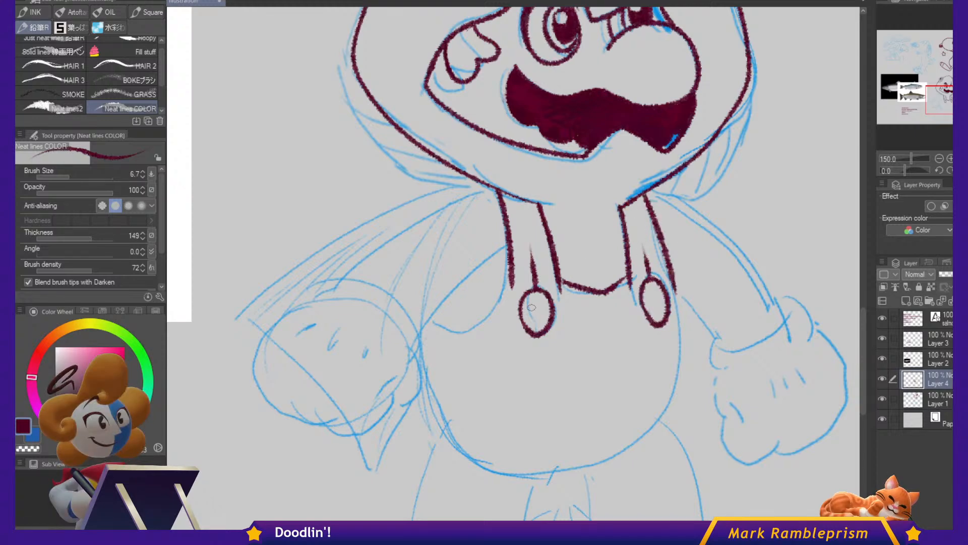
{"action": "left_click_drag", "start_coordinate": [545, 310], "coordinate": [529, 324]}
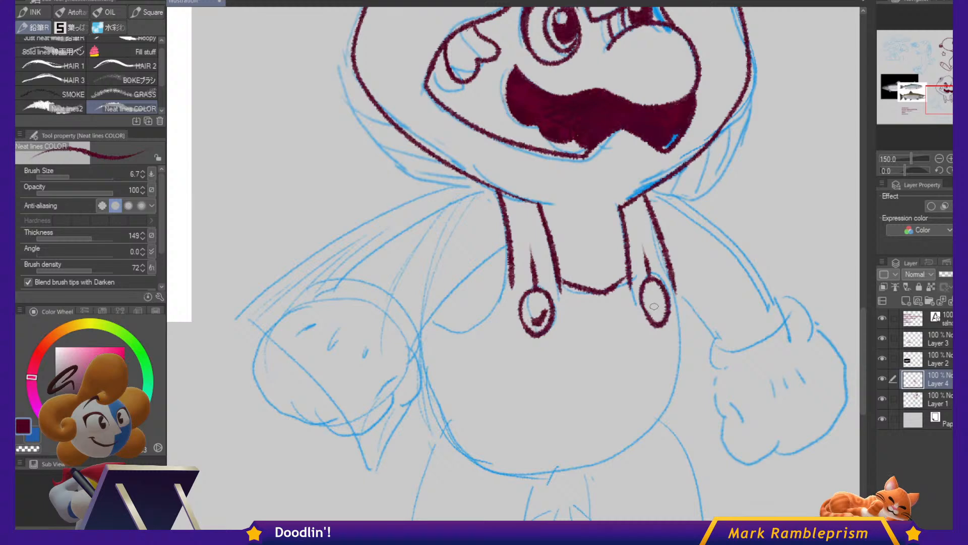
Ink the overalls' right side, a short curve at the crotch, and the left side of the round belly.
{"action": "left_click_drag", "start_coordinate": [736, 300], "coordinate": [749, 231]}
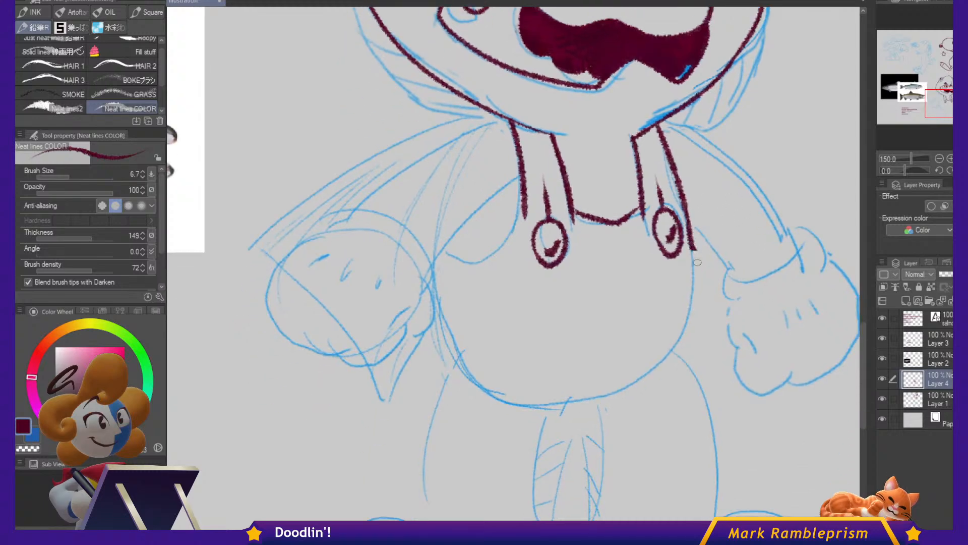
{"action": "mouse_move", "coordinate": [694, 250]}
{"action": "left_mouse_down"}
{"action": "mouse_move", "coordinate": [700, 319]}
{"action": "mouse_move", "coordinate": [678, 371]}
{"action": "left_mouse_up"}
{"action": "left_click_drag", "start_coordinate": [561, 402], "coordinate": [580, 344]}
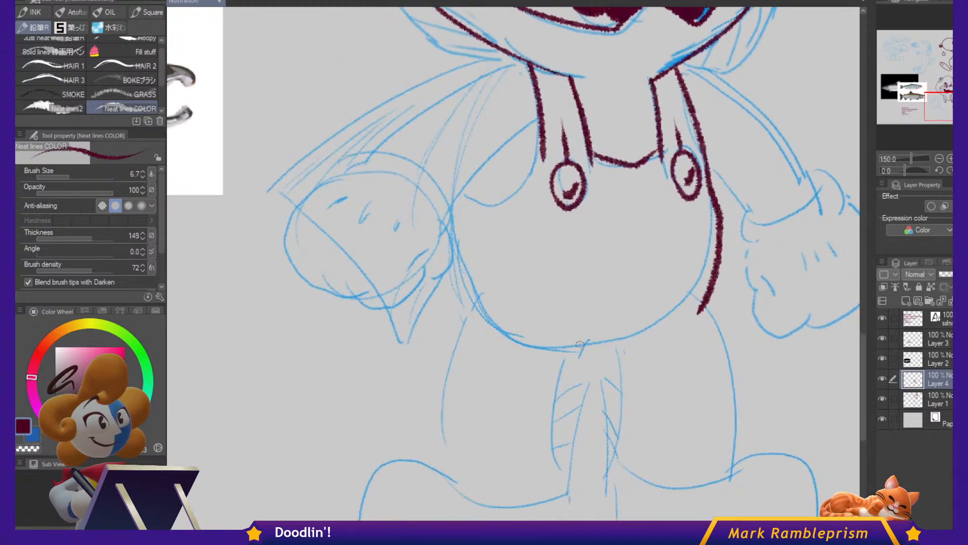
{"action": "left_click_drag", "start_coordinate": [640, 339], "coordinate": [649, 336]}
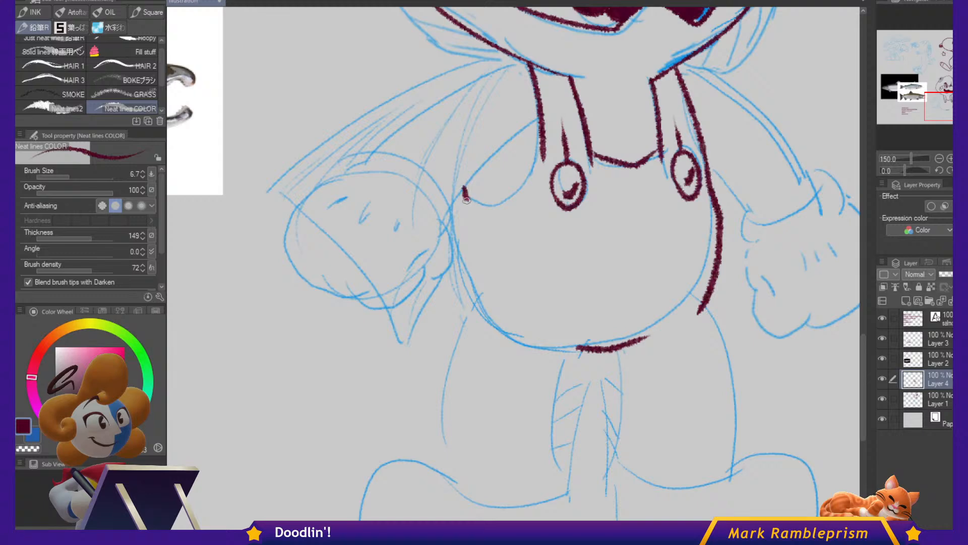
{"action": "left_click_drag", "start_coordinate": [466, 200], "coordinate": [464, 269]}
{"action": "key", "text": "ctrl+z"}
{"action": "mouse_move", "coordinate": [479, 161]}
{"action": "left_mouse_down"}
{"action": "mouse_move", "coordinate": [469, 267]}
{"action": "mouse_move", "coordinate": [485, 306]}
{"action": "left_mouse_up"}
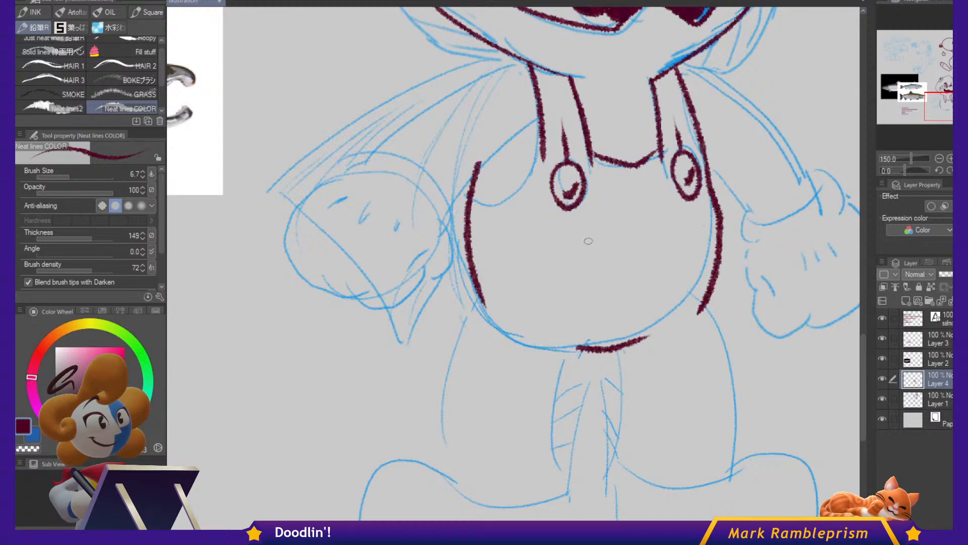
{"action": "left_click_drag", "start_coordinate": [586, 242], "coordinate": [674, 231]}
{"action": "mouse_move", "coordinate": [584, 254]}
{"action": "left_mouse_down"}
{"action": "mouse_move", "coordinate": [675, 262]}
{"action": "mouse_move", "coordinate": [674, 241]}
{"action": "left_mouse_up"}
{"action": "key", "text": "ctrl+z"}
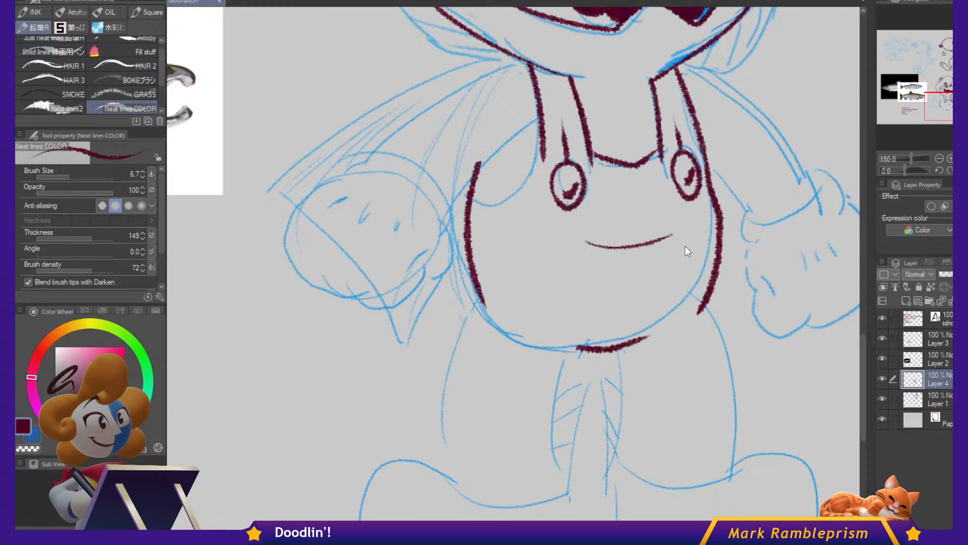
{"action": "key", "text": "ctrl+z"}
Ink the overalls' edge from the left side up to the strap, plus the lower and upper outlines of the left-hand arm.
{"action": "left_click_drag", "start_coordinate": [590, 174], "coordinate": [616, 248]}
{"action": "left_click_drag", "start_coordinate": [503, 241], "coordinate": [566, 225]}
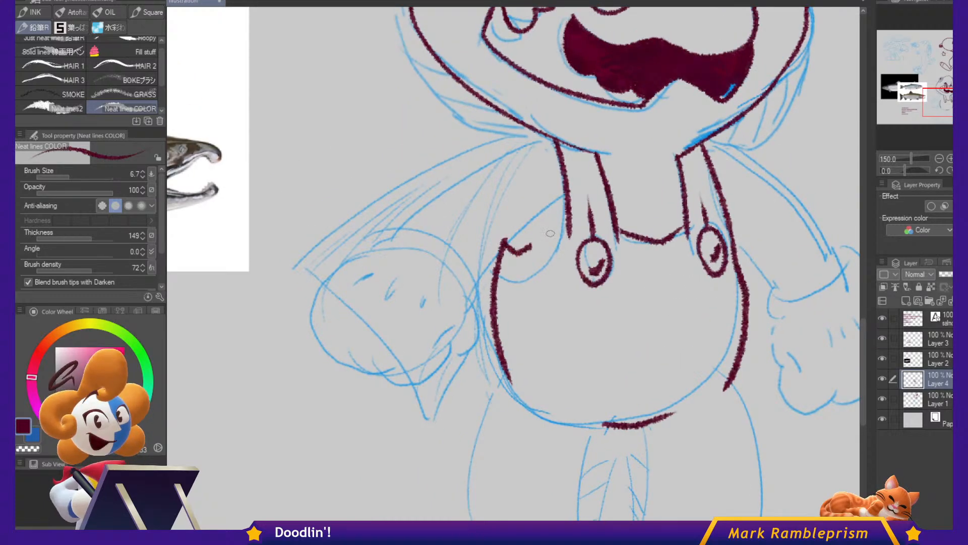
{"action": "left_click_drag", "start_coordinate": [646, 218], "coordinate": [745, 218]}
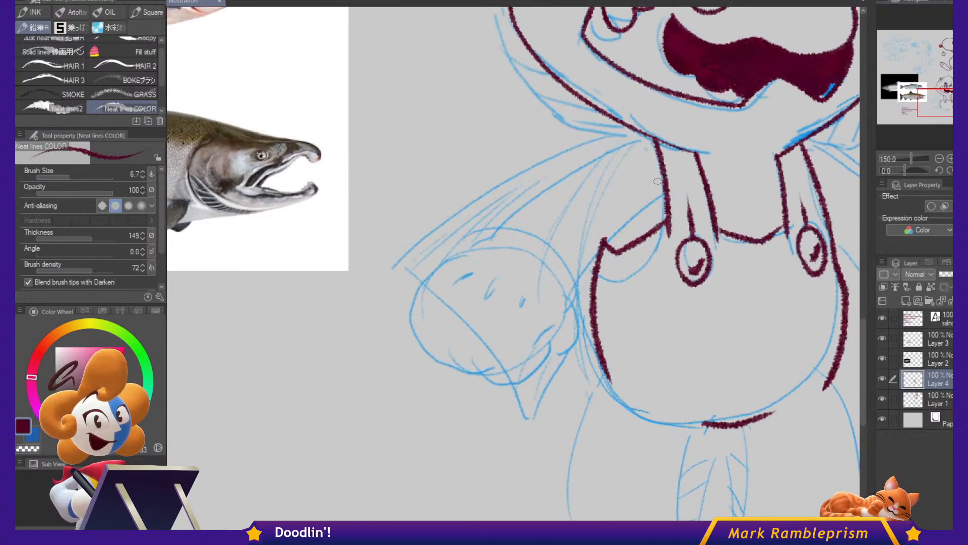
{"action": "mouse_move", "coordinate": [646, 217]}
{"action": "left_mouse_down"}
{"action": "mouse_move", "coordinate": [635, 214]}
{"action": "mouse_move", "coordinate": [589, 255]}
{"action": "left_mouse_up"}
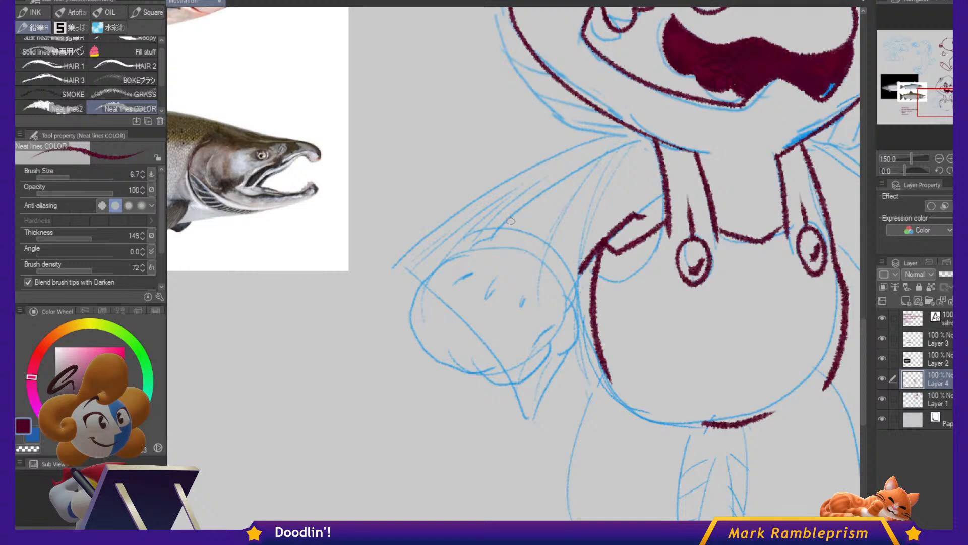
{"action": "mouse_move", "coordinate": [501, 227]}
{"action": "left_mouse_down"}
{"action": "mouse_move", "coordinate": [596, 151]}
{"action": "mouse_move", "coordinate": [648, 137]}
{"action": "left_mouse_up"}
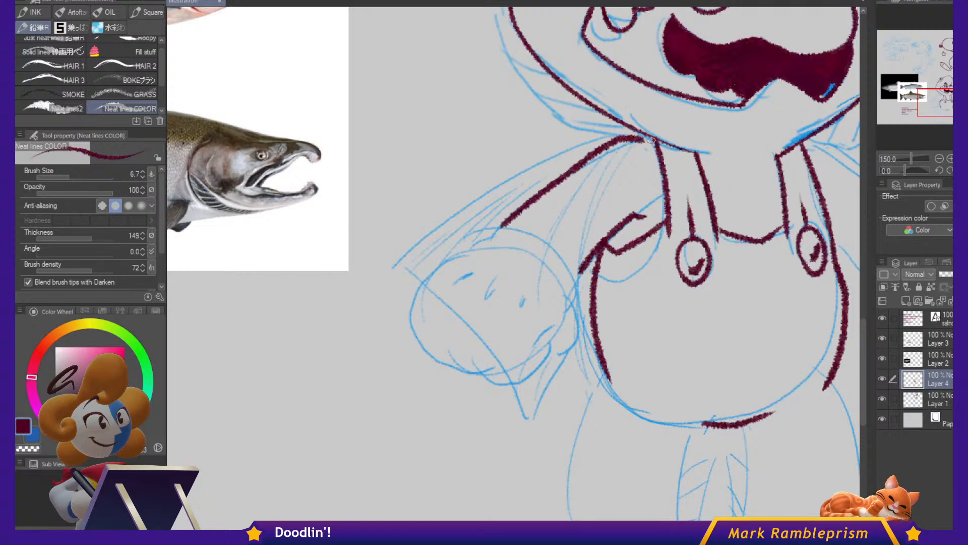
Join the bib's top edge to the right-hand strap and draw a thin neckline curve between the two straps.
{"action": "mouse_move", "coordinate": [841, 197]}
{"action": "left_mouse_down"}
{"action": "mouse_move", "coordinate": [750, 298]}
{"action": "mouse_move", "coordinate": [721, 369]}
{"action": "mouse_move", "coordinate": [721, 299]}
{"action": "mouse_move", "coordinate": [720, 354]}
{"action": "mouse_move", "coordinate": [711, 367]}
{"action": "mouse_move", "coordinate": [769, 213]}
{"action": "left_mouse_up"}
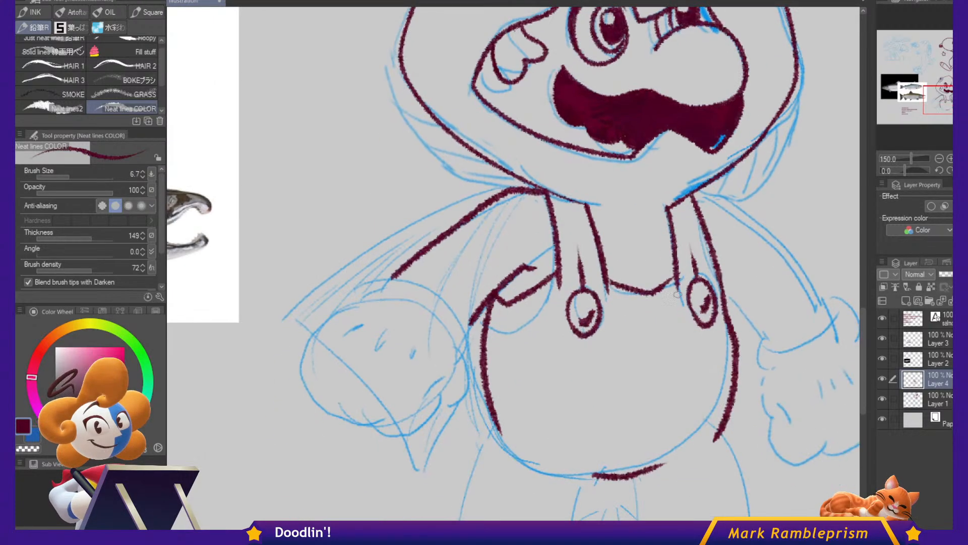
{"action": "left_click_drag", "start_coordinate": [660, 291], "coordinate": [679, 276]}
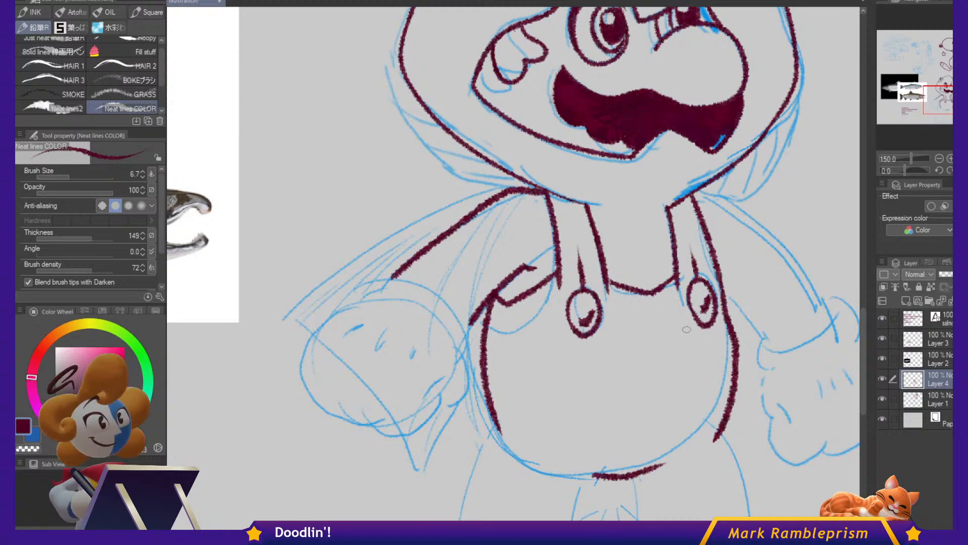
{"action": "left_click_drag", "start_coordinate": [578, 278], "coordinate": [659, 233]}
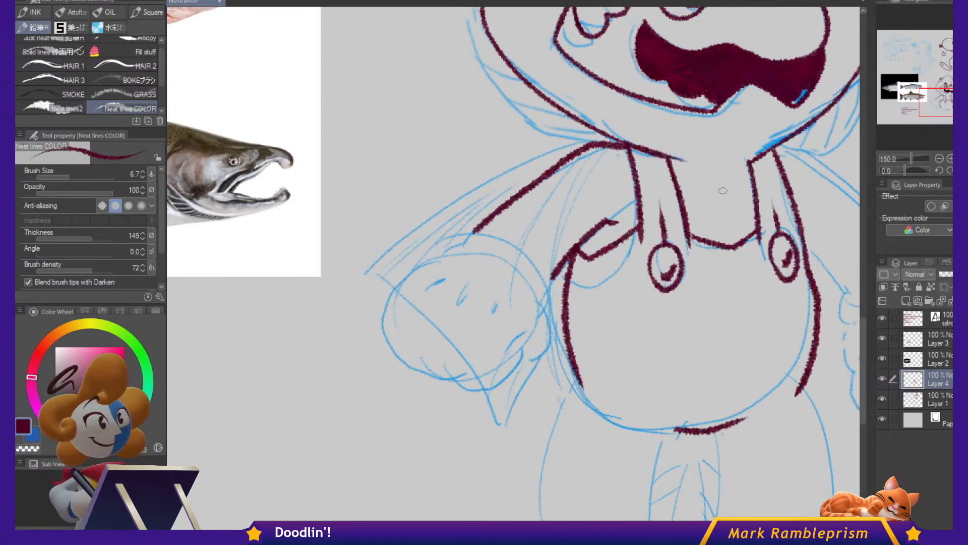
{"action": "left_click_drag", "start_coordinate": [696, 175], "coordinate": [736, 179]}
{"action": "key", "text": "ctrl+z"}
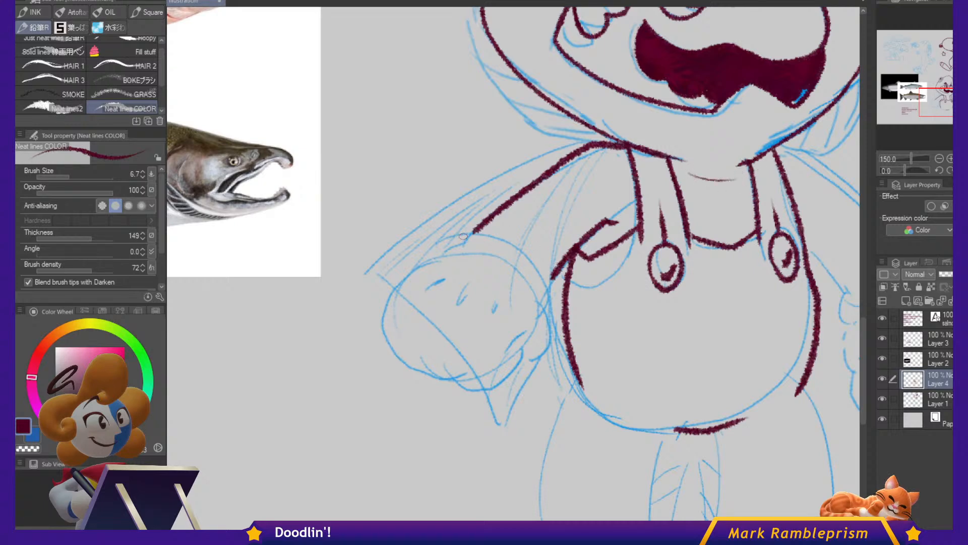
Ink the left-hand glove with its curved cuff, rounded fist outline, finger divisions, and three short marks on the back.
{"action": "left_click_drag", "start_coordinate": [441, 254], "coordinate": [443, 246]}
{"action": "mouse_move", "coordinate": [503, 238]}
{"action": "left_mouse_down"}
{"action": "mouse_move", "coordinate": [549, 278]}
{"action": "mouse_move", "coordinate": [555, 306]}
{"action": "left_mouse_up"}
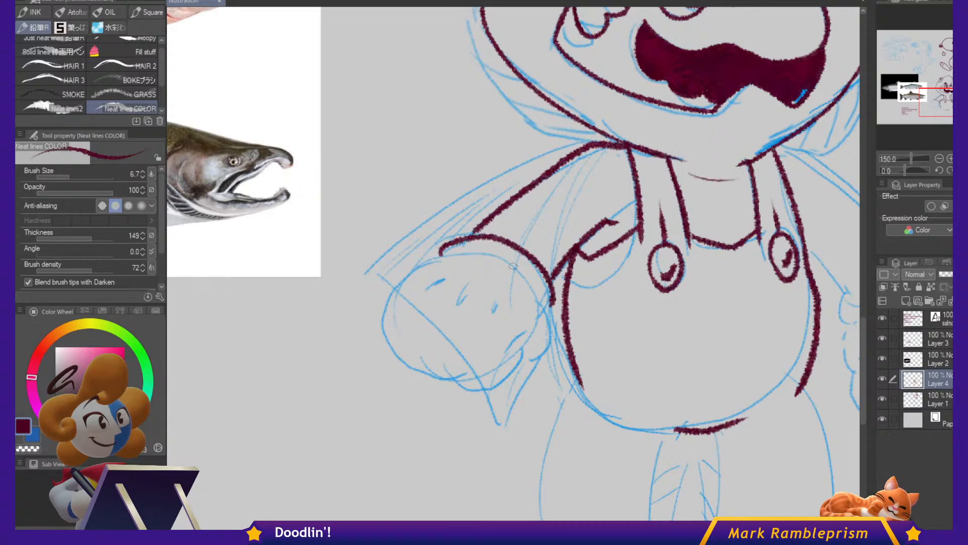
{"action": "mouse_move", "coordinate": [458, 253]}
{"action": "left_mouse_down"}
{"action": "mouse_move", "coordinate": [418, 267]}
{"action": "mouse_move", "coordinate": [387, 310]}
{"action": "left_mouse_up"}
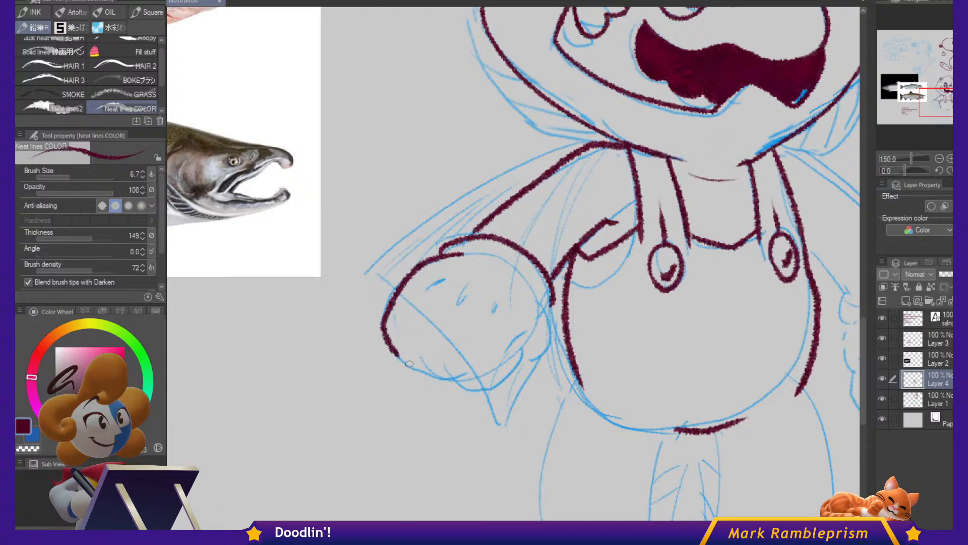
{"action": "mouse_move", "coordinate": [410, 363]}
{"action": "left_mouse_down"}
{"action": "mouse_move", "coordinate": [481, 390]}
{"action": "mouse_move", "coordinate": [514, 369]}
{"action": "mouse_move", "coordinate": [506, 346]}
{"action": "mouse_move", "coordinate": [535, 330]}
{"action": "mouse_move", "coordinate": [545, 347]}
{"action": "left_mouse_up"}
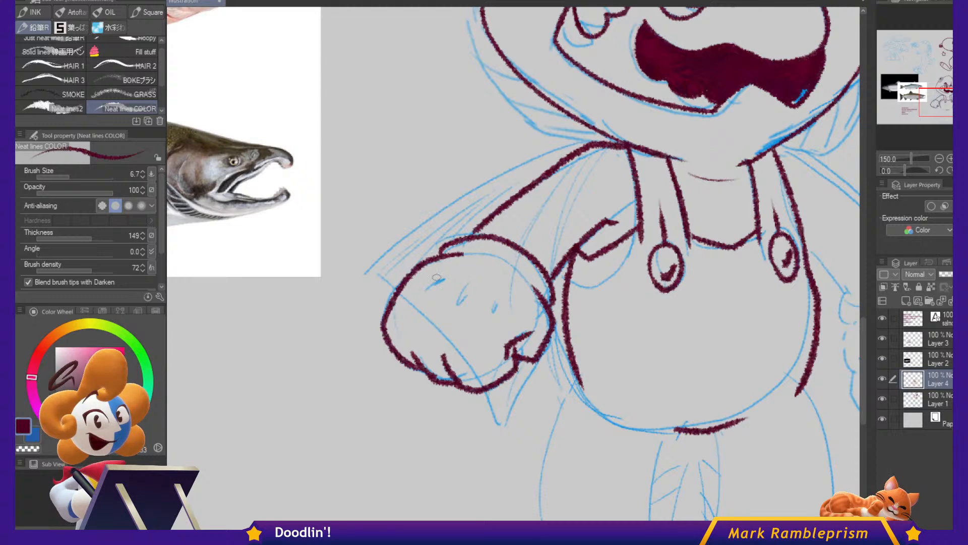
{"action": "mouse_move", "coordinate": [424, 292]}
{"action": "left_mouse_down"}
{"action": "mouse_move", "coordinate": [442, 281]}
{"action": "mouse_move", "coordinate": [424, 291]}
{"action": "mouse_move", "coordinate": [467, 290]}
{"action": "mouse_move", "coordinate": [490, 312]}
{"action": "left_mouse_up"}
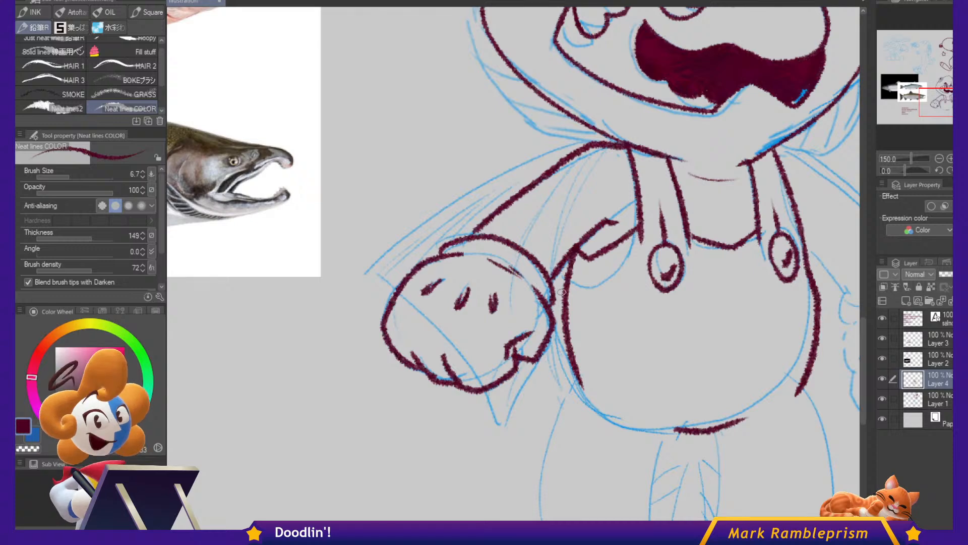
Ink the left-hand trouser leg with its outer and inner sides and the curved hem above the shoe.
{"action": "left_click_drag", "start_coordinate": [798, 424], "coordinate": [691, 230]}
{"action": "mouse_move", "coordinate": [471, 192]}
{"action": "left_mouse_down"}
{"action": "mouse_move", "coordinate": [430, 280]}
{"action": "mouse_move", "coordinate": [441, 371]}
{"action": "left_mouse_up"}
{"action": "left_click_drag", "start_coordinate": [573, 236], "coordinate": [543, 337]}
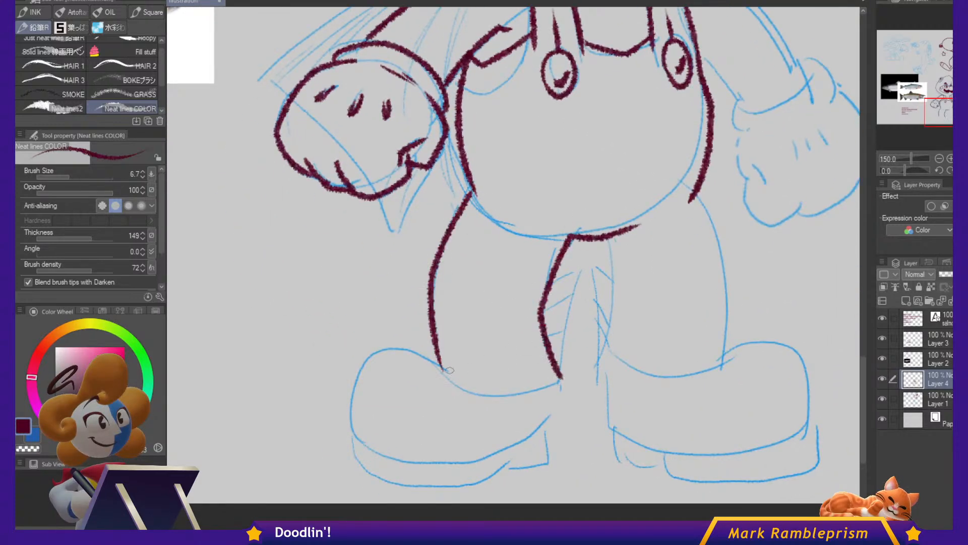
{"action": "left_click_drag", "start_coordinate": [441, 370], "coordinate": [480, 396]}
{"action": "mouse_move", "coordinate": [444, 370]}
{"action": "left_mouse_down"}
{"action": "mouse_move", "coordinate": [492, 401]}
{"action": "mouse_move", "coordinate": [559, 383]}
{"action": "left_mouse_up"}
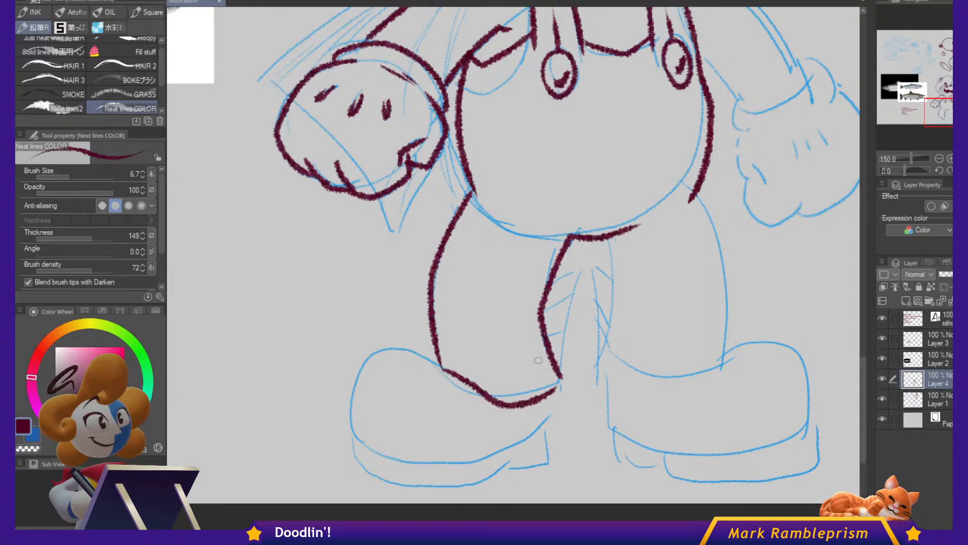
Ink the left-hand shoe's upper with its rounded toe, lower edge and heel curve, joining it to the trouser hem.
{"action": "mouse_move", "coordinate": [439, 370]}
{"action": "left_mouse_down"}
{"action": "mouse_move", "coordinate": [398, 359]}
{"action": "mouse_move", "coordinate": [364, 390]}
{"action": "mouse_move", "coordinate": [363, 427]}
{"action": "mouse_move", "coordinate": [375, 444]}
{"action": "left_mouse_up"}
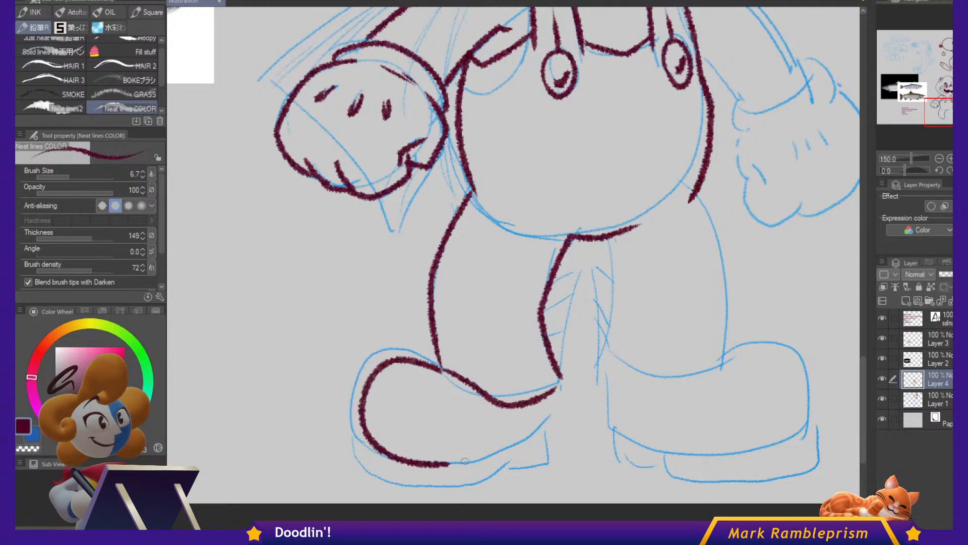
{"action": "left_click_drag", "start_coordinate": [464, 460], "coordinate": [528, 446]}
{"action": "left_click_drag", "start_coordinate": [565, 410], "coordinate": [558, 382]}
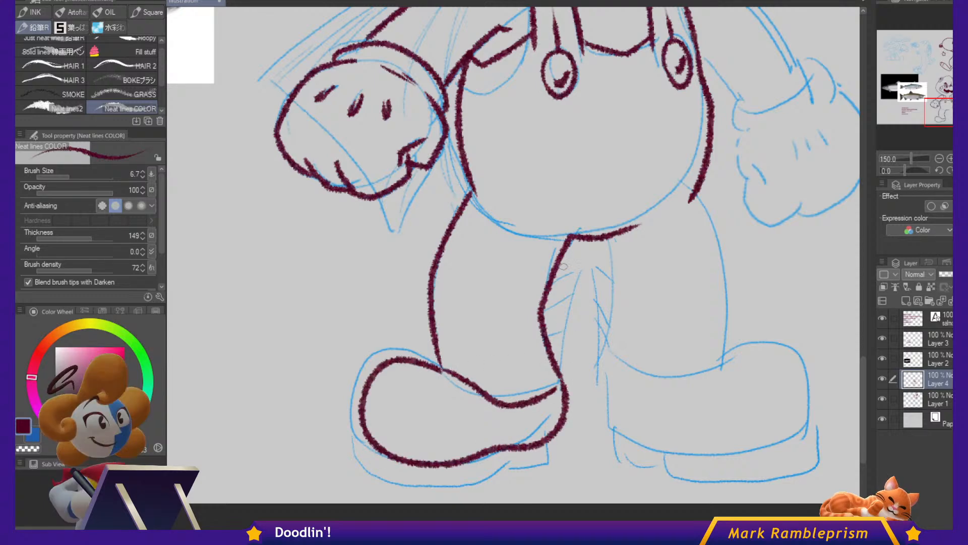
Ink the pointed fins with short rib lines along both inner legs, plus the right-hand leg's inner side.
{"action": "left_click_drag", "start_coordinate": [585, 261], "coordinate": [564, 378]}
{"action": "left_click_drag", "start_coordinate": [545, 313], "coordinate": [558, 302]}
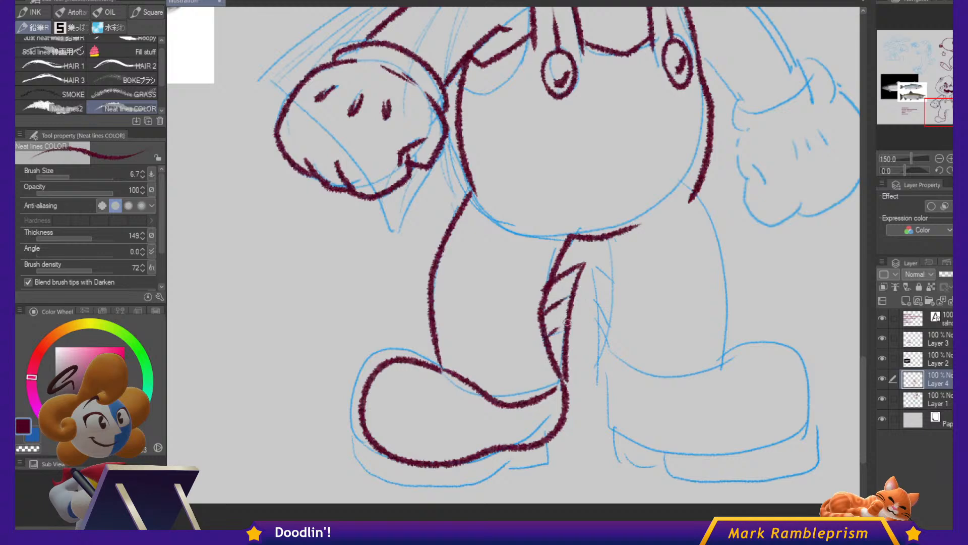
{"action": "left_click_drag", "start_coordinate": [594, 262], "coordinate": [621, 284]}
{"action": "left_click_drag", "start_coordinate": [591, 263], "coordinate": [605, 378]}
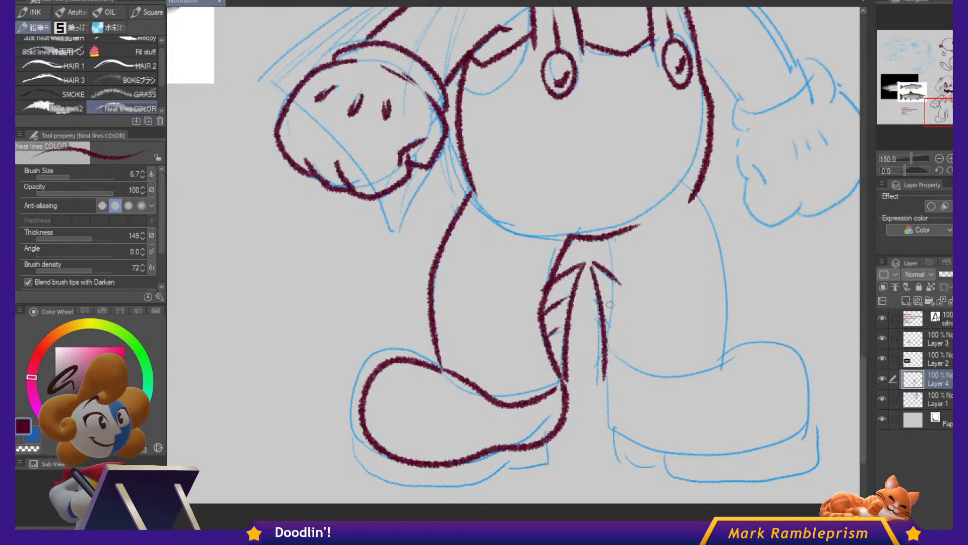
{"action": "left_click_drag", "start_coordinate": [604, 340], "coordinate": [618, 349]}
{"action": "left_click_drag", "start_coordinate": [607, 237], "coordinate": [624, 317]}
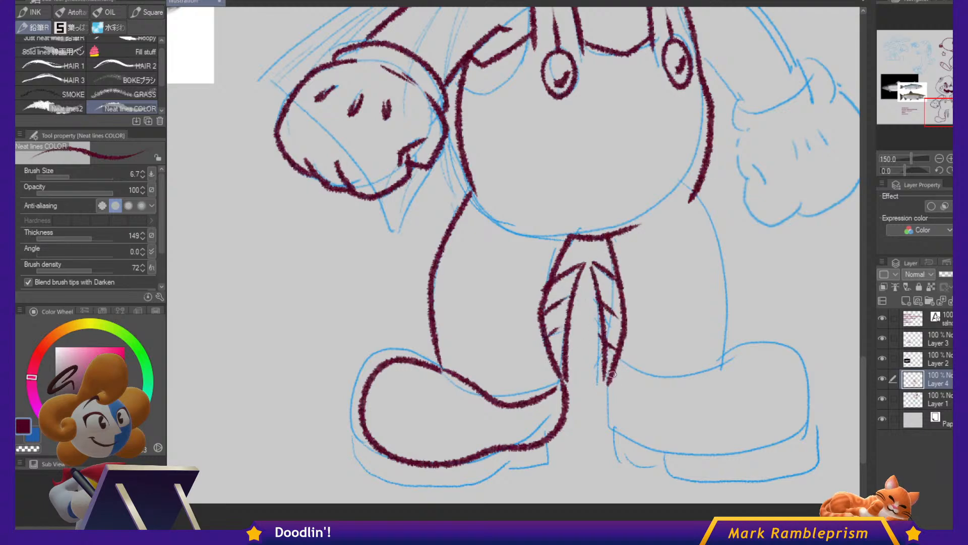
Ink the right-hand trouser leg's hem and outer side, and outline that shoe's rounded upper.
{"action": "left_click_drag", "start_coordinate": [609, 383], "coordinate": [626, 393]}
{"action": "left_click_drag", "start_coordinate": [690, 384], "coordinate": [727, 361]}
{"action": "left_click_drag", "start_coordinate": [691, 198], "coordinate": [719, 257]}
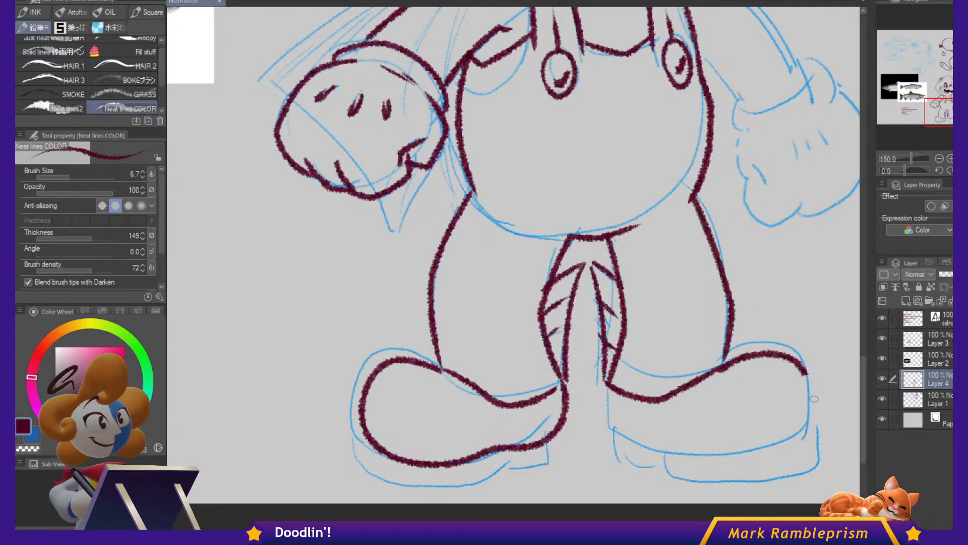
{"action": "left_click_drag", "start_coordinate": [807, 374], "coordinate": [801, 446]}
{"action": "mouse_move", "coordinate": [617, 437]}
{"action": "left_mouse_down"}
{"action": "mouse_move", "coordinate": [686, 460]}
{"action": "mouse_move", "coordinate": [768, 461]}
{"action": "mouse_move", "coordinate": [804, 448]}
{"action": "left_mouse_up"}
Ink the soles and heel blocks under both shoes and darken the small notch in front of each heel.
{"action": "scroll", "coordinate": [805, 428], "scroll_direction": "down", "scroll_amount": 3}
{"action": "mouse_move", "coordinate": [624, 358]}
{"action": "left_mouse_down"}
{"action": "mouse_move", "coordinate": [651, 384]}
{"action": "mouse_move", "coordinate": [729, 403]}
{"action": "left_mouse_up"}
{"action": "left_click_drag", "start_coordinate": [811, 363], "coordinate": [812, 393]}
{"action": "left_click_drag", "start_coordinate": [379, 356], "coordinate": [387, 388]}
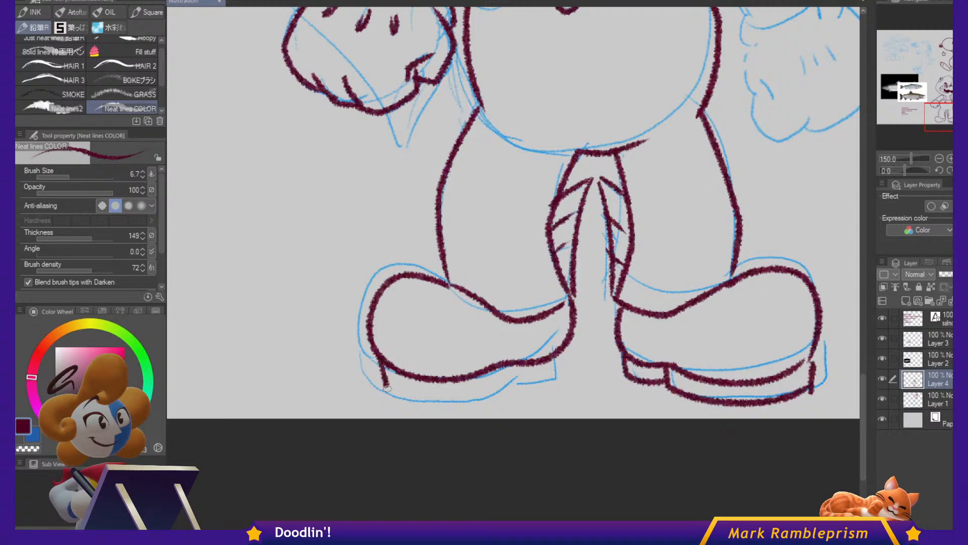
{"action": "mouse_move", "coordinate": [456, 404]}
{"action": "left_mouse_down"}
{"action": "mouse_move", "coordinate": [517, 365]}
{"action": "mouse_move", "coordinate": [536, 382]}
{"action": "mouse_move", "coordinate": [560, 375]}
{"action": "mouse_move", "coordinate": [572, 344]}
{"action": "left_mouse_up"}
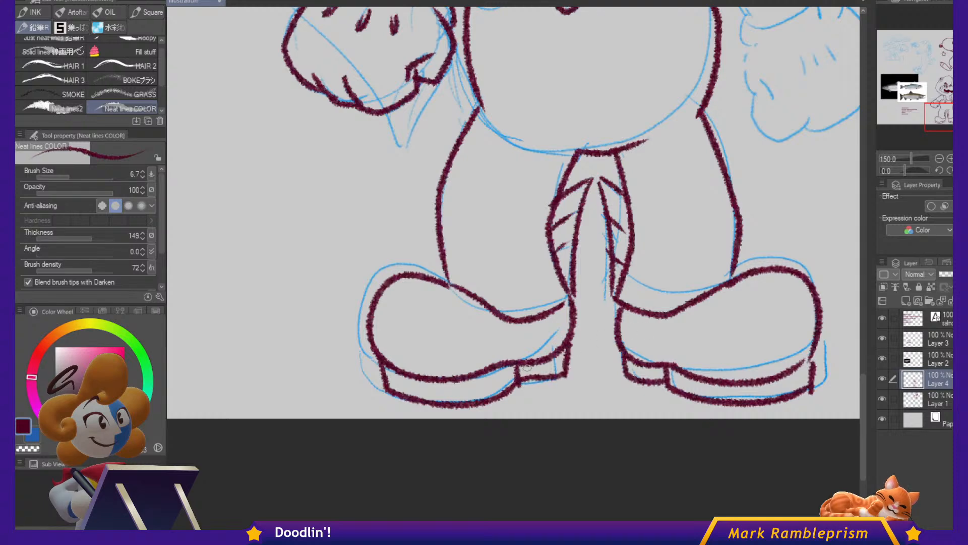
{"action": "left_click_drag", "start_coordinate": [519, 381], "coordinate": [522, 365]}
{"action": "left_click_drag", "start_coordinate": [659, 367], "coordinate": [670, 383]}
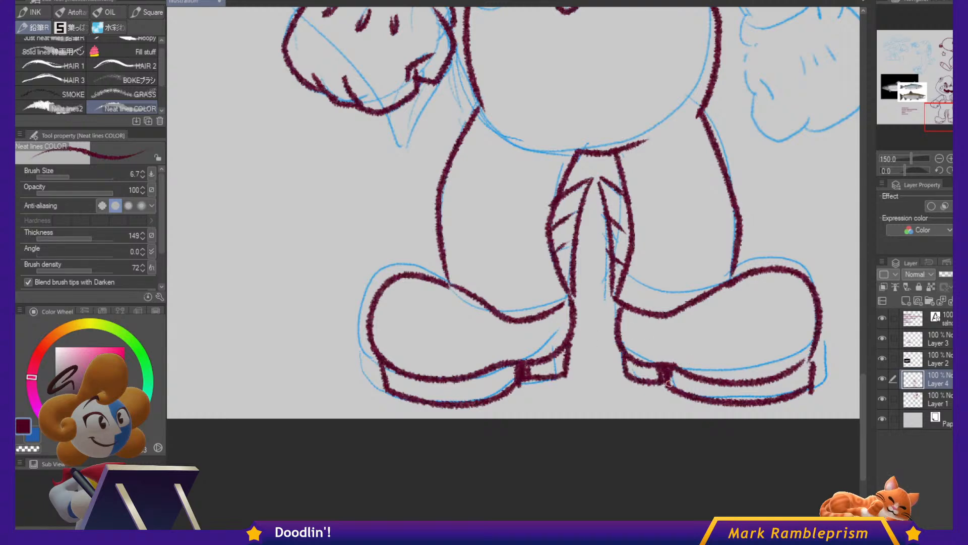
Ink the right-hand arm's upper and lower outlines, the glove's flared cuff, and the crease line below it.
{"action": "left_click_drag", "start_coordinate": [814, 274], "coordinate": [727, 481]}
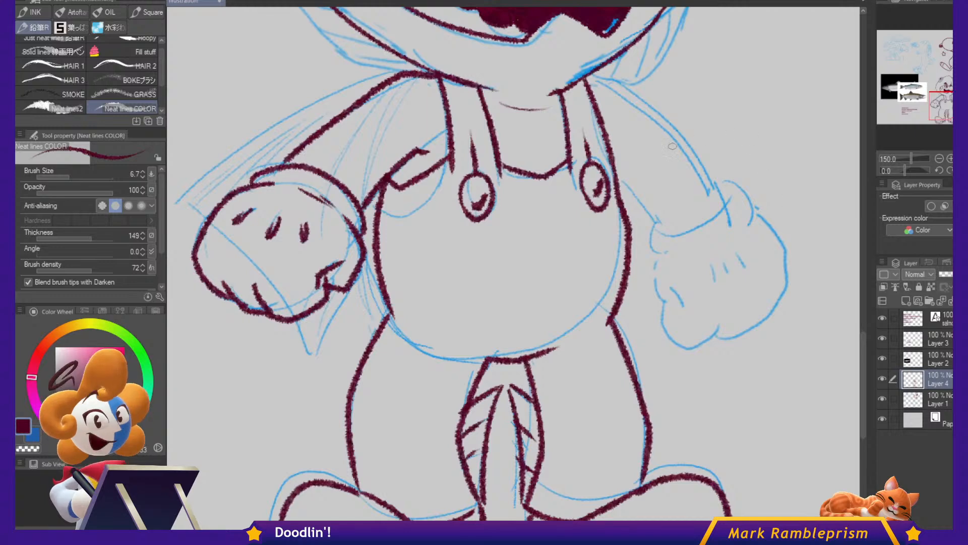
{"action": "mouse_move", "coordinate": [593, 75]}
{"action": "left_mouse_down"}
{"action": "mouse_move", "coordinate": [646, 101]}
{"action": "mouse_move", "coordinate": [719, 205]}
{"action": "left_mouse_up"}
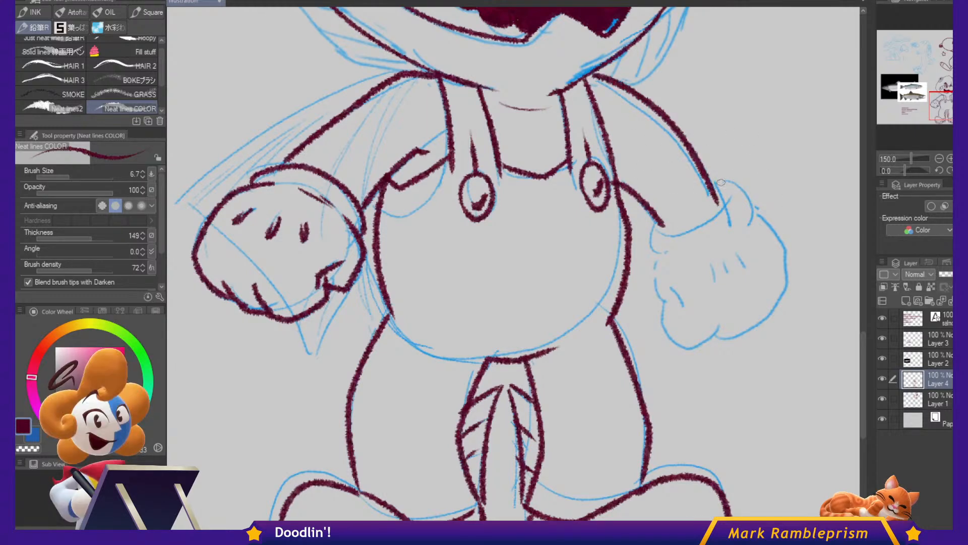
{"action": "mouse_move", "coordinate": [662, 233]}
{"action": "left_mouse_down"}
{"action": "mouse_move", "coordinate": [713, 222]}
{"action": "mouse_move", "coordinate": [730, 194]}
{"action": "left_mouse_up"}
{"action": "left_click_drag", "start_coordinate": [661, 223], "coordinate": [656, 253]}
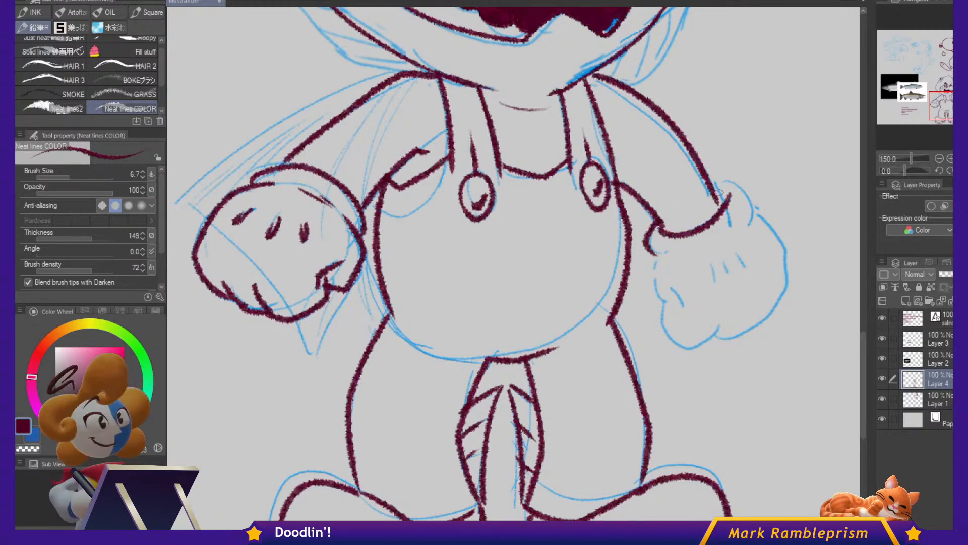
{"action": "left_click_drag", "start_coordinate": [719, 187], "coordinate": [757, 221]}
{"action": "left_click_drag", "start_coordinate": [690, 255], "coordinate": [734, 233]}
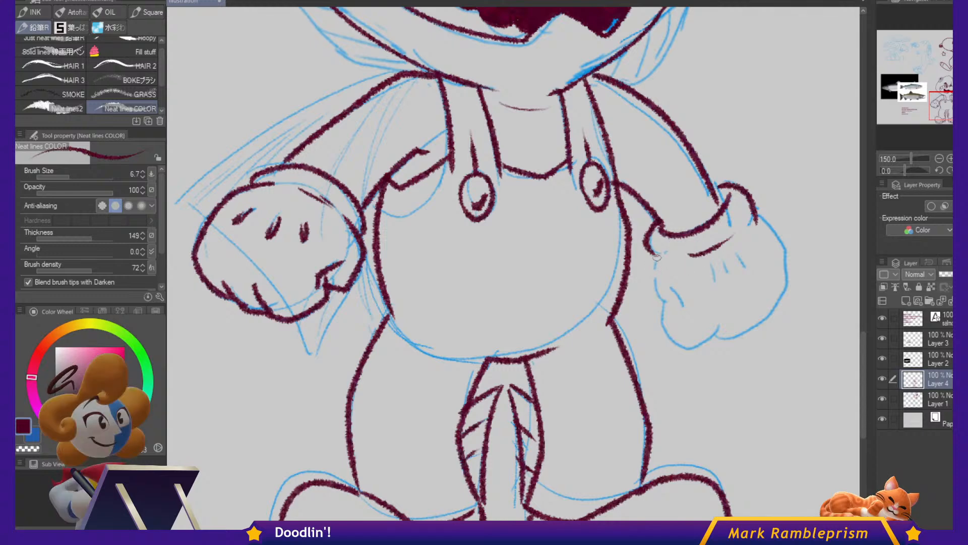
Ink the right-hand glove's fist with its thumb and finger bumps, and add three short marks on the back.
{"action": "mouse_move", "coordinate": [656, 297]}
{"action": "left_mouse_down"}
{"action": "mouse_move", "coordinate": [683, 303]}
{"action": "mouse_move", "coordinate": [660, 330]}
{"action": "mouse_move", "coordinate": [689, 348]}
{"action": "mouse_move", "coordinate": [761, 313]}
{"action": "left_mouse_up"}
{"action": "left_click_drag", "start_coordinate": [755, 216], "coordinate": [772, 242]}
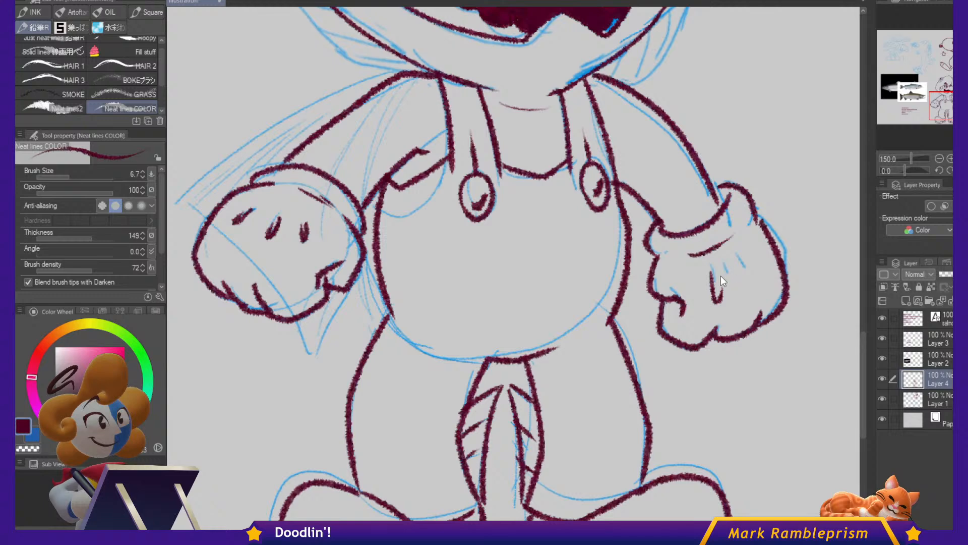
{"action": "mouse_move", "coordinate": [715, 275]}
{"action": "left_mouse_down"}
{"action": "mouse_move", "coordinate": [715, 301]}
{"action": "mouse_move", "coordinate": [739, 298]}
{"action": "left_mouse_up"}
{"action": "left_click_drag", "start_coordinate": [744, 263], "coordinate": [761, 286]}
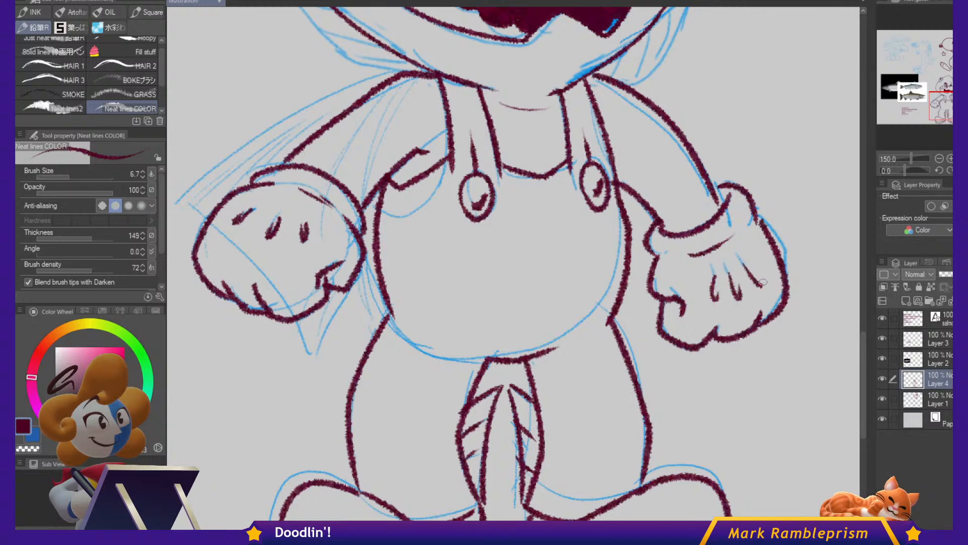
Ink the cape behind the left-hand arm: its outer edge from shoulder to tip and the point below the glove.
{"action": "left_click_drag", "start_coordinate": [795, 237], "coordinate": [831, 308]}
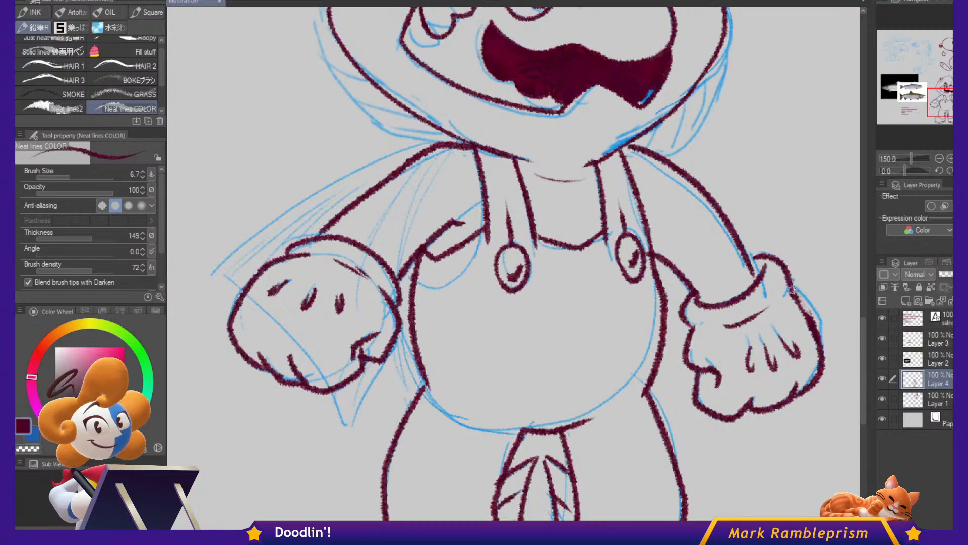
{"action": "left_click_drag", "start_coordinate": [667, 213], "coordinate": [685, 281]}
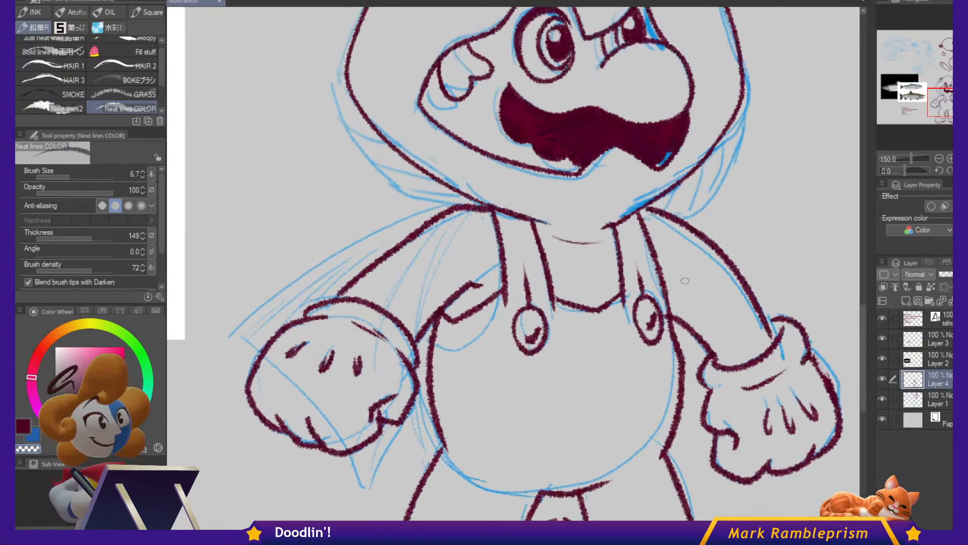
{"action": "left_click_drag", "start_coordinate": [465, 238], "coordinate": [581, 164]}
{"action": "left_click_drag", "start_coordinate": [596, 69], "coordinate": [677, 77]}
{"action": "mouse_move", "coordinate": [632, 165]}
{"action": "left_mouse_down"}
{"action": "mouse_move", "coordinate": [618, 113]}
{"action": "mouse_move", "coordinate": [514, 160]}
{"action": "mouse_move", "coordinate": [446, 211]}
{"action": "mouse_move", "coordinate": [475, 236]}
{"action": "left_mouse_up"}
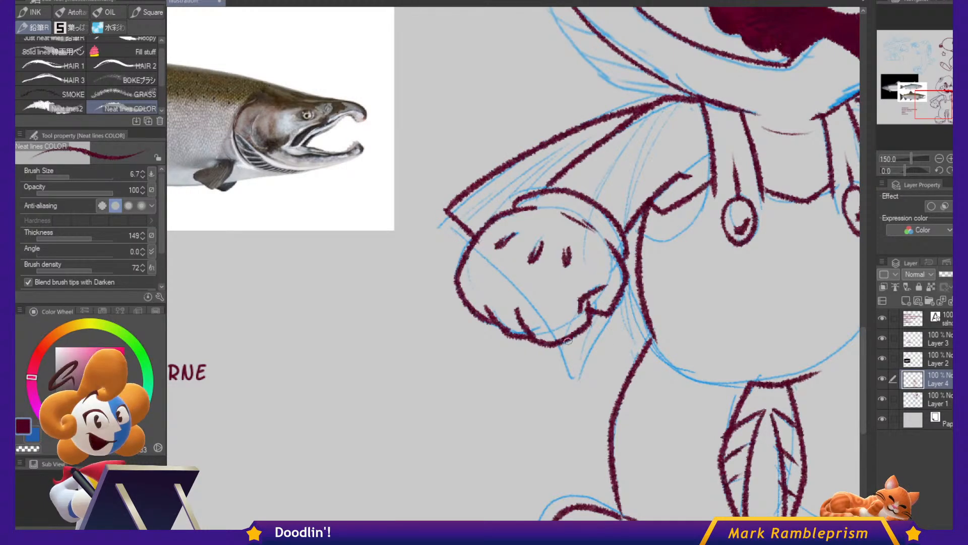
{"action": "mouse_move", "coordinate": [574, 335]}
{"action": "left_mouse_down"}
{"action": "mouse_move", "coordinate": [610, 378]}
{"action": "mouse_move", "coordinate": [638, 321]}
{"action": "left_mouse_up"}
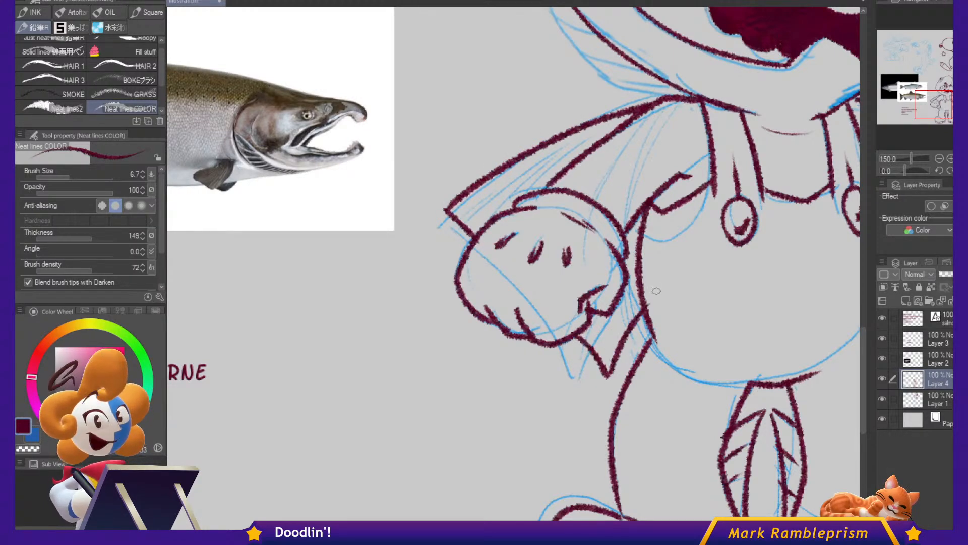
Draw fold lines inside the cape above the left-hand glove and in its point below, redoing the lower ones.
{"action": "left_click_drag", "start_coordinate": [513, 192], "coordinate": [603, 187]}
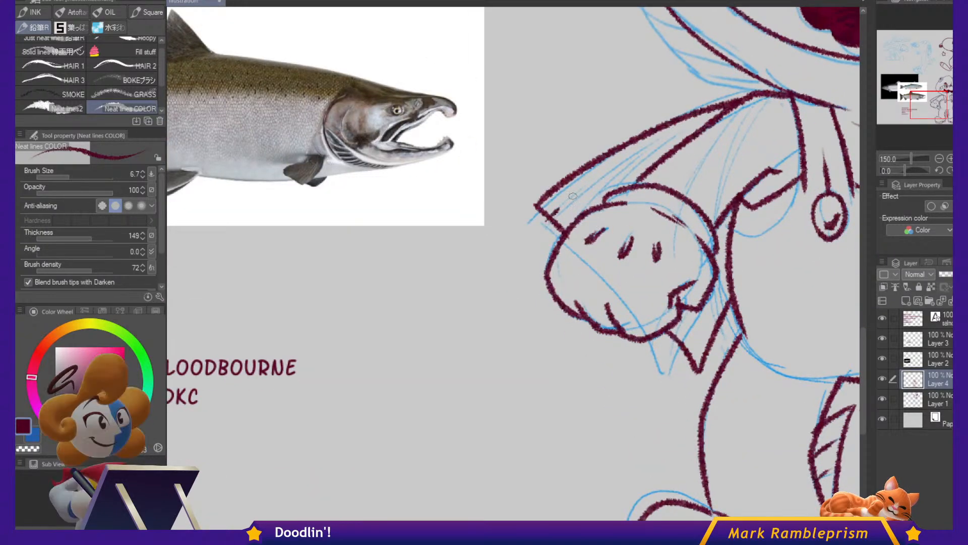
{"action": "mouse_move", "coordinate": [558, 210]}
{"action": "left_mouse_down"}
{"action": "mouse_move", "coordinate": [670, 129]}
{"action": "mouse_move", "coordinate": [655, 148]}
{"action": "left_mouse_up"}
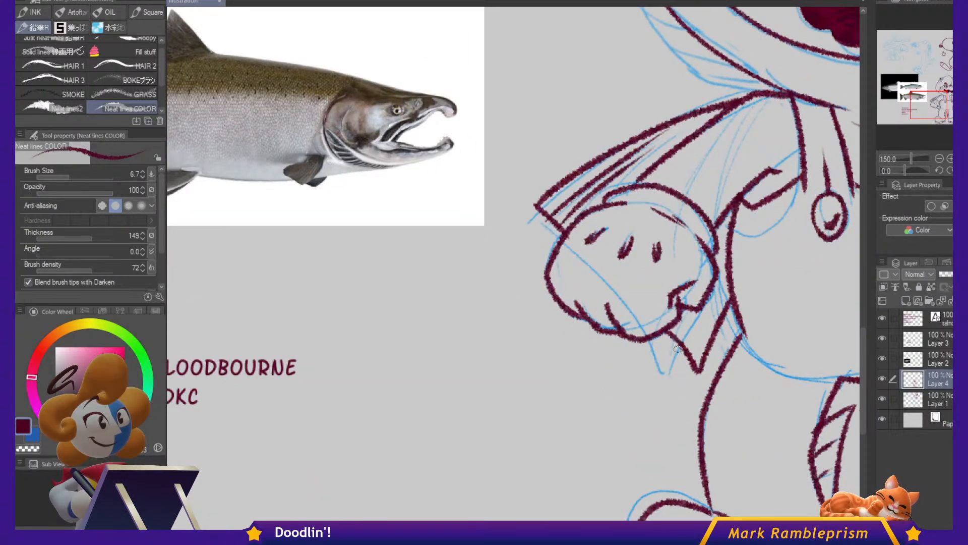
{"action": "left_click_drag", "start_coordinate": [696, 352], "coordinate": [723, 286]}
{"action": "key", "text": "ctrl+z"}
{"action": "key", "text": "ctrl+z"}
{"action": "left_click_drag", "start_coordinate": [680, 338], "coordinate": [689, 317]}
Ink the gill flaps beneath both sides of the hood and add short rib lines inside each.
{"action": "left_click_drag", "start_coordinate": [800, 315], "coordinate": [483, 436]}
{"action": "scroll", "coordinate": [671, 324], "scroll_direction": "down", "scroll_amount": 1}
{"action": "scroll", "coordinate": [671, 324], "scroll_direction": "down", "scroll_amount": 1}
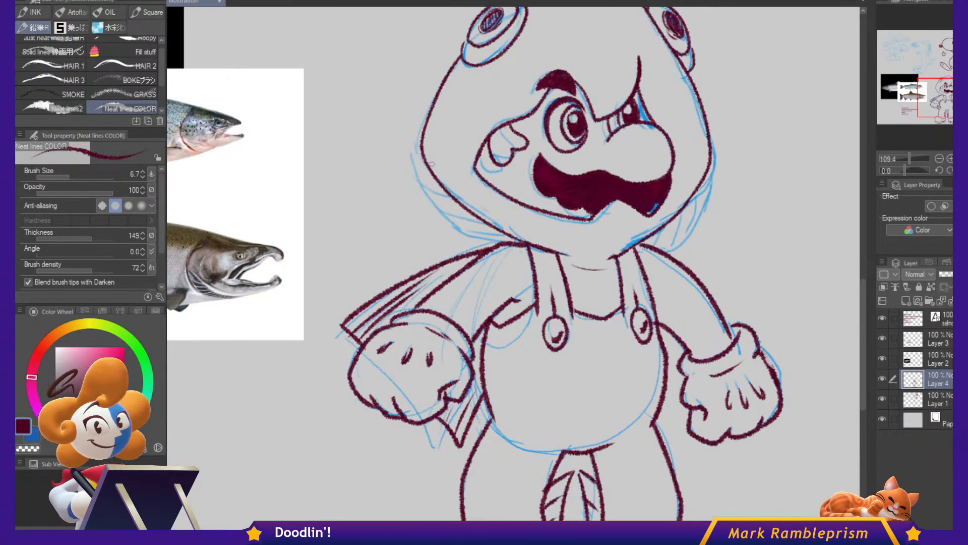
{"action": "mouse_move", "coordinate": [454, 228]}
{"action": "left_mouse_down"}
{"action": "mouse_move", "coordinate": [474, 218]}
{"action": "mouse_move", "coordinate": [465, 235]}
{"action": "mouse_move", "coordinate": [500, 243]}
{"action": "left_mouse_up"}
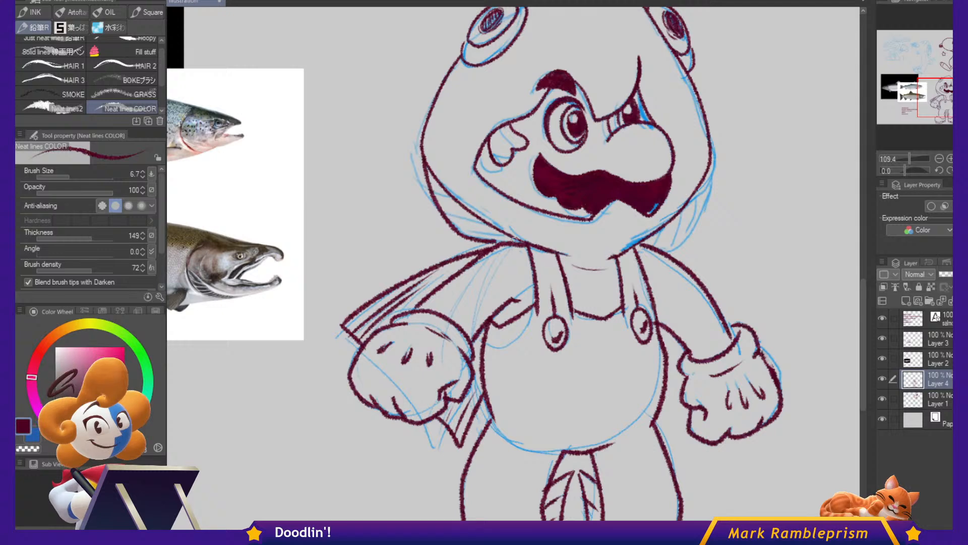
{"action": "mouse_move", "coordinate": [710, 160]}
{"action": "left_mouse_down"}
{"action": "mouse_move", "coordinate": [706, 210]}
{"action": "mouse_move", "coordinate": [692, 231]}
{"action": "left_mouse_up"}
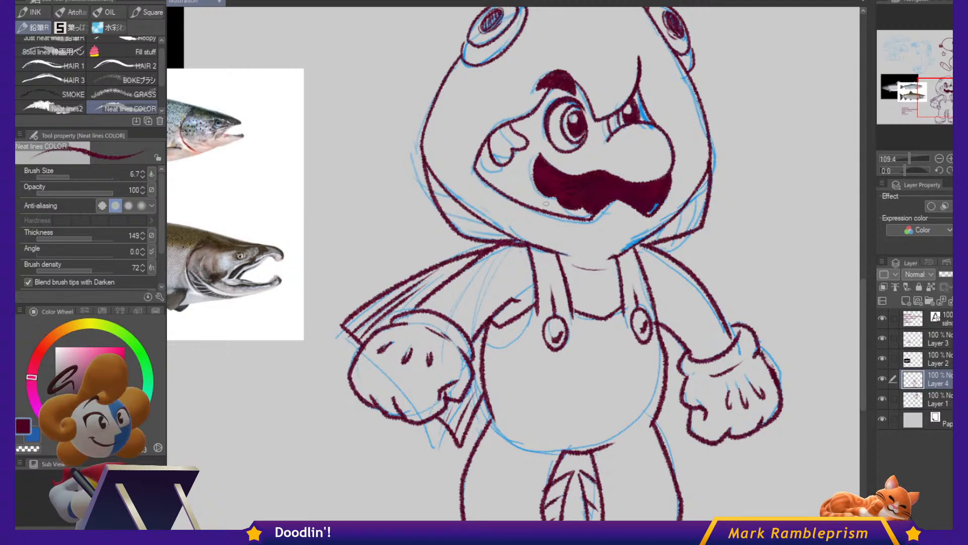
{"action": "left_click_drag", "start_coordinate": [444, 208], "coordinate": [509, 231]}
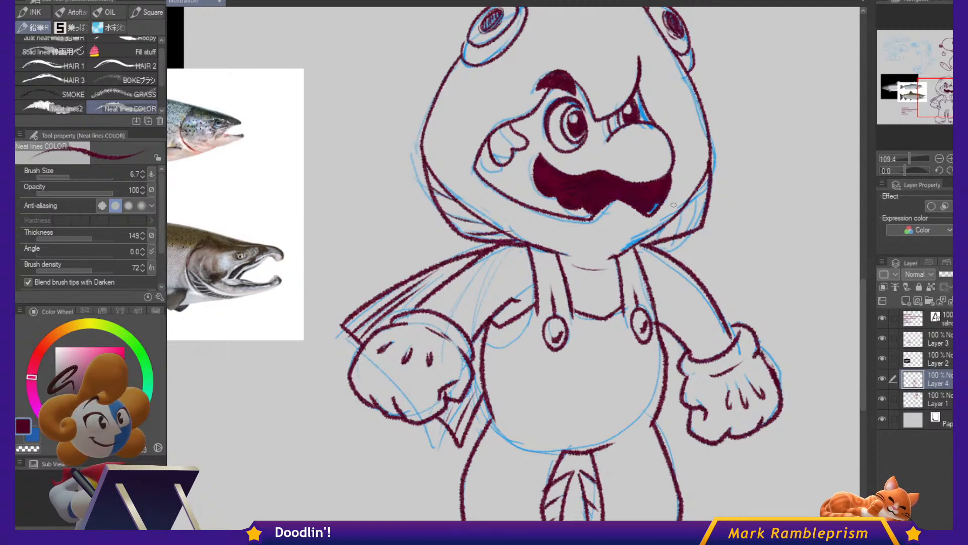
{"action": "left_click_drag", "start_coordinate": [659, 238], "coordinate": [687, 232]}
{"action": "left_click_drag", "start_coordinate": [670, 224], "coordinate": [696, 213]}
Mark "SALMON SUIT" as done in the text list by putting an "X" in front of it.
{"action": "scroll", "coordinate": [761, 279], "scroll_direction": "down", "scroll_amount": 4}
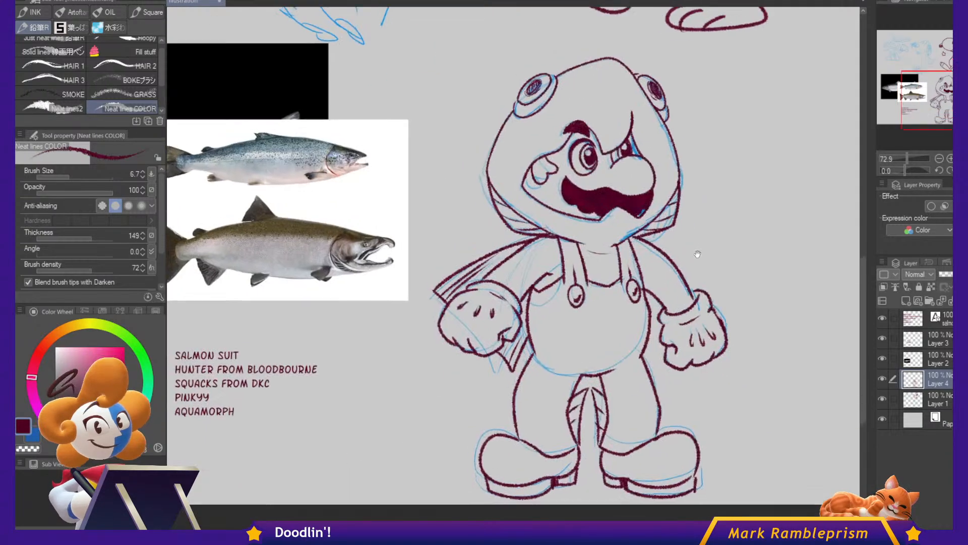
{"action": "left_click_drag", "start_coordinate": [698, 253], "coordinate": [721, 282]}
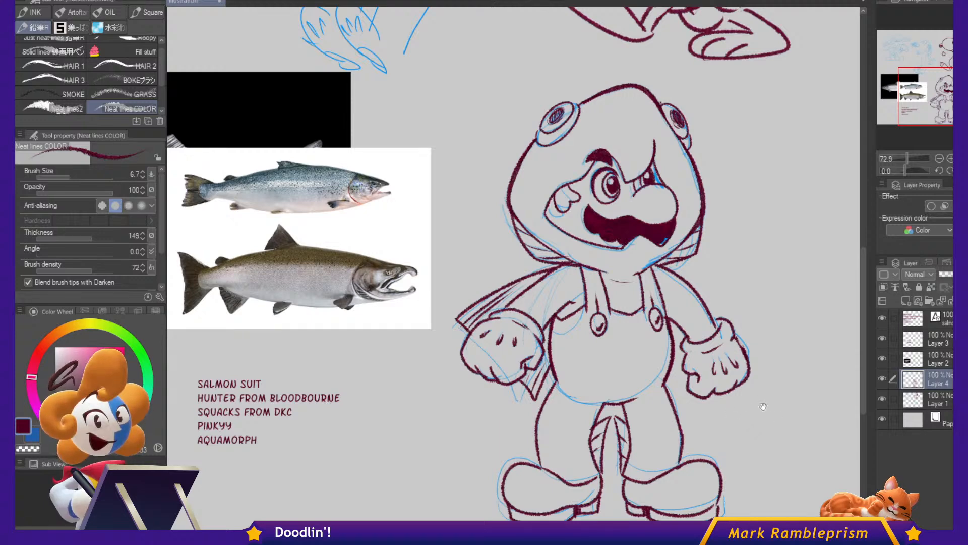
{"action": "mouse_move", "coordinate": [761, 404]}
{"action": "left_mouse_down"}
{"action": "mouse_move", "coordinate": [705, 353]}
{"action": "mouse_move", "coordinate": [740, 413]}
{"action": "left_mouse_up"}
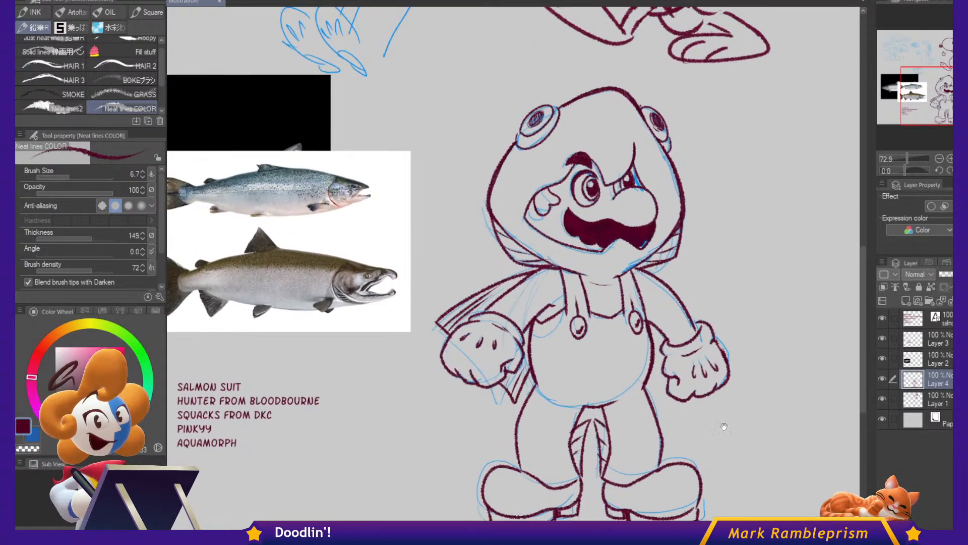
{"action": "mouse_move", "coordinate": [592, 386]}
{"action": "left_mouse_down"}
{"action": "mouse_move", "coordinate": [660, 431]}
{"action": "mouse_move", "coordinate": [721, 409]}
{"action": "left_mouse_up"}
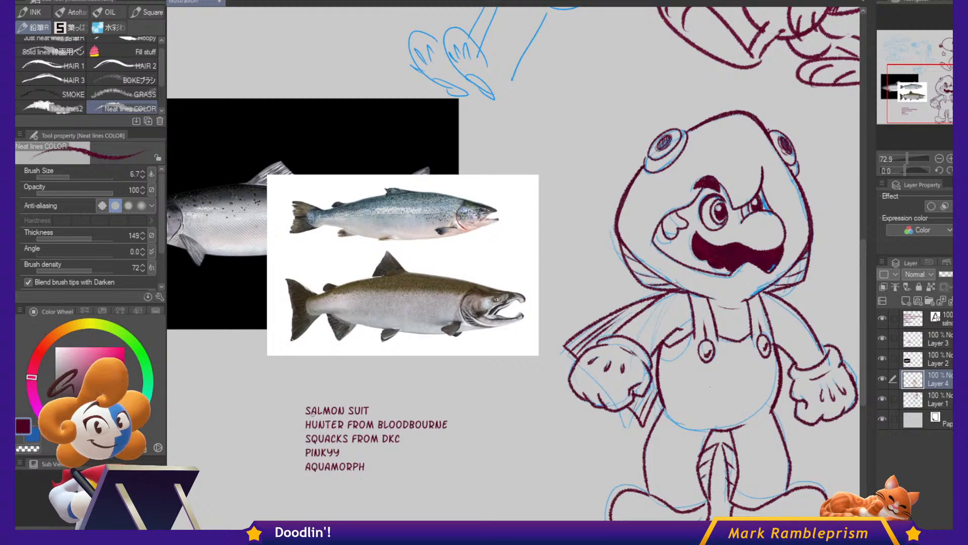
{"action": "key", "text": "t"}
{"action": "left_click", "coordinate": [310, 405]}
{"action": "type", "text": "x"}
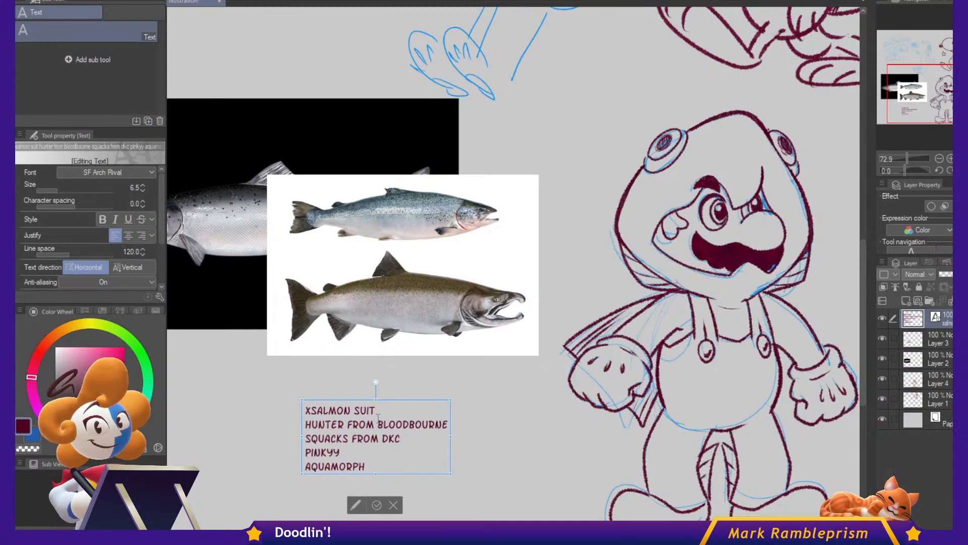
Indent the entries of the drawing list with spaces so they line up behind the X marking SALMON SUIT.
{"action": "left_click", "coordinate": [307, 426]}
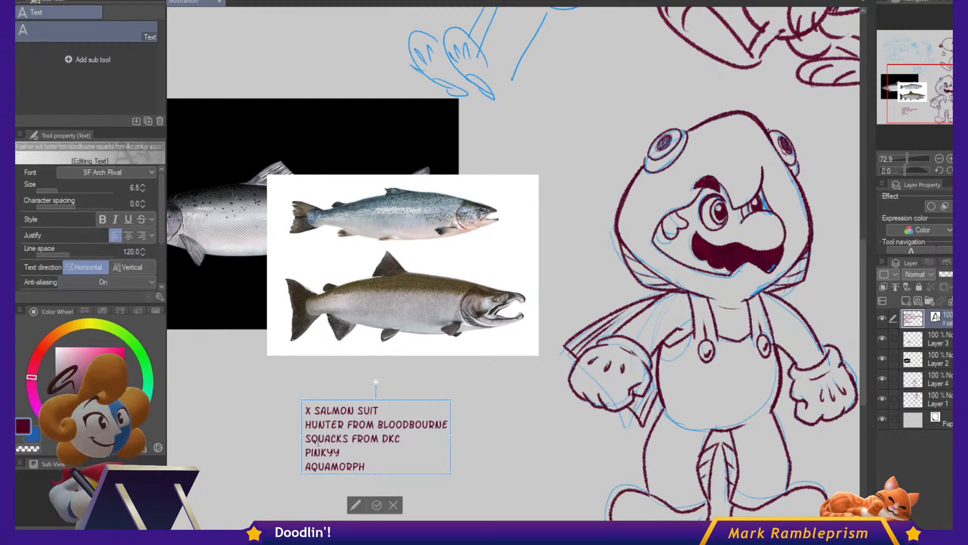
{"action": "left_click", "coordinate": [306, 452]}
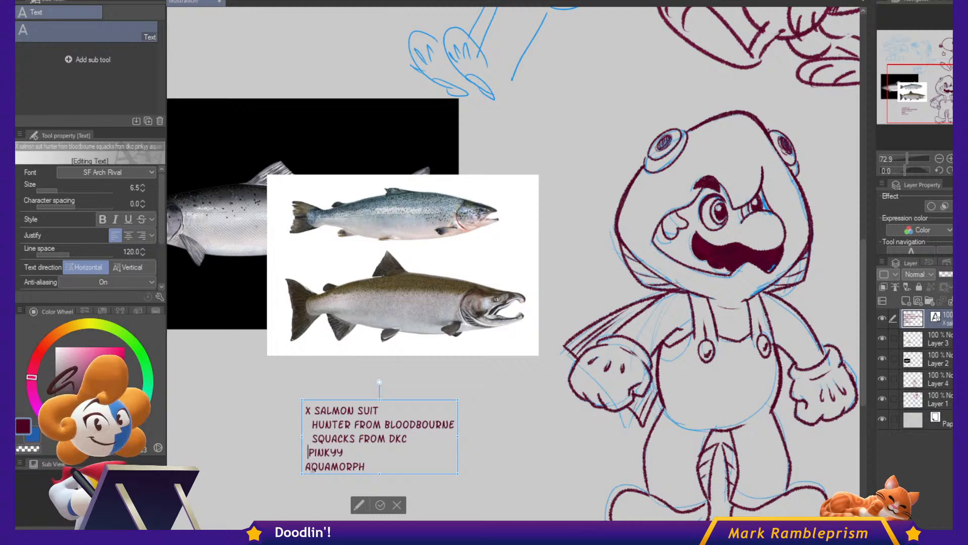
{"action": "left_click", "coordinate": [307, 466]}
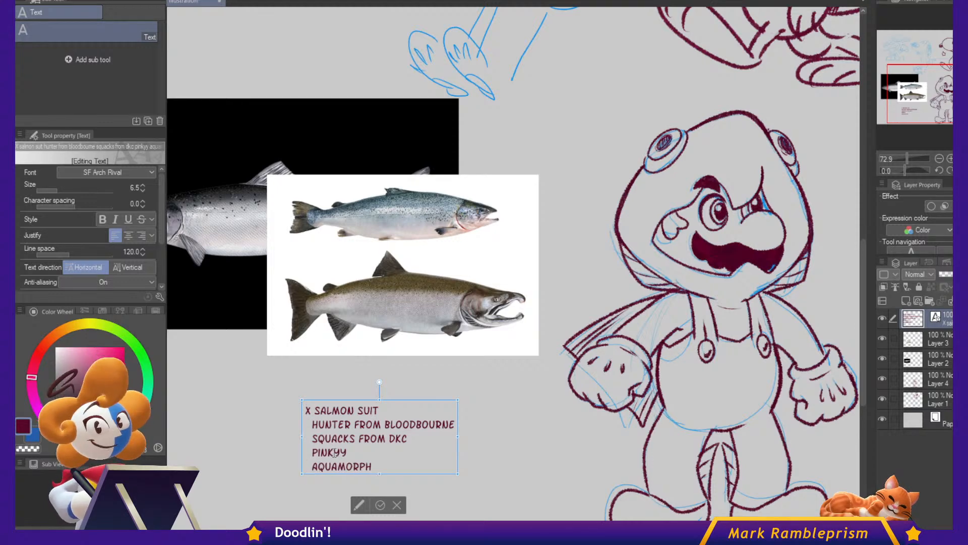
Remove the PINKYY line between SQUACKS FROM DKC and AQUAMORPH, keeping AQUAMORPH aligned with the entries above.
{"action": "left_click", "coordinate": [312, 454]}
{"action": "key", "text": "Delete"}
{"action": "key", "text": "Delete"}
{"action": "key", "text": "Delete"}
{"action": "key", "text": "Delete"}
{"action": "key", "text": "Delete"}
{"action": "key", "text": "Delete"}
{"action": "key", "text": "Delete"}
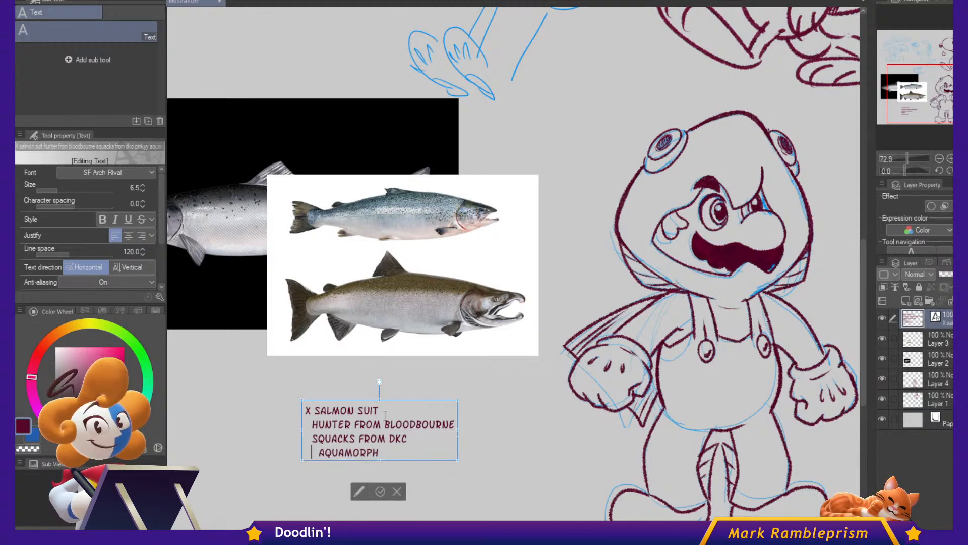
{"action": "key", "text": "Delete"}
{"action": "key", "text": "Delete"}
Insert an indented PINKYY entry directly below X SALMON SUIT and commit the text edit.
{"action": "left_click", "coordinate": [385, 416]}
{"action": "key", "text": "Return"}
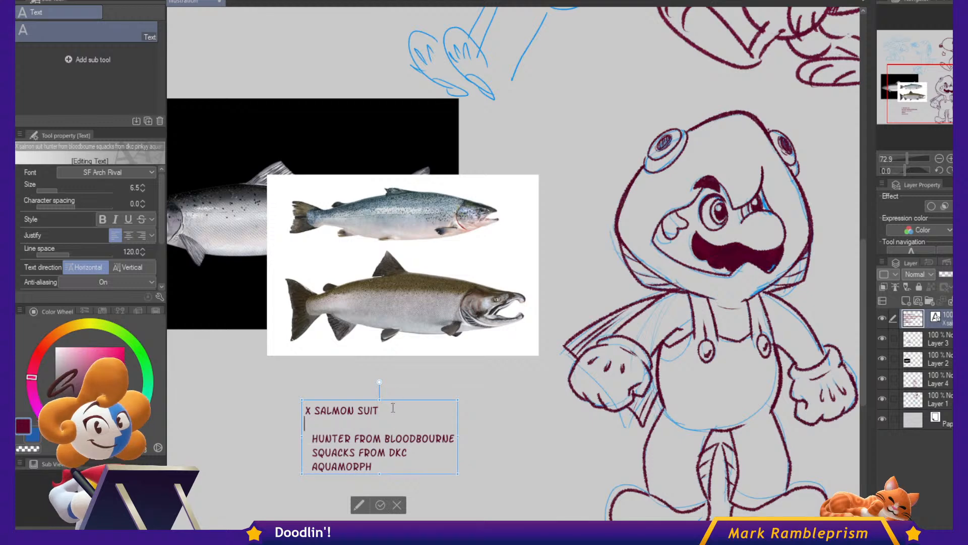
{"action": "type", "text": "PINKYY"}
{"action": "left_click", "coordinate": [305, 424]}
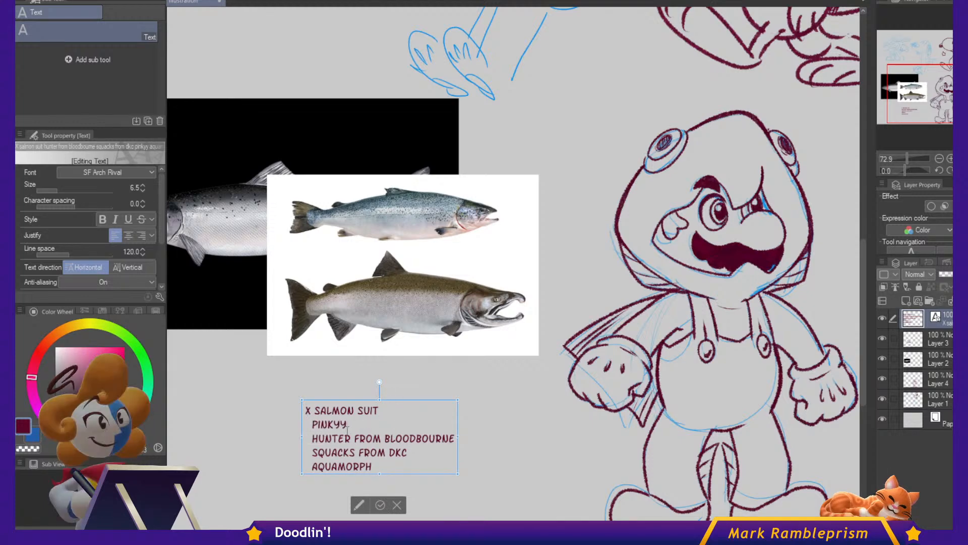
{"action": "left_click", "coordinate": [381, 504]}
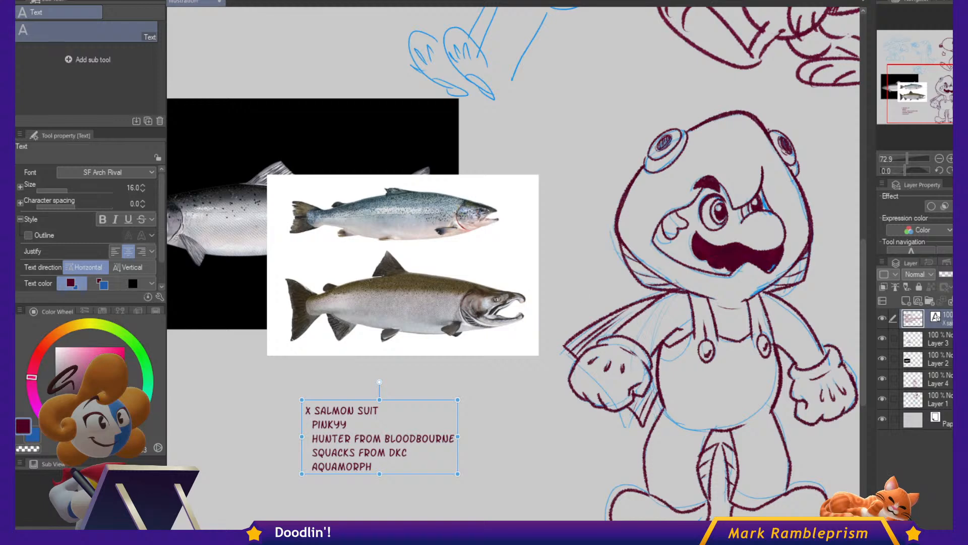
Create a new layer above the list with the sketch and reference layers hidden, and set Blue Pencil B to brush size 12.5.
{"action": "left_click", "coordinate": [907, 301]}
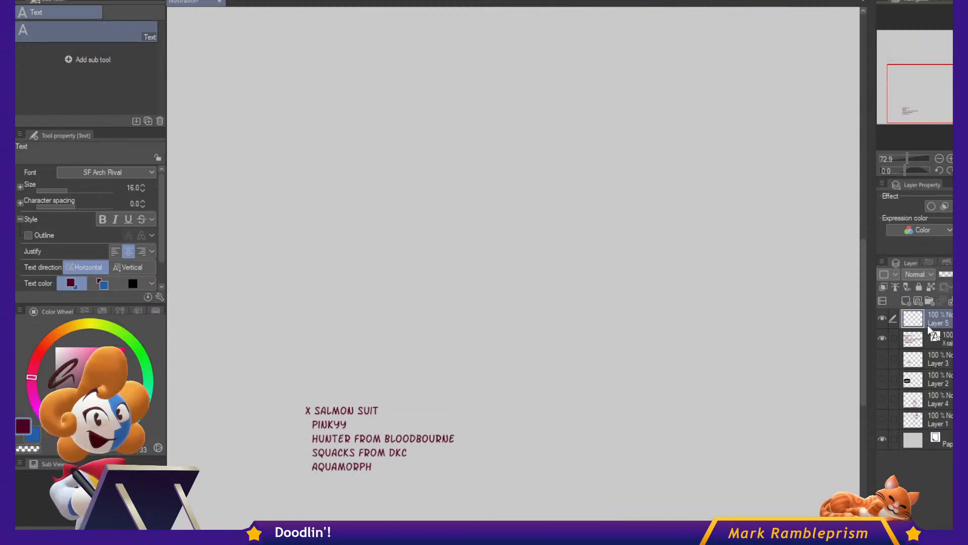
{"action": "mouse_move", "coordinate": [474, 75]}
{"action": "left_mouse_down"}
{"action": "mouse_move", "coordinate": [540, 320]}
{"action": "mouse_move", "coordinate": [517, 227]}
{"action": "mouse_move", "coordinate": [540, 295]}
{"action": "mouse_move", "coordinate": [550, 228]}
{"action": "left_mouse_up"}
{"action": "key", "text": "p"}
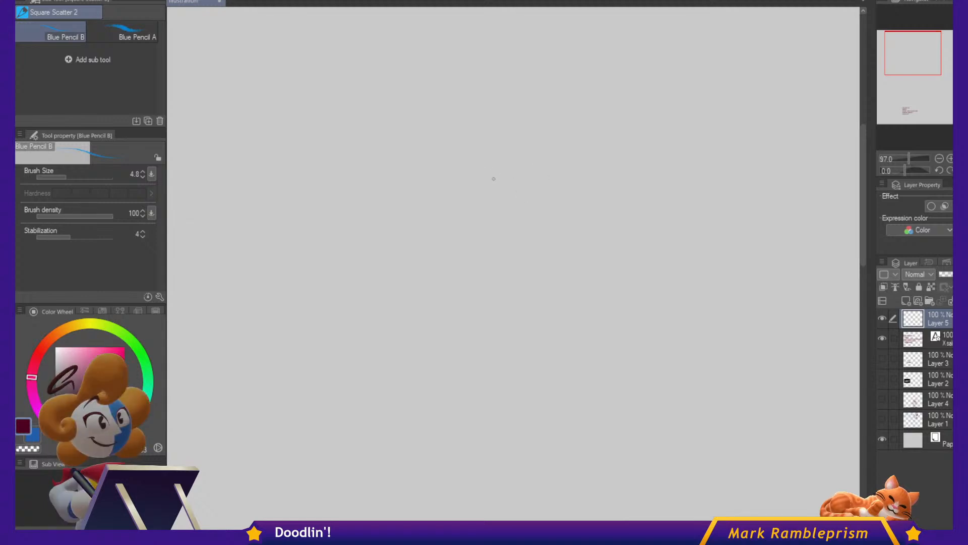
{"action": "left_click_drag", "start_coordinate": [460, 222], "coordinate": [503, 149]}
{"action": "key", "text": "ctrl+z"}
{"action": "left_click_drag", "start_coordinate": [511, 205], "coordinate": [511, 234], "text": "ctrl+alt"}
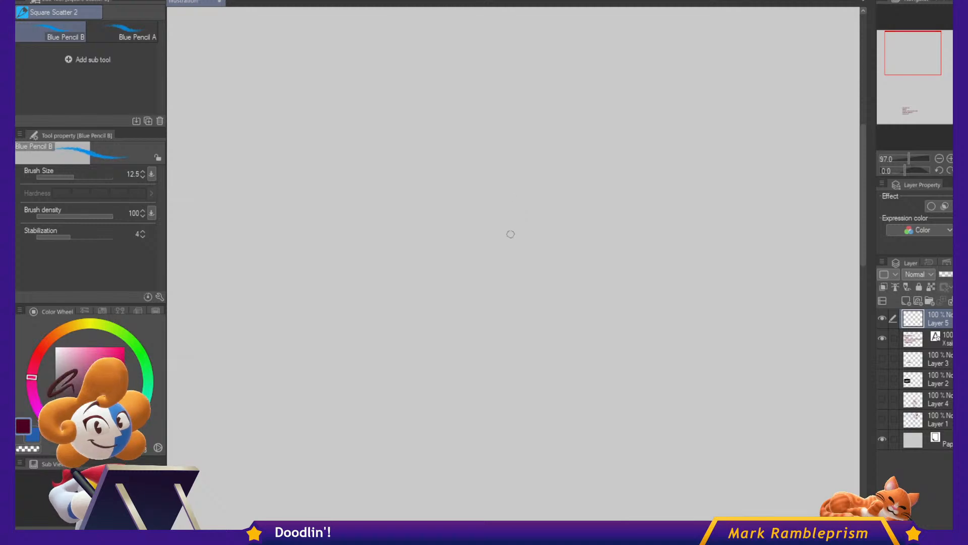
Sketch a large tilted oval for the character's head and reinforce the curve of its lower-left jaw.
{"action": "mouse_move", "coordinate": [436, 287]}
{"action": "left_mouse_down"}
{"action": "mouse_move", "coordinate": [685, 199]}
{"action": "mouse_move", "coordinate": [438, 283]}
{"action": "left_mouse_up"}
{"action": "key", "text": "ctrl+z"}
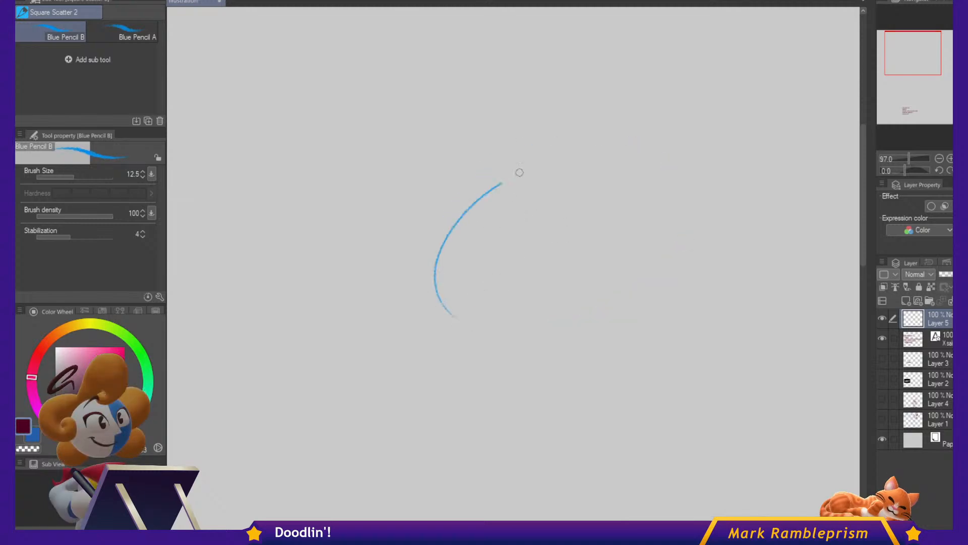
{"action": "left_click_drag", "start_coordinate": [520, 173], "coordinate": [461, 287]}
{"action": "key", "text": "ctrl+z"}
{"action": "left_click_drag", "start_coordinate": [416, 260], "coordinate": [411, 340]}
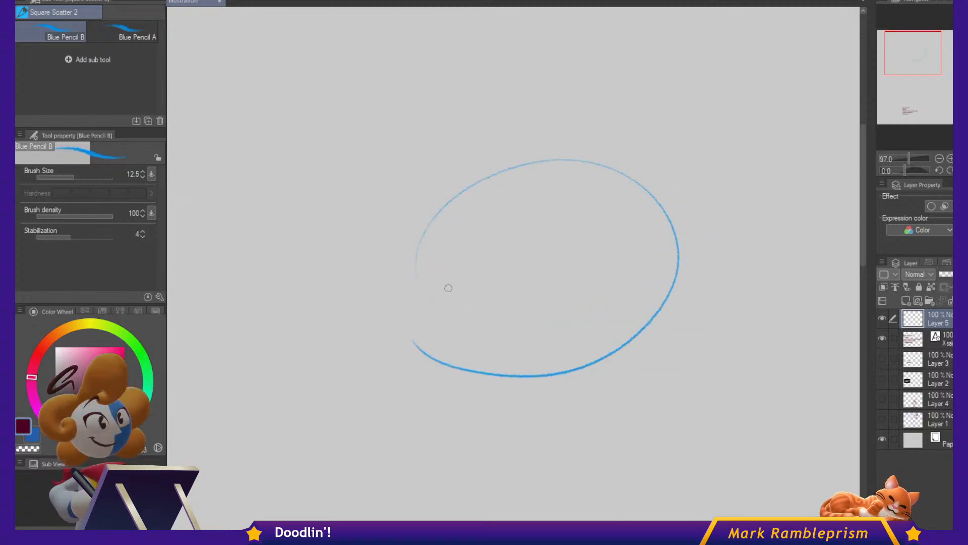
{"action": "mouse_move", "coordinate": [417, 271]}
{"action": "left_mouse_down"}
{"action": "mouse_move", "coordinate": [418, 335]}
{"action": "mouse_move", "coordinate": [428, 251]}
{"action": "left_mouse_up"}
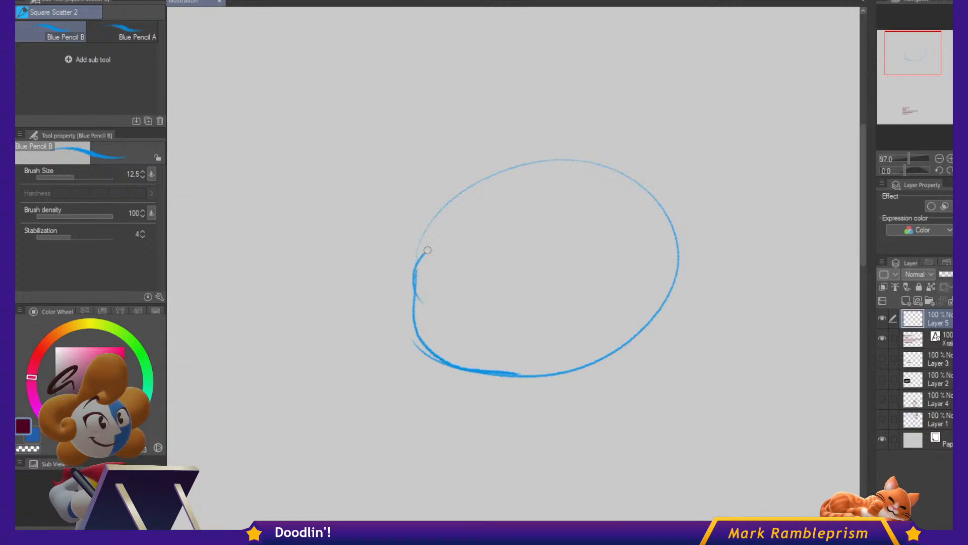
Draw two large round eyes inside the head and a smirking mouth line beneath them.
{"action": "left_click_drag", "start_coordinate": [493, 306], "coordinate": [431, 313]}
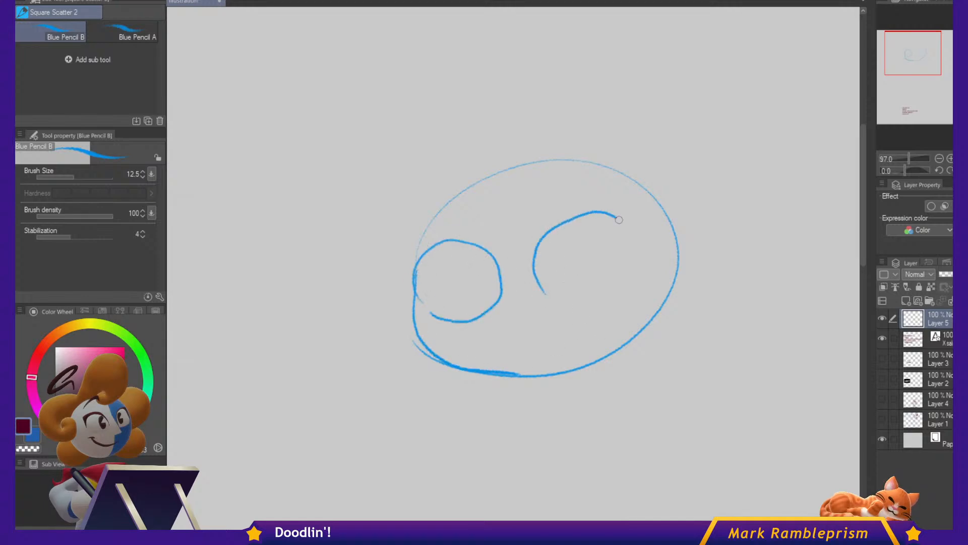
{"action": "left_click_drag", "start_coordinate": [619, 220], "coordinate": [594, 313]}
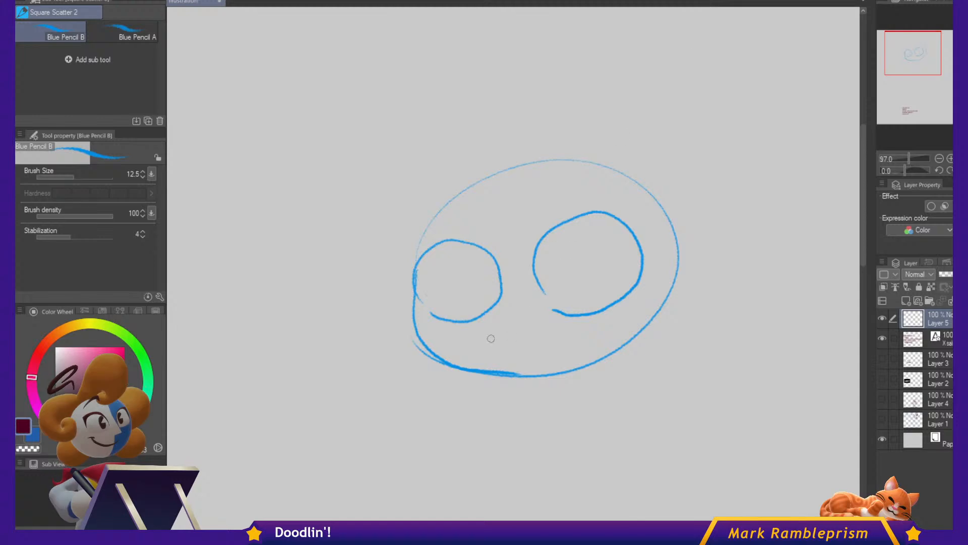
{"action": "left_click_drag", "start_coordinate": [593, 323], "coordinate": [624, 322]}
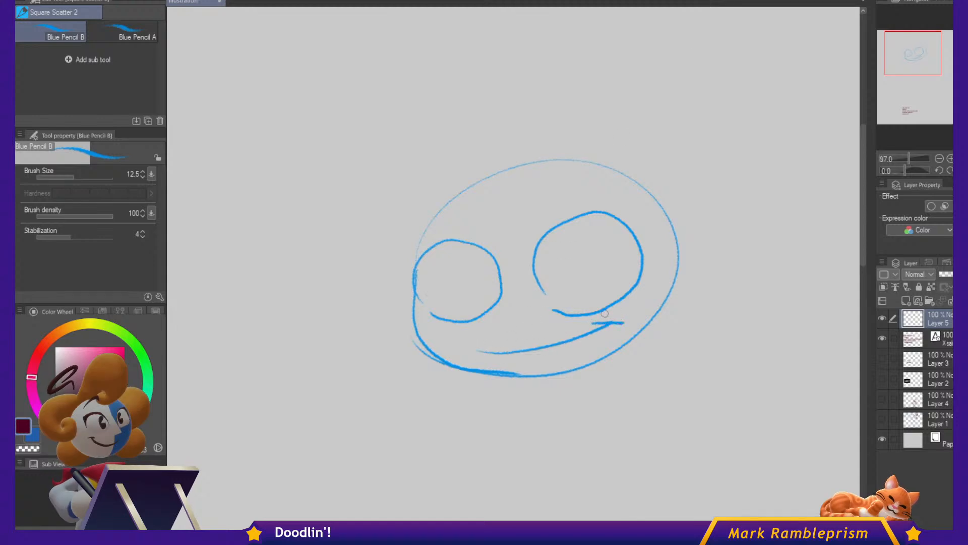
Draw thick, pointed angry eyebrows slanting down toward the middle of the face and overlapping both eyes.
{"action": "left_click_drag", "start_coordinate": [410, 193], "coordinate": [406, 232]}
{"action": "left_click_drag", "start_coordinate": [416, 187], "coordinate": [430, 201]}
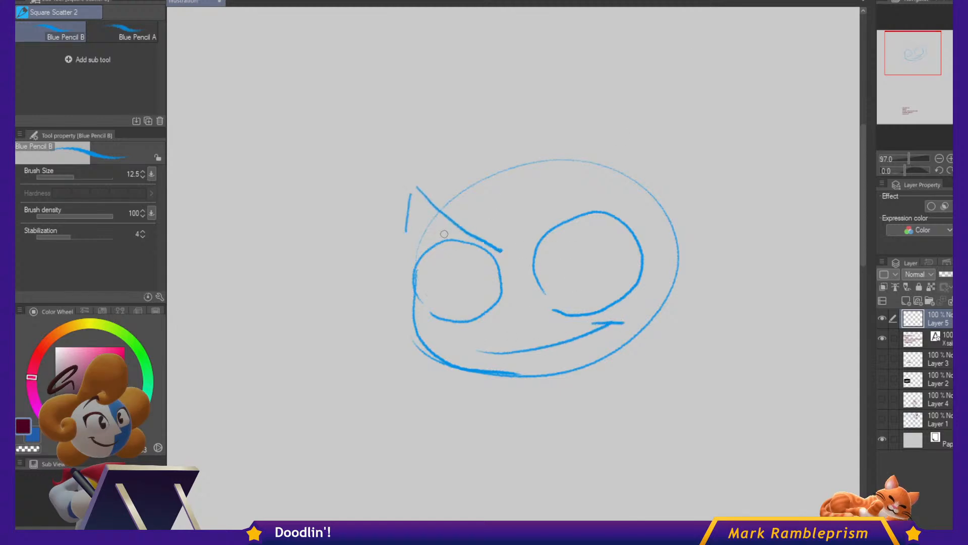
{"action": "left_click_drag", "start_coordinate": [407, 237], "coordinate": [478, 263]}
{"action": "mouse_move", "coordinate": [524, 237]}
{"action": "left_mouse_down"}
{"action": "mouse_move", "coordinate": [529, 256]}
{"action": "mouse_move", "coordinate": [615, 138]}
{"action": "left_mouse_up"}
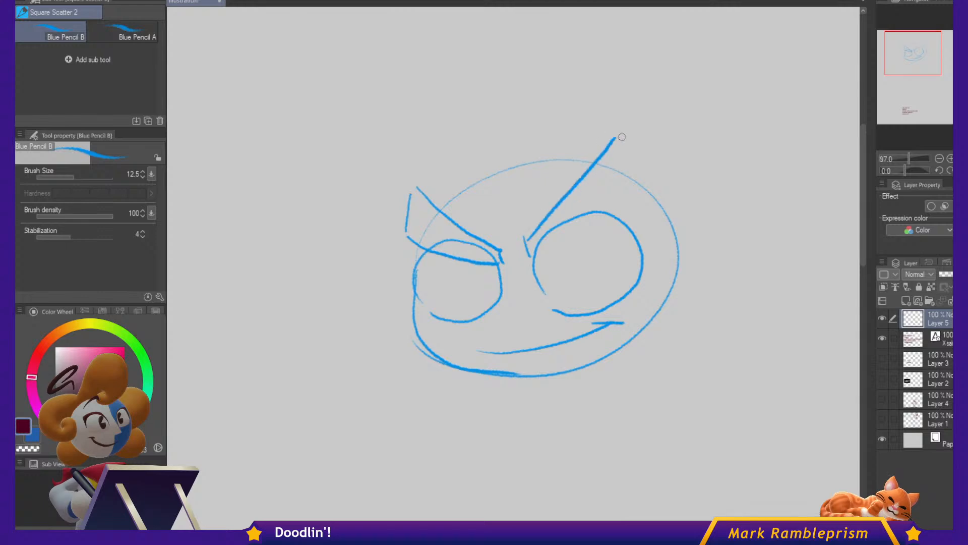
{"action": "mouse_move", "coordinate": [640, 175]}
{"action": "left_mouse_down"}
{"action": "mouse_move", "coordinate": [626, 199]}
{"action": "mouse_move", "coordinate": [532, 259]}
{"action": "left_mouse_up"}
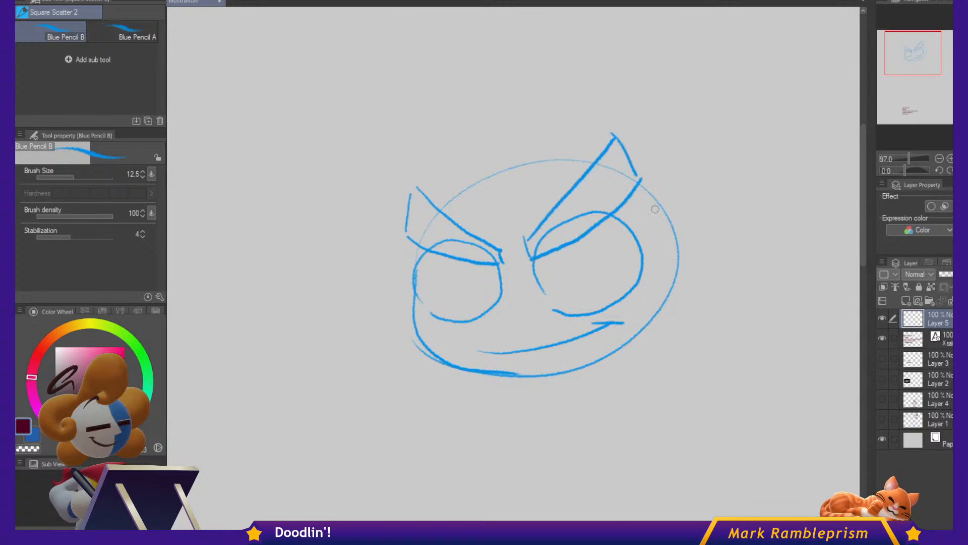
Add a large iris inside each eye and a small C-shaped nose between the eyes and mouth.
{"action": "mouse_move", "coordinate": [438, 253]}
{"action": "left_mouse_down"}
{"action": "mouse_move", "coordinate": [432, 288]}
{"action": "mouse_move", "coordinate": [469, 319]}
{"action": "left_mouse_up"}
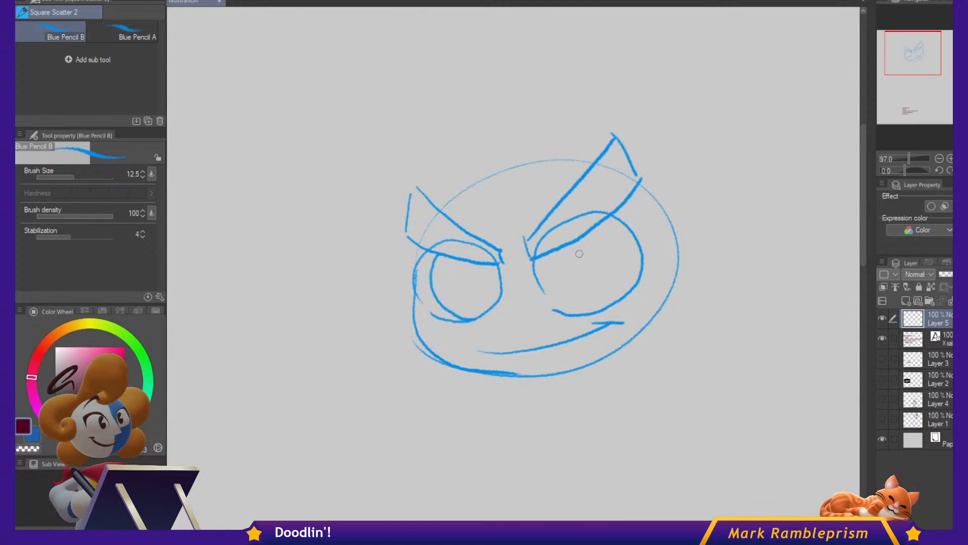
{"action": "left_click_drag", "start_coordinate": [564, 291], "coordinate": [602, 309]}
{"action": "mouse_move", "coordinate": [516, 309]}
{"action": "left_mouse_down"}
{"action": "mouse_move", "coordinate": [521, 332]}
{"action": "mouse_move", "coordinate": [496, 317]}
{"action": "mouse_move", "coordinate": [513, 331]}
{"action": "left_mouse_up"}
{"action": "key", "text": "ctrl+z"}
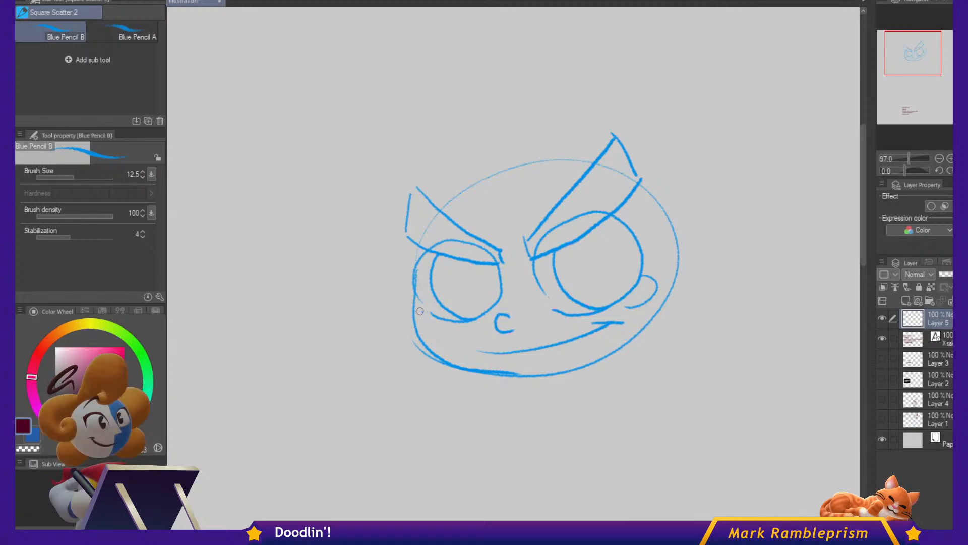
Sketch small rounded bumps at both sides of the face and close the outline of the right eye.
{"action": "left_click_drag", "start_coordinate": [447, 324], "coordinate": [430, 310]}
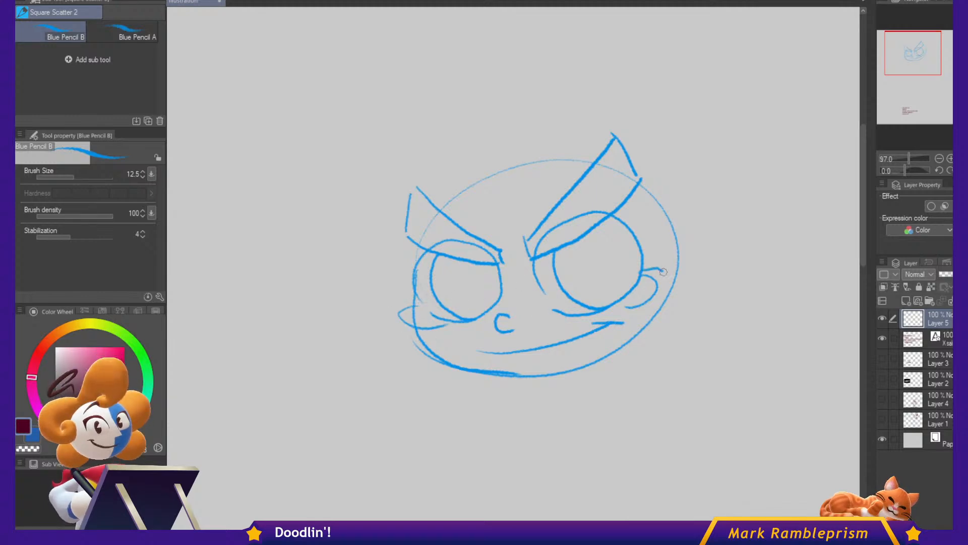
{"action": "left_click_drag", "start_coordinate": [648, 271], "coordinate": [651, 301]}
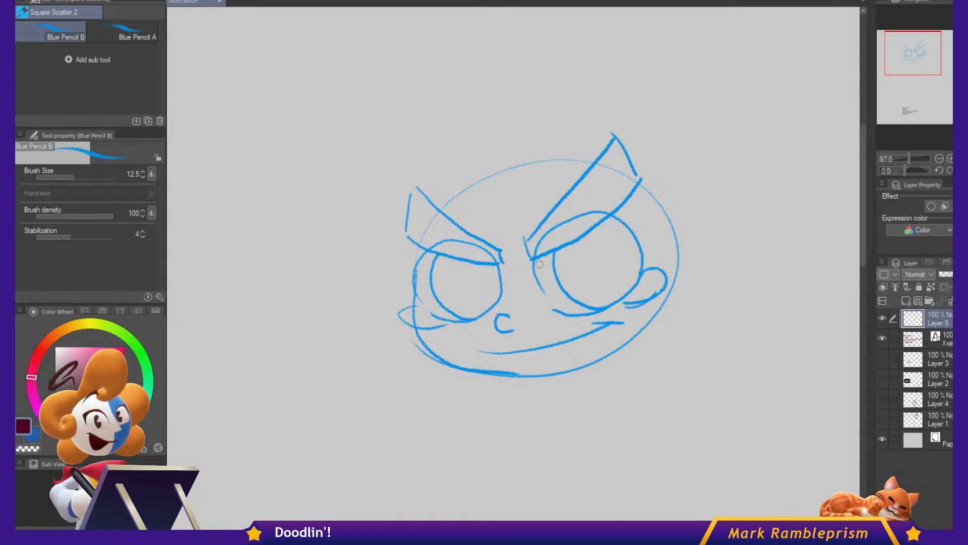
{"action": "left_click_drag", "start_coordinate": [536, 261], "coordinate": [542, 303]}
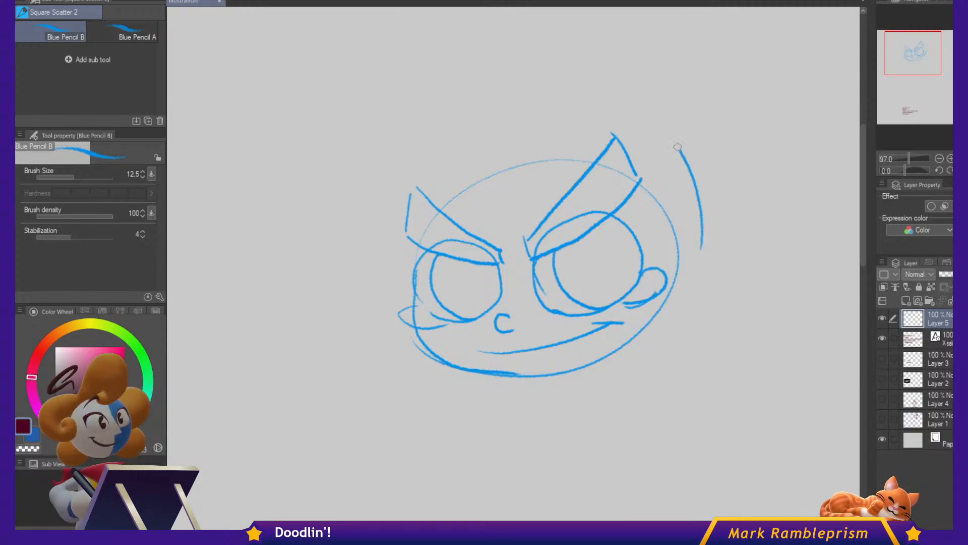
Sketch the rounded crown of hair with curved bangs over the forehead and a full lock down the left side.
{"action": "mouse_move", "coordinate": [678, 147]}
{"action": "left_mouse_down"}
{"action": "mouse_move", "coordinate": [624, 95]}
{"action": "mouse_move", "coordinate": [505, 72]}
{"action": "left_mouse_up"}
{"action": "mouse_move", "coordinate": [375, 137]}
{"action": "left_mouse_down"}
{"action": "mouse_move", "coordinate": [313, 232]}
{"action": "mouse_move", "coordinate": [340, 259]}
{"action": "mouse_move", "coordinate": [411, 238]}
{"action": "mouse_move", "coordinate": [480, 198]}
{"action": "mouse_move", "coordinate": [487, 228]}
{"action": "mouse_move", "coordinate": [533, 208]}
{"action": "mouse_move", "coordinate": [543, 225]}
{"action": "mouse_move", "coordinate": [653, 196]}
{"action": "mouse_move", "coordinate": [646, 209]}
{"action": "mouse_move", "coordinate": [670, 216]}
{"action": "left_mouse_up"}
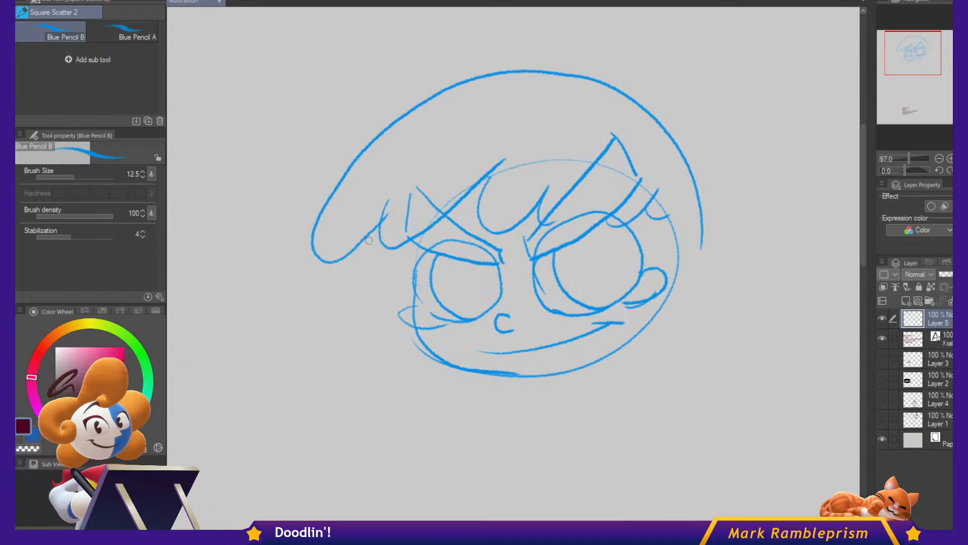
{"action": "mouse_move", "coordinate": [352, 254]}
{"action": "left_mouse_down"}
{"action": "mouse_move", "coordinate": [327, 291]}
{"action": "mouse_move", "coordinate": [413, 380]}
{"action": "left_mouse_up"}
{"action": "key", "text": "ctrl+z"}
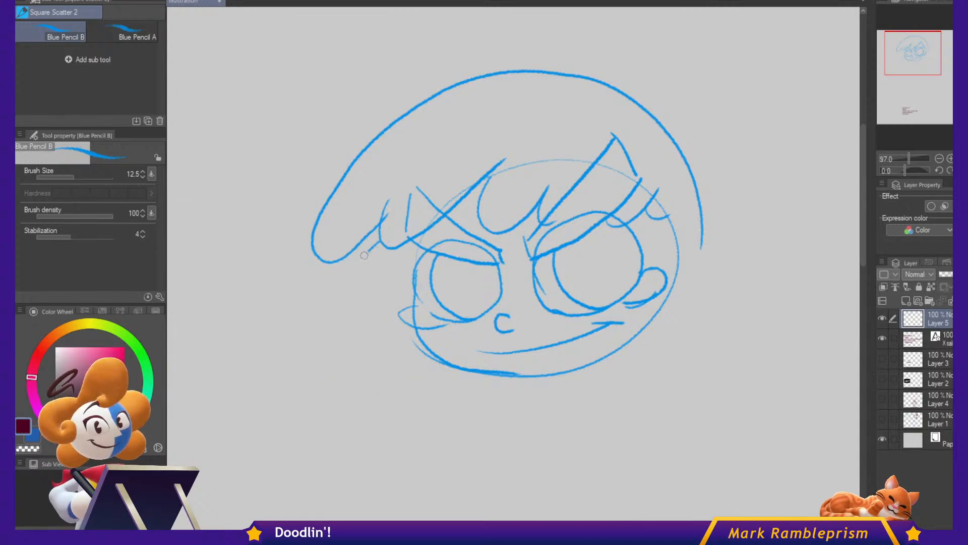
{"action": "mouse_move", "coordinate": [379, 243]}
{"action": "left_mouse_down"}
{"action": "mouse_move", "coordinate": [365, 378]}
{"action": "mouse_move", "coordinate": [428, 374]}
{"action": "left_mouse_up"}
{"action": "key", "text": "ctrl+z"}
{"action": "mouse_move", "coordinate": [377, 239]}
{"action": "left_mouse_down"}
{"action": "mouse_move", "coordinate": [346, 367]}
{"action": "mouse_move", "coordinate": [448, 380]}
{"action": "left_mouse_up"}
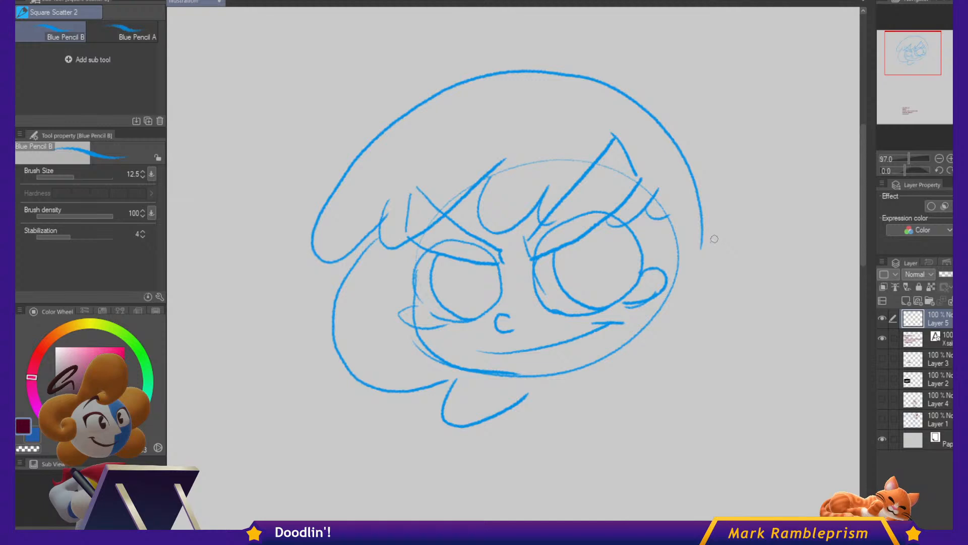
Draw two rounded hair curls flaring outward on the right side of the head, one above the other.
{"action": "mouse_move", "coordinate": [701, 246]}
{"action": "left_mouse_down"}
{"action": "mouse_move", "coordinate": [695, 285]}
{"action": "mouse_move", "coordinate": [751, 275]}
{"action": "mouse_move", "coordinate": [750, 326]}
{"action": "left_mouse_up"}
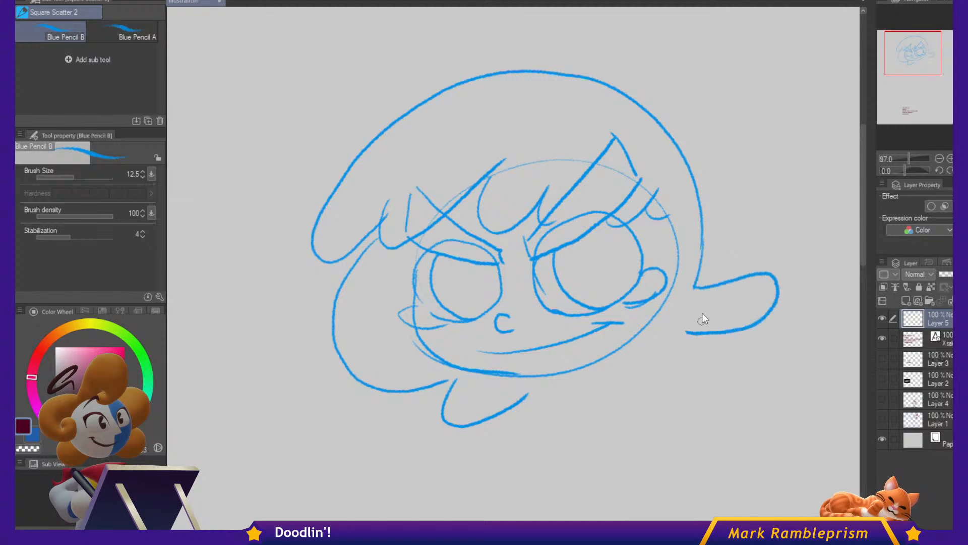
{"action": "key", "text": "ctrl+z"}
{"action": "left_click_drag", "start_coordinate": [695, 288], "coordinate": [775, 303]}
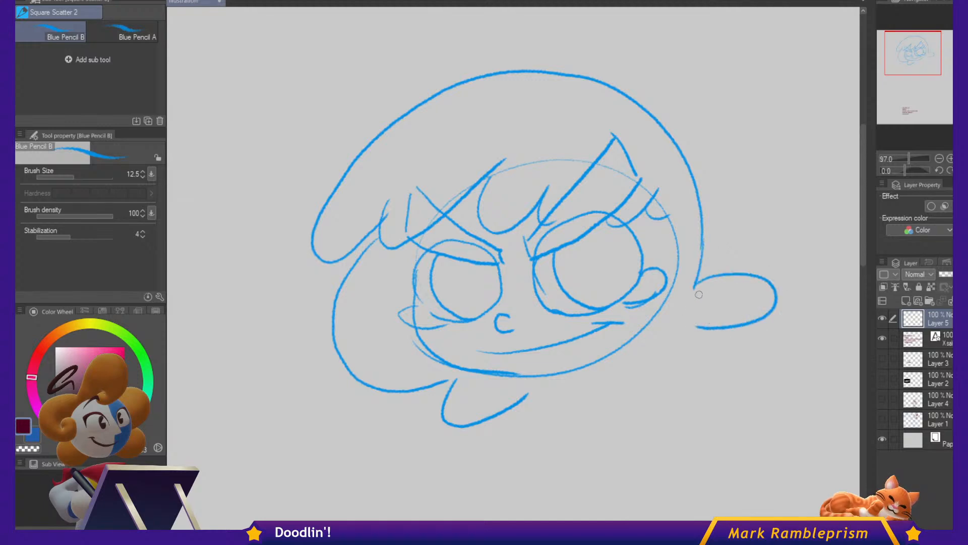
{"action": "mouse_move", "coordinate": [688, 326]}
{"action": "left_mouse_down"}
{"action": "mouse_move", "coordinate": [640, 397]}
{"action": "mouse_move", "coordinate": [615, 392]}
{"action": "left_mouse_up"}
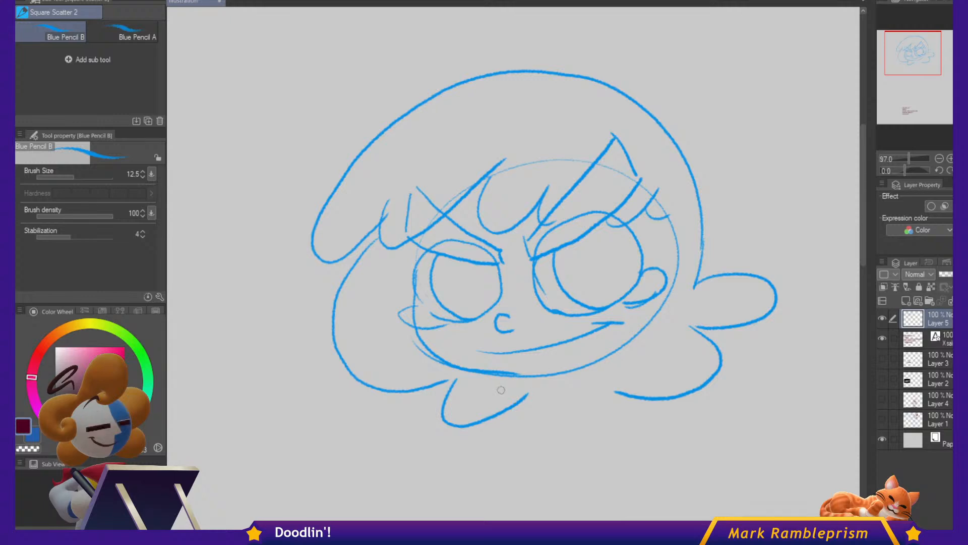
Sketch an angular collar under the chin, with crossing lines that meet at a point below the head.
{"action": "mouse_move", "coordinate": [466, 382]}
{"action": "left_mouse_down"}
{"action": "mouse_move", "coordinate": [480, 397]}
{"action": "mouse_move", "coordinate": [572, 370]}
{"action": "mouse_move", "coordinate": [627, 356]}
{"action": "left_mouse_up"}
{"action": "key", "text": "ctrl+z"}
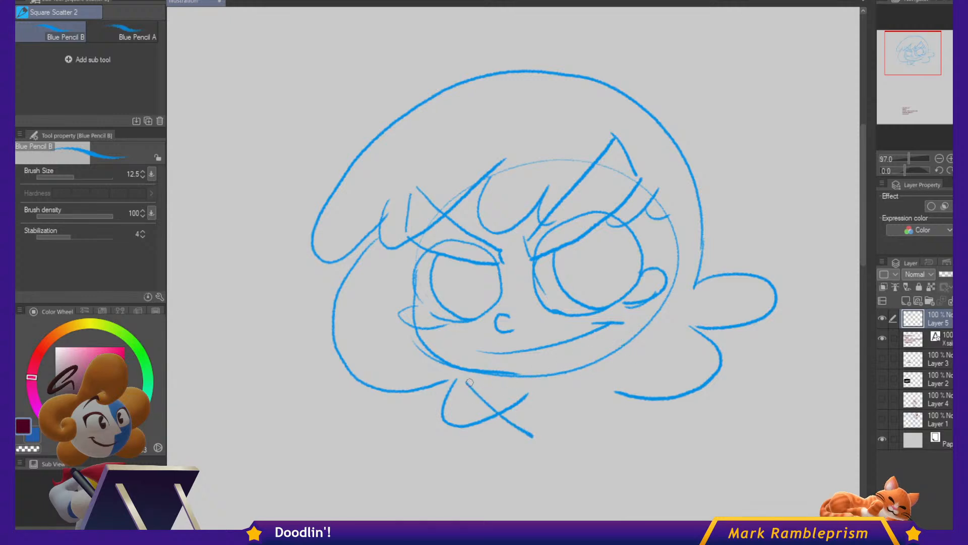
{"action": "mouse_move", "coordinate": [504, 377]}
{"action": "left_mouse_down"}
{"action": "mouse_move", "coordinate": [547, 375]}
{"action": "mouse_move", "coordinate": [589, 363]}
{"action": "mouse_move", "coordinate": [630, 331]}
{"action": "mouse_move", "coordinate": [615, 344]}
{"action": "mouse_move", "coordinate": [687, 325]}
{"action": "left_mouse_up"}
{"action": "key", "text": "ctrl+z"}
{"action": "left_click_drag", "start_coordinate": [540, 440], "coordinate": [634, 403]}
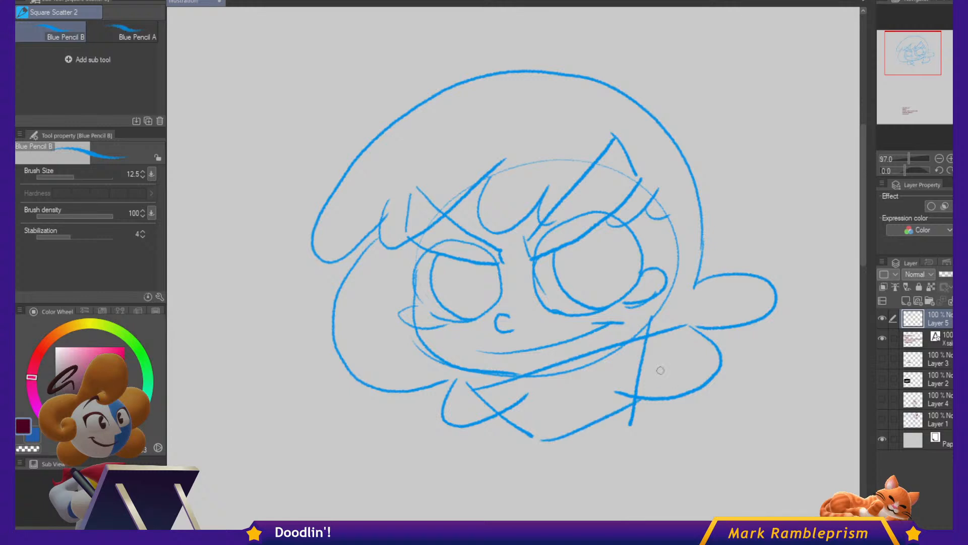
Draw two short slanted lines sticking out from the upper right of the hair crown.
{"action": "left_click_drag", "start_coordinate": [660, 363], "coordinate": [656, 302]}
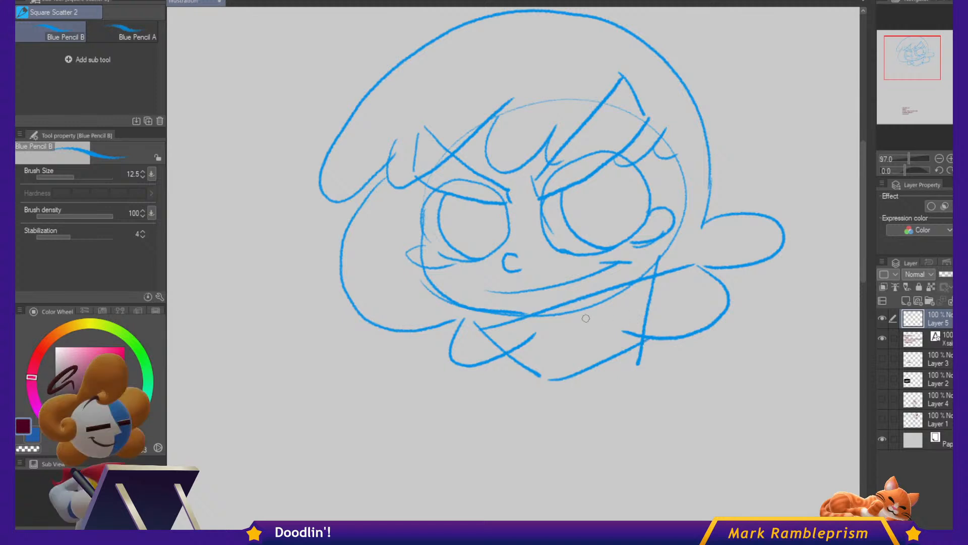
{"action": "scroll", "coordinate": [697, 261], "scroll_direction": "up", "scroll_amount": 3}
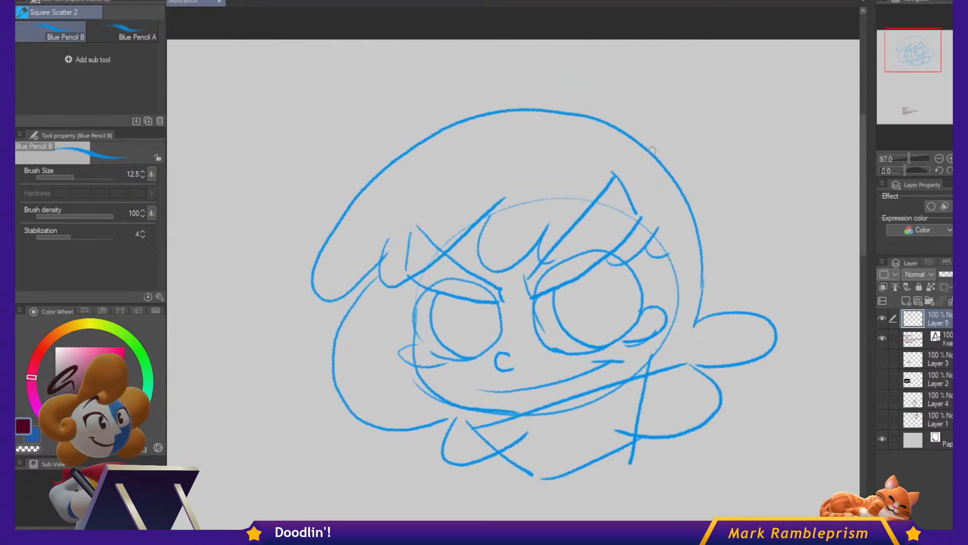
{"action": "left_click_drag", "start_coordinate": [711, 135], "coordinate": [686, 176]}
Move the whole head sketch lower on the canvas to make room above the hair.
{"action": "key", "text": "ctrl+t"}
{"action": "left_click_drag", "start_coordinate": [686, 234], "coordinate": [677, 393]}
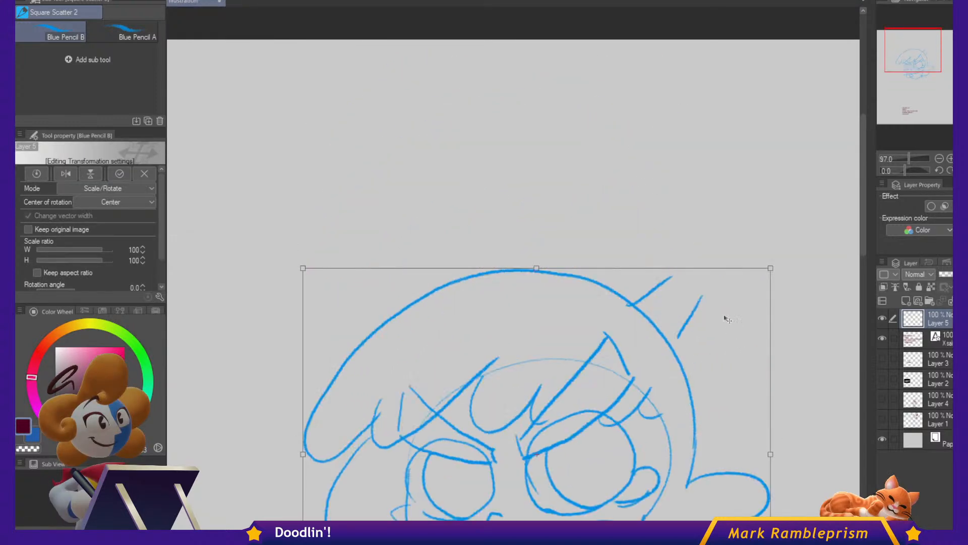
{"action": "key", "text": "Return"}
{"action": "left_click_drag", "start_coordinate": [742, 298], "coordinate": [716, 189]}
{"action": "key", "text": "ctrl+t"}
{"action": "left_click_drag", "start_coordinate": [510, 160], "coordinate": [510, 186]}
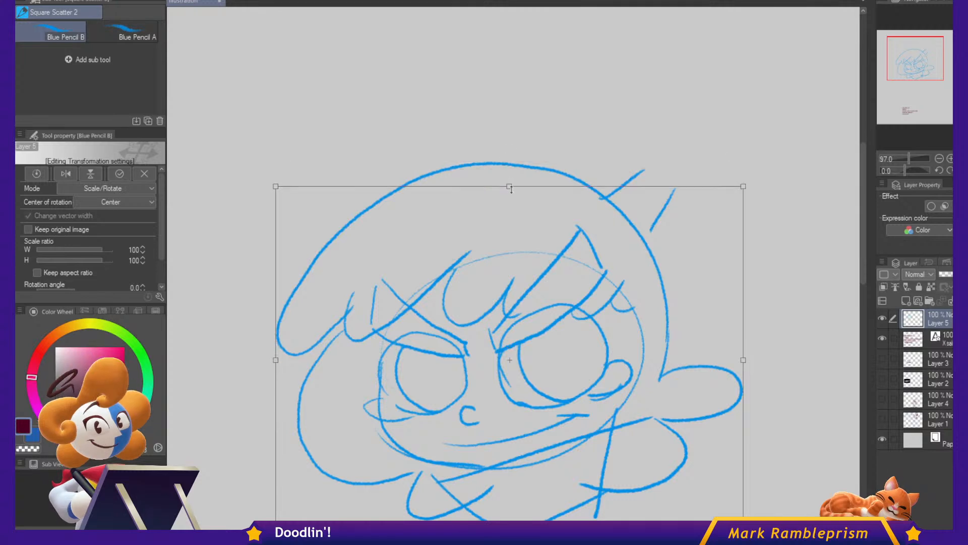
{"action": "left_click_drag", "start_coordinate": [632, 301], "coordinate": [631, 199]}
{"action": "key", "text": "Return"}
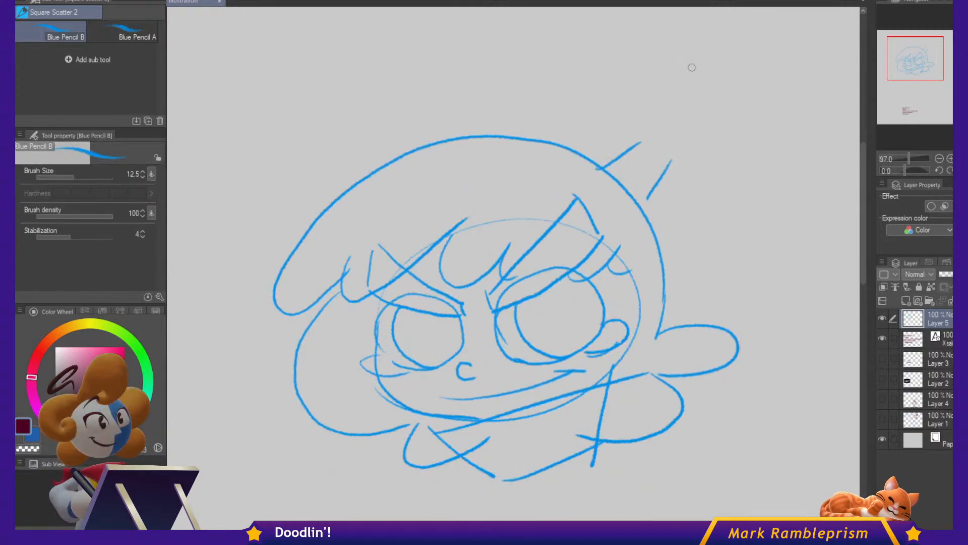
Sketch a ponytail of large rounded locks above the head's upper right, with a hair tie joining it to the crown.
{"action": "left_click_drag", "start_coordinate": [573, 13], "coordinate": [598, 116]}
{"action": "key", "text": "ctrl+z"}
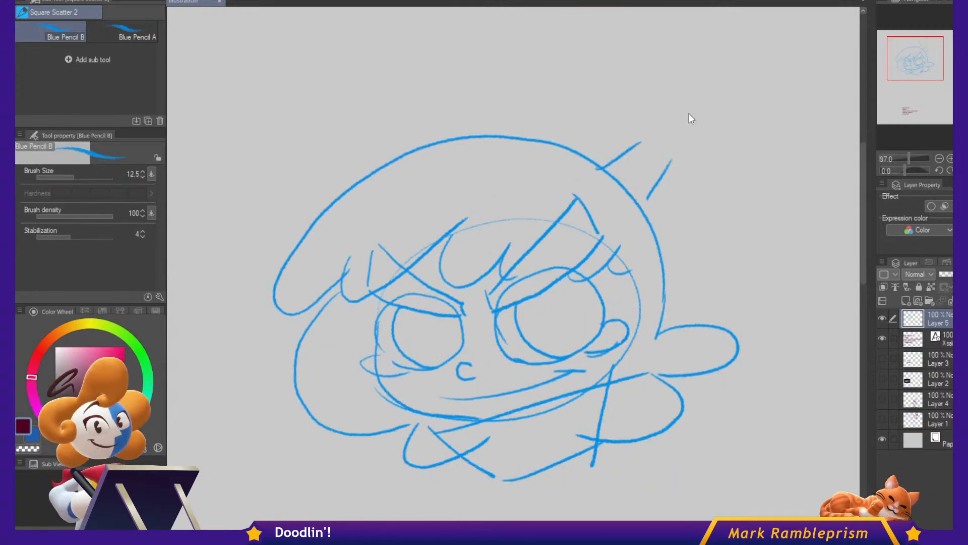
{"action": "mouse_move", "coordinate": [687, 120]}
{"action": "left_mouse_down"}
{"action": "mouse_move", "coordinate": [558, 37]}
{"action": "mouse_move", "coordinate": [529, 90]}
{"action": "mouse_move", "coordinate": [570, 115]}
{"action": "mouse_move", "coordinate": [536, 134]}
{"action": "left_mouse_up"}
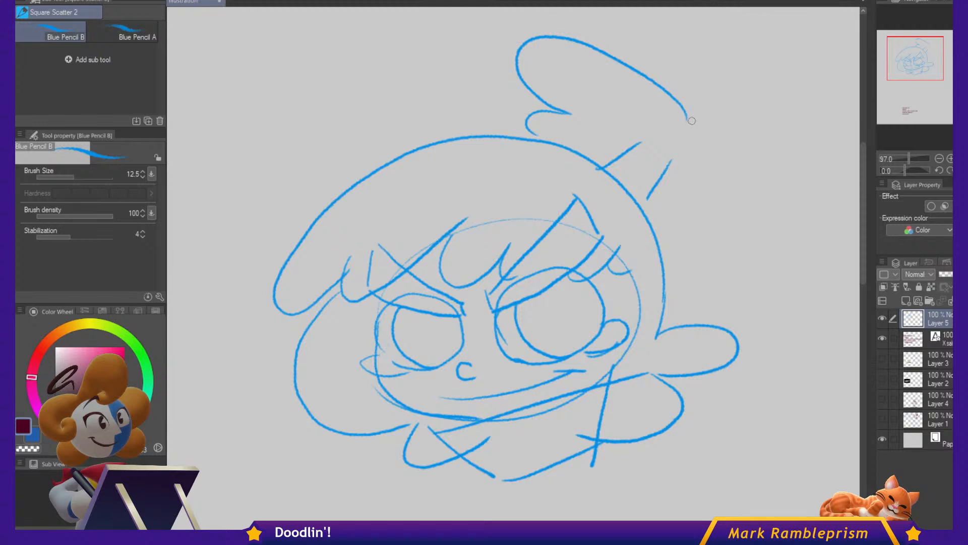
{"action": "left_click_drag", "start_coordinate": [689, 122], "coordinate": [703, 115]}
{"action": "left_click_drag", "start_coordinate": [695, 167], "coordinate": [663, 201]}
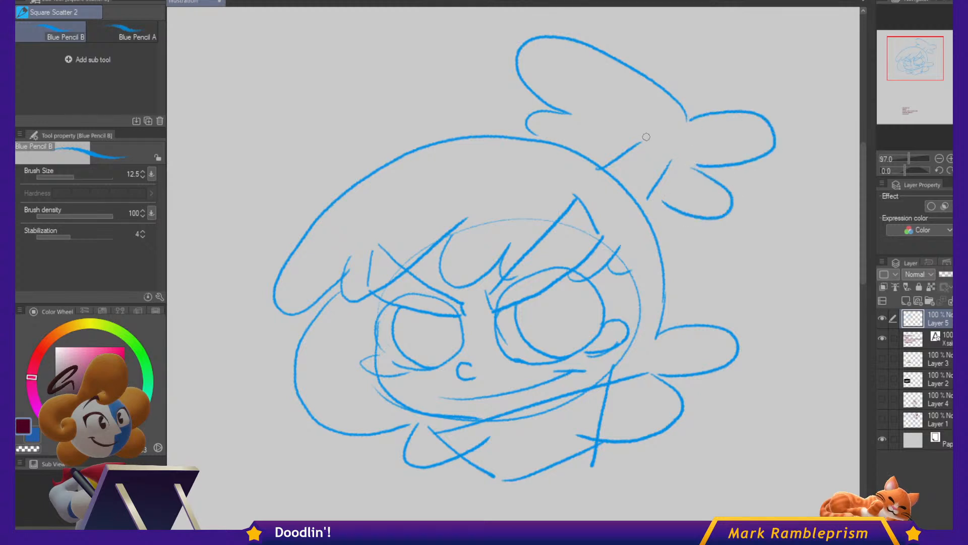
{"action": "left_click_drag", "start_coordinate": [625, 149], "coordinate": [686, 169]}
{"action": "mouse_move", "coordinate": [616, 154]}
{"action": "left_mouse_down"}
{"action": "mouse_move", "coordinate": [650, 198]}
{"action": "mouse_move", "coordinate": [645, 189]}
{"action": "left_mouse_up"}
Sketch a curved shape sweeping from below the collar to the right and up, with a flared end and an inner contour.
{"action": "left_click_drag", "start_coordinate": [755, 286], "coordinate": [767, 202]}
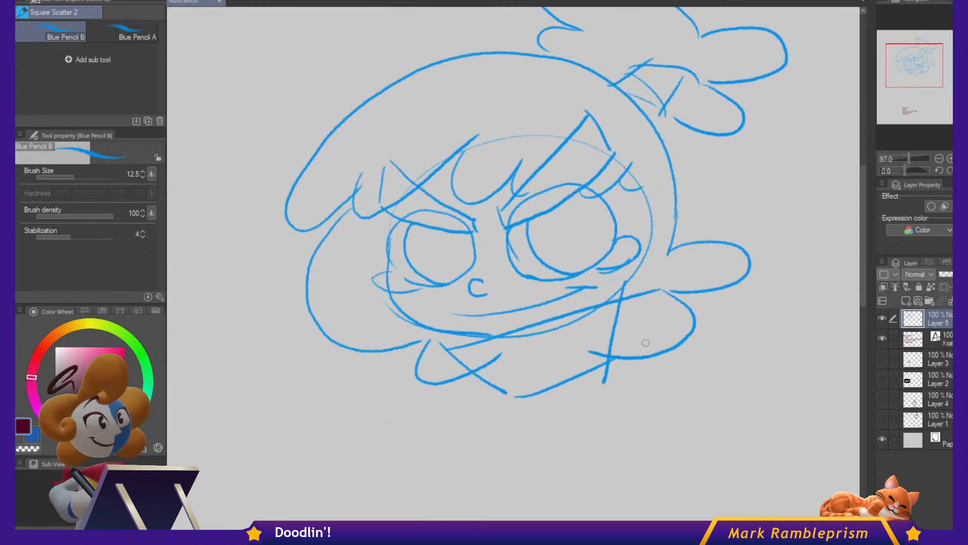
{"action": "mouse_move", "coordinate": [572, 430]}
{"action": "left_mouse_down"}
{"action": "mouse_move", "coordinate": [730, 346]}
{"action": "mouse_move", "coordinate": [801, 235]}
{"action": "mouse_move", "coordinate": [754, 277]}
{"action": "mouse_move", "coordinate": [807, 309]}
{"action": "mouse_move", "coordinate": [751, 348]}
{"action": "left_mouse_up"}
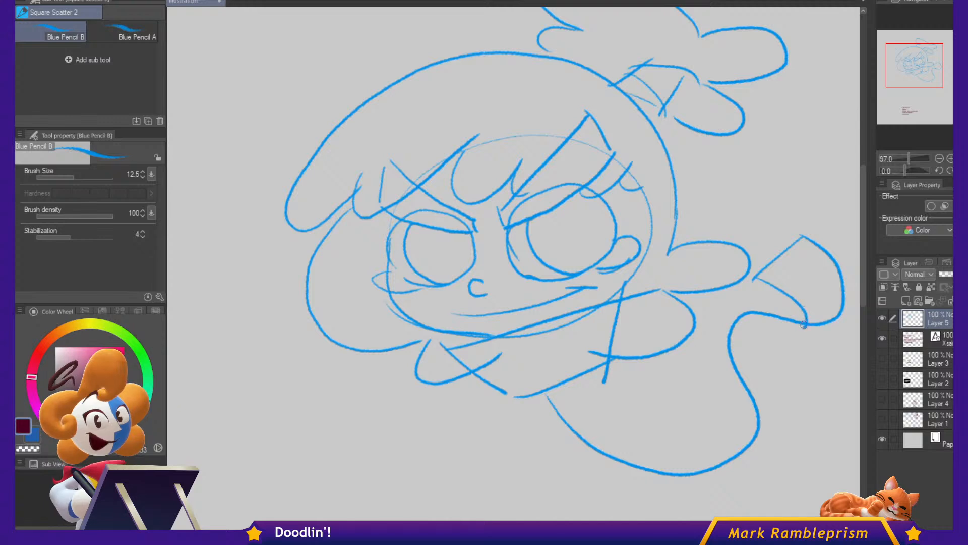
{"action": "mouse_move", "coordinate": [765, 435]}
{"action": "left_mouse_down"}
{"action": "mouse_move", "coordinate": [739, 464]}
{"action": "mouse_move", "coordinate": [684, 467]}
{"action": "mouse_move", "coordinate": [596, 402]}
{"action": "mouse_move", "coordinate": [656, 458]}
{"action": "mouse_move", "coordinate": [701, 472]}
{"action": "left_mouse_up"}
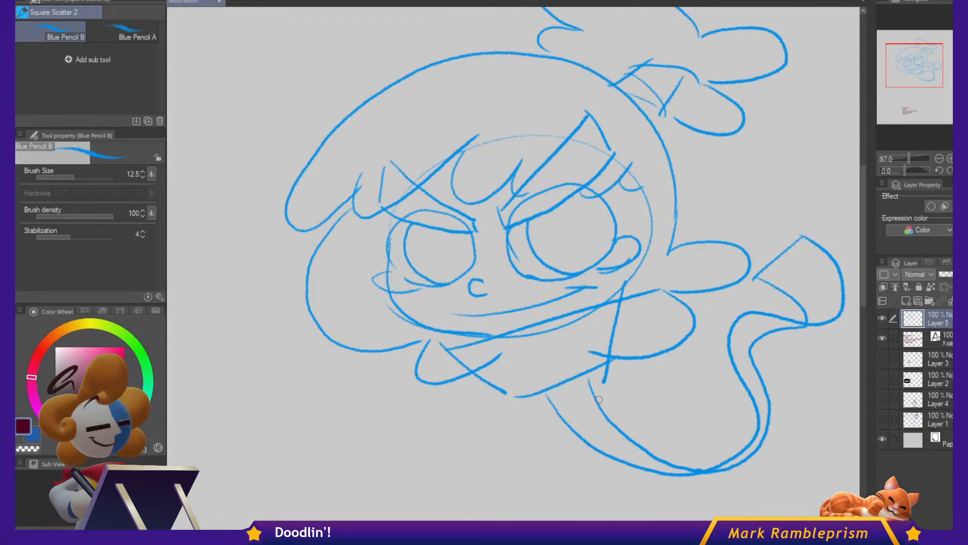
{"action": "mouse_move", "coordinate": [603, 410]}
{"action": "left_mouse_down"}
{"action": "mouse_move", "coordinate": [727, 422]}
{"action": "mouse_move", "coordinate": [742, 399]}
{"action": "left_mouse_up"}
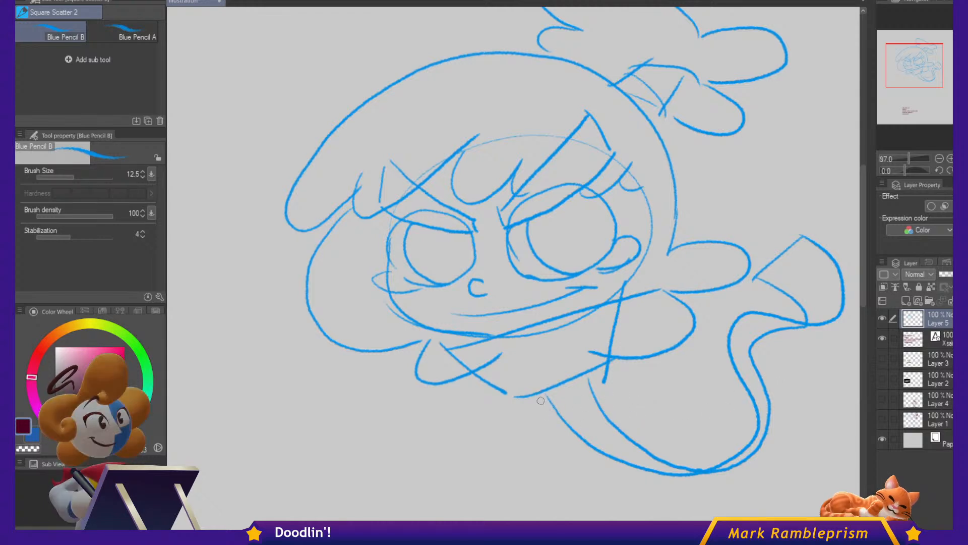
Sketch a rounded loop below the collar, a curve across the inside of the bend, and a rounded lobe at its right.
{"action": "left_click_drag", "start_coordinate": [553, 426], "coordinate": [585, 462]}
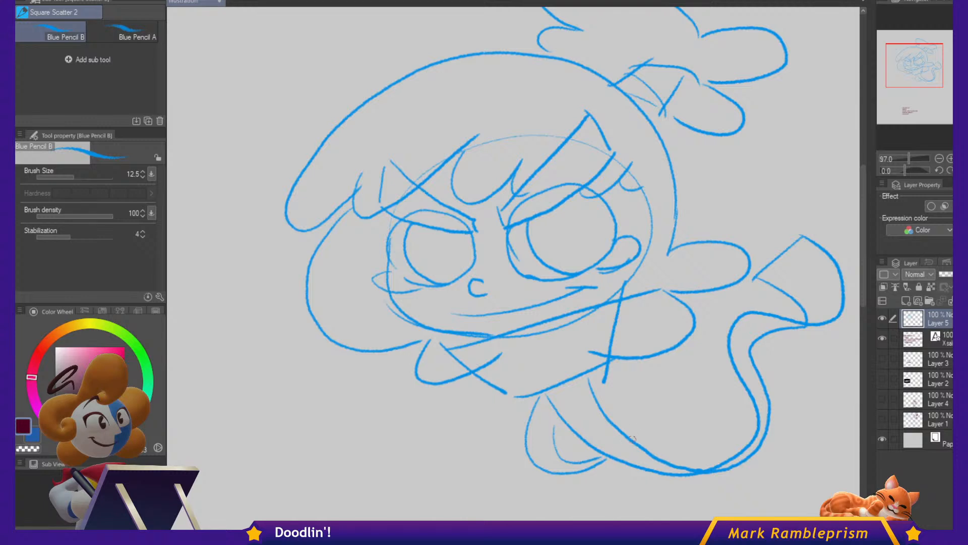
{"action": "left_click_drag", "start_coordinate": [633, 439], "coordinate": [682, 409]}
{"action": "left_click_drag", "start_coordinate": [642, 442], "coordinate": [670, 412]}
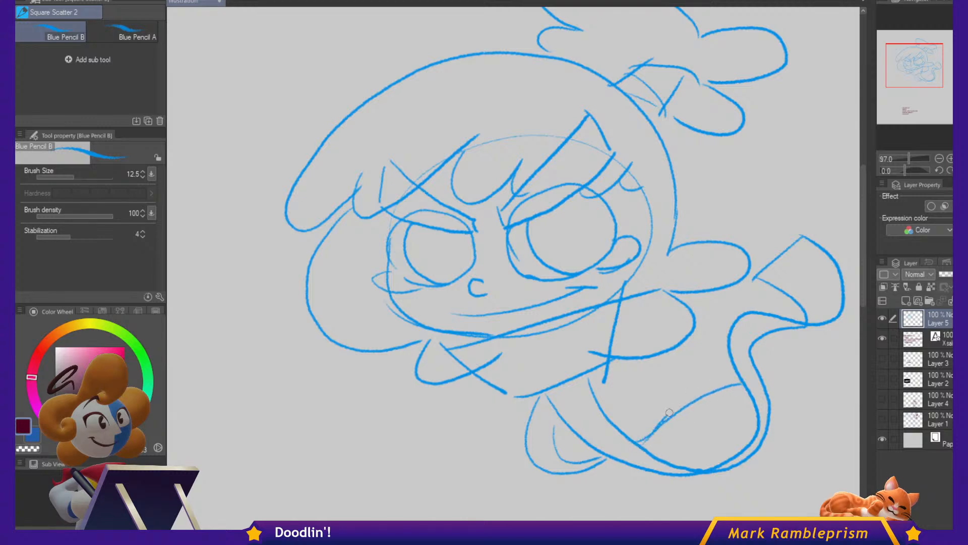
{"action": "mouse_move", "coordinate": [761, 378]}
{"action": "left_mouse_down"}
{"action": "mouse_move", "coordinate": [817, 375]}
{"action": "mouse_move", "coordinate": [827, 350]}
{"action": "mouse_move", "coordinate": [798, 344]}
{"action": "left_mouse_up"}
{"action": "left_click_drag", "start_coordinate": [788, 335], "coordinate": [838, 339]}
{"action": "mouse_move", "coordinate": [804, 387]}
{"action": "left_mouse_down"}
{"action": "mouse_move", "coordinate": [767, 391]}
{"action": "mouse_move", "coordinate": [732, 375]}
{"action": "left_mouse_up"}
Add a new layer above the sketch, choose the Neat lines COLOR brush, and lower the sketch layer's opacity to 45%.
{"action": "left_click_drag", "start_coordinate": [609, 303], "coordinate": [676, 379]}
{"action": "key", "text": "ctrl+shift+n"}
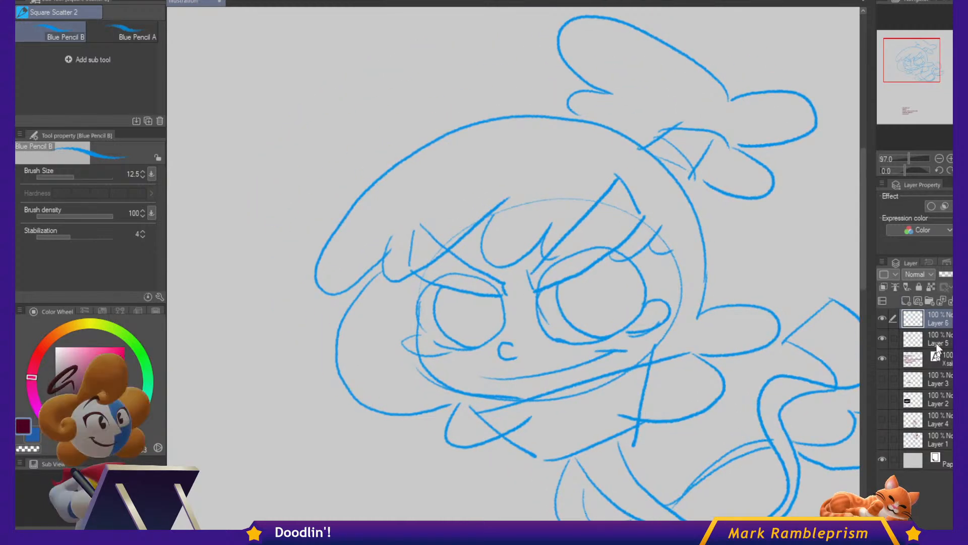
{"action": "key", "text": "b"}
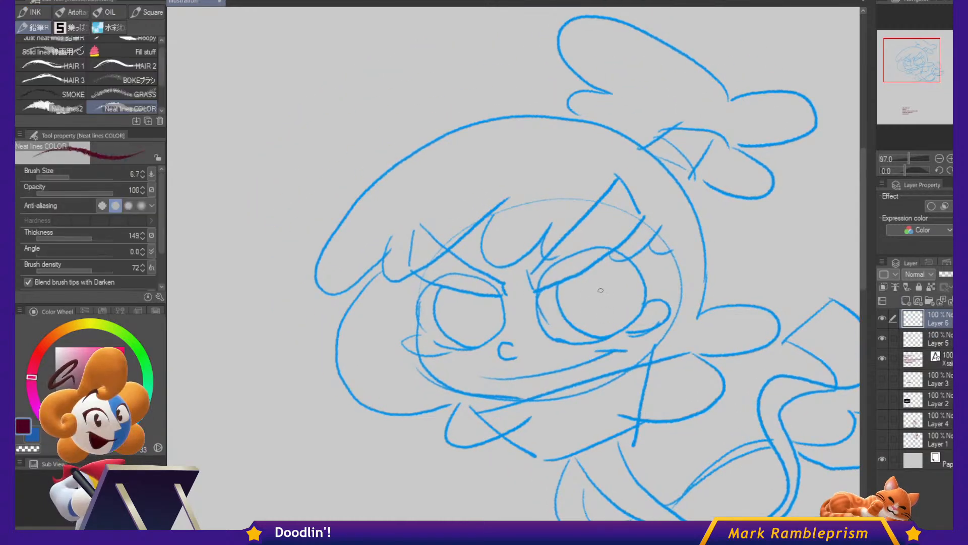
{"action": "left_click", "coordinate": [942, 336]}
{"action": "left_click", "coordinate": [951, 274]}
{"action": "left_click", "coordinate": [923, 318]}
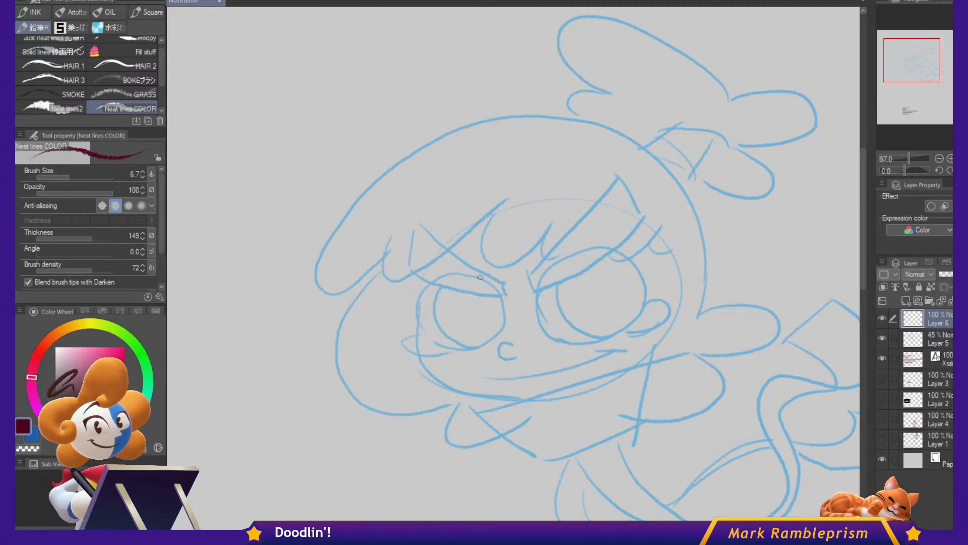
Outline a thick, angled right eyebrow in dark green on the new layer and fill it solid.
{"action": "scroll", "coordinate": [424, 340], "scroll_direction": "up", "scroll_amount": 1}
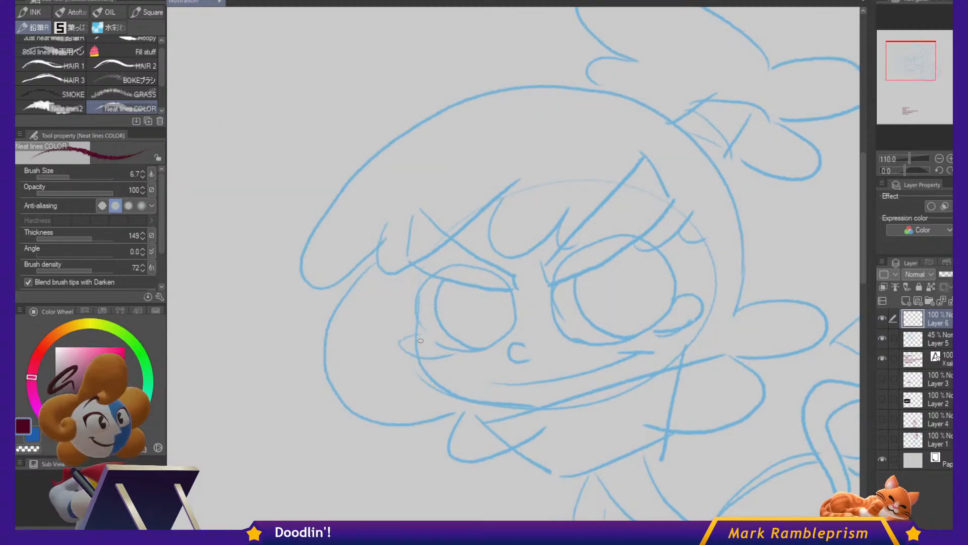
{"action": "left_click", "coordinate": [77, 440]}
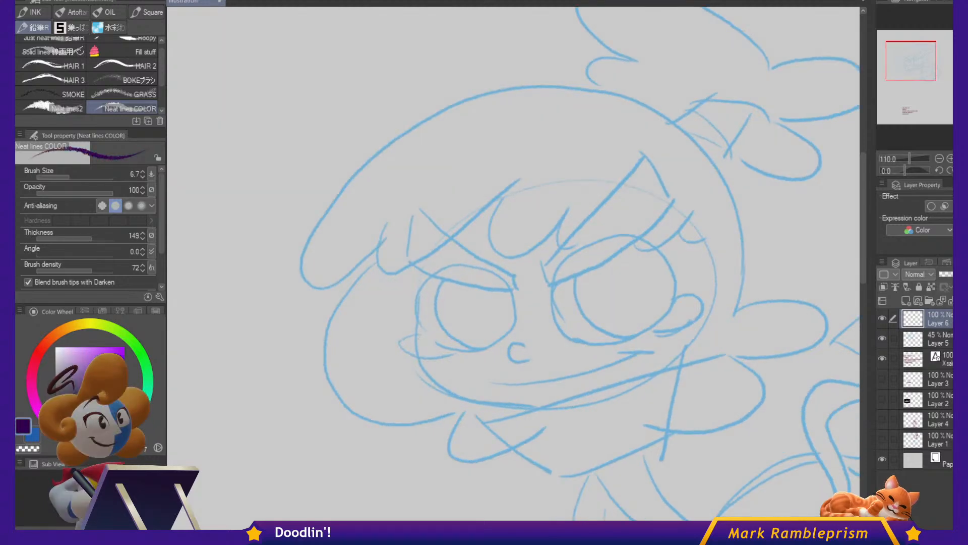
{"action": "left_click", "coordinate": [145, 373]}
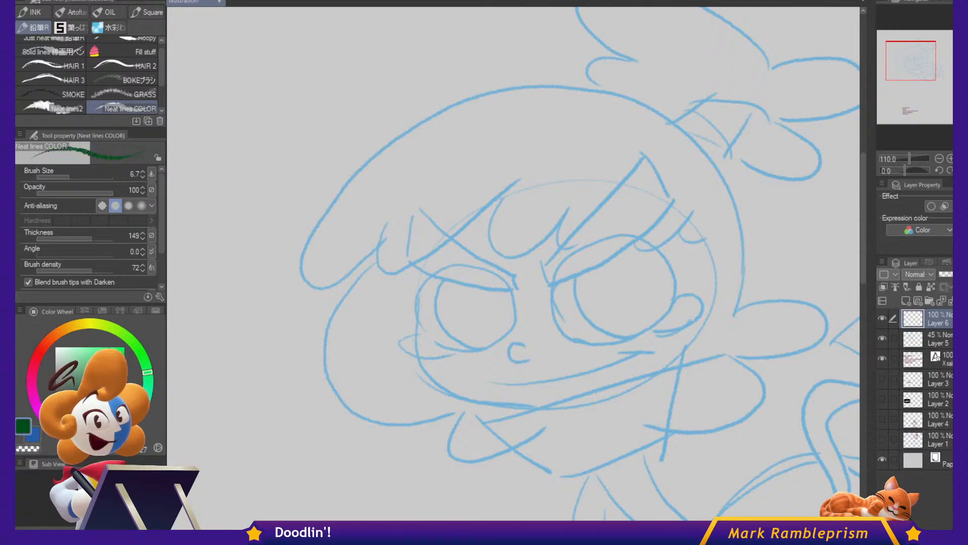
{"action": "left_click_drag", "start_coordinate": [717, 242], "coordinate": [649, 234]}
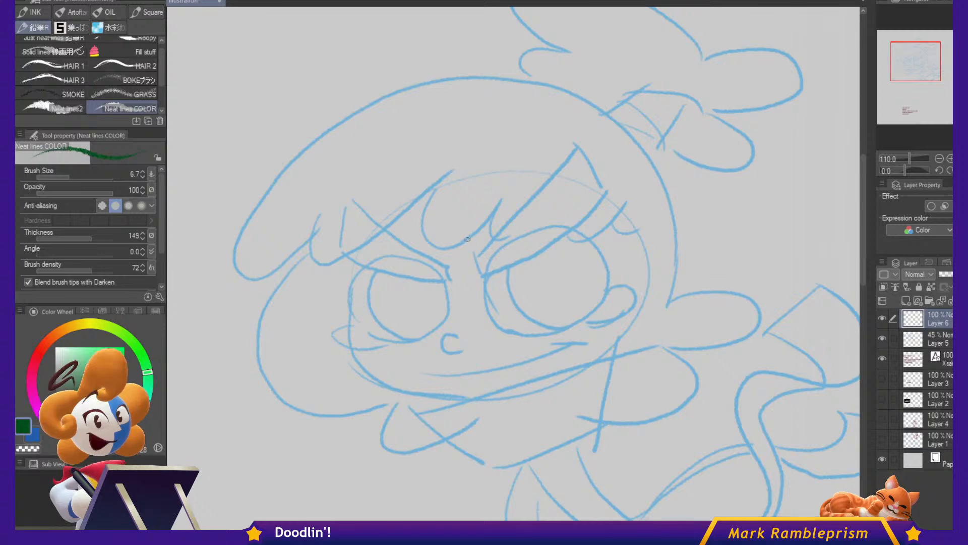
{"action": "mouse_move", "coordinate": [461, 230]}
{"action": "left_mouse_down"}
{"action": "mouse_move", "coordinate": [475, 275]}
{"action": "mouse_move", "coordinate": [502, 222]}
{"action": "mouse_move", "coordinate": [600, 155]}
{"action": "mouse_move", "coordinate": [610, 194]}
{"action": "left_mouse_up"}
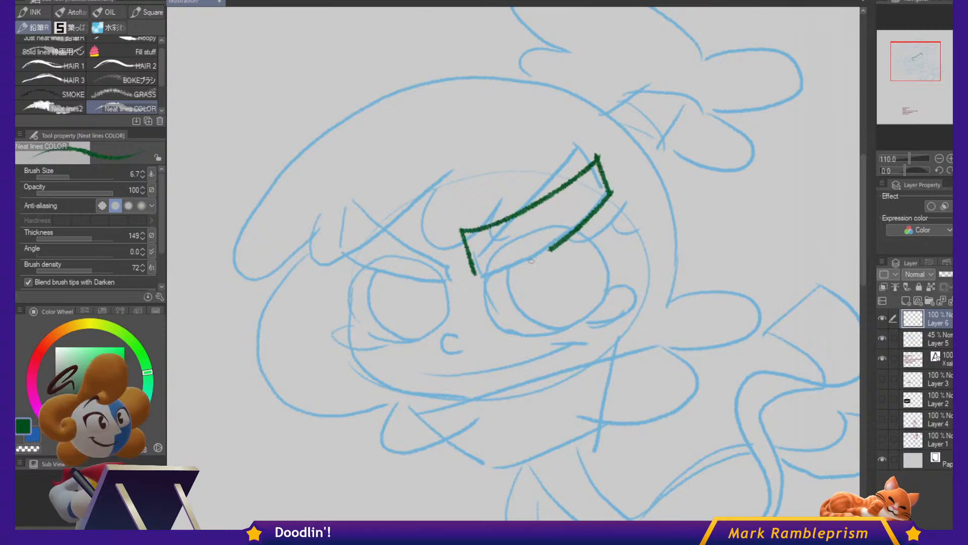
{"action": "left_click_drag", "start_coordinate": [531, 261], "coordinate": [480, 277]}
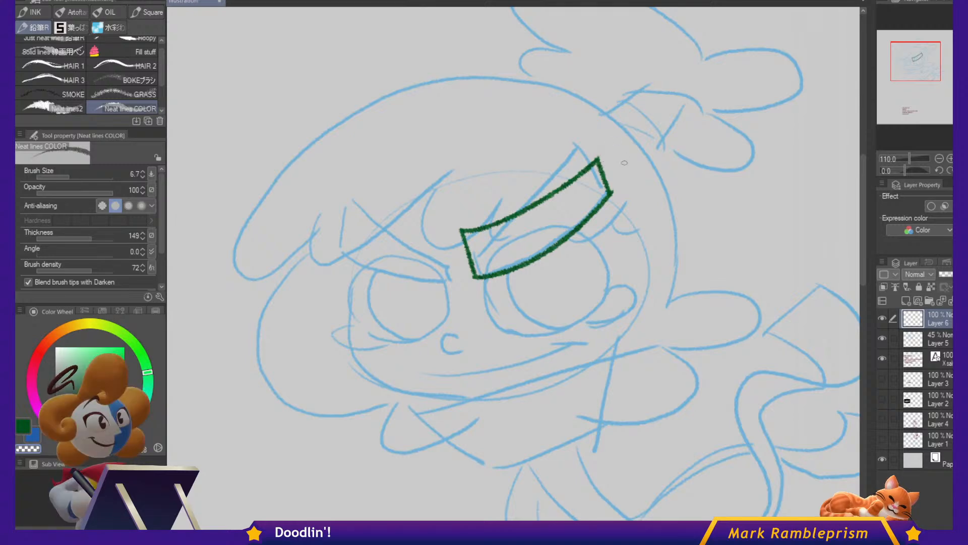
{"action": "key", "text": "g"}
{"action": "left_click", "coordinate": [579, 197]}
Outline a matching thick left eyebrow slanting down toward the nose and fill it with dark green.
{"action": "key", "text": "b"}
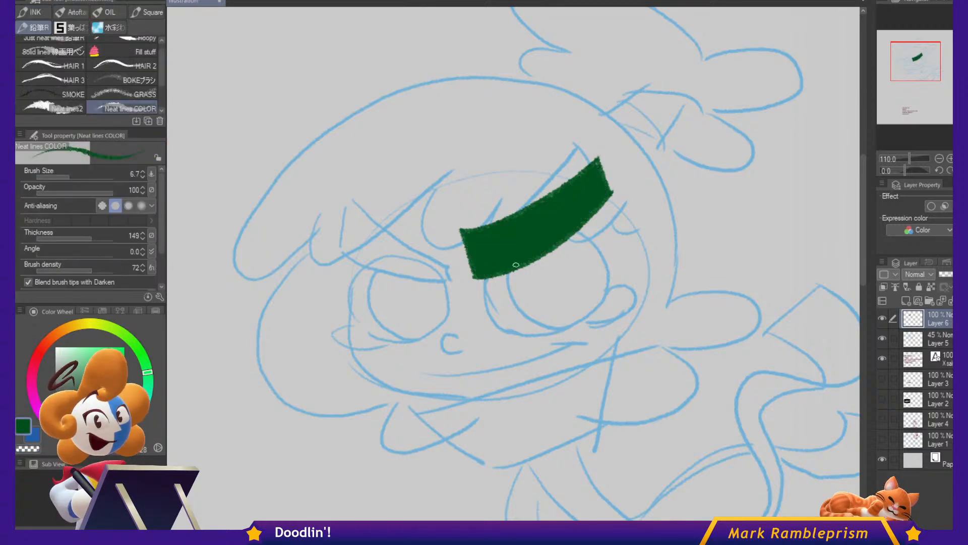
{"action": "mouse_move", "coordinate": [344, 203]}
{"action": "left_mouse_down"}
{"action": "mouse_move", "coordinate": [338, 245]}
{"action": "mouse_move", "coordinate": [443, 240]}
{"action": "left_mouse_up"}
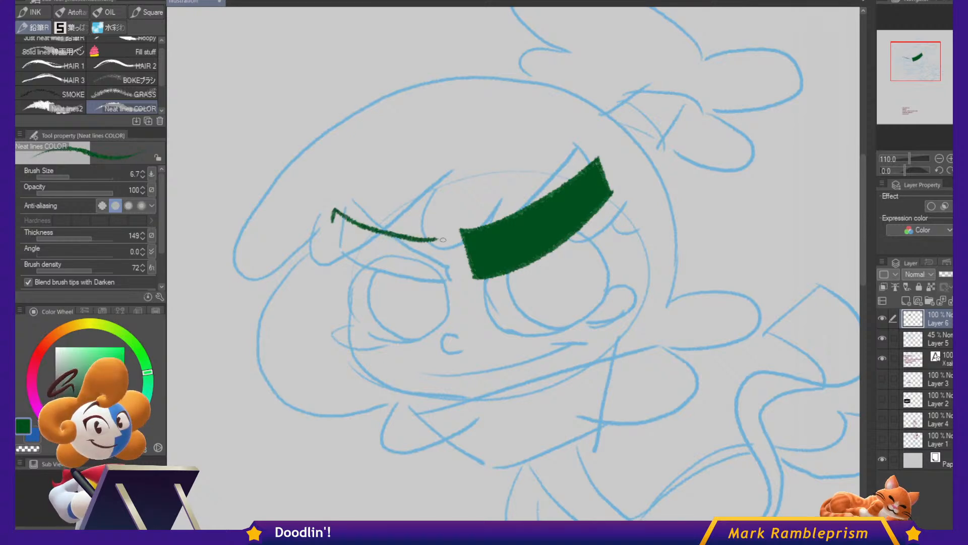
{"action": "left_click_drag", "start_coordinate": [332, 211], "coordinate": [347, 241]}
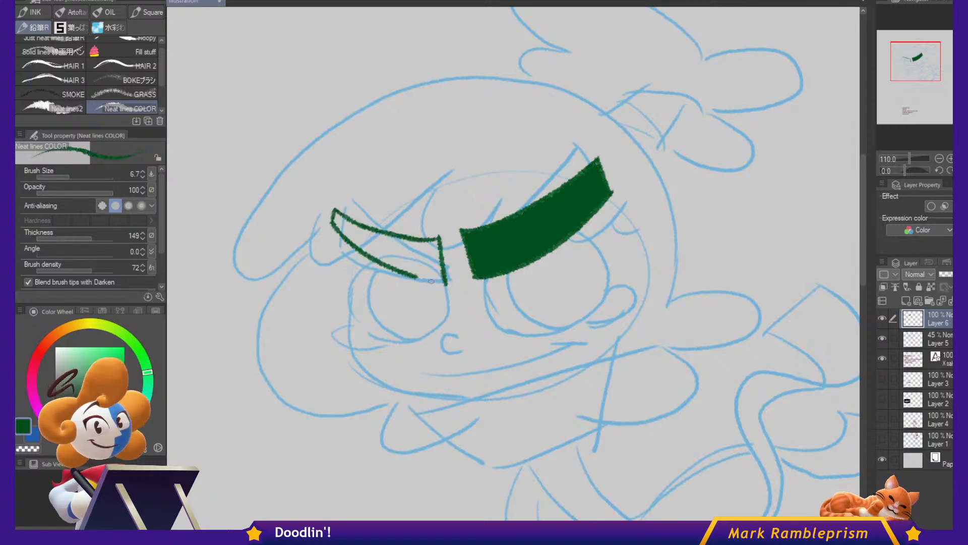
{"action": "left_click_drag", "start_coordinate": [432, 281], "coordinate": [447, 285]}
{"action": "key", "text": "ctrl+z"}
{"action": "left_click_drag", "start_coordinate": [332, 235], "coordinate": [415, 281]}
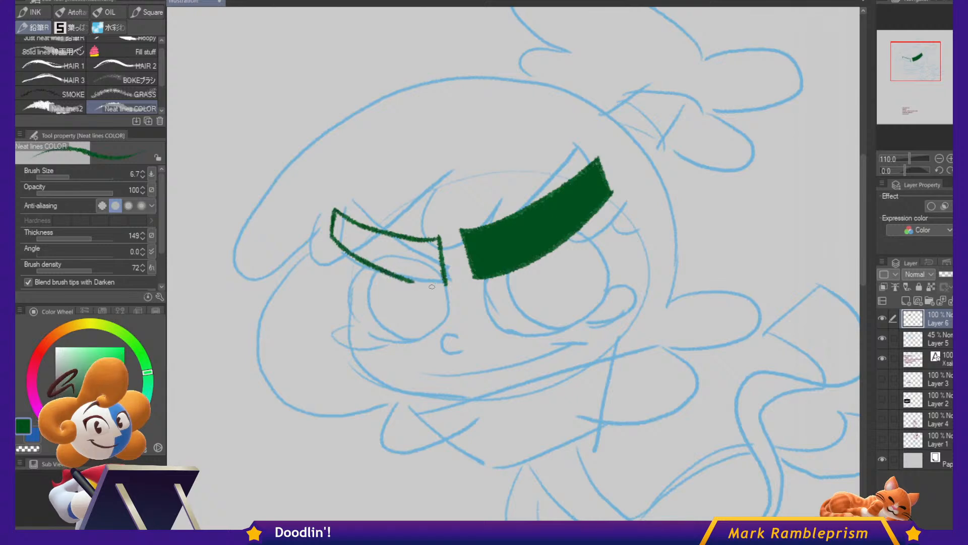
{"action": "key", "text": "g"}
{"action": "left_click", "coordinate": [425, 252]}
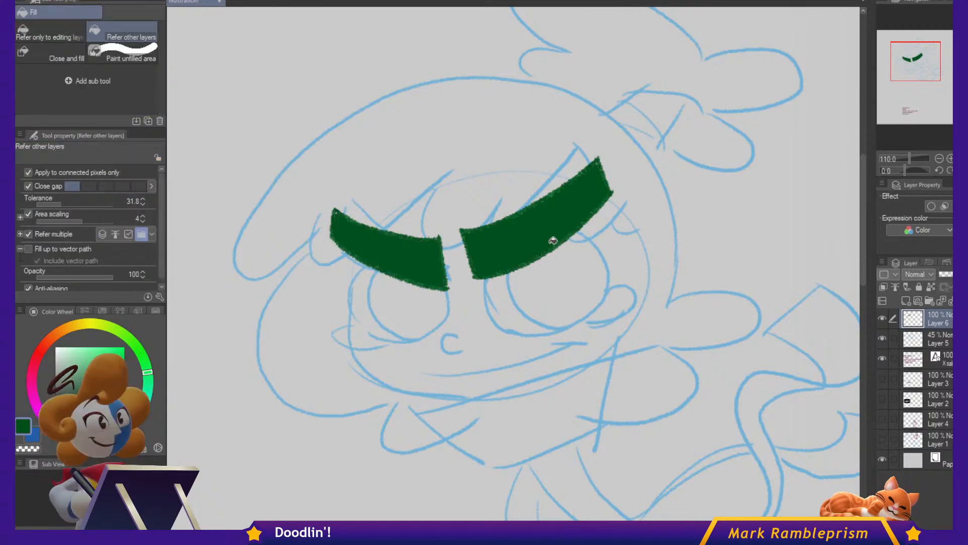
{"action": "key", "text": "b"}
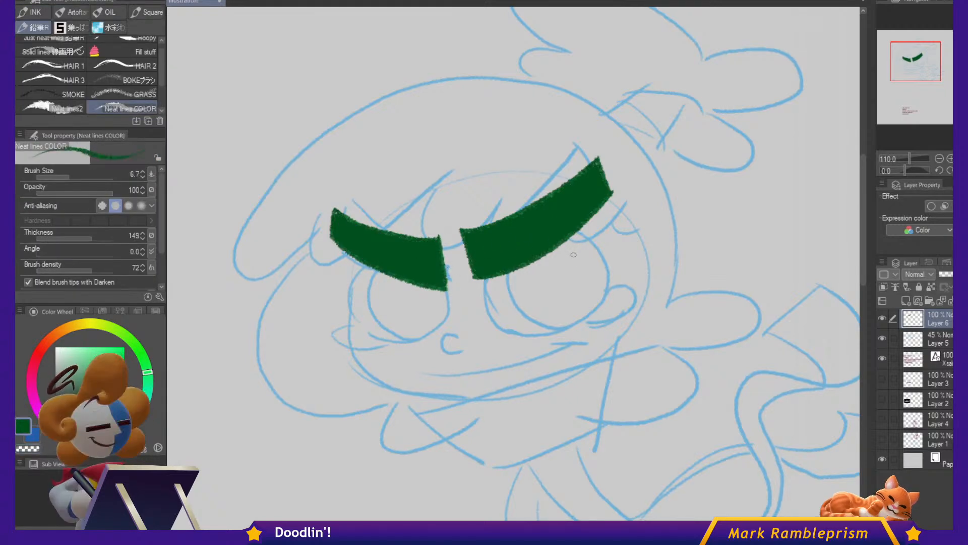
Lasso the left eyebrow and move it slightly upward to align with the right one.
{"action": "key", "text": "m"}
{"action": "mouse_move", "coordinate": [298, 273]}
{"action": "left_mouse_down"}
{"action": "mouse_move", "coordinate": [439, 197]}
{"action": "mouse_move", "coordinate": [353, 308]}
{"action": "left_mouse_up"}
{"action": "key", "text": "ctrl+t"}
{"action": "left_click_drag", "start_coordinate": [442, 286], "coordinate": [443, 271]}
{"action": "key", "text": "Return"}
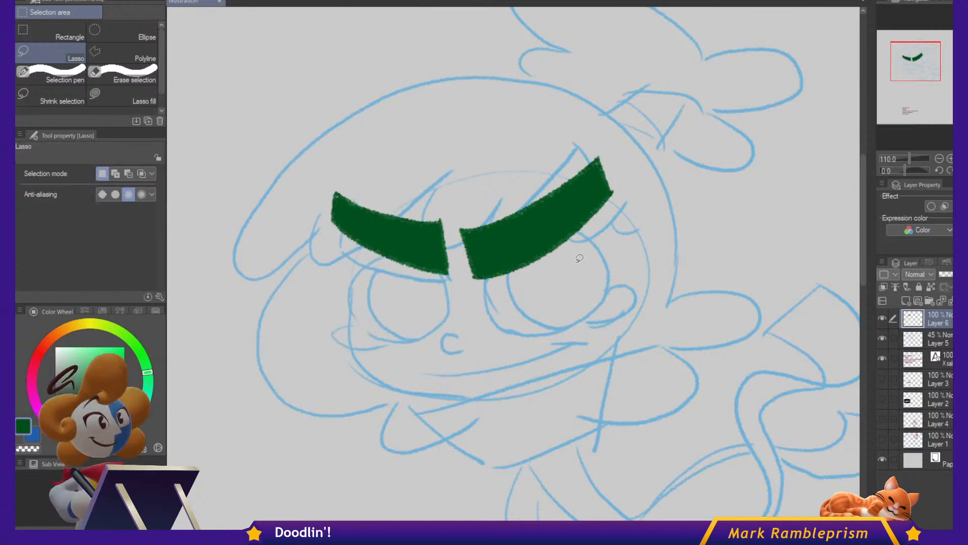
Line the C-shaped nose and a long smirking mouth rising to the right in dark green.
{"action": "key", "text": "b"}
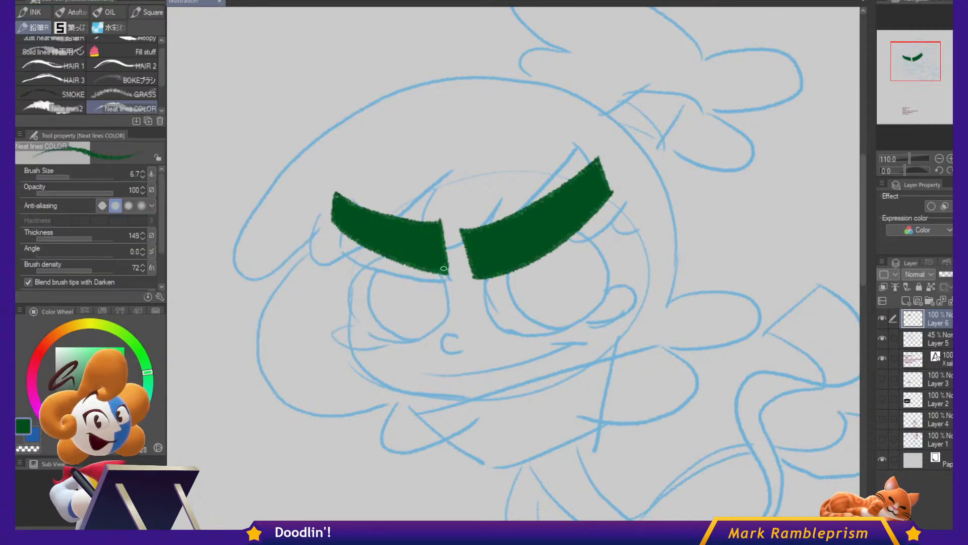
{"action": "mouse_move", "coordinate": [460, 334]}
{"action": "left_mouse_down"}
{"action": "mouse_move", "coordinate": [440, 340]}
{"action": "mouse_move", "coordinate": [468, 348]}
{"action": "left_mouse_up"}
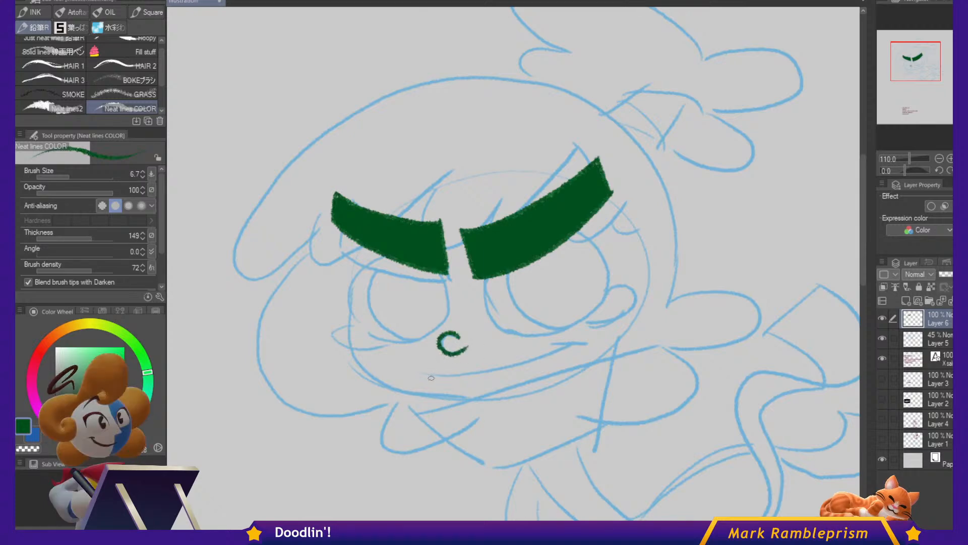
{"action": "left_click_drag", "start_coordinate": [477, 370], "coordinate": [559, 333]}
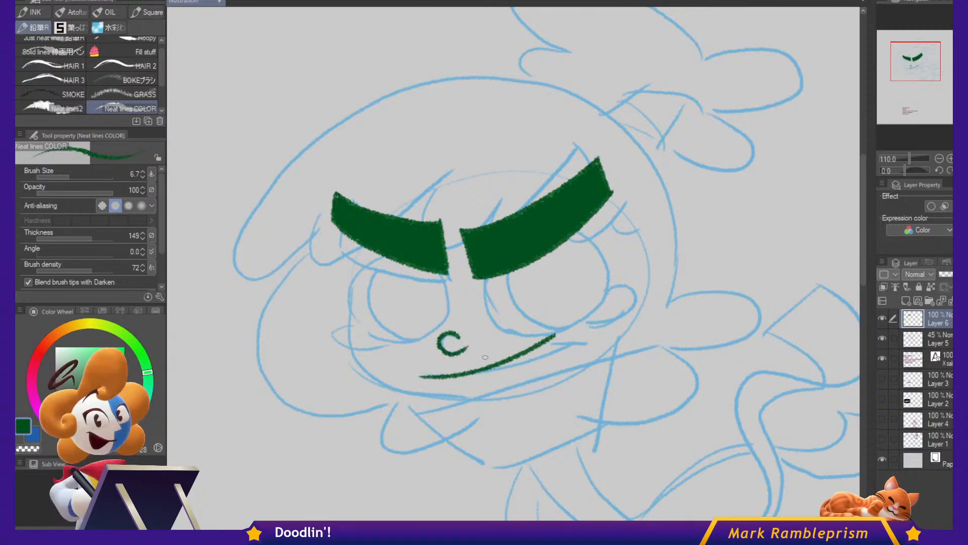
{"action": "key", "text": "ctrl+z"}
{"action": "left_click_drag", "start_coordinate": [435, 380], "coordinate": [596, 330]}
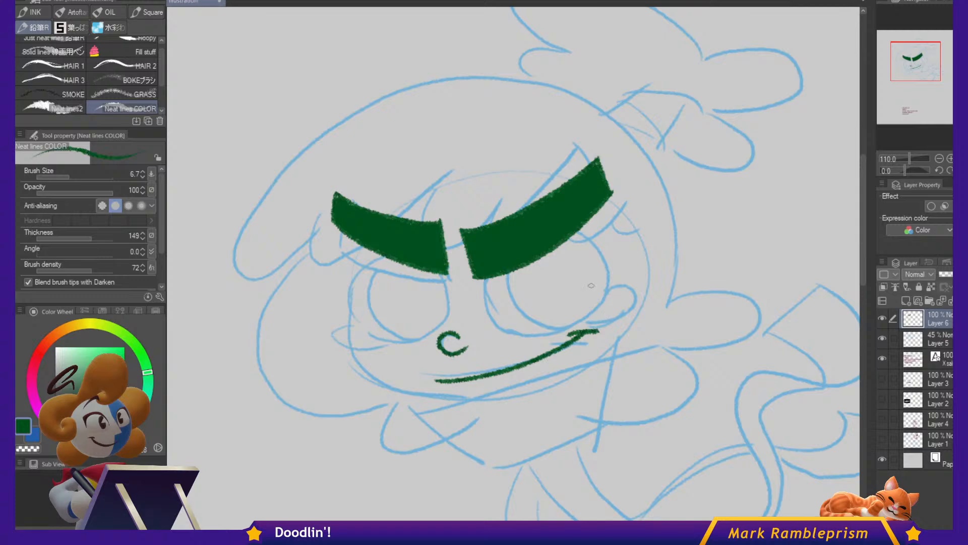
Outline both rounded eyes beneath the eyebrows in dark green.
{"action": "mouse_move", "coordinate": [510, 324]}
{"action": "left_mouse_down"}
{"action": "mouse_move", "coordinate": [562, 323]}
{"action": "mouse_move", "coordinate": [595, 293]}
{"action": "left_mouse_up"}
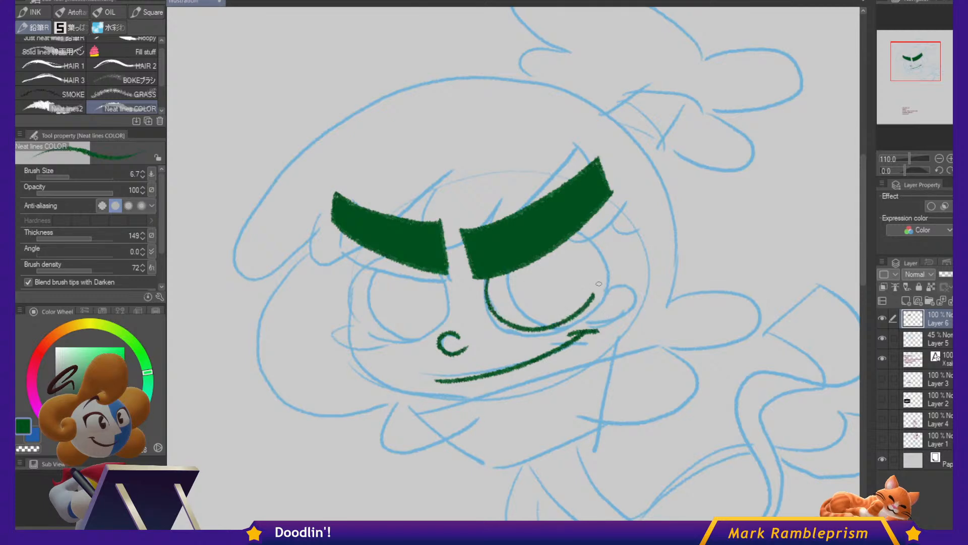
{"action": "left_click_drag", "start_coordinate": [594, 250], "coordinate": [578, 233]}
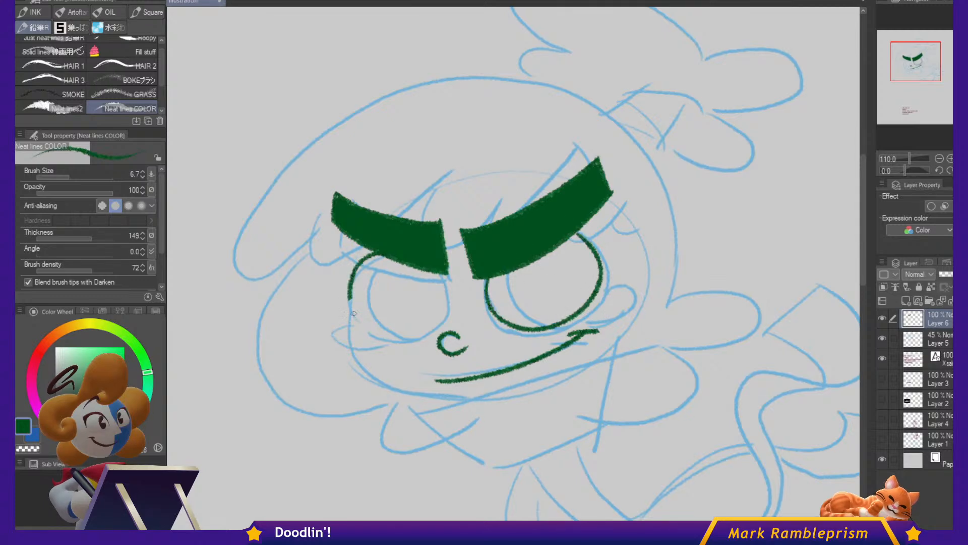
{"action": "mouse_move", "coordinate": [353, 313]}
{"action": "left_mouse_down"}
{"action": "mouse_move", "coordinate": [376, 334]}
{"action": "mouse_move", "coordinate": [438, 323]}
{"action": "mouse_move", "coordinate": [444, 283]}
{"action": "mouse_move", "coordinate": [435, 266]}
{"action": "left_mouse_up"}
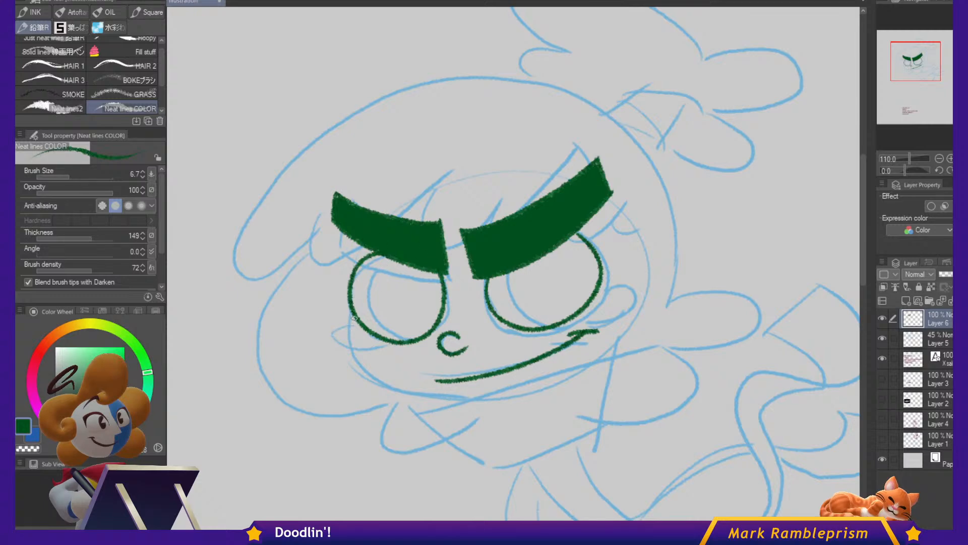
Draw a small rounded cheek bulge at the lower outer edge of each eye in dark green.
{"action": "left_click_drag", "start_coordinate": [356, 314], "coordinate": [339, 316]}
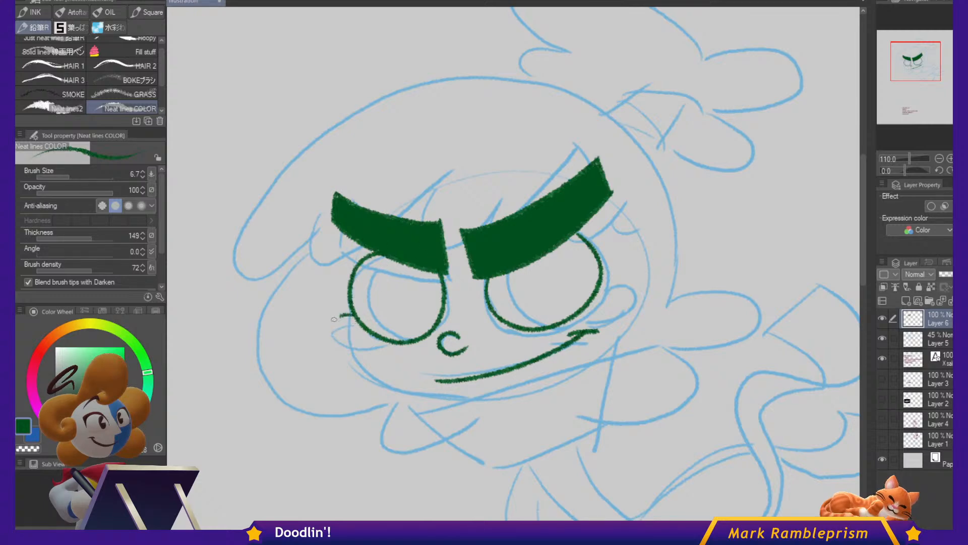
{"action": "left_click_drag", "start_coordinate": [357, 353], "coordinate": [394, 345]}
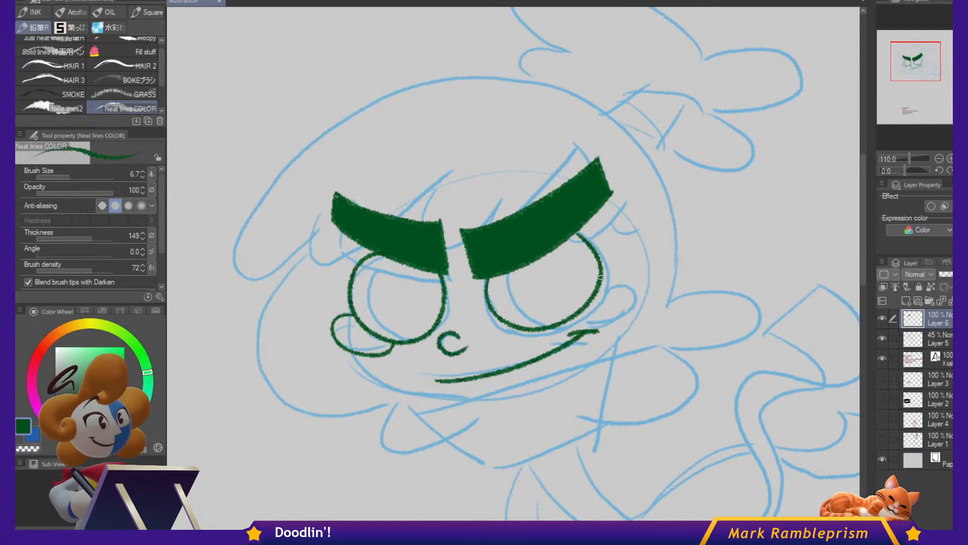
{"action": "mouse_move", "coordinate": [602, 276]}
{"action": "left_mouse_down"}
{"action": "mouse_move", "coordinate": [630, 298]}
{"action": "mouse_move", "coordinate": [621, 269]}
{"action": "left_mouse_up"}
{"action": "key", "text": "ctrl+z"}
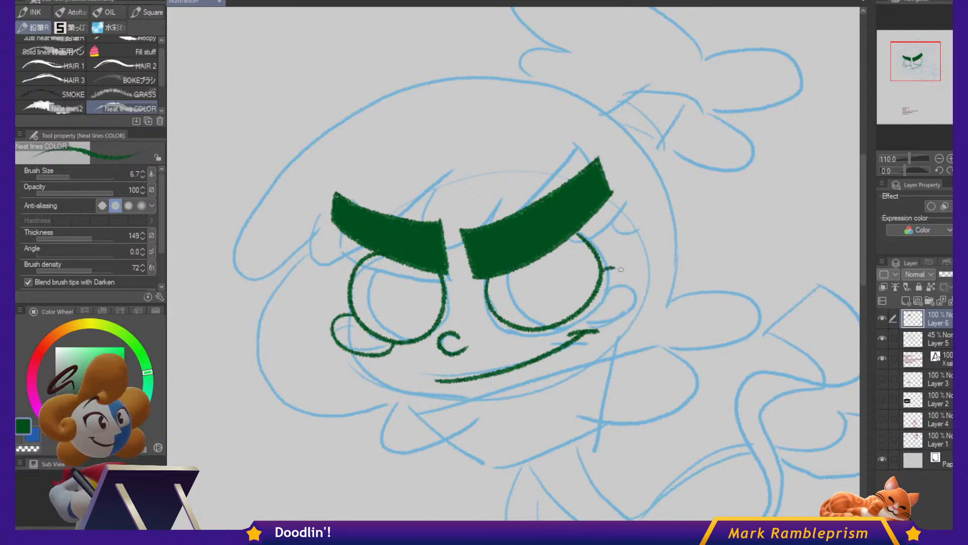
{"action": "key", "text": "ctrl+z"}
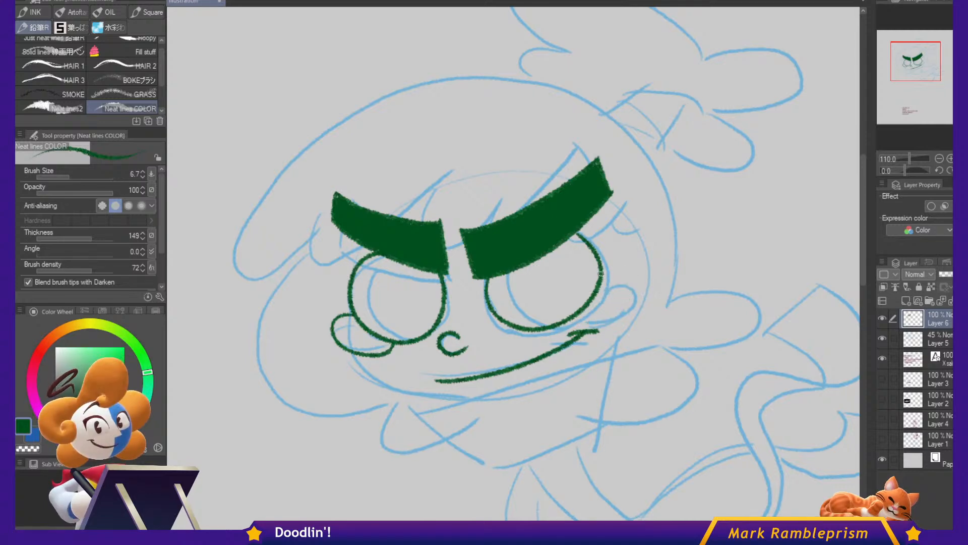
{"action": "left_click_drag", "start_coordinate": [636, 278], "coordinate": [598, 318]}
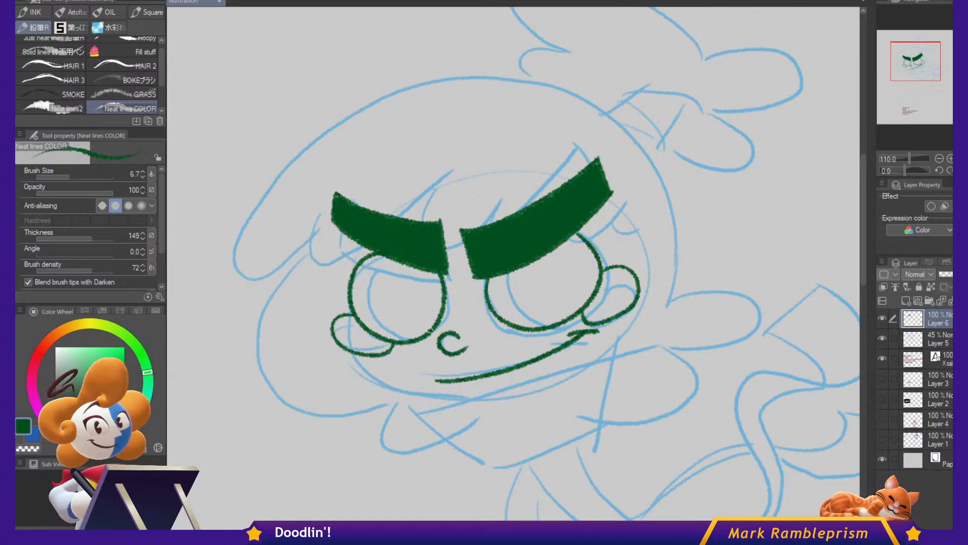
{"action": "mouse_move", "coordinate": [356, 354]}
{"action": "left_mouse_down"}
{"action": "mouse_move", "coordinate": [370, 382]}
{"action": "mouse_move", "coordinate": [455, 401]}
{"action": "mouse_move", "coordinate": [517, 398]}
{"action": "mouse_move", "coordinate": [368, 379]}
{"action": "mouse_move", "coordinate": [404, 398]}
{"action": "mouse_move", "coordinate": [473, 402]}
{"action": "left_mouse_up"}
{"action": "key", "text": "ctrl+z"}
{"action": "key", "text": "ctrl+z"}
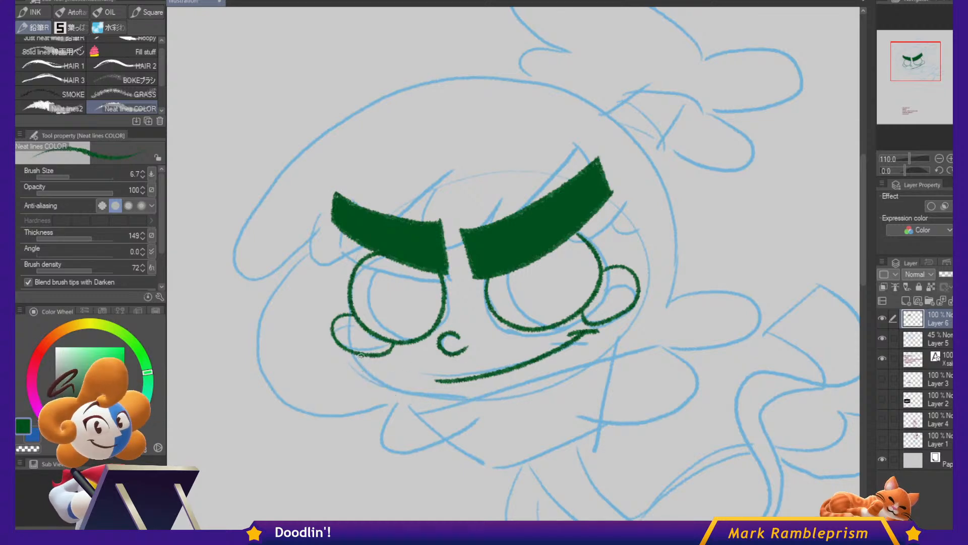
Line the jaw from the left cheek, under the mouth and up the right side of the face.
{"action": "mouse_move", "coordinate": [356, 354]}
{"action": "left_mouse_down"}
{"action": "mouse_move", "coordinate": [377, 388]}
{"action": "mouse_move", "coordinate": [423, 403]}
{"action": "mouse_move", "coordinate": [620, 337]}
{"action": "left_mouse_up"}
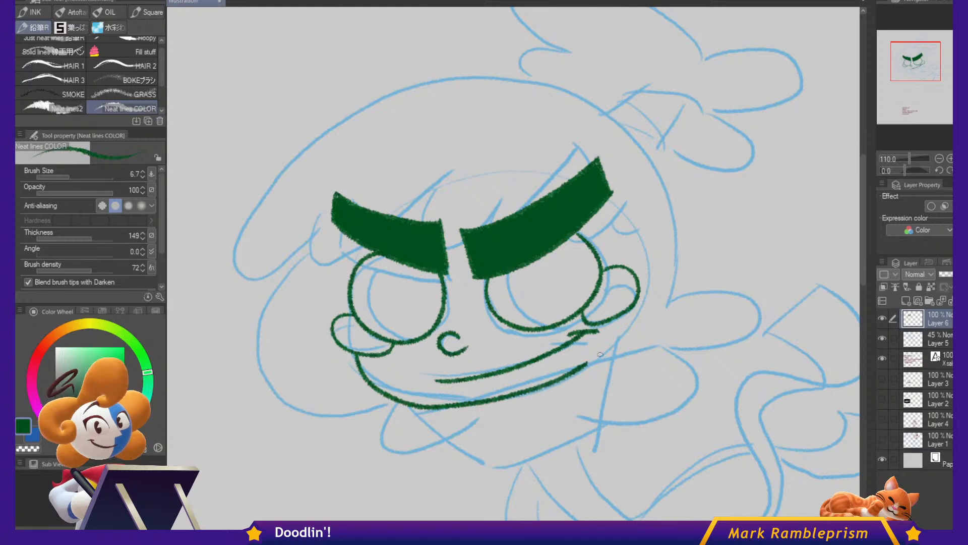
{"action": "mouse_move", "coordinate": [636, 230]}
{"action": "left_mouse_down"}
{"action": "mouse_move", "coordinate": [651, 255]}
{"action": "mouse_move", "coordinate": [652, 301]}
{"action": "mouse_move", "coordinate": [605, 340]}
{"action": "left_mouse_up"}
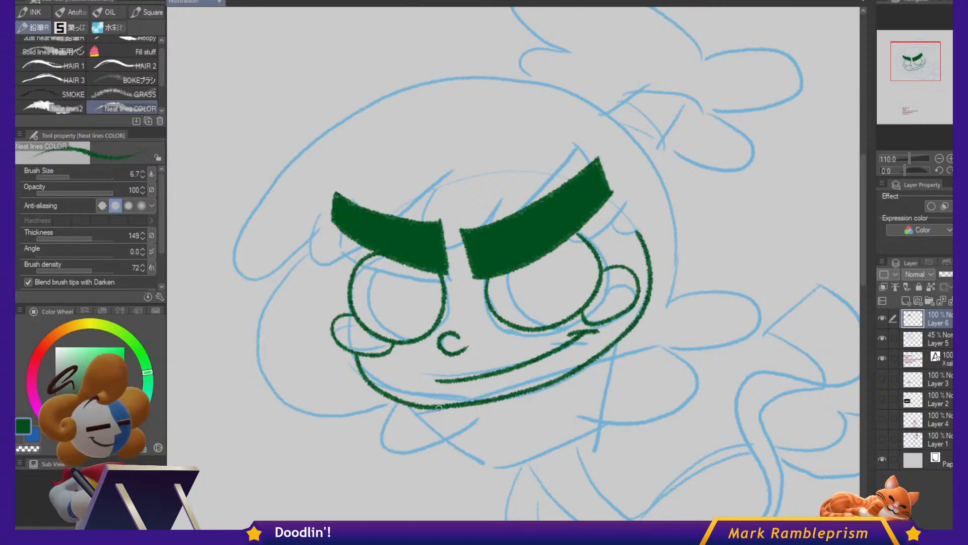
{"action": "mouse_move", "coordinate": [432, 407]}
{"action": "left_mouse_down"}
{"action": "mouse_move", "coordinate": [373, 433]}
{"action": "mouse_move", "coordinate": [498, 481]}
{"action": "left_mouse_up"}
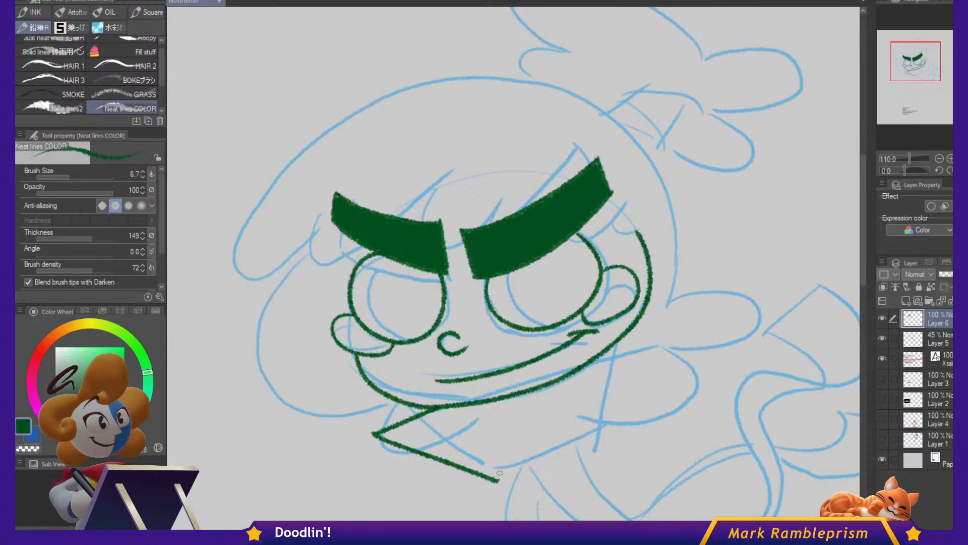
{"action": "key", "text": "ctrl+z"}
{"action": "key", "text": "ctrl+z"}
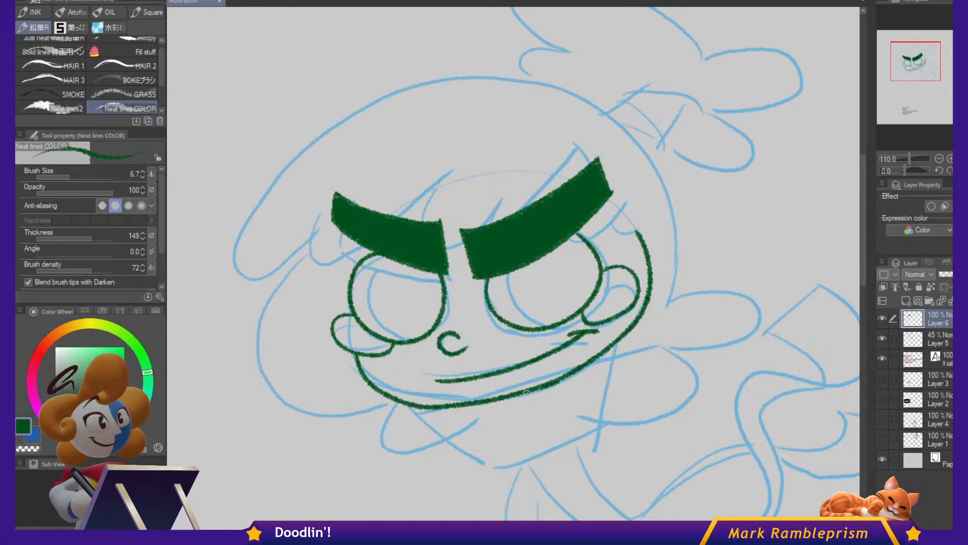
Outline an angular pointed collar below the chin and clean up its top edge where it overlaps the jaw line.
{"action": "mouse_move", "coordinate": [526, 392]}
{"action": "left_mouse_down"}
{"action": "mouse_move", "coordinate": [381, 428]}
{"action": "mouse_move", "coordinate": [480, 489]}
{"action": "mouse_move", "coordinate": [626, 403]}
{"action": "left_mouse_up"}
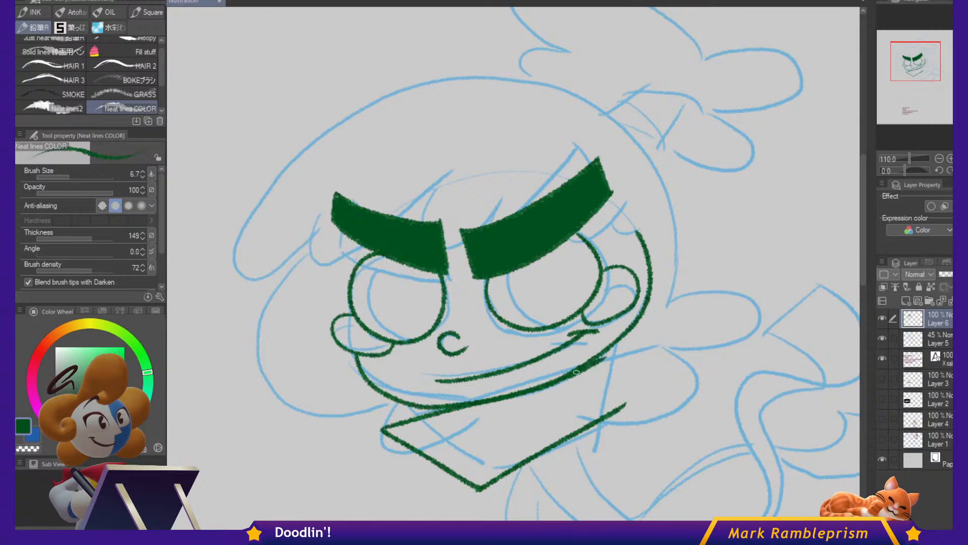
{"action": "mouse_move", "coordinate": [462, 403]}
{"action": "left_mouse_down"}
{"action": "mouse_move", "coordinate": [639, 339]}
{"action": "mouse_move", "coordinate": [627, 399]}
{"action": "left_mouse_up"}
{"action": "key", "text": "c"}
{"action": "left_click_drag", "start_coordinate": [526, 392], "coordinate": [594, 367]}
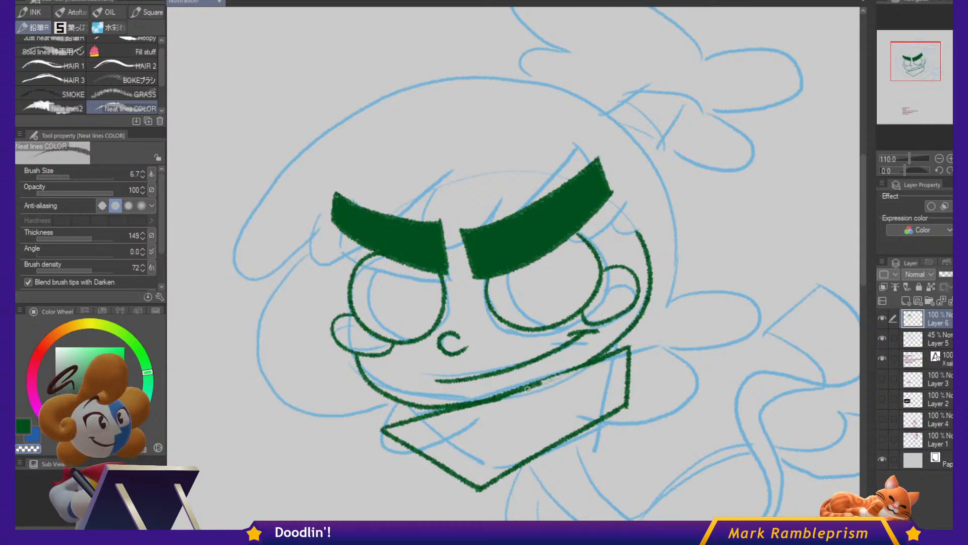
{"action": "mouse_move", "coordinate": [528, 389]}
{"action": "left_mouse_down"}
{"action": "mouse_move", "coordinate": [557, 381]}
{"action": "mouse_move", "coordinate": [520, 383]}
{"action": "mouse_move", "coordinate": [486, 402]}
{"action": "mouse_move", "coordinate": [608, 357]}
{"action": "left_mouse_up"}
{"action": "key", "text": "c"}
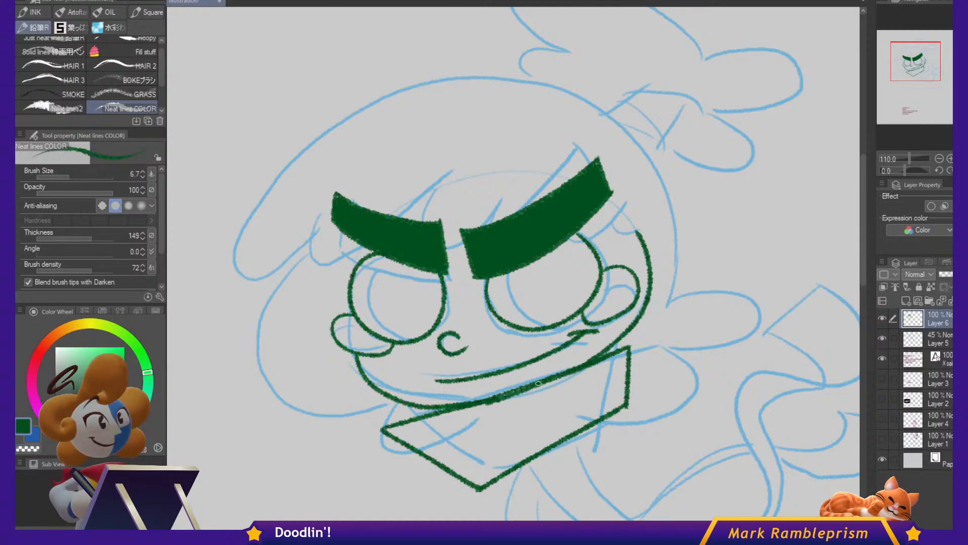
{"action": "key", "text": "c"}
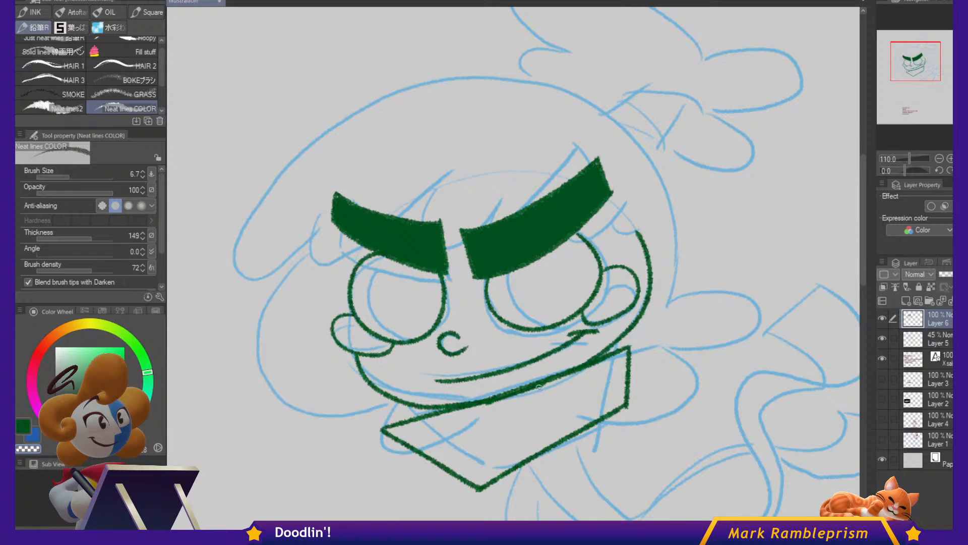
{"action": "key", "text": "c"}
{"action": "left_click_drag", "start_coordinate": [485, 403], "coordinate": [562, 378]}
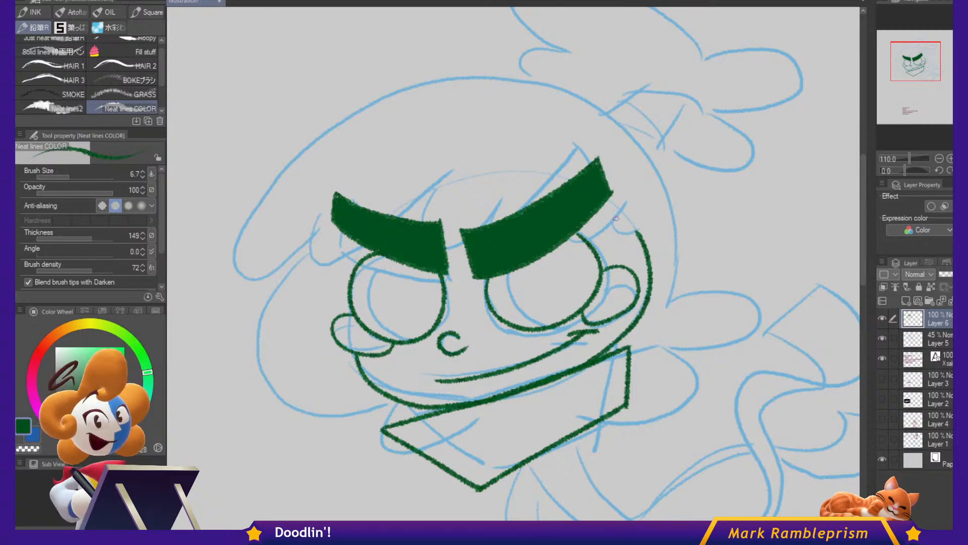
Line the fringe with rounded locks at both sides of the face and pointed tips around the eyebrows.
{"action": "mouse_move", "coordinate": [616, 218]}
{"action": "left_mouse_down"}
{"action": "mouse_move", "coordinate": [667, 267]}
{"action": "mouse_move", "coordinate": [672, 241]}
{"action": "mouse_move", "coordinate": [656, 205]}
{"action": "mouse_move", "coordinate": [630, 191]}
{"action": "left_mouse_up"}
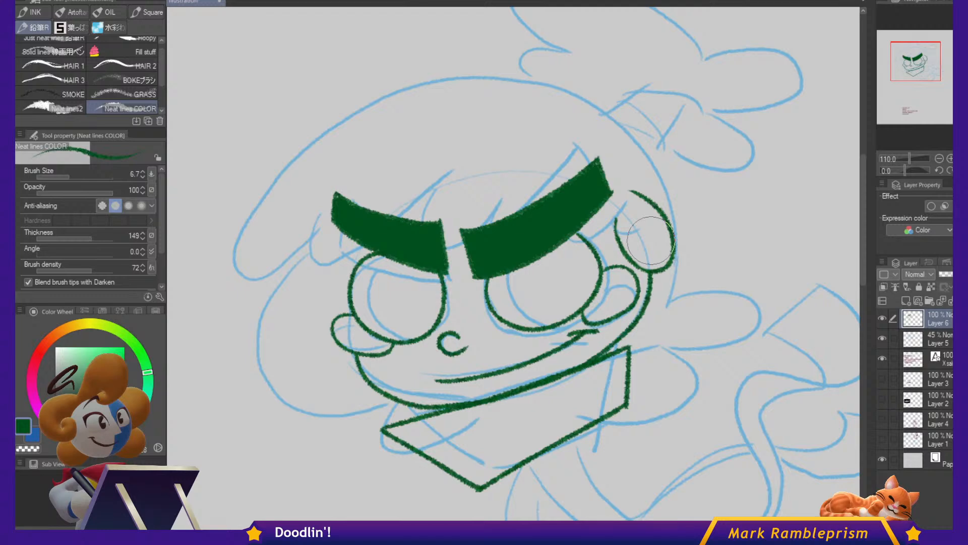
{"action": "mouse_move", "coordinate": [583, 227]}
{"action": "left_mouse_down"}
{"action": "mouse_move", "coordinate": [608, 221]}
{"action": "mouse_move", "coordinate": [621, 196]}
{"action": "left_mouse_up"}
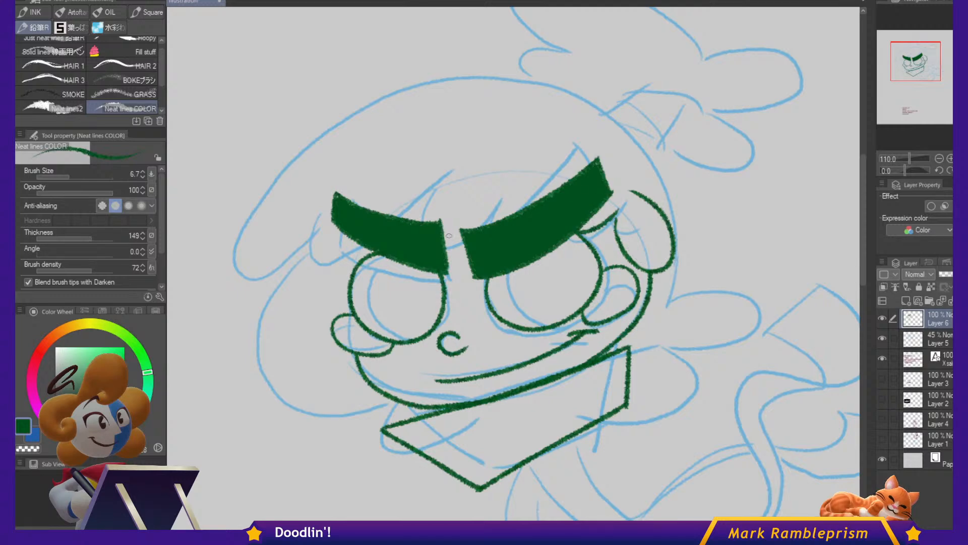
{"action": "mouse_move", "coordinate": [319, 211]}
{"action": "left_mouse_down"}
{"action": "mouse_move", "coordinate": [302, 248]}
{"action": "mouse_move", "coordinate": [365, 243]}
{"action": "left_mouse_up"}
{"action": "left_click_drag", "start_coordinate": [396, 216], "coordinate": [428, 176]}
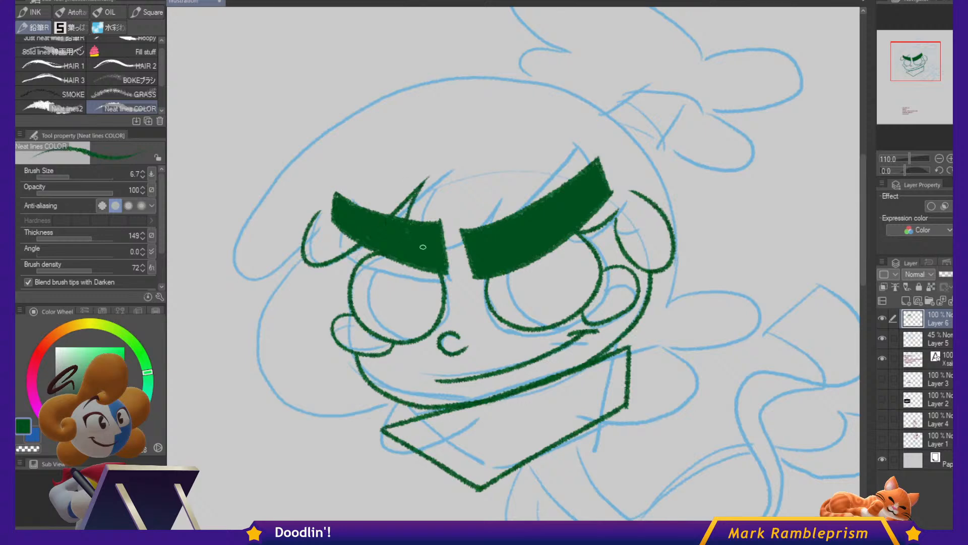
{"action": "left_click_drag", "start_coordinate": [511, 192], "coordinate": [498, 220]}
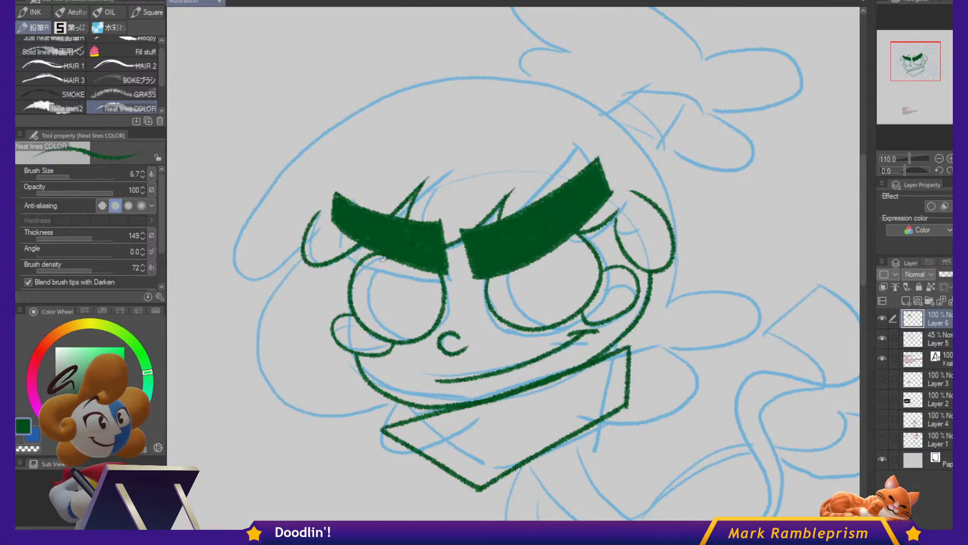
Outline a large pupil inside each eye and fill both solid dark green.
{"action": "left_click_drag", "start_coordinate": [372, 276], "coordinate": [374, 305]}
{"action": "left_click_drag", "start_coordinate": [425, 333], "coordinate": [433, 332]}
{"action": "left_click_drag", "start_coordinate": [514, 269], "coordinate": [512, 292]}
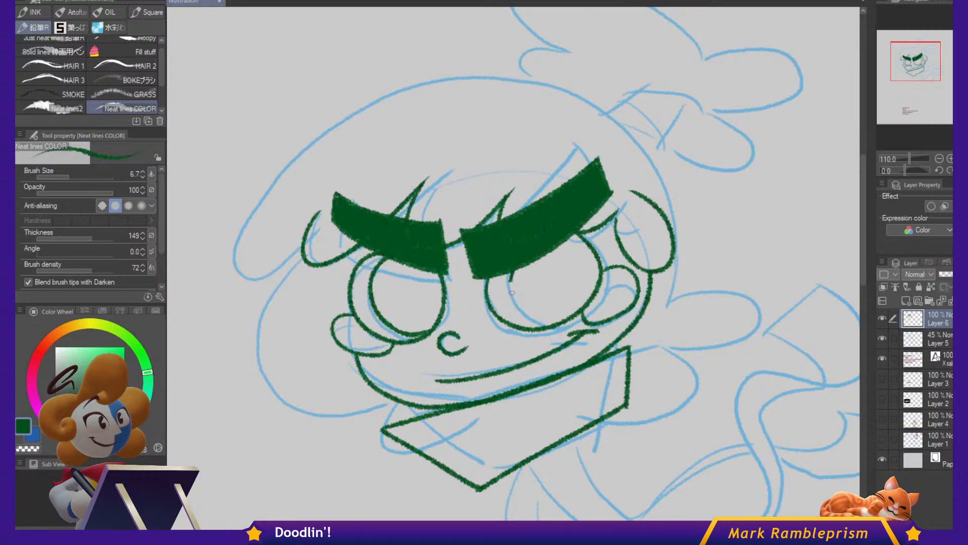
{"action": "key", "text": "g"}
{"action": "left_click", "coordinate": [408, 297]}
{"action": "left_click", "coordinate": [585, 274]}
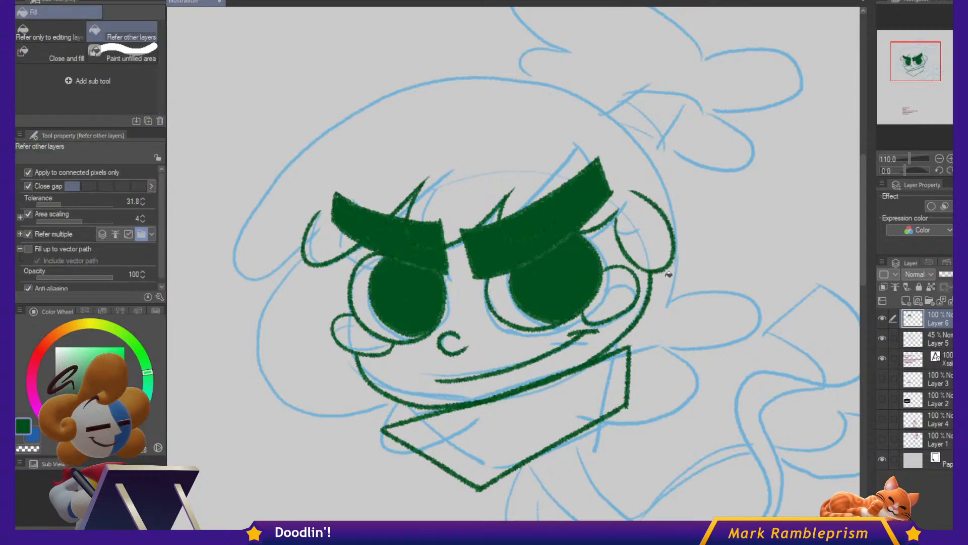
Line the hair's outer contour over the head, ending in two rounded flips beside the right jaw and collar.
{"action": "key", "text": "p"}
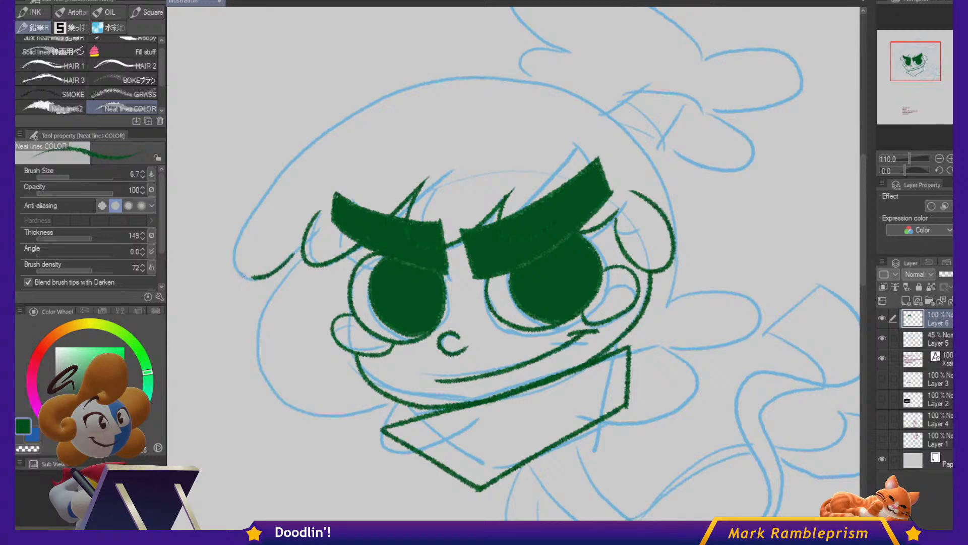
{"action": "mouse_move", "coordinate": [242, 276]}
{"action": "left_mouse_down"}
{"action": "mouse_move", "coordinate": [244, 247]}
{"action": "mouse_move", "coordinate": [283, 178]}
{"action": "mouse_move", "coordinate": [351, 118]}
{"action": "mouse_move", "coordinate": [449, 76]}
{"action": "mouse_move", "coordinate": [542, 67]}
{"action": "mouse_move", "coordinate": [625, 93]}
{"action": "mouse_move", "coordinate": [681, 147]}
{"action": "mouse_move", "coordinate": [705, 221]}
{"action": "mouse_move", "coordinate": [699, 270]}
{"action": "mouse_move", "coordinate": [671, 301]}
{"action": "mouse_move", "coordinate": [730, 283]}
{"action": "mouse_move", "coordinate": [767, 287]}
{"action": "left_mouse_up"}
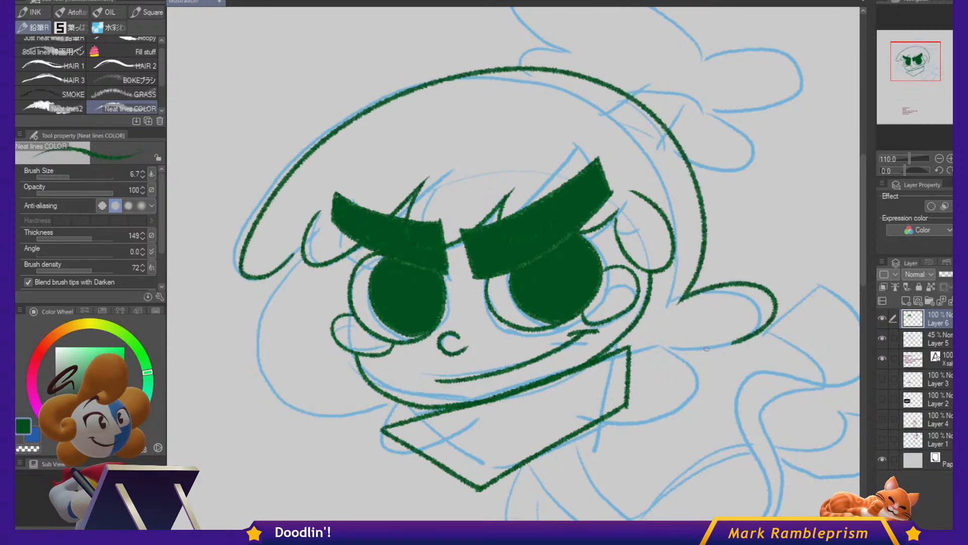
{"action": "mouse_move", "coordinate": [707, 348]}
{"action": "left_mouse_down"}
{"action": "mouse_move", "coordinate": [666, 338]}
{"action": "mouse_move", "coordinate": [706, 387]}
{"action": "mouse_move", "coordinate": [698, 415]}
{"action": "mouse_move", "coordinate": [667, 427]}
{"action": "mouse_move", "coordinate": [633, 400]}
{"action": "mouse_move", "coordinate": [692, 379]}
{"action": "mouse_move", "coordinate": [680, 398]}
{"action": "mouse_move", "coordinate": [656, 399]}
{"action": "mouse_move", "coordinate": [636, 376]}
{"action": "mouse_move", "coordinate": [632, 334]}
{"action": "mouse_move", "coordinate": [656, 402]}
{"action": "mouse_move", "coordinate": [681, 402]}
{"action": "mouse_move", "coordinate": [688, 364]}
{"action": "mouse_move", "coordinate": [664, 332]}
{"action": "left_mouse_up"}
{"action": "key", "text": "ctrl+z"}
{"action": "key", "text": "ctrl+z"}
{"action": "key", "text": "ctrl+z"}
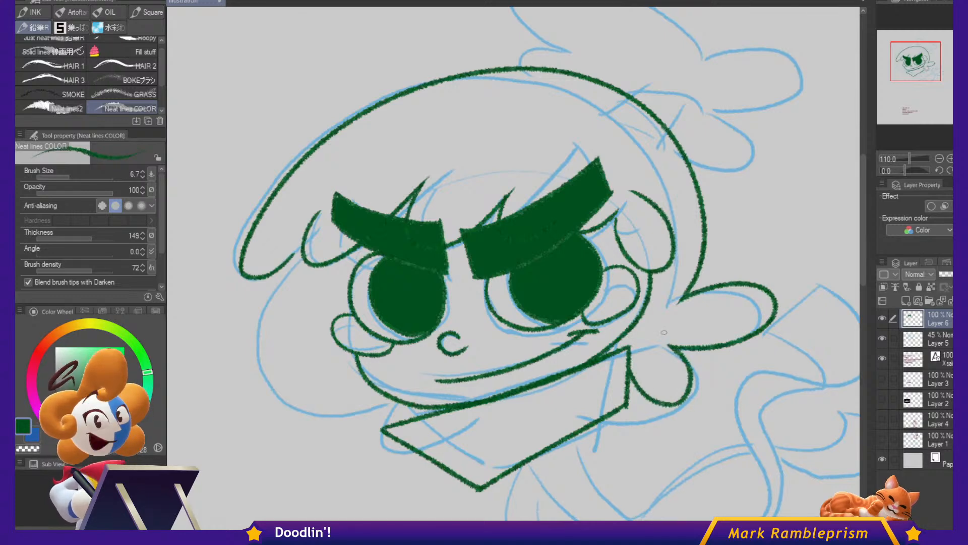
Draw a small banded hair tie at the upper right of the head.
{"action": "mouse_move", "coordinate": [625, 96]}
{"action": "left_mouse_down"}
{"action": "mouse_move", "coordinate": [673, 66]}
{"action": "mouse_move", "coordinate": [665, 71]}
{"action": "mouse_move", "coordinate": [690, 104]}
{"action": "left_mouse_up"}
{"action": "key", "text": "ctrl+z"}
{"action": "mouse_move", "coordinate": [664, 67]}
{"action": "left_mouse_down"}
{"action": "mouse_move", "coordinate": [686, 88]}
{"action": "mouse_move", "coordinate": [667, 126]}
{"action": "left_mouse_up"}
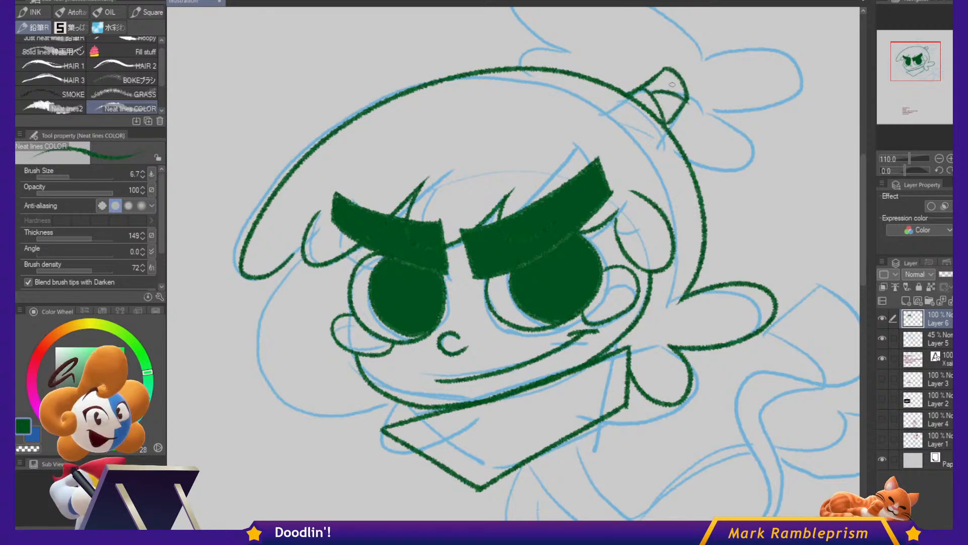
Outline the ponytail above the hair tie with a long upper lobe and two smaller lobes to the right.
{"action": "scroll", "coordinate": [666, 83], "scroll_direction": "up", "scroll_amount": 4}
{"action": "left_click_drag", "start_coordinate": [708, 153], "coordinate": [622, 58]}
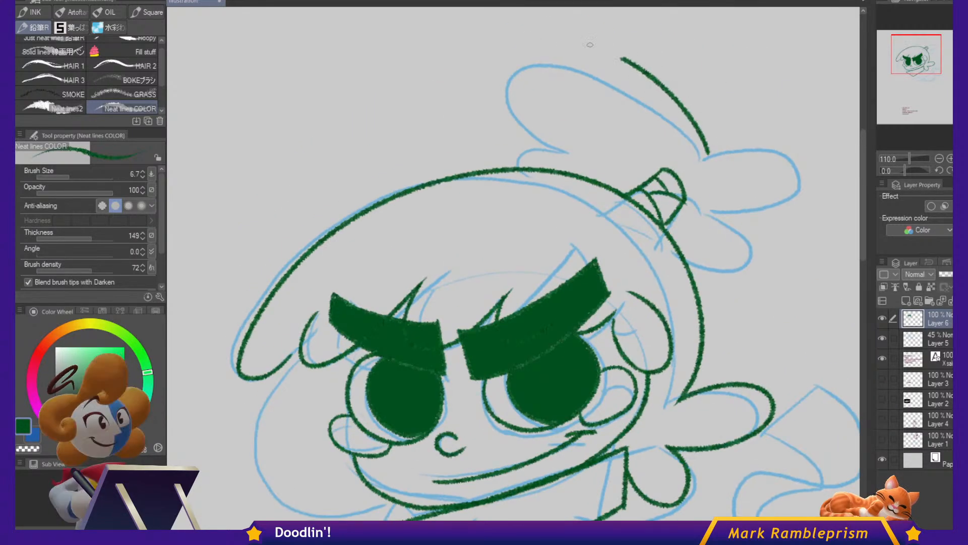
{"action": "mouse_move", "coordinate": [519, 76]}
{"action": "left_mouse_down"}
{"action": "mouse_move", "coordinate": [598, 157]}
{"action": "mouse_move", "coordinate": [557, 154]}
{"action": "left_mouse_up"}
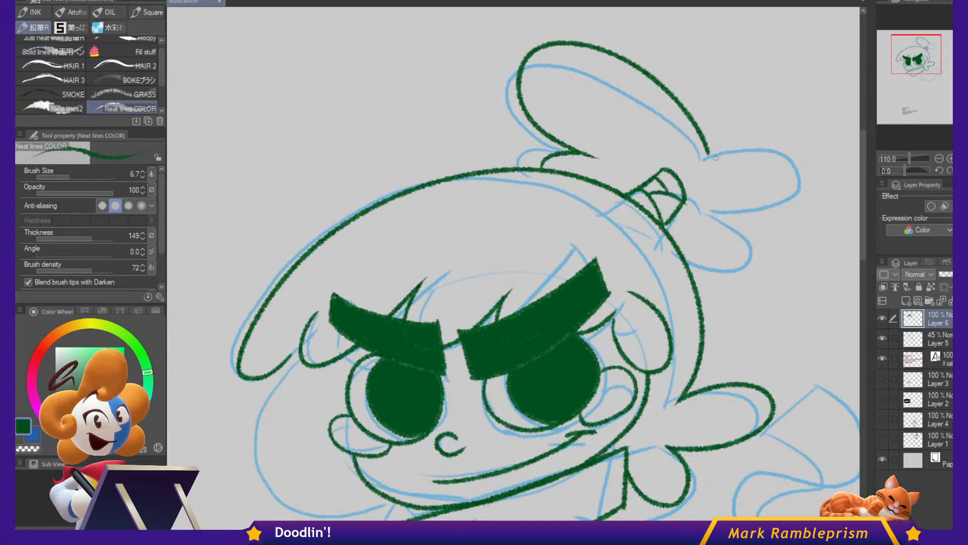
{"action": "left_click_drag", "start_coordinate": [707, 152], "coordinate": [739, 149]}
{"action": "left_click_drag", "start_coordinate": [712, 207], "coordinate": [735, 238]}
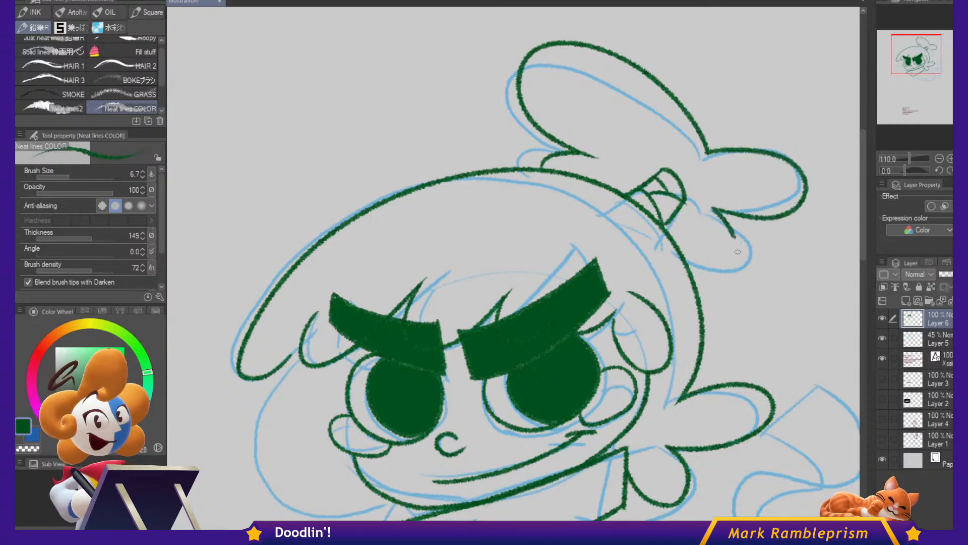
{"action": "mouse_move", "coordinate": [706, 272]}
{"action": "left_mouse_down"}
{"action": "mouse_move", "coordinate": [679, 228]}
{"action": "mouse_move", "coordinate": [674, 243]}
{"action": "left_mouse_up"}
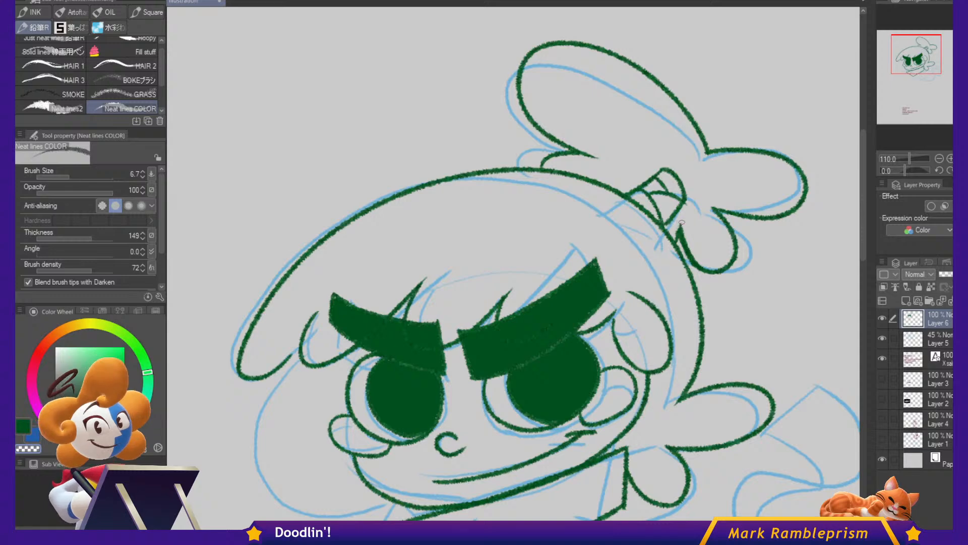
Clean up and redraw the base of the lowest ponytail lobe beside the hair tie.
{"action": "mouse_move", "coordinate": [682, 222]}
{"action": "left_mouse_down"}
{"action": "mouse_move", "coordinate": [688, 250]}
{"action": "mouse_move", "coordinate": [707, 267]}
{"action": "left_mouse_up"}
{"action": "key", "text": "c"}
{"action": "left_click_drag", "start_coordinate": [679, 223], "coordinate": [690, 255]}
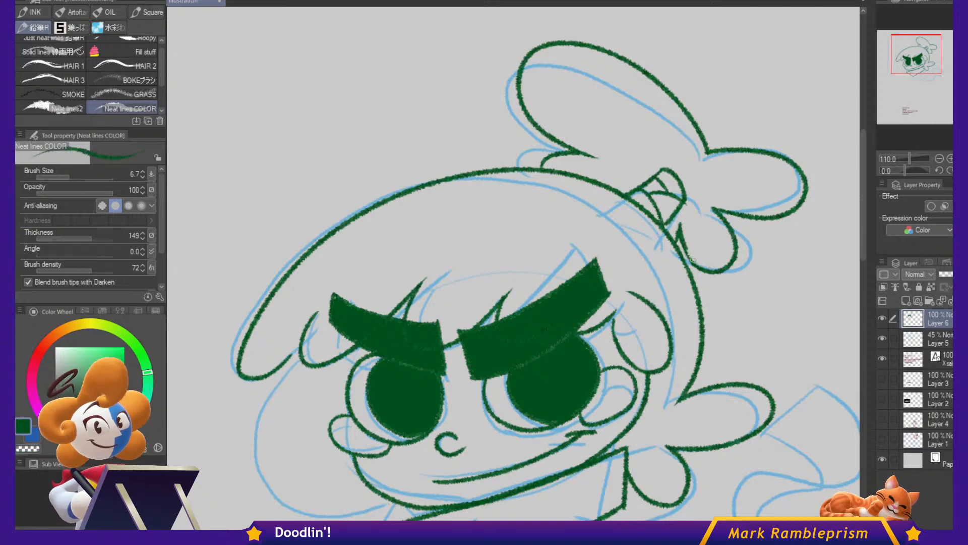
{"action": "key", "text": "c"}
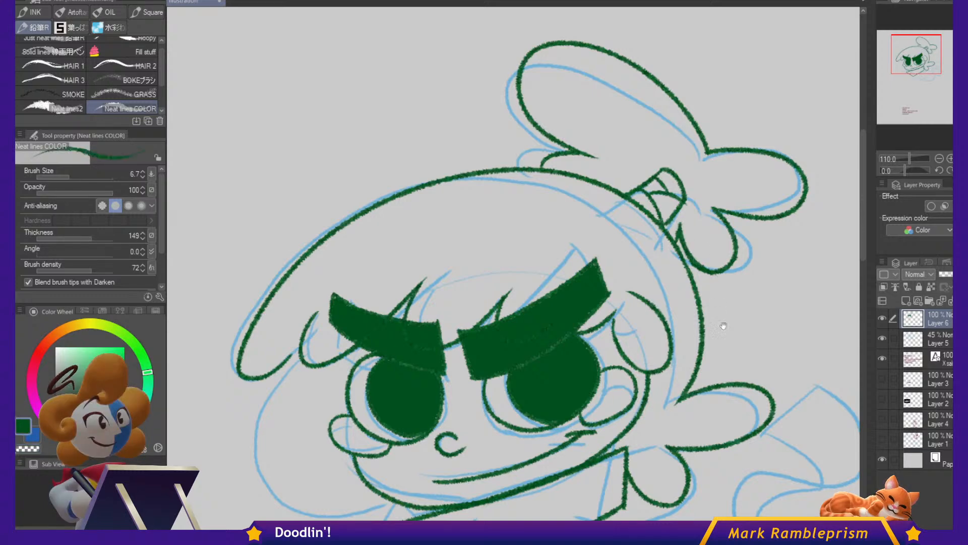
Line the large rounded hair lobe at the left of the face, curving from the bangs down to the collar.
{"action": "left_click_drag", "start_coordinate": [572, 337], "coordinate": [637, 218]}
{"action": "left_click_drag", "start_coordinate": [357, 236], "coordinate": [322, 305]}
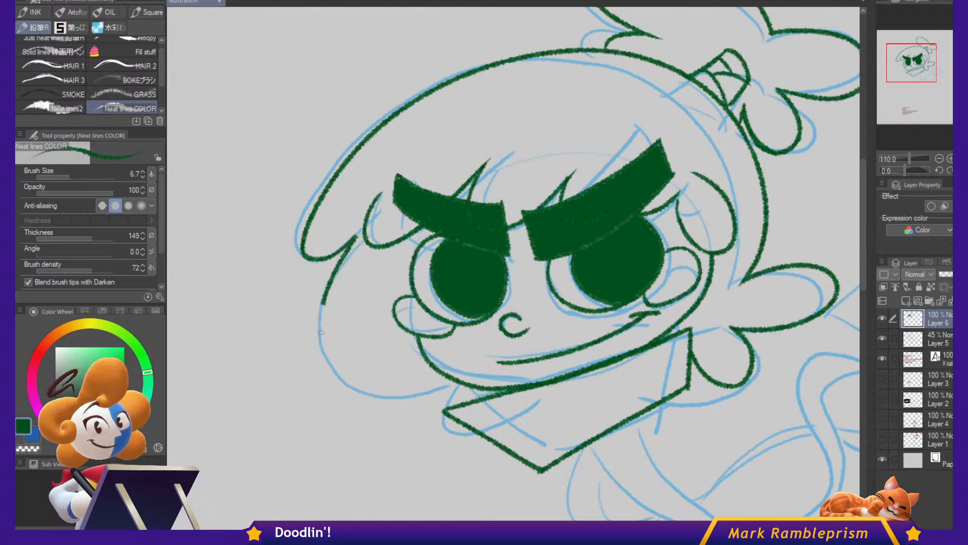
{"action": "left_click_drag", "start_coordinate": [366, 399], "coordinate": [450, 382]}
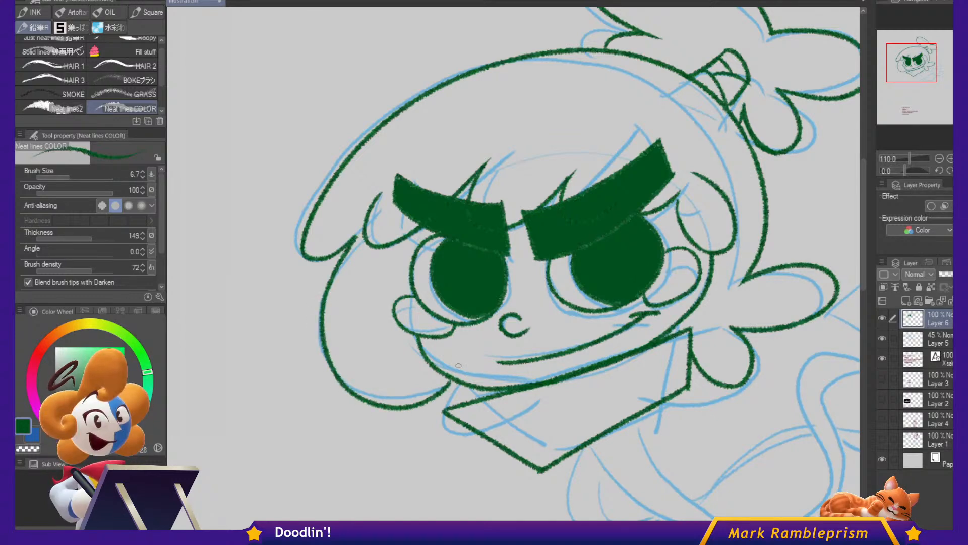
{"action": "key", "text": "ctrl+z"}
{"action": "mouse_move", "coordinate": [359, 236]}
{"action": "left_mouse_down"}
{"action": "mouse_move", "coordinate": [348, 250]}
{"action": "mouse_move", "coordinate": [365, 397]}
{"action": "mouse_move", "coordinate": [389, 406]}
{"action": "left_mouse_up"}
{"action": "key", "text": "ctrl+z"}
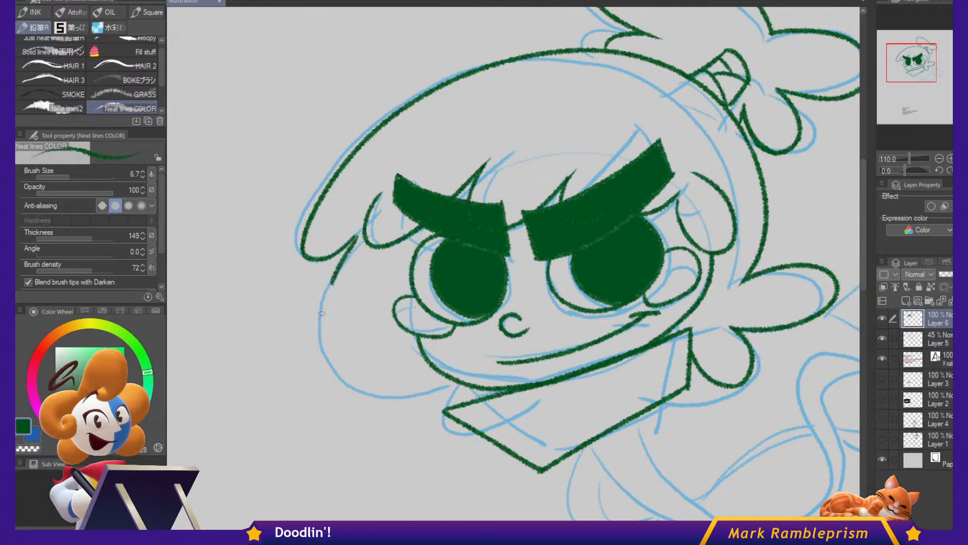
{"action": "left_click_drag", "start_coordinate": [333, 275], "coordinate": [358, 398]}
Divide the collar with slanted crosswise stripe lines and erase the overshoot at its lower point.
{"action": "mouse_move", "coordinate": [447, 389]}
{"action": "left_mouse_down"}
{"action": "mouse_move", "coordinate": [527, 429]}
{"action": "mouse_move", "coordinate": [561, 467]}
{"action": "left_mouse_up"}
{"action": "left_click_drag", "start_coordinate": [561, 384], "coordinate": [600, 432]}
{"action": "left_click_drag", "start_coordinate": [616, 362], "coordinate": [640, 409]}
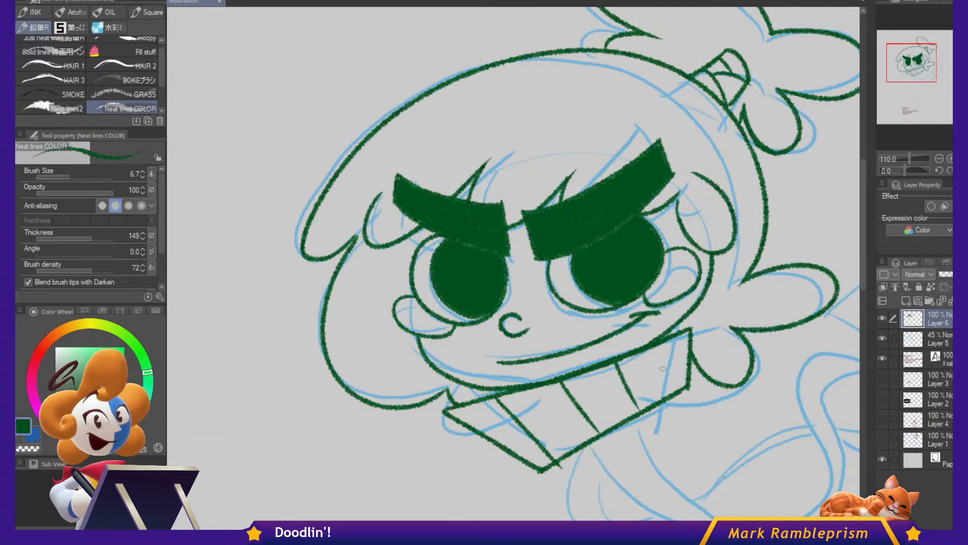
{"action": "key", "text": "c"}
{"action": "left_click_drag", "start_coordinate": [566, 465], "coordinate": [558, 470]}
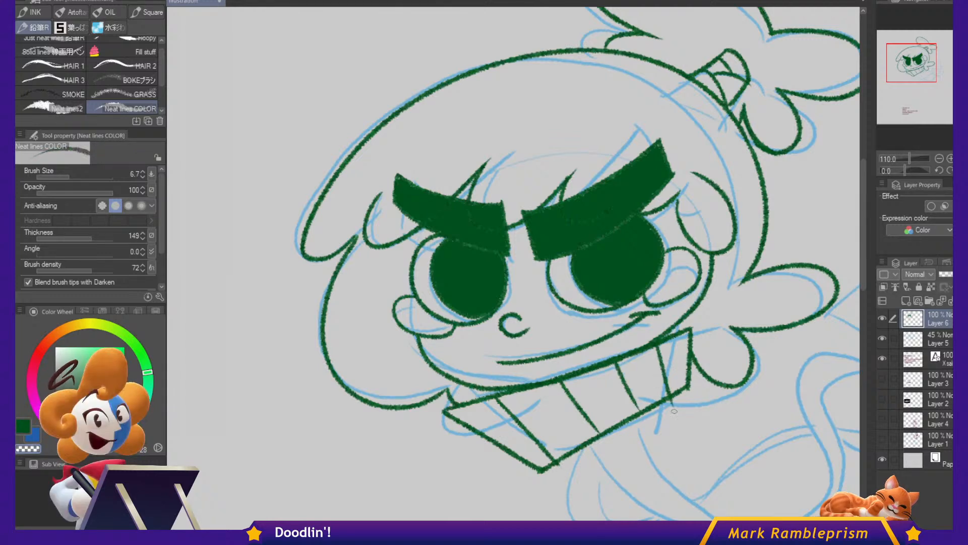
Select the painted pixels of Layer 6 and brush lighter green texture over the eyebrows and pupils at size 89.6.
{"action": "left_click_drag", "start_coordinate": [768, 386], "coordinate": [695, 350]}
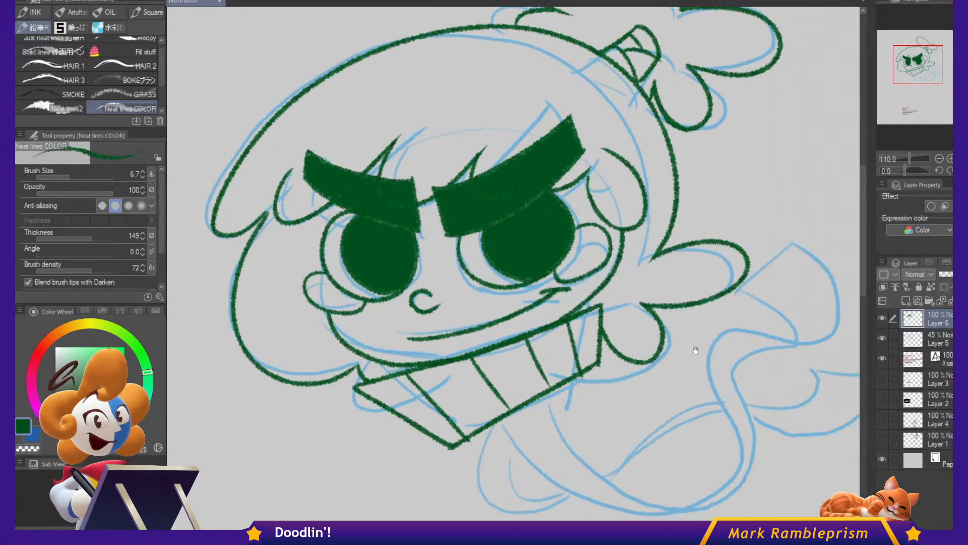
{"action": "left_click", "coordinate": [915, 320], "text": "ctrl"}
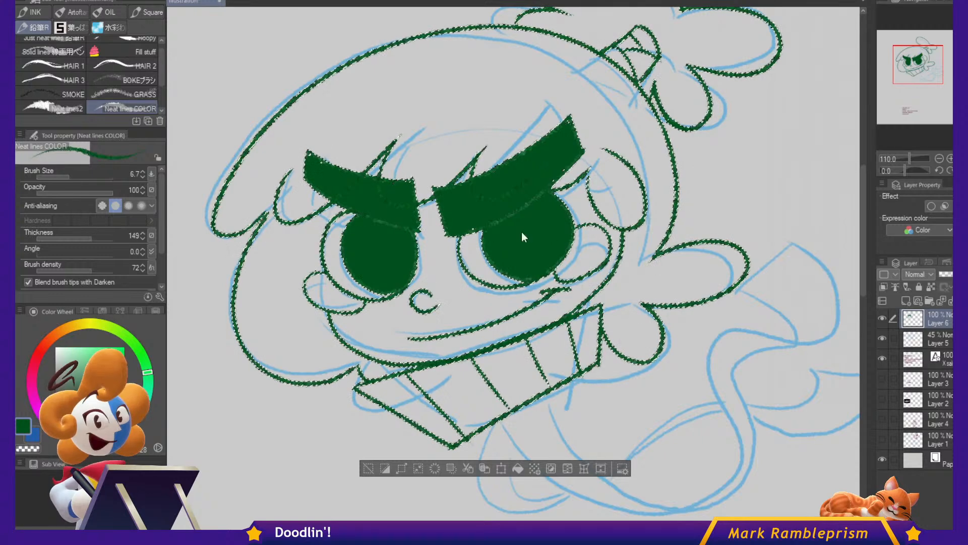
{"action": "left_click_drag", "start_coordinate": [524, 238], "coordinate": [570, 225]}
{"action": "mouse_move", "coordinate": [570, 226]}
{"action": "left_mouse_down"}
{"action": "mouse_move", "coordinate": [514, 263]}
{"action": "mouse_move", "coordinate": [560, 152]}
{"action": "left_mouse_up"}
{"action": "mouse_move", "coordinate": [353, 192]}
{"action": "left_mouse_down"}
{"action": "mouse_move", "coordinate": [383, 252]}
{"action": "mouse_move", "coordinate": [373, 287]}
{"action": "left_mouse_up"}
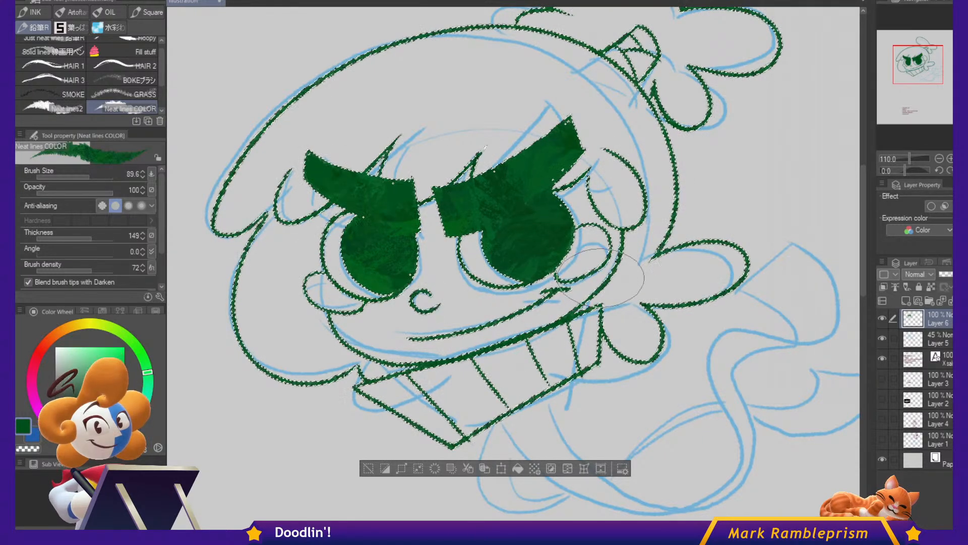
{"action": "key", "text": "ctrl+d"}
With brush size 9.1, outline the scarf's main tail sweeping below the collar and up to a flared end at the right.
{"action": "mouse_move", "coordinate": [609, 292]}
{"action": "left_mouse_down", "text": "ctrl+alt"}
{"action": "mouse_move", "coordinate": [588, 299]}
{"action": "mouse_move", "coordinate": [584, 284]}
{"action": "left_mouse_up", "text": "ctrl+alt"}
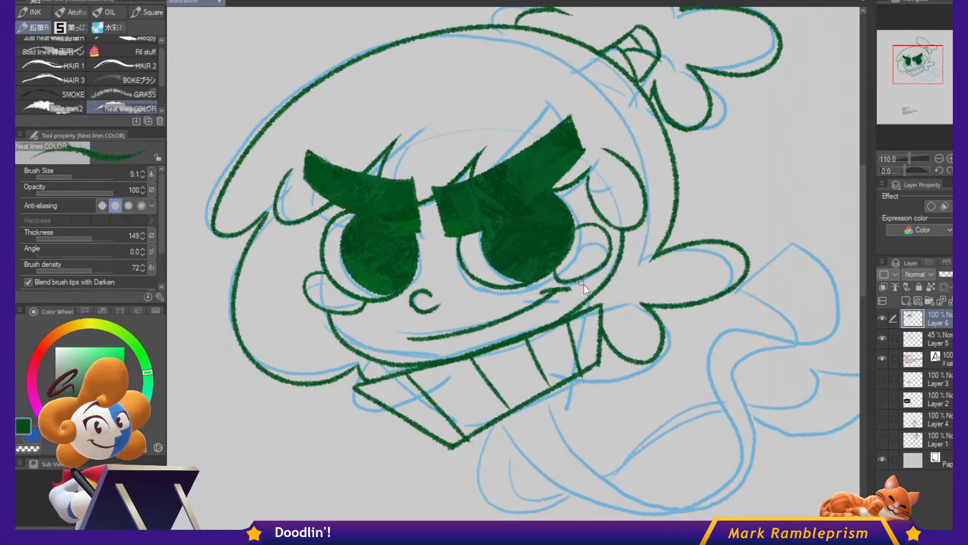
{"action": "left_click_drag", "start_coordinate": [649, 335], "coordinate": [568, 302]}
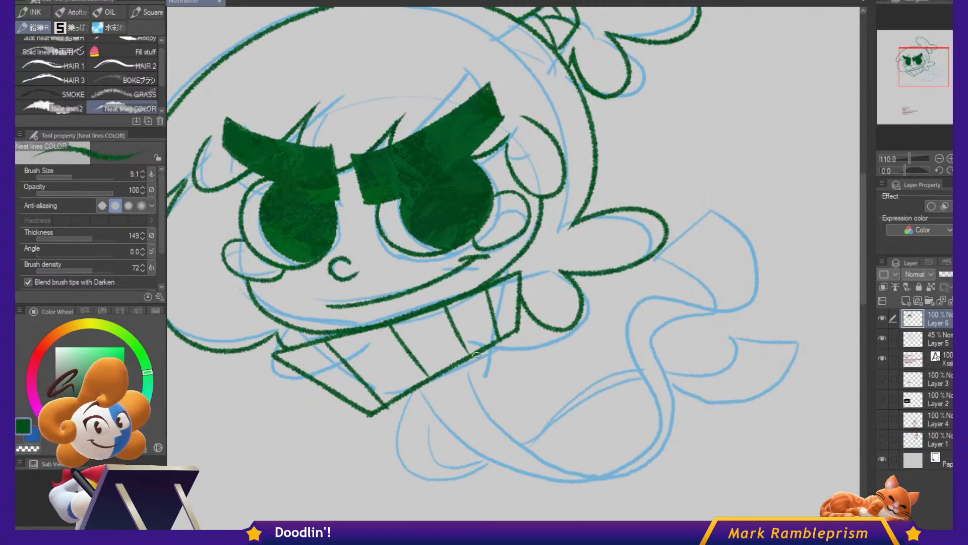
{"action": "mouse_move", "coordinate": [481, 394]}
{"action": "left_mouse_down"}
{"action": "mouse_move", "coordinate": [532, 456]}
{"action": "mouse_move", "coordinate": [596, 473]}
{"action": "mouse_move", "coordinate": [641, 465]}
{"action": "mouse_move", "coordinate": [671, 434]}
{"action": "mouse_move", "coordinate": [662, 340]}
{"action": "left_mouse_up"}
{"action": "mouse_move", "coordinate": [728, 313]}
{"action": "left_mouse_down"}
{"action": "mouse_move", "coordinate": [763, 243]}
{"action": "mouse_move", "coordinate": [720, 191]}
{"action": "mouse_move", "coordinate": [696, 244]}
{"action": "mouse_move", "coordinate": [654, 267]}
{"action": "left_mouse_up"}
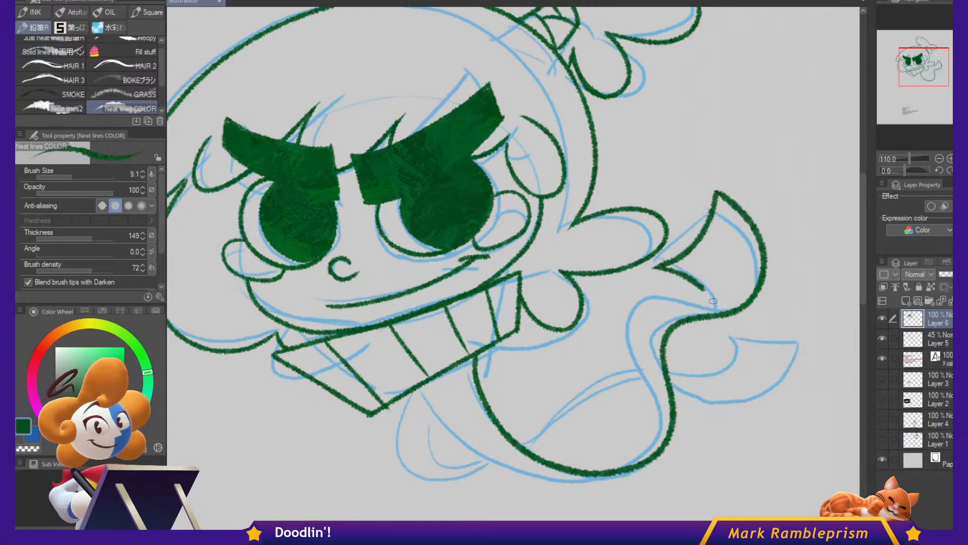
{"action": "mouse_move", "coordinate": [713, 301]}
{"action": "left_mouse_down"}
{"action": "mouse_move", "coordinate": [710, 311]}
{"action": "mouse_move", "coordinate": [624, 342]}
{"action": "mouse_move", "coordinate": [644, 399]}
{"action": "left_mouse_up"}
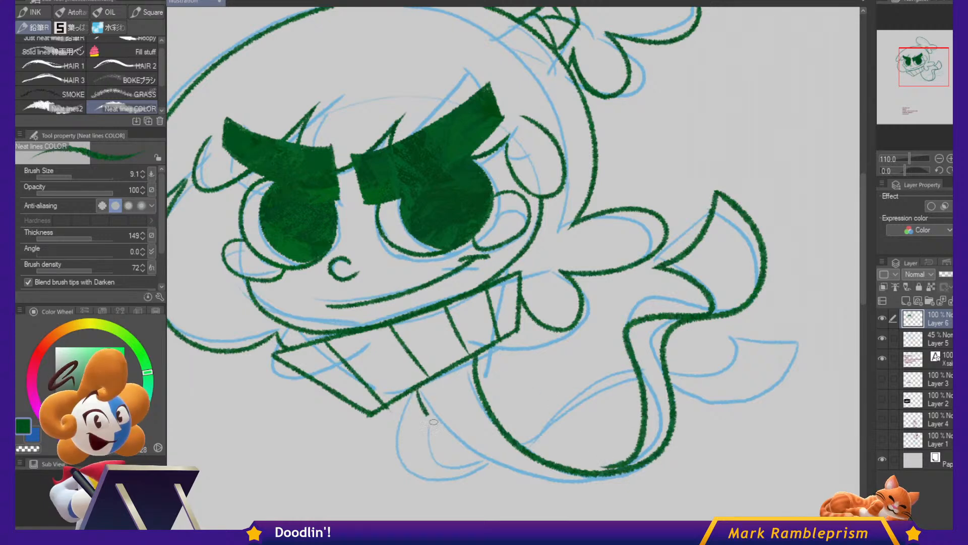
{"action": "mouse_move", "coordinate": [433, 421]}
{"action": "left_mouse_down"}
{"action": "mouse_move", "coordinate": [492, 468]}
{"action": "mouse_move", "coordinate": [613, 477]}
{"action": "left_mouse_up"}
{"action": "key", "text": "ctrl+z"}
{"action": "mouse_move", "coordinate": [411, 391]}
{"action": "left_mouse_down"}
{"action": "mouse_move", "coordinate": [459, 444]}
{"action": "mouse_move", "coordinate": [547, 482]}
{"action": "mouse_move", "coordinate": [628, 462]}
{"action": "left_mouse_up"}
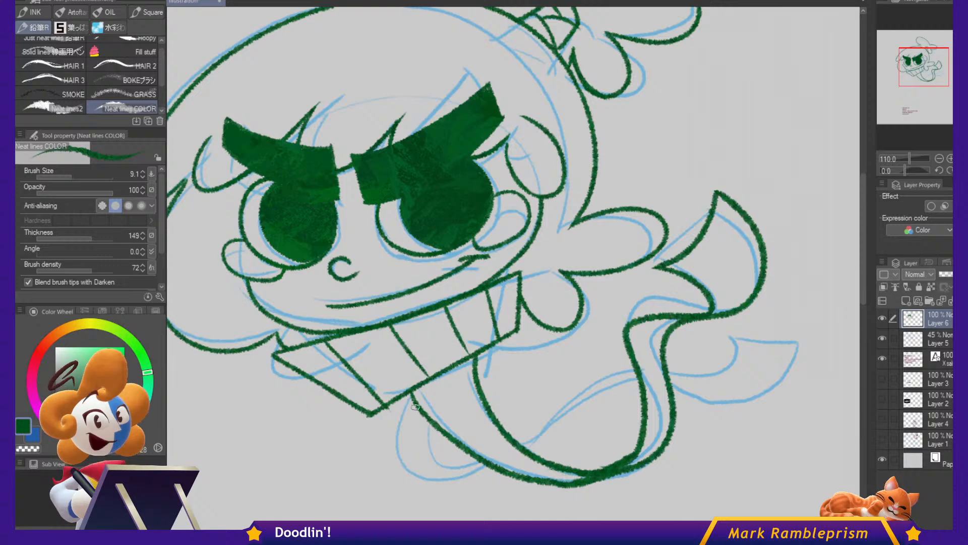
Outline the small scarf loop below the collar and the second tail passing behind the first to a pointed end.
{"action": "mouse_move", "coordinate": [406, 396]}
{"action": "left_mouse_down"}
{"action": "mouse_move", "coordinate": [391, 453]}
{"action": "mouse_move", "coordinate": [493, 486]}
{"action": "mouse_move", "coordinate": [502, 474]}
{"action": "left_mouse_up"}
{"action": "mouse_move", "coordinate": [435, 429]}
{"action": "left_mouse_down"}
{"action": "mouse_move", "coordinate": [455, 472]}
{"action": "mouse_move", "coordinate": [502, 473]}
{"action": "mouse_move", "coordinate": [557, 427]}
{"action": "left_mouse_up"}
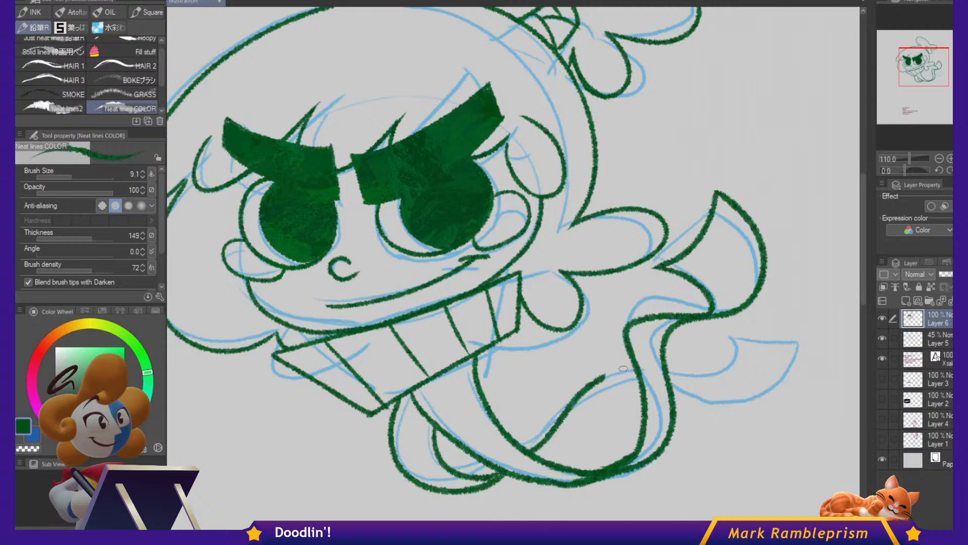
{"action": "left_click_drag", "start_coordinate": [604, 376], "coordinate": [641, 367]}
{"action": "left_click_drag", "start_coordinate": [550, 444], "coordinate": [643, 384]}
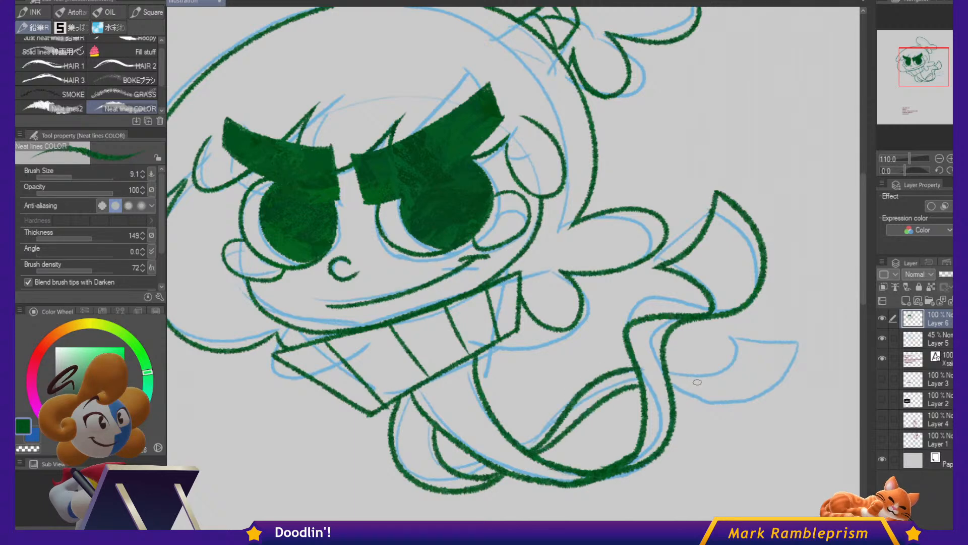
{"action": "left_click_drag", "start_coordinate": [697, 402], "coordinate": [790, 350]}
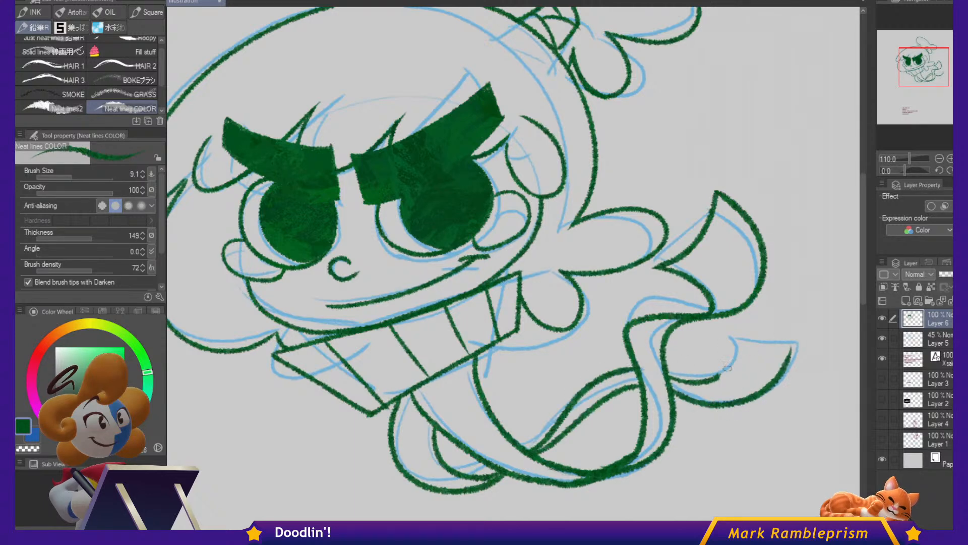
{"action": "left_click_drag", "start_coordinate": [727, 367], "coordinate": [730, 347]}
{"action": "mouse_move", "coordinate": [784, 329]}
{"action": "left_mouse_down"}
{"action": "mouse_move", "coordinate": [799, 306]}
{"action": "mouse_move", "coordinate": [788, 347]}
{"action": "left_mouse_up"}
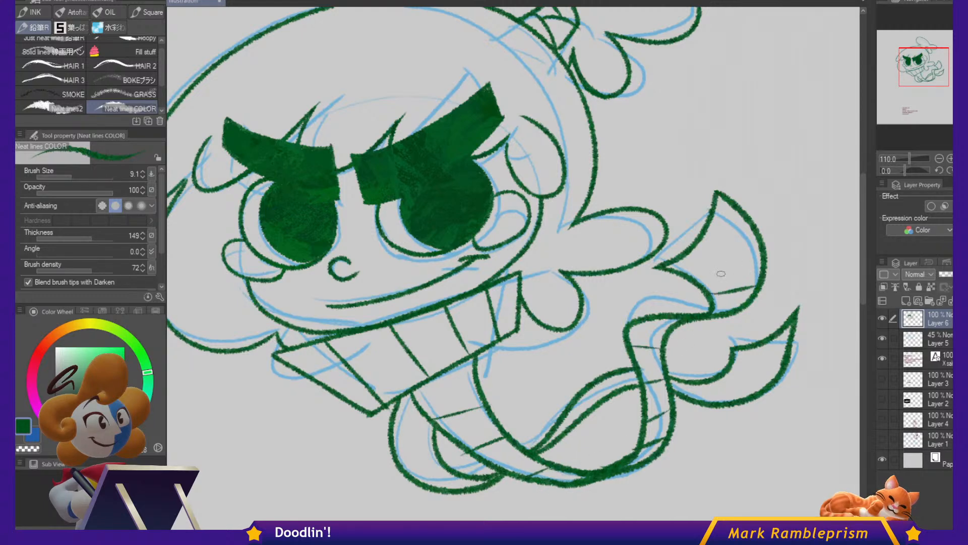
Draw thin crosswise stripe lines across the scarf's flared ends, the second tail and the small loop.
{"action": "left_click_drag", "start_coordinate": [696, 276], "coordinate": [757, 236]}
{"action": "left_click_drag", "start_coordinate": [726, 376], "coordinate": [766, 382]}
{"action": "left_click_drag", "start_coordinate": [692, 384], "coordinate": [704, 401]}
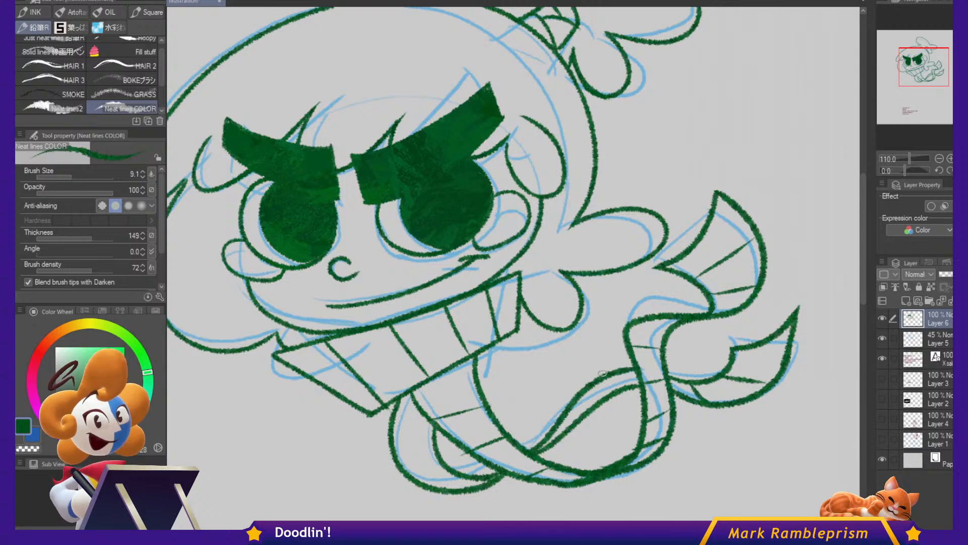
{"action": "left_click_drag", "start_coordinate": [597, 384], "coordinate": [617, 391]}
{"action": "left_click_drag", "start_coordinate": [568, 415], "coordinate": [583, 418]}
{"action": "left_click_drag", "start_coordinate": [442, 485], "coordinate": [475, 478]}
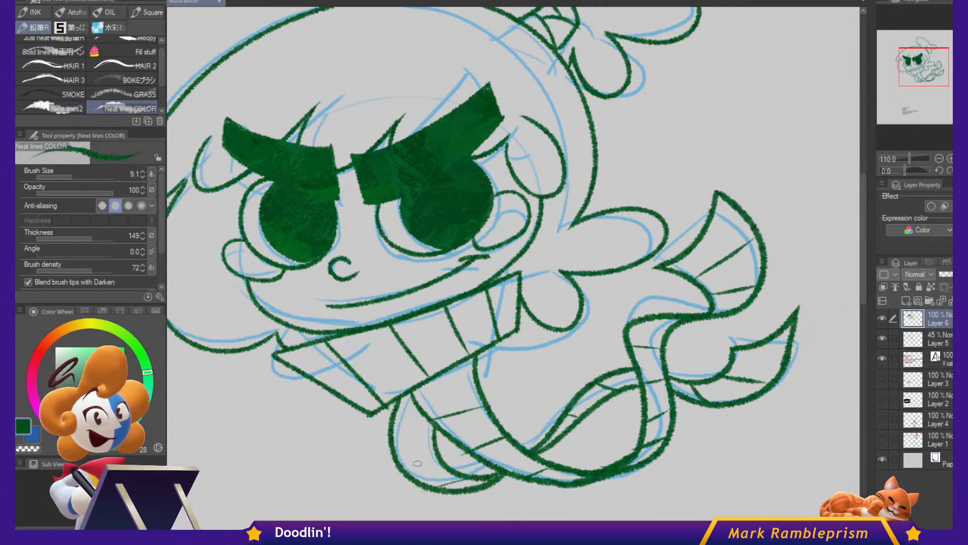
{"action": "left_click_drag", "start_coordinate": [399, 454], "coordinate": [428, 449]}
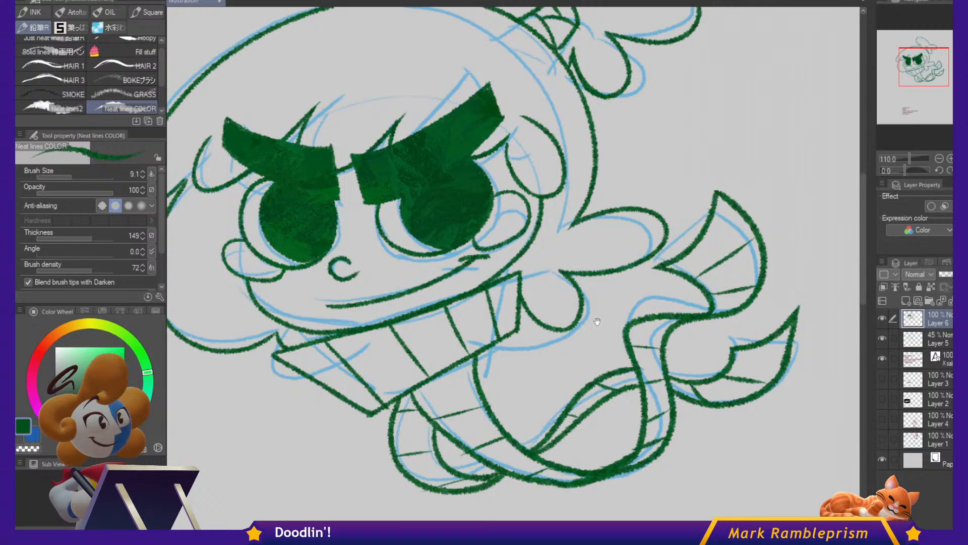
Hide the blue sketch on Layer 5 and add a new layer directly beneath the line art for flat colours.
{"action": "left_click_drag", "start_coordinate": [597, 321], "coordinate": [699, 405]}
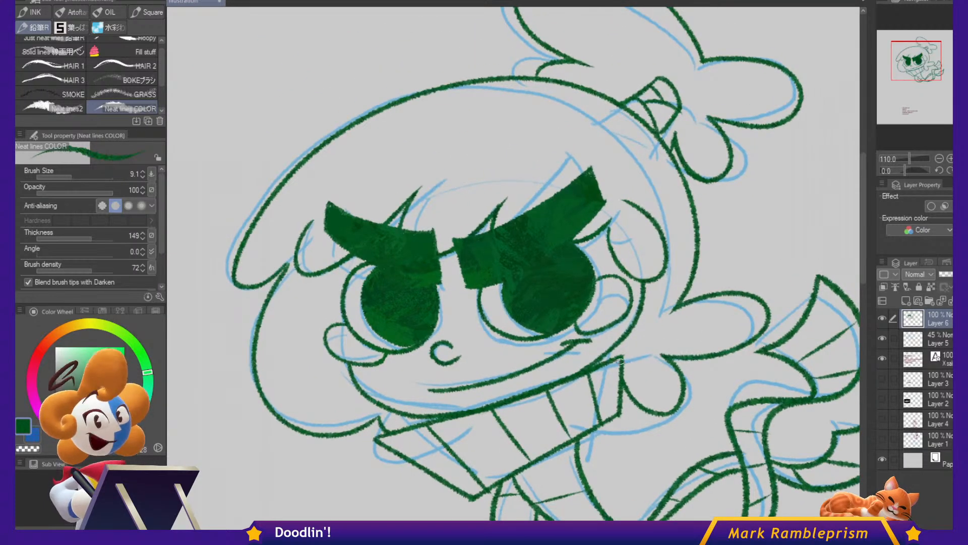
{"action": "scroll", "coordinate": [620, 361], "scroll_direction": "down", "scroll_amount": 2}
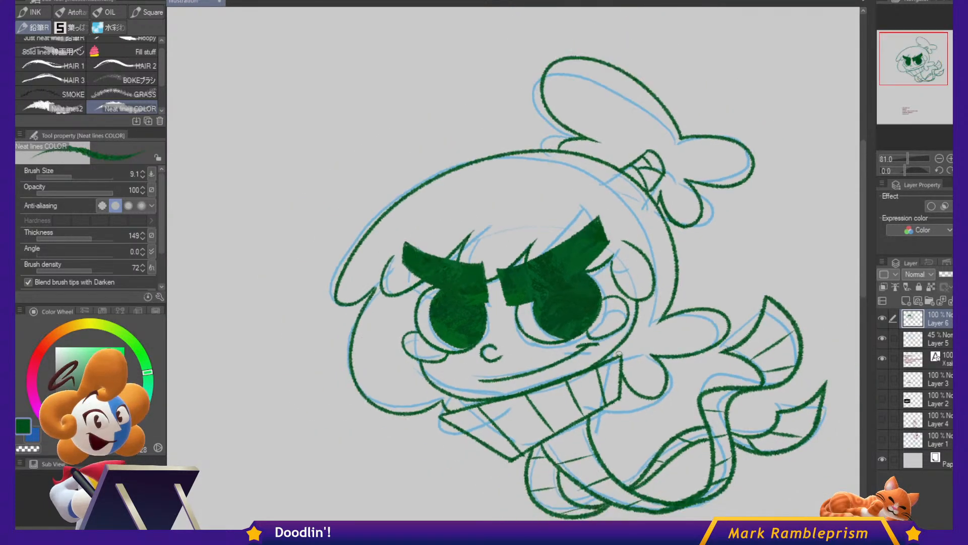
{"action": "left_click_drag", "start_coordinate": [619, 353], "coordinate": [589, 308]}
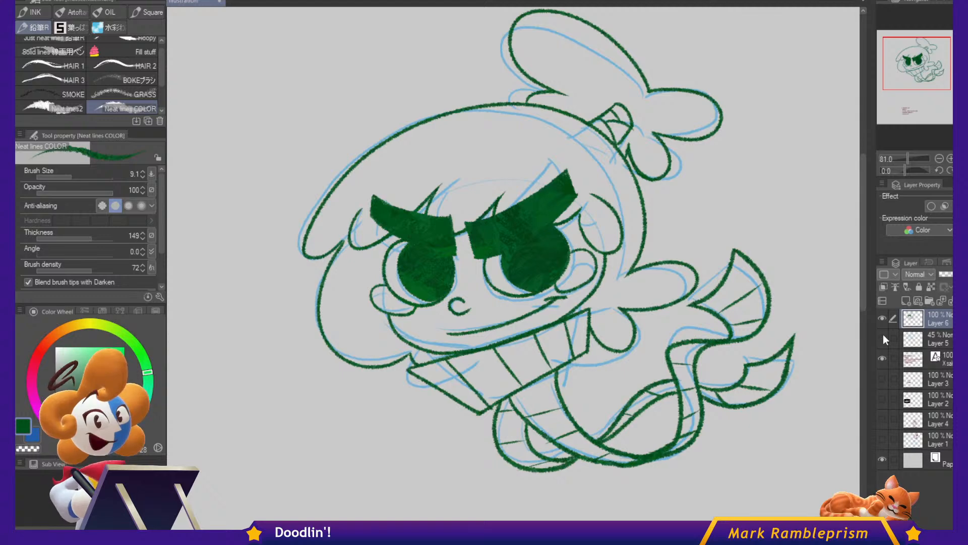
{"action": "mouse_move", "coordinate": [755, 320]}
{"action": "left_mouse_down"}
{"action": "mouse_move", "coordinate": [691, 372]}
{"action": "mouse_move", "coordinate": [785, 322]}
{"action": "left_mouse_up"}
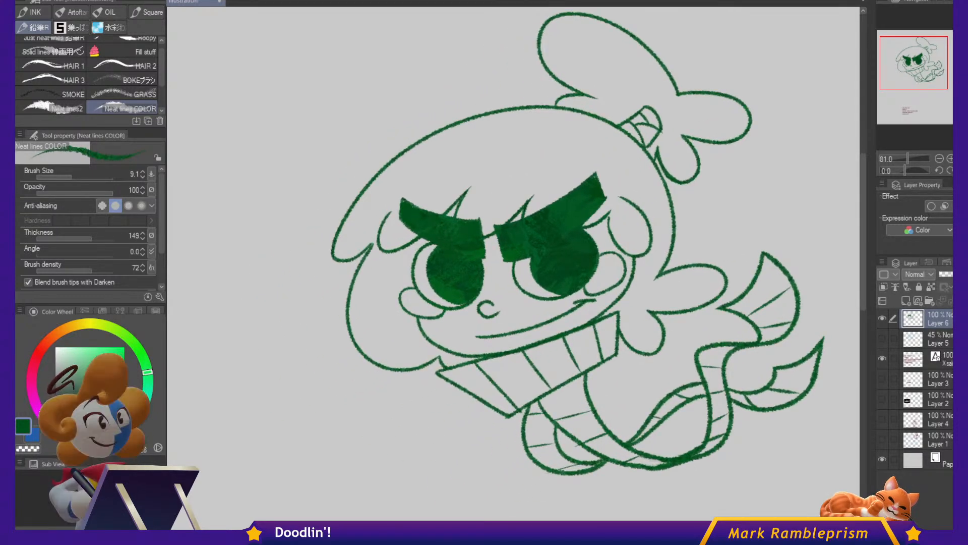
{"action": "left_click", "coordinate": [910, 299]}
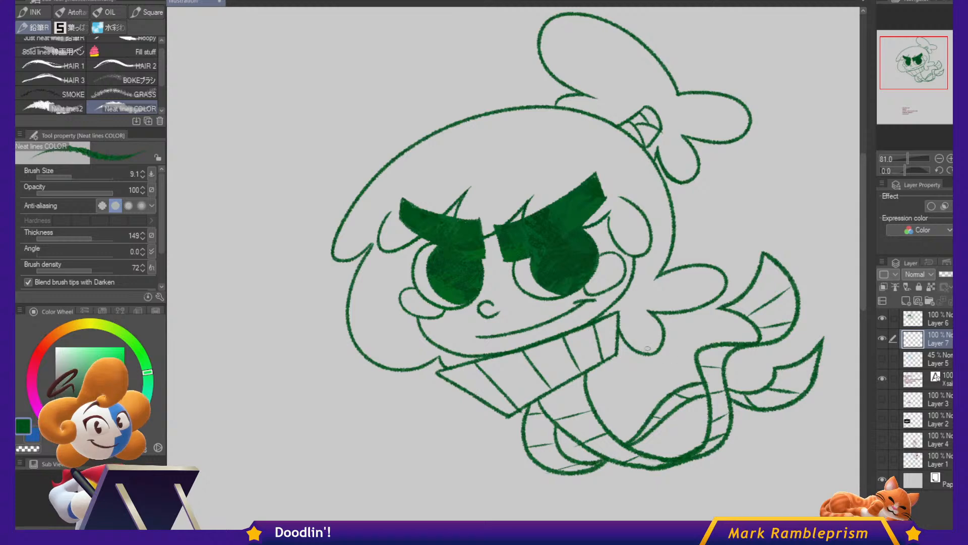
Fill the hair and ponytail with a flat medium teal green, making the Fill tool refer to all layers.
{"action": "key", "text": "g"}
{"action": "key", "text": "g"}
{"action": "scroll", "coordinate": [647, 348], "scroll_direction": "up", "scroll_amount": 2}
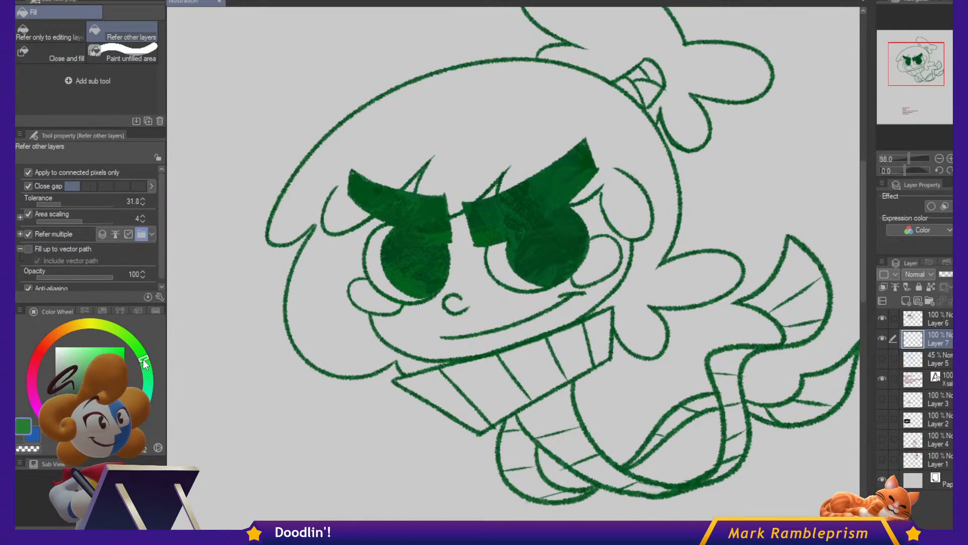
{"action": "left_click_drag", "start_coordinate": [144, 363], "coordinate": [153, 381]}
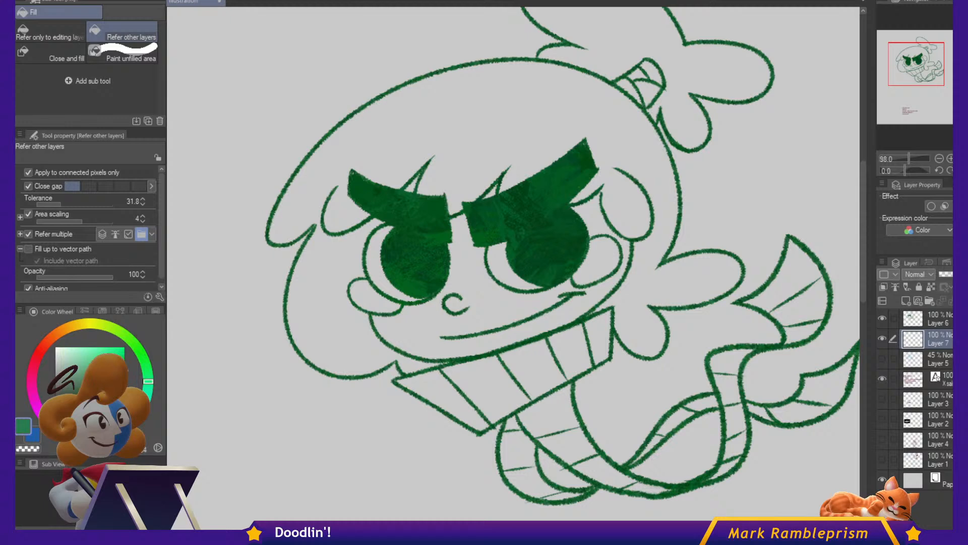
{"action": "left_click", "coordinate": [395, 169]}
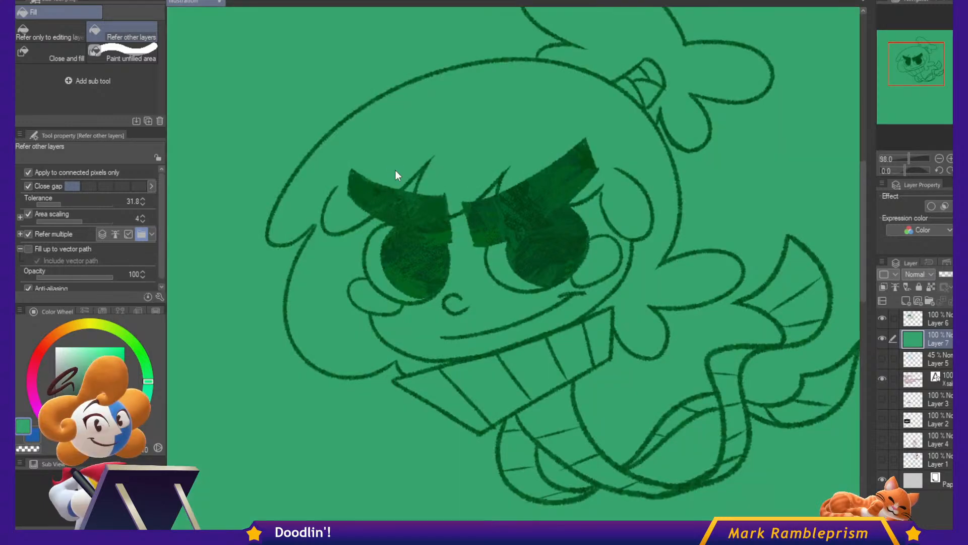
{"action": "key", "text": "ctrl+z"}
{"action": "left_click", "coordinate": [102, 233]}
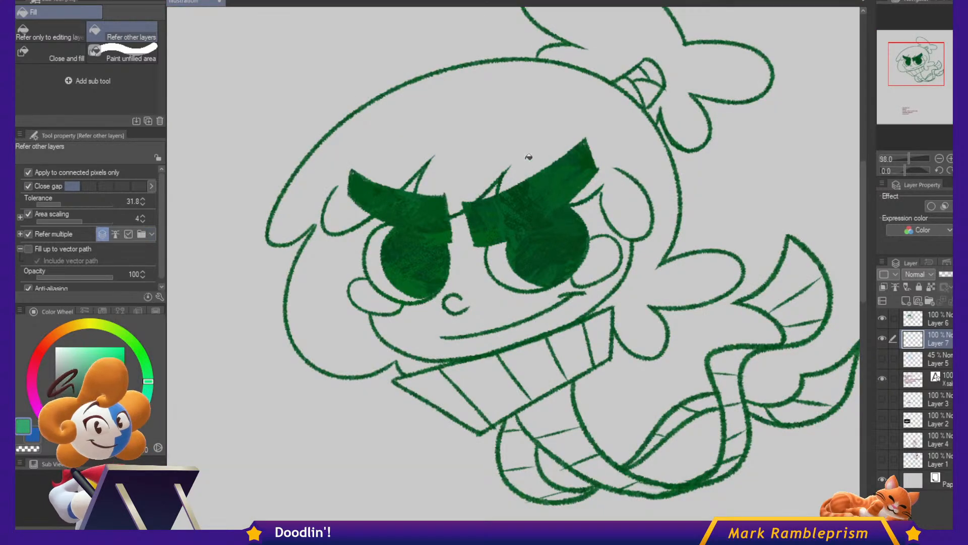
{"action": "left_click", "coordinate": [529, 162]}
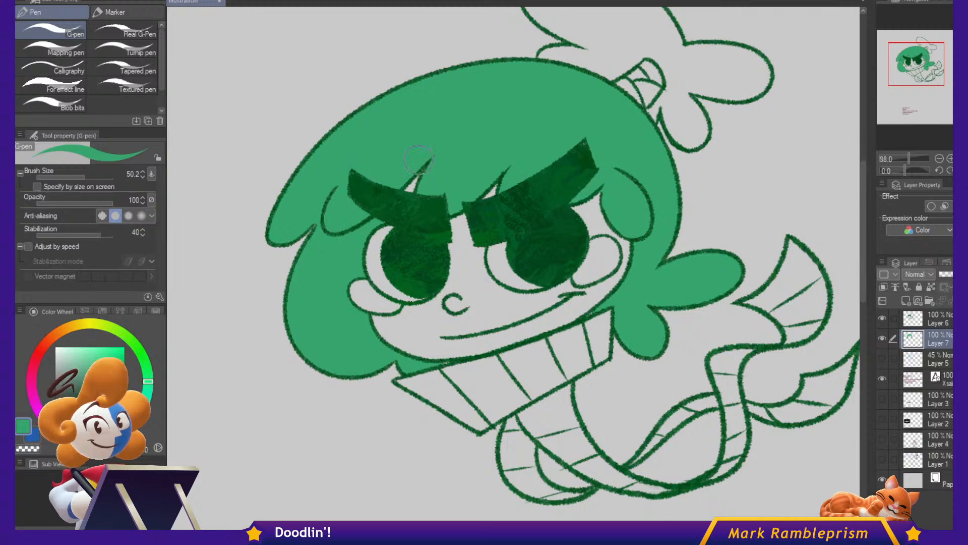
{"action": "key", "text": "g"}
{"action": "left_click", "coordinate": [661, 156]}
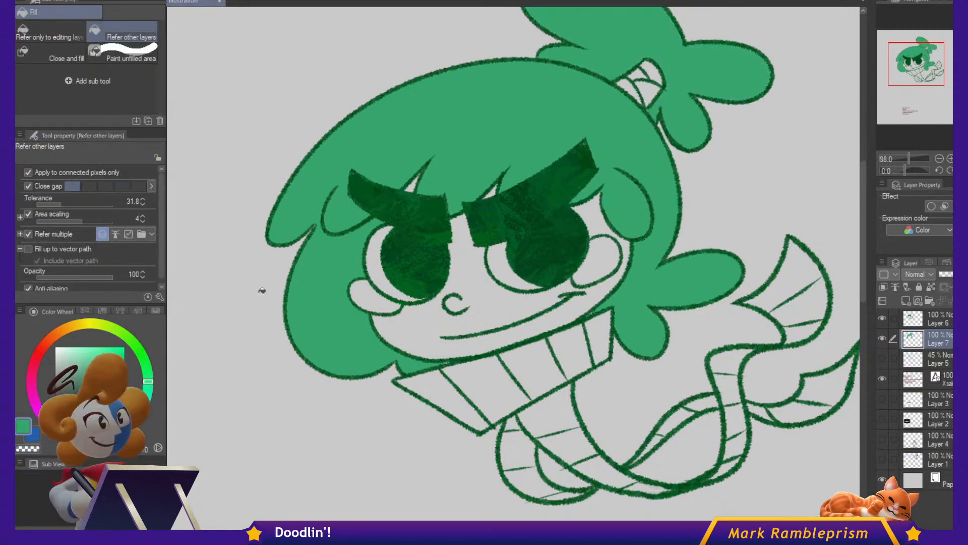
Fill every section of the hair tie with a dark magenta.
{"action": "left_click", "coordinate": [31, 382]}
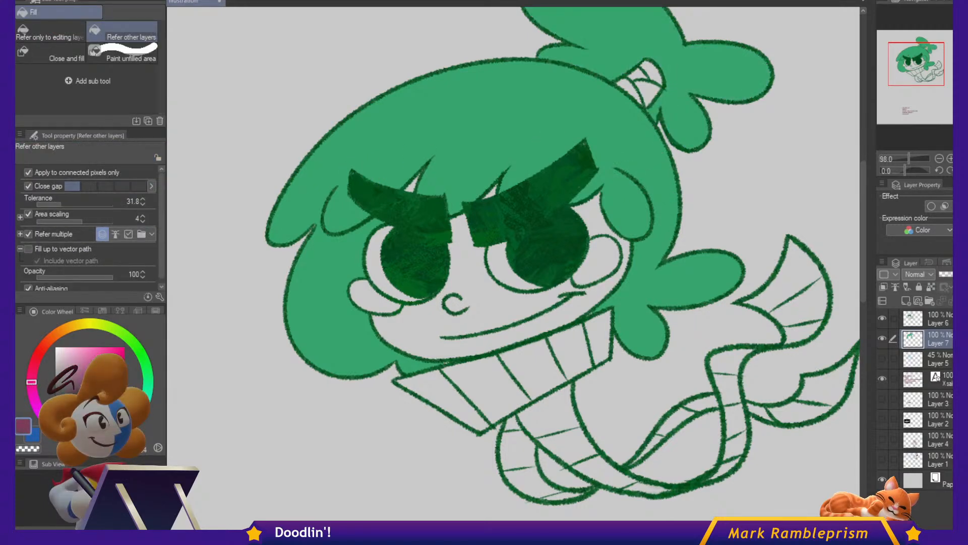
{"action": "left_click", "coordinate": [630, 90]}
{"action": "left_click", "coordinate": [649, 94]}
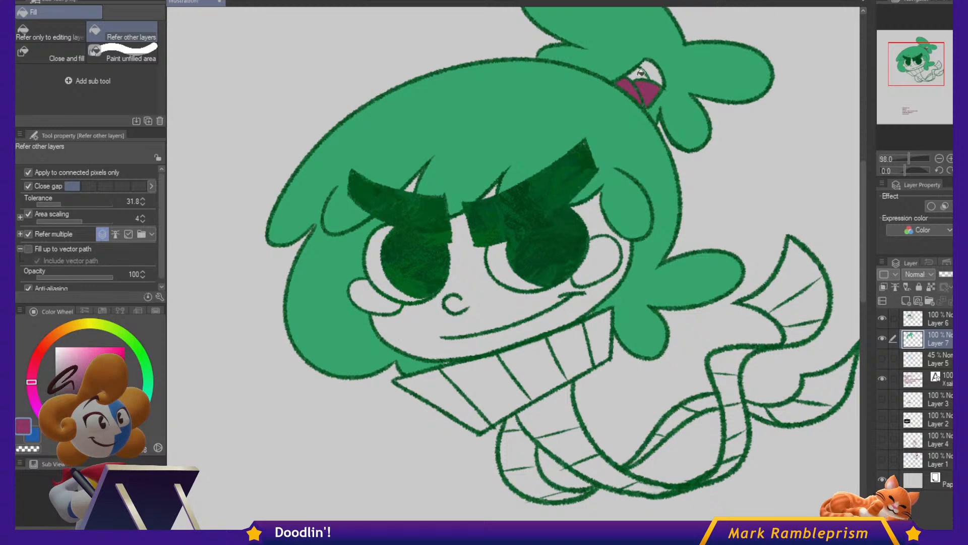
{"action": "left_click", "coordinate": [641, 73]}
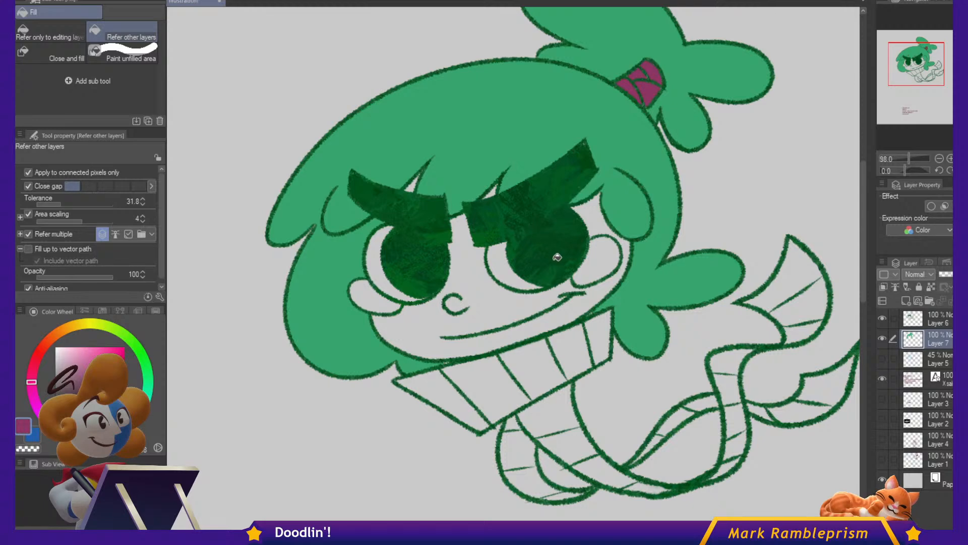
Fill alternating stripes of the scarf's collar band and its main hanging tail with dark magenta.
{"action": "left_click", "coordinate": [486, 371]}
{"action": "left_click", "coordinate": [568, 342]}
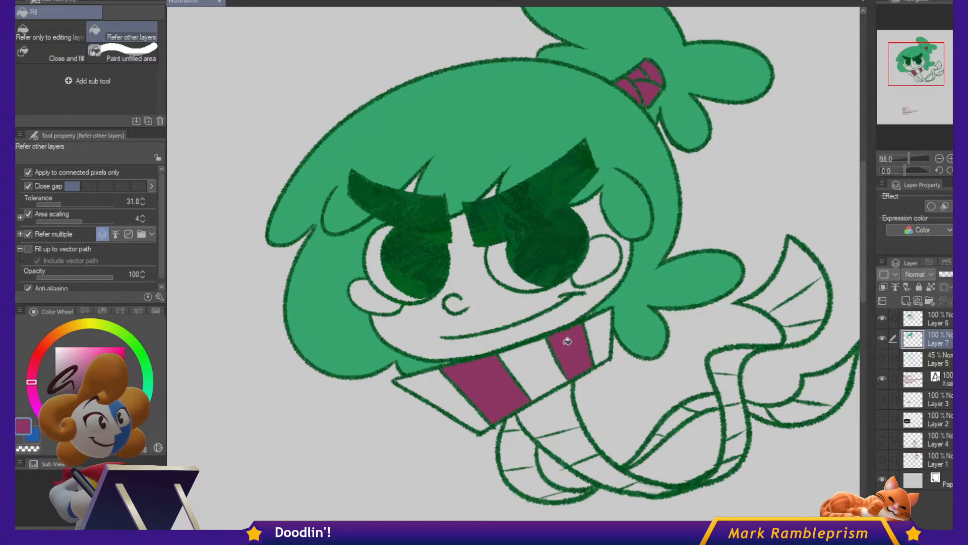
{"action": "left_click", "coordinate": [575, 439]}
{"action": "left_click", "coordinate": [646, 487]}
{"action": "left_click", "coordinate": [742, 440]}
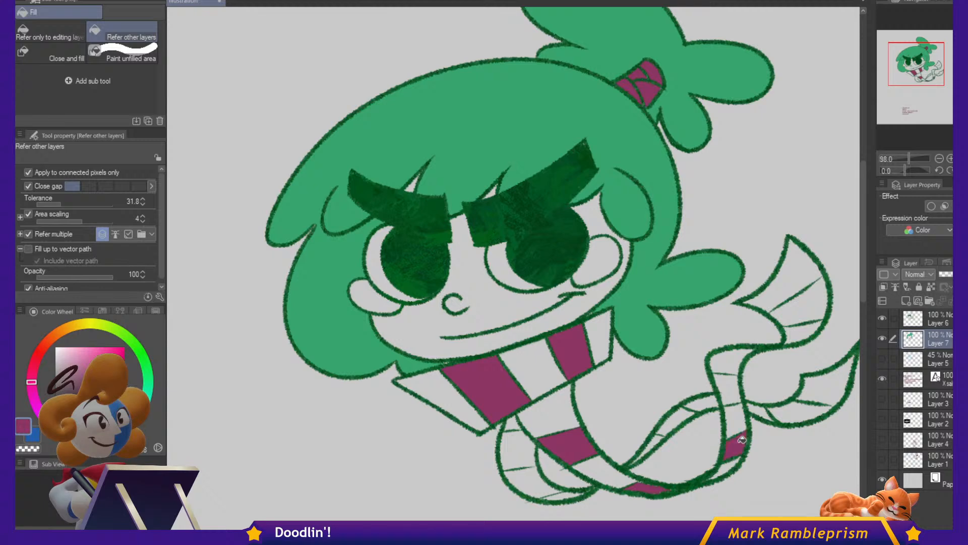
{"action": "left_click", "coordinate": [736, 389]}
{"action": "left_click", "coordinate": [797, 312]}
Fill alternating stripes of the small scarf loop with dark magenta, touching up the fill's edge with the G-pen.
{"action": "left_click", "coordinate": [532, 478]}
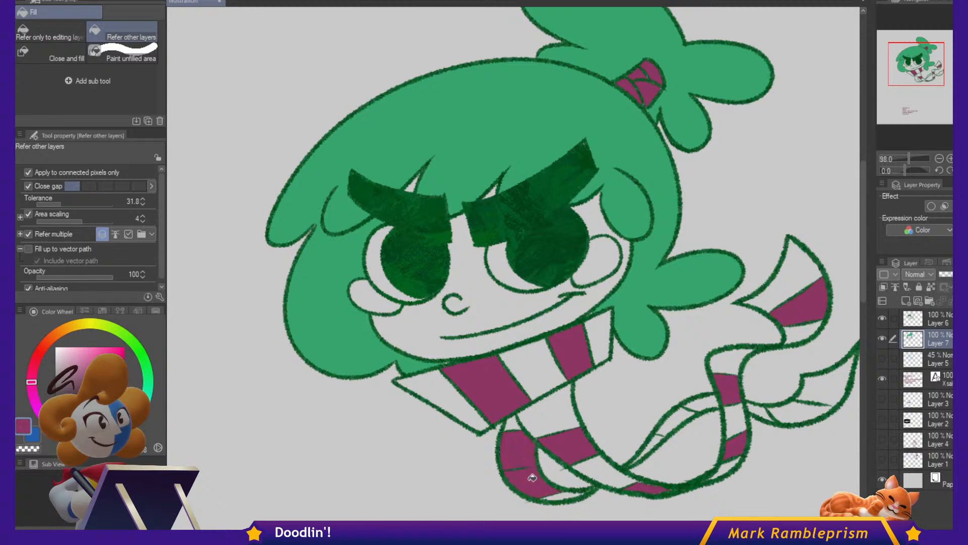
{"action": "key", "text": "ctrl+z"}
{"action": "key", "text": "p"}
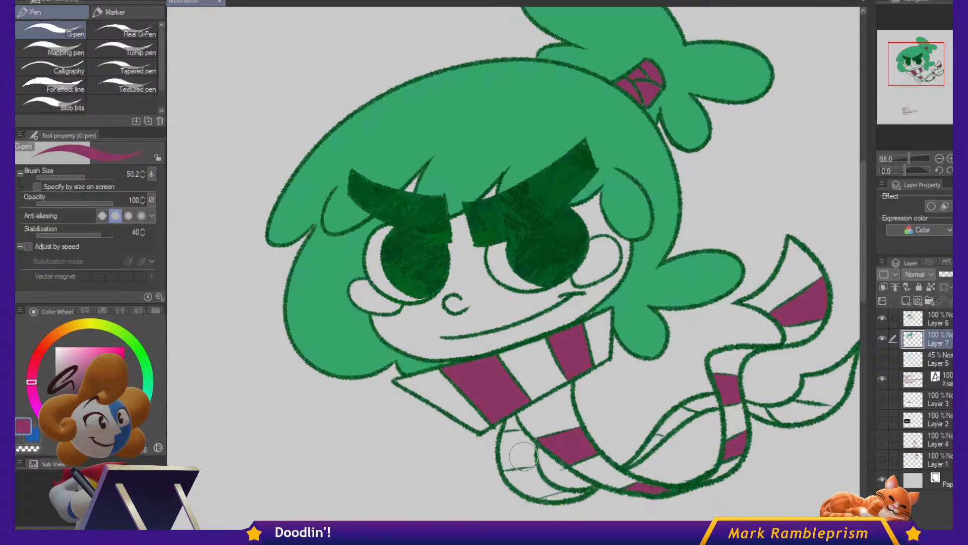
{"action": "key", "text": "g"}
{"action": "left_click", "coordinate": [523, 454]}
{"action": "key", "text": "p"}
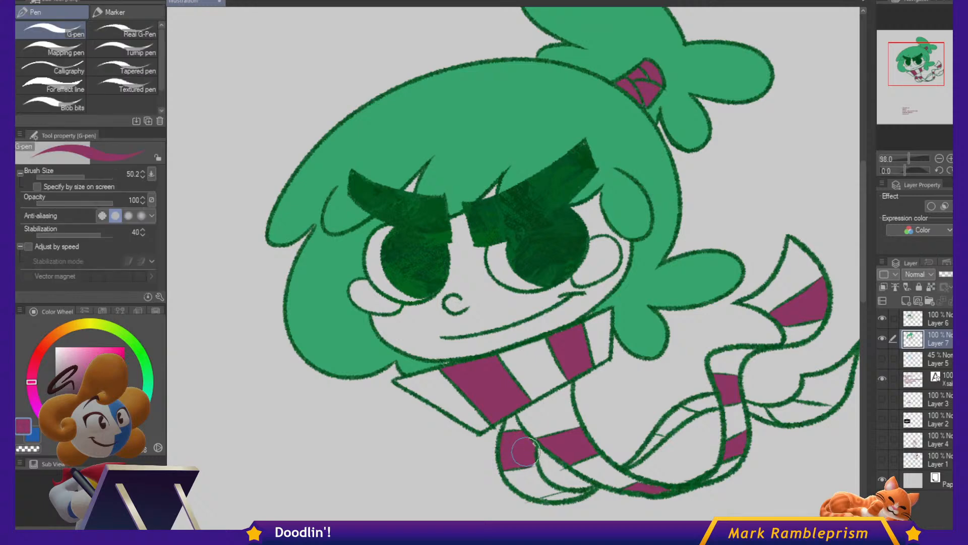
{"action": "left_click_drag", "start_coordinate": [525, 451], "coordinate": [530, 462]}
{"action": "key", "text": "g"}
{"action": "key", "text": "g"}
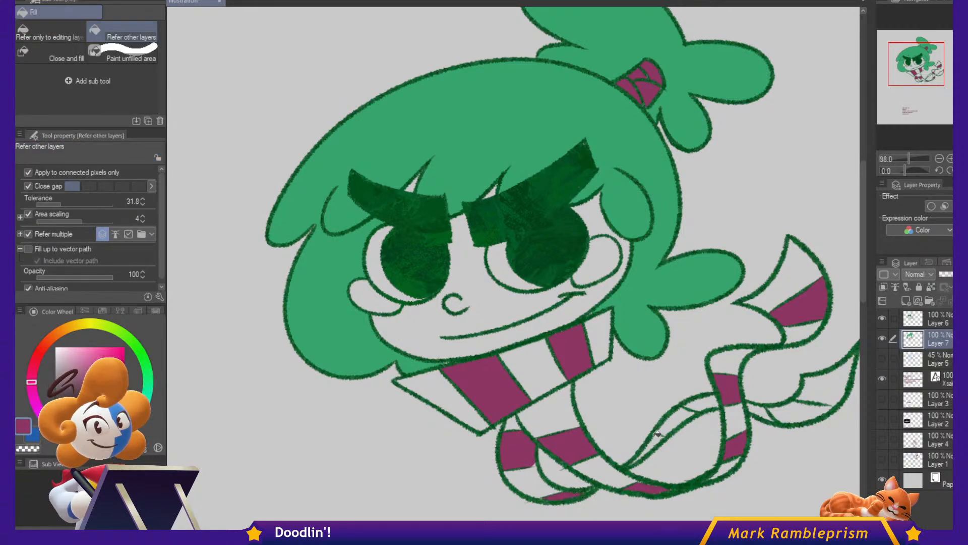
Fill alternating stripes of the thin scarf strand and the second tail's flared end with dark magenta.
{"action": "left_click", "coordinate": [658, 434]}
{"action": "left_click", "coordinate": [769, 410]}
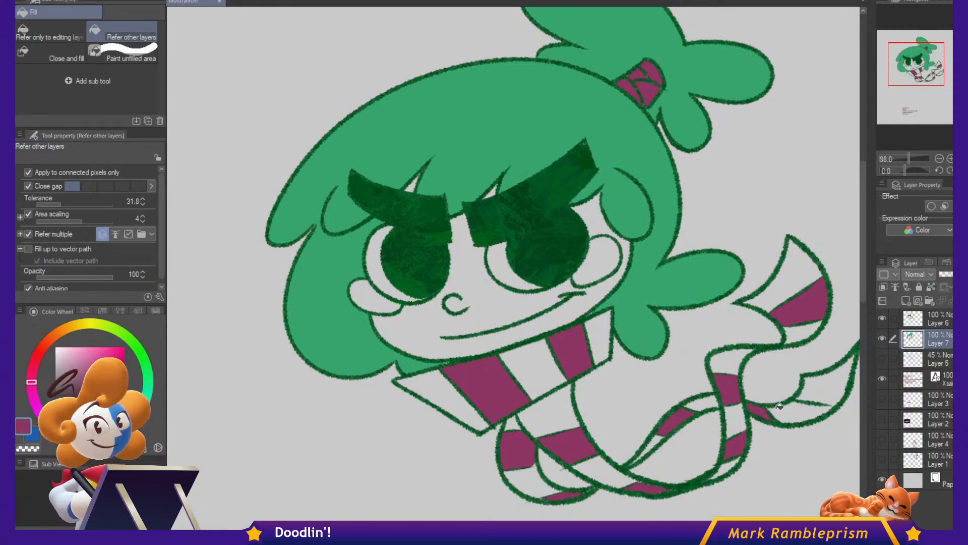
{"action": "left_click", "coordinate": [822, 386]}
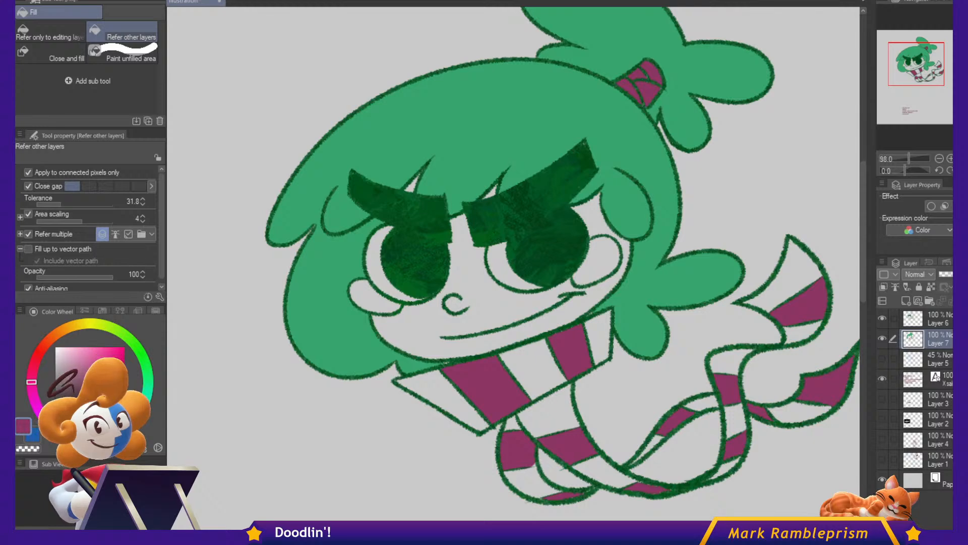
Fill the blank stripes of the collar band, small loop and front part of the scarf tail with light pink.
{"action": "left_click", "coordinate": [83, 364]}
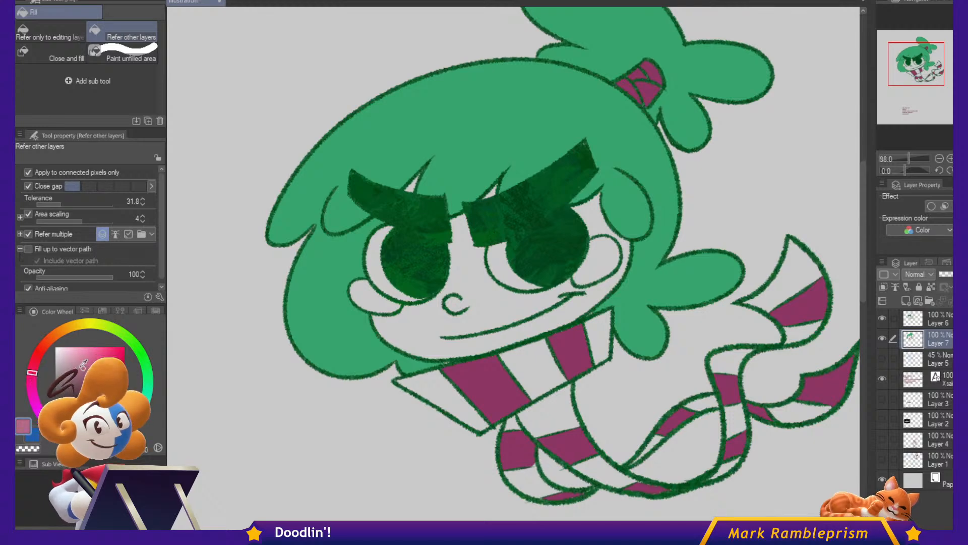
{"action": "left_click", "coordinate": [531, 375]}
{"action": "left_click", "coordinate": [465, 386]}
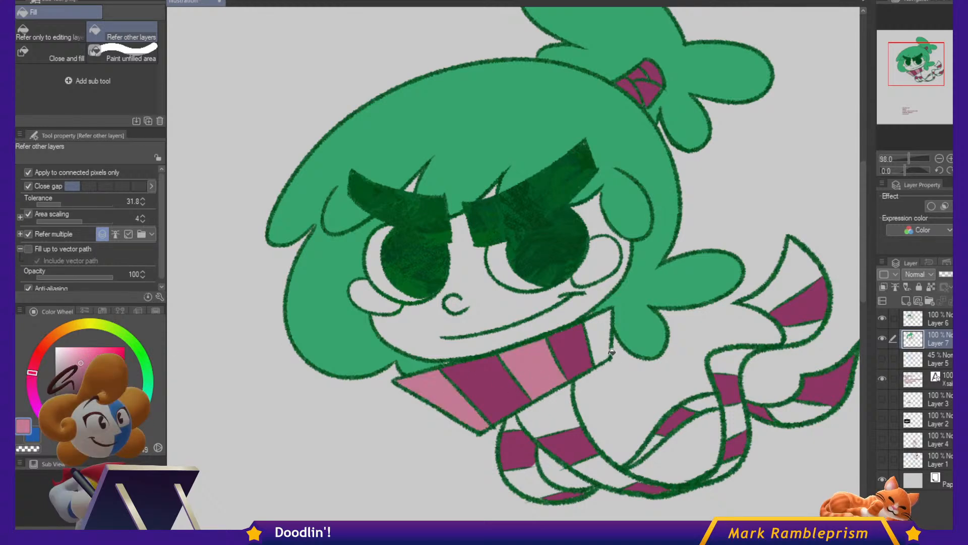
{"action": "left_click", "coordinate": [603, 338]}
{"action": "left_click", "coordinate": [550, 406]}
{"action": "left_click", "coordinate": [512, 423]}
{"action": "left_click", "coordinate": [530, 479]}
{"action": "left_click", "coordinate": [603, 469]}
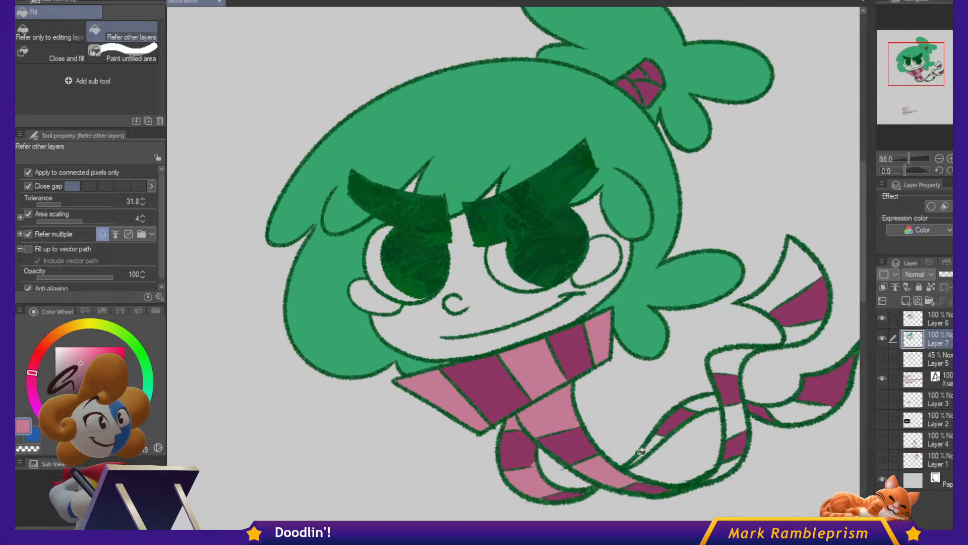
Fill both cheeks and the remaining blank stripes of the two scarf tails with the same light pink.
{"action": "left_click", "coordinate": [602, 272]}
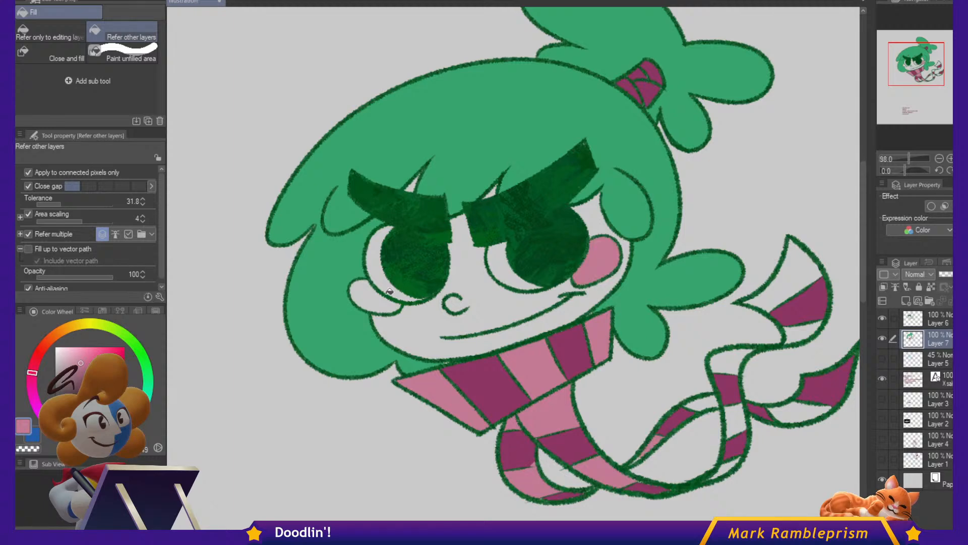
{"action": "left_click", "coordinate": [390, 291]}
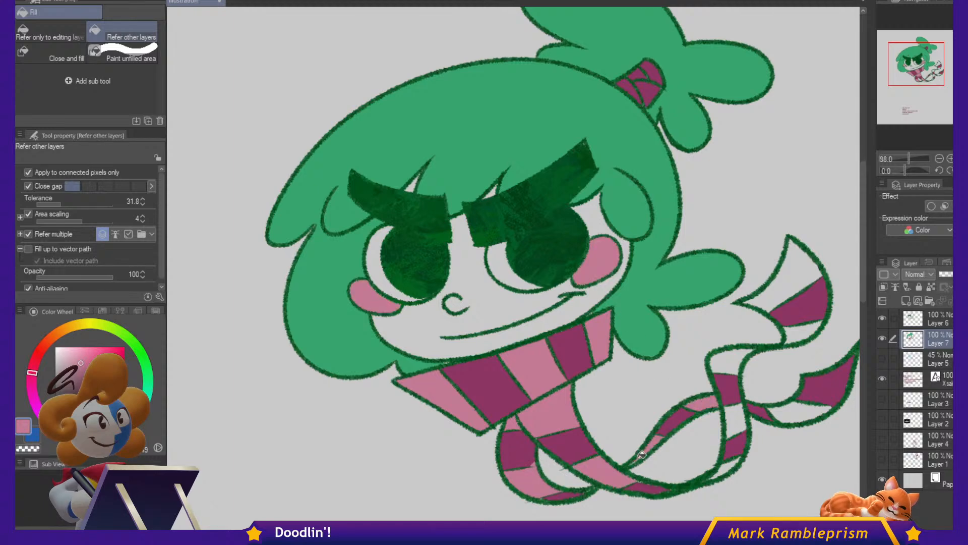
{"action": "left_click", "coordinate": [727, 467]}
{"action": "left_click", "coordinate": [735, 421]}
{"action": "left_click", "coordinate": [734, 361]}
{"action": "left_click", "coordinate": [803, 331]}
{"action": "left_click", "coordinate": [794, 275]}
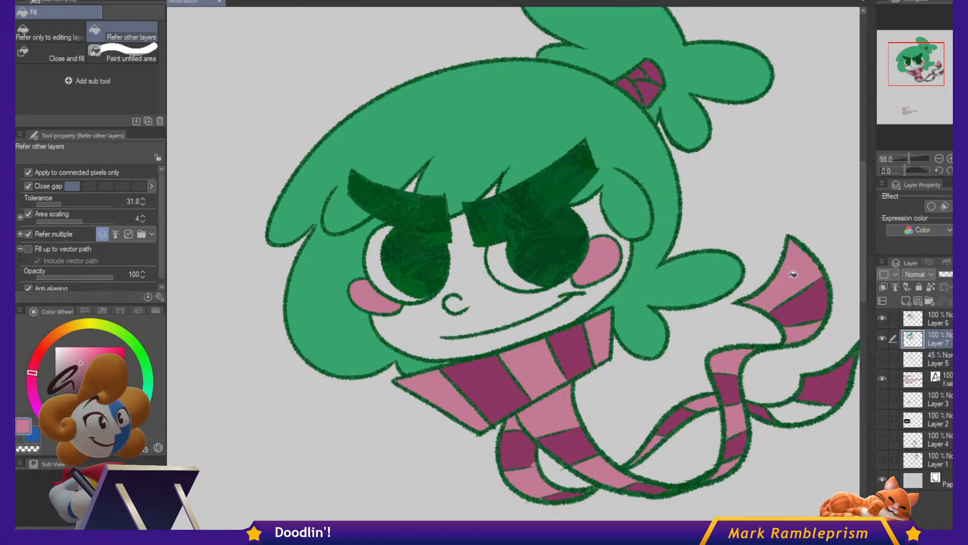
{"action": "left_click", "coordinate": [799, 409]}
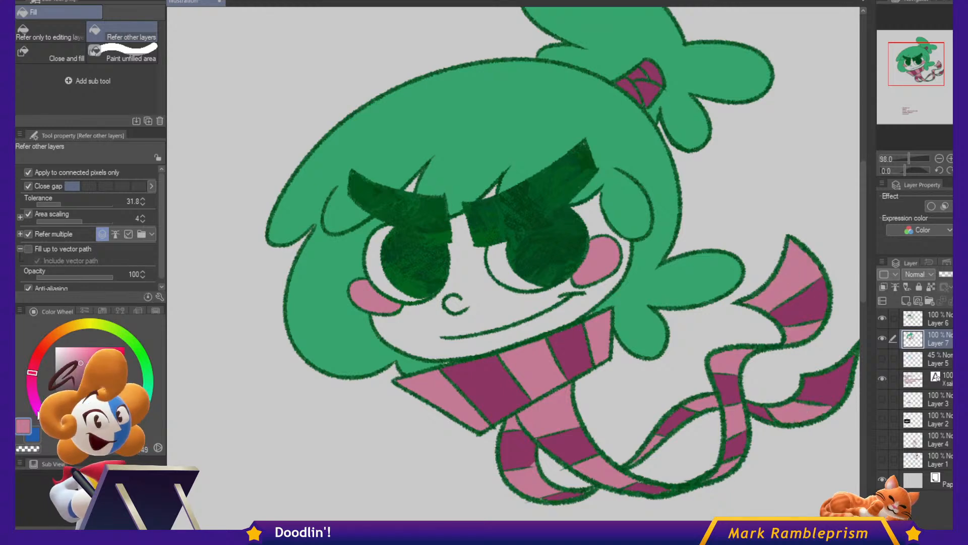
Fill the whites of both eyes with a pale cream yellow.
{"action": "left_click", "coordinate": [82, 325]}
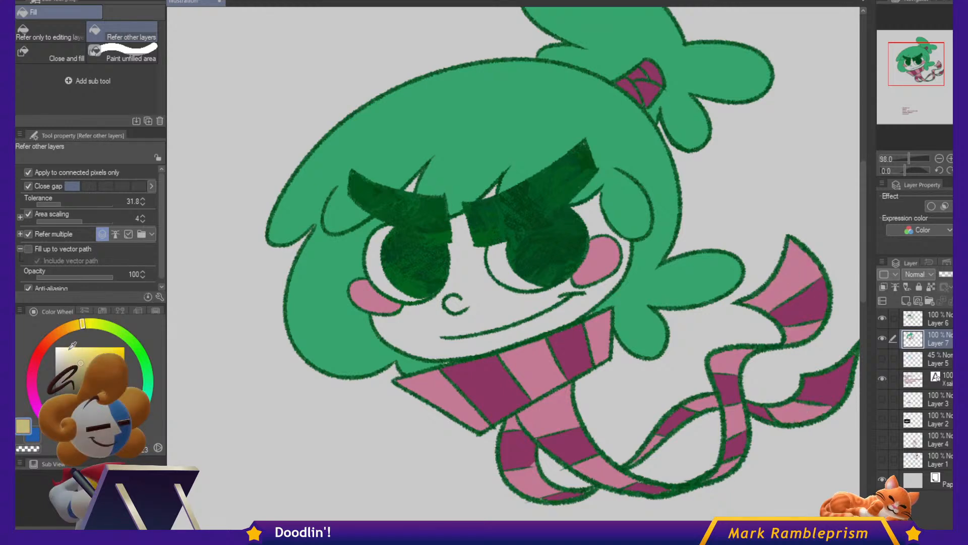
{"action": "left_click", "coordinate": [65, 349]}
{"action": "left_click", "coordinate": [391, 274]}
{"action": "left_click", "coordinate": [506, 270]}
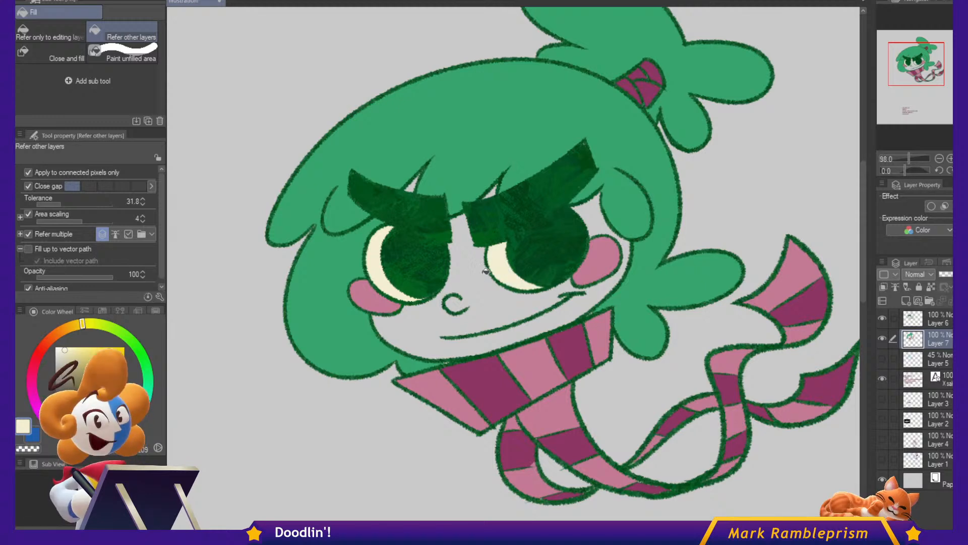
Fill the small gap in the fringe with the sampled hair green and the face with a reddish-orange brown skin tone.
{"action": "left_click", "coordinate": [472, 187], "text": "alt"}
{"action": "left_click", "coordinate": [414, 186]}
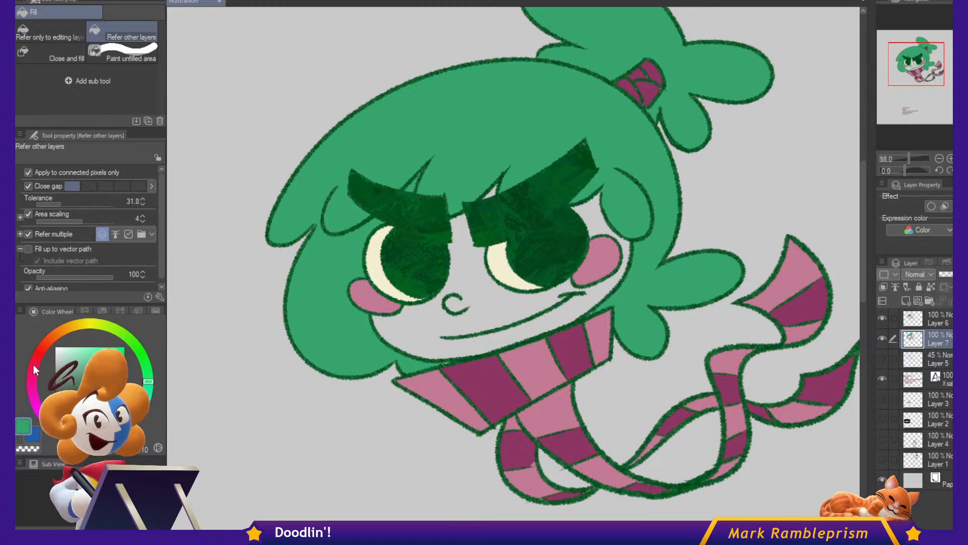
{"action": "left_click_drag", "start_coordinate": [35, 370], "coordinate": [49, 338]}
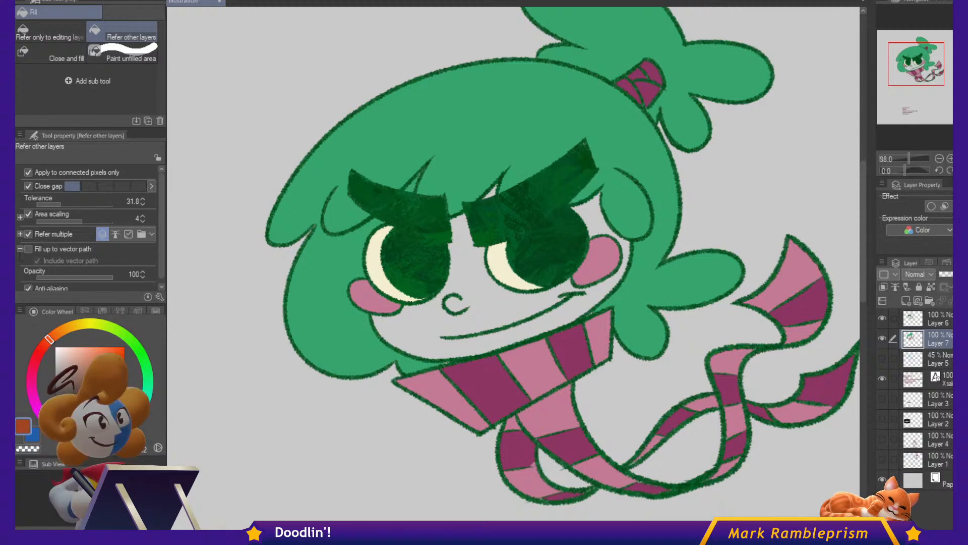
{"action": "left_click", "coordinate": [108, 353]}
{"action": "left_click", "coordinate": [469, 226]}
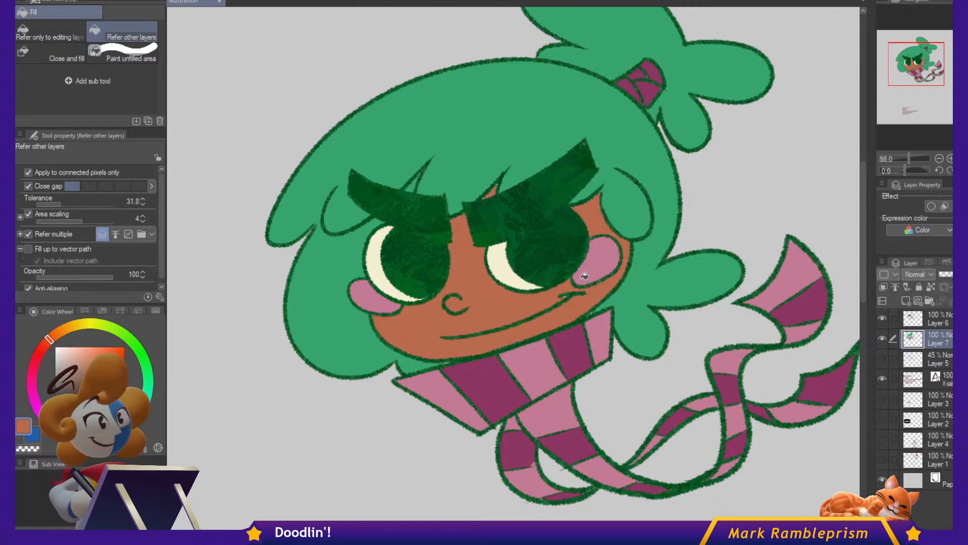
Create a new layer folder and move the line art, flat colour and sketch layers (Layers 6, 7 and 5) into it.
{"action": "key", "text": "p"}
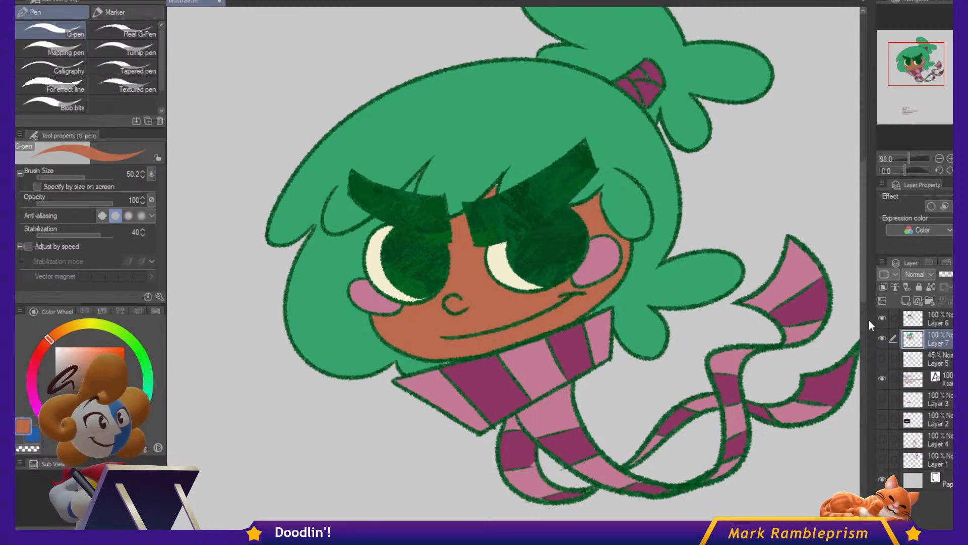
{"action": "left_click", "coordinate": [933, 321]}
{"action": "left_click", "coordinate": [929, 301]}
{"action": "left_click", "coordinate": [932, 336]}
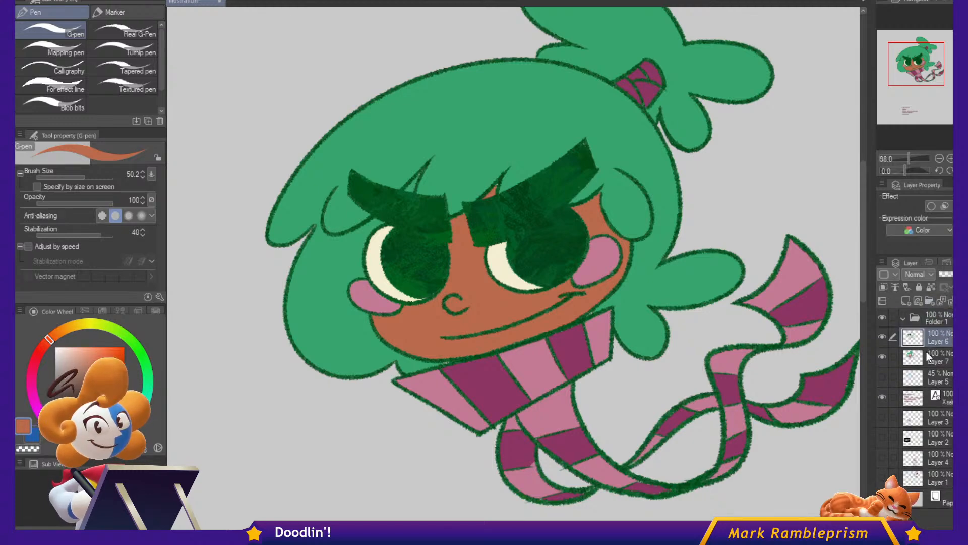
{"action": "left_click", "coordinate": [936, 376], "text": "shift"}
{"action": "left_click_drag", "start_coordinate": [936, 361], "coordinate": [933, 326]}
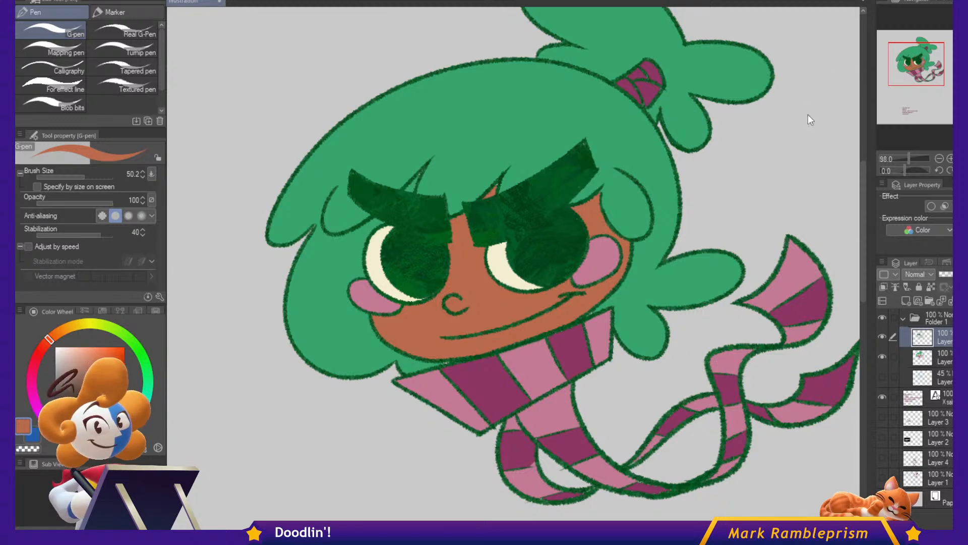
Add a purple, red and yellow gradient map layer above the artwork in Folder 1 and lower its opacity to a subtle tint.
{"action": "left_click", "coordinate": [804, 165]}
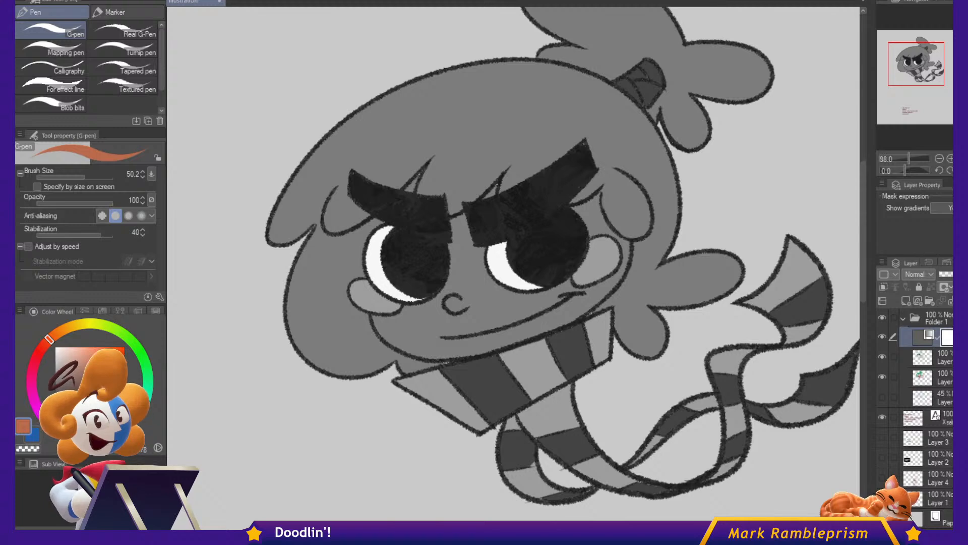
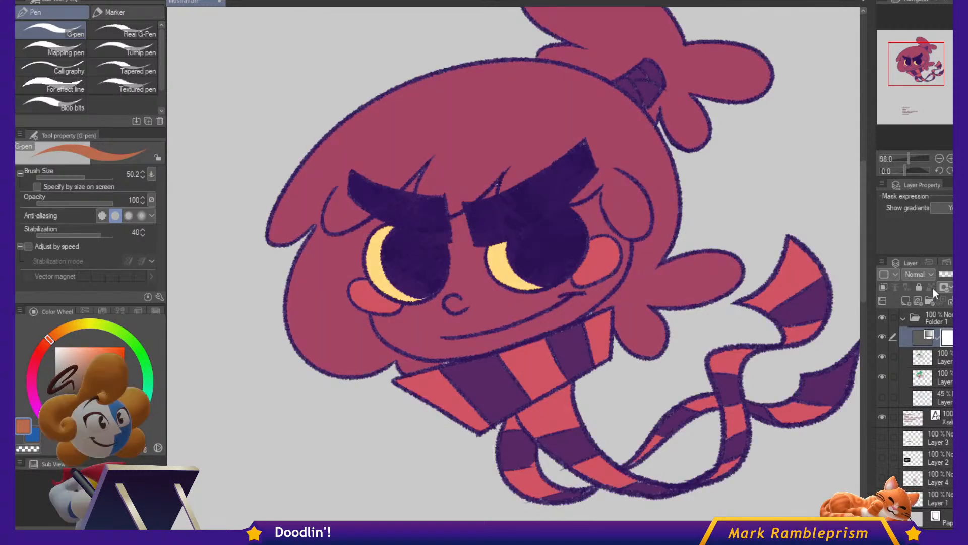
{"action": "left_click", "coordinate": [952, 275]}
{"action": "left_click_drag", "start_coordinate": [947, 275], "coordinate": [934, 278]}
{"action": "left_click", "coordinate": [941, 277]}
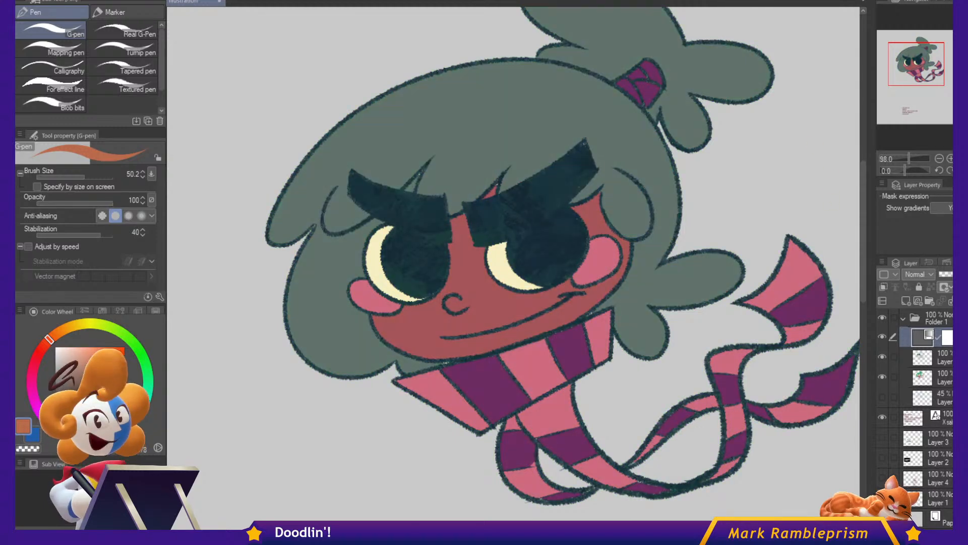
{"action": "left_click_drag", "start_coordinate": [952, 274], "coordinate": [946, 273]}
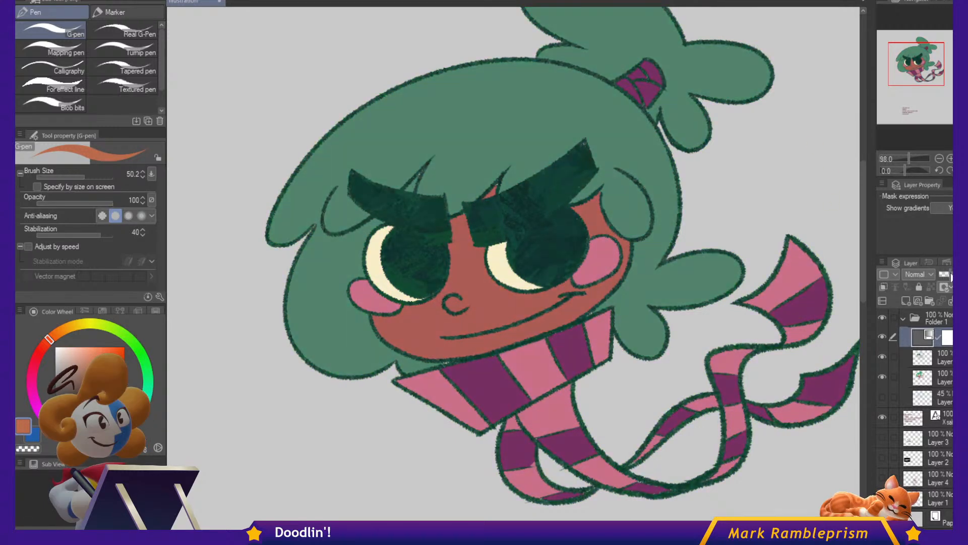
{"action": "scroll", "coordinate": [525, 212], "scroll_direction": "down", "scroll_amount": 3}
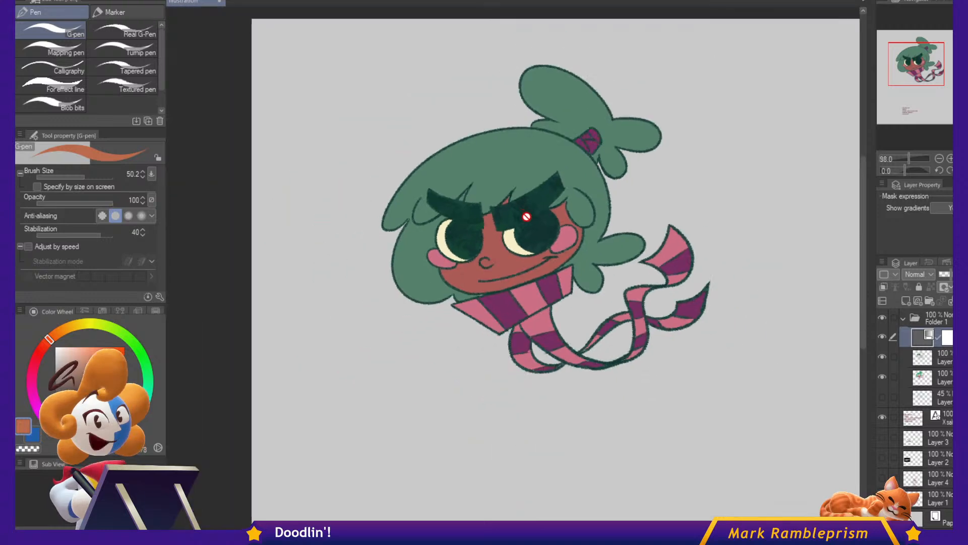
{"action": "scroll", "coordinate": [525, 222], "scroll_direction": "up", "scroll_amount": 3}
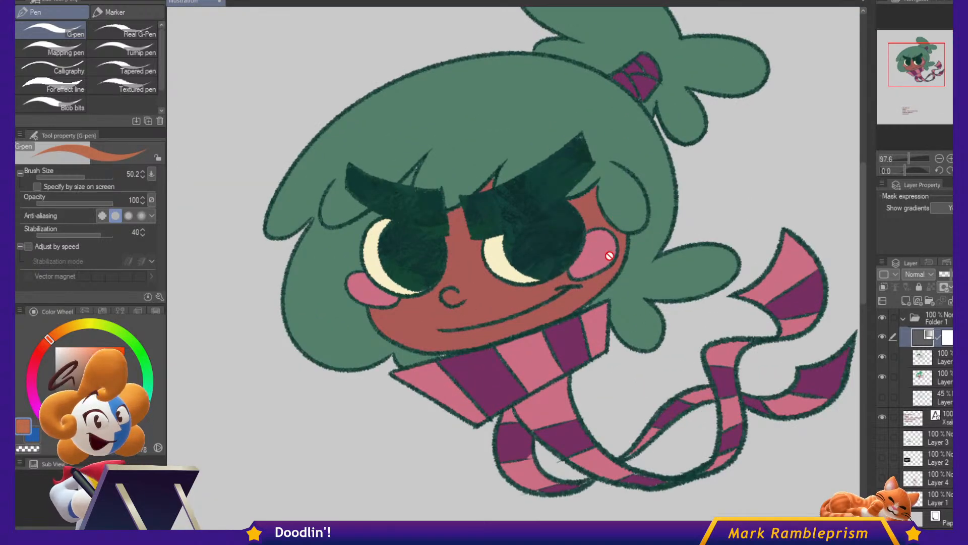
Hide the gradient map layer and create a new folder above Folder 1 containing an empty layer.
{"action": "left_click", "coordinate": [883, 336]}
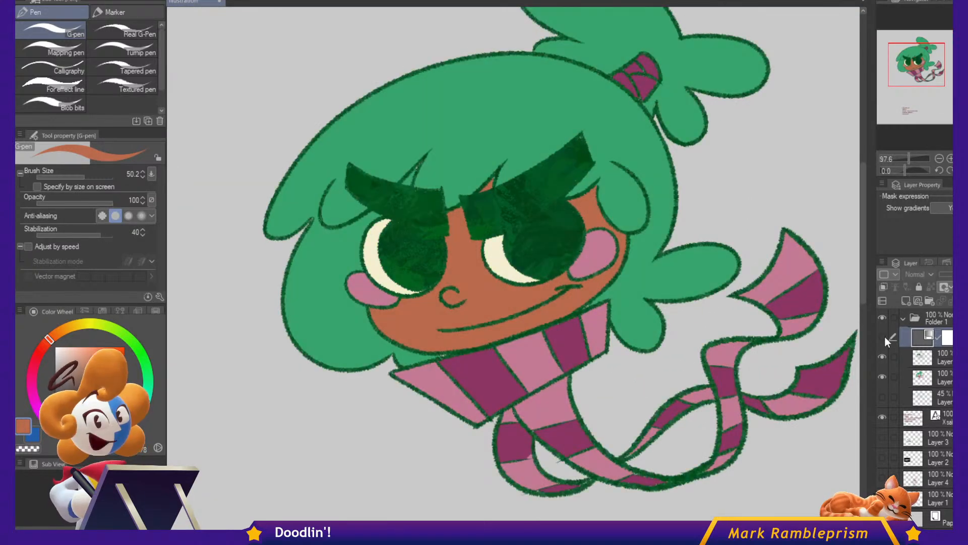
{"action": "left_click", "coordinate": [903, 319]}
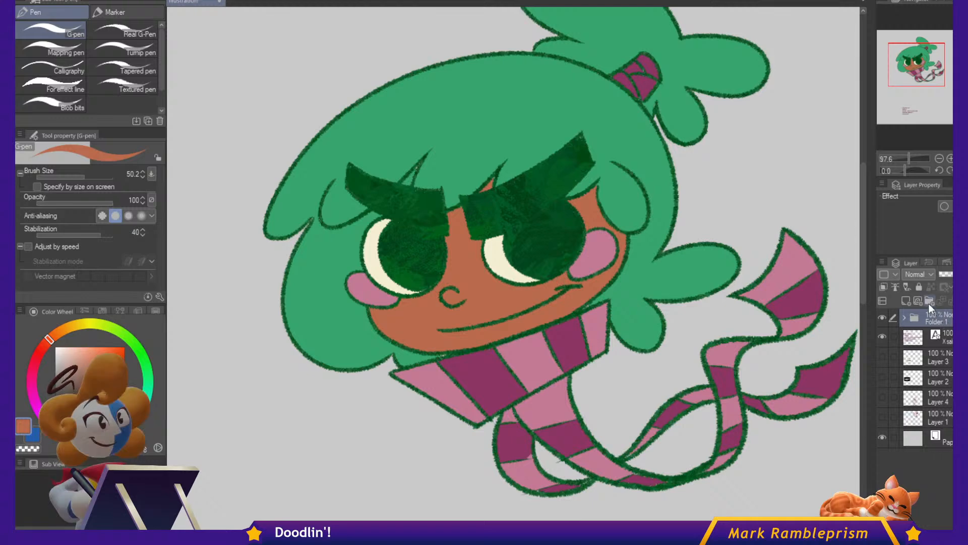
{"action": "left_click", "coordinate": [928, 302]}
{"action": "left_click", "coordinate": [906, 300]}
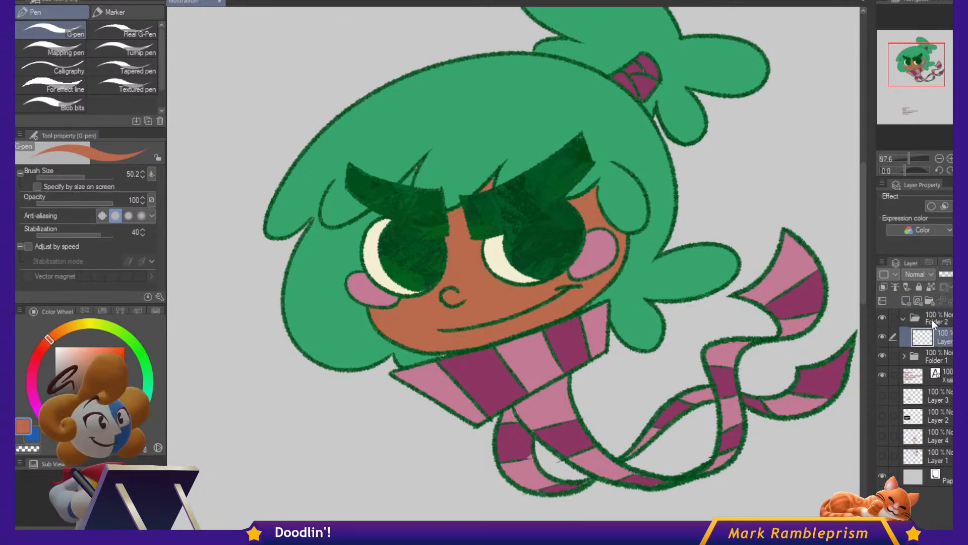
Toggle the visibility of Layer 3 and the text layer to check what they contain.
{"action": "left_click", "coordinate": [882, 395]}
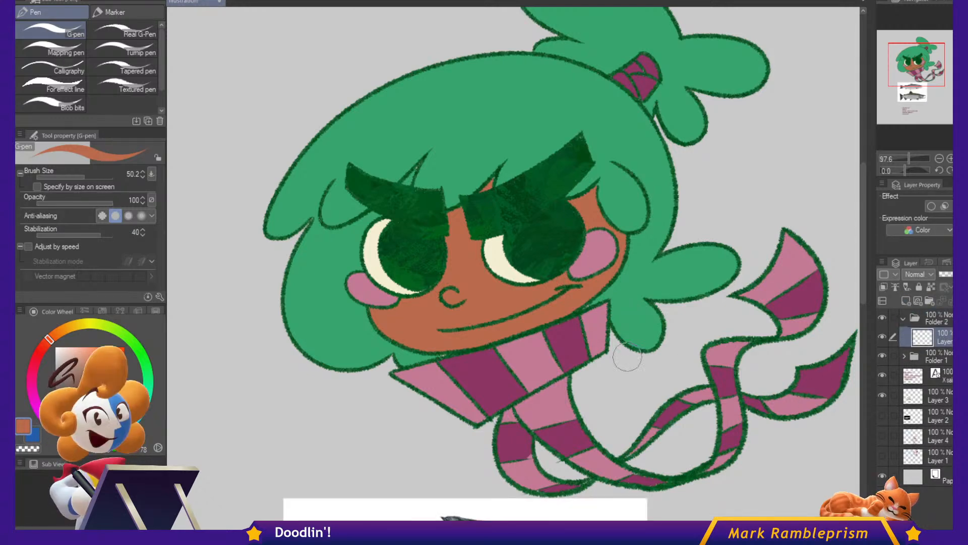
{"action": "left_click", "coordinate": [883, 374]}
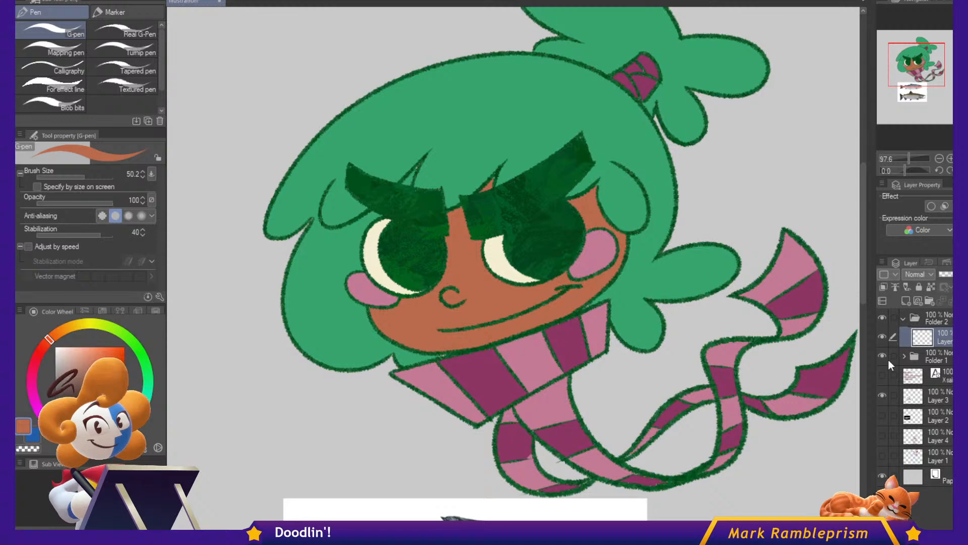
{"action": "left_click", "coordinate": [882, 375]}
{"action": "left_click", "coordinate": [883, 394]}
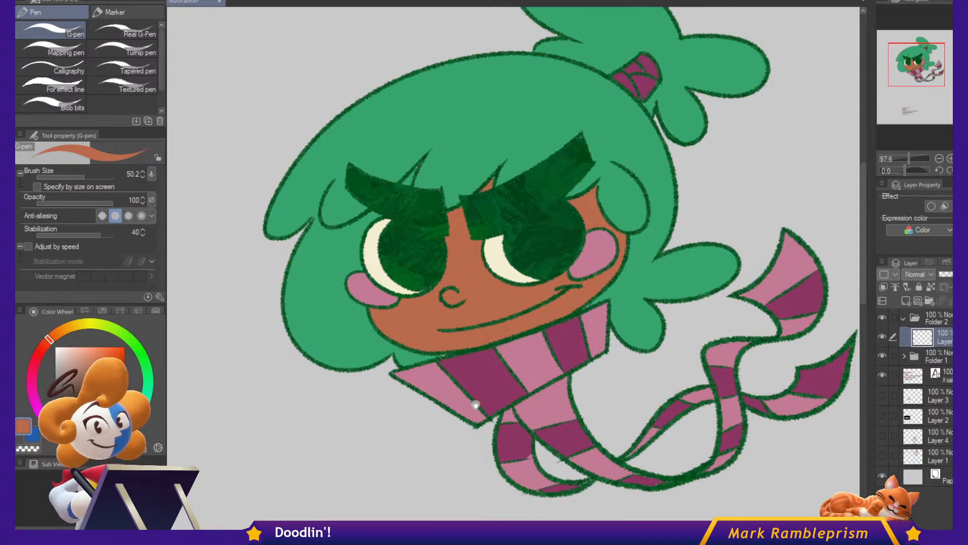
Mark Pinkyy as done in the character list by putting an X in front of the name.
{"action": "left_click_drag", "start_coordinate": [475, 404], "coordinate": [573, 180]}
{"action": "key", "text": "t"}
{"action": "left_click", "coordinate": [624, 390]}
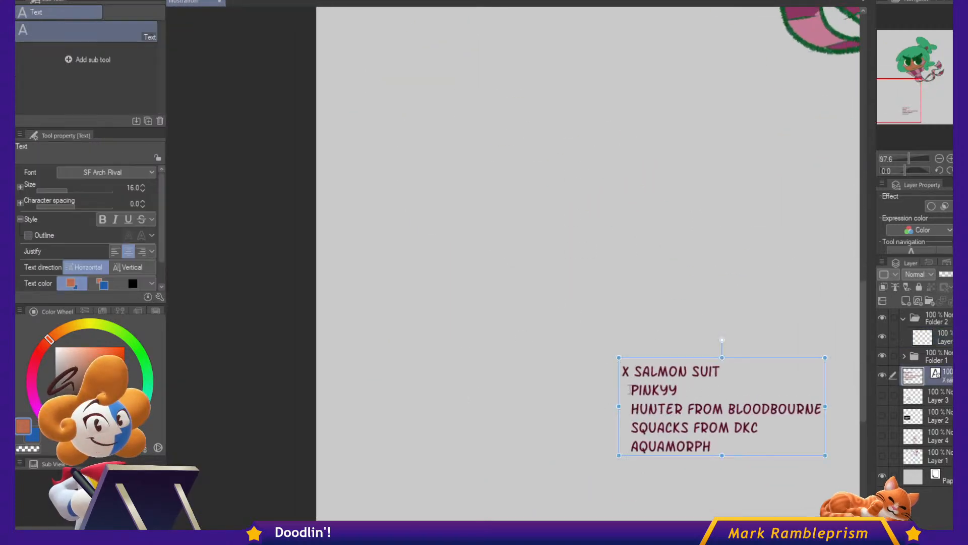
{"action": "type", "text": "X"}
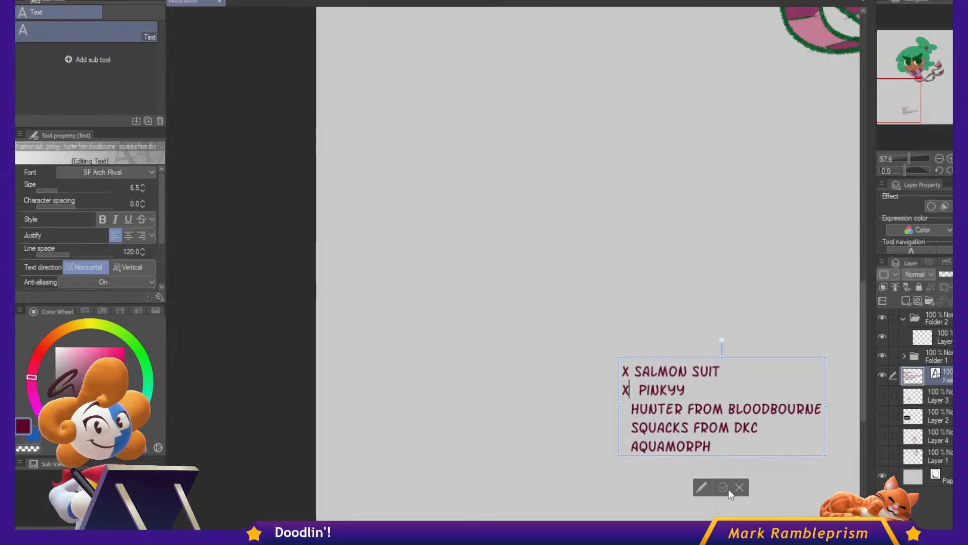
{"action": "left_click", "coordinate": [723, 488]}
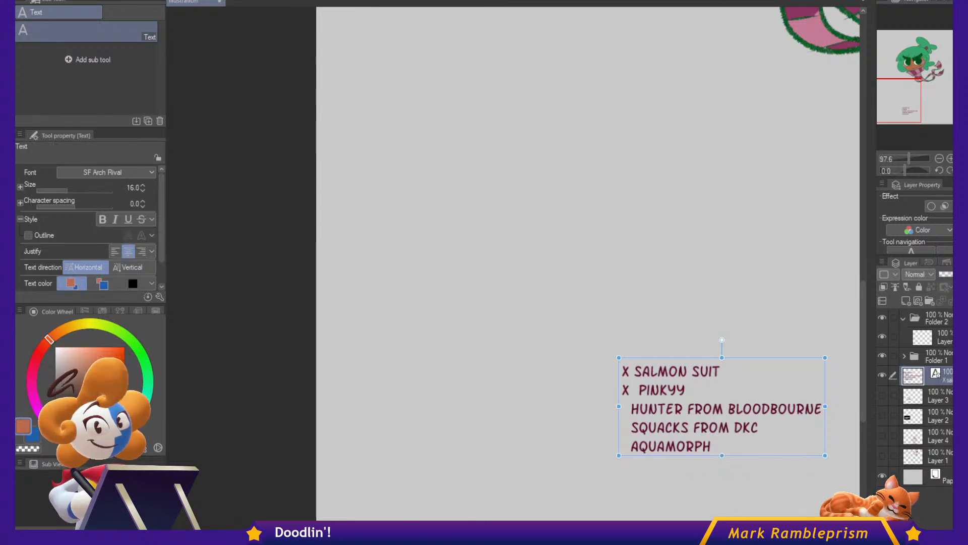
Select the empty layer in Folder 2 and hide Folder 1 to clear the canvas.
{"action": "key", "text": "m"}
{"action": "left_click", "coordinate": [897, 335]}
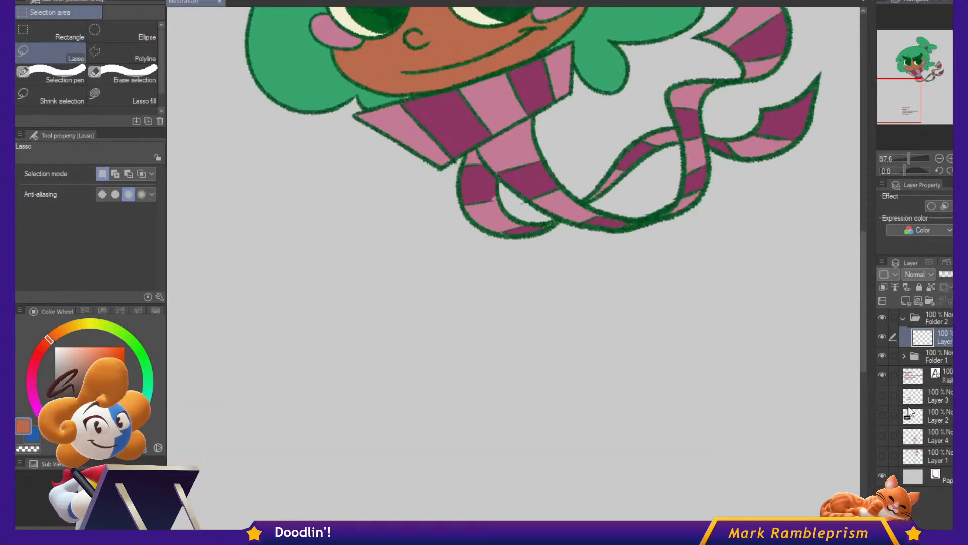
{"action": "left_click", "coordinate": [884, 356]}
Sketch a round head with a pointed face mask and a domed crown line using the Blue Pencil B brush.
{"action": "key", "text": "p"}
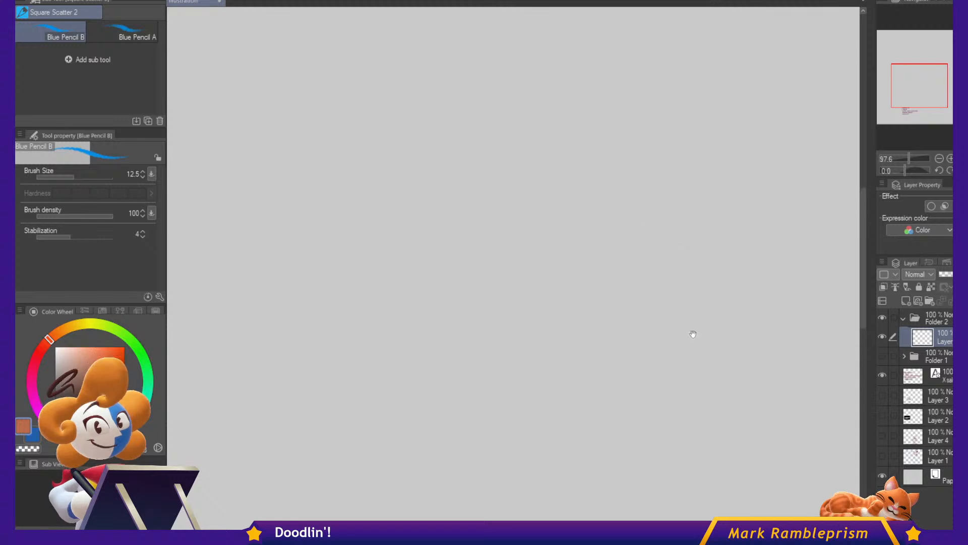
{"action": "mouse_move", "coordinate": [691, 333]}
{"action": "left_mouse_down"}
{"action": "mouse_move", "coordinate": [580, 139]}
{"action": "mouse_move", "coordinate": [664, 250]}
{"action": "mouse_move", "coordinate": [551, 214]}
{"action": "mouse_move", "coordinate": [519, 185]}
{"action": "left_mouse_up"}
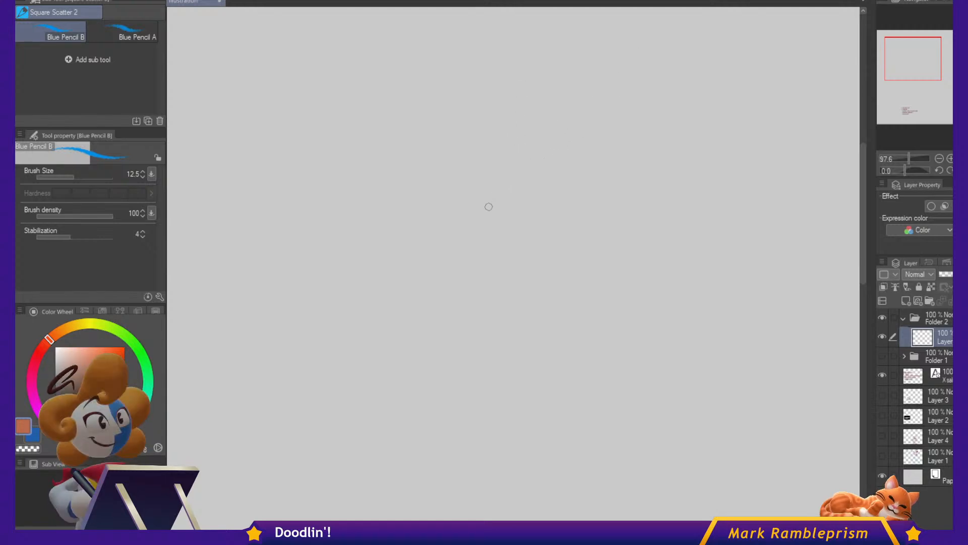
{"action": "mouse_move", "coordinate": [472, 201]}
{"action": "left_mouse_down"}
{"action": "mouse_move", "coordinate": [595, 238]}
{"action": "mouse_move", "coordinate": [469, 217]}
{"action": "mouse_move", "coordinate": [525, 181]}
{"action": "mouse_move", "coordinate": [607, 244]}
{"action": "left_mouse_up"}
{"action": "mouse_move", "coordinate": [460, 202]}
{"action": "left_mouse_down"}
{"action": "mouse_move", "coordinate": [466, 234]}
{"action": "mouse_move", "coordinate": [515, 287]}
{"action": "mouse_move", "coordinate": [616, 242]}
{"action": "left_mouse_up"}
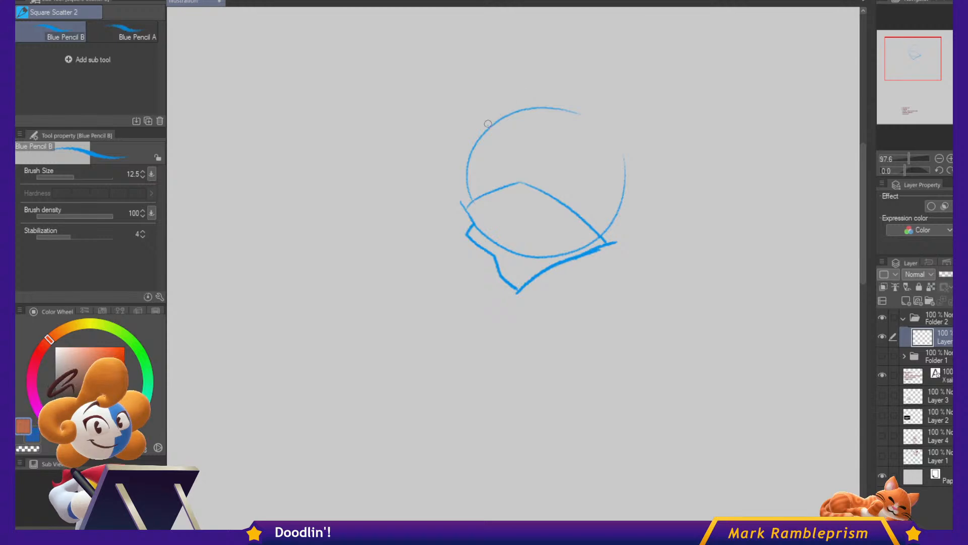
{"action": "left_click_drag", "start_coordinate": [488, 124], "coordinate": [634, 174]}
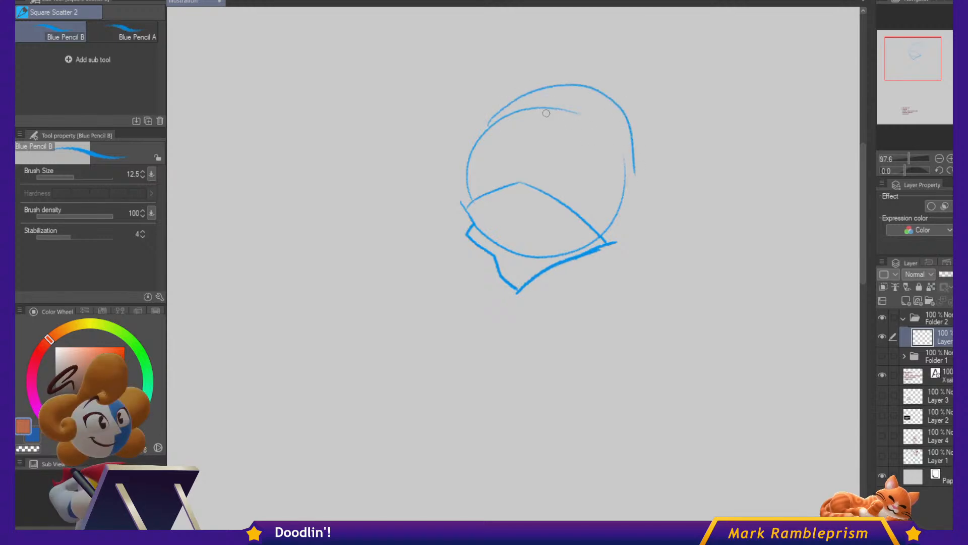
Sketch a sweeping hat brim across the forehead with ragged trailing ends and a peaked crown above it.
{"action": "mouse_move", "coordinate": [513, 107]}
{"action": "left_mouse_down"}
{"action": "mouse_move", "coordinate": [429, 145]}
{"action": "mouse_move", "coordinate": [547, 157]}
{"action": "mouse_move", "coordinate": [615, 146]}
{"action": "mouse_move", "coordinate": [691, 115]}
{"action": "left_mouse_up"}
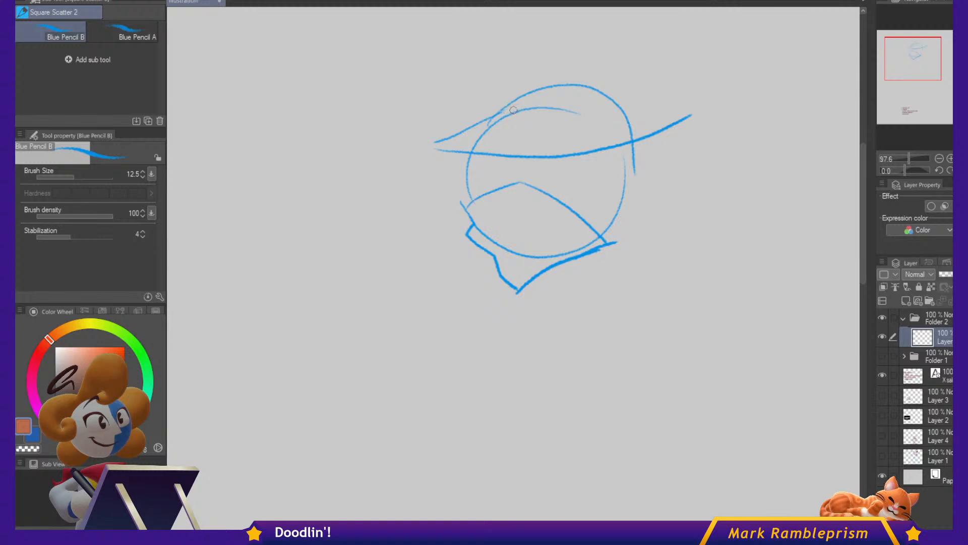
{"action": "mouse_move", "coordinate": [485, 128]}
{"action": "left_mouse_down"}
{"action": "mouse_move", "coordinate": [435, 145]}
{"action": "mouse_move", "coordinate": [649, 97]}
{"action": "mouse_move", "coordinate": [727, 65]}
{"action": "left_mouse_up"}
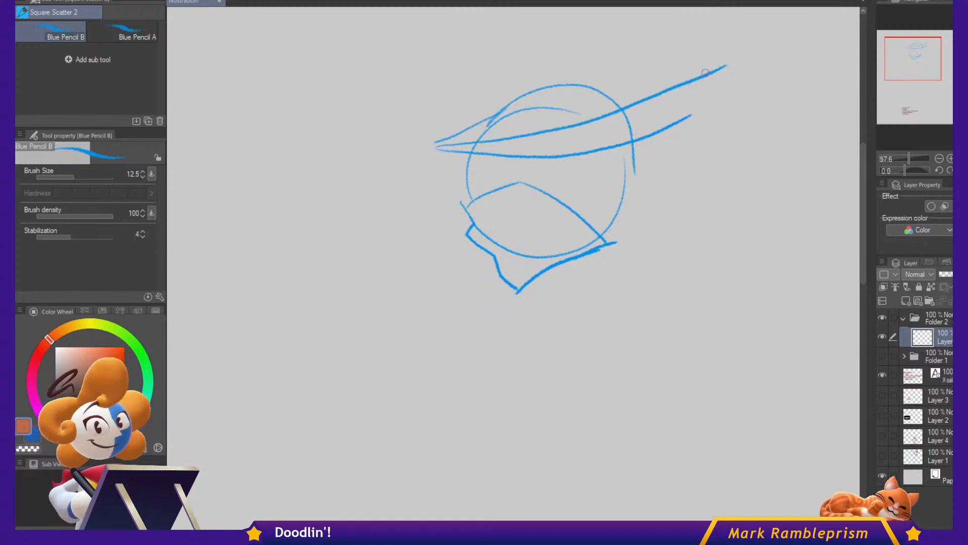
{"action": "mouse_move", "coordinate": [621, 108]}
{"action": "left_mouse_down"}
{"action": "mouse_move", "coordinate": [760, 11]}
{"action": "mouse_move", "coordinate": [728, 57]}
{"action": "mouse_move", "coordinate": [696, 80]}
{"action": "mouse_move", "coordinate": [753, 58]}
{"action": "mouse_move", "coordinate": [688, 100]}
{"action": "mouse_move", "coordinate": [719, 96]}
{"action": "mouse_move", "coordinate": [706, 112]}
{"action": "mouse_move", "coordinate": [668, 128]}
{"action": "left_mouse_up"}
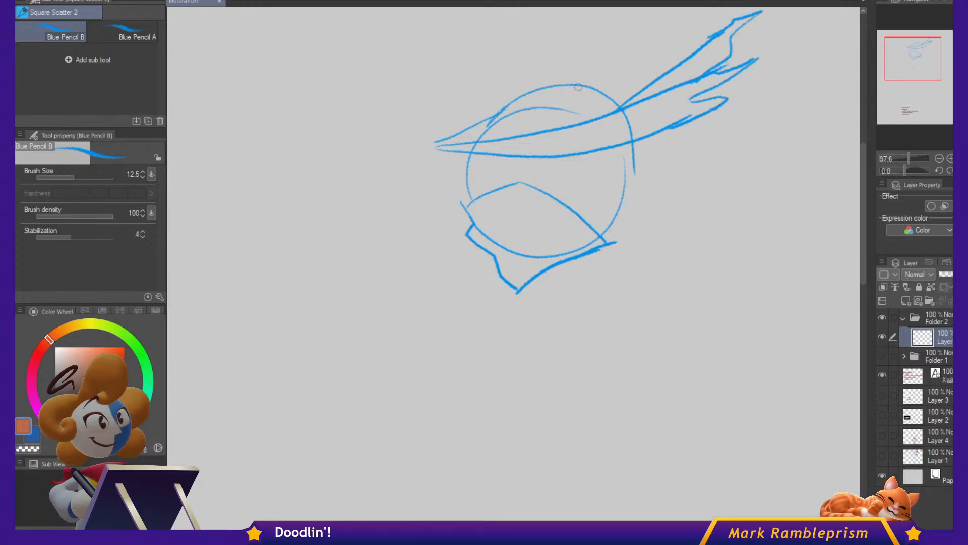
{"action": "mouse_move", "coordinate": [493, 129]}
{"action": "left_mouse_down"}
{"action": "mouse_move", "coordinate": [539, 84]}
{"action": "mouse_move", "coordinate": [582, 69]}
{"action": "mouse_move", "coordinate": [631, 104]}
{"action": "left_mouse_up"}
Redraw the mask's upper edge with a bolder peaked line out to its far corner.
{"action": "mouse_move", "coordinate": [461, 204]}
{"action": "left_mouse_down"}
{"action": "mouse_move", "coordinate": [512, 183]}
{"action": "mouse_move", "coordinate": [601, 241]}
{"action": "left_mouse_up"}
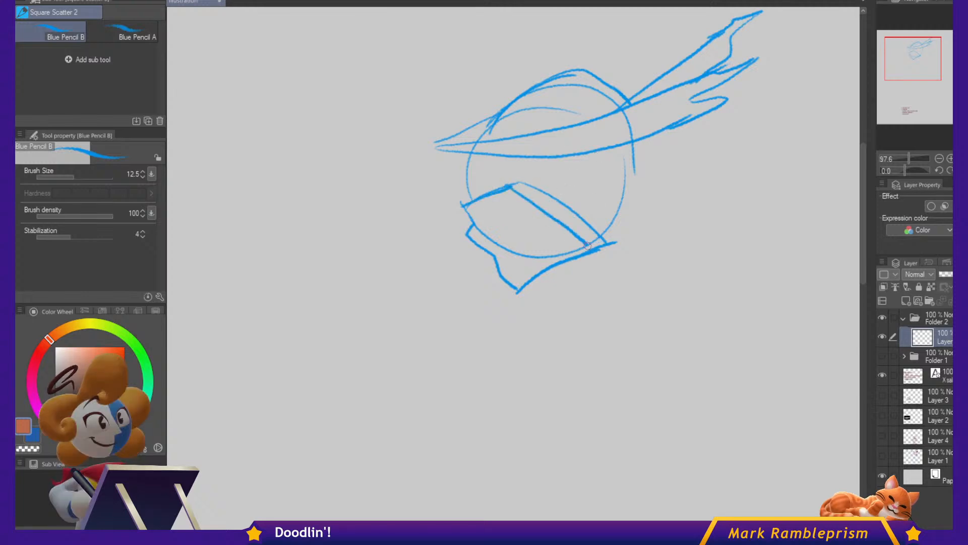
{"action": "key", "text": "ctrl+z"}
{"action": "left_click_drag", "start_coordinate": [516, 185], "coordinate": [616, 241]}
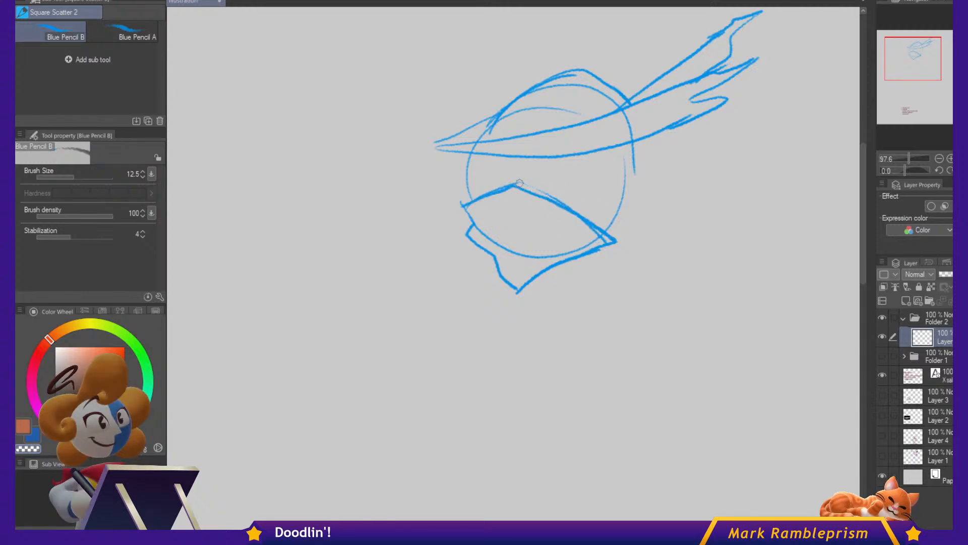
Extend the brim's front tip into an upturned point and add a second ragged flap behind the crown.
{"action": "key", "text": "c"}
{"action": "mouse_move", "coordinate": [453, 145]}
{"action": "left_mouse_down"}
{"action": "mouse_move", "coordinate": [422, 126]}
{"action": "mouse_move", "coordinate": [470, 151]}
{"action": "left_mouse_up"}
{"action": "left_click_drag", "start_coordinate": [425, 127], "coordinate": [495, 144]}
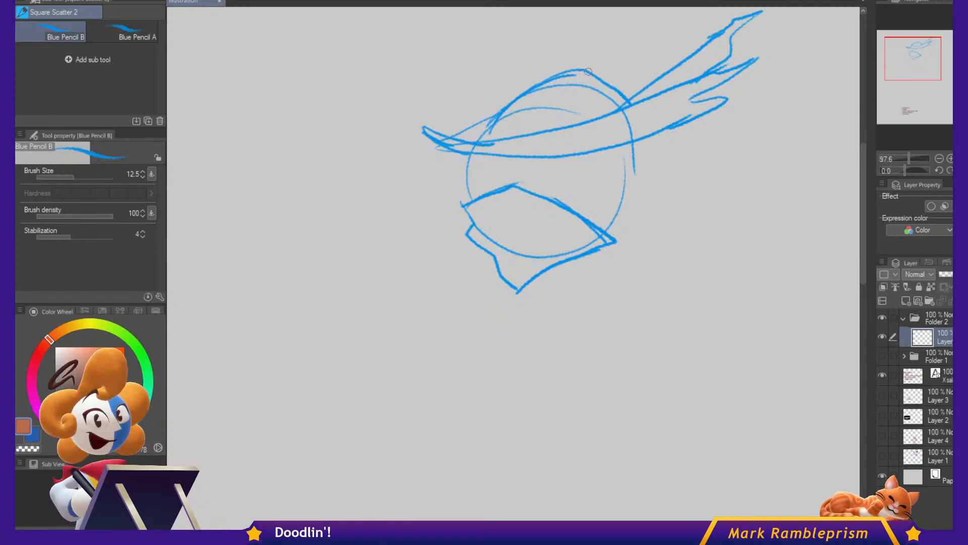
{"action": "mouse_move", "coordinate": [592, 70]}
{"action": "left_mouse_down"}
{"action": "mouse_move", "coordinate": [632, 31]}
{"action": "mouse_move", "coordinate": [687, 7]}
{"action": "mouse_move", "coordinate": [649, 43]}
{"action": "mouse_move", "coordinate": [639, 68]}
{"action": "mouse_move", "coordinate": [674, 55]}
{"action": "mouse_move", "coordinate": [644, 82]}
{"action": "mouse_move", "coordinate": [725, 49]}
{"action": "mouse_move", "coordinate": [620, 128]}
{"action": "mouse_move", "coordinate": [615, 109]}
{"action": "mouse_move", "coordinate": [636, 89]}
{"action": "left_mouse_up"}
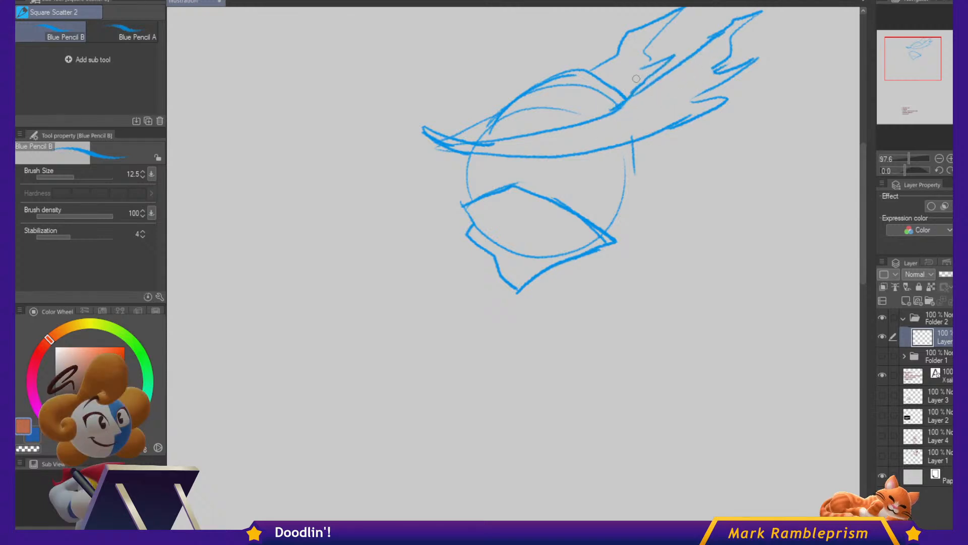
Sketch two narrowed, angular eyes with small pupils beneath the hat brim.
{"action": "mouse_move", "coordinate": [471, 156]}
{"action": "left_mouse_down"}
{"action": "mouse_move", "coordinate": [482, 178]}
{"action": "mouse_move", "coordinate": [540, 173]}
{"action": "mouse_move", "coordinate": [564, 186]}
{"action": "mouse_move", "coordinate": [605, 163]}
{"action": "left_mouse_up"}
{"action": "left_click_drag", "start_coordinate": [504, 154], "coordinate": [507, 164]}
{"action": "mouse_move", "coordinate": [573, 155]}
{"action": "left_mouse_down"}
{"action": "mouse_move", "coordinate": [577, 164]}
{"action": "mouse_move", "coordinate": [584, 155]}
{"action": "left_mouse_up"}
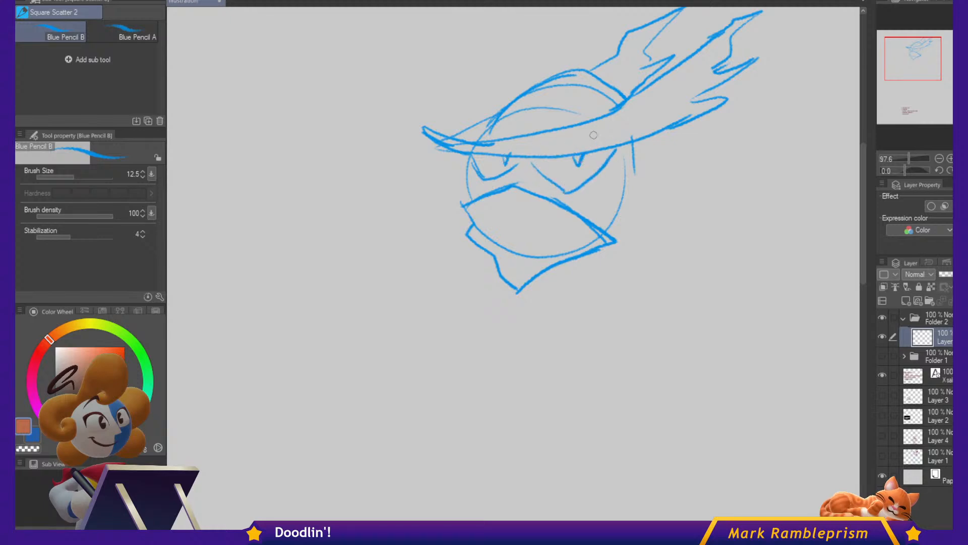
Raise the mask's upper edge to the nose bridge between the eyes and erase the old edge line.
{"action": "mouse_move", "coordinate": [524, 158]}
{"action": "left_mouse_down"}
{"action": "mouse_move", "coordinate": [502, 186]}
{"action": "mouse_move", "coordinate": [463, 205]}
{"action": "mouse_move", "coordinate": [515, 176]}
{"action": "mouse_move", "coordinate": [611, 233]}
{"action": "left_mouse_up"}
{"action": "key", "text": "c"}
{"action": "left_click_drag", "start_coordinate": [519, 187], "coordinate": [580, 217]}
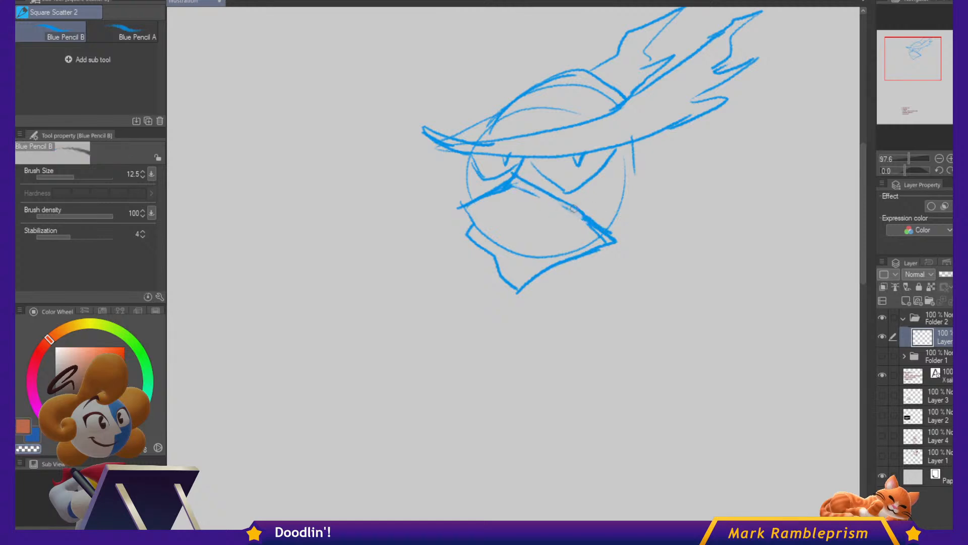
Outline both sides of the face between the hat brim and the mask.
{"action": "key", "text": "c"}
{"action": "mouse_move", "coordinate": [629, 141]}
{"action": "left_mouse_down"}
{"action": "mouse_move", "coordinate": [635, 174]}
{"action": "mouse_move", "coordinate": [617, 230]}
{"action": "left_mouse_up"}
{"action": "mouse_move", "coordinate": [473, 150]}
{"action": "left_mouse_down"}
{"action": "mouse_move", "coordinate": [462, 184]}
{"action": "mouse_move", "coordinate": [474, 194]}
{"action": "mouse_move", "coordinate": [453, 206]}
{"action": "mouse_move", "coordinate": [481, 229]}
{"action": "left_mouse_up"}
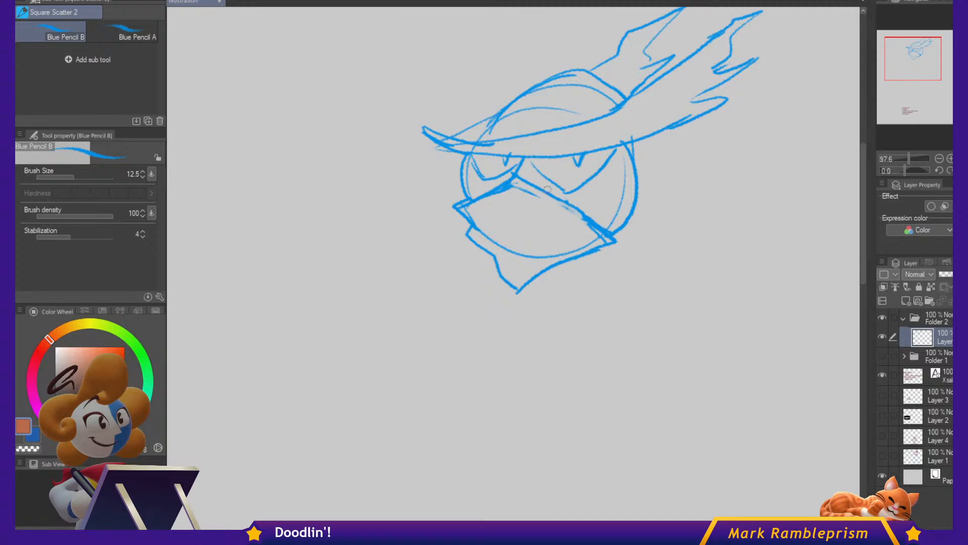
Extend the mask's far corner outward to a sharper point and erase the leftover lines inside it.
{"action": "mouse_move", "coordinate": [536, 189]}
{"action": "left_mouse_down"}
{"action": "mouse_move", "coordinate": [633, 234]}
{"action": "mouse_move", "coordinate": [601, 247]}
{"action": "left_mouse_up"}
{"action": "key", "text": "c"}
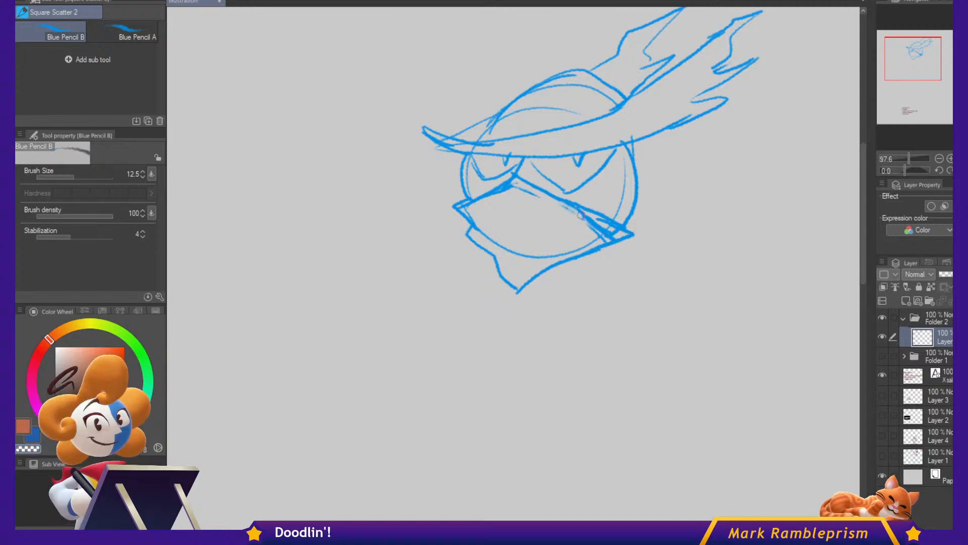
{"action": "mouse_move", "coordinate": [578, 211]}
{"action": "left_mouse_down"}
{"action": "mouse_move", "coordinate": [618, 241]}
{"action": "mouse_move", "coordinate": [606, 238]}
{"action": "left_mouse_up"}
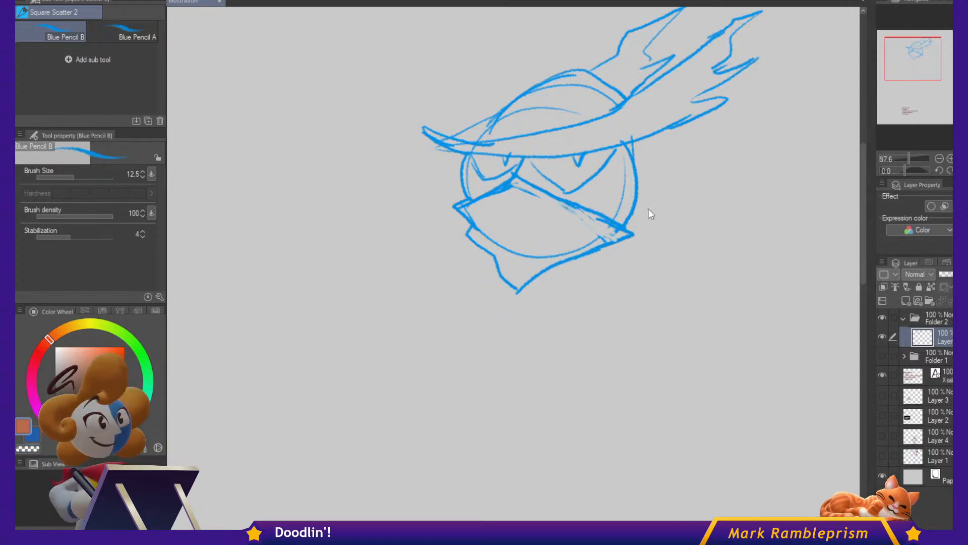
Transform the whole head sketch to move it slightly lower on the canvas.
{"action": "key", "text": "ctrl+t"}
{"action": "left_click_drag", "start_coordinate": [648, 214], "coordinate": [642, 249]}
{"action": "key", "text": "Return"}
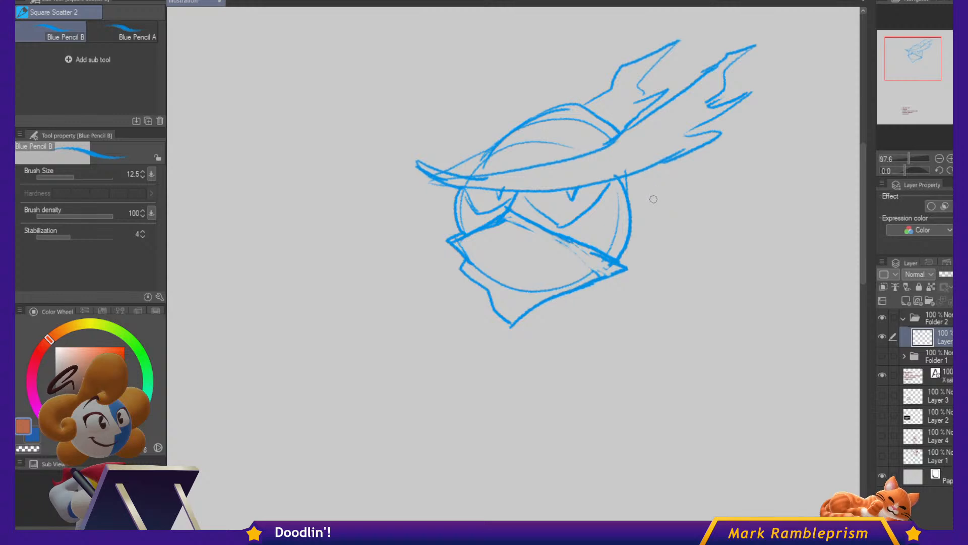
Replace the line on the broad side of the face with a bolder curve and thicken both eye outlines.
{"action": "key", "text": "m"}
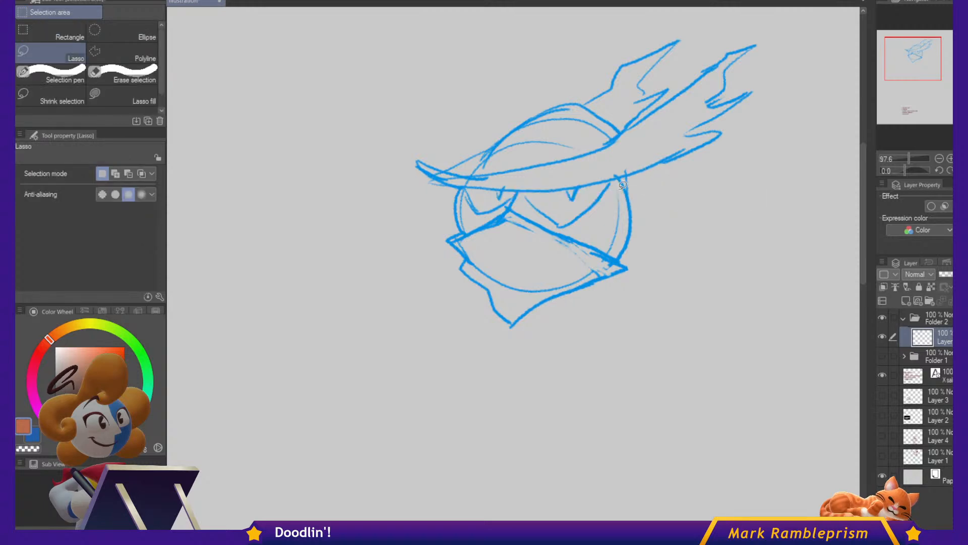
{"action": "mouse_move", "coordinate": [623, 185]}
{"action": "left_mouse_down"}
{"action": "mouse_move", "coordinate": [649, 203]}
{"action": "mouse_move", "coordinate": [636, 244]}
{"action": "mouse_move", "coordinate": [619, 254]}
{"action": "mouse_move", "coordinate": [634, 237]}
{"action": "left_mouse_up"}
{"action": "key", "text": "Delete"}
{"action": "key", "text": "ctrl+d"}
{"action": "key", "text": "p"}
{"action": "left_click_drag", "start_coordinate": [631, 201], "coordinate": [615, 254]}
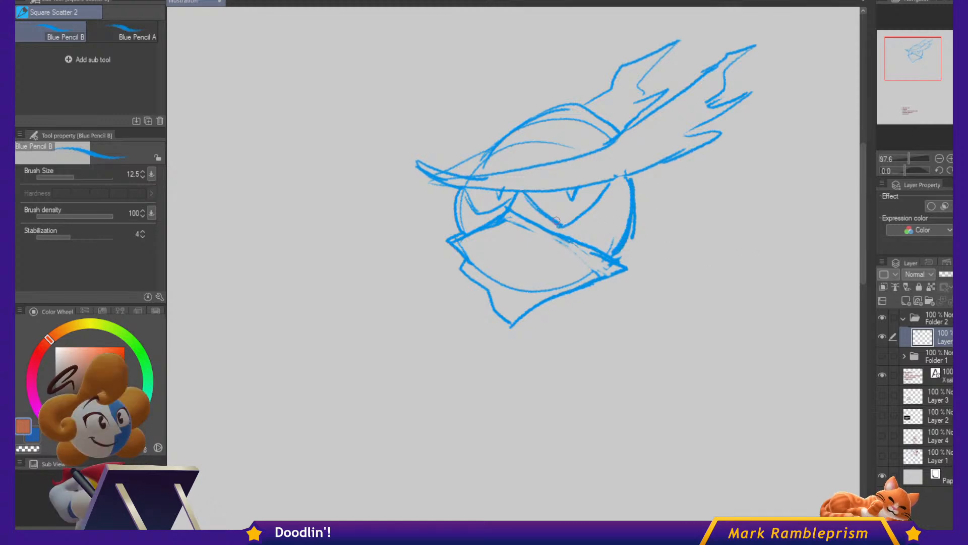
{"action": "mouse_move", "coordinate": [533, 199]}
{"action": "left_mouse_down"}
{"action": "mouse_move", "coordinate": [568, 226]}
{"action": "mouse_move", "coordinate": [609, 183]}
{"action": "left_mouse_up"}
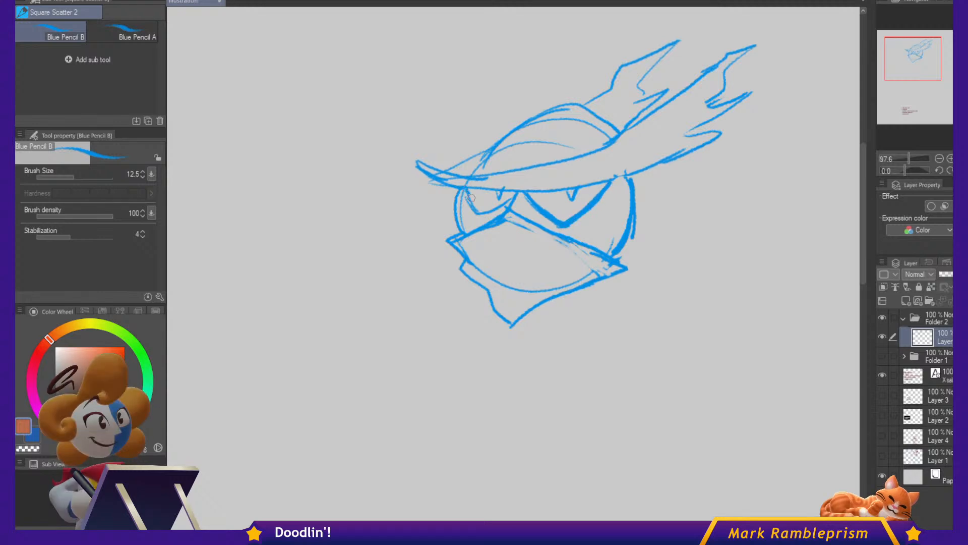
{"action": "mouse_move", "coordinate": [465, 190]}
{"action": "left_mouse_down"}
{"action": "mouse_move", "coordinate": [477, 209]}
{"action": "mouse_move", "coordinate": [505, 198]}
{"action": "mouse_move", "coordinate": [481, 211]}
{"action": "mouse_move", "coordinate": [515, 194]}
{"action": "left_mouse_up"}
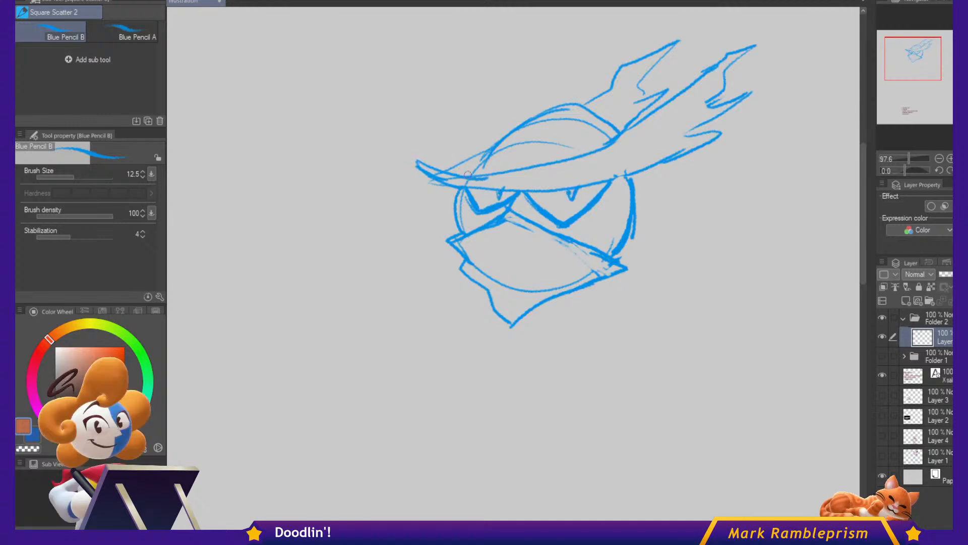
Redraw the brim's front tip and lower edge with a longer point, erasing the stray lines around it.
{"action": "left_click_drag", "start_coordinate": [410, 158], "coordinate": [464, 168]}
{"action": "mouse_move", "coordinate": [423, 158]}
{"action": "left_mouse_down"}
{"action": "mouse_move", "coordinate": [479, 174]}
{"action": "mouse_move", "coordinate": [549, 170]}
{"action": "left_mouse_up"}
{"action": "left_click_drag", "start_coordinate": [440, 177], "coordinate": [477, 194]}
{"action": "key", "text": "c"}
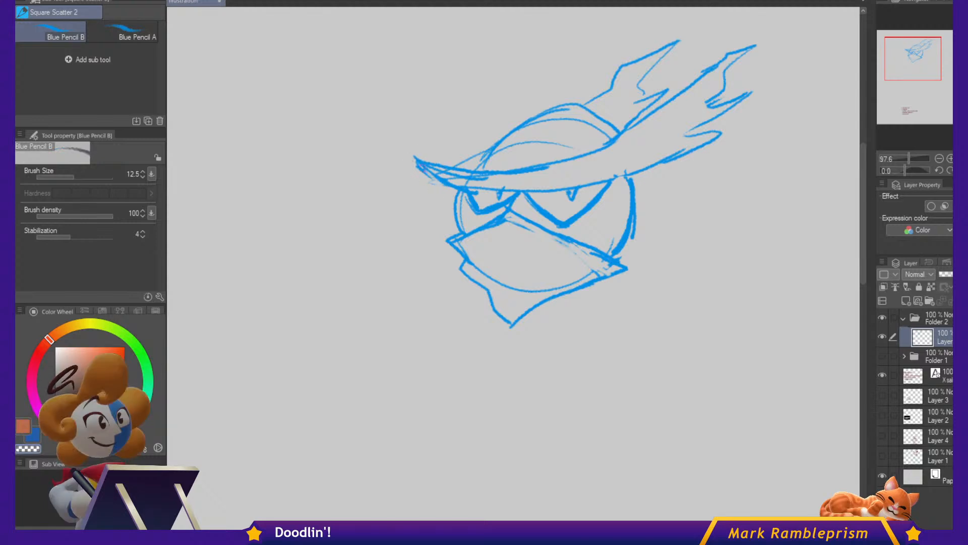
{"action": "key", "text": "c"}
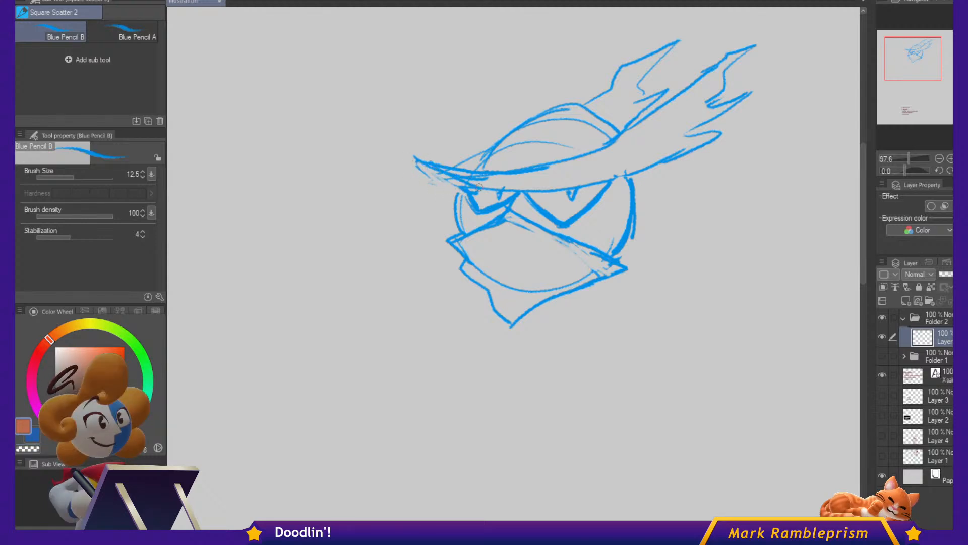
{"action": "mouse_move", "coordinate": [435, 170]}
{"action": "left_mouse_down"}
{"action": "mouse_move", "coordinate": [474, 185]}
{"action": "mouse_move", "coordinate": [423, 160]}
{"action": "mouse_move", "coordinate": [499, 194]}
{"action": "mouse_move", "coordinate": [536, 189]}
{"action": "mouse_move", "coordinate": [525, 168]}
{"action": "mouse_move", "coordinate": [437, 165]}
{"action": "mouse_move", "coordinate": [440, 185]}
{"action": "mouse_move", "coordinate": [488, 185]}
{"action": "mouse_move", "coordinate": [450, 179]}
{"action": "mouse_move", "coordinate": [425, 159]}
{"action": "mouse_move", "coordinate": [439, 186]}
{"action": "left_mouse_up"}
{"action": "key", "text": "c"}
{"action": "key", "text": "c"}
{"action": "mouse_move", "coordinate": [408, 155]}
{"action": "left_mouse_down"}
{"action": "mouse_move", "coordinate": [473, 173]}
{"action": "mouse_move", "coordinate": [444, 178]}
{"action": "mouse_move", "coordinate": [487, 194]}
{"action": "mouse_move", "coordinate": [517, 196]}
{"action": "mouse_move", "coordinate": [527, 172]}
{"action": "mouse_move", "coordinate": [445, 168]}
{"action": "mouse_move", "coordinate": [483, 190]}
{"action": "mouse_move", "coordinate": [529, 189]}
{"action": "left_mouse_up"}
{"action": "key", "text": "c"}
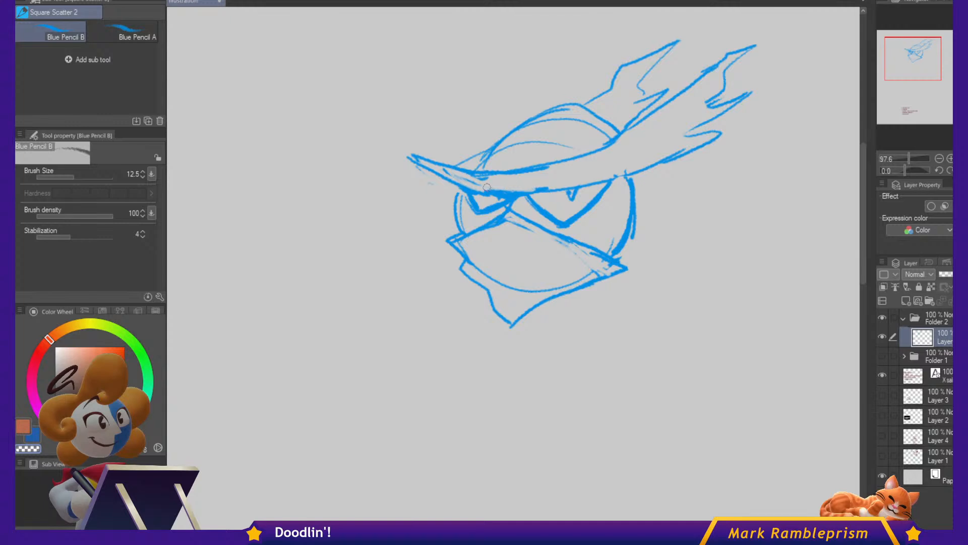
{"action": "key", "text": "c"}
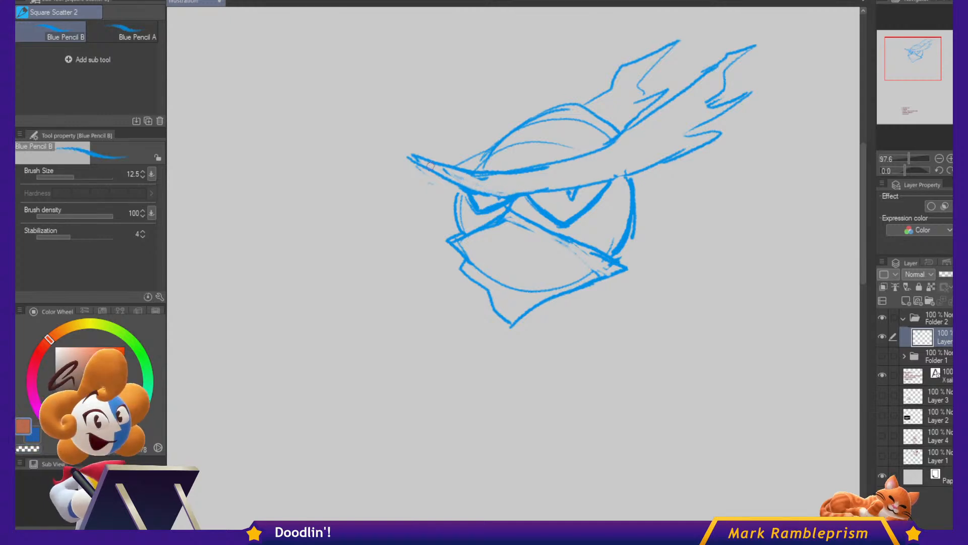
Strengthen the brim's lower front edge, then redraw its upper edge from the tip back to the crown.
{"action": "left_click_drag", "start_coordinate": [458, 181], "coordinate": [485, 197]}
{"action": "key", "text": "ctrl+z"}
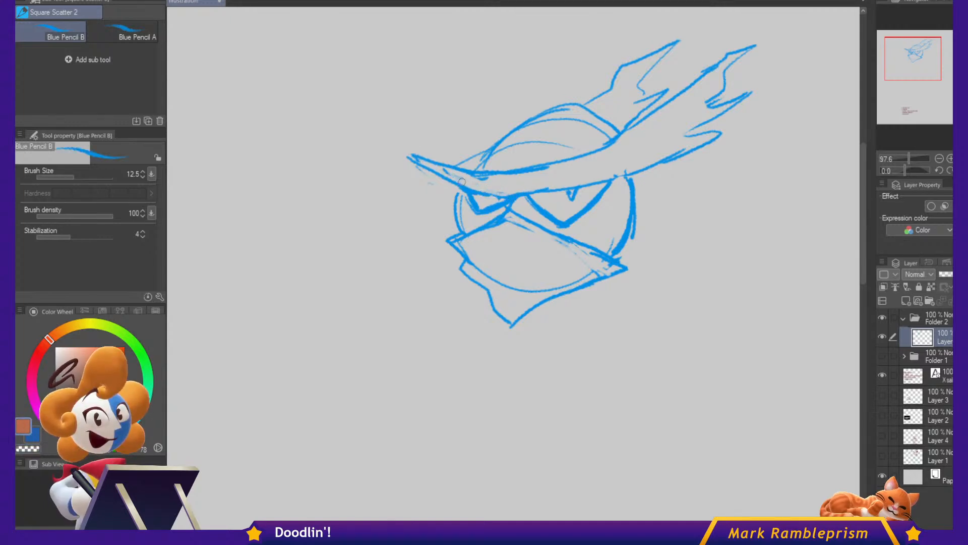
{"action": "left_click_drag", "start_coordinate": [422, 162], "coordinate": [477, 187]}
{"action": "key", "text": "c"}
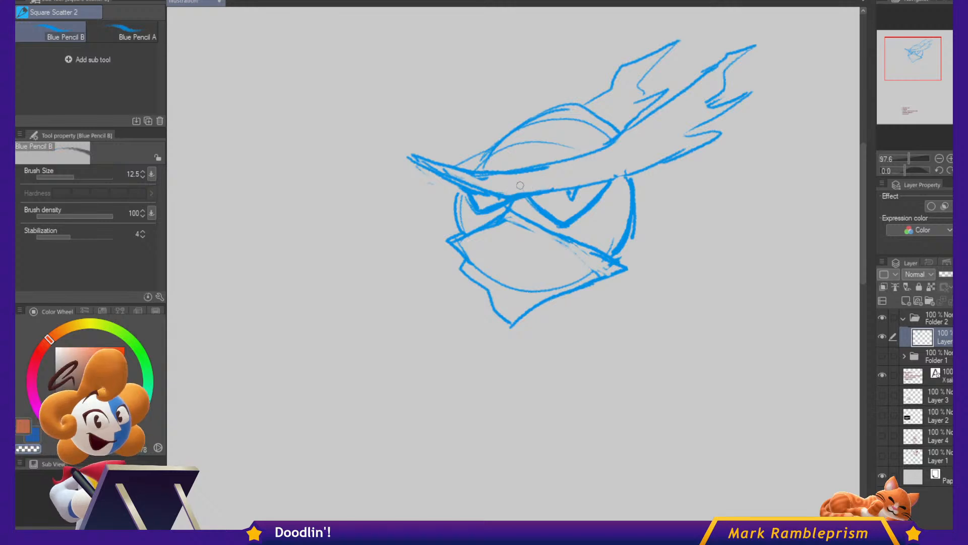
{"action": "key", "text": "c"}
{"action": "left_click_drag", "start_coordinate": [476, 192], "coordinate": [504, 195]}
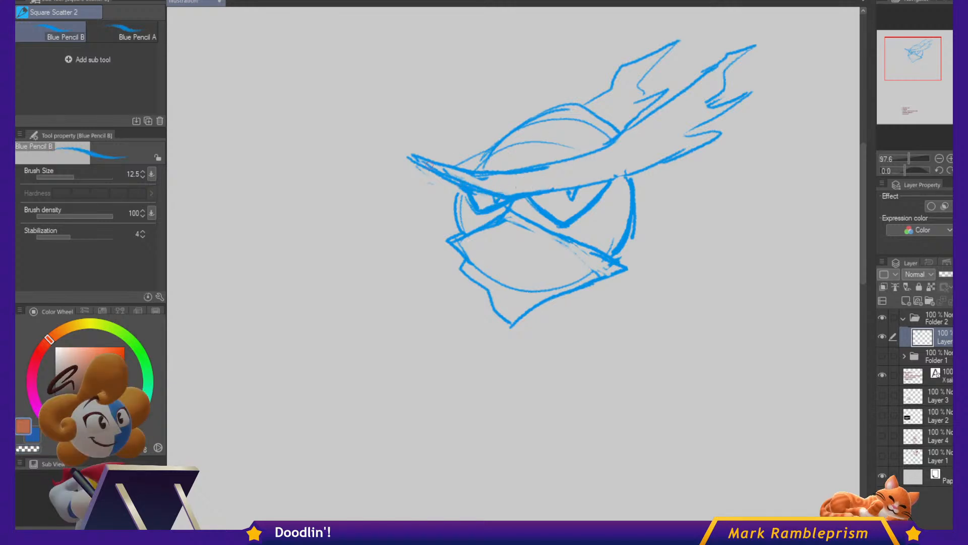
{"action": "mouse_move", "coordinate": [401, 151]}
{"action": "left_mouse_down"}
{"action": "mouse_move", "coordinate": [473, 172]}
{"action": "mouse_move", "coordinate": [426, 155]}
{"action": "mouse_move", "coordinate": [554, 176]}
{"action": "mouse_move", "coordinate": [619, 145]}
{"action": "left_mouse_up"}
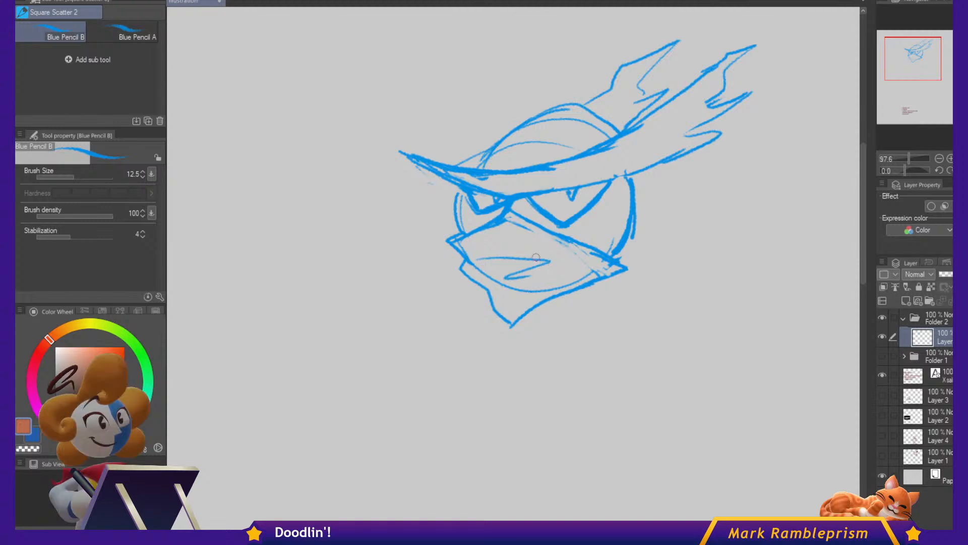
Redraw the fold lines inside the face mask with shorter curved strokes.
{"action": "left_click_drag", "start_coordinate": [480, 257], "coordinate": [514, 264]}
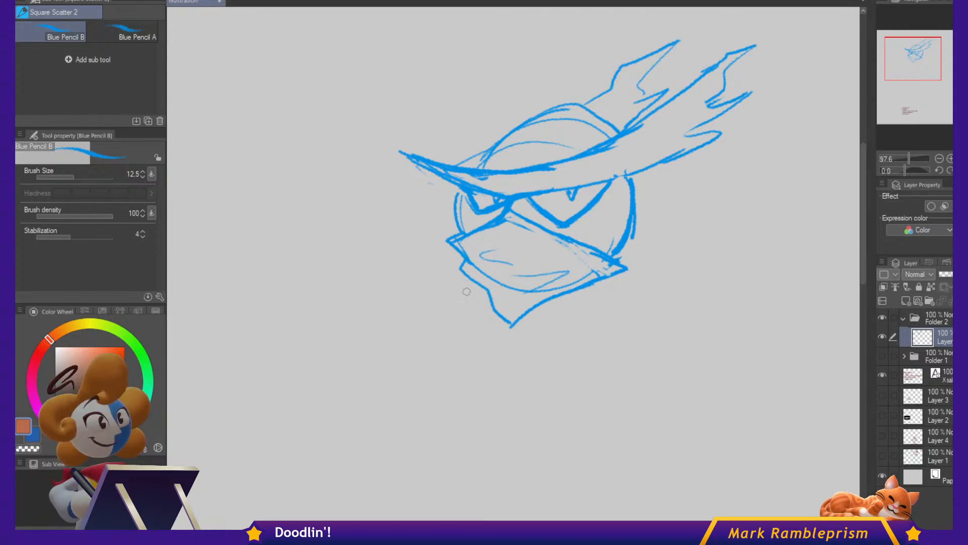
{"action": "mouse_move", "coordinate": [450, 253]}
{"action": "left_mouse_down"}
{"action": "mouse_move", "coordinate": [373, 289]}
{"action": "mouse_move", "coordinate": [483, 330]}
{"action": "left_mouse_up"}
{"action": "key", "text": "ctrl+z"}
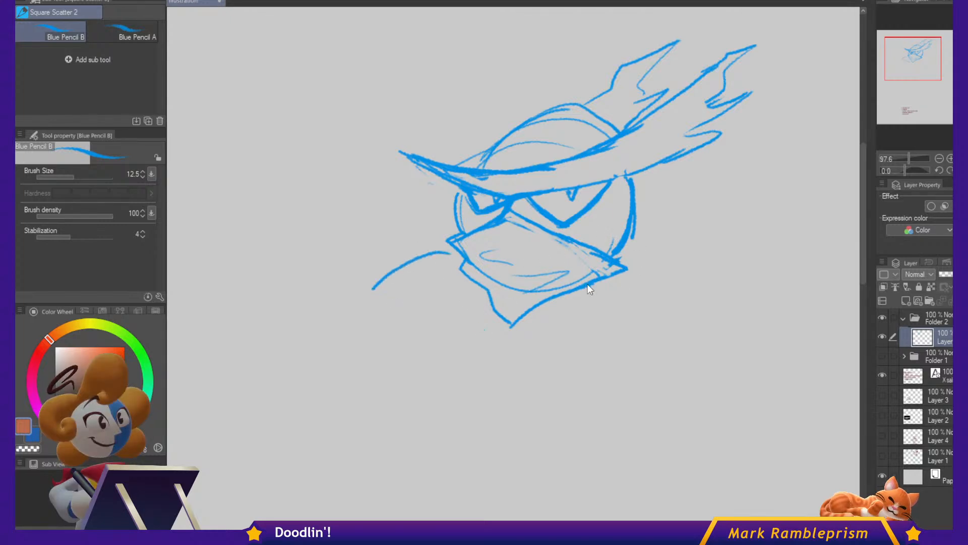
{"action": "key", "text": "ctrl+z"}
Block in the torso below the head with a shoulder line, two tapering sides and an angular pelvis shape.
{"action": "left_click_drag", "start_coordinate": [474, 305], "coordinate": [678, 271]}
{"action": "left_click_drag", "start_coordinate": [472, 309], "coordinate": [618, 473]}
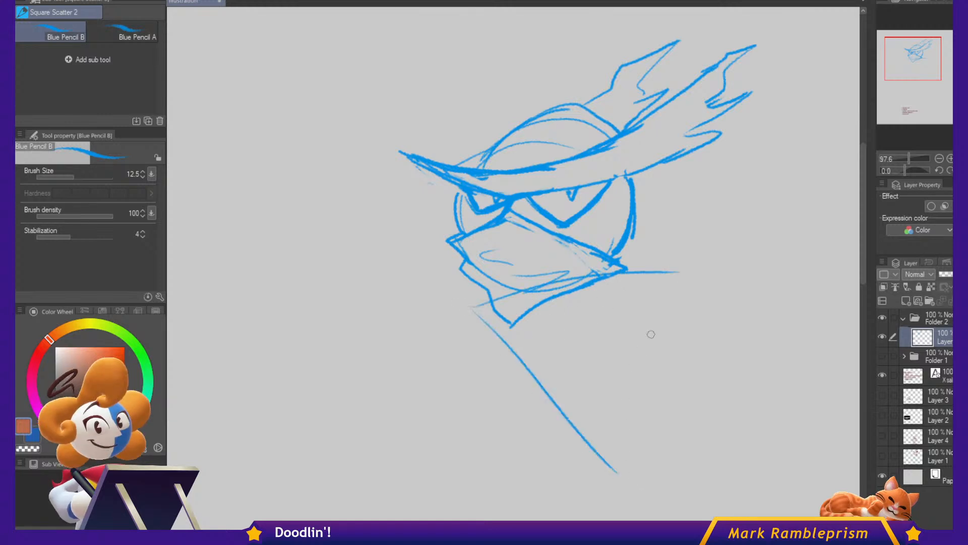
{"action": "left_click_drag", "start_coordinate": [674, 270], "coordinate": [696, 431]}
{"action": "scroll", "coordinate": [706, 312], "scroll_direction": "down", "scroll_amount": 5}
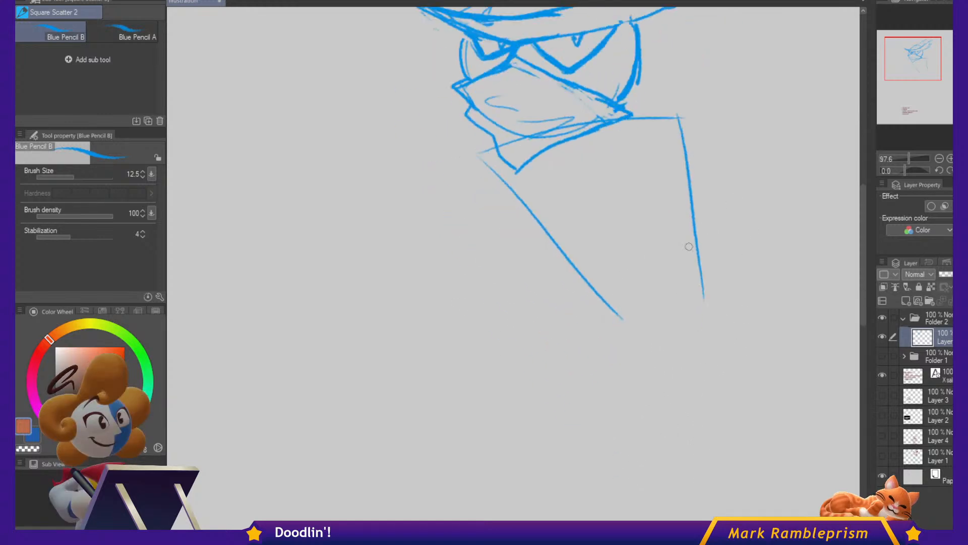
{"action": "left_click_drag", "start_coordinate": [608, 313], "coordinate": [595, 361]}
{"action": "mouse_move", "coordinate": [595, 373]}
{"action": "left_mouse_down"}
{"action": "mouse_move", "coordinate": [657, 398]}
{"action": "mouse_move", "coordinate": [701, 403]}
{"action": "left_mouse_up"}
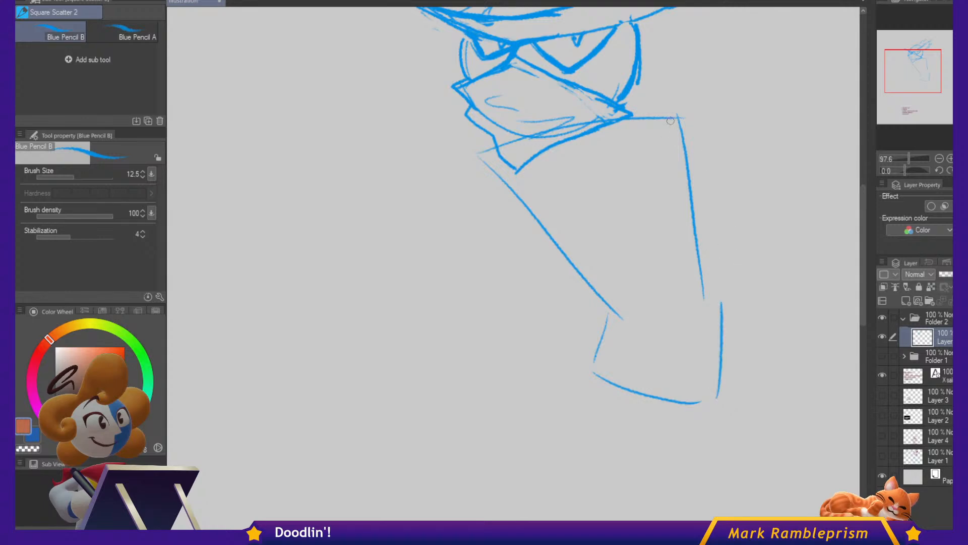
Add guide curves for both outstretched arms and diagonal guide lines for the two spread legs.
{"action": "left_click_drag", "start_coordinate": [670, 121], "coordinate": [860, 177]}
{"action": "left_click_drag", "start_coordinate": [480, 154], "coordinate": [340, 278]}
{"action": "left_click_drag", "start_coordinate": [682, 258], "coordinate": [658, 183]}
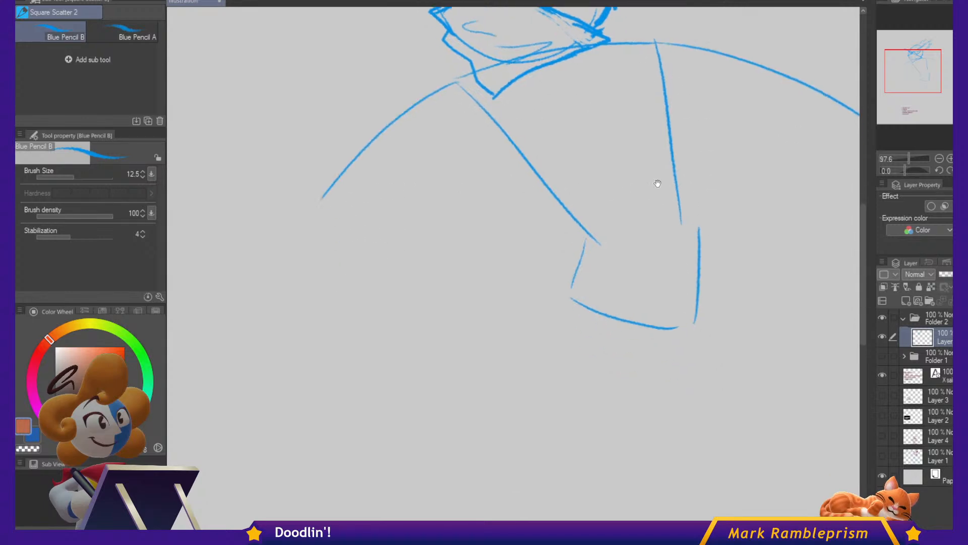
{"action": "left_click_drag", "start_coordinate": [546, 338], "coordinate": [440, 490]}
{"action": "left_click_drag", "start_coordinate": [704, 345], "coordinate": [814, 509]}
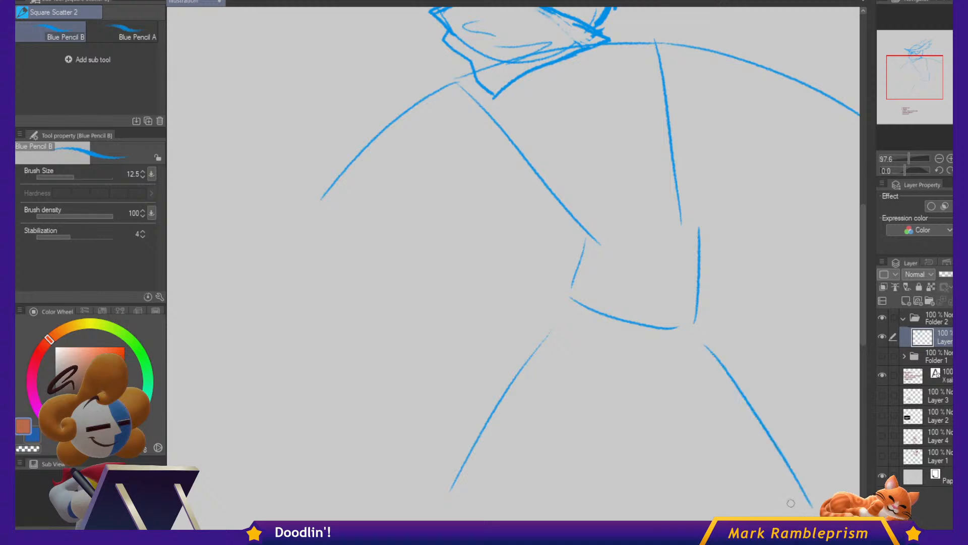
{"action": "left_click_drag", "start_coordinate": [780, 309], "coordinate": [710, 399]}
Lasso the body guide lines below the head, scale them to 65%, move them up under the mask and deselect.
{"action": "scroll", "coordinate": [678, 368], "scroll_direction": "down", "scroll_amount": 3}
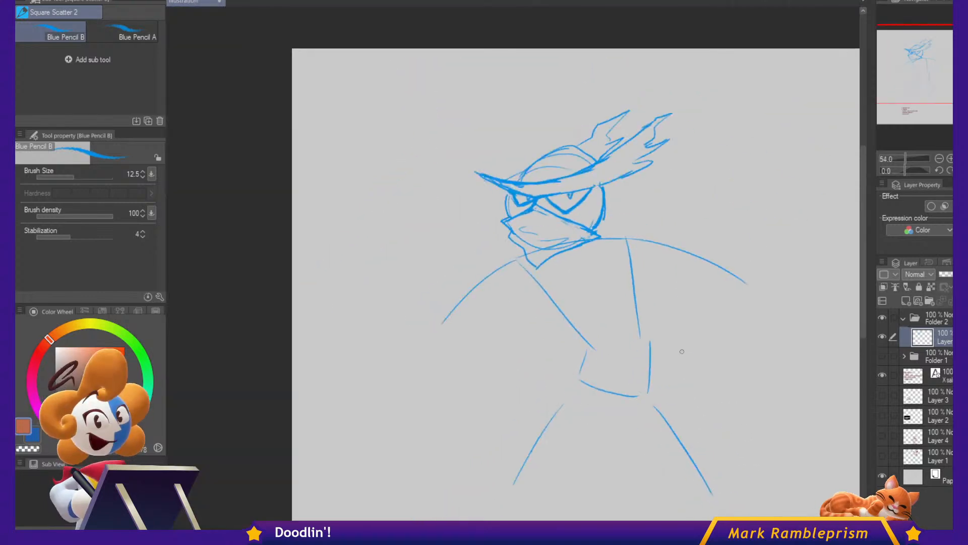
{"action": "key", "text": "m"}
{"action": "mouse_move", "coordinate": [601, 251]}
{"action": "left_mouse_down"}
{"action": "mouse_move", "coordinate": [603, 233]}
{"action": "mouse_move", "coordinate": [746, 497]}
{"action": "mouse_move", "coordinate": [428, 298]}
{"action": "mouse_move", "coordinate": [517, 248]}
{"action": "mouse_move", "coordinate": [600, 249]}
{"action": "left_mouse_up"}
{"action": "key", "text": "ctrl+t"}
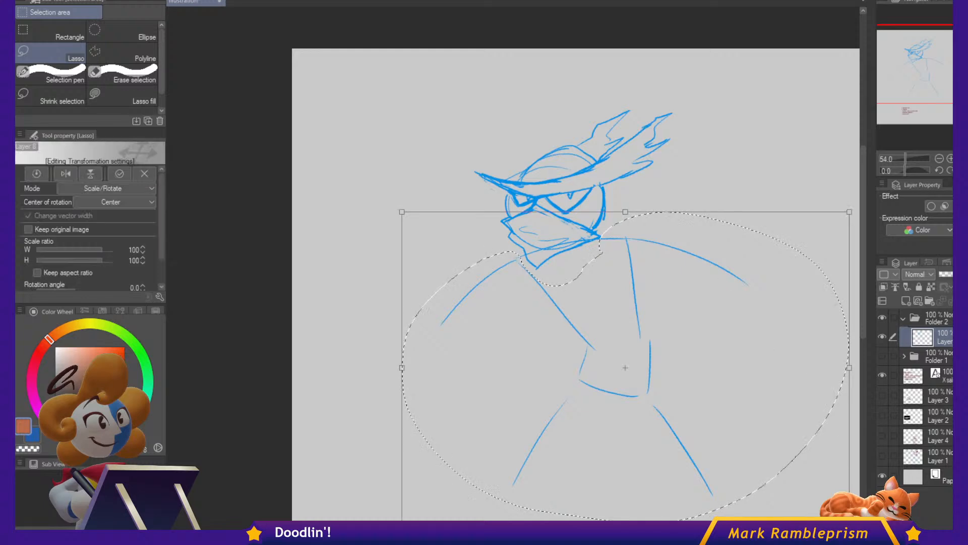
{"action": "left_click_drag", "start_coordinate": [673, 347], "coordinate": [690, 331]}
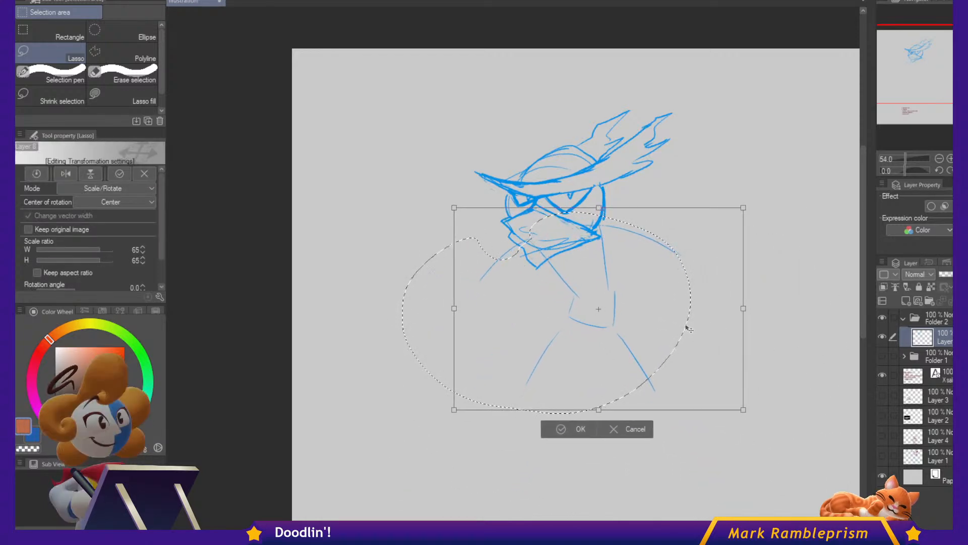
{"action": "key", "text": "Return"}
{"action": "key", "text": "ctrl+d"}
Sketch the cape's outer edges over both shoulders and the lower edge on the broad side, undoing the last strokes on the narrow side.
{"action": "scroll", "coordinate": [752, 277], "scroll_direction": "up", "scroll_amount": 5}
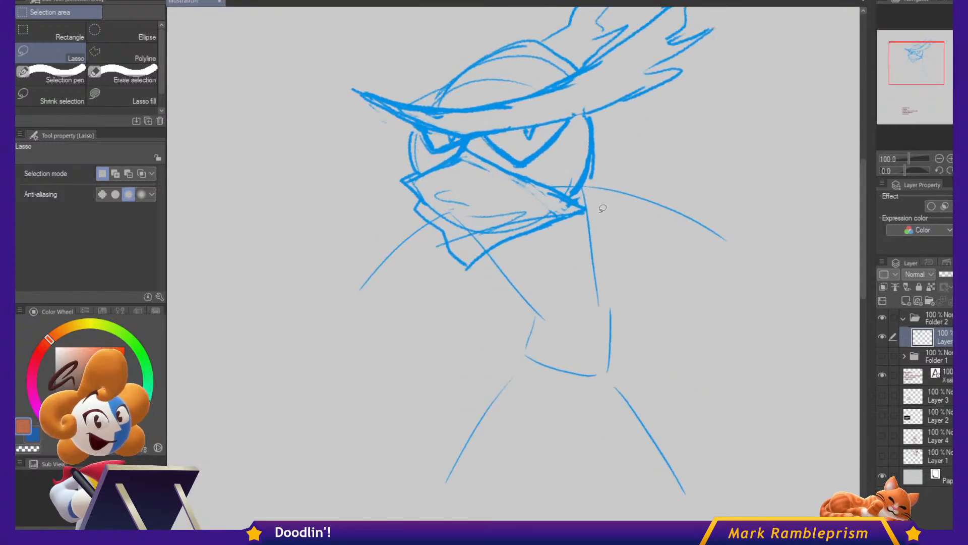
{"action": "key", "text": "p"}
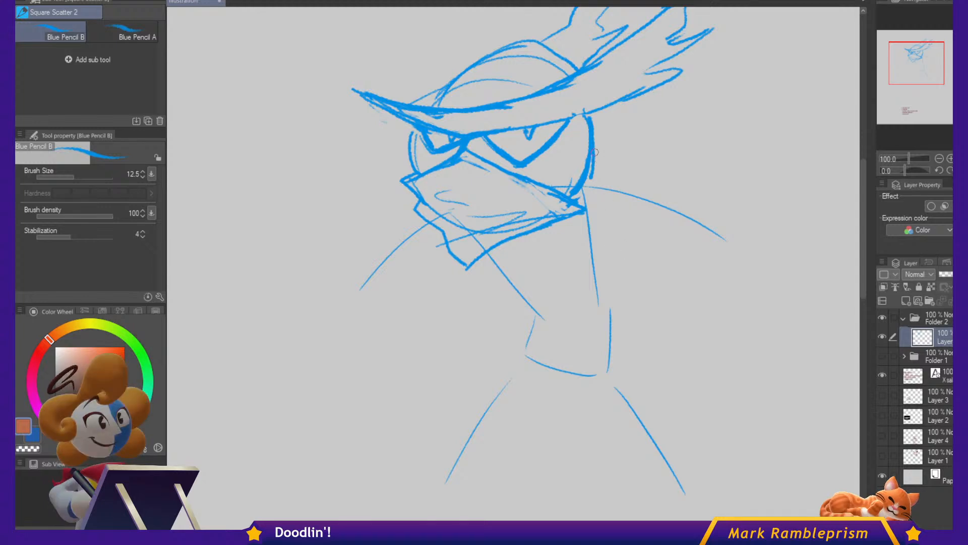
{"action": "mouse_move", "coordinate": [596, 147]}
{"action": "left_mouse_down"}
{"action": "mouse_move", "coordinate": [613, 150]}
{"action": "mouse_move", "coordinate": [695, 247]}
{"action": "left_mouse_up"}
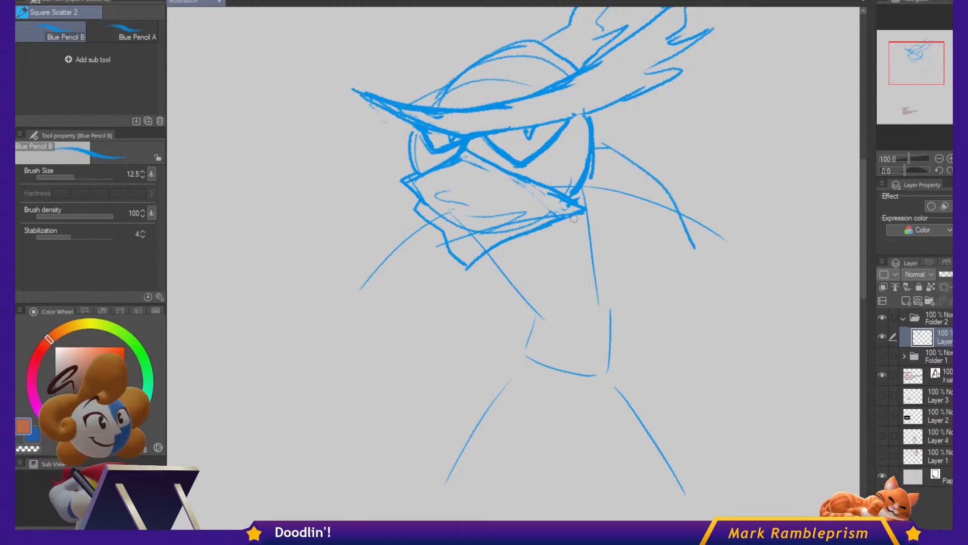
{"action": "mouse_move", "coordinate": [581, 231]}
{"action": "left_mouse_down"}
{"action": "mouse_move", "coordinate": [578, 256]}
{"action": "mouse_move", "coordinate": [685, 261]}
{"action": "left_mouse_up"}
{"action": "mouse_move", "coordinate": [415, 193]}
{"action": "left_mouse_down"}
{"action": "mouse_move", "coordinate": [382, 288]}
{"action": "mouse_move", "coordinate": [465, 295]}
{"action": "left_mouse_up"}
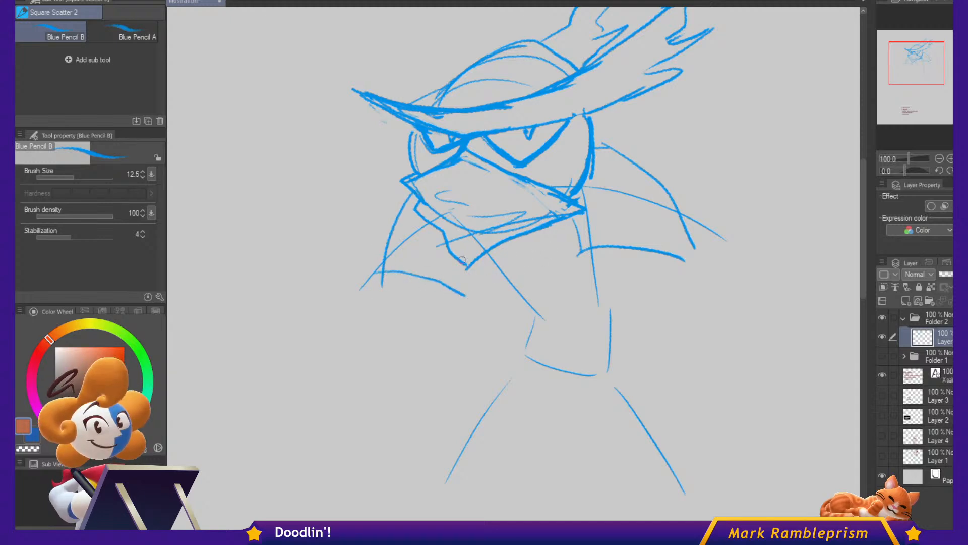
{"action": "left_click_drag", "start_coordinate": [463, 260], "coordinate": [465, 294]}
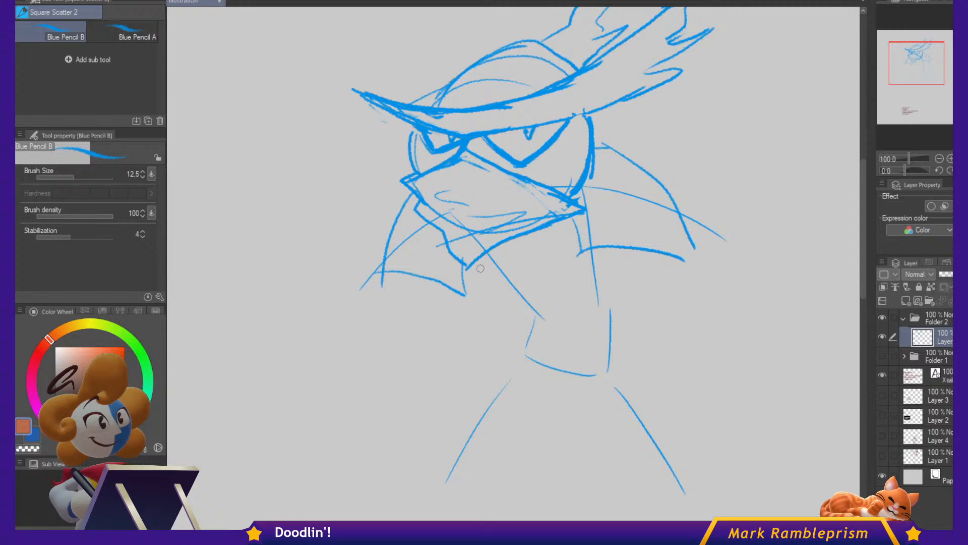
{"action": "key", "text": "ctrl+z"}
{"action": "key", "text": "ctrl+z"}
Draw the neckline with two round linked clasps under the mask and curved lower cape edges running out from it.
{"action": "left_click_drag", "start_coordinate": [480, 252], "coordinate": [506, 271]}
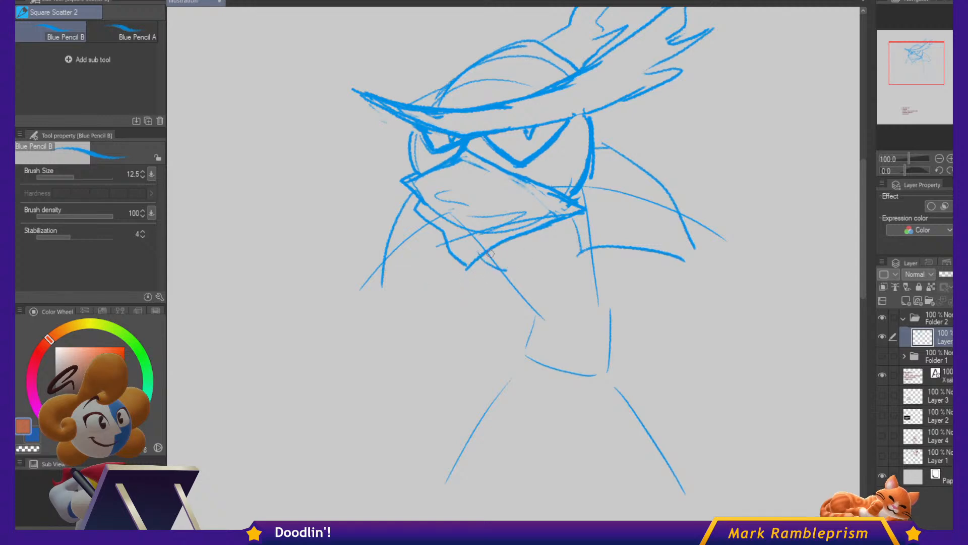
{"action": "left_click_drag", "start_coordinate": [387, 296], "coordinate": [451, 267]}
{"action": "left_click_drag", "start_coordinate": [574, 244], "coordinate": [617, 243]}
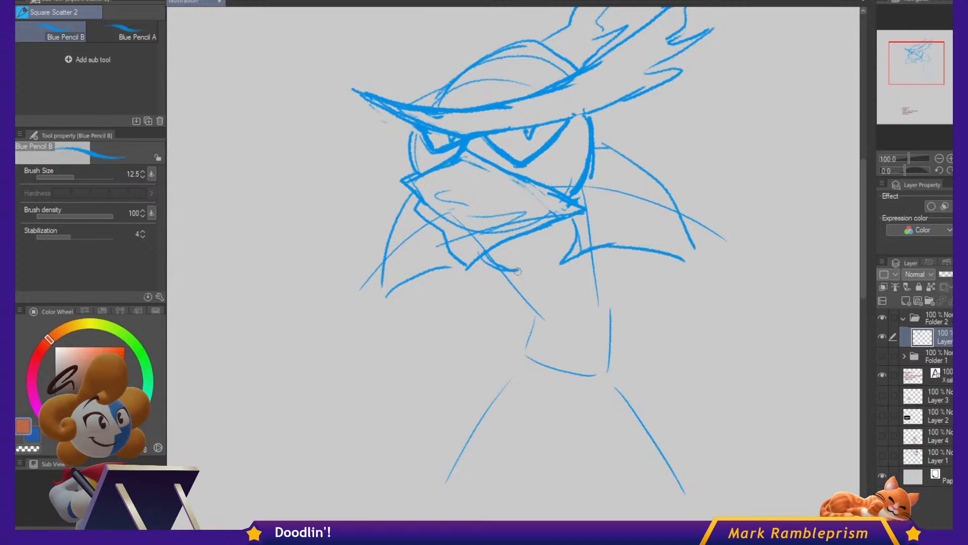
{"action": "mouse_move", "coordinate": [561, 256]}
{"action": "left_mouse_down"}
{"action": "mouse_move", "coordinate": [531, 276]}
{"action": "mouse_move", "coordinate": [550, 265]}
{"action": "left_mouse_up"}
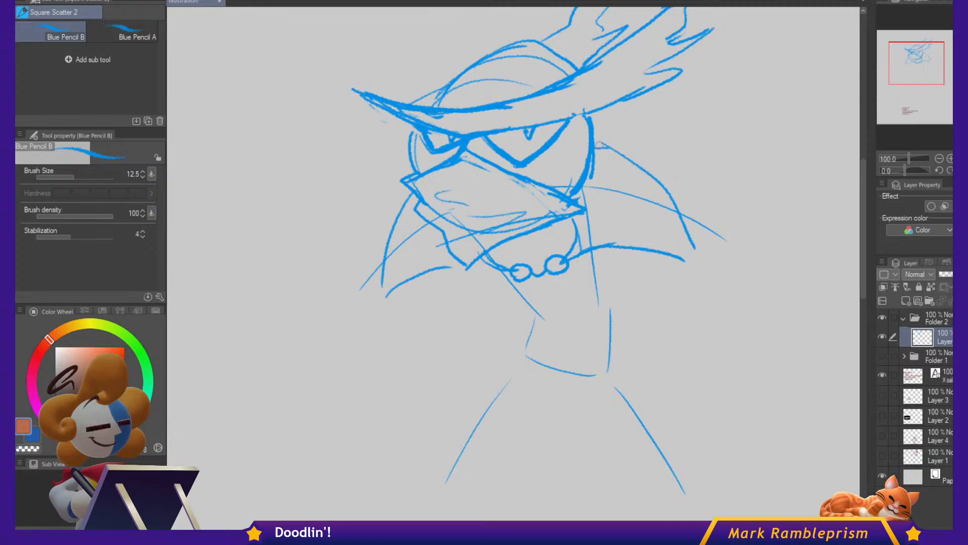
Add a second layer along the cape's outer edges and two pointed flaps hanging below the clasps.
{"action": "mouse_move", "coordinate": [621, 150]}
{"action": "left_mouse_down"}
{"action": "mouse_move", "coordinate": [718, 235]}
{"action": "mouse_move", "coordinate": [681, 228]}
{"action": "left_mouse_up"}
{"action": "left_click_drag", "start_coordinate": [406, 197], "coordinate": [385, 225]}
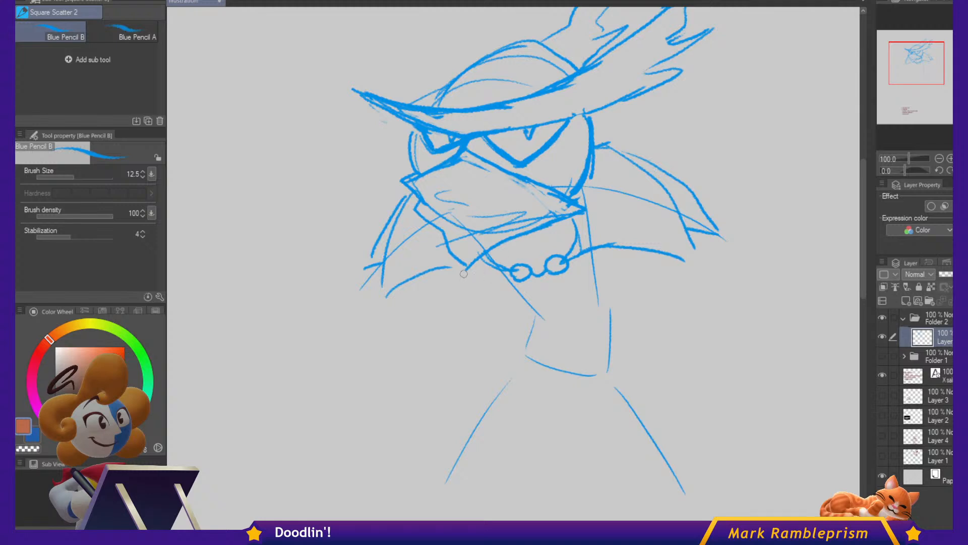
{"action": "key", "text": "ctrl+z"}
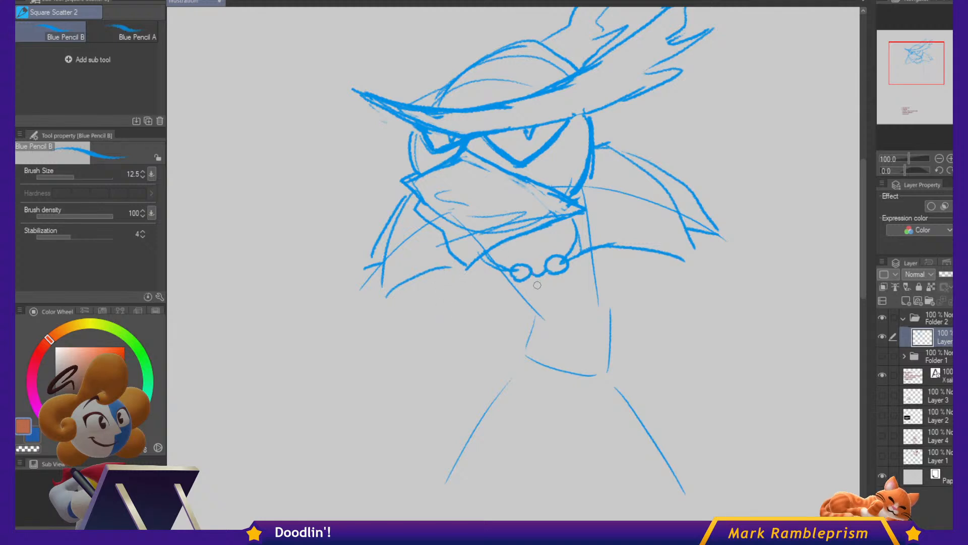
{"action": "mouse_move", "coordinate": [515, 275]}
{"action": "left_mouse_down"}
{"action": "mouse_move", "coordinate": [469, 339]}
{"action": "mouse_move", "coordinate": [451, 255]}
{"action": "left_mouse_up"}
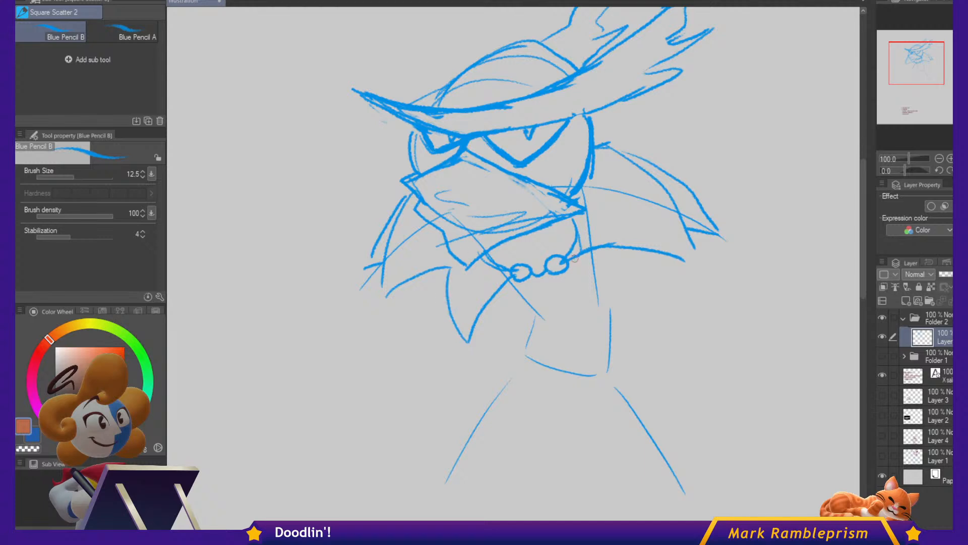
{"action": "mouse_move", "coordinate": [566, 262]}
{"action": "left_mouse_down"}
{"action": "mouse_move", "coordinate": [645, 316]}
{"action": "mouse_move", "coordinate": [655, 250]}
{"action": "left_mouse_up"}
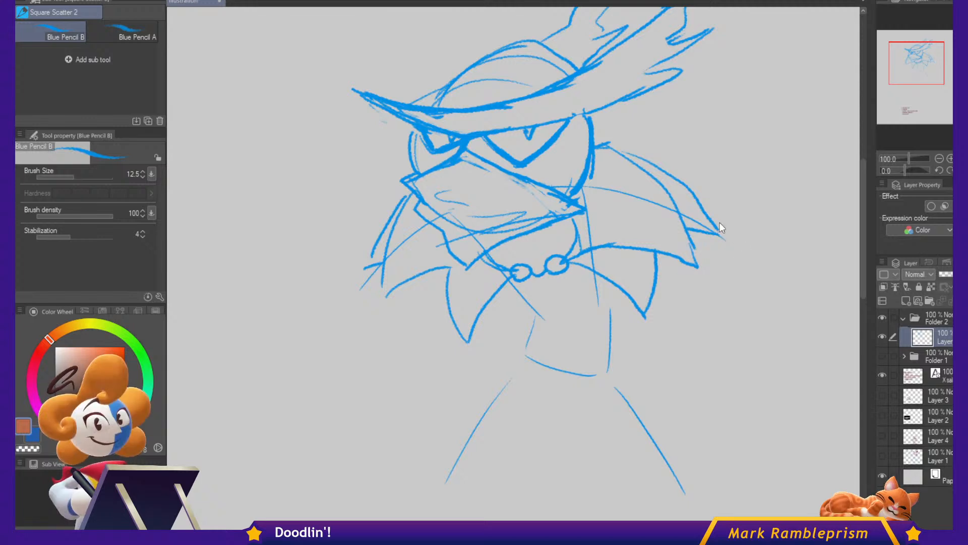
Sketch both sleeves coming out from under the cape and end each with a large flared, pointed cuff.
{"action": "left_click_drag", "start_coordinate": [713, 214], "coordinate": [763, 265]}
{"action": "mouse_move", "coordinate": [694, 251]}
{"action": "left_mouse_down"}
{"action": "mouse_move", "coordinate": [744, 266]}
{"action": "mouse_move", "coordinate": [760, 246]}
{"action": "left_mouse_up"}
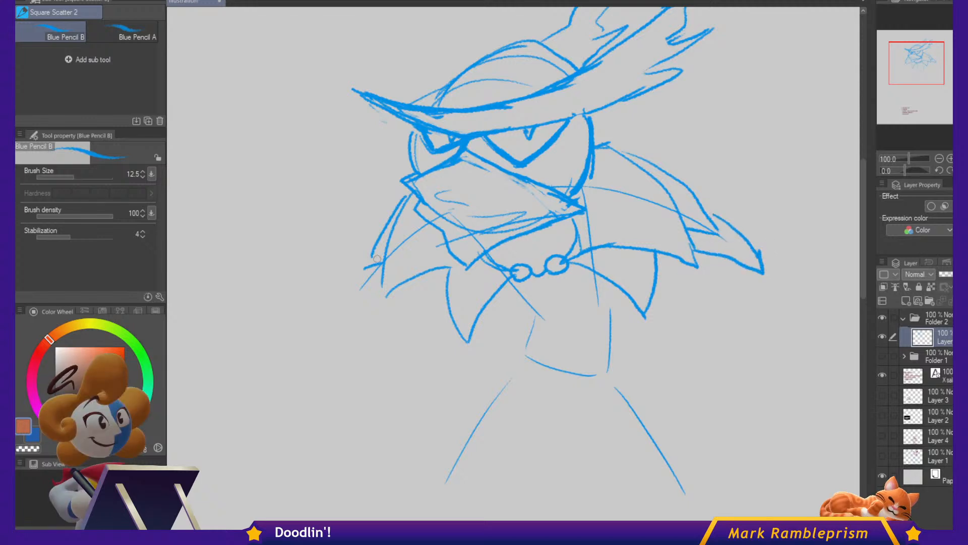
{"action": "mouse_move", "coordinate": [379, 262]}
{"action": "left_mouse_down"}
{"action": "mouse_move", "coordinate": [354, 302]}
{"action": "mouse_move", "coordinate": [373, 320]}
{"action": "mouse_move", "coordinate": [448, 271]}
{"action": "left_mouse_up"}
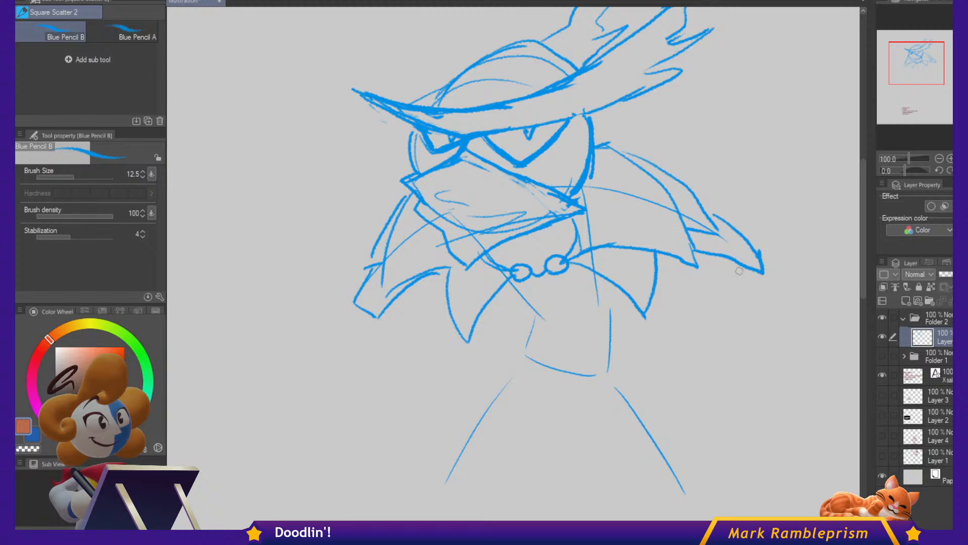
{"action": "mouse_move", "coordinate": [739, 277]}
{"action": "left_mouse_down"}
{"action": "mouse_move", "coordinate": [764, 272]}
{"action": "mouse_move", "coordinate": [752, 250]}
{"action": "mouse_move", "coordinate": [735, 296]}
{"action": "mouse_move", "coordinate": [766, 266]}
{"action": "mouse_move", "coordinate": [799, 313]}
{"action": "left_mouse_up"}
{"action": "left_click_drag", "start_coordinate": [758, 222], "coordinate": [811, 318]}
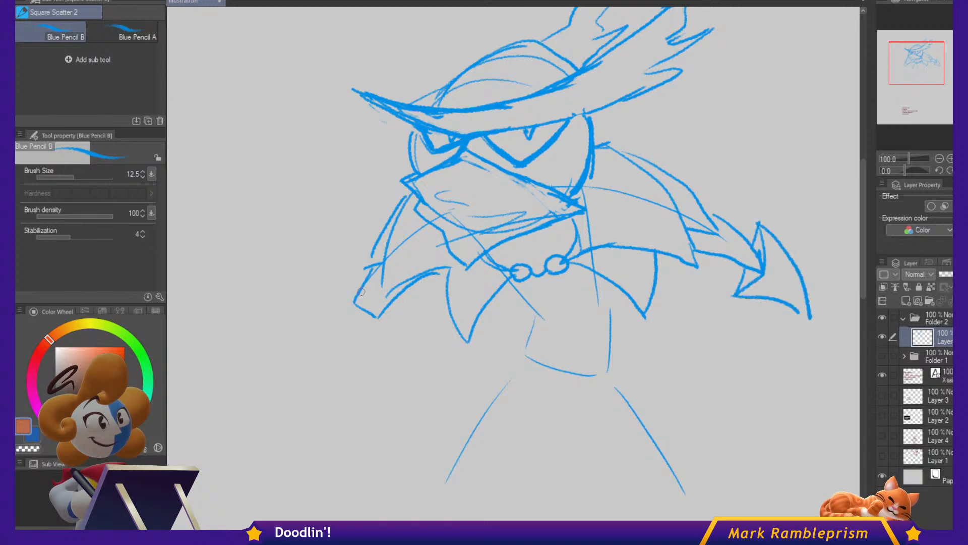
{"action": "mouse_move", "coordinate": [346, 277]}
{"action": "left_mouse_down"}
{"action": "mouse_move", "coordinate": [389, 334]}
{"action": "mouse_move", "coordinate": [378, 305]}
{"action": "mouse_move", "coordinate": [344, 274]}
{"action": "mouse_move", "coordinate": [339, 370]}
{"action": "mouse_move", "coordinate": [389, 337]}
{"action": "left_mouse_up"}
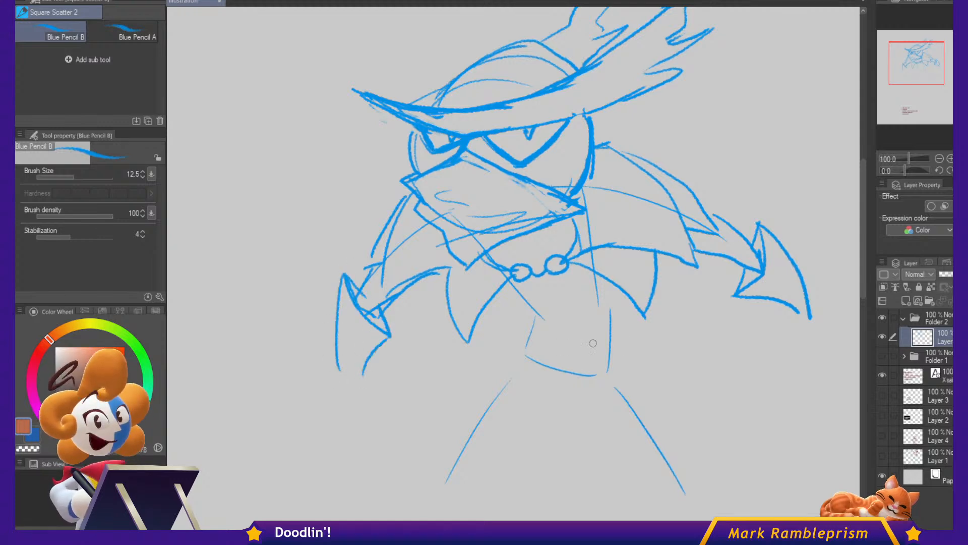
Draw the clawed hand with curled, pointed fingers below the cuff on the character's narrow side.
{"action": "left_click_drag", "start_coordinate": [639, 320], "coordinate": [652, 304]}
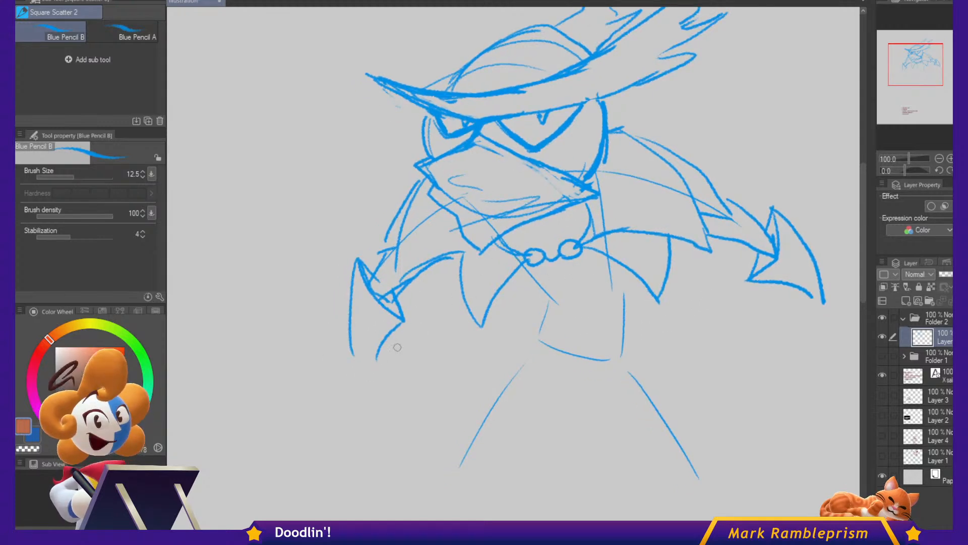
{"action": "mouse_move", "coordinate": [354, 372]}
{"action": "left_mouse_down"}
{"action": "mouse_move", "coordinate": [317, 364]}
{"action": "mouse_move", "coordinate": [317, 394]}
{"action": "left_mouse_up"}
{"action": "mouse_move", "coordinate": [318, 393]}
{"action": "left_mouse_down"}
{"action": "mouse_move", "coordinate": [345, 376]}
{"action": "mouse_move", "coordinate": [311, 421]}
{"action": "mouse_move", "coordinate": [332, 394]}
{"action": "mouse_move", "coordinate": [344, 435]}
{"action": "left_mouse_up"}
{"action": "mouse_move", "coordinate": [359, 374]}
{"action": "left_mouse_down"}
{"action": "mouse_move", "coordinate": [392, 368]}
{"action": "mouse_move", "coordinate": [404, 405]}
{"action": "left_mouse_up"}
{"action": "left_click_drag", "start_coordinate": [399, 399], "coordinate": [376, 391]}
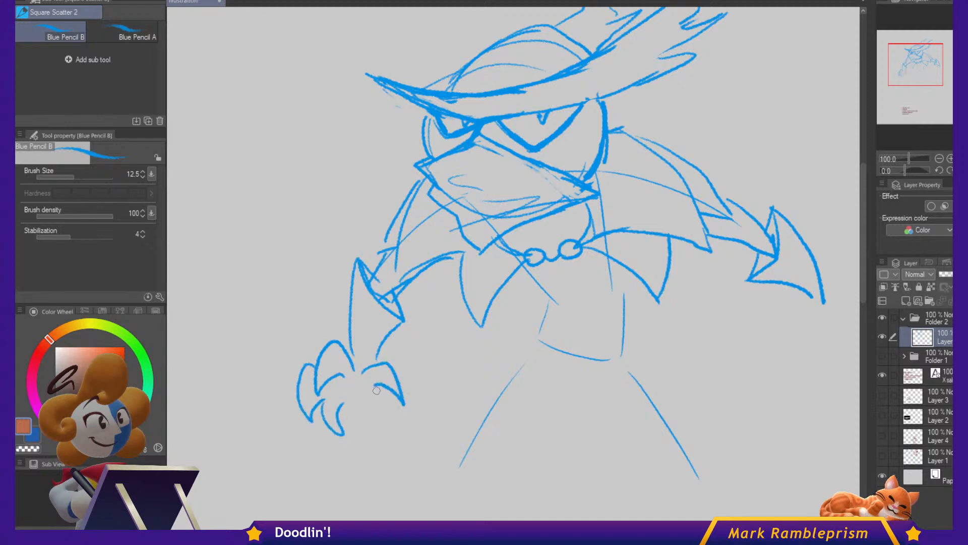
Draw the other clawed hand with spread, curled fingers at the end of the raised cuff on the broad side.
{"action": "mouse_move", "coordinate": [823, 299]}
{"action": "left_mouse_down"}
{"action": "mouse_move", "coordinate": [735, 283]}
{"action": "mouse_move", "coordinate": [765, 278]}
{"action": "mouse_move", "coordinate": [782, 334]}
{"action": "left_mouse_up"}
{"action": "left_click_drag", "start_coordinate": [738, 301], "coordinate": [804, 350]}
{"action": "mouse_move", "coordinate": [727, 283]}
{"action": "left_mouse_down"}
{"action": "mouse_move", "coordinate": [727, 295]}
{"action": "mouse_move", "coordinate": [687, 327]}
{"action": "mouse_move", "coordinate": [709, 321]}
{"action": "left_mouse_up"}
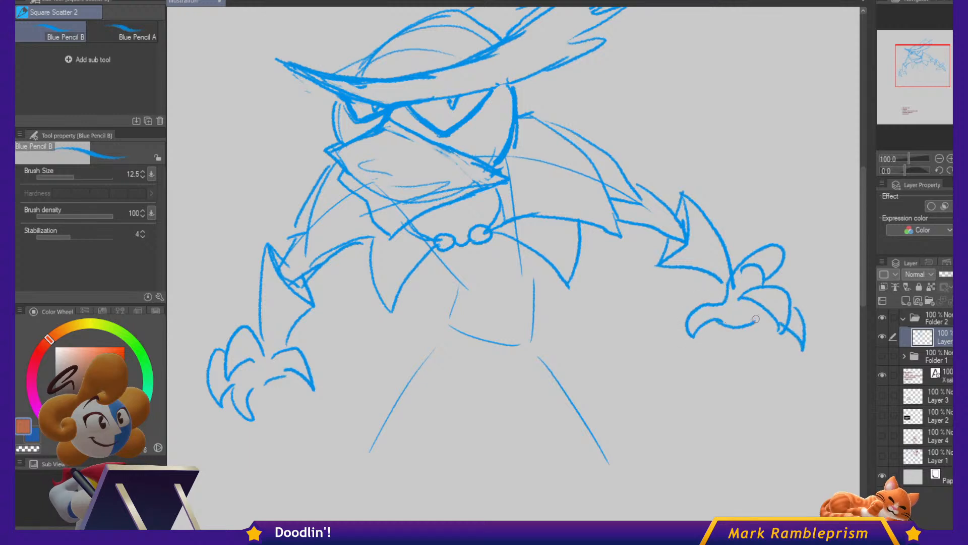
{"action": "left_click_drag", "start_coordinate": [682, 273], "coordinate": [722, 288]}
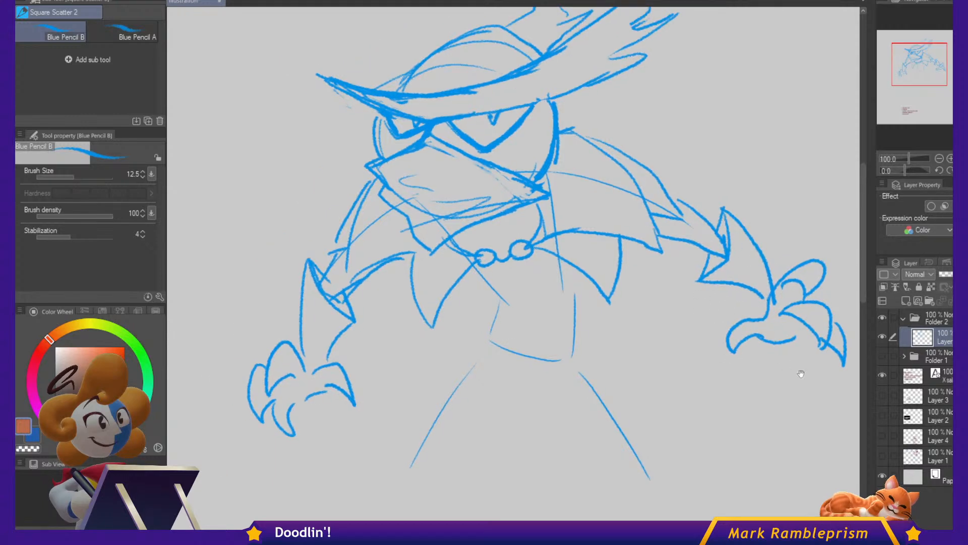
Draw a belt across the waist and long, flowing coat tails with curled tips sweeping outward on both sides.
{"action": "left_click_drag", "start_coordinate": [666, 328], "coordinate": [683, 323]}
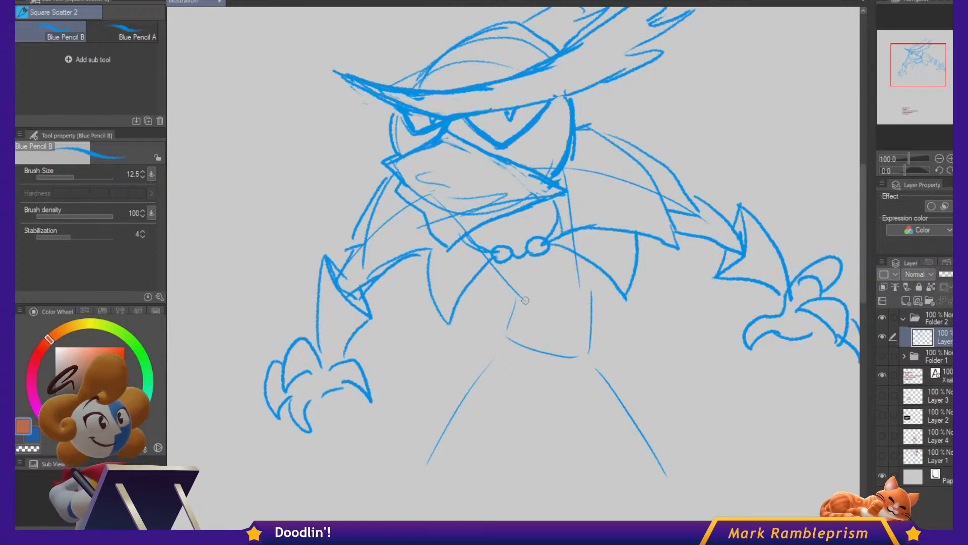
{"action": "mouse_move", "coordinate": [510, 296]}
{"action": "left_mouse_down"}
{"action": "mouse_move", "coordinate": [539, 303]}
{"action": "mouse_move", "coordinate": [593, 285]}
{"action": "mouse_move", "coordinate": [591, 295]}
{"action": "left_mouse_up"}
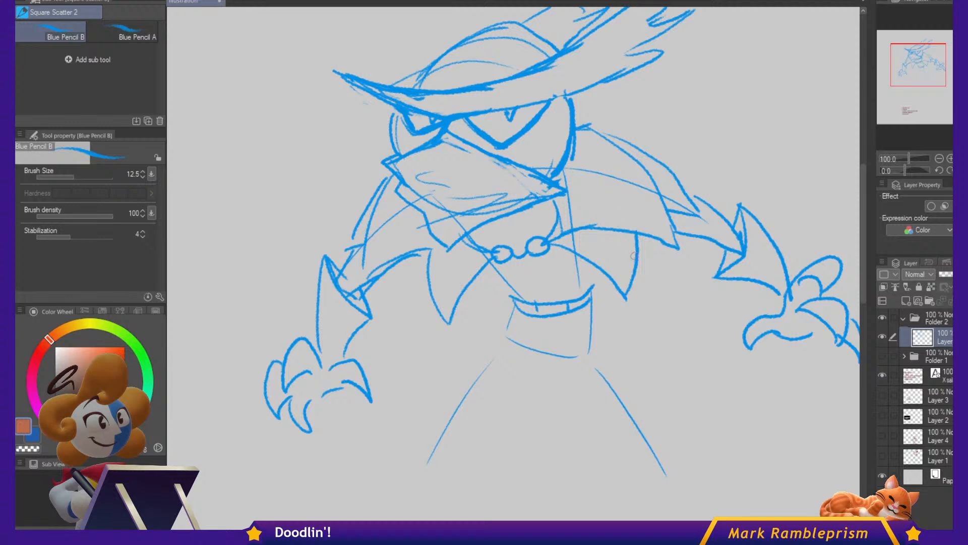
{"action": "mouse_move", "coordinate": [565, 248]}
{"action": "left_mouse_down"}
{"action": "mouse_move", "coordinate": [651, 345]}
{"action": "mouse_move", "coordinate": [798, 437]}
{"action": "left_mouse_up"}
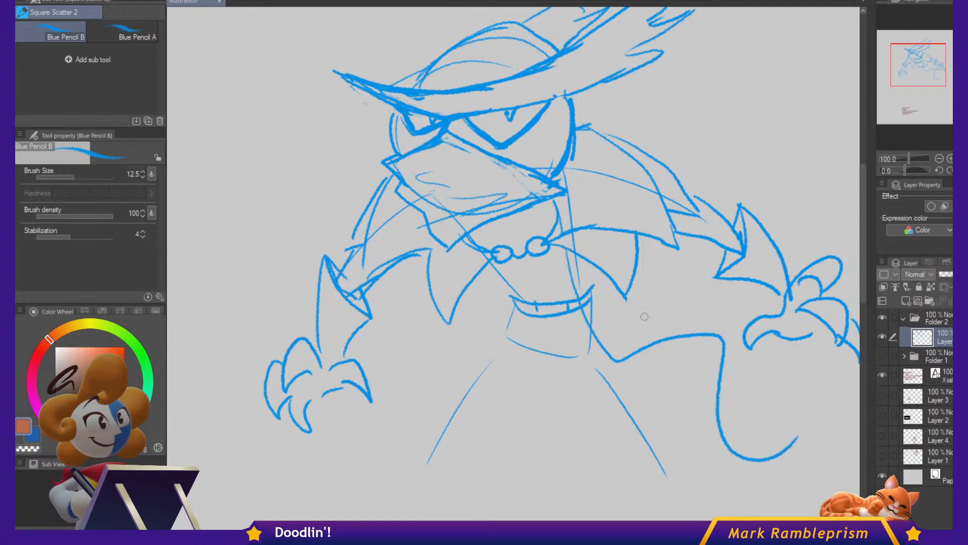
{"action": "left_click_drag", "start_coordinate": [654, 237], "coordinate": [725, 348]}
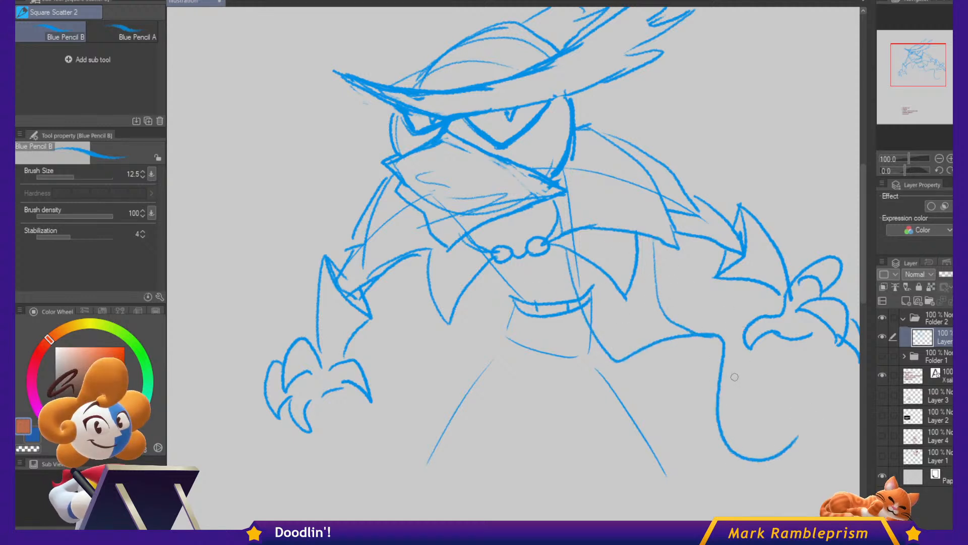
{"action": "left_click_drag", "start_coordinate": [752, 450], "coordinate": [816, 393]}
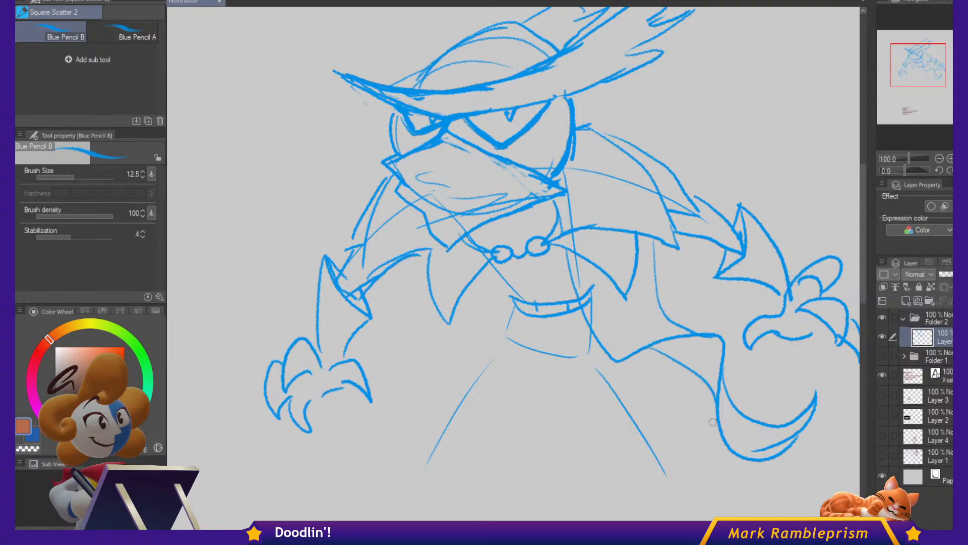
{"action": "mouse_move", "coordinate": [496, 283]}
{"action": "left_mouse_down"}
{"action": "mouse_move", "coordinate": [469, 383]}
{"action": "mouse_move", "coordinate": [392, 396]}
{"action": "mouse_move", "coordinate": [405, 463]}
{"action": "mouse_move", "coordinate": [358, 453]}
{"action": "mouse_move", "coordinate": [354, 438]}
{"action": "mouse_move", "coordinate": [424, 364]}
{"action": "left_mouse_up"}
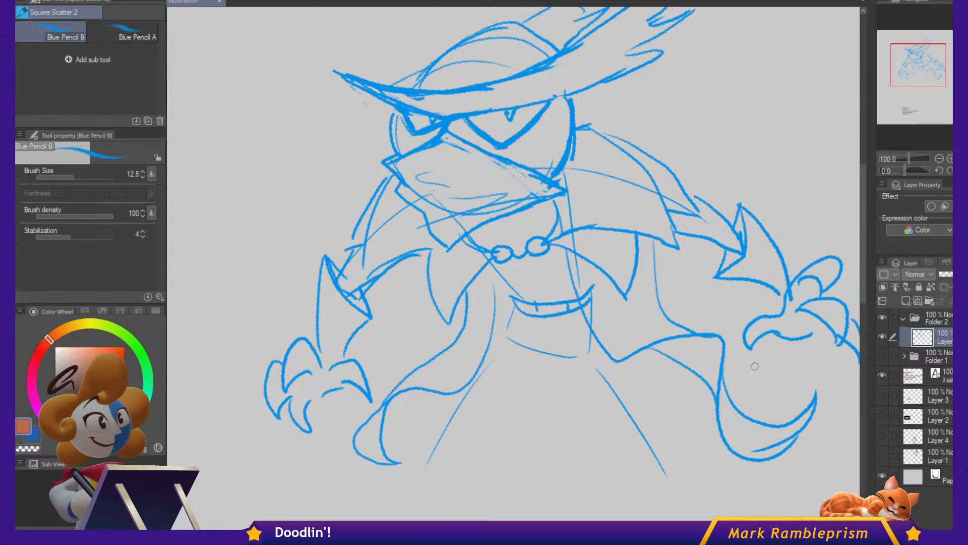
{"action": "left_click_drag", "start_coordinate": [777, 410], "coordinate": [776, 375]}
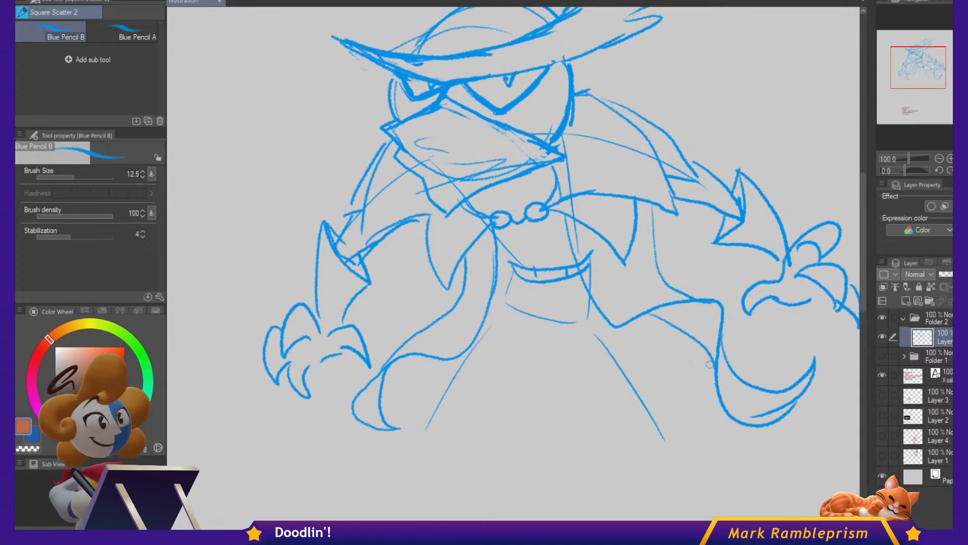
{"action": "left_click_drag", "start_coordinate": [689, 345], "coordinate": [608, 334]}
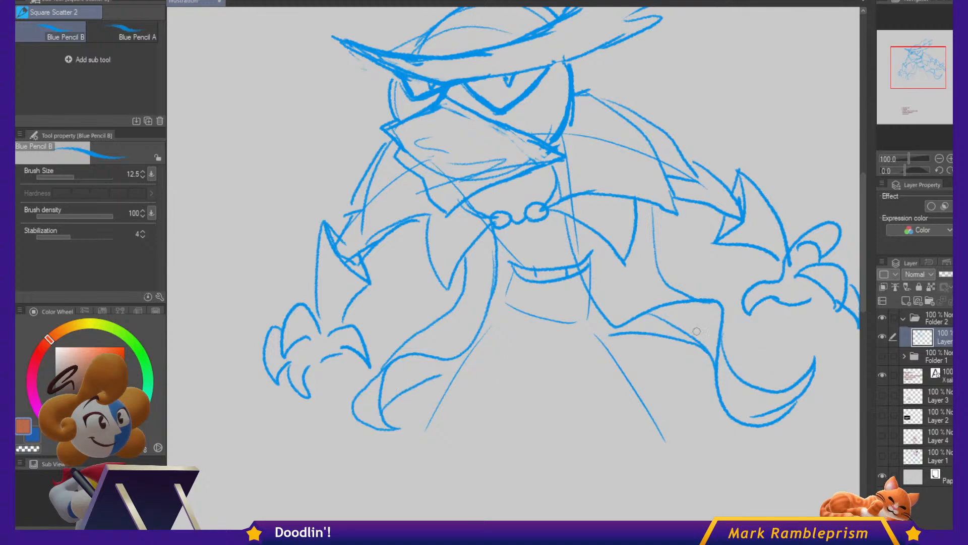
{"action": "key", "text": "c"}
{"action": "scroll", "coordinate": [774, 348], "scroll_direction": "down", "scroll_amount": 2}
{"action": "key", "text": "c"}
{"action": "left_click_drag", "start_coordinate": [422, 333], "coordinate": [481, 356]}
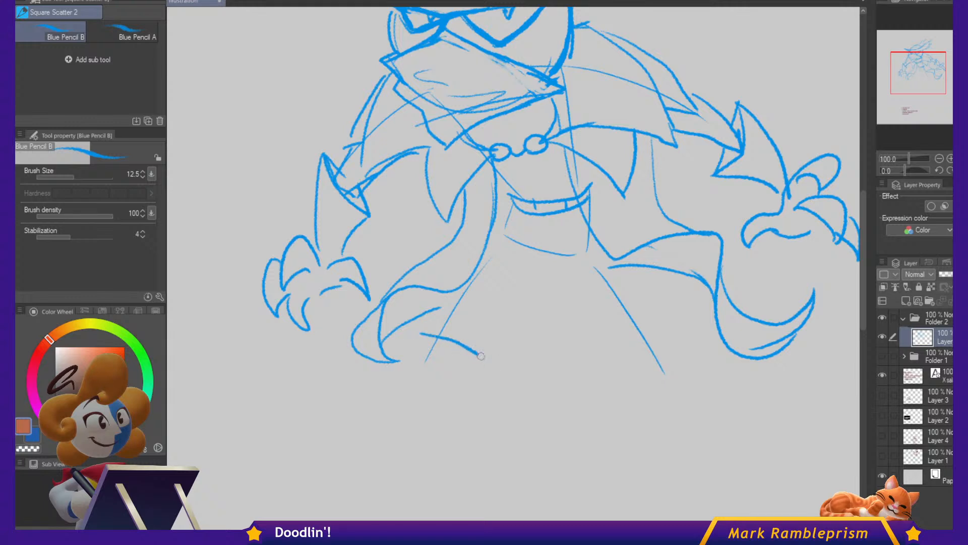
{"action": "left_click_drag", "start_coordinate": [420, 333], "coordinate": [398, 442]}
{"action": "left_click_drag", "start_coordinate": [481, 369], "coordinate": [425, 453]}
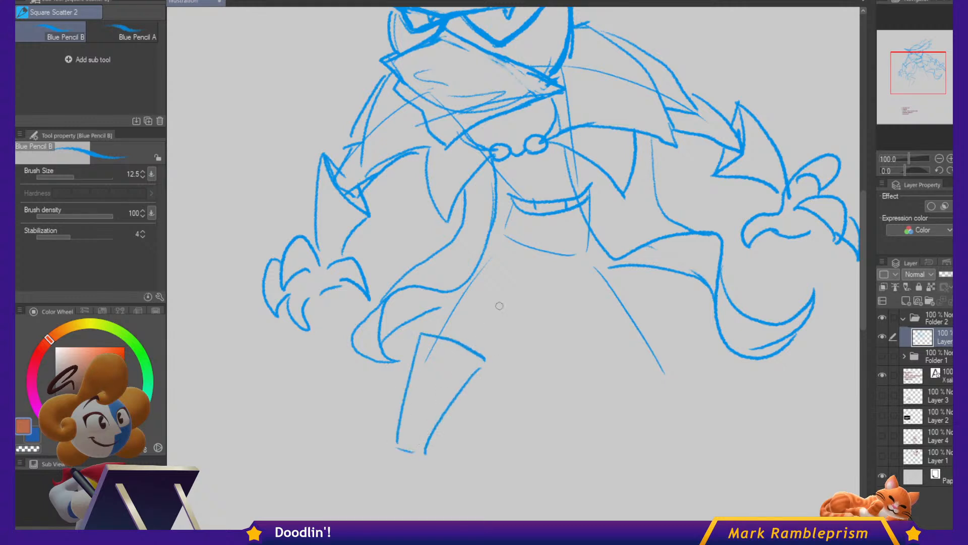
{"action": "key", "text": "ctrl+z"}
{"action": "key", "text": "ctrl+z"}
Draw the leg on the character's narrow side with a flared boot top tapering to a point at the ankle.
{"action": "left_click_drag", "start_coordinate": [431, 328], "coordinate": [409, 411]}
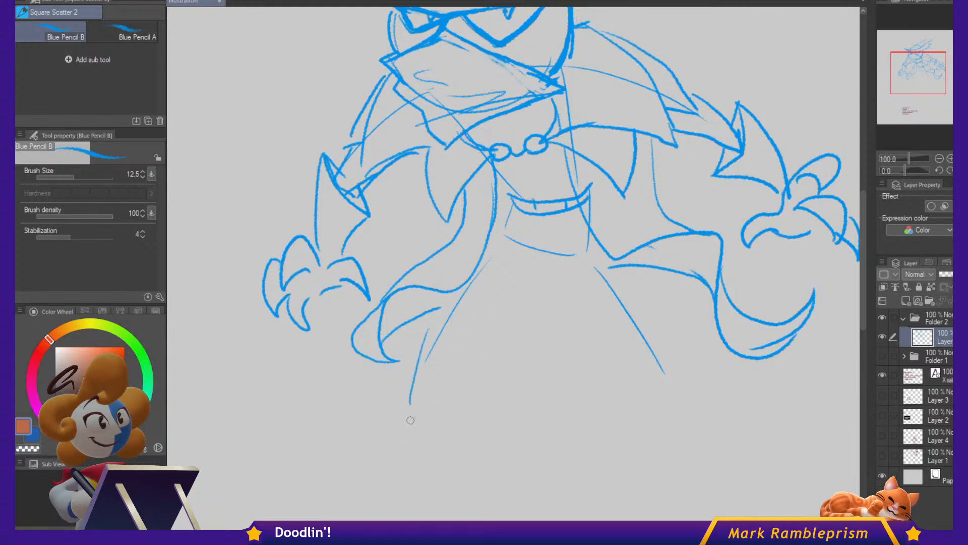
{"action": "left_click_drag", "start_coordinate": [475, 345], "coordinate": [411, 421]}
{"action": "left_click_drag", "start_coordinate": [462, 337], "coordinate": [531, 241]}
Draw the other leg with a matching tapered boot, define the hips, and shade the belt.
{"action": "left_click_drag", "start_coordinate": [573, 265], "coordinate": [661, 391]}
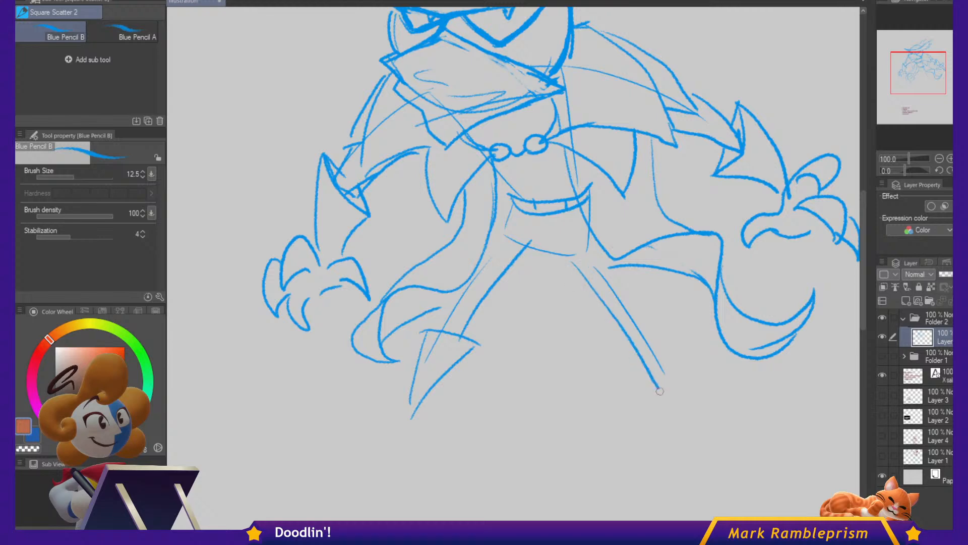
{"action": "left_click_drag", "start_coordinate": [590, 247], "coordinate": [673, 376]}
{"action": "mouse_move", "coordinate": [578, 266]}
{"action": "left_mouse_down"}
{"action": "mouse_move", "coordinate": [525, 217]}
{"action": "mouse_move", "coordinate": [503, 178]}
{"action": "mouse_move", "coordinate": [508, 218]}
{"action": "mouse_move", "coordinate": [485, 263]}
{"action": "left_mouse_up"}
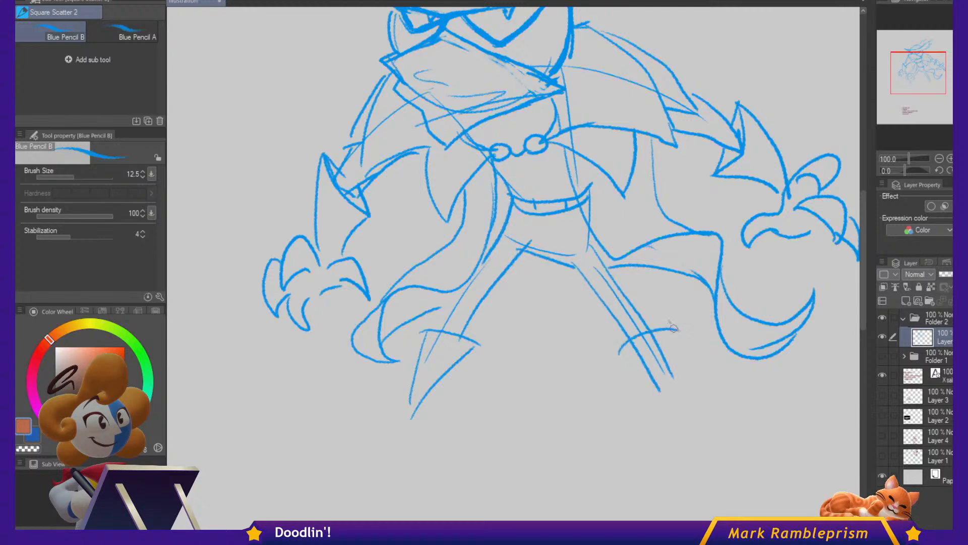
{"action": "left_click_drag", "start_coordinate": [670, 322], "coordinate": [695, 443]}
{"action": "left_click_drag", "start_coordinate": [632, 367], "coordinate": [695, 443]}
{"action": "left_click_drag", "start_coordinate": [517, 204], "coordinate": [476, 270]}
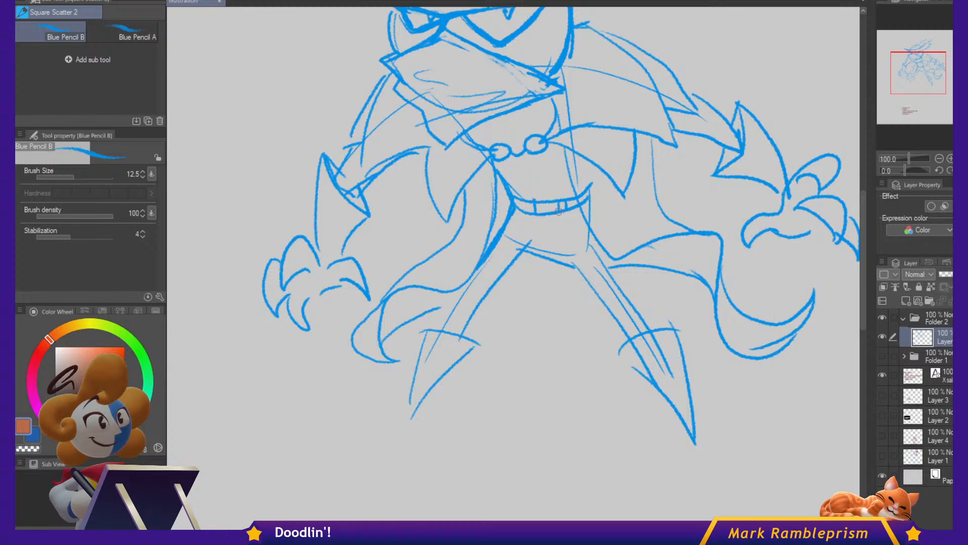
{"action": "left_click_drag", "start_coordinate": [517, 202], "coordinate": [532, 210]}
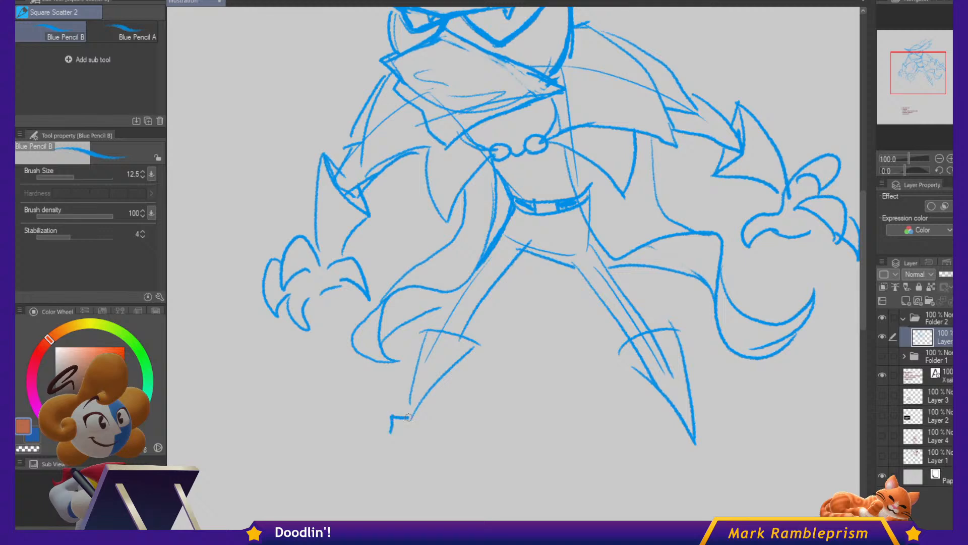
Sketch a long, pointed shoe with a small ankle flap below each boot, with the toes facing outward.
{"action": "mouse_move", "coordinate": [409, 416]}
{"action": "left_mouse_down"}
{"action": "mouse_move", "coordinate": [330, 462]}
{"action": "mouse_move", "coordinate": [380, 404]}
{"action": "left_mouse_up"}
{"action": "key", "text": "ctrl+z"}
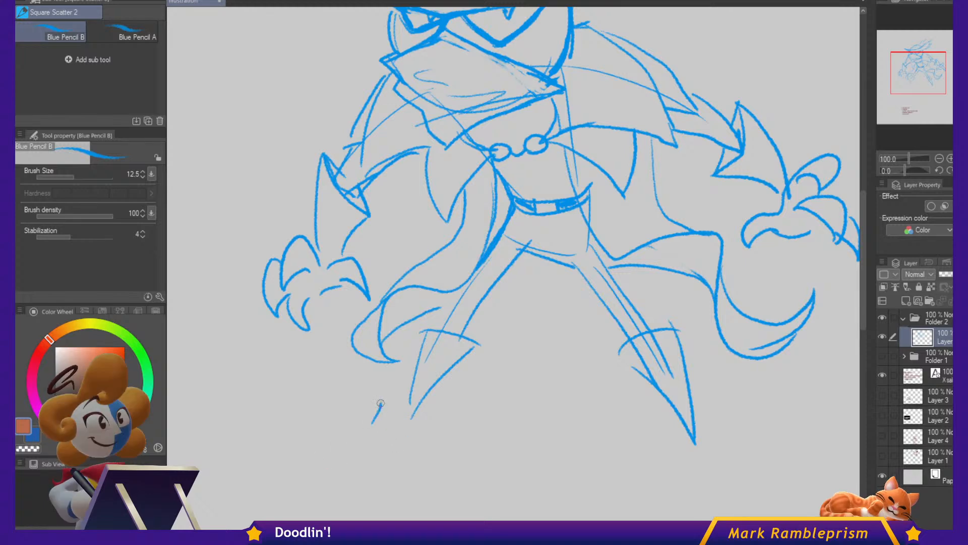
{"action": "left_click_drag", "start_coordinate": [419, 432], "coordinate": [399, 450]}
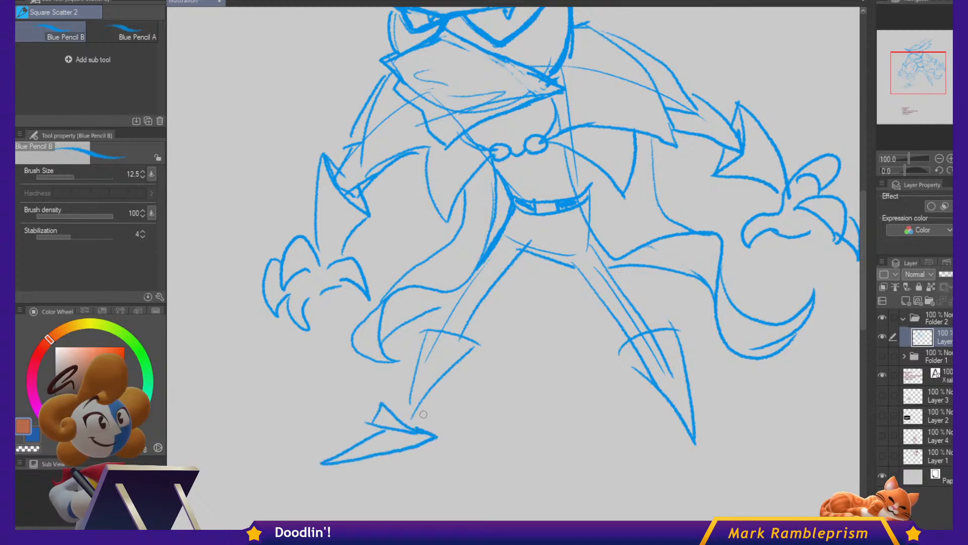
{"action": "mouse_move", "coordinate": [720, 433]}
{"action": "left_mouse_down"}
{"action": "mouse_move", "coordinate": [661, 439]}
{"action": "mouse_move", "coordinate": [691, 451]}
{"action": "left_mouse_up"}
{"action": "left_click_drag", "start_coordinate": [681, 453], "coordinate": [751, 470]}
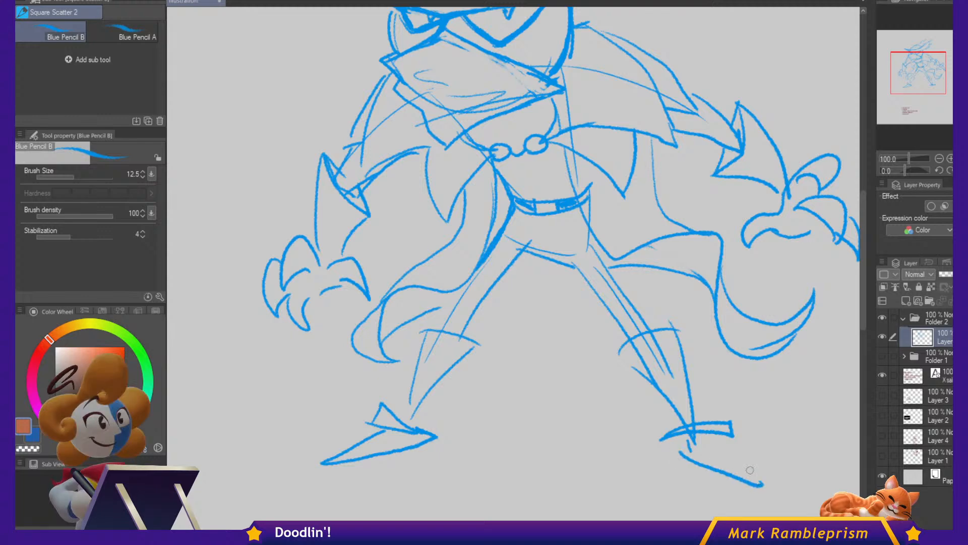
{"action": "left_click_drag", "start_coordinate": [761, 309], "coordinate": [725, 454]}
Sketch a huge curved blade beside the narrow-side hand, with a bent handle running from the blade's upper end to the hand.
{"action": "left_click_drag", "start_coordinate": [689, 376], "coordinate": [613, 311]}
{"action": "scroll", "coordinate": [578, 336], "scroll_direction": "up", "scroll_amount": 2}
{"action": "mouse_move", "coordinate": [580, 339]}
{"action": "left_mouse_down"}
{"action": "mouse_move", "coordinate": [585, 314]}
{"action": "mouse_move", "coordinate": [611, 331]}
{"action": "mouse_move", "coordinate": [617, 317]}
{"action": "left_mouse_up"}
{"action": "scroll", "coordinate": [588, 317], "scroll_direction": "up", "scroll_amount": 2}
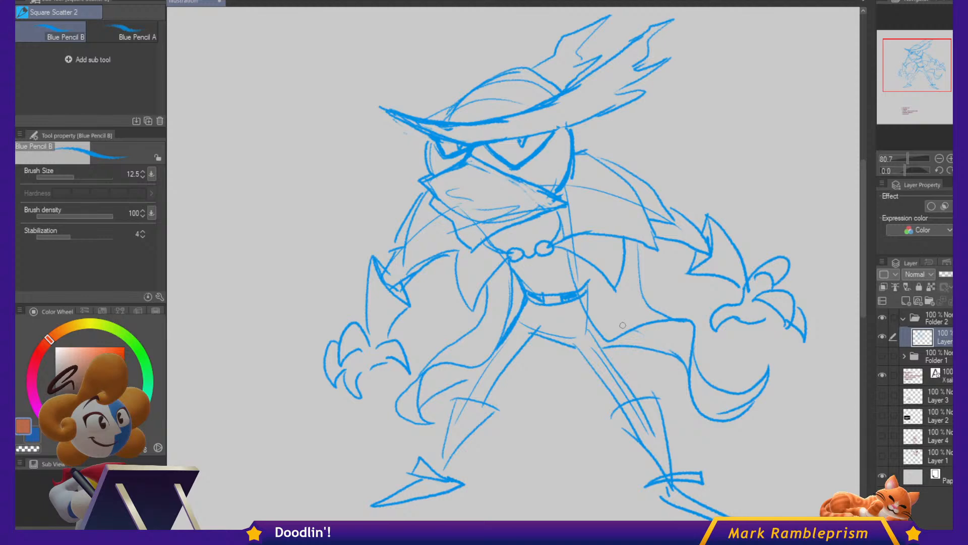
{"action": "mouse_move", "coordinate": [768, 383]}
{"action": "left_mouse_down"}
{"action": "mouse_move", "coordinate": [716, 369]}
{"action": "mouse_move", "coordinate": [691, 348]}
{"action": "left_mouse_up"}
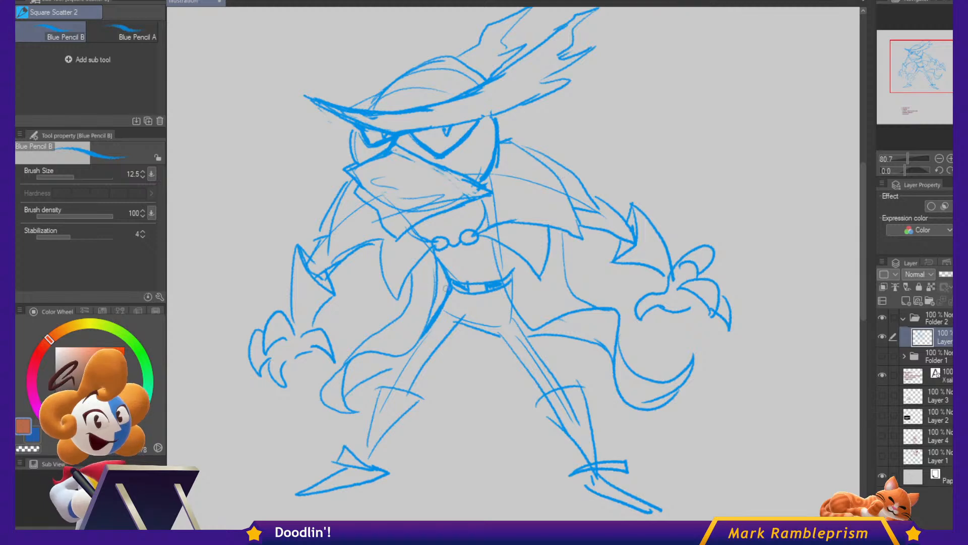
{"action": "left_click_drag", "start_coordinate": [500, 280], "coordinate": [642, 245]}
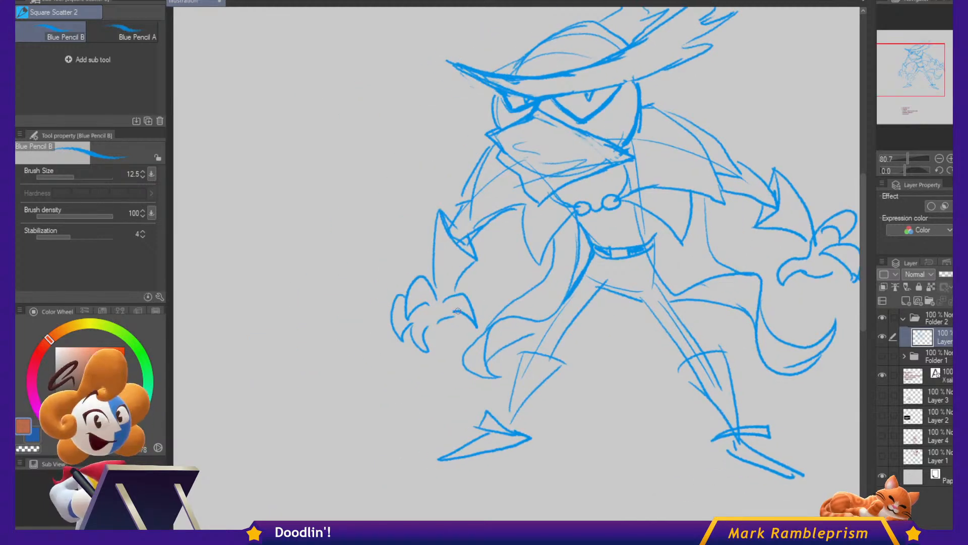
{"action": "mouse_move", "coordinate": [459, 315]}
{"action": "left_mouse_down"}
{"action": "mouse_move", "coordinate": [402, 301]}
{"action": "mouse_move", "coordinate": [361, 259]}
{"action": "mouse_move", "coordinate": [417, 182]}
{"action": "mouse_move", "coordinate": [332, 141]}
{"action": "mouse_move", "coordinate": [248, 213]}
{"action": "mouse_move", "coordinate": [228, 258]}
{"action": "mouse_move", "coordinate": [260, 359]}
{"action": "mouse_move", "coordinate": [355, 429]}
{"action": "left_mouse_up"}
{"action": "key", "text": "ctrl+z"}
{"action": "mouse_move", "coordinate": [227, 246]}
{"action": "left_mouse_down"}
{"action": "mouse_move", "coordinate": [258, 312]}
{"action": "mouse_move", "coordinate": [352, 416]}
{"action": "mouse_move", "coordinate": [426, 429]}
{"action": "mouse_move", "coordinate": [387, 369]}
{"action": "left_mouse_up"}
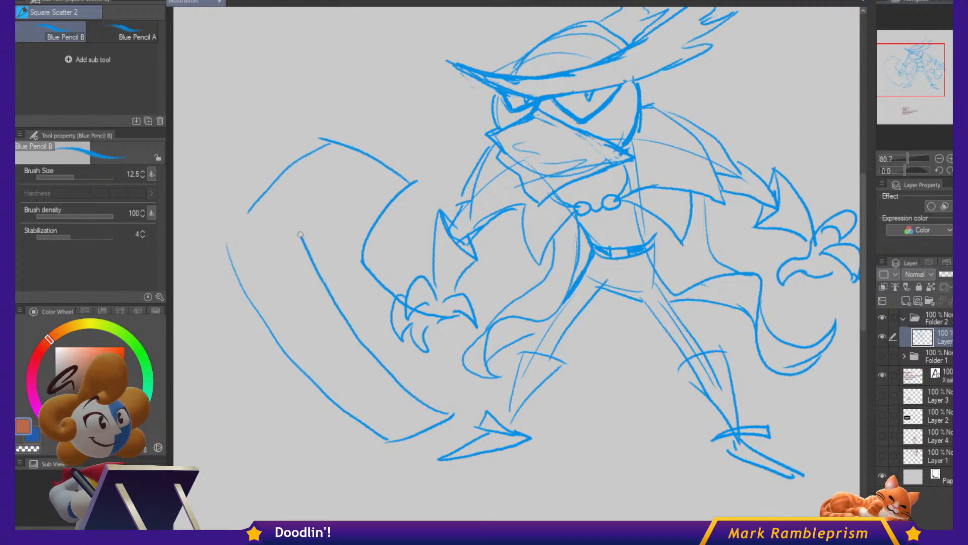
{"action": "mouse_move", "coordinate": [300, 234]}
{"action": "left_mouse_down"}
{"action": "mouse_move", "coordinate": [294, 222]}
{"action": "mouse_move", "coordinate": [342, 143]}
{"action": "left_mouse_up"}
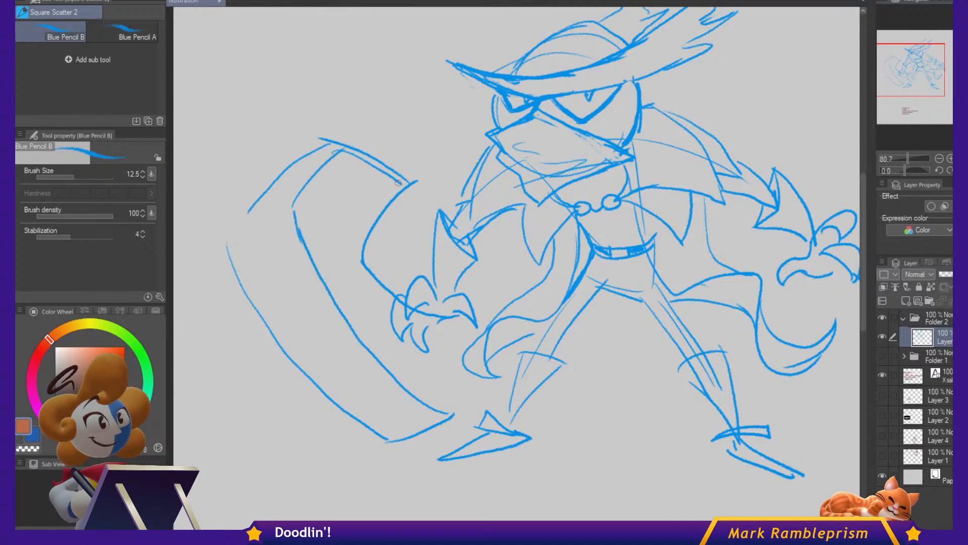
{"action": "mouse_move", "coordinate": [398, 182]}
{"action": "left_mouse_down"}
{"action": "mouse_move", "coordinate": [347, 257]}
{"action": "mouse_move", "coordinate": [399, 312]}
{"action": "mouse_move", "coordinate": [432, 325]}
{"action": "mouse_move", "coordinate": [457, 318]}
{"action": "mouse_move", "coordinate": [386, 312]}
{"action": "mouse_move", "coordinate": [439, 271]}
{"action": "mouse_move", "coordinate": [469, 287]}
{"action": "mouse_move", "coordinate": [457, 345]}
{"action": "mouse_move", "coordinate": [414, 282]}
{"action": "mouse_move", "coordinate": [416, 320]}
{"action": "mouse_move", "coordinate": [445, 319]}
{"action": "mouse_move", "coordinate": [430, 309]}
{"action": "mouse_move", "coordinate": [400, 333]}
{"action": "mouse_move", "coordinate": [412, 346]}
{"action": "mouse_move", "coordinate": [415, 302]}
{"action": "mouse_move", "coordinate": [475, 310]}
{"action": "mouse_move", "coordinate": [457, 313]}
{"action": "mouse_move", "coordinate": [456, 328]}
{"action": "mouse_move", "coordinate": [454, 300]}
{"action": "mouse_move", "coordinate": [465, 331]}
{"action": "left_mouse_up"}
Erase the clawed fingers at the weapon's handle and redraw the hand with fingers curled into a grip.
{"action": "key", "text": "m"}
{"action": "key", "text": "Delete"}
{"action": "key", "text": "ctrl+d"}
{"action": "key", "text": "p"}
{"action": "key", "text": "ctrl+z"}
{"action": "left_click_drag", "start_coordinate": [463, 299], "coordinate": [459, 330]}
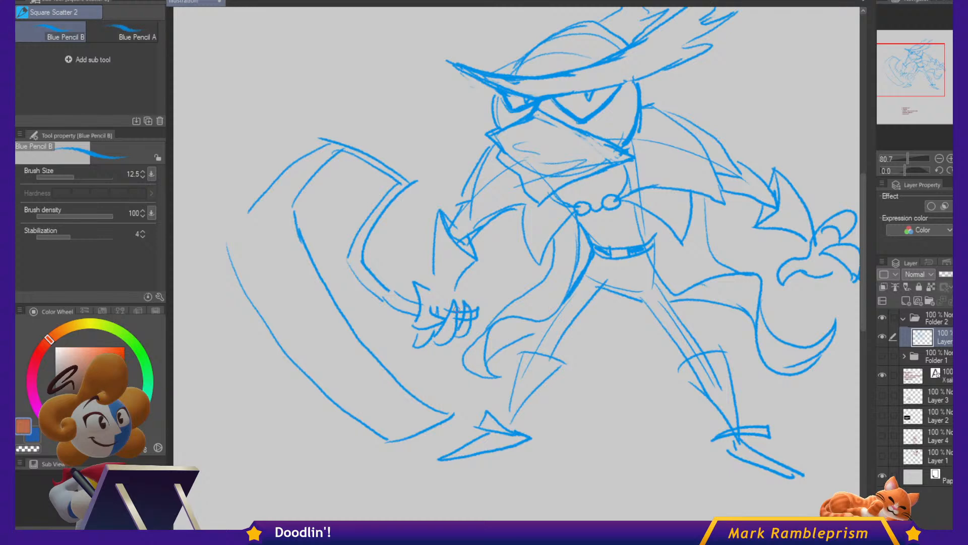
Select the lower end of the weapon's blade with the lasso and shift it slightly up and outward.
{"action": "left_click_drag", "start_coordinate": [765, 346], "coordinate": [695, 345]}
{"action": "left_click_drag", "start_coordinate": [730, 403], "coordinate": [773, 427]}
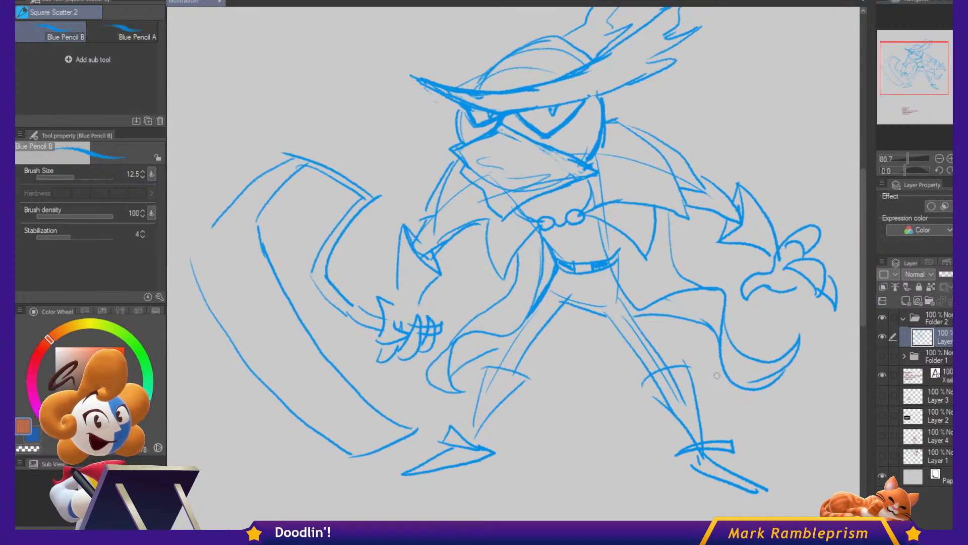
{"action": "key", "text": "m"}
{"action": "mouse_move", "coordinate": [333, 339]}
{"action": "left_mouse_down"}
{"action": "mouse_move", "coordinate": [396, 467]}
{"action": "mouse_move", "coordinate": [348, 343]}
{"action": "left_mouse_up"}
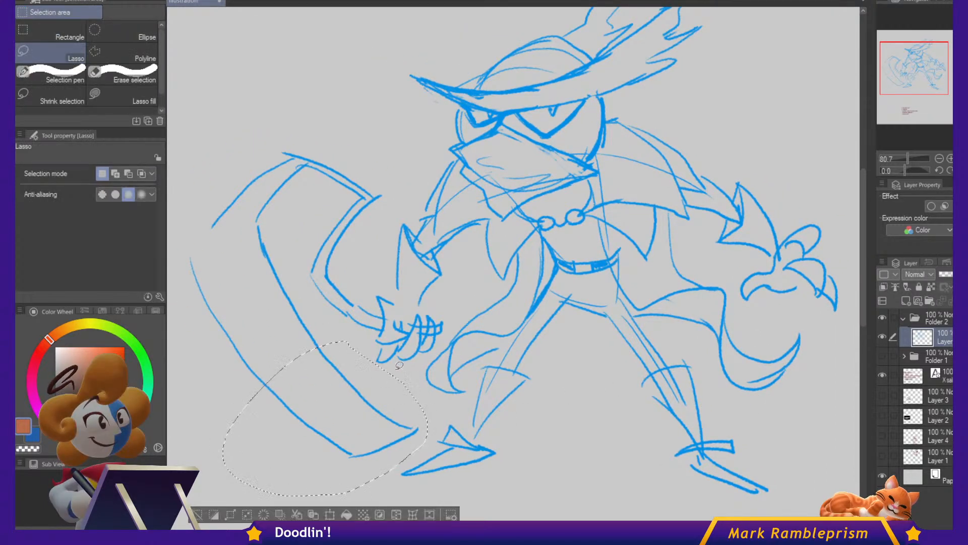
{"action": "key", "text": "ctrl+t"}
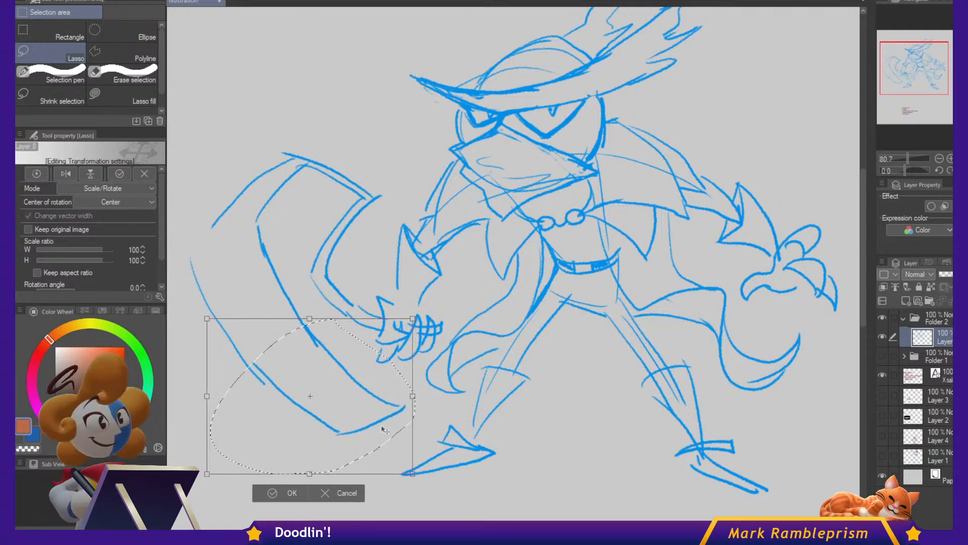
{"action": "key", "text": "Return"}
{"action": "left_click_drag", "start_coordinate": [712, 354], "coordinate": [665, 376]}
{"action": "key", "text": "p"}
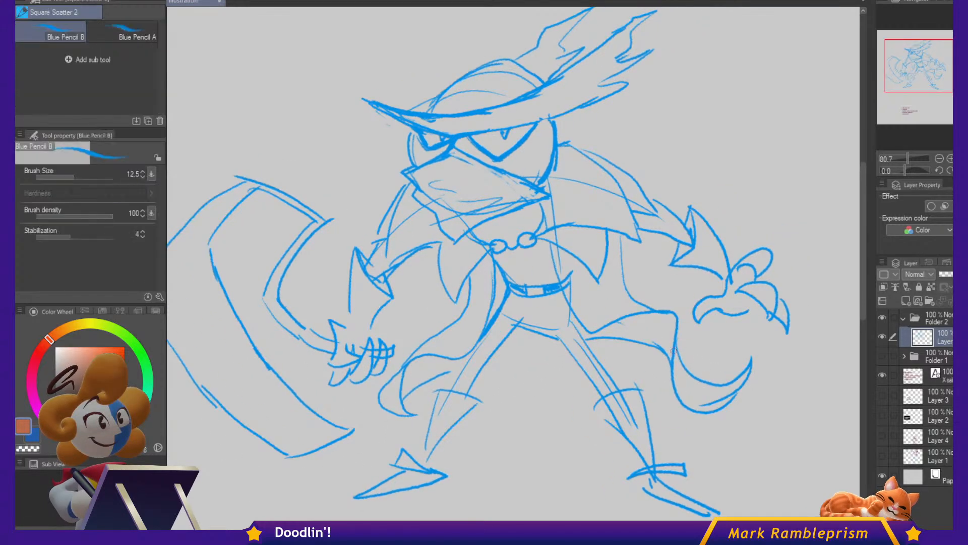
{"action": "left_click_drag", "start_coordinate": [585, 294], "coordinate": [565, 302]}
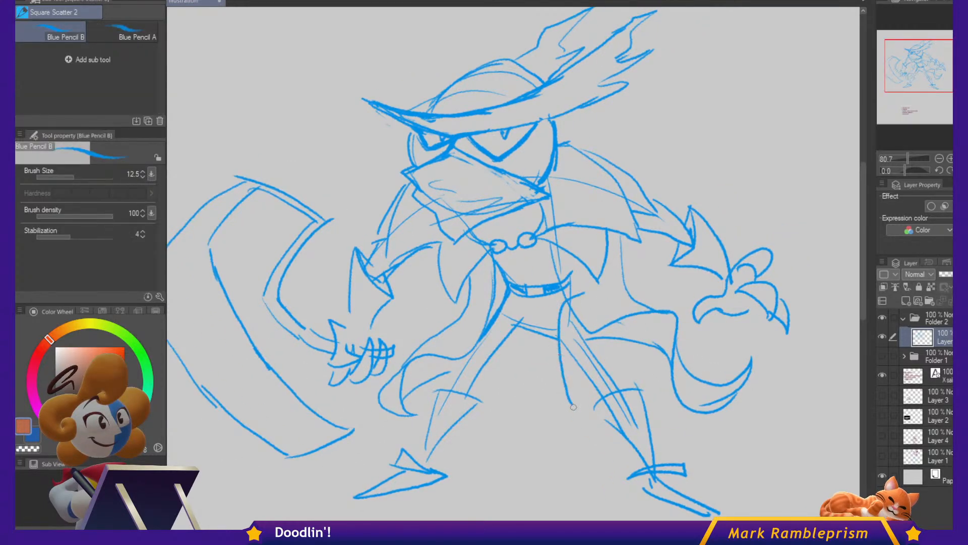
{"action": "left_click_drag", "start_coordinate": [573, 407], "coordinate": [576, 414]}
{"action": "key", "text": "ctrl+z"}
{"action": "mouse_move", "coordinate": [578, 301]}
{"action": "left_mouse_down"}
{"action": "mouse_move", "coordinate": [596, 367]}
{"action": "mouse_move", "coordinate": [632, 407]}
{"action": "left_mouse_up"}
{"action": "left_click_drag", "start_coordinate": [607, 368], "coordinate": [585, 340]}
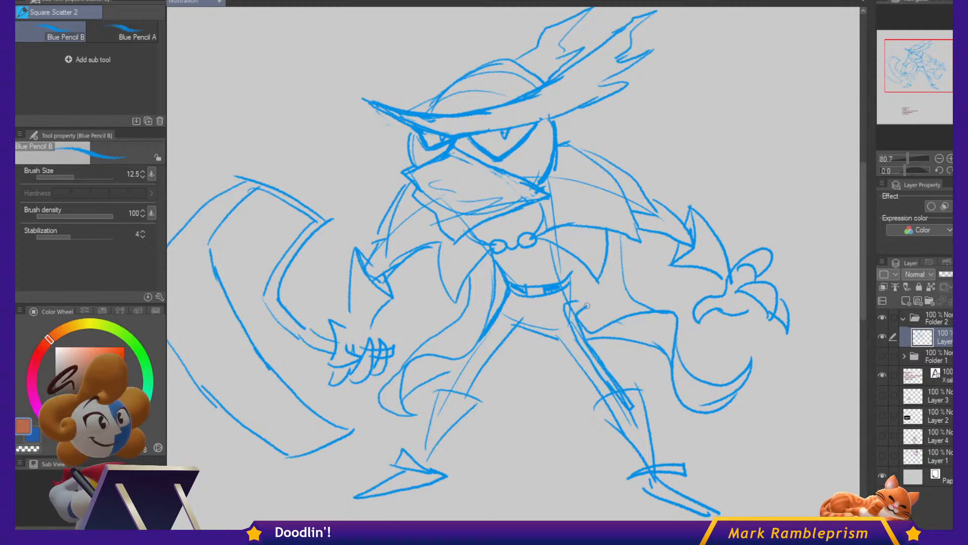
{"action": "key", "text": "ctrl+z"}
{"action": "key", "text": "ctrl+z"}
{"action": "key", "text": "ctrl+z"}
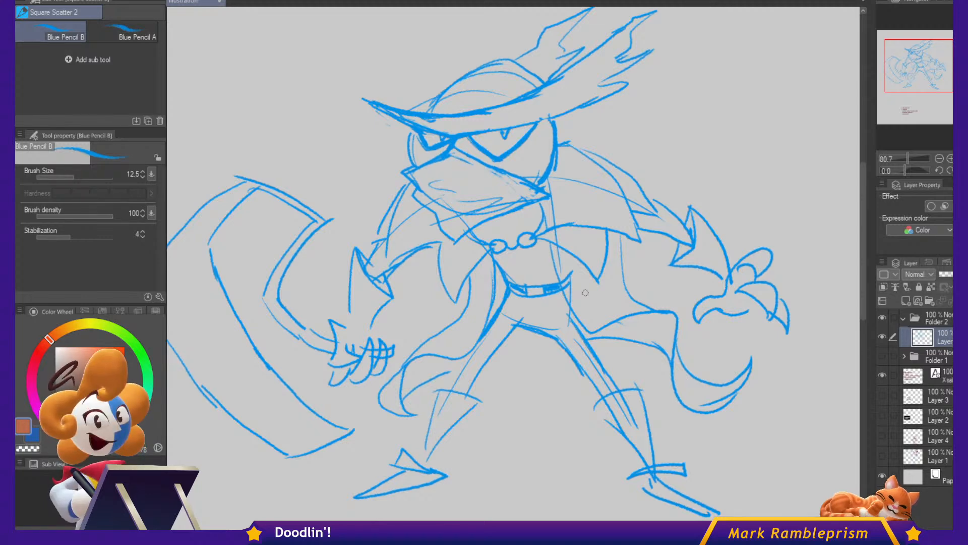
Add a new layer above the Hunter sketch, fade the sketch layer to 46% opacity, and make the new layer active.
{"action": "left_click", "coordinate": [908, 299]}
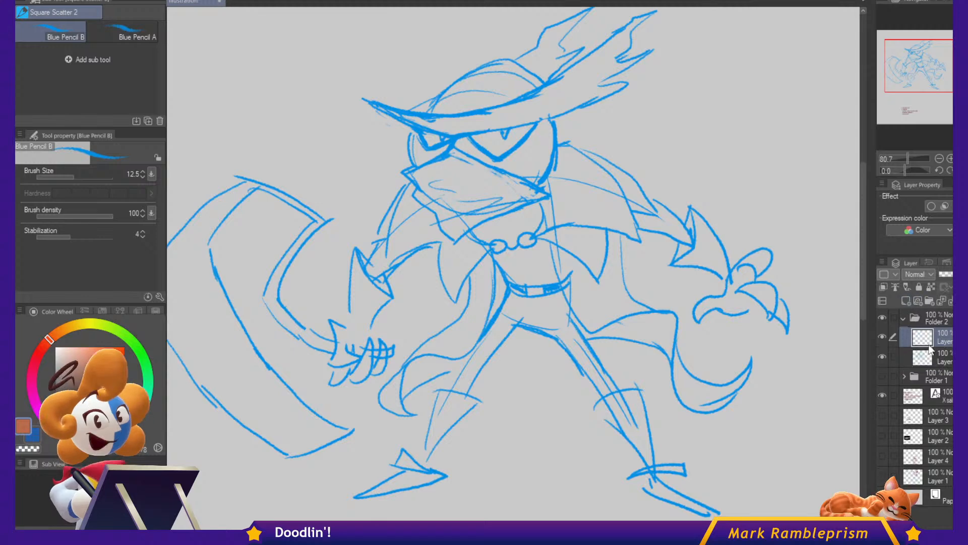
{"action": "left_click", "coordinate": [928, 357]}
{"action": "left_click", "coordinate": [952, 274]}
{"action": "left_click", "coordinate": [942, 335]}
Choose the Neat lines COLOR brush and set the drawing colour to a dark navy blue.
{"action": "key", "text": "p"}
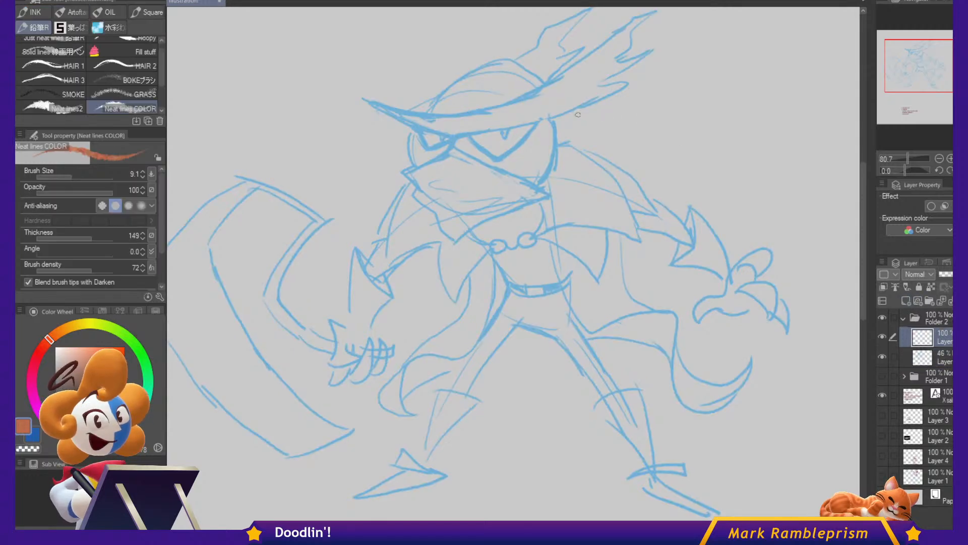
{"action": "left_click_drag", "start_coordinate": [504, 104], "coordinate": [502, 228]}
{"action": "left_click", "coordinate": [146, 366]}
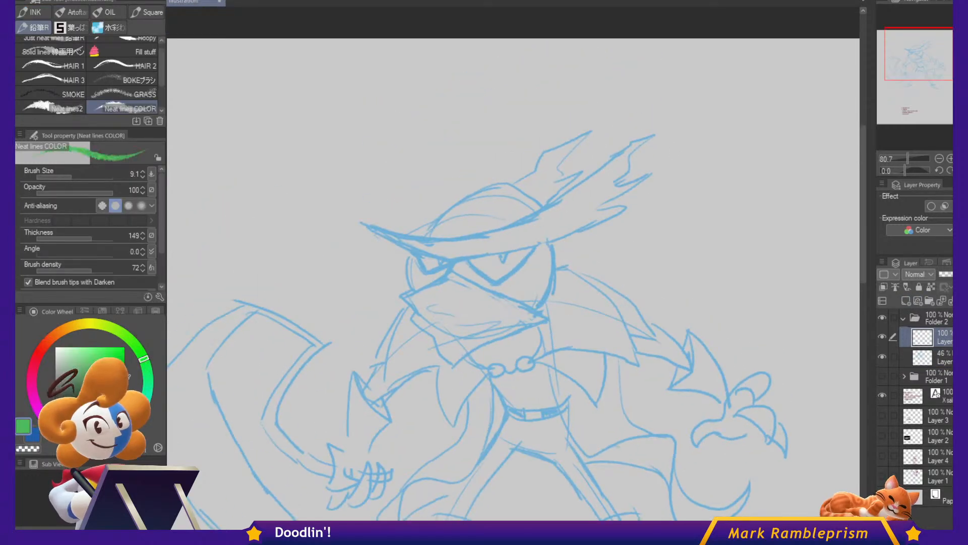
{"action": "left_click", "coordinate": [123, 386]}
{"action": "left_click", "coordinate": [114, 435]}
{"action": "left_click_drag", "start_coordinate": [114, 435], "coordinate": [101, 440]}
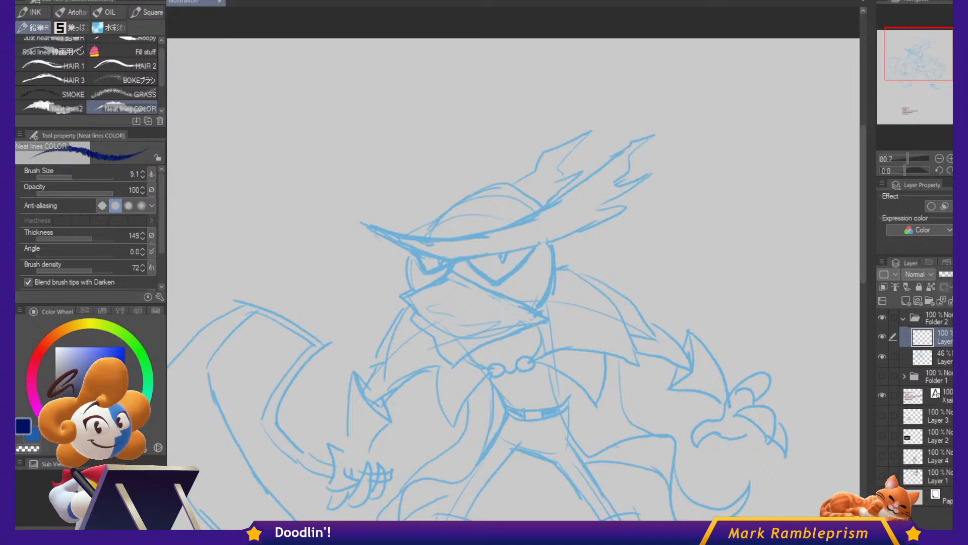
{"action": "left_click_drag", "start_coordinate": [347, 244], "coordinate": [410, 256]}
{"action": "left_click_drag", "start_coordinate": [636, 310], "coordinate": [538, 289]}
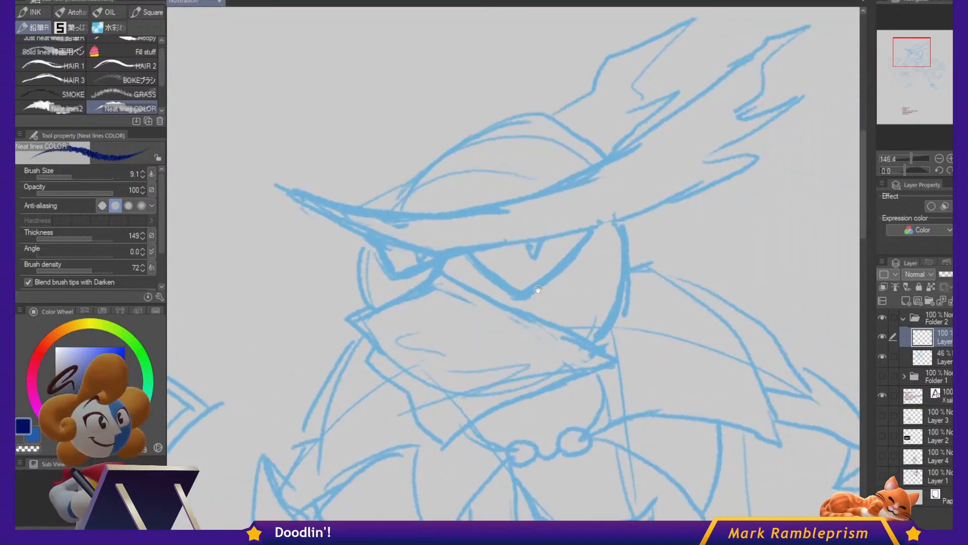
{"action": "left_click_drag", "start_coordinate": [270, 181], "coordinate": [419, 222]}
{"action": "key", "text": "ctrl+z"}
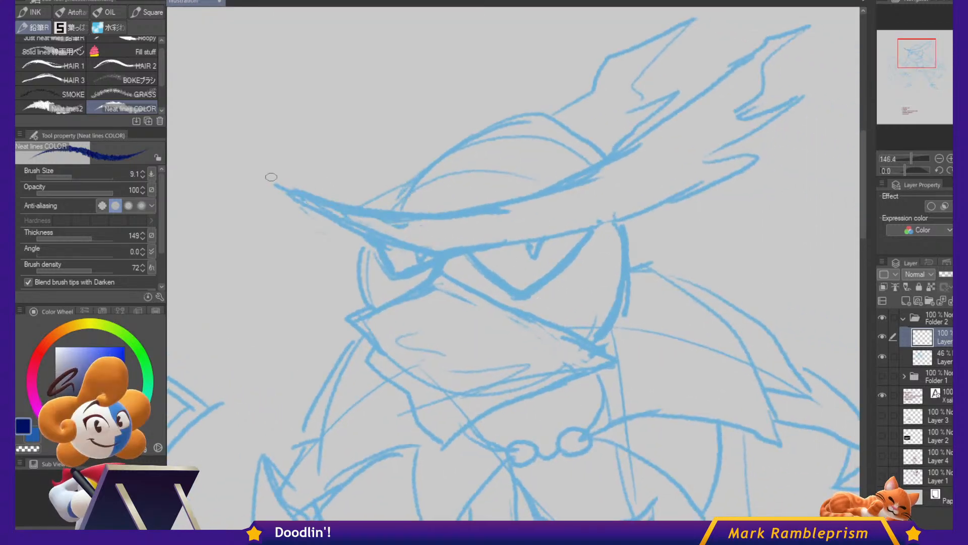
{"action": "left_click_drag", "start_coordinate": [271, 181], "coordinate": [410, 225]}
{"action": "key", "text": "ctrl+z"}
{"action": "mouse_move", "coordinate": [269, 180]}
{"action": "left_mouse_down"}
{"action": "mouse_move", "coordinate": [410, 216]}
{"action": "mouse_move", "coordinate": [272, 181]}
{"action": "mouse_move", "coordinate": [400, 222]}
{"action": "left_mouse_up"}
{"action": "key", "text": "ctrl+z"}
{"action": "key", "text": "ctrl+z"}
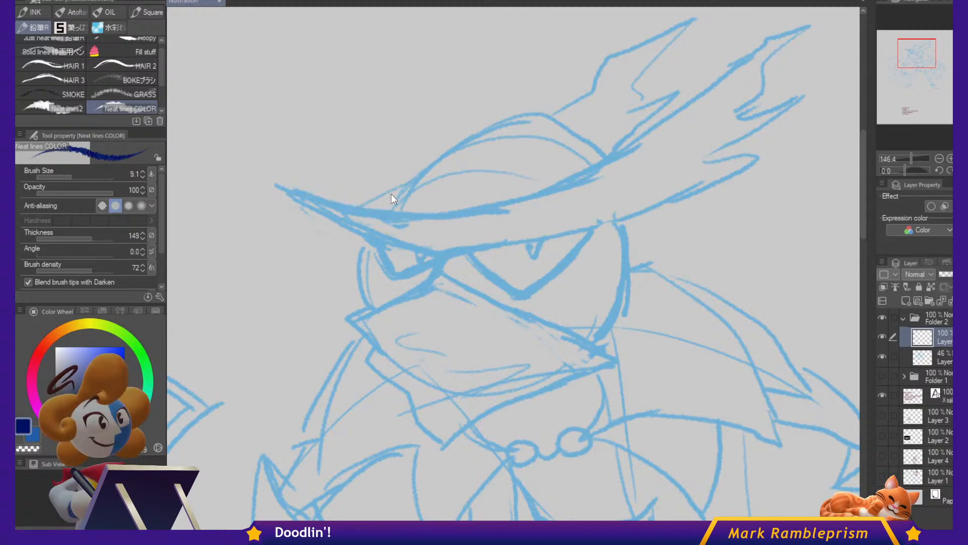
Ink the hat brim's upper edge as one long sweeping curve and give its raised back end a jagged, tattered edge.
{"action": "mouse_move", "coordinate": [265, 173]}
{"action": "left_mouse_down"}
{"action": "mouse_move", "coordinate": [467, 214]}
{"action": "mouse_move", "coordinate": [630, 121]}
{"action": "mouse_move", "coordinate": [827, 29]}
{"action": "mouse_move", "coordinate": [704, 124]}
{"action": "mouse_move", "coordinate": [797, 98]}
{"action": "left_mouse_up"}
{"action": "mouse_move", "coordinate": [750, 131]}
{"action": "left_mouse_down"}
{"action": "mouse_move", "coordinate": [704, 156]}
{"action": "mouse_move", "coordinate": [740, 162]}
{"action": "mouse_move", "coordinate": [694, 195]}
{"action": "left_mouse_up"}
{"action": "key", "text": "ctrl+z"}
{"action": "key", "text": "ctrl+z"}
{"action": "left_click_drag", "start_coordinate": [702, 159], "coordinate": [787, 144]}
{"action": "left_click_drag", "start_coordinate": [737, 176], "coordinate": [692, 197]}
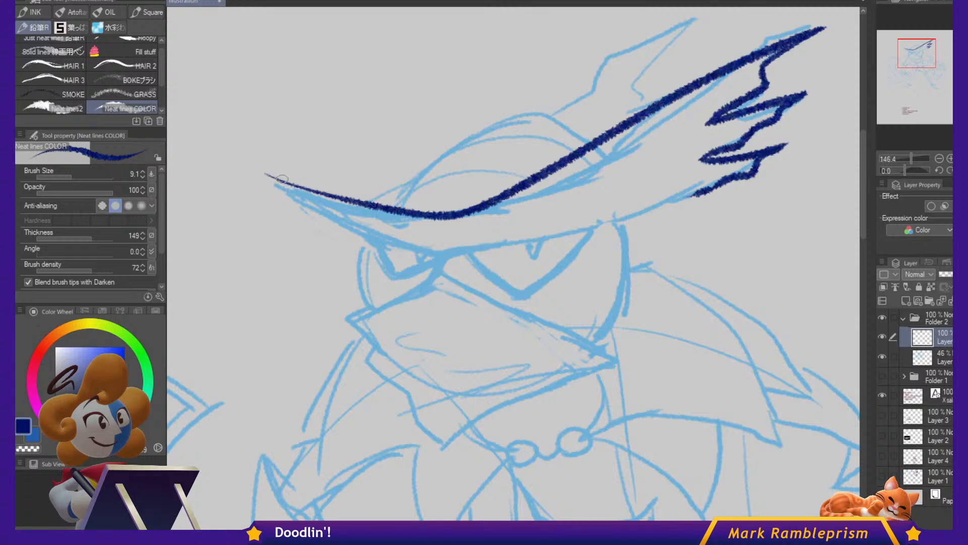
Ink the hat brim's lower edge and extend the front of the brim into a thicker, sharper point.
{"action": "mouse_move", "coordinate": [323, 208]}
{"action": "left_mouse_down"}
{"action": "mouse_move", "coordinate": [438, 252]}
{"action": "mouse_move", "coordinate": [595, 227]}
{"action": "mouse_move", "coordinate": [744, 174]}
{"action": "mouse_move", "coordinate": [535, 242]}
{"action": "mouse_move", "coordinate": [435, 252]}
{"action": "left_mouse_up"}
{"action": "key", "text": "ctrl+z"}
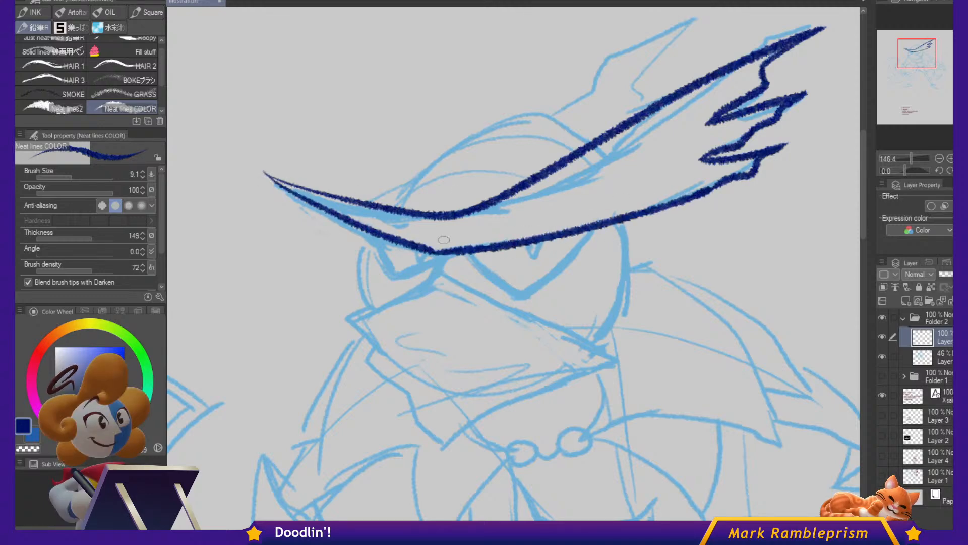
{"action": "left_click_drag", "start_coordinate": [257, 168], "coordinate": [396, 207]}
{"action": "key", "text": "ctrl+z"}
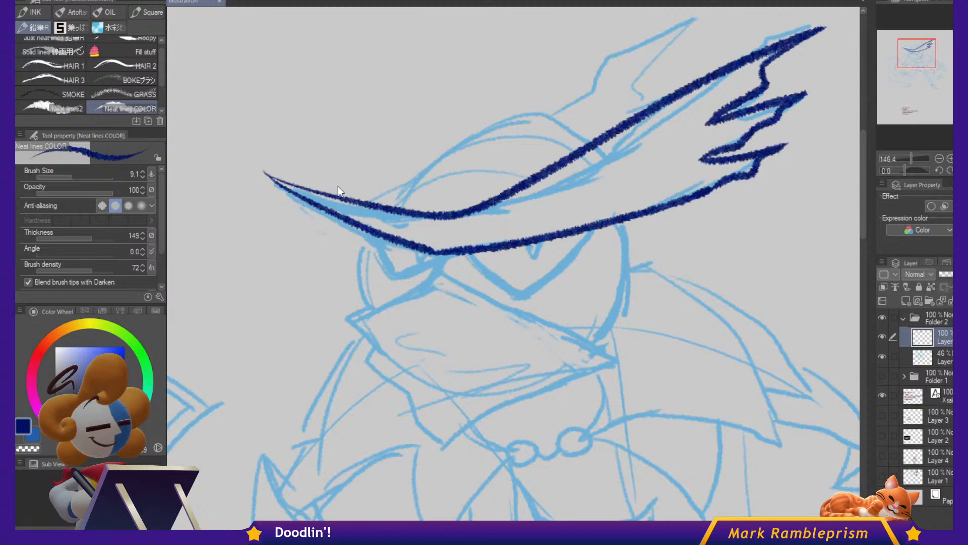
{"action": "left_click_drag", "start_coordinate": [254, 168], "coordinate": [452, 218]}
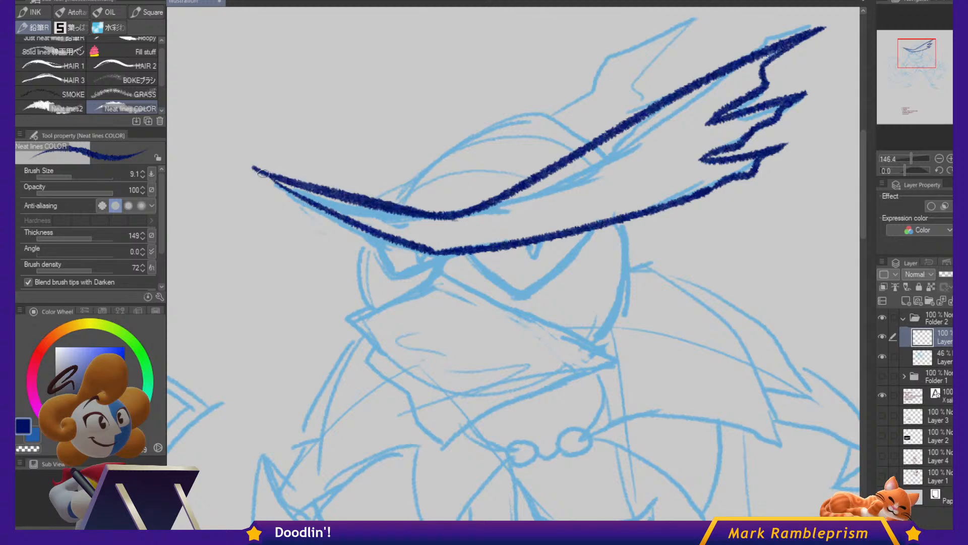
{"action": "left_click_drag", "start_coordinate": [258, 169], "coordinate": [343, 222]}
{"action": "key", "text": "ctrl+z"}
{"action": "left_click_drag", "start_coordinate": [255, 167], "coordinate": [414, 248]}
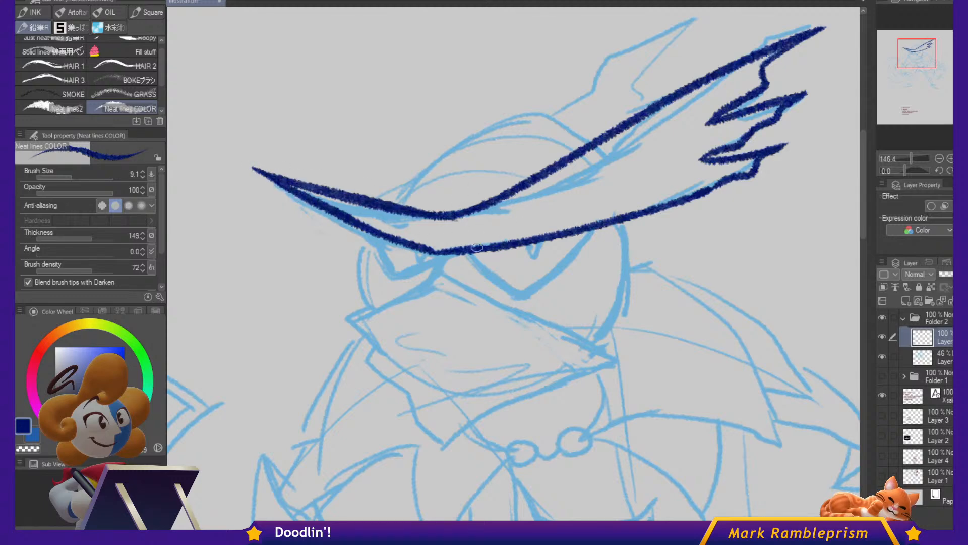
{"action": "key", "text": "ctrl+z"}
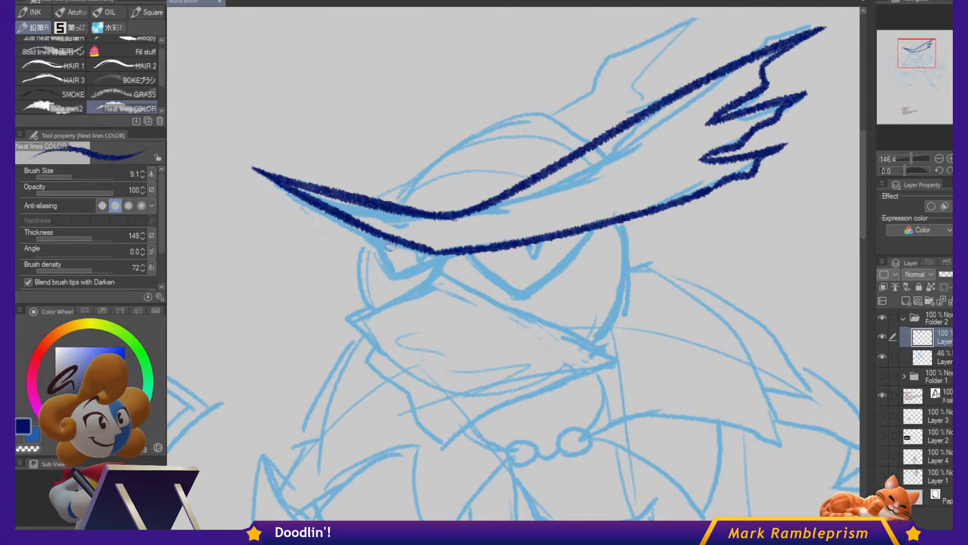
Ink both angry eyes beneath the brim with narrow pointed pupils.
{"action": "left_click_drag", "start_coordinate": [384, 275], "coordinate": [412, 275]}
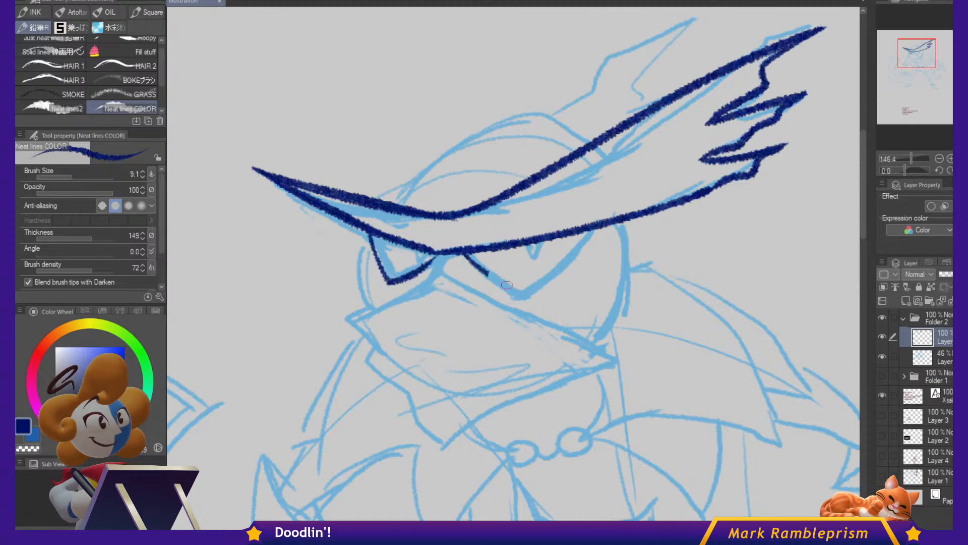
{"action": "left_click_drag", "start_coordinate": [507, 285], "coordinate": [518, 289]}
{"action": "left_click_drag", "start_coordinate": [577, 255], "coordinate": [599, 228]}
{"action": "left_click_drag", "start_coordinate": [530, 244], "coordinate": [535, 266]}
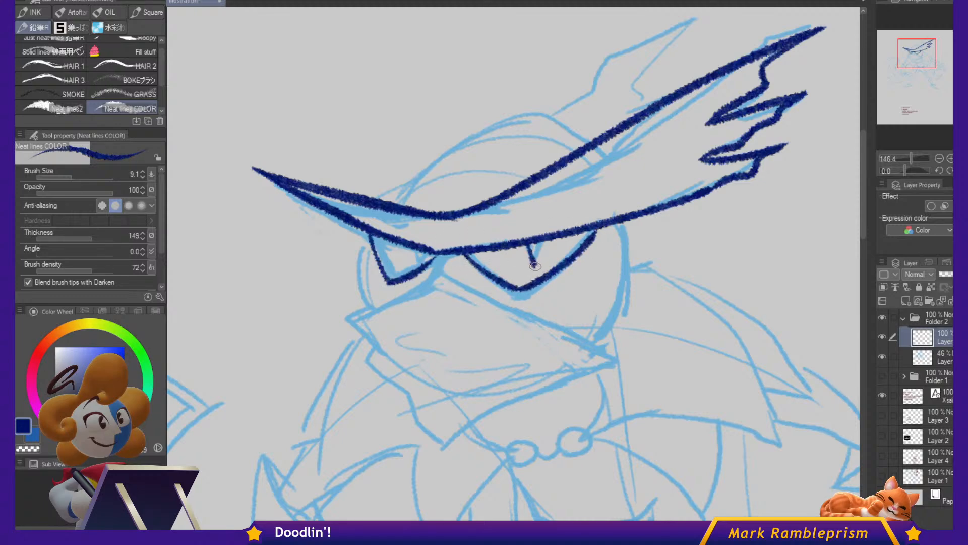
{"action": "left_click_drag", "start_coordinate": [410, 249], "coordinate": [416, 266]}
{"action": "key", "text": "ctrl+z"}
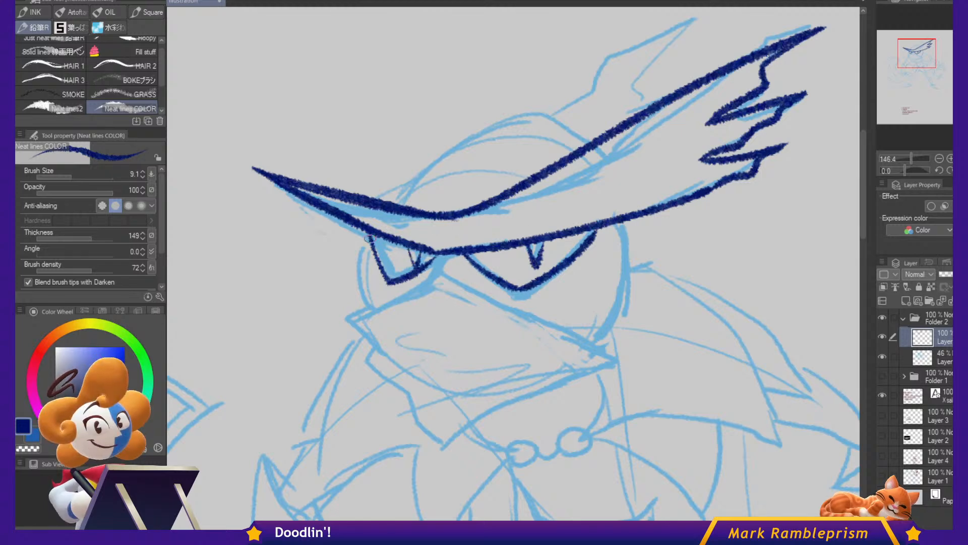
Ink both sides of the face and the pointed mask, adding fold marks to the cloth.
{"action": "mouse_move", "coordinate": [365, 235]}
{"action": "left_mouse_down"}
{"action": "mouse_move", "coordinate": [379, 302]}
{"action": "mouse_move", "coordinate": [444, 257]}
{"action": "mouse_move", "coordinate": [511, 319]}
{"action": "left_mouse_up"}
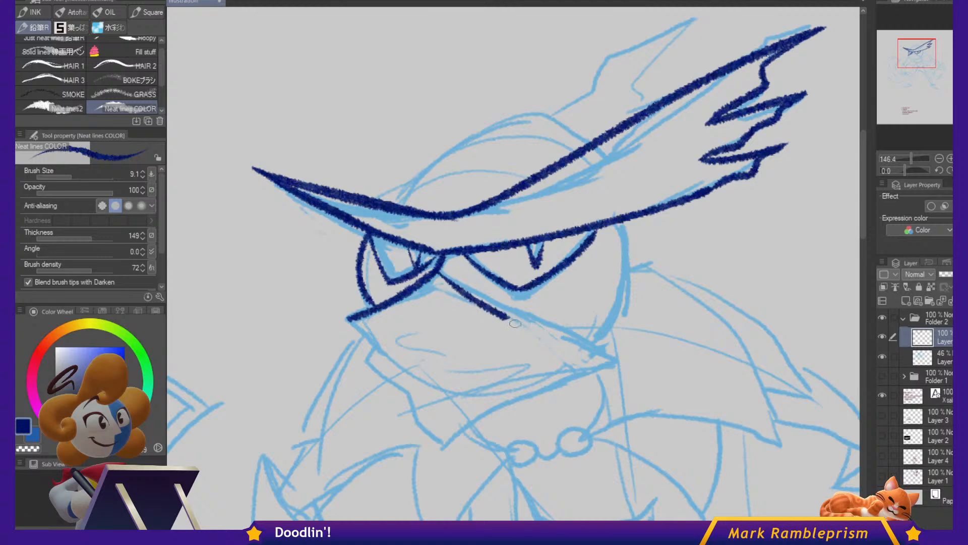
{"action": "key", "text": "ctrl+z"}
{"action": "mouse_move", "coordinate": [437, 267]}
{"action": "left_mouse_down"}
{"action": "mouse_move", "coordinate": [542, 329]}
{"action": "mouse_move", "coordinate": [551, 324]}
{"action": "mouse_move", "coordinate": [441, 275]}
{"action": "mouse_move", "coordinate": [521, 316]}
{"action": "mouse_move", "coordinate": [568, 326]}
{"action": "mouse_move", "coordinate": [637, 317]}
{"action": "mouse_move", "coordinate": [591, 374]}
{"action": "left_mouse_up"}
{"action": "key", "text": "ctrl+z"}
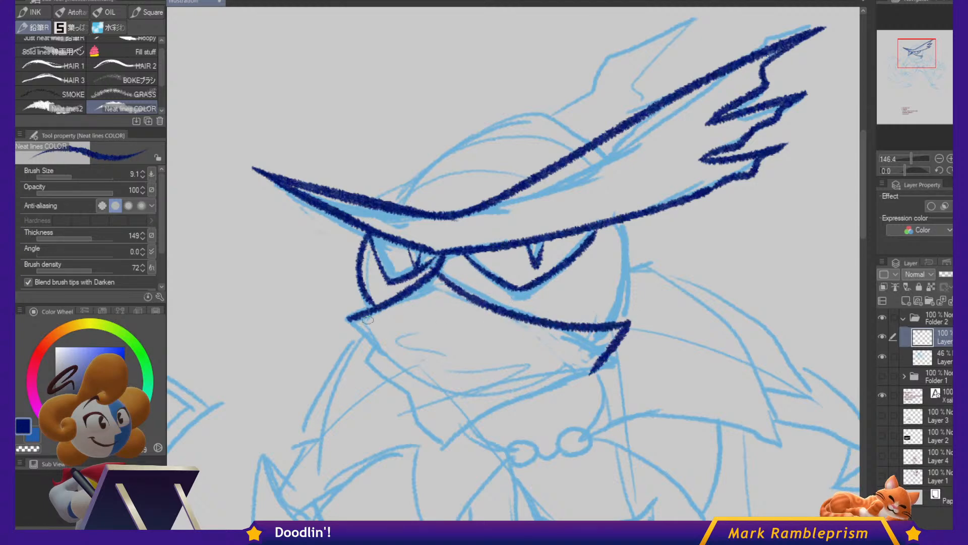
{"action": "left_click_drag", "start_coordinate": [379, 349], "coordinate": [387, 384]}
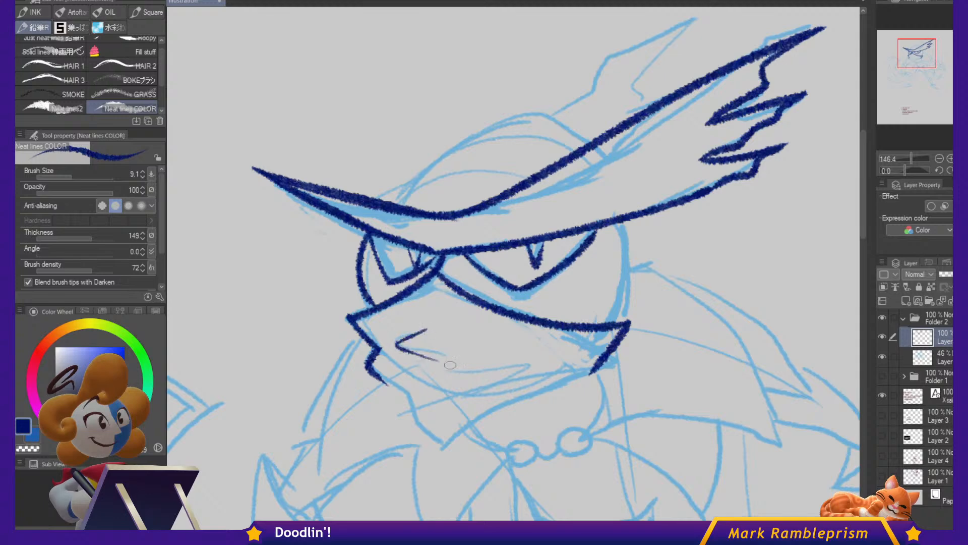
{"action": "mouse_move", "coordinate": [386, 381]}
{"action": "left_mouse_down"}
{"action": "mouse_move", "coordinate": [450, 448]}
{"action": "mouse_move", "coordinate": [504, 406]}
{"action": "left_mouse_up"}
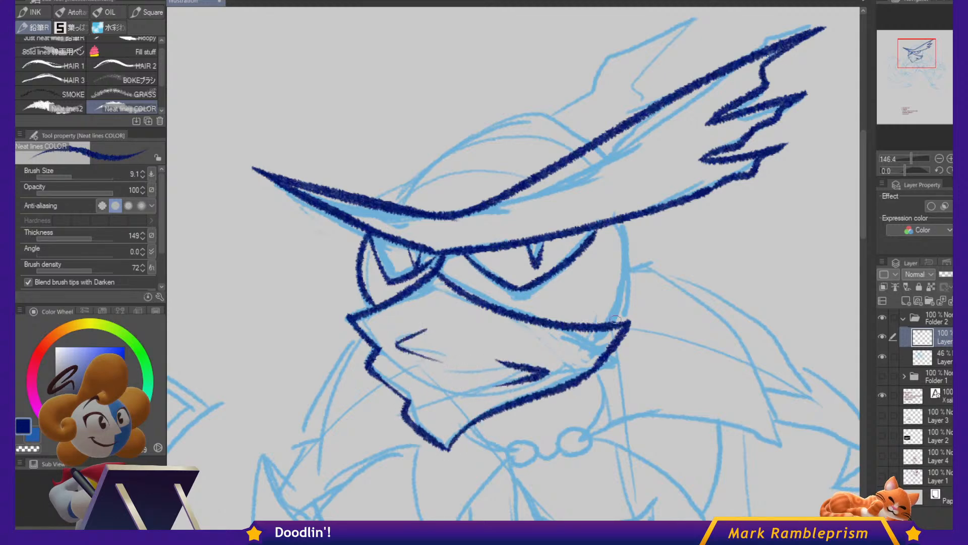
{"action": "key", "text": "ctrl+z"}
{"action": "left_click_drag", "start_coordinate": [620, 222], "coordinate": [633, 250]}
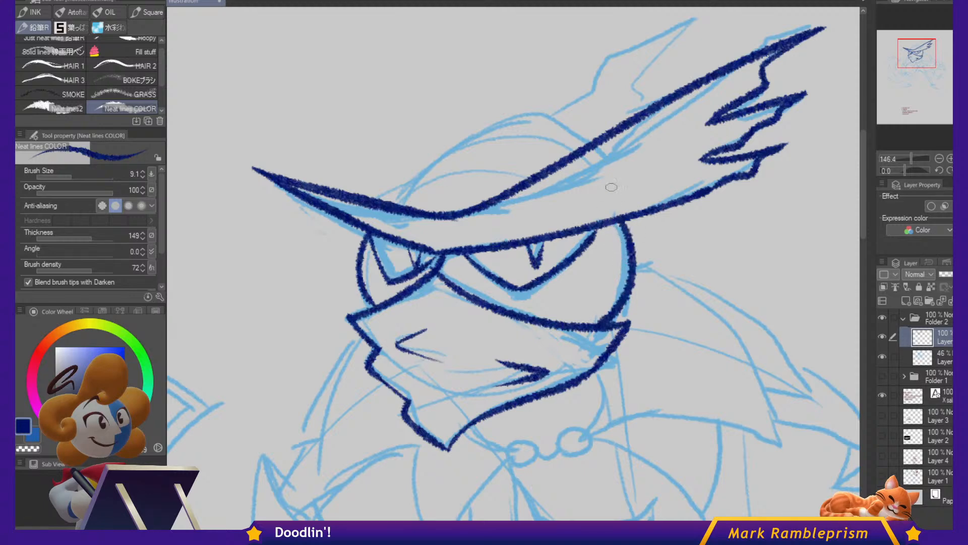
Ink the hat's crown as a peaked curve rising from the front of the brim and ending behind its raised edge.
{"action": "mouse_move", "coordinate": [394, 202]}
{"action": "left_mouse_down"}
{"action": "mouse_move", "coordinate": [511, 108]}
{"action": "mouse_move", "coordinate": [538, 110]}
{"action": "mouse_move", "coordinate": [595, 149]}
{"action": "left_mouse_up"}
{"action": "key", "text": "ctrl+z"}
{"action": "left_click_drag", "start_coordinate": [386, 201], "coordinate": [487, 130]}
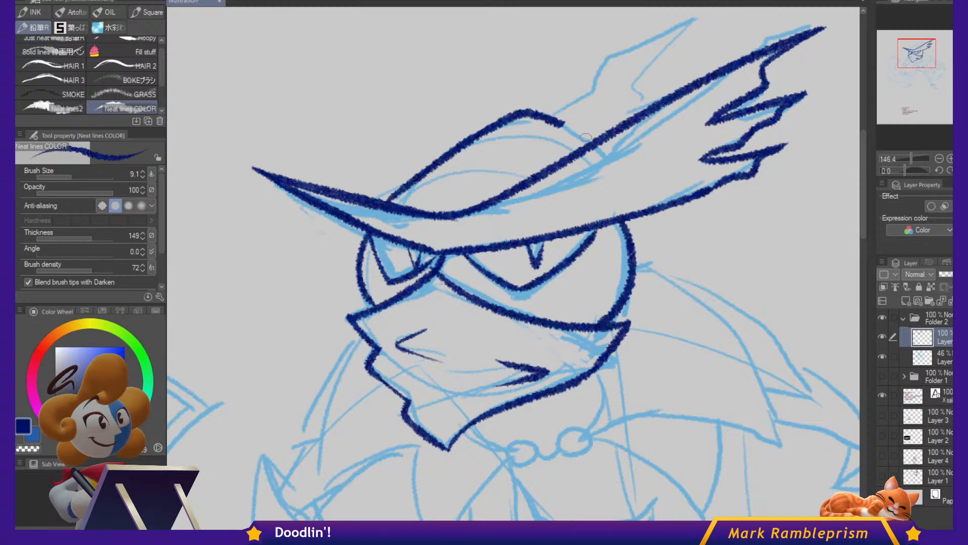
{"action": "left_click_drag", "start_coordinate": [586, 137], "coordinate": [595, 143]}
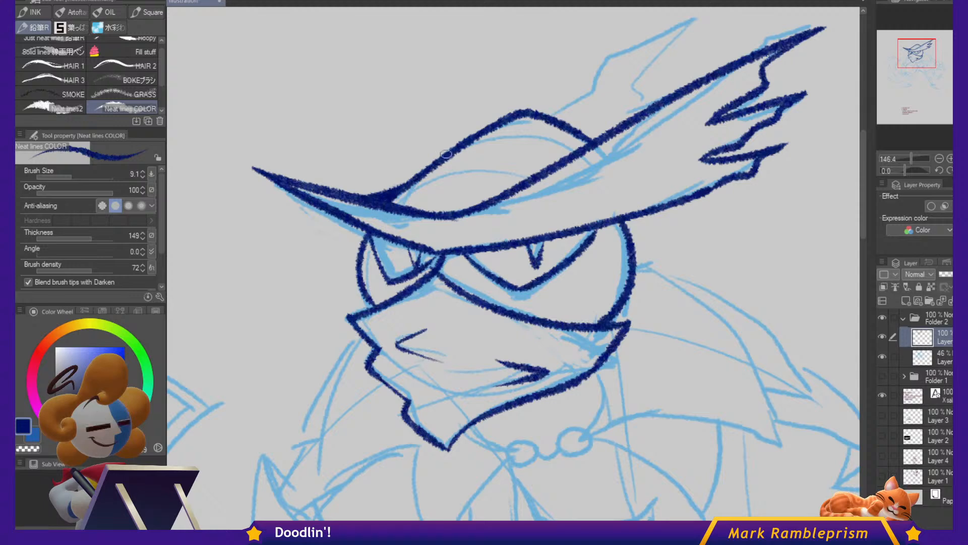
Ink the ragged feather behind the hat's crown and fill it solid navy.
{"action": "mouse_move", "coordinate": [553, 117]}
{"action": "left_mouse_down"}
{"action": "mouse_move", "coordinate": [588, 100]}
{"action": "mouse_move", "coordinate": [609, 57]}
{"action": "left_mouse_up"}
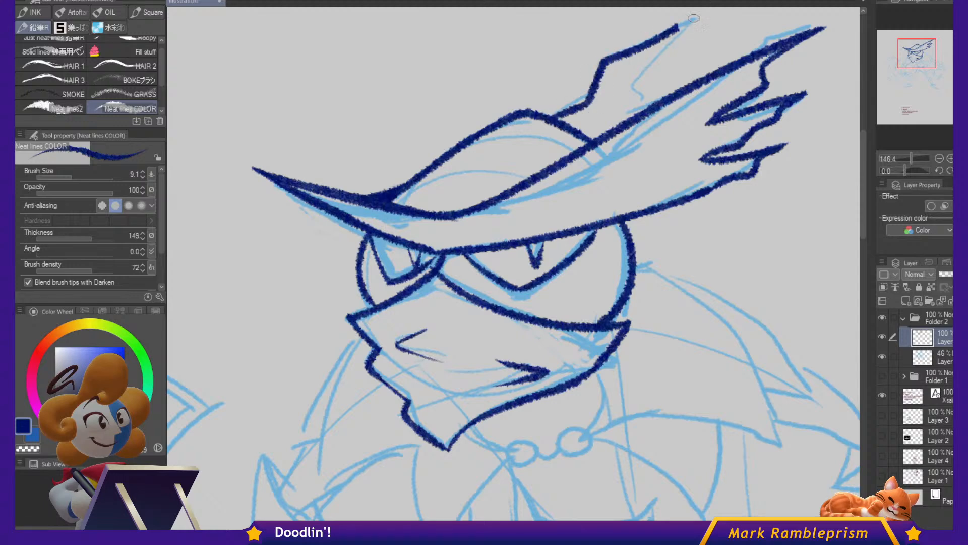
{"action": "left_click_drag", "start_coordinate": [694, 18], "coordinate": [709, 11]}
{"action": "mouse_move", "coordinate": [654, 58]}
{"action": "left_mouse_down"}
{"action": "mouse_move", "coordinate": [638, 115]}
{"action": "mouse_move", "coordinate": [678, 74]}
{"action": "left_mouse_up"}
{"action": "key", "text": "g"}
{"action": "left_click", "coordinate": [623, 101]}
{"action": "key", "text": "p"}
{"action": "mouse_move", "coordinate": [712, 37]}
{"action": "left_mouse_down"}
{"action": "mouse_move", "coordinate": [683, 81]}
{"action": "mouse_move", "coordinate": [641, 106]}
{"action": "mouse_move", "coordinate": [672, 80]}
{"action": "mouse_move", "coordinate": [641, 95]}
{"action": "mouse_move", "coordinate": [668, 75]}
{"action": "mouse_move", "coordinate": [661, 54]}
{"action": "mouse_move", "coordinate": [637, 86]}
{"action": "mouse_move", "coordinate": [664, 79]}
{"action": "mouse_move", "coordinate": [644, 83]}
{"action": "left_mouse_up"}
{"action": "key", "text": "c"}
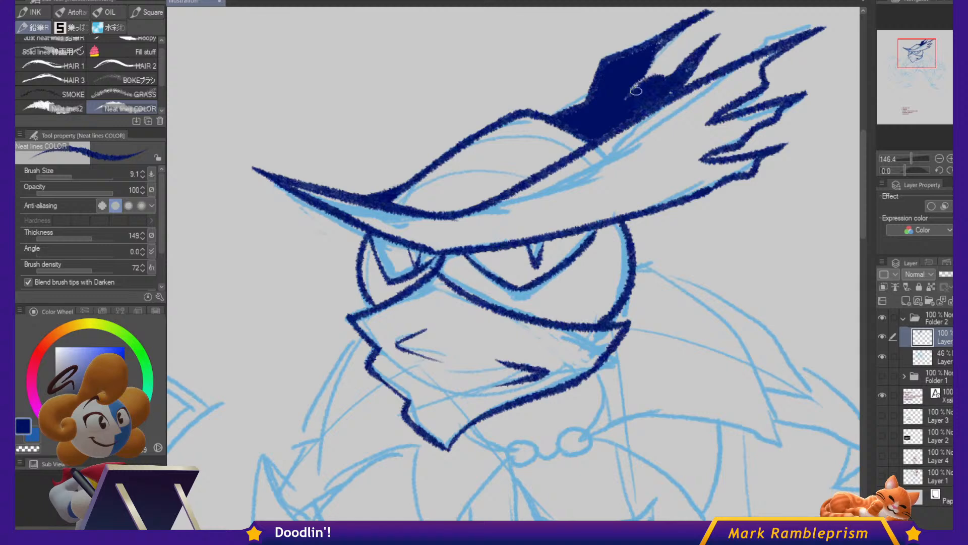
Ink the cloak's clasp as two linked rings and draw the neck opening lines connecting it to the mask.
{"action": "left_click_drag", "start_coordinate": [779, 345], "coordinate": [757, 231]}
{"action": "left_click_drag", "start_coordinate": [686, 194], "coordinate": [708, 226]}
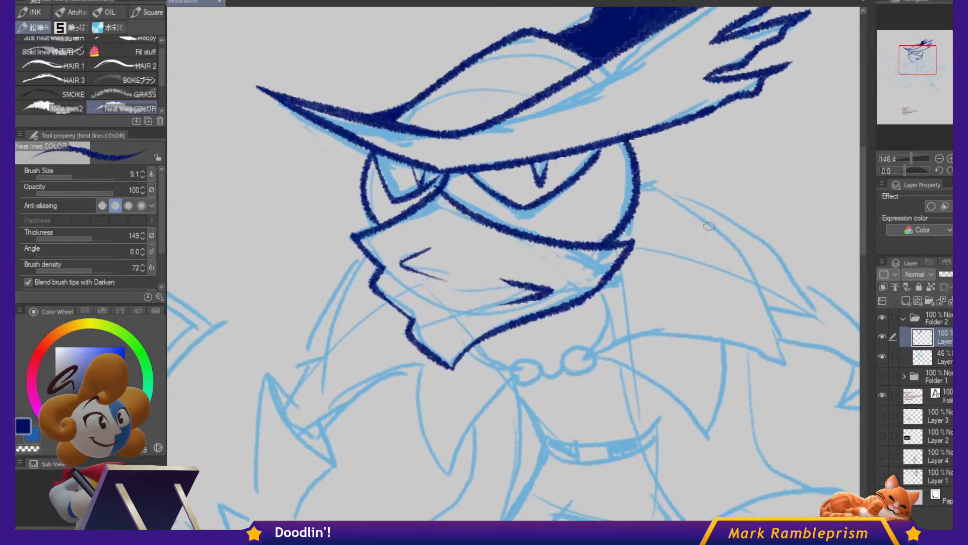
{"action": "left_click_drag", "start_coordinate": [655, 306], "coordinate": [670, 159]}
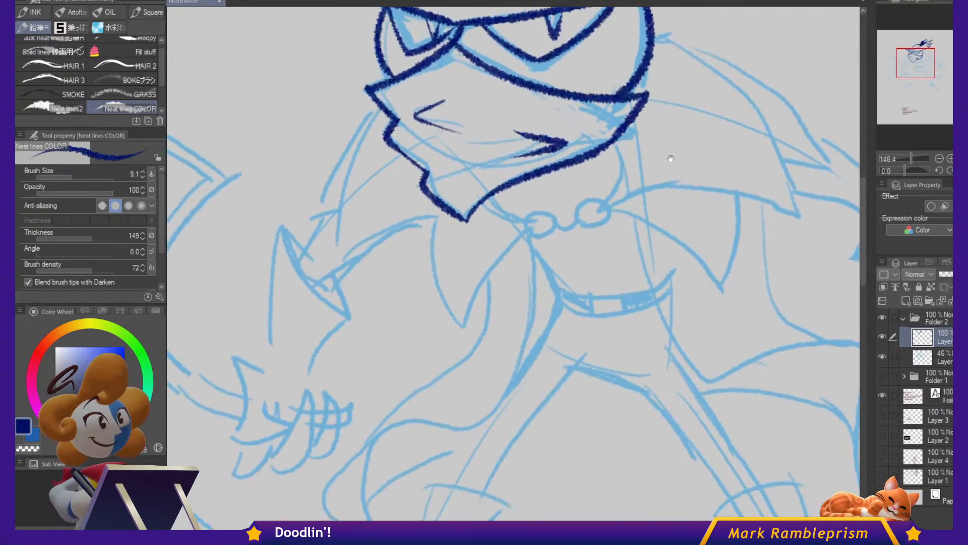
{"action": "mouse_move", "coordinate": [534, 231]}
{"action": "left_mouse_down"}
{"action": "mouse_move", "coordinate": [545, 212]}
{"action": "mouse_move", "coordinate": [546, 233]}
{"action": "mouse_move", "coordinate": [528, 227]}
{"action": "mouse_move", "coordinate": [602, 197]}
{"action": "mouse_move", "coordinate": [600, 221]}
{"action": "mouse_move", "coordinate": [575, 215]}
{"action": "left_mouse_up"}
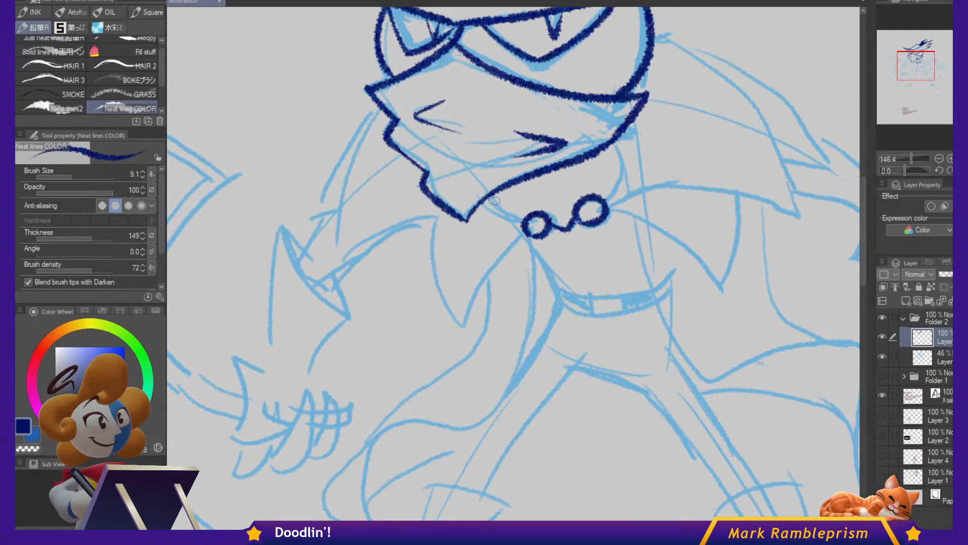
{"action": "left_click_drag", "start_coordinate": [616, 143], "coordinate": [616, 194]}
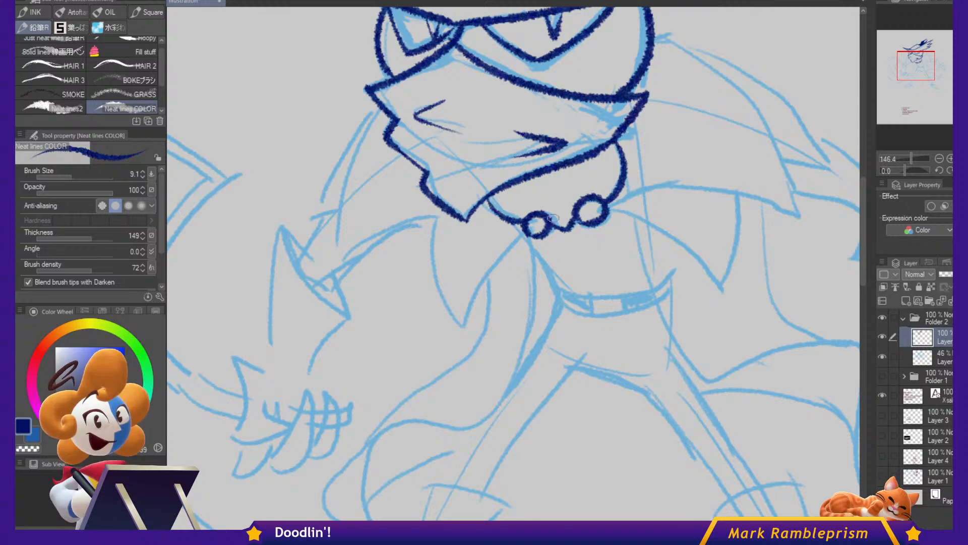
Ink the weapon hand with its pointed cuff and clawed fingers curled into a grip.
{"action": "left_click_drag", "start_coordinate": [565, 284], "coordinate": [720, 160]}
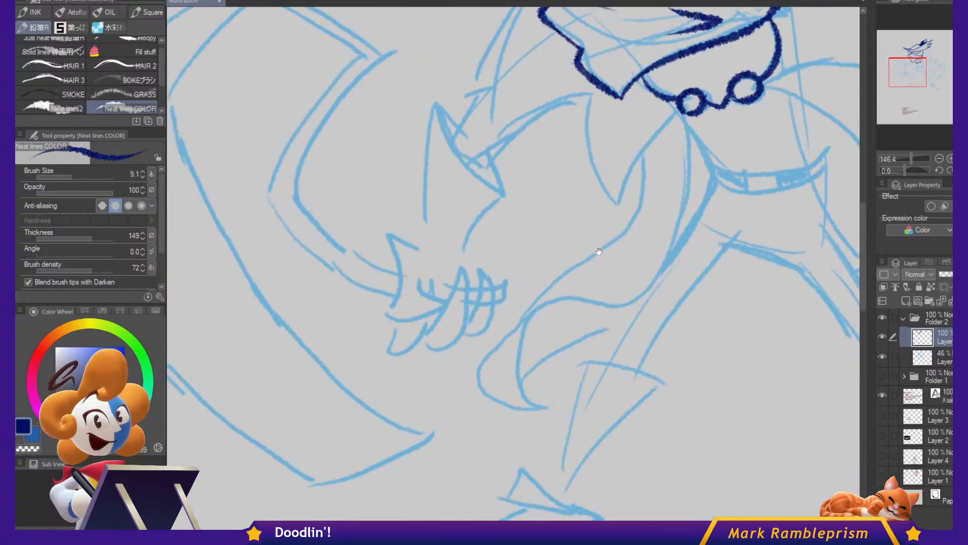
{"action": "mouse_move", "coordinate": [428, 245]}
{"action": "left_mouse_down"}
{"action": "mouse_move", "coordinate": [391, 236]}
{"action": "mouse_move", "coordinate": [386, 311]}
{"action": "mouse_move", "coordinate": [427, 318]}
{"action": "mouse_move", "coordinate": [454, 296]}
{"action": "mouse_move", "coordinate": [433, 301]}
{"action": "mouse_move", "coordinate": [419, 288]}
{"action": "mouse_move", "coordinate": [442, 291]}
{"action": "mouse_move", "coordinate": [391, 348]}
{"action": "left_mouse_up"}
{"action": "left_click_drag", "start_coordinate": [434, 276], "coordinate": [432, 295]}
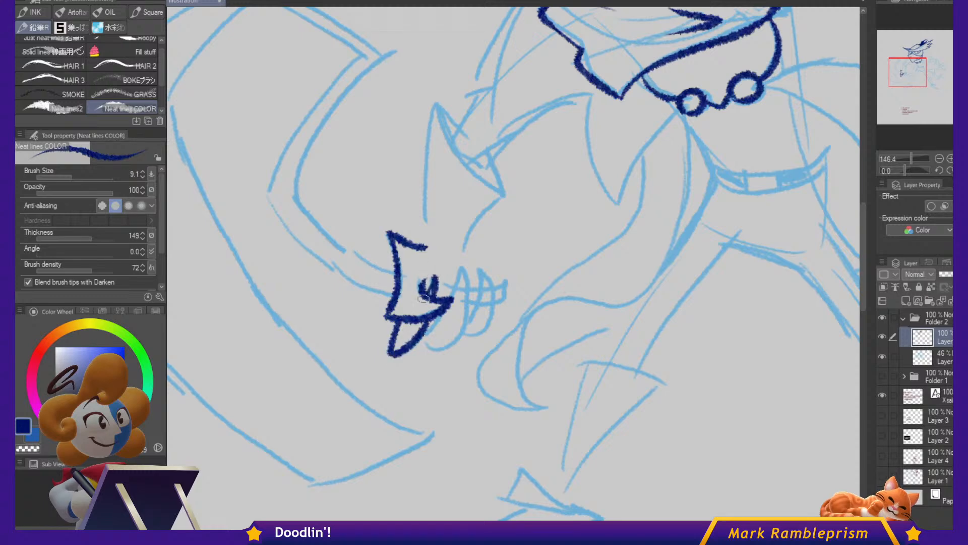
{"action": "mouse_move", "coordinate": [425, 333]}
{"action": "left_mouse_down"}
{"action": "mouse_move", "coordinate": [460, 331]}
{"action": "mouse_move", "coordinate": [463, 264]}
{"action": "left_mouse_up"}
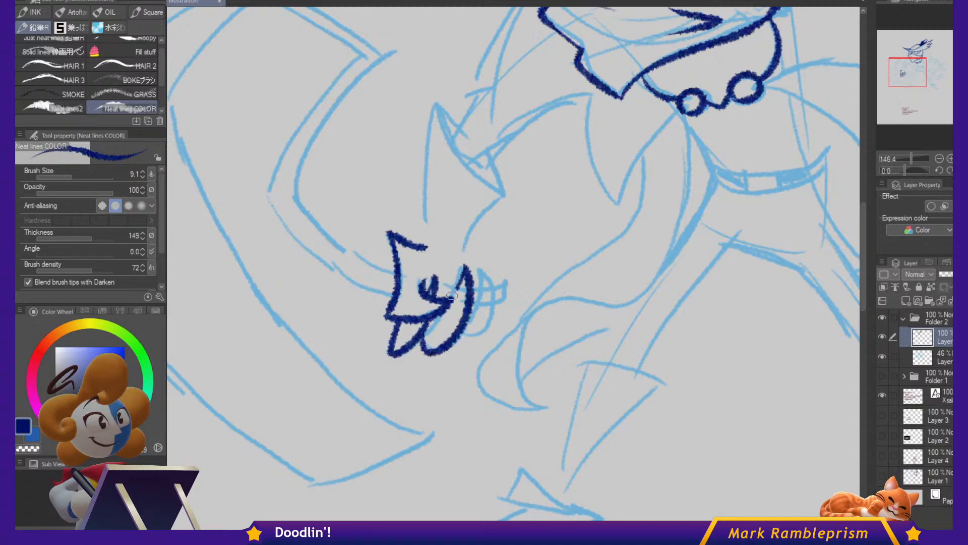
{"action": "mouse_move", "coordinate": [452, 295]}
{"action": "left_mouse_down"}
{"action": "mouse_move", "coordinate": [492, 290]}
{"action": "mouse_move", "coordinate": [484, 264]}
{"action": "mouse_move", "coordinate": [504, 287]}
{"action": "mouse_move", "coordinate": [511, 280]}
{"action": "mouse_move", "coordinate": [499, 305]}
{"action": "mouse_move", "coordinate": [501, 293]}
{"action": "mouse_move", "coordinate": [443, 291]}
{"action": "left_mouse_up"}
Ink the weapon's curved handle from the hand up to its angular top, including the start of the blade's outer edge.
{"action": "left_click_drag", "start_coordinate": [425, 215], "coordinate": [568, 258]}
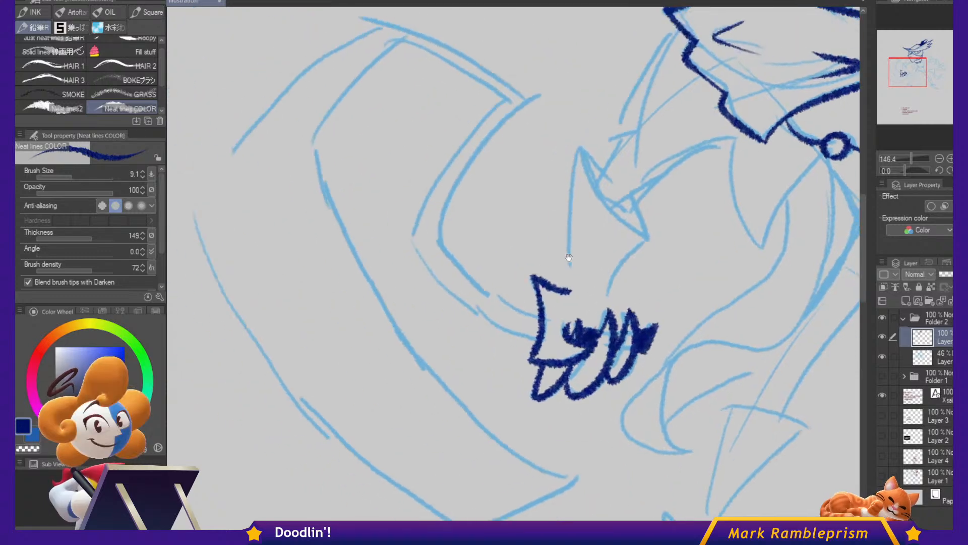
{"action": "mouse_move", "coordinate": [537, 316]}
{"action": "left_mouse_down"}
{"action": "mouse_move", "coordinate": [479, 280]}
{"action": "mouse_move", "coordinate": [444, 237]}
{"action": "mouse_move", "coordinate": [480, 148]}
{"action": "mouse_move", "coordinate": [538, 90]}
{"action": "mouse_move", "coordinate": [442, 40]}
{"action": "mouse_move", "coordinate": [374, 19]}
{"action": "mouse_move", "coordinate": [295, 83]}
{"action": "mouse_move", "coordinate": [213, 189]}
{"action": "mouse_move", "coordinate": [193, 250]}
{"action": "left_mouse_up"}
{"action": "mouse_move", "coordinate": [386, 39]}
{"action": "left_mouse_down"}
{"action": "mouse_move", "coordinate": [509, 94]}
{"action": "mouse_move", "coordinate": [460, 139]}
{"action": "mouse_move", "coordinate": [427, 195]}
{"action": "mouse_move", "coordinate": [413, 236]}
{"action": "mouse_move", "coordinate": [439, 256]}
{"action": "mouse_move", "coordinate": [412, 255]}
{"action": "left_mouse_up"}
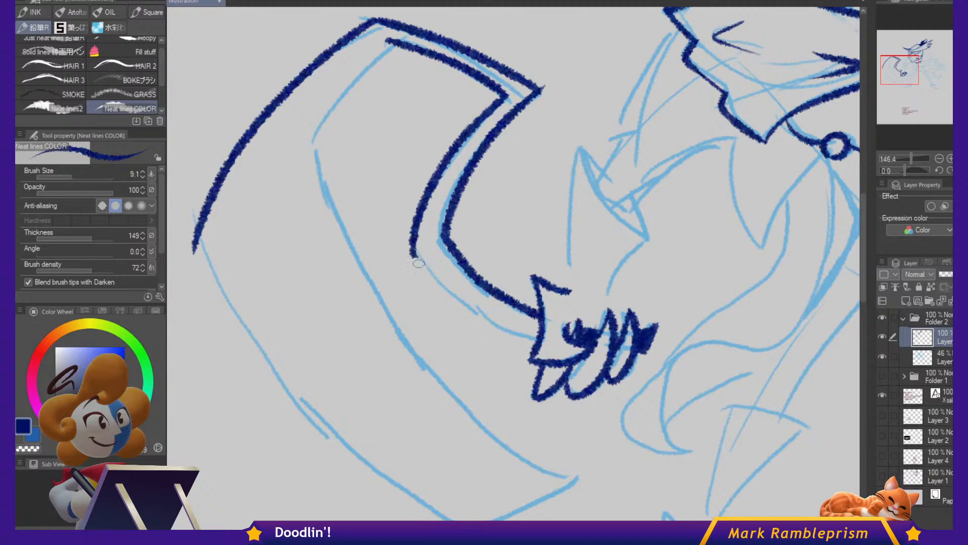
{"action": "left_click_drag", "start_coordinate": [492, 324], "coordinate": [544, 337]}
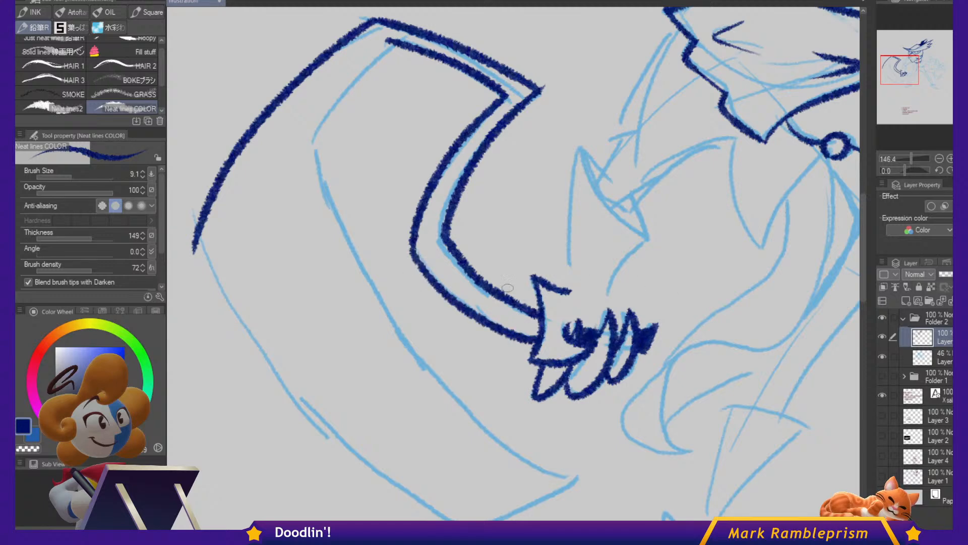
Ink the blade's long inner curve with a notch, and close its outer edge into a sharp lower tip.
{"action": "left_click_drag", "start_coordinate": [462, 234], "coordinate": [493, 184]}
{"action": "left_click_drag", "start_coordinate": [418, 29], "coordinate": [443, 71]}
{"action": "mouse_move", "coordinate": [442, 29]}
{"action": "left_mouse_down"}
{"action": "mouse_move", "coordinate": [366, 121]}
{"action": "mouse_move", "coordinate": [366, 143]}
{"action": "mouse_move", "coordinate": [438, 319]}
{"action": "mouse_move", "coordinate": [552, 433]}
{"action": "mouse_move", "coordinate": [651, 456]}
{"action": "left_mouse_up"}
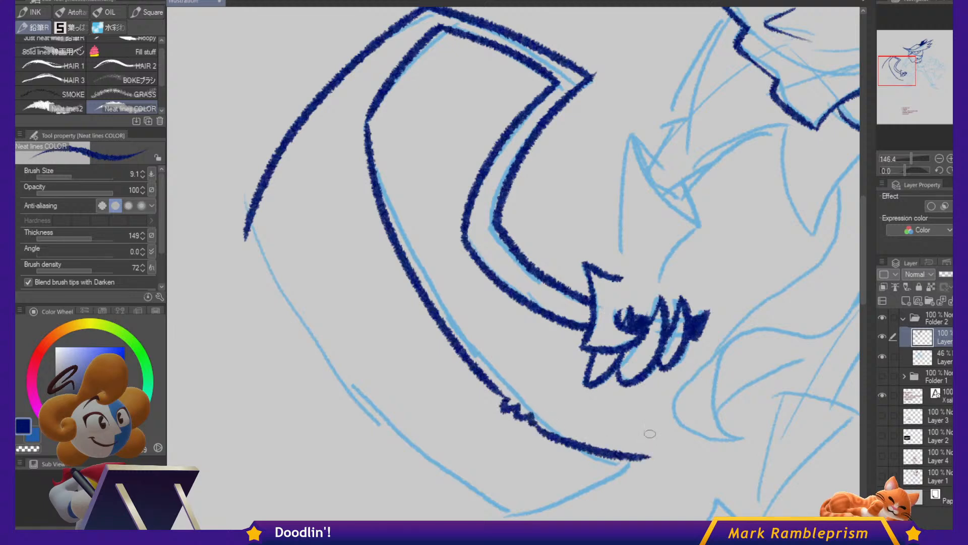
{"action": "left_click_drag", "start_coordinate": [246, 233], "coordinate": [236, 260]}
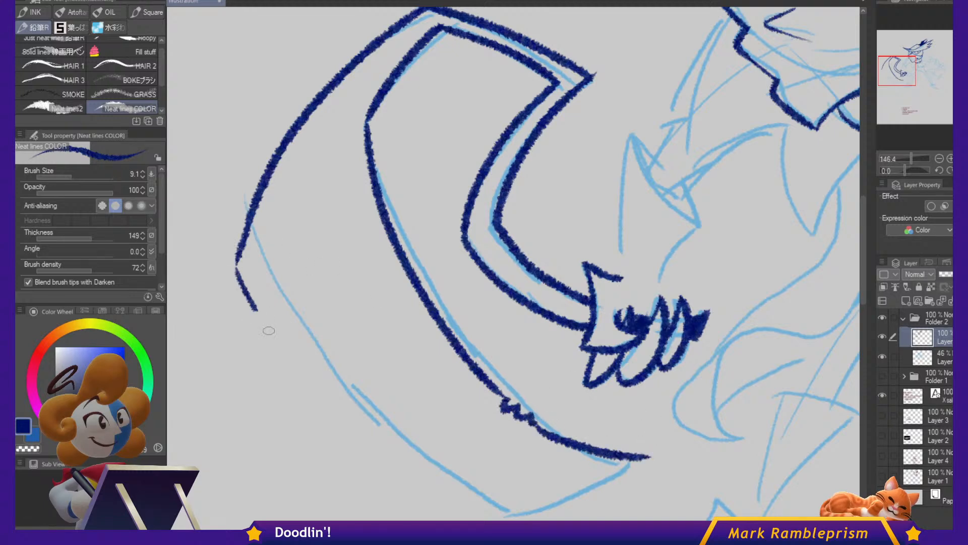
{"action": "mouse_move", "coordinate": [269, 331]}
{"action": "left_mouse_down"}
{"action": "mouse_move", "coordinate": [406, 457]}
{"action": "mouse_move", "coordinate": [530, 497]}
{"action": "mouse_move", "coordinate": [681, 441]}
{"action": "left_mouse_up"}
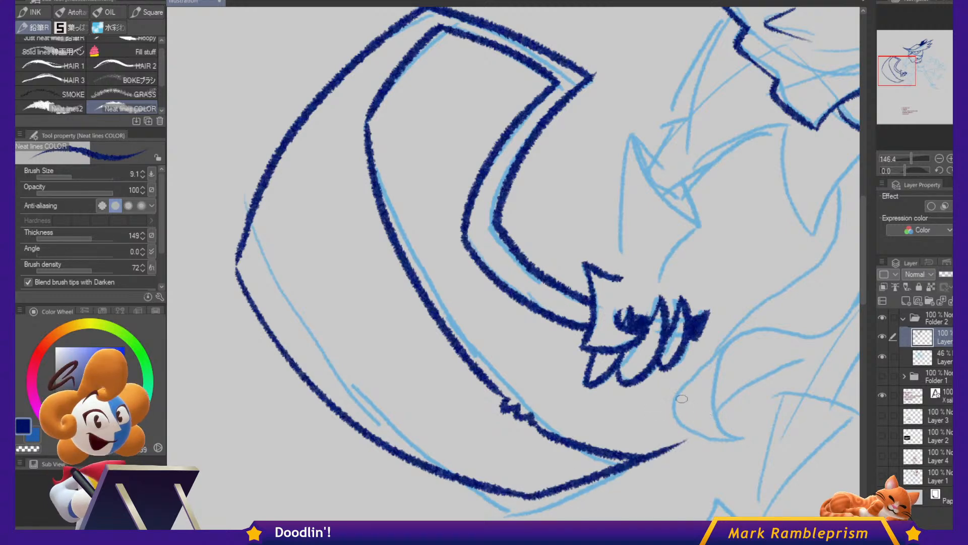
{"action": "key", "text": "g"}
{"action": "key", "text": "g"}
{"action": "left_click", "coordinate": [558, 359]}
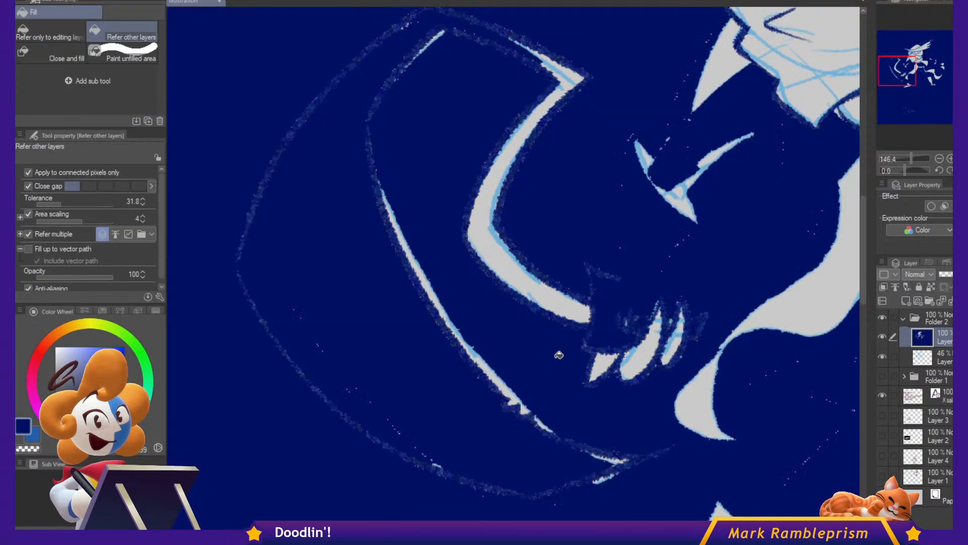
{"action": "key", "text": "ctrl+z"}
Close the outline gap at the blade's outer corner and try filling the blade and handle with navy.
{"action": "key", "text": "b"}
{"action": "left_click_drag", "start_coordinate": [240, 264], "coordinate": [274, 252]}
{"action": "key", "text": "g"}
{"action": "key", "text": "g"}
{"action": "left_click", "coordinate": [292, 255]}
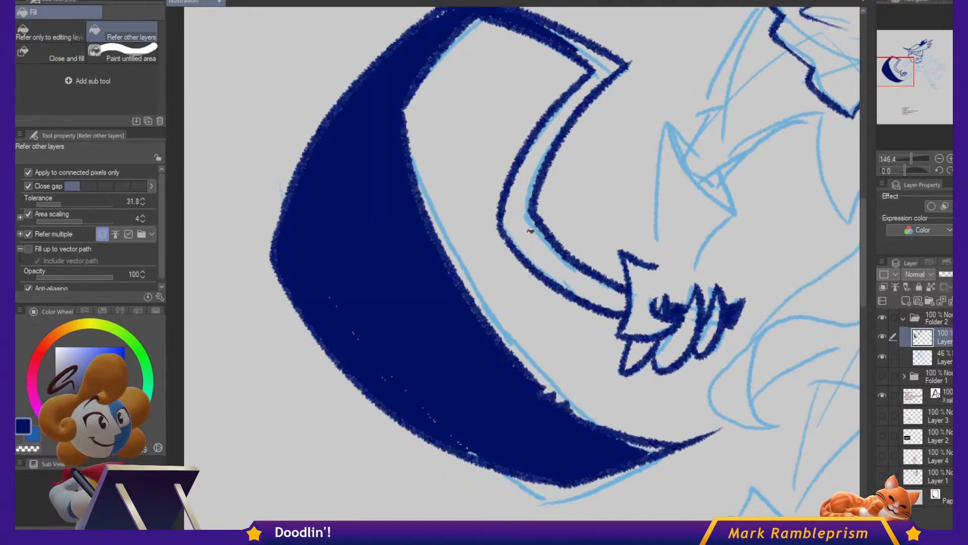
{"action": "left_click", "coordinate": [539, 166]}
{"action": "key", "text": "ctrl+z"}
{"action": "key", "text": "ctrl+z"}
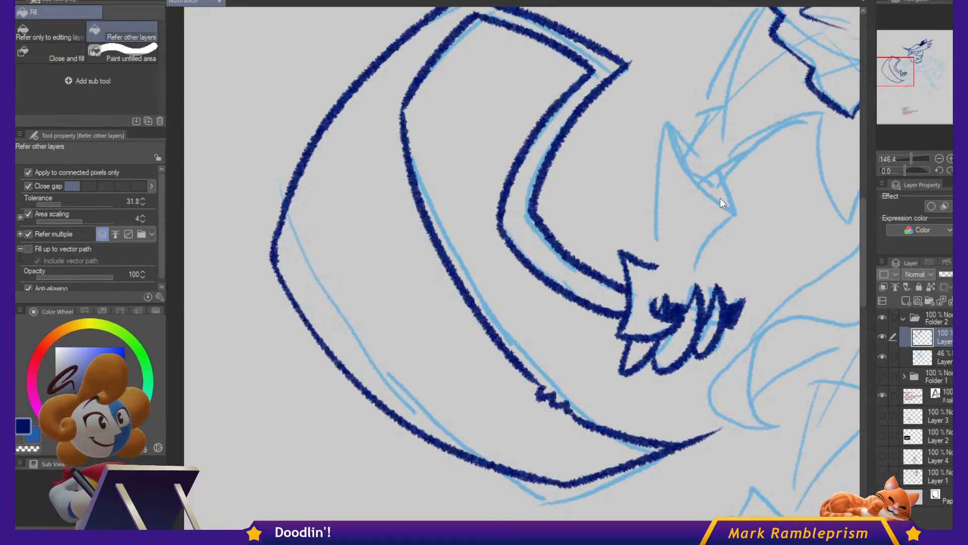
Fill the weapon's blade and handle with navy while only the line art layer is visible, and restore the other layers' visibility.
{"action": "left_click", "coordinate": [883, 336], "text": "alt"}
{"action": "left_click", "coordinate": [461, 383]}
{"action": "left_click", "coordinate": [882, 337], "text": "alt"}
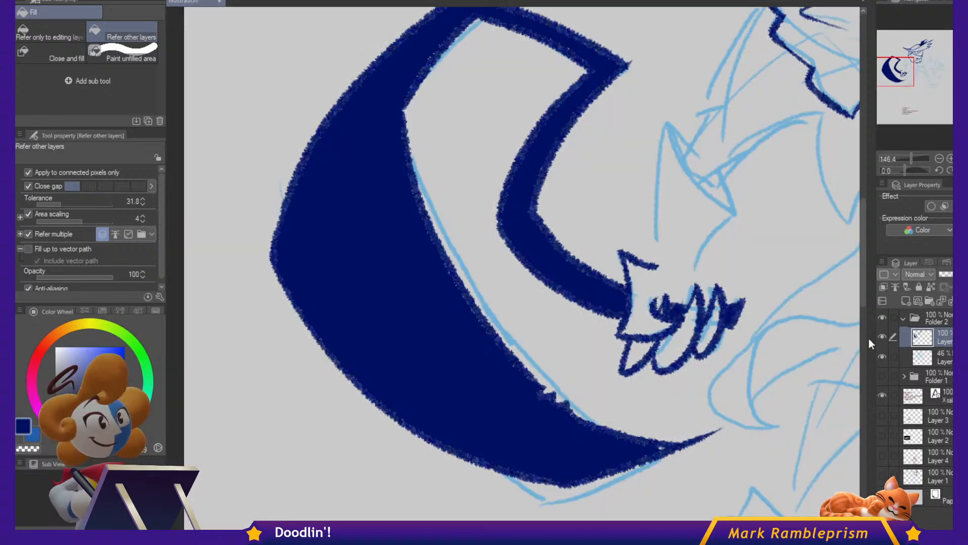
Select the inked weapon pixels, brush varied navy texture across the blade and handle, and deselect.
{"action": "key", "text": "b"}
{"action": "mouse_move", "coordinate": [618, 404]}
{"action": "left_mouse_down"}
{"action": "mouse_move", "coordinate": [742, 403]}
{"action": "mouse_move", "coordinate": [363, 158]}
{"action": "mouse_move", "coordinate": [542, 313]}
{"action": "left_mouse_up"}
{"action": "mouse_move", "coordinate": [410, 329]}
{"action": "left_mouse_down"}
{"action": "mouse_move", "coordinate": [480, 321]}
{"action": "mouse_move", "coordinate": [415, 331]}
{"action": "left_mouse_up"}
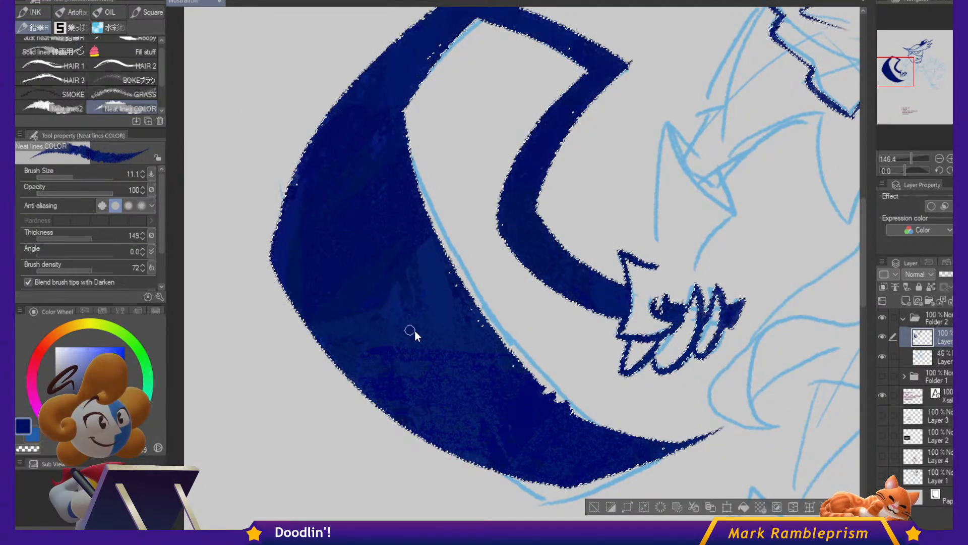
{"action": "key", "text": "ctrl+d"}
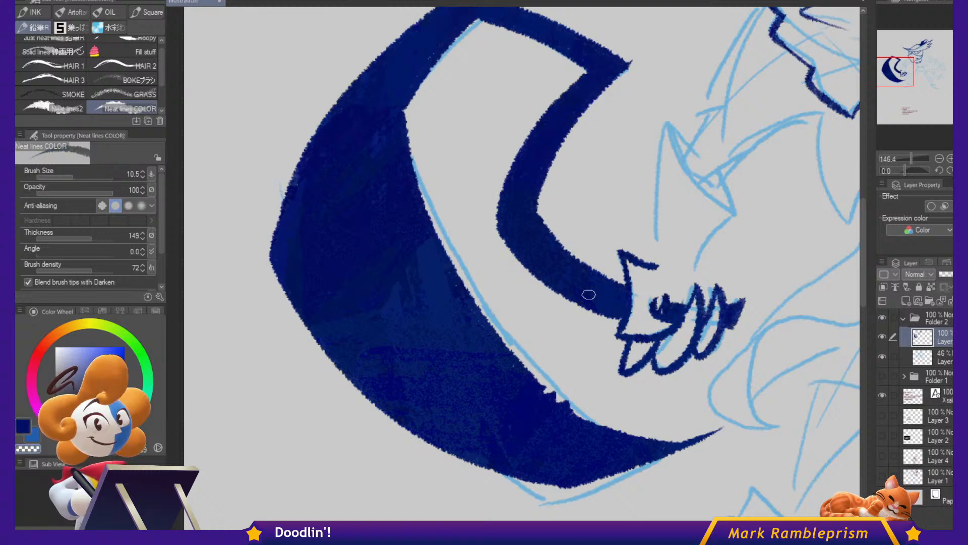
Erase a broad highlight stripe across the blade with a 43.9 brush and a thin tapered one below it at 18.8.
{"action": "mouse_move", "coordinate": [350, 238]}
{"action": "left_mouse_down"}
{"action": "mouse_move", "coordinate": [367, 205]}
{"action": "mouse_move", "coordinate": [304, 246]}
{"action": "left_mouse_up"}
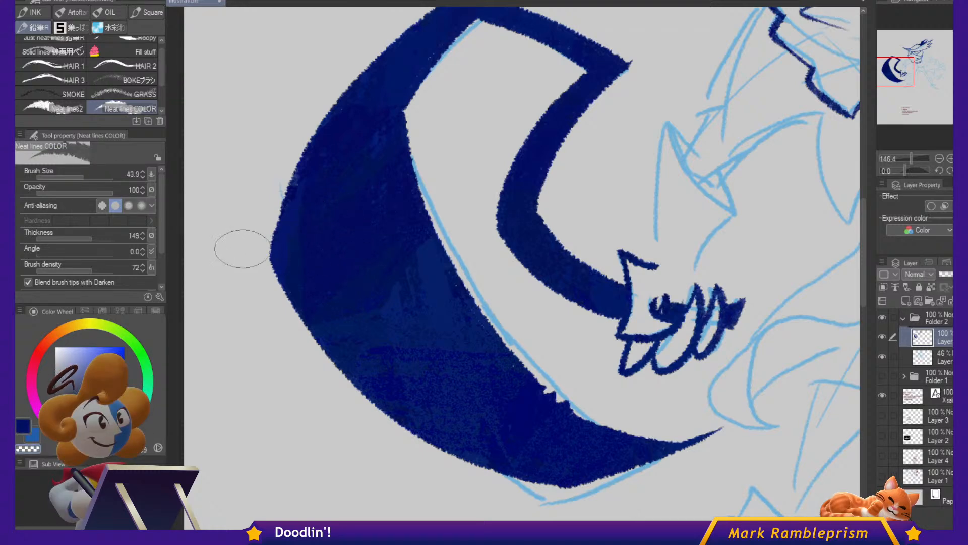
{"action": "left_click_drag", "start_coordinate": [234, 252], "coordinate": [474, 302]}
{"action": "left_click", "coordinate": [334, 354]}
{"action": "left_click_drag", "start_coordinate": [332, 355], "coordinate": [558, 352]}
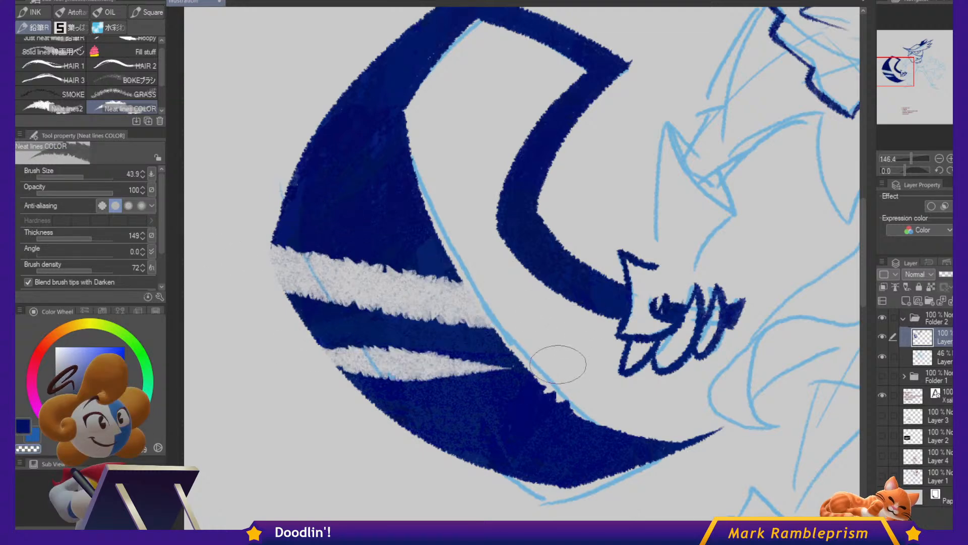
{"action": "key", "text": "ctrl+z"}
{"action": "left_click_drag", "start_coordinate": [317, 353], "coordinate": [612, 384]}
{"action": "key", "text": "ctrl+z"}
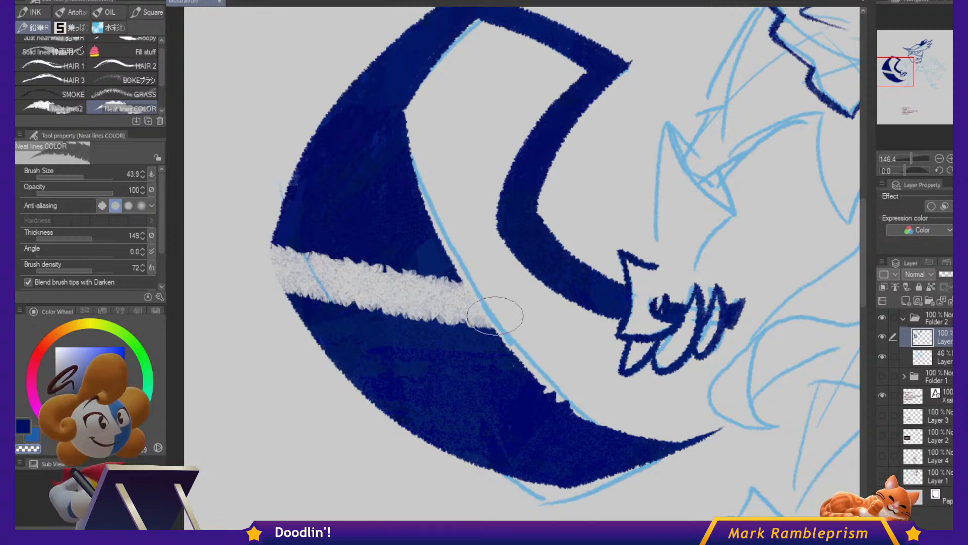
{"action": "key", "text": "["}
{"action": "key", "text": "["}
{"action": "left_click_drag", "start_coordinate": [316, 336], "coordinate": [487, 374]}
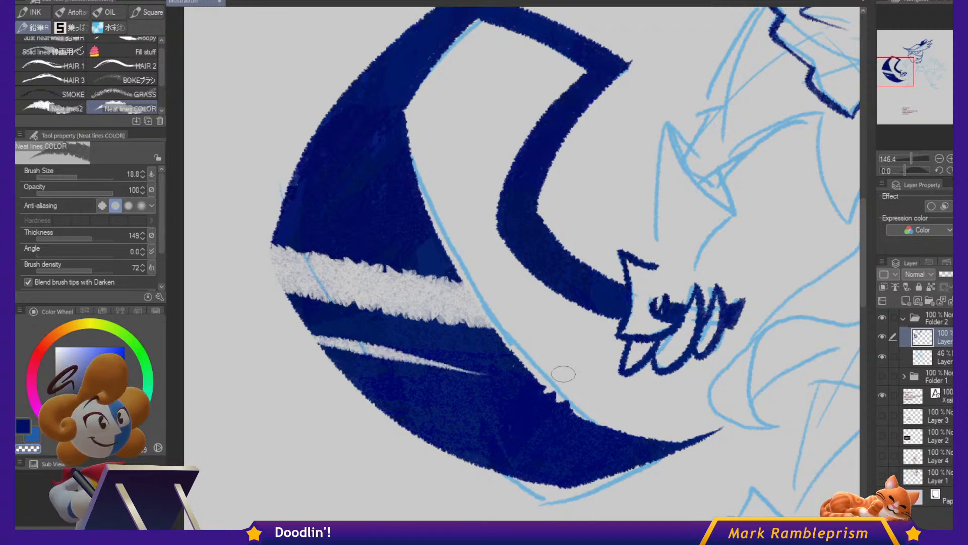
{"action": "key", "text": "c"}
Set the brush size to 6.7 and ink the pointed, flared cuff and wrist above the weapon hand.
{"action": "mouse_move", "coordinate": [797, 381]}
{"action": "left_mouse_down"}
{"action": "mouse_move", "coordinate": [681, 375]}
{"action": "mouse_move", "coordinate": [721, 442]}
{"action": "mouse_move", "coordinate": [618, 389]}
{"action": "left_mouse_up"}
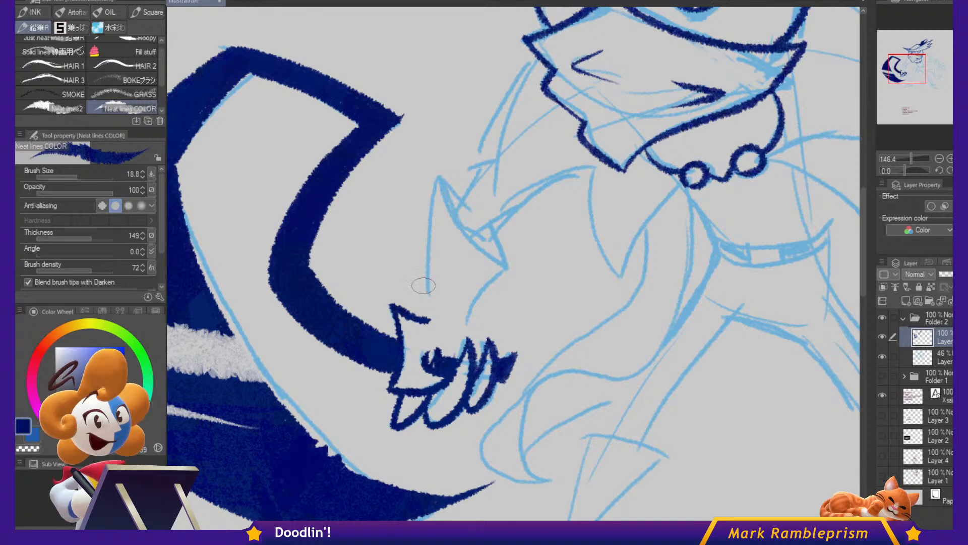
{"action": "key", "text": "["}
{"action": "key", "text": "["}
{"action": "key", "text": "["}
{"action": "key", "text": "]"}
{"action": "mouse_move", "coordinate": [426, 319]}
{"action": "left_mouse_down"}
{"action": "mouse_move", "coordinate": [440, 174]}
{"action": "mouse_move", "coordinate": [512, 272]}
{"action": "mouse_move", "coordinate": [498, 234]}
{"action": "left_mouse_up"}
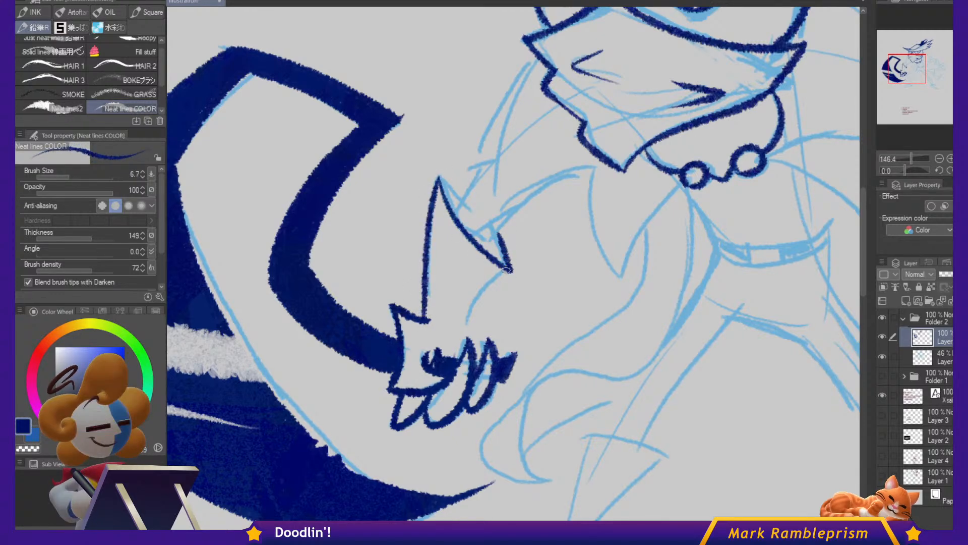
{"action": "mouse_move", "coordinate": [506, 270]}
{"action": "left_mouse_down"}
{"action": "mouse_move", "coordinate": [462, 329]}
{"action": "mouse_move", "coordinate": [480, 338]}
{"action": "left_mouse_up"}
{"action": "key", "text": "ctrl+z"}
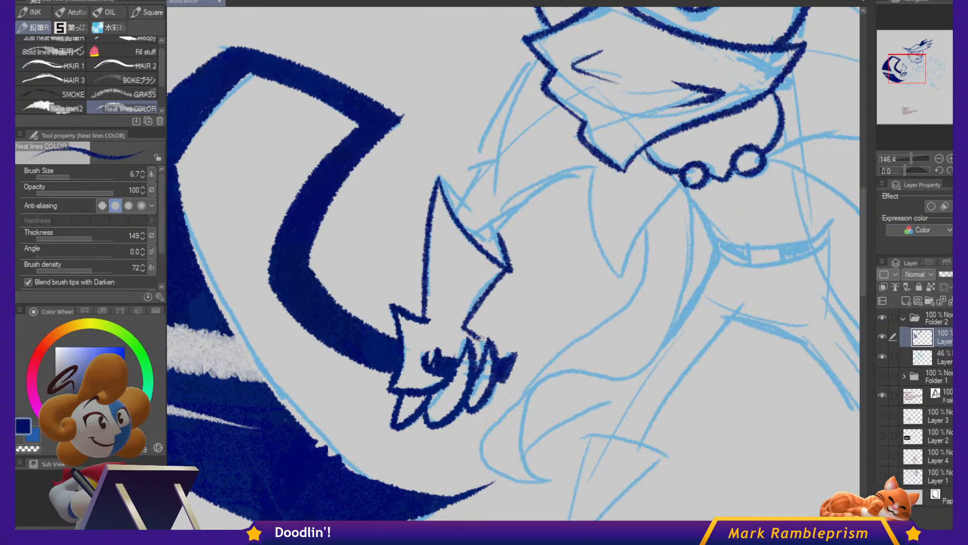
{"action": "left_click_drag", "start_coordinate": [455, 215], "coordinate": [500, 159]}
{"action": "key", "text": "ctrl+z"}
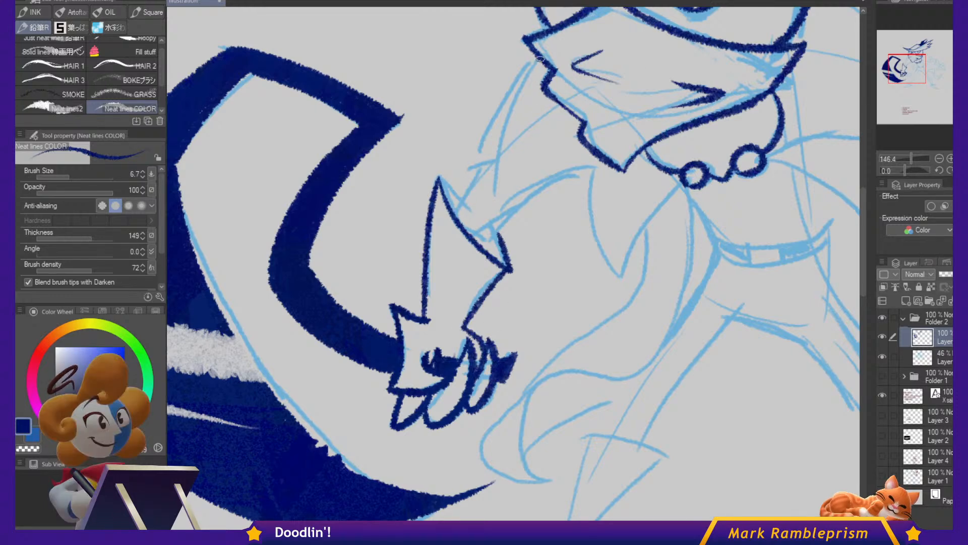
Ink the short cape over the weapon-side shoulder and the pointed collar flaps on both sides of the ring clasp.
{"action": "mouse_move", "coordinate": [514, 109]}
{"action": "left_mouse_down"}
{"action": "mouse_move", "coordinate": [510, 226]}
{"action": "mouse_move", "coordinate": [600, 171]}
{"action": "mouse_move", "coordinate": [622, 275]}
{"action": "left_mouse_up"}
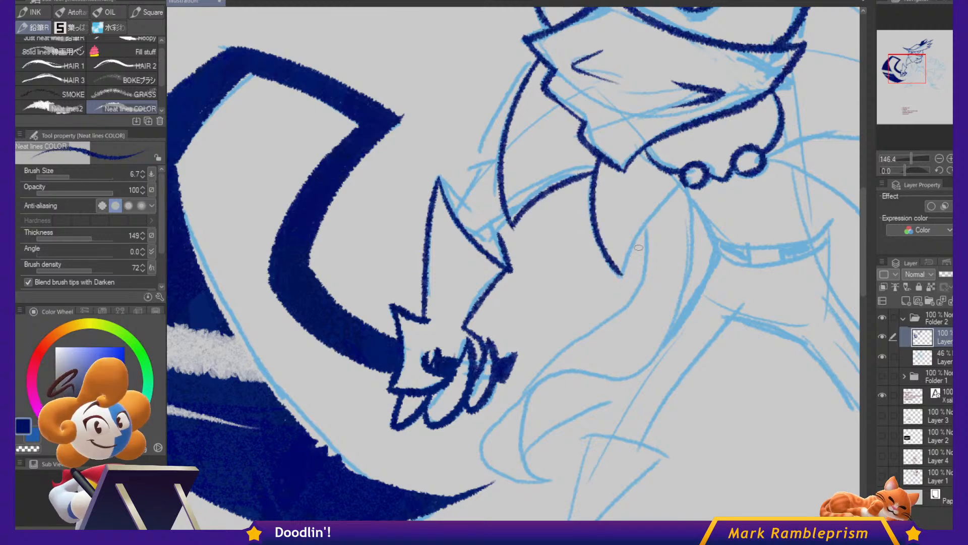
{"action": "left_click_drag", "start_coordinate": [778, 224], "coordinate": [649, 282]}
{"action": "key", "text": "ctrl+z"}
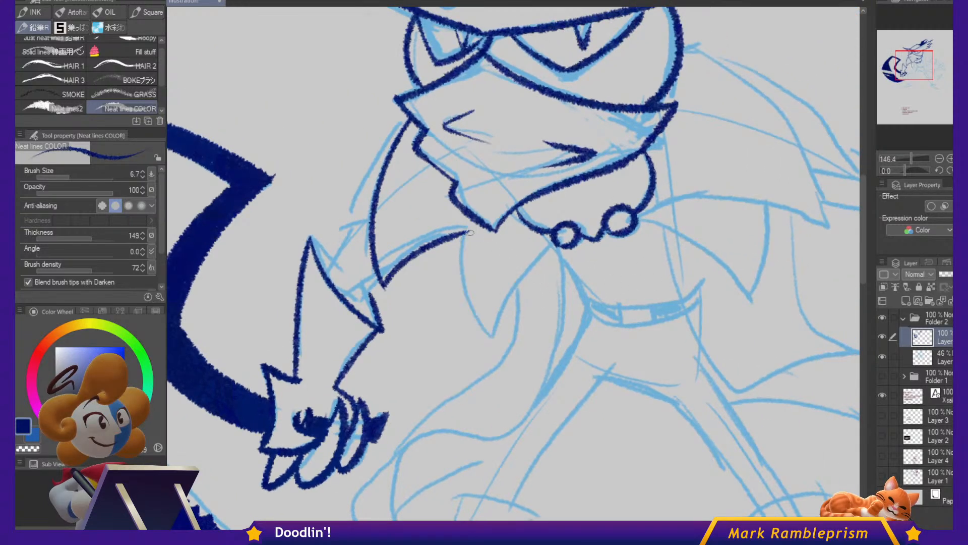
{"action": "key", "text": "ctrl+z"}
{"action": "mouse_move", "coordinate": [457, 234]}
{"action": "left_mouse_down"}
{"action": "mouse_move", "coordinate": [488, 227]}
{"action": "mouse_move", "coordinate": [457, 279]}
{"action": "left_mouse_up"}
{"action": "key", "text": "ctrl+z"}
{"action": "mouse_move", "coordinate": [489, 336]}
{"action": "left_mouse_down"}
{"action": "mouse_move", "coordinate": [525, 263]}
{"action": "mouse_move", "coordinate": [559, 240]}
{"action": "left_mouse_up"}
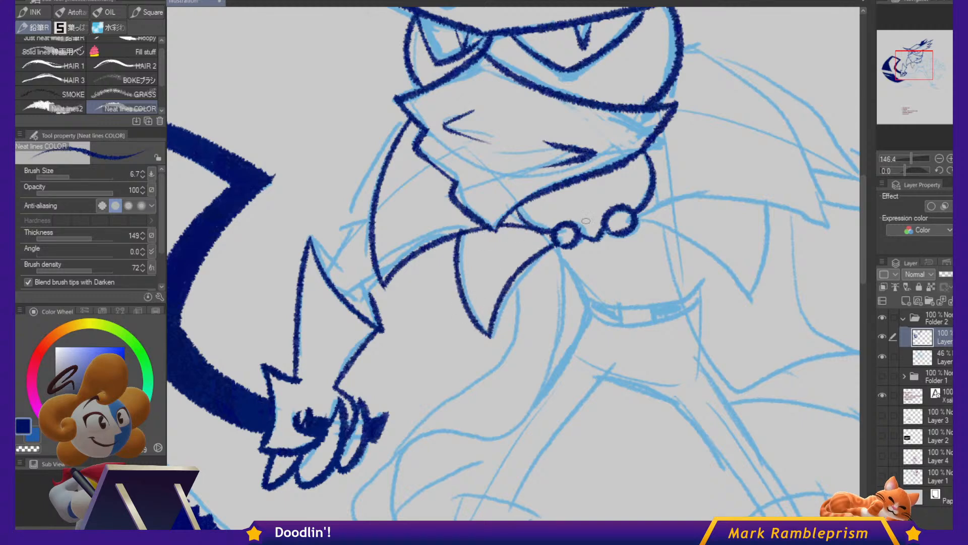
{"action": "mouse_move", "coordinate": [649, 221]}
{"action": "left_mouse_down"}
{"action": "mouse_move", "coordinate": [726, 257]}
{"action": "mouse_move", "coordinate": [750, 290]}
{"action": "left_mouse_up"}
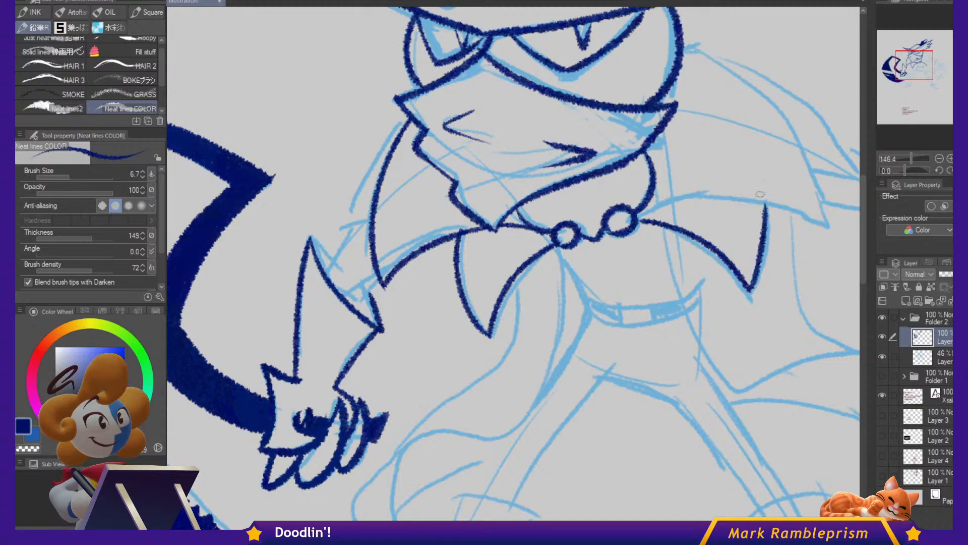
Ink the weapon arm's sleeve and the cape's rear edge, and fill the cuff's inner areas with navy.
{"action": "mouse_move", "coordinate": [381, 143]}
{"action": "left_mouse_down"}
{"action": "mouse_move", "coordinate": [334, 264]}
{"action": "mouse_move", "coordinate": [331, 257]}
{"action": "mouse_move", "coordinate": [353, 303]}
{"action": "left_mouse_up"}
{"action": "left_click_drag", "start_coordinate": [688, 159], "coordinate": [740, 186]}
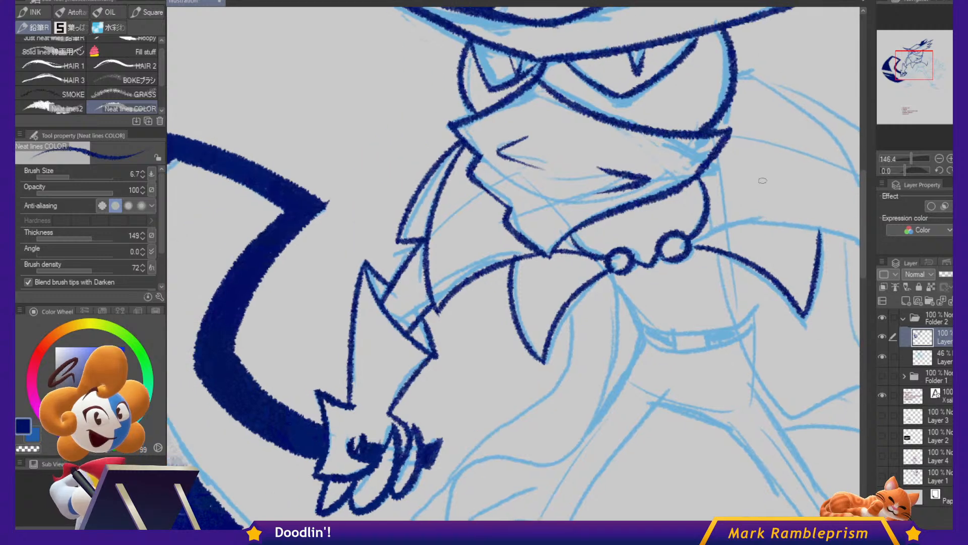
{"action": "key", "text": "c"}
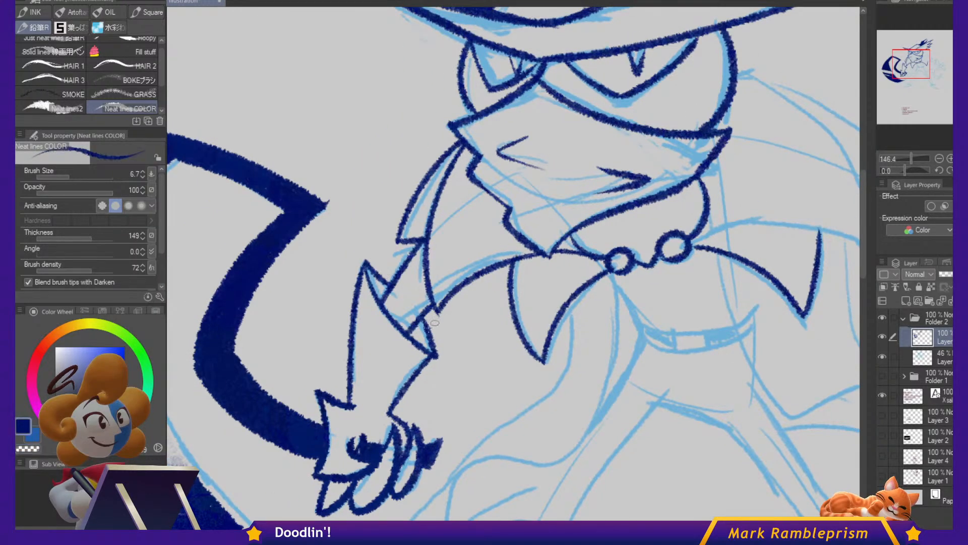
{"action": "key", "text": "g"}
{"action": "key", "text": "b"}
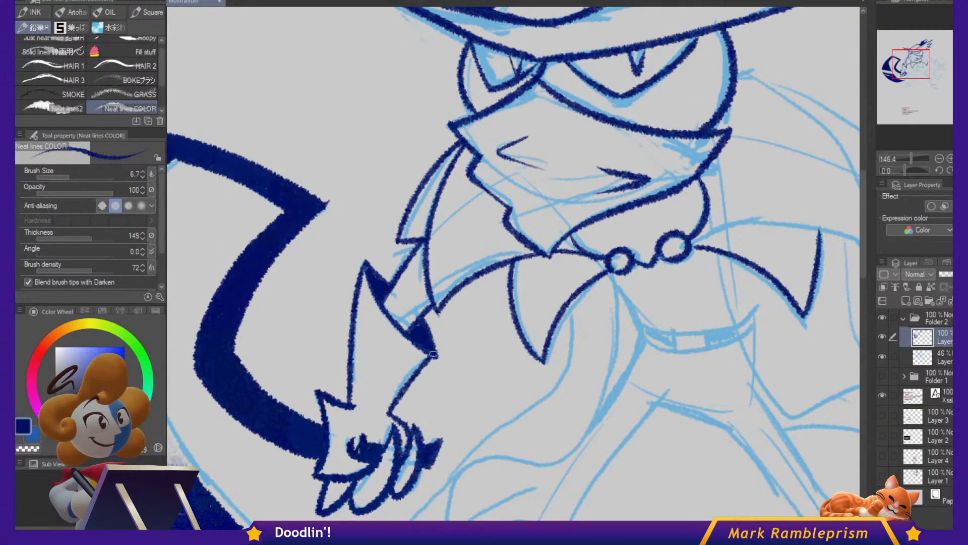
Ink the cape over the opposite shoulder, with its lower edge running from the clasp and its layered outer edges.
{"action": "left_click_drag", "start_coordinate": [856, 253], "coordinate": [662, 230]}
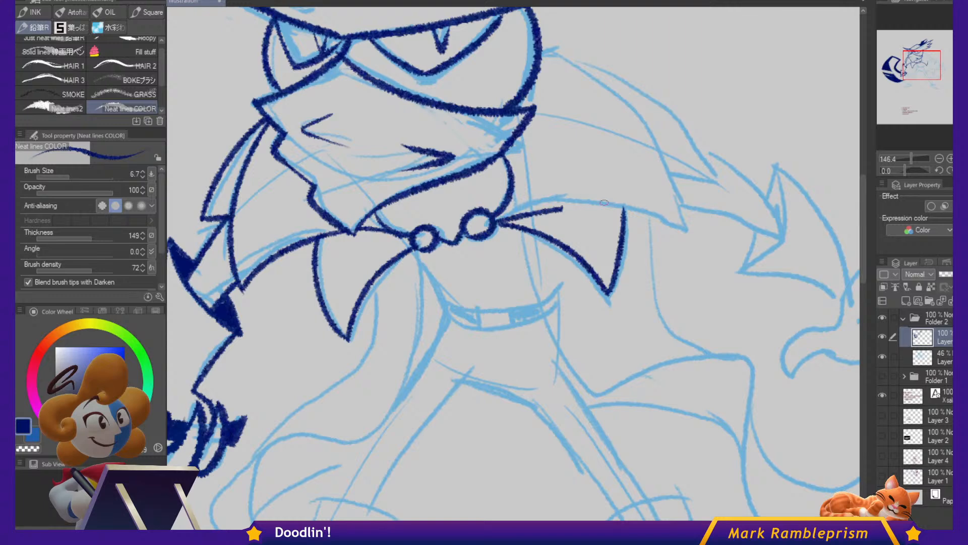
{"action": "left_click_drag", "start_coordinate": [605, 203], "coordinate": [681, 221]}
{"action": "mouse_move", "coordinate": [545, 47]}
{"action": "left_mouse_down"}
{"action": "mouse_move", "coordinate": [658, 179]}
{"action": "mouse_move", "coordinate": [677, 221]}
{"action": "mouse_move", "coordinate": [587, 76]}
{"action": "mouse_move", "coordinate": [671, 204]}
{"action": "left_mouse_up"}
{"action": "key", "text": "ctrl+z"}
{"action": "key", "text": "ctrl+z"}
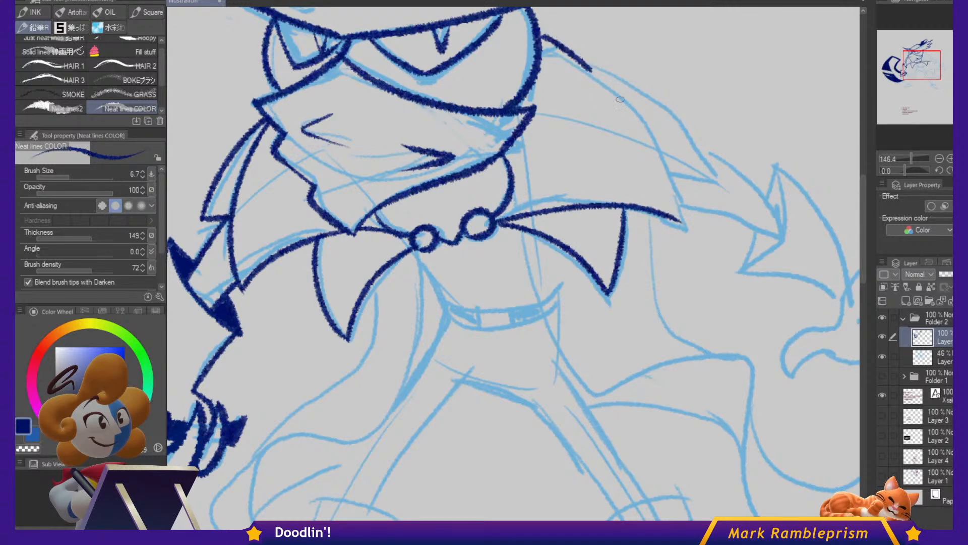
{"action": "left_click_drag", "start_coordinate": [620, 100], "coordinate": [689, 231]}
{"action": "mouse_move", "coordinate": [569, 49]}
{"action": "left_mouse_down"}
{"action": "mouse_move", "coordinate": [691, 145]}
{"action": "mouse_move", "coordinate": [707, 174]}
{"action": "left_mouse_up"}
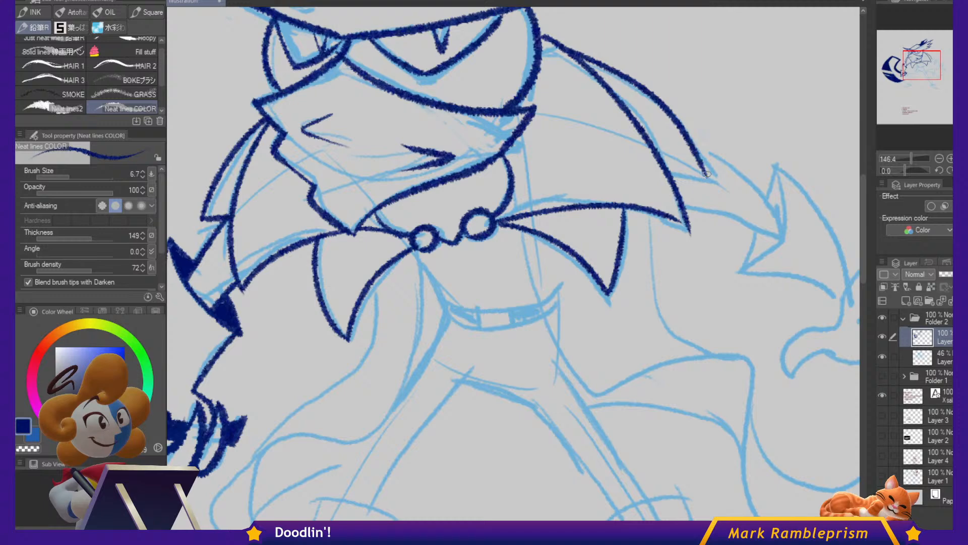
Ink the free arm's sleeve down to its spiked cuff opening and fill the cuff's interior with navy.
{"action": "mouse_move", "coordinate": [698, 141]}
{"action": "left_mouse_down"}
{"action": "mouse_move", "coordinate": [717, 149]}
{"action": "mouse_move", "coordinate": [781, 241]}
{"action": "mouse_move", "coordinate": [748, 273]}
{"action": "mouse_move", "coordinate": [755, 230]}
{"action": "left_mouse_up"}
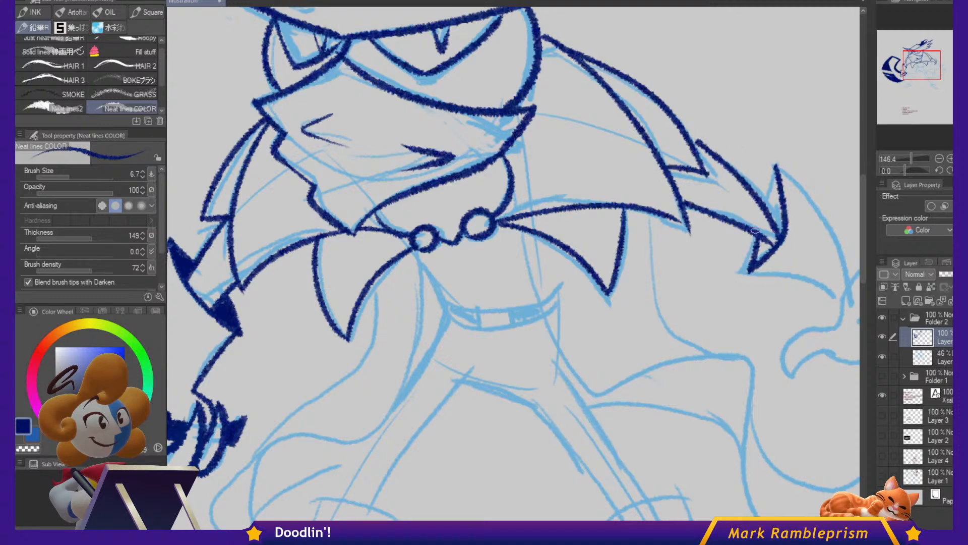
{"action": "mouse_move", "coordinate": [776, 165]}
{"action": "left_mouse_down"}
{"action": "mouse_move", "coordinate": [760, 213]}
{"action": "mouse_move", "coordinate": [768, 207]}
{"action": "mouse_move", "coordinate": [783, 230]}
{"action": "left_mouse_up"}
{"action": "key", "text": "g"}
{"action": "left_click", "coordinate": [770, 240]}
{"action": "key", "text": "p"}
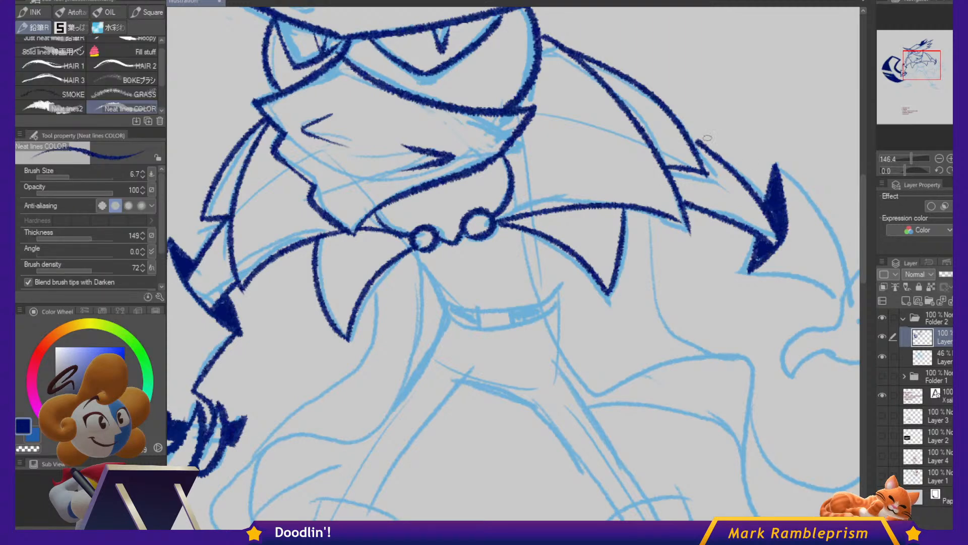
Ink the weapon-side coat tail from the clasp down to its curled tip, including the inner fold.
{"action": "left_click_drag", "start_coordinate": [635, 307], "coordinate": [702, 189]}
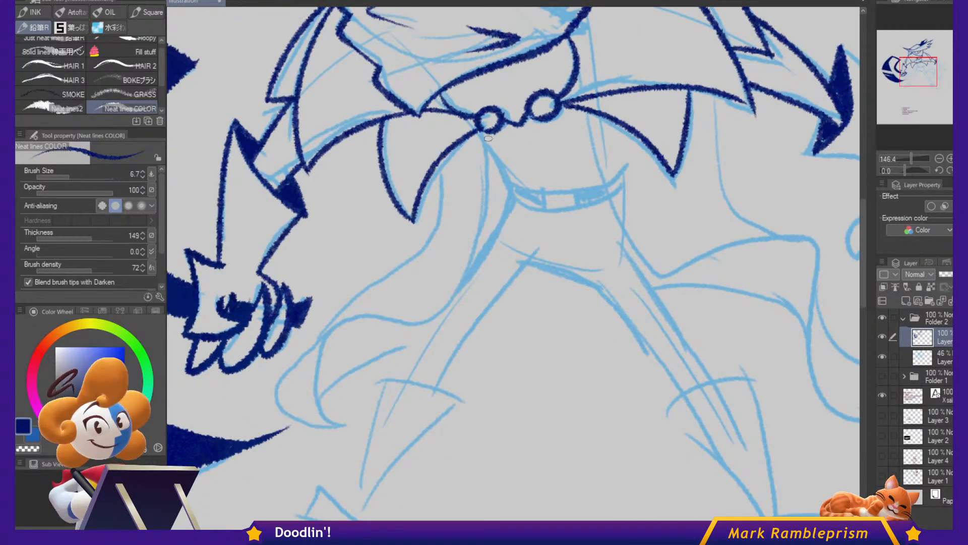
{"action": "mouse_move", "coordinate": [488, 136]}
{"action": "left_mouse_down"}
{"action": "mouse_move", "coordinate": [574, 103]}
{"action": "mouse_move", "coordinate": [549, 252]}
{"action": "left_mouse_up"}
{"action": "mouse_move", "coordinate": [533, 286]}
{"action": "left_mouse_down"}
{"action": "mouse_move", "coordinate": [452, 284]}
{"action": "mouse_move", "coordinate": [398, 315]}
{"action": "mouse_move", "coordinate": [431, 382]}
{"action": "mouse_move", "coordinate": [364, 364]}
{"action": "mouse_move", "coordinate": [375, 328]}
{"action": "left_mouse_up"}
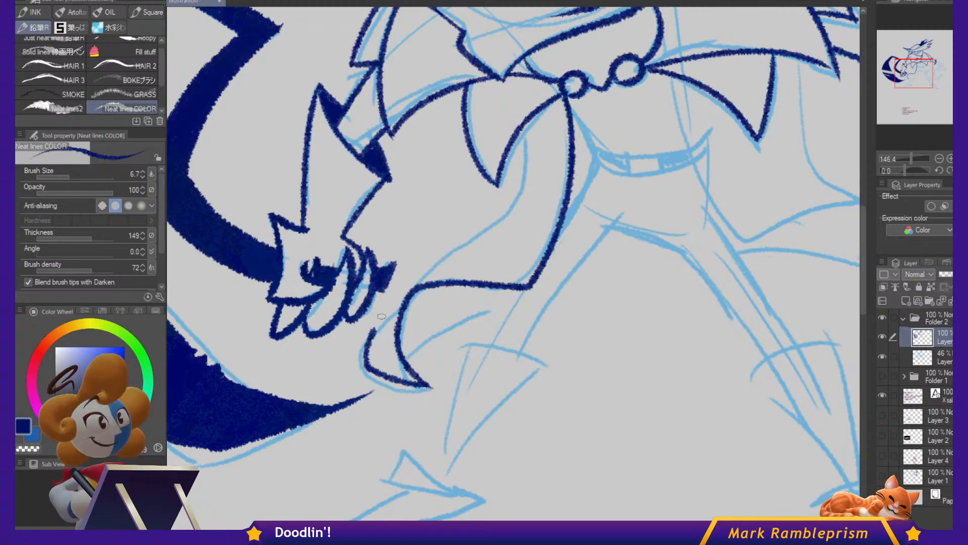
{"action": "left_click_drag", "start_coordinate": [427, 268], "coordinate": [516, 189]}
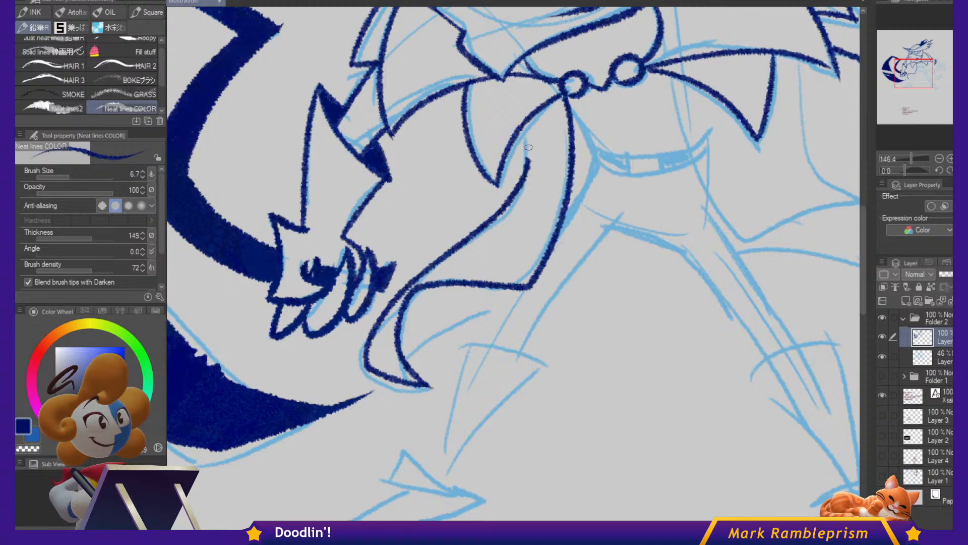
{"action": "left_click_drag", "start_coordinate": [528, 147], "coordinate": [525, 127]}
{"action": "mouse_move", "coordinate": [406, 359]}
{"action": "left_mouse_down"}
{"action": "mouse_move", "coordinate": [487, 308]}
{"action": "mouse_move", "coordinate": [505, 317]}
{"action": "left_mouse_up"}
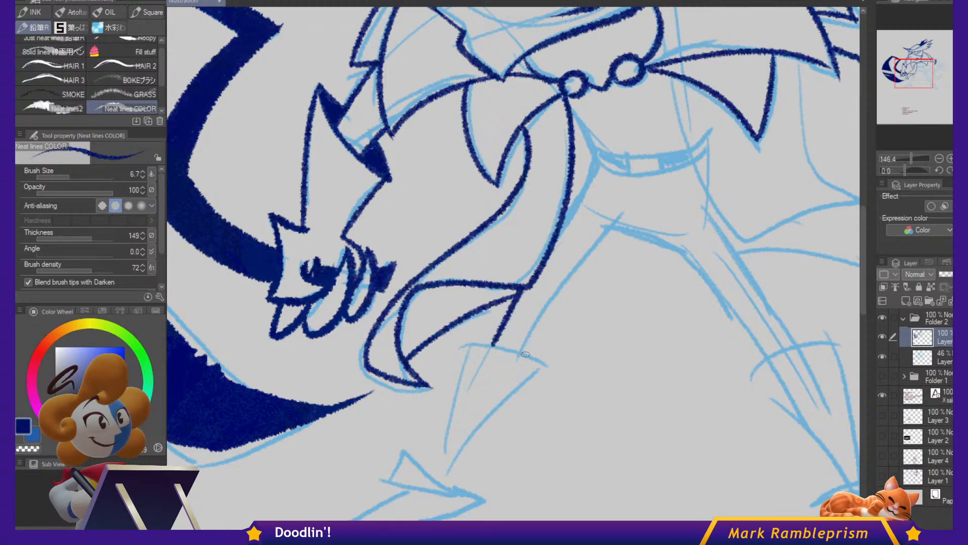
Ink the weapon-side leg's inner line and the waist with its curved belt and rectangular buckle.
{"action": "left_click_drag", "start_coordinate": [525, 355], "coordinate": [576, 276]}
{"action": "mouse_move", "coordinate": [568, 112]}
{"action": "left_mouse_down"}
{"action": "mouse_move", "coordinate": [594, 164]}
{"action": "mouse_move", "coordinate": [608, 152]}
{"action": "mouse_move", "coordinate": [662, 158]}
{"action": "left_mouse_up"}
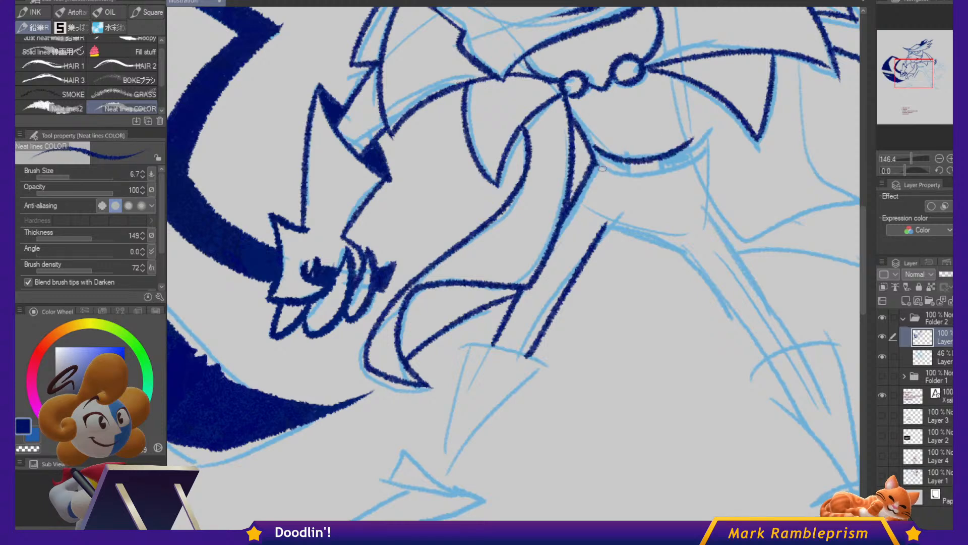
{"action": "mouse_move", "coordinate": [603, 168]}
{"action": "left_mouse_down"}
{"action": "mouse_move", "coordinate": [676, 176]}
{"action": "mouse_move", "coordinate": [665, 178]}
{"action": "left_mouse_up"}
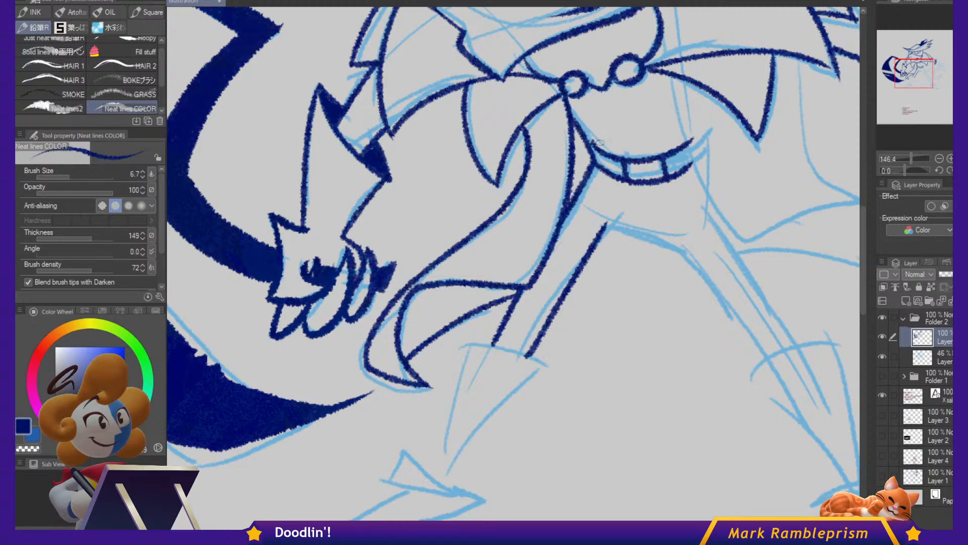
Ink the torso's side edge and the flowing coat tail on the figure's right with dark blue outlines, including its curled fold.
{"action": "left_click_drag", "start_coordinate": [797, 106], "coordinate": [656, 114]}
{"action": "left_click_drag", "start_coordinate": [538, 88], "coordinate": [554, 172]}
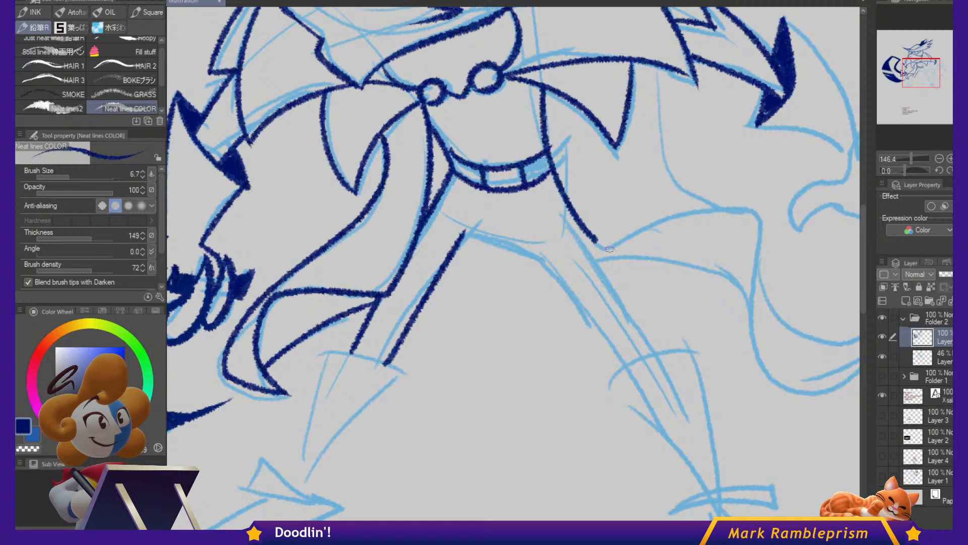
{"action": "left_click_drag", "start_coordinate": [609, 249], "coordinate": [618, 239]}
{"action": "mouse_move", "coordinate": [722, 212]}
{"action": "left_mouse_down"}
{"action": "mouse_move", "coordinate": [753, 272]}
{"action": "mouse_move", "coordinate": [780, 393]}
{"action": "mouse_move", "coordinate": [682, 402]}
{"action": "left_mouse_up"}
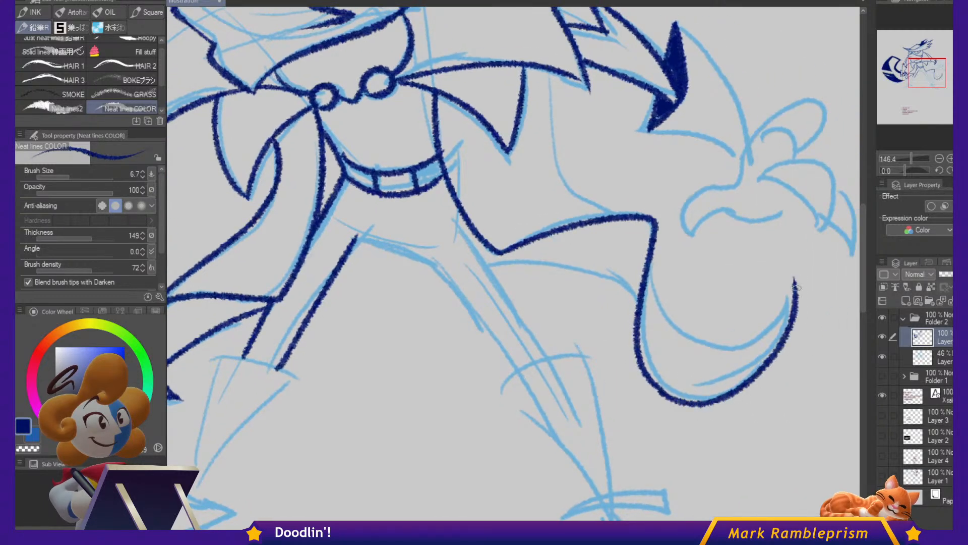
{"action": "left_click_drag", "start_coordinate": [796, 285], "coordinate": [766, 337]}
{"action": "left_click_drag", "start_coordinate": [670, 322], "coordinate": [654, 252]}
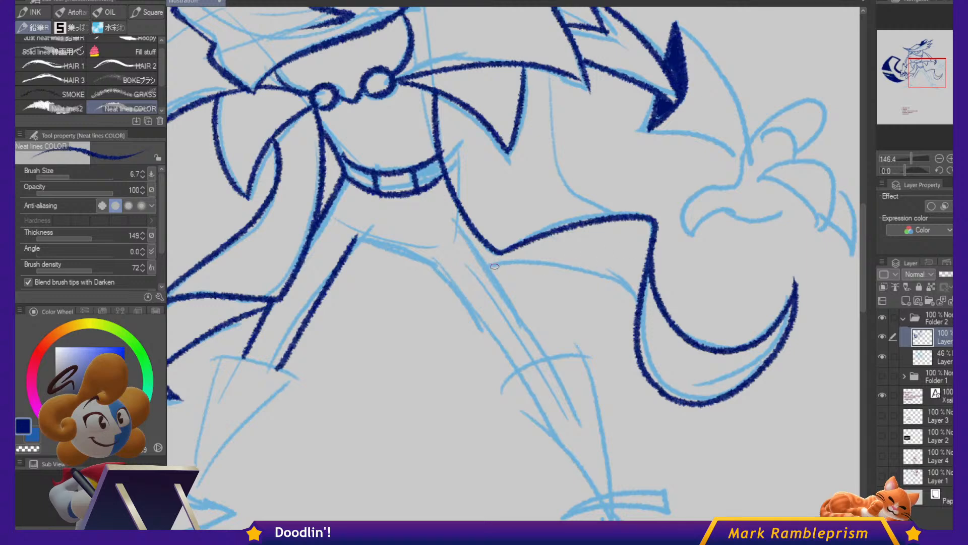
{"action": "left_click_drag", "start_coordinate": [491, 267], "coordinate": [643, 309]}
Ink the coat's back edge as a curve from under the cape's pointed flap down to the top of the coat tail.
{"action": "left_click_drag", "start_coordinate": [628, 156], "coordinate": [717, 224]}
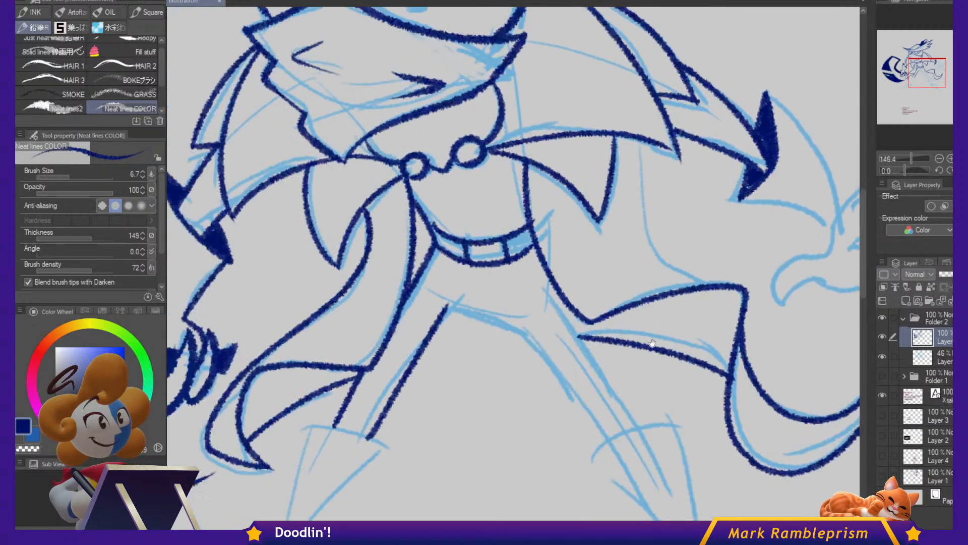
{"action": "left_click_drag", "start_coordinate": [635, 136], "coordinate": [635, 199]}
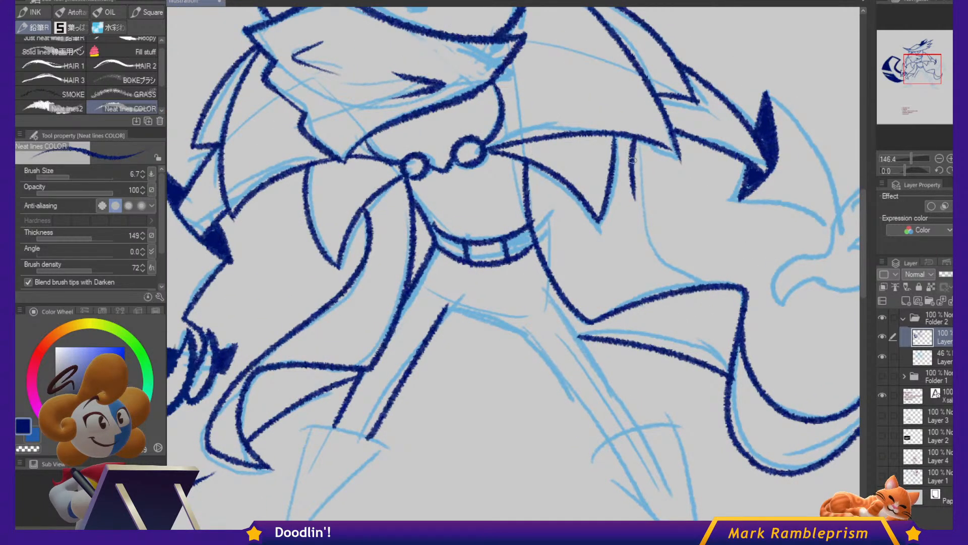
{"action": "mouse_move", "coordinate": [615, 155]}
{"action": "left_mouse_down"}
{"action": "mouse_move", "coordinate": [635, 228]}
{"action": "mouse_move", "coordinate": [679, 272]}
{"action": "mouse_move", "coordinate": [729, 280]}
{"action": "mouse_move", "coordinate": [667, 270]}
{"action": "mouse_move", "coordinate": [746, 288]}
{"action": "left_mouse_up"}
{"action": "key", "text": "ctrl+z"}
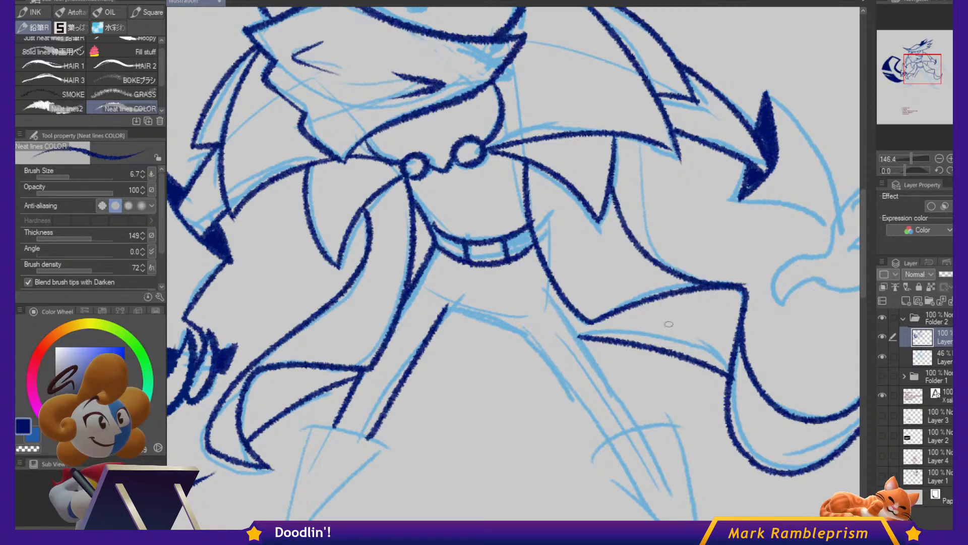
Fill the belt sections on both sides of the buckle with dark blue and touch up the buckle's edge.
{"action": "left_click_drag", "start_coordinate": [633, 315], "coordinate": [734, 282]}
{"action": "key", "text": "g"}
{"action": "left_click", "coordinate": [553, 212]}
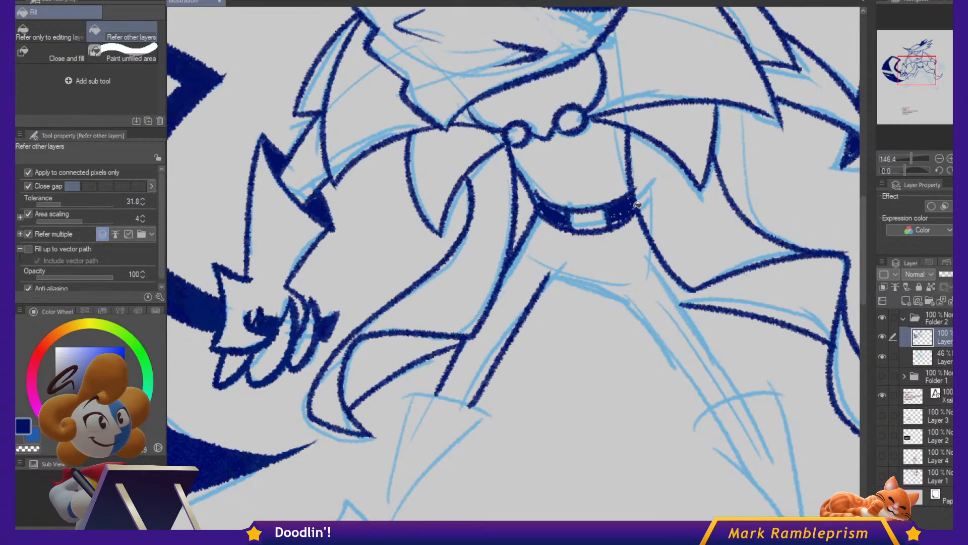
{"action": "key", "text": "p"}
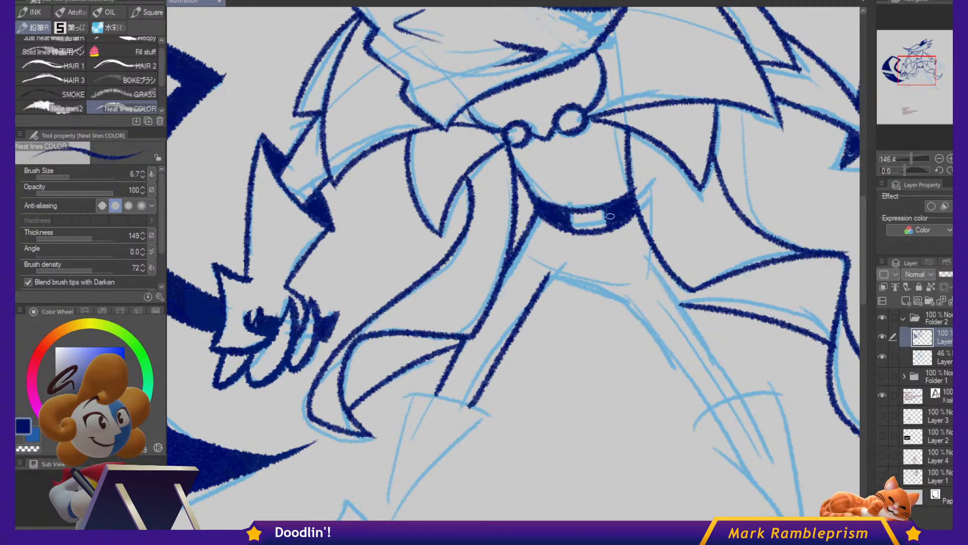
{"action": "left_click_drag", "start_coordinate": [605, 209], "coordinate": [600, 225]}
Ink the crotch line, the thigh of the leg on the right, and its flared boot shaft over the sketch.
{"action": "left_click_drag", "start_coordinate": [687, 288], "coordinate": [633, 200]}
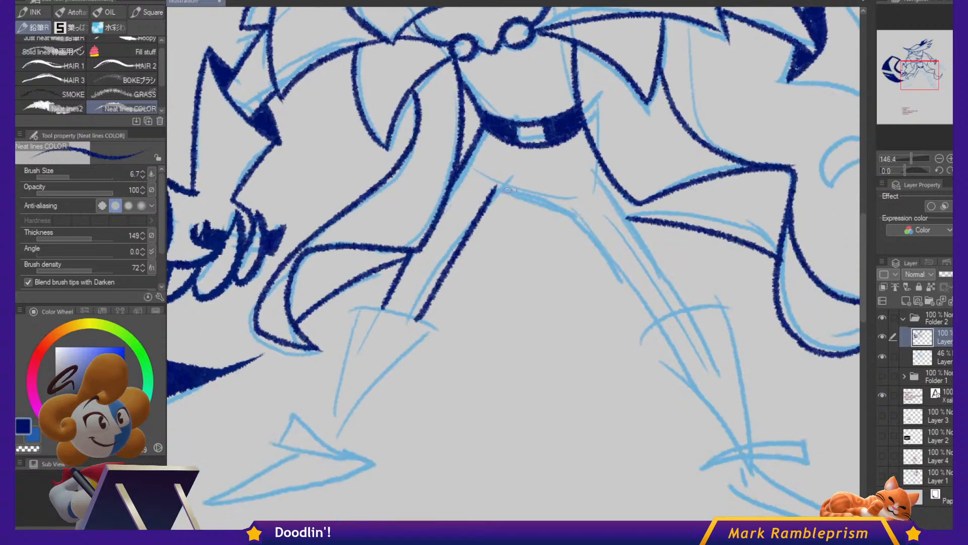
{"action": "left_click_drag", "start_coordinate": [495, 188], "coordinate": [564, 209]}
{"action": "key", "text": "ctrl+z"}
{"action": "mouse_move", "coordinate": [497, 188]}
{"action": "left_mouse_down"}
{"action": "mouse_move", "coordinate": [558, 200]}
{"action": "mouse_move", "coordinate": [656, 321]}
{"action": "left_mouse_up"}
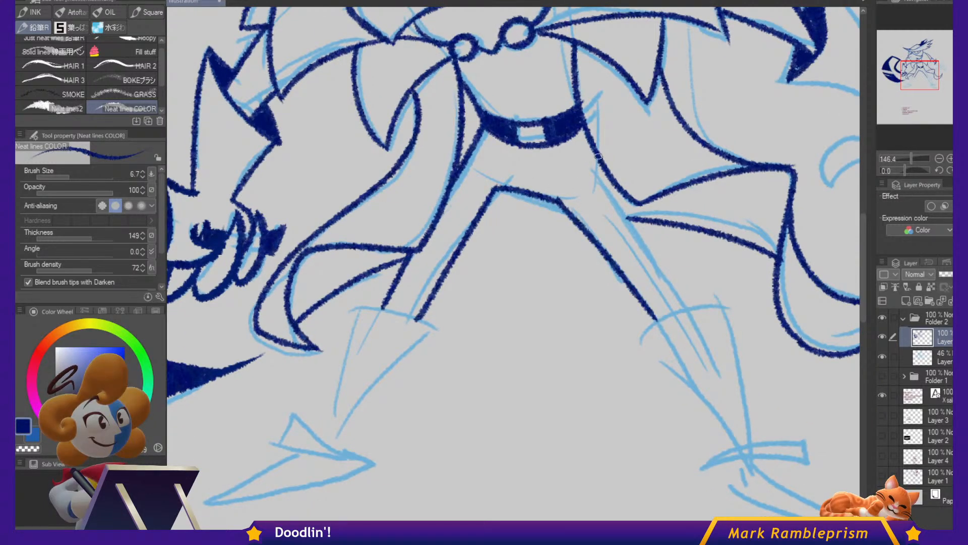
{"action": "left_click_drag", "start_coordinate": [598, 157], "coordinate": [604, 175]}
{"action": "mouse_move", "coordinate": [637, 337]}
{"action": "left_mouse_down"}
{"action": "mouse_move", "coordinate": [726, 304]}
{"action": "mouse_move", "coordinate": [755, 438]}
{"action": "mouse_move", "coordinate": [662, 357]}
{"action": "mouse_move", "coordinate": [733, 435]}
{"action": "left_mouse_up"}
Ink the ankle flap and long pointed foot of the boot on the right, extending the shaft lines to meet it.
{"action": "left_click_drag", "start_coordinate": [784, 382], "coordinate": [740, 295]}
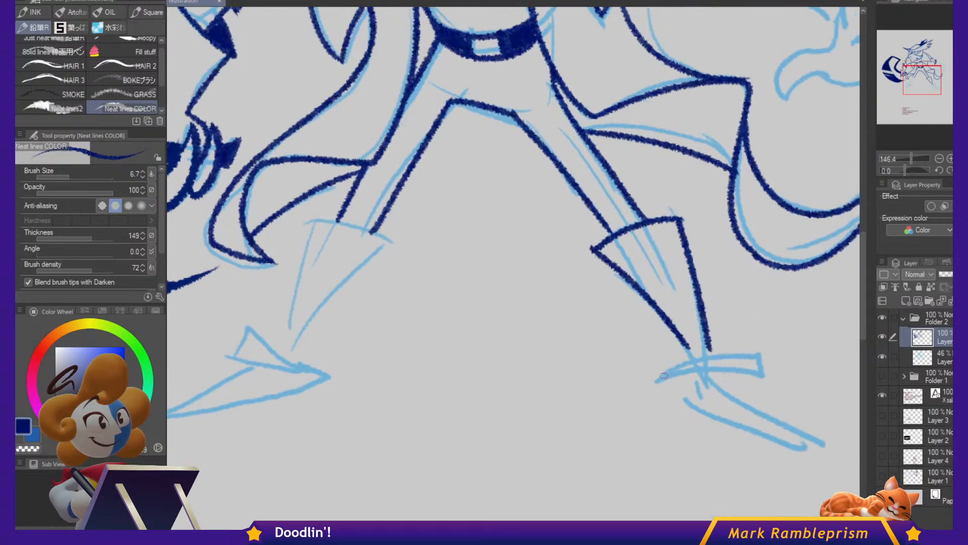
{"action": "left_click_drag", "start_coordinate": [658, 382], "coordinate": [769, 354]}
{"action": "left_click_drag", "start_coordinate": [657, 384], "coordinate": [772, 385]}
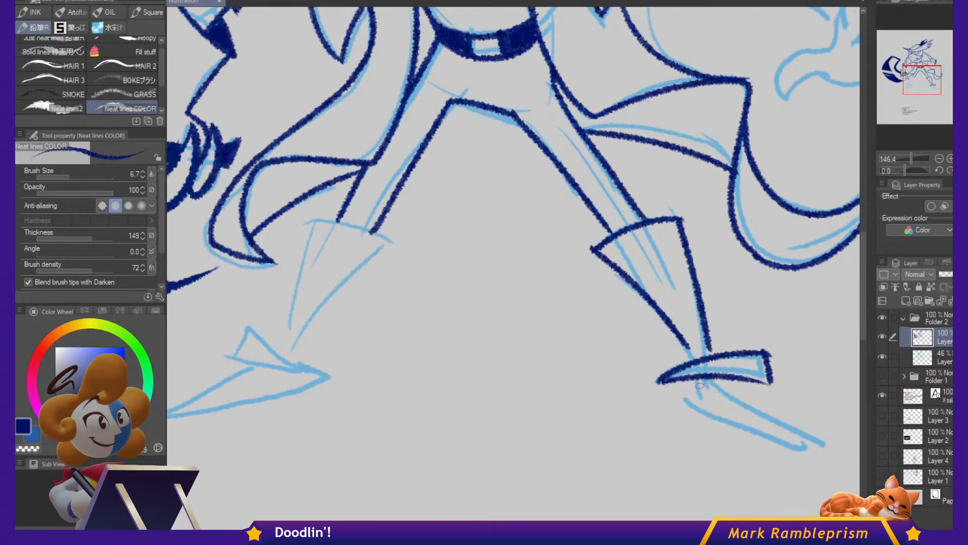
{"action": "left_click_drag", "start_coordinate": [678, 405], "coordinate": [805, 449]}
{"action": "left_click_drag", "start_coordinate": [716, 379], "coordinate": [854, 461]}
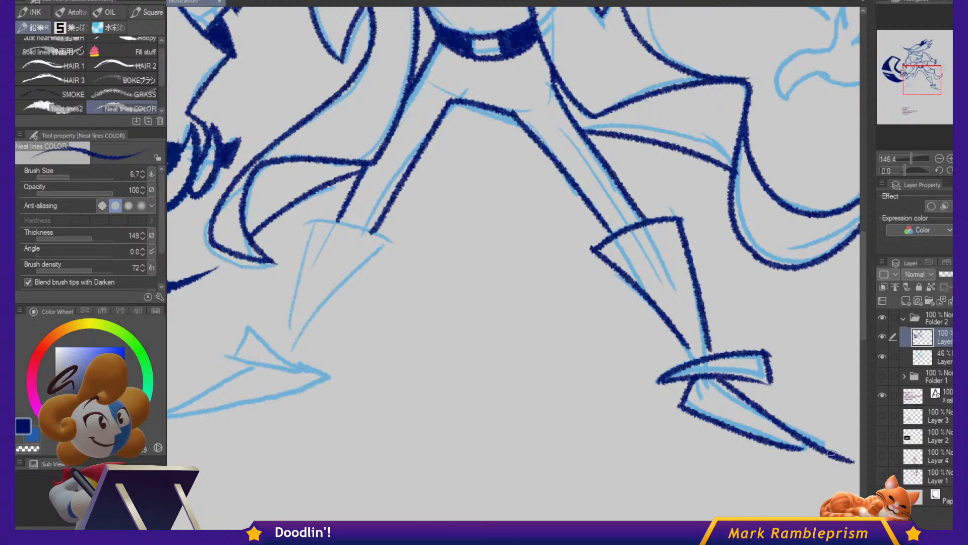
{"action": "left_click_drag", "start_coordinate": [684, 346], "coordinate": [694, 360]}
{"action": "left_click_drag", "start_coordinate": [708, 348], "coordinate": [710, 361]}
Ink the other boot on the left of the figure: its flared shaft, ankle flap and long pointed foot.
{"action": "left_click_drag", "start_coordinate": [553, 341], "coordinate": [755, 311]}
{"action": "mouse_move", "coordinate": [510, 195]}
{"action": "left_mouse_down"}
{"action": "mouse_move", "coordinate": [603, 212]}
{"action": "mouse_move", "coordinate": [528, 284]}
{"action": "left_mouse_up"}
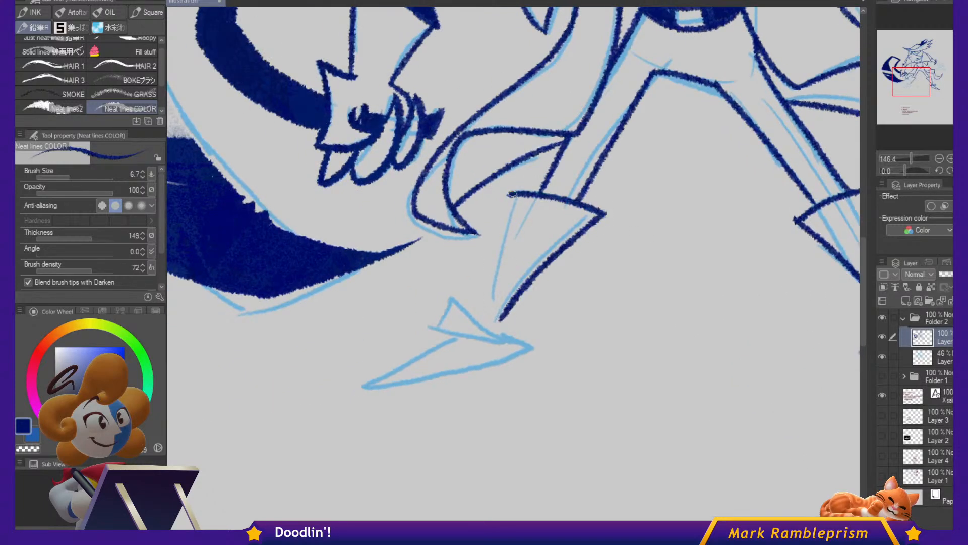
{"action": "mouse_move", "coordinate": [512, 194]}
{"action": "left_mouse_down"}
{"action": "mouse_move", "coordinate": [499, 301]}
{"action": "mouse_move", "coordinate": [437, 326]}
{"action": "mouse_move", "coordinate": [452, 295]}
{"action": "mouse_move", "coordinate": [530, 347]}
{"action": "left_mouse_up"}
{"action": "mouse_move", "coordinate": [437, 327]}
{"action": "left_mouse_down"}
{"action": "mouse_move", "coordinate": [504, 347]}
{"action": "mouse_move", "coordinate": [526, 332]}
{"action": "mouse_move", "coordinate": [497, 310]}
{"action": "mouse_move", "coordinate": [492, 324]}
{"action": "mouse_move", "coordinate": [504, 320]}
{"action": "mouse_move", "coordinate": [515, 361]}
{"action": "left_mouse_up"}
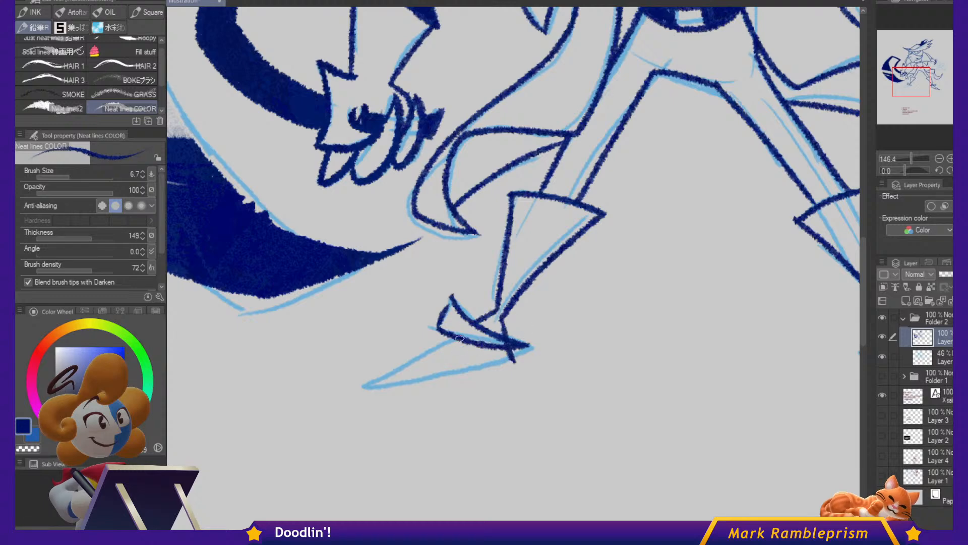
{"action": "left_click_drag", "start_coordinate": [459, 338], "coordinate": [362, 385]}
{"action": "left_click_drag", "start_coordinate": [479, 375], "coordinate": [515, 362]}
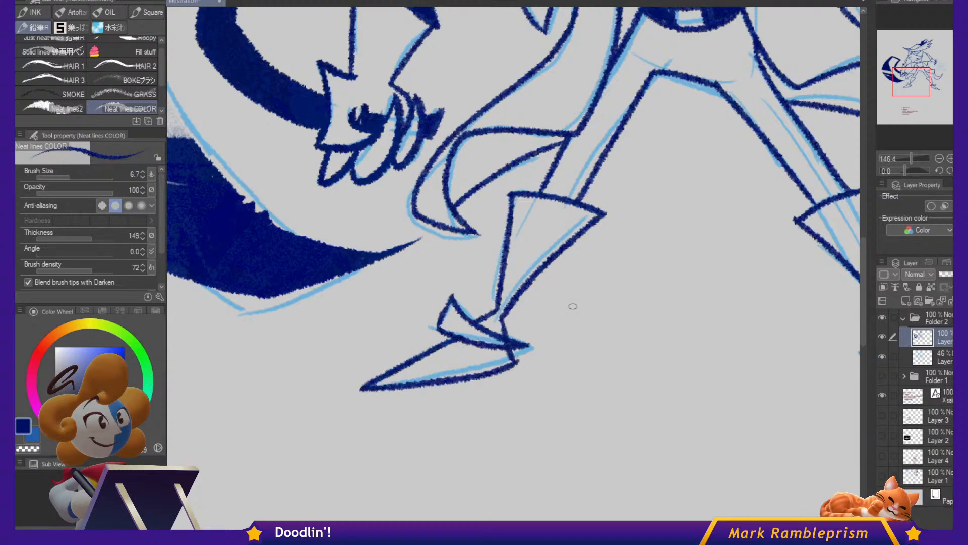
Ink the forearm and clawed, open-fingered hand of the outstretched arm over the blue sketch.
{"action": "left_click_drag", "start_coordinate": [719, 414], "coordinate": [486, 432]}
{"action": "left_click_drag", "start_coordinate": [505, 373], "coordinate": [592, 473]}
{"action": "scroll", "coordinate": [564, 349], "scroll_direction": "down", "scroll_amount": 2}
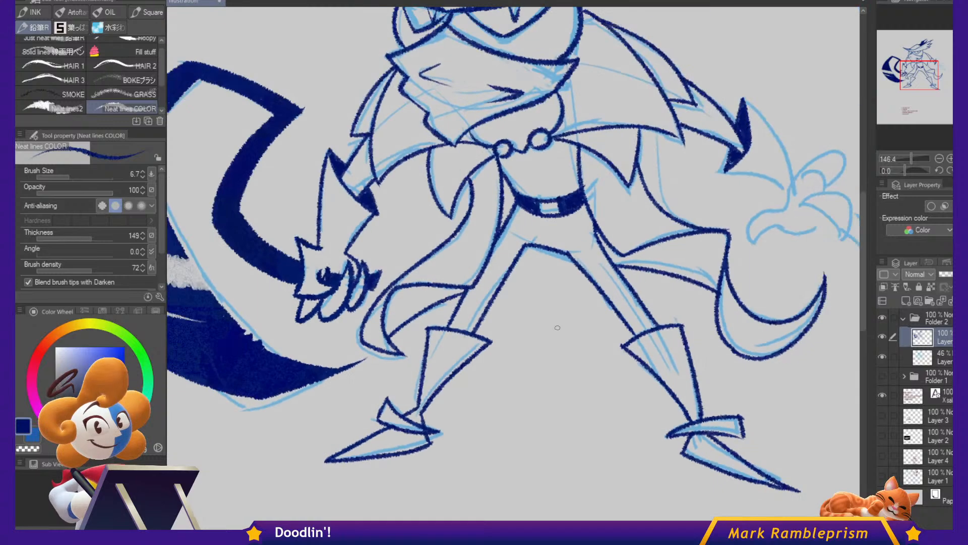
{"action": "left_click_drag", "start_coordinate": [556, 331], "coordinate": [545, 357]}
{"action": "scroll", "coordinate": [744, 243], "scroll_direction": "up", "scroll_amount": 1}
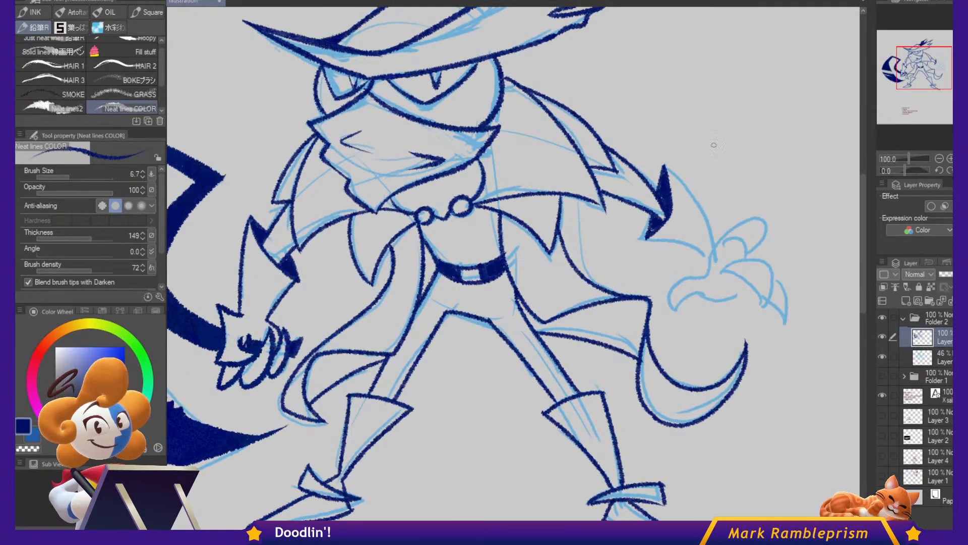
{"action": "left_click_drag", "start_coordinate": [720, 245], "coordinate": [722, 251]}
{"action": "mouse_move", "coordinate": [649, 240]}
{"action": "left_mouse_down"}
{"action": "mouse_move", "coordinate": [711, 253]}
{"action": "mouse_move", "coordinate": [710, 266]}
{"action": "mouse_move", "coordinate": [747, 217]}
{"action": "mouse_move", "coordinate": [763, 225]}
{"action": "mouse_move", "coordinate": [747, 259]}
{"action": "mouse_move", "coordinate": [726, 253]}
{"action": "mouse_move", "coordinate": [768, 314]}
{"action": "mouse_move", "coordinate": [787, 324]}
{"action": "mouse_move", "coordinate": [707, 297]}
{"action": "mouse_move", "coordinate": [668, 306]}
{"action": "left_mouse_up"}
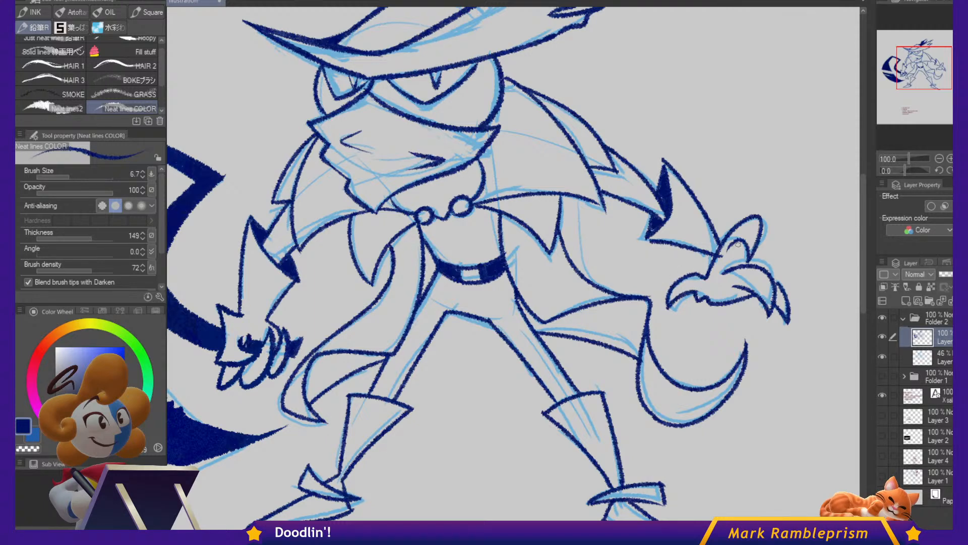
{"action": "mouse_move", "coordinate": [730, 248]}
{"action": "left_mouse_down"}
{"action": "mouse_move", "coordinate": [726, 271]}
{"action": "mouse_move", "coordinate": [726, 253]}
{"action": "left_mouse_up"}
Lasso the outstretched hand's line art, transform it slightly upward against the wrist, and clear the selection.
{"action": "key", "text": "c"}
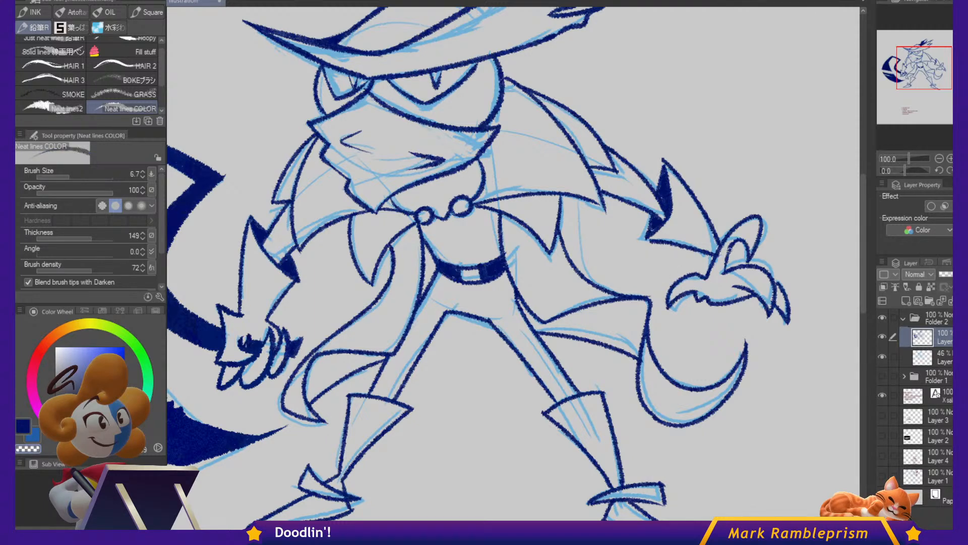
{"action": "key", "text": "c"}
{"action": "key", "text": "m"}
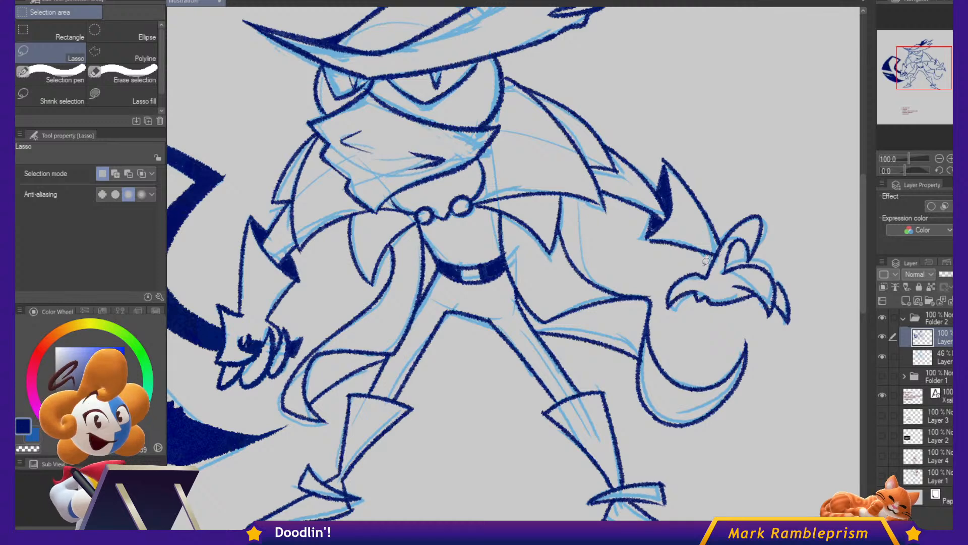
{"action": "mouse_move", "coordinate": [704, 264]}
{"action": "left_mouse_down"}
{"action": "mouse_move", "coordinate": [836, 259]}
{"action": "mouse_move", "coordinate": [666, 287]}
{"action": "left_mouse_up"}
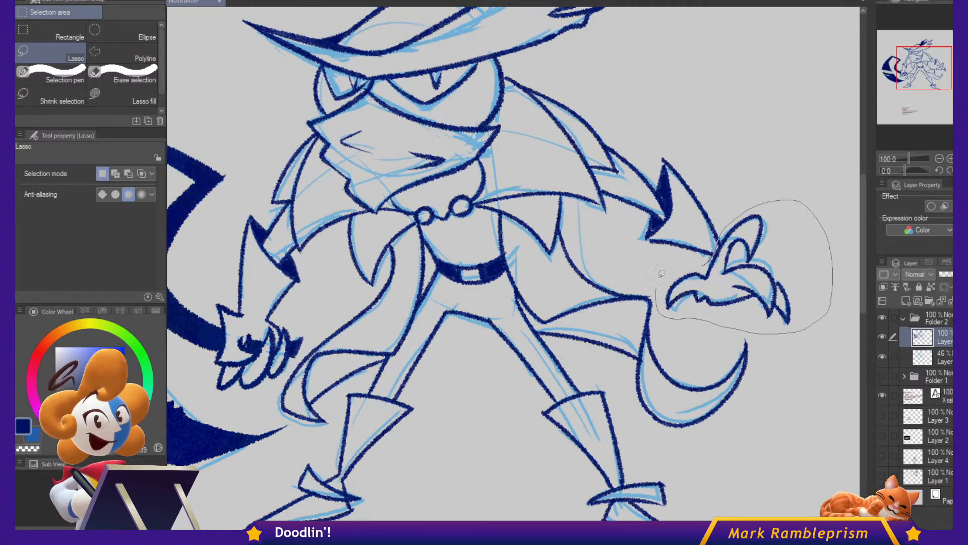
{"action": "key", "text": "ctrl+t"}
{"action": "left_click_drag", "start_coordinate": [747, 280], "coordinate": [757, 265]}
{"action": "key", "text": "Return"}
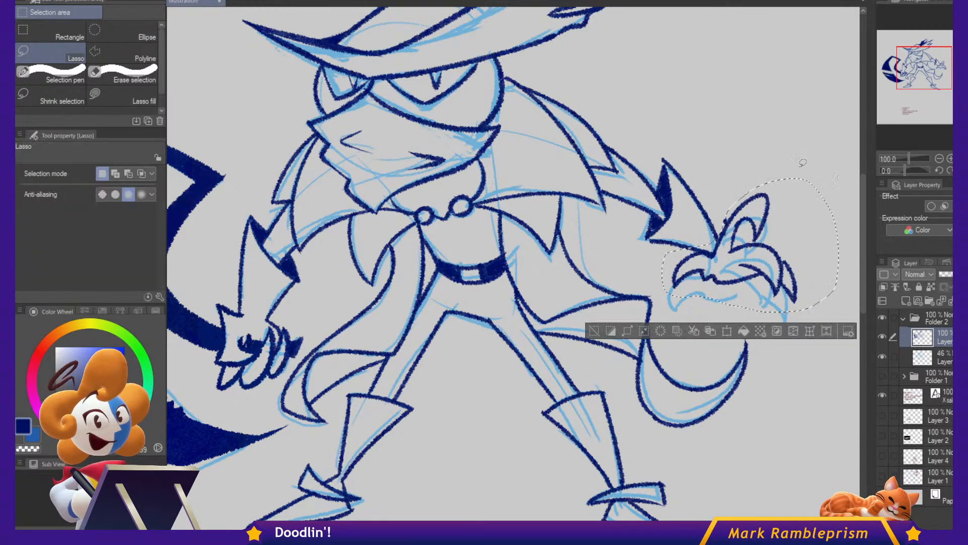
{"action": "left_click_drag", "start_coordinate": [719, 221], "coordinate": [731, 210]}
{"action": "left_click", "coordinate": [774, 161]}
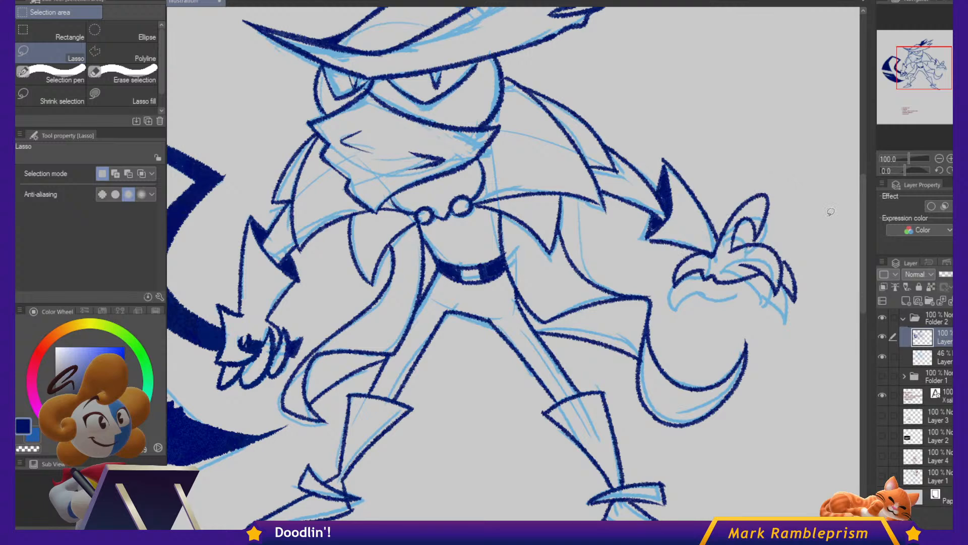
{"action": "left_click_drag", "start_coordinate": [546, 319], "coordinate": [640, 343]}
{"action": "mouse_move", "coordinate": [594, 294]}
{"action": "left_mouse_down"}
{"action": "mouse_move", "coordinate": [539, 303]}
{"action": "mouse_move", "coordinate": [560, 308]}
{"action": "left_mouse_up"}
{"action": "key", "text": "p"}
{"action": "key", "text": "g"}
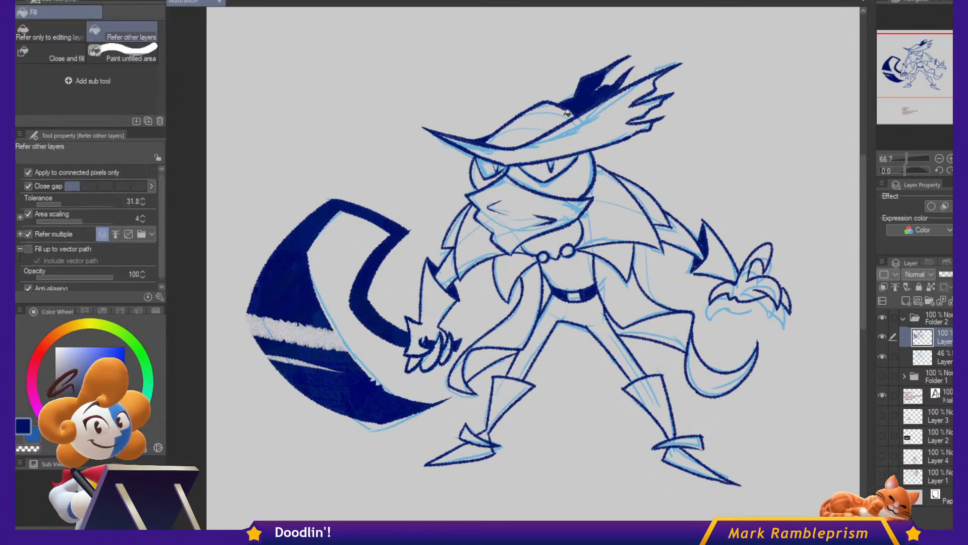
{"action": "left_click", "coordinate": [578, 135]}
{"action": "key", "text": "ctrl+z"}
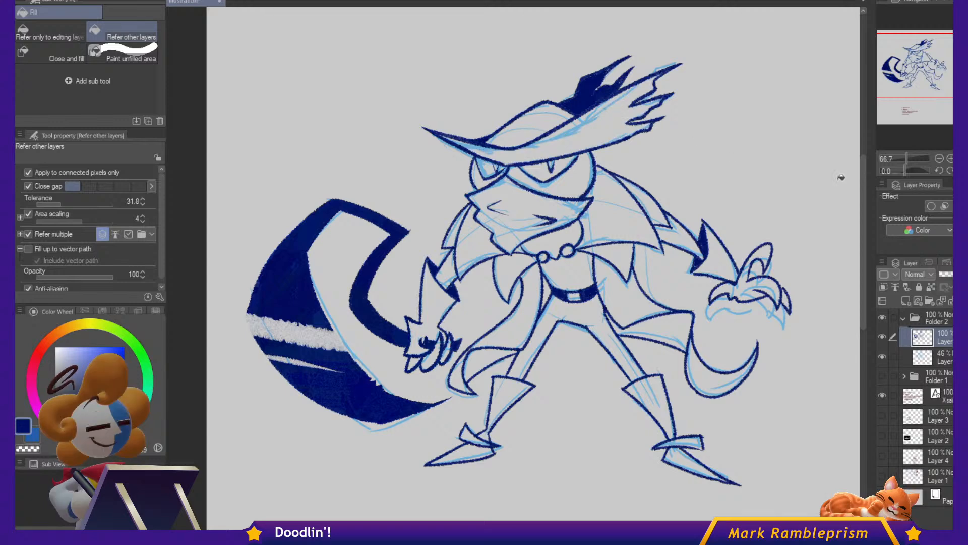
Hide the blue sketch layer and add a new layer directly beneath the line art for greyish-blue flat colour.
{"action": "left_click", "coordinate": [883, 356]}
{"action": "left_click", "coordinate": [588, 130]}
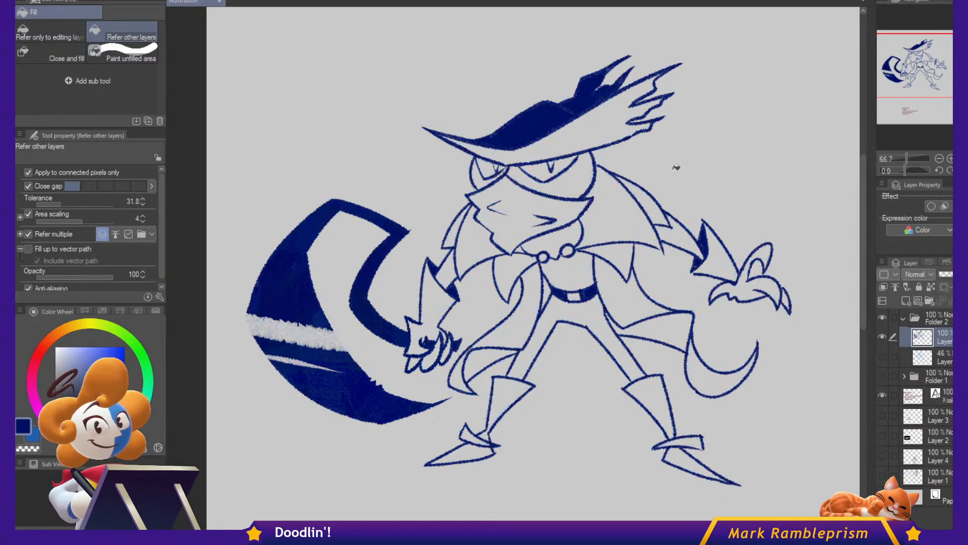
{"action": "key", "text": "ctrl+z"}
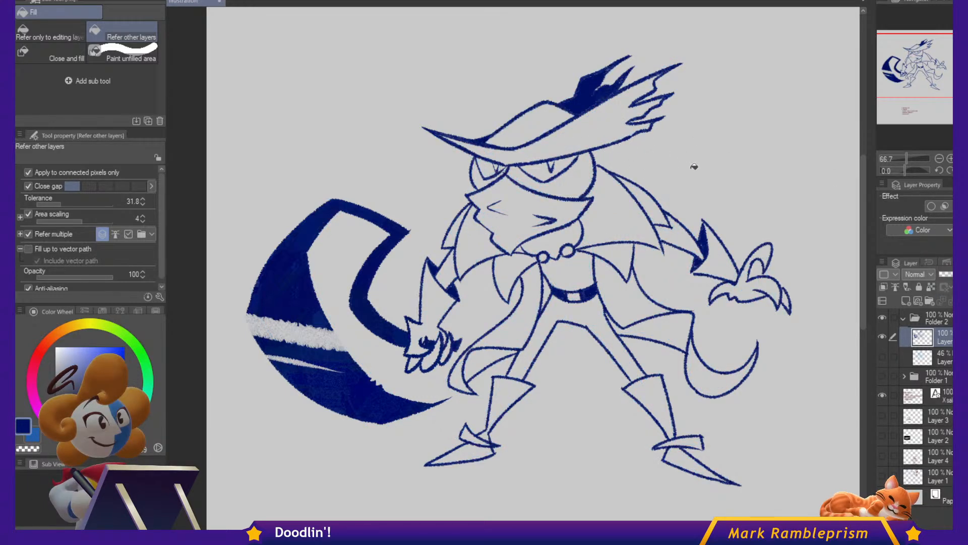
{"action": "left_click", "coordinate": [910, 301]}
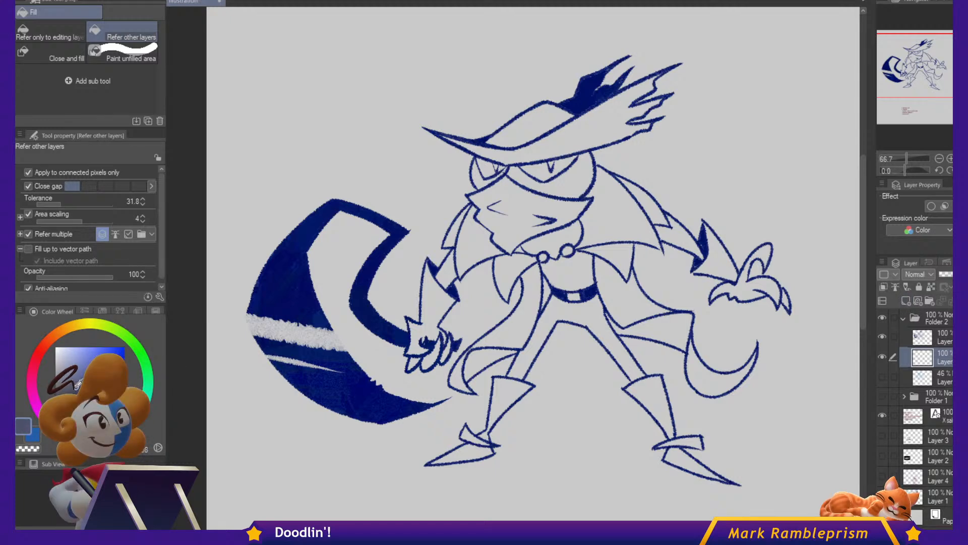
{"action": "left_click", "coordinate": [557, 110]}
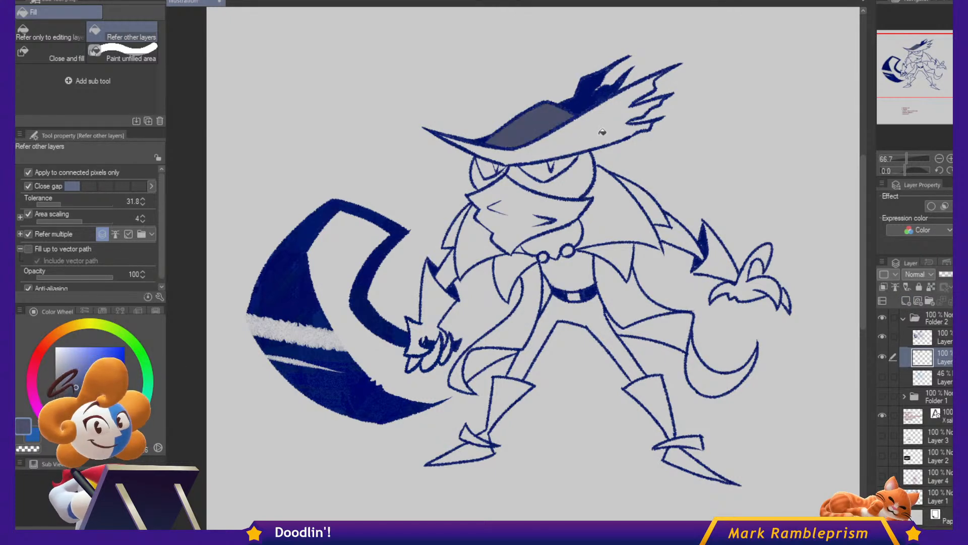
{"action": "key", "text": "ctrl+z"}
{"action": "left_click", "coordinate": [583, 177]}
{"action": "key", "text": "ctrl+z"}
Fill the face mask and the hat's crown and brim with dark greyish blue, and the head around the eyes with a lighter shade.
{"action": "left_click", "coordinate": [565, 207]}
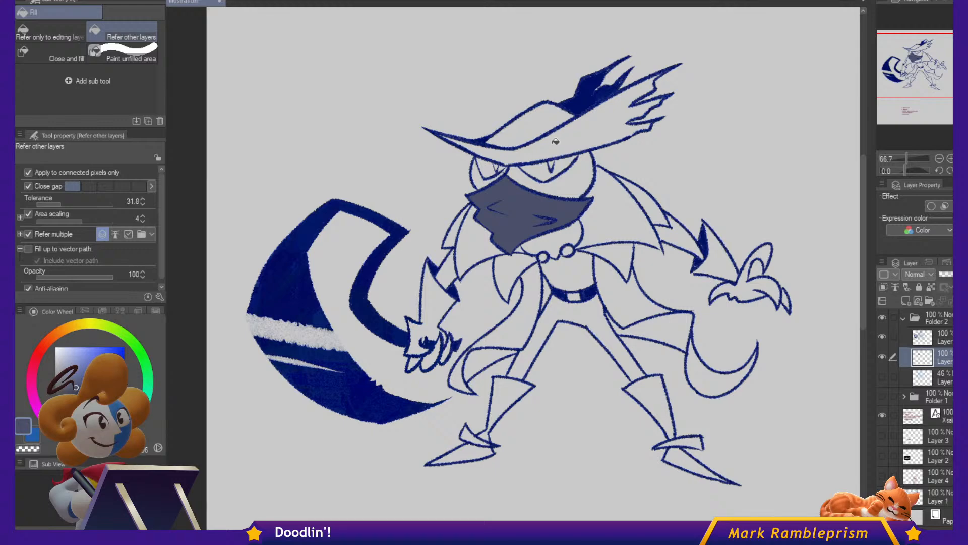
{"action": "left_click", "coordinate": [556, 142]}
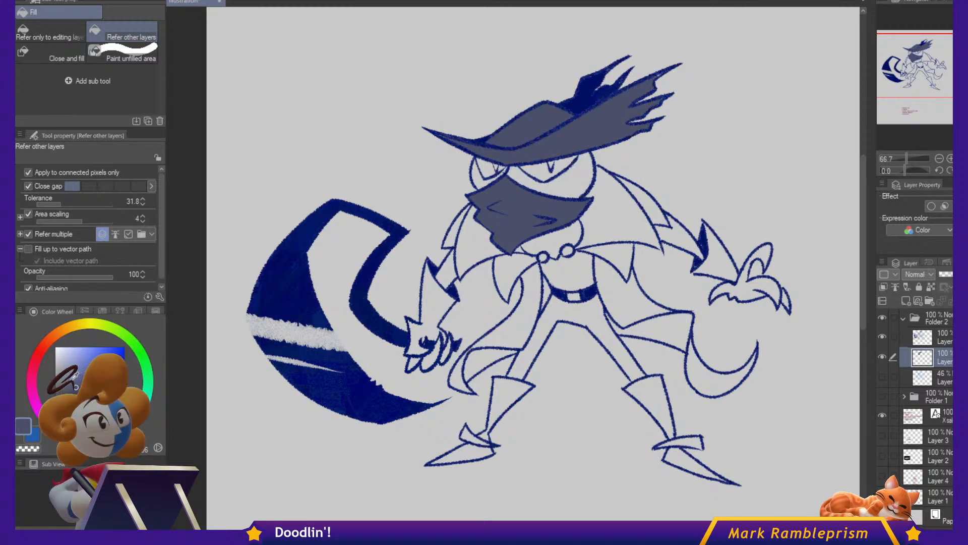
{"action": "left_click", "coordinate": [565, 181]}
{"action": "left_click", "coordinate": [488, 175]}
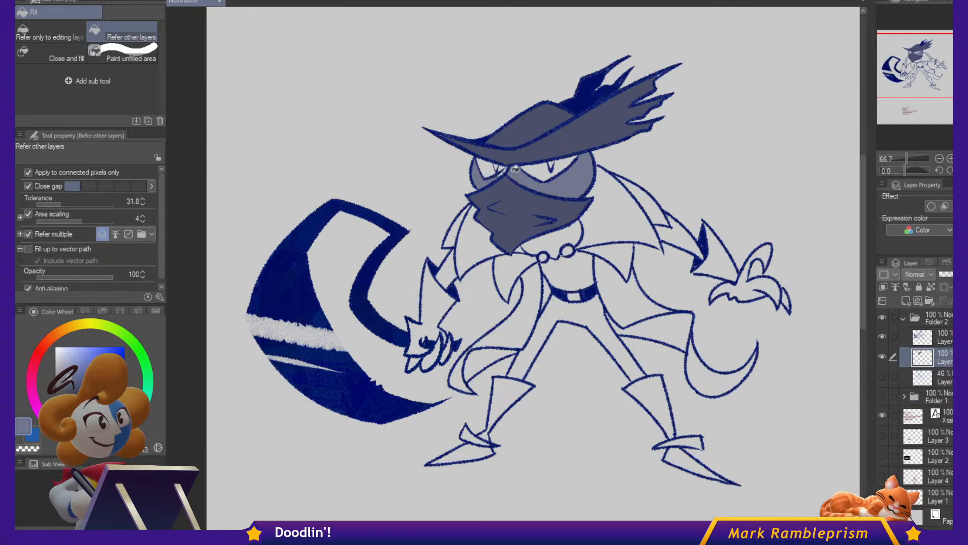
Fill the pupils of both eyes with bright magenta.
{"action": "left_click", "coordinate": [110, 348]}
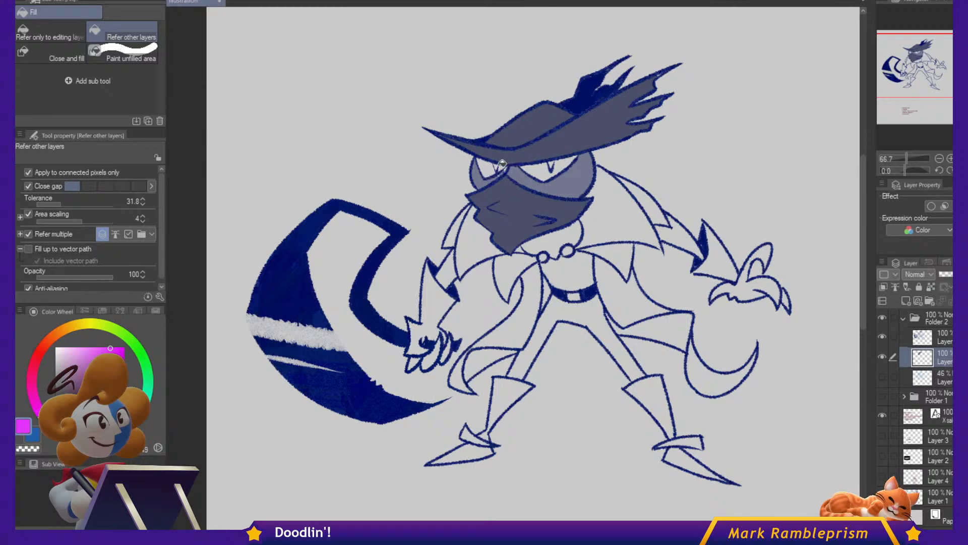
{"action": "left_click", "coordinate": [500, 164]}
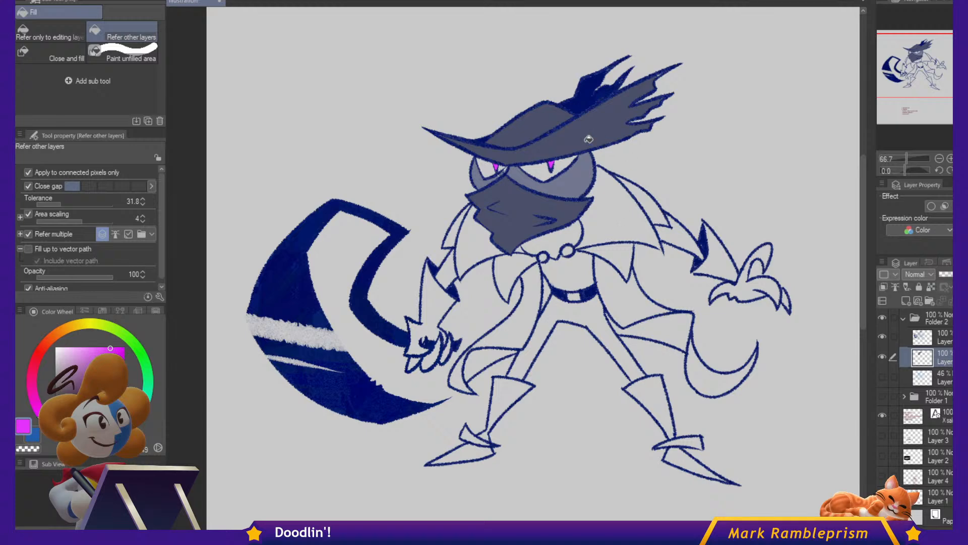
Fill the inner folds of the coat tails with dark greyish blue and the coat's outer panels with the lighter shade.
{"action": "left_click", "coordinate": [567, 131], "text": "alt"}
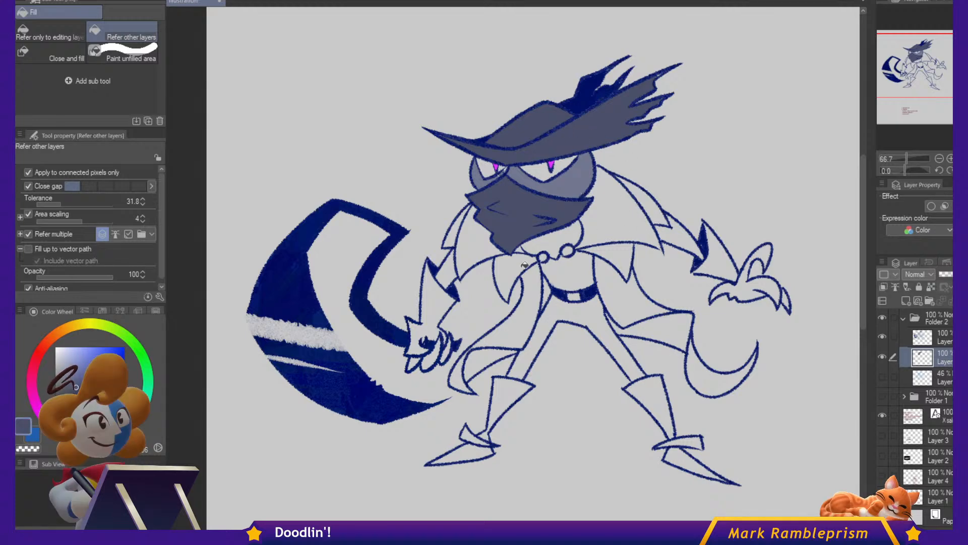
{"action": "left_click", "coordinate": [524, 264]}
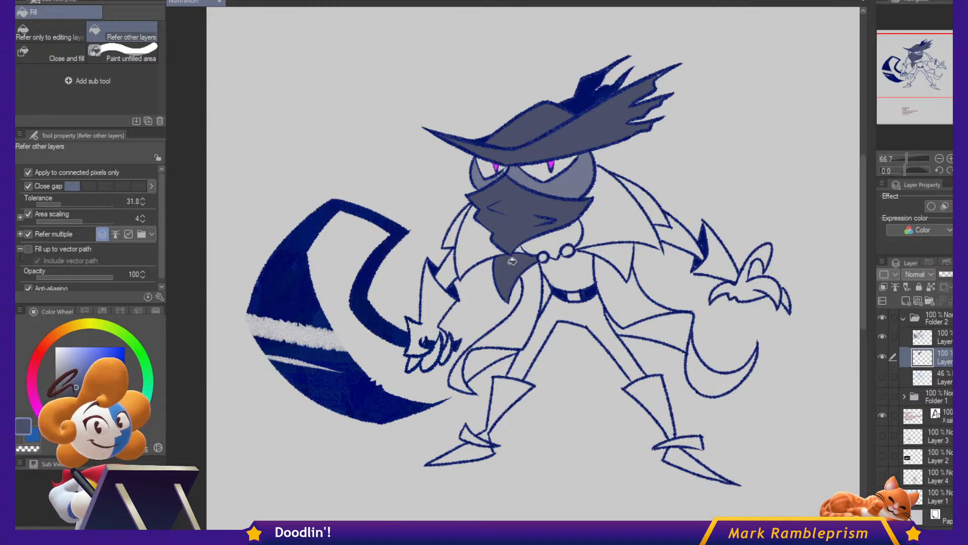
{"action": "left_click", "coordinate": [497, 348]}
{"action": "left_click", "coordinate": [678, 337]}
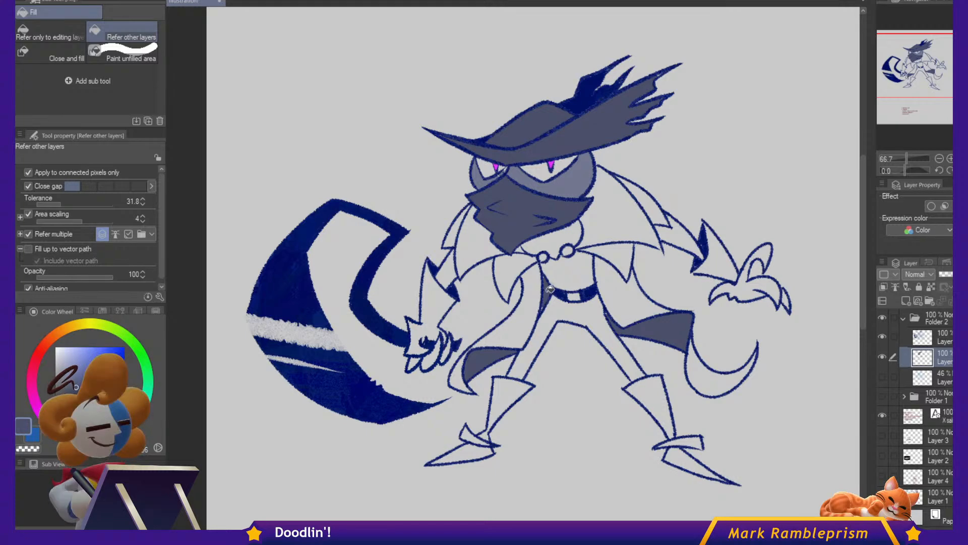
{"action": "left_click", "coordinate": [633, 282]}
{"action": "left_click", "coordinate": [524, 308]}
{"action": "left_click", "coordinate": [517, 273]}
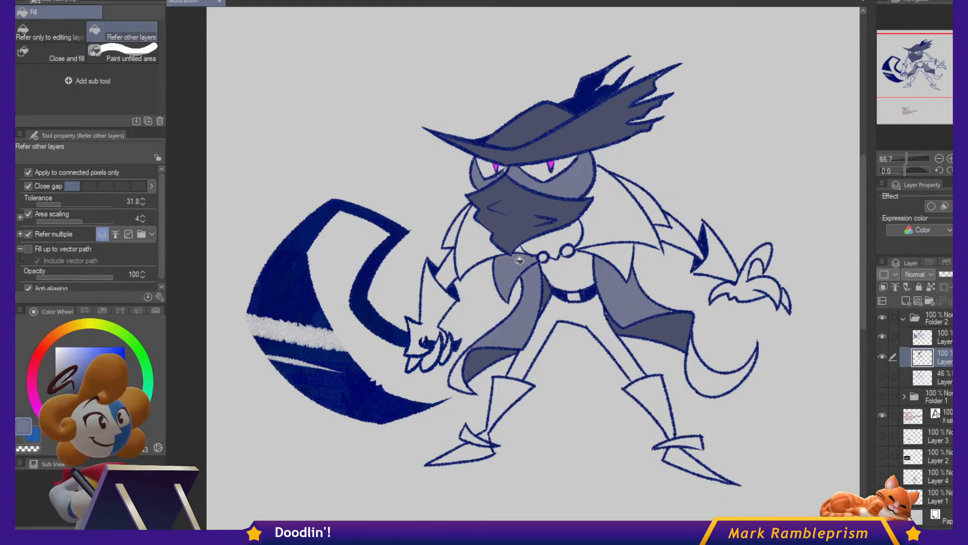
Try to fill the shoulder cape with the lighter greyish blue, and undo the fills that flood the background.
{"action": "left_click", "coordinate": [611, 254]}
{"action": "left_click", "coordinate": [480, 244]}
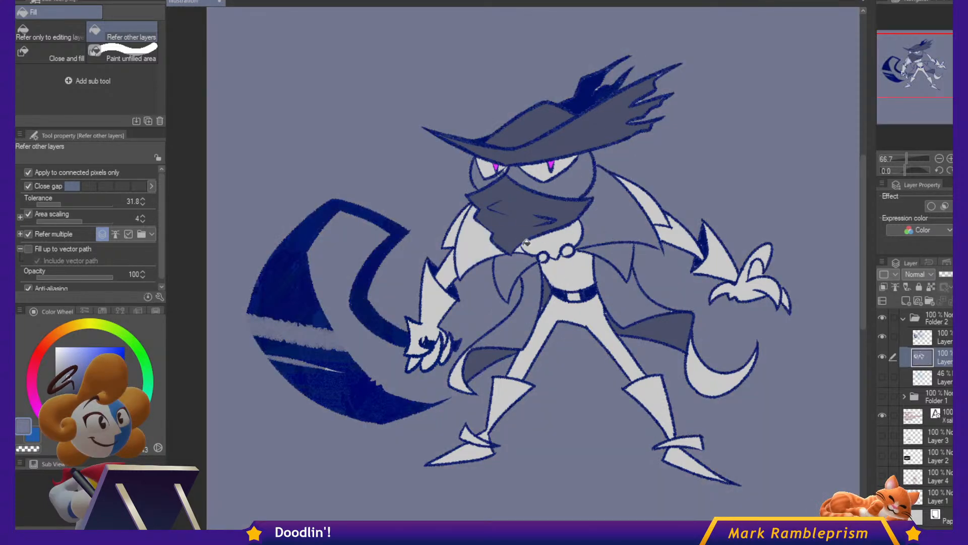
{"action": "key", "text": "ctrl+z"}
{"action": "key", "text": "ctrl+z"}
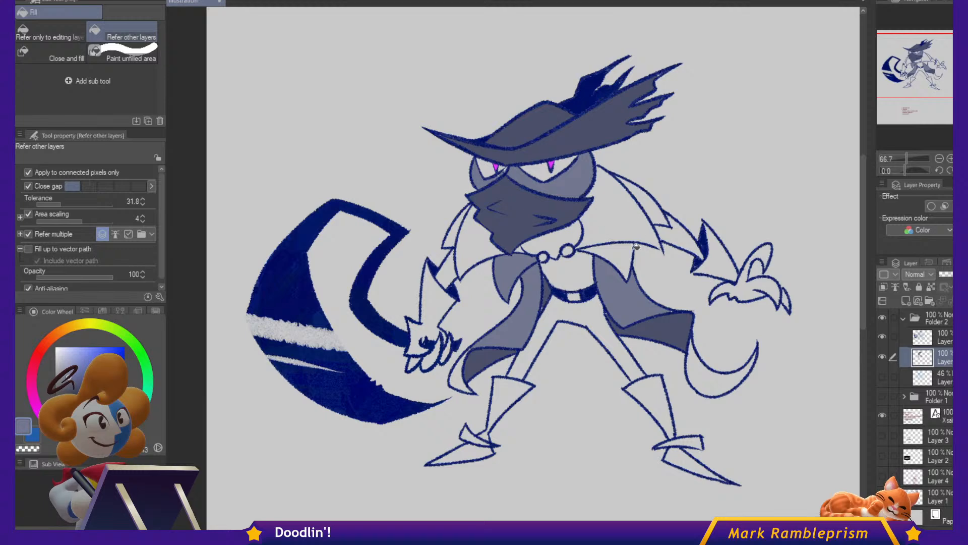
Close the gap at the cape's pointed edge with the G-pen and fill the cape panels with the lighter greyish blue.
{"action": "key", "text": "p"}
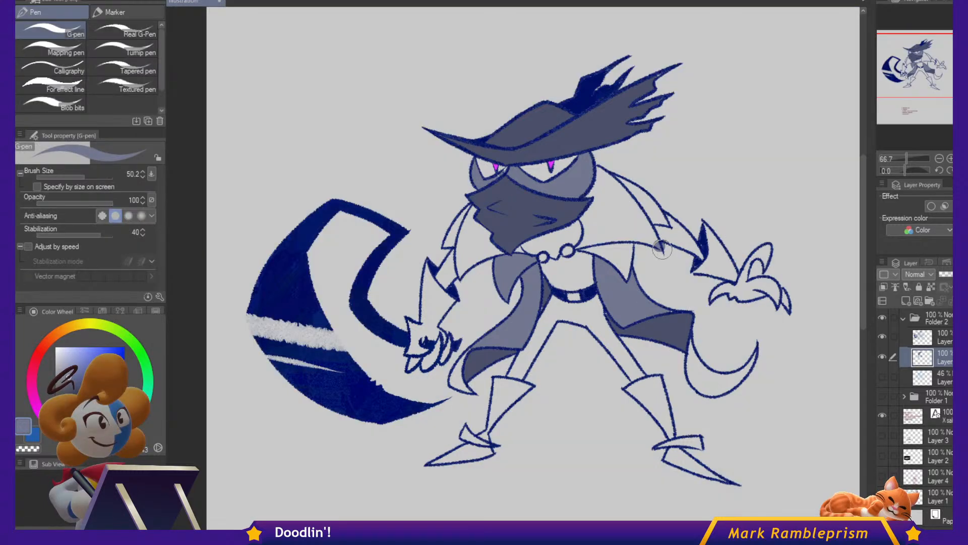
{"action": "key", "text": "g"}
{"action": "left_click", "coordinate": [658, 213]}
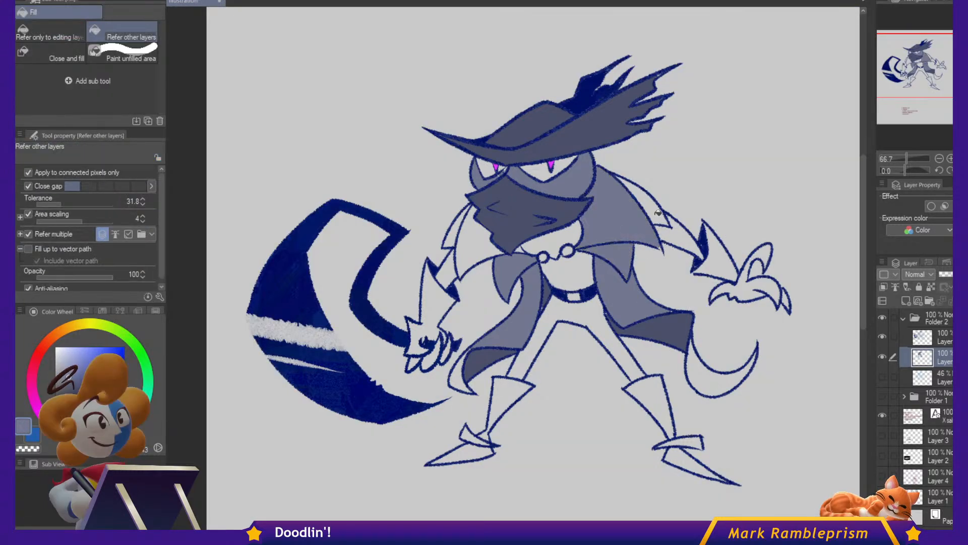
{"action": "left_click", "coordinate": [479, 238]}
{"action": "left_click", "coordinate": [457, 227]}
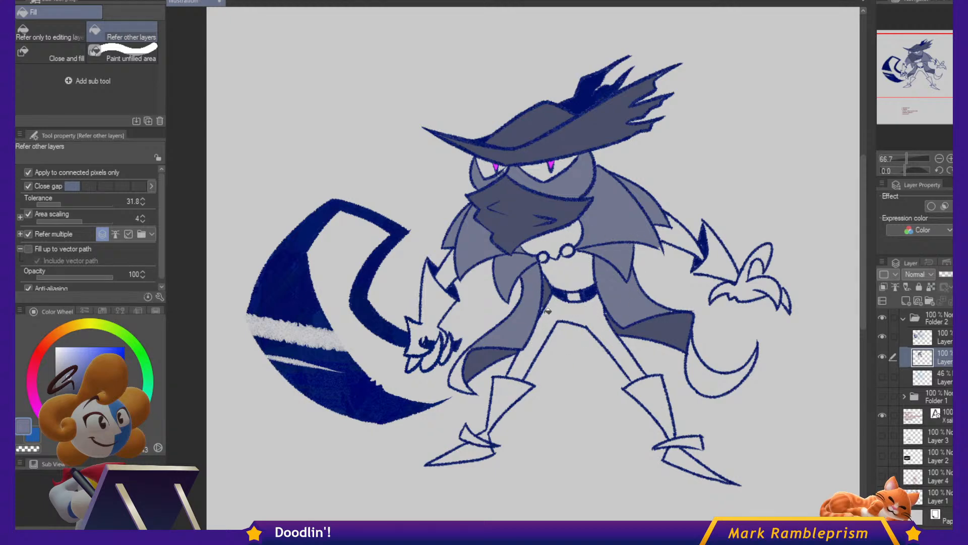
Fill both boots, including their shoes and ankle cuffs, with dark greyish blue.
{"action": "left_click", "coordinate": [508, 398]}
{"action": "left_click", "coordinate": [462, 453]}
{"action": "left_click", "coordinate": [636, 406]}
{"action": "left_click", "coordinate": [691, 462]}
{"action": "left_click", "coordinate": [665, 440]}
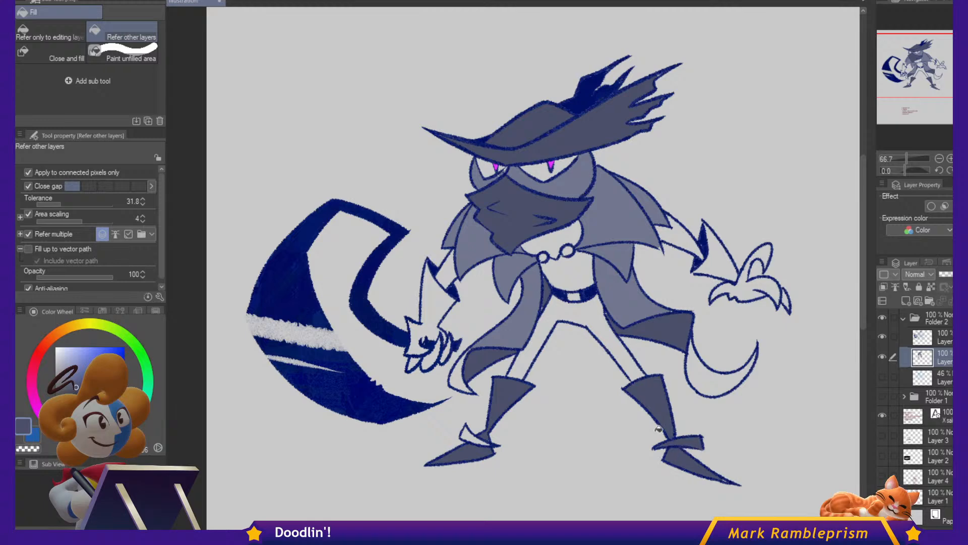
{"action": "left_click", "coordinate": [476, 435]}
Fill the trousers, torso and neck area below the mask with dark greyish blue.
{"action": "left_click", "coordinate": [558, 307]}
{"action": "left_click", "coordinate": [565, 272]}
{"action": "left_click", "coordinate": [549, 235]}
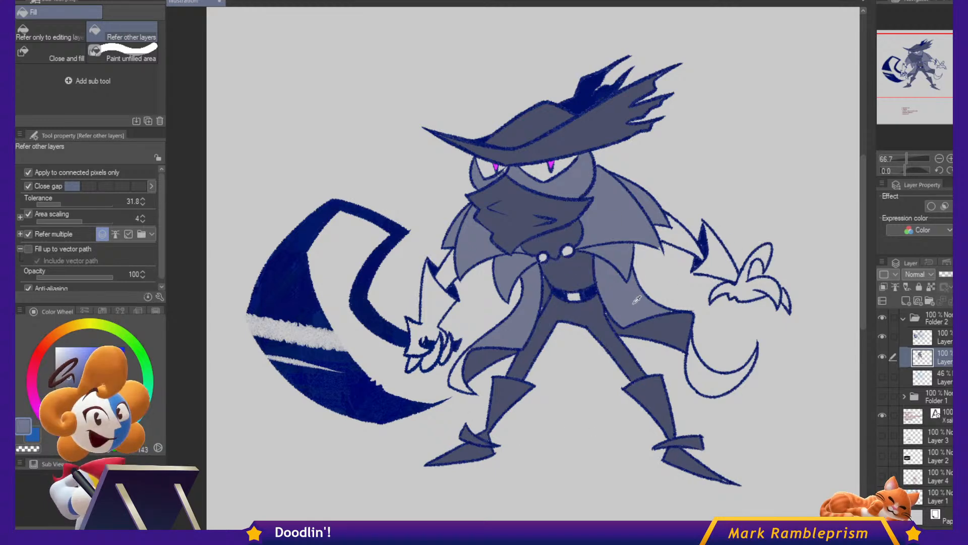
Fill the curled tips of the coat tails and the sleeve of the outstretched arm with the lighter greyish blue.
{"action": "left_click", "coordinate": [717, 368]}
{"action": "left_click", "coordinate": [463, 376]}
{"action": "left_click", "coordinate": [679, 237]}
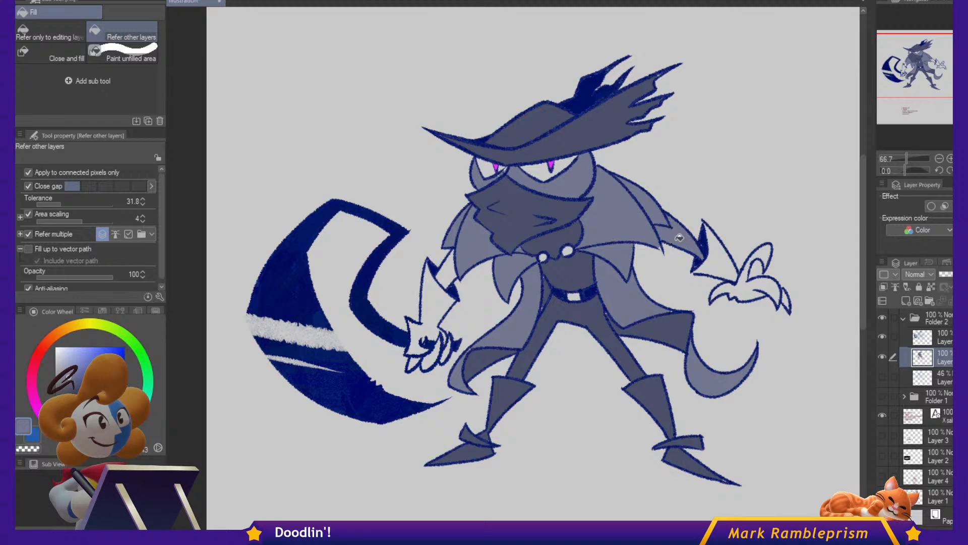
Fill both gauntlets, the fist holding the scythe and the outstretched hand with dark greyish blue.
{"action": "left_click", "coordinate": [525, 338], "text": "alt"}
{"action": "left_click", "coordinate": [439, 300]}
{"action": "left_click", "coordinate": [437, 355]}
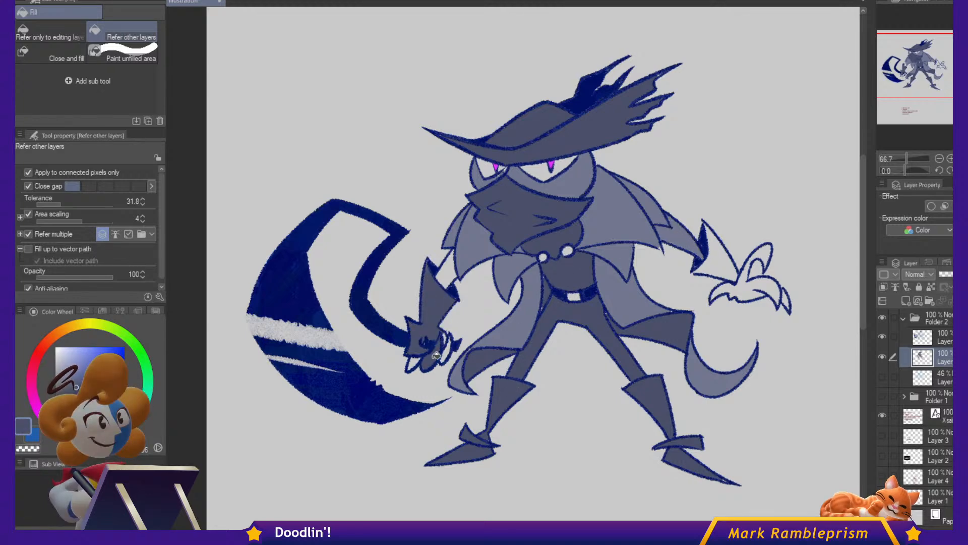
{"action": "left_click", "coordinate": [449, 354]}
{"action": "left_click", "coordinate": [448, 337]}
{"action": "left_click", "coordinate": [742, 285]}
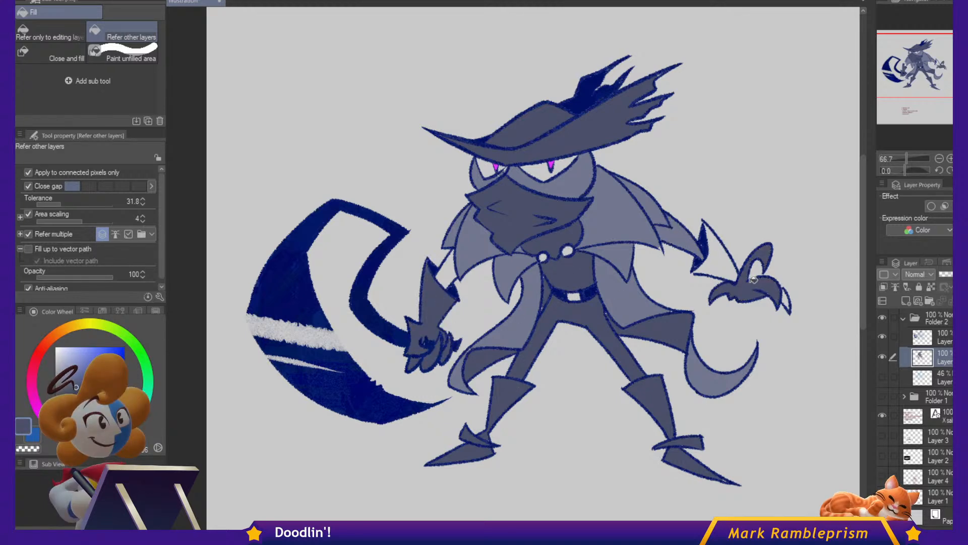
{"action": "left_click", "coordinate": [716, 252]}
Try to auto-select the cape panels with only the flat colour layer visible, lowering the tolerance to 48.1, and clear the selection.
{"action": "left_click", "coordinate": [465, 249], "text": "alt"}
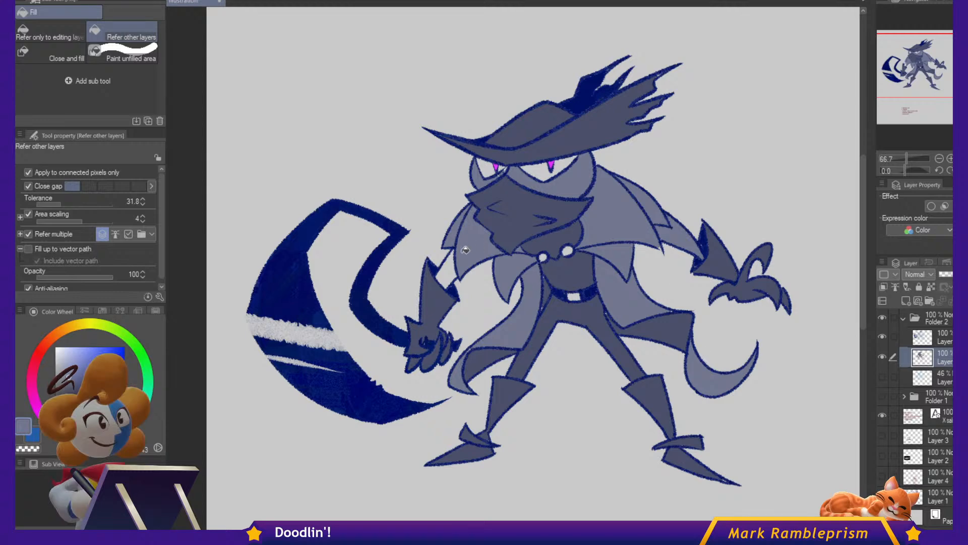
{"action": "key", "text": "w"}
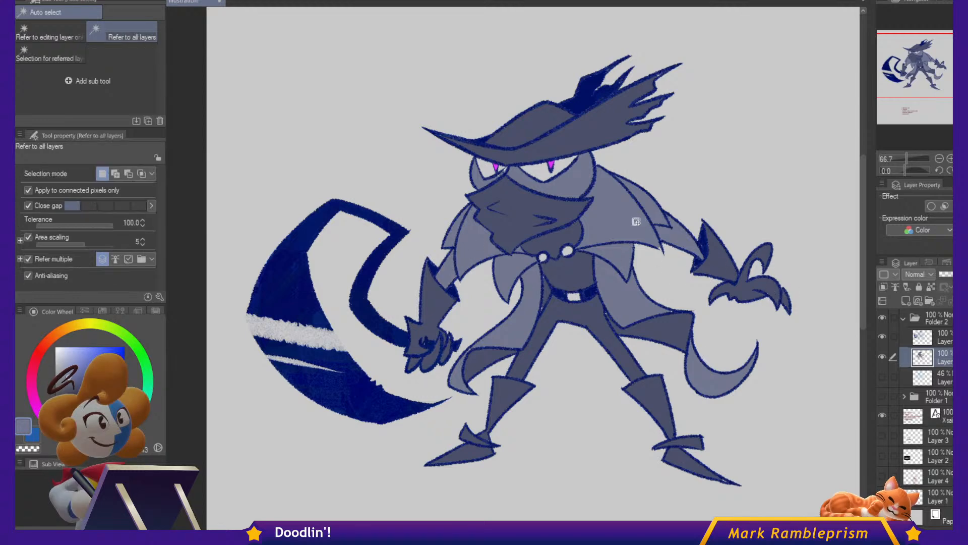
{"action": "left_click", "coordinate": [492, 251]}
{"action": "key", "text": "ctrl+d"}
{"action": "left_click", "coordinate": [883, 353], "text": "alt"}
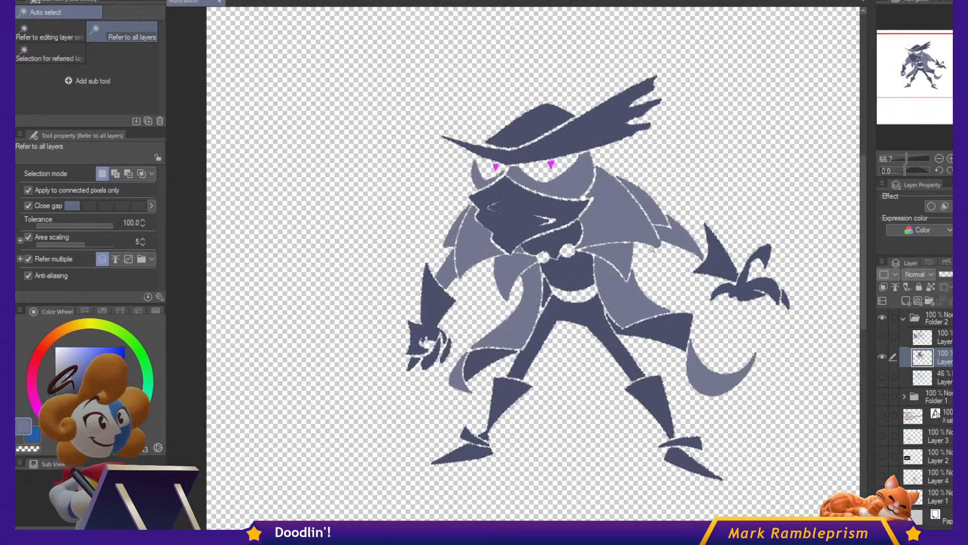
{"action": "left_click", "coordinate": [638, 232]}
{"action": "key", "text": "ctrl+d"}
{"action": "left_click", "coordinate": [499, 261]}
{"action": "key", "text": "ctrl+d"}
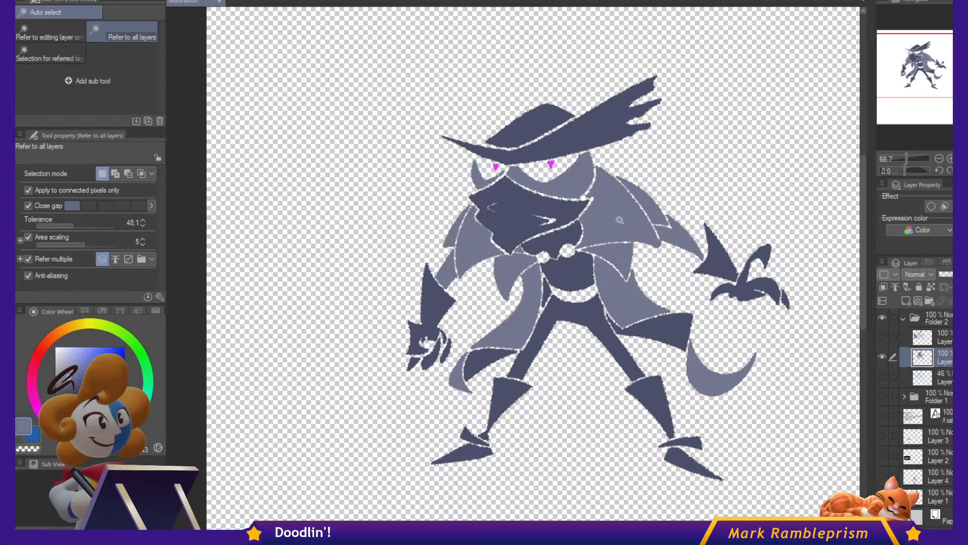
{"action": "left_click", "coordinate": [484, 243]}
{"action": "left_click", "coordinate": [882, 357], "text": "alt"}
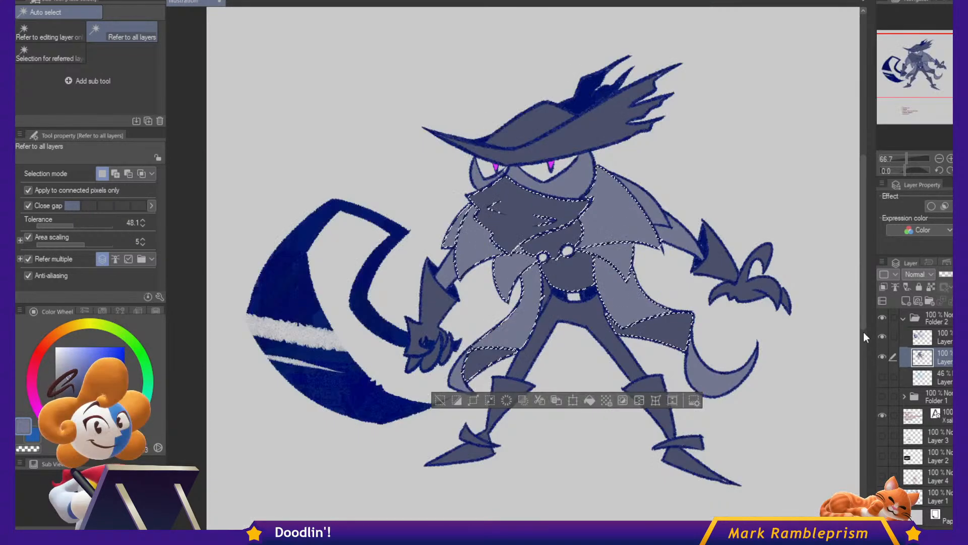
{"action": "key", "text": "ctrl+d"}
Fill the cape panels with pale lavender blue, and the eye whites, cape clasps and belt buckle with a near-white blue.
{"action": "key", "text": "g"}
{"action": "key", "text": "g"}
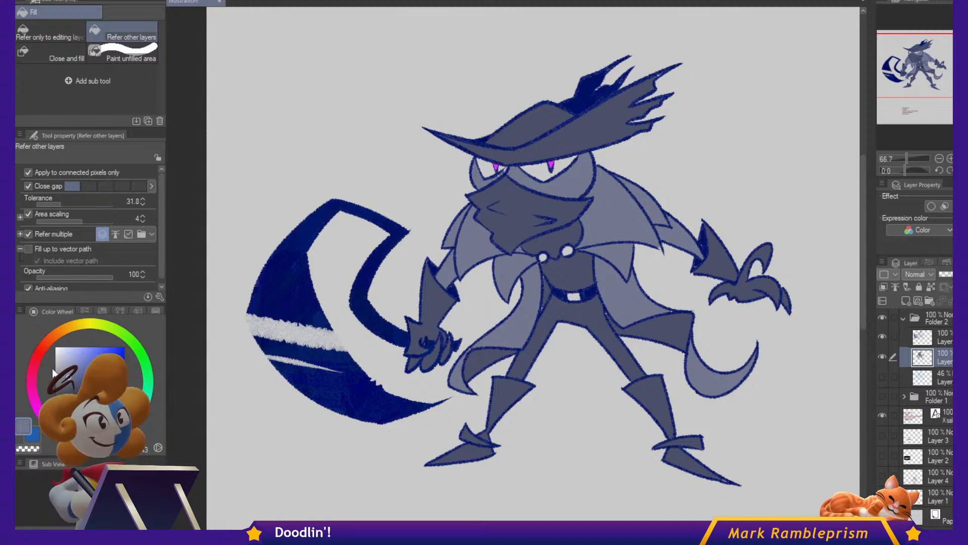
{"action": "left_click", "coordinate": [480, 235]}
{"action": "left_click", "coordinate": [617, 217]}
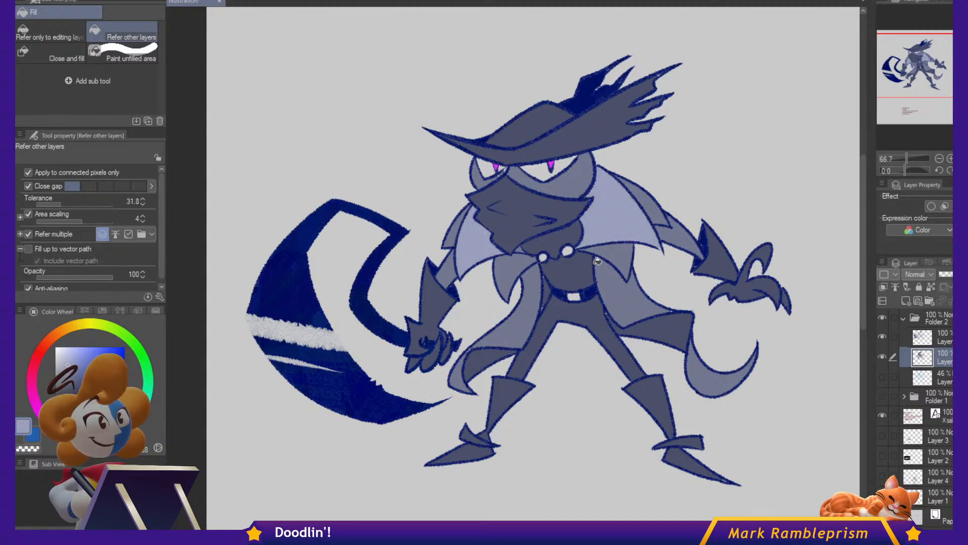
{"action": "left_click", "coordinate": [521, 261]}
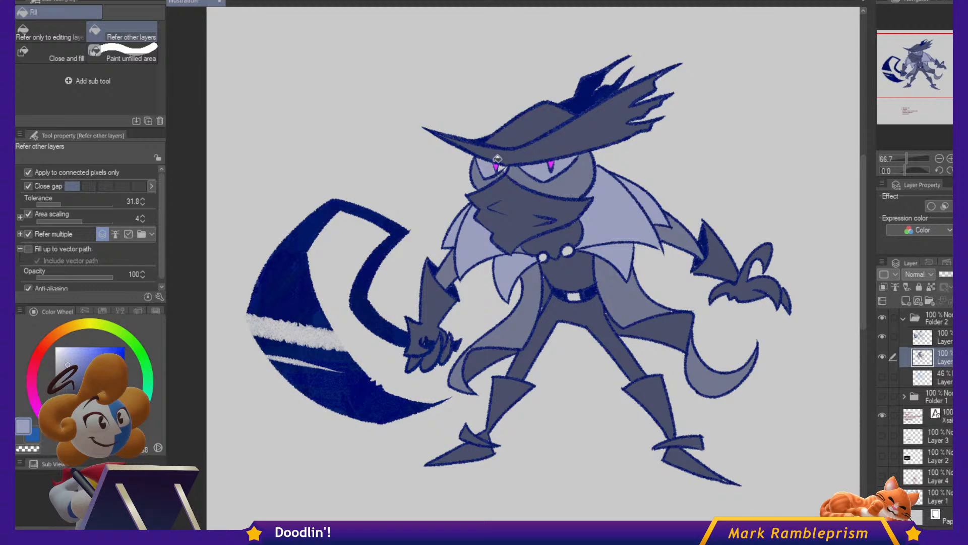
{"action": "left_click", "coordinate": [67, 348]}
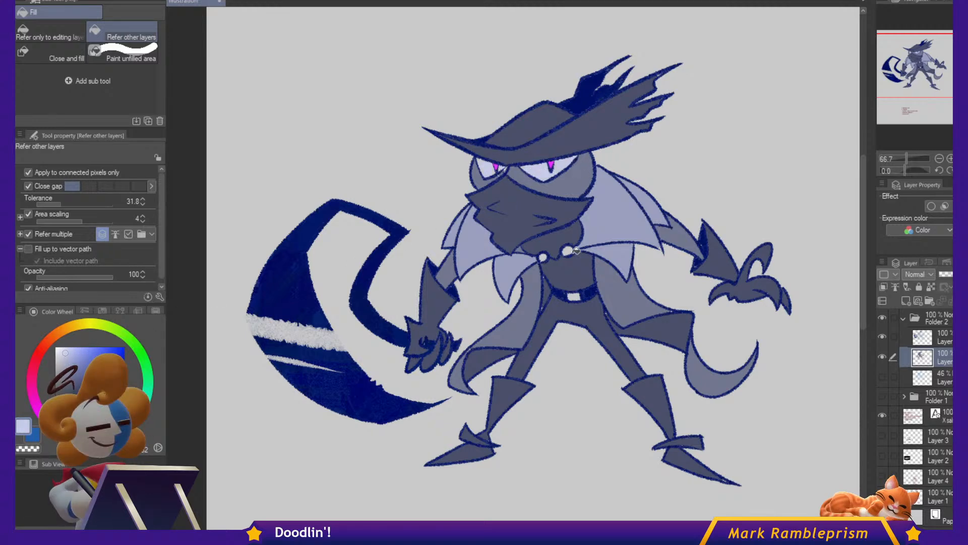
{"action": "left_click", "coordinate": [581, 295]}
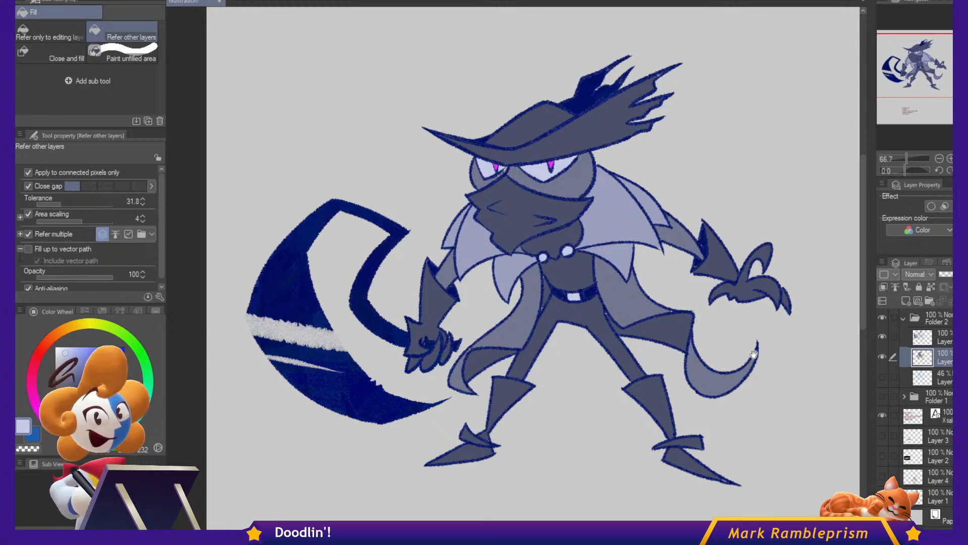
Limit painting to the character with Auto select, paint both ankle cuffs near-white blue with the G-pen, tidy the shoes in dark blue, and deselect.
{"action": "left_click_drag", "start_coordinate": [755, 349], "coordinate": [731, 364]}
{"action": "left_click", "coordinate": [669, 454]}
{"action": "key", "text": "ctrl+z"}
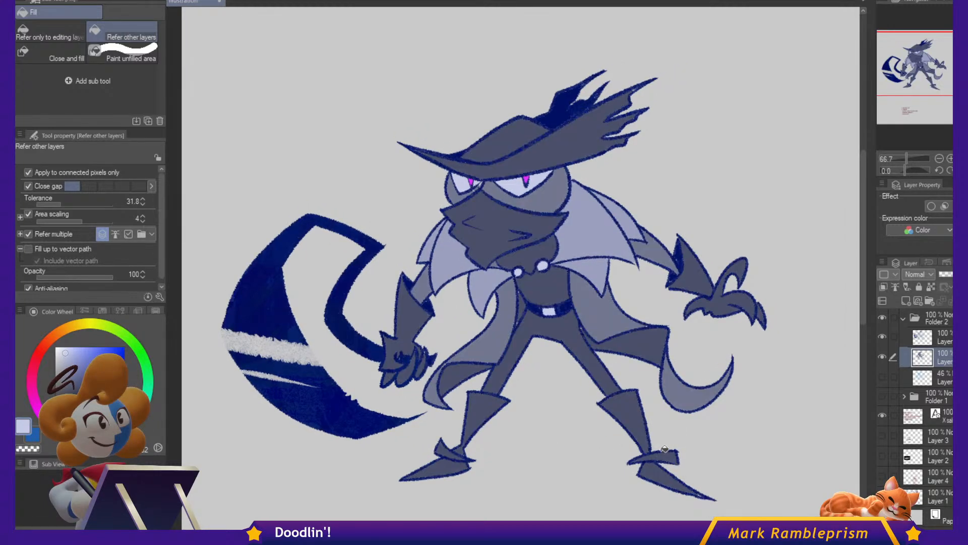
{"action": "key", "text": "w"}
{"action": "left_click", "coordinate": [519, 449]}
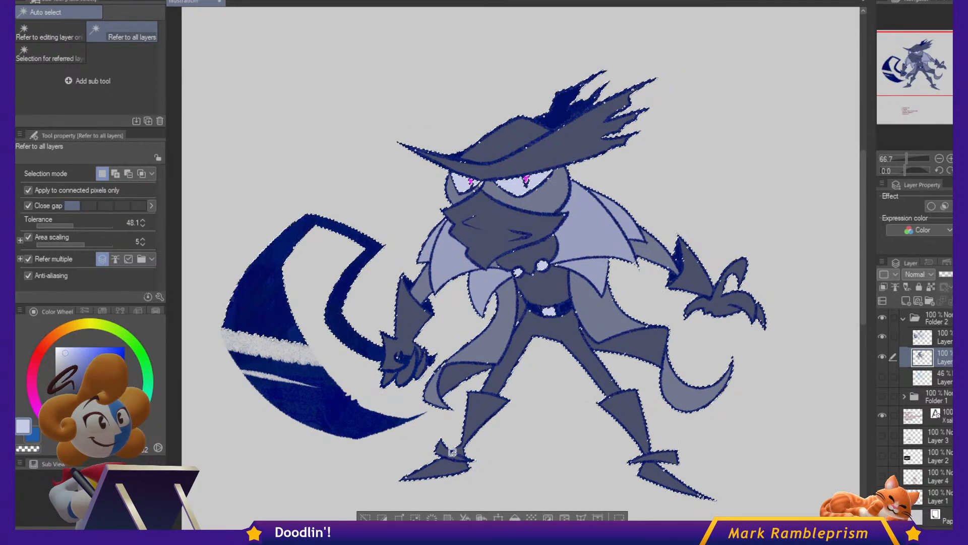
{"action": "key", "text": "p"}
{"action": "left_click_drag", "start_coordinate": [437, 444], "coordinate": [471, 463]}
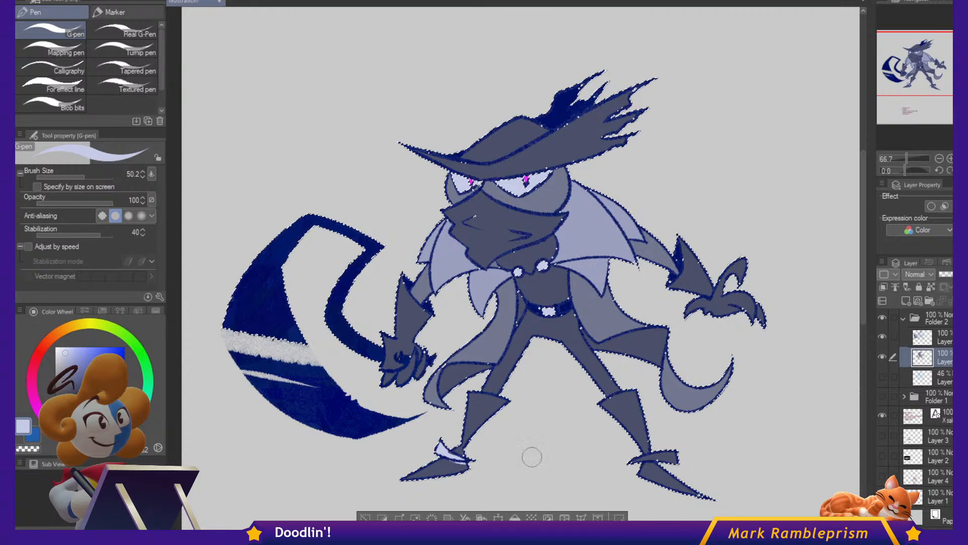
{"action": "left_click_drag", "start_coordinate": [630, 457], "coordinate": [706, 458]}
{"action": "left_click", "coordinate": [479, 441], "text": "alt"}
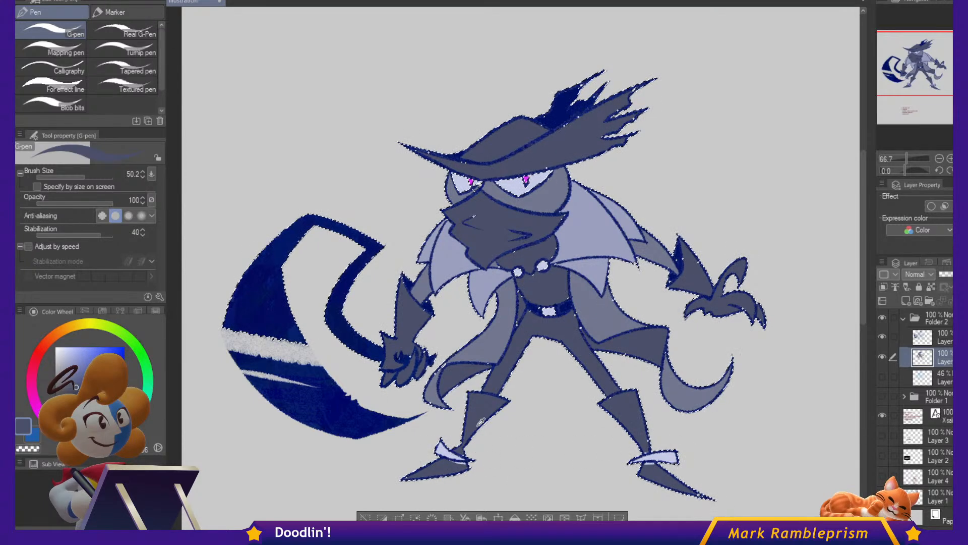
{"action": "mouse_move", "coordinate": [462, 470]}
{"action": "left_mouse_down"}
{"action": "mouse_move", "coordinate": [444, 470]}
{"action": "mouse_move", "coordinate": [455, 467]}
{"action": "left_mouse_up"}
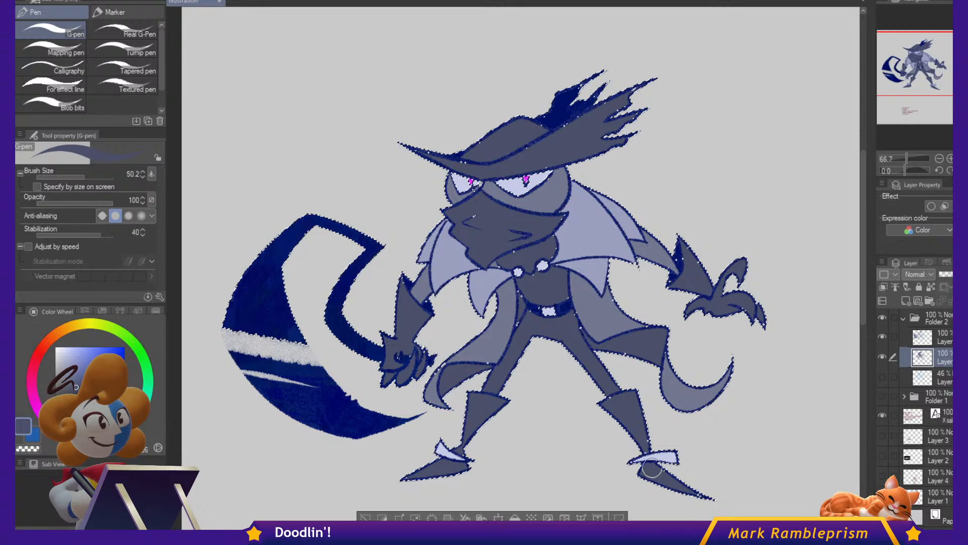
{"action": "key", "text": "ctrl+d"}
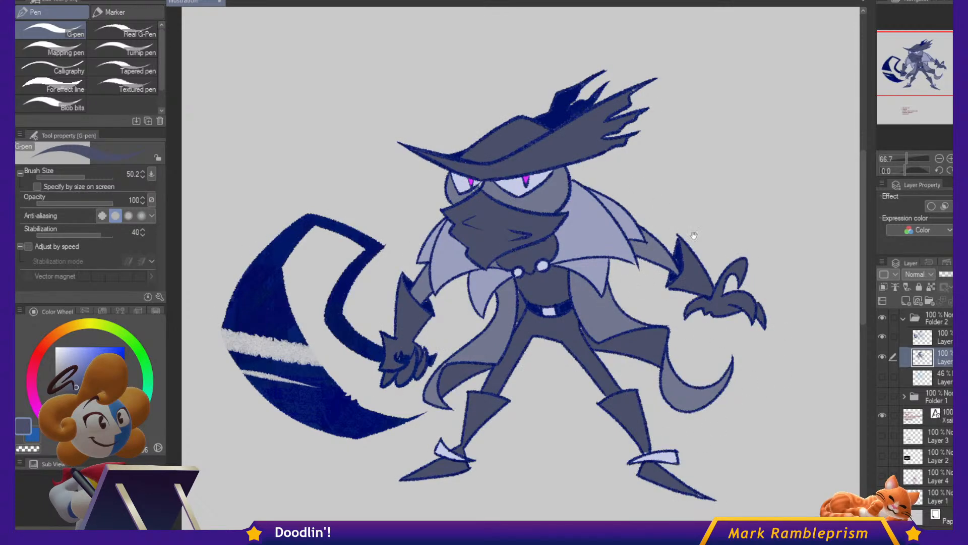
Shift the flat colour layer to more saturated, bluer tones with a colour adjustment and apply it.
{"action": "left_click_drag", "start_coordinate": [694, 235], "coordinate": [676, 202]}
{"action": "key", "text": "g"}
{"action": "key", "text": "g"}
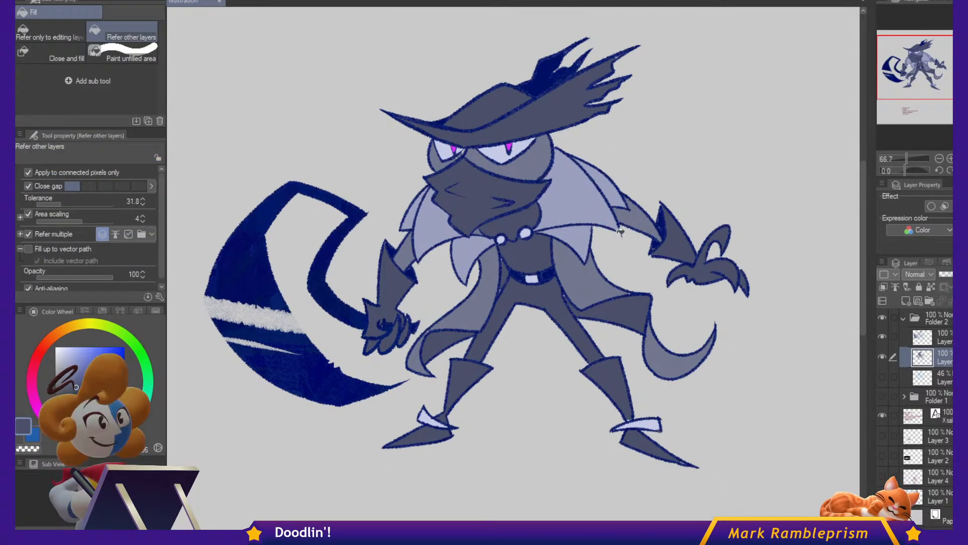
{"action": "scroll", "coordinate": [540, 179], "scroll_direction": "down", "scroll_amount": 2}
{"action": "scroll", "coordinate": [530, 176], "scroll_direction": "up", "scroll_amount": 1}
{"action": "key", "text": "ctrl+s"}
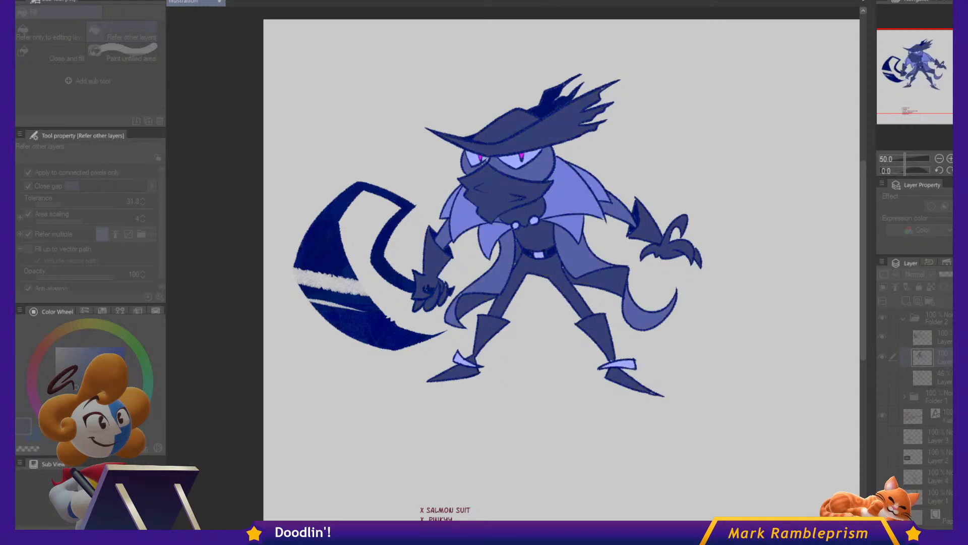
{"action": "key", "text": "Return"}
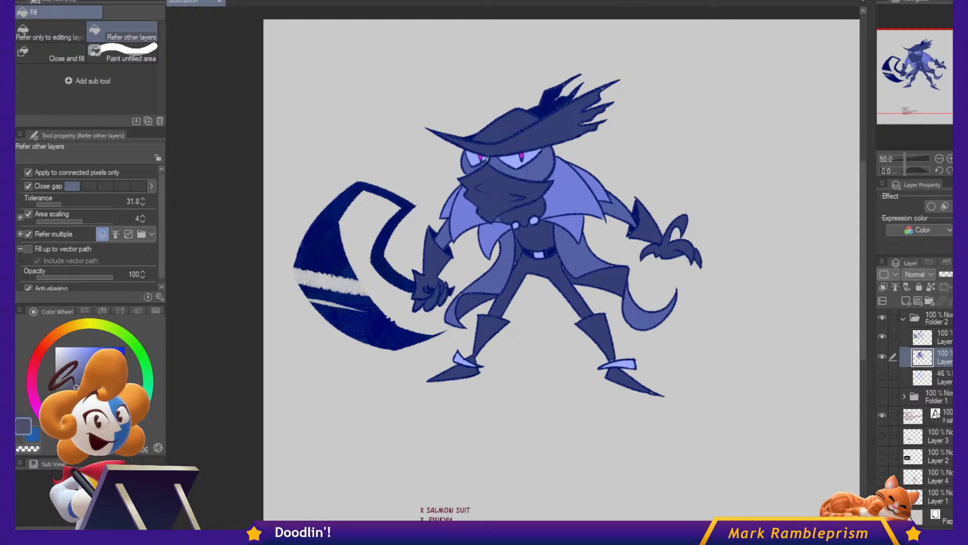
Touch up missed spots in the character's flat colours with the G-pen at size 16.8, sampling the head, body, sleeve and hand blues.
{"action": "scroll", "coordinate": [641, 183], "scroll_direction": "up", "scroll_amount": 1}
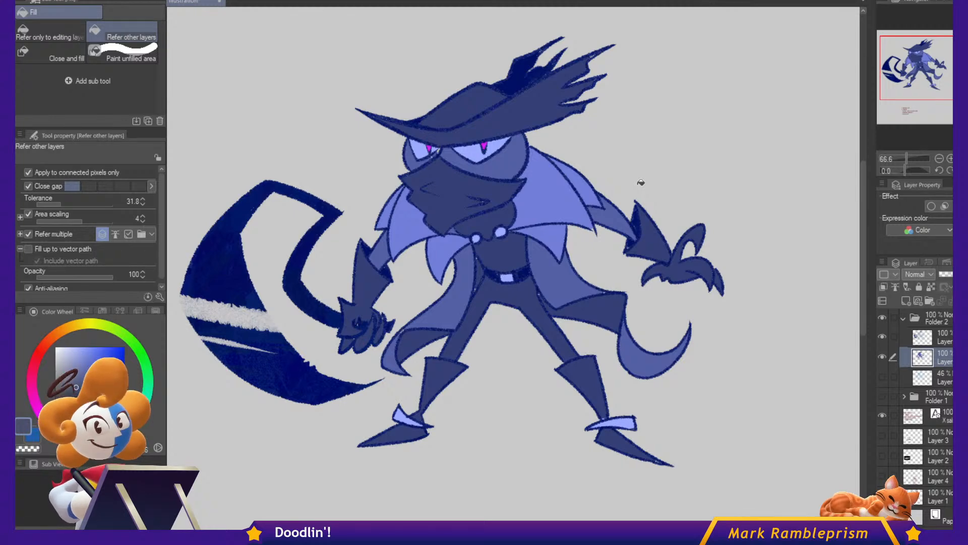
{"action": "key", "text": "p"}
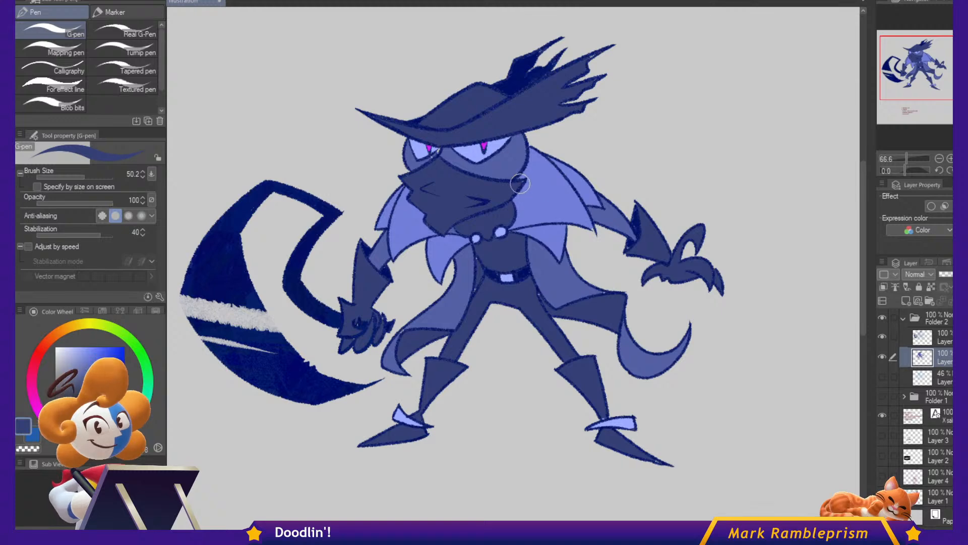
{"action": "left_click", "coordinate": [419, 163], "text": "alt"}
{"action": "key", "text": "bracketleft"}
{"action": "key", "text": "bracketleft"}
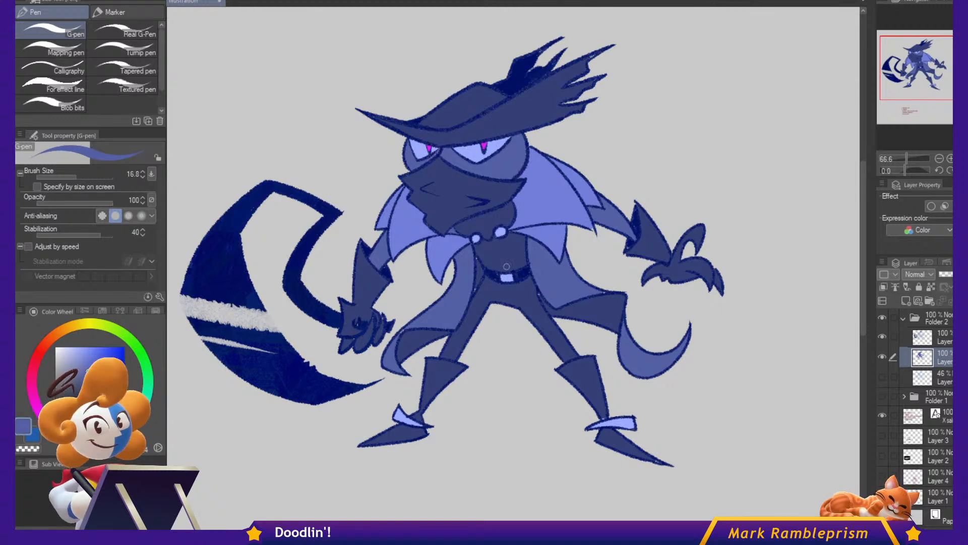
{"action": "left_click", "coordinate": [477, 280], "text": "alt"}
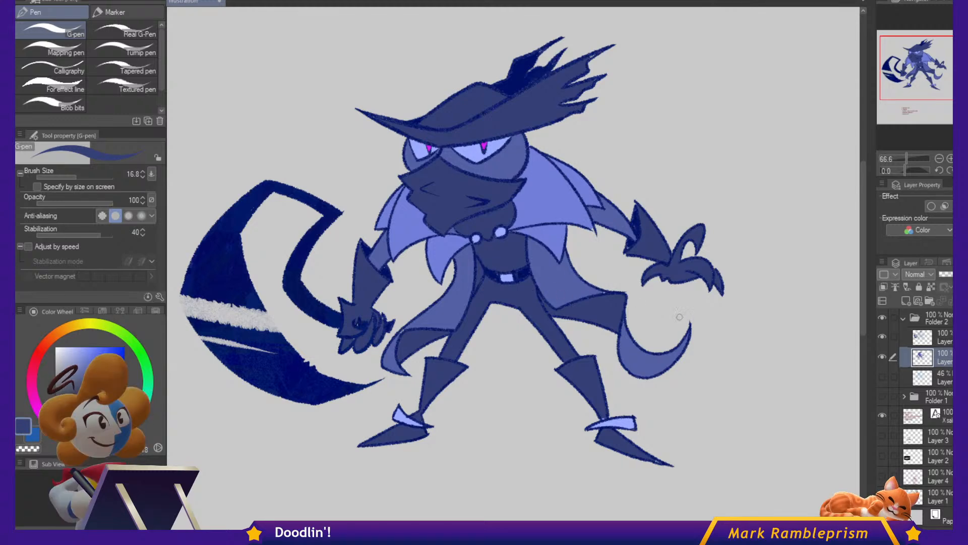
{"action": "left_click", "coordinate": [632, 238], "text": "alt"}
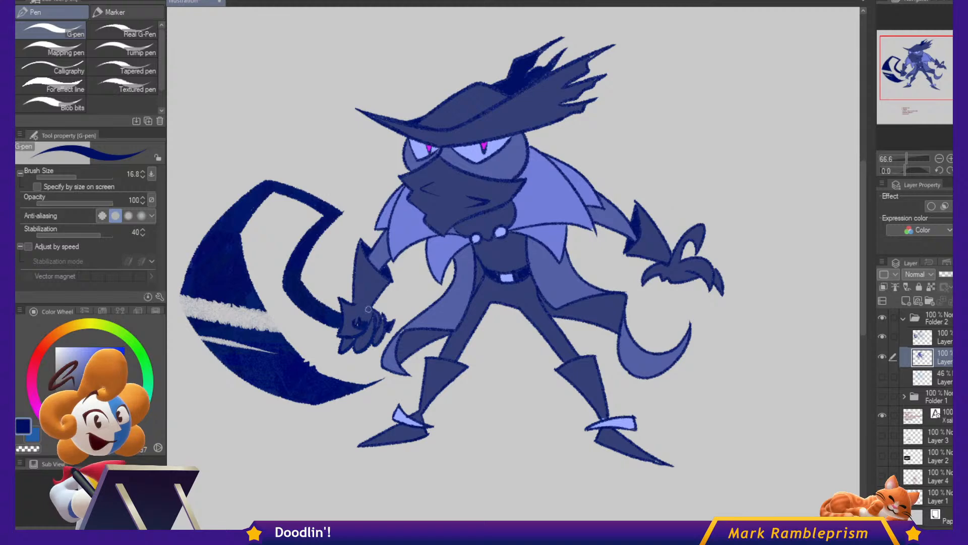
{"action": "left_click", "coordinate": [366, 305], "text": "alt"}
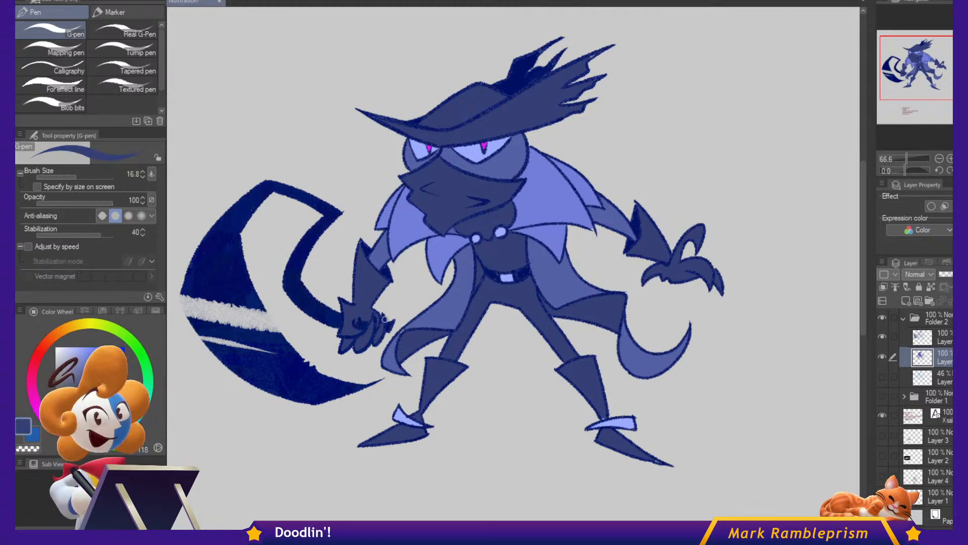
{"action": "left_click", "coordinate": [411, 326], "text": "alt"}
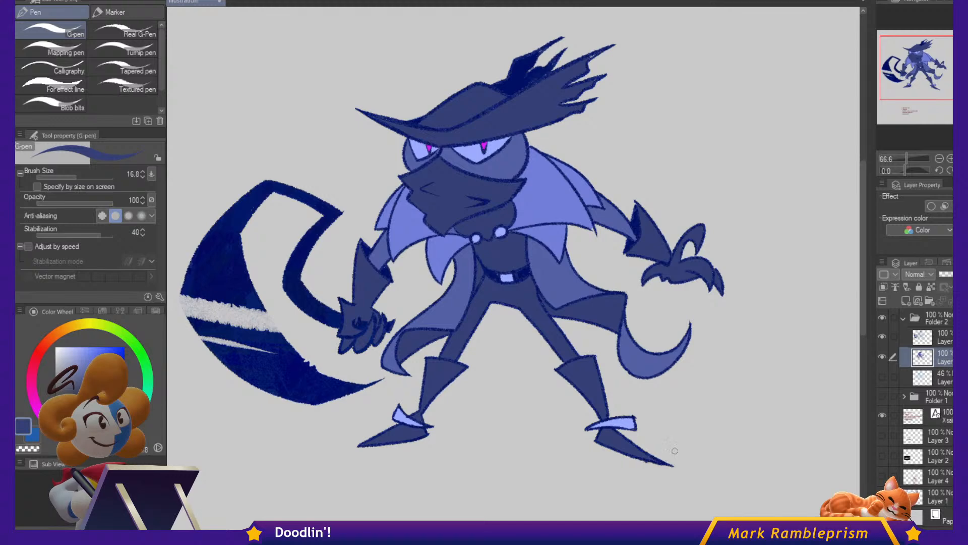
Check and tidy the dark blue fills around the hat's ragged tips and beside the eye with varied G-pen sizes.
{"action": "left_click_drag", "start_coordinate": [640, 388], "coordinate": [667, 439]}
{"action": "left_click_drag", "start_coordinate": [512, 171], "coordinate": [524, 171]}
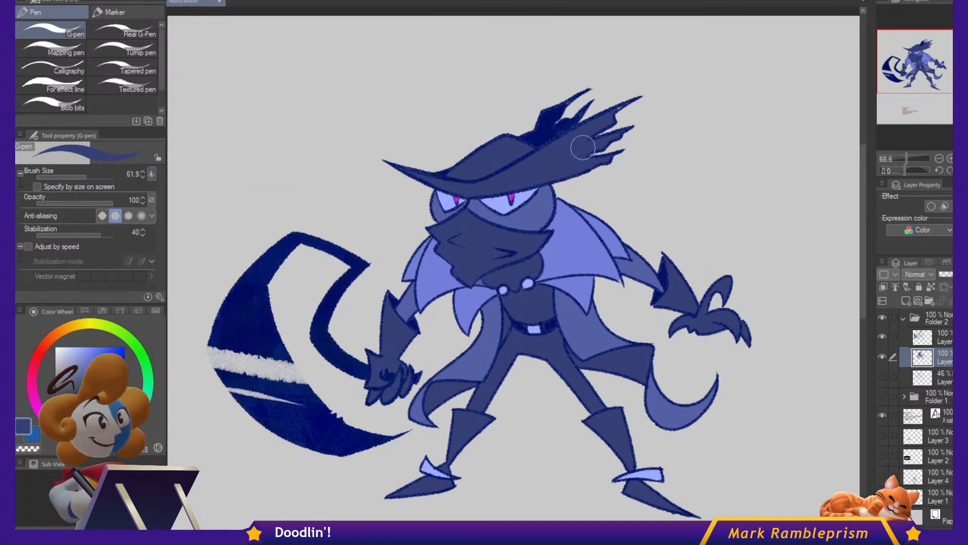
{"action": "left_click_drag", "start_coordinate": [600, 132], "coordinate": [588, 130]}
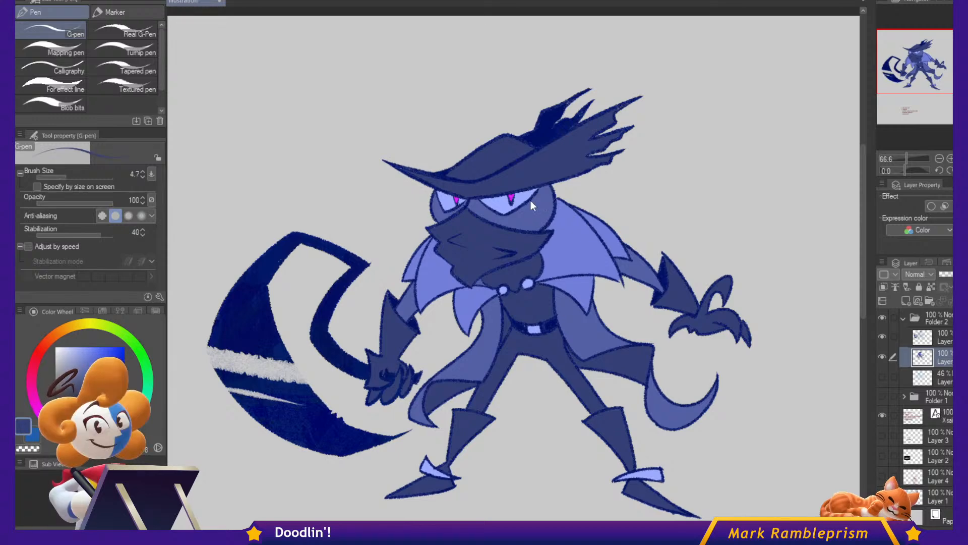
{"action": "left_click_drag", "start_coordinate": [548, 201], "coordinate": [555, 201]}
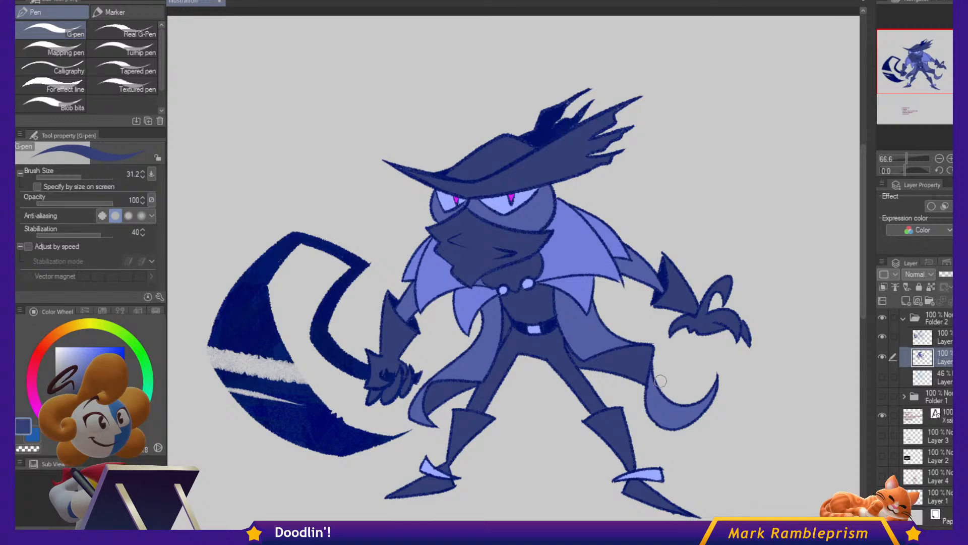
Sample the magenta of the pupils, add a layer above the flat colours, and set the Blurry bloopy brush to size 29.9.
{"action": "left_click", "coordinate": [519, 190], "text": "alt"}
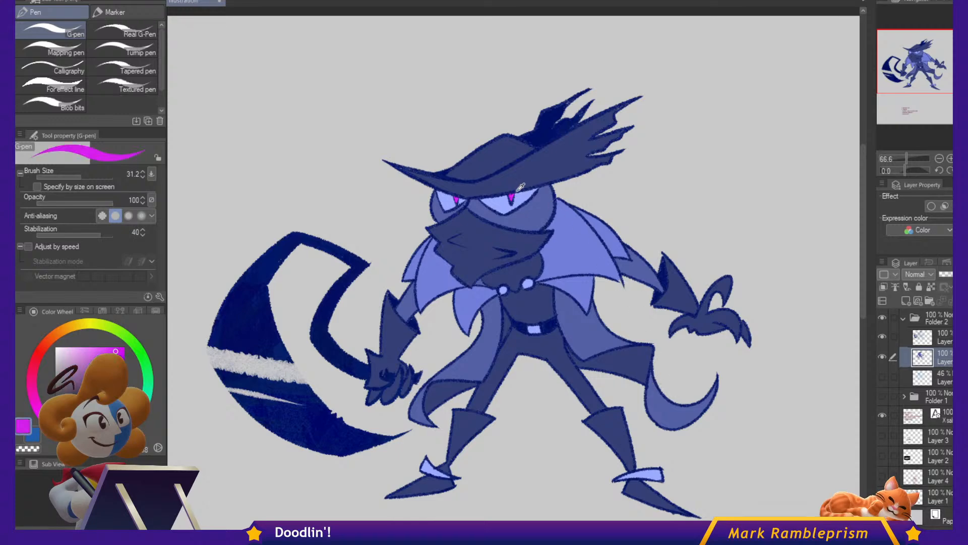
{"action": "left_click_drag", "start_coordinate": [515, 198], "coordinate": [665, 171]}
{"action": "key", "text": "ctrl+z"}
{"action": "left_click", "coordinate": [906, 301]}
{"action": "key", "text": "b"}
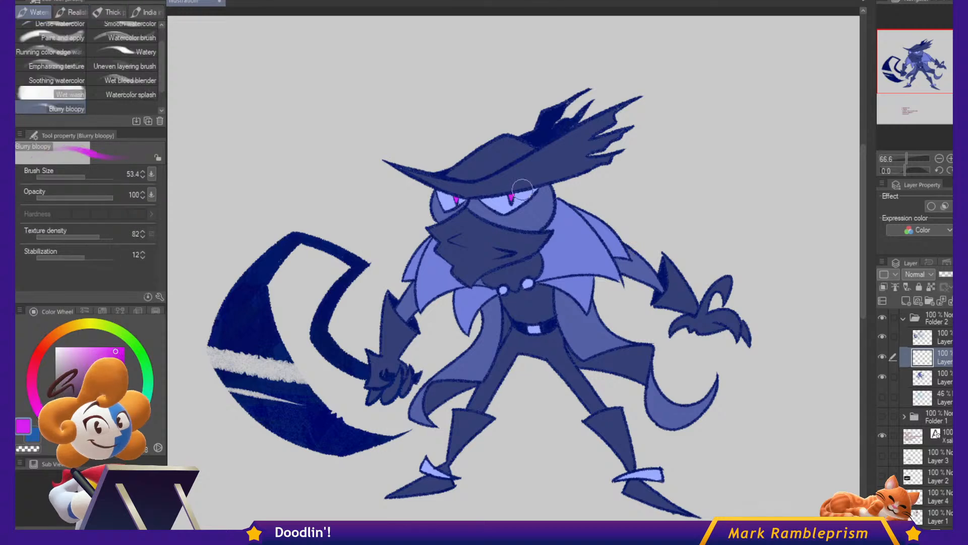
{"action": "left_click_drag", "start_coordinate": [522, 190], "coordinate": [511, 193]}
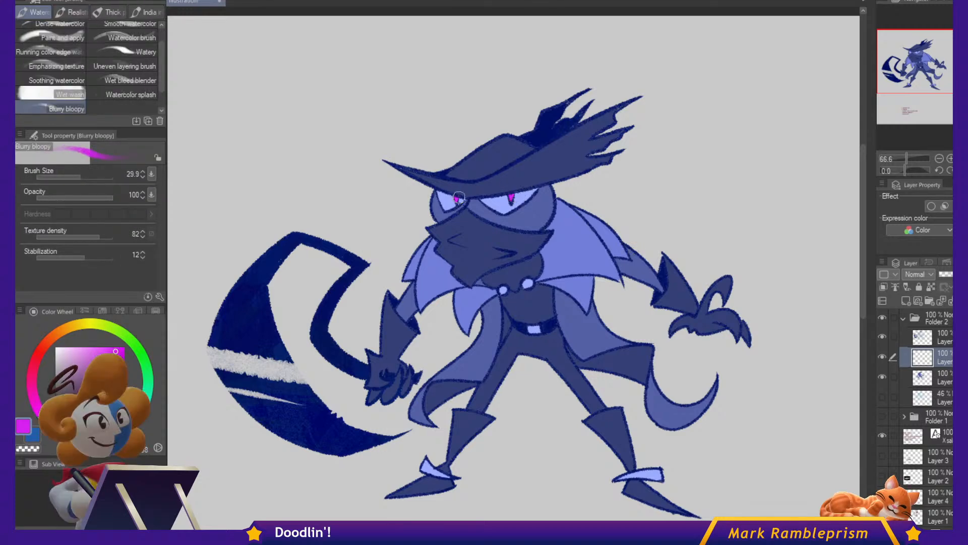
Try soft magenta glow streaks trailing from both pupils back across the hat brim, and undo them.
{"action": "mouse_move", "coordinate": [379, 204]}
{"action": "left_mouse_down"}
{"action": "mouse_move", "coordinate": [472, 204]}
{"action": "mouse_move", "coordinate": [544, 168]}
{"action": "left_mouse_up"}
{"action": "key", "text": "ctrl+z"}
{"action": "left_click_drag", "start_coordinate": [511, 197], "coordinate": [635, 183]}
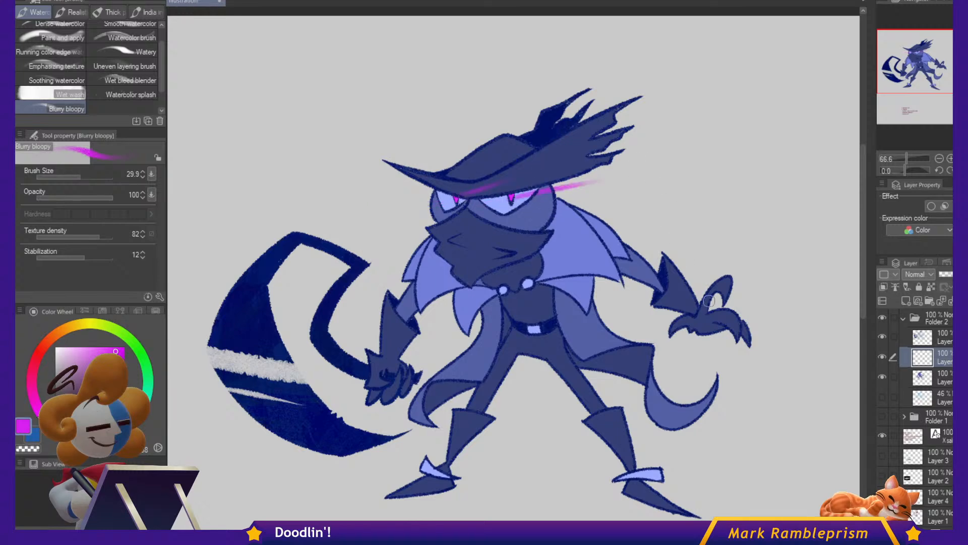
{"action": "key", "text": "ctrl+z"}
{"action": "key", "text": "ctrl+z"}
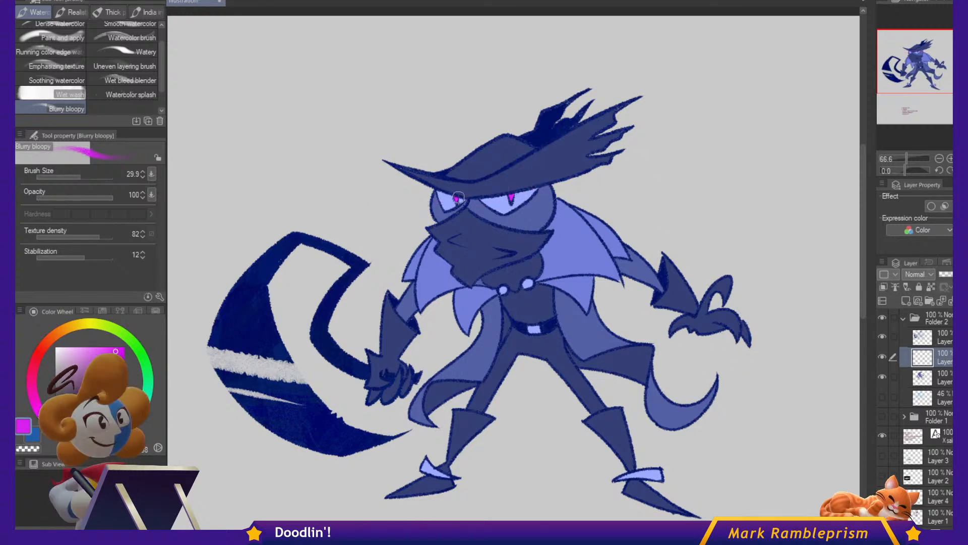
{"action": "mouse_move", "coordinate": [463, 197]}
{"action": "left_mouse_down"}
{"action": "mouse_move", "coordinate": [535, 173]}
{"action": "mouse_move", "coordinate": [516, 189]}
{"action": "mouse_move", "coordinate": [588, 156]}
{"action": "left_mouse_up"}
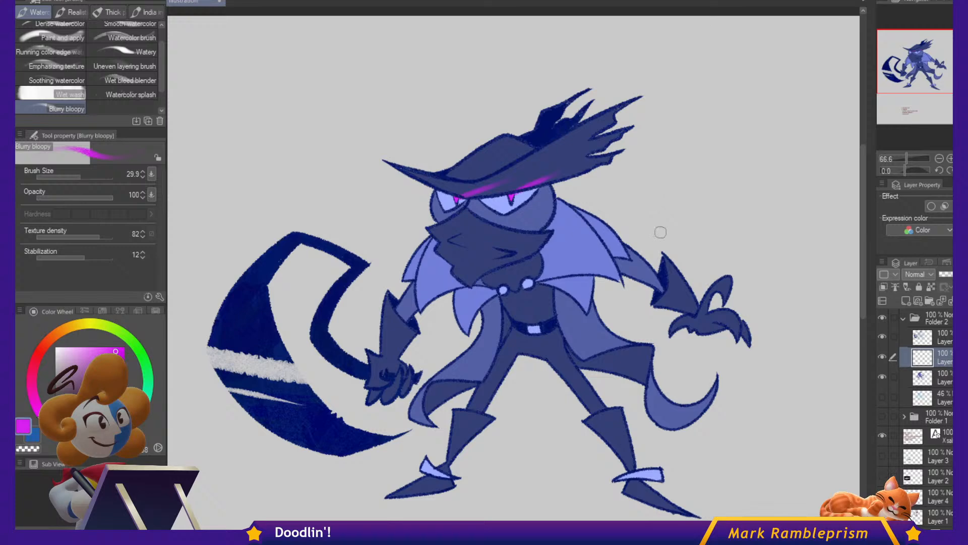
{"action": "key", "text": "ctrl+z"}
{"action": "key", "text": "ctrl+z"}
Try soft magenta glow streaks running from the pupils toward the scythe side of the face, and undo them.
{"action": "left_click_drag", "start_coordinate": [458, 201], "coordinate": [527, 198]}
{"action": "left_click_drag", "start_coordinate": [449, 199], "coordinate": [394, 198]}
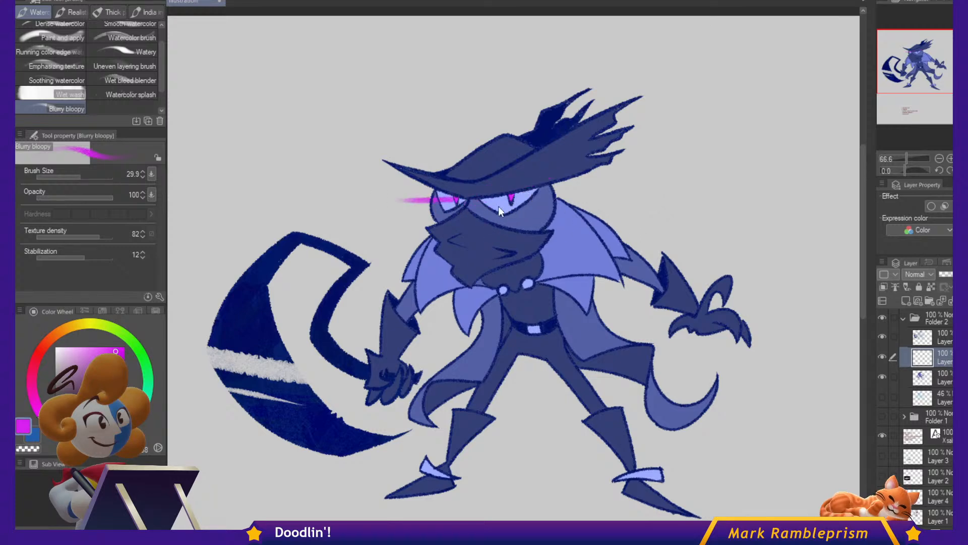
{"action": "key", "text": "ctrl+z"}
{"action": "left_click_drag", "start_coordinate": [454, 202], "coordinate": [398, 223]}
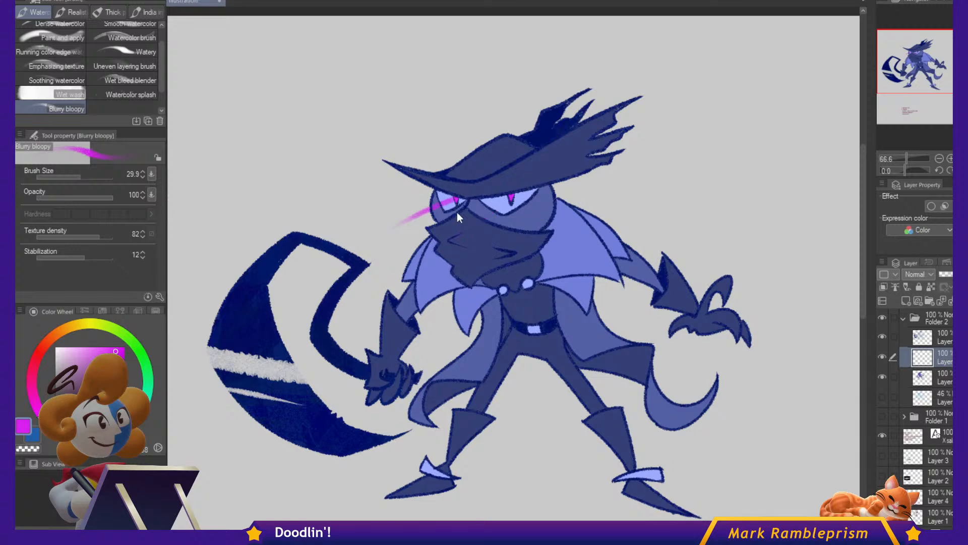
{"action": "key", "text": "ctrl+z"}
{"action": "left_click_drag", "start_coordinate": [454, 202], "coordinate": [379, 232]}
{"action": "left_click_drag", "start_coordinate": [511, 202], "coordinate": [399, 251]}
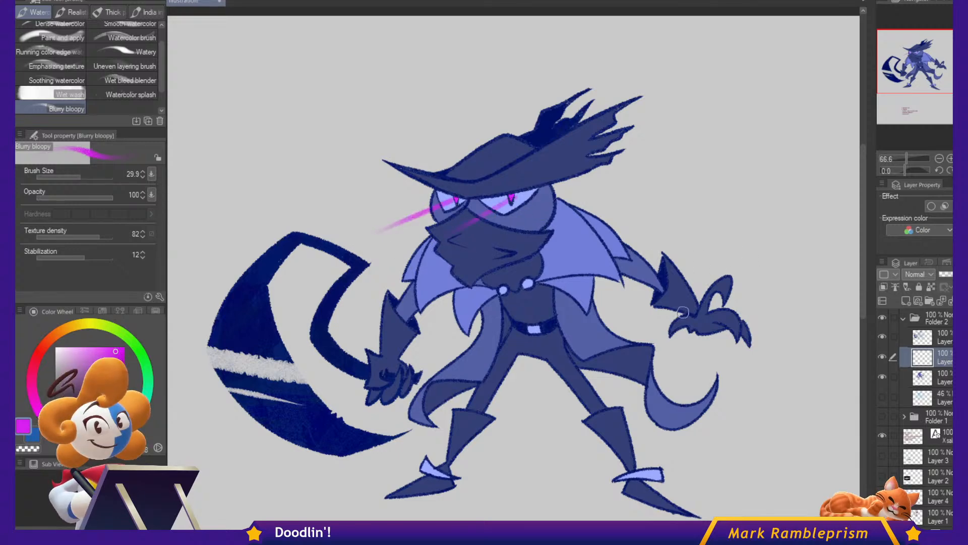
{"action": "key", "text": "ctrl+z"}
{"action": "key", "text": "ctrl+z"}
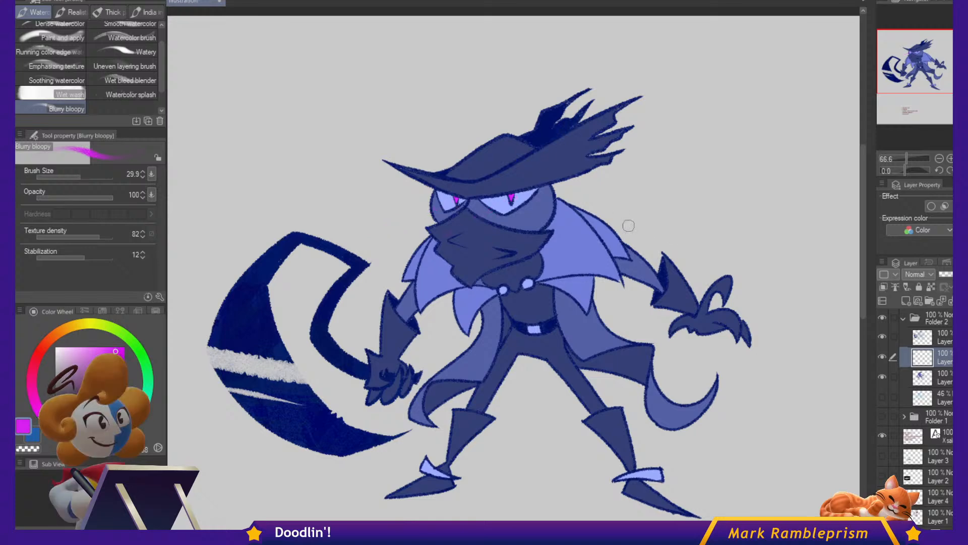
Paint a soft pale pink glow around both pupils with the Blurry bloopy brush, undoing the unwanted strokes.
{"action": "left_click_drag", "start_coordinate": [87, 352], "coordinate": [61, 347]}
{"action": "mouse_move", "coordinate": [523, 195]}
{"action": "left_mouse_down"}
{"action": "mouse_move", "coordinate": [539, 185]}
{"action": "mouse_move", "coordinate": [447, 198]}
{"action": "mouse_move", "coordinate": [522, 202]}
{"action": "mouse_move", "coordinate": [503, 202]}
{"action": "left_mouse_up"}
{"action": "key", "text": "ctrl+z"}
{"action": "key", "text": "ctrl+z"}
{"action": "key", "text": "ctrl+z"}
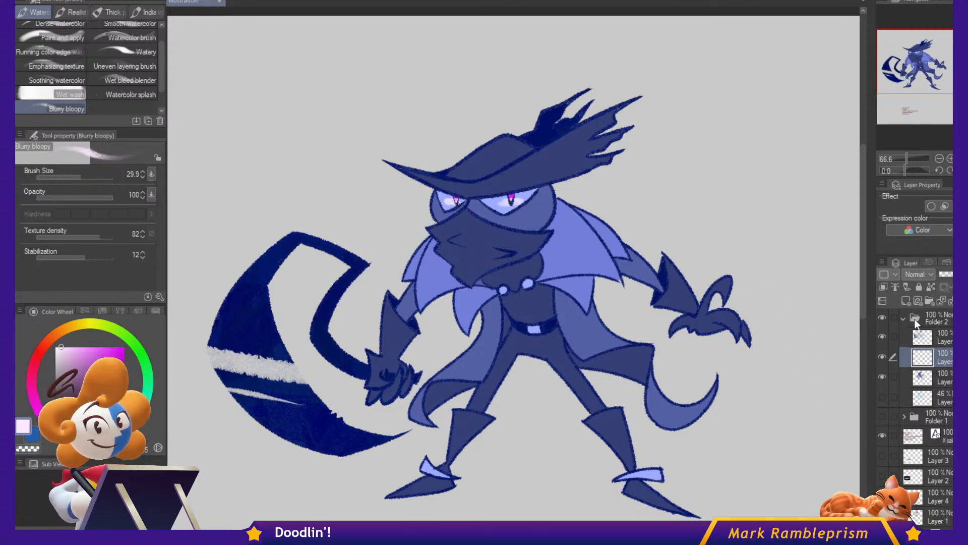
Collapse Folder 2, create a new layer folder above it, and hide Folder 2 with the finished character.
{"action": "left_click", "coordinate": [933, 319]}
{"action": "left_click", "coordinate": [930, 301]}
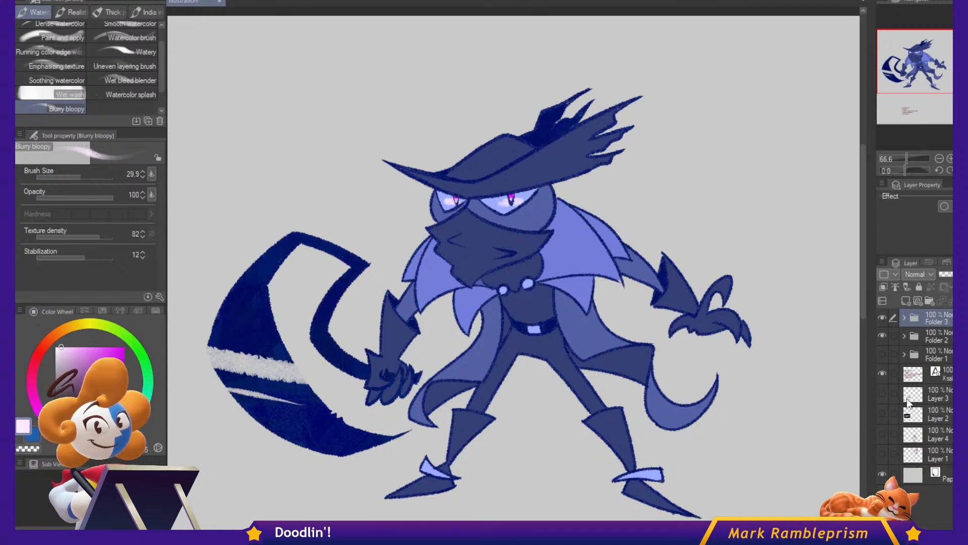
{"action": "left_click", "coordinate": [882, 335]}
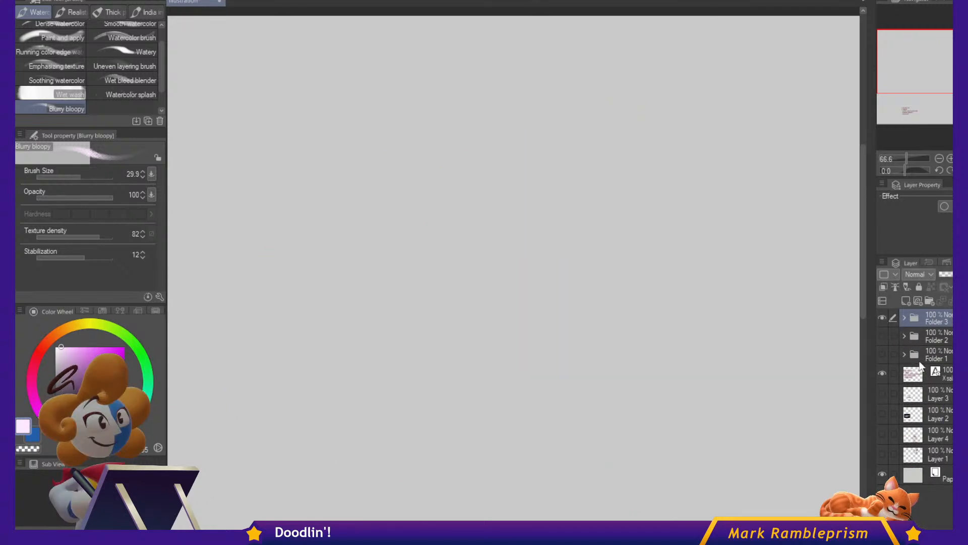
Mark the "Hunter from Bloodbourne" line of the text list with an X.
{"action": "left_click", "coordinate": [925, 448]}
{"action": "left_click", "coordinate": [907, 373]}
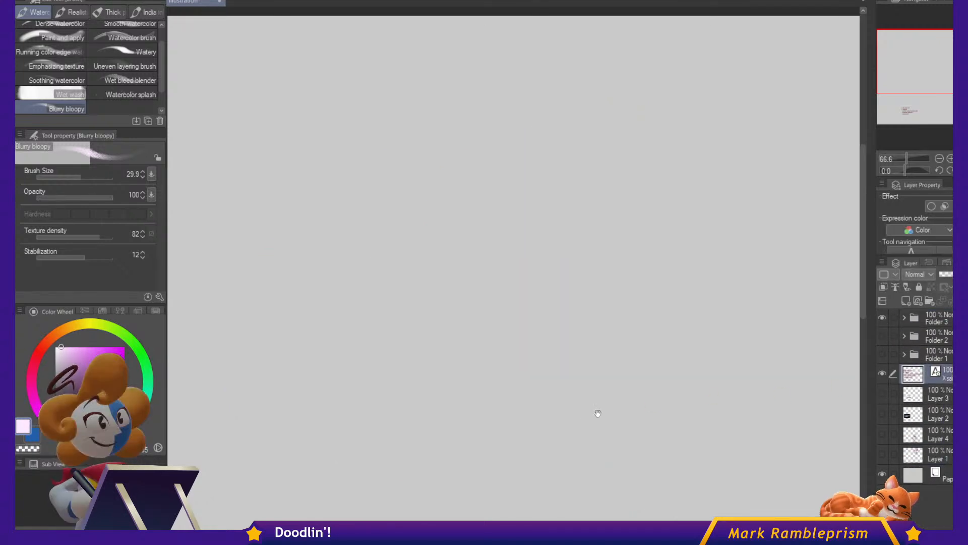
{"action": "left_click_drag", "start_coordinate": [406, 512], "coordinate": [579, 231]}
{"action": "key", "text": "t"}
{"action": "left_click", "coordinate": [572, 381]}
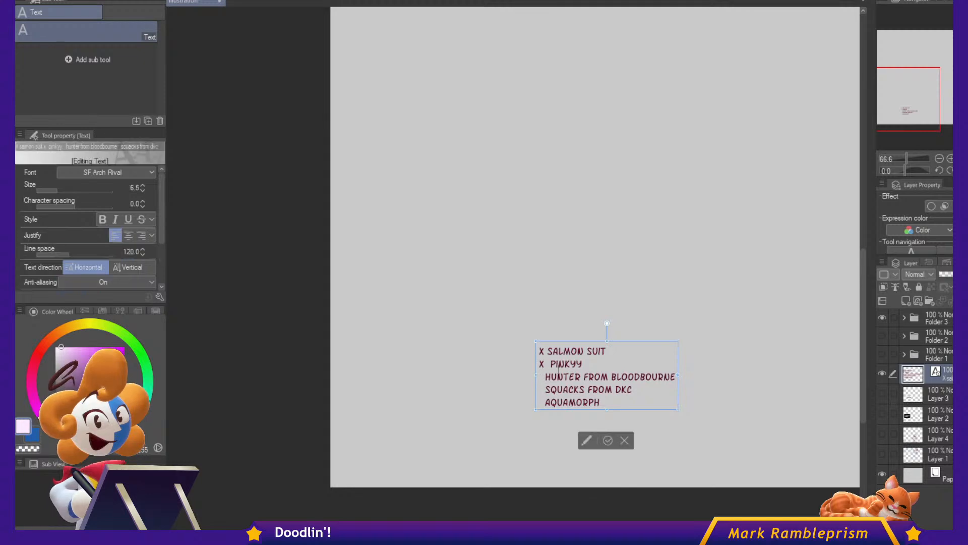
{"action": "type", "text": "X"}
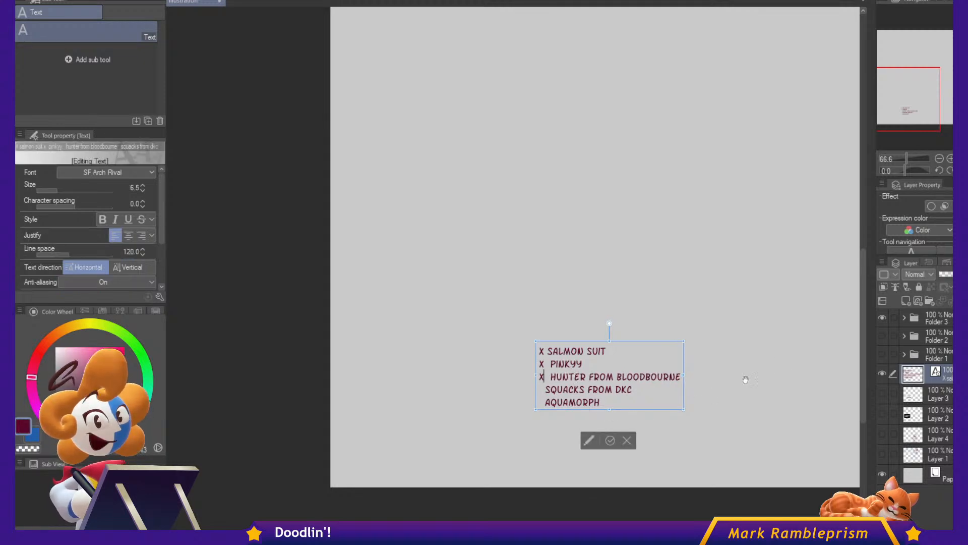
Switch to Blue Pencil B and add a new layer inside Folder 3.
{"action": "left_click", "coordinate": [931, 320]}
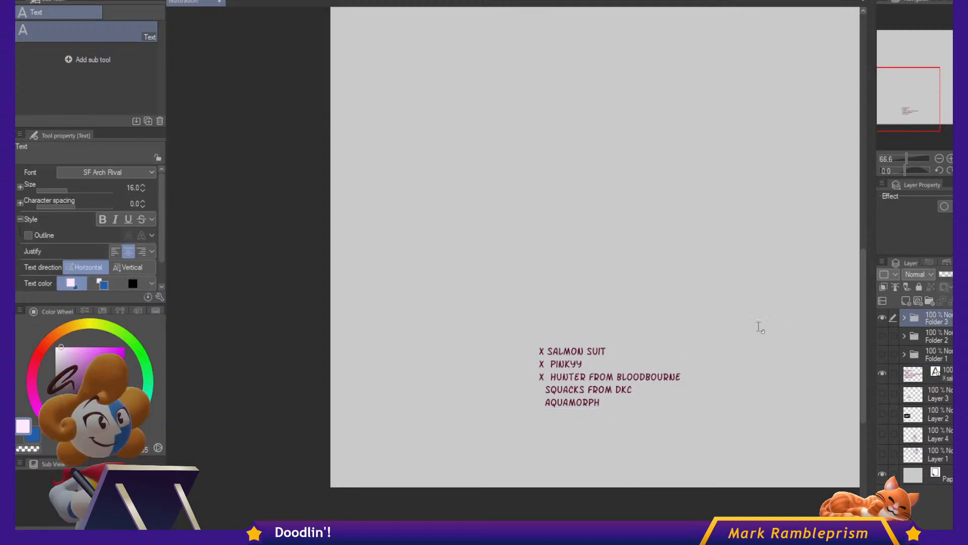
{"action": "key", "text": "p"}
{"action": "left_click_drag", "start_coordinate": [742, 166], "coordinate": [562, 458]}
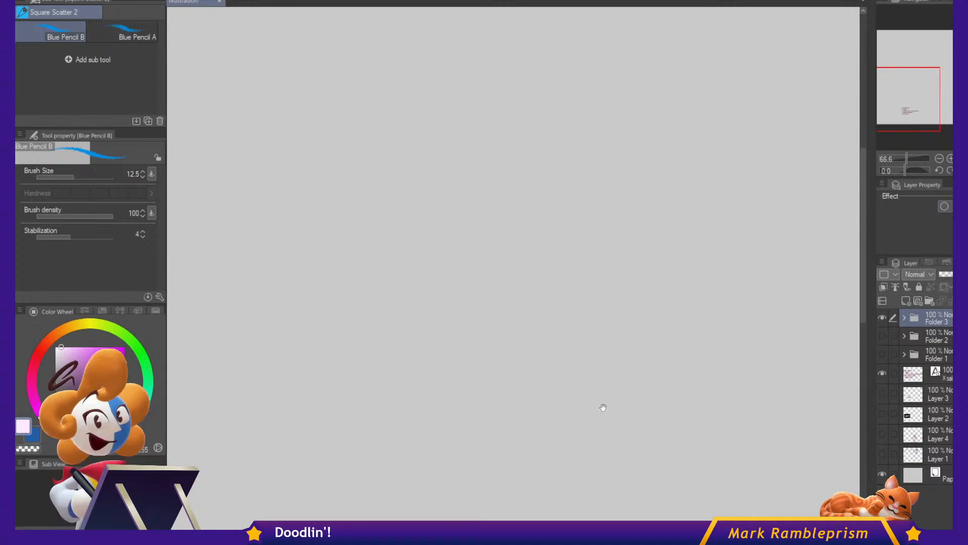
{"action": "scroll", "coordinate": [646, 343], "scroll_direction": "up", "scroll_amount": 1}
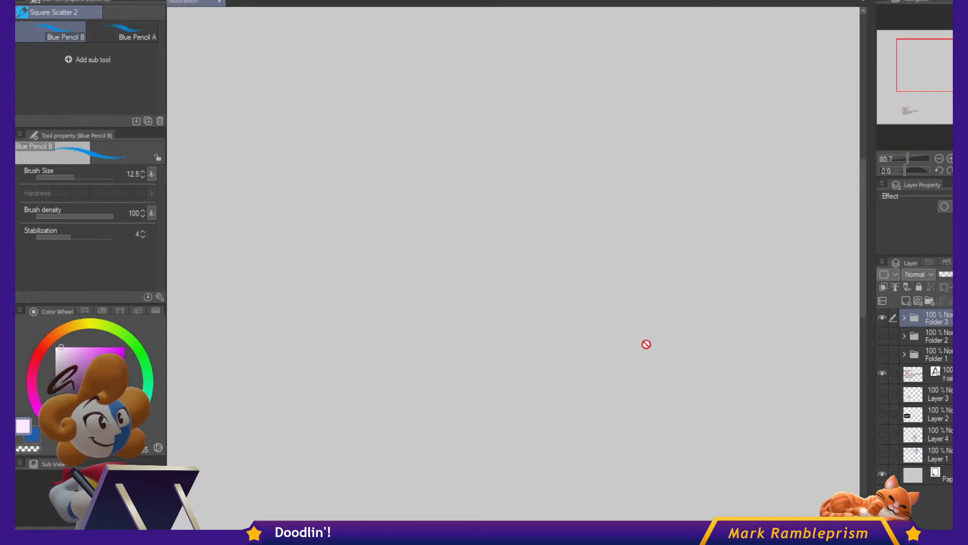
{"action": "left_click", "coordinate": [906, 302]}
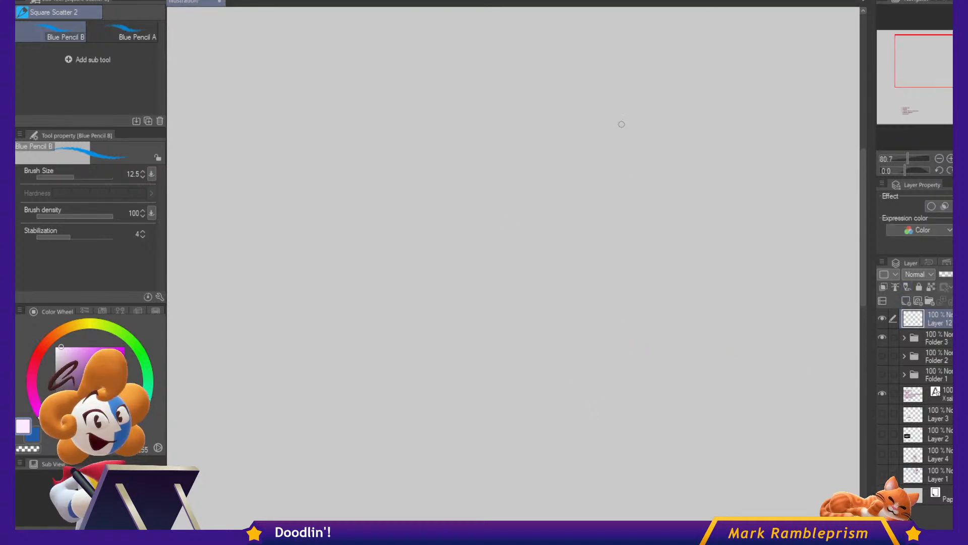
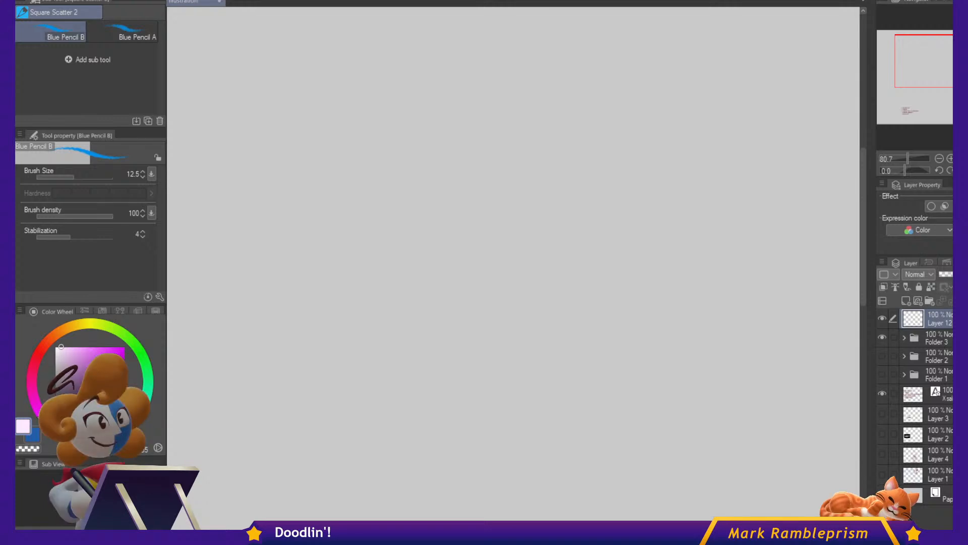
{"action": "left_click_drag", "start_coordinate": [934, 321], "coordinate": [929, 339]}
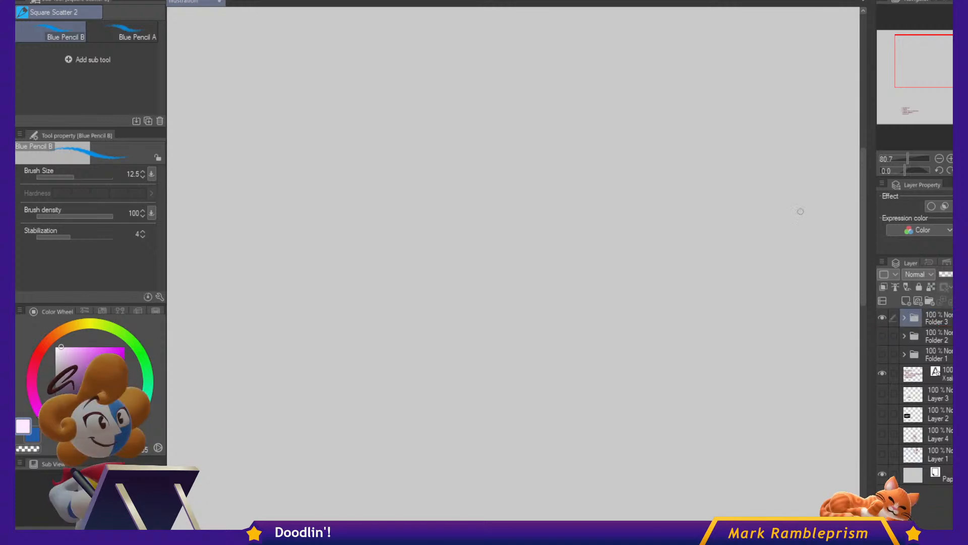
Sketch a cartoon bird's round head with bulging eye outlines and a large curved upper beak.
{"action": "scroll", "coordinate": [558, 178], "scroll_direction": "up", "scroll_amount": 2}
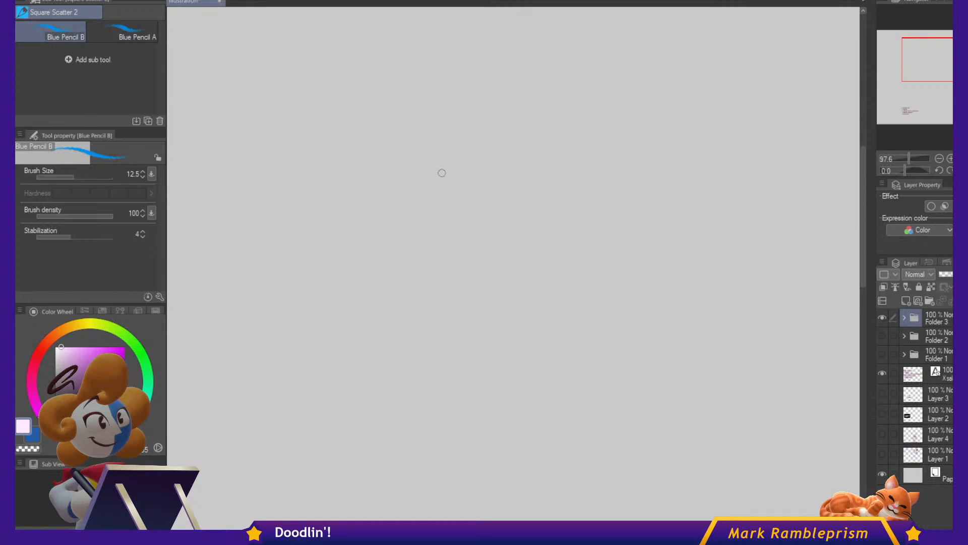
{"action": "mouse_move", "coordinate": [430, 151]}
{"action": "left_mouse_down"}
{"action": "mouse_move", "coordinate": [523, 190]}
{"action": "mouse_move", "coordinate": [427, 154]}
{"action": "left_mouse_up"}
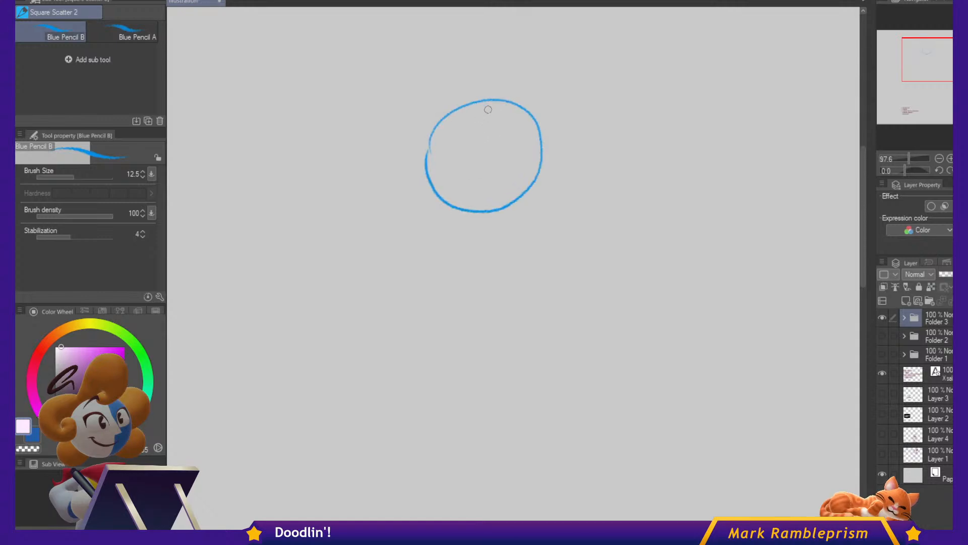
{"action": "left_click_drag", "start_coordinate": [509, 98], "coordinate": [459, 195]}
{"action": "left_click_drag", "start_coordinate": [457, 104], "coordinate": [537, 98]}
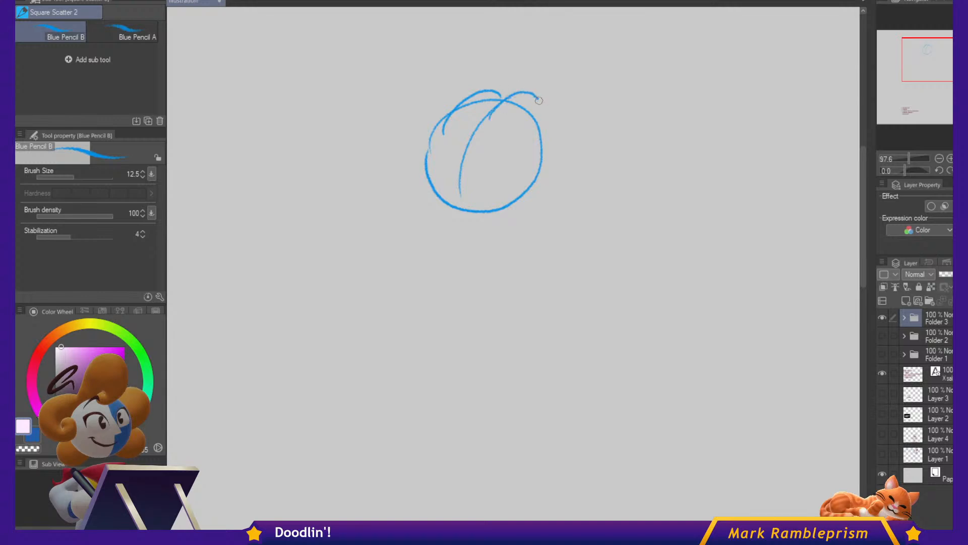
{"action": "left_click_drag", "start_coordinate": [513, 157], "coordinate": [482, 152]}
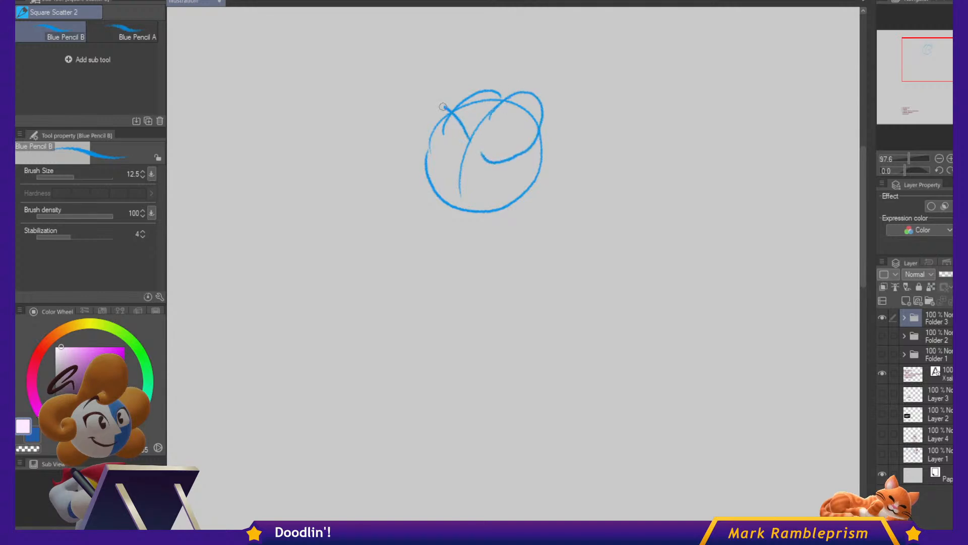
{"action": "mouse_move", "coordinate": [443, 107]}
{"action": "left_mouse_down"}
{"action": "mouse_move", "coordinate": [375, 117]}
{"action": "mouse_move", "coordinate": [354, 144]}
{"action": "mouse_move", "coordinate": [357, 194]}
{"action": "mouse_move", "coordinate": [375, 180]}
{"action": "mouse_move", "coordinate": [441, 207]}
{"action": "mouse_move", "coordinate": [562, 150]}
{"action": "left_mouse_up"}
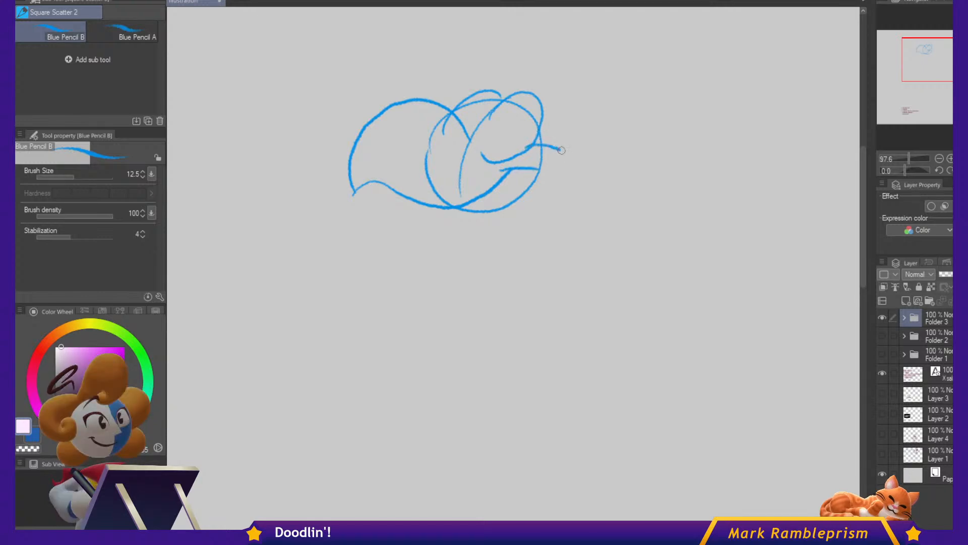
Sketch the rounded cheek and the wide-open lower beak hanging below the head.
{"action": "mouse_move", "coordinate": [556, 189]}
{"action": "left_mouse_down"}
{"action": "mouse_move", "coordinate": [503, 215]}
{"action": "mouse_move", "coordinate": [473, 268]}
{"action": "mouse_move", "coordinate": [438, 287]}
{"action": "left_mouse_up"}
{"action": "mouse_move", "coordinate": [443, 211]}
{"action": "left_mouse_down"}
{"action": "mouse_move", "coordinate": [451, 265]}
{"action": "mouse_move", "coordinate": [439, 288]}
{"action": "left_mouse_up"}
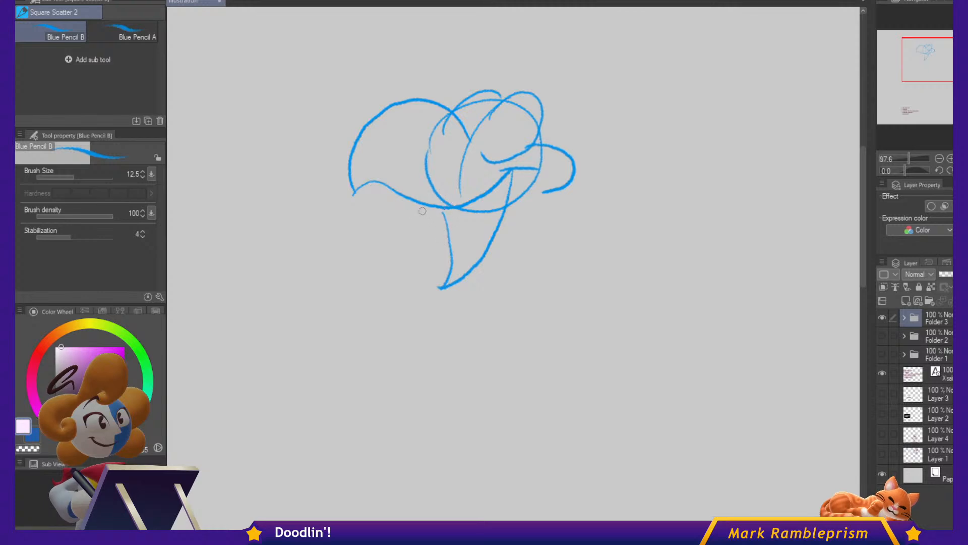
{"action": "mouse_move", "coordinate": [419, 290]}
{"action": "left_mouse_down"}
{"action": "mouse_move", "coordinate": [444, 300]}
{"action": "mouse_move", "coordinate": [473, 288]}
{"action": "left_mouse_up"}
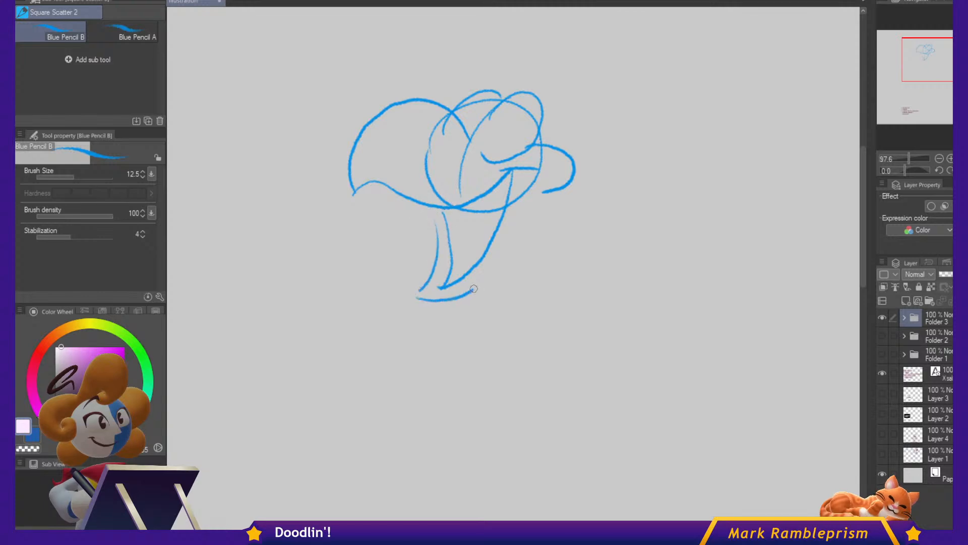
{"action": "left_click_drag", "start_coordinate": [518, 236], "coordinate": [532, 204]}
Draw tall oval pupils in both eyes and a curved tongue inside the open beak.
{"action": "left_click_drag", "start_coordinate": [471, 127], "coordinate": [493, 102]}
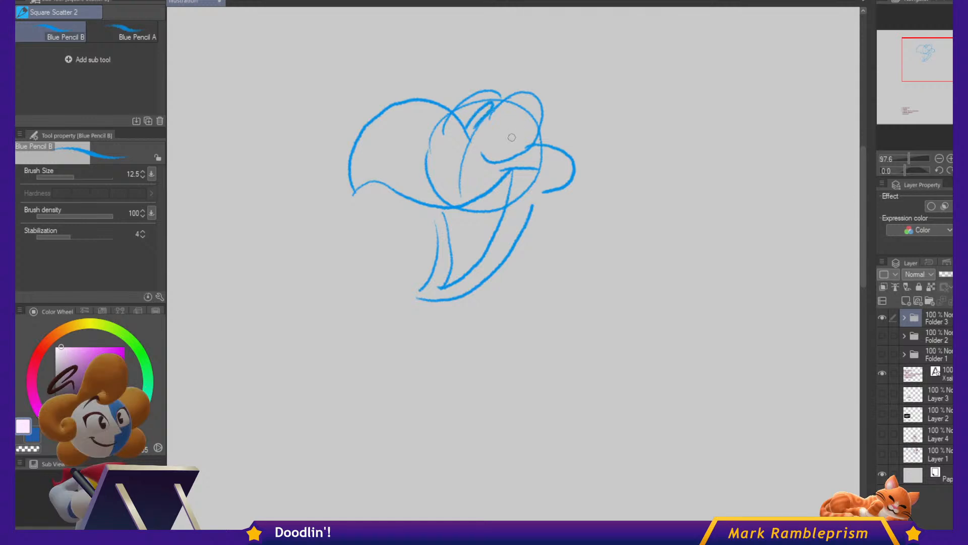
{"action": "mouse_move", "coordinate": [503, 142]}
{"action": "left_mouse_down"}
{"action": "mouse_move", "coordinate": [530, 113]}
{"action": "mouse_move", "coordinate": [506, 149]}
{"action": "left_mouse_up"}
{"action": "left_click_drag", "start_coordinate": [542, 118], "coordinate": [553, 141]}
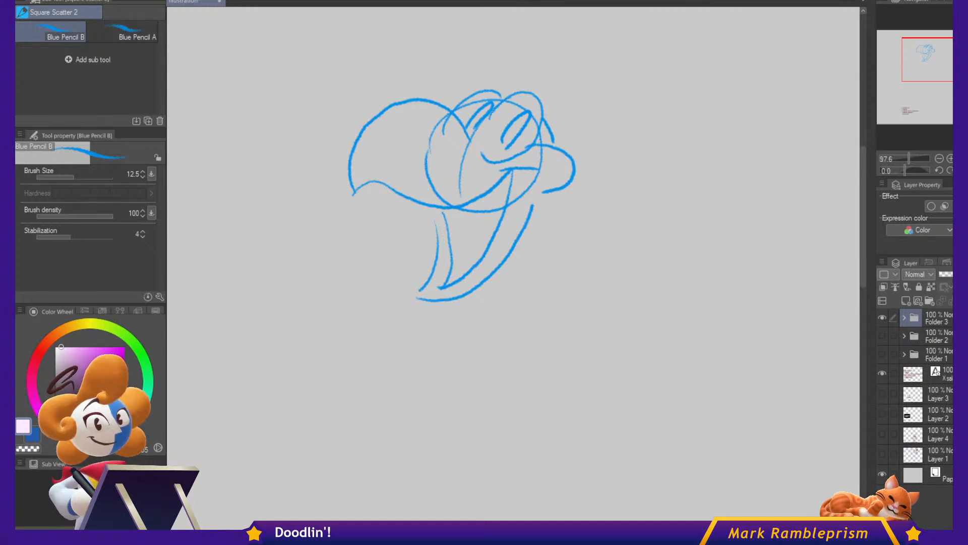
{"action": "mouse_move", "coordinate": [477, 212]}
{"action": "left_mouse_down"}
{"action": "mouse_move", "coordinate": [460, 229]}
{"action": "mouse_move", "coordinate": [463, 243]}
{"action": "mouse_move", "coordinate": [490, 221]}
{"action": "left_mouse_up"}
{"action": "mouse_move", "coordinate": [476, 211]}
{"action": "left_mouse_down"}
{"action": "mouse_move", "coordinate": [491, 208]}
{"action": "mouse_move", "coordinate": [495, 220]}
{"action": "left_mouse_up"}
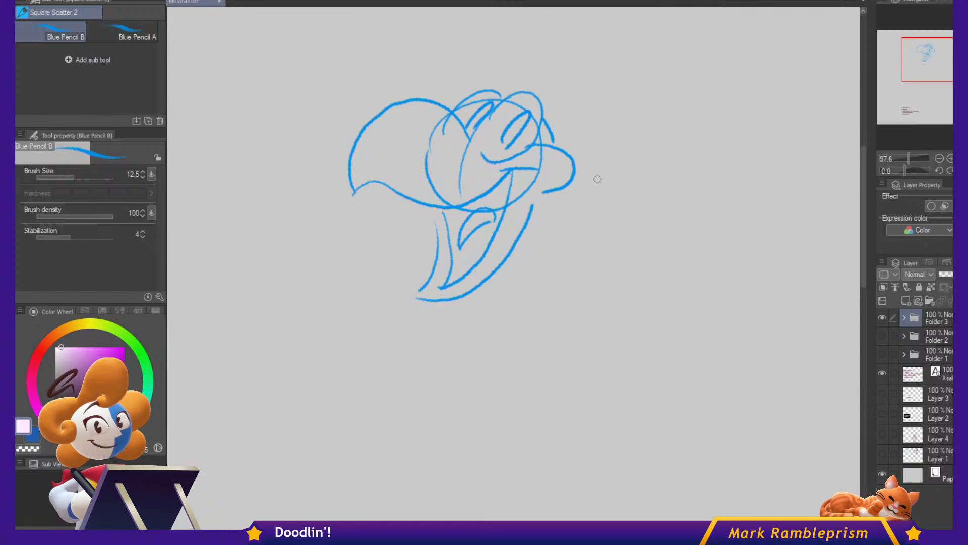
Sketch the neck, rounded belly and head tuft, plus a large outstretched wing with two rows of feathers.
{"action": "left_click_drag", "start_coordinate": [552, 198], "coordinate": [598, 270]}
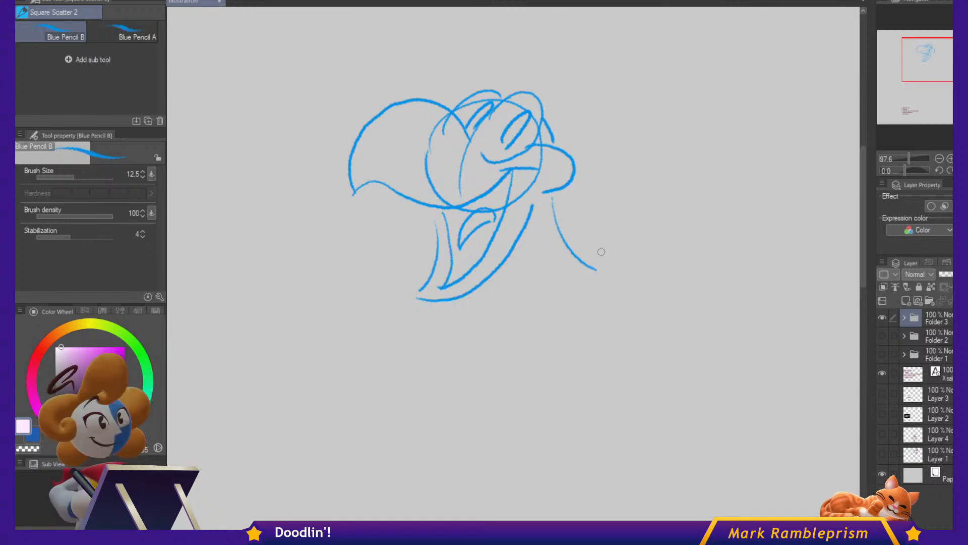
{"action": "mouse_move", "coordinate": [490, 281]}
{"action": "left_mouse_down"}
{"action": "mouse_move", "coordinate": [502, 361]}
{"action": "mouse_move", "coordinate": [524, 386]}
{"action": "mouse_move", "coordinate": [672, 366]}
{"action": "left_mouse_up"}
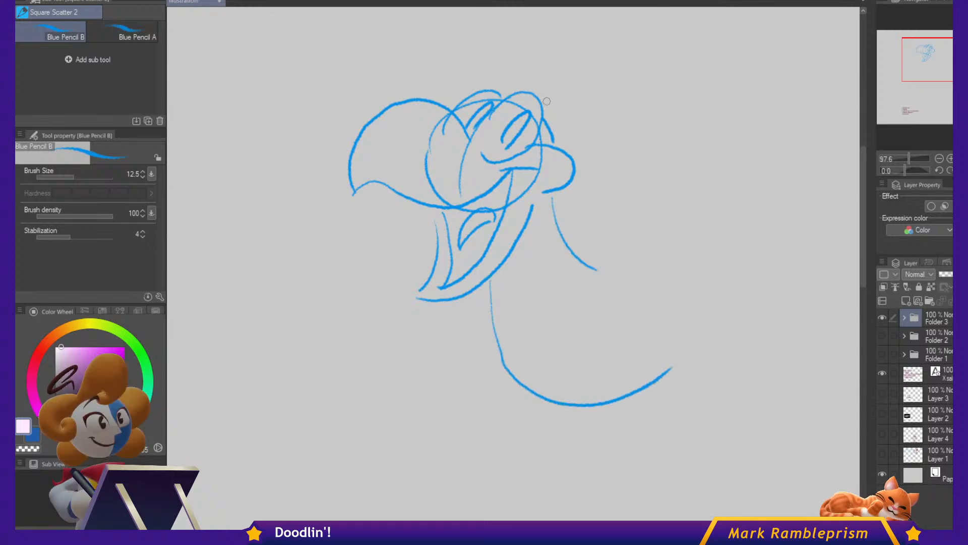
{"action": "mouse_move", "coordinate": [537, 91]}
{"action": "left_mouse_down"}
{"action": "mouse_move", "coordinate": [556, 100]}
{"action": "mouse_move", "coordinate": [548, 144]}
{"action": "left_mouse_up"}
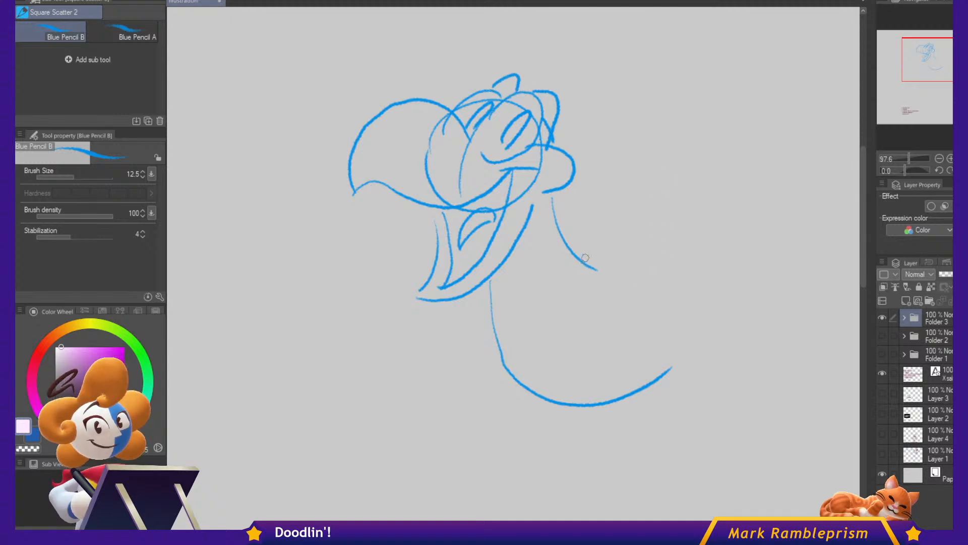
{"action": "mouse_move", "coordinate": [564, 246]}
{"action": "left_mouse_down"}
{"action": "mouse_move", "coordinate": [633, 172]}
{"action": "mouse_move", "coordinate": [772, 109]}
{"action": "mouse_move", "coordinate": [848, 101]}
{"action": "mouse_move", "coordinate": [828, 132]}
{"action": "mouse_move", "coordinate": [766, 146]}
{"action": "mouse_move", "coordinate": [839, 153]}
{"action": "mouse_move", "coordinate": [832, 178]}
{"action": "mouse_move", "coordinate": [754, 194]}
{"action": "mouse_move", "coordinate": [831, 242]}
{"action": "mouse_move", "coordinate": [726, 243]}
{"action": "mouse_move", "coordinate": [734, 248]}
{"action": "mouse_move", "coordinate": [723, 279]}
{"action": "mouse_move", "coordinate": [689, 266]}
{"action": "mouse_move", "coordinate": [683, 302]}
{"action": "mouse_move", "coordinate": [657, 286]}
{"action": "left_mouse_up"}
{"action": "mouse_move", "coordinate": [730, 146]}
{"action": "left_mouse_down"}
{"action": "mouse_move", "coordinate": [727, 215]}
{"action": "mouse_move", "coordinate": [675, 273]}
{"action": "mouse_move", "coordinate": [647, 294]}
{"action": "mouse_move", "coordinate": [595, 270]}
{"action": "left_mouse_up"}
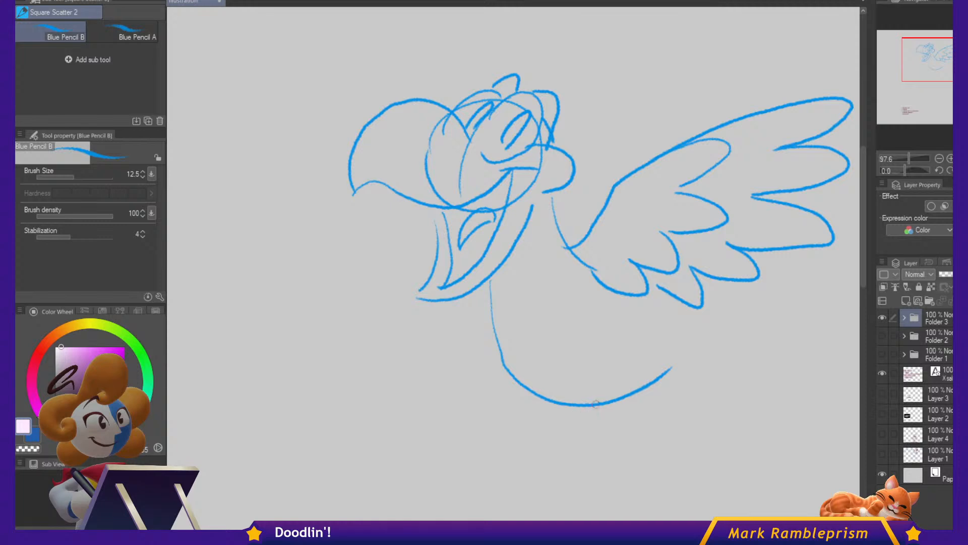
Sketch the near leg with its curled, clawed foot over the lower belly.
{"action": "mouse_move", "coordinate": [589, 329]}
{"action": "left_mouse_down"}
{"action": "mouse_move", "coordinate": [548, 340]}
{"action": "mouse_move", "coordinate": [570, 356]}
{"action": "mouse_move", "coordinate": [538, 354]}
{"action": "mouse_move", "coordinate": [563, 373]}
{"action": "mouse_move", "coordinate": [588, 349]}
{"action": "mouse_move", "coordinate": [601, 356]}
{"action": "mouse_move", "coordinate": [591, 403]}
{"action": "left_mouse_up"}
{"action": "mouse_move", "coordinate": [603, 327]}
{"action": "left_mouse_down"}
{"action": "mouse_move", "coordinate": [623, 359]}
{"action": "mouse_move", "coordinate": [614, 391]}
{"action": "left_mouse_up"}
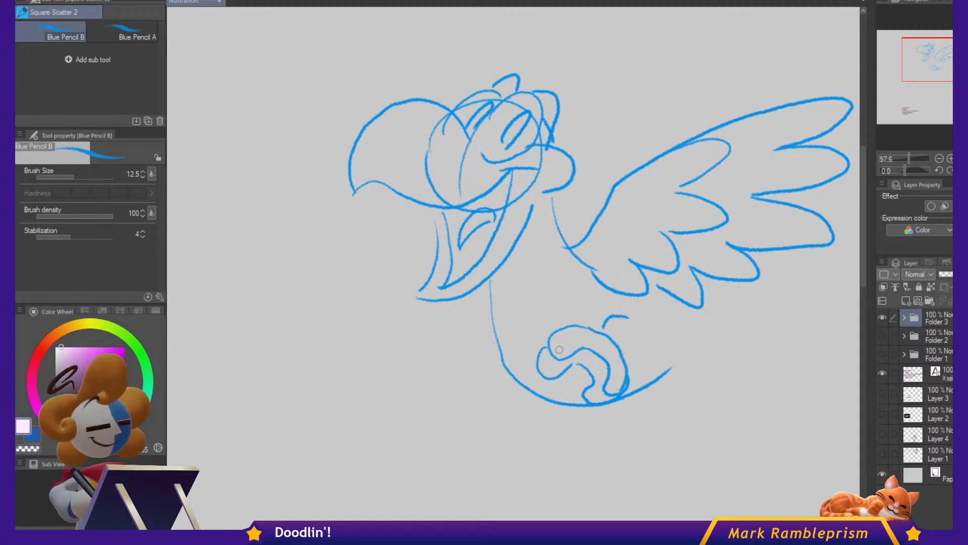
{"action": "left_click_drag", "start_coordinate": [558, 350], "coordinate": [553, 368]}
{"action": "left_click_drag", "start_coordinate": [546, 379], "coordinate": [550, 391]}
{"action": "left_click_drag", "start_coordinate": [624, 376], "coordinate": [646, 346]}
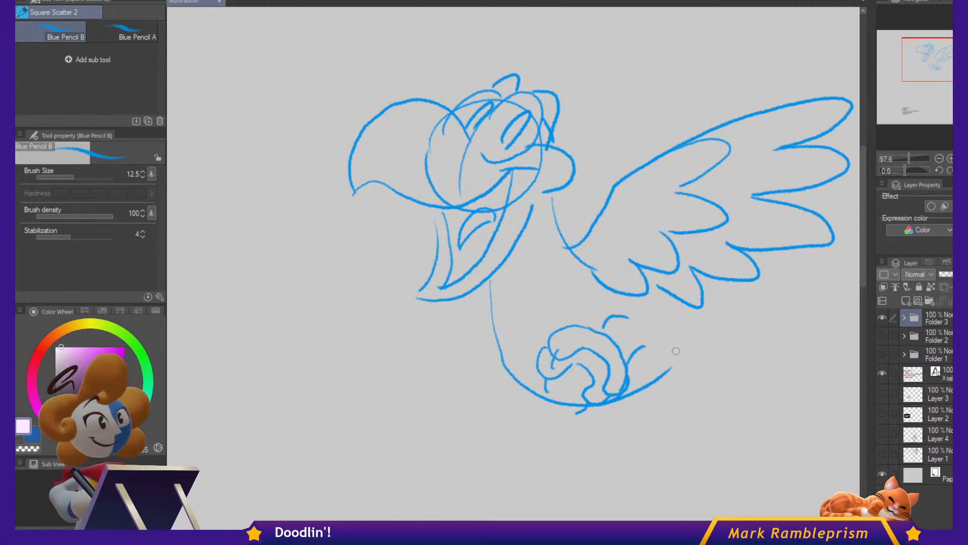
Close the rump outline and sketch three long rounded tail feathers fanning out behind the body.
{"action": "mouse_move", "coordinate": [649, 299]}
{"action": "left_mouse_down"}
{"action": "mouse_move", "coordinate": [691, 332]}
{"action": "mouse_move", "coordinate": [674, 371]}
{"action": "left_mouse_up"}
{"action": "mouse_move", "coordinate": [689, 329]}
{"action": "left_mouse_down"}
{"action": "mouse_move", "coordinate": [824, 298]}
{"action": "mouse_move", "coordinate": [817, 337]}
{"action": "mouse_move", "coordinate": [693, 332]}
{"action": "mouse_move", "coordinate": [787, 391]}
{"action": "mouse_move", "coordinate": [811, 337]}
{"action": "left_mouse_up"}
{"action": "mouse_move", "coordinate": [689, 353]}
{"action": "left_mouse_down"}
{"action": "mouse_move", "coordinate": [718, 394]}
{"action": "mouse_move", "coordinate": [757, 417]}
{"action": "mouse_move", "coordinate": [790, 403]}
{"action": "left_mouse_up"}
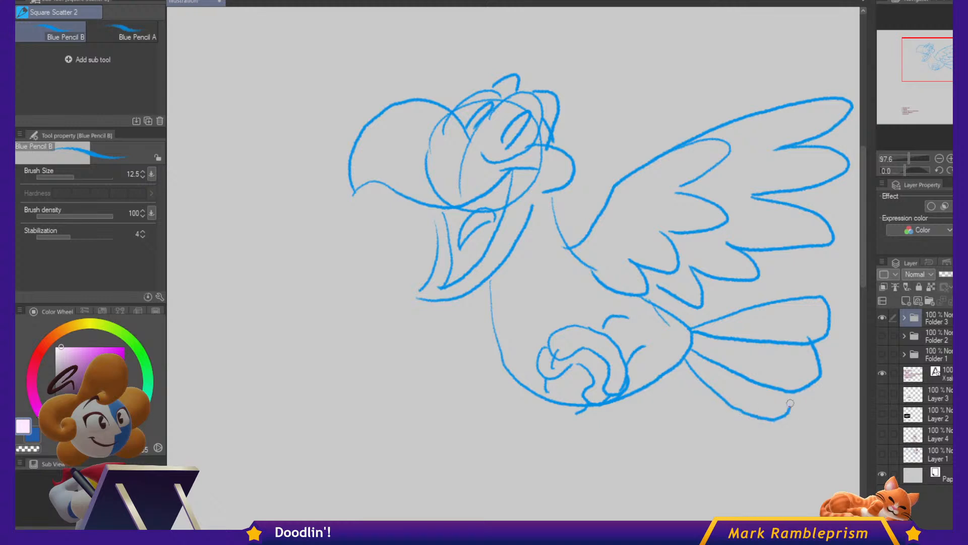
Sketch the far leg with its curled, clawed foot hanging beneath the belly.
{"action": "mouse_move", "coordinate": [529, 390]}
{"action": "left_mouse_down"}
{"action": "mouse_move", "coordinate": [534, 414]}
{"action": "mouse_move", "coordinate": [480, 415]}
{"action": "mouse_move", "coordinate": [483, 446]}
{"action": "mouse_move", "coordinate": [508, 430]}
{"action": "mouse_move", "coordinate": [533, 449]}
{"action": "mouse_move", "coordinate": [567, 444]}
{"action": "mouse_move", "coordinate": [533, 436]}
{"action": "mouse_move", "coordinate": [560, 425]}
{"action": "left_mouse_up"}
{"action": "mouse_move", "coordinate": [480, 439]}
{"action": "left_mouse_down"}
{"action": "mouse_move", "coordinate": [530, 450]}
{"action": "mouse_move", "coordinate": [536, 475]}
{"action": "mouse_move", "coordinate": [556, 475]}
{"action": "mouse_move", "coordinate": [566, 448]}
{"action": "left_mouse_up"}
{"action": "mouse_move", "coordinate": [490, 461]}
{"action": "left_mouse_down"}
{"action": "mouse_move", "coordinate": [492, 471]}
{"action": "mouse_move", "coordinate": [545, 481]}
{"action": "left_mouse_up"}
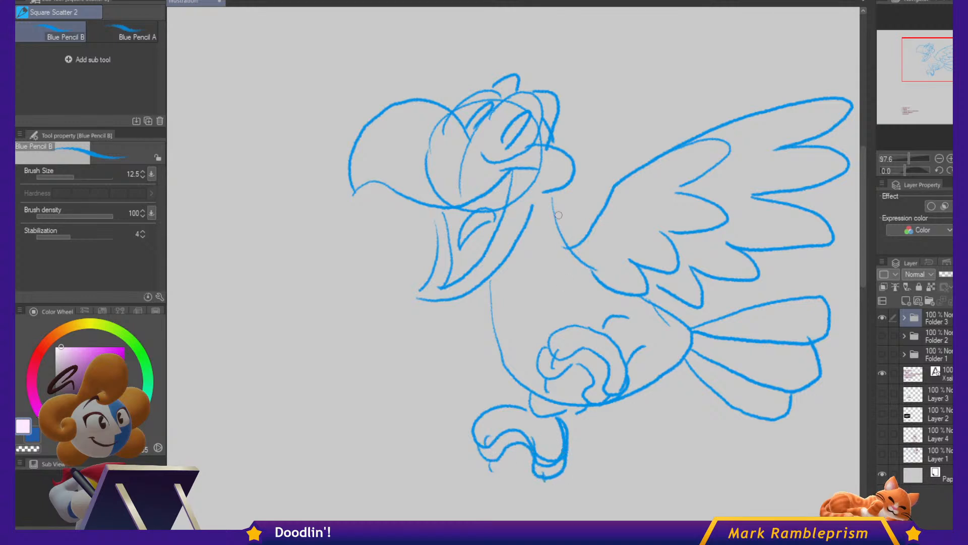
Sketch the far wing behind the lower beak with an outer and an inner row of feathers.
{"action": "mouse_move", "coordinate": [429, 236]}
{"action": "left_mouse_down"}
{"action": "mouse_move", "coordinate": [383, 238]}
{"action": "mouse_move", "coordinate": [329, 266]}
{"action": "mouse_move", "coordinate": [335, 287]}
{"action": "mouse_move", "coordinate": [402, 278]}
{"action": "left_mouse_up"}
{"action": "mouse_move", "coordinate": [397, 283]}
{"action": "left_mouse_down"}
{"action": "mouse_move", "coordinate": [348, 316]}
{"action": "mouse_move", "coordinate": [368, 333]}
{"action": "mouse_move", "coordinate": [416, 315]}
{"action": "mouse_move", "coordinate": [417, 346]}
{"action": "mouse_move", "coordinate": [468, 329]}
{"action": "mouse_move", "coordinate": [494, 347]}
{"action": "left_mouse_up"}
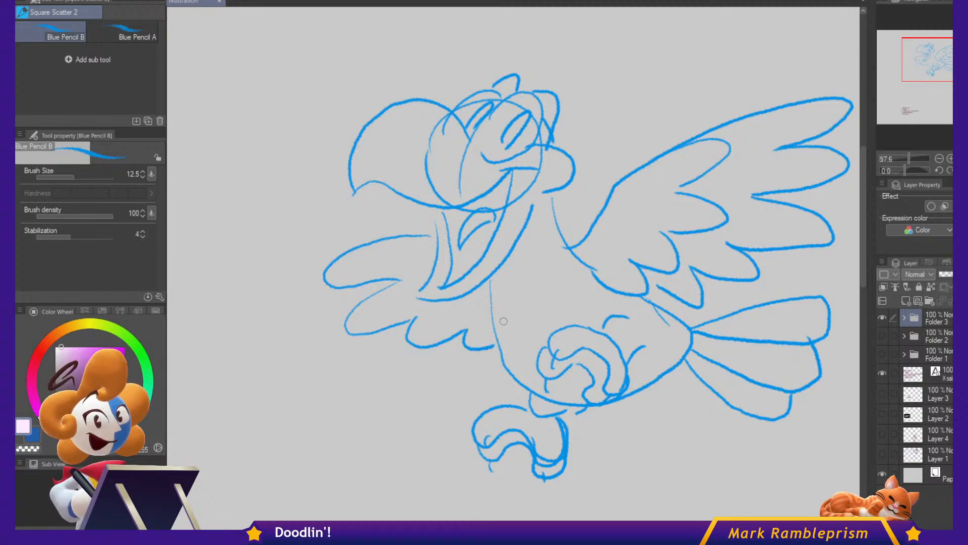
{"action": "left_click_drag", "start_coordinate": [430, 259], "coordinate": [413, 277]}
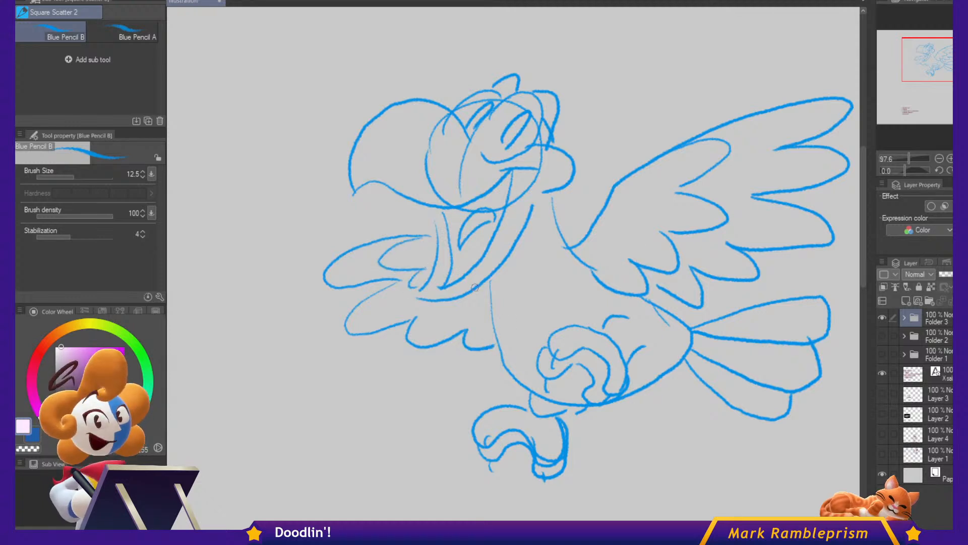
{"action": "left_click_drag", "start_coordinate": [485, 296], "coordinate": [466, 329]}
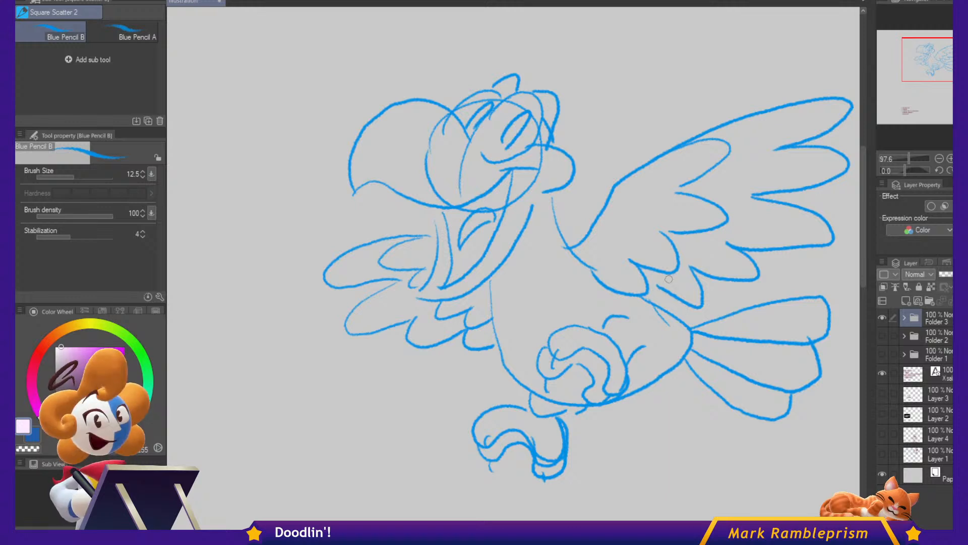
Lasso the bird's head and beak, scale them to 88%, rotate them by 3.4 degrees toward the body, and deselect.
{"action": "left_click_drag", "start_coordinate": [658, 300], "coordinate": [591, 326]}
{"action": "key", "text": "m"}
{"action": "mouse_move", "coordinate": [435, 297]}
{"action": "left_mouse_down"}
{"action": "mouse_move", "coordinate": [390, 324]}
{"action": "mouse_move", "coordinate": [363, 327]}
{"action": "mouse_move", "coordinate": [351, 316]}
{"action": "mouse_move", "coordinate": [366, 293]}
{"action": "mouse_move", "coordinate": [368, 251]}
{"action": "mouse_move", "coordinate": [283, 242]}
{"action": "mouse_move", "coordinate": [395, 61]}
{"action": "mouse_move", "coordinate": [544, 164]}
{"action": "mouse_move", "coordinate": [514, 213]}
{"action": "mouse_move", "coordinate": [481, 222]}
{"action": "left_mouse_up"}
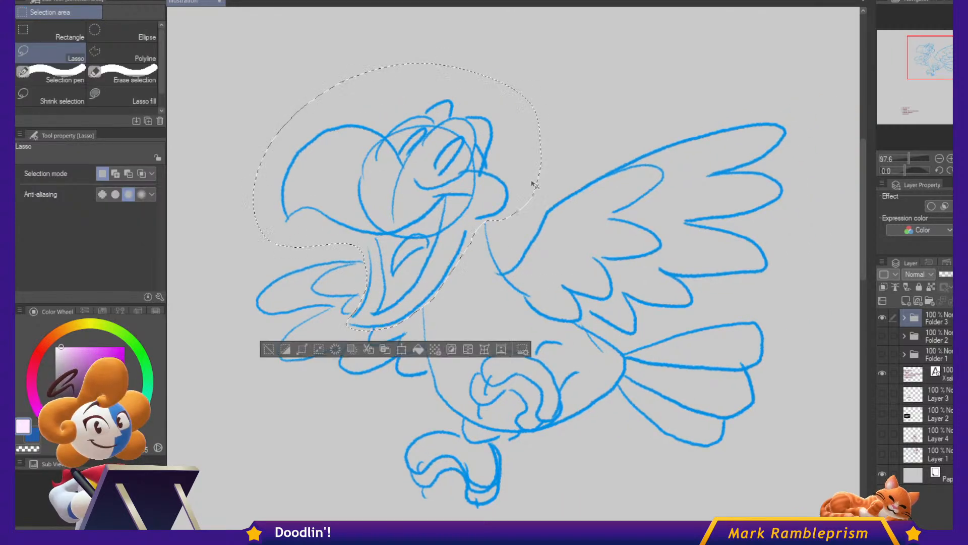
{"action": "key", "text": "ctrl+t"}
{"action": "mouse_move", "coordinate": [541, 194]}
{"action": "left_mouse_down"}
{"action": "mouse_move", "coordinate": [520, 198]}
{"action": "mouse_move", "coordinate": [533, 199]}
{"action": "mouse_move", "coordinate": [524, 250]}
{"action": "left_mouse_up"}
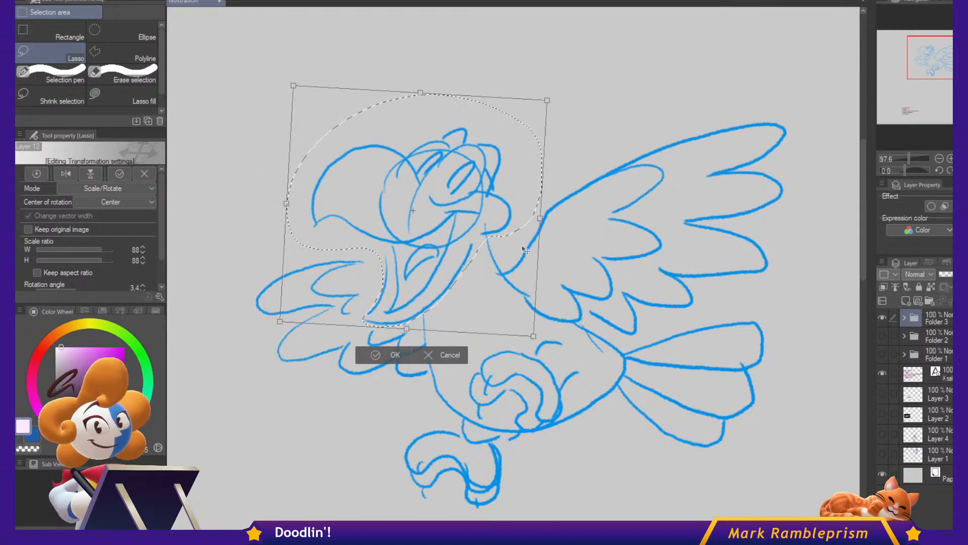
{"action": "key", "text": "Return"}
{"action": "key", "text": "ctrl+d"}
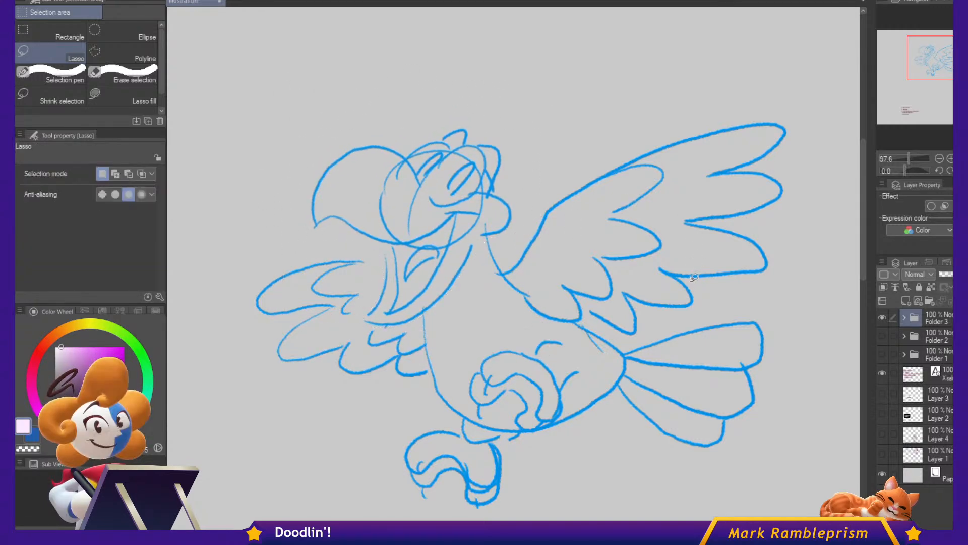
Erase the old mouth corner under the near eye and redraw it with Blue Pencil B.
{"action": "key", "text": "p"}
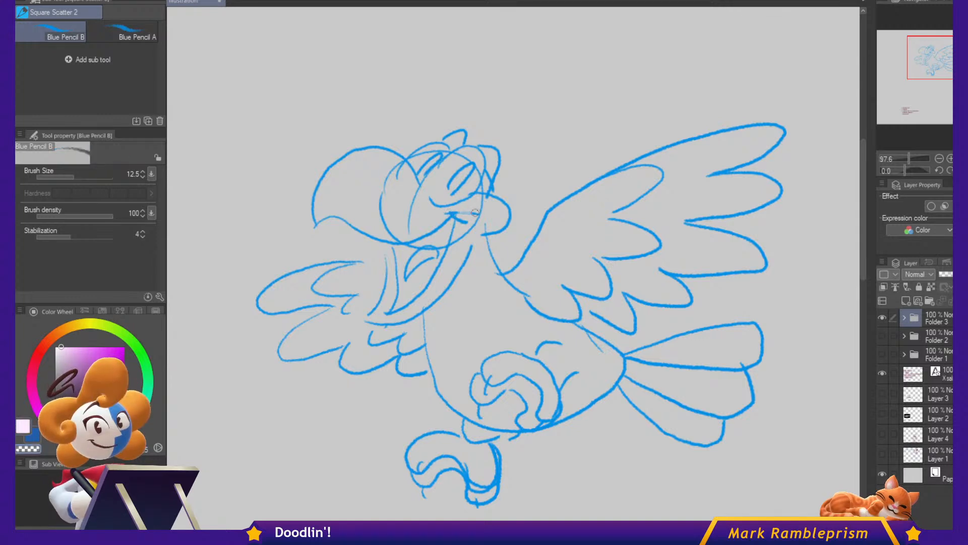
{"action": "left_click_drag", "start_coordinate": [481, 214], "coordinate": [475, 224]}
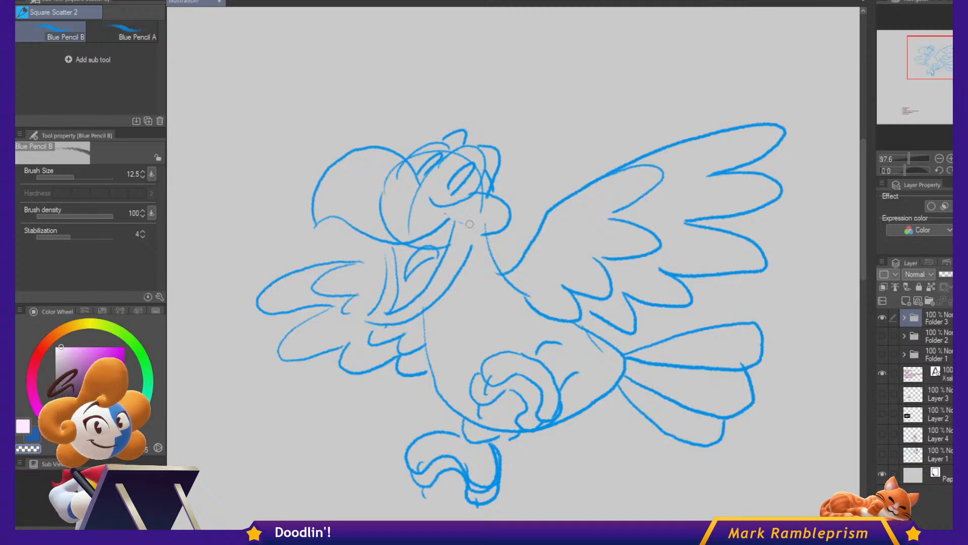
{"action": "mouse_move", "coordinate": [467, 231]}
{"action": "left_mouse_down"}
{"action": "mouse_move", "coordinate": [453, 225]}
{"action": "mouse_move", "coordinate": [468, 231]}
{"action": "left_mouse_up"}
{"action": "left_click_drag", "start_coordinate": [448, 221], "coordinate": [471, 234]}
Sketch three loose falling feathers, one below the far wing and two beside the near wing and tail.
{"action": "left_click_drag", "start_coordinate": [735, 393], "coordinate": [743, 364]}
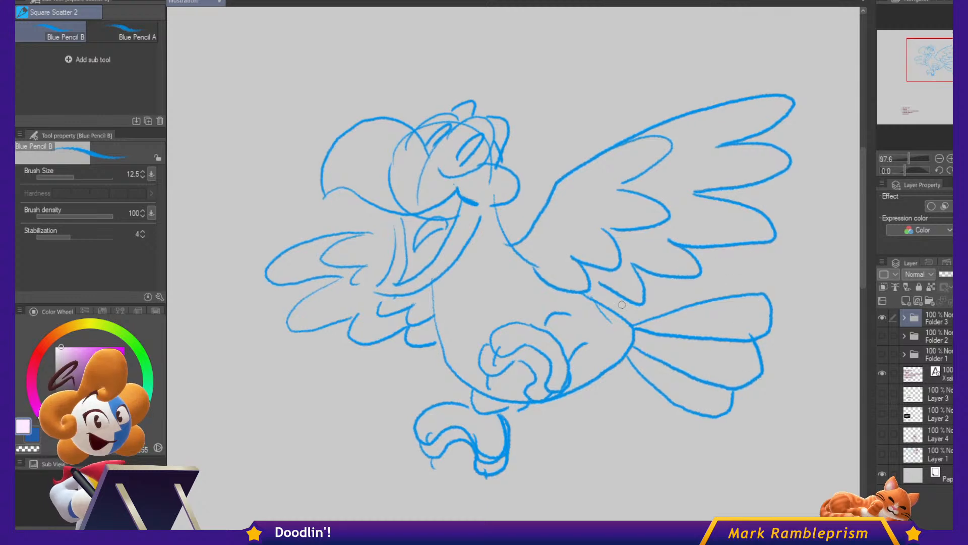
{"action": "left_click_drag", "start_coordinate": [325, 373], "coordinate": [329, 432]}
{"action": "left_click_drag", "start_coordinate": [318, 391], "coordinate": [373, 427]}
{"action": "mouse_move", "coordinate": [307, 410]}
{"action": "left_mouse_down"}
{"action": "mouse_move", "coordinate": [358, 453]}
{"action": "mouse_move", "coordinate": [372, 430]}
{"action": "left_mouse_up"}
{"action": "left_click_drag", "start_coordinate": [796, 218], "coordinate": [828, 251]}
{"action": "left_click_drag", "start_coordinate": [809, 230], "coordinate": [815, 286]}
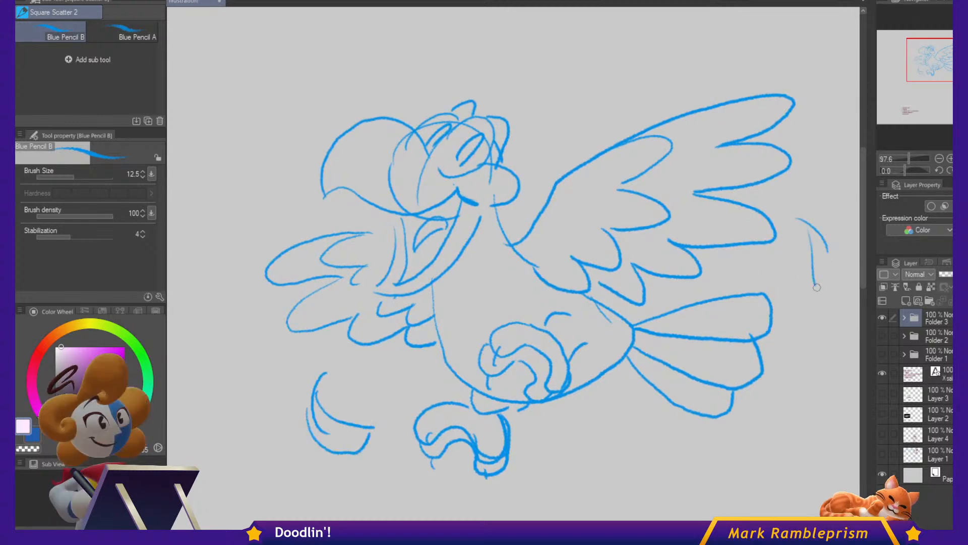
{"action": "mouse_move", "coordinate": [838, 330]}
{"action": "left_mouse_down"}
{"action": "mouse_move", "coordinate": [835, 354]}
{"action": "mouse_move", "coordinate": [812, 379]}
{"action": "mouse_move", "coordinate": [791, 357]}
{"action": "left_mouse_up"}
{"action": "left_click_drag", "start_coordinate": [834, 348], "coordinate": [803, 364]}
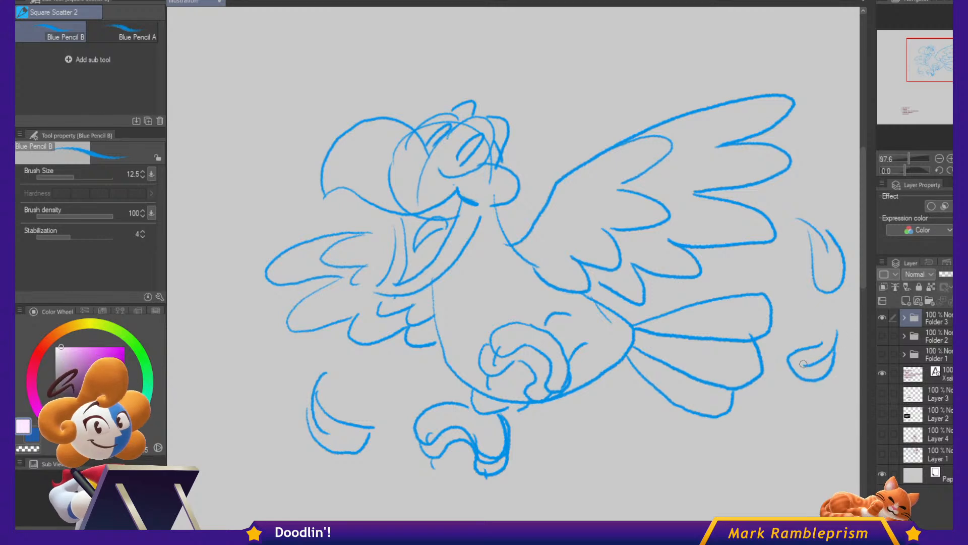
Add a new layer above the sketch in Folder 3 and enlarge the sketch layer to 123%.
{"action": "left_click", "coordinate": [905, 317]}
{"action": "left_click", "coordinate": [907, 301]}
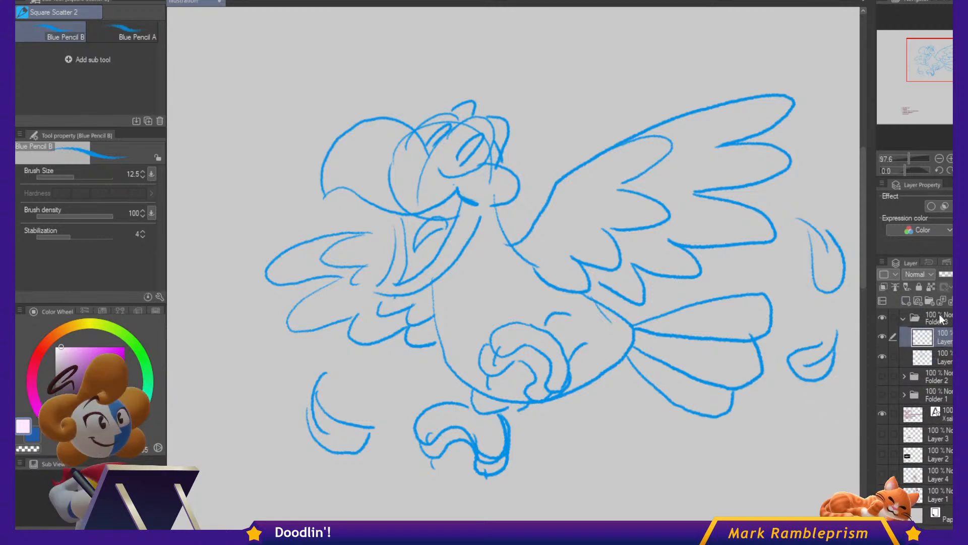
{"action": "left_click", "coordinate": [943, 356]}
{"action": "key", "text": "ctrl+t"}
{"action": "left_click_drag", "start_coordinate": [555, 480], "coordinate": [556, 524]}
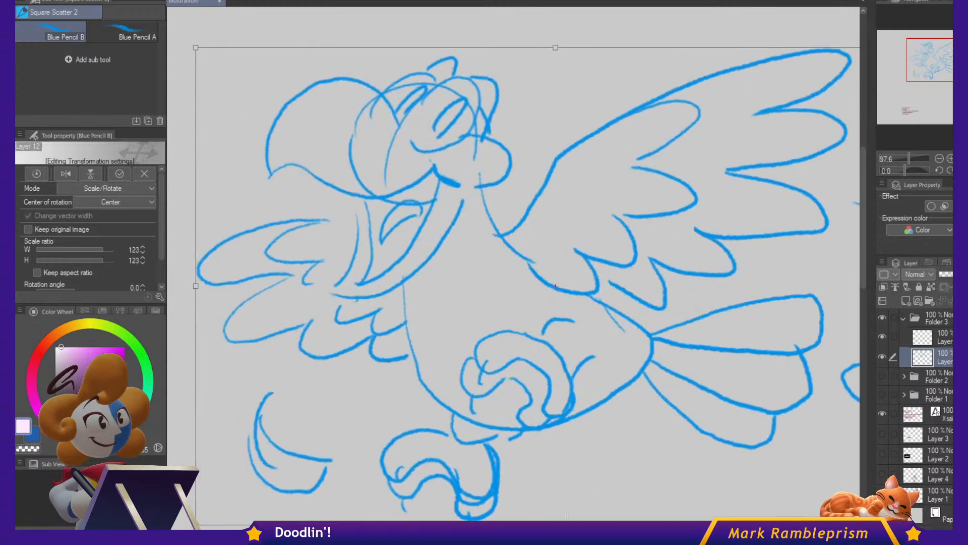
{"action": "key", "text": "Return"}
Make the new empty layer in Folder 3 active and set the drawing colour to dark crimson.
{"action": "left_click", "coordinate": [928, 337]}
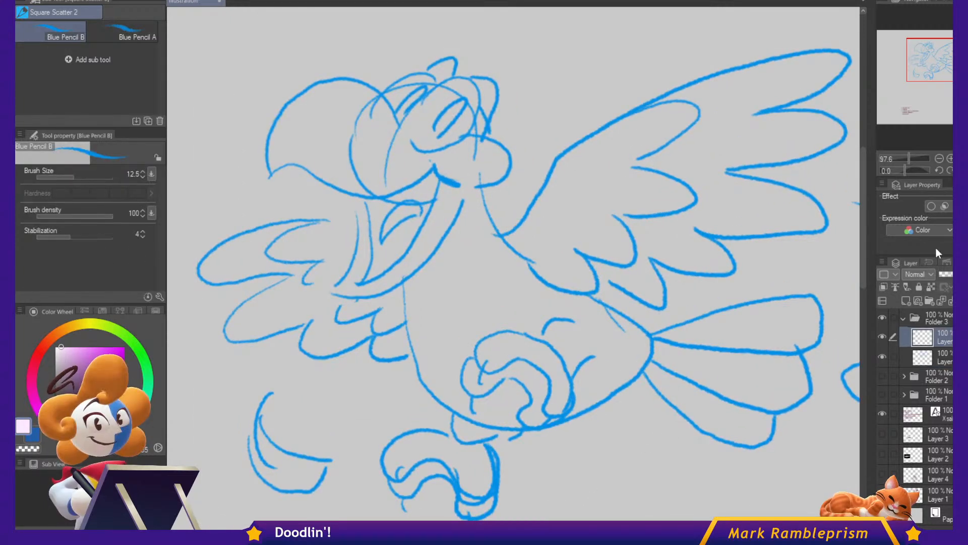
{"action": "left_click", "coordinate": [31, 373]}
{"action": "left_click", "coordinate": [123, 369]}
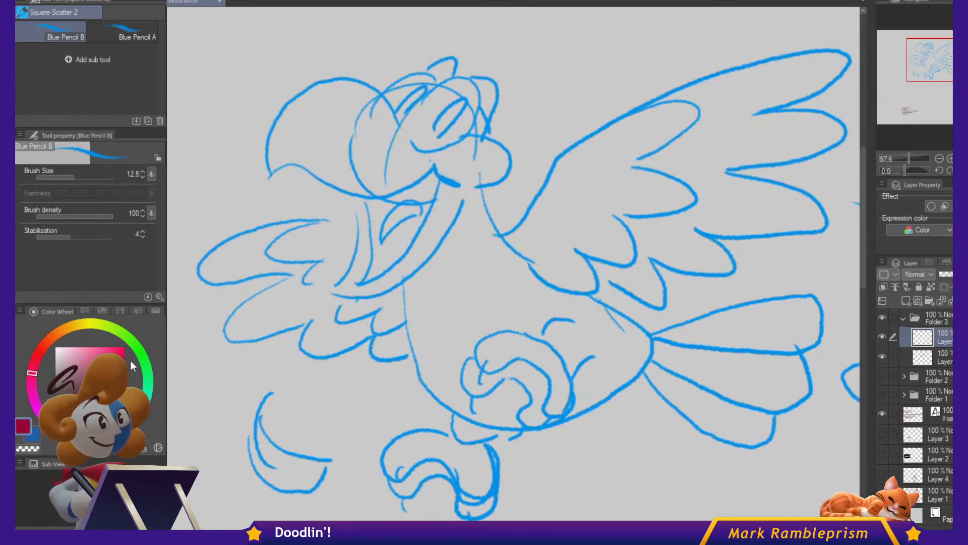
Lower the bird sketch layer's opacity to 50% and make the empty layer above it active.
{"action": "left_click_drag", "start_coordinate": [456, 166], "coordinate": [528, 218]}
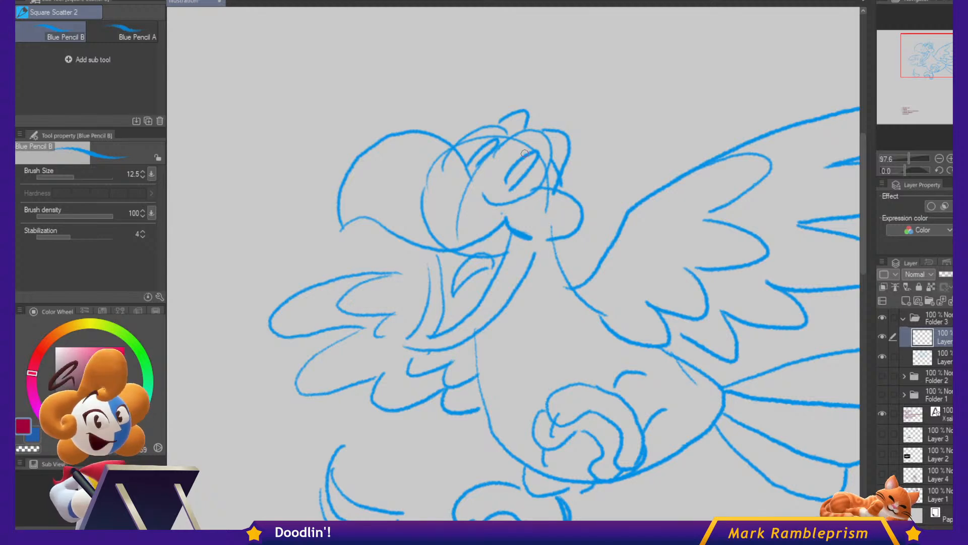
{"action": "left_click", "coordinate": [935, 357]}
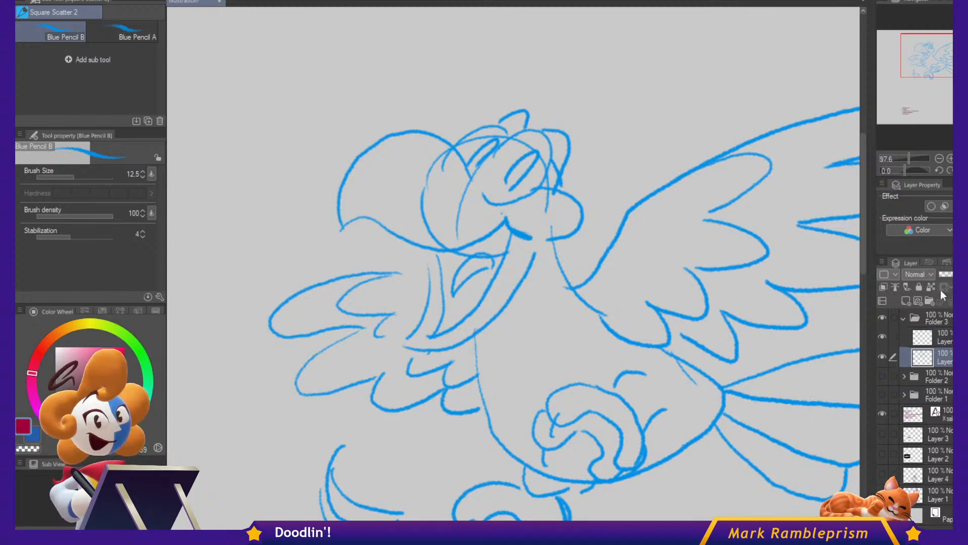
{"action": "left_click", "coordinate": [951, 273]}
{"action": "left_click", "coordinate": [933, 331]}
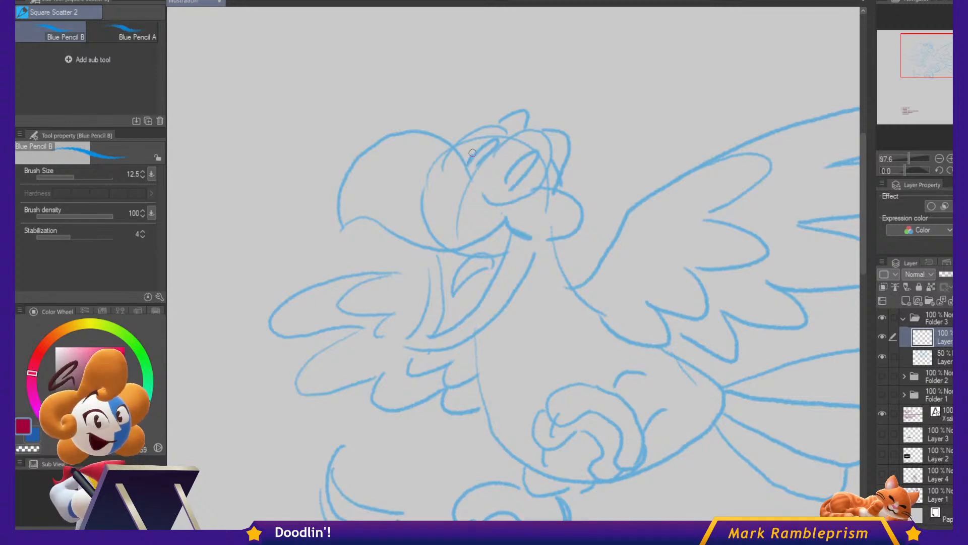
Paint both pupils as solid crimson ovals over the sketched eyes with the Neat lines COLOR brush.
{"action": "left_click_drag", "start_coordinate": [490, 143], "coordinate": [477, 165]}
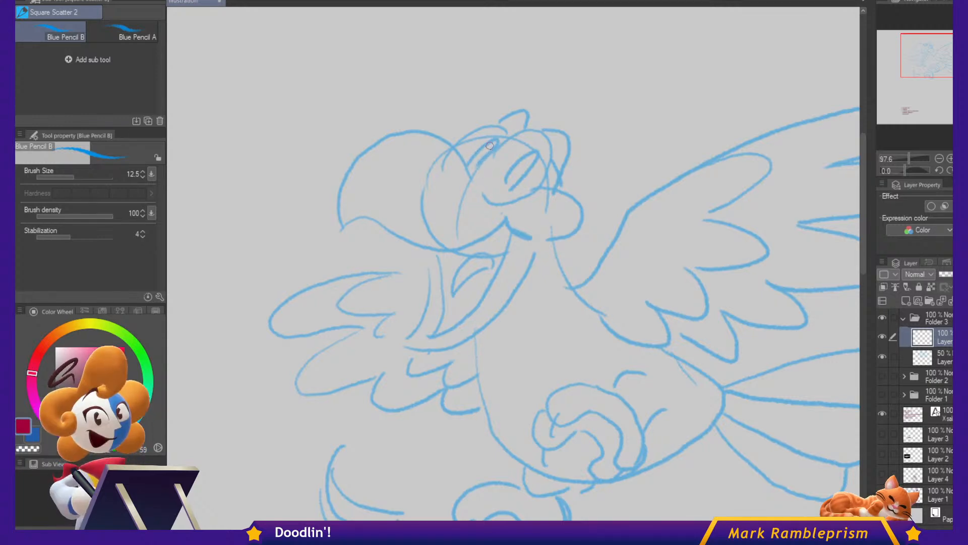
{"action": "key", "text": "b"}
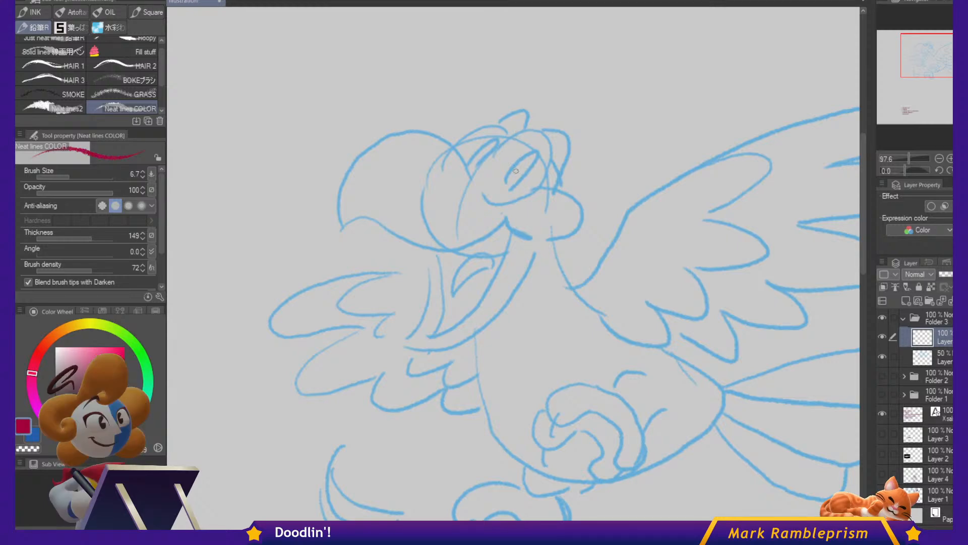
{"action": "mouse_move", "coordinate": [515, 163]}
{"action": "left_mouse_down"}
{"action": "mouse_move", "coordinate": [533, 168]}
{"action": "mouse_move", "coordinate": [511, 184]}
{"action": "mouse_move", "coordinate": [528, 157]}
{"action": "mouse_move", "coordinate": [531, 166]}
{"action": "mouse_move", "coordinate": [512, 185]}
{"action": "mouse_move", "coordinate": [519, 161]}
{"action": "mouse_move", "coordinate": [530, 167]}
{"action": "mouse_move", "coordinate": [512, 181]}
{"action": "mouse_move", "coordinate": [533, 160]}
{"action": "mouse_move", "coordinate": [516, 181]}
{"action": "mouse_move", "coordinate": [534, 164]}
{"action": "left_mouse_up"}
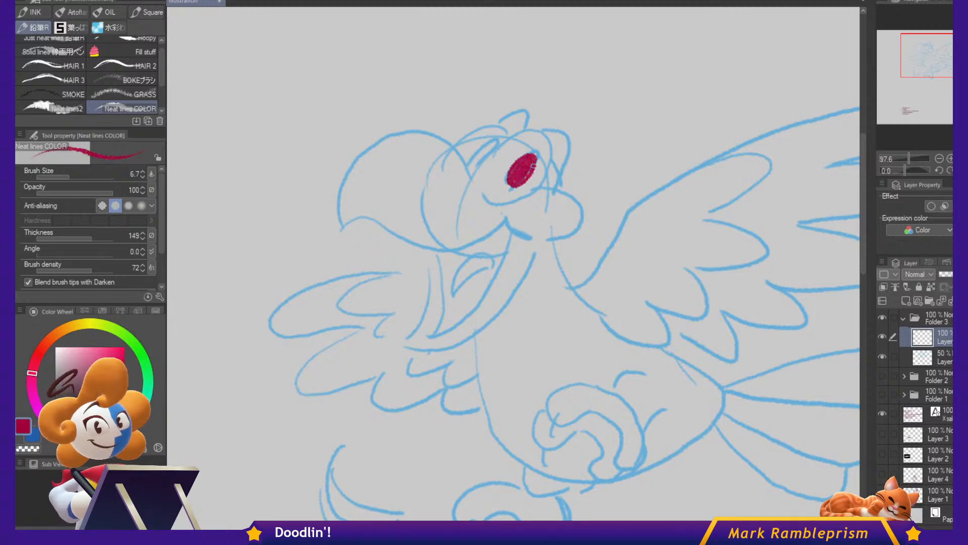
{"action": "mouse_move", "coordinate": [469, 162]}
{"action": "left_mouse_down"}
{"action": "mouse_move", "coordinate": [493, 137]}
{"action": "mouse_move", "coordinate": [476, 164]}
{"action": "mouse_move", "coordinate": [472, 151]}
{"action": "mouse_move", "coordinate": [495, 143]}
{"action": "mouse_move", "coordinate": [478, 159]}
{"action": "left_mouse_up"}
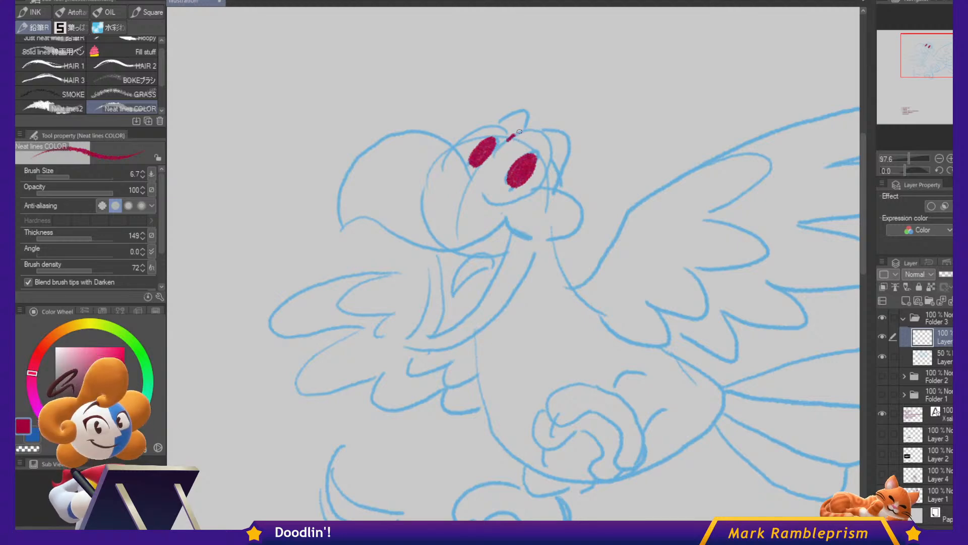
Ink the near eye's outline, the hooked upper beak and the mouth corner over the sketch.
{"action": "left_click_drag", "start_coordinate": [519, 132], "coordinate": [549, 138]}
{"action": "mouse_move", "coordinate": [548, 172]}
{"action": "left_mouse_down"}
{"action": "mouse_move", "coordinate": [523, 199]}
{"action": "mouse_move", "coordinate": [489, 202]}
{"action": "mouse_move", "coordinate": [470, 159]}
{"action": "mouse_move", "coordinate": [428, 127]}
{"action": "mouse_move", "coordinate": [384, 130]}
{"action": "mouse_move", "coordinate": [364, 148]}
{"action": "mouse_move", "coordinate": [345, 179]}
{"action": "mouse_move", "coordinate": [340, 229]}
{"action": "mouse_move", "coordinate": [379, 221]}
{"action": "mouse_move", "coordinate": [433, 257]}
{"action": "mouse_move", "coordinate": [477, 249]}
{"action": "left_mouse_up"}
{"action": "left_click_drag", "start_coordinate": [506, 220], "coordinate": [519, 234]}
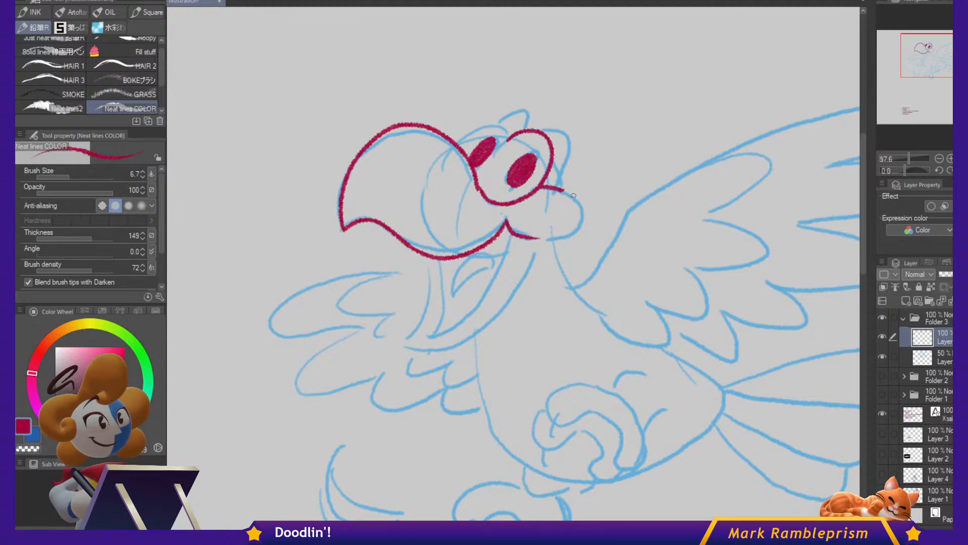
Ink the rounded cheek and the open lower beak with its inner edge and tongue.
{"action": "mouse_move", "coordinate": [574, 195]}
{"action": "left_mouse_down"}
{"action": "mouse_move", "coordinate": [580, 229]}
{"action": "mouse_move", "coordinate": [537, 248]}
{"action": "mouse_move", "coordinate": [512, 303]}
{"action": "left_mouse_up"}
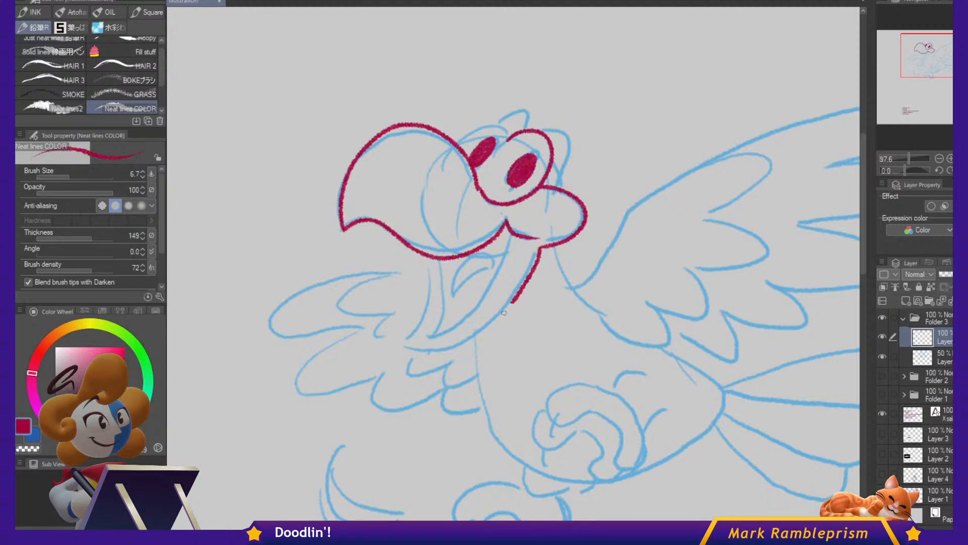
{"action": "mouse_move", "coordinate": [453, 349]}
{"action": "left_mouse_down"}
{"action": "mouse_move", "coordinate": [421, 348]}
{"action": "mouse_move", "coordinate": [429, 264]}
{"action": "mouse_move", "coordinate": [444, 278]}
{"action": "mouse_move", "coordinate": [443, 334]}
{"action": "mouse_move", "coordinate": [463, 324]}
{"action": "left_mouse_up"}
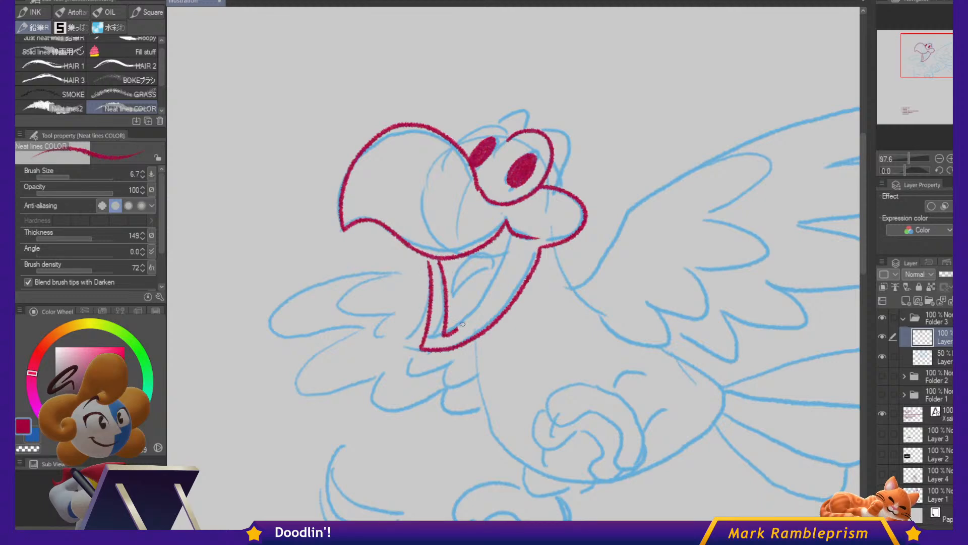
{"action": "mouse_move", "coordinate": [501, 278]}
{"action": "left_mouse_down"}
{"action": "mouse_move", "coordinate": [515, 236]}
{"action": "mouse_move", "coordinate": [492, 258]}
{"action": "mouse_move", "coordinate": [474, 258]}
{"action": "mouse_move", "coordinate": [457, 291]}
{"action": "mouse_move", "coordinate": [492, 273]}
{"action": "left_mouse_up"}
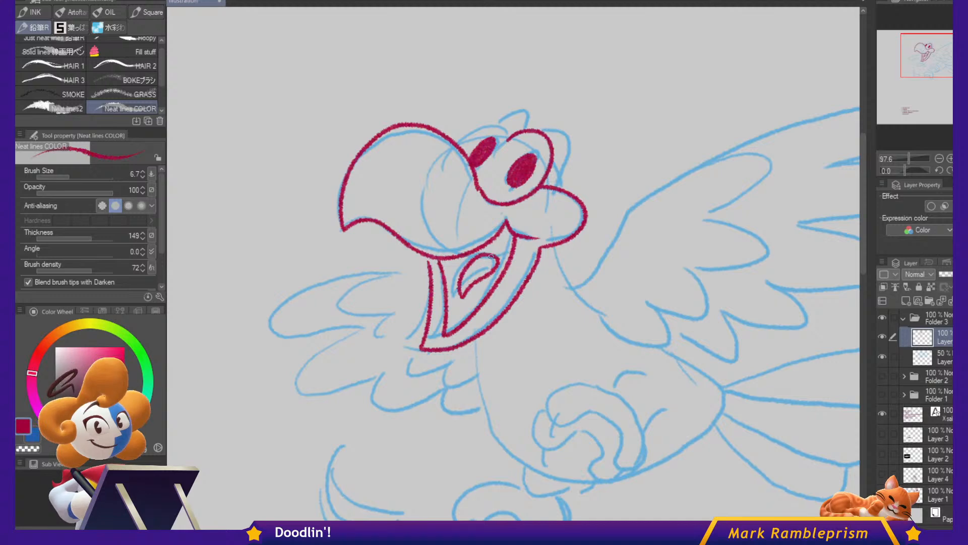
Fill the mouth around the tongue in crimson at tolerance 48.1, then ink the far eye's outline and the head feathers.
{"action": "key", "text": "g"}
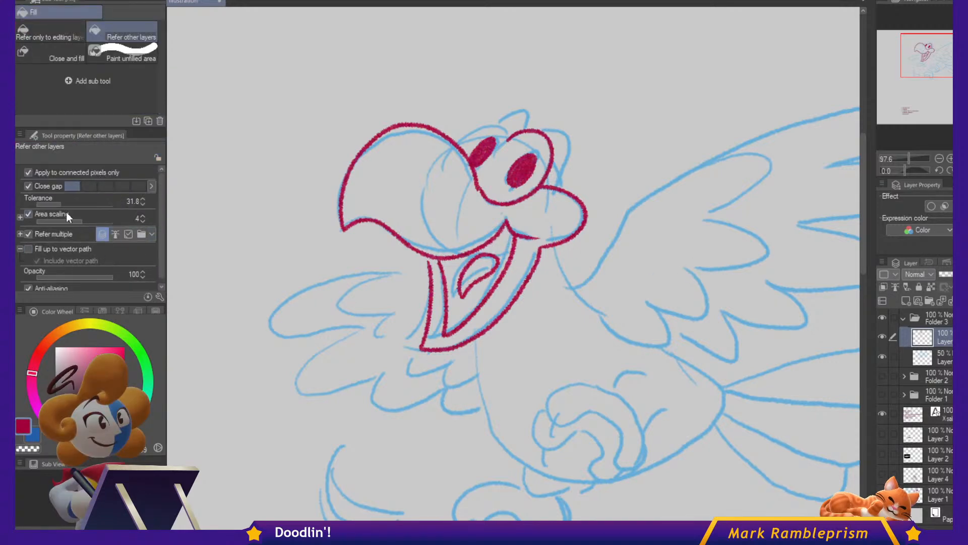
{"action": "left_click", "coordinate": [504, 253]}
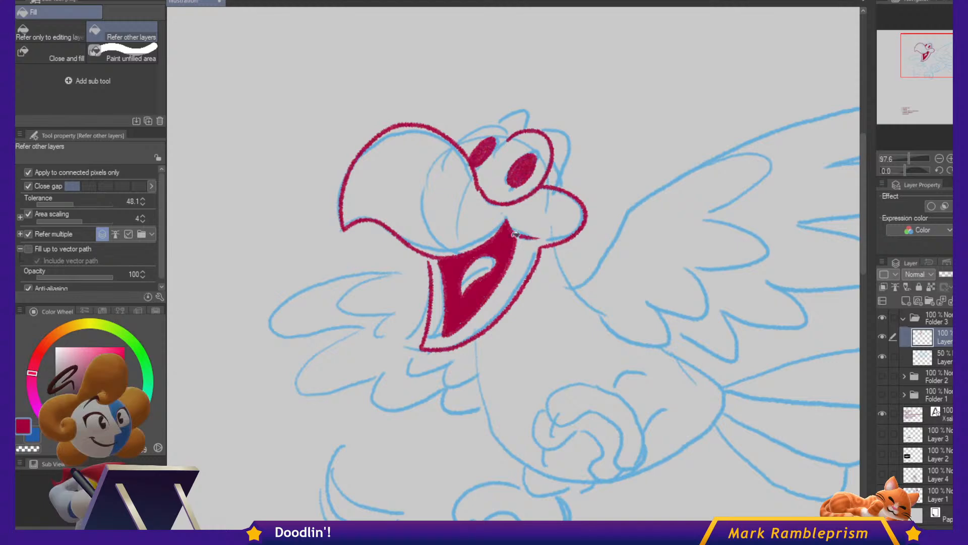
{"action": "key", "text": "p"}
{"action": "mouse_move", "coordinate": [459, 144]}
{"action": "left_mouse_down"}
{"action": "mouse_move", "coordinate": [508, 127]}
{"action": "mouse_move", "coordinate": [519, 118]}
{"action": "mouse_move", "coordinate": [501, 119]}
{"action": "mouse_move", "coordinate": [522, 110]}
{"action": "mouse_move", "coordinate": [528, 127]}
{"action": "mouse_move", "coordinate": [566, 129]}
{"action": "left_mouse_up"}
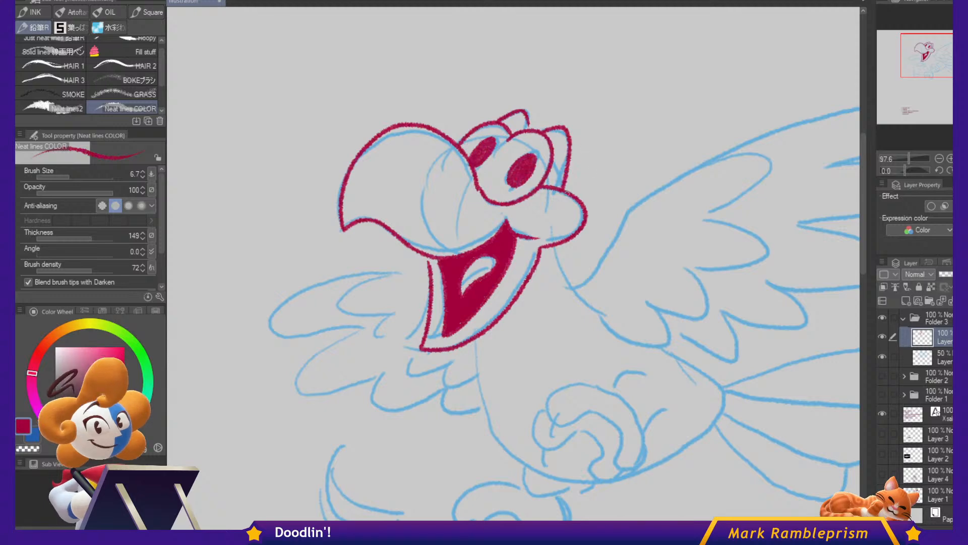
Ink the back of the neck, the round belly from lower beak to tail, and the lower back line.
{"action": "left_click_drag", "start_coordinate": [658, 252], "coordinate": [621, 203]}
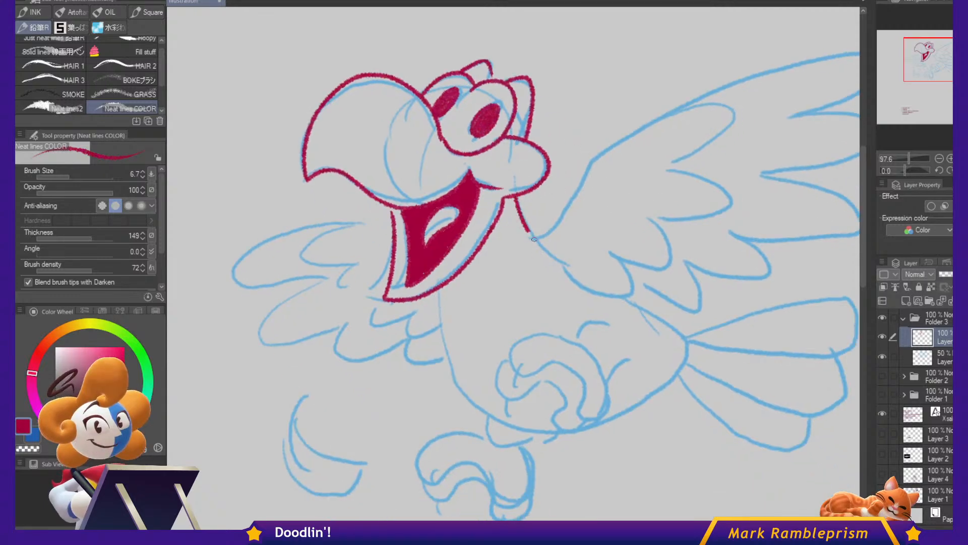
{"action": "left_click_drag", "start_coordinate": [534, 239], "coordinate": [541, 244]}
{"action": "mouse_move", "coordinate": [441, 334]}
{"action": "left_mouse_down"}
{"action": "mouse_move", "coordinate": [478, 418]}
{"action": "mouse_move", "coordinate": [506, 434]}
{"action": "mouse_move", "coordinate": [674, 406]}
{"action": "left_mouse_up"}
{"action": "key", "text": "ctrl+z"}
{"action": "left_click_drag", "start_coordinate": [442, 288], "coordinate": [440, 336]}
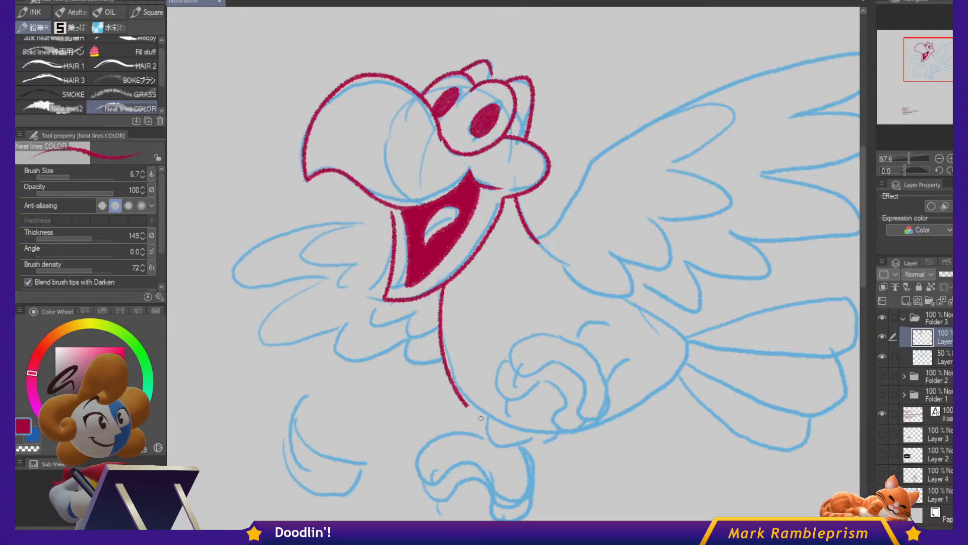
{"action": "mouse_move", "coordinate": [481, 418]}
{"action": "left_mouse_down"}
{"action": "mouse_move", "coordinate": [521, 435]}
{"action": "mouse_move", "coordinate": [577, 437]}
{"action": "left_mouse_up"}
{"action": "left_click_drag", "start_coordinate": [673, 385], "coordinate": [690, 348]}
{"action": "left_click_drag", "start_coordinate": [625, 296], "coordinate": [659, 315]}
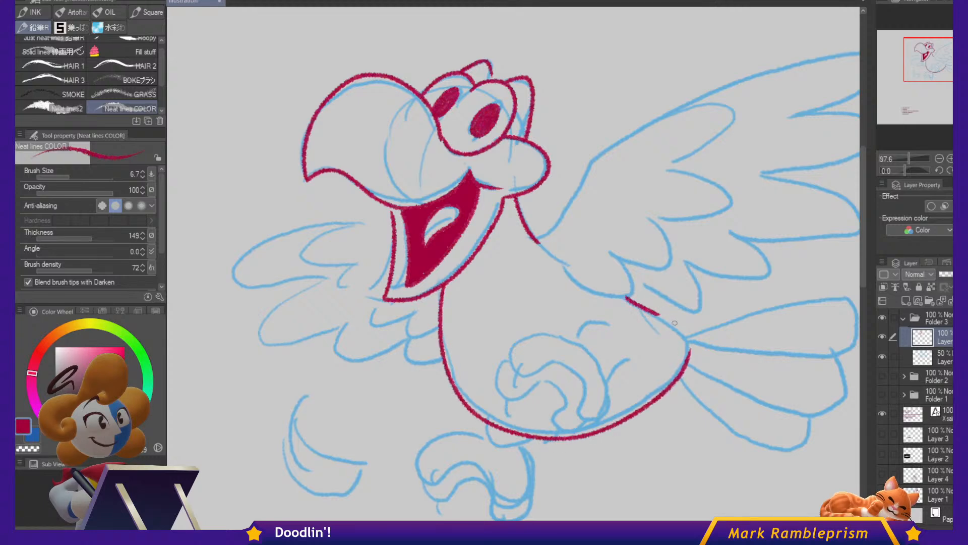
Ink the three fanned tail feathers and join them to the back of the body.
{"action": "left_click_drag", "start_coordinate": [732, 301], "coordinate": [657, 258]}
{"action": "left_click_drag", "start_coordinate": [615, 288], "coordinate": [740, 260]}
{"action": "mouse_move", "coordinate": [780, 286]}
{"action": "left_mouse_down"}
{"action": "mouse_move", "coordinate": [769, 313]}
{"action": "mouse_move", "coordinate": [732, 319]}
{"action": "mouse_move", "coordinate": [622, 296]}
{"action": "mouse_move", "coordinate": [626, 329]}
{"action": "mouse_move", "coordinate": [715, 375]}
{"action": "mouse_move", "coordinate": [747, 374]}
{"action": "mouse_move", "coordinate": [764, 353]}
{"action": "mouse_move", "coordinate": [754, 306]}
{"action": "mouse_move", "coordinate": [646, 367]}
{"action": "mouse_move", "coordinate": [716, 399]}
{"action": "mouse_move", "coordinate": [734, 380]}
{"action": "left_mouse_up"}
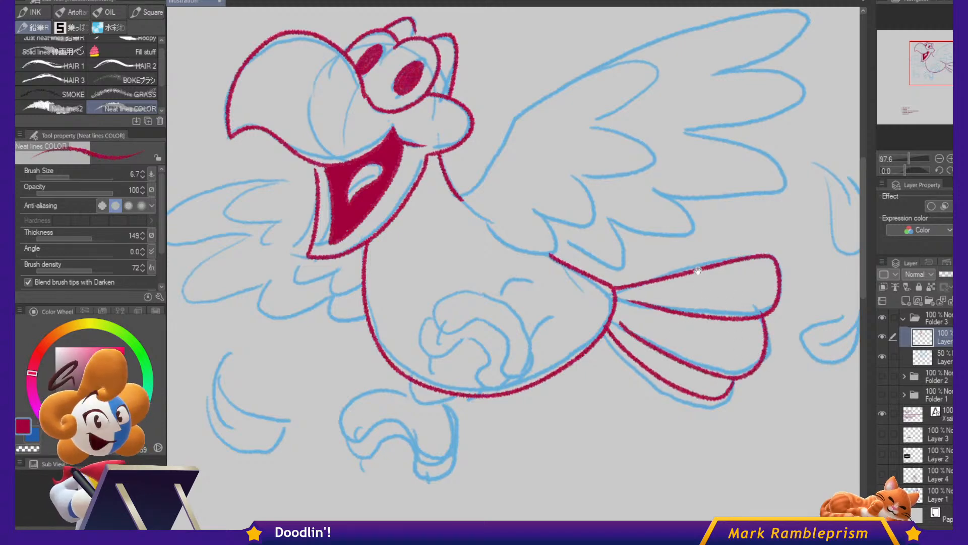
Ink the raised near wing with its long outer feathers and the inner row of shorter feathers.
{"action": "left_click_drag", "start_coordinate": [601, 191], "coordinate": [638, 270]}
{"action": "left_click_drag", "start_coordinate": [496, 276], "coordinate": [527, 272]}
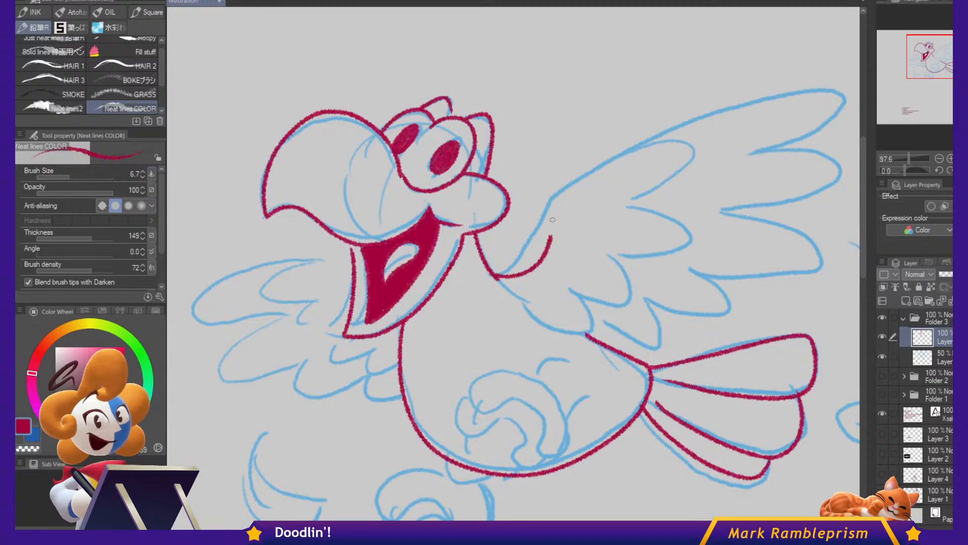
{"action": "mouse_move", "coordinate": [552, 236]}
{"action": "left_mouse_down"}
{"action": "mouse_move", "coordinate": [556, 198]}
{"action": "mouse_move", "coordinate": [594, 170]}
{"action": "mouse_move", "coordinate": [693, 126]}
{"action": "mouse_move", "coordinate": [799, 98]}
{"action": "mouse_move", "coordinate": [848, 99]}
{"action": "mouse_move", "coordinate": [822, 129]}
{"action": "mouse_move", "coordinate": [742, 145]}
{"action": "left_mouse_up"}
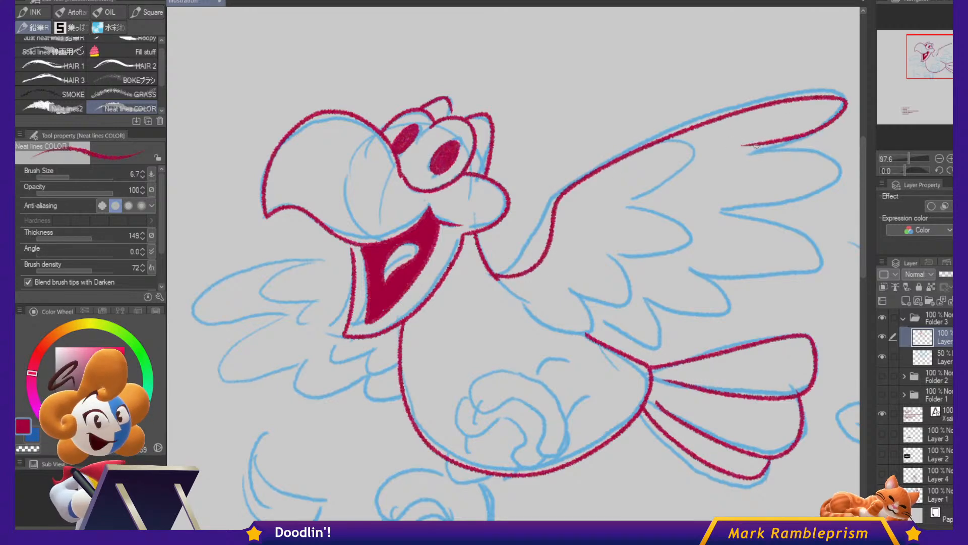
{"action": "mouse_move", "coordinate": [826, 146]}
{"action": "left_mouse_down"}
{"action": "mouse_move", "coordinate": [797, 191]}
{"action": "mouse_move", "coordinate": [727, 197]}
{"action": "left_mouse_up"}
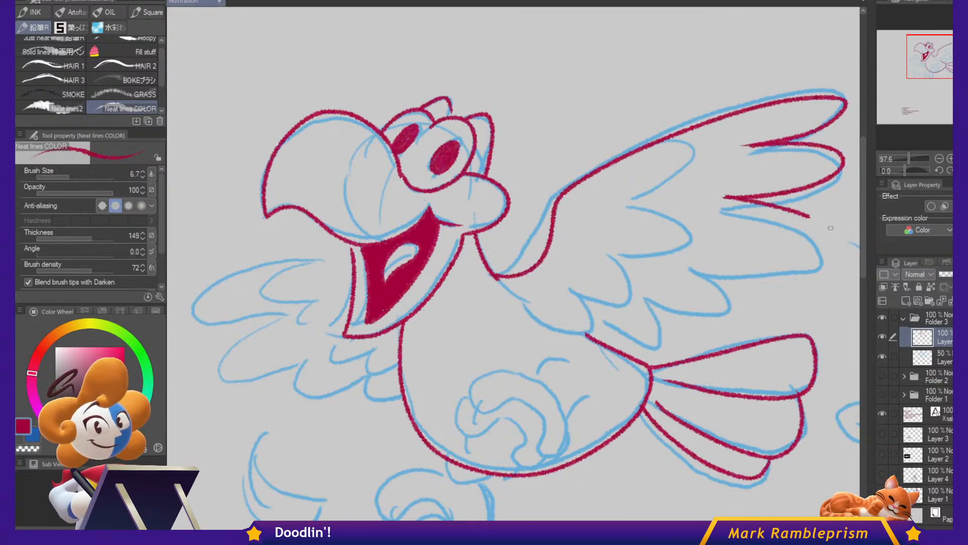
{"action": "mouse_move", "coordinate": [831, 228]}
{"action": "left_mouse_down"}
{"action": "mouse_move", "coordinate": [837, 254]}
{"action": "mouse_move", "coordinate": [763, 256]}
{"action": "mouse_move", "coordinate": [706, 241]}
{"action": "mouse_move", "coordinate": [789, 284]}
{"action": "mouse_move", "coordinate": [782, 298]}
{"action": "mouse_move", "coordinate": [686, 279]}
{"action": "mouse_move", "coordinate": [723, 315]}
{"action": "mouse_move", "coordinate": [676, 319]}
{"action": "mouse_move", "coordinate": [640, 306]}
{"action": "mouse_move", "coordinate": [645, 350]}
{"action": "mouse_move", "coordinate": [600, 316]}
{"action": "mouse_move", "coordinate": [605, 334]}
{"action": "mouse_move", "coordinate": [569, 327]}
{"action": "left_mouse_up"}
{"action": "mouse_move", "coordinate": [497, 277]}
{"action": "left_mouse_down"}
{"action": "mouse_move", "coordinate": [550, 312]}
{"action": "mouse_move", "coordinate": [582, 311]}
{"action": "mouse_move", "coordinate": [567, 288]}
{"action": "mouse_move", "coordinate": [624, 288]}
{"action": "mouse_move", "coordinate": [628, 264]}
{"action": "mouse_move", "coordinate": [606, 255]}
{"action": "mouse_move", "coordinate": [673, 236]}
{"action": "mouse_move", "coordinate": [616, 218]}
{"action": "mouse_move", "coordinate": [694, 180]}
{"action": "mouse_move", "coordinate": [693, 128]}
{"action": "left_mouse_up"}
{"action": "left_click_drag", "start_coordinate": [618, 262], "coordinate": [653, 176]}
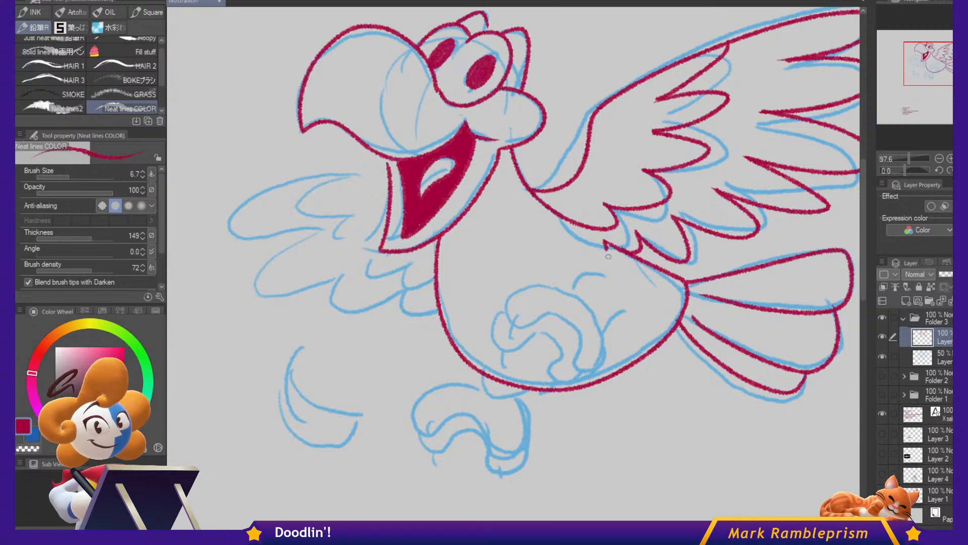
Ink the near leg against the belly with its foot's curled toes and claws.
{"action": "mouse_move", "coordinate": [580, 243]}
{"action": "left_mouse_down"}
{"action": "mouse_move", "coordinate": [608, 259]}
{"action": "mouse_move", "coordinate": [590, 269]}
{"action": "left_mouse_up"}
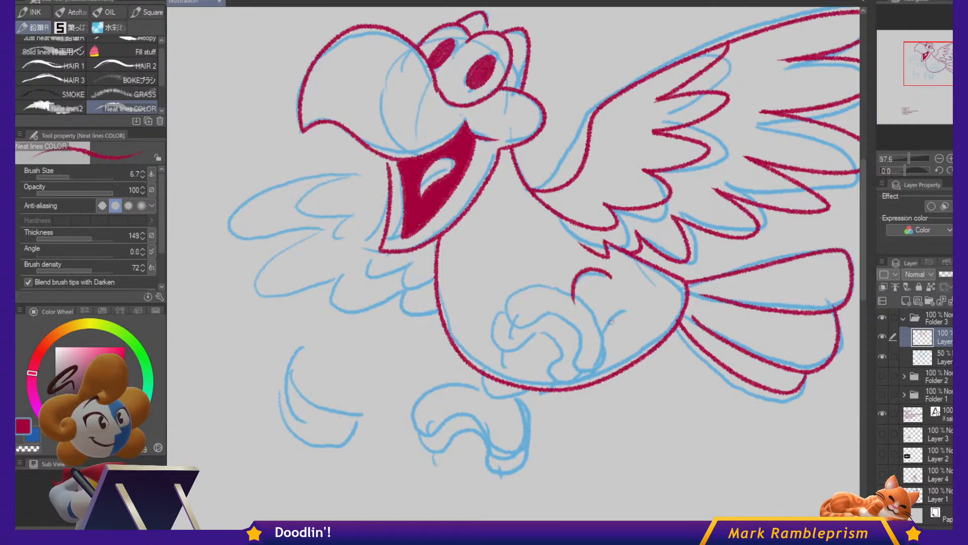
{"action": "mouse_move", "coordinate": [604, 331]}
{"action": "left_mouse_down"}
{"action": "mouse_move", "coordinate": [552, 286]}
{"action": "mouse_move", "coordinate": [514, 290]}
{"action": "mouse_move", "coordinate": [503, 311]}
{"action": "mouse_move", "coordinate": [526, 324]}
{"action": "mouse_move", "coordinate": [552, 314]}
{"action": "mouse_move", "coordinate": [573, 322]}
{"action": "mouse_move", "coordinate": [586, 334]}
{"action": "mouse_move", "coordinate": [577, 354]}
{"action": "mouse_move", "coordinate": [585, 372]}
{"action": "left_mouse_up"}
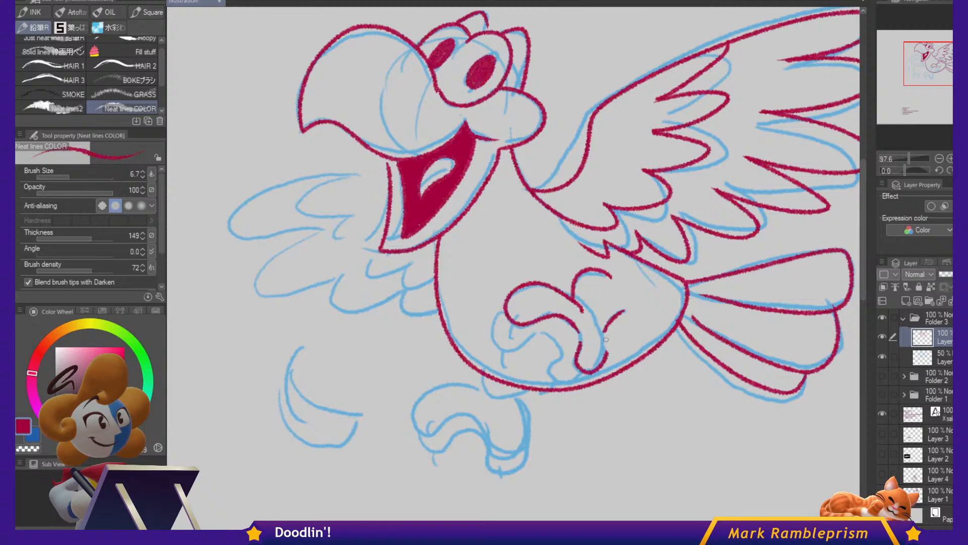
{"action": "left_click_drag", "start_coordinate": [606, 340], "coordinate": [600, 353]}
{"action": "left_click_drag", "start_coordinate": [585, 311], "coordinate": [604, 330]}
{"action": "mouse_move", "coordinate": [515, 314]}
{"action": "left_mouse_down"}
{"action": "mouse_move", "coordinate": [493, 332]}
{"action": "mouse_move", "coordinate": [529, 342]}
{"action": "left_mouse_up"}
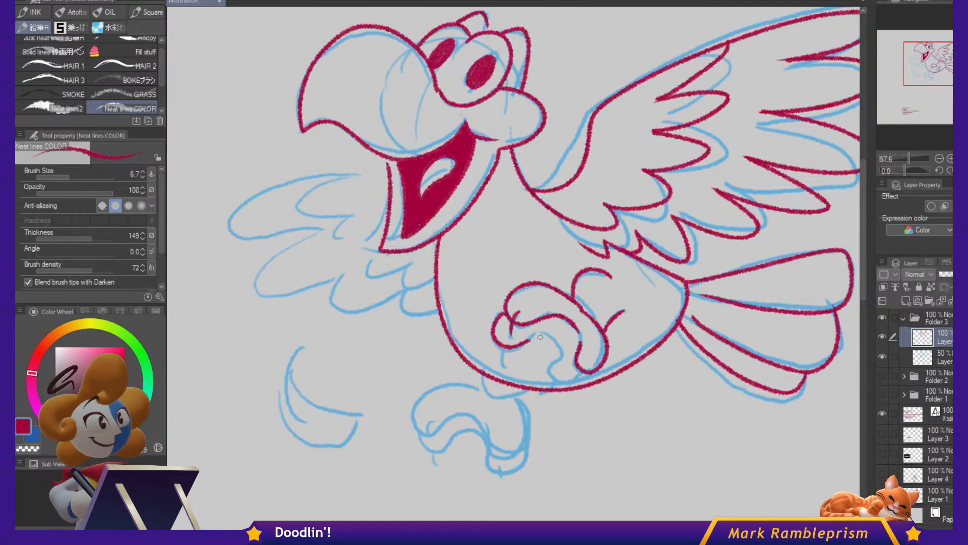
{"action": "left_click_drag", "start_coordinate": [559, 373], "coordinate": [579, 376]}
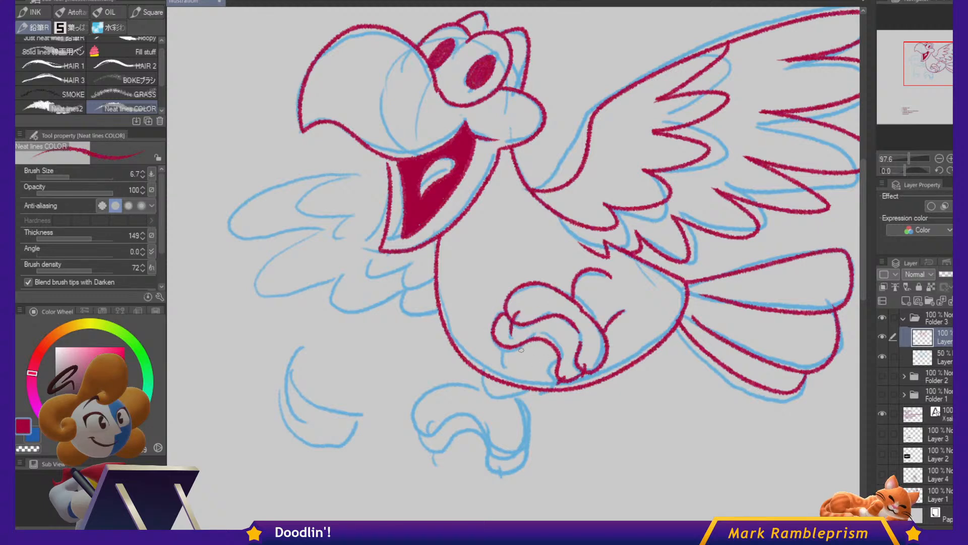
{"action": "left_click_drag", "start_coordinate": [503, 340], "coordinate": [507, 357]}
Ink the far foot hanging below the belly, with a jagged feather cuff, curled toes and claws.
{"action": "left_click_drag", "start_coordinate": [582, 326], "coordinate": [638, 266]}
{"action": "mouse_move", "coordinate": [540, 314]}
{"action": "left_mouse_down"}
{"action": "mouse_move", "coordinate": [534, 329]}
{"action": "mouse_move", "coordinate": [577, 349]}
{"action": "mouse_move", "coordinate": [600, 322]}
{"action": "left_mouse_up"}
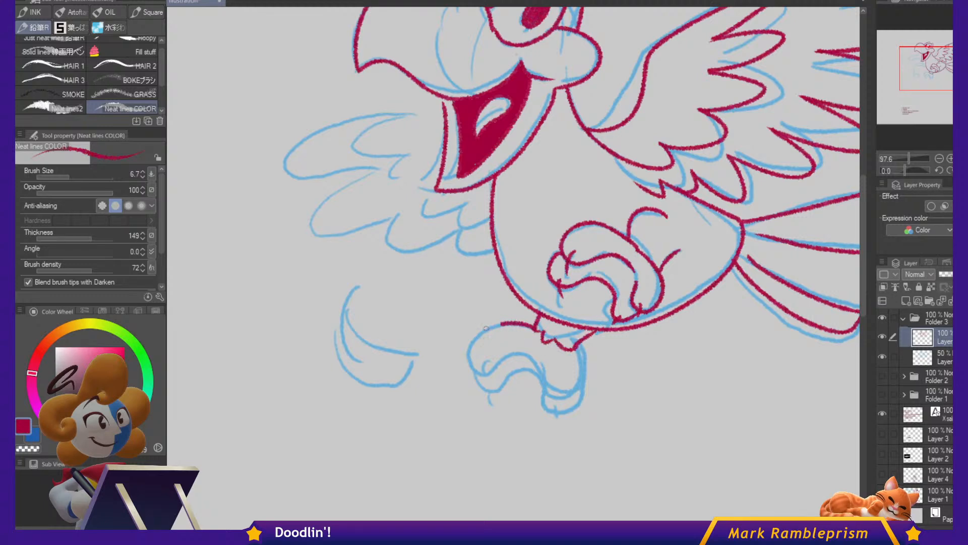
{"action": "mouse_move", "coordinate": [486, 328]}
{"action": "left_mouse_down"}
{"action": "mouse_move", "coordinate": [493, 371]}
{"action": "mouse_move", "coordinate": [548, 384]}
{"action": "mouse_move", "coordinate": [558, 404]}
{"action": "mouse_move", "coordinate": [578, 343]}
{"action": "left_mouse_up"}
{"action": "mouse_move", "coordinate": [483, 361]}
{"action": "left_mouse_down"}
{"action": "mouse_move", "coordinate": [487, 382]}
{"action": "mouse_move", "coordinate": [515, 377]}
{"action": "mouse_move", "coordinate": [562, 418]}
{"action": "mouse_move", "coordinate": [584, 390]}
{"action": "mouse_move", "coordinate": [560, 425]}
{"action": "left_mouse_up"}
{"action": "left_click_drag", "start_coordinate": [492, 395], "coordinate": [501, 406]}
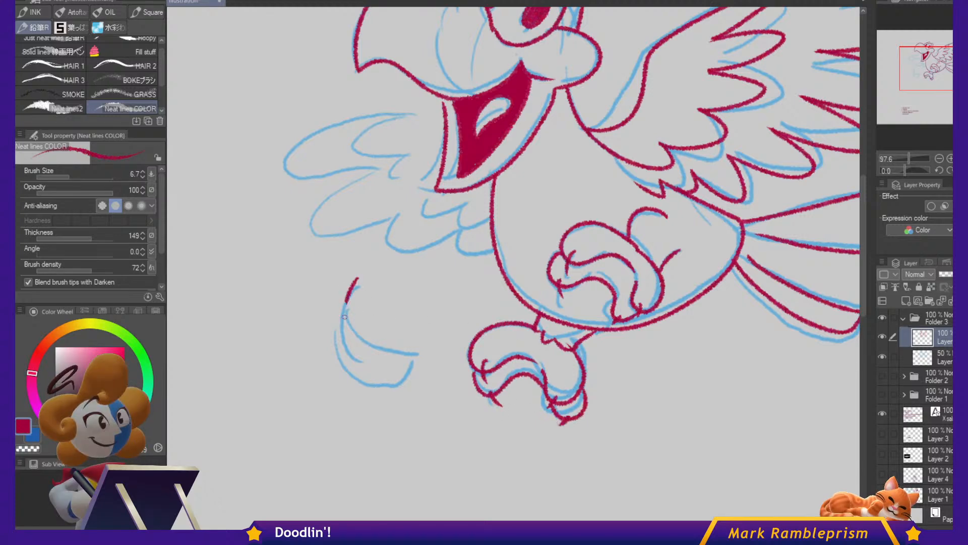
Ink the loose falling feather below the far wing with a central quill and a notched edge.
{"action": "left_click_drag", "start_coordinate": [345, 317], "coordinate": [386, 376]}
{"action": "mouse_move", "coordinate": [345, 316]}
{"action": "left_mouse_down"}
{"action": "mouse_move", "coordinate": [356, 378]}
{"action": "mouse_move", "coordinate": [384, 385]}
{"action": "left_mouse_up"}
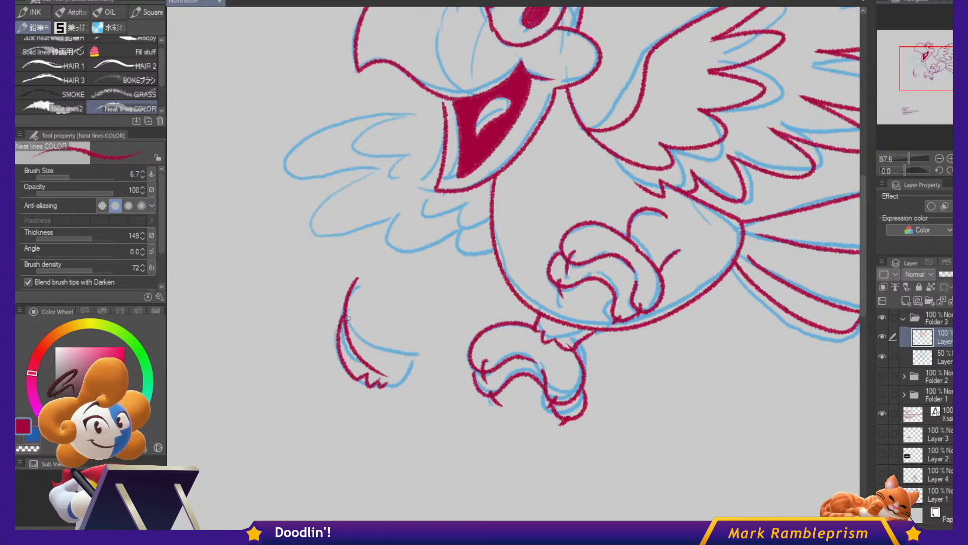
{"action": "mouse_move", "coordinate": [347, 318]}
{"action": "left_mouse_down"}
{"action": "mouse_move", "coordinate": [394, 348]}
{"action": "mouse_move", "coordinate": [384, 387]}
{"action": "left_mouse_up"}
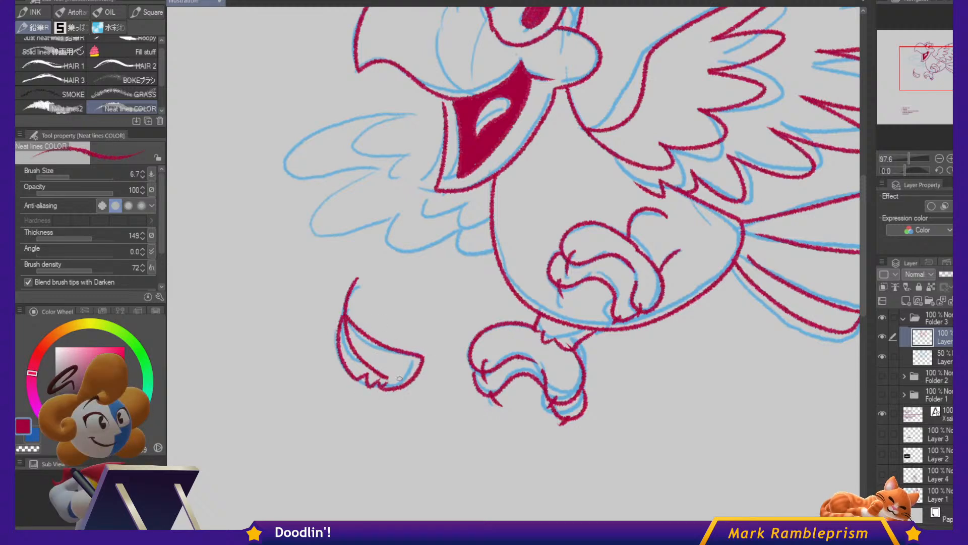
Ink the far wing behind the beak with its long outer feathers and a shorter inner row.
{"action": "left_click_drag", "start_coordinate": [442, 125], "coordinate": [486, 216]}
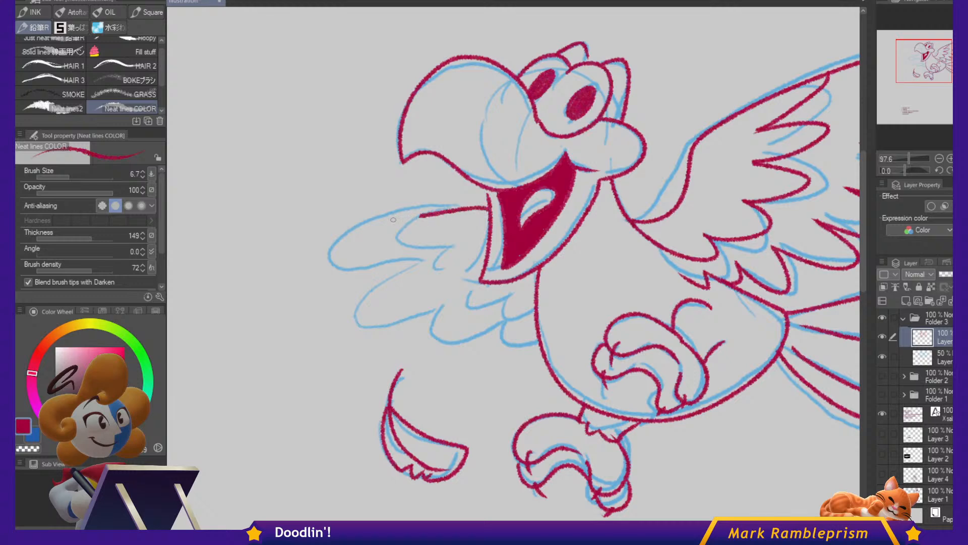
{"action": "left_click_drag", "start_coordinate": [394, 220], "coordinate": [335, 236]}
{"action": "mouse_move", "coordinate": [417, 260]}
{"action": "left_mouse_down"}
{"action": "mouse_move", "coordinate": [386, 273]}
{"action": "mouse_move", "coordinate": [365, 308]}
{"action": "left_mouse_up"}
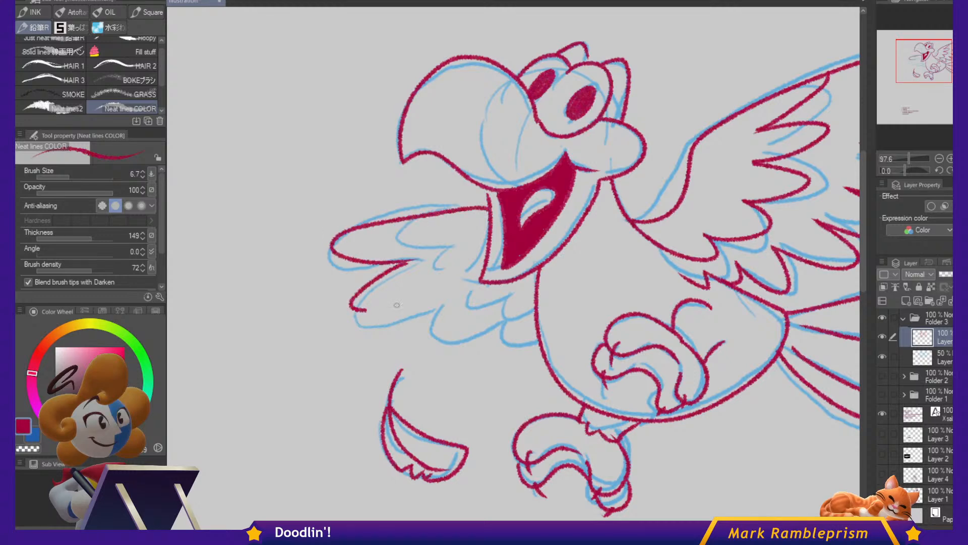
{"action": "mouse_move", "coordinate": [425, 293]}
{"action": "left_mouse_down"}
{"action": "mouse_move", "coordinate": [404, 344]}
{"action": "mouse_move", "coordinate": [450, 317]}
{"action": "mouse_move", "coordinate": [521, 325]}
{"action": "left_mouse_up"}
{"action": "mouse_move", "coordinate": [443, 214]}
{"action": "left_mouse_down"}
{"action": "mouse_move", "coordinate": [417, 226]}
{"action": "mouse_move", "coordinate": [460, 242]}
{"action": "mouse_move", "coordinate": [495, 304]}
{"action": "mouse_move", "coordinate": [518, 300]}
{"action": "left_mouse_up"}
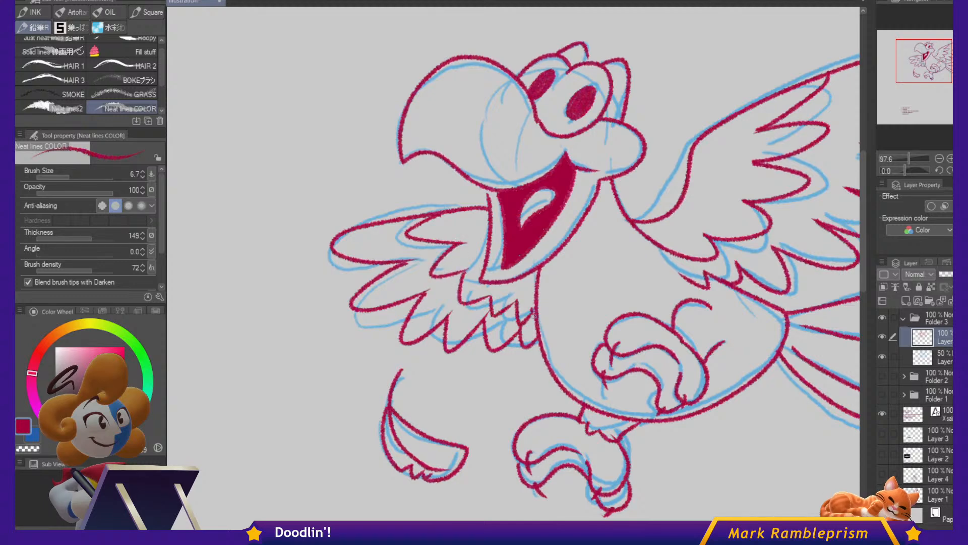
Ink the loose feather just beyond the near wing's tips with a central quill, a notched inner edge and a rounded end.
{"action": "left_click_drag", "start_coordinate": [802, 313], "coordinate": [666, 295]}
{"action": "left_click_drag", "start_coordinate": [595, 341], "coordinate": [643, 389]}
{"action": "left_click_drag", "start_coordinate": [709, 345], "coordinate": [445, 312]}
{"action": "left_click_drag", "start_coordinate": [635, 181], "coordinate": [670, 266]}
{"action": "mouse_move", "coordinate": [656, 196]}
{"action": "left_mouse_down"}
{"action": "mouse_move", "coordinate": [645, 248]}
{"action": "mouse_move", "coordinate": [660, 282]}
{"action": "left_mouse_up"}
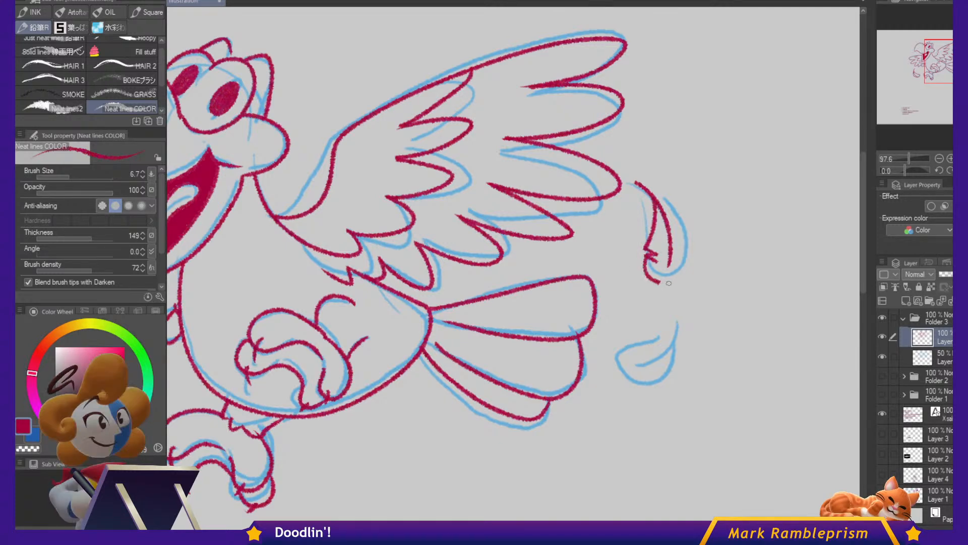
{"action": "left_click_drag", "start_coordinate": [668, 209], "coordinate": [680, 230]}
Ink the second loose feather beyond the tail with a curved quill and notched edges, and clean up its upper edge.
{"action": "left_click_drag", "start_coordinate": [679, 309], "coordinate": [653, 374]}
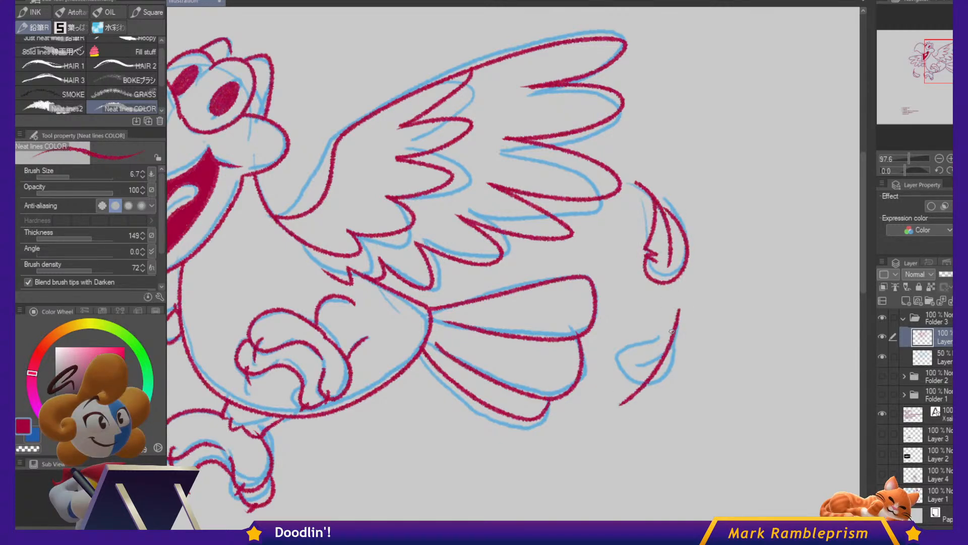
{"action": "left_click_drag", "start_coordinate": [672, 332], "coordinate": [654, 339]}
{"action": "mouse_move", "coordinate": [618, 368]}
{"action": "left_mouse_down"}
{"action": "mouse_move", "coordinate": [605, 399]}
{"action": "mouse_move", "coordinate": [643, 418]}
{"action": "mouse_move", "coordinate": [675, 331]}
{"action": "mouse_move", "coordinate": [616, 368]}
{"action": "left_mouse_up"}
{"action": "key", "text": "c"}
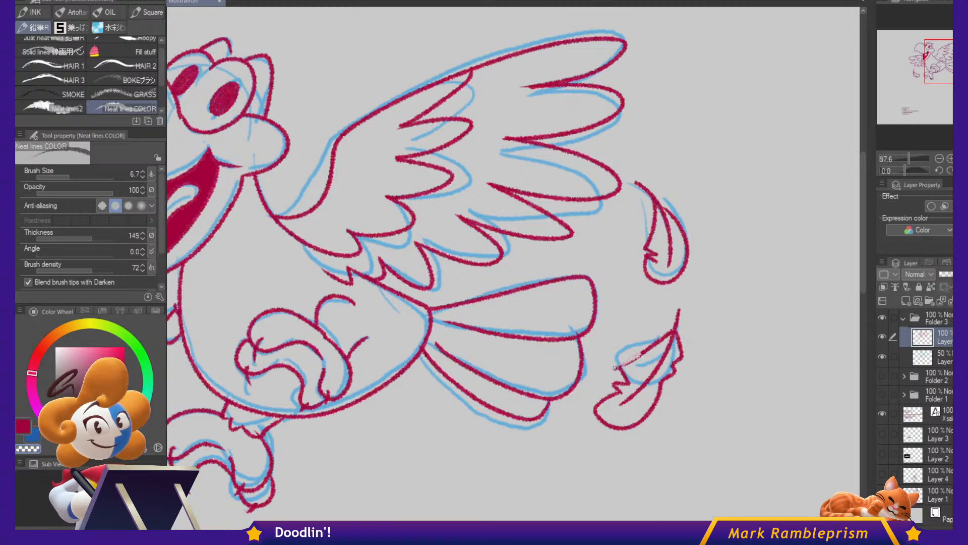
{"action": "key", "text": "c"}
Erase a small highlight notch out of each of the bird's two filled pupils.
{"action": "left_click_drag", "start_coordinate": [497, 353], "coordinate": [737, 355]}
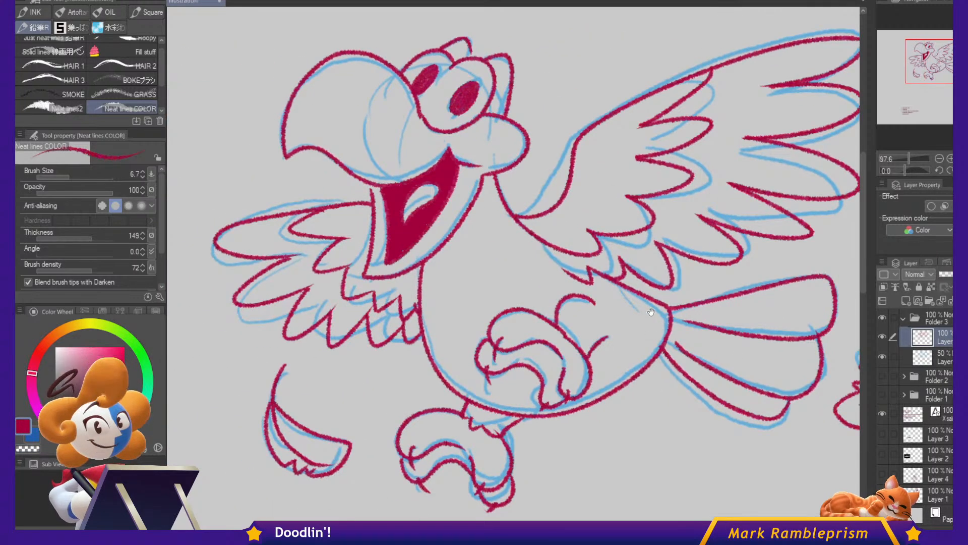
{"action": "key", "text": "c"}
{"action": "left_click_drag", "start_coordinate": [423, 67], "coordinate": [474, 95]}
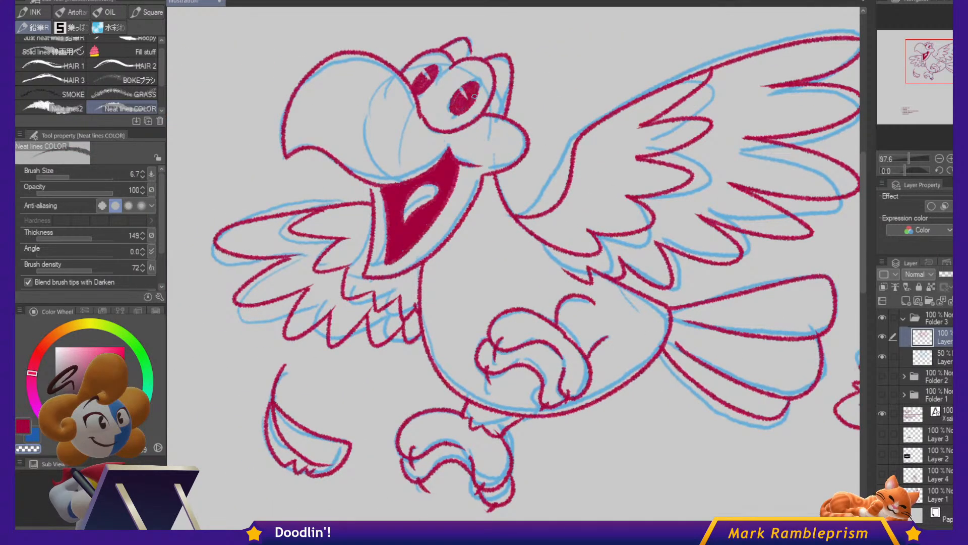
{"action": "scroll", "coordinate": [461, 224], "scroll_direction": "down", "scroll_amount": 3}
{"action": "left_click_drag", "start_coordinate": [479, 145], "coordinate": [482, 212]}
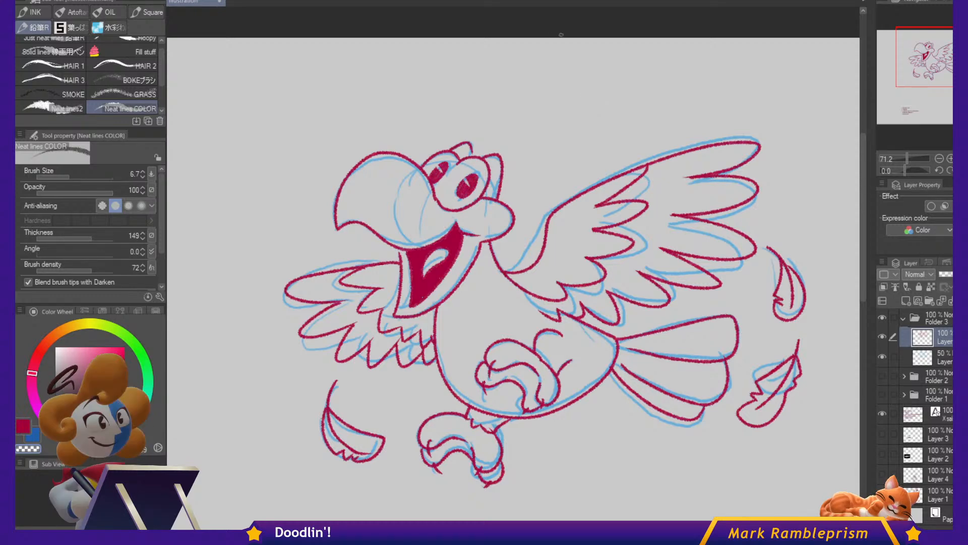
Mark "Squacks from DKC" with an X in the character list text.
{"action": "left_click_drag", "start_coordinate": [530, 482], "coordinate": [638, 141]}
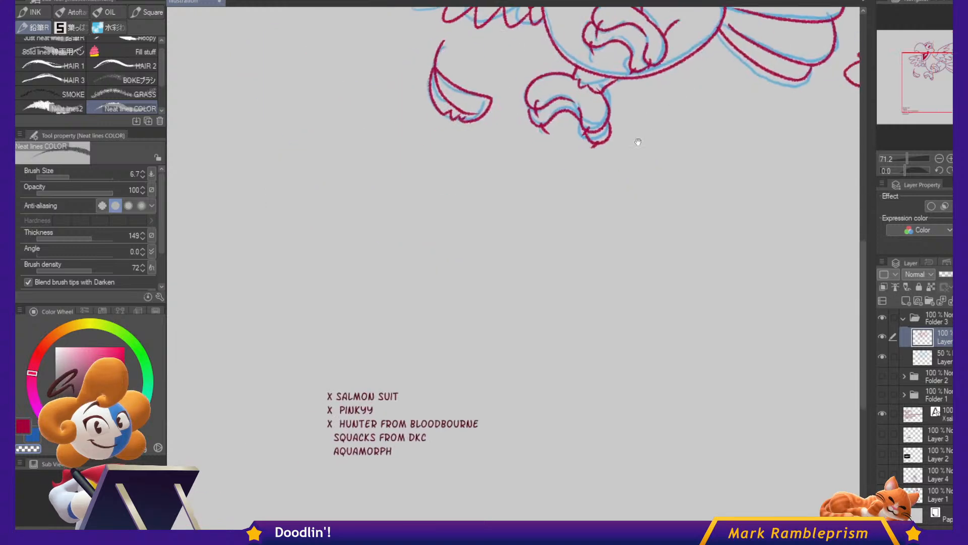
{"action": "left_click_drag", "start_coordinate": [645, 196], "coordinate": [519, 121]}
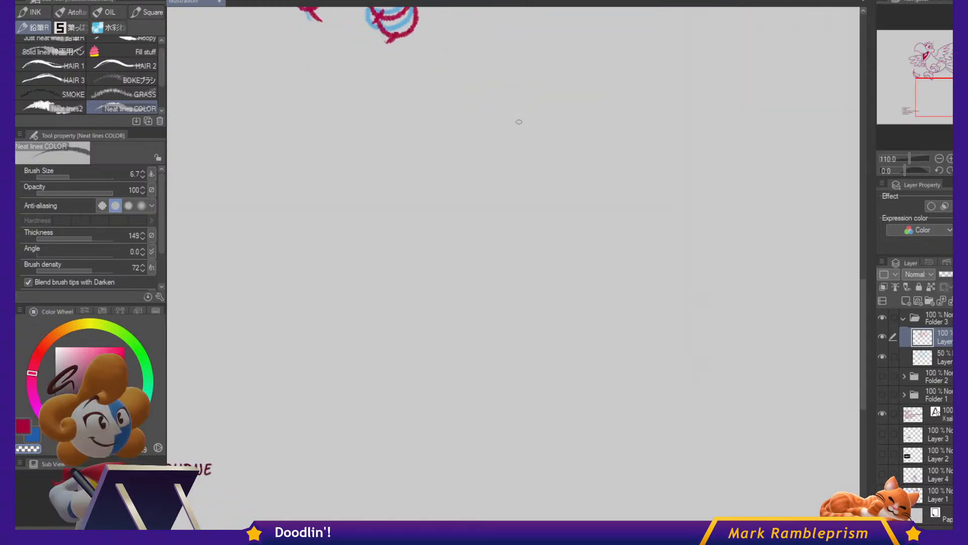
{"action": "left_click_drag", "start_coordinate": [469, 321], "coordinate": [745, 194]}
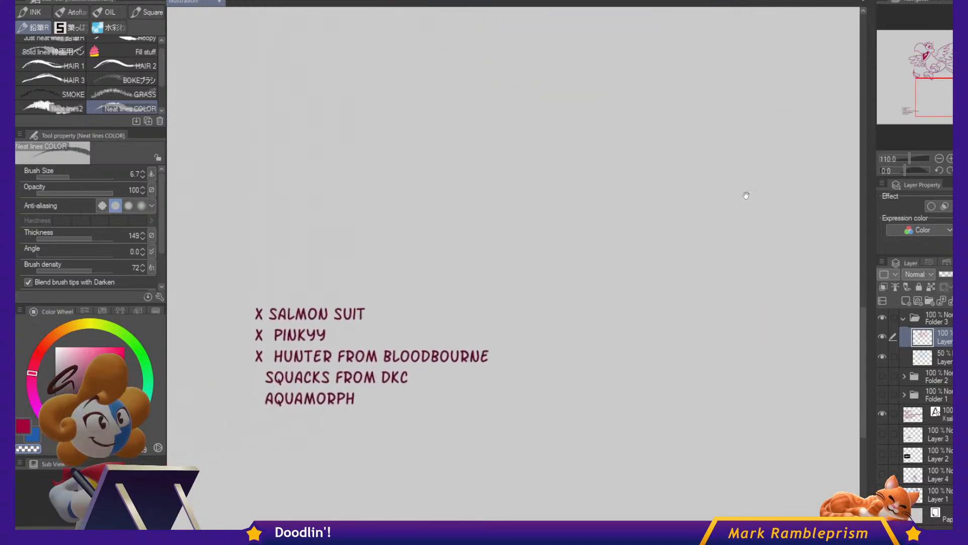
{"action": "key", "text": "t"}
{"action": "left_click", "coordinate": [259, 381]}
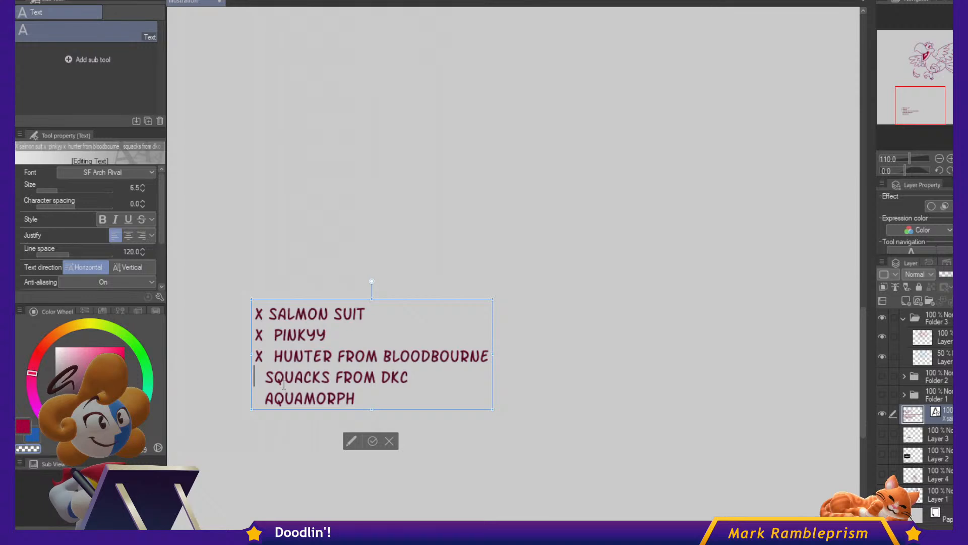
{"action": "type", "text": "X"}
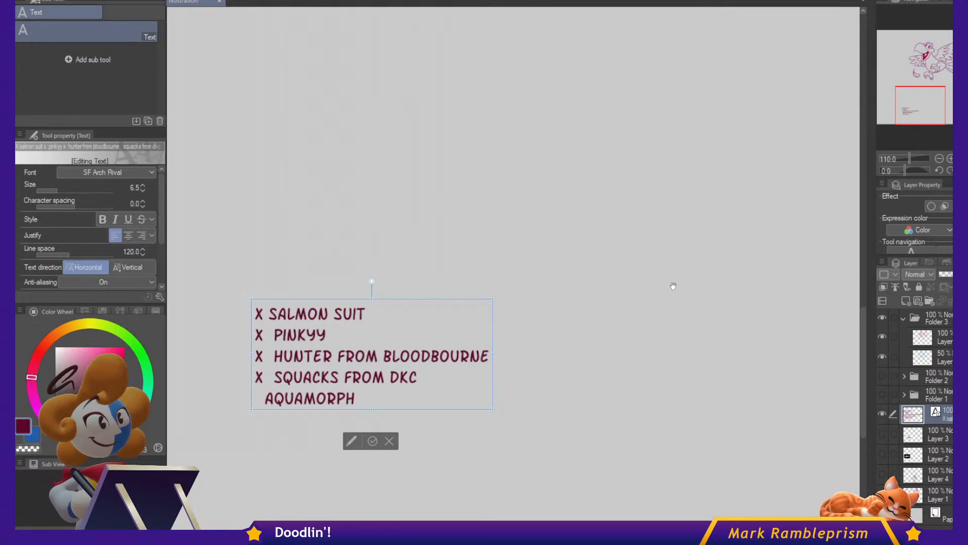
Sketch a new character's head below the bird on Folder 3's line layer, as a wide oval with pointed tufts at both cheeks.
{"action": "left_click", "coordinate": [933, 342]}
{"action": "mouse_move", "coordinate": [710, 237]}
{"action": "left_mouse_down"}
{"action": "mouse_move", "coordinate": [646, 283]}
{"action": "mouse_move", "coordinate": [573, 302]}
{"action": "left_mouse_up"}
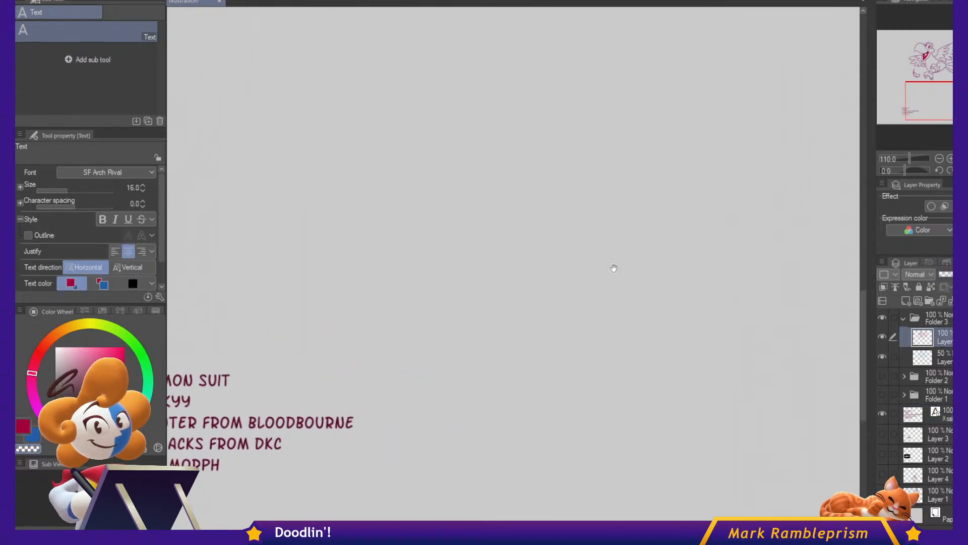
{"action": "mouse_move", "coordinate": [614, 268]}
{"action": "left_mouse_down"}
{"action": "mouse_move", "coordinate": [577, 321]}
{"action": "mouse_move", "coordinate": [617, 307]}
{"action": "mouse_move", "coordinate": [543, 262]}
{"action": "left_mouse_up"}
{"action": "key", "text": "b"}
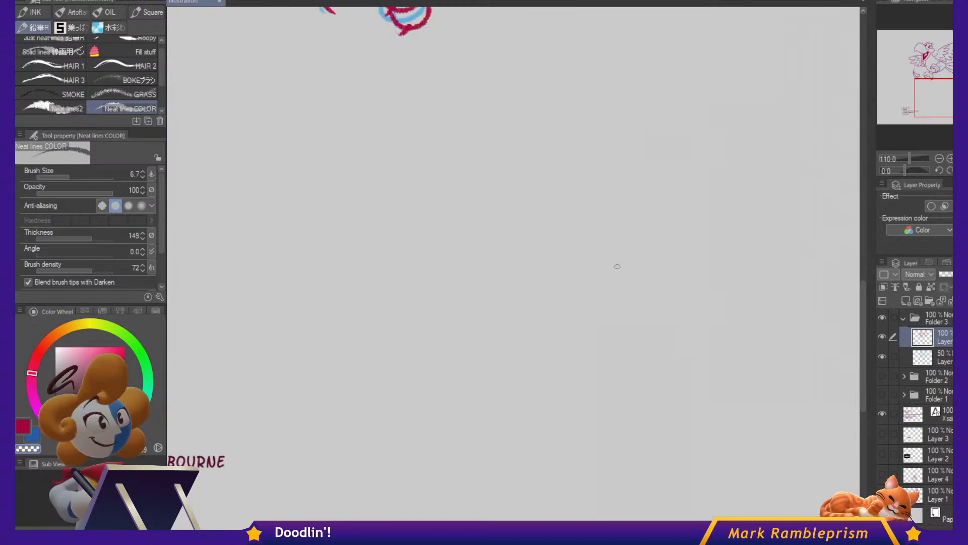
{"action": "left_click_drag", "start_coordinate": [480, 290], "coordinate": [507, 314]}
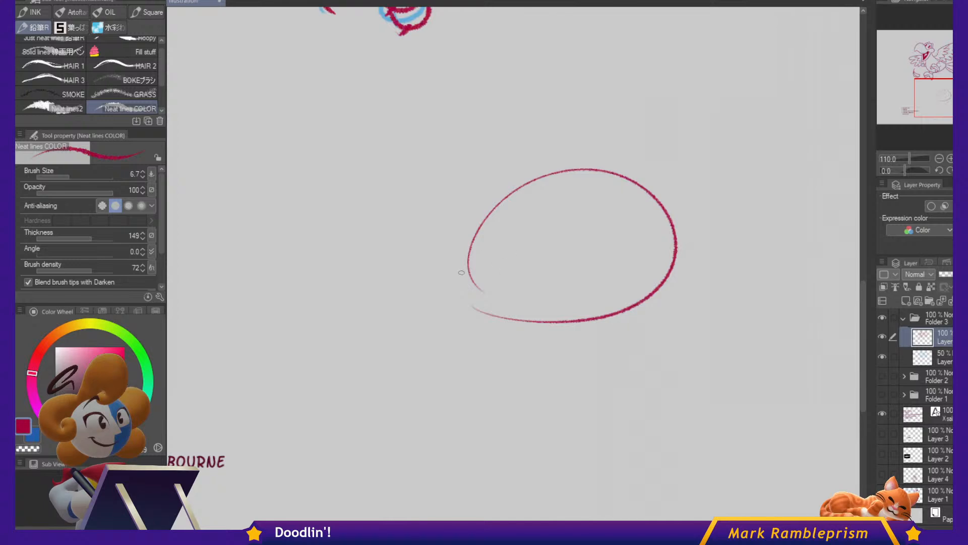
{"action": "left_click_drag", "start_coordinate": [462, 273], "coordinate": [510, 315]}
{"action": "key", "text": "ctrl+z"}
{"action": "key", "text": "ctrl+z"}
{"action": "mouse_move", "coordinate": [468, 274]}
{"action": "left_mouse_down"}
{"action": "mouse_move", "coordinate": [444, 275]}
{"action": "mouse_move", "coordinate": [507, 313]}
{"action": "left_mouse_up"}
{"action": "mouse_move", "coordinate": [669, 275]}
{"action": "left_mouse_down"}
{"action": "mouse_move", "coordinate": [693, 278]}
{"action": "mouse_move", "coordinate": [611, 321]}
{"action": "left_mouse_up"}
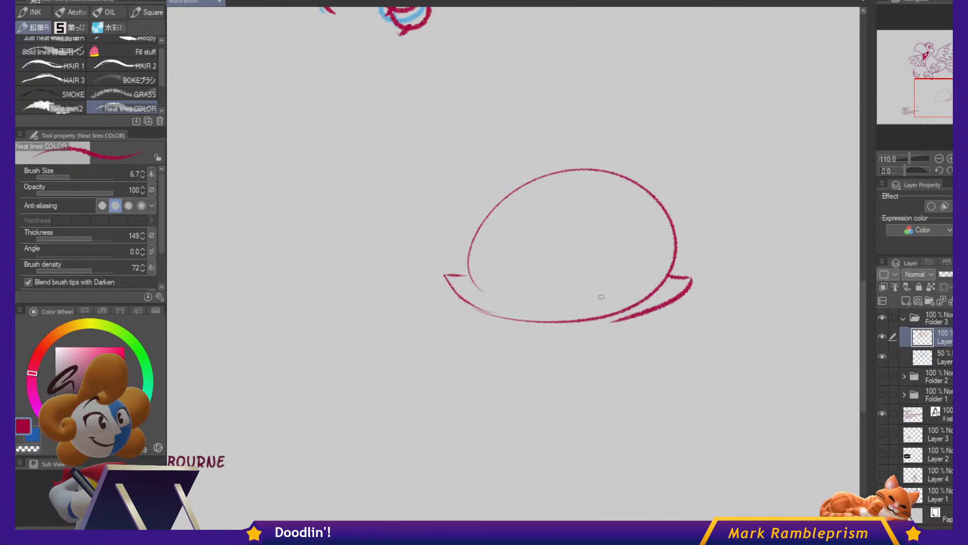
Sketch a curved centre line down the face and a large domed eye with an outer lash on each side.
{"action": "left_click_drag", "start_coordinate": [588, 158], "coordinate": [555, 314]}
{"action": "mouse_move", "coordinate": [482, 252]}
{"action": "left_mouse_down"}
{"action": "mouse_move", "coordinate": [521, 216]}
{"action": "mouse_move", "coordinate": [542, 268]}
{"action": "mouse_move", "coordinate": [492, 271]}
{"action": "mouse_move", "coordinate": [536, 282]}
{"action": "mouse_move", "coordinate": [579, 232]}
{"action": "mouse_move", "coordinate": [617, 217]}
{"action": "mouse_move", "coordinate": [642, 273]}
{"action": "left_mouse_up"}
{"action": "mouse_move", "coordinate": [562, 281]}
{"action": "left_mouse_down"}
{"action": "mouse_move", "coordinate": [638, 277]}
{"action": "mouse_move", "coordinate": [657, 263]}
{"action": "left_mouse_up"}
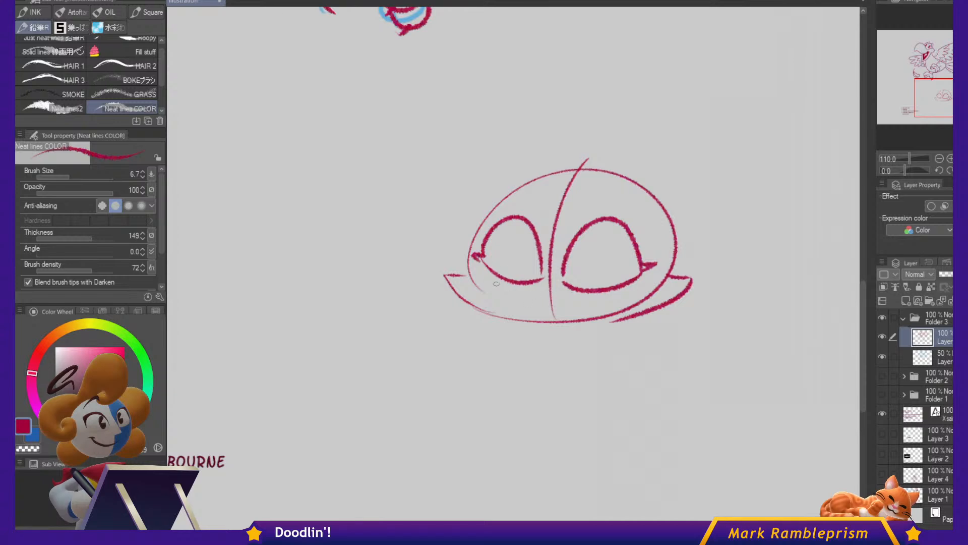
{"action": "left_click_drag", "start_coordinate": [484, 253], "coordinate": [473, 257]}
Sketch the cheek curves, small nose, smirking mouth, narrow pupils, one raised brow and short marks on the cheeks.
{"action": "left_click_drag", "start_coordinate": [481, 272], "coordinate": [493, 310]}
{"action": "mouse_move", "coordinate": [546, 276]}
{"action": "left_mouse_down"}
{"action": "mouse_move", "coordinate": [552, 293]}
{"action": "mouse_move", "coordinate": [594, 301]}
{"action": "left_mouse_up"}
{"action": "left_click_drag", "start_coordinate": [527, 232], "coordinate": [535, 263]}
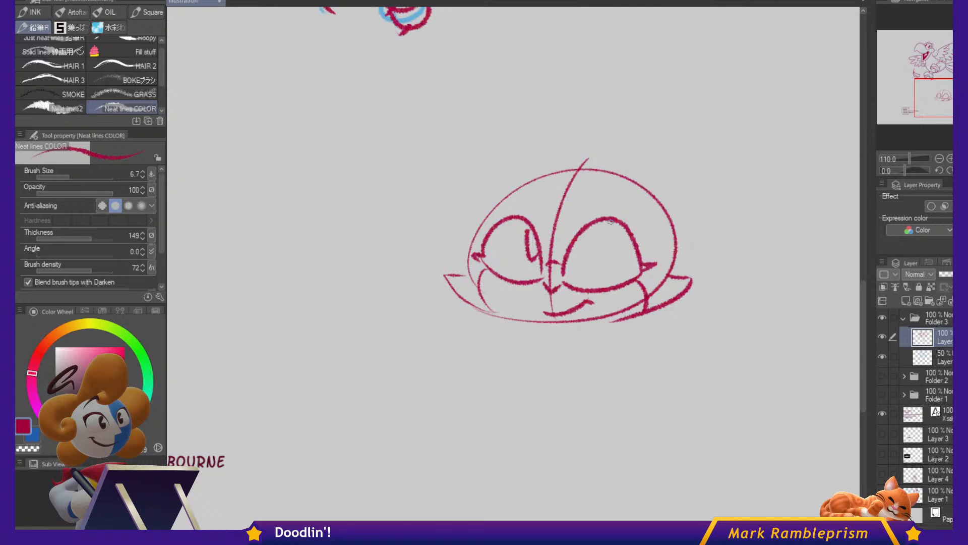
{"action": "left_click_drag", "start_coordinate": [610, 221], "coordinate": [625, 235]}
{"action": "left_click_drag", "start_coordinate": [527, 216], "coordinate": [549, 202]}
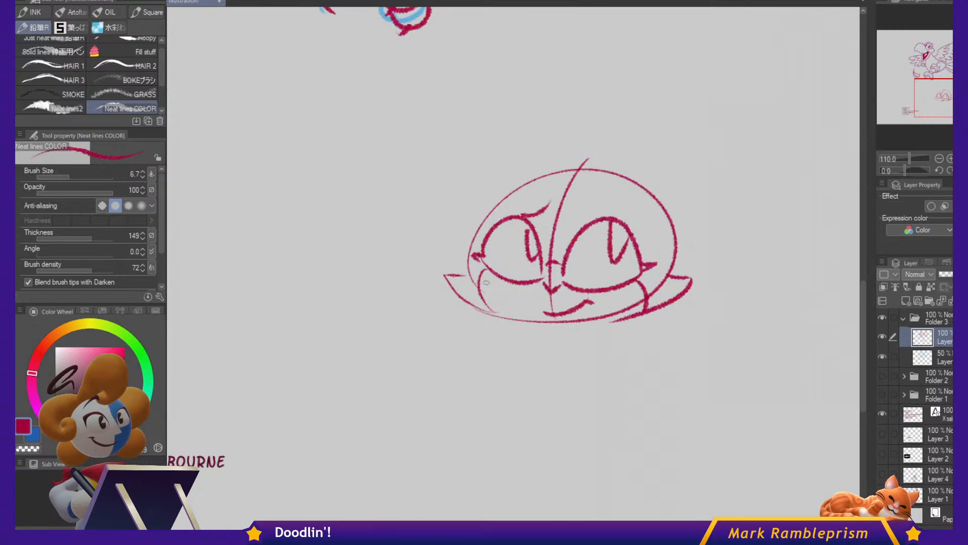
{"action": "left_click_drag", "start_coordinate": [478, 265], "coordinate": [465, 280]}
{"action": "left_click_drag", "start_coordinate": [665, 284], "coordinate": [657, 290]}
{"action": "left_click_drag", "start_coordinate": [665, 292], "coordinate": [656, 301]}
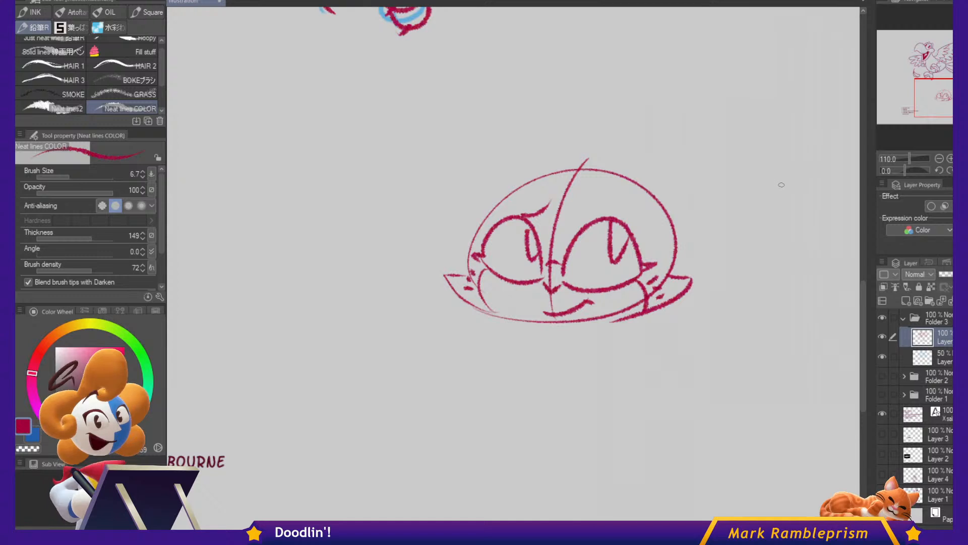
Sketch a wide curved hat brim across the head with a tall bent pointed crown and a pointed ear on each side.
{"action": "mouse_move", "coordinate": [788, 207]}
{"action": "left_mouse_down"}
{"action": "mouse_move", "coordinate": [760, 222]}
{"action": "mouse_move", "coordinate": [683, 233]}
{"action": "mouse_move", "coordinate": [472, 151]}
{"action": "mouse_move", "coordinate": [404, 133]}
{"action": "mouse_move", "coordinate": [367, 143]}
{"action": "mouse_move", "coordinate": [401, 200]}
{"action": "mouse_move", "coordinate": [479, 227]}
{"action": "left_mouse_up"}
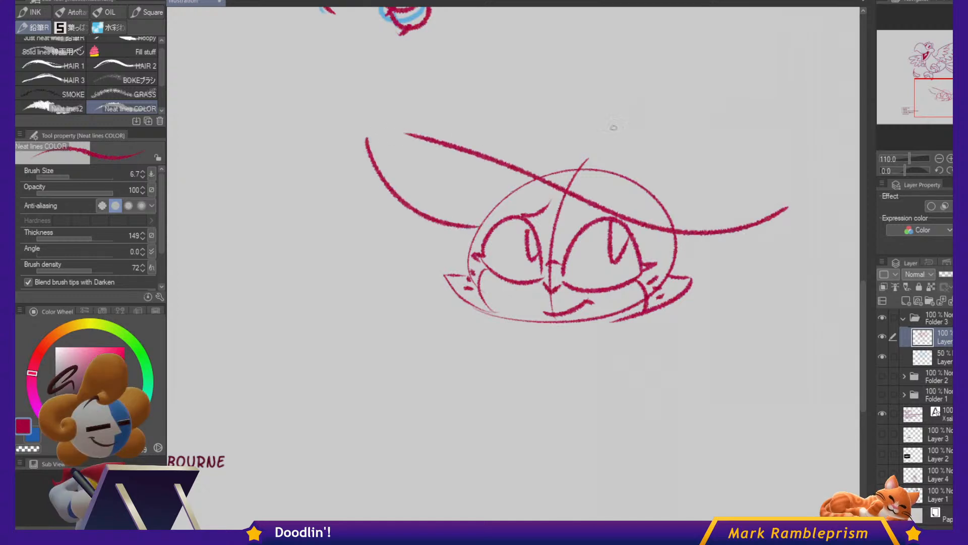
{"action": "mouse_move", "coordinate": [530, 171]}
{"action": "left_mouse_down"}
{"action": "mouse_move", "coordinate": [683, 84]}
{"action": "mouse_move", "coordinate": [780, 86]}
{"action": "left_mouse_up"}
{"action": "mouse_move", "coordinate": [684, 84]}
{"action": "left_mouse_down"}
{"action": "mouse_move", "coordinate": [669, 197]}
{"action": "mouse_move", "coordinate": [666, 182]}
{"action": "mouse_move", "coordinate": [723, 173]}
{"action": "mouse_move", "coordinate": [689, 232]}
{"action": "left_mouse_up"}
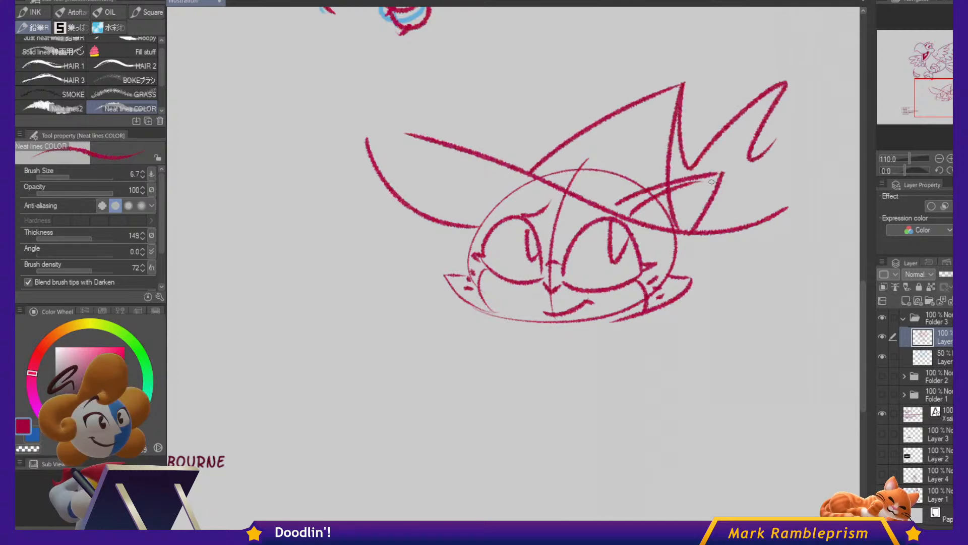
{"action": "left_click_drag", "start_coordinate": [494, 166], "coordinate": [506, 115]}
{"action": "mouse_move", "coordinate": [536, 163]}
{"action": "left_mouse_down"}
{"action": "mouse_move", "coordinate": [589, 163]}
{"action": "mouse_move", "coordinate": [625, 174]}
{"action": "left_mouse_up"}
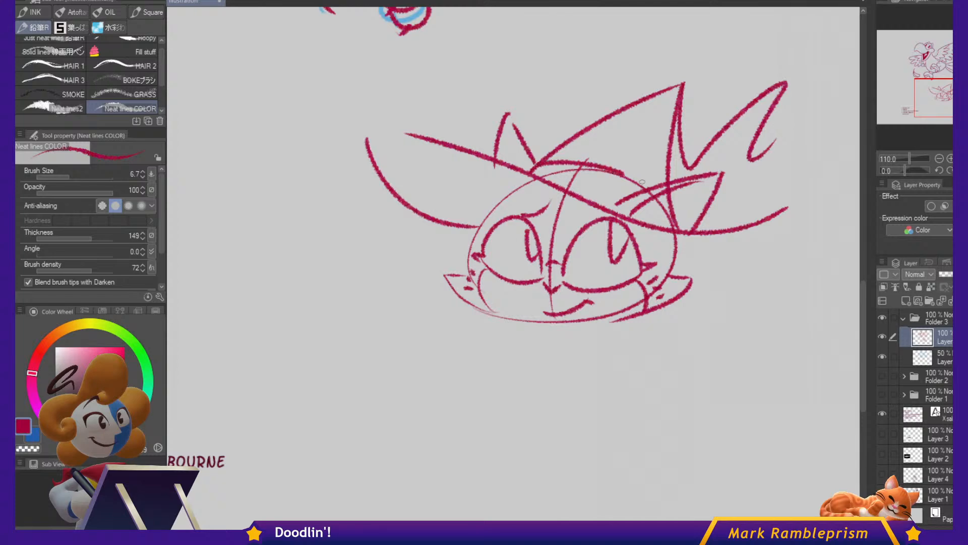
Sketch a thick scarf around the neck with fold lines and a short end hanging down in front.
{"action": "mouse_move", "coordinate": [508, 320]}
{"action": "left_mouse_down"}
{"action": "mouse_move", "coordinate": [533, 333]}
{"action": "mouse_move", "coordinate": [523, 351]}
{"action": "mouse_move", "coordinate": [567, 364]}
{"action": "mouse_move", "coordinate": [627, 348]}
{"action": "left_mouse_up"}
{"action": "left_click_drag", "start_coordinate": [549, 323], "coordinate": [534, 381]}
{"action": "left_click_drag", "start_coordinate": [571, 319], "coordinate": [585, 364]}
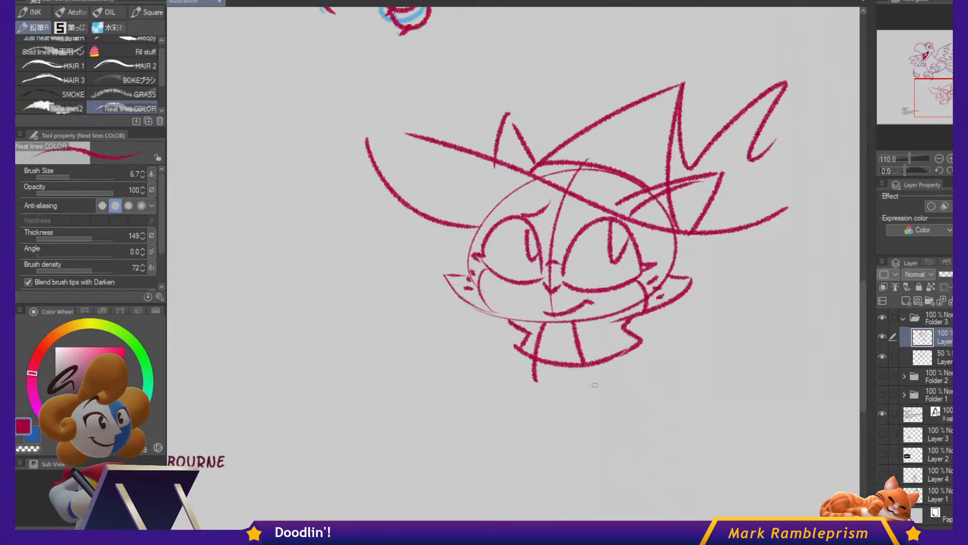
{"action": "left_click_drag", "start_coordinate": [565, 397], "coordinate": [599, 388]}
{"action": "left_click_drag", "start_coordinate": [556, 329], "coordinate": [564, 379]}
Sketch a wide flared cape falling from the scarf with a rounded hem and a pointed corner.
{"action": "left_click_drag", "start_coordinate": [634, 336], "coordinate": [639, 230]}
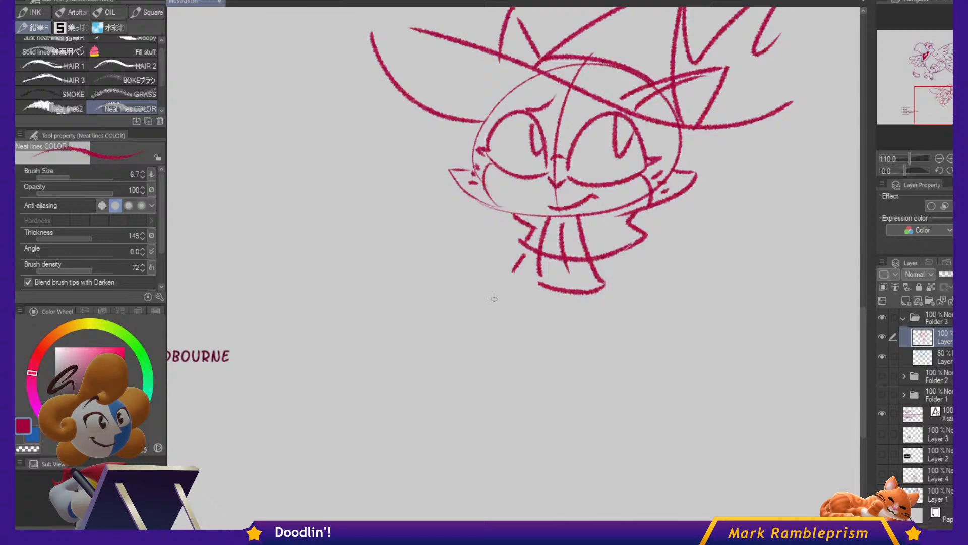
{"action": "mouse_move", "coordinate": [525, 254]}
{"action": "left_mouse_down"}
{"action": "mouse_move", "coordinate": [443, 365]}
{"action": "mouse_move", "coordinate": [676, 400]}
{"action": "mouse_move", "coordinate": [734, 325]}
{"action": "left_mouse_up"}
{"action": "left_click_drag", "start_coordinate": [646, 248], "coordinate": [716, 296]}
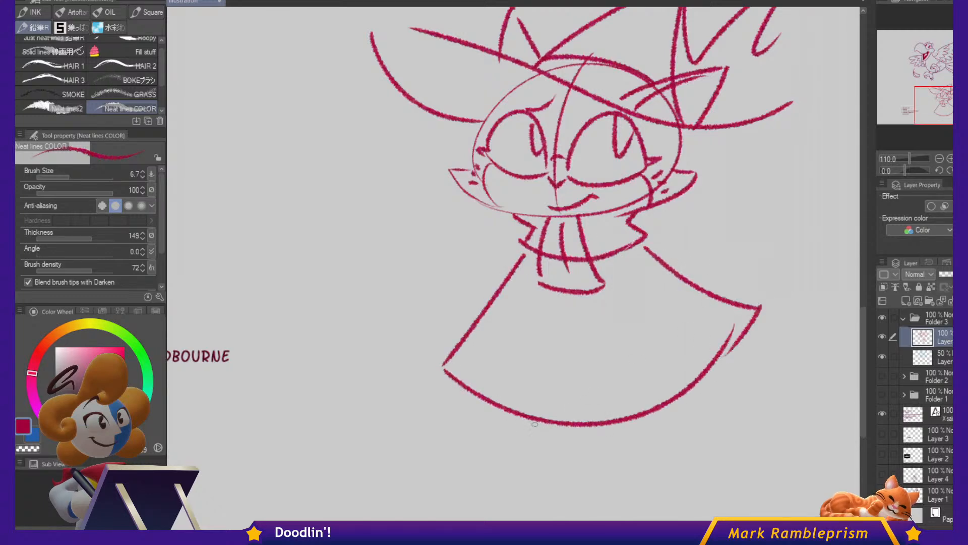
Sketch two short boots below the cape hem with wide folded cuffs and pointed toes facing outward.
{"action": "mouse_move", "coordinate": [529, 418]}
{"action": "left_mouse_down"}
{"action": "mouse_move", "coordinate": [549, 448]}
{"action": "mouse_move", "coordinate": [604, 429]}
{"action": "left_mouse_up"}
{"action": "left_click_drag", "start_coordinate": [603, 429], "coordinate": [599, 446]}
{"action": "left_click_drag", "start_coordinate": [536, 453], "coordinate": [601, 444]}
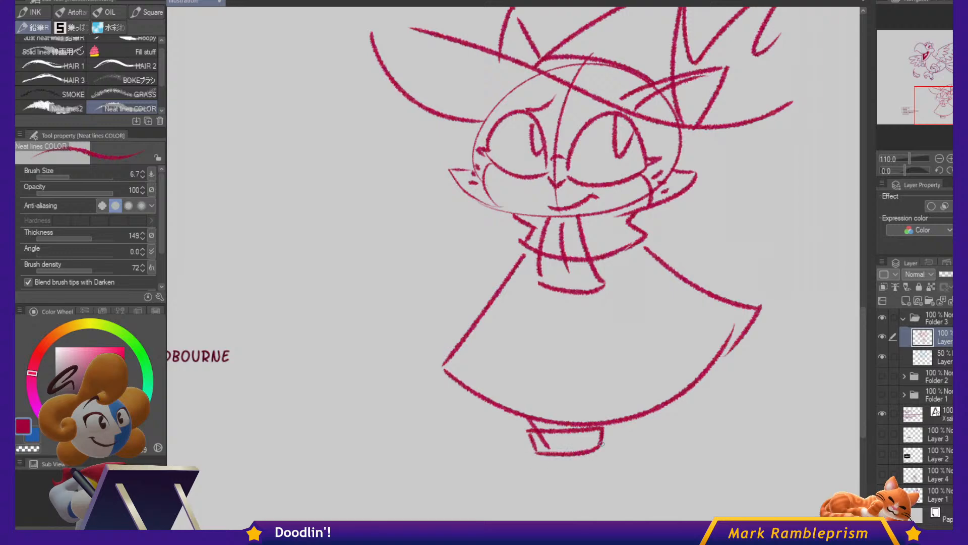
{"action": "left_click_drag", "start_coordinate": [666, 419], "coordinate": [671, 446]}
{"action": "left_click_drag", "start_coordinate": [606, 431], "coordinate": [665, 424]}
{"action": "left_click_drag", "start_coordinate": [659, 408], "coordinate": [659, 423]}
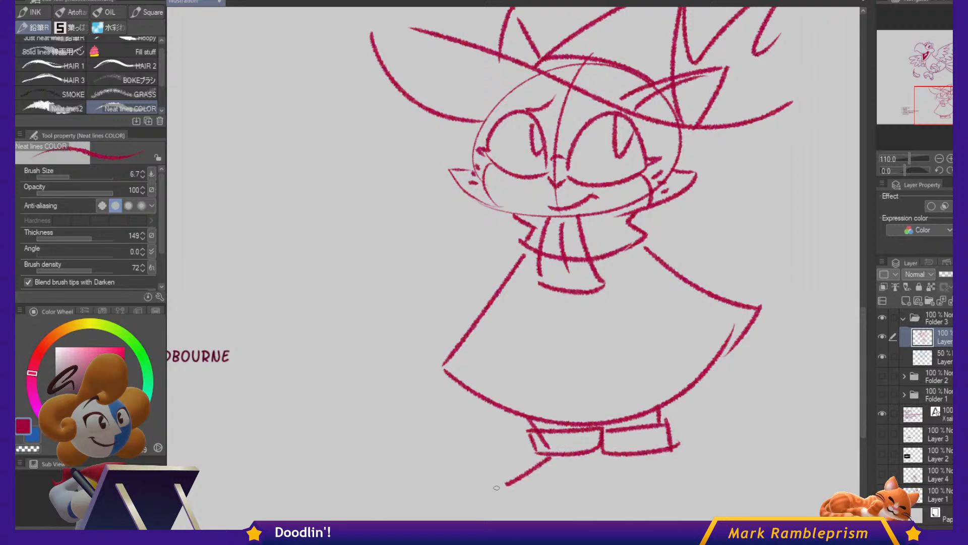
{"action": "mouse_move", "coordinate": [496, 488]}
{"action": "left_mouse_down"}
{"action": "mouse_move", "coordinate": [601, 476]}
{"action": "mouse_move", "coordinate": [610, 450]}
{"action": "mouse_move", "coordinate": [608, 466]}
{"action": "mouse_move", "coordinate": [645, 483]}
{"action": "mouse_move", "coordinate": [703, 473]}
{"action": "left_mouse_up"}
{"action": "left_click_drag", "start_coordinate": [676, 451], "coordinate": [704, 473]}
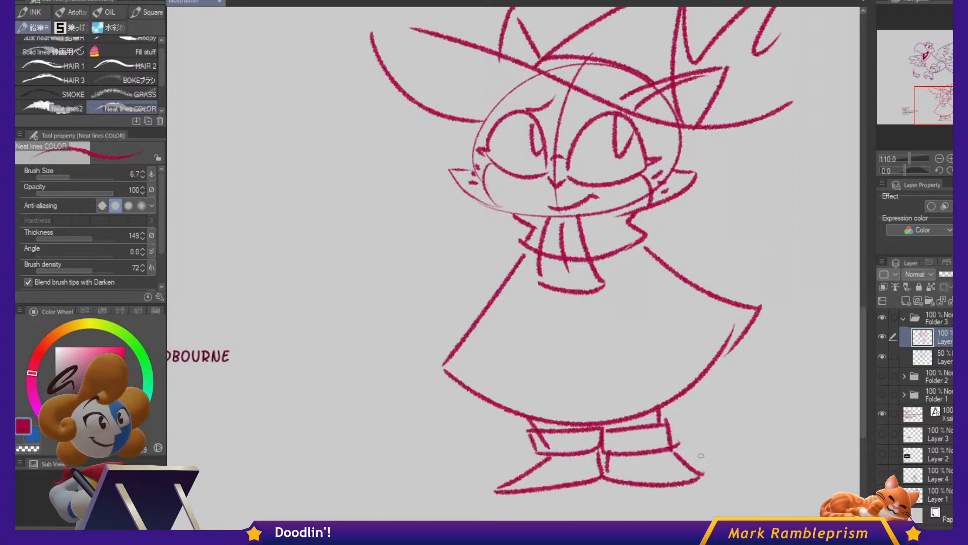
Sketch a plump rounded tail extending from behind the cape with curved stripes across it.
{"action": "mouse_move", "coordinate": [732, 362]}
{"action": "left_mouse_down"}
{"action": "mouse_move", "coordinate": [819, 386]}
{"action": "mouse_move", "coordinate": [673, 399]}
{"action": "left_mouse_up"}
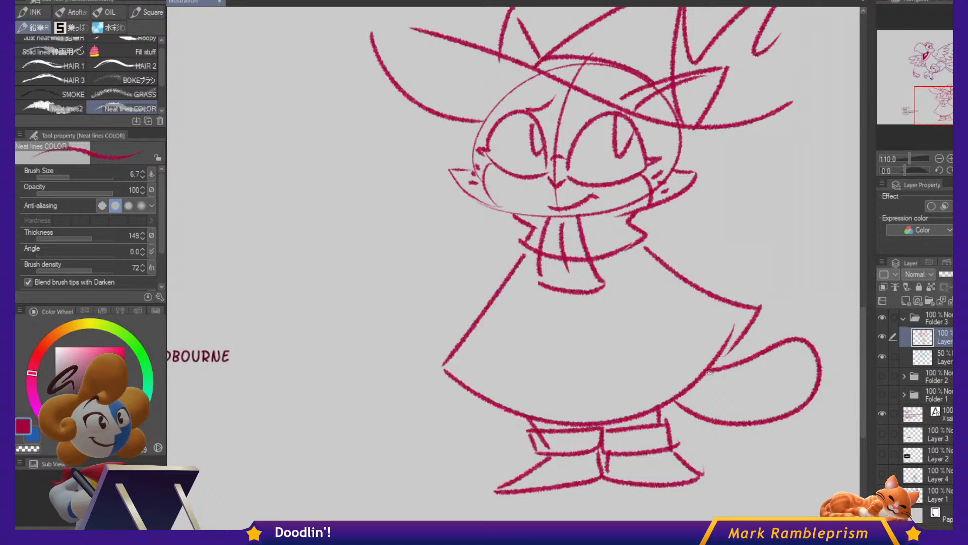
{"action": "mouse_move", "coordinate": [709, 372]}
{"action": "left_mouse_down"}
{"action": "mouse_move", "coordinate": [687, 416]}
{"action": "mouse_move", "coordinate": [731, 421]}
{"action": "left_mouse_up"}
{"action": "mouse_move", "coordinate": [748, 366]}
{"action": "left_mouse_down"}
{"action": "mouse_move", "coordinate": [762, 388]}
{"action": "mouse_move", "coordinate": [756, 422]}
{"action": "left_mouse_up"}
{"action": "mouse_move", "coordinate": [771, 350]}
{"action": "left_mouse_down"}
{"action": "mouse_move", "coordinate": [791, 386]}
{"action": "mouse_move", "coordinate": [777, 430]}
{"action": "left_mouse_up"}
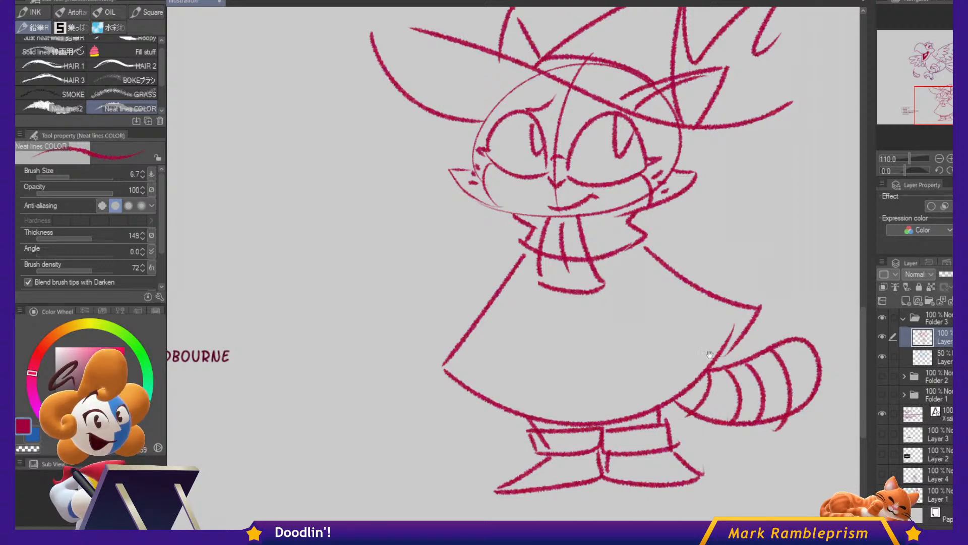
Reinforce the far cheek tuft and jaw line, and add the tapering underside to the near end of the hat brim.
{"action": "left_click_drag", "start_coordinate": [710, 354], "coordinate": [702, 481]}
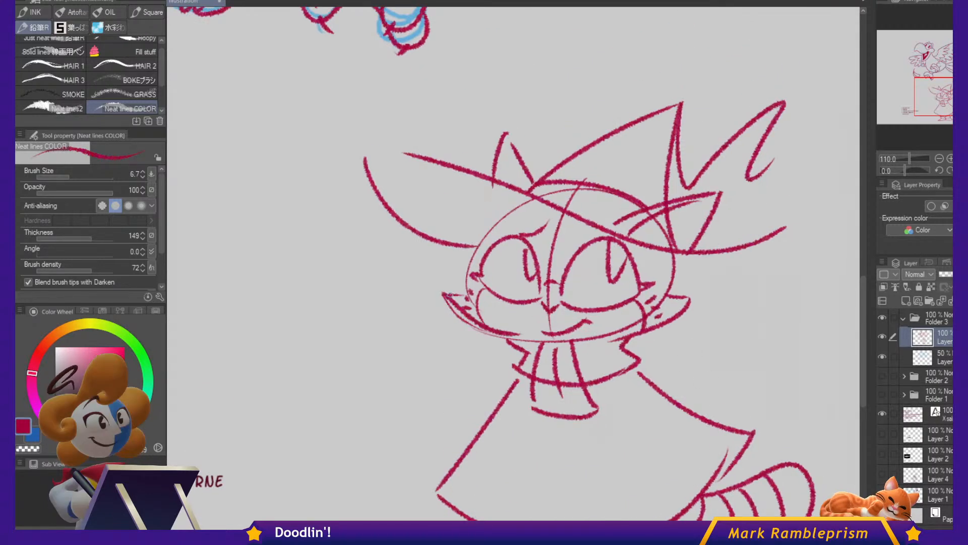
{"action": "left_click_drag", "start_coordinate": [450, 295], "coordinate": [472, 292]}
{"action": "left_click_drag", "start_coordinate": [483, 329], "coordinate": [566, 342]}
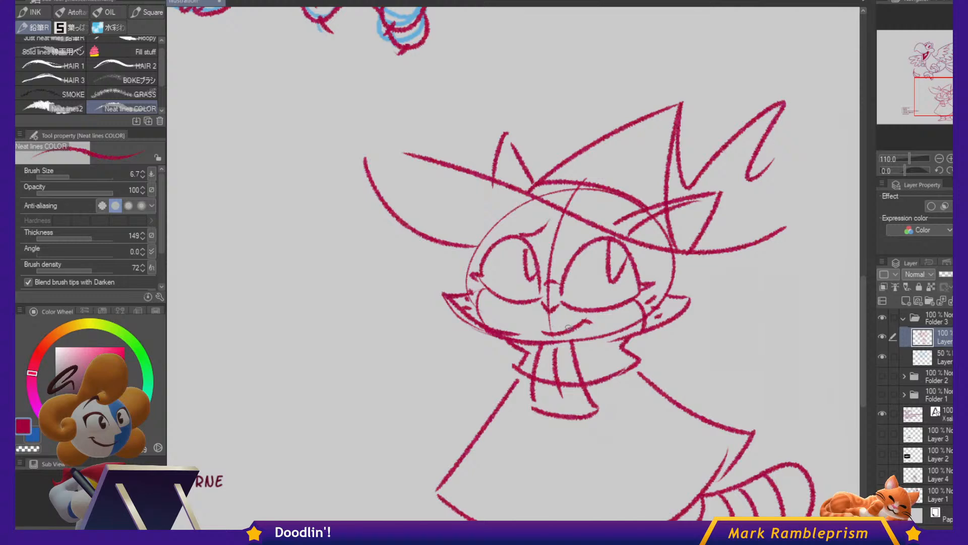
{"action": "left_click_drag", "start_coordinate": [758, 353], "coordinate": [703, 285]}
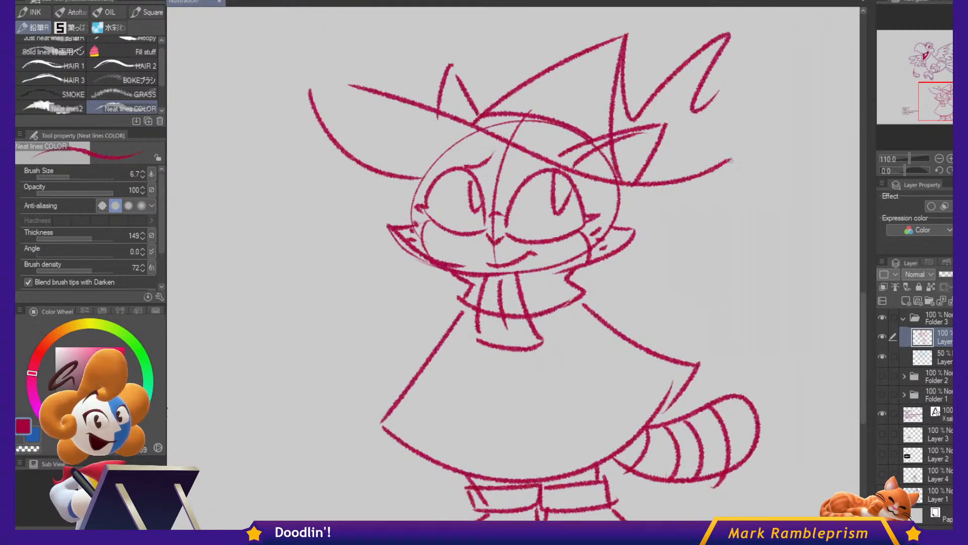
{"action": "left_click_drag", "start_coordinate": [731, 160], "coordinate": [629, 209]}
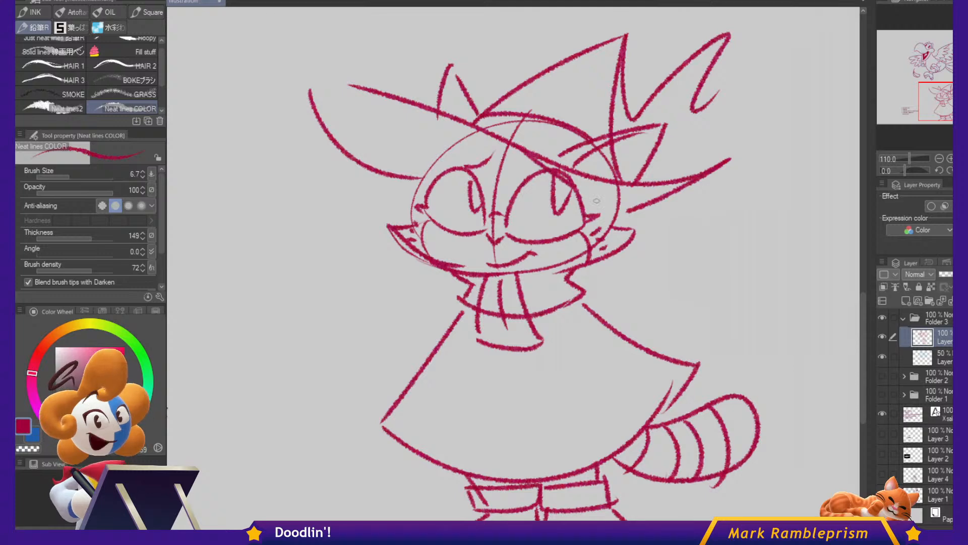
{"action": "mouse_move", "coordinate": [790, 371]}
{"action": "left_mouse_down"}
{"action": "mouse_move", "coordinate": [748, 361]}
{"action": "mouse_move", "coordinate": [661, 372]}
{"action": "left_mouse_up"}
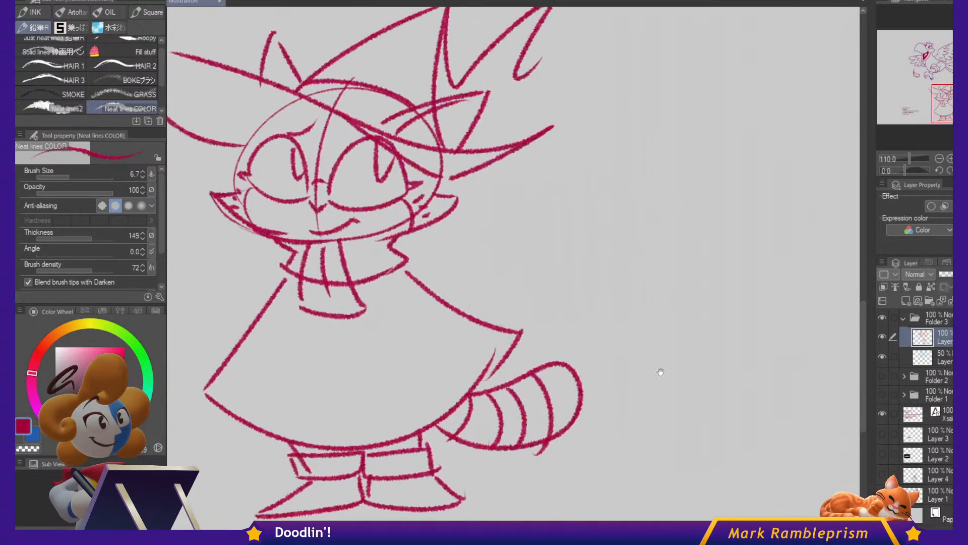
Sketch a round head beside the caped character with two tall pointed ears, big eyes with dot pupils and a wide fanged grin.
{"action": "mouse_move", "coordinate": [587, 234]}
{"action": "left_mouse_down"}
{"action": "mouse_move", "coordinate": [722, 202]}
{"action": "mouse_move", "coordinate": [569, 227]}
{"action": "left_mouse_up"}
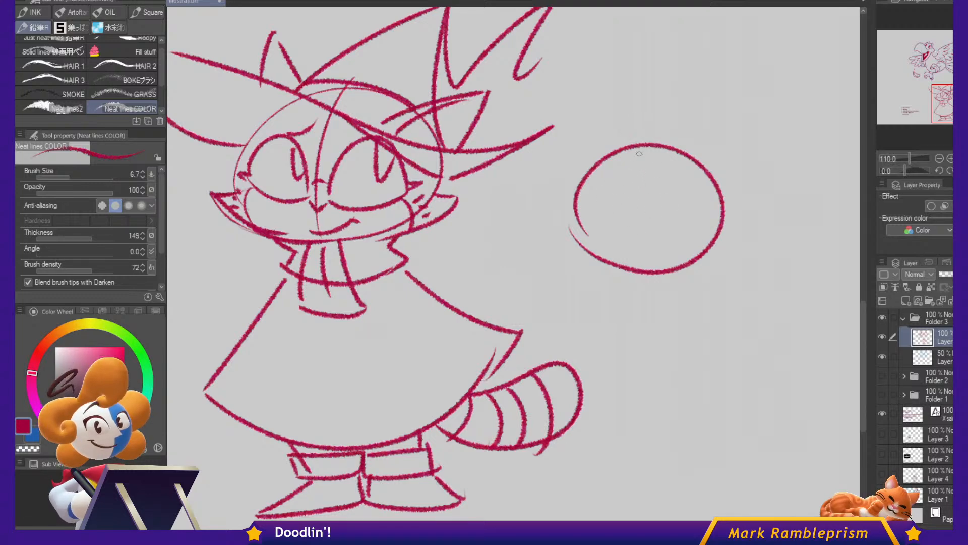
{"action": "mouse_move", "coordinate": [653, 145]}
{"action": "left_mouse_down"}
{"action": "mouse_move", "coordinate": [621, 15]}
{"action": "mouse_move", "coordinate": [588, 104]}
{"action": "mouse_move", "coordinate": [574, 186]}
{"action": "left_mouse_up"}
{"action": "mouse_move", "coordinate": [680, 160]}
{"action": "left_mouse_down"}
{"action": "mouse_move", "coordinate": [785, 204]}
{"action": "mouse_move", "coordinate": [713, 244]}
{"action": "left_mouse_up"}
{"action": "left_click_drag", "start_coordinate": [619, 165], "coordinate": [597, 200]}
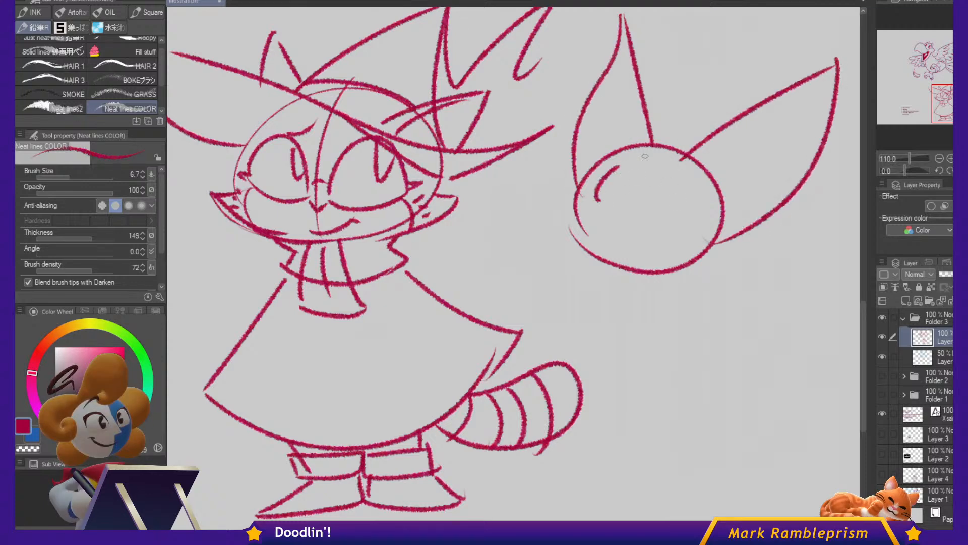
{"action": "mouse_move", "coordinate": [673, 187]}
{"action": "left_mouse_down"}
{"action": "mouse_move", "coordinate": [665, 220]}
{"action": "mouse_move", "coordinate": [715, 230]}
{"action": "left_mouse_up"}
{"action": "left_click", "coordinate": [630, 192]}
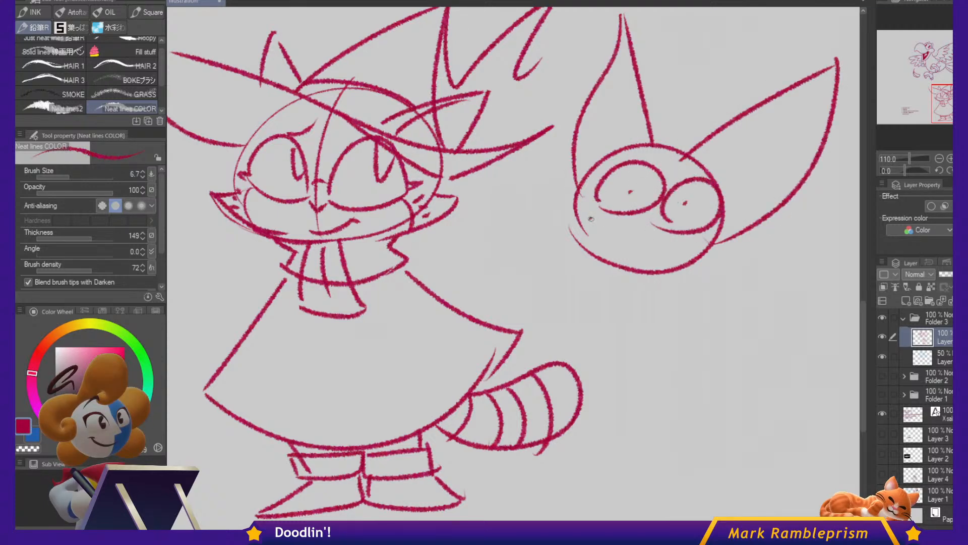
{"action": "left_click_drag", "start_coordinate": [589, 218], "coordinate": [714, 252]}
{"action": "left_click_drag", "start_coordinate": [605, 257], "coordinate": [704, 251]}
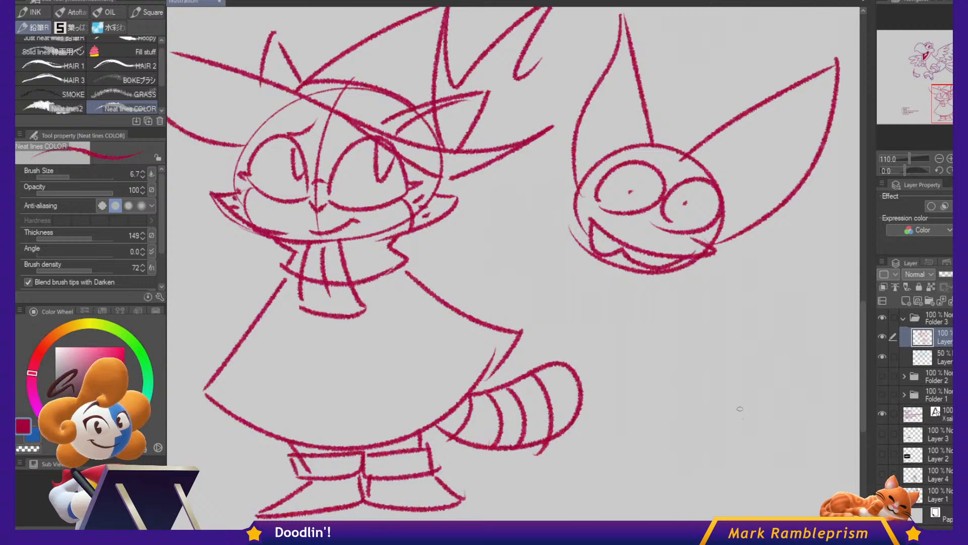
Undo the entire sketch of the big-eared grinning head, including its circular outline.
{"action": "key", "text": "ctrl+z"}
{"action": "key", "text": "ctrl+z"}
{"action": "key", "text": "ctrl+z"}
{"action": "key", "text": "ctrl+z"}
{"action": "key", "text": "ctrl+z"}
{"action": "key", "text": "ctrl+z"}
{"action": "key", "text": "ctrl+z"}
{"action": "key", "text": "ctrl+z"}
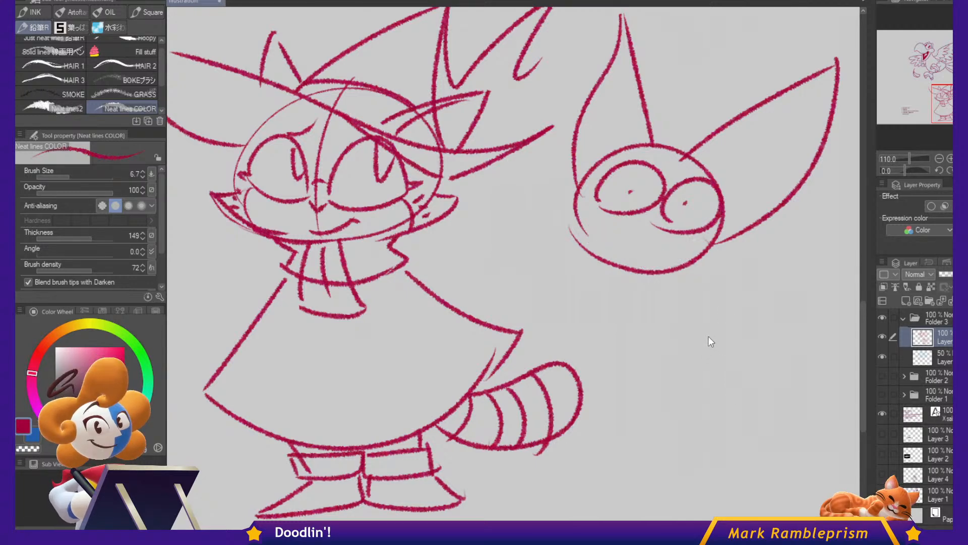
{"action": "key", "text": "ctrl+z"}
{"action": "key", "text": "ctrl+z"}
{"action": "key", "text": "ctrl+z"}
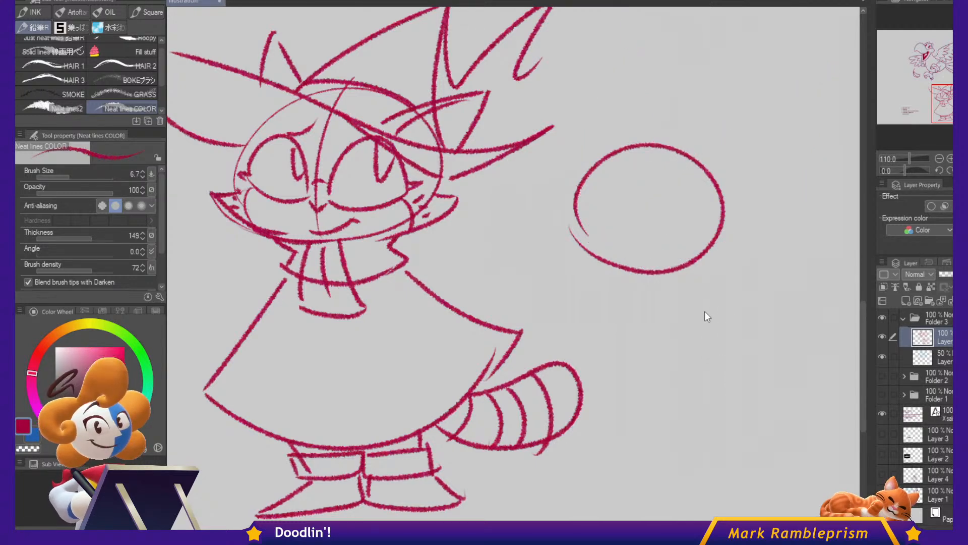
Sketch a small tilted dome-shaped head with two round eyes and a wide curved mouth beside the caped character.
{"action": "left_click_drag", "start_coordinate": [493, 296], "coordinate": [623, 298]}
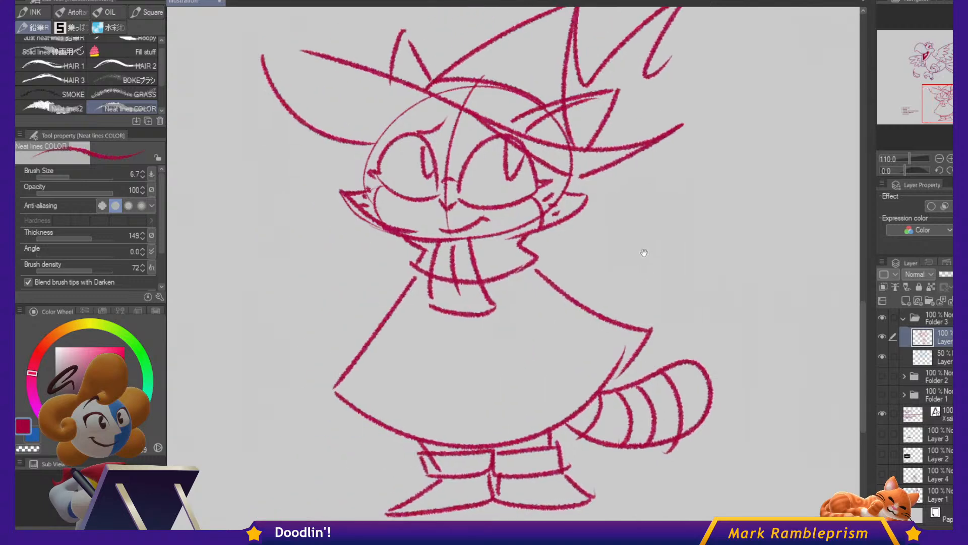
{"action": "left_click_drag", "start_coordinate": [346, 234], "coordinate": [461, 214]}
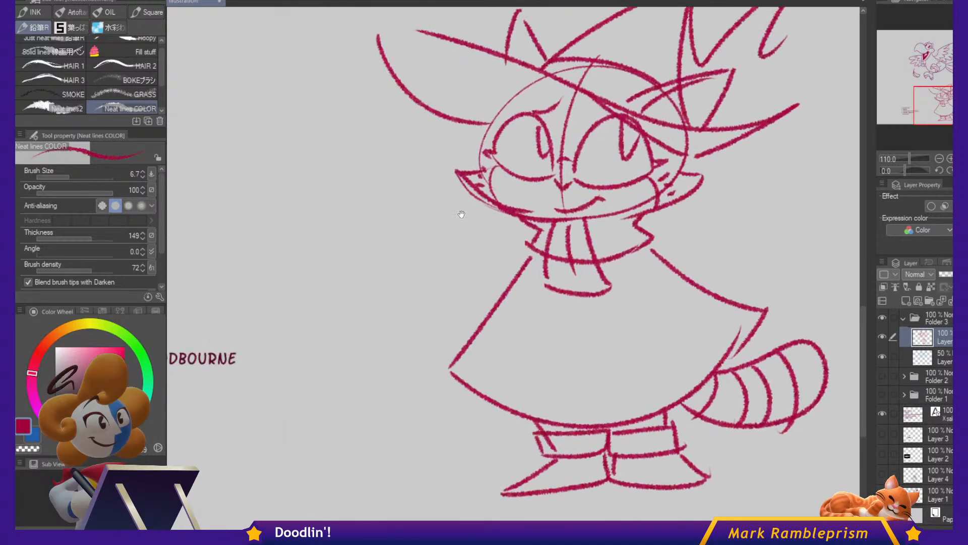
{"action": "left_click_drag", "start_coordinate": [344, 244], "coordinate": [343, 243]}
{"action": "left_click_drag", "start_coordinate": [371, 211], "coordinate": [370, 211]}
{"action": "left_click_drag", "start_coordinate": [337, 271], "coordinate": [393, 212]}
{"action": "left_click_drag", "start_coordinate": [389, 204], "coordinate": [403, 207]}
{"action": "mouse_move", "coordinate": [318, 261]}
{"action": "left_mouse_down"}
{"action": "mouse_move", "coordinate": [331, 201]}
{"action": "mouse_move", "coordinate": [385, 201]}
{"action": "left_mouse_up"}
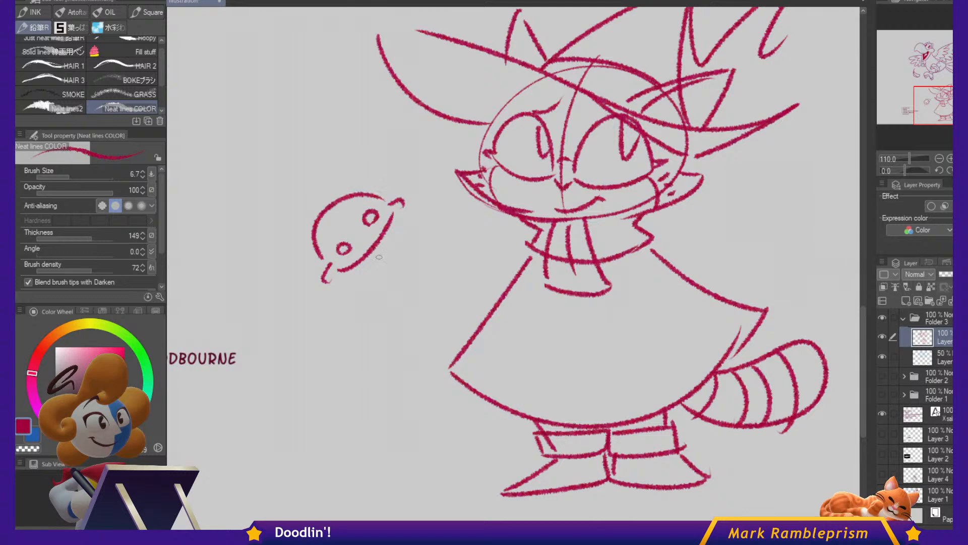
{"action": "key", "text": "ctrl+z"}
{"action": "mouse_move", "coordinate": [317, 264]}
{"action": "left_mouse_down"}
{"action": "mouse_move", "coordinate": [331, 209]}
{"action": "mouse_move", "coordinate": [404, 205]}
{"action": "left_mouse_up"}
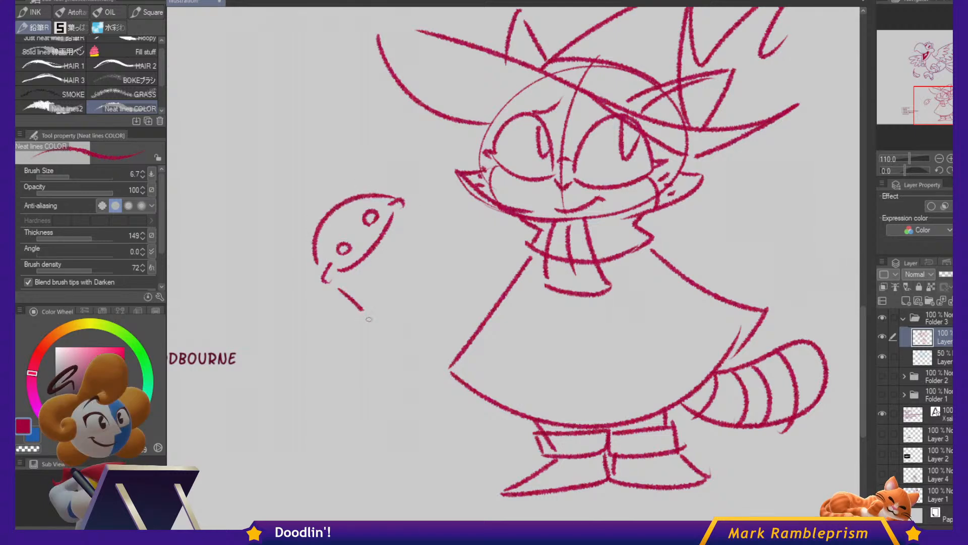
Give the small creature a ghost-like body with a wavy hem and stubby arms, and draw a heart speech bubble above it.
{"action": "mouse_move", "coordinate": [369, 319]}
{"action": "left_mouse_down"}
{"action": "mouse_move", "coordinate": [383, 344]}
{"action": "mouse_move", "coordinate": [426, 335]}
{"action": "mouse_move", "coordinate": [452, 252]}
{"action": "left_mouse_up"}
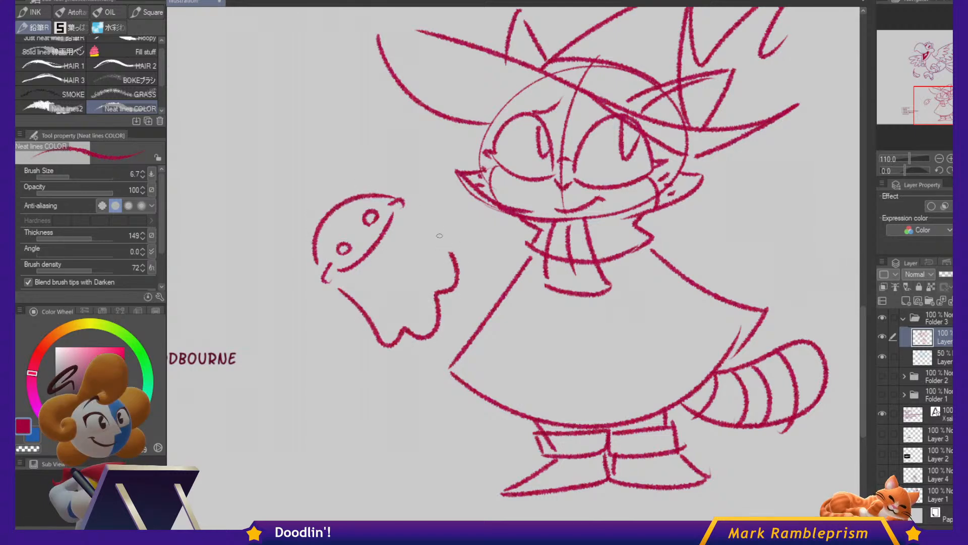
{"action": "mouse_move", "coordinate": [336, 293]}
{"action": "left_mouse_down"}
{"action": "mouse_move", "coordinate": [327, 325]}
{"action": "mouse_move", "coordinate": [353, 310]}
{"action": "left_mouse_up"}
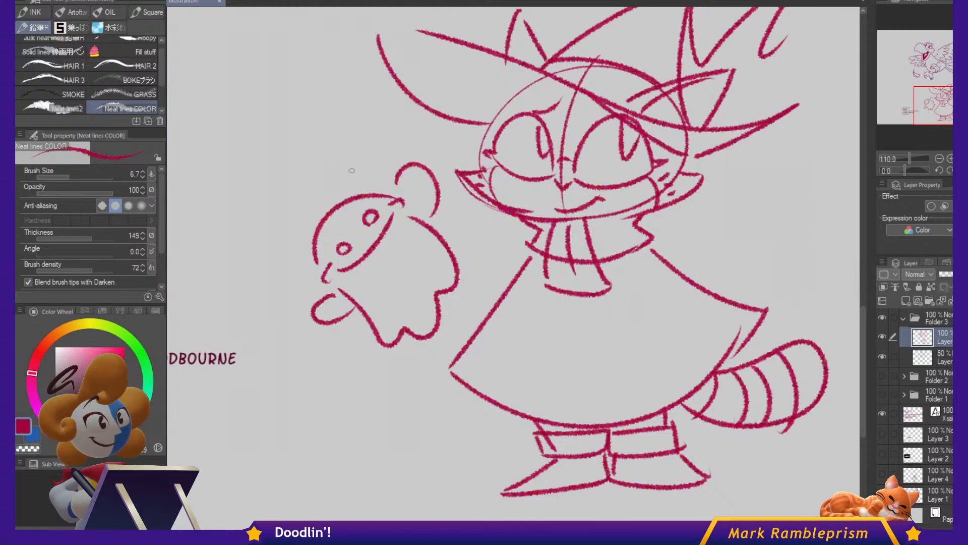
{"action": "mouse_move", "coordinate": [339, 172]}
{"action": "left_mouse_down"}
{"action": "mouse_move", "coordinate": [354, 160]}
{"action": "mouse_move", "coordinate": [335, 146]}
{"action": "mouse_move", "coordinate": [361, 125]}
{"action": "mouse_move", "coordinate": [353, 158]}
{"action": "left_mouse_up"}
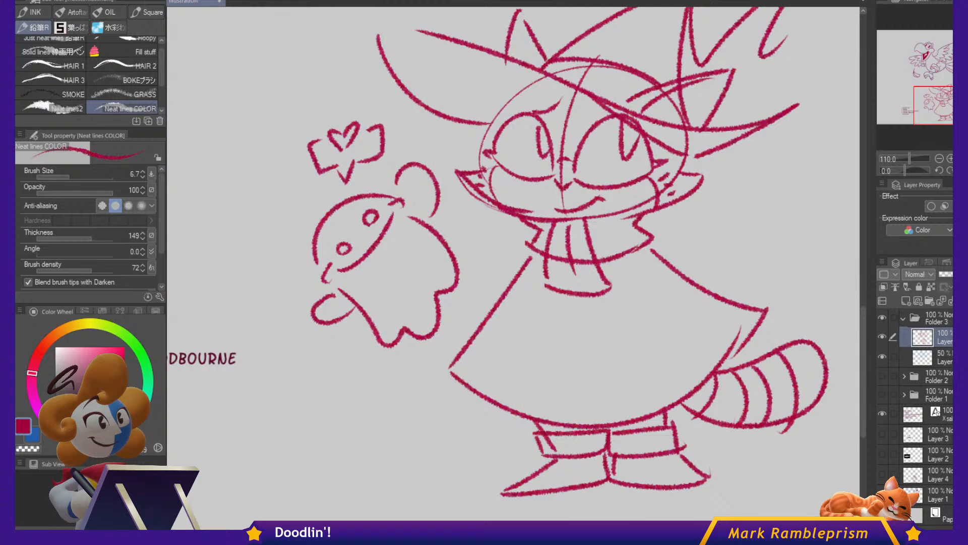
Collapse and hide Folder 3, and add a new folder containing an empty layer for the next sketch.
{"action": "scroll", "coordinate": [659, 143], "scroll_direction": "down", "scroll_amount": 6}
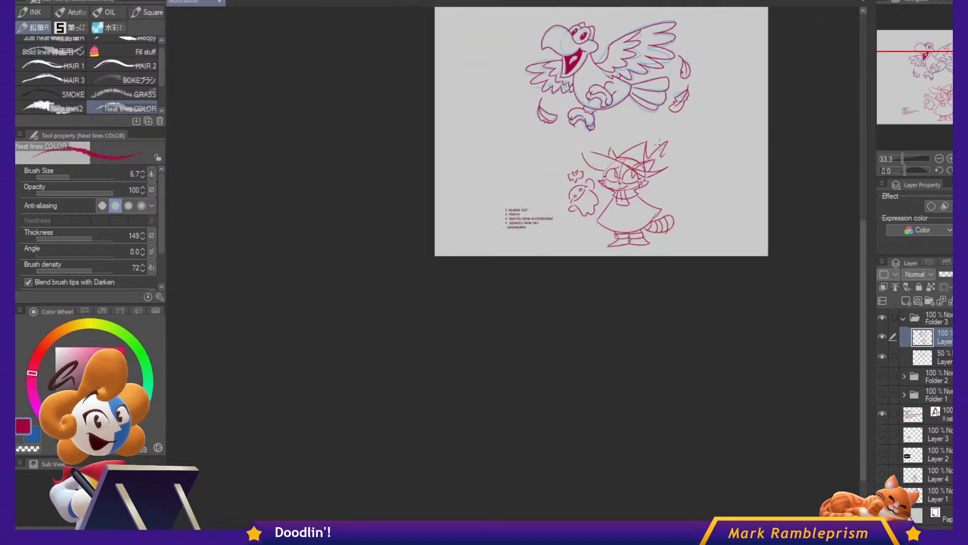
{"action": "scroll", "coordinate": [660, 144], "scroll_direction": "up", "scroll_amount": 4}
{"action": "scroll", "coordinate": [403, 492], "scroll_direction": "up", "scroll_amount": 2}
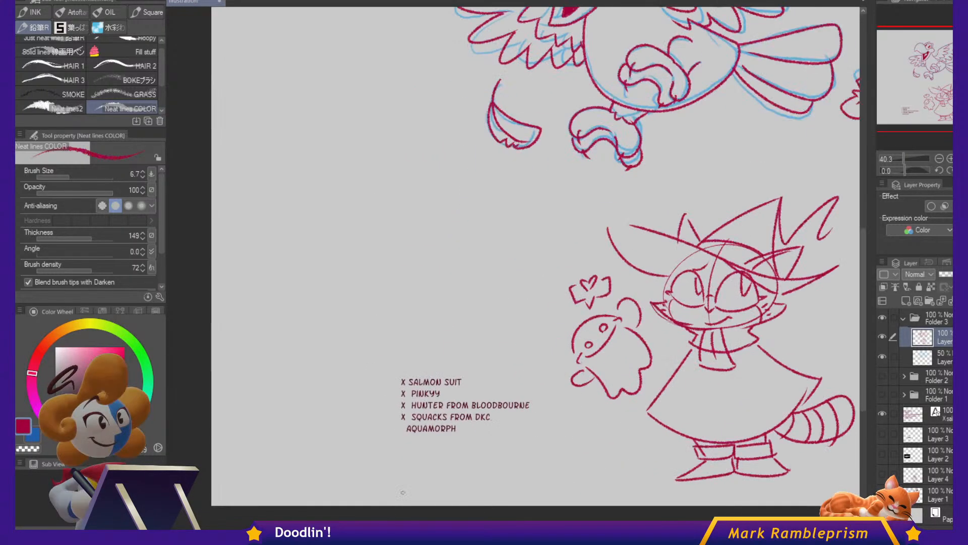
{"action": "scroll", "coordinate": [402, 492], "scroll_direction": "up", "scroll_amount": 1}
{"action": "left_click", "coordinate": [902, 318]}
{"action": "left_click", "coordinate": [884, 316]}
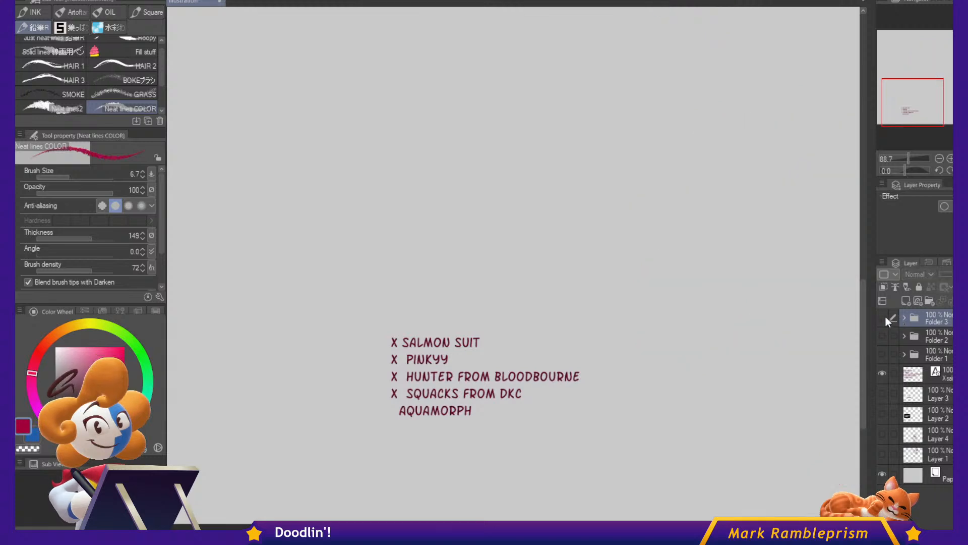
{"action": "left_click", "coordinate": [930, 301]}
{"action": "left_click", "coordinate": [904, 301]}
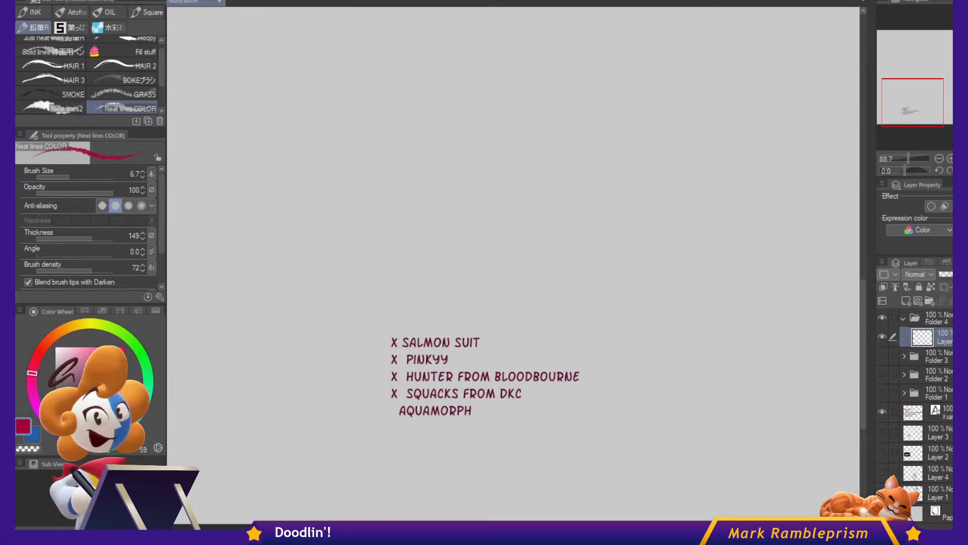
Switch to Blue Pencil B and rough in a circle for the new character's head on the blank canvas.
{"action": "scroll", "coordinate": [503, 138], "scroll_direction": "up", "scroll_amount": 3}
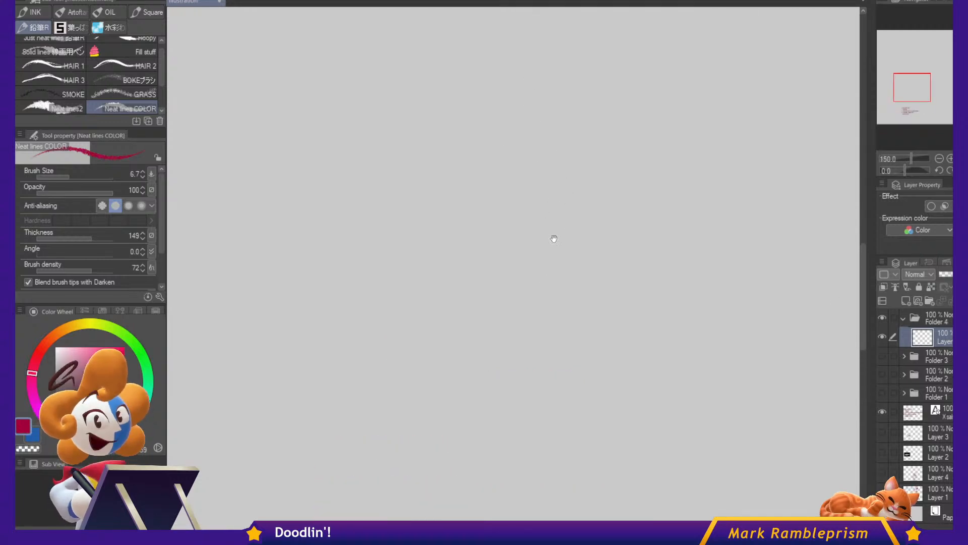
{"action": "scroll", "coordinate": [547, 233], "scroll_direction": "down", "scroll_amount": 3}
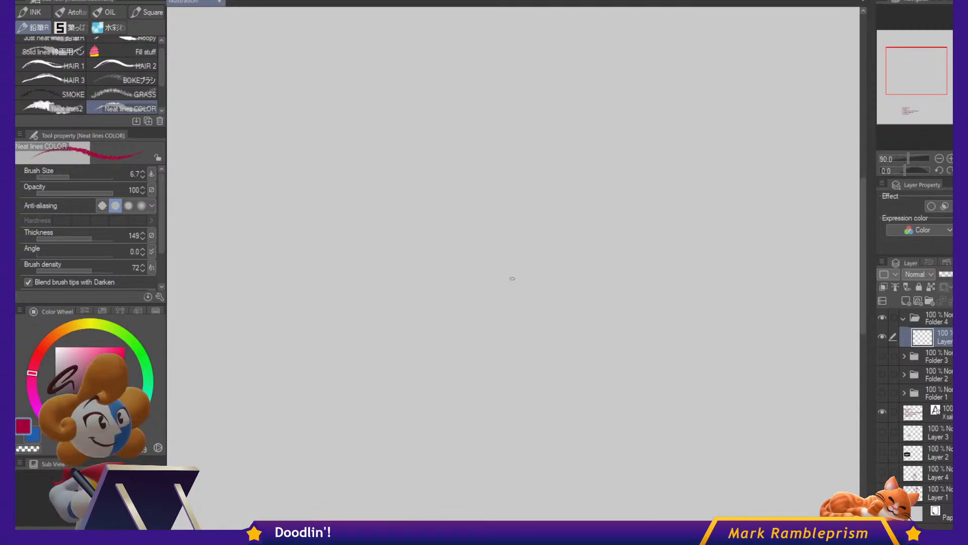
{"action": "left_click_drag", "start_coordinate": [566, 215], "coordinate": [494, 243]}
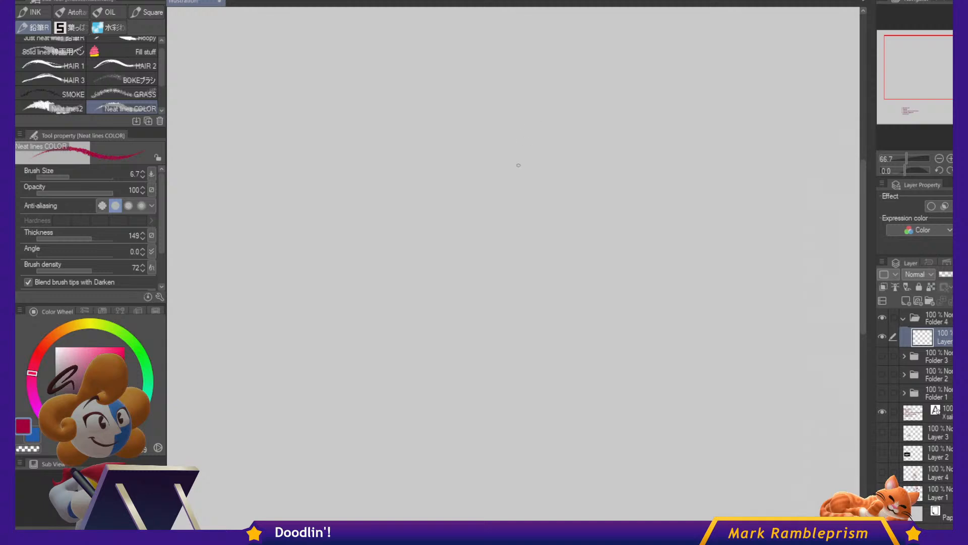
{"action": "mouse_move", "coordinate": [505, 172]}
{"action": "left_mouse_down"}
{"action": "mouse_move", "coordinate": [499, 146]}
{"action": "mouse_move", "coordinate": [567, 102]}
{"action": "mouse_move", "coordinate": [506, 177]}
{"action": "mouse_move", "coordinate": [626, 144]}
{"action": "mouse_move", "coordinate": [494, 203]}
{"action": "left_mouse_up"}
{"action": "key", "text": "ctrl+z"}
{"action": "key", "text": "p"}
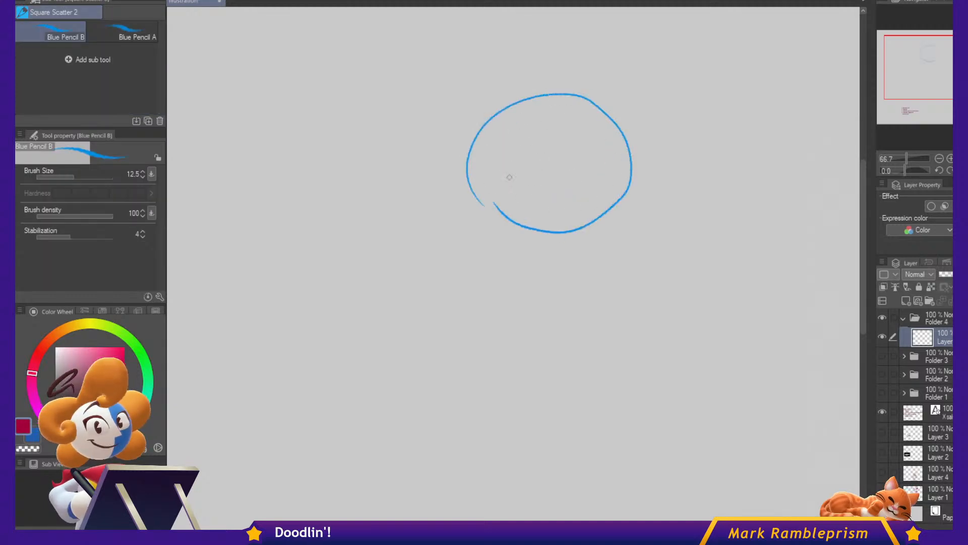
{"action": "key", "text": "ctrl+z"}
{"action": "mouse_move", "coordinate": [471, 241]}
{"action": "left_mouse_down"}
{"action": "mouse_move", "coordinate": [515, 162]}
{"action": "mouse_move", "coordinate": [589, 249]}
{"action": "mouse_move", "coordinate": [470, 199]}
{"action": "left_mouse_up"}
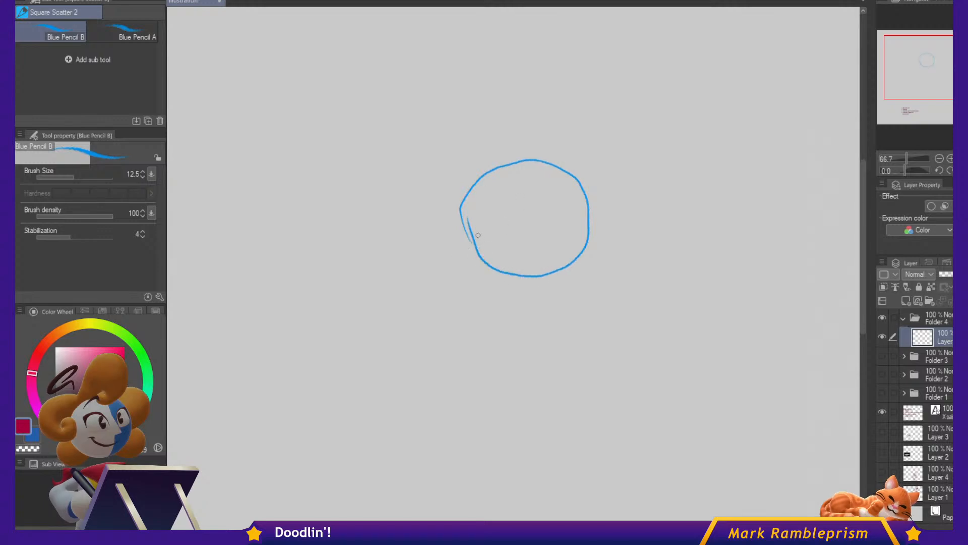
Rough in a long curved neck sweeping back from the head, and a snout extending forward from a curved face guideline.
{"action": "mouse_move", "coordinate": [549, 275]}
{"action": "left_mouse_down"}
{"action": "mouse_move", "coordinate": [536, 281]}
{"action": "mouse_move", "coordinate": [505, 386]}
{"action": "mouse_move", "coordinate": [421, 435]}
{"action": "left_mouse_up"}
{"action": "mouse_move", "coordinate": [475, 247]}
{"action": "left_mouse_down"}
{"action": "mouse_move", "coordinate": [467, 277]}
{"action": "mouse_move", "coordinate": [307, 355]}
{"action": "left_mouse_up"}
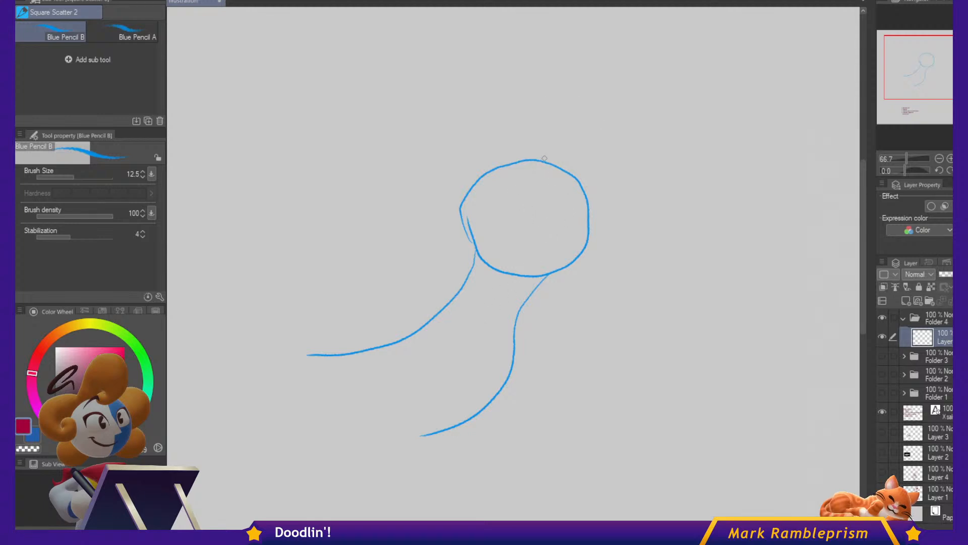
{"action": "left_click_drag", "start_coordinate": [550, 169], "coordinate": [527, 278]}
{"action": "mouse_move", "coordinate": [563, 212]}
{"action": "left_mouse_down"}
{"action": "mouse_move", "coordinate": [640, 245]}
{"action": "mouse_move", "coordinate": [627, 269]}
{"action": "mouse_move", "coordinate": [588, 286]}
{"action": "mouse_move", "coordinate": [533, 287]}
{"action": "left_mouse_up"}
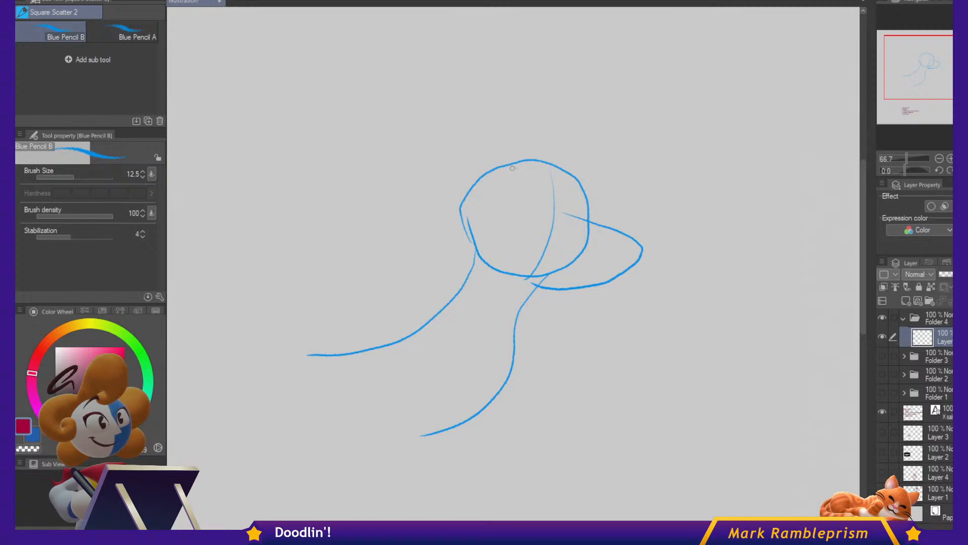
Sketch a large eye with a narrow pupil and three lashes, and redraw the snout's upper edge to end in a point.
{"action": "mouse_move", "coordinate": [501, 168]}
{"action": "left_mouse_down"}
{"action": "mouse_move", "coordinate": [490, 194]}
{"action": "mouse_move", "coordinate": [500, 224]}
{"action": "mouse_move", "coordinate": [520, 234]}
{"action": "left_mouse_up"}
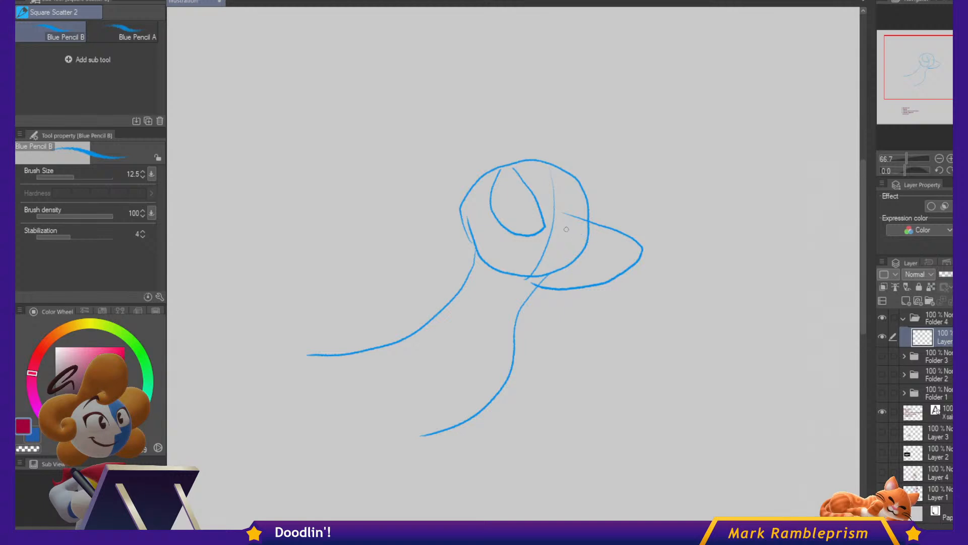
{"action": "key", "text": "ctrl+z"}
{"action": "left_click_drag", "start_coordinate": [563, 230], "coordinate": [608, 237]}
{"action": "key", "text": "ctrl+z"}
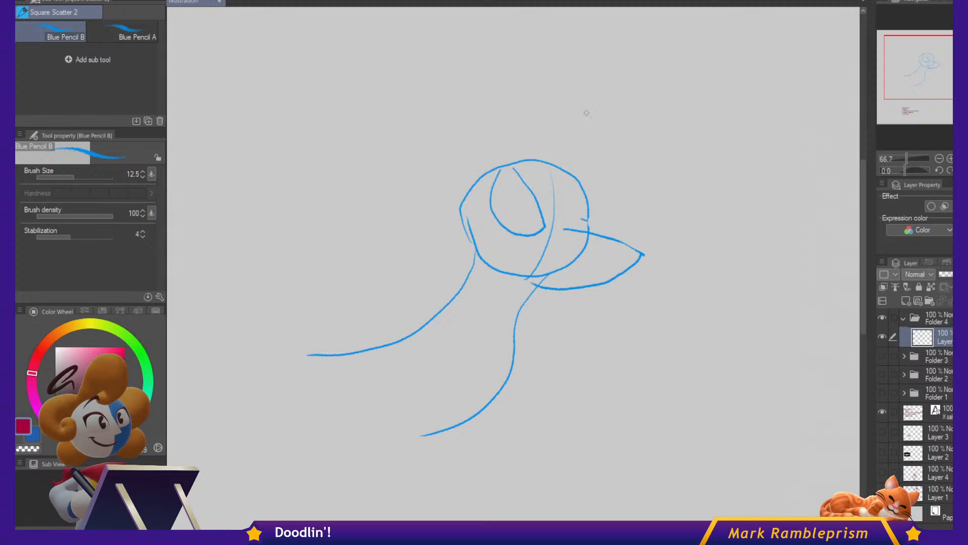
{"action": "left_click_drag", "start_coordinate": [474, 141], "coordinate": [482, 178]}
{"action": "left_click_drag", "start_coordinate": [527, 190], "coordinate": [522, 200]}
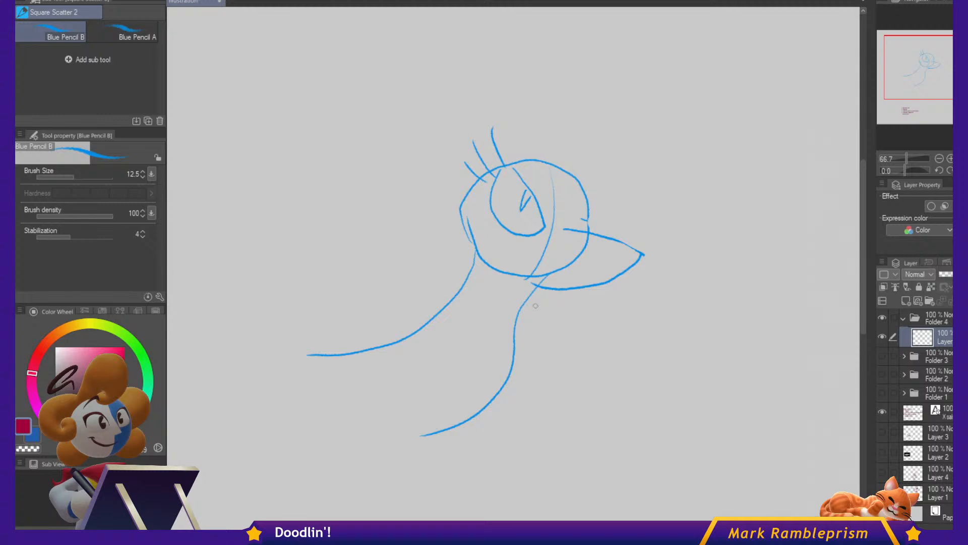
Select and delete the two curved neck lines below the head, then clear the selection and return to the blue pencil.
{"action": "key", "text": "m"}
{"action": "mouse_move", "coordinate": [542, 297]}
{"action": "left_mouse_down"}
{"action": "mouse_move", "coordinate": [429, 253]}
{"action": "mouse_move", "coordinate": [467, 461]}
{"action": "mouse_move", "coordinate": [600, 313]}
{"action": "left_mouse_up"}
{"action": "key", "text": "Delete"}
{"action": "key", "text": "ctrl+d"}
{"action": "key", "text": "p"}
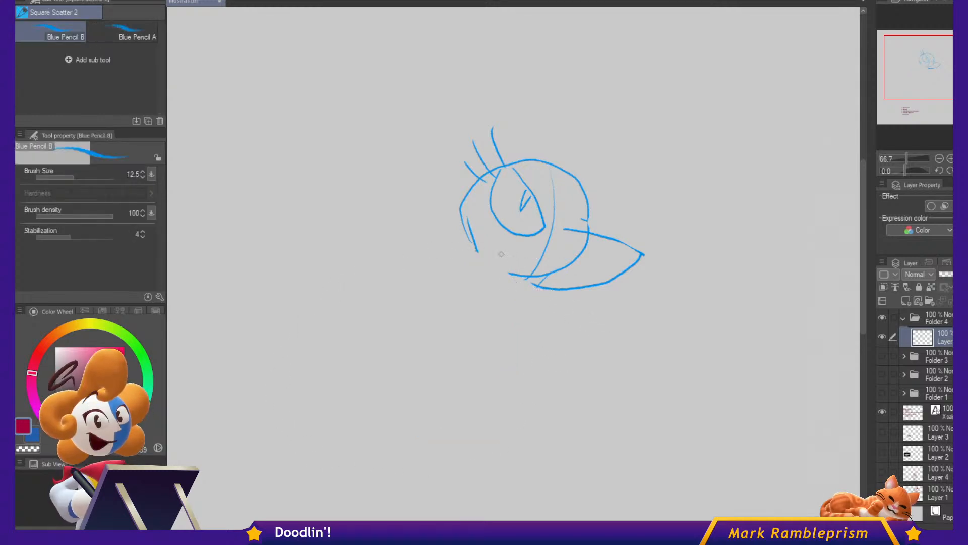
Redraw the neck as two curves that bulge backward below the head and sweep forward into a rounded body.
{"action": "left_click_drag", "start_coordinate": [468, 222], "coordinate": [474, 251]}
{"action": "mouse_move", "coordinate": [451, 304]}
{"action": "left_mouse_down"}
{"action": "mouse_move", "coordinate": [430, 360]}
{"action": "mouse_move", "coordinate": [574, 487]}
{"action": "left_mouse_up"}
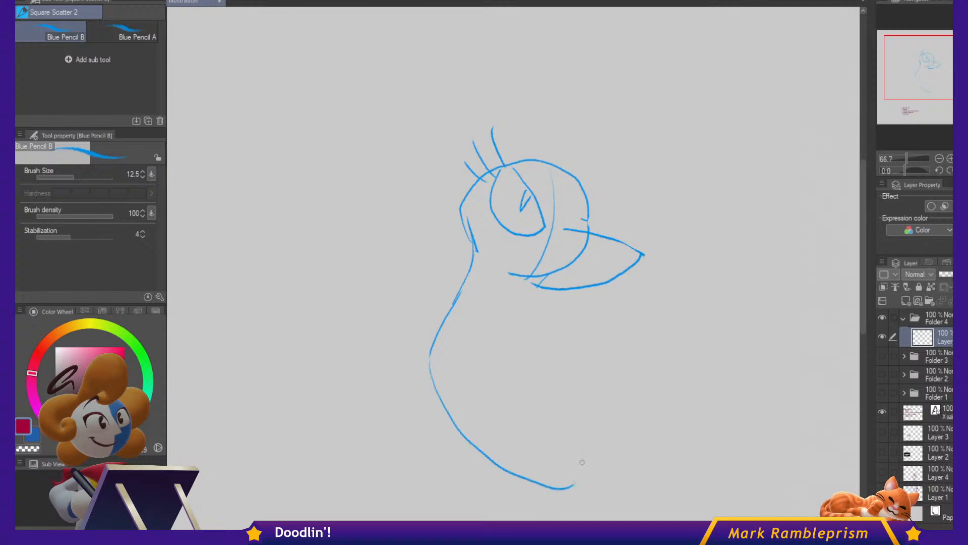
{"action": "mouse_move", "coordinate": [525, 318]}
{"action": "left_mouse_down"}
{"action": "mouse_move", "coordinate": [601, 406]}
{"action": "mouse_move", "coordinate": [636, 418]}
{"action": "left_mouse_up"}
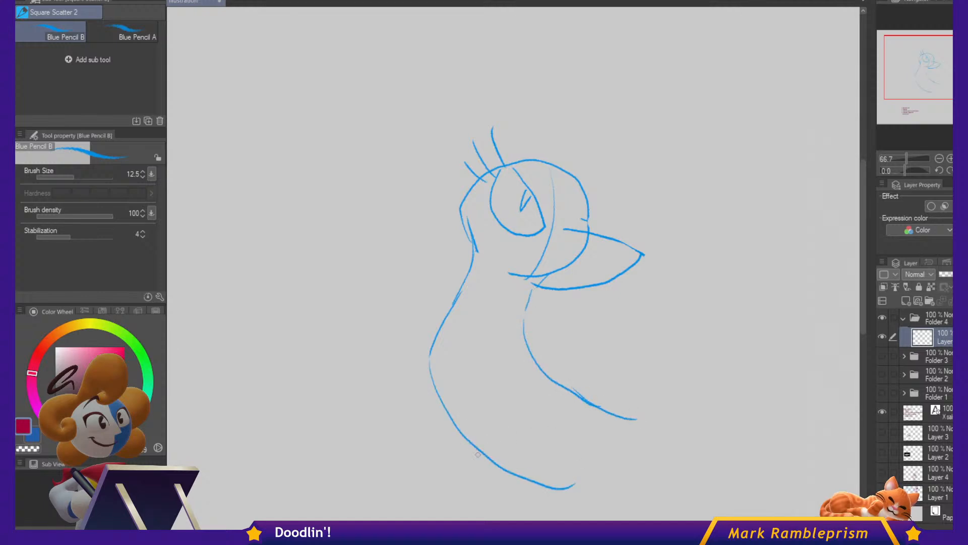
{"action": "left_click_drag", "start_coordinate": [478, 455], "coordinate": [636, 477]}
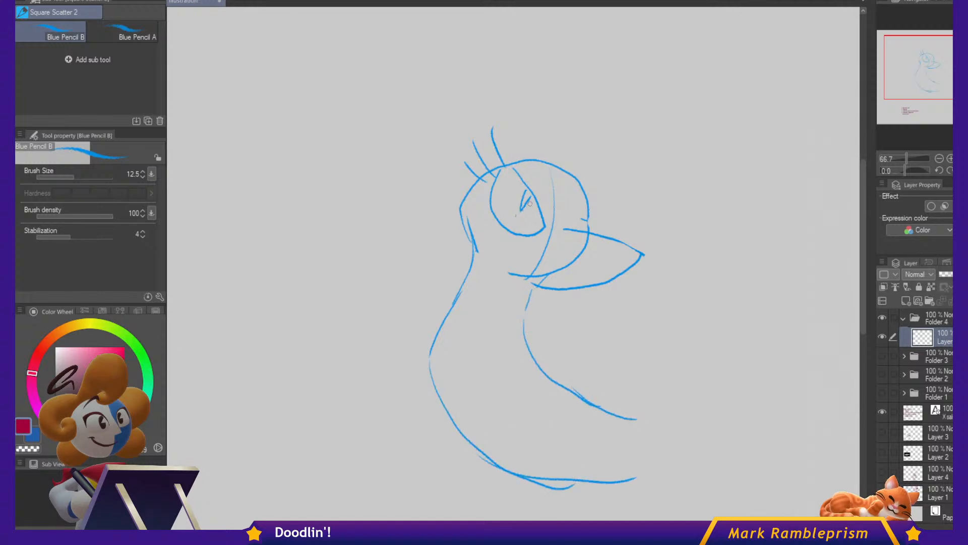
Sketch the cheek and jaw curve beneath the eye, and two long tapered fronds sweeping forward from the top of the head.
{"action": "mouse_move", "coordinate": [497, 233]}
{"action": "left_mouse_down"}
{"action": "mouse_move", "coordinate": [528, 261]}
{"action": "mouse_move", "coordinate": [506, 237]}
{"action": "left_mouse_up"}
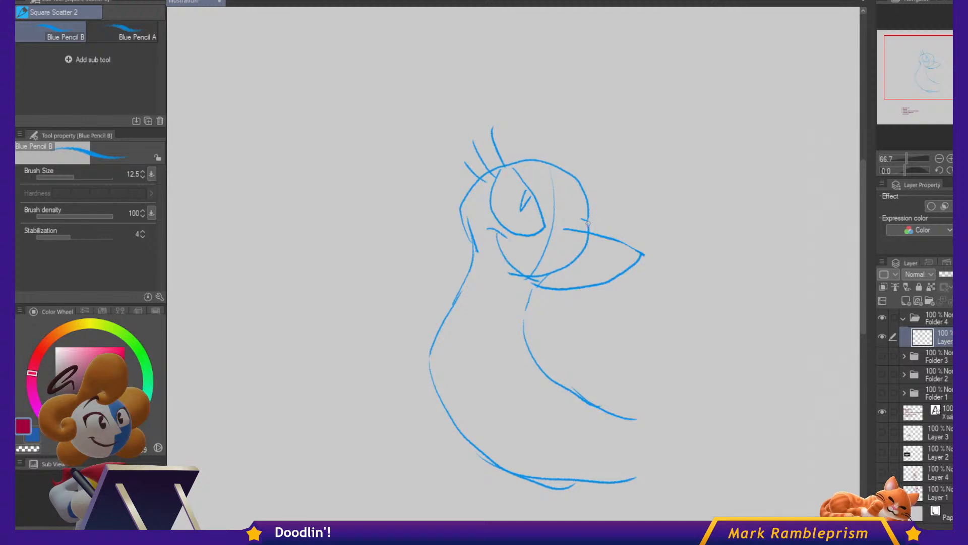
{"action": "mouse_move", "coordinate": [555, 163]}
{"action": "left_mouse_down"}
{"action": "mouse_move", "coordinate": [682, 117]}
{"action": "mouse_move", "coordinate": [689, 124]}
{"action": "mouse_move", "coordinate": [578, 143]}
{"action": "mouse_move", "coordinate": [678, 211]}
{"action": "mouse_move", "coordinate": [621, 179]}
{"action": "mouse_move", "coordinate": [553, 171]}
{"action": "left_mouse_up"}
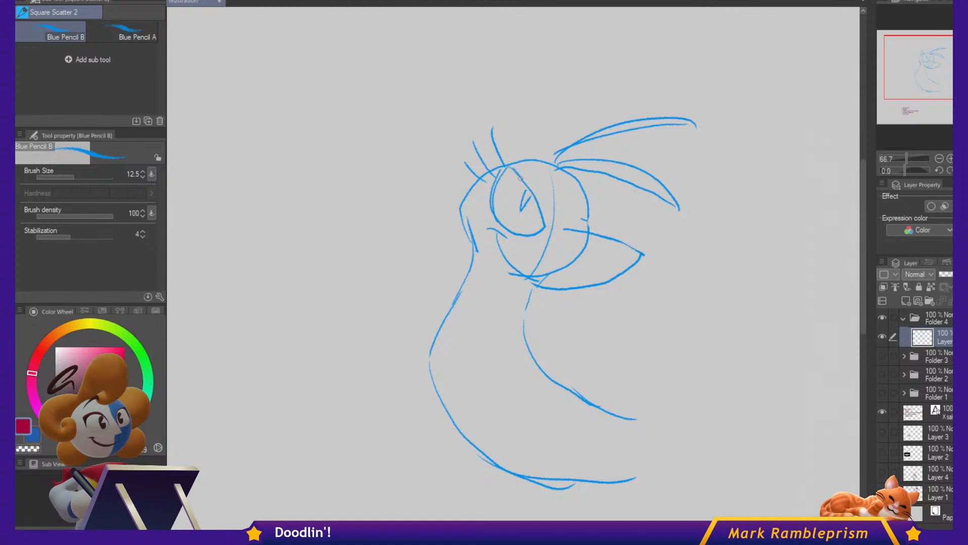
Reinforce the back of the head and sketch a large scalloped crest sweeping from the forehead down to the back of the neck.
{"action": "mouse_move", "coordinate": [549, 162]}
{"action": "left_mouse_down"}
{"action": "mouse_move", "coordinate": [472, 189]}
{"action": "mouse_move", "coordinate": [466, 229]}
{"action": "mouse_move", "coordinate": [465, 212]}
{"action": "mouse_move", "coordinate": [475, 254]}
{"action": "mouse_move", "coordinate": [464, 214]}
{"action": "mouse_move", "coordinate": [476, 251]}
{"action": "left_mouse_up"}
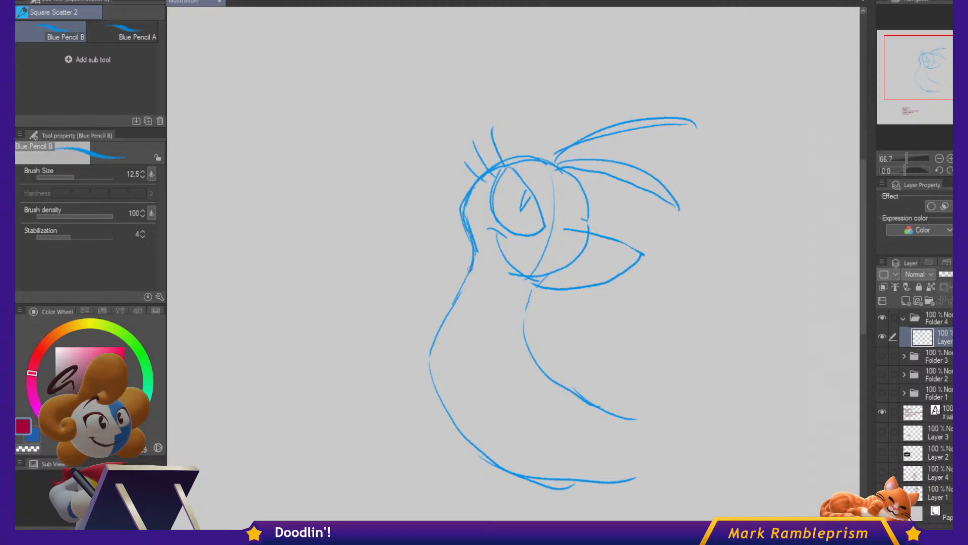
{"action": "left_click_drag", "start_coordinate": [463, 197], "coordinate": [475, 270]}
{"action": "mouse_move", "coordinate": [553, 159]}
{"action": "left_mouse_down"}
{"action": "mouse_move", "coordinate": [494, 125]}
{"action": "mouse_move", "coordinate": [454, 124]}
{"action": "left_mouse_up"}
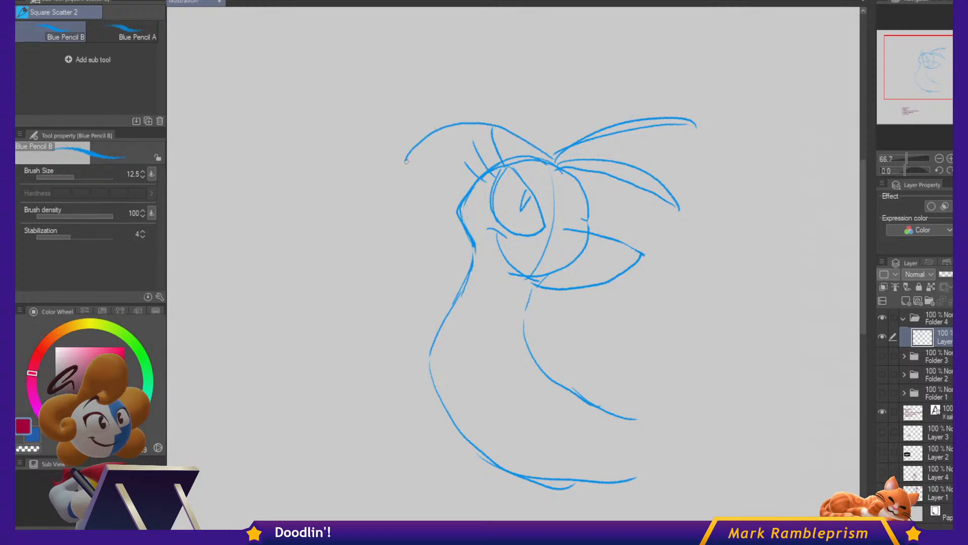
{"action": "left_click_drag", "start_coordinate": [406, 161], "coordinate": [425, 165]}
{"action": "mouse_move", "coordinate": [404, 197]}
{"action": "left_mouse_down"}
{"action": "mouse_move", "coordinate": [382, 236]}
{"action": "mouse_move", "coordinate": [388, 265]}
{"action": "mouse_move", "coordinate": [426, 248]}
{"action": "mouse_move", "coordinate": [448, 255]}
{"action": "mouse_move", "coordinate": [449, 309]}
{"action": "left_mouse_up"}
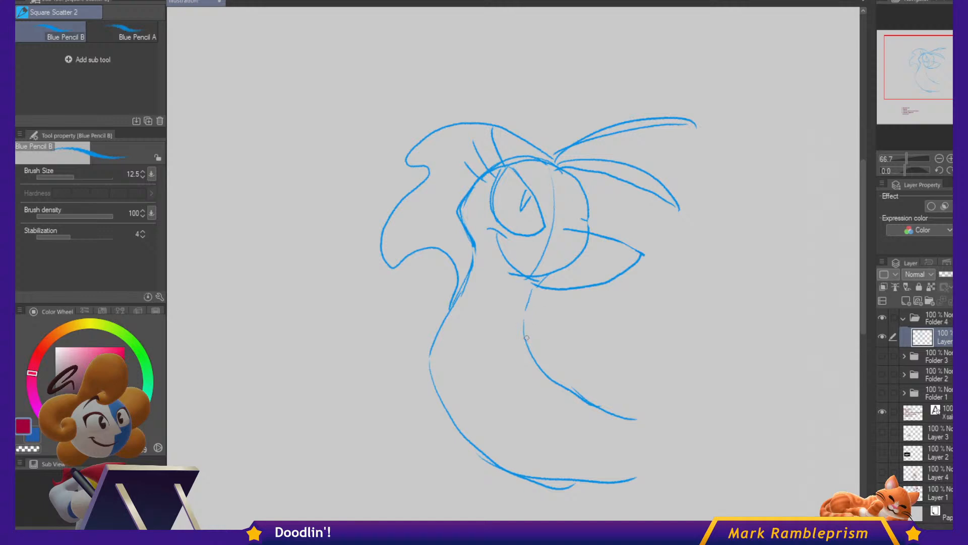
Sketch a wavy fin-like shape projecting from the chest, and a long belly contour curving from the jaw through the lower body.
{"action": "mouse_move", "coordinate": [527, 338]}
{"action": "left_mouse_down"}
{"action": "mouse_move", "coordinate": [589, 350]}
{"action": "mouse_move", "coordinate": [629, 364]}
{"action": "mouse_move", "coordinate": [611, 376]}
{"action": "mouse_move", "coordinate": [618, 388]}
{"action": "mouse_move", "coordinate": [681, 398]}
{"action": "left_mouse_up"}
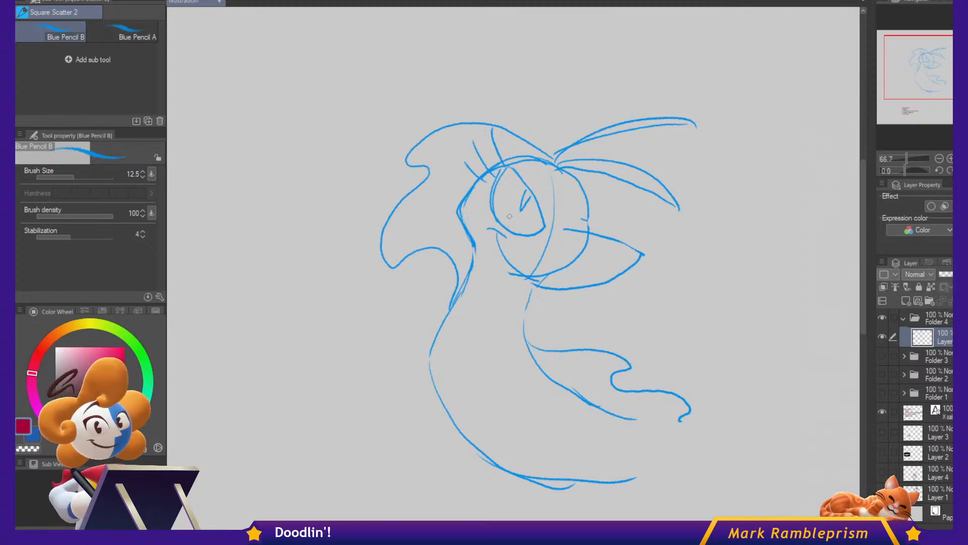
{"action": "left_click_drag", "start_coordinate": [488, 199], "coordinate": [468, 223]}
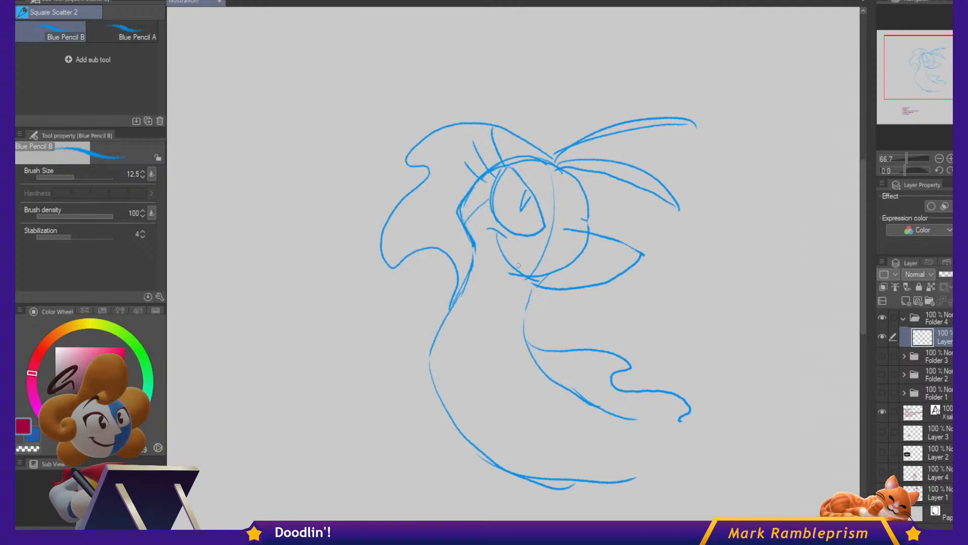
{"action": "mouse_move", "coordinate": [531, 285]}
{"action": "left_mouse_down"}
{"action": "mouse_move", "coordinate": [509, 342]}
{"action": "mouse_move", "coordinate": [510, 393]}
{"action": "mouse_move", "coordinate": [542, 457]}
{"action": "left_mouse_up"}
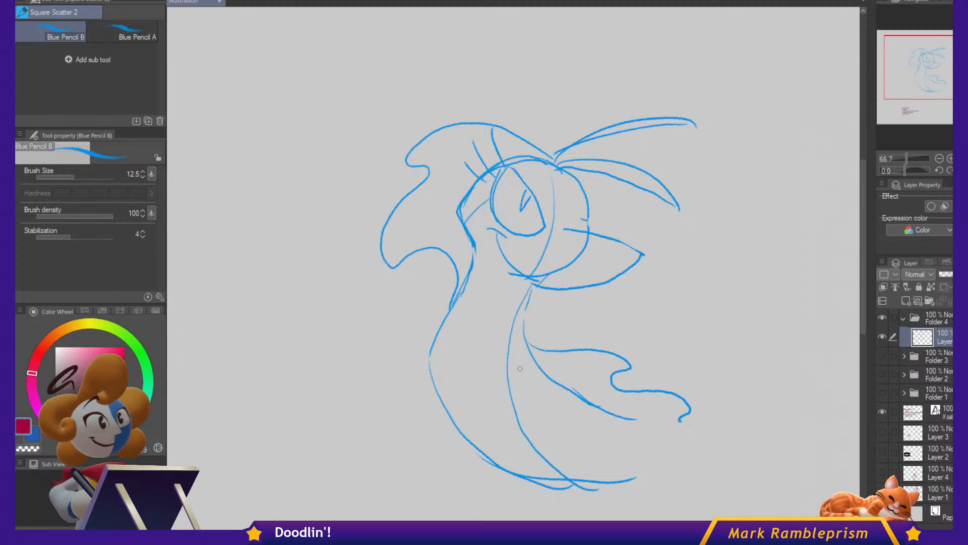
Sketch the near arm bending backward across the body, ending in a large rounded hand with a raised thumb and finger marks.
{"action": "mouse_move", "coordinate": [519, 357]}
{"action": "left_mouse_down"}
{"action": "mouse_move", "coordinate": [463, 393]}
{"action": "mouse_move", "coordinate": [394, 368]}
{"action": "left_mouse_up"}
{"action": "key", "text": "ctrl+z"}
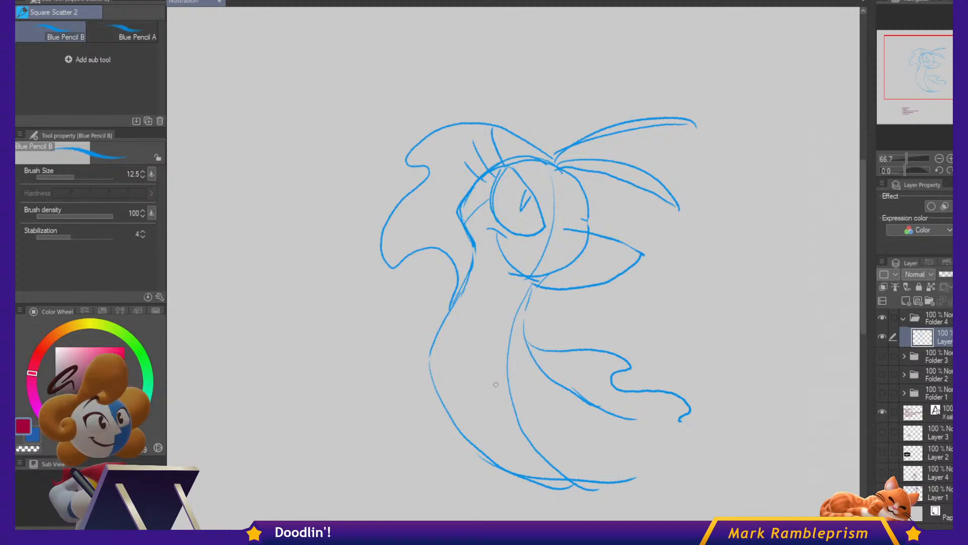
{"action": "mouse_move", "coordinate": [527, 362]}
{"action": "left_mouse_down"}
{"action": "mouse_move", "coordinate": [496, 349]}
{"action": "mouse_move", "coordinate": [461, 376]}
{"action": "mouse_move", "coordinate": [425, 383]}
{"action": "left_mouse_up"}
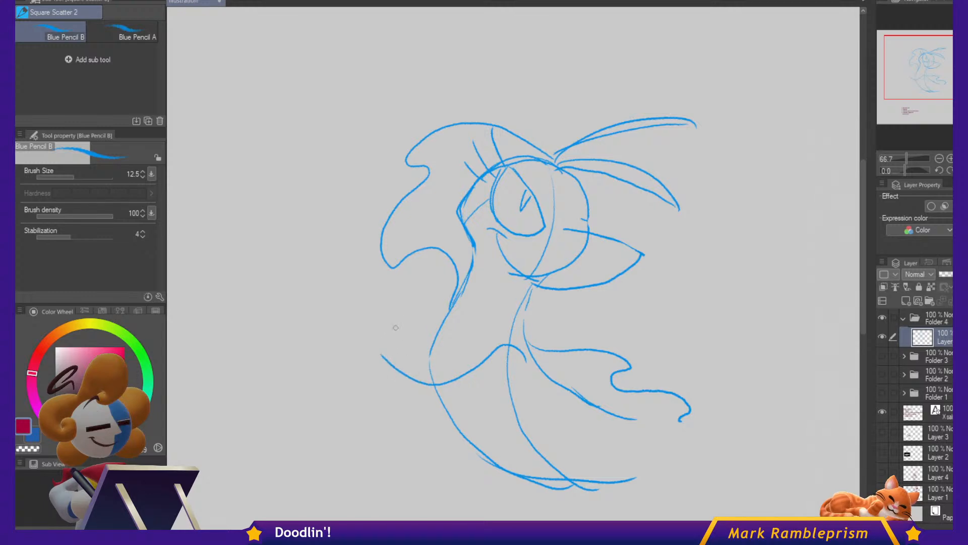
{"action": "mouse_move", "coordinate": [369, 344]}
{"action": "left_mouse_down"}
{"action": "mouse_move", "coordinate": [399, 324]}
{"action": "mouse_move", "coordinate": [415, 338]}
{"action": "mouse_move", "coordinate": [386, 350]}
{"action": "mouse_move", "coordinate": [338, 344]}
{"action": "mouse_move", "coordinate": [320, 363]}
{"action": "mouse_move", "coordinate": [340, 383]}
{"action": "mouse_move", "coordinate": [317, 393]}
{"action": "mouse_move", "coordinate": [416, 454]}
{"action": "left_mouse_up"}
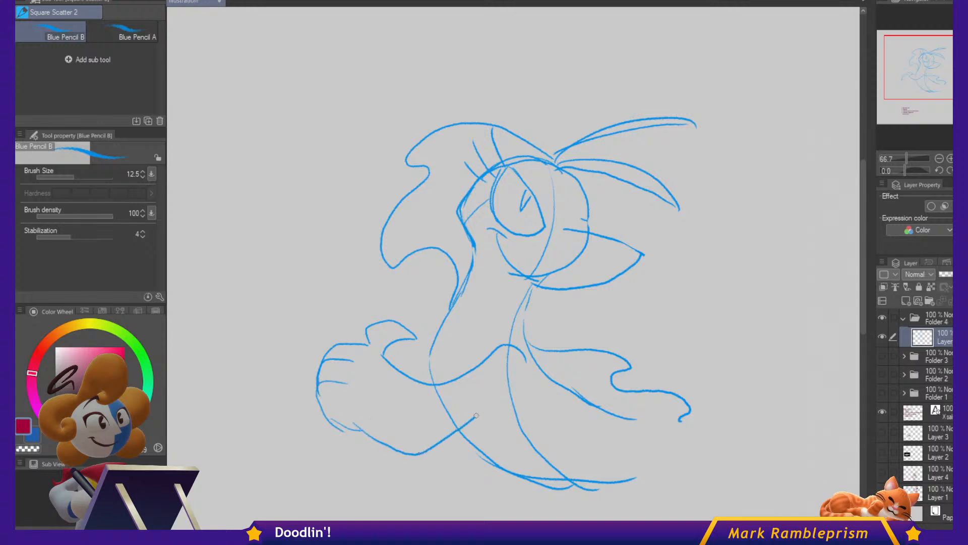
{"action": "left_click_drag", "start_coordinate": [476, 416], "coordinate": [525, 388]}
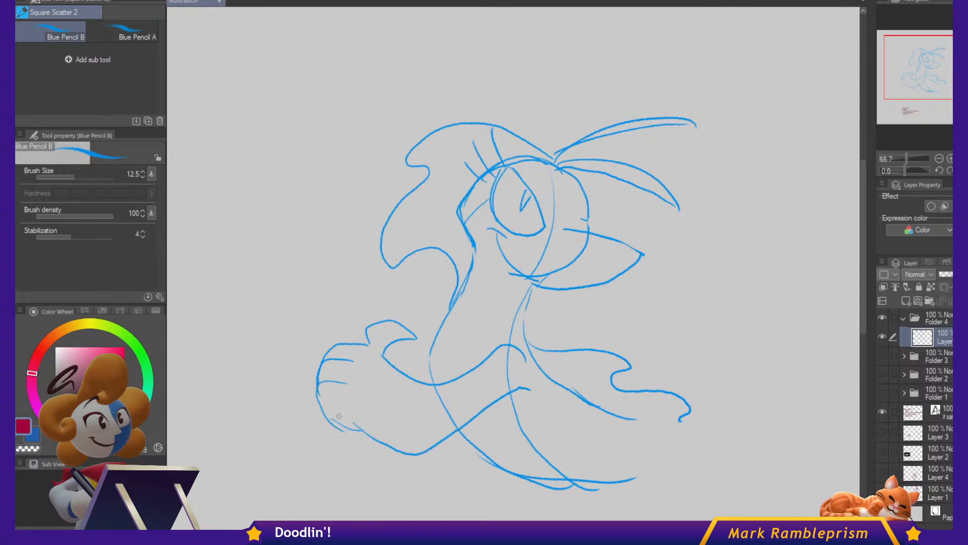
{"action": "left_click_drag", "start_coordinate": [347, 430], "coordinate": [335, 423]}
Extend the bottom curve of the body forward and continue the chest line beneath the wavy front shape.
{"action": "left_click_drag", "start_coordinate": [548, 487], "coordinate": [652, 473]}
{"action": "left_click_drag", "start_coordinate": [640, 424], "coordinate": [661, 423]}
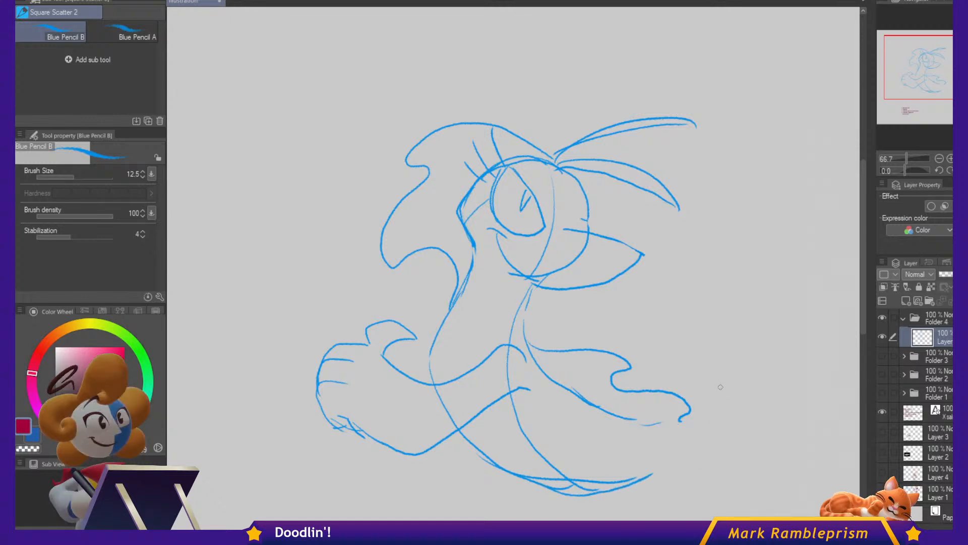
{"action": "mouse_move", "coordinate": [688, 407]}
{"action": "left_mouse_down"}
{"action": "mouse_move", "coordinate": [691, 373]}
{"action": "mouse_move", "coordinate": [655, 335]}
{"action": "left_mouse_up"}
Lower the sketch layer's opacity to 54% and add a new layer above it.
{"action": "left_click", "coordinate": [942, 276]}
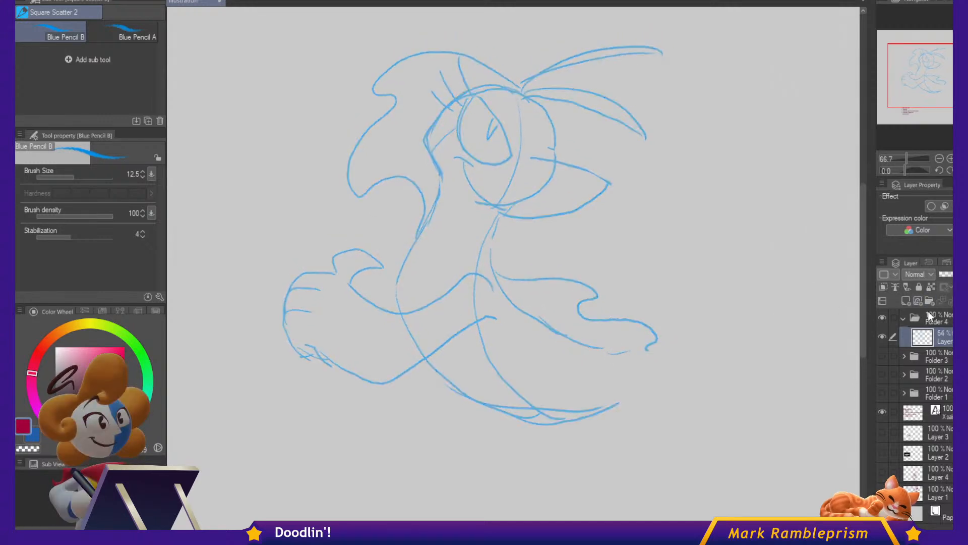
{"action": "left_click", "coordinate": [906, 301]}
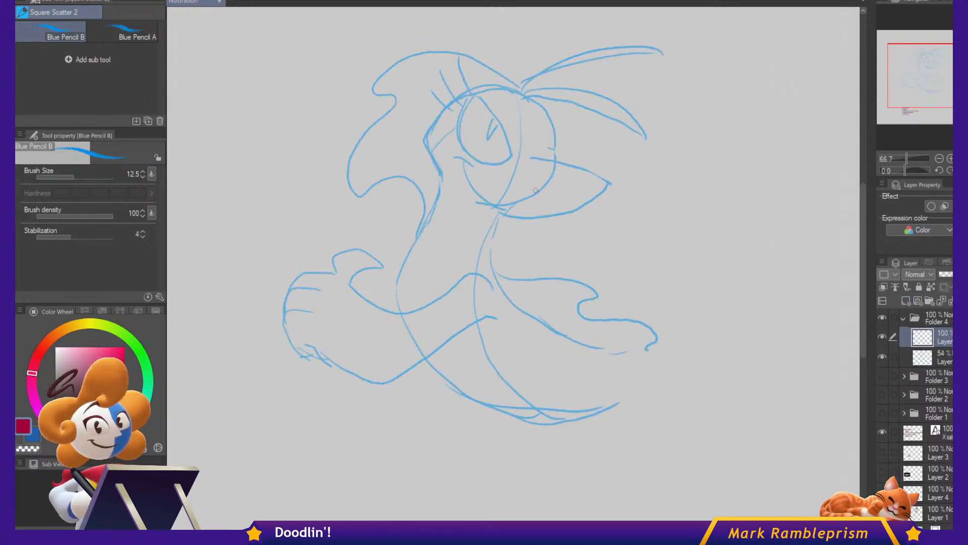
Switch to the Neat lines COLOR brush and choose a dark navy blue for inking.
{"action": "key", "text": "p"}
{"action": "left_click", "coordinate": [96, 438]}
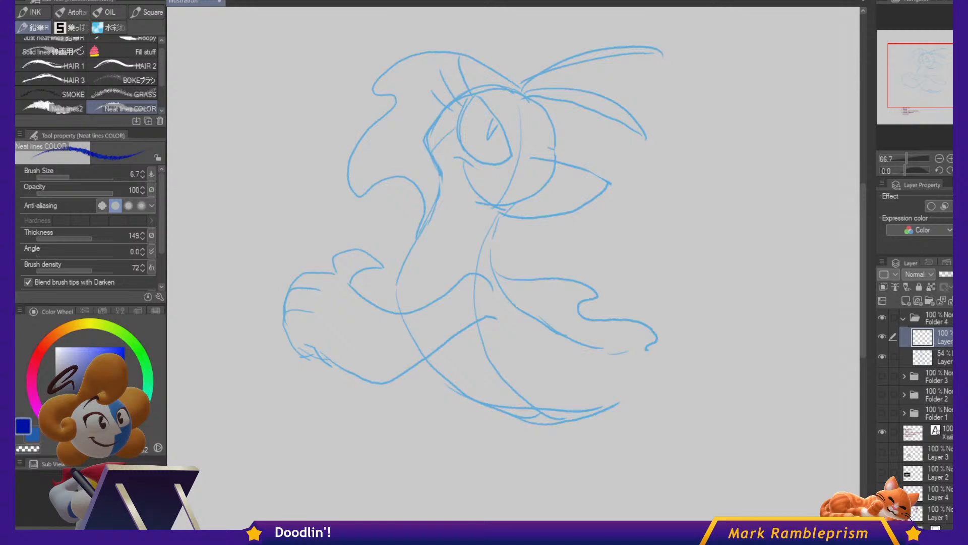
{"action": "left_click", "coordinate": [122, 384]}
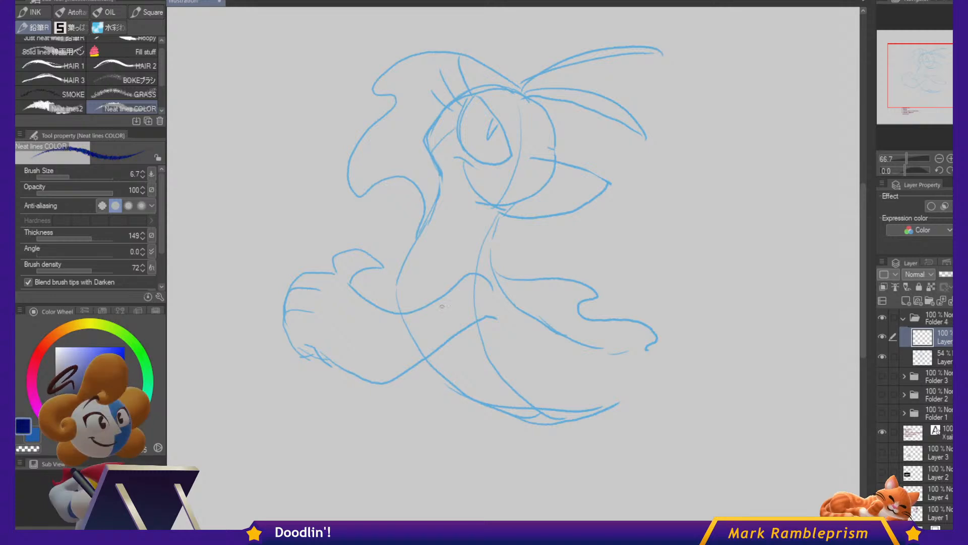
Scale the sketch layer up to 127%, and make the empty layer above it active again.
{"action": "key", "text": "alt+bracketleft"}
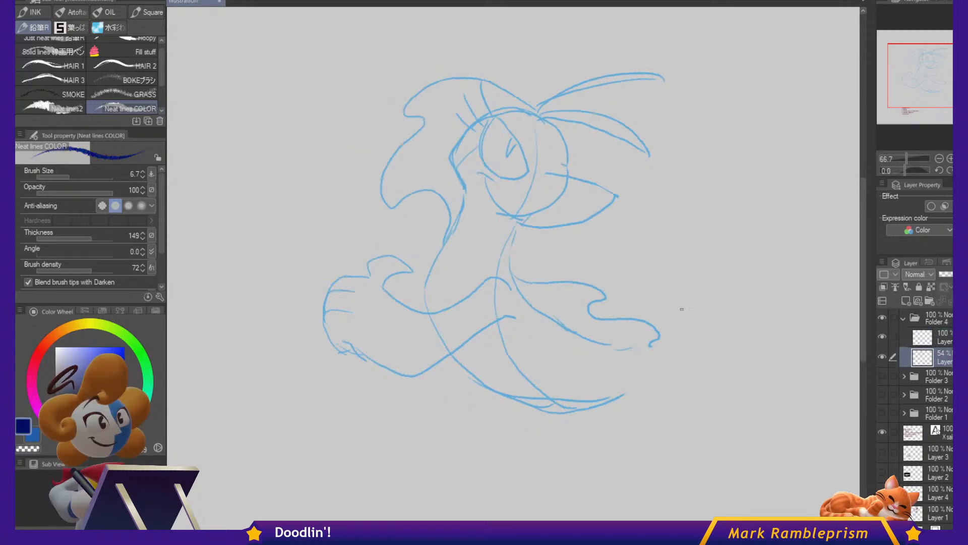
{"action": "scroll", "coordinate": [680, 304], "scroll_direction": "down", "scroll_amount": 2}
{"action": "key", "text": "ctrl+t"}
{"action": "left_click_drag", "start_coordinate": [670, 259], "coordinate": [706, 250]}
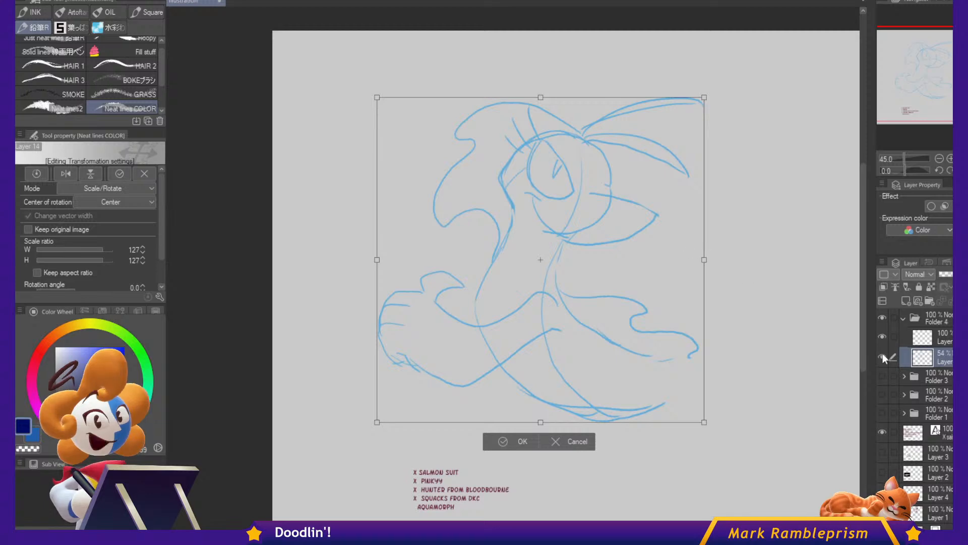
{"action": "key", "text": "Return"}
{"action": "left_click", "coordinate": [921, 337]}
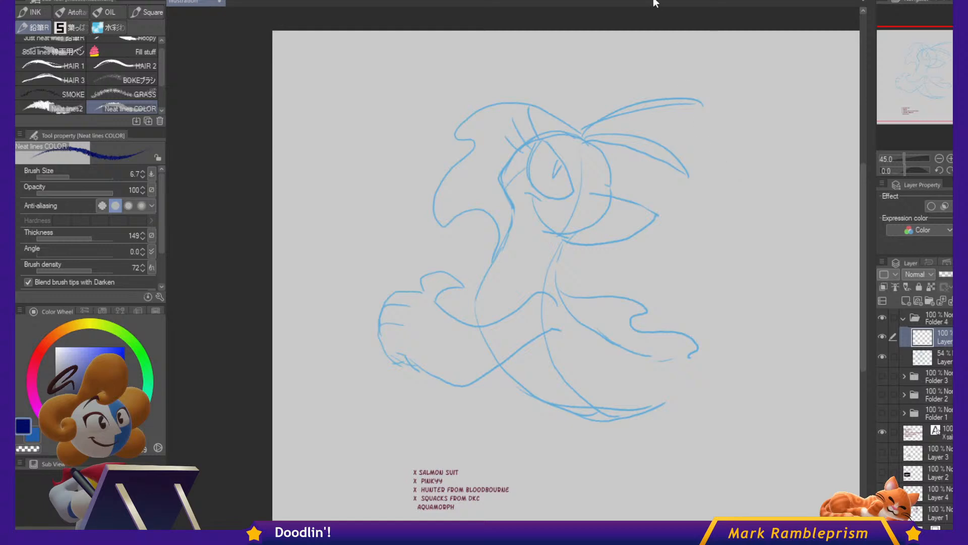
Try thin ink strokes along the snout's upper edge, undo them, and increase the brush size to 16.5.
{"action": "scroll", "coordinate": [615, 172], "scroll_direction": "up", "scroll_amount": 3}
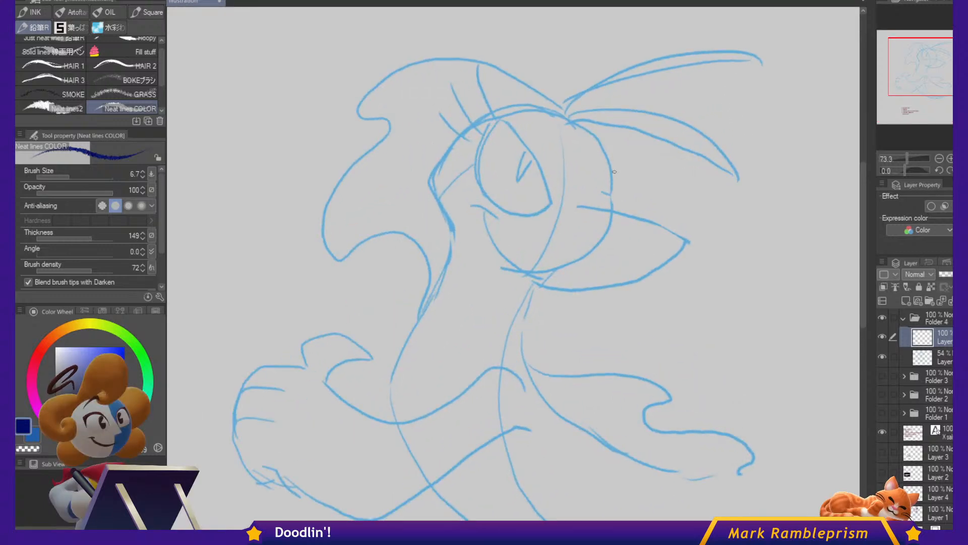
{"action": "left_click_drag", "start_coordinate": [560, 204], "coordinate": [570, 204]}
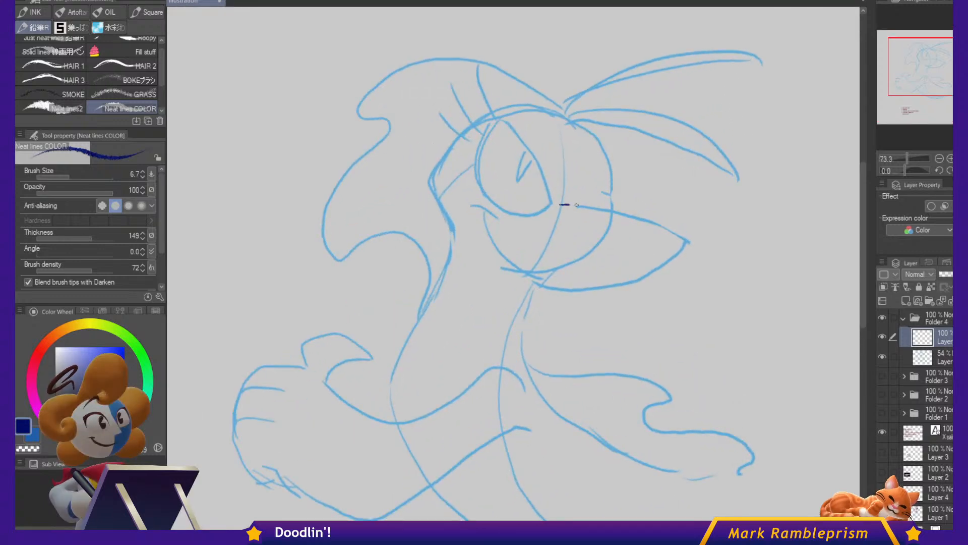
{"action": "left_click_drag", "start_coordinate": [654, 218], "coordinate": [687, 229]}
{"action": "key", "text": "ctrl+z"}
{"action": "mouse_move", "coordinate": [564, 219]}
{"action": "left_mouse_down", "text": "ctrl+alt"}
{"action": "mouse_move", "coordinate": [576, 219]}
{"action": "mouse_move", "coordinate": [585, 198]}
{"action": "mouse_move", "coordinate": [667, 232]}
{"action": "left_mouse_up", "text": "ctrl+alt"}
{"action": "key", "text": "ctrl+z"}
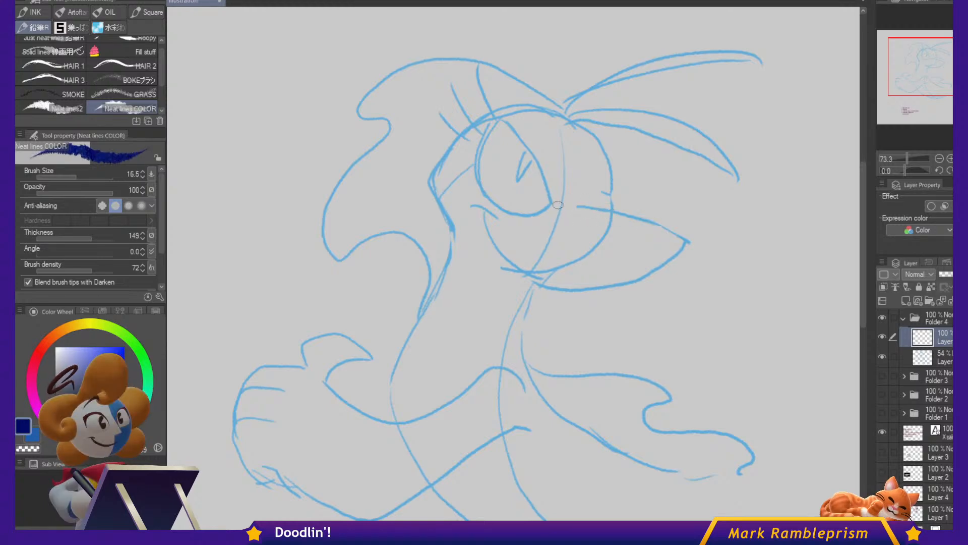
Ink the snout's upper edge to a pointed tip and its rounded underside back to the jaw, undoing the unsuitable underside strokes.
{"action": "mouse_move", "coordinate": [618, 212]}
{"action": "left_mouse_down"}
{"action": "mouse_move", "coordinate": [675, 239]}
{"action": "mouse_move", "coordinate": [638, 279]}
{"action": "left_mouse_up"}
{"action": "mouse_move", "coordinate": [570, 294]}
{"action": "left_mouse_down"}
{"action": "mouse_move", "coordinate": [502, 249]}
{"action": "mouse_move", "coordinate": [485, 219]}
{"action": "left_mouse_up"}
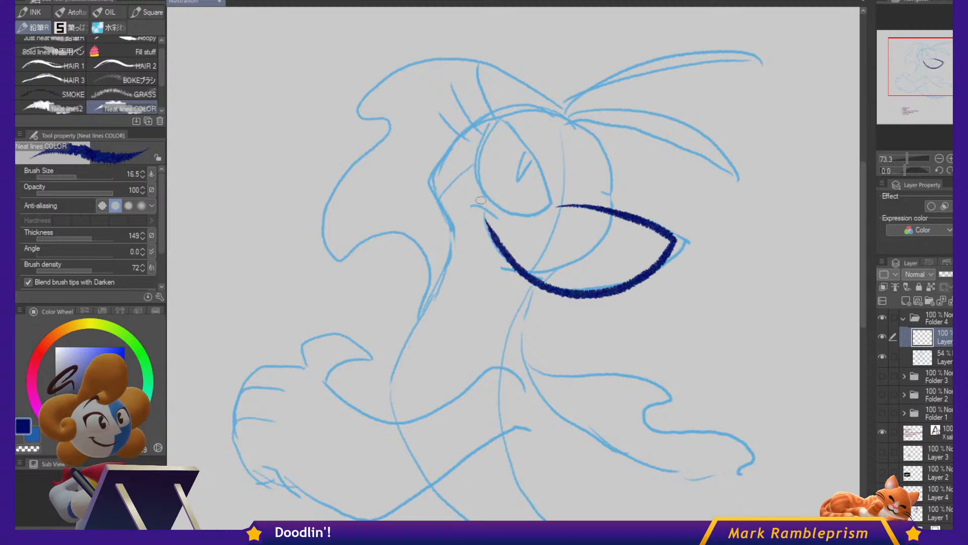
{"action": "key", "text": "ctrl+z"}
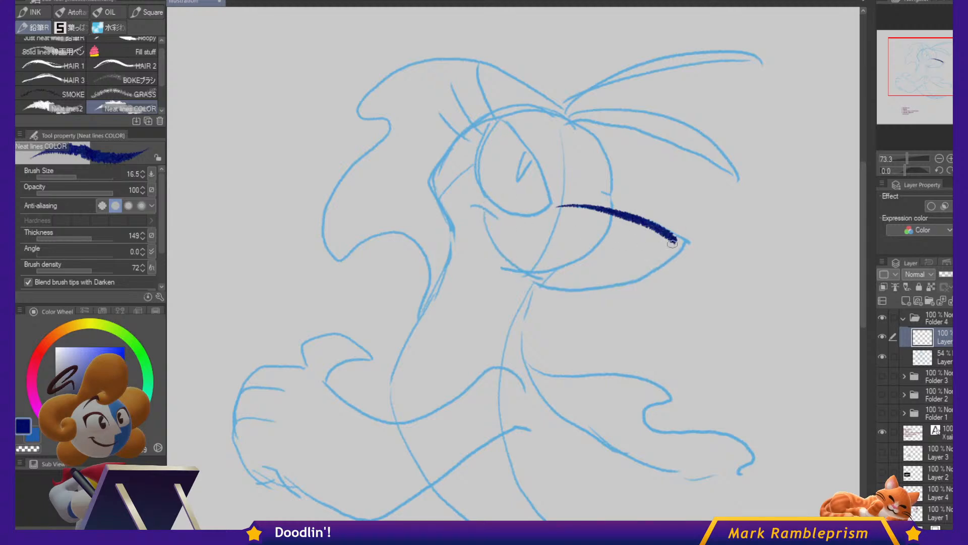
{"action": "mouse_move", "coordinate": [672, 241]}
{"action": "left_mouse_down"}
{"action": "mouse_move", "coordinate": [631, 273]}
{"action": "mouse_move", "coordinate": [604, 283]}
{"action": "left_mouse_up"}
{"action": "left_click_drag", "start_coordinate": [521, 273], "coordinate": [483, 222]}
{"action": "key", "text": "ctrl+z"}
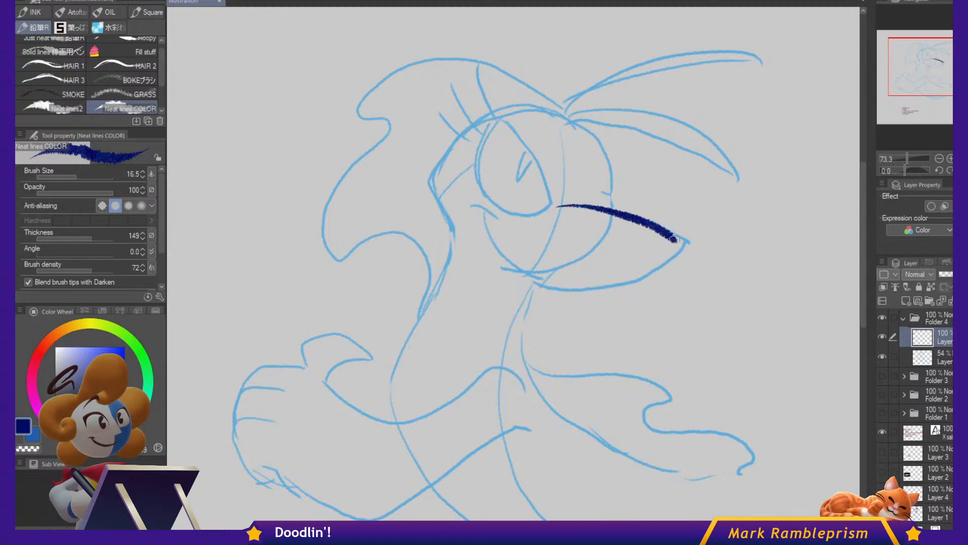
{"action": "mouse_move", "coordinate": [622, 286]}
{"action": "left_mouse_down"}
{"action": "mouse_move", "coordinate": [530, 289]}
{"action": "mouse_move", "coordinate": [526, 364]}
{"action": "left_mouse_up"}
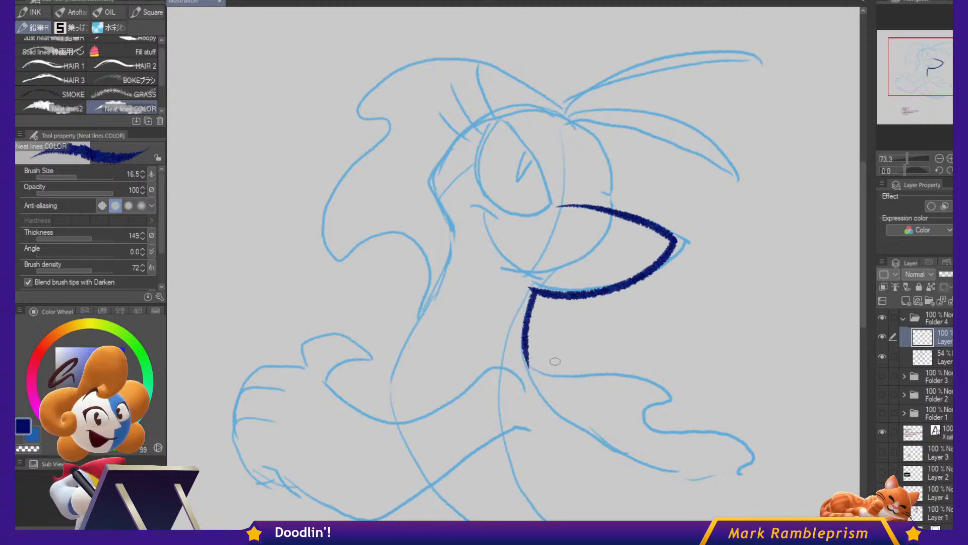
Redraw the front of the neck and chest as one sweeping ink line, and ink the wavy shape projecting from the chest.
{"action": "left_click_drag", "start_coordinate": [676, 279], "coordinate": [664, 156]}
{"action": "key", "text": "ctrl+z"}
{"action": "mouse_move", "coordinate": [518, 165]}
{"action": "left_mouse_down"}
{"action": "mouse_move", "coordinate": [506, 209]}
{"action": "mouse_move", "coordinate": [536, 288]}
{"action": "mouse_move", "coordinate": [674, 354]}
{"action": "left_mouse_up"}
{"action": "key", "text": "ctrl+z"}
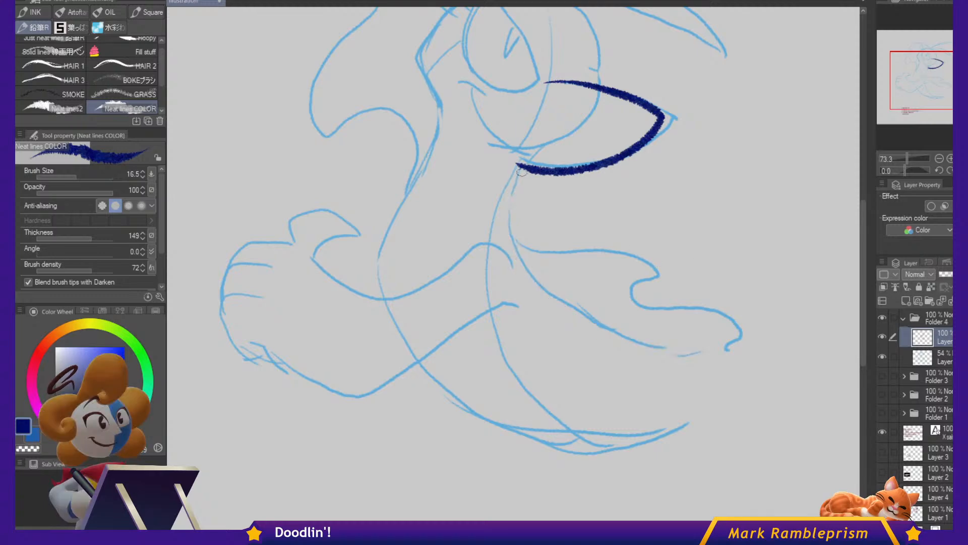
{"action": "mouse_move", "coordinate": [508, 209]}
{"action": "left_mouse_down"}
{"action": "mouse_move", "coordinate": [511, 230]}
{"action": "mouse_move", "coordinate": [552, 285]}
{"action": "mouse_move", "coordinate": [619, 331]}
{"action": "mouse_move", "coordinate": [752, 368]}
{"action": "left_mouse_up"}
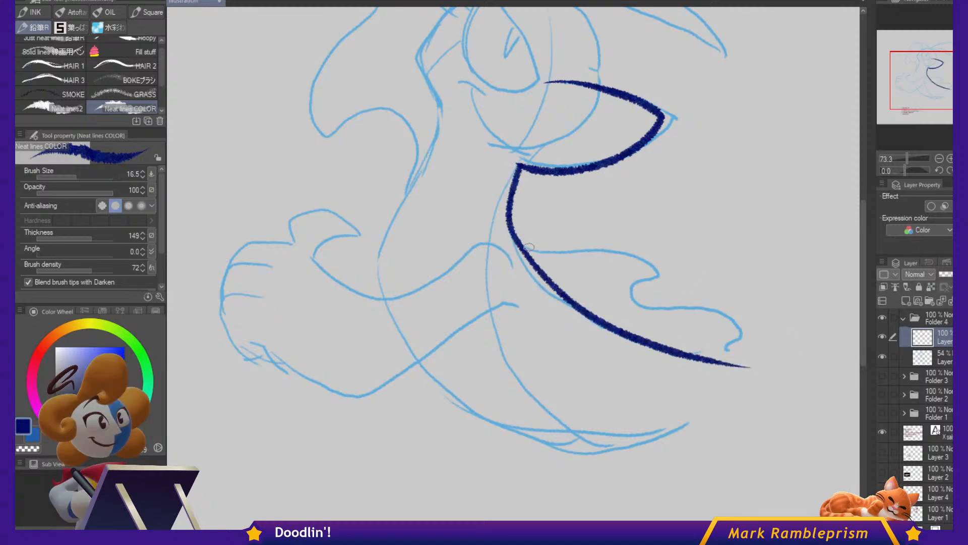
{"action": "mouse_move", "coordinate": [660, 278]}
{"action": "left_mouse_down"}
{"action": "mouse_move", "coordinate": [648, 305]}
{"action": "mouse_move", "coordinate": [716, 316]}
{"action": "left_mouse_up"}
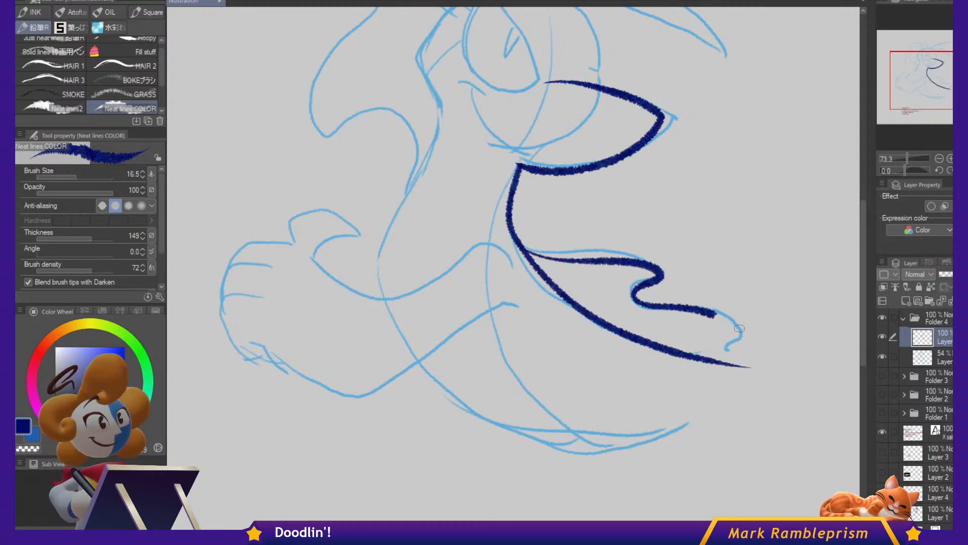
{"action": "left_click_drag", "start_coordinate": [724, 355], "coordinate": [727, 360]}
Ink the two tapered fronds sweeping forward from the top of the head, redrawing the lower frond's underside.
{"action": "left_click_drag", "start_coordinate": [714, 191], "coordinate": [794, 354]}
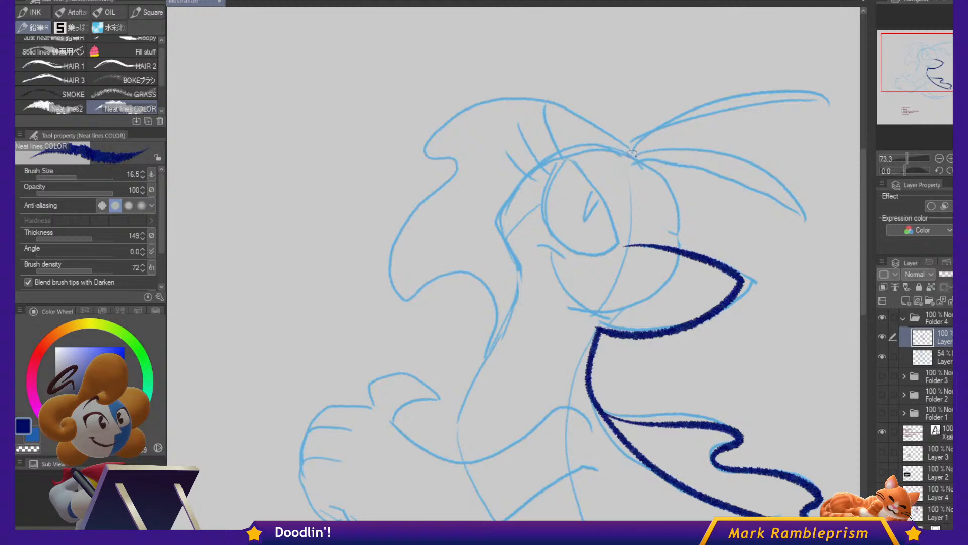
{"action": "mouse_move", "coordinate": [633, 153]}
{"action": "left_mouse_down"}
{"action": "mouse_move", "coordinate": [646, 137]}
{"action": "mouse_move", "coordinate": [723, 102]}
{"action": "mouse_move", "coordinate": [853, 112]}
{"action": "mouse_move", "coordinate": [656, 143]}
{"action": "mouse_move", "coordinate": [799, 108]}
{"action": "mouse_move", "coordinate": [875, 117]}
{"action": "left_mouse_up"}
{"action": "left_click_drag", "start_coordinate": [815, 187], "coordinate": [741, 163]}
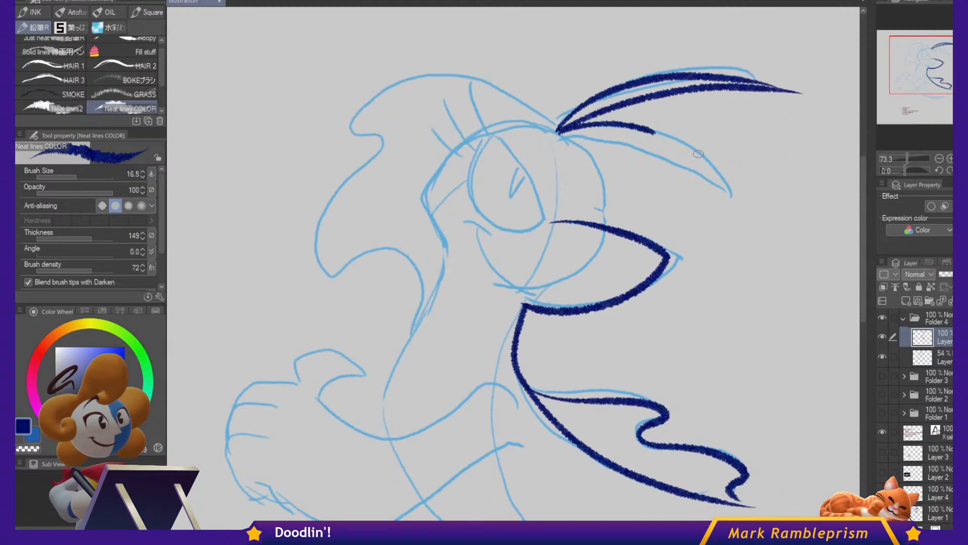
{"action": "left_click_drag", "start_coordinate": [655, 132], "coordinate": [742, 207]}
{"action": "left_click_drag", "start_coordinate": [636, 146], "coordinate": [740, 214]}
{"action": "key", "text": "ctrl+z"}
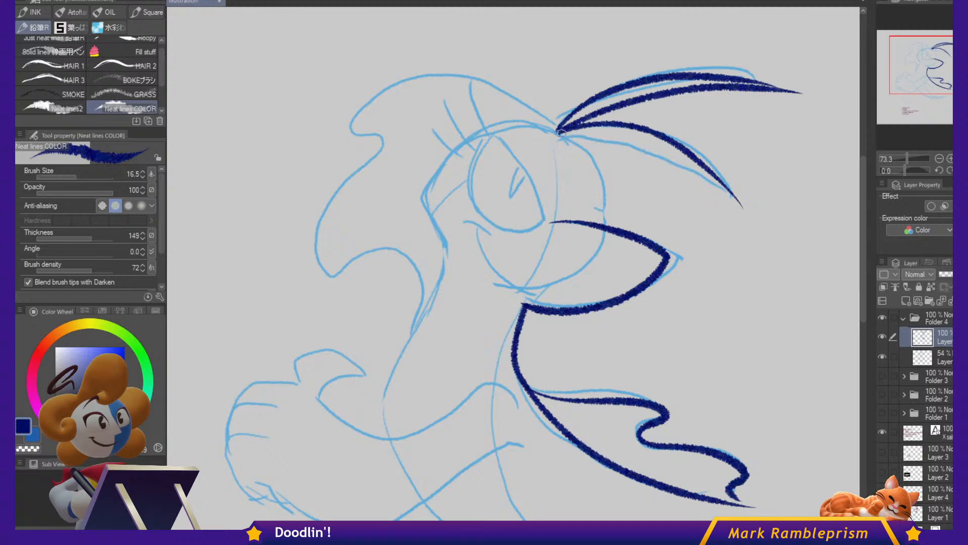
{"action": "left_click_drag", "start_coordinate": [556, 133], "coordinate": [749, 215]}
Ink the almond-shaped eye outline, redoing its front edge, and add three curved lashes at its upper back corner.
{"action": "left_click_drag", "start_coordinate": [594, 124], "coordinate": [699, 139]}
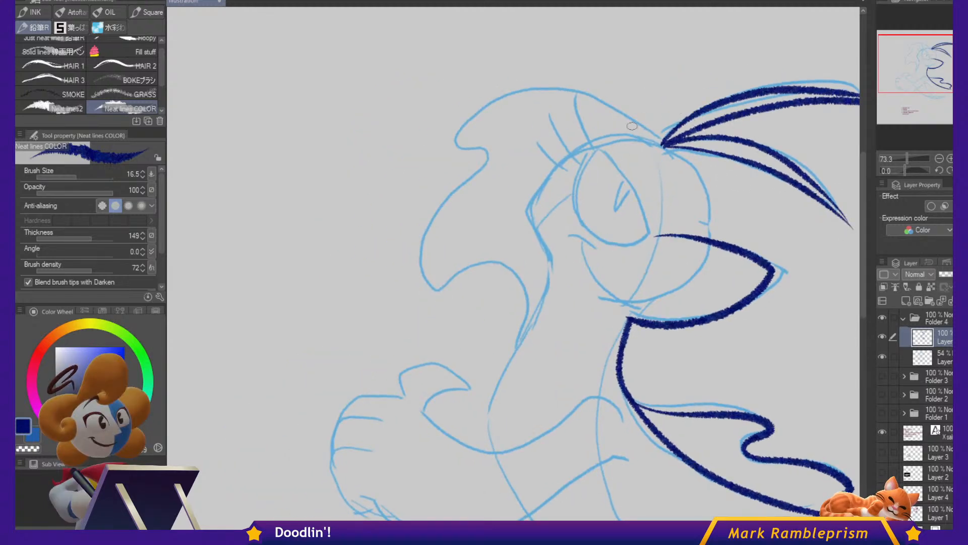
{"action": "mouse_move", "coordinate": [594, 146]}
{"action": "left_mouse_down"}
{"action": "mouse_move", "coordinate": [638, 188]}
{"action": "mouse_move", "coordinate": [656, 229]}
{"action": "left_mouse_up"}
{"action": "key", "text": "ctrl+z"}
{"action": "mouse_move", "coordinate": [588, 144]}
{"action": "left_mouse_down"}
{"action": "mouse_move", "coordinate": [642, 195]}
{"action": "mouse_move", "coordinate": [652, 228]}
{"action": "left_mouse_up"}
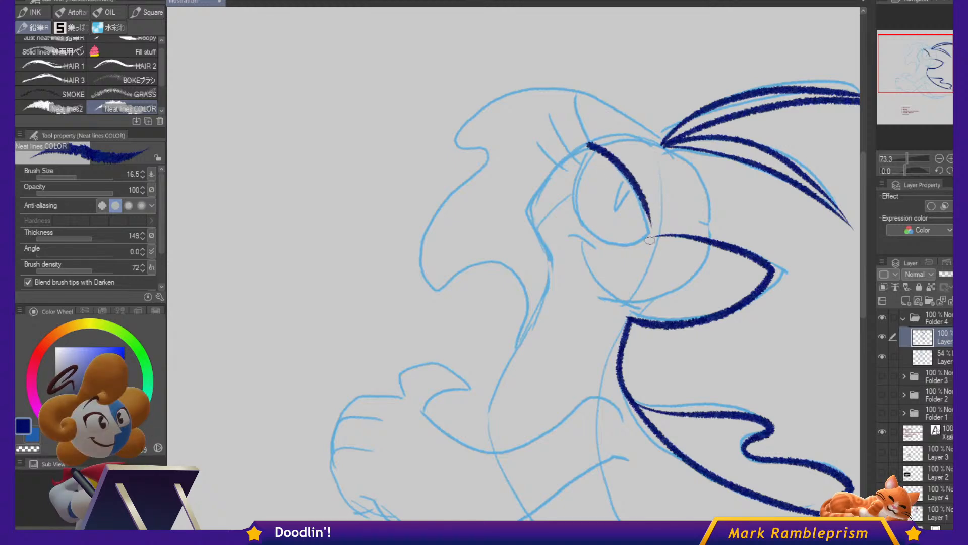
{"action": "mouse_move", "coordinate": [593, 147]}
{"action": "left_mouse_down"}
{"action": "mouse_move", "coordinate": [575, 187]}
{"action": "mouse_move", "coordinate": [606, 243]}
{"action": "mouse_move", "coordinate": [583, 226]}
{"action": "left_mouse_up"}
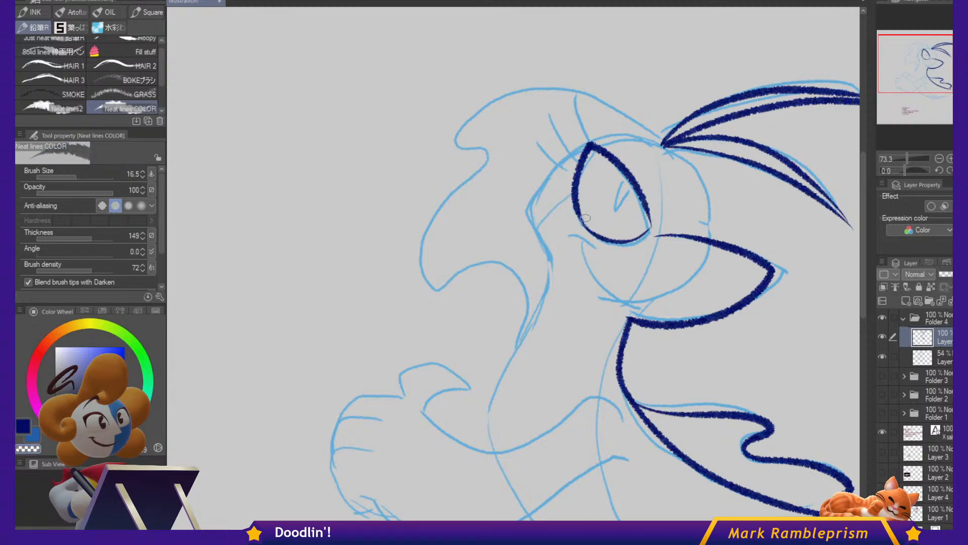
{"action": "left_click_drag", "start_coordinate": [585, 146], "coordinate": [595, 91]}
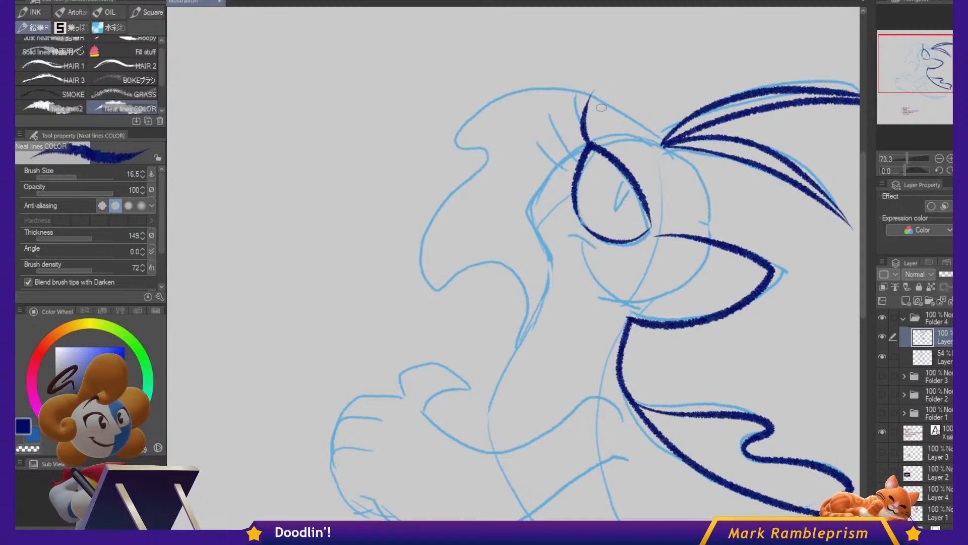
{"action": "mouse_move", "coordinate": [585, 154]}
{"action": "left_mouse_down"}
{"action": "mouse_move", "coordinate": [546, 107]}
{"action": "mouse_move", "coordinate": [527, 134]}
{"action": "left_mouse_up"}
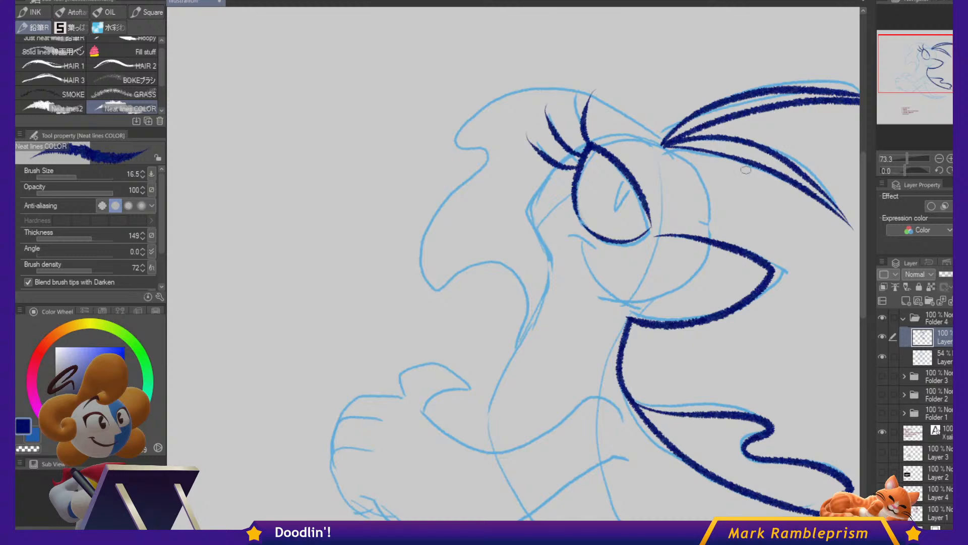
Ink the front of the head from the fronds to the snout, then the crown and back of the neck down to the arm.
{"action": "left_click_drag", "start_coordinate": [695, 171], "coordinate": [711, 235]}
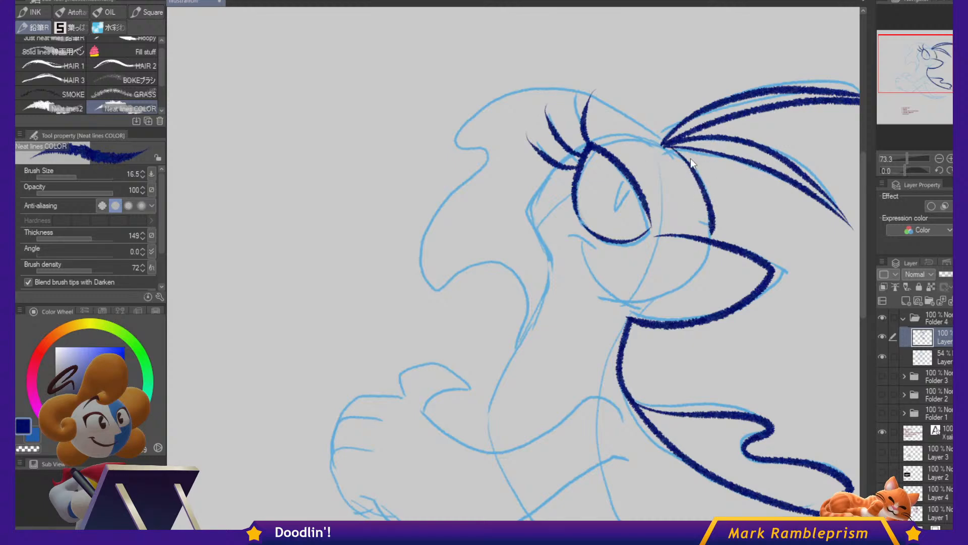
{"action": "key", "text": "ctrl+z"}
{"action": "mouse_move", "coordinate": [666, 146]}
{"action": "left_mouse_down"}
{"action": "mouse_move", "coordinate": [707, 198]}
{"action": "mouse_move", "coordinate": [708, 246]}
{"action": "left_mouse_up"}
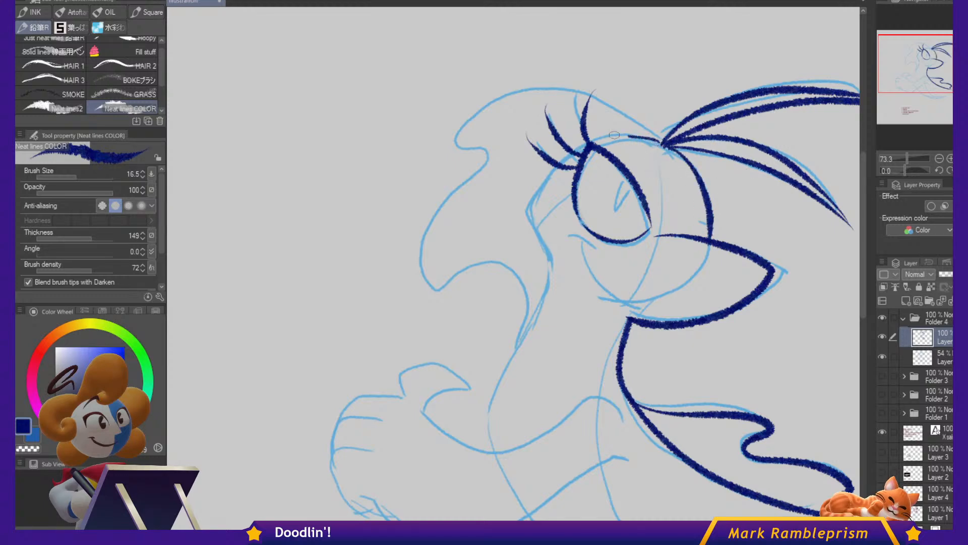
{"action": "left_click_drag", "start_coordinate": [615, 136], "coordinate": [555, 166]}
{"action": "mouse_move", "coordinate": [528, 207]}
{"action": "left_mouse_down"}
{"action": "mouse_move", "coordinate": [548, 271]}
{"action": "mouse_move", "coordinate": [487, 418]}
{"action": "mouse_move", "coordinate": [491, 449]}
{"action": "left_mouse_up"}
Ink the remaining face details: the short crease behind the eye, the curved smile with its corner, and a filled slit pupil.
{"action": "scroll", "coordinate": [703, 183], "scroll_direction": "down", "scroll_amount": 3}
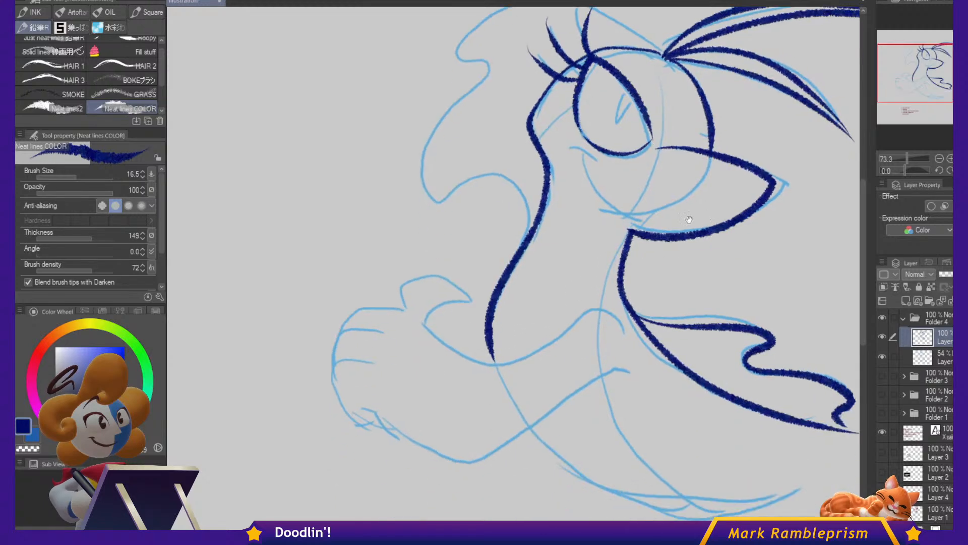
{"action": "mouse_move", "coordinate": [528, 117]}
{"action": "left_mouse_down"}
{"action": "mouse_move", "coordinate": [567, 219]}
{"action": "mouse_move", "coordinate": [621, 215]}
{"action": "left_mouse_up"}
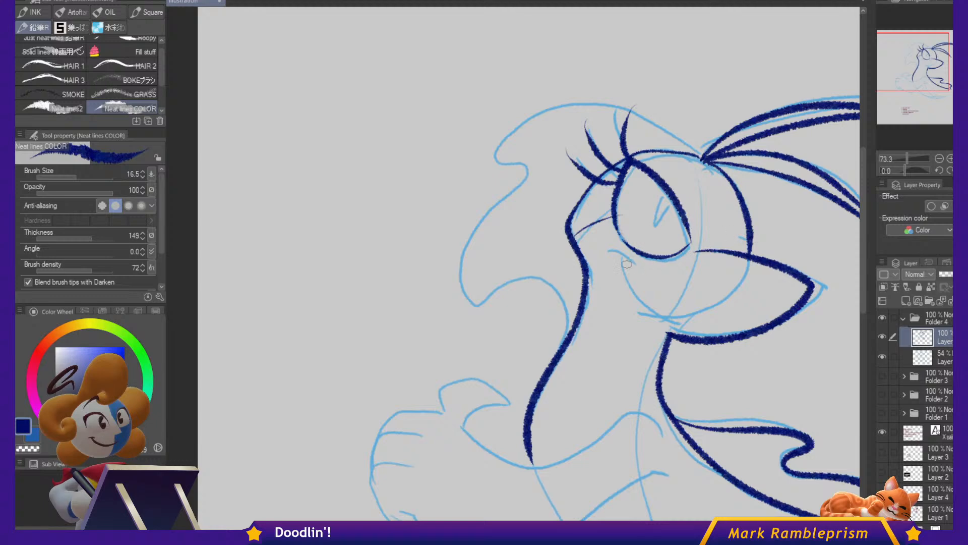
{"action": "mouse_move", "coordinate": [611, 253]}
{"action": "left_mouse_down"}
{"action": "mouse_move", "coordinate": [634, 266]}
{"action": "mouse_move", "coordinate": [628, 282]}
{"action": "mouse_move", "coordinate": [682, 330]}
{"action": "left_mouse_up"}
{"action": "key", "text": "ctrl+z"}
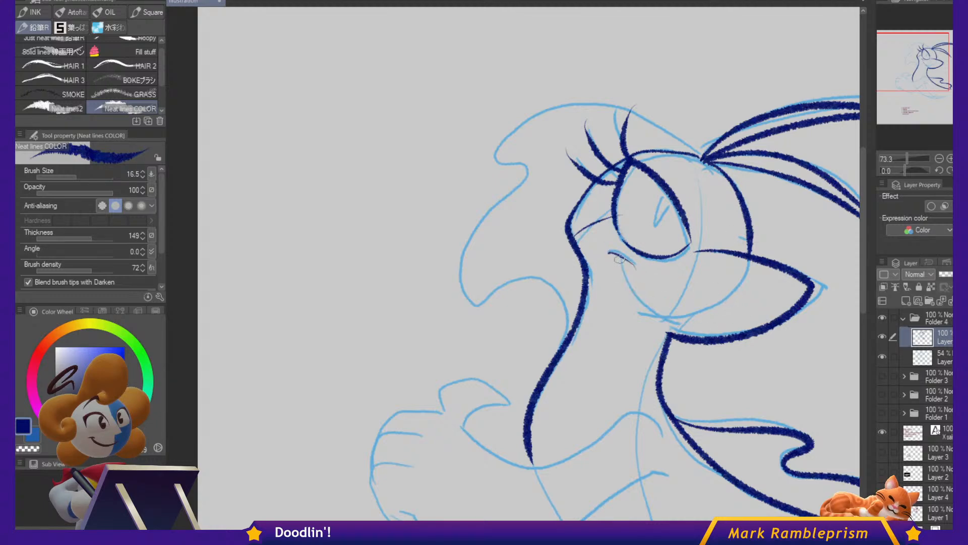
{"action": "left_click_drag", "start_coordinate": [620, 260], "coordinate": [696, 330]}
{"action": "key", "text": "ctrl+z"}
{"action": "mouse_move", "coordinate": [613, 254]}
{"action": "left_mouse_down"}
{"action": "mouse_move", "coordinate": [650, 312]}
{"action": "mouse_move", "coordinate": [696, 331]}
{"action": "left_mouse_up"}
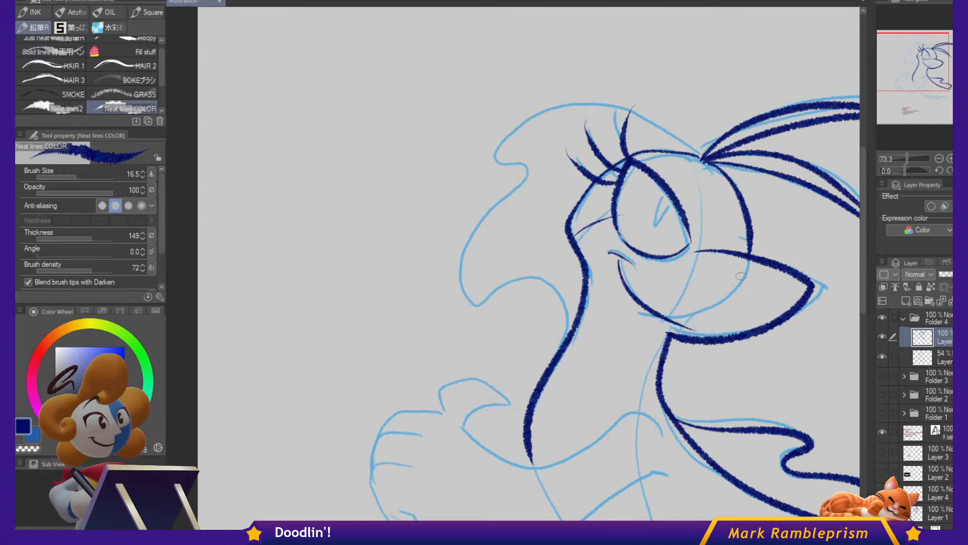
{"action": "left_click_drag", "start_coordinate": [624, 262], "coordinate": [689, 329]}
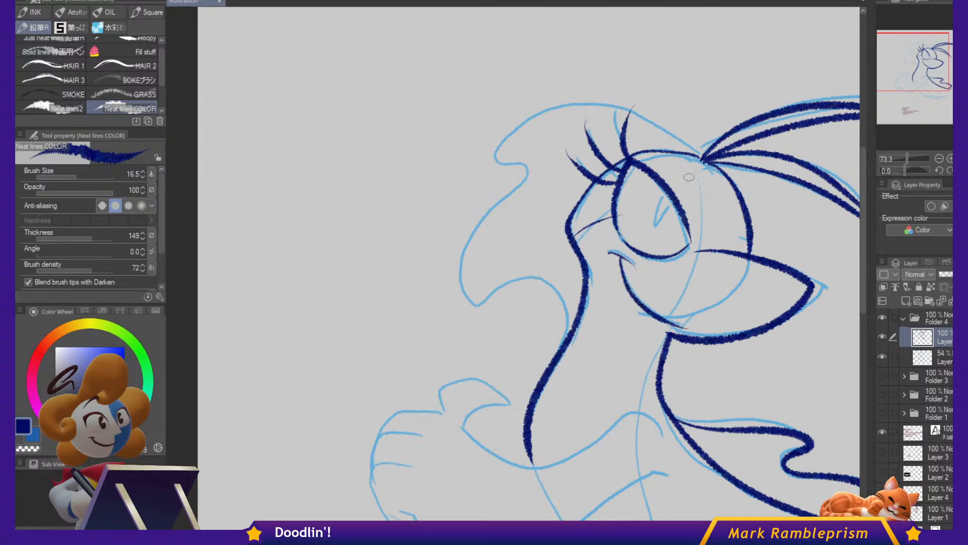
{"action": "mouse_move", "coordinate": [672, 200]}
{"action": "left_mouse_down"}
{"action": "mouse_move", "coordinate": [662, 225]}
{"action": "mouse_move", "coordinate": [690, 202]}
{"action": "left_mouse_up"}
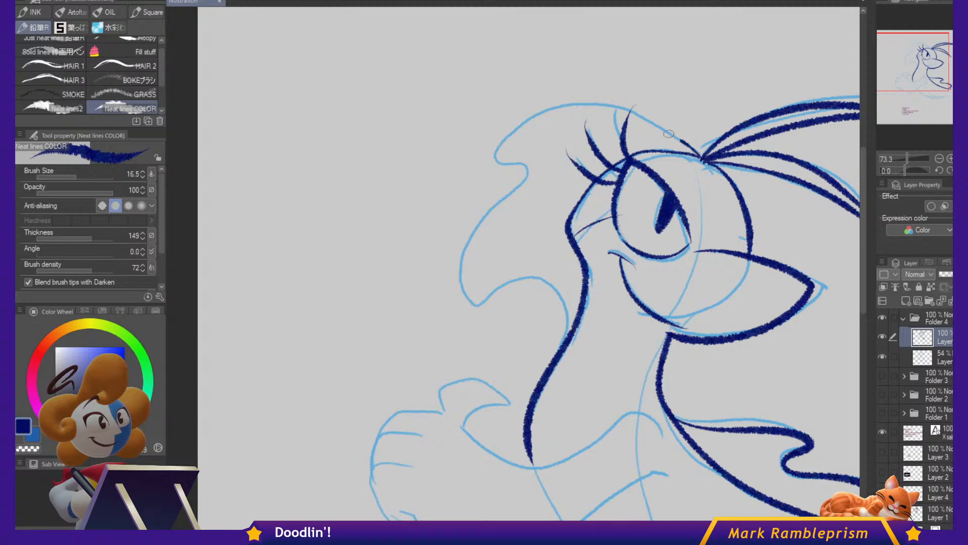
Ink the wavy fin behind the head, from the base of the fronds around to the back of the neck.
{"action": "mouse_move", "coordinate": [669, 133]}
{"action": "left_mouse_down"}
{"action": "mouse_move", "coordinate": [582, 117]}
{"action": "mouse_move", "coordinate": [562, 122]}
{"action": "left_mouse_up"}
{"action": "key", "text": "ctrl+z"}
{"action": "mouse_move", "coordinate": [700, 156]}
{"action": "left_mouse_down"}
{"action": "mouse_move", "coordinate": [617, 105]}
{"action": "mouse_move", "coordinate": [546, 113]}
{"action": "left_mouse_up"}
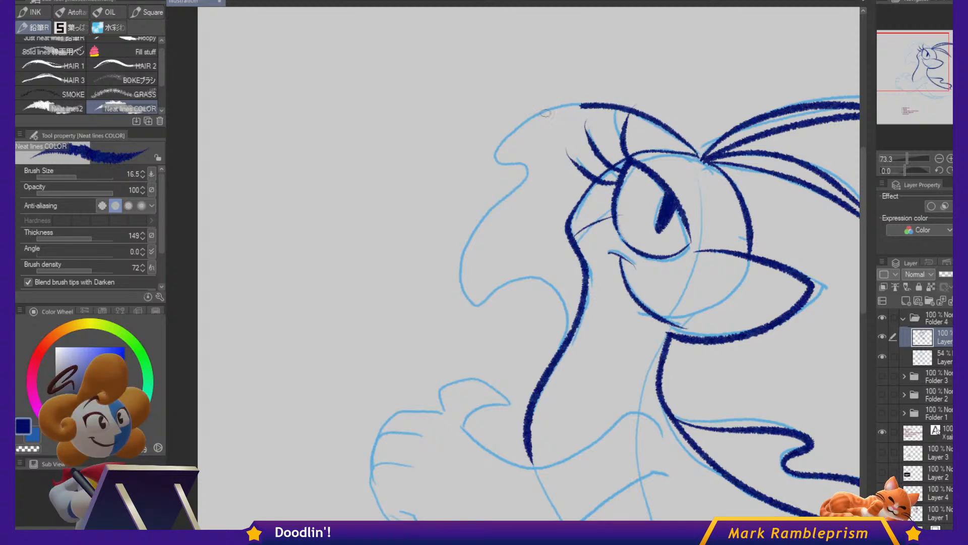
{"action": "mouse_move", "coordinate": [503, 158]}
{"action": "left_mouse_down"}
{"action": "mouse_move", "coordinate": [527, 170]}
{"action": "mouse_move", "coordinate": [468, 234]}
{"action": "mouse_move", "coordinate": [462, 293]}
{"action": "left_mouse_up"}
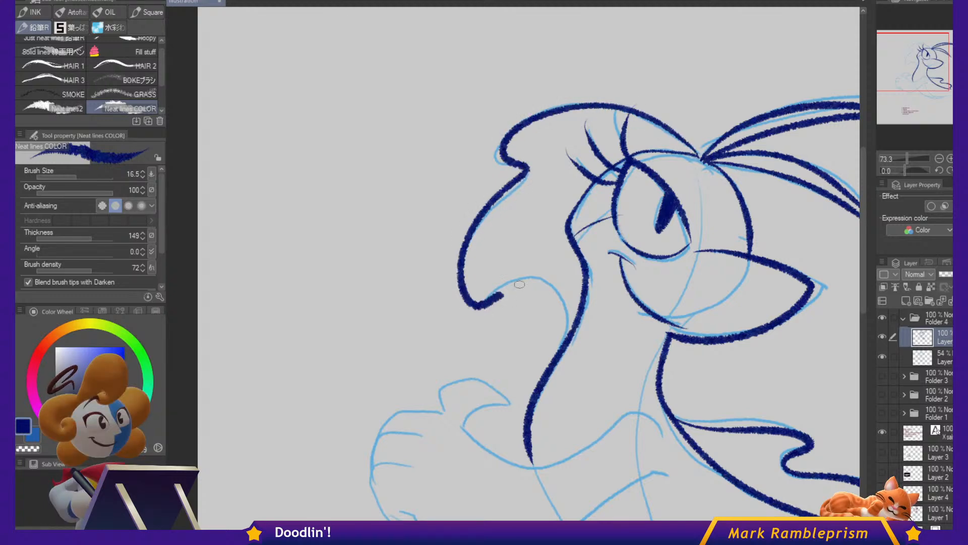
{"action": "mouse_move", "coordinate": [520, 284]}
{"action": "left_mouse_down"}
{"action": "mouse_move", "coordinate": [551, 293]}
{"action": "mouse_move", "coordinate": [567, 327]}
{"action": "left_mouse_up"}
Ink the near arm following the sketch, from the shoulder around the thumb and fingers and back along the underside.
{"action": "left_click_drag", "start_coordinate": [758, 316], "coordinate": [773, 171]}
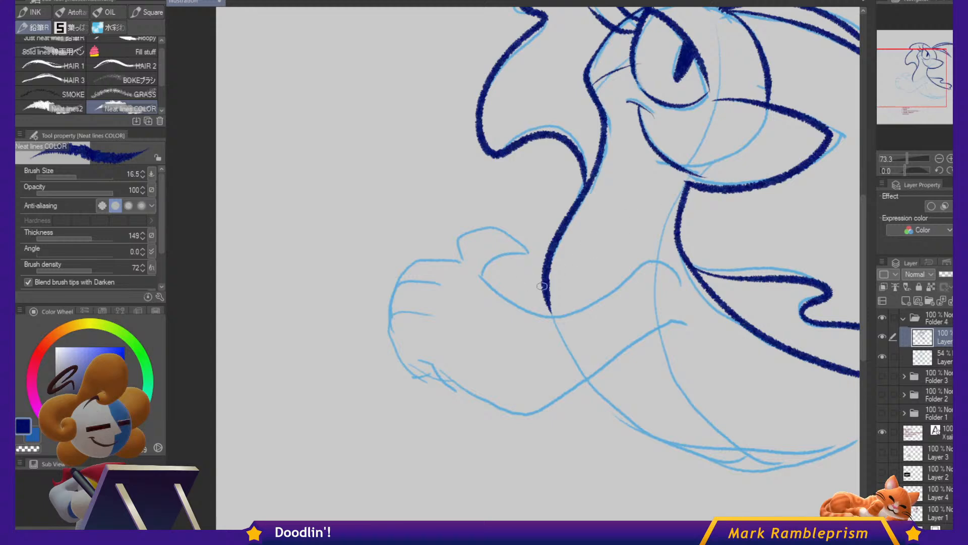
{"action": "mouse_move", "coordinate": [685, 285]}
{"action": "left_mouse_down"}
{"action": "mouse_move", "coordinate": [639, 263]}
{"action": "mouse_move", "coordinate": [614, 298]}
{"action": "left_mouse_up"}
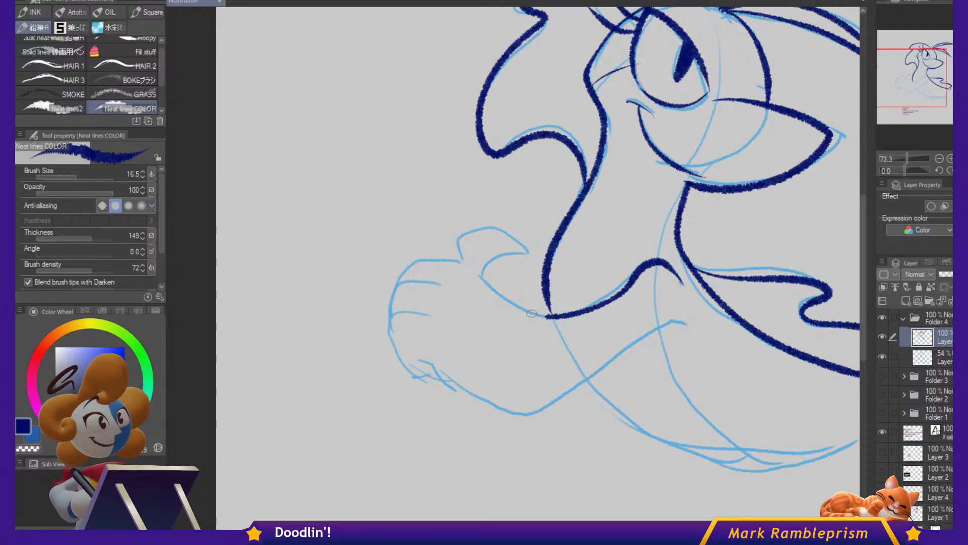
{"action": "mouse_move", "coordinate": [549, 317]}
{"action": "left_mouse_down"}
{"action": "mouse_move", "coordinate": [488, 278]}
{"action": "mouse_move", "coordinate": [523, 257]}
{"action": "mouse_move", "coordinate": [506, 234]}
{"action": "mouse_move", "coordinate": [482, 233]}
{"action": "mouse_move", "coordinate": [471, 269]}
{"action": "left_mouse_up"}
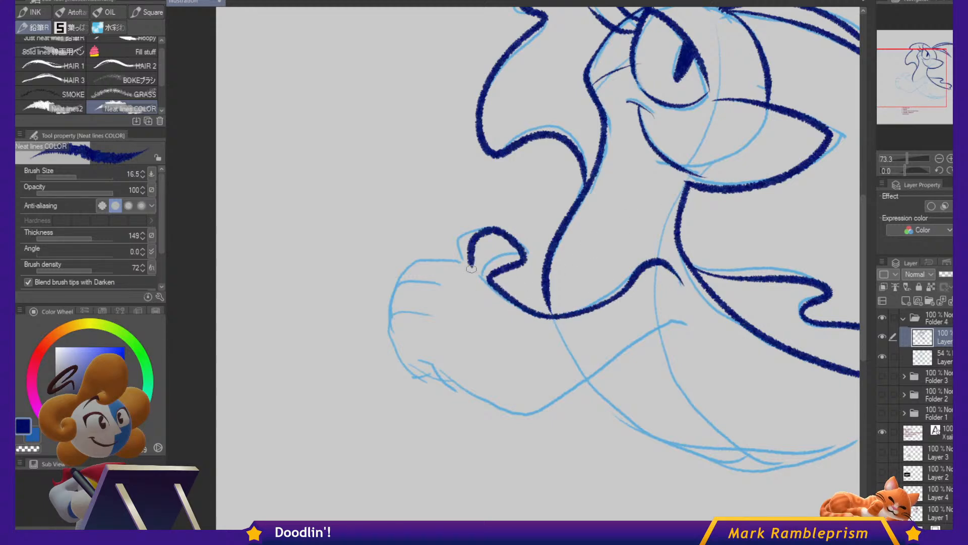
{"action": "left_click_drag", "start_coordinate": [421, 252], "coordinate": [404, 276]}
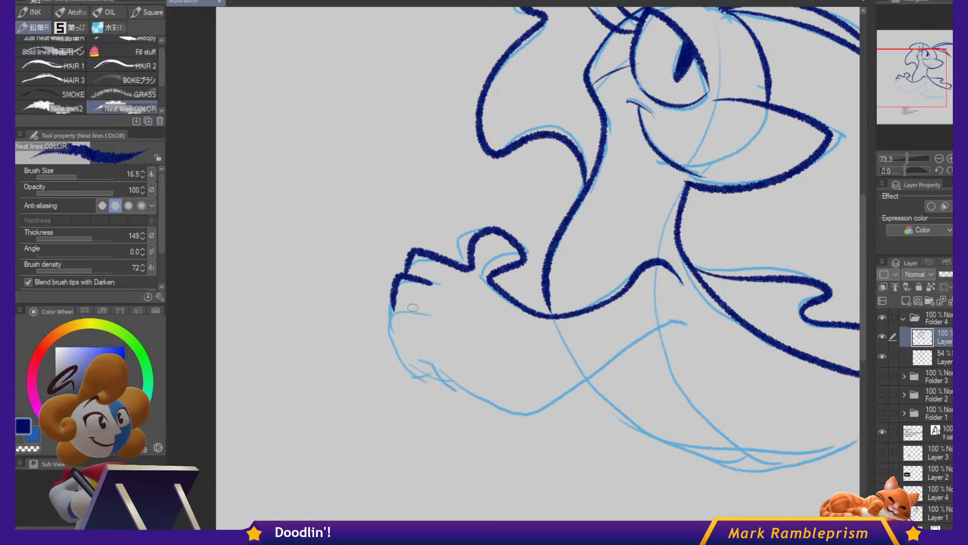
{"action": "left_click_drag", "start_coordinate": [418, 314], "coordinate": [389, 316]}
{"action": "mouse_move", "coordinate": [427, 373]}
{"action": "left_mouse_down"}
{"action": "mouse_move", "coordinate": [422, 360]}
{"action": "mouse_move", "coordinate": [438, 368]}
{"action": "left_mouse_up"}
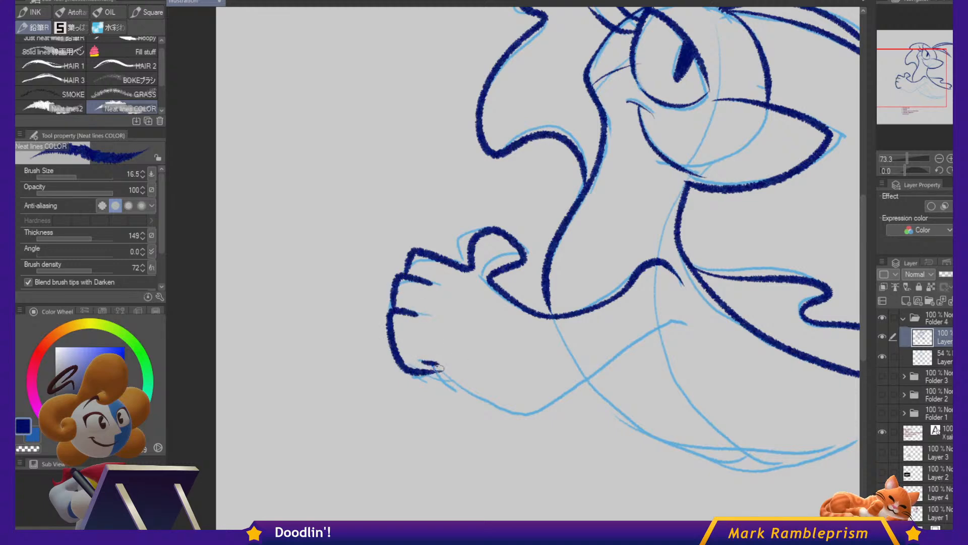
{"action": "mouse_move", "coordinate": [516, 409]}
{"action": "left_mouse_down"}
{"action": "mouse_move", "coordinate": [608, 368]}
{"action": "mouse_move", "coordinate": [668, 325]}
{"action": "mouse_move", "coordinate": [697, 323]}
{"action": "left_mouse_up"}
Ink the curved underside of the lower body and the thin inner belly line beneath the arm.
{"action": "left_click_drag", "start_coordinate": [799, 388], "coordinate": [685, 286]}
{"action": "left_click_drag", "start_coordinate": [525, 329], "coordinate": [766, 355]}
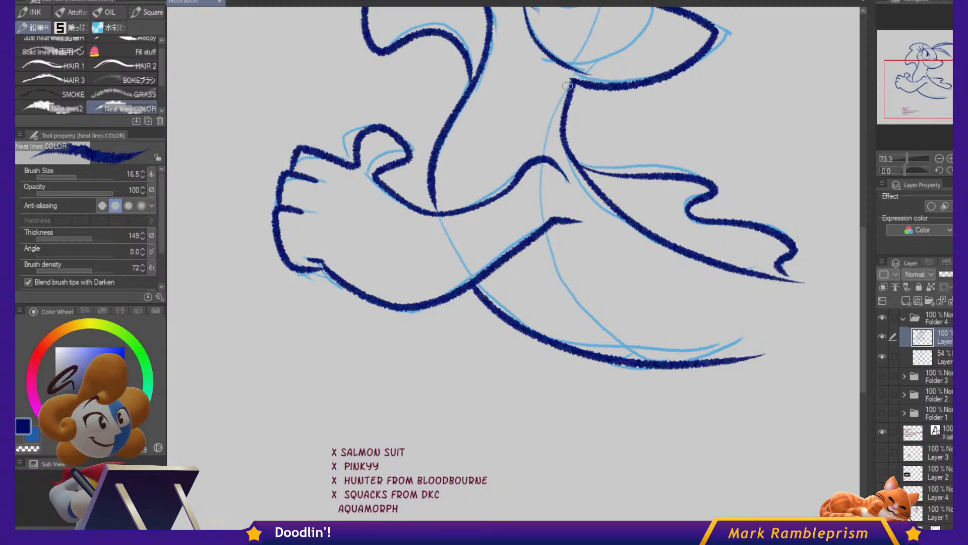
{"action": "left_click_drag", "start_coordinate": [546, 233], "coordinate": [629, 358]}
Hide the blue sketch layer to leave only the inked lines of the whole character on the canvas.
{"action": "left_click_drag", "start_coordinate": [749, 217], "coordinate": [734, 407]}
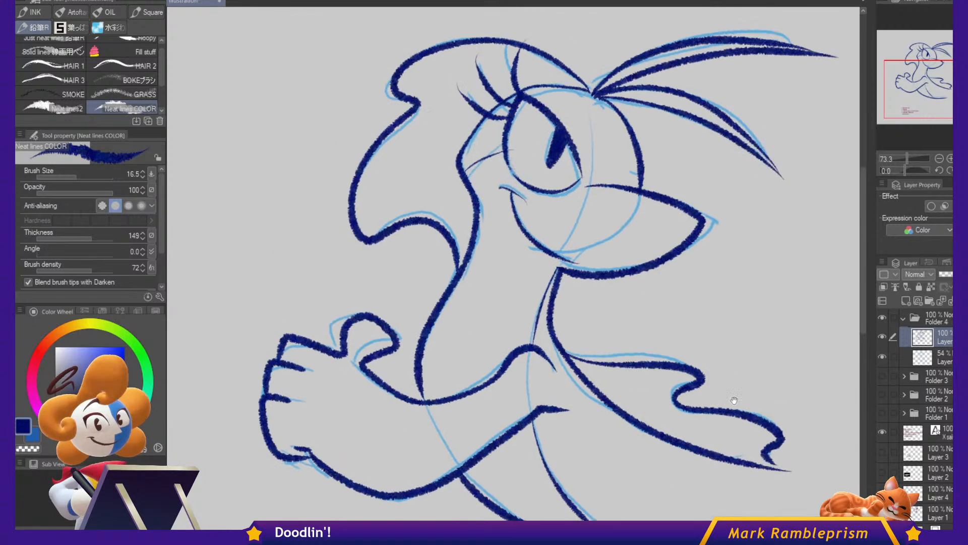
{"action": "left_click", "coordinate": [883, 357]}
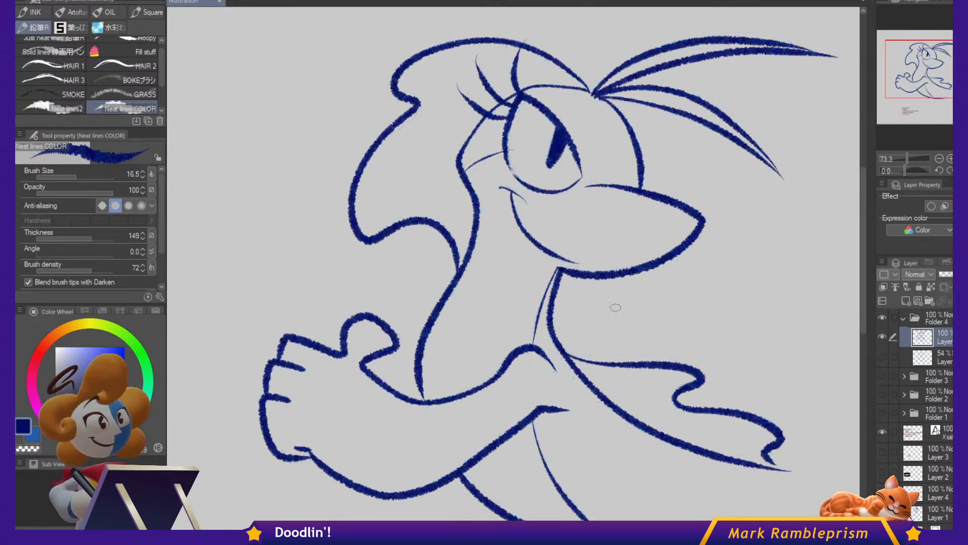
{"action": "scroll", "coordinate": [615, 306], "scroll_direction": "down", "scroll_amount": 2}
{"action": "left_click_drag", "start_coordinate": [632, 310], "coordinate": [671, 312]}
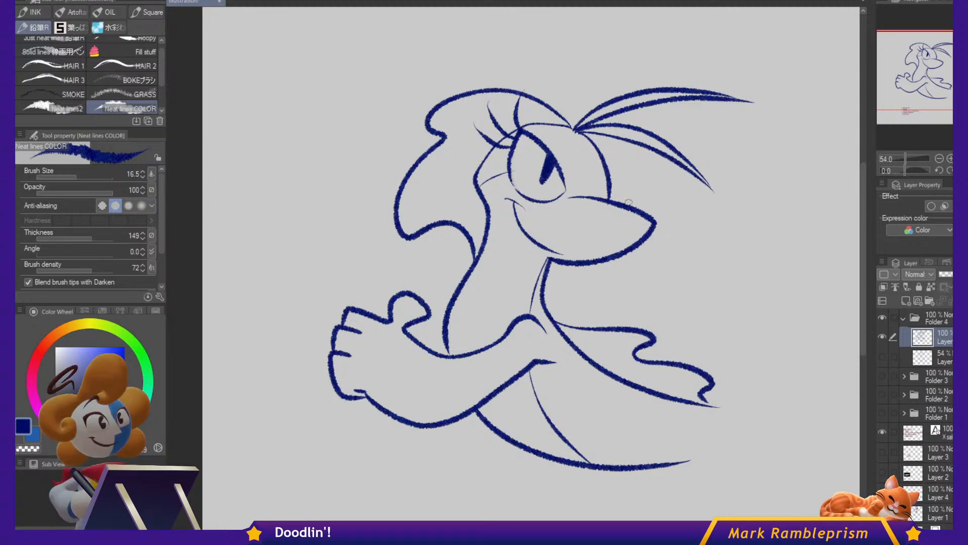
Ink a large and a smaller four-pointed sparkle in the space behind the head fin, above the hand.
{"action": "mouse_move", "coordinate": [343, 191]}
{"action": "left_mouse_down"}
{"action": "mouse_move", "coordinate": [379, 158]}
{"action": "mouse_move", "coordinate": [380, 204]}
{"action": "left_mouse_up"}
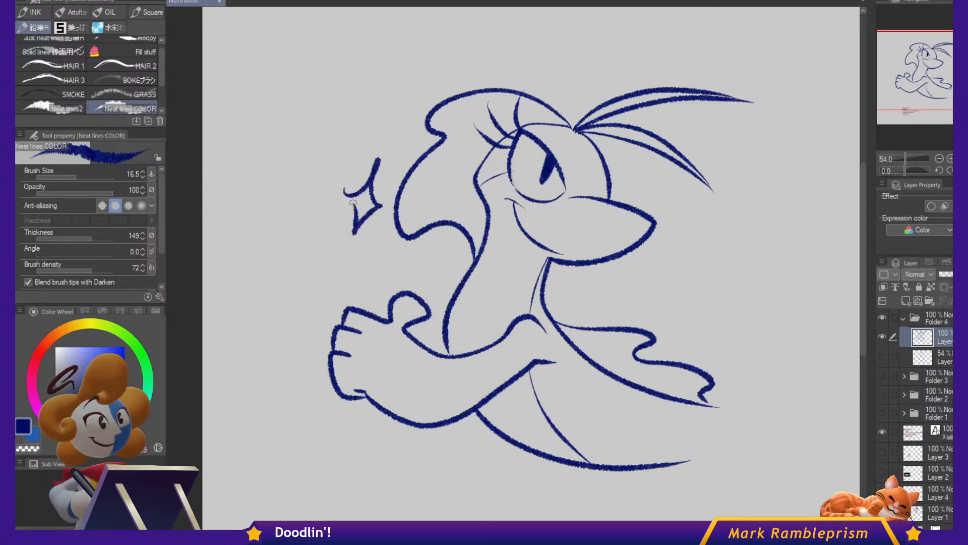
{"action": "left_click_drag", "start_coordinate": [362, 252], "coordinate": [381, 234]}
{"action": "left_click_drag", "start_coordinate": [372, 272], "coordinate": [390, 257]}
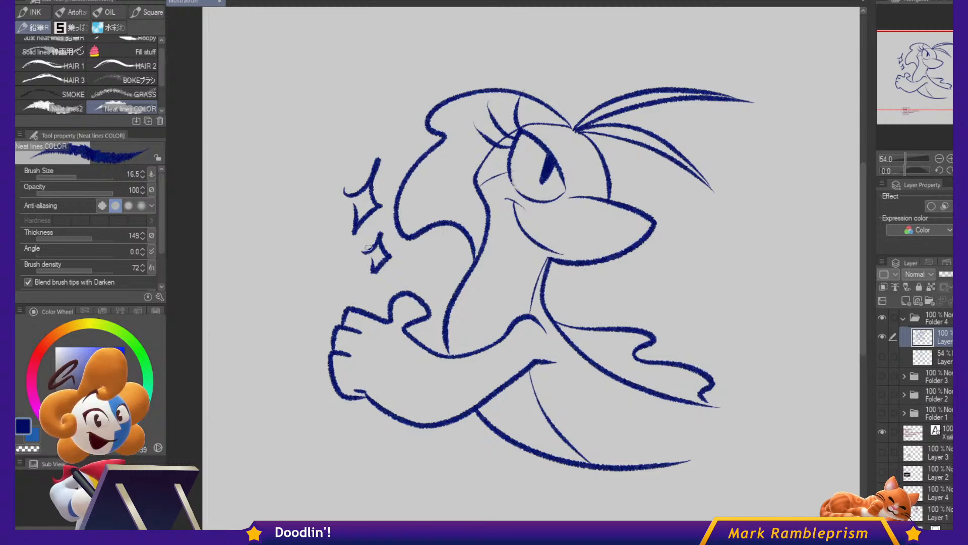
Cut a small highlight notch out of the pupil with the transparent colour, and restore the dark blue drawing colour.
{"action": "key", "text": "c"}
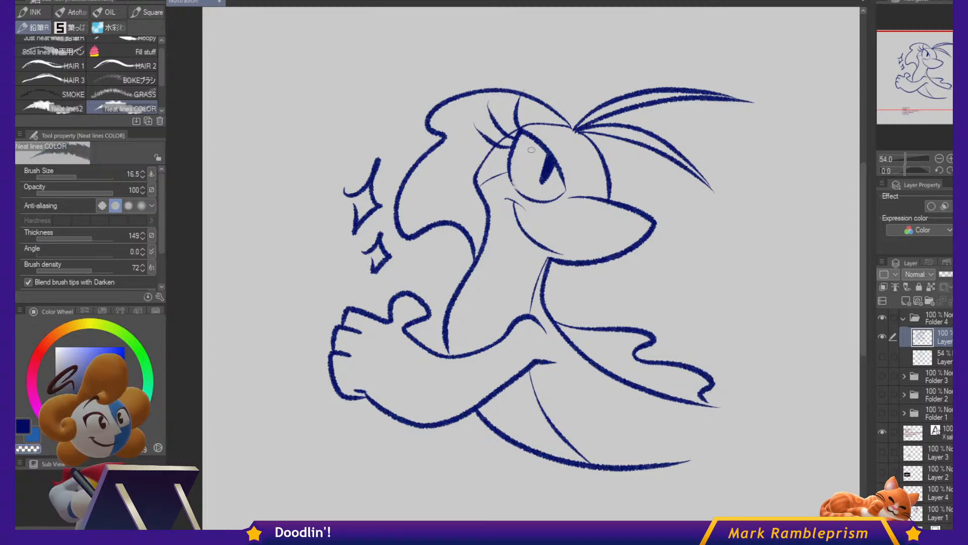
{"action": "key", "text": "c"}
{"action": "key", "text": "c"}
{"action": "left_click_drag", "start_coordinate": [553, 167], "coordinate": [543, 161]}
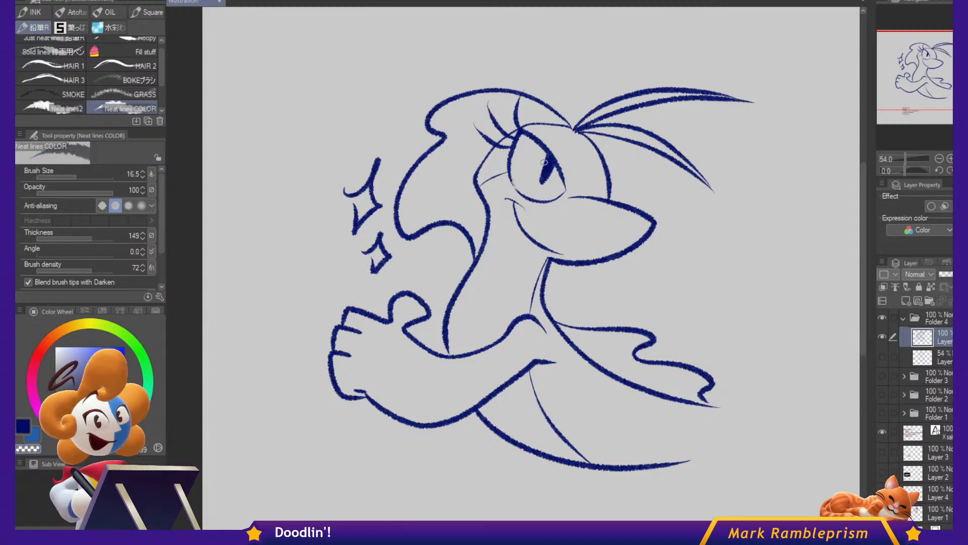
{"action": "key", "text": "c"}
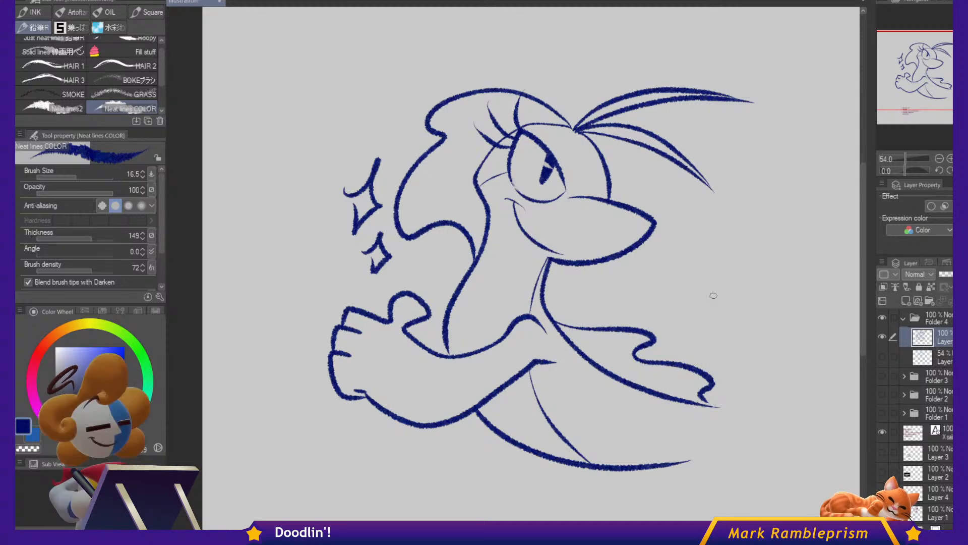
Mark Aquamorph with an X in the character list text below the drawing.
{"action": "left_click_drag", "start_coordinate": [863, 187], "coordinate": [869, 234]}
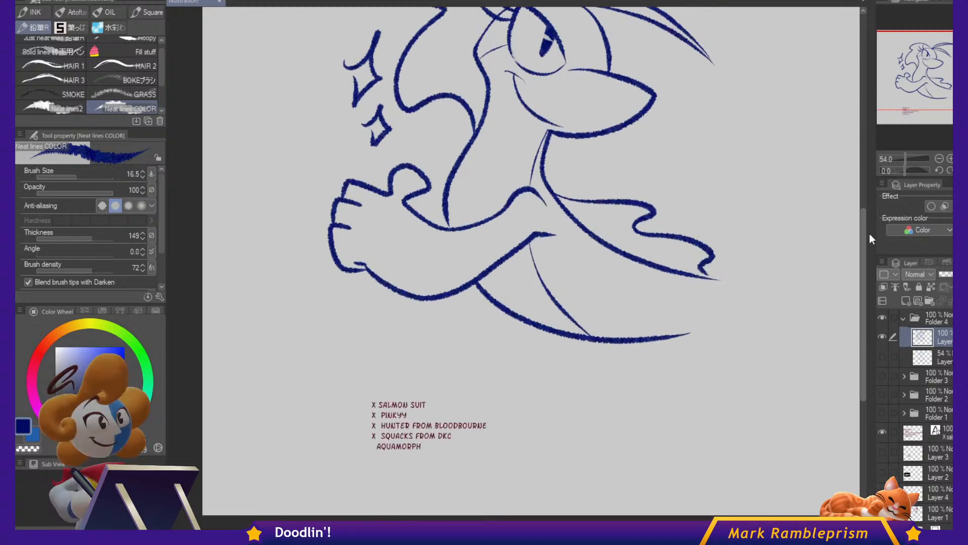
{"action": "key", "text": "t"}
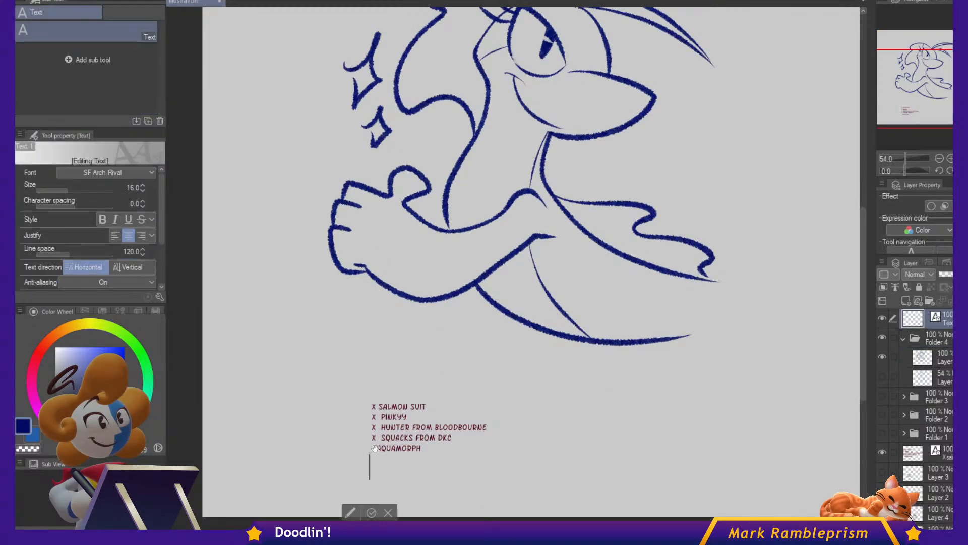
{"action": "left_click", "coordinate": [373, 449]}
{"action": "type", "text": "X"}
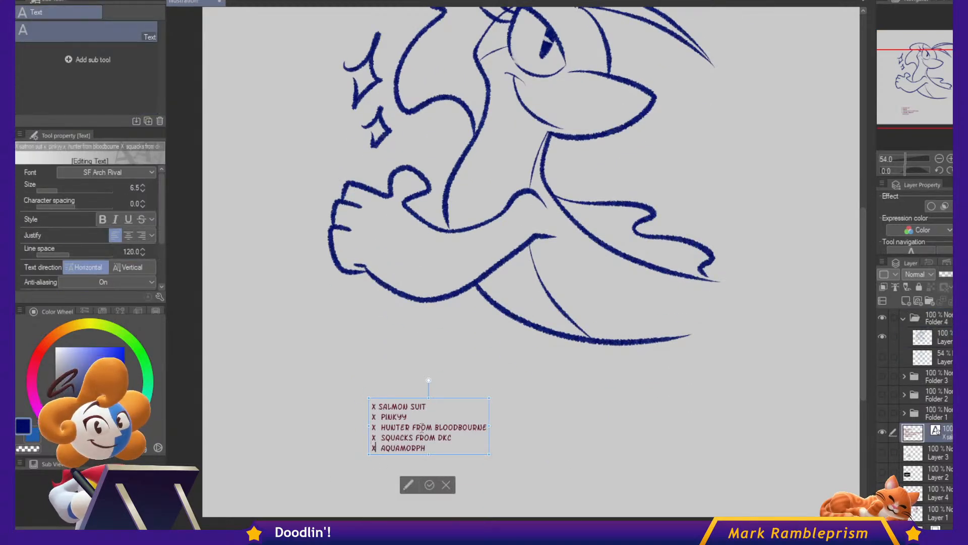
{"action": "left_click", "coordinate": [437, 485]}
Collapse and hide Folder 4, and create a new raster layer above it ready for the Neat lines COLOR brush.
{"action": "key", "text": "m"}
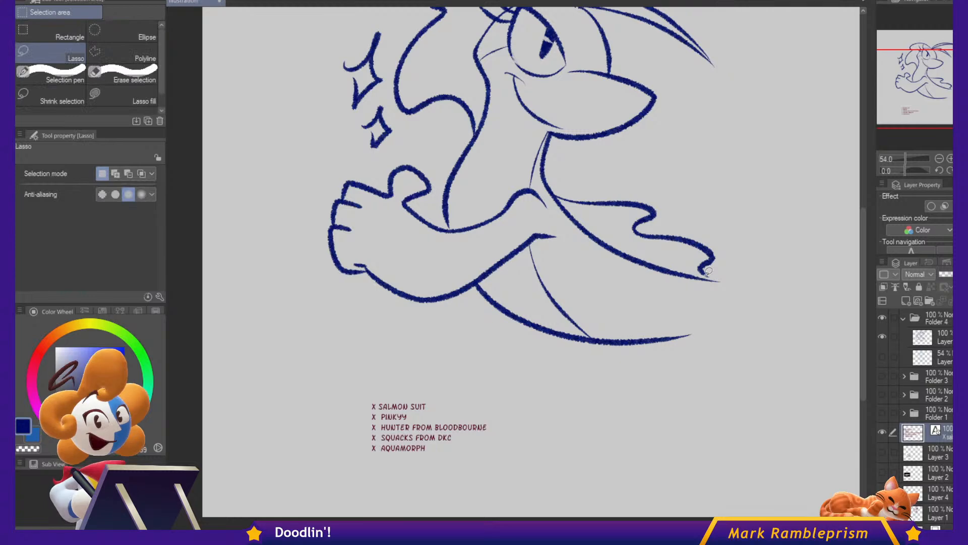
{"action": "left_click_drag", "start_coordinate": [785, 353], "coordinate": [774, 432]}
{"action": "left_click", "coordinate": [913, 318]}
{"action": "left_click", "coordinate": [904, 318]}
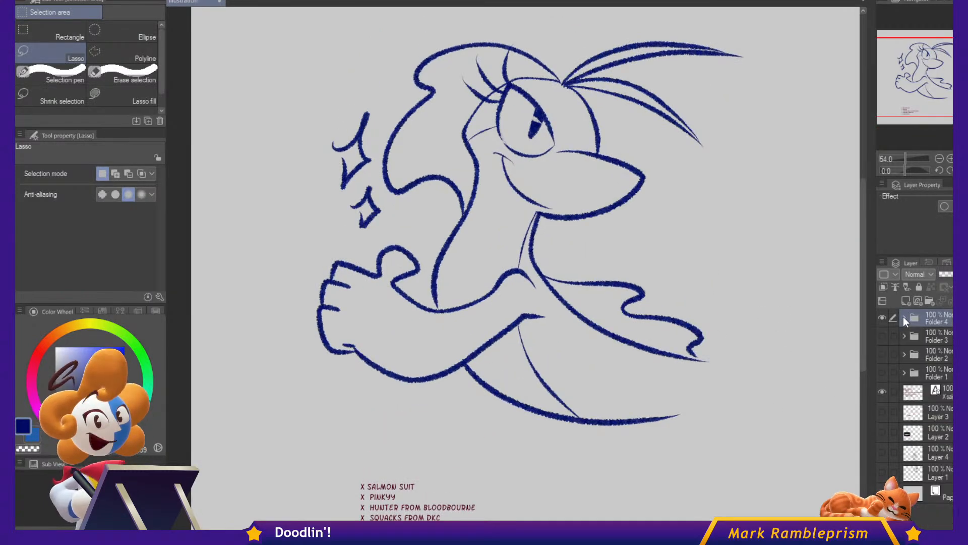
{"action": "left_click", "coordinate": [882, 317]}
{"action": "left_click", "coordinate": [906, 301]}
{"action": "key", "text": "b"}
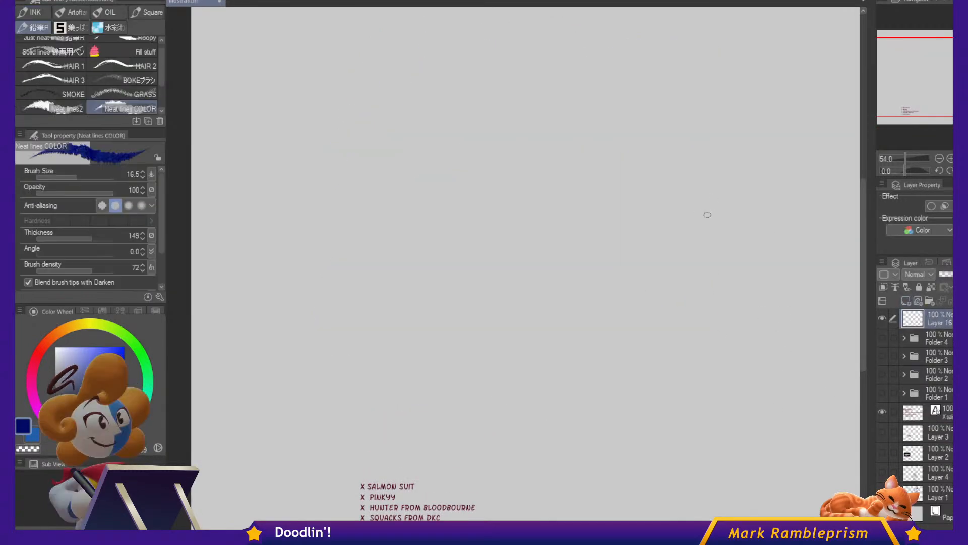
Change the drawing colour to magenta-purple and set the Neat lines COLOR brush size to 9.5.
{"action": "mouse_move", "coordinate": [707, 212]}
{"action": "left_mouse_down"}
{"action": "mouse_move", "coordinate": [601, 326]}
{"action": "mouse_move", "coordinate": [534, 212]}
{"action": "left_mouse_up"}
{"action": "left_click", "coordinate": [35, 394]}
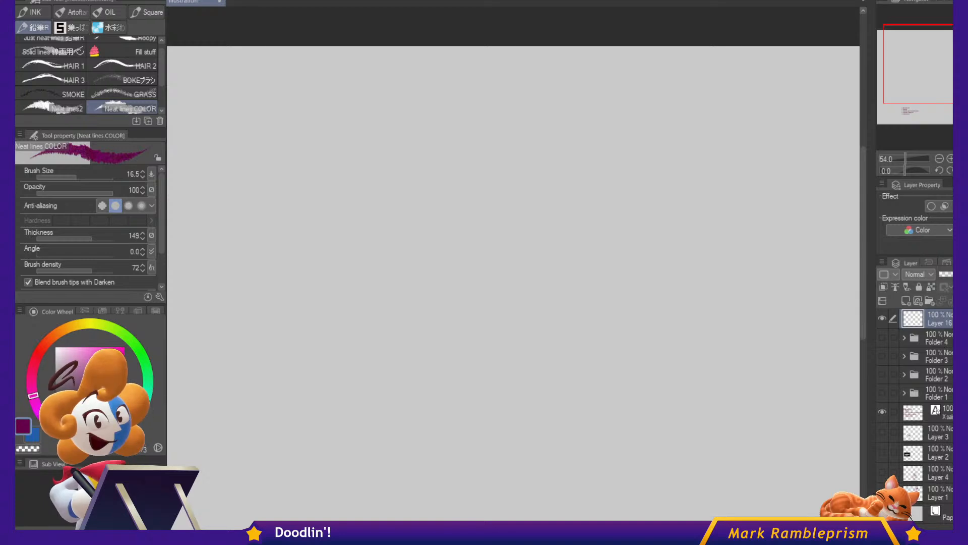
{"action": "left_click", "coordinate": [122, 379]}
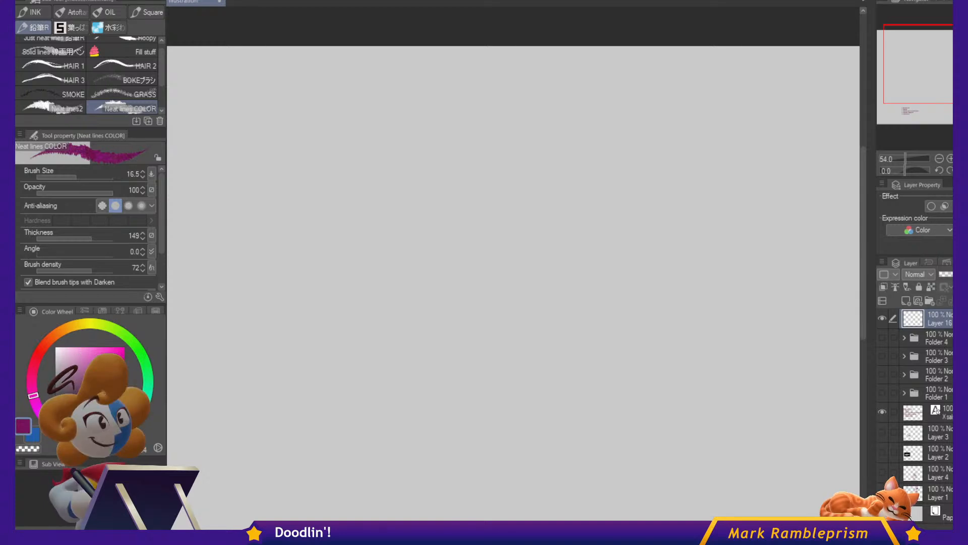
{"action": "left_click_drag", "start_coordinate": [327, 268], "coordinate": [344, 267]}
{"action": "left_click_drag", "start_coordinate": [482, 255], "coordinate": [481, 256]}
{"action": "left_click_drag", "start_coordinate": [519, 285], "coordinate": [524, 215]}
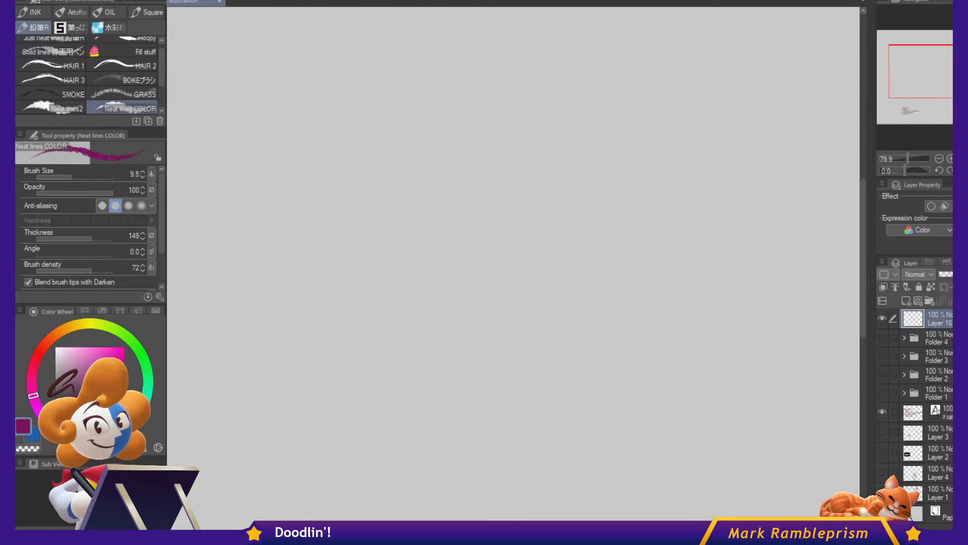
{"action": "scroll", "coordinate": [538, 225], "scroll_direction": "up", "scroll_amount": 2}
{"action": "scroll", "coordinate": [539, 225], "scroll_direction": "down", "scroll_amount": 2}
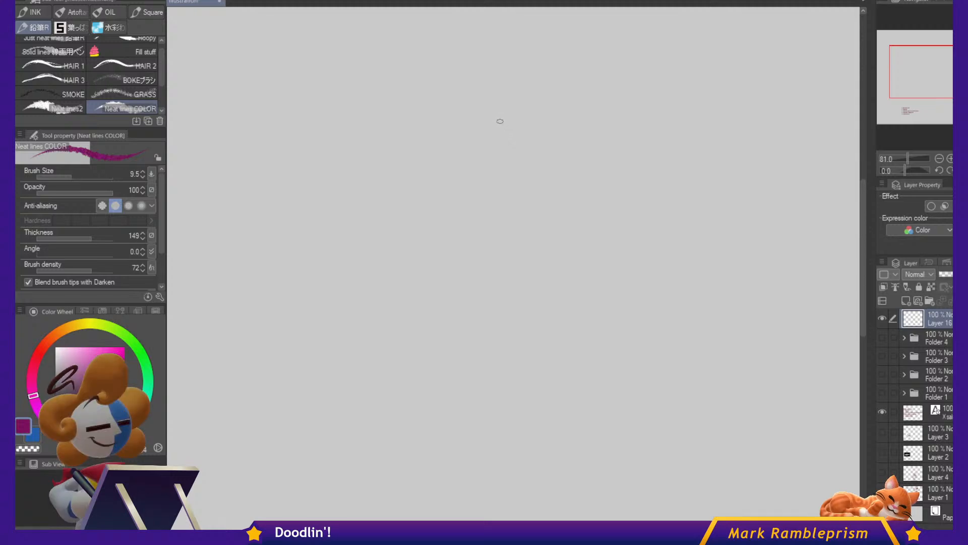
Draw the open round face outline, the hat brim sweeping over the forehead and the scalloped hair edge beside the face.
{"action": "mouse_move", "coordinate": [487, 137]}
{"action": "left_mouse_down"}
{"action": "mouse_move", "coordinate": [449, 166]}
{"action": "mouse_move", "coordinate": [445, 195]}
{"action": "mouse_move", "coordinate": [467, 247]}
{"action": "mouse_move", "coordinate": [529, 277]}
{"action": "mouse_move", "coordinate": [562, 275]}
{"action": "mouse_move", "coordinate": [613, 224]}
{"action": "left_mouse_up"}
{"action": "key", "text": "ctrl+z"}
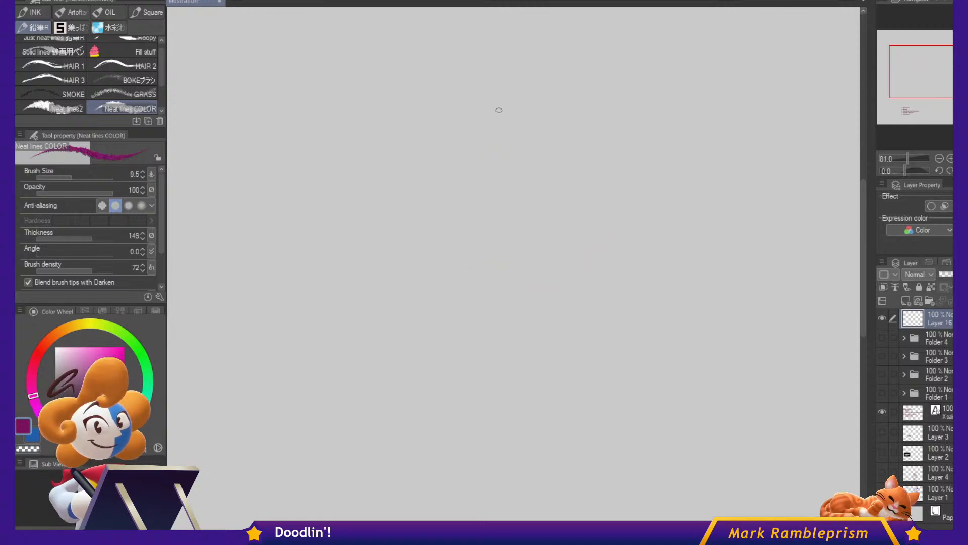
{"action": "mouse_move", "coordinate": [499, 109]}
{"action": "left_mouse_down"}
{"action": "mouse_move", "coordinate": [445, 170]}
{"action": "mouse_move", "coordinate": [452, 221]}
{"action": "mouse_move", "coordinate": [479, 254]}
{"action": "mouse_move", "coordinate": [560, 280]}
{"action": "mouse_move", "coordinate": [608, 253]}
{"action": "mouse_move", "coordinate": [629, 216]}
{"action": "left_mouse_up"}
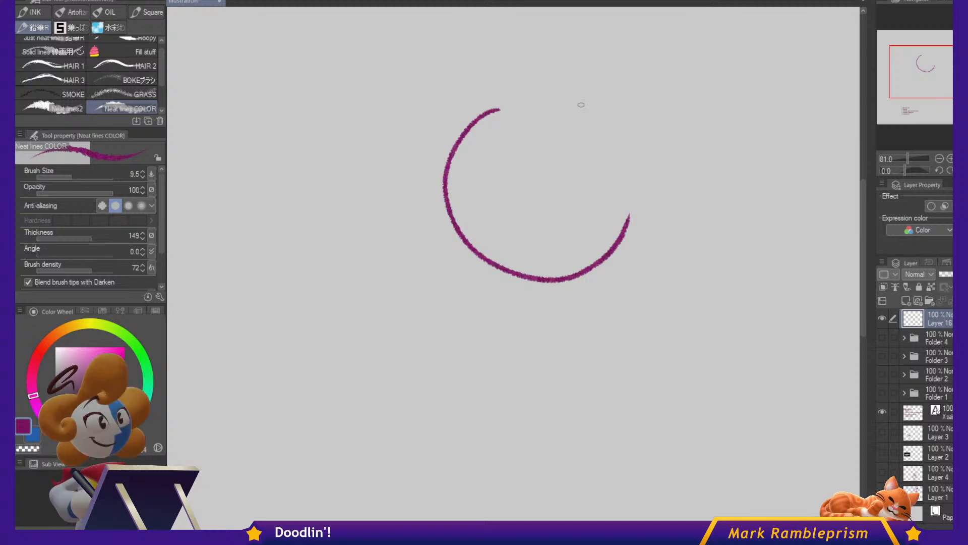
{"action": "mouse_move", "coordinate": [590, 125]}
{"action": "left_mouse_down"}
{"action": "mouse_move", "coordinate": [523, 106]}
{"action": "mouse_move", "coordinate": [392, 106]}
{"action": "mouse_move", "coordinate": [444, 135]}
{"action": "left_mouse_up"}
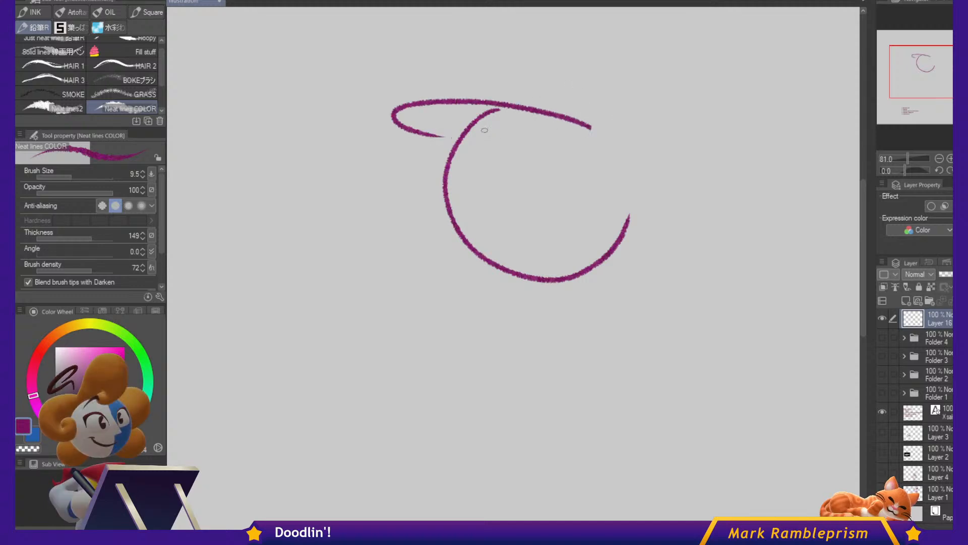
{"action": "mouse_move", "coordinate": [591, 133]}
{"action": "left_mouse_down"}
{"action": "mouse_move", "coordinate": [611, 169]}
{"action": "mouse_move", "coordinate": [599, 194]}
{"action": "mouse_move", "coordinate": [639, 195]}
{"action": "mouse_move", "coordinate": [650, 256]}
{"action": "left_mouse_up"}
{"action": "key", "text": "ctrl+z"}
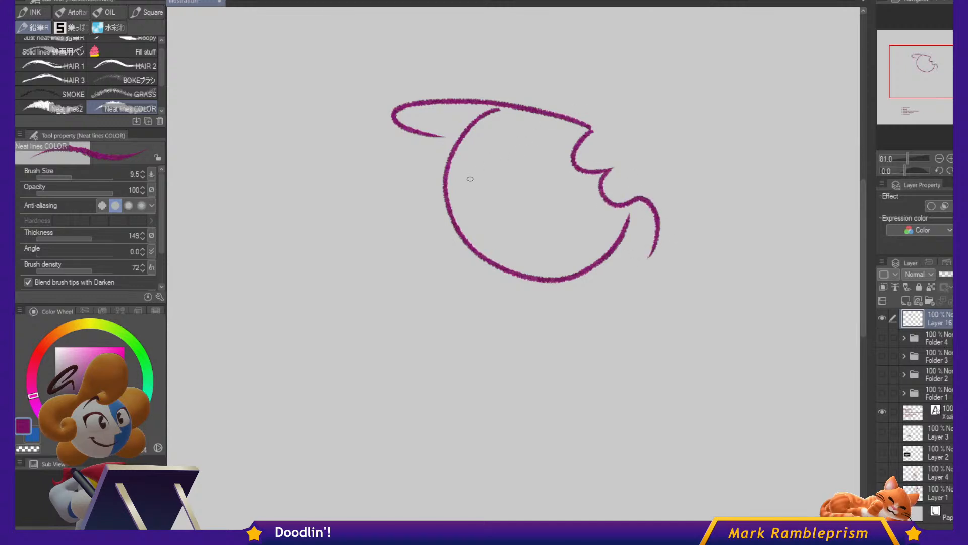
Draw two large oval eyes inside the face, the second one tucked against the scalloped hair edge.
{"action": "mouse_move", "coordinate": [455, 188]}
{"action": "left_mouse_down"}
{"action": "mouse_move", "coordinate": [502, 137]}
{"action": "mouse_move", "coordinate": [499, 192]}
{"action": "mouse_move", "coordinate": [455, 187]}
{"action": "left_mouse_up"}
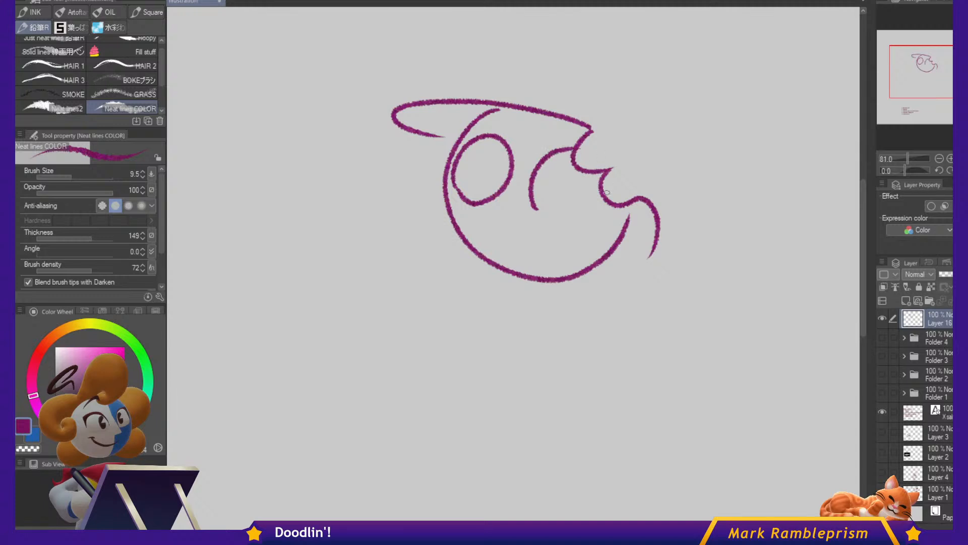
{"action": "key", "text": "ctrl+z"}
{"action": "mouse_move", "coordinate": [455, 196]}
{"action": "left_mouse_down"}
{"action": "mouse_move", "coordinate": [456, 166]}
{"action": "mouse_move", "coordinate": [483, 143]}
{"action": "mouse_move", "coordinate": [510, 163]}
{"action": "mouse_move", "coordinate": [502, 201]}
{"action": "mouse_move", "coordinate": [476, 214]}
{"action": "mouse_move", "coordinate": [455, 196]}
{"action": "left_mouse_up"}
{"action": "left_click_drag", "start_coordinate": [528, 212], "coordinate": [533, 217]}
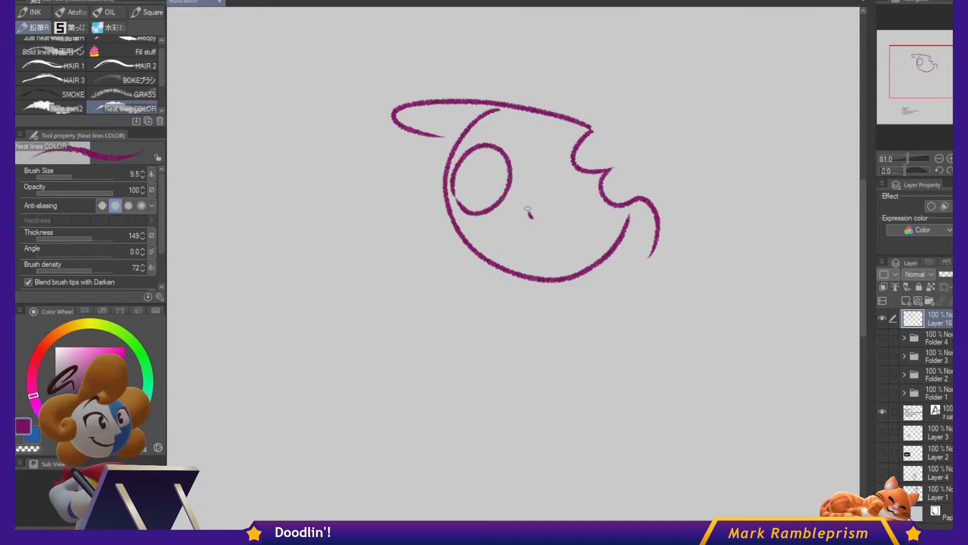
{"action": "mouse_move", "coordinate": [545, 164]}
{"action": "left_mouse_down"}
{"action": "mouse_move", "coordinate": [592, 165]}
{"action": "mouse_move", "coordinate": [548, 159]}
{"action": "mouse_move", "coordinate": [532, 184]}
{"action": "mouse_move", "coordinate": [536, 211]}
{"action": "mouse_move", "coordinate": [555, 226]}
{"action": "mouse_move", "coordinate": [584, 218]}
{"action": "mouse_move", "coordinate": [595, 194]}
{"action": "left_mouse_up"}
{"action": "key", "text": "ctrl+z"}
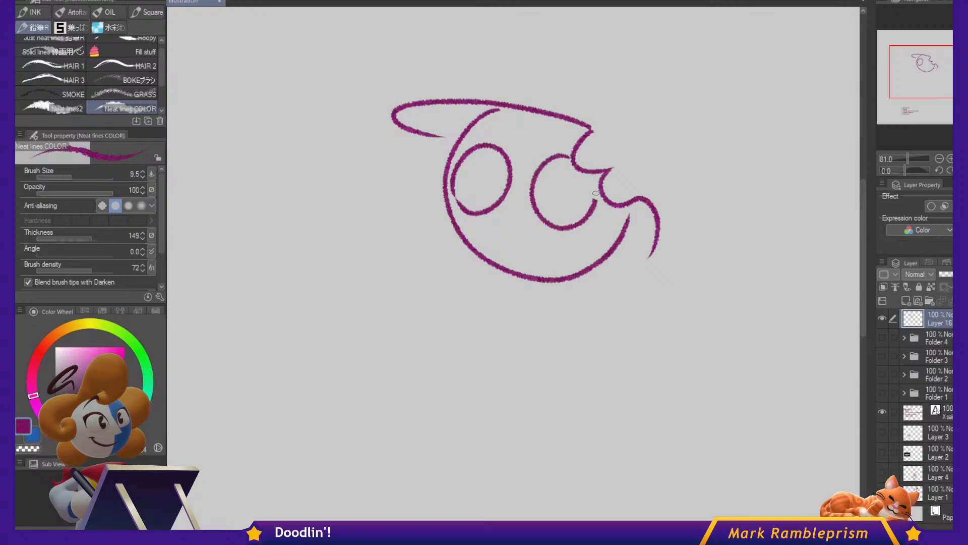
Draw a narrow filled pupil at the inner edge of each eye's gaze side, and a small open oval mouth near the chin.
{"action": "mouse_move", "coordinate": [503, 174]}
{"action": "left_mouse_down"}
{"action": "mouse_move", "coordinate": [499, 182]}
{"action": "mouse_move", "coordinate": [503, 165]}
{"action": "left_mouse_up"}
{"action": "key", "text": "ctrl+z"}
{"action": "key", "text": "ctrl+z"}
{"action": "left_click_drag", "start_coordinate": [579, 191], "coordinate": [586, 180]}
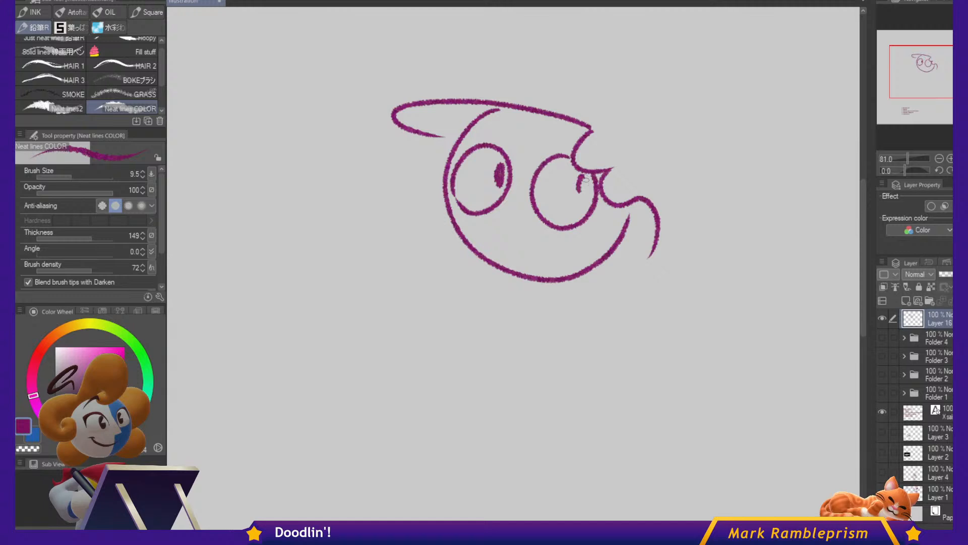
{"action": "left_click_drag", "start_coordinate": [521, 261], "coordinate": [528, 262]}
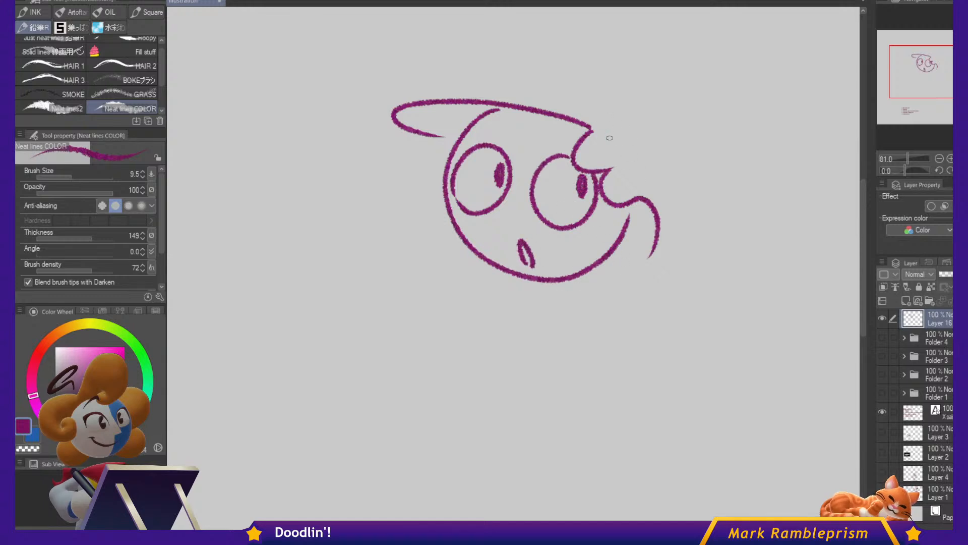
Draw the domed hat crown ending in a two-loop bow, and the back hair curve from the bow down to chin level.
{"action": "scroll", "coordinate": [625, 130], "scroll_direction": "up", "scroll_amount": 2}
{"action": "mouse_move", "coordinate": [393, 135]}
{"action": "left_mouse_down"}
{"action": "mouse_move", "coordinate": [429, 72]}
{"action": "mouse_move", "coordinate": [467, 52]}
{"action": "mouse_move", "coordinate": [548, 63]}
{"action": "mouse_move", "coordinate": [652, 150]}
{"action": "mouse_move", "coordinate": [658, 114]}
{"action": "mouse_move", "coordinate": [667, 134]}
{"action": "mouse_move", "coordinate": [659, 161]}
{"action": "mouse_move", "coordinate": [735, 150]}
{"action": "mouse_move", "coordinate": [729, 172]}
{"action": "mouse_move", "coordinate": [657, 173]}
{"action": "left_mouse_up"}
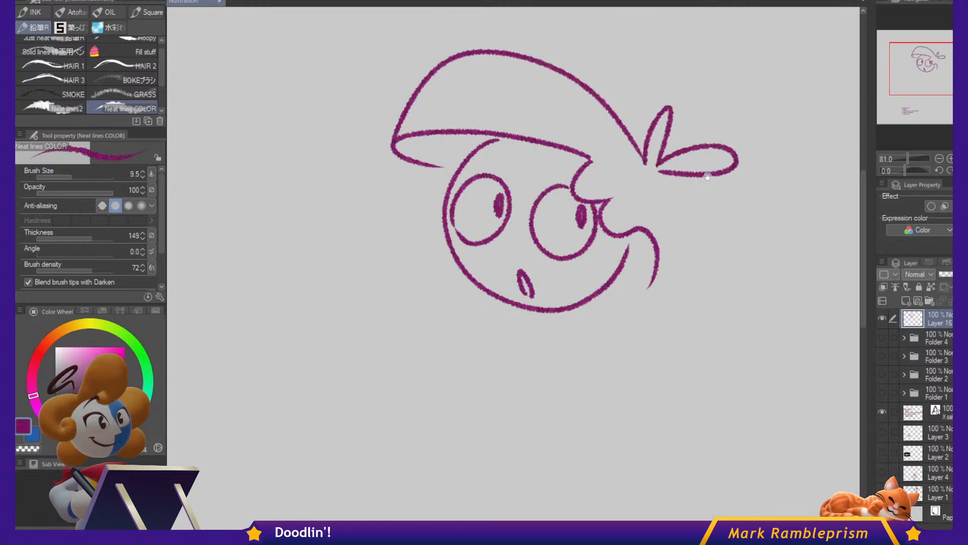
{"action": "scroll", "coordinate": [666, 176], "scroll_direction": "down", "scroll_amount": 2}
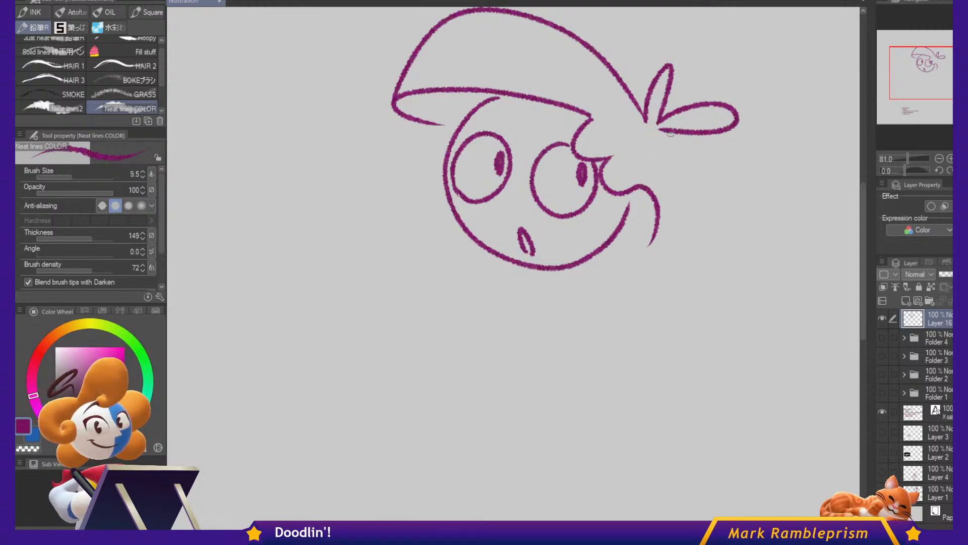
{"action": "mouse_move", "coordinate": [674, 132]}
{"action": "left_mouse_down"}
{"action": "mouse_move", "coordinate": [725, 216]}
{"action": "mouse_move", "coordinate": [653, 280]}
{"action": "left_mouse_up"}
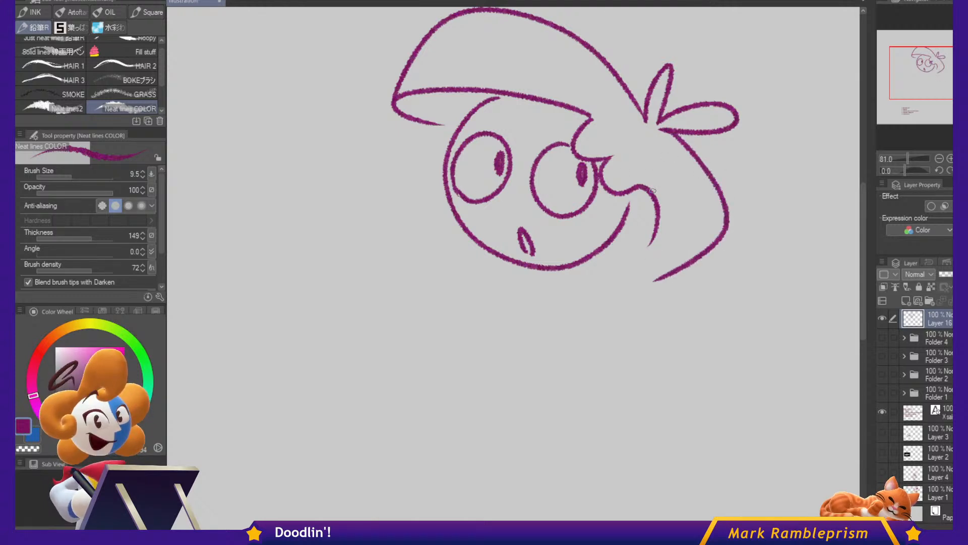
{"action": "left_click_drag", "start_coordinate": [629, 197], "coordinate": [636, 186]}
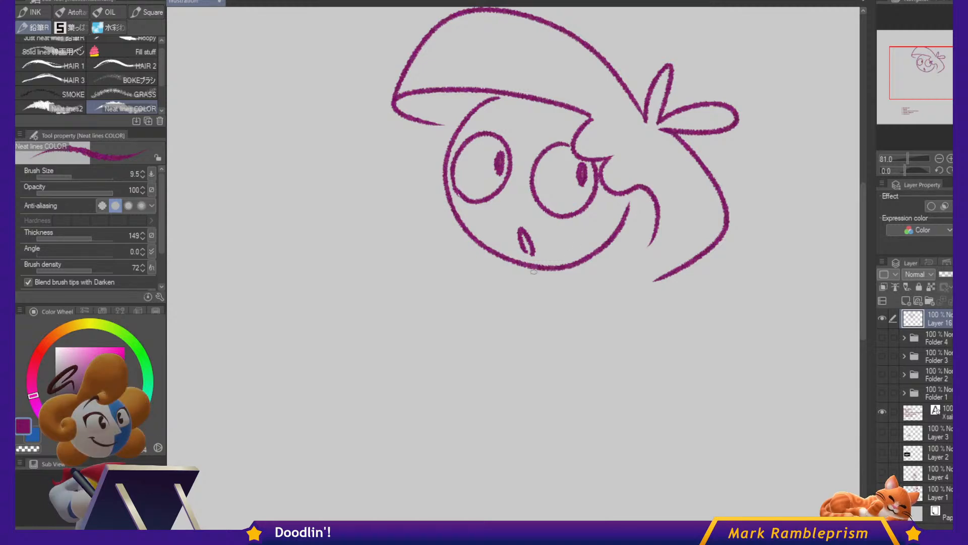
Draw the thin neck, the pointed shirt collar and the sloping shoulders, and add a hair curl below the hat brim's tip.
{"action": "left_click_drag", "start_coordinate": [527, 268], "coordinate": [521, 297]}
{"action": "mouse_move", "coordinate": [549, 270]}
{"action": "left_mouse_down"}
{"action": "mouse_move", "coordinate": [540, 299]}
{"action": "mouse_move", "coordinate": [515, 310]}
{"action": "mouse_move", "coordinate": [523, 314]}
{"action": "left_mouse_up"}
{"action": "mouse_move", "coordinate": [540, 300]}
{"action": "left_mouse_down"}
{"action": "mouse_move", "coordinate": [517, 295]}
{"action": "mouse_move", "coordinate": [478, 329]}
{"action": "mouse_move", "coordinate": [509, 312]}
{"action": "left_mouse_up"}
{"action": "mouse_move", "coordinate": [526, 352]}
{"action": "left_mouse_down"}
{"action": "mouse_move", "coordinate": [566, 311]}
{"action": "mouse_move", "coordinate": [628, 382]}
{"action": "left_mouse_up"}
{"action": "mouse_move", "coordinate": [502, 296]}
{"action": "left_mouse_down"}
{"action": "mouse_move", "coordinate": [458, 311]}
{"action": "mouse_move", "coordinate": [422, 372]}
{"action": "left_mouse_up"}
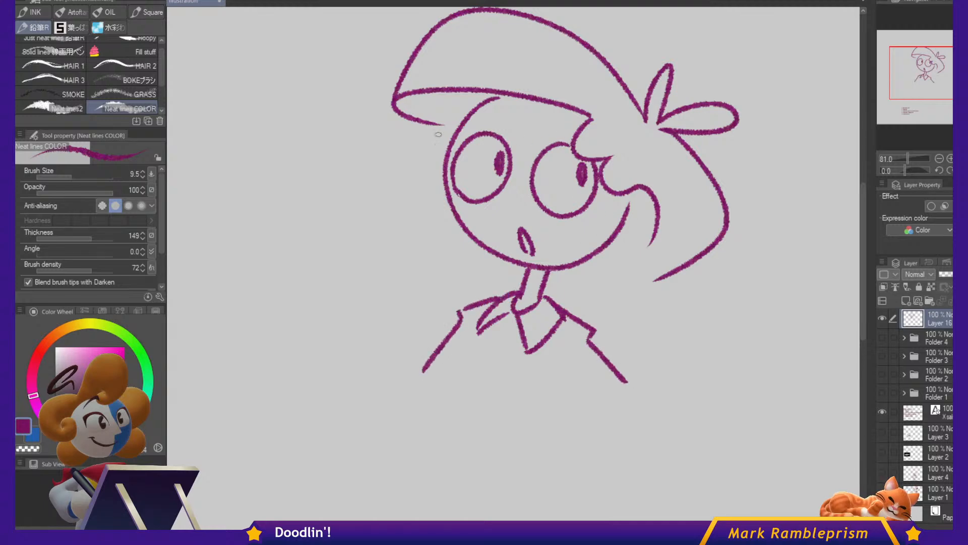
{"action": "mouse_move", "coordinate": [444, 125]}
{"action": "left_mouse_down"}
{"action": "mouse_move", "coordinate": [413, 141]}
{"action": "mouse_move", "coordinate": [387, 187]}
{"action": "mouse_move", "coordinate": [423, 226]}
{"action": "left_mouse_up"}
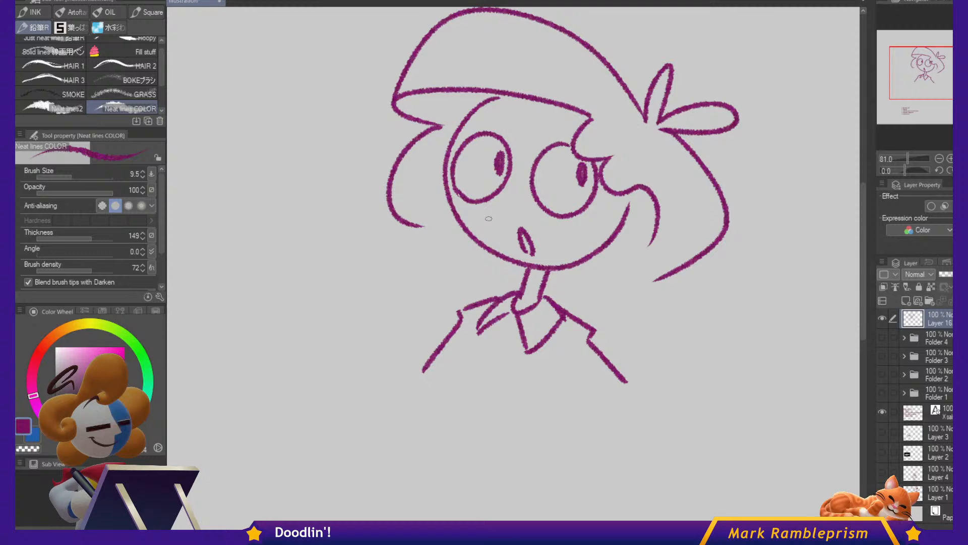
Draw a necktie with a knot and crossing stripes under the collar, cleaning up the overlapping line with the transparent colour.
{"action": "left_click_drag", "start_coordinate": [495, 322], "coordinate": [502, 342]}
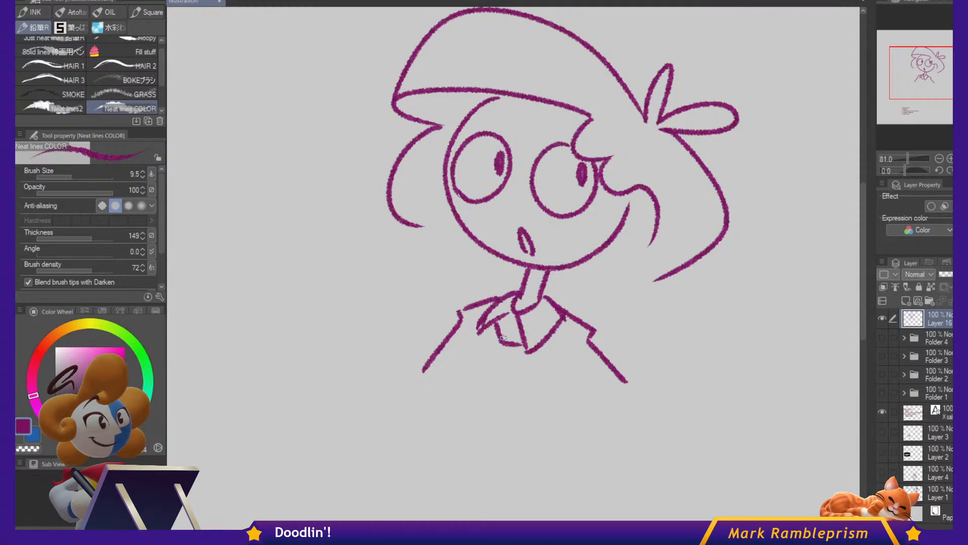
{"action": "mouse_move", "coordinate": [489, 325]}
{"action": "left_mouse_down"}
{"action": "mouse_move", "coordinate": [489, 366]}
{"action": "mouse_move", "coordinate": [505, 397]}
{"action": "left_mouse_up"}
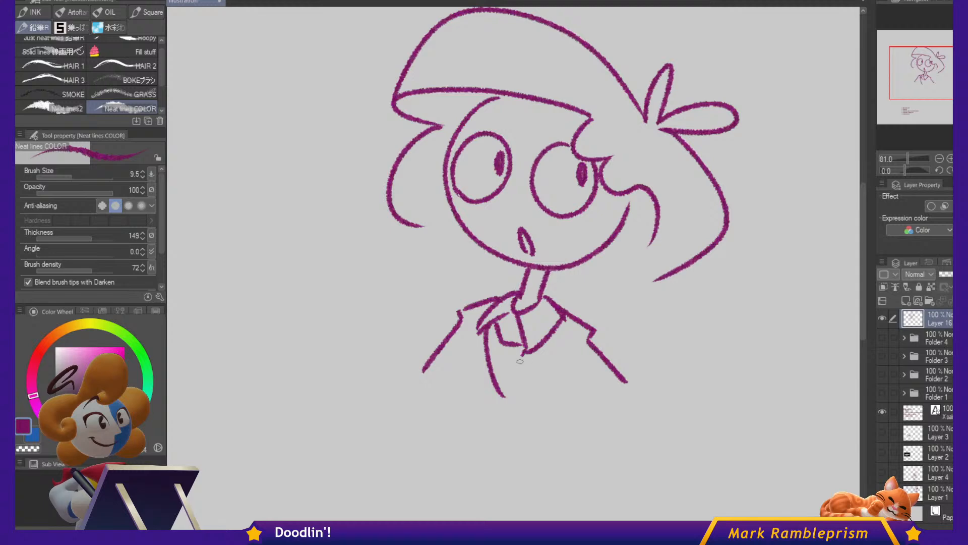
{"action": "left_click_drag", "start_coordinate": [523, 354], "coordinate": [504, 395]}
{"action": "mouse_move", "coordinate": [520, 347]}
{"action": "left_mouse_down"}
{"action": "mouse_move", "coordinate": [505, 371]}
{"action": "mouse_move", "coordinate": [523, 337]}
{"action": "left_mouse_up"}
{"action": "key", "text": "c"}
{"action": "left_click", "coordinate": [518, 345]}
{"action": "key", "text": "c"}
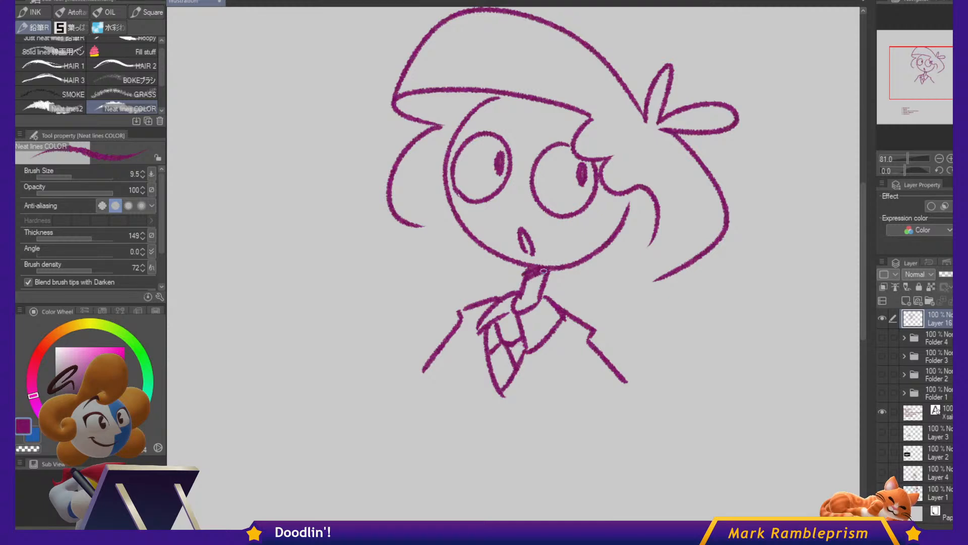
Hatch in the shadow on the neck under the chin, and extend the curly hair outline down to both shoulders.
{"action": "left_click_drag", "start_coordinate": [544, 271], "coordinate": [524, 285]}
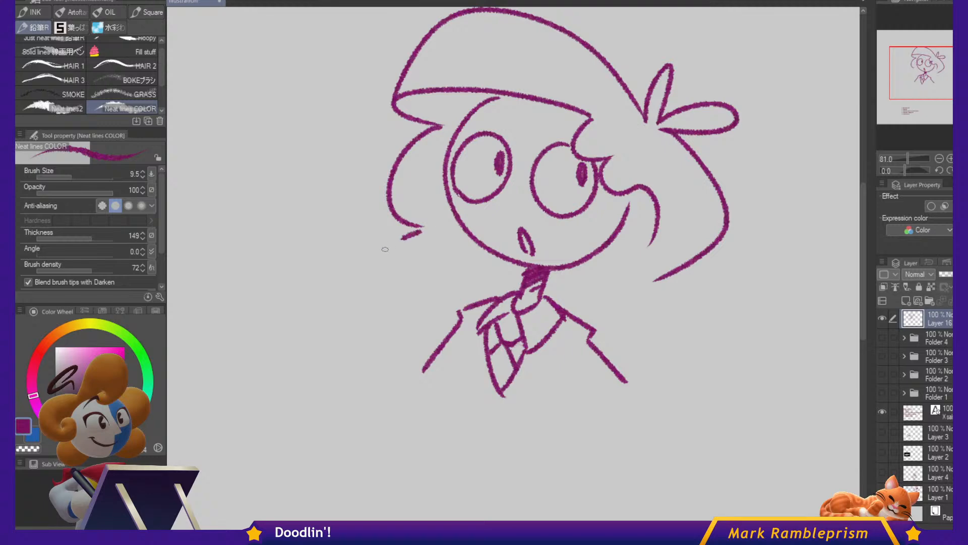
{"action": "mouse_move", "coordinate": [421, 232]}
{"action": "left_mouse_down"}
{"action": "mouse_move", "coordinate": [429, 306]}
{"action": "mouse_move", "coordinate": [415, 327]}
{"action": "mouse_move", "coordinate": [434, 356]}
{"action": "left_mouse_up"}
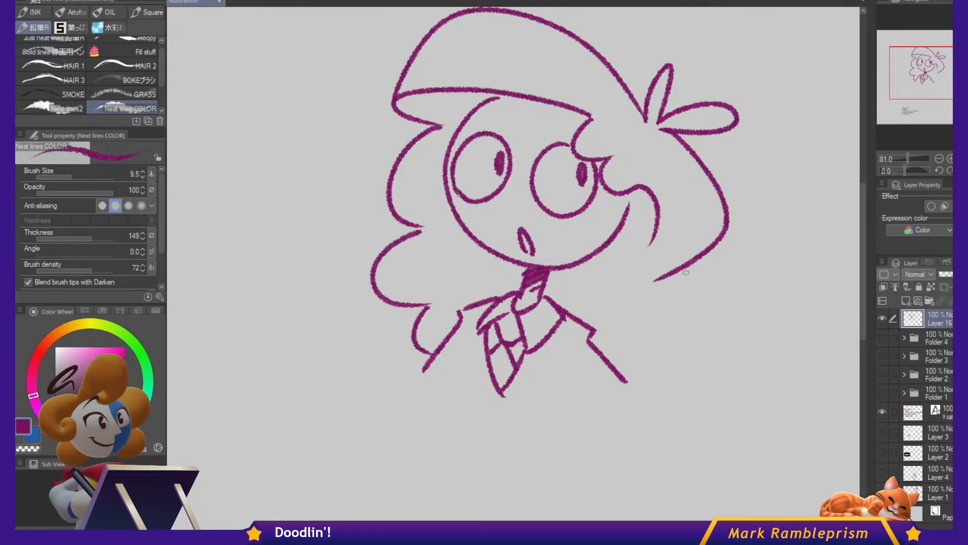
{"action": "mouse_move", "coordinate": [651, 280]}
{"action": "left_mouse_down"}
{"action": "mouse_move", "coordinate": [718, 338]}
{"action": "mouse_move", "coordinate": [644, 336]}
{"action": "mouse_move", "coordinate": [672, 380]}
{"action": "mouse_move", "coordinate": [628, 389]}
{"action": "left_mouse_up"}
{"action": "left_click_drag", "start_coordinate": [737, 274], "coordinate": [713, 339]}
Add four short surprise lines in the space beside the hat brim, and small arm creases on both sides of the torso.
{"action": "left_click_drag", "start_coordinate": [309, 188], "coordinate": [338, 198]}
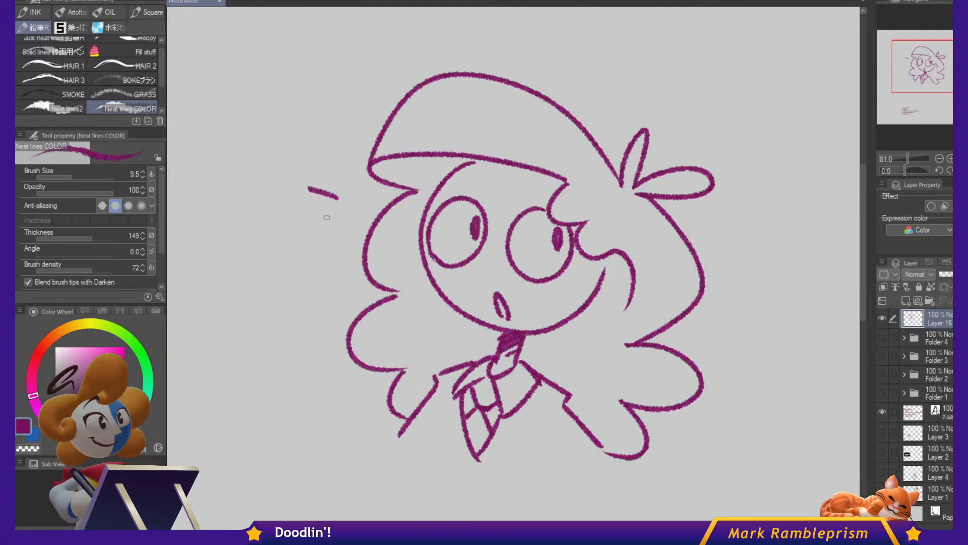
{"action": "left_click_drag", "start_coordinate": [331, 165], "coordinate": [343, 181]}
{"action": "left_click_drag", "start_coordinate": [324, 238], "coordinate": [335, 233]}
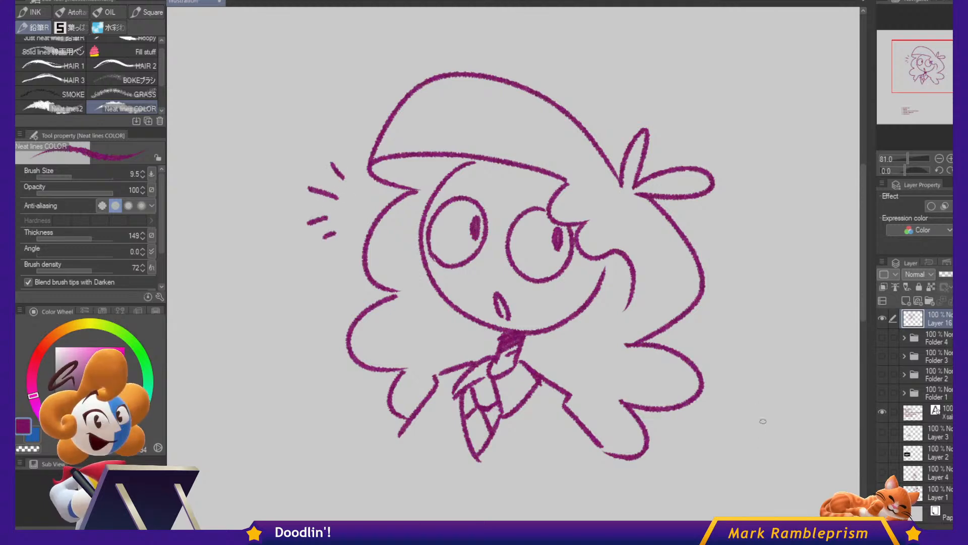
{"action": "left_click_drag", "start_coordinate": [757, 424], "coordinate": [736, 401]}
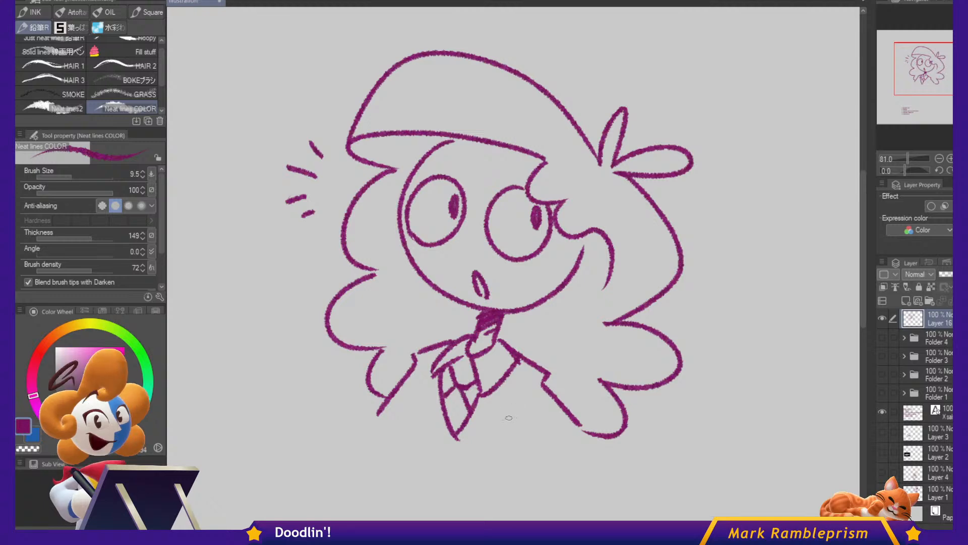
{"action": "left_click_drag", "start_coordinate": [511, 425], "coordinate": [532, 446]}
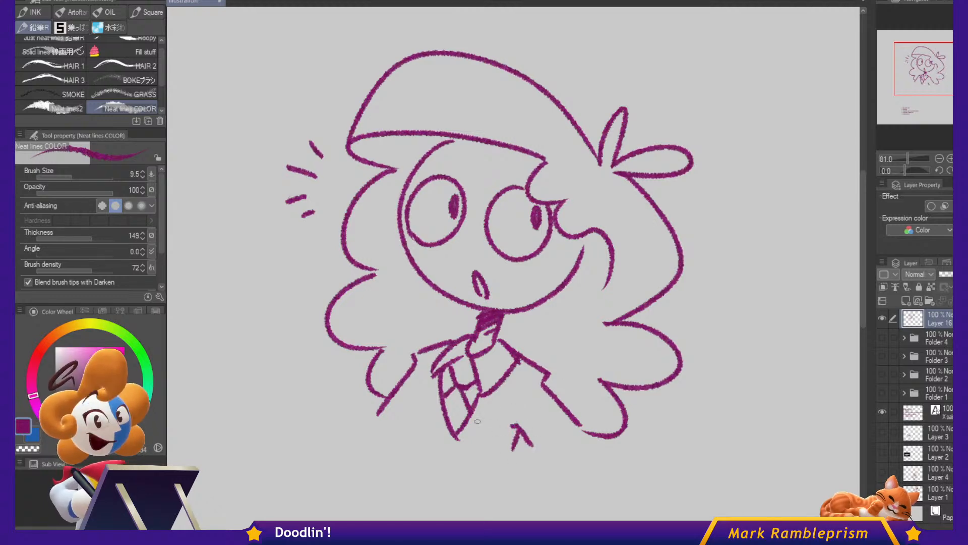
{"action": "left_click_drag", "start_coordinate": [410, 412], "coordinate": [412, 441]}
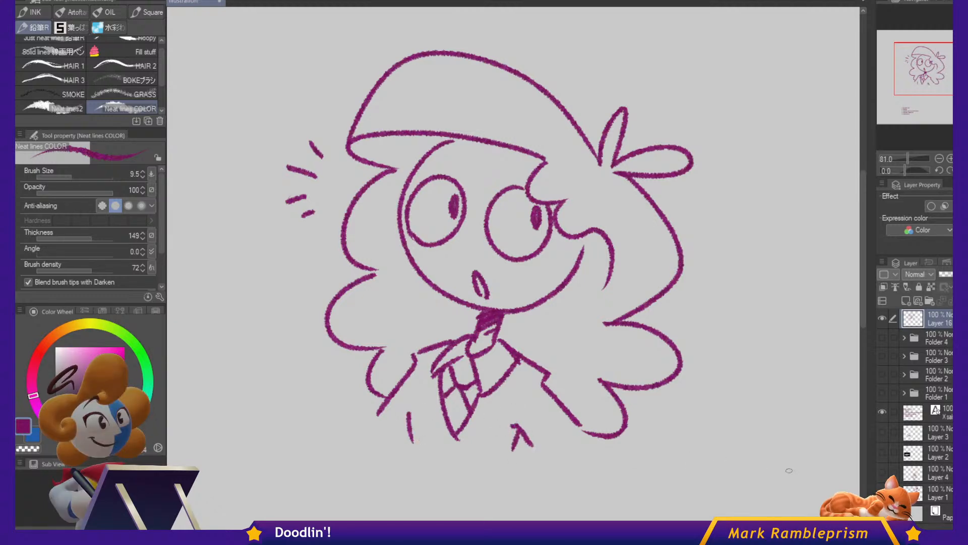
Hide the layer with the hat-wearing character and create a new raster layer above it.
{"action": "left_click_drag", "start_coordinate": [776, 380], "coordinate": [763, 422]}
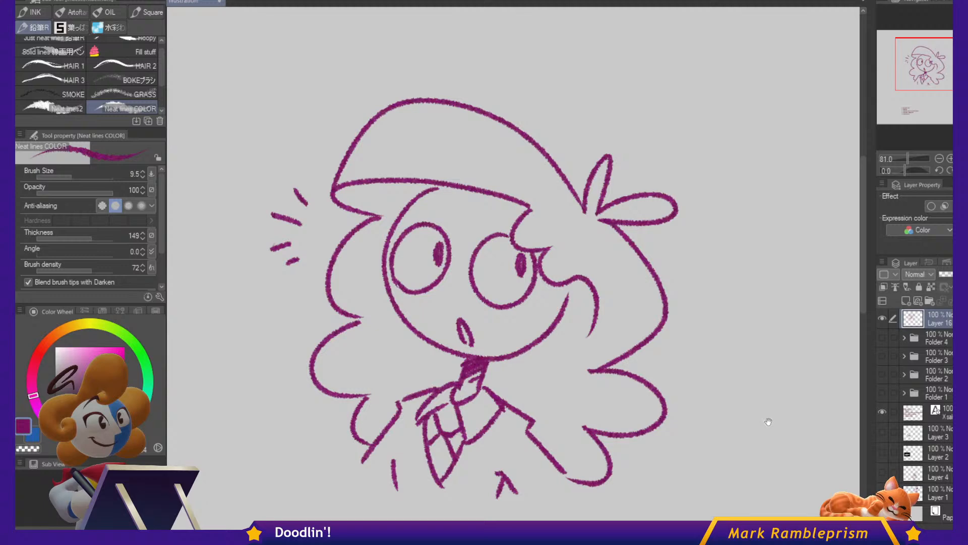
{"action": "left_click", "coordinate": [882, 319]}
{"action": "left_click", "coordinate": [908, 301]}
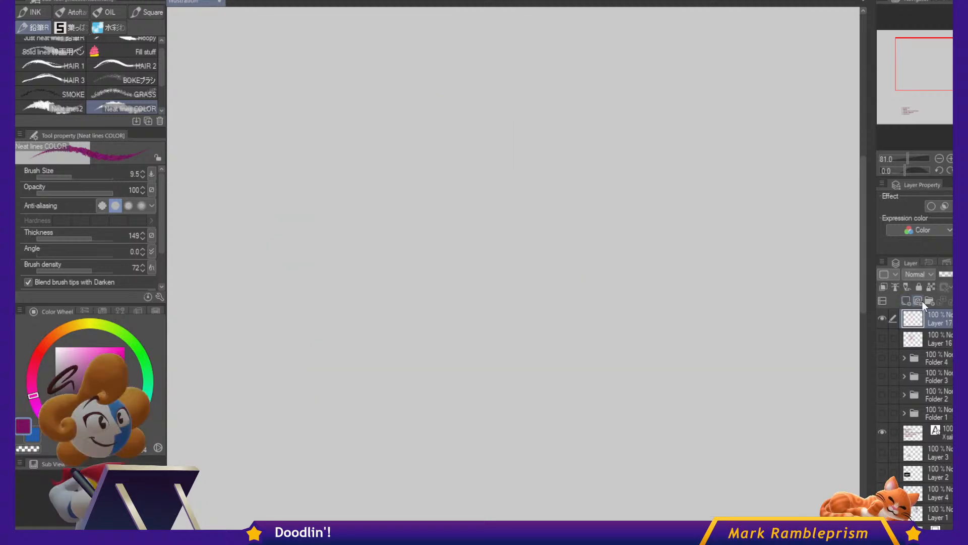
Add a new line beginning "X CH" below Aquamorph in the character list text.
{"action": "left_click_drag", "start_coordinate": [563, 346], "coordinate": [620, 233]}
{"action": "key", "text": "t"}
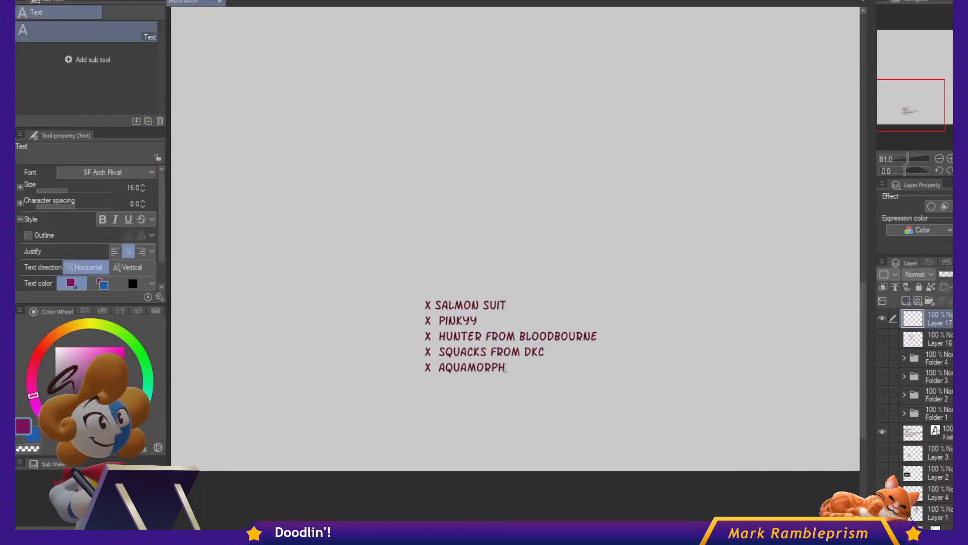
{"action": "left_click", "coordinate": [506, 363]}
{"action": "key", "text": "Return"}
{"action": "type", "text": "X CH"}
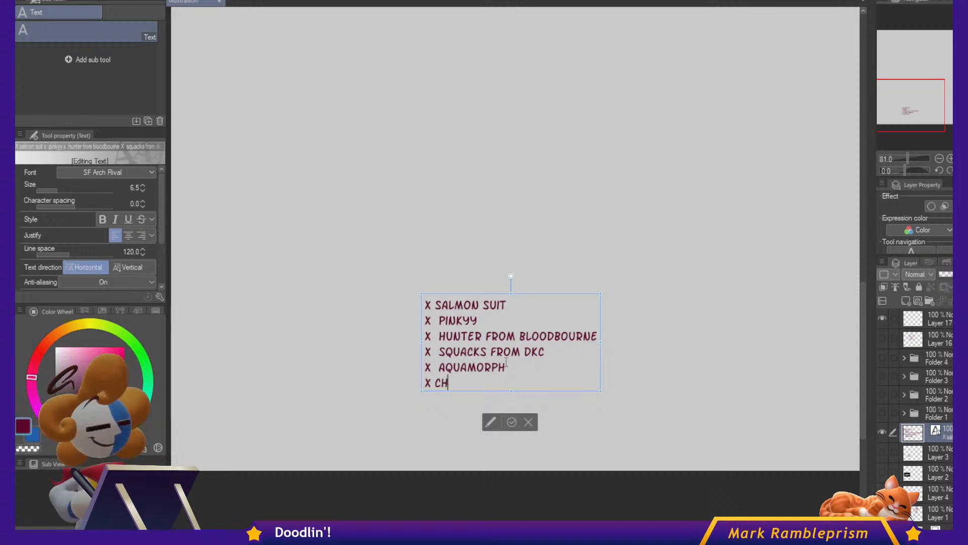
Finish the last line of the character list as "X CHRIIIIIIIIIIIIIIIIISGI" and commit the text.
{"action": "type", "text": "RIiiiiiiiiiiiiiiiisgi"}
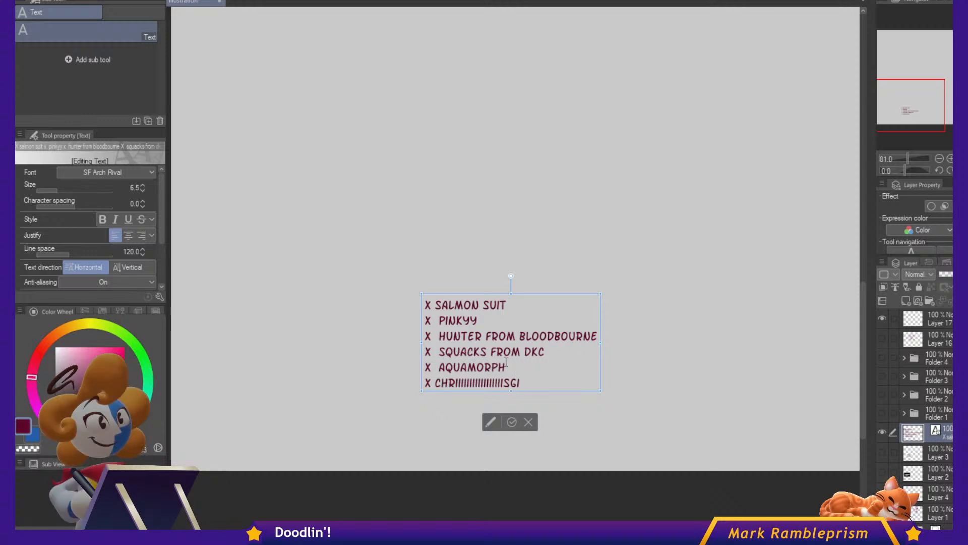
{"action": "left_click", "coordinate": [512, 422]}
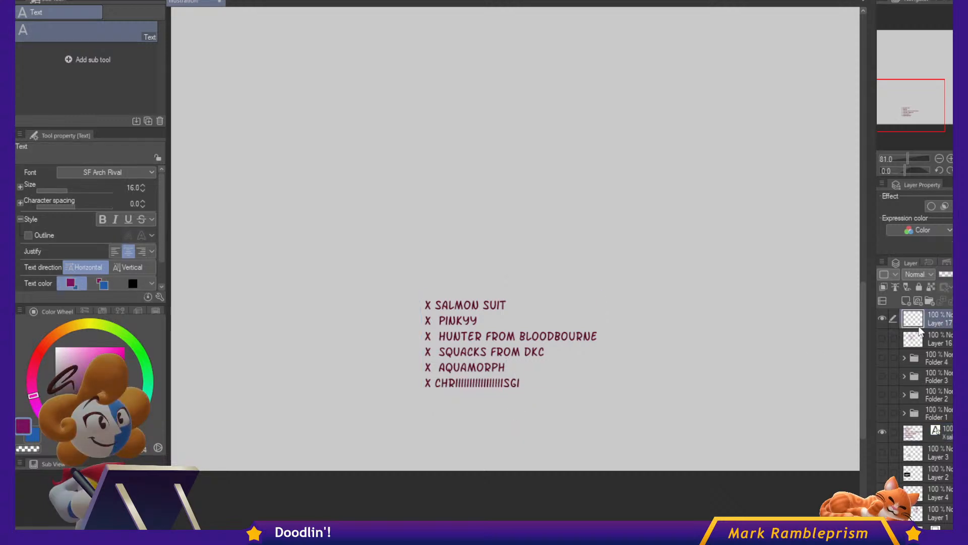
On Layer 17, sketch two bulging eyes with small pupils, the sloping snout and the upper lip with Blue Pencil B in empty canvas.
{"action": "left_click_drag", "start_coordinate": [695, 246], "coordinate": [643, 316]}
{"action": "key", "text": "p"}
{"action": "left_click_drag", "start_coordinate": [642, 259], "coordinate": [627, 298]}
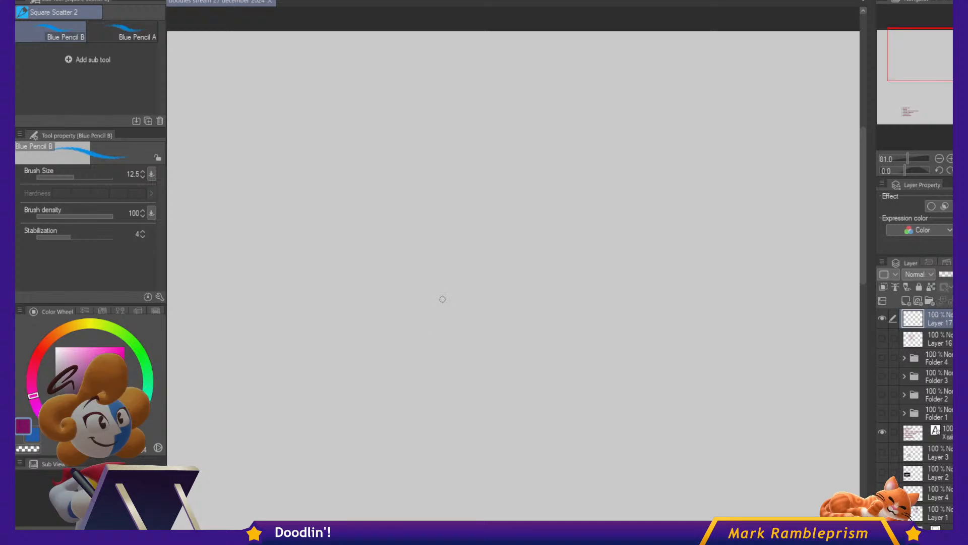
{"action": "left_click_drag", "start_coordinate": [455, 260], "coordinate": [487, 207]}
{"action": "mouse_move", "coordinate": [545, 219]}
{"action": "left_mouse_down"}
{"action": "mouse_move", "coordinate": [532, 301]}
{"action": "mouse_move", "coordinate": [633, 278]}
{"action": "left_mouse_up"}
{"action": "left_click_drag", "start_coordinate": [432, 214], "coordinate": [439, 221]}
{"action": "mouse_move", "coordinate": [496, 233]}
{"action": "left_mouse_down"}
{"action": "mouse_move", "coordinate": [519, 247]}
{"action": "mouse_move", "coordinate": [391, 329]}
{"action": "mouse_move", "coordinate": [398, 342]}
{"action": "mouse_move", "coordinate": [440, 341]}
{"action": "mouse_move", "coordinate": [546, 390]}
{"action": "left_mouse_up"}
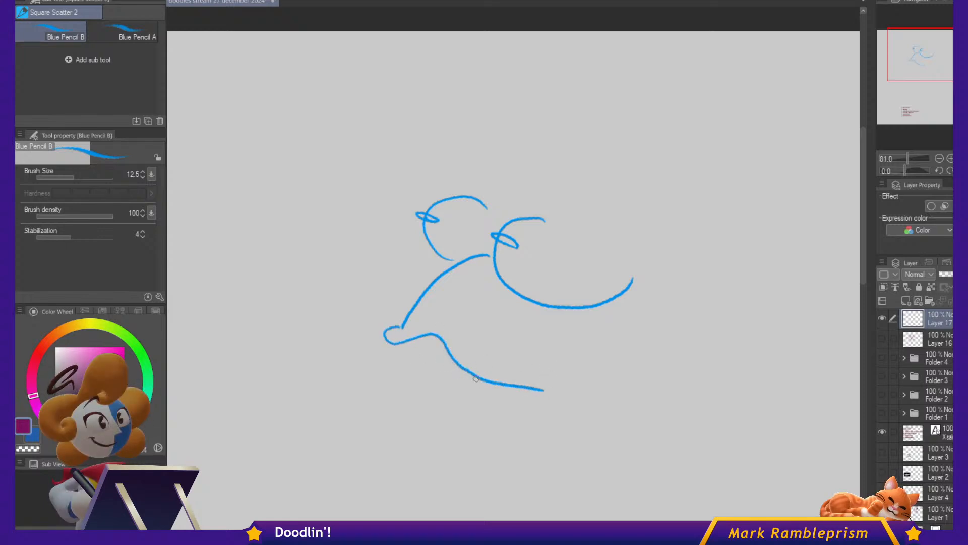
{"action": "mouse_move", "coordinate": [475, 378]}
{"action": "left_mouse_down"}
{"action": "mouse_move", "coordinate": [434, 392]}
{"action": "mouse_move", "coordinate": [431, 382]}
{"action": "mouse_move", "coordinate": [387, 386]}
{"action": "mouse_move", "coordinate": [411, 444]}
{"action": "mouse_move", "coordinate": [433, 435]}
{"action": "mouse_move", "coordinate": [440, 417]}
{"action": "mouse_move", "coordinate": [519, 411]}
{"action": "mouse_move", "coordinate": [545, 389]}
{"action": "left_mouse_up"}
{"action": "key", "text": "ctrl+z"}
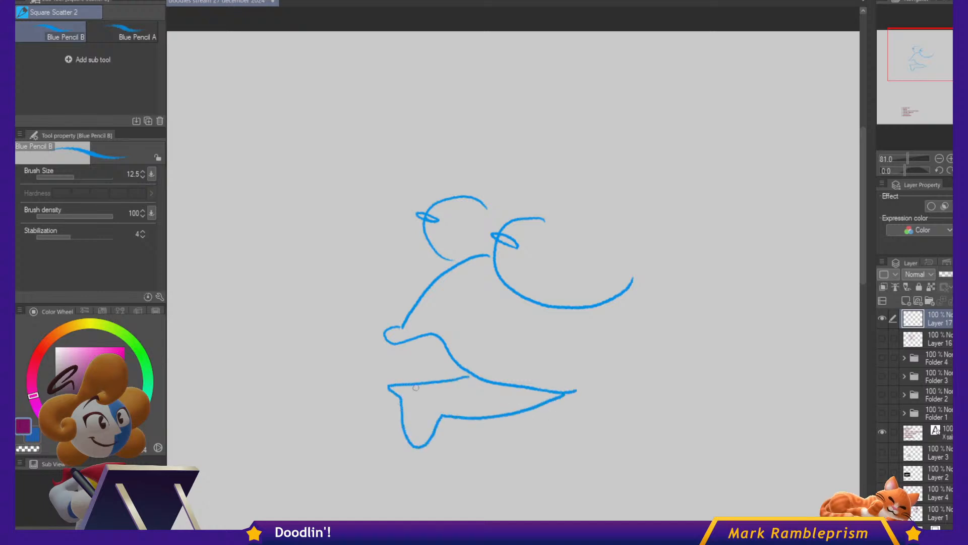
Sketch the open mouth with its protruding lower lip, scalloped tufted chin, jawline and creased mouth corner.
{"action": "mouse_move", "coordinate": [390, 385]}
{"action": "left_mouse_down"}
{"action": "mouse_move", "coordinate": [383, 401]}
{"action": "mouse_move", "coordinate": [419, 481]}
{"action": "mouse_move", "coordinate": [462, 480]}
{"action": "mouse_move", "coordinate": [484, 456]}
{"action": "left_mouse_up"}
{"action": "left_click_drag", "start_coordinate": [412, 342], "coordinate": [452, 361]}
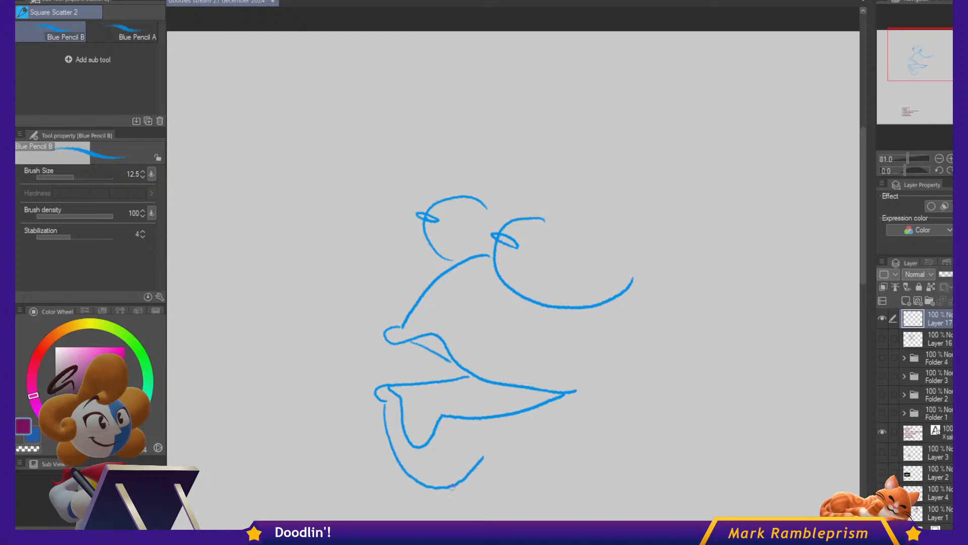
{"action": "mouse_move", "coordinate": [442, 491]}
{"action": "left_mouse_down"}
{"action": "mouse_move", "coordinate": [493, 485]}
{"action": "mouse_move", "coordinate": [490, 498]}
{"action": "mouse_move", "coordinate": [543, 477]}
{"action": "left_mouse_up"}
{"action": "left_click_drag", "start_coordinate": [544, 489], "coordinate": [625, 414]}
{"action": "left_click_drag", "start_coordinate": [566, 391], "coordinate": [593, 403]}
{"action": "left_click_drag", "start_coordinate": [560, 369], "coordinate": [614, 406]}
Add the nostril and nose-bridge wrinkles, draw the near eyebrow arc and close the top of the near eye.
{"action": "mouse_move", "coordinate": [436, 309]}
{"action": "left_mouse_down"}
{"action": "mouse_move", "coordinate": [468, 288]}
{"action": "mouse_move", "coordinate": [460, 317]}
{"action": "left_mouse_up"}
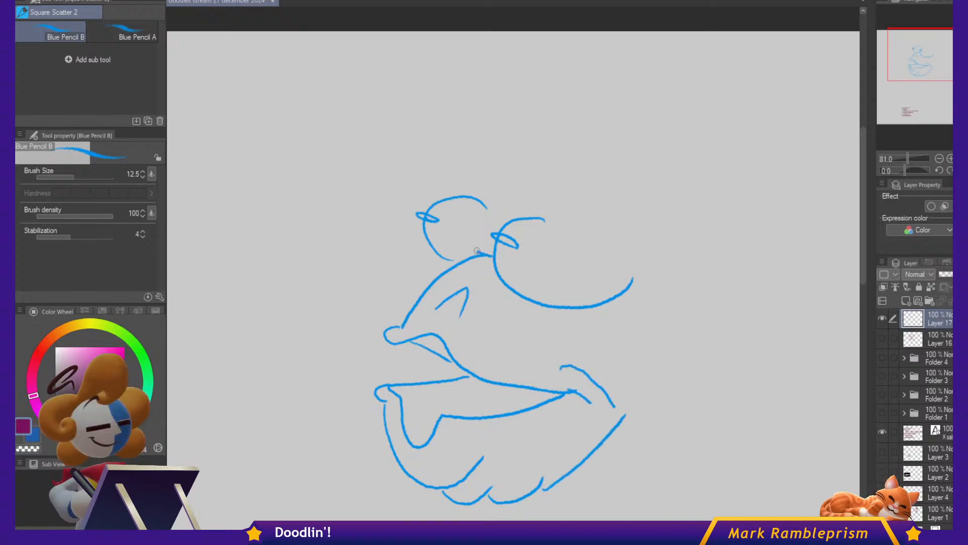
{"action": "mouse_move", "coordinate": [463, 262]}
{"action": "left_mouse_down"}
{"action": "mouse_move", "coordinate": [475, 251]}
{"action": "mouse_move", "coordinate": [471, 271]}
{"action": "left_mouse_up"}
{"action": "left_click_drag", "start_coordinate": [479, 267], "coordinate": [481, 276]}
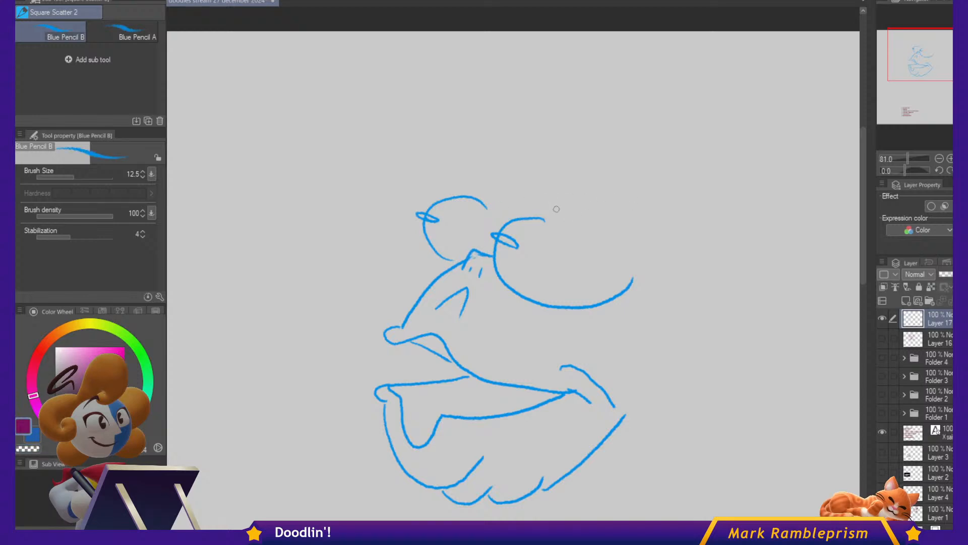
{"action": "mouse_move", "coordinate": [553, 195]}
{"action": "left_mouse_down"}
{"action": "mouse_move", "coordinate": [597, 210]}
{"action": "mouse_move", "coordinate": [643, 265]}
{"action": "left_mouse_up"}
{"action": "mouse_move", "coordinate": [545, 218]}
{"action": "left_mouse_down"}
{"action": "mouse_move", "coordinate": [624, 263]}
{"action": "mouse_move", "coordinate": [632, 278]}
{"action": "left_mouse_up"}
Draw the large spiral hair curl sweeping down the back of the head, the rounded ear and the jagged fur below it.
{"action": "mouse_move", "coordinate": [490, 195]}
{"action": "left_mouse_down"}
{"action": "mouse_move", "coordinate": [562, 173]}
{"action": "mouse_move", "coordinate": [698, 199]}
{"action": "mouse_move", "coordinate": [737, 161]}
{"action": "mouse_move", "coordinate": [688, 117]}
{"action": "mouse_move", "coordinate": [625, 143]}
{"action": "mouse_move", "coordinate": [647, 183]}
{"action": "mouse_move", "coordinate": [683, 176]}
{"action": "mouse_move", "coordinate": [666, 165]}
{"action": "mouse_move", "coordinate": [678, 161]}
{"action": "mouse_move", "coordinate": [689, 172]}
{"action": "mouse_move", "coordinate": [668, 191]}
{"action": "mouse_move", "coordinate": [648, 187]}
{"action": "mouse_move", "coordinate": [617, 131]}
{"action": "mouse_move", "coordinate": [632, 105]}
{"action": "mouse_move", "coordinate": [682, 90]}
{"action": "mouse_move", "coordinate": [742, 108]}
{"action": "mouse_move", "coordinate": [768, 165]}
{"action": "mouse_move", "coordinate": [756, 232]}
{"action": "mouse_move", "coordinate": [724, 280]}
{"action": "mouse_move", "coordinate": [744, 294]}
{"action": "mouse_move", "coordinate": [731, 323]}
{"action": "mouse_move", "coordinate": [792, 333]}
{"action": "mouse_move", "coordinate": [757, 367]}
{"action": "left_mouse_up"}
{"action": "left_click_drag", "start_coordinate": [742, 293], "coordinate": [802, 264]}
{"action": "key", "text": "ctrl+z"}
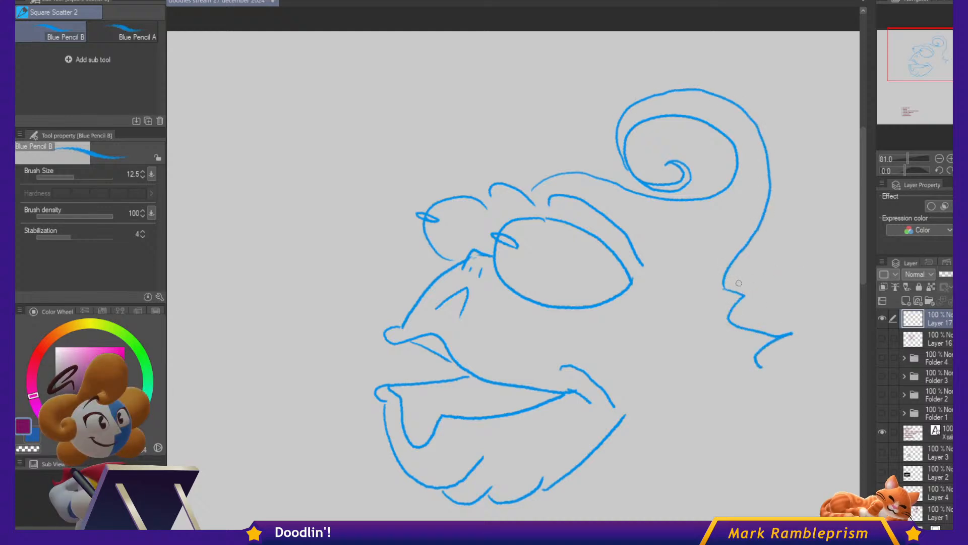
{"action": "mouse_move", "coordinate": [728, 285]}
{"action": "left_mouse_down"}
{"action": "mouse_move", "coordinate": [842, 305]}
{"action": "mouse_move", "coordinate": [803, 360]}
{"action": "mouse_move", "coordinate": [760, 362]}
{"action": "left_mouse_up"}
{"action": "mouse_move", "coordinate": [737, 316]}
{"action": "left_mouse_down"}
{"action": "mouse_move", "coordinate": [822, 304]}
{"action": "mouse_move", "coordinate": [777, 316]}
{"action": "left_mouse_up"}
{"action": "mouse_move", "coordinate": [759, 376]}
{"action": "left_mouse_down"}
{"action": "mouse_move", "coordinate": [741, 410]}
{"action": "mouse_move", "coordinate": [675, 418]}
{"action": "left_mouse_up"}
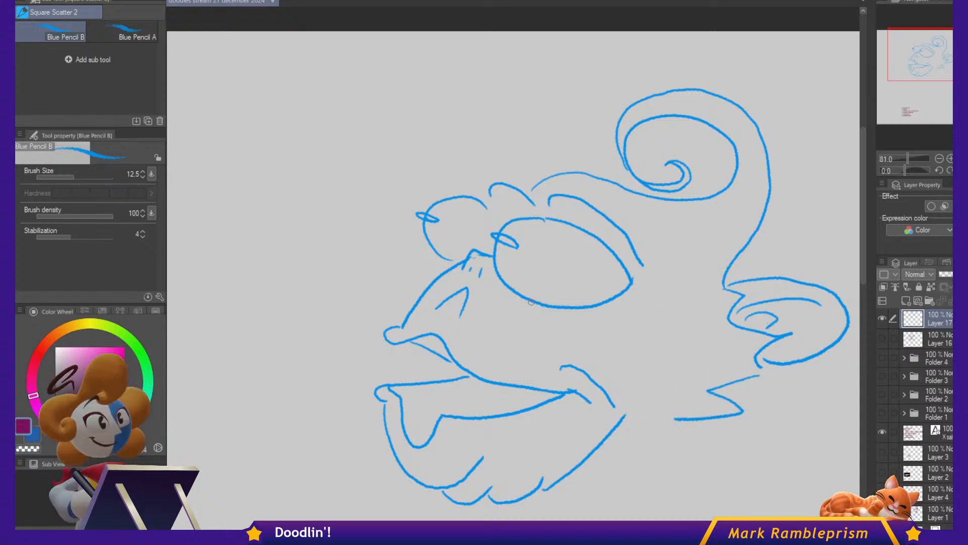
Add cheek crease lines under the near eye and a small cheek bump under the far eye.
{"action": "left_click_drag", "start_coordinate": [533, 305], "coordinate": [639, 332]}
{"action": "left_click_drag", "start_coordinate": [567, 328], "coordinate": [608, 342]}
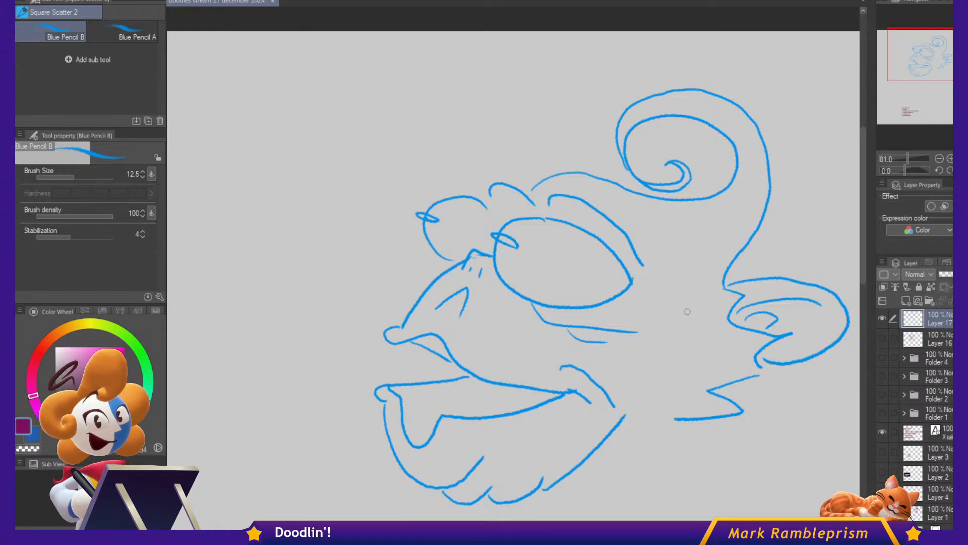
{"action": "left_click_drag", "start_coordinate": [429, 252], "coordinate": [431, 271]}
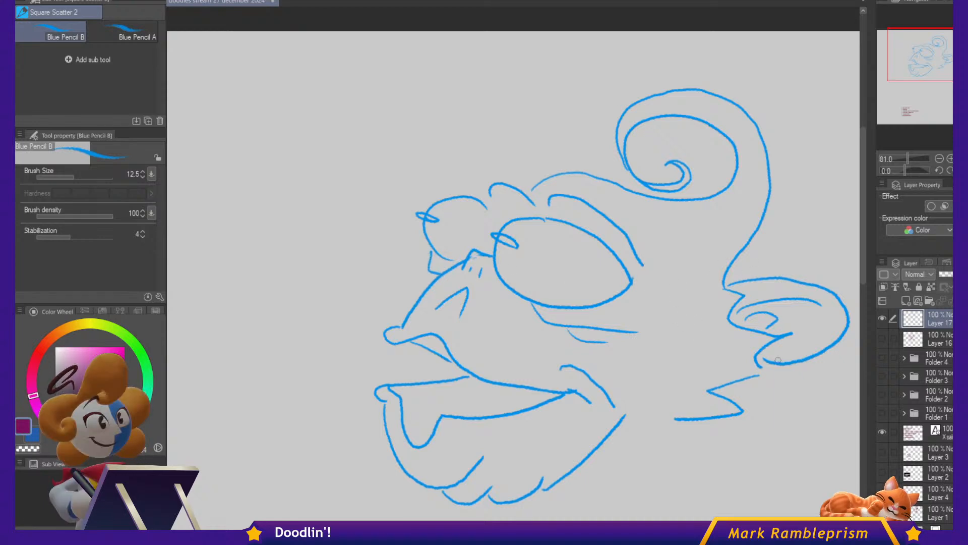
{"action": "left_click_drag", "start_coordinate": [807, 428], "coordinate": [776, 418]}
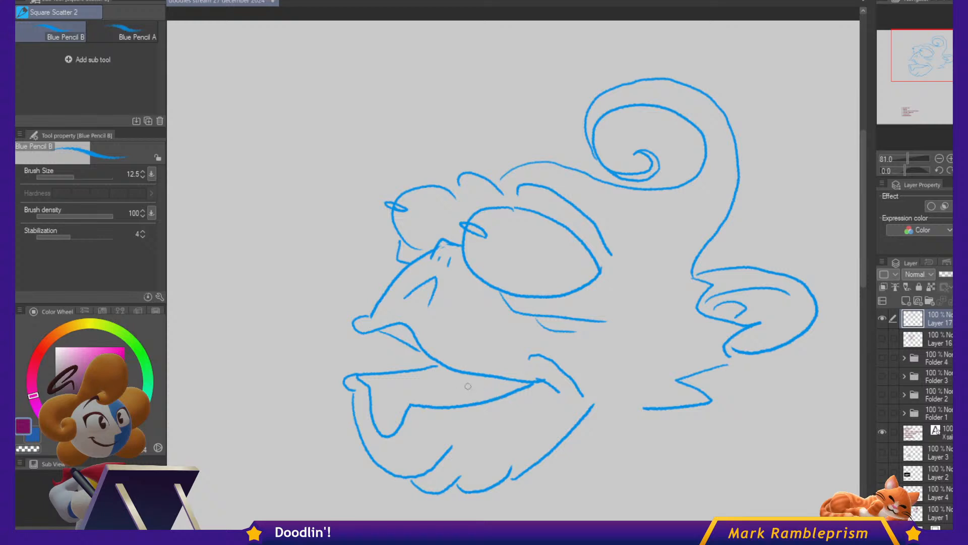
{"action": "left_click_drag", "start_coordinate": [796, 407], "coordinate": [754, 373]}
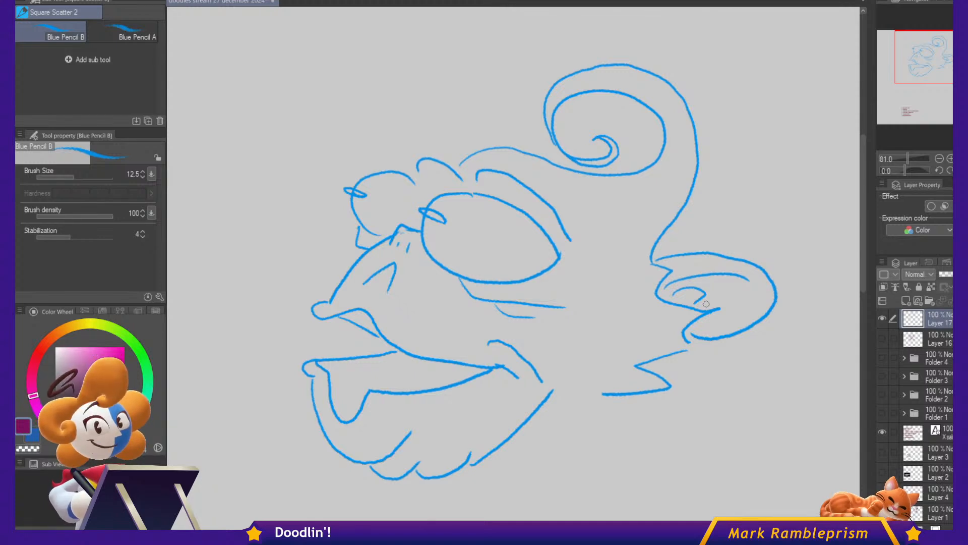
In the empty area below the first sketch, draw a second monkey's domed head with two large round ears containing spirals.
{"action": "mouse_move", "coordinate": [707, 304]}
{"action": "left_mouse_down"}
{"action": "mouse_move", "coordinate": [621, 273]}
{"action": "mouse_move", "coordinate": [615, 134]}
{"action": "mouse_move", "coordinate": [632, 63]}
{"action": "left_mouse_up"}
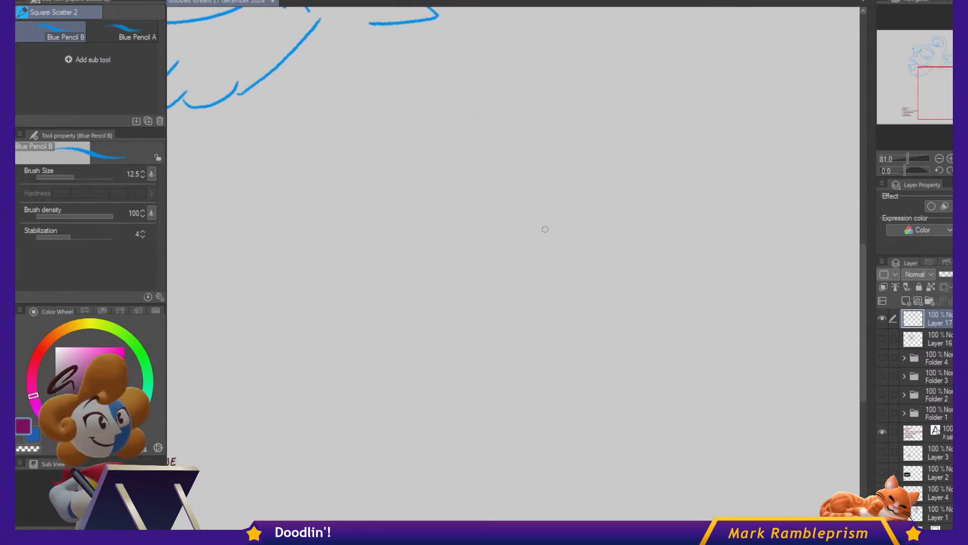
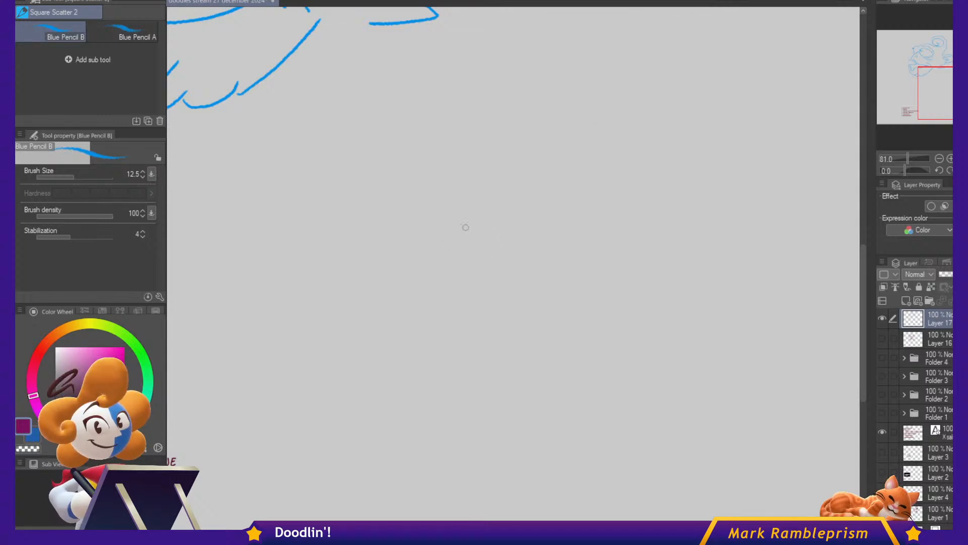
{"action": "mouse_move", "coordinate": [402, 277]}
{"action": "left_mouse_down"}
{"action": "mouse_move", "coordinate": [438, 182]}
{"action": "mouse_move", "coordinate": [569, 166]}
{"action": "mouse_move", "coordinate": [627, 276]}
{"action": "left_mouse_up"}
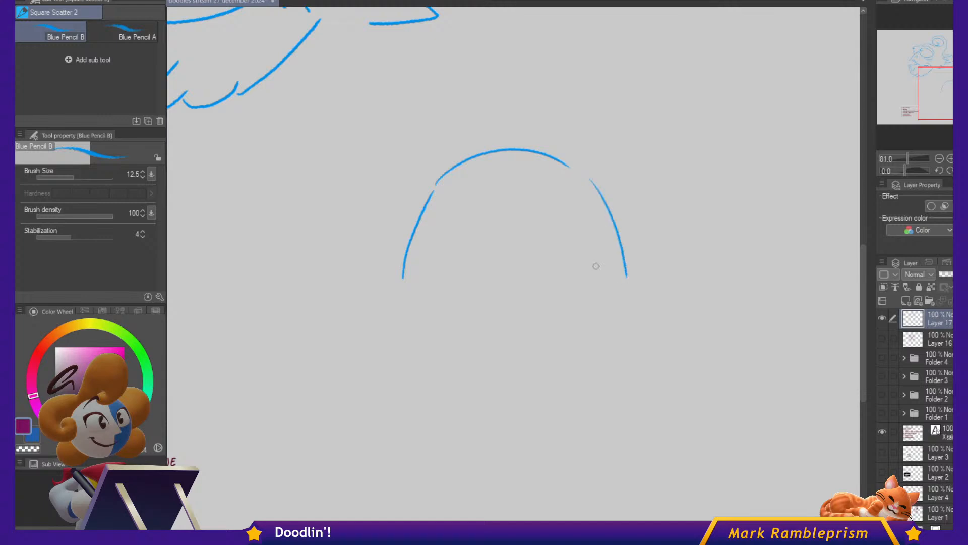
{"action": "mouse_move", "coordinate": [402, 293]}
{"action": "left_mouse_down"}
{"action": "mouse_move", "coordinate": [487, 342]}
{"action": "mouse_move", "coordinate": [605, 318]}
{"action": "mouse_move", "coordinate": [619, 293]}
{"action": "left_mouse_up"}
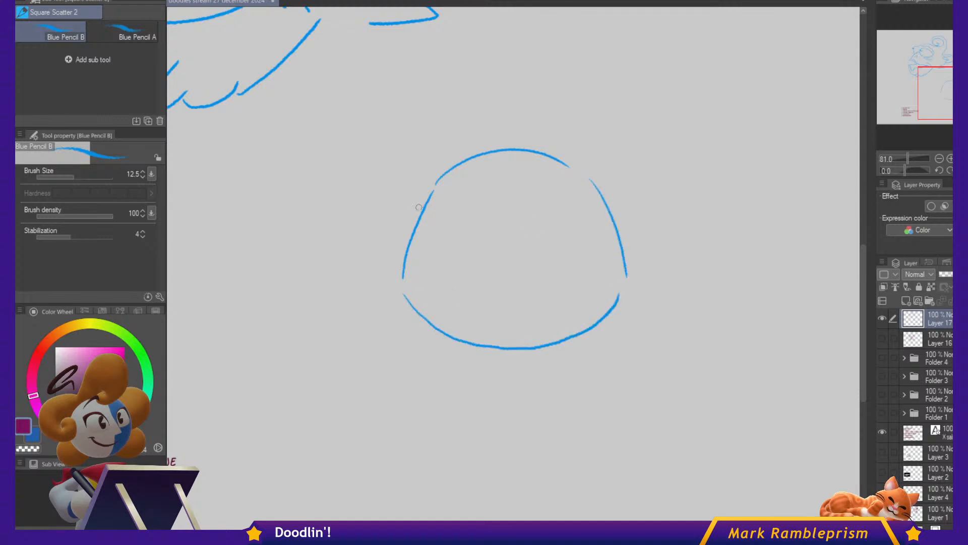
{"action": "mouse_move", "coordinate": [421, 215]}
{"action": "left_mouse_down"}
{"action": "mouse_move", "coordinate": [386, 182]}
{"action": "mouse_move", "coordinate": [299, 259]}
{"action": "mouse_move", "coordinate": [366, 333]}
{"action": "mouse_move", "coordinate": [417, 309]}
{"action": "left_mouse_up"}
{"action": "mouse_move", "coordinate": [410, 232]}
{"action": "left_mouse_down"}
{"action": "mouse_move", "coordinate": [353, 231]}
{"action": "mouse_move", "coordinate": [374, 265]}
{"action": "left_mouse_up"}
{"action": "mouse_move", "coordinate": [611, 205]}
{"action": "left_mouse_down"}
{"action": "mouse_move", "coordinate": [688, 168]}
{"action": "mouse_move", "coordinate": [762, 262]}
{"action": "mouse_move", "coordinate": [610, 309]}
{"action": "left_mouse_up"}
{"action": "mouse_move", "coordinate": [634, 247]}
{"action": "left_mouse_down"}
{"action": "mouse_move", "coordinate": [723, 243]}
{"action": "mouse_move", "coordinate": [685, 271]}
{"action": "left_mouse_up"}
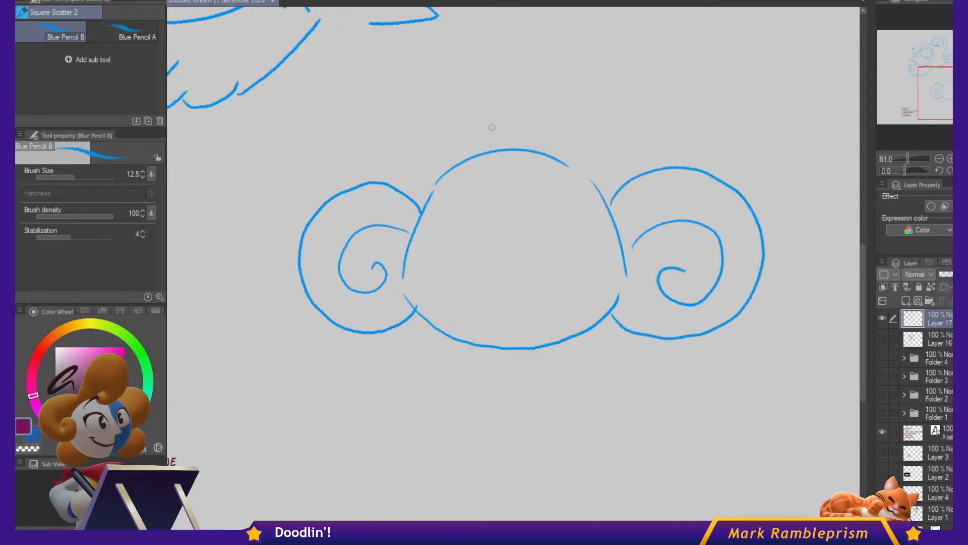
Add the second monkey's wavy fringe, swirling curl of hair on top and fluffy fur tufts beneath both ears.
{"action": "mouse_move", "coordinate": [448, 169]}
{"action": "left_mouse_down"}
{"action": "mouse_move", "coordinate": [429, 199]}
{"action": "mouse_move", "coordinate": [519, 203]}
{"action": "mouse_move", "coordinate": [621, 172]}
{"action": "left_mouse_up"}
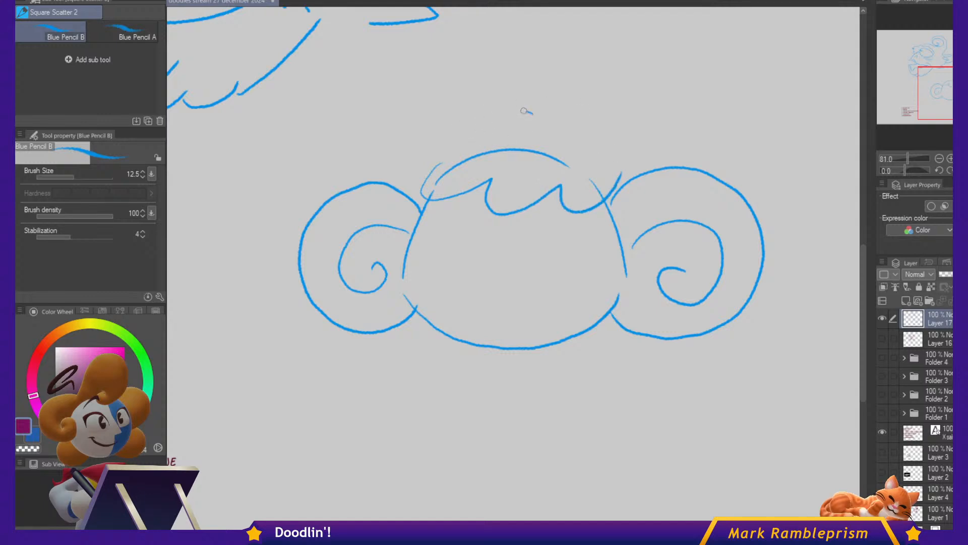
{"action": "mouse_move", "coordinate": [533, 113]}
{"action": "left_mouse_down"}
{"action": "mouse_move", "coordinate": [411, 188]}
{"action": "mouse_move", "coordinate": [482, 117]}
{"action": "mouse_move", "coordinate": [544, 124]}
{"action": "mouse_move", "coordinate": [599, 109]}
{"action": "mouse_move", "coordinate": [573, 103]}
{"action": "mouse_move", "coordinate": [547, 63]}
{"action": "mouse_move", "coordinate": [651, 104]}
{"action": "mouse_move", "coordinate": [595, 155]}
{"action": "left_mouse_up"}
{"action": "key", "text": "ctrl+z"}
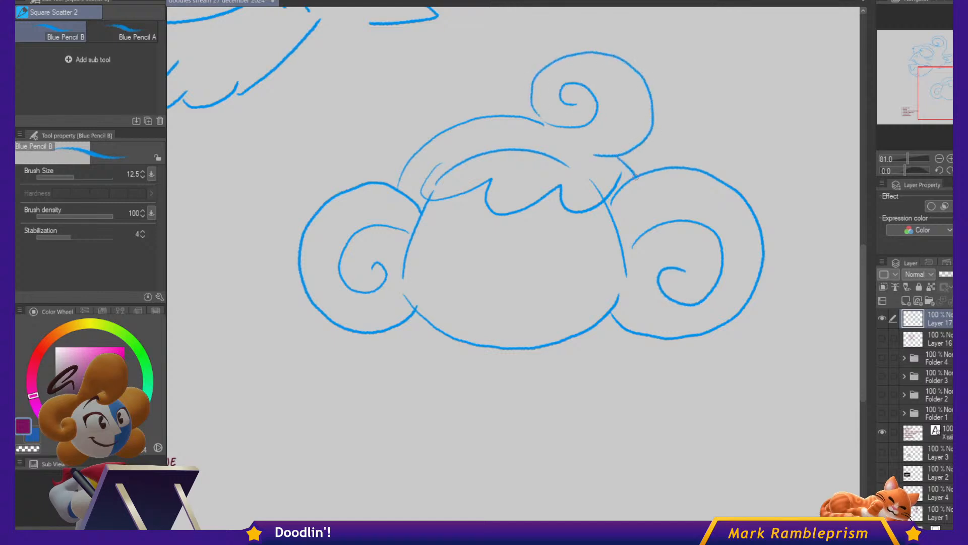
{"action": "mouse_move", "coordinate": [388, 331]}
{"action": "left_mouse_down"}
{"action": "mouse_move", "coordinate": [357, 368]}
{"action": "mouse_move", "coordinate": [407, 360]}
{"action": "mouse_move", "coordinate": [443, 379]}
{"action": "left_mouse_up"}
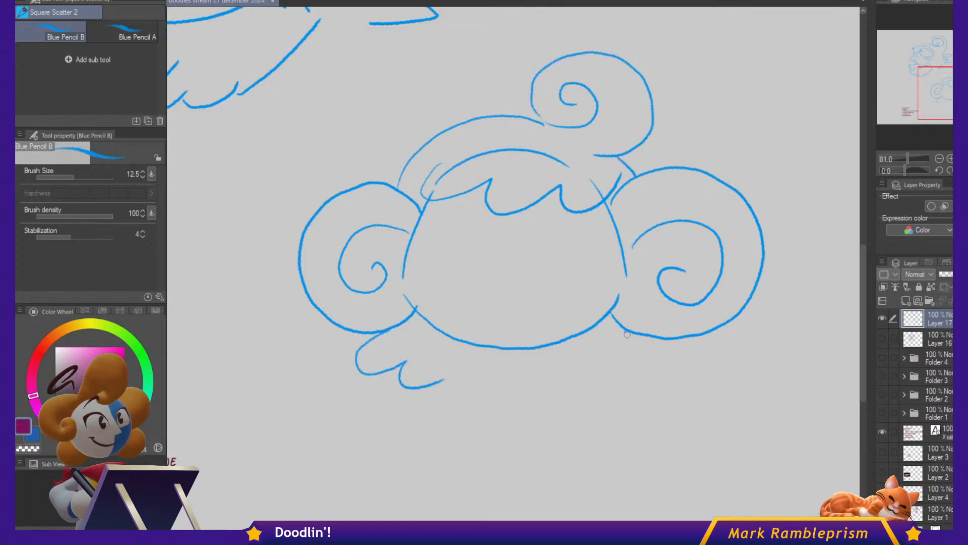
{"action": "mouse_move", "coordinate": [627, 334]}
{"action": "left_mouse_down"}
{"action": "mouse_move", "coordinate": [624, 385]}
{"action": "mouse_move", "coordinate": [578, 393]}
{"action": "left_mouse_up"}
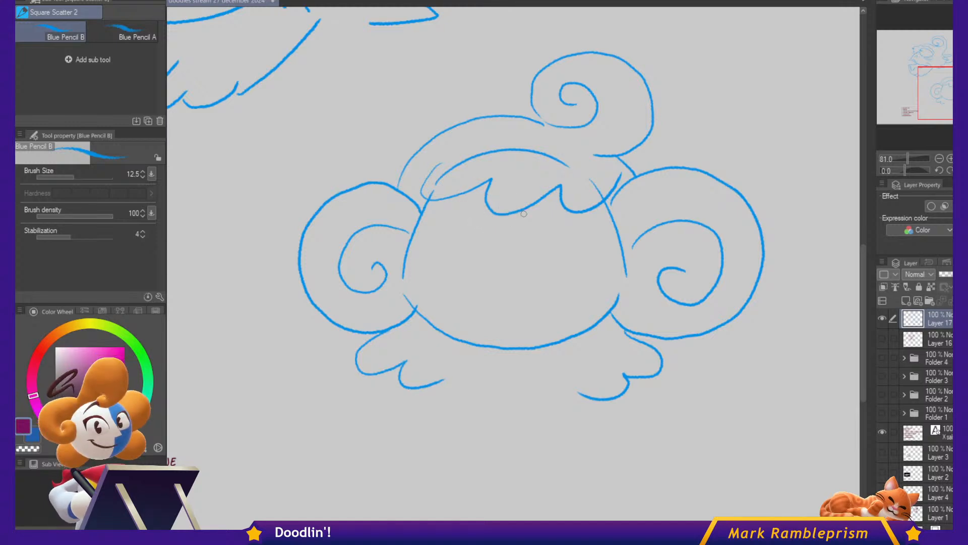
Outline the second monkey's heart-shaped face patch and muzzle, and tidy the notch on one cheek by redrawing and erasing stray lines.
{"action": "mouse_move", "coordinate": [508, 235]}
{"action": "left_mouse_down"}
{"action": "mouse_move", "coordinate": [472, 212]}
{"action": "mouse_move", "coordinate": [421, 250]}
{"action": "mouse_move", "coordinate": [465, 282]}
{"action": "mouse_move", "coordinate": [537, 215]}
{"action": "mouse_move", "coordinate": [610, 250]}
{"action": "mouse_move", "coordinate": [556, 300]}
{"action": "left_mouse_up"}
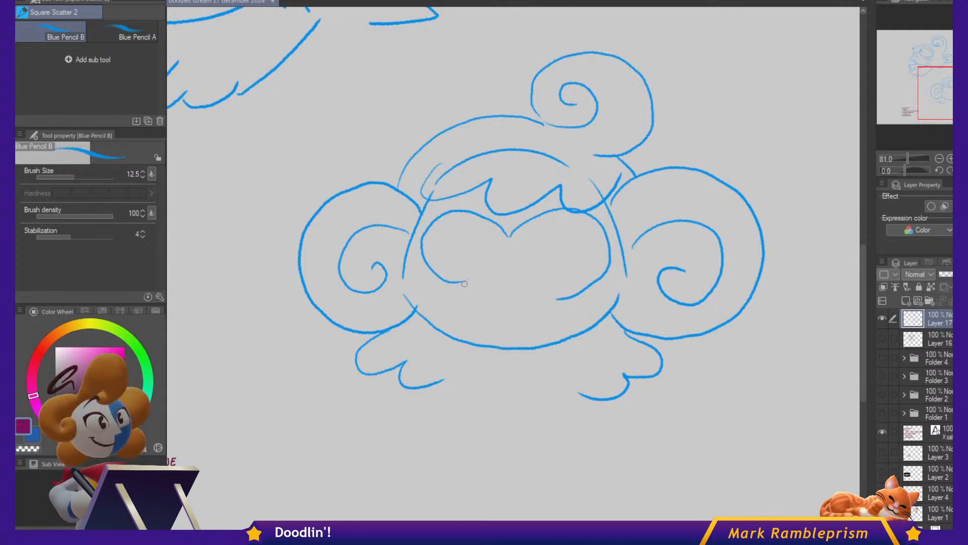
{"action": "left_click_drag", "start_coordinate": [464, 283], "coordinate": [465, 334]}
{"action": "mouse_move", "coordinate": [559, 289]}
{"action": "left_mouse_down"}
{"action": "mouse_move", "coordinate": [583, 319]}
{"action": "mouse_move", "coordinate": [564, 342]}
{"action": "left_mouse_up"}
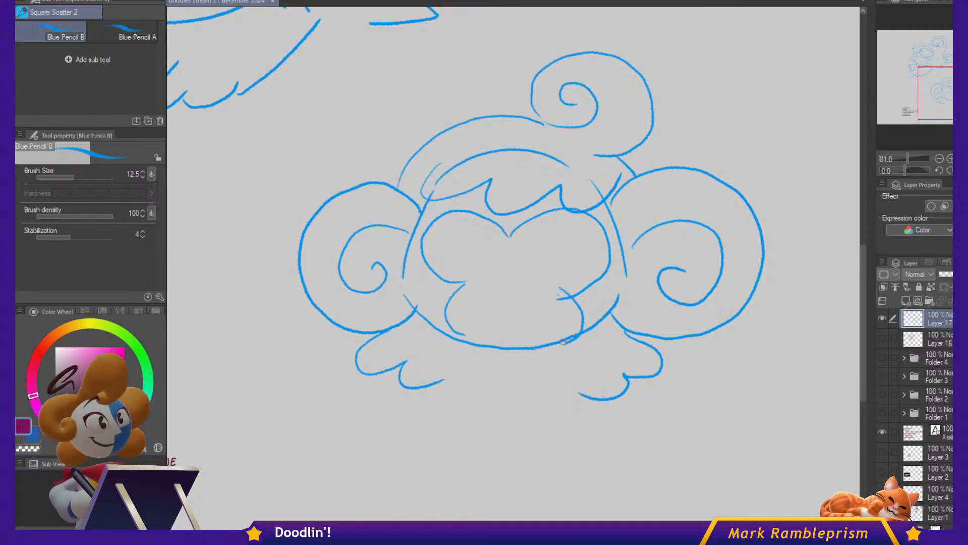
{"action": "left_click_drag", "start_coordinate": [563, 294], "coordinate": [606, 268]}
{"action": "left_click_drag", "start_coordinate": [576, 298], "coordinate": [557, 295]}
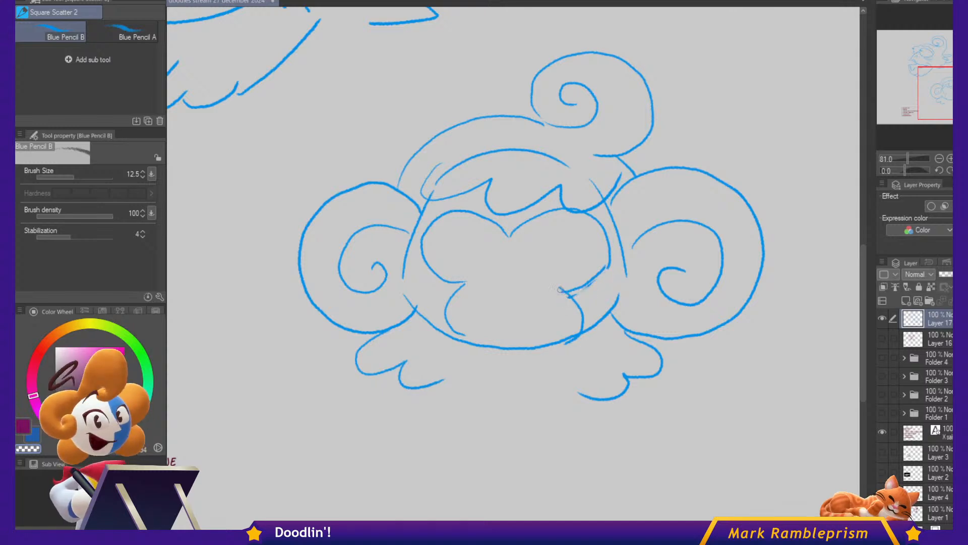
{"action": "key", "text": "c"}
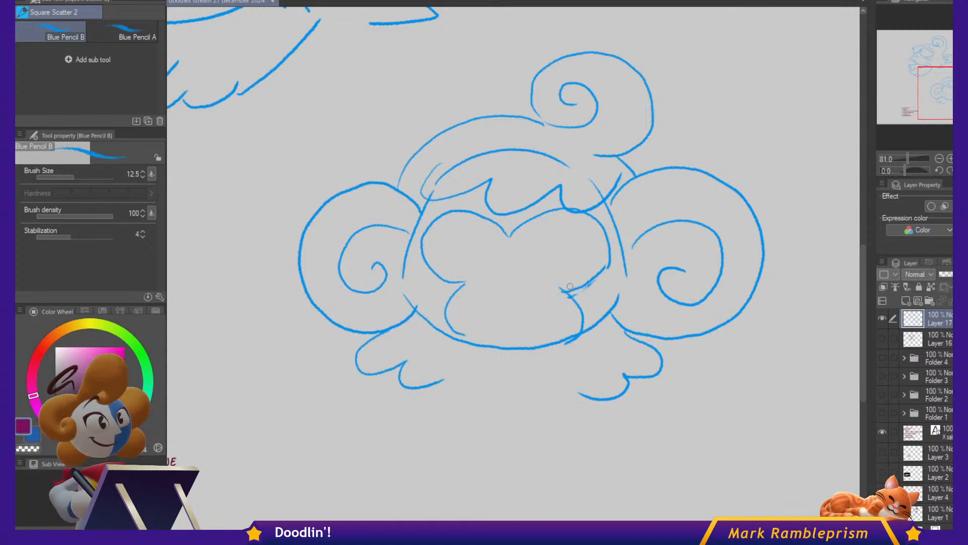
Draw the second monkey's curved smiling mouth and two narrow oval eyes with lashes and pupils.
{"action": "mouse_move", "coordinate": [477, 308]}
{"action": "left_mouse_down"}
{"action": "mouse_move", "coordinate": [482, 319]}
{"action": "mouse_move", "coordinate": [529, 321]}
{"action": "mouse_move", "coordinate": [551, 310]}
{"action": "left_mouse_up"}
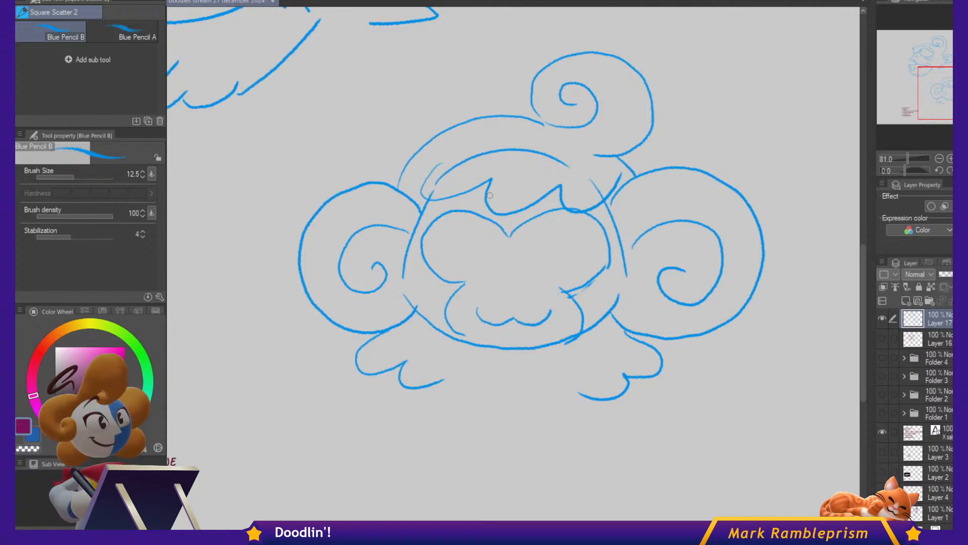
{"action": "mouse_move", "coordinate": [492, 248]}
{"action": "left_mouse_down"}
{"action": "mouse_move", "coordinate": [497, 271]}
{"action": "mouse_move", "coordinate": [526, 251]}
{"action": "mouse_move", "coordinate": [543, 260]}
{"action": "left_mouse_up"}
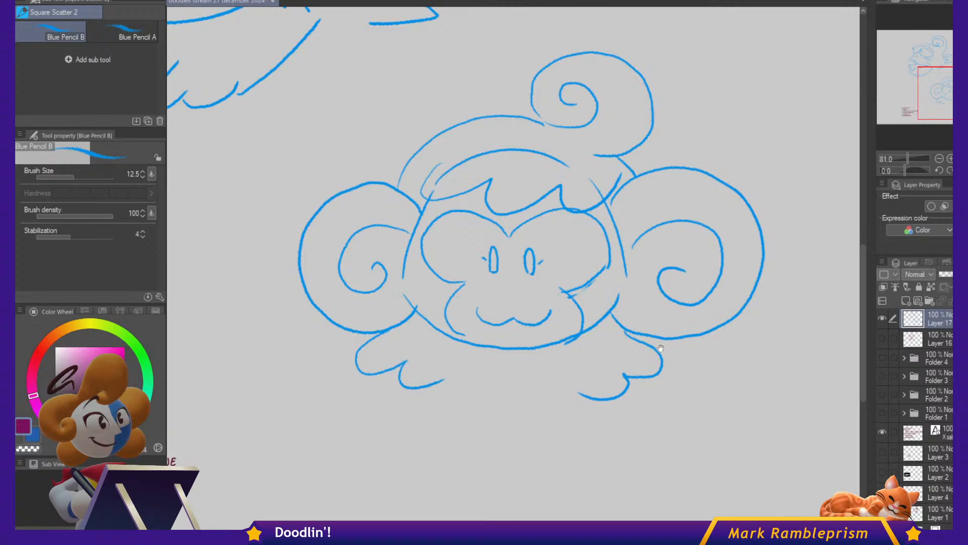
{"action": "left_click_drag", "start_coordinate": [659, 348], "coordinate": [683, 278]}
{"action": "left_click_drag", "start_coordinate": [517, 191], "coordinate": [554, 195]}
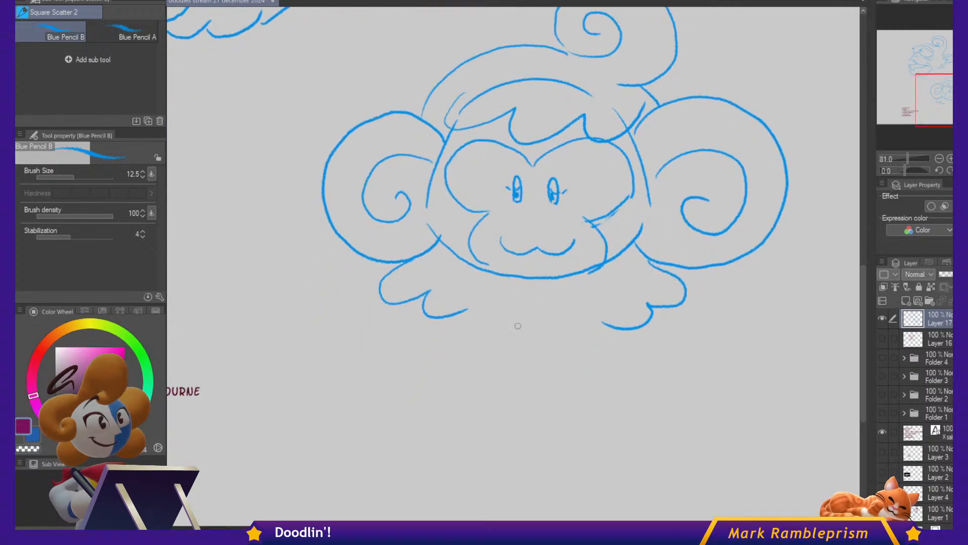
Sketch the second monkey's two straight front limbs below the head, ending in scalloped fur cuffs.
{"action": "left_click_drag", "start_coordinate": [474, 295], "coordinate": [499, 409]}
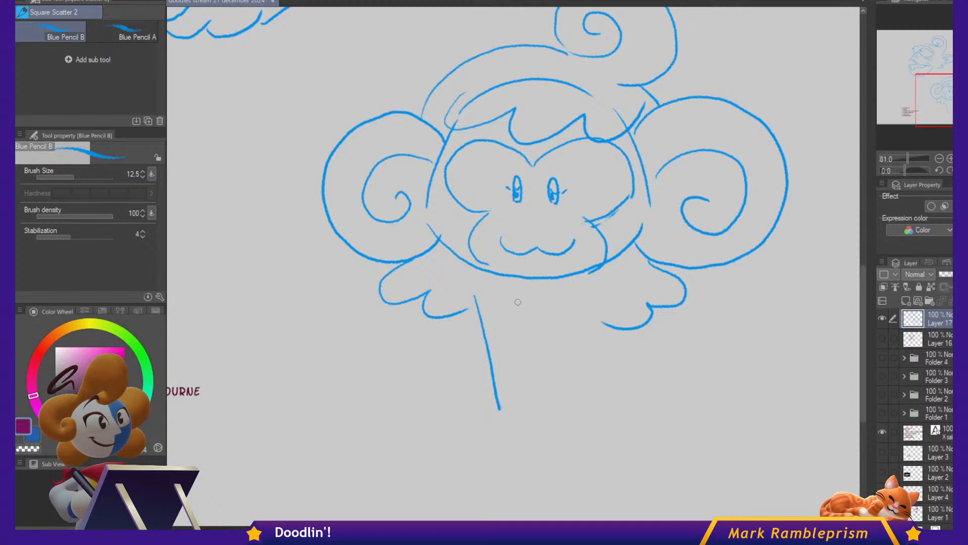
{"action": "key", "text": "ctrl+z"}
{"action": "mouse_move", "coordinate": [490, 295]}
{"action": "left_mouse_down"}
{"action": "mouse_move", "coordinate": [499, 316]}
{"action": "mouse_move", "coordinate": [470, 411]}
{"action": "mouse_move", "coordinate": [516, 407]}
{"action": "left_mouse_up"}
{"action": "left_click_drag", "start_coordinate": [571, 296], "coordinate": [543, 419]}
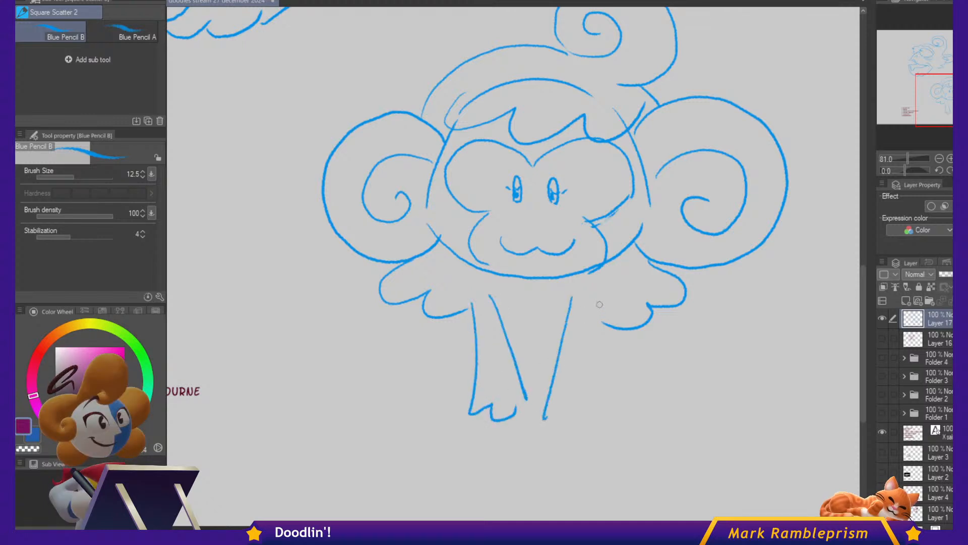
{"action": "left_click_drag", "start_coordinate": [600, 304], "coordinate": [595, 414]}
{"action": "mouse_move", "coordinate": [558, 406]}
{"action": "left_mouse_down"}
{"action": "mouse_move", "coordinate": [561, 417]}
{"action": "mouse_move", "coordinate": [595, 410]}
{"action": "left_mouse_up"}
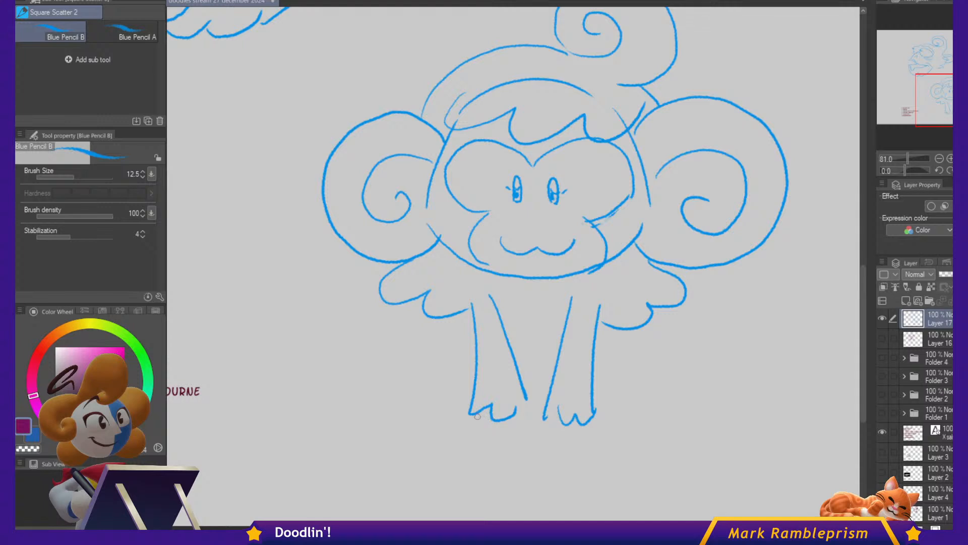
Add hands with curved fingers below the cuffs, rounded shoulders and an arched belly line between the limbs.
{"action": "mouse_move", "coordinate": [475, 416]}
{"action": "left_mouse_down"}
{"action": "mouse_move", "coordinate": [450, 415]}
{"action": "mouse_move", "coordinate": [461, 449]}
{"action": "left_mouse_up"}
{"action": "left_click_drag", "start_coordinate": [487, 430], "coordinate": [524, 446]}
{"action": "mouse_move", "coordinate": [547, 425]}
{"action": "left_mouse_down"}
{"action": "mouse_move", "coordinate": [546, 456]}
{"action": "mouse_move", "coordinate": [590, 457]}
{"action": "left_mouse_up"}
{"action": "mouse_move", "coordinate": [579, 441]}
{"action": "left_mouse_down"}
{"action": "mouse_move", "coordinate": [593, 459]}
{"action": "mouse_move", "coordinate": [622, 462]}
{"action": "left_mouse_up"}
{"action": "left_click_drag", "start_coordinate": [476, 270], "coordinate": [470, 306]}
{"action": "left_click_drag", "start_coordinate": [599, 274], "coordinate": [607, 309]}
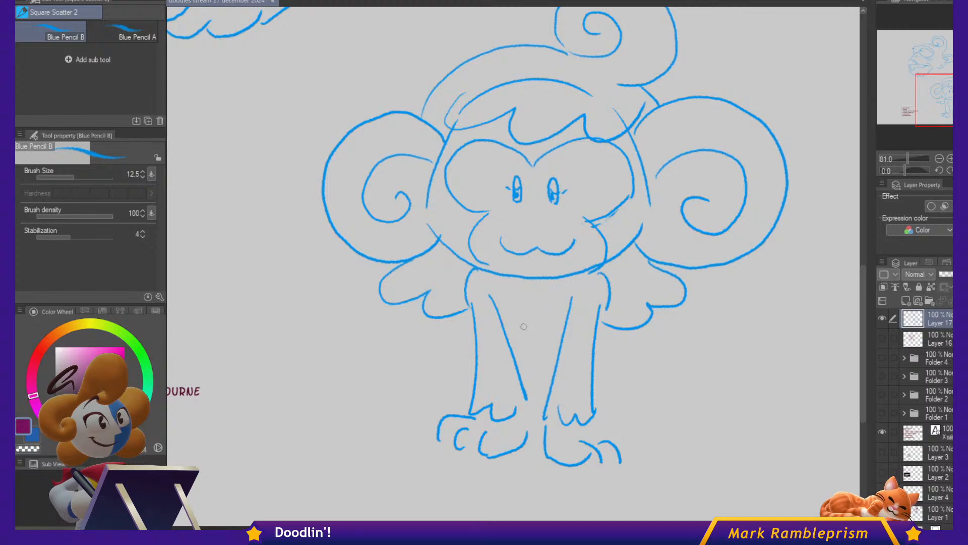
{"action": "left_click_drag", "start_coordinate": [504, 320], "coordinate": [551, 303]}
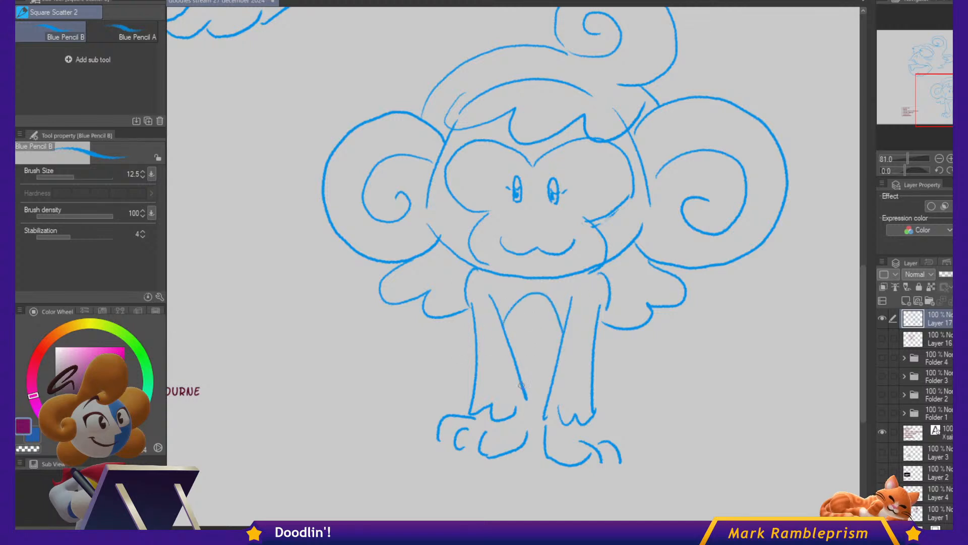
Sketch the second monkey's rounded hind legs behind the front limbs, with curved toes on both feet.
{"action": "left_click_drag", "start_coordinate": [472, 337], "coordinate": [442, 396]}
{"action": "mouse_move", "coordinate": [599, 339]}
{"action": "left_mouse_down"}
{"action": "mouse_move", "coordinate": [642, 353]}
{"action": "mouse_move", "coordinate": [632, 402]}
{"action": "left_mouse_up"}
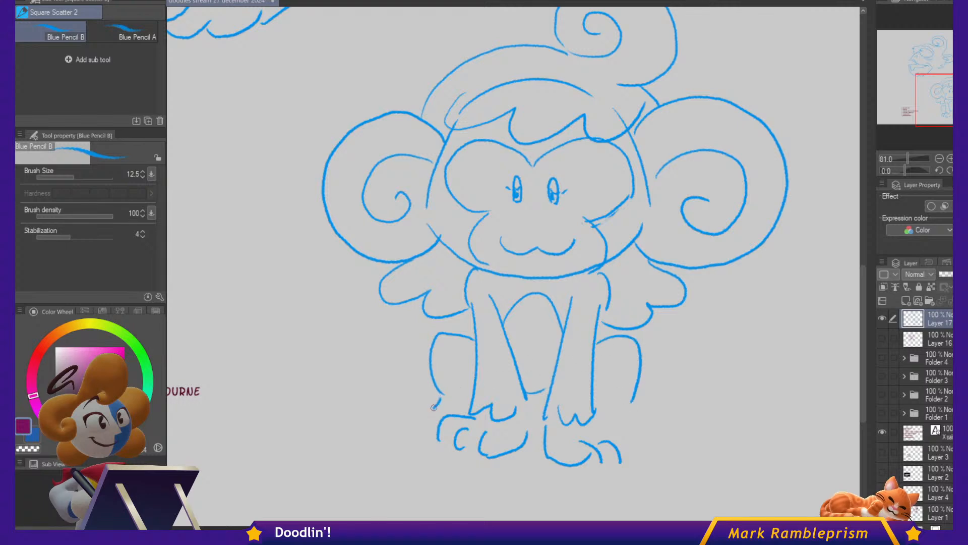
{"action": "mouse_move", "coordinate": [438, 402]}
{"action": "left_mouse_down"}
{"action": "mouse_move", "coordinate": [402, 400]}
{"action": "mouse_move", "coordinate": [407, 433]}
{"action": "left_mouse_up"}
{"action": "left_click_drag", "start_coordinate": [428, 417], "coordinate": [429, 440]}
{"action": "mouse_move", "coordinate": [619, 415]}
{"action": "left_mouse_down"}
{"action": "mouse_move", "coordinate": [639, 427]}
{"action": "mouse_move", "coordinate": [670, 410]}
{"action": "mouse_move", "coordinate": [688, 429]}
{"action": "mouse_move", "coordinate": [687, 419]}
{"action": "left_mouse_up"}
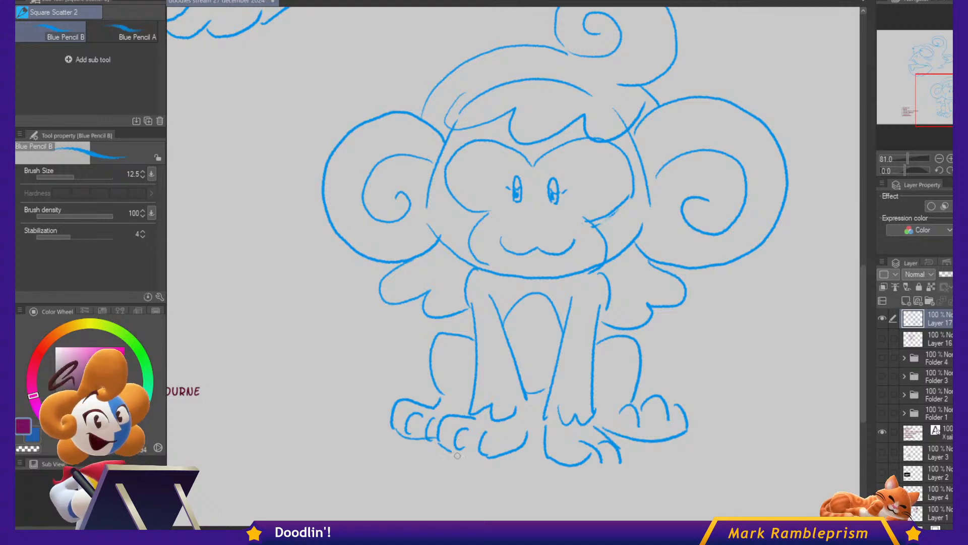
Erase the second monkey's construction lines across the hair and clean up the fingers overlapping one hind foot.
{"action": "left_click_drag", "start_coordinate": [746, 323], "coordinate": [733, 396]}
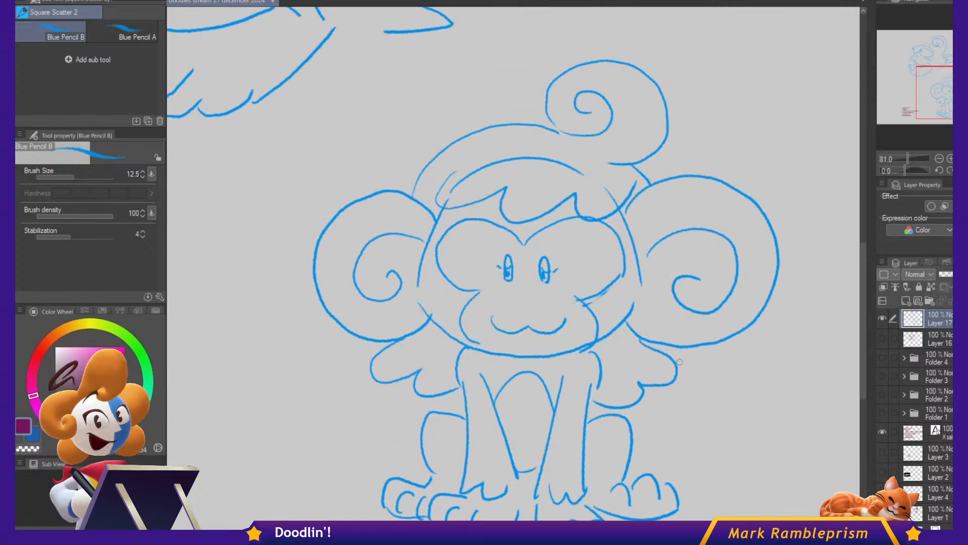
{"action": "left_click_drag", "start_coordinate": [664, 352], "coordinate": [700, 338]}
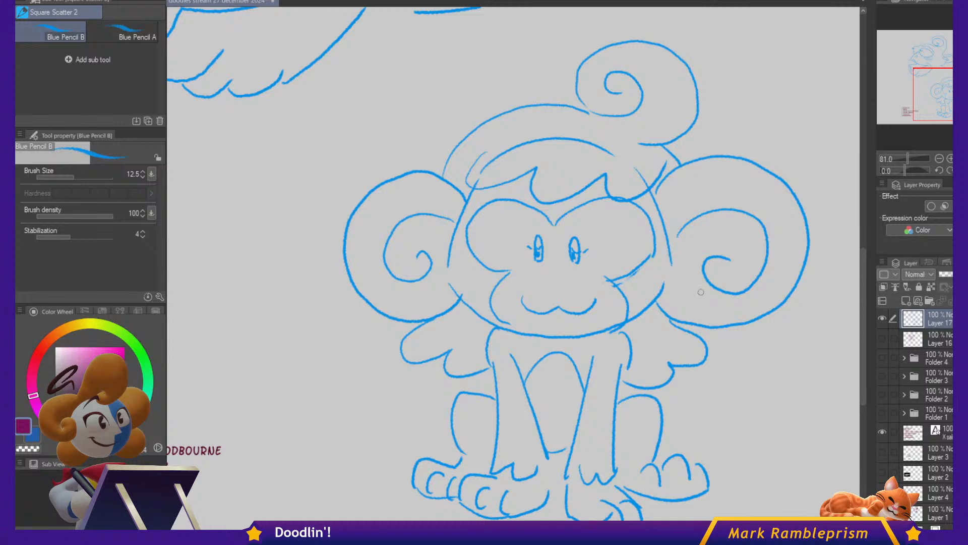
{"action": "mouse_move", "coordinate": [628, 161]}
{"action": "left_mouse_down"}
{"action": "mouse_move", "coordinate": [529, 139]}
{"action": "mouse_move", "coordinate": [472, 174]}
{"action": "mouse_move", "coordinate": [477, 164]}
{"action": "mouse_move", "coordinate": [512, 182]}
{"action": "left_mouse_up"}
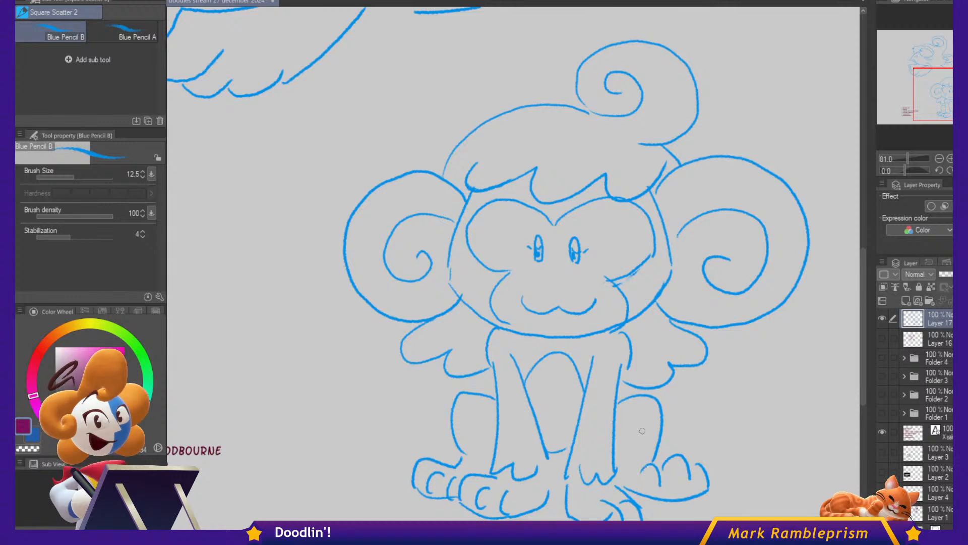
{"action": "mouse_move", "coordinate": [606, 507]}
{"action": "left_mouse_down"}
{"action": "mouse_move", "coordinate": [627, 510]}
{"action": "mouse_move", "coordinate": [613, 488]}
{"action": "mouse_move", "coordinate": [621, 519]}
{"action": "mouse_move", "coordinate": [633, 519]}
{"action": "left_mouse_up"}
{"action": "mouse_move", "coordinate": [620, 484]}
{"action": "left_mouse_down"}
{"action": "mouse_move", "coordinate": [647, 504]}
{"action": "mouse_move", "coordinate": [640, 515]}
{"action": "left_mouse_up"}
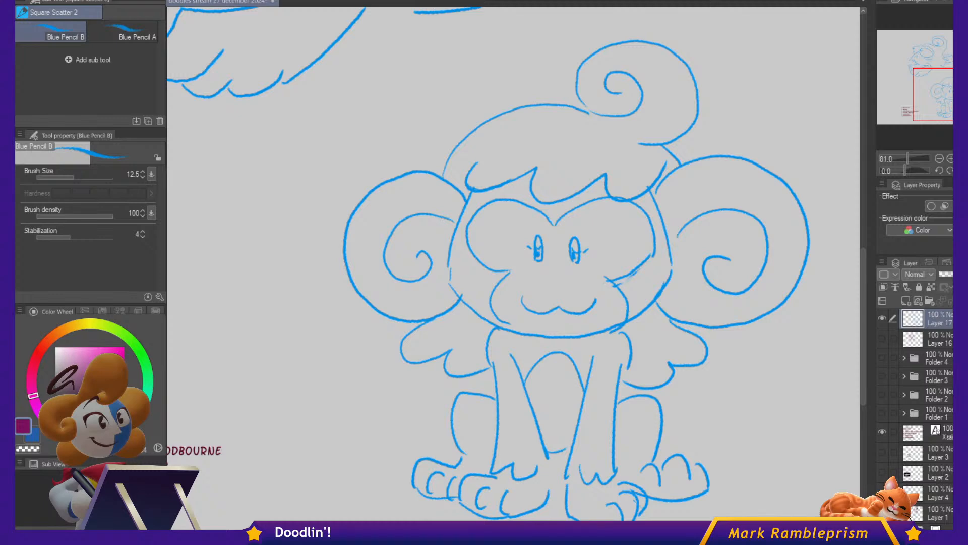
Paste in the jigsaw-piece illustration of the bear and bird to examine its details, and undo the paste.
{"action": "scroll", "coordinate": [615, 289], "scroll_direction": "down", "scroll_amount": 3}
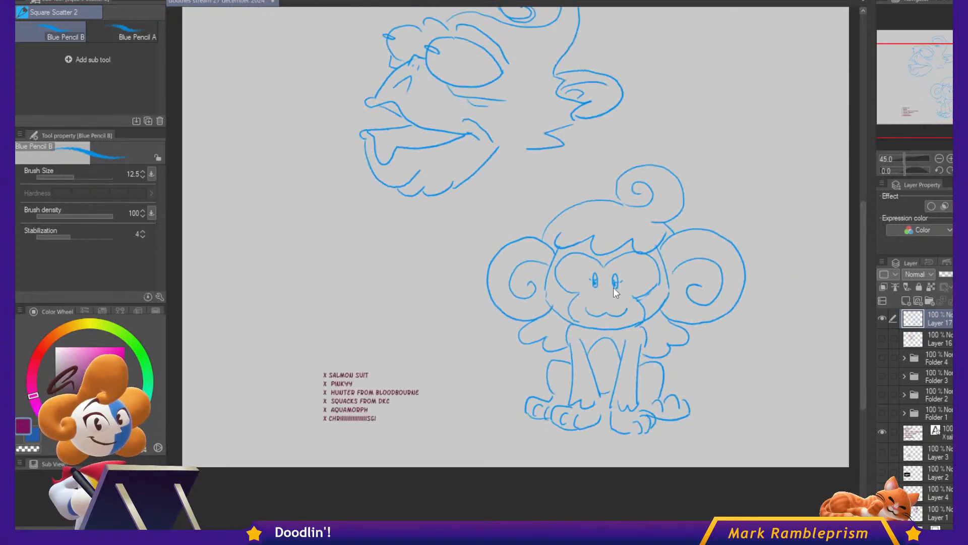
{"action": "key", "text": "ctrl+v"}
{"action": "left_click_drag", "start_coordinate": [612, 238], "coordinate": [684, 290]}
{"action": "scroll", "coordinate": [621, 249], "scroll_direction": "up", "scroll_amount": 1}
{"action": "left_click_drag", "start_coordinate": [594, 237], "coordinate": [625, 282]}
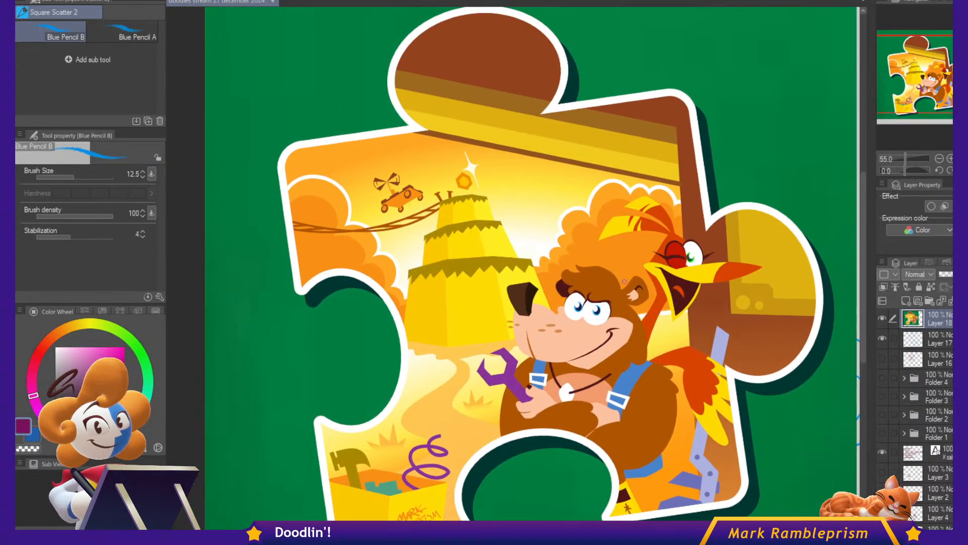
{"action": "left_click_drag", "start_coordinate": [669, 315], "coordinate": [661, 295]}
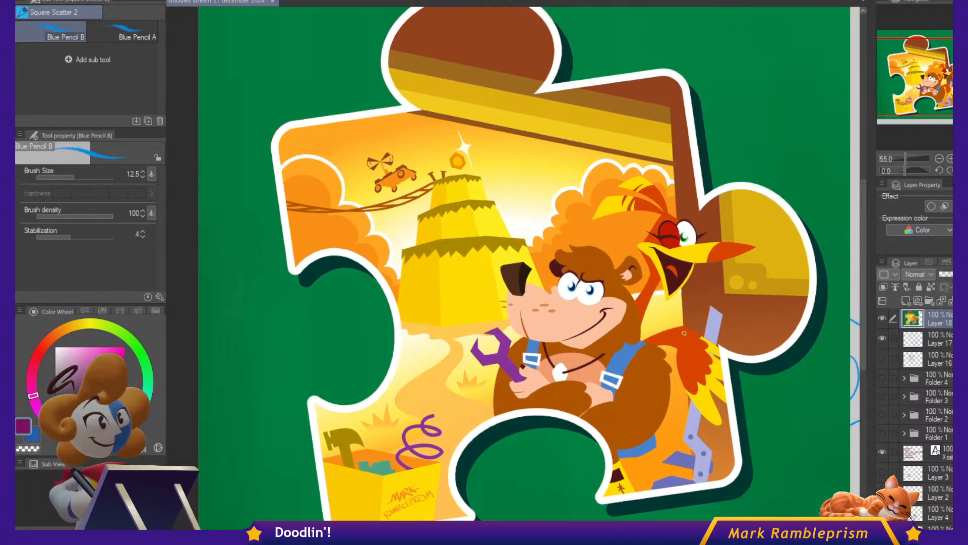
{"action": "scroll", "coordinate": [659, 292], "scroll_direction": "up", "scroll_amount": 1}
{"action": "left_click_drag", "start_coordinate": [630, 340], "coordinate": [635, 312]}
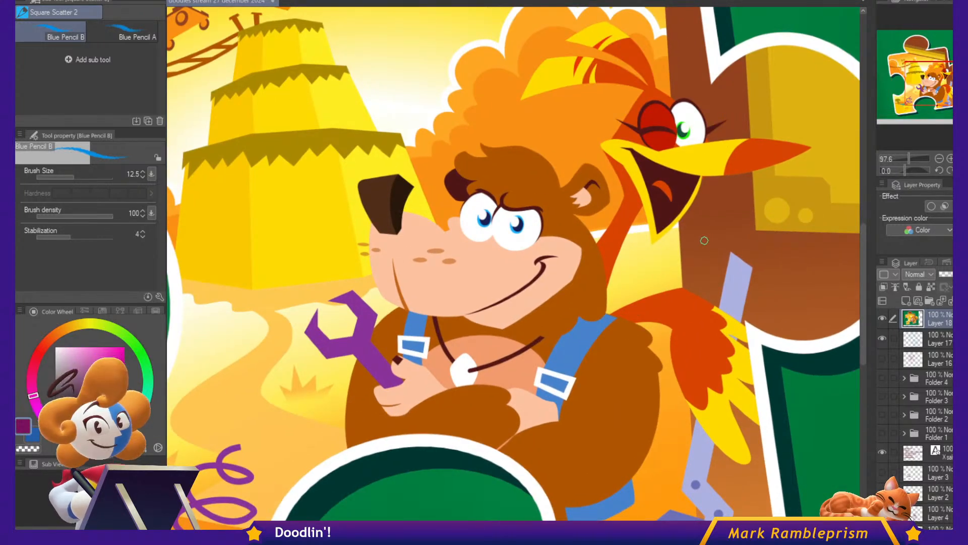
{"action": "scroll", "coordinate": [700, 250], "scroll_direction": "down", "scroll_amount": 3}
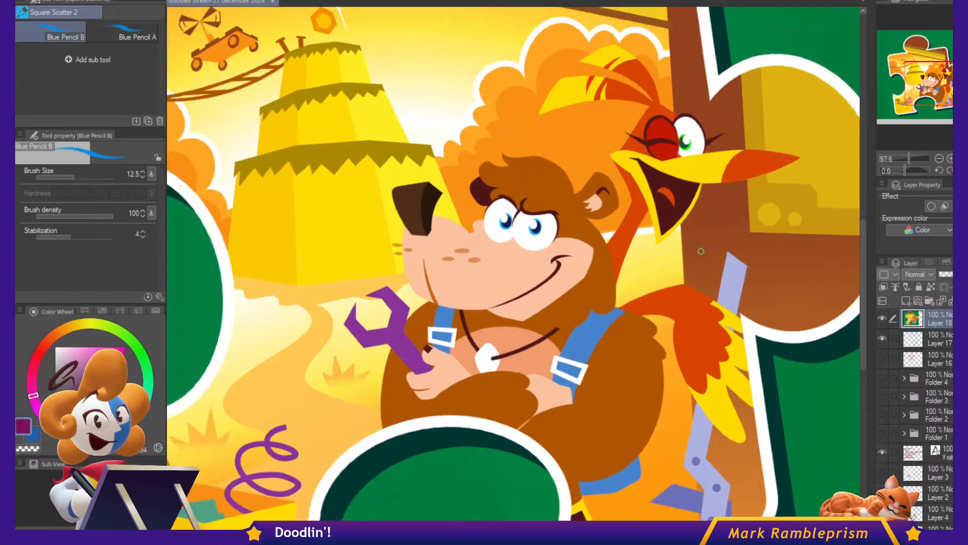
{"action": "left_click_drag", "start_coordinate": [667, 211], "coordinate": [676, 249]}
{"action": "left_click_drag", "start_coordinate": [650, 218], "coordinate": [652, 252]}
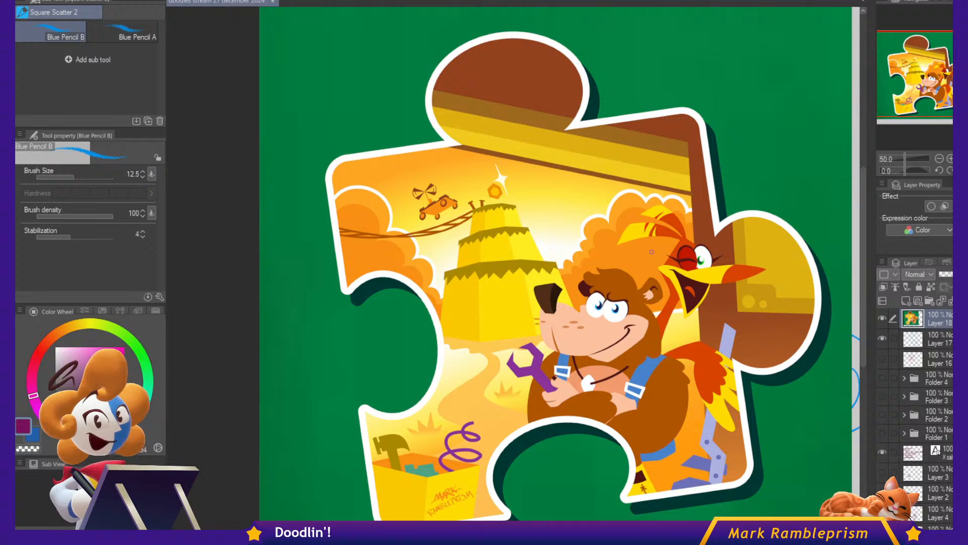
{"action": "scroll", "coordinate": [649, 254], "scroll_direction": "down", "scroll_amount": 1}
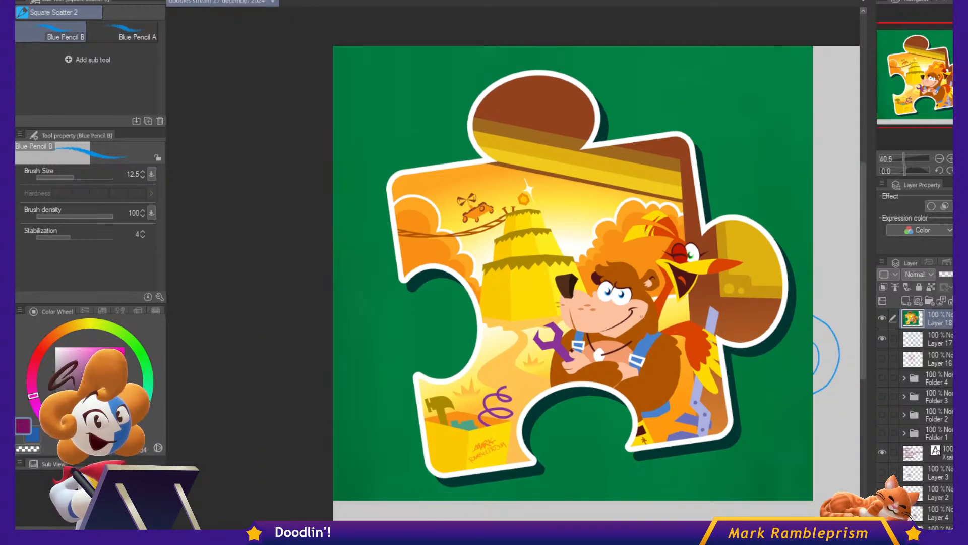
{"action": "scroll", "coordinate": [645, 328], "scroll_direction": "up", "scroll_amount": 1}
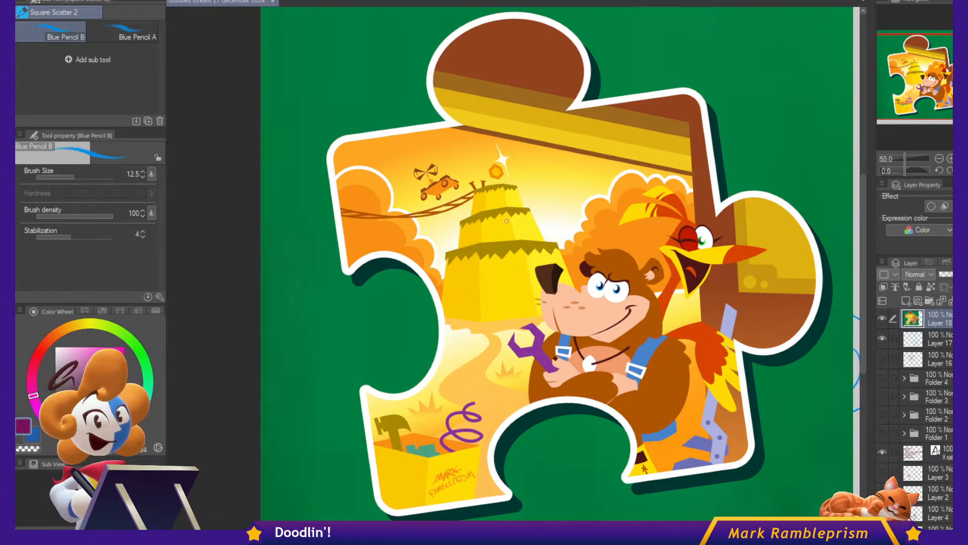
{"action": "scroll", "coordinate": [419, 178], "scroll_direction": "up", "scroll_amount": 5}
{"action": "scroll", "coordinate": [419, 177], "scroll_direction": "down", "scroll_amount": 6}
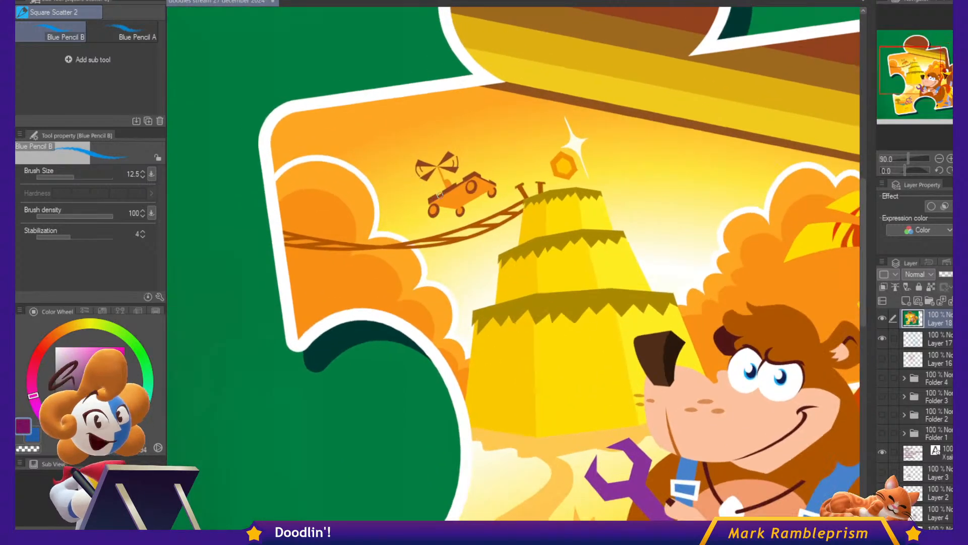
{"action": "scroll", "coordinate": [535, 444], "scroll_direction": "up", "scroll_amount": 2}
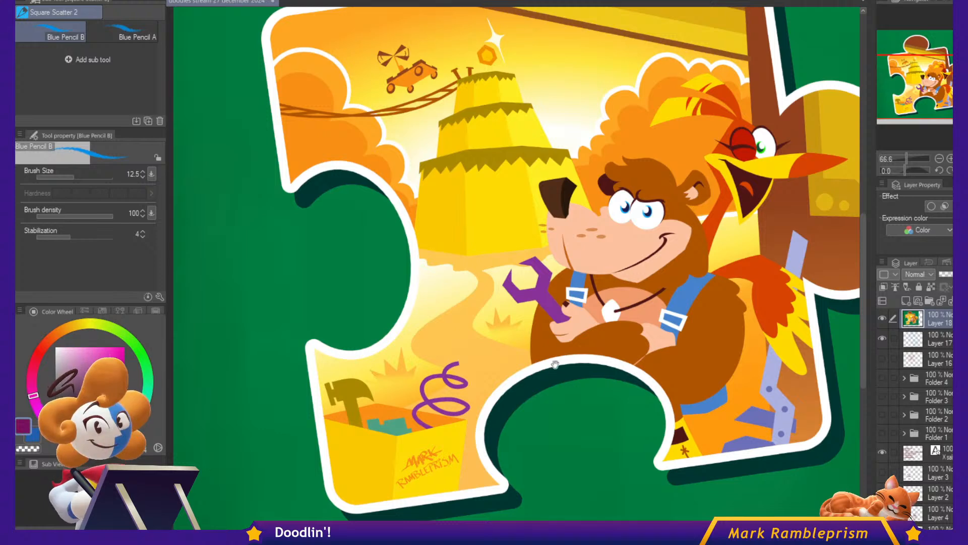
{"action": "left_click_drag", "start_coordinate": [554, 364], "coordinate": [528, 460]}
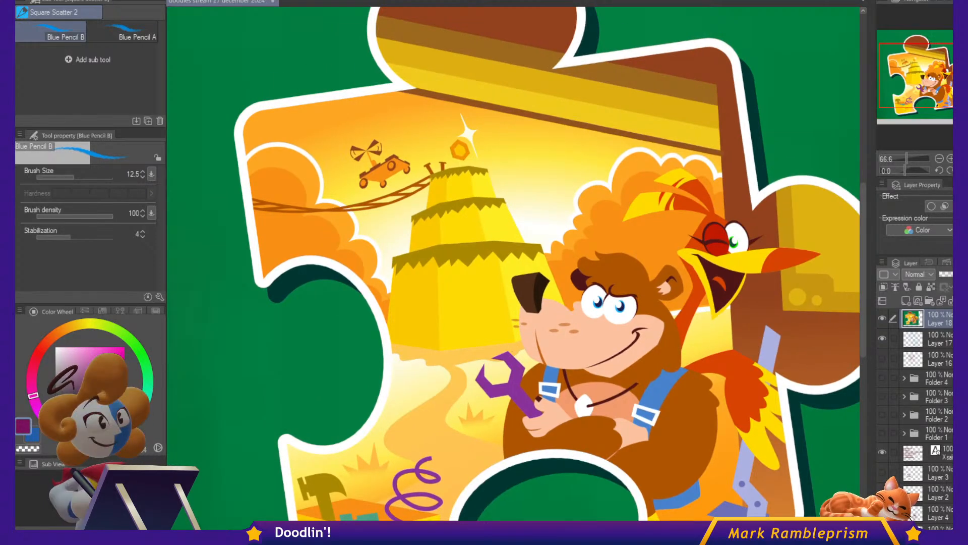
{"action": "key", "text": "ctrl+z"}
Sketch a bear head in the empty upper-left area of the canvas, with a round skull, long muzzle and joined eye arches.
{"action": "scroll", "coordinate": [616, 281], "scroll_direction": "down", "scroll_amount": 3}
{"action": "left_click_drag", "start_coordinate": [785, 438], "coordinate": [729, 384]}
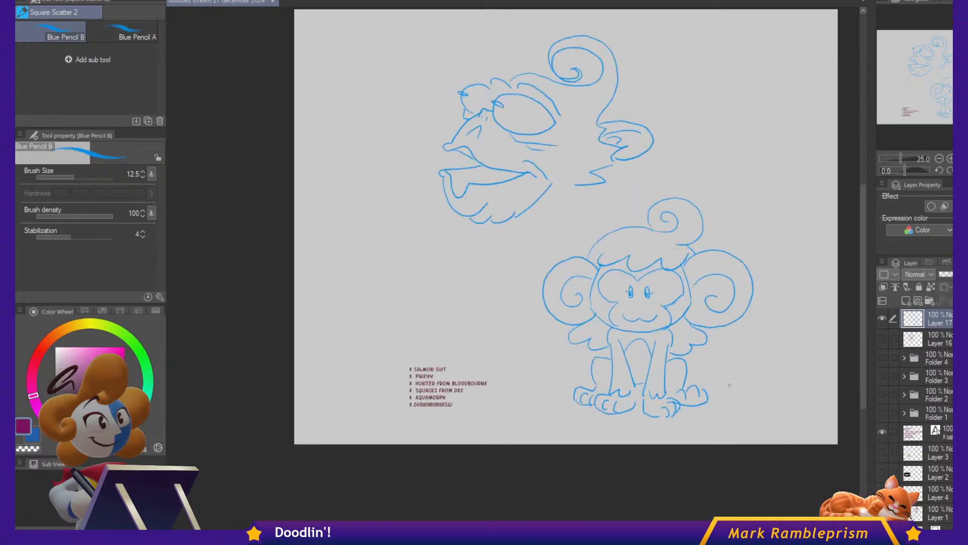
{"action": "scroll", "coordinate": [729, 385], "scroll_direction": "up", "scroll_amount": 4}
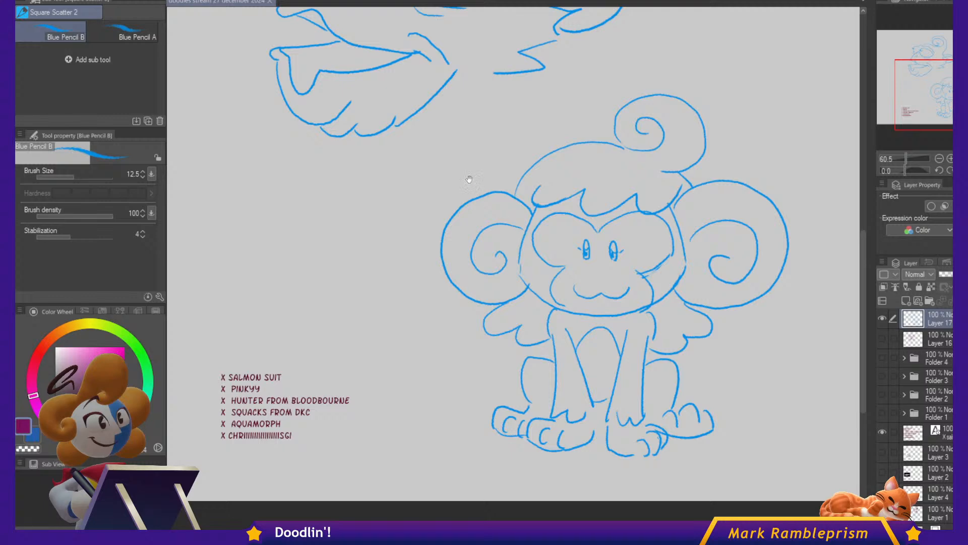
{"action": "left_click_drag", "start_coordinate": [411, 93], "coordinate": [639, 344]}
{"action": "left_click_drag", "start_coordinate": [589, 257], "coordinate": [652, 357]}
{"action": "left_click_drag", "start_coordinate": [466, 217], "coordinate": [527, 206]}
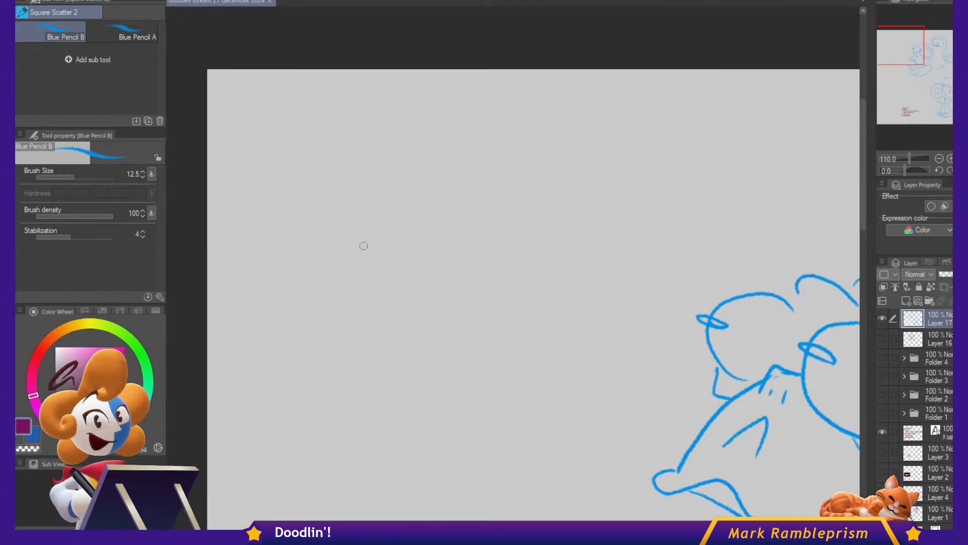
{"action": "mouse_move", "coordinate": [339, 243]}
{"action": "left_mouse_down"}
{"action": "mouse_move", "coordinate": [444, 258]}
{"action": "mouse_move", "coordinate": [340, 241]}
{"action": "mouse_move", "coordinate": [400, 177]}
{"action": "mouse_move", "coordinate": [409, 201]}
{"action": "left_mouse_up"}
{"action": "mouse_move", "coordinate": [413, 194]}
{"action": "left_mouse_down"}
{"action": "mouse_move", "coordinate": [436, 182]}
{"action": "mouse_move", "coordinate": [454, 227]}
{"action": "mouse_move", "coordinate": [431, 236]}
{"action": "mouse_move", "coordinate": [503, 232]}
{"action": "mouse_move", "coordinate": [540, 244]}
{"action": "mouse_move", "coordinate": [527, 314]}
{"action": "mouse_move", "coordinate": [484, 323]}
{"action": "mouse_move", "coordinate": [410, 307]}
{"action": "mouse_move", "coordinate": [333, 237]}
{"action": "mouse_move", "coordinate": [355, 245]}
{"action": "left_mouse_up"}
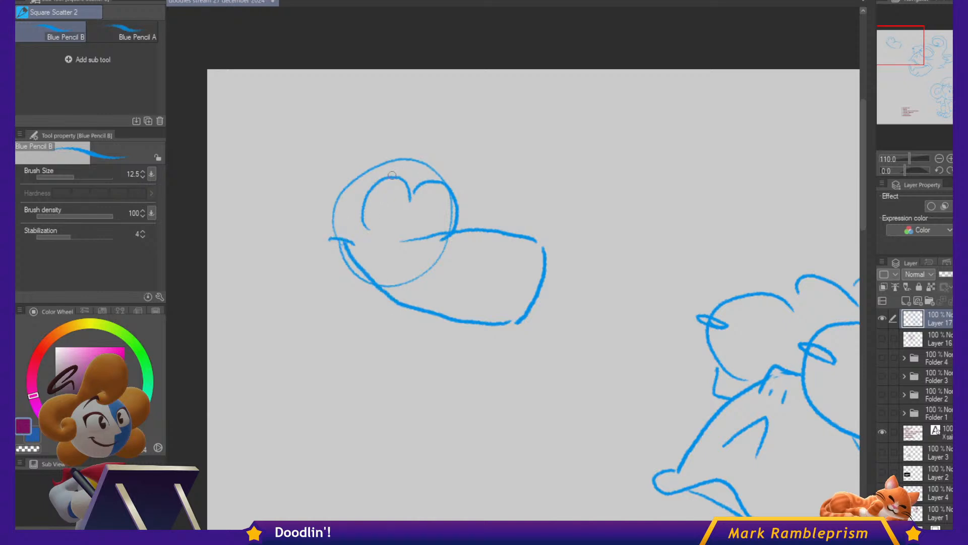
Add brow bumps and oval pupils to the bear, and draw a large angular nose at the muzzle's tip.
{"action": "mouse_move", "coordinate": [379, 167]}
{"action": "left_mouse_down"}
{"action": "mouse_move", "coordinate": [421, 163]}
{"action": "mouse_move", "coordinate": [459, 191]}
{"action": "left_mouse_up"}
{"action": "mouse_move", "coordinate": [382, 205]}
{"action": "left_mouse_down"}
{"action": "mouse_move", "coordinate": [381, 214]}
{"action": "mouse_move", "coordinate": [385, 202]}
{"action": "mouse_move", "coordinate": [417, 223]}
{"action": "mouse_move", "coordinate": [422, 207]}
{"action": "left_mouse_up"}
{"action": "key", "text": "ctrl+z"}
{"action": "mouse_move", "coordinate": [512, 242]}
{"action": "left_mouse_down"}
{"action": "mouse_move", "coordinate": [541, 207]}
{"action": "mouse_move", "coordinate": [581, 205]}
{"action": "left_mouse_up"}
{"action": "key", "text": "ctrl+z"}
{"action": "key", "text": "ctrl+z"}
{"action": "mouse_move", "coordinate": [515, 244]}
{"action": "left_mouse_down"}
{"action": "mouse_move", "coordinate": [539, 197]}
{"action": "mouse_move", "coordinate": [559, 189]}
{"action": "mouse_move", "coordinate": [600, 239]}
{"action": "mouse_move", "coordinate": [567, 263]}
{"action": "mouse_move", "coordinate": [518, 254]}
{"action": "left_mouse_up"}
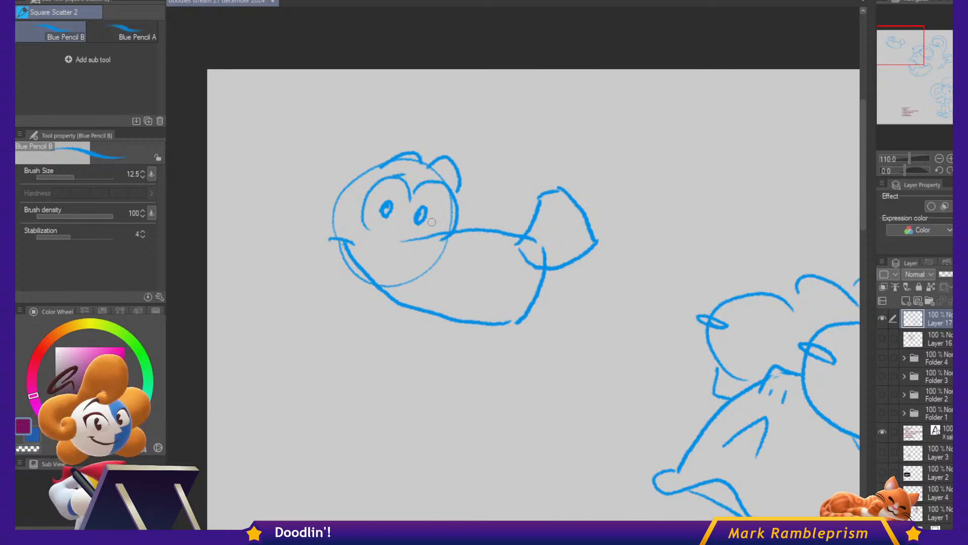
Add freckles and short whisker marks to the bear's muzzle, and draw the cheek bump and curved lower jaw.
{"action": "left_click_drag", "start_coordinate": [458, 265], "coordinate": [480, 269]}
{"action": "left_click_drag", "start_coordinate": [458, 282], "coordinate": [453, 285]}
{"action": "mouse_move", "coordinate": [538, 281]}
{"action": "left_mouse_down"}
{"action": "mouse_move", "coordinate": [555, 285]}
{"action": "mouse_move", "coordinate": [533, 297]}
{"action": "mouse_move", "coordinate": [549, 304]}
{"action": "left_mouse_up"}
{"action": "mouse_move", "coordinate": [330, 217]}
{"action": "left_mouse_down"}
{"action": "mouse_move", "coordinate": [312, 222]}
{"action": "mouse_move", "coordinate": [341, 284]}
{"action": "mouse_move", "coordinate": [369, 311]}
{"action": "mouse_move", "coordinate": [428, 317]}
{"action": "left_mouse_up"}
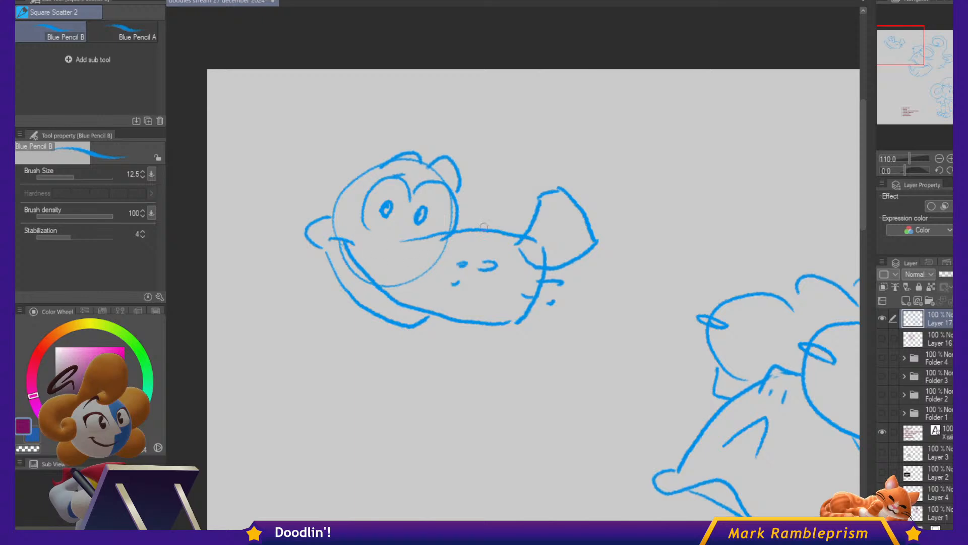
Draw the bear's two ears with inner ear lines, erasing and reshaping the outline of the first one.
{"action": "mouse_move", "coordinate": [364, 160]}
{"action": "left_mouse_down"}
{"action": "mouse_move", "coordinate": [355, 124]}
{"action": "mouse_move", "coordinate": [319, 142]}
{"action": "mouse_move", "coordinate": [333, 184]}
{"action": "left_mouse_up"}
{"action": "key", "text": "c"}
{"action": "mouse_move", "coordinate": [359, 126]}
{"action": "left_mouse_down"}
{"action": "mouse_move", "coordinate": [362, 139]}
{"action": "mouse_move", "coordinate": [342, 145]}
{"action": "mouse_move", "coordinate": [356, 176]}
{"action": "left_mouse_up"}
{"action": "key", "text": "c"}
{"action": "left_click_drag", "start_coordinate": [342, 155], "coordinate": [348, 179]}
{"action": "mouse_move", "coordinate": [461, 176]}
{"action": "left_mouse_down"}
{"action": "mouse_move", "coordinate": [474, 153]}
{"action": "mouse_move", "coordinate": [467, 205]}
{"action": "mouse_move", "coordinate": [478, 191]}
{"action": "left_mouse_up"}
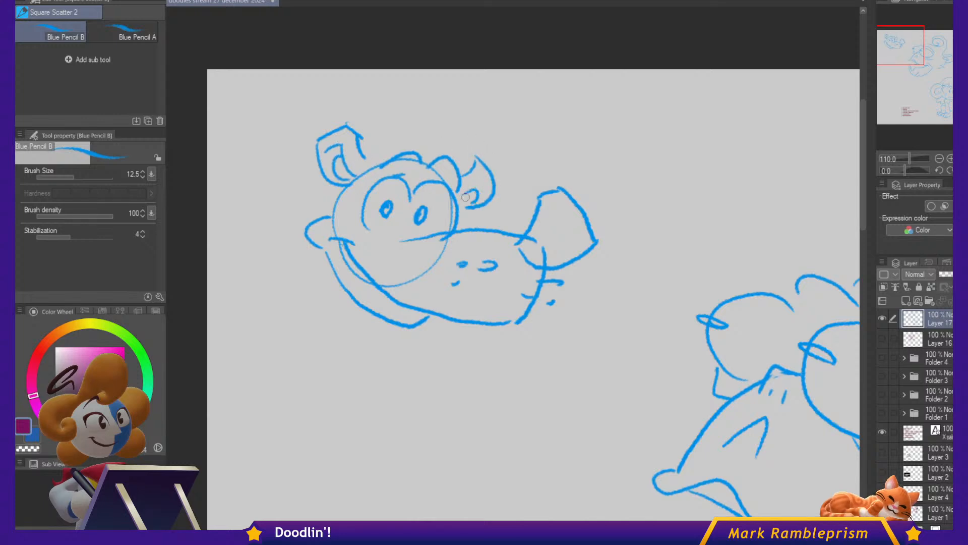
Draw the bear's swept hair tufts on top of the head and scalloped fur behind the cheek and jaw.
{"action": "mouse_move", "coordinate": [372, 160]}
{"action": "left_mouse_down"}
{"action": "mouse_move", "coordinate": [449, 95]}
{"action": "mouse_move", "coordinate": [430, 138]}
{"action": "mouse_move", "coordinate": [480, 125]}
{"action": "mouse_move", "coordinate": [477, 174]}
{"action": "left_mouse_up"}
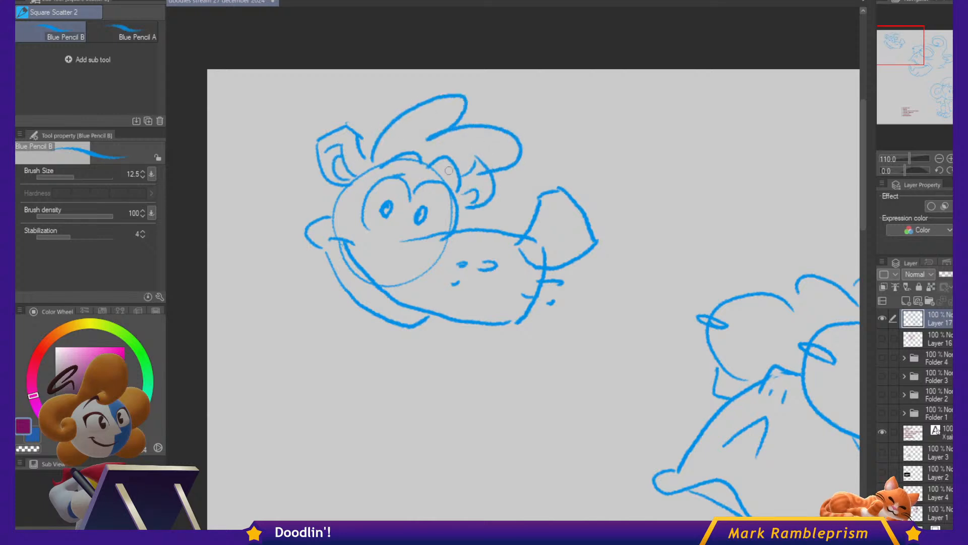
{"action": "left_click_drag", "start_coordinate": [348, 186], "coordinate": [321, 208]}
{"action": "mouse_move", "coordinate": [308, 247]}
{"action": "left_mouse_down"}
{"action": "mouse_move", "coordinate": [299, 289]}
{"action": "mouse_move", "coordinate": [337, 306]}
{"action": "left_mouse_up"}
{"action": "left_click_drag", "start_coordinate": [337, 307], "coordinate": [366, 322]}
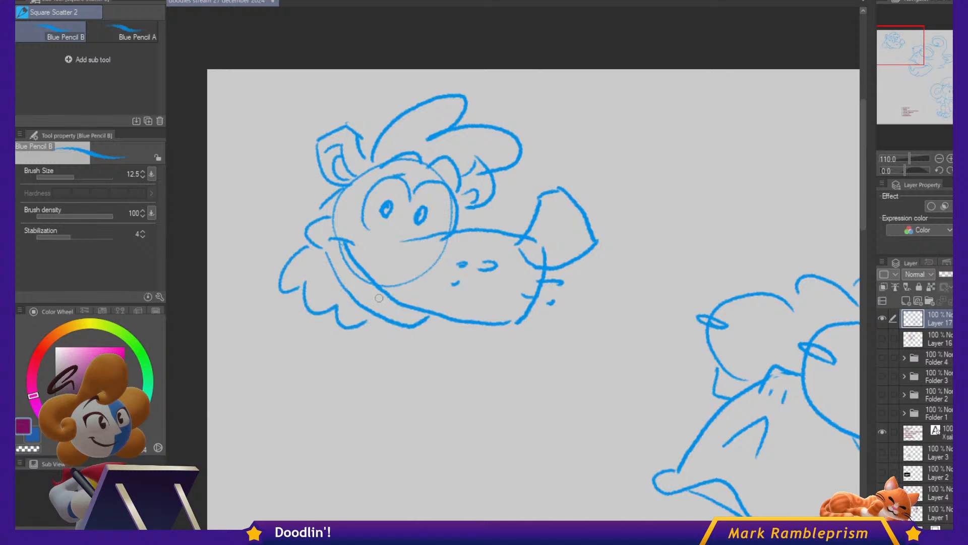
Draw a bird's two tall joined eyes below the bear head, with a slanted eyelid line and small pupils beneath it.
{"action": "left_click_drag", "start_coordinate": [670, 317], "coordinate": [694, 213]}
{"action": "left_click_drag", "start_coordinate": [500, 347], "coordinate": [500, 265]}
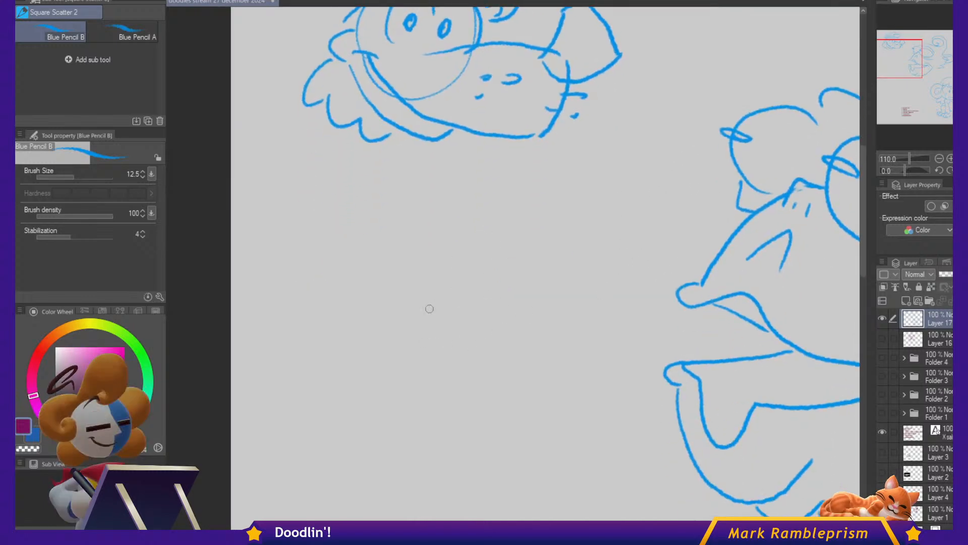
{"action": "left_click_drag", "start_coordinate": [431, 308], "coordinate": [468, 251]}
{"action": "mouse_move", "coordinate": [471, 293]}
{"action": "left_mouse_down"}
{"action": "mouse_move", "coordinate": [468, 284]}
{"action": "mouse_move", "coordinate": [532, 338]}
{"action": "left_mouse_up"}
{"action": "key", "text": "ctrl+z"}
{"action": "key", "text": "ctrl+z"}
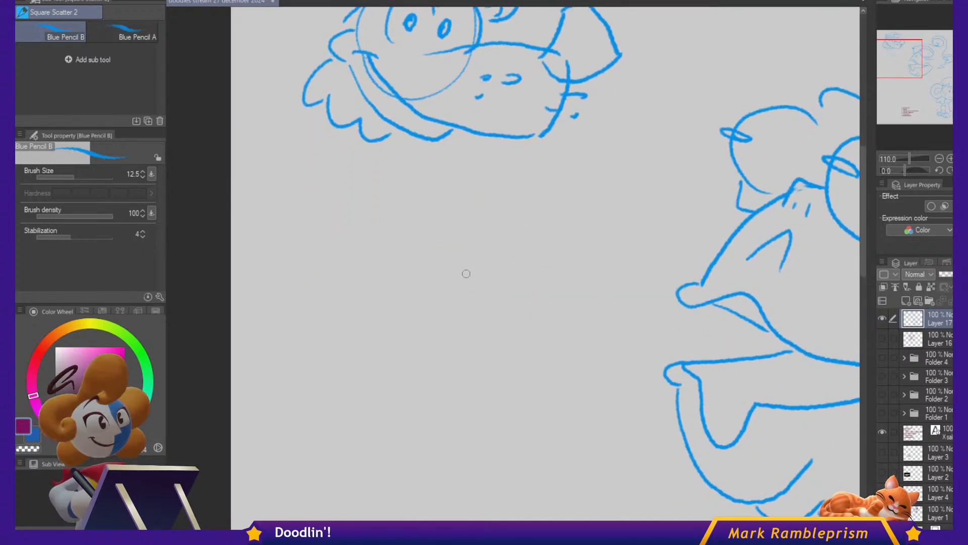
{"action": "mouse_move", "coordinate": [432, 326]}
{"action": "left_mouse_down"}
{"action": "mouse_move", "coordinate": [475, 244]}
{"action": "mouse_move", "coordinate": [492, 238]}
{"action": "mouse_move", "coordinate": [505, 346]}
{"action": "mouse_move", "coordinate": [515, 322]}
{"action": "left_mouse_up"}
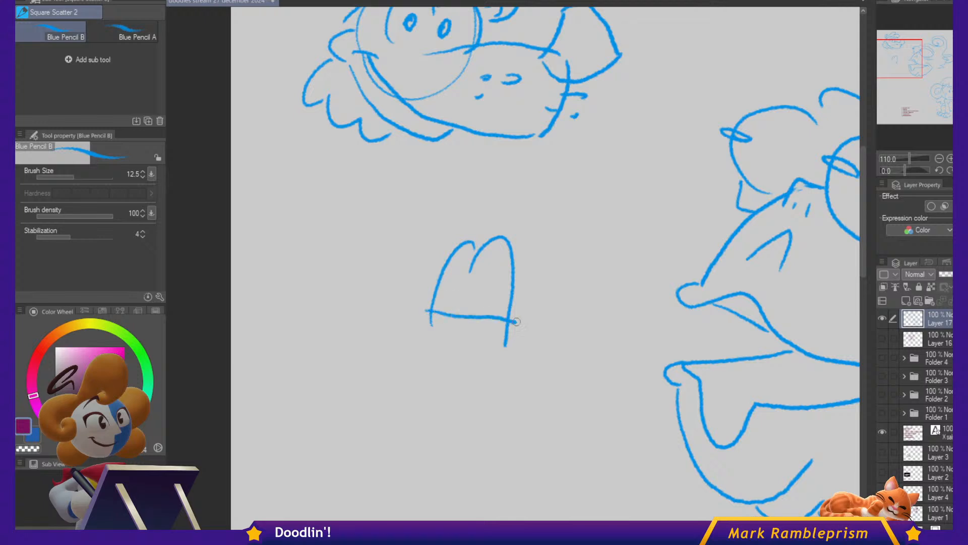
{"action": "key", "text": "ctrl+z"}
{"action": "left_click_drag", "start_coordinate": [418, 312], "coordinate": [515, 339]}
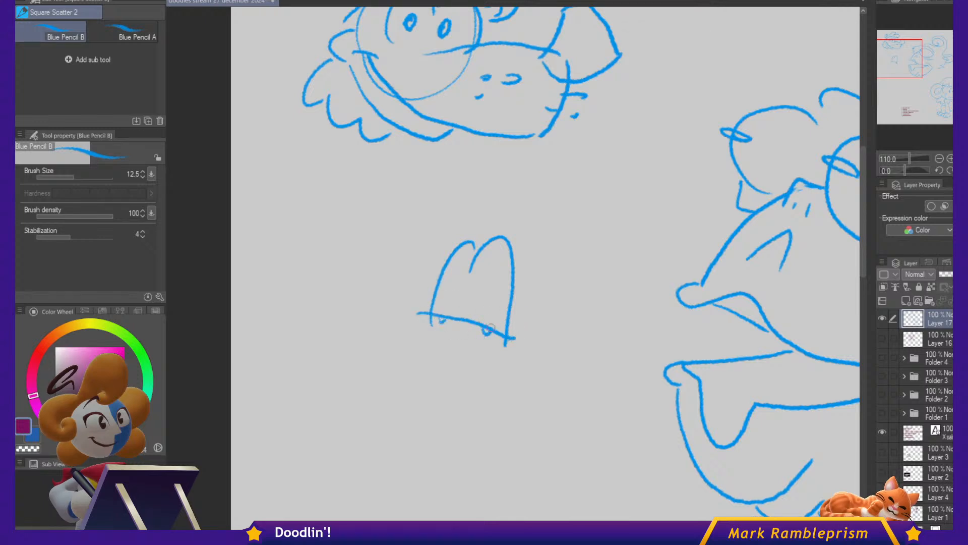
Draw the bird's long pointed beak with nostril and mouth lines, and add the back of the head and curved neck.
{"action": "mouse_move", "coordinate": [449, 330]}
{"action": "left_mouse_down"}
{"action": "mouse_move", "coordinate": [418, 335]}
{"action": "mouse_move", "coordinate": [312, 375]}
{"action": "mouse_move", "coordinate": [435, 379]}
{"action": "mouse_move", "coordinate": [555, 336]}
{"action": "left_mouse_up"}
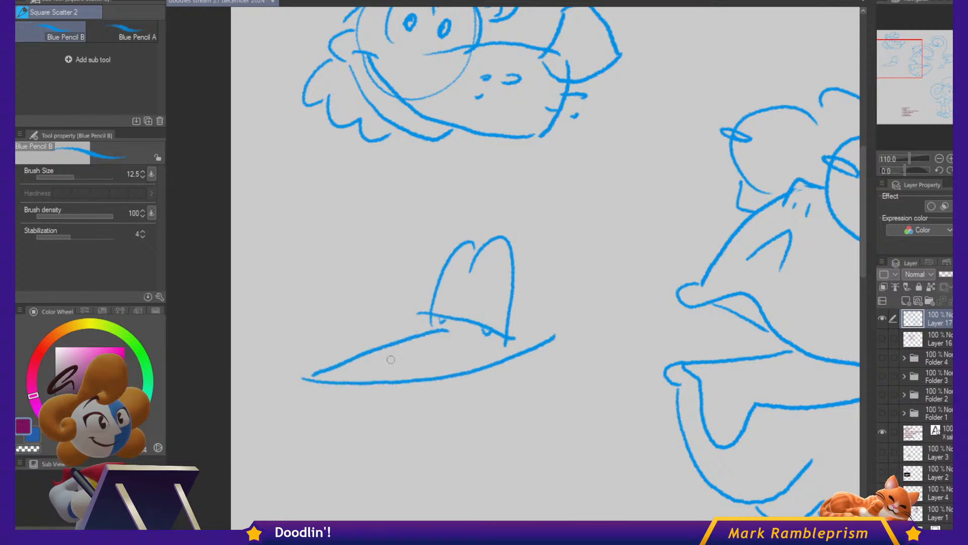
{"action": "mouse_move", "coordinate": [378, 355]}
{"action": "left_mouse_down"}
{"action": "mouse_move", "coordinate": [450, 391]}
{"action": "mouse_move", "coordinate": [463, 382]}
{"action": "left_mouse_up"}
{"action": "left_click_drag", "start_coordinate": [383, 384], "coordinate": [442, 392]}
{"action": "left_click_drag", "start_coordinate": [510, 332], "coordinate": [558, 338]}
{"action": "mouse_move", "coordinate": [513, 268]}
{"action": "left_mouse_down"}
{"action": "mouse_move", "coordinate": [563, 339]}
{"action": "mouse_move", "coordinate": [502, 386]}
{"action": "mouse_move", "coordinate": [560, 484]}
{"action": "left_mouse_up"}
{"action": "left_click_drag", "start_coordinate": [478, 398], "coordinate": [503, 509]}
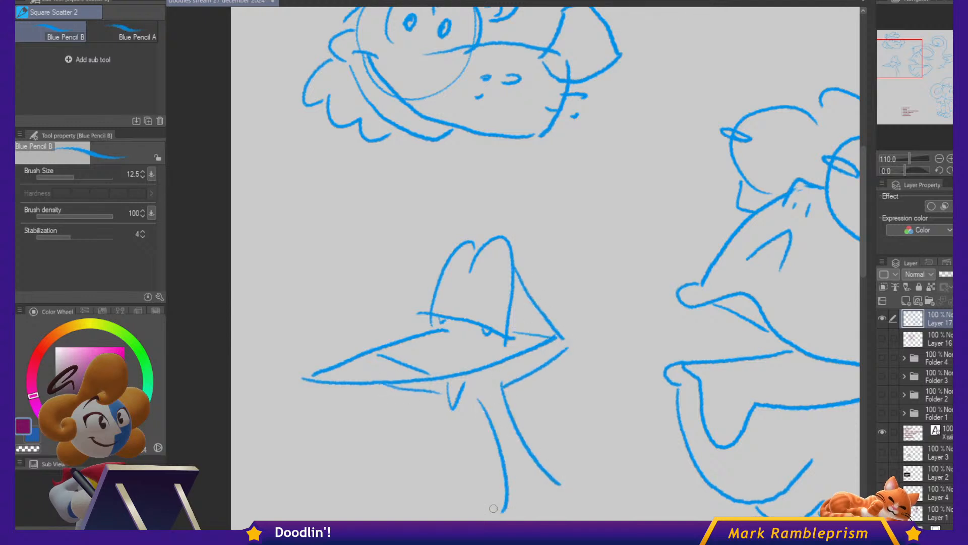
Add curved crest feathers above the bird's eyes, and a small tapered shape and zigzag mark under the beak.
{"action": "mouse_move", "coordinate": [492, 236]}
{"action": "left_mouse_down"}
{"action": "mouse_move", "coordinate": [353, 229]}
{"action": "mouse_move", "coordinate": [472, 207]}
{"action": "mouse_move", "coordinate": [513, 140]}
{"action": "left_mouse_up"}
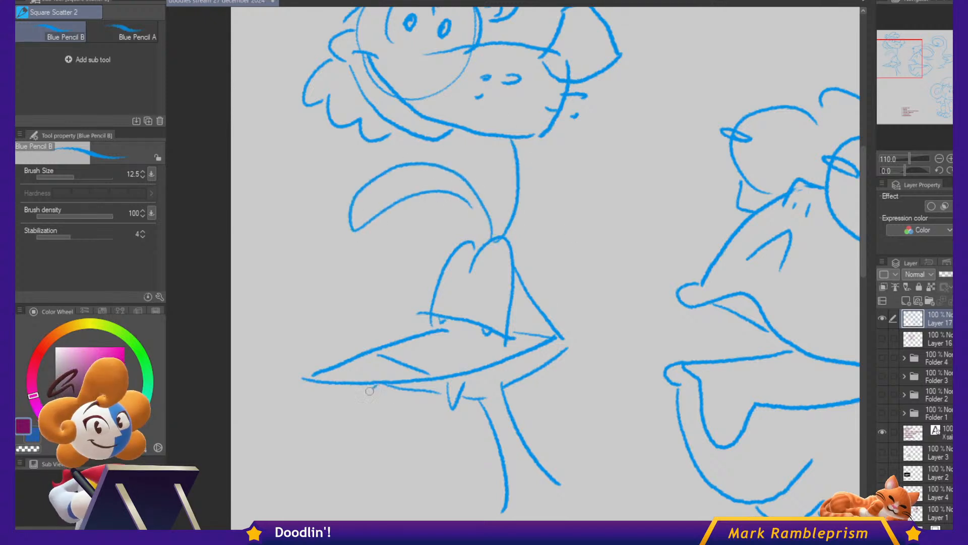
{"action": "mouse_move", "coordinate": [369, 391]}
{"action": "left_mouse_down"}
{"action": "mouse_move", "coordinate": [336, 430]}
{"action": "mouse_move", "coordinate": [361, 438]}
{"action": "mouse_move", "coordinate": [356, 452]}
{"action": "mouse_move", "coordinate": [281, 411]}
{"action": "left_mouse_up"}
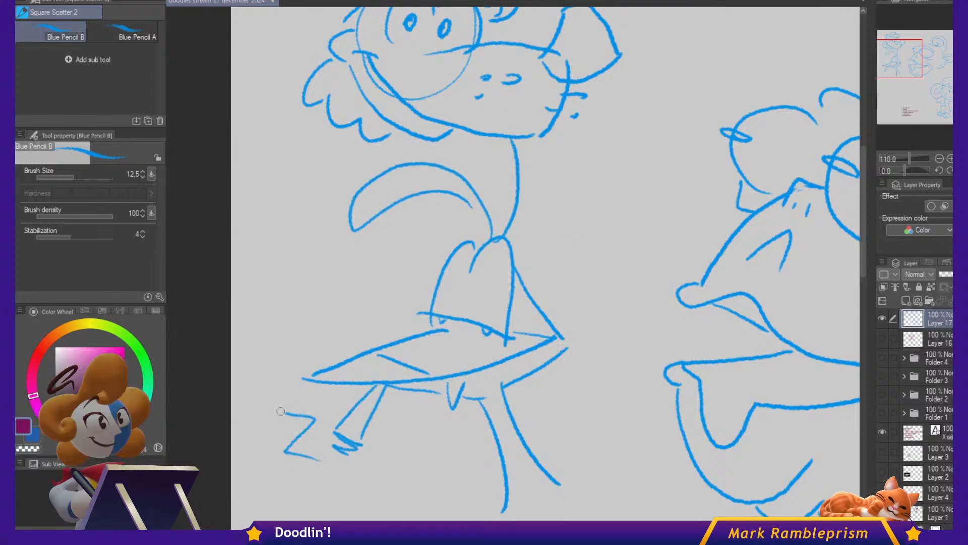
{"action": "scroll", "coordinate": [280, 411], "scroll_direction": "down", "scroll_amount": 3}
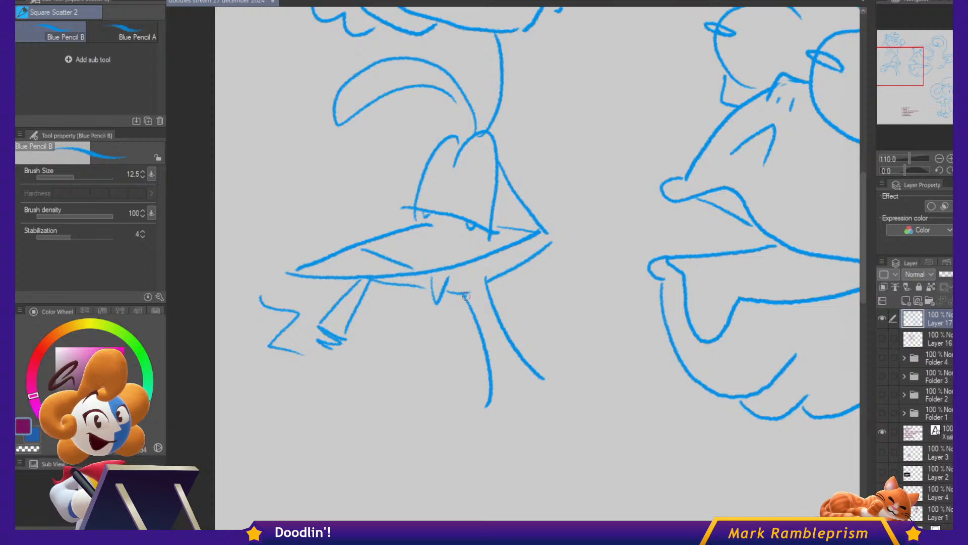
Refine the line where the bird's beak meets its cheek, and scribble dark shading into the neck just below the head.
{"action": "left_click_drag", "start_coordinate": [466, 297], "coordinate": [513, 263]}
{"action": "key", "text": "c"}
{"action": "mouse_move", "coordinate": [536, 233]}
{"action": "left_mouse_down"}
{"action": "mouse_move", "coordinate": [520, 239]}
{"action": "mouse_move", "coordinate": [539, 242]}
{"action": "left_mouse_up"}
{"action": "key", "text": "c"}
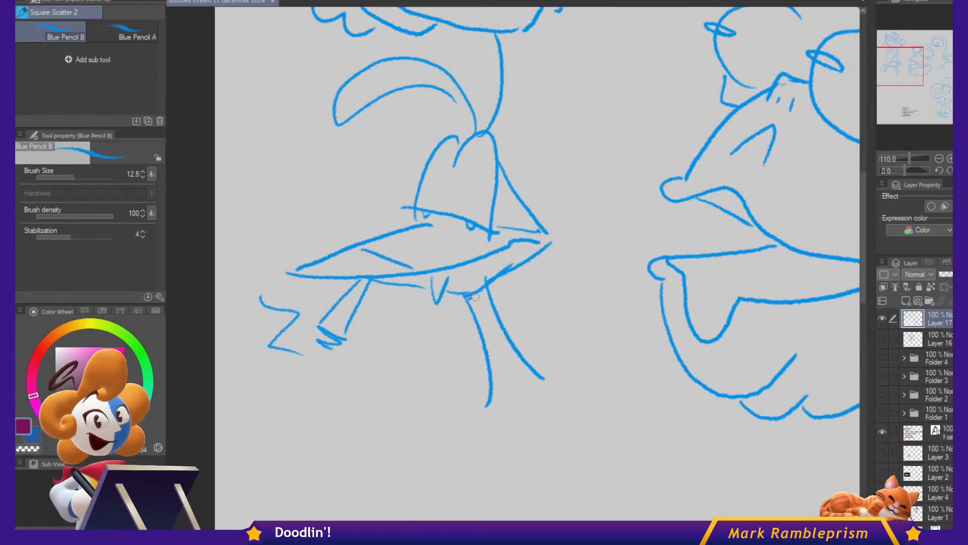
{"action": "mouse_move", "coordinate": [474, 297]}
{"action": "left_mouse_down"}
{"action": "mouse_move", "coordinate": [499, 313]}
{"action": "mouse_move", "coordinate": [469, 295]}
{"action": "left_mouse_up"}
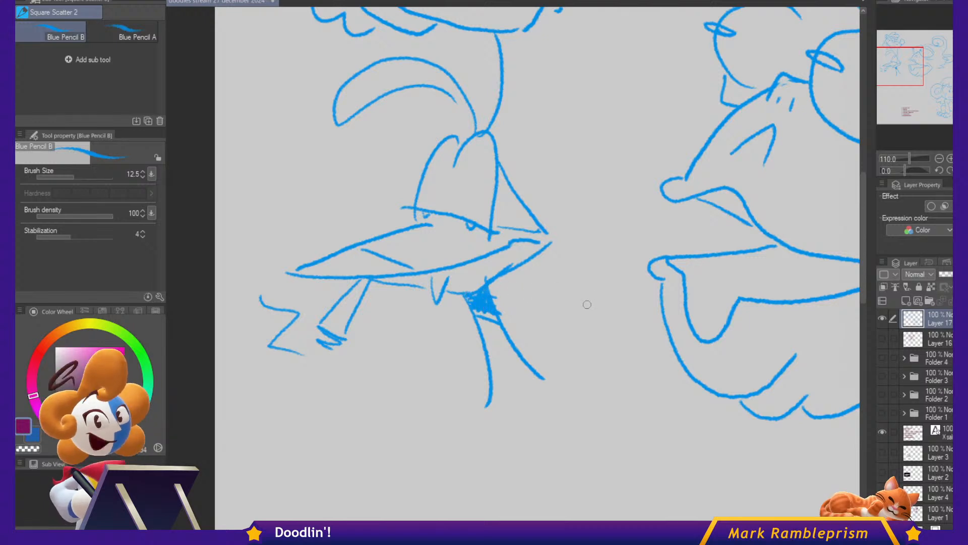
{"action": "left_click_drag", "start_coordinate": [588, 304], "coordinate": [596, 364]}
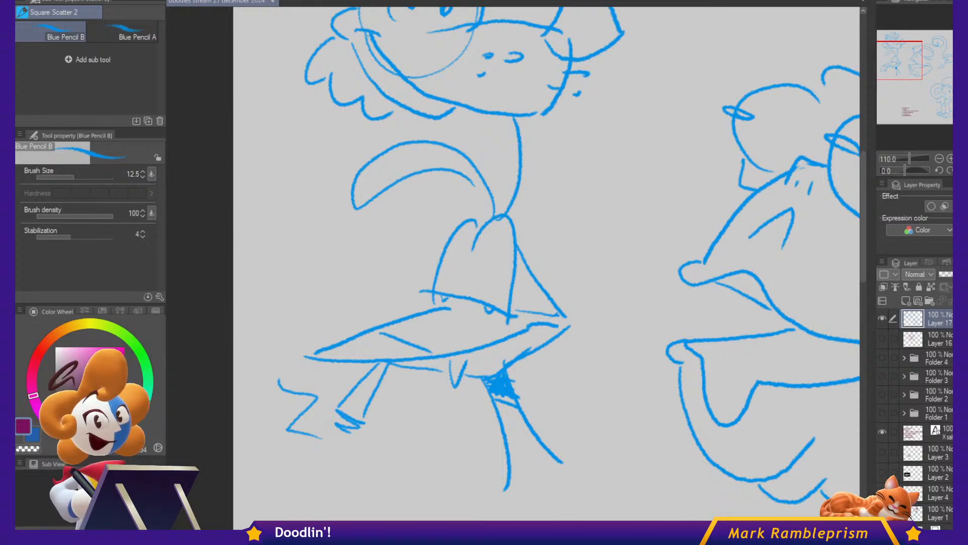
Paste the picture of the crouching frog holding a brown suitcase to examine its design, and undo the paste.
{"action": "scroll", "coordinate": [644, 126], "scroll_direction": "down", "scroll_amount": 2}
{"action": "mouse_move", "coordinate": [857, 232]}
{"action": "left_mouse_down"}
{"action": "mouse_move", "coordinate": [690, 190]}
{"action": "mouse_move", "coordinate": [298, 124]}
{"action": "left_mouse_up"}
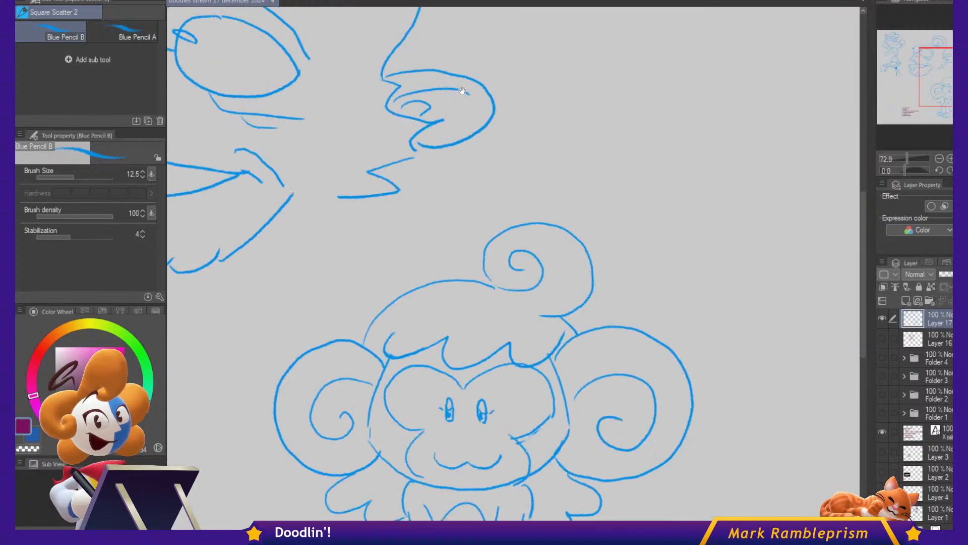
{"action": "left_click_drag", "start_coordinate": [462, 91], "coordinate": [248, 209]}
{"action": "scroll", "coordinate": [382, 95], "scroll_direction": "up", "scroll_amount": 2}
{"action": "mouse_move", "coordinate": [374, 106]}
{"action": "left_mouse_down"}
{"action": "mouse_move", "coordinate": [476, 184]}
{"action": "mouse_move", "coordinate": [462, 173]}
{"action": "mouse_move", "coordinate": [429, 186]}
{"action": "mouse_move", "coordinate": [467, 212]}
{"action": "mouse_move", "coordinate": [454, 177]}
{"action": "left_mouse_up"}
{"action": "scroll", "coordinate": [418, 187], "scroll_direction": "up", "scroll_amount": 1}
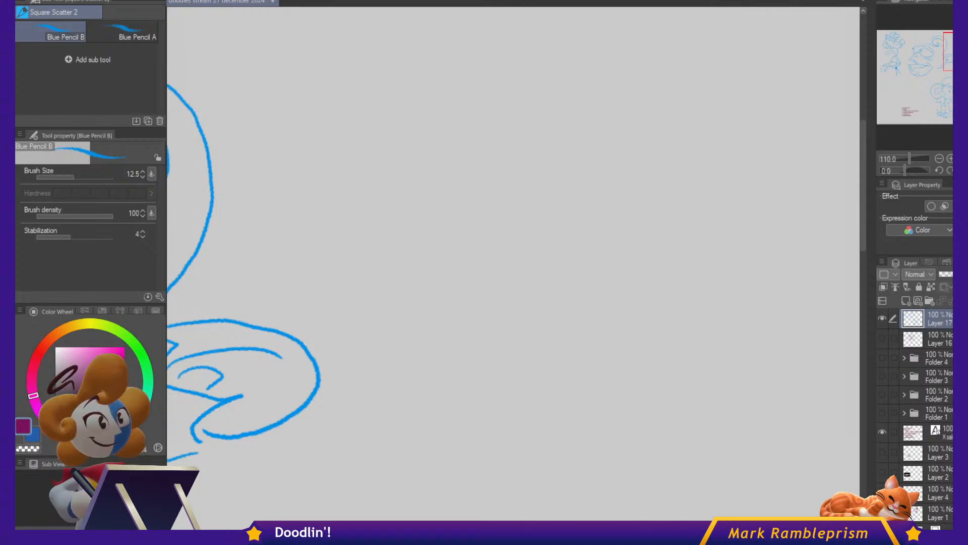
{"action": "key", "text": "ctrl+v"}
{"action": "scroll", "coordinate": [489, 232], "scroll_direction": "down", "scroll_amount": 2}
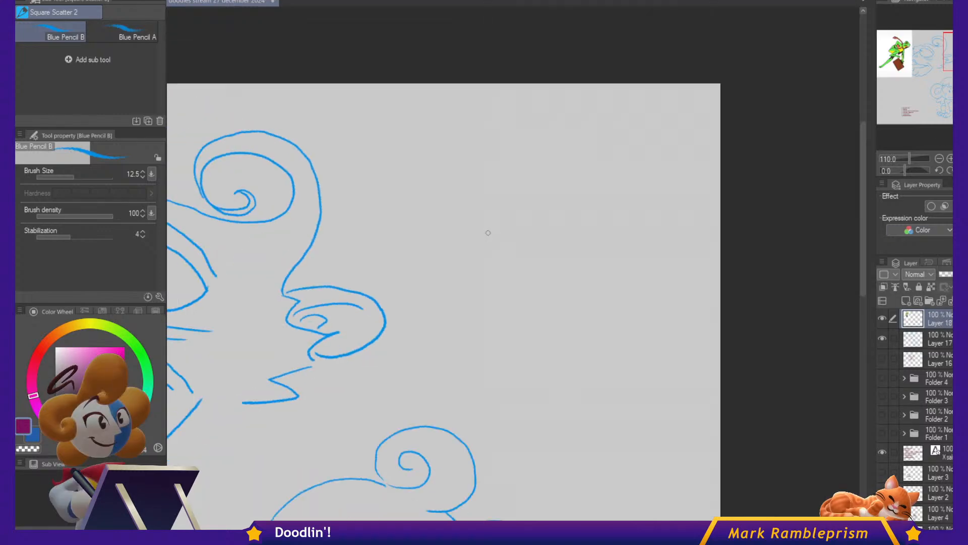
{"action": "left_click_drag", "start_coordinate": [372, 205], "coordinate": [742, 175]}
{"action": "scroll", "coordinate": [366, 202], "scroll_direction": "up", "scroll_amount": 1}
{"action": "left_click_drag", "start_coordinate": [311, 203], "coordinate": [572, 205]}
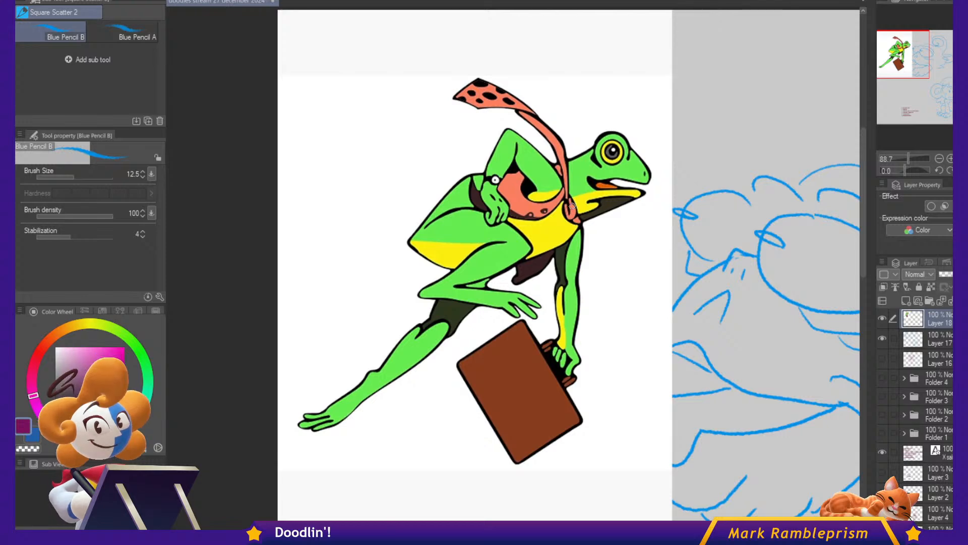
{"action": "scroll", "coordinate": [572, 205], "scroll_direction": "up", "scroll_amount": 1}
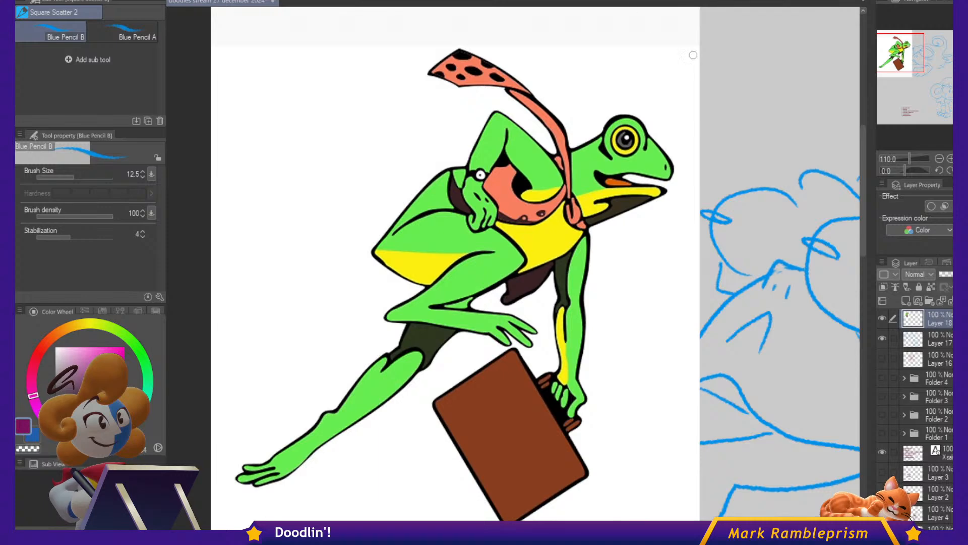
{"action": "mouse_move", "coordinate": [784, 122]}
{"action": "left_mouse_down"}
{"action": "mouse_move", "coordinate": [601, 134]}
{"action": "mouse_move", "coordinate": [642, 113]}
{"action": "mouse_move", "coordinate": [714, 100]}
{"action": "mouse_move", "coordinate": [572, 152]}
{"action": "mouse_move", "coordinate": [729, 145]}
{"action": "mouse_move", "coordinate": [713, 138]}
{"action": "left_mouse_up"}
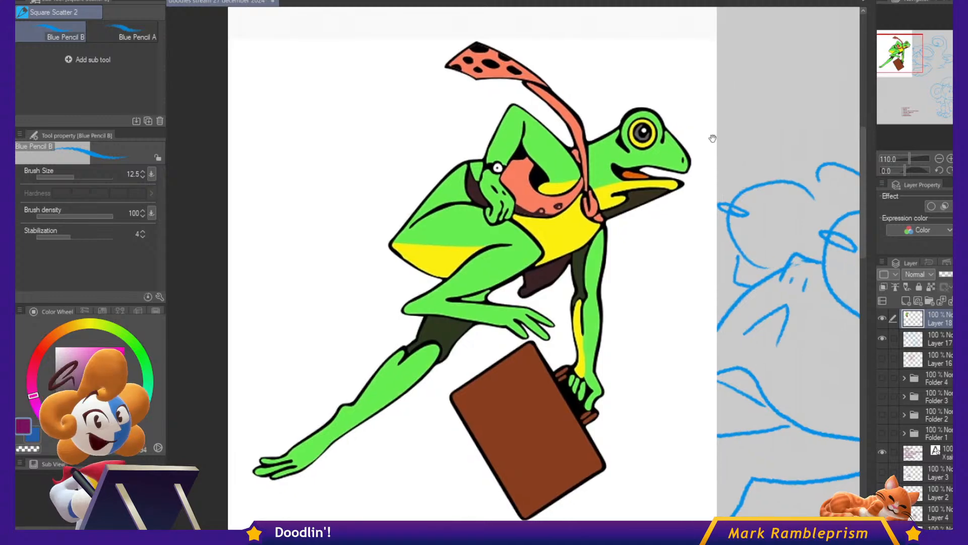
{"action": "scroll", "coordinate": [794, 172], "scroll_direction": "down", "scroll_amount": 4}
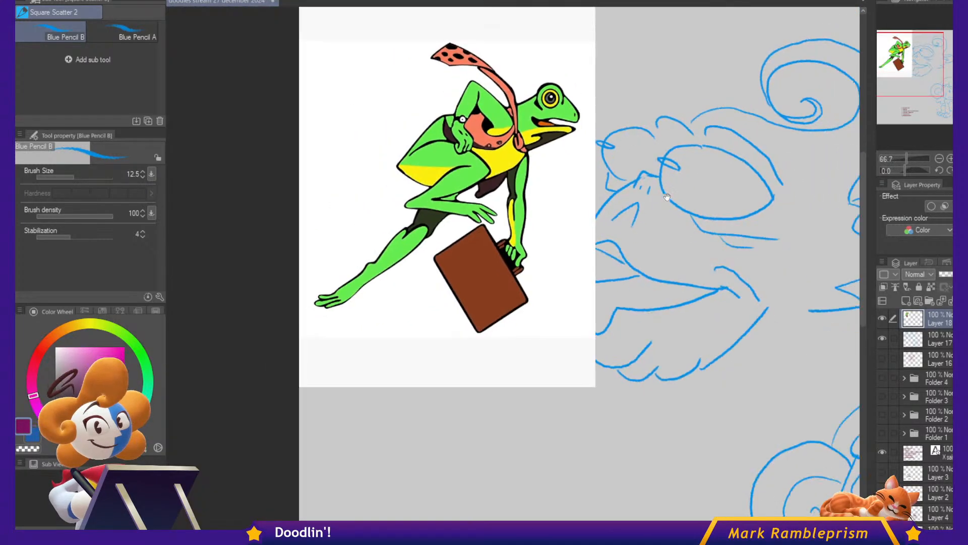
{"action": "mouse_move", "coordinate": [716, 328]}
{"action": "left_mouse_down"}
{"action": "mouse_move", "coordinate": [463, 94]}
{"action": "mouse_move", "coordinate": [248, 24]}
{"action": "mouse_move", "coordinate": [482, 123]}
{"action": "mouse_move", "coordinate": [759, 215]}
{"action": "mouse_move", "coordinate": [699, 347]}
{"action": "left_mouse_up"}
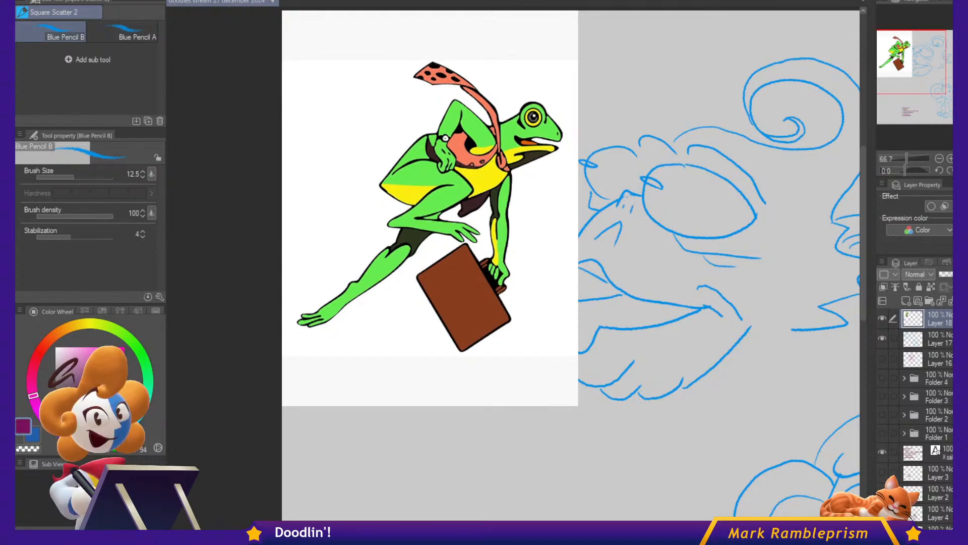
{"action": "key", "text": "ctrl+z"}
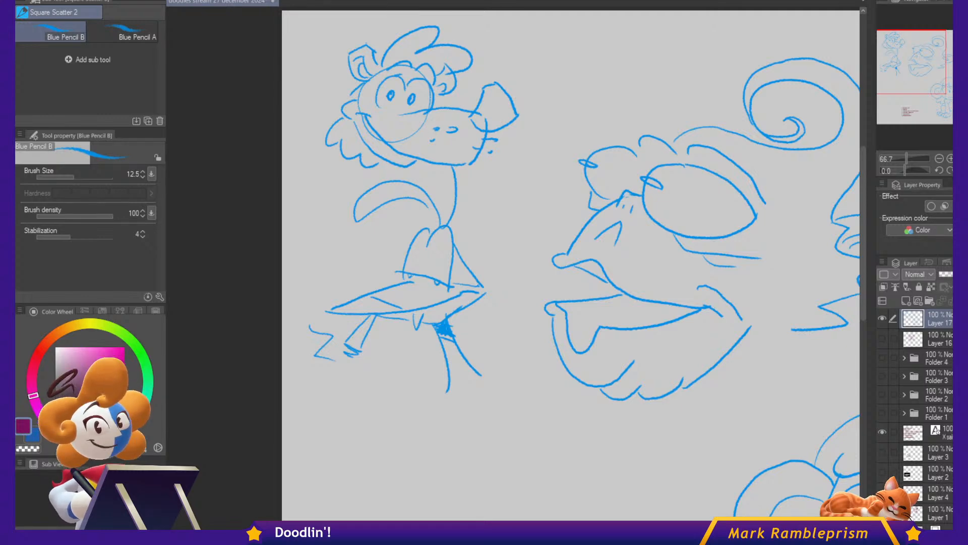
Paste the picture of the running frog with a briefcase and flying letters to examine it, and undo the paste.
{"action": "left_click_drag", "start_coordinate": [553, 242], "coordinate": [439, 238]}
{"action": "key", "text": "ctrl+v"}
{"action": "scroll", "coordinate": [448, 231], "scroll_direction": "down", "scroll_amount": 2}
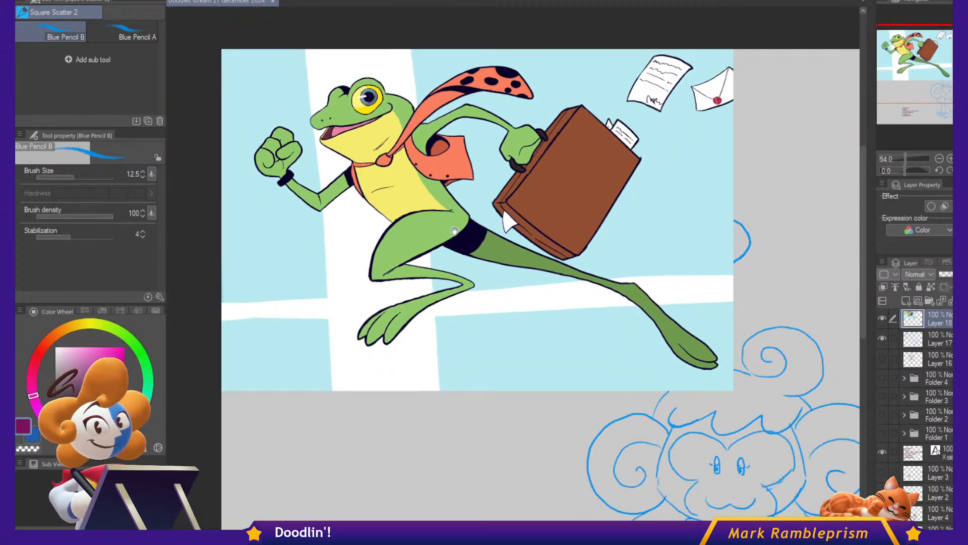
{"action": "left_click_drag", "start_coordinate": [442, 204], "coordinate": [498, 233]}
{"action": "scroll", "coordinate": [497, 233], "scroll_direction": "up", "scroll_amount": 2}
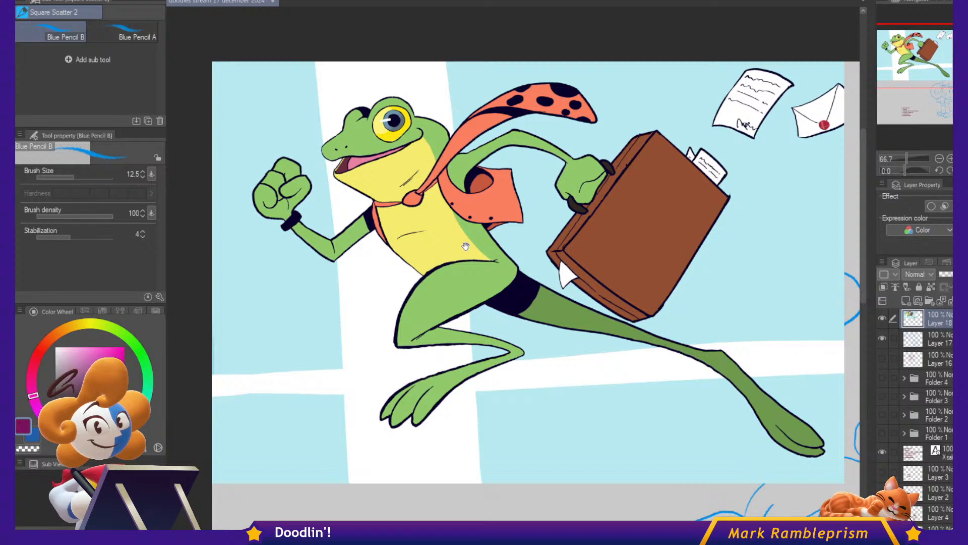
{"action": "mouse_move", "coordinate": [503, 238]}
{"action": "left_mouse_down"}
{"action": "mouse_move", "coordinate": [493, 231]}
{"action": "mouse_move", "coordinate": [494, 250]}
{"action": "left_mouse_up"}
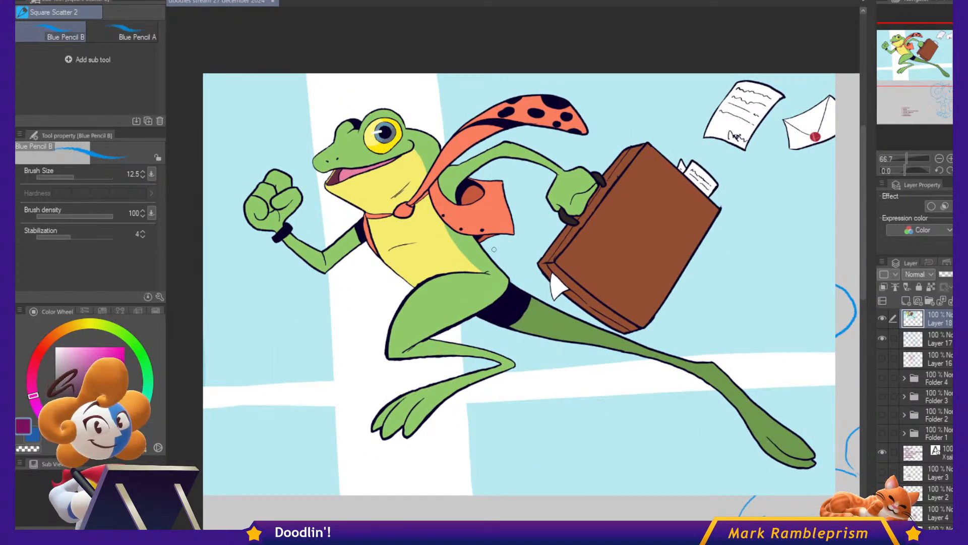
{"action": "key", "text": "ctrl+z"}
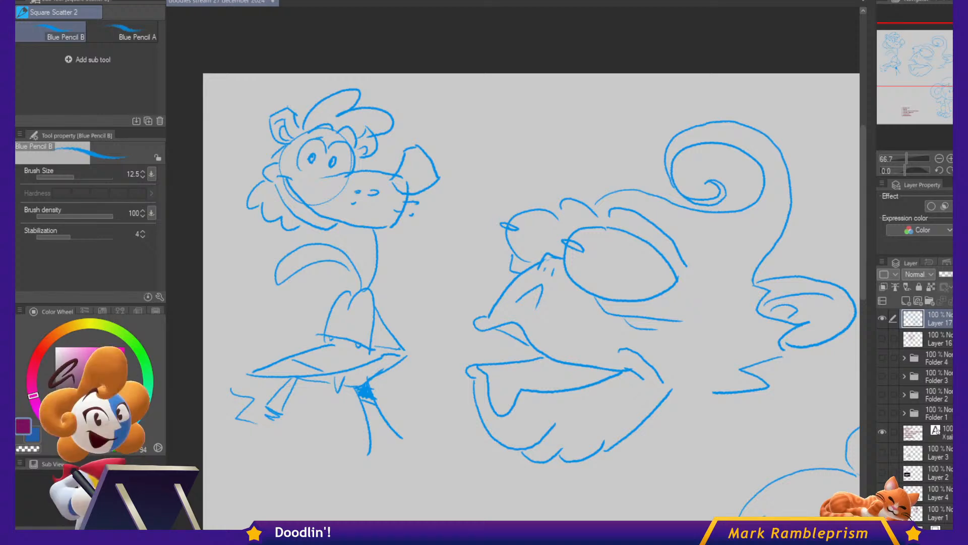
Paste the Frogger 2 Character Designs image as a reference and move it beside the blank area above the text list.
{"action": "key", "text": "ctrl+v"}
{"action": "scroll", "coordinate": [293, 113], "scroll_direction": "up", "scroll_amount": 4}
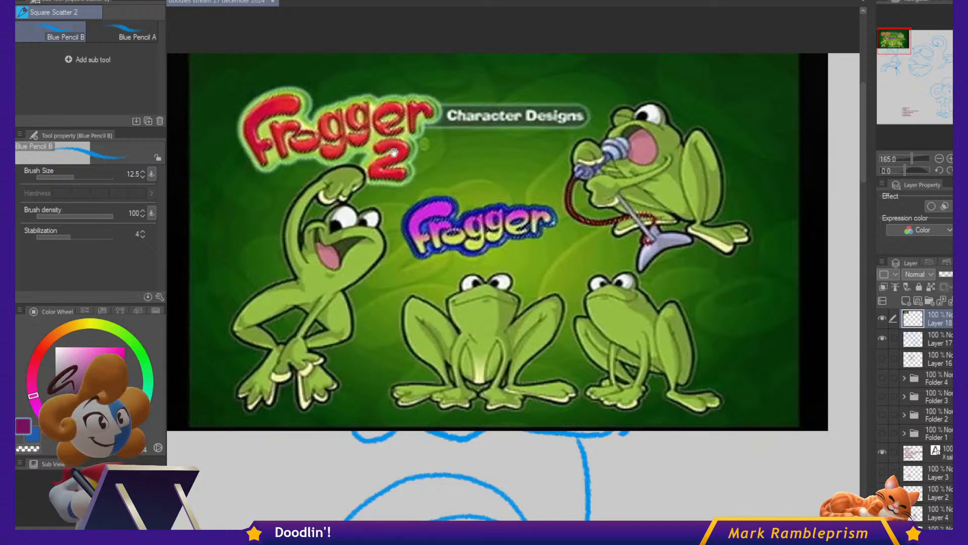
{"action": "left_click_drag", "start_coordinate": [395, 153], "coordinate": [452, 183]}
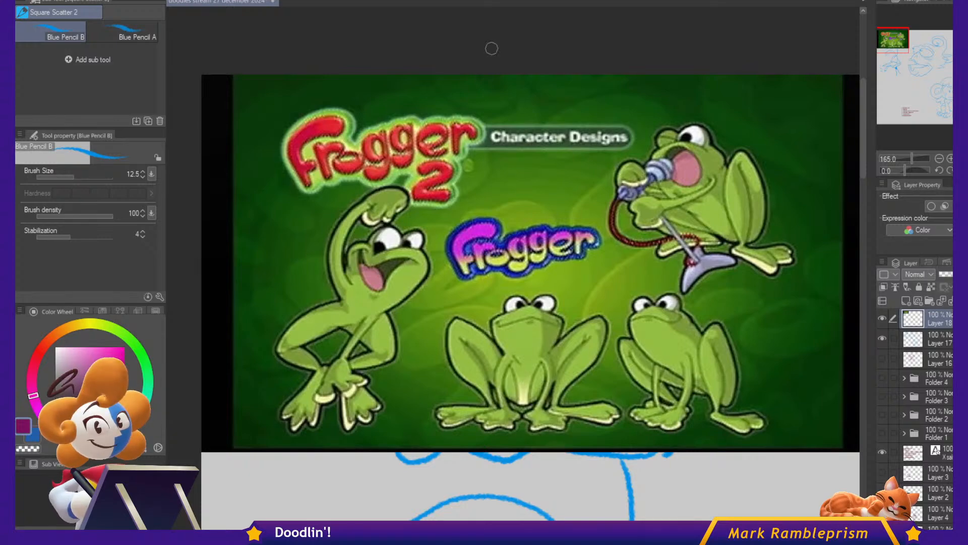
{"action": "left_click_drag", "start_coordinate": [443, 230], "coordinate": [345, 116]}
{"action": "scroll", "coordinate": [373, 150], "scroll_direction": "down", "scroll_amount": 4}
{"action": "left_click_drag", "start_coordinate": [509, 186], "coordinate": [774, 168]}
{"action": "left_click_drag", "start_coordinate": [600, 249], "coordinate": [688, 240]}
{"action": "scroll", "coordinate": [519, 229], "scroll_direction": "up", "scroll_amount": 1}
{"action": "left_click_drag", "start_coordinate": [608, 226], "coordinate": [512, 258]}
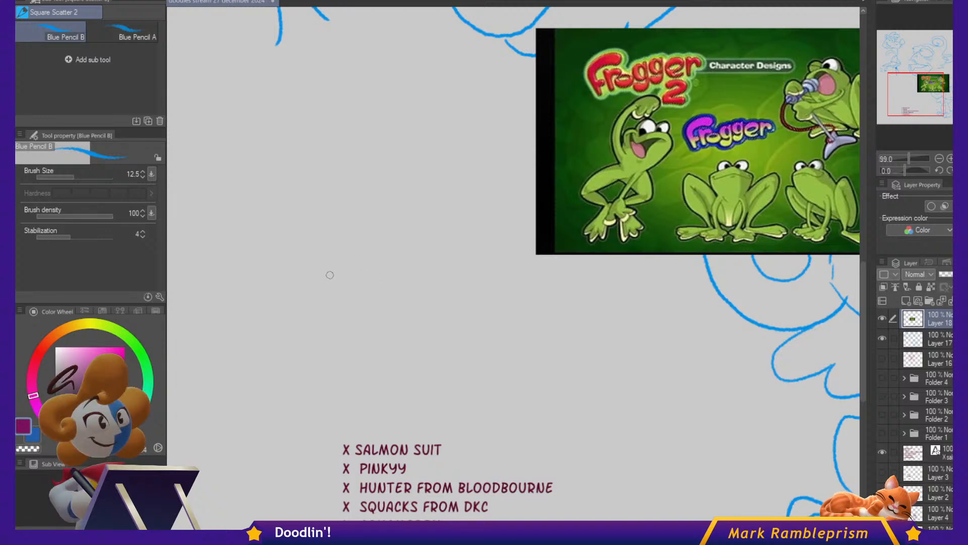
Sketch the frog's tapered U-shaped body and a light rounded head outline above it in the blank area beside the reference.
{"action": "mouse_move", "coordinate": [271, 268]}
{"action": "left_mouse_down"}
{"action": "mouse_move", "coordinate": [335, 320]}
{"action": "mouse_move", "coordinate": [350, 302]}
{"action": "left_mouse_up"}
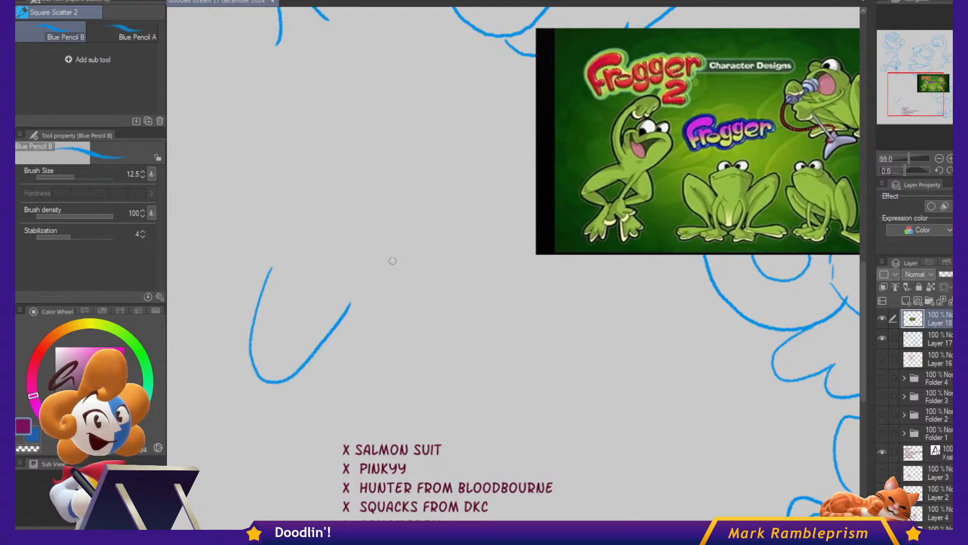
{"action": "mouse_move", "coordinate": [273, 251]}
{"action": "left_mouse_down"}
{"action": "mouse_move", "coordinate": [402, 248]}
{"action": "mouse_move", "coordinate": [294, 268]}
{"action": "mouse_move", "coordinate": [354, 144]}
{"action": "mouse_move", "coordinate": [364, 244]}
{"action": "left_mouse_up"}
{"action": "key", "text": "ctrl+z"}
{"action": "key", "text": "ctrl+z"}
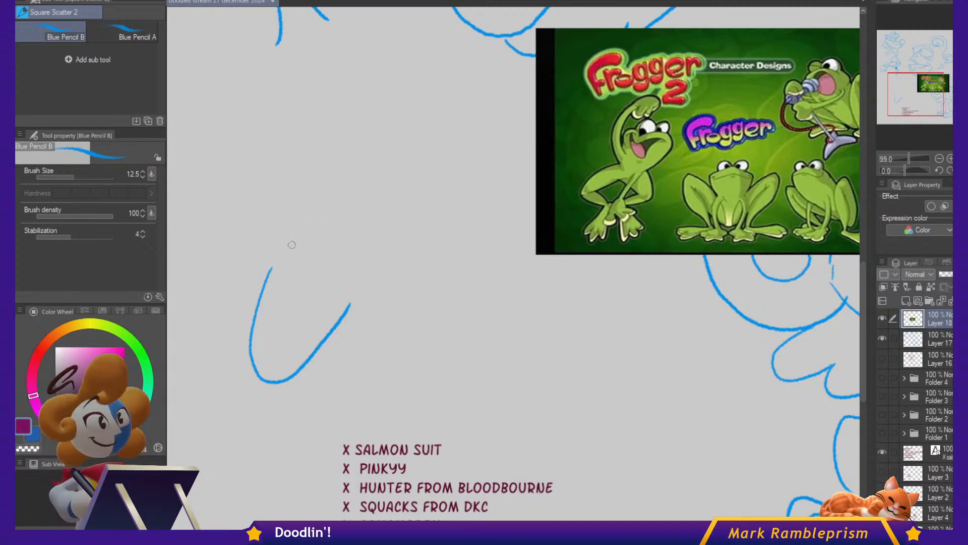
{"action": "mouse_move", "coordinate": [277, 248]}
{"action": "left_mouse_down"}
{"action": "mouse_move", "coordinate": [301, 192]}
{"action": "mouse_move", "coordinate": [275, 215]}
{"action": "mouse_move", "coordinate": [320, 172]}
{"action": "mouse_move", "coordinate": [287, 187]}
{"action": "mouse_move", "coordinate": [370, 167]}
{"action": "left_mouse_up"}
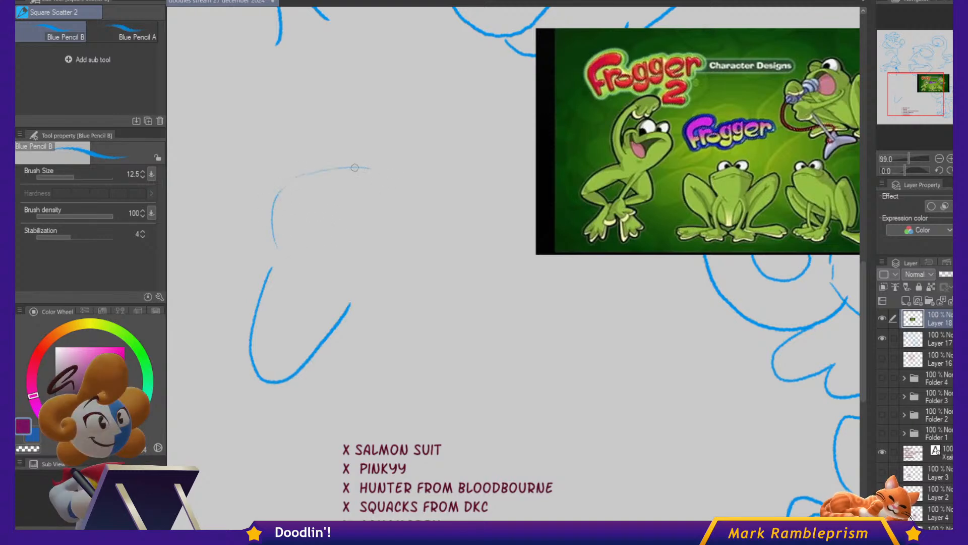
{"action": "mouse_move", "coordinate": [442, 230]}
{"action": "left_mouse_down"}
{"action": "mouse_move", "coordinate": [408, 268]}
{"action": "mouse_move", "coordinate": [348, 298]}
{"action": "left_mouse_up"}
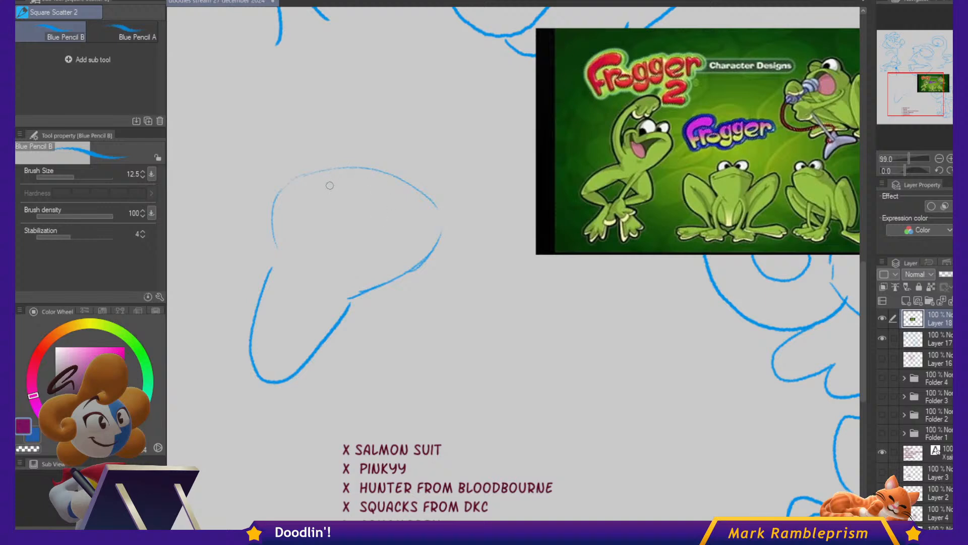
Draw the frog's two bulging eyes with brow bumps and pupil arcs, and add the downturned mouth line below.
{"action": "mouse_move", "coordinate": [313, 187]}
{"action": "left_mouse_down"}
{"action": "mouse_move", "coordinate": [381, 140]}
{"action": "mouse_move", "coordinate": [403, 150]}
{"action": "mouse_move", "coordinate": [386, 156]}
{"action": "mouse_move", "coordinate": [426, 141]}
{"action": "mouse_move", "coordinate": [439, 181]}
{"action": "mouse_move", "coordinate": [423, 223]}
{"action": "left_mouse_up"}
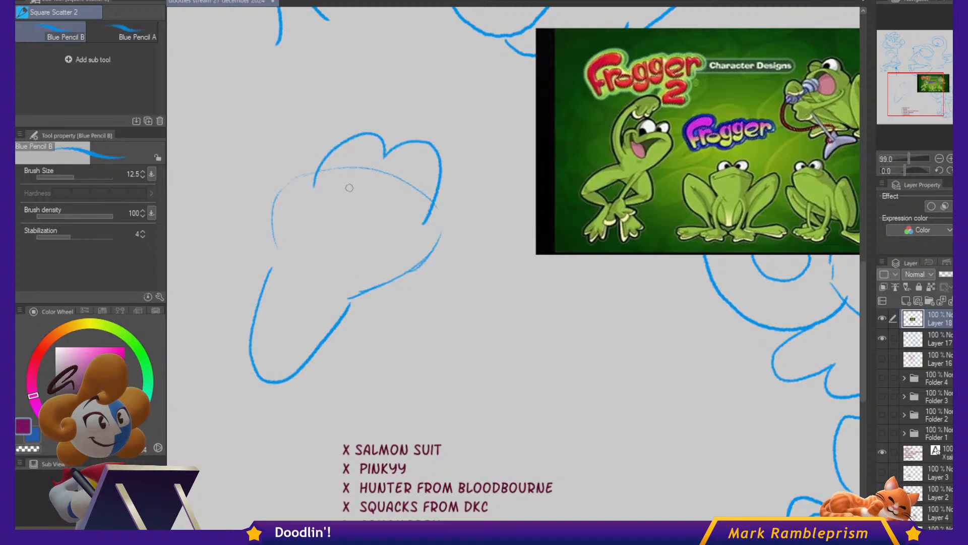
{"action": "mouse_move", "coordinate": [330, 194]}
{"action": "left_mouse_down"}
{"action": "mouse_move", "coordinate": [370, 152]}
{"action": "mouse_move", "coordinate": [383, 169]}
{"action": "mouse_move", "coordinate": [382, 200]}
{"action": "mouse_move", "coordinate": [366, 214]}
{"action": "mouse_move", "coordinate": [332, 198]}
{"action": "left_mouse_up"}
{"action": "mouse_move", "coordinate": [384, 182]}
{"action": "left_mouse_down"}
{"action": "mouse_move", "coordinate": [427, 164]}
{"action": "mouse_move", "coordinate": [435, 197]}
{"action": "mouse_move", "coordinate": [419, 226]}
{"action": "mouse_move", "coordinate": [353, 209]}
{"action": "mouse_move", "coordinate": [397, 204]}
{"action": "mouse_move", "coordinate": [400, 226]}
{"action": "left_mouse_up"}
{"action": "mouse_move", "coordinate": [279, 193]}
{"action": "left_mouse_down"}
{"action": "mouse_move", "coordinate": [306, 196]}
{"action": "mouse_move", "coordinate": [298, 194]}
{"action": "mouse_move", "coordinate": [297, 228]}
{"action": "mouse_move", "coordinate": [369, 236]}
{"action": "mouse_move", "coordinate": [419, 275]}
{"action": "left_mouse_up"}
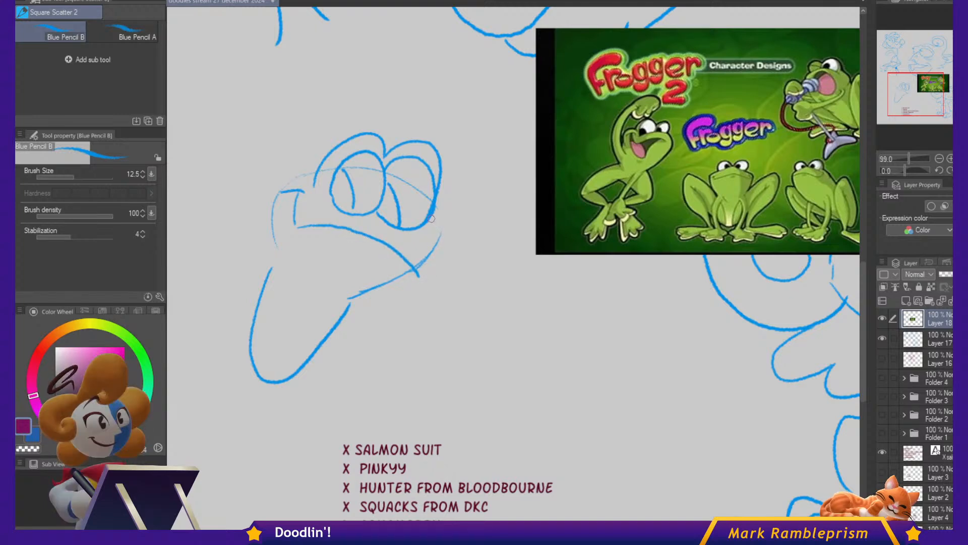
Outline the frog's wide cheek and jaw, and add the pointed snout edge and throat line on the opposite side.
{"action": "mouse_move", "coordinate": [433, 214]}
{"action": "left_mouse_down"}
{"action": "mouse_move", "coordinate": [449, 282]}
{"action": "mouse_move", "coordinate": [373, 308]}
{"action": "mouse_move", "coordinate": [344, 306]}
{"action": "left_mouse_up"}
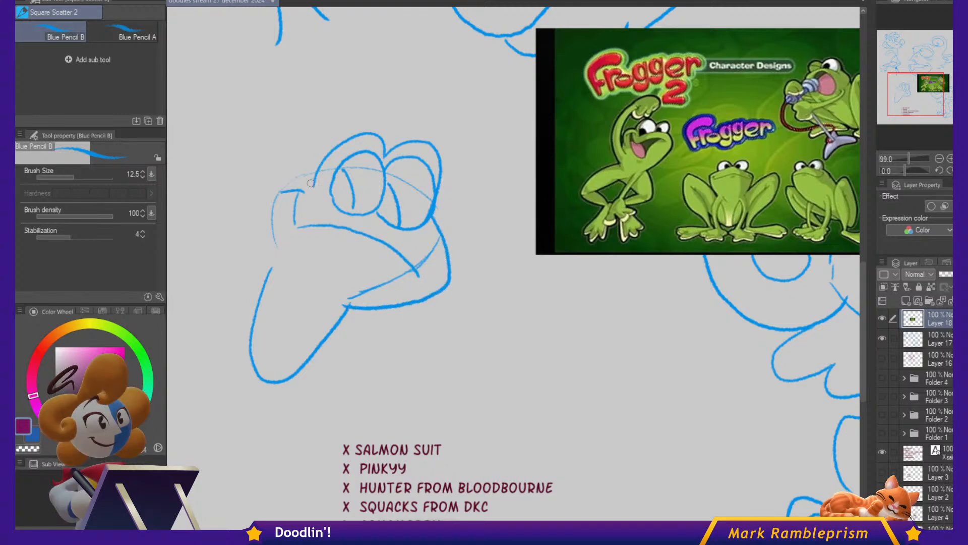
{"action": "left_click_drag", "start_coordinate": [313, 172], "coordinate": [269, 182]}
{"action": "left_click_drag", "start_coordinate": [272, 220], "coordinate": [277, 267]}
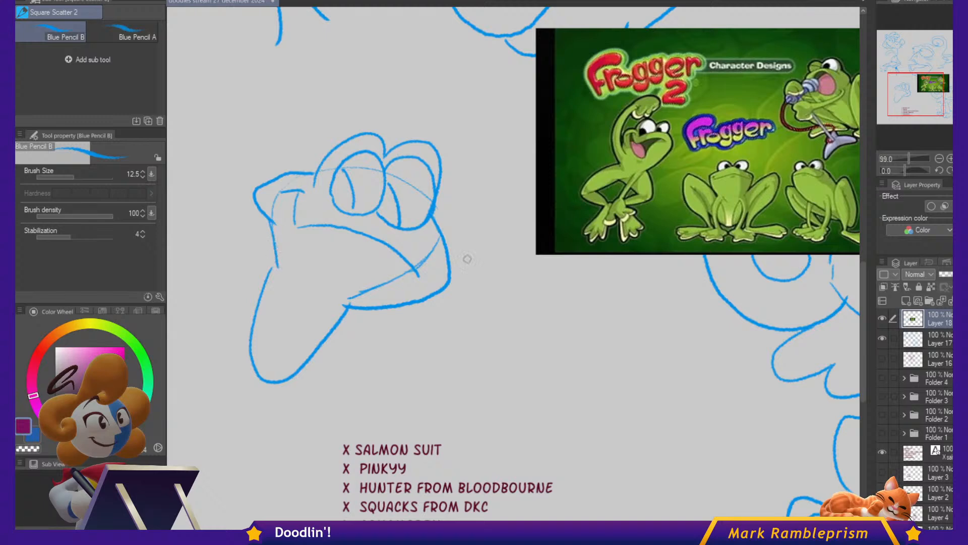
Draw the frog's thin bent arm extending from behind the shoulder, ending in a fingered hand beside the hip.
{"action": "left_click_drag", "start_coordinate": [515, 319], "coordinate": [580, 273]}
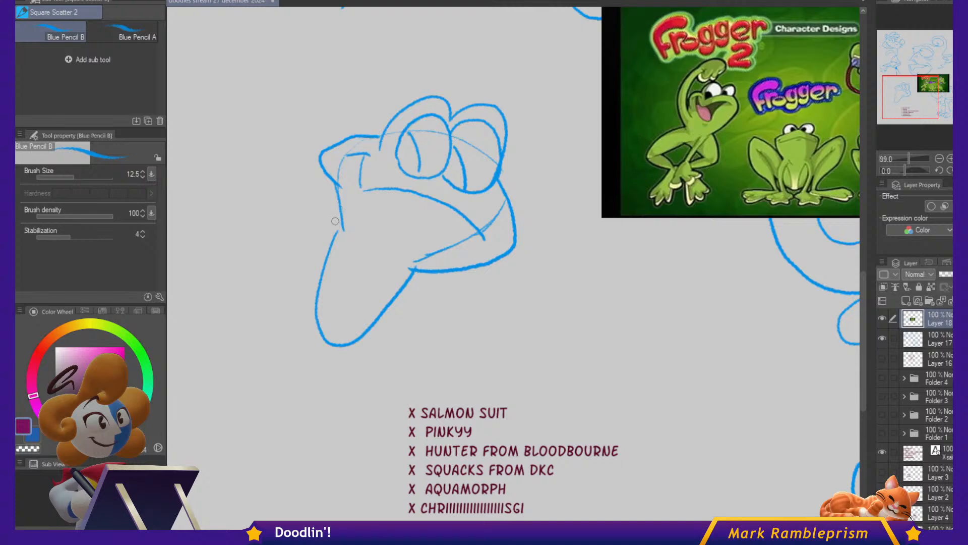
{"action": "mouse_move", "coordinate": [335, 221]}
{"action": "left_mouse_down"}
{"action": "mouse_move", "coordinate": [255, 221]}
{"action": "mouse_move", "coordinate": [288, 313]}
{"action": "left_mouse_up"}
{"action": "left_click_drag", "start_coordinate": [263, 244], "coordinate": [313, 313]}
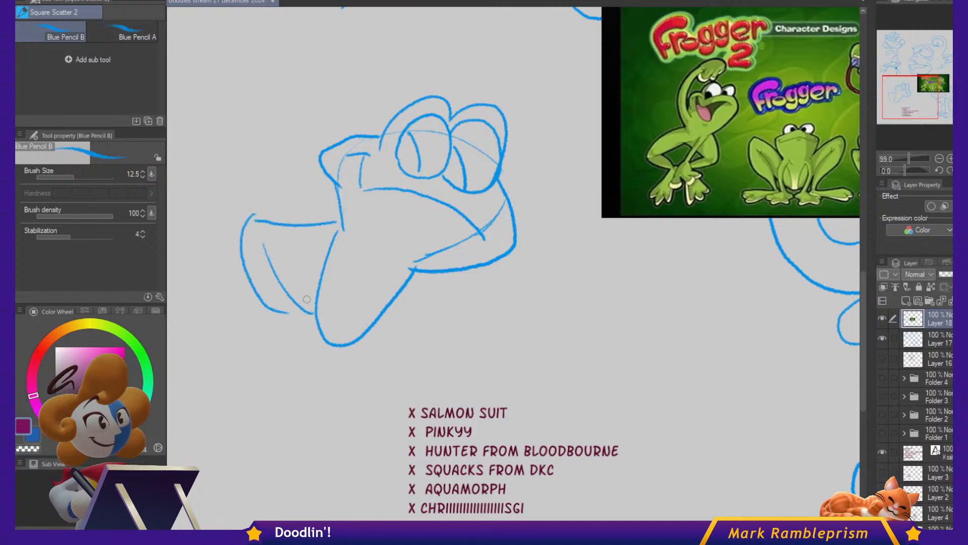
{"action": "key", "text": "ctrl+z"}
{"action": "left_click_drag", "start_coordinate": [264, 242], "coordinate": [329, 247]}
{"action": "mouse_move", "coordinate": [273, 309]}
{"action": "left_mouse_down"}
{"action": "mouse_move", "coordinate": [264, 330]}
{"action": "mouse_move", "coordinate": [240, 336]}
{"action": "mouse_move", "coordinate": [311, 348]}
{"action": "left_mouse_up"}
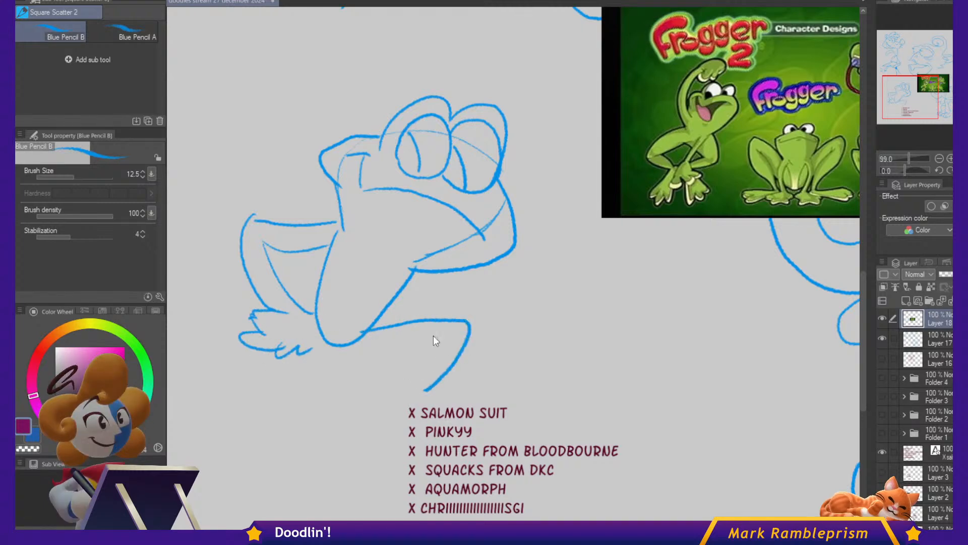
Draw the frog's near thigh folding out from the lower body, and extend the other leg diagonally down beneath the hand.
{"action": "mouse_move", "coordinate": [378, 307]}
{"action": "left_mouse_down"}
{"action": "mouse_move", "coordinate": [480, 326]}
{"action": "mouse_move", "coordinate": [429, 379]}
{"action": "left_mouse_up"}
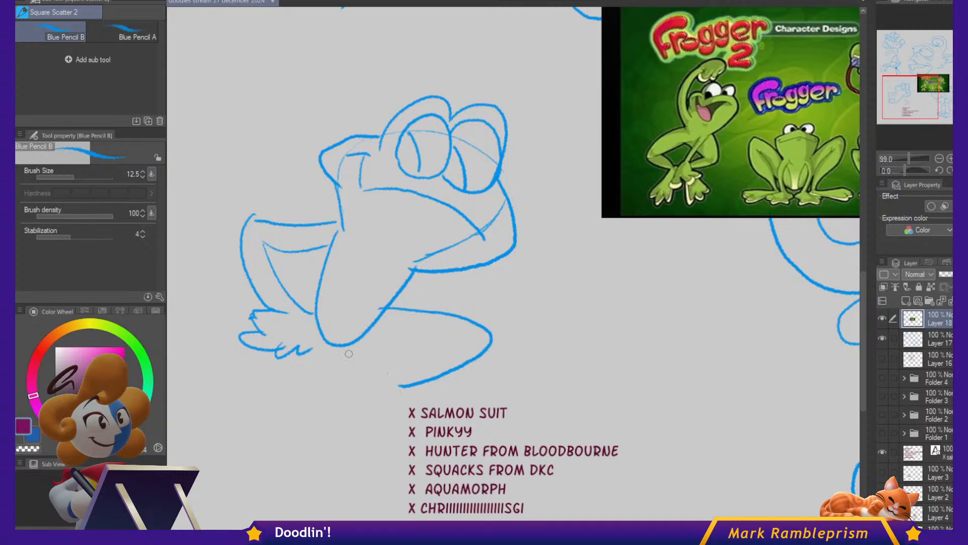
{"action": "left_click_drag", "start_coordinate": [349, 353], "coordinate": [455, 350]}
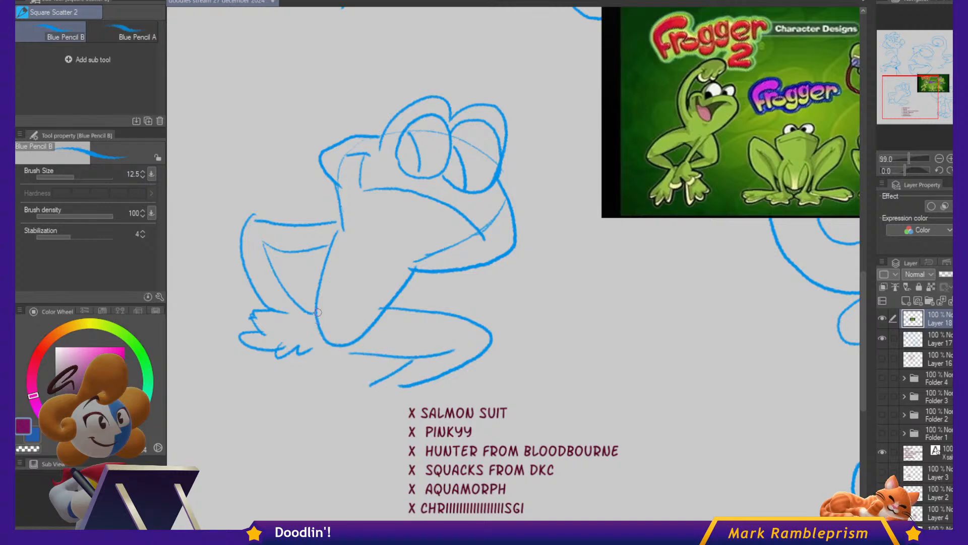
{"action": "mouse_move", "coordinate": [312, 314]}
{"action": "left_mouse_down"}
{"action": "mouse_move", "coordinate": [252, 361]}
{"action": "mouse_move", "coordinate": [232, 392]}
{"action": "mouse_move", "coordinate": [329, 351]}
{"action": "left_mouse_up"}
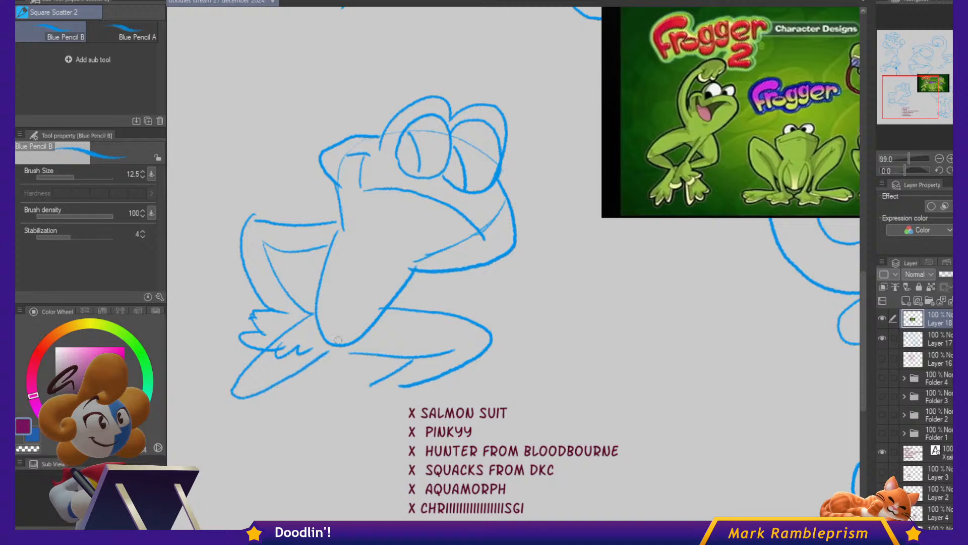
Add the frog's two webbed feet with pointed toes at the ends of the legs.
{"action": "mouse_move", "coordinate": [233, 394]}
{"action": "left_mouse_down"}
{"action": "mouse_move", "coordinate": [324, 381]}
{"action": "mouse_move", "coordinate": [296, 405]}
{"action": "mouse_move", "coordinate": [323, 391]}
{"action": "left_mouse_up"}
{"action": "left_click_drag", "start_coordinate": [256, 432], "coordinate": [293, 422]}
{"action": "left_click_drag", "start_coordinate": [291, 425], "coordinate": [306, 440]}
{"action": "left_click_drag", "start_coordinate": [369, 387], "coordinate": [453, 423]}
{"action": "left_click_drag", "start_coordinate": [417, 387], "coordinate": [464, 412]}
Draw the frog's other arm with its elbow resting on the knee and the forearm bent up to support the chin.
{"action": "mouse_move", "coordinate": [412, 271]}
{"action": "left_mouse_down"}
{"action": "mouse_move", "coordinate": [488, 331]}
{"action": "mouse_move", "coordinate": [499, 296]}
{"action": "left_mouse_up"}
{"action": "left_click_drag", "start_coordinate": [511, 261], "coordinate": [485, 295]}
{"action": "left_click_drag", "start_coordinate": [425, 275], "coordinate": [461, 299]}
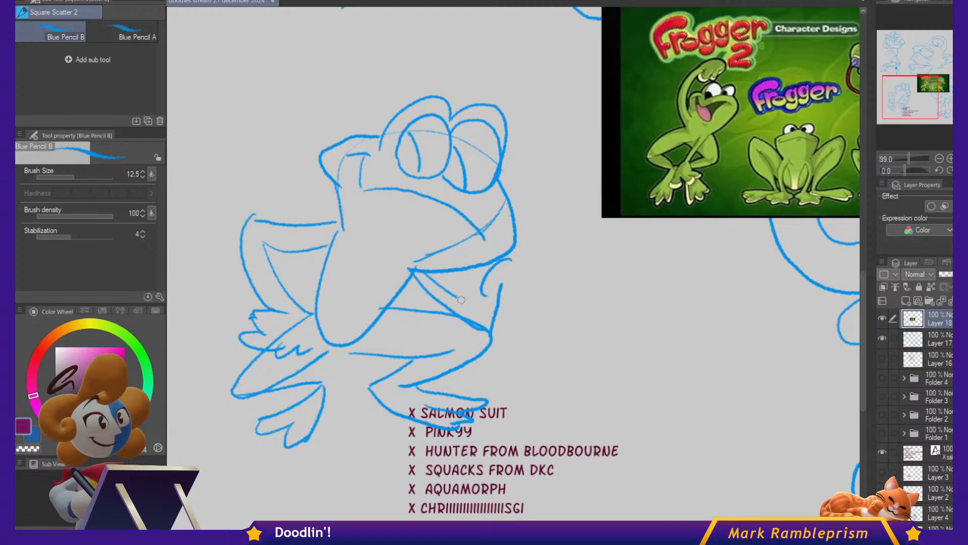
{"action": "left_click_drag", "start_coordinate": [484, 269], "coordinate": [481, 297]}
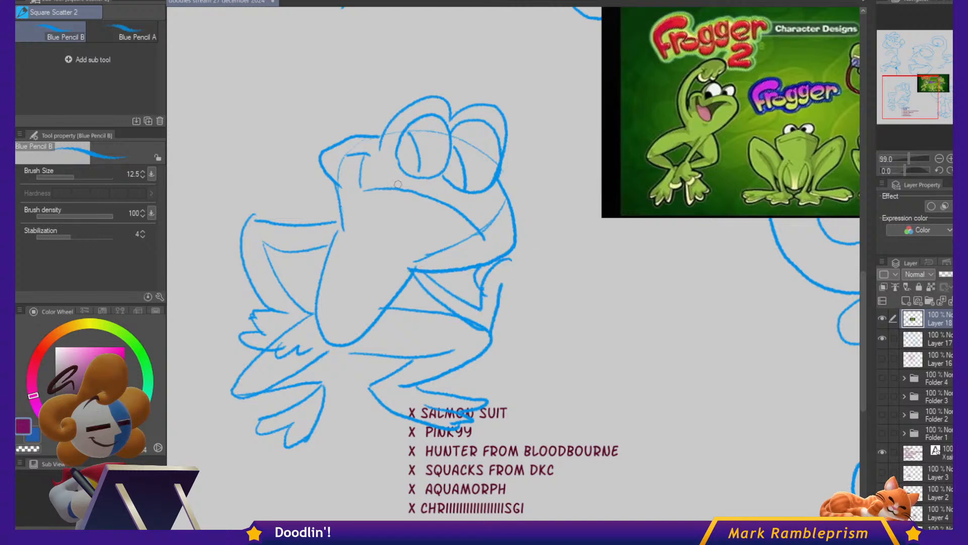
Sketch a loose zigzag line for a raised arm above the frog's back, ending in an open hand with spread fingers.
{"action": "left_click_drag", "start_coordinate": [306, 113], "coordinate": [378, 145]}
{"action": "mouse_move", "coordinate": [459, 93]}
{"action": "left_mouse_down"}
{"action": "mouse_move", "coordinate": [368, 132]}
{"action": "mouse_move", "coordinate": [288, 200]}
{"action": "mouse_move", "coordinate": [334, 190]}
{"action": "mouse_move", "coordinate": [308, 166]}
{"action": "left_mouse_up"}
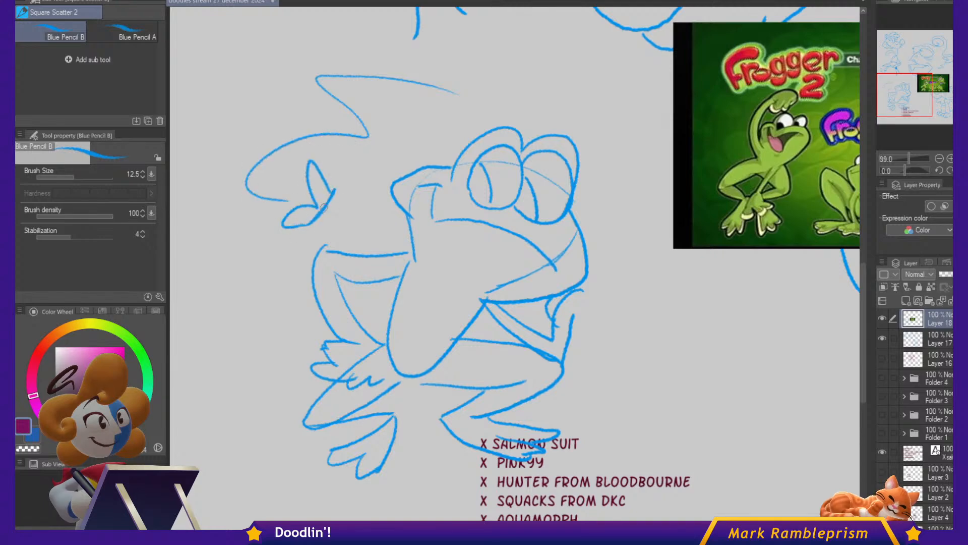
{"action": "mouse_move", "coordinate": [328, 222]}
{"action": "left_mouse_down"}
{"action": "mouse_move", "coordinate": [375, 191]}
{"action": "mouse_move", "coordinate": [348, 237]}
{"action": "left_mouse_up"}
{"action": "left_click_drag", "start_coordinate": [348, 177], "coordinate": [351, 185]}
Draw rounded, curled fingers on the hand at the frog's chin and move the text list clear of its foot.
{"action": "mouse_move", "coordinate": [660, 267]}
{"action": "left_mouse_down"}
{"action": "mouse_move", "coordinate": [583, 261]}
{"action": "mouse_move", "coordinate": [532, 282]}
{"action": "mouse_move", "coordinate": [514, 258]}
{"action": "mouse_move", "coordinate": [521, 217]}
{"action": "left_mouse_up"}
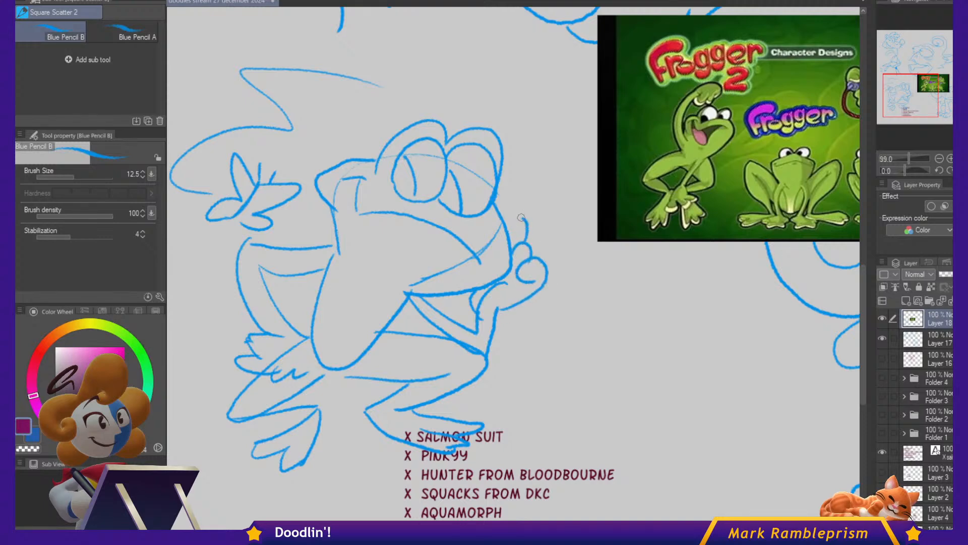
{"action": "left_click_drag", "start_coordinate": [562, 296], "coordinate": [633, 269]}
{"action": "left_click_drag", "start_coordinate": [535, 443], "coordinate": [662, 471]}
{"action": "left_click_drag", "start_coordinate": [598, 257], "coordinate": [617, 302]}
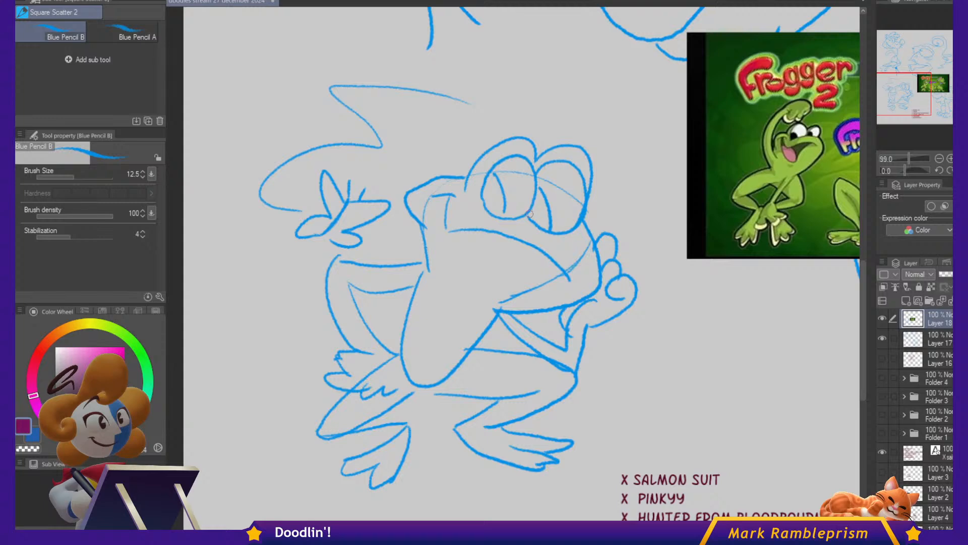
Fill both of the frog's pupils with dense hatching.
{"action": "left_click_drag", "start_coordinate": [535, 213], "coordinate": [546, 227]}
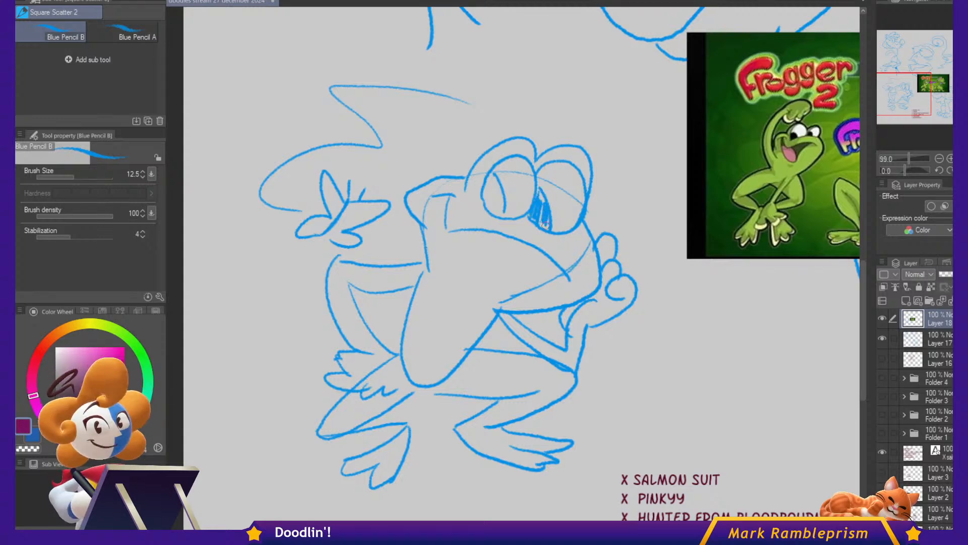
{"action": "left_click_drag", "start_coordinate": [493, 174], "coordinate": [498, 213]}
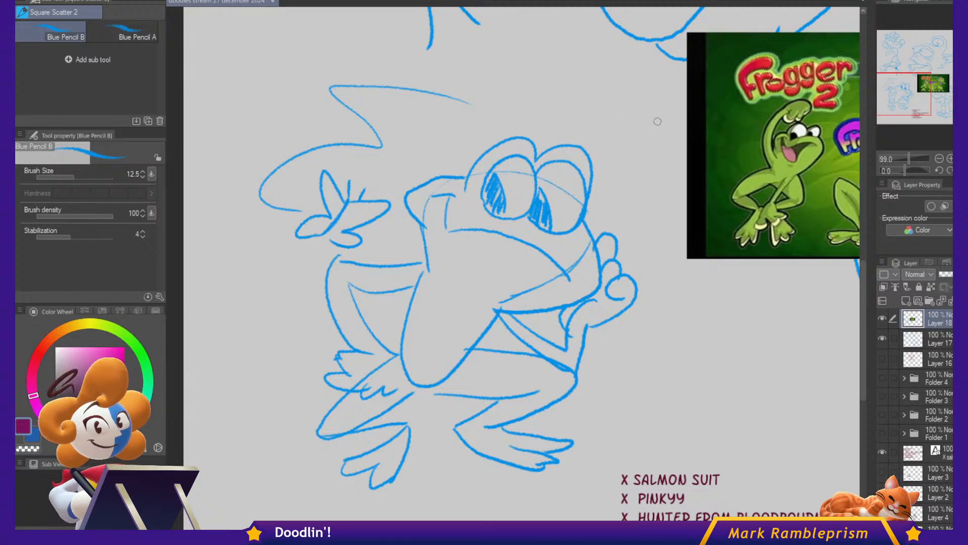
{"action": "mouse_move", "coordinate": [669, 252]}
{"action": "left_mouse_down"}
{"action": "mouse_move", "coordinate": [618, 307]}
{"action": "mouse_move", "coordinate": [559, 275]}
{"action": "left_mouse_up"}
Lasso the upper lid outline of the frog's far eye, scale it down to 84%, and deselect it.
{"action": "key", "text": "m"}
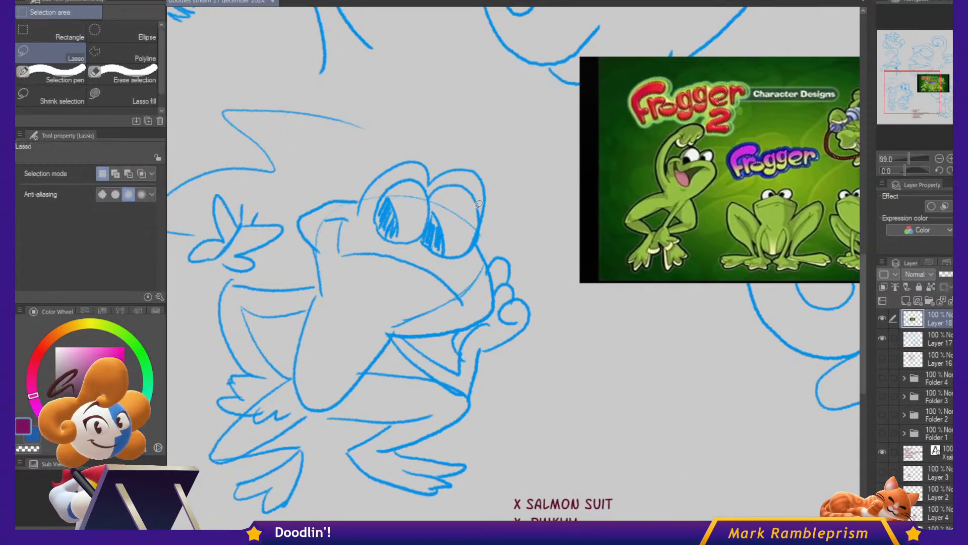
{"action": "mouse_move", "coordinate": [433, 179]}
{"action": "left_mouse_down"}
{"action": "mouse_move", "coordinate": [492, 150]}
{"action": "mouse_move", "coordinate": [490, 215]}
{"action": "mouse_move", "coordinate": [432, 188]}
{"action": "left_mouse_up"}
{"action": "key", "text": "ctrl+t"}
{"action": "left_click_drag", "start_coordinate": [502, 151], "coordinate": [499, 157]}
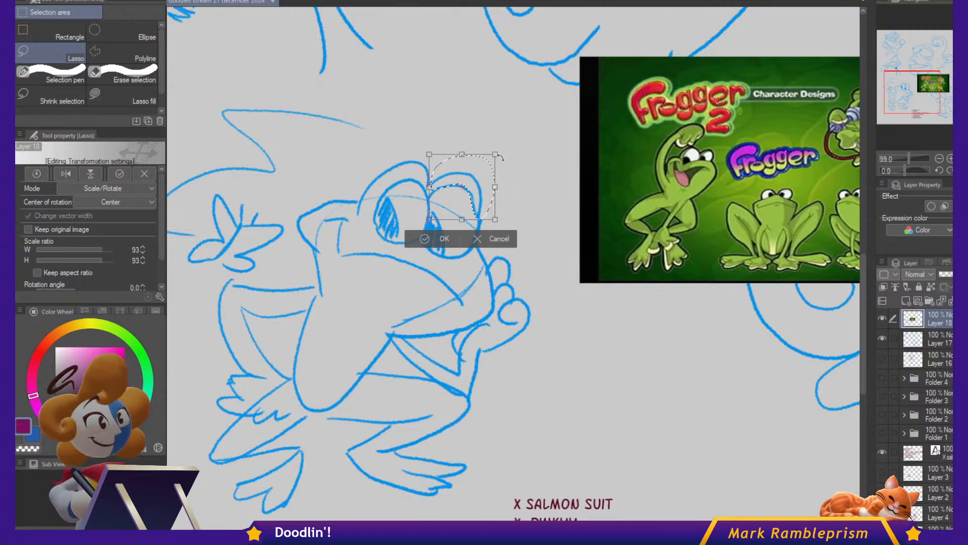
{"action": "key", "text": "Return"}
{"action": "mouse_move", "coordinate": [464, 205]}
{"action": "left_mouse_down"}
{"action": "mouse_move", "coordinate": [483, 218]}
{"action": "mouse_move", "coordinate": [490, 208]}
{"action": "mouse_move", "coordinate": [479, 198]}
{"action": "left_mouse_up"}
{"action": "key", "text": "ctrl+t"}
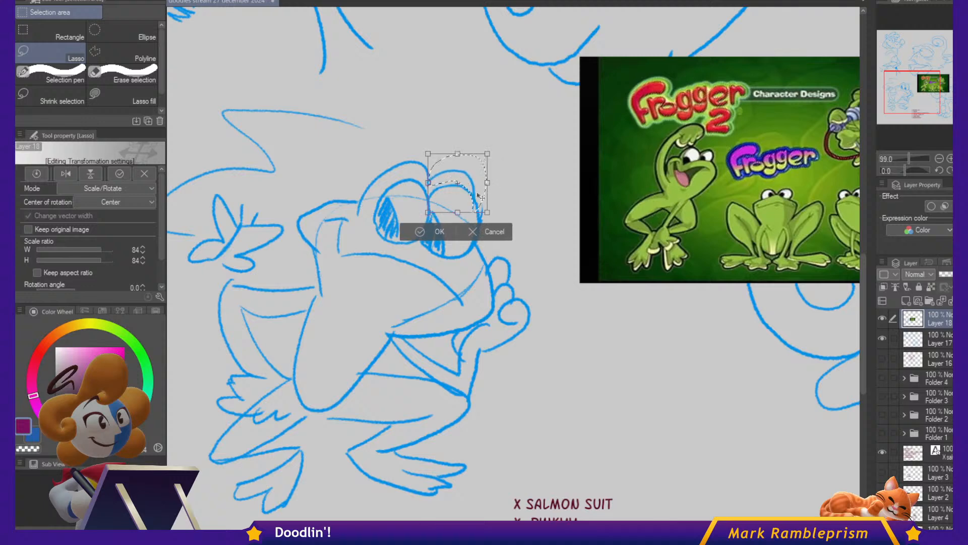
{"action": "key", "text": "Return"}
{"action": "key", "text": "ctrl+d"}
Lasso and delete the leftover construction line crossing the frog's cheek near the mouth corner, and clear the selection.
{"action": "mouse_move", "coordinate": [500, 311]}
{"action": "left_mouse_down"}
{"action": "mouse_move", "coordinate": [566, 296]}
{"action": "mouse_move", "coordinate": [553, 263]}
{"action": "mouse_move", "coordinate": [530, 286]}
{"action": "mouse_move", "coordinate": [449, 310]}
{"action": "mouse_move", "coordinate": [527, 289]}
{"action": "left_mouse_up"}
{"action": "key", "text": "Delete"}
{"action": "key", "text": "ctrl+d"}
Switch back to the blue pencil and draw a wide oval head for a second frog in the space below the reference image.
{"action": "left_click_drag", "start_coordinate": [712, 363], "coordinate": [672, 351]}
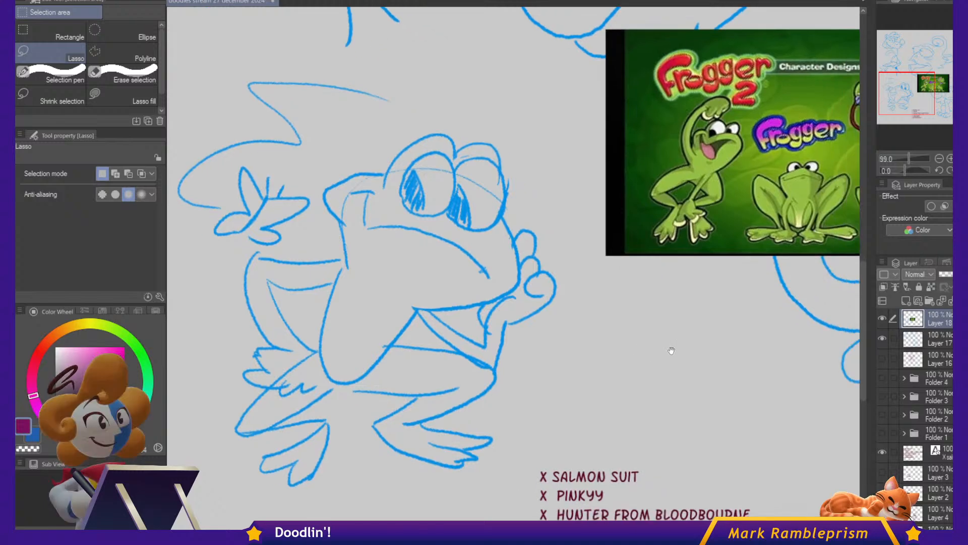
{"action": "mouse_move", "coordinate": [649, 383]}
{"action": "left_mouse_down"}
{"action": "mouse_move", "coordinate": [698, 381]}
{"action": "mouse_move", "coordinate": [520, 370]}
{"action": "left_mouse_up"}
{"action": "key", "text": "p"}
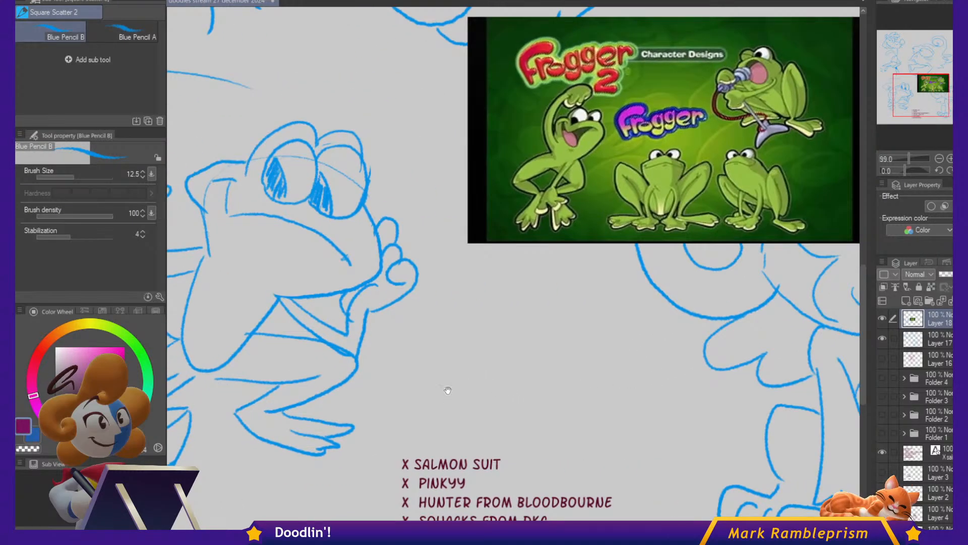
{"action": "left_click_drag", "start_coordinate": [485, 341], "coordinate": [594, 328]}
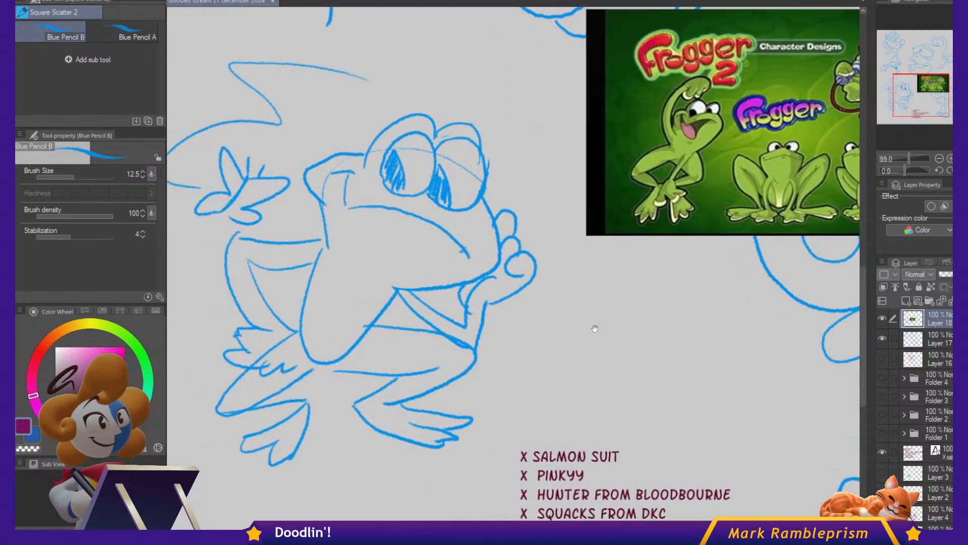
{"action": "left_click_drag", "start_coordinate": [660, 252], "coordinate": [487, 289]}
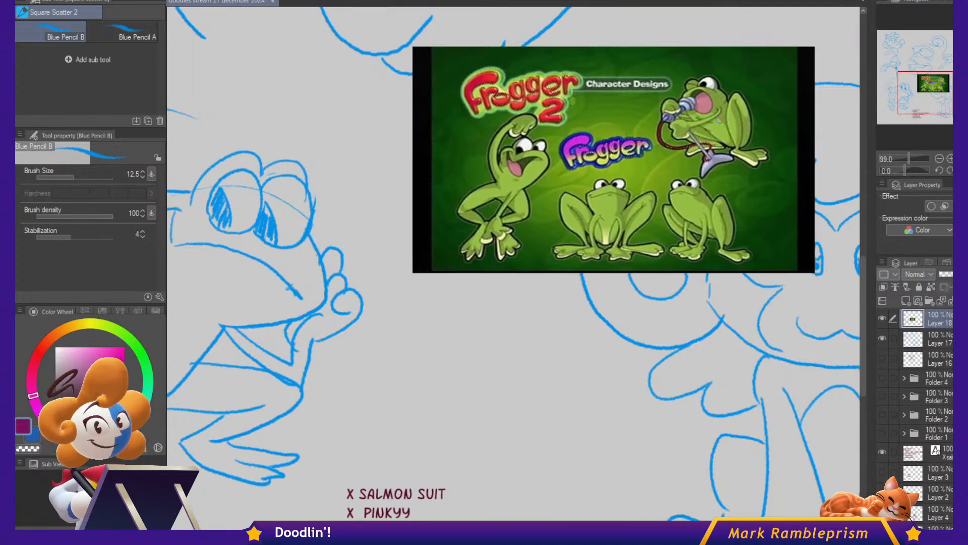
{"action": "left_click_drag", "start_coordinate": [572, 290], "coordinate": [612, 225]}
{"action": "mouse_move", "coordinate": [467, 367]}
{"action": "left_mouse_down"}
{"action": "mouse_move", "coordinate": [429, 343]}
{"action": "mouse_move", "coordinate": [600, 321]}
{"action": "mouse_move", "coordinate": [459, 369]}
{"action": "left_mouse_up"}
Draw two flattened oval eyes on top of the second frog's head and a round open mouth with a tongue line.
{"action": "mouse_move", "coordinate": [466, 289]}
{"action": "left_mouse_down"}
{"action": "mouse_move", "coordinate": [474, 269]}
{"action": "mouse_move", "coordinate": [554, 262]}
{"action": "left_mouse_up"}
{"action": "key", "text": "ctrl+z"}
{"action": "mouse_move", "coordinate": [537, 300]}
{"action": "left_mouse_down"}
{"action": "mouse_move", "coordinate": [554, 264]}
{"action": "mouse_move", "coordinate": [562, 303]}
{"action": "mouse_move", "coordinate": [527, 294]}
{"action": "left_mouse_up"}
{"action": "mouse_move", "coordinate": [491, 262]}
{"action": "left_mouse_down"}
{"action": "mouse_move", "coordinate": [534, 275]}
{"action": "mouse_move", "coordinate": [528, 286]}
{"action": "mouse_move", "coordinate": [566, 265]}
{"action": "left_mouse_up"}
{"action": "mouse_move", "coordinate": [484, 369]}
{"action": "left_mouse_down"}
{"action": "mouse_move", "coordinate": [504, 311]}
{"action": "mouse_move", "coordinate": [539, 319]}
{"action": "mouse_move", "coordinate": [553, 374]}
{"action": "mouse_move", "coordinate": [529, 393]}
{"action": "mouse_move", "coordinate": [499, 385]}
{"action": "mouse_move", "coordinate": [487, 351]}
{"action": "mouse_move", "coordinate": [538, 322]}
{"action": "left_mouse_up"}
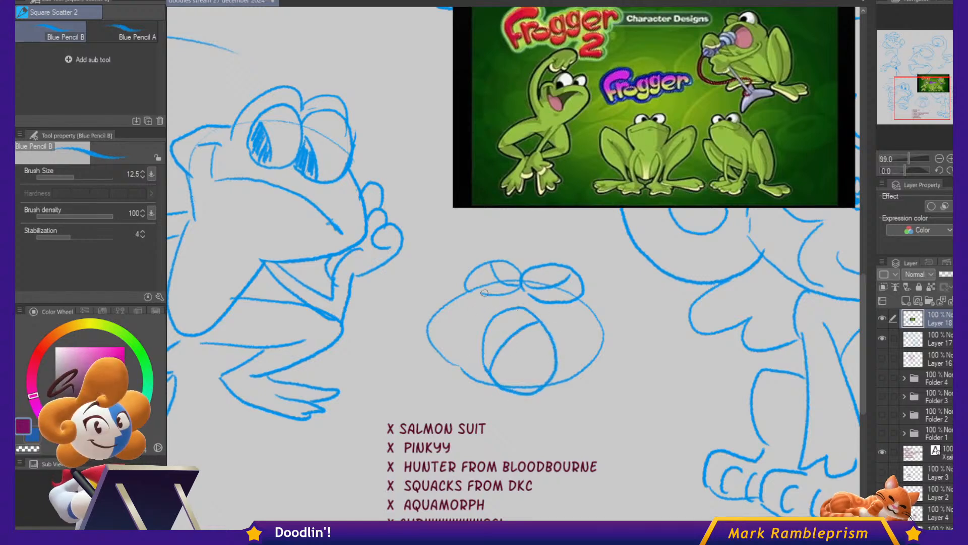
Reinforce the sides of the second frog's head, hatch its pupils, and add a curved line beneath the eyes.
{"action": "mouse_move", "coordinate": [459, 294]}
{"action": "left_mouse_down"}
{"action": "mouse_move", "coordinate": [431, 312]}
{"action": "mouse_move", "coordinate": [427, 329]}
{"action": "mouse_move", "coordinate": [485, 386]}
{"action": "left_mouse_up"}
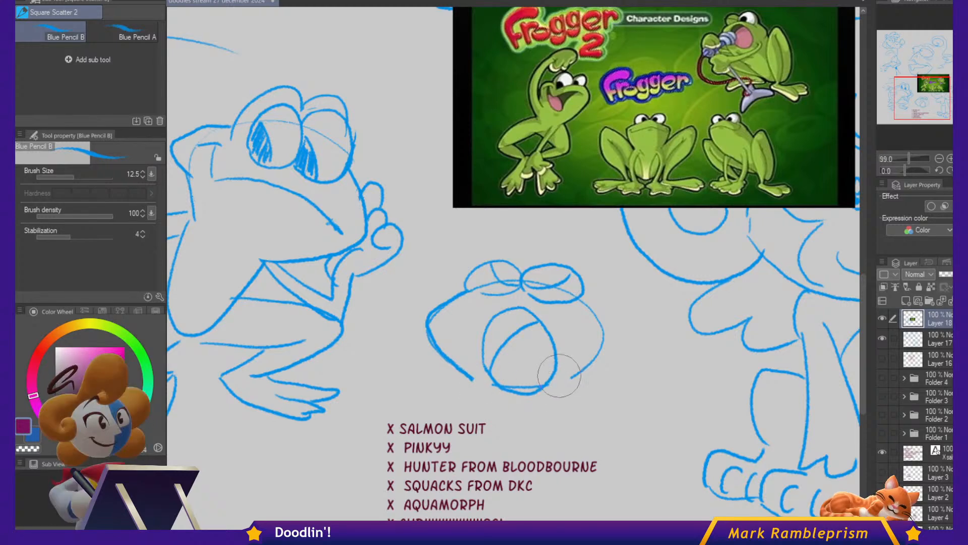
{"action": "mouse_move", "coordinate": [581, 298]}
{"action": "left_mouse_down"}
{"action": "mouse_move", "coordinate": [607, 338]}
{"action": "mouse_move", "coordinate": [598, 359]}
{"action": "mouse_move", "coordinate": [569, 381]}
{"action": "left_mouse_up"}
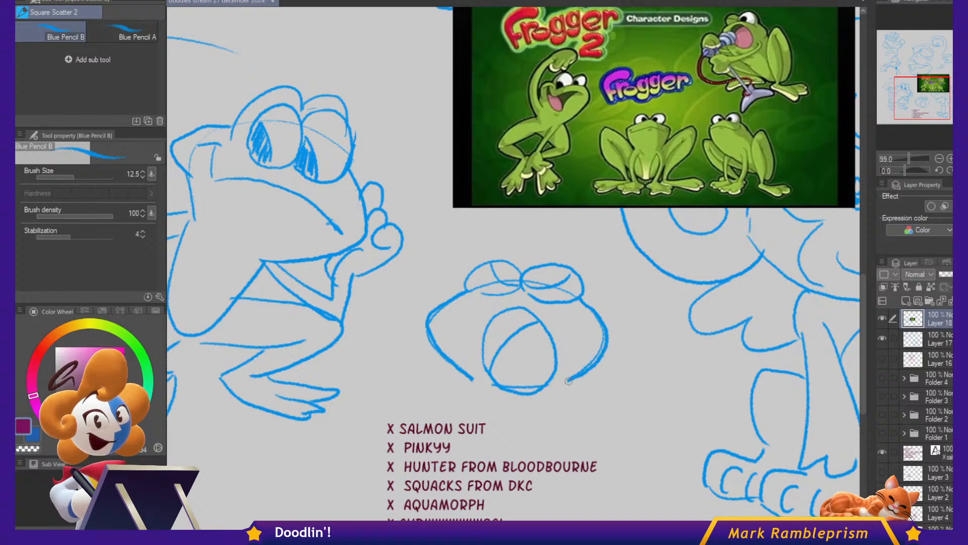
{"action": "left_click_drag", "start_coordinate": [494, 266], "coordinate": [568, 275]}
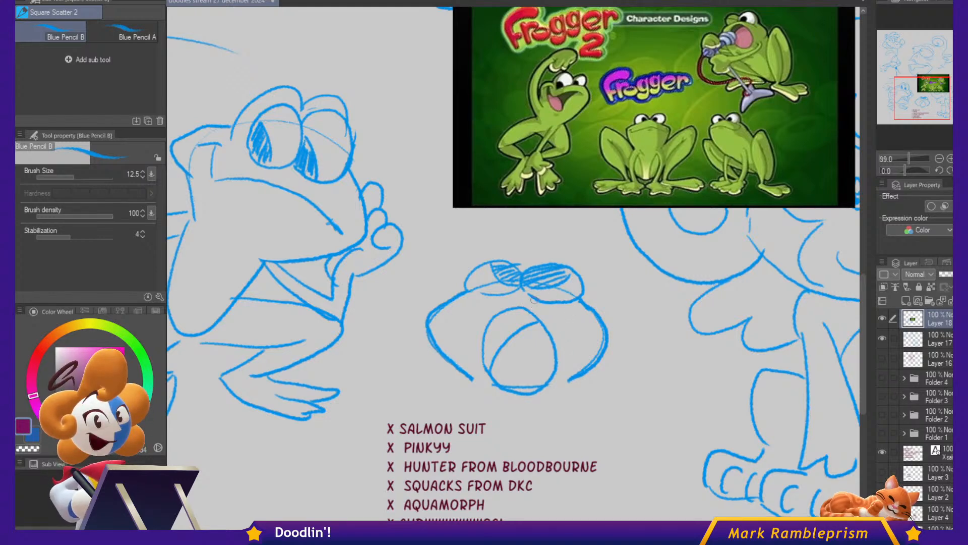
{"action": "mouse_move", "coordinate": [474, 301]}
{"action": "left_mouse_down"}
{"action": "mouse_move", "coordinate": [527, 291]}
{"action": "mouse_move", "coordinate": [579, 315]}
{"action": "left_mouse_up"}
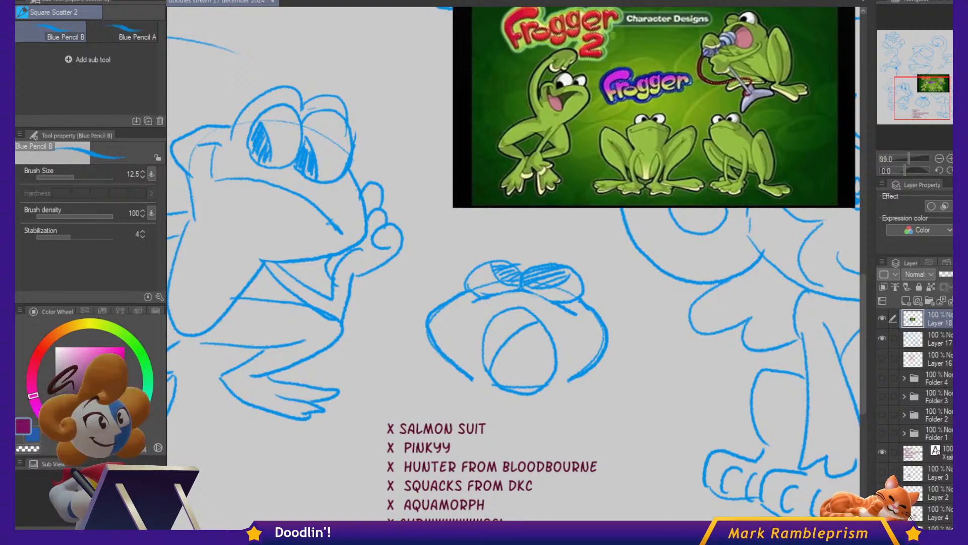
On a new layer with the earlier sketches hidden, block in a Totoro-like creature's domed head, sloping body sides and arched belly line.
{"action": "left_click_drag", "start_coordinate": [607, 136], "coordinate": [726, 426]}
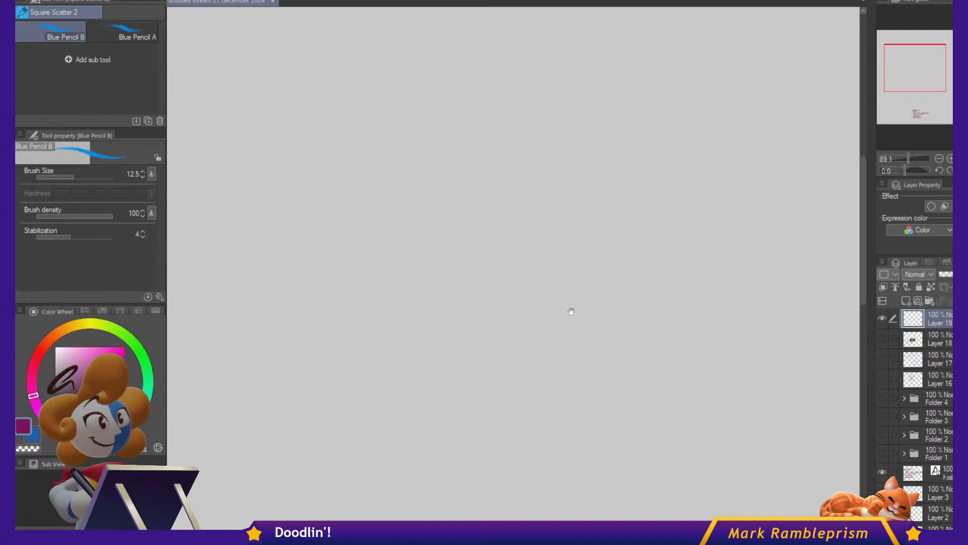
{"action": "scroll", "coordinate": [570, 309], "scroll_direction": "down", "scroll_amount": 1}
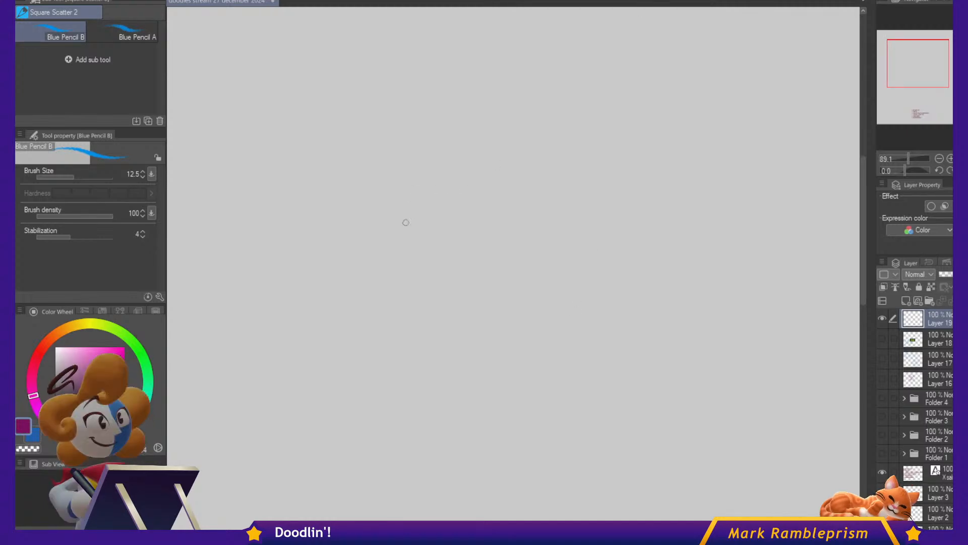
{"action": "mouse_move", "coordinate": [369, 218]}
{"action": "left_mouse_down"}
{"action": "mouse_move", "coordinate": [498, 275]}
{"action": "mouse_move", "coordinate": [404, 266]}
{"action": "left_mouse_up"}
{"action": "left_click_drag", "start_coordinate": [350, 295], "coordinate": [310, 460]}
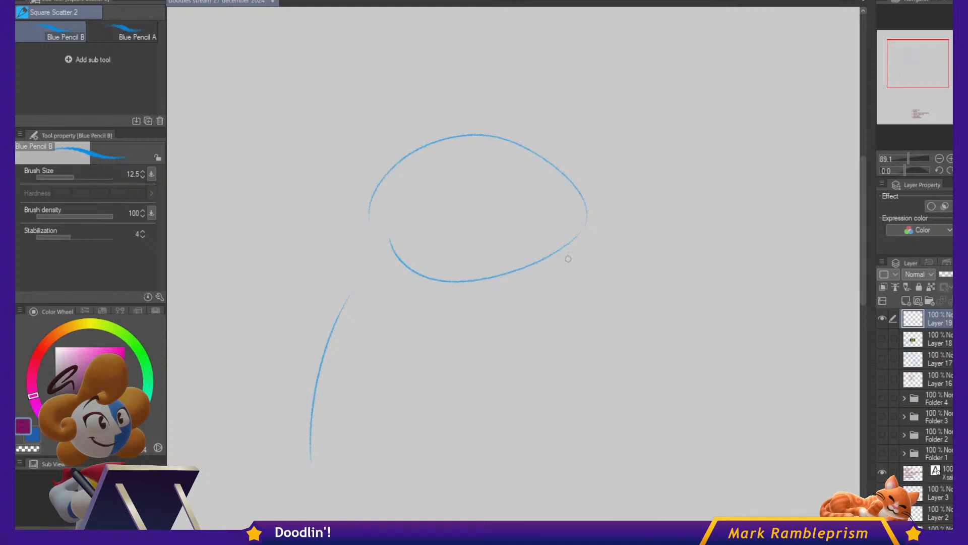
{"action": "left_click_drag", "start_coordinate": [574, 263], "coordinate": [642, 458]}
{"action": "mouse_move", "coordinate": [315, 431]}
{"action": "left_mouse_down"}
{"action": "mouse_move", "coordinate": [448, 311]}
{"action": "mouse_move", "coordinate": [622, 436]}
{"action": "left_mouse_up"}
{"action": "key", "text": "ctrl+z"}
{"action": "mouse_move", "coordinate": [317, 411]}
{"action": "left_mouse_down"}
{"action": "mouse_move", "coordinate": [422, 313]}
{"action": "mouse_move", "coordinate": [645, 419]}
{"action": "left_mouse_up"}
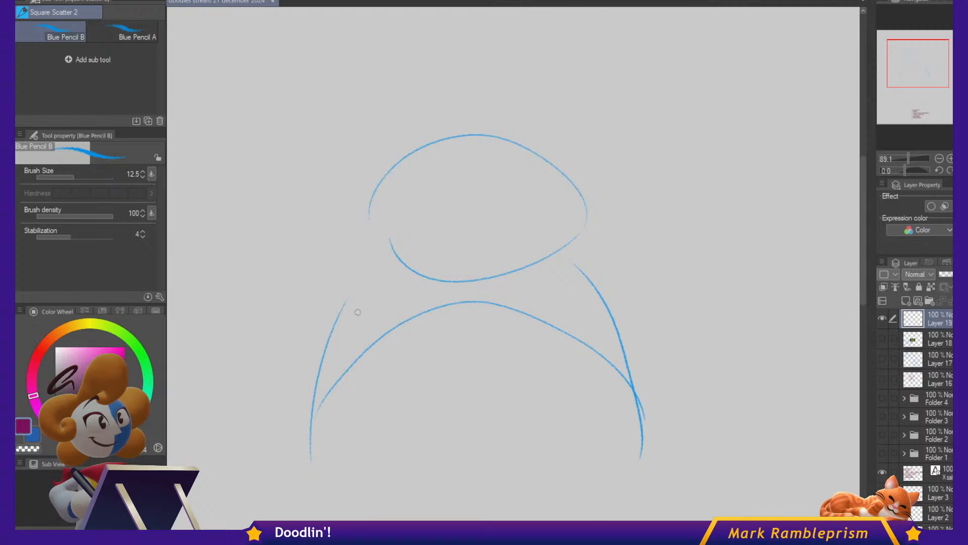
Draw one arm folded across the creature's chest with three pointed claws, and the other arm hanging along the opposite side.
{"action": "mouse_move", "coordinate": [415, 283]}
{"action": "left_mouse_down"}
{"action": "mouse_move", "coordinate": [434, 344]}
{"action": "mouse_move", "coordinate": [365, 415]}
{"action": "mouse_move", "coordinate": [308, 323]}
{"action": "left_mouse_up"}
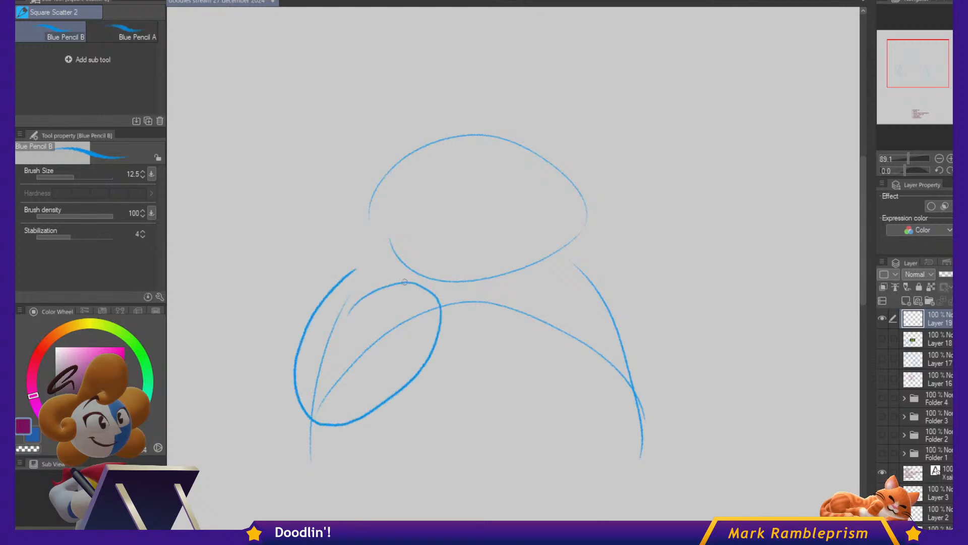
{"action": "mouse_move", "coordinate": [394, 287]}
{"action": "left_mouse_down"}
{"action": "mouse_move", "coordinate": [431, 263]}
{"action": "mouse_move", "coordinate": [472, 264]}
{"action": "left_mouse_up"}
{"action": "left_click_drag", "start_coordinate": [442, 327], "coordinate": [469, 304]}
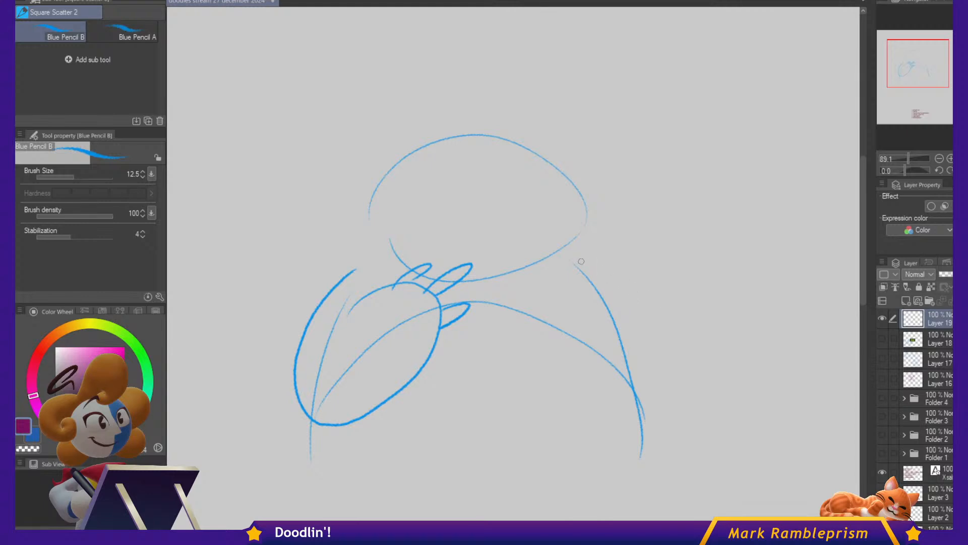
{"action": "mouse_move", "coordinate": [576, 251]}
{"action": "left_mouse_down"}
{"action": "mouse_move", "coordinate": [673, 361]}
{"action": "mouse_move", "coordinate": [637, 482]}
{"action": "left_mouse_up"}
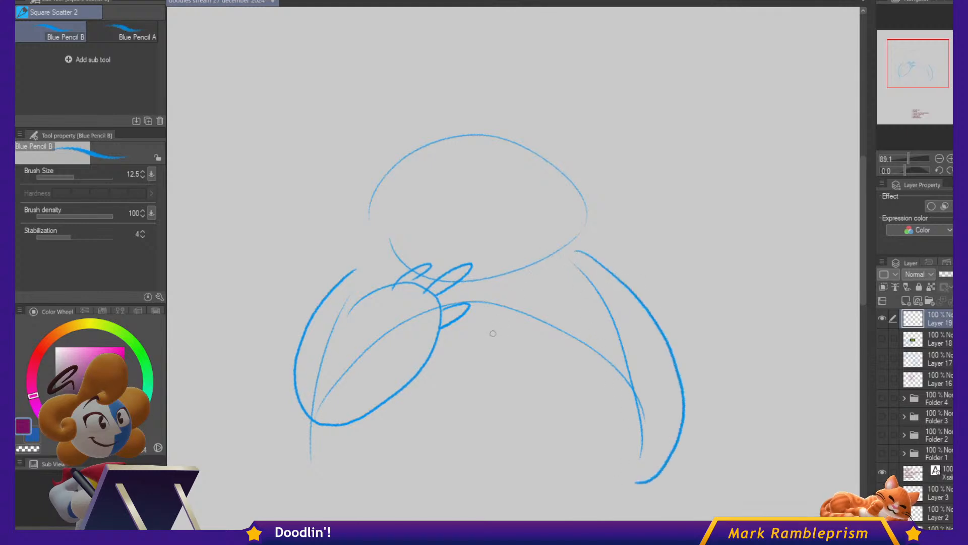
Draw chevron markings on the creature's belly, with two in the upper row and three in the lower row.
{"action": "mouse_move", "coordinate": [472, 330]}
{"action": "left_mouse_down"}
{"action": "mouse_move", "coordinate": [495, 367]}
{"action": "mouse_move", "coordinate": [485, 345]}
{"action": "mouse_move", "coordinate": [503, 363]}
{"action": "left_mouse_up"}
{"action": "key", "text": "ctrl+z"}
{"action": "left_click_drag", "start_coordinate": [524, 367], "coordinate": [537, 353]}
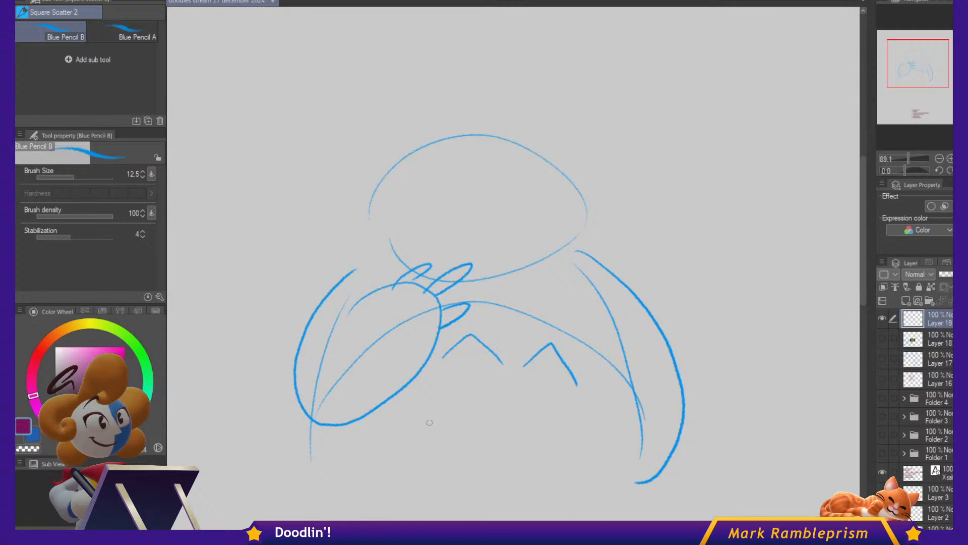
{"action": "left_click_drag", "start_coordinate": [492, 440], "coordinate": [546, 450]}
{"action": "left_click_drag", "start_coordinate": [571, 448], "coordinate": [613, 457]}
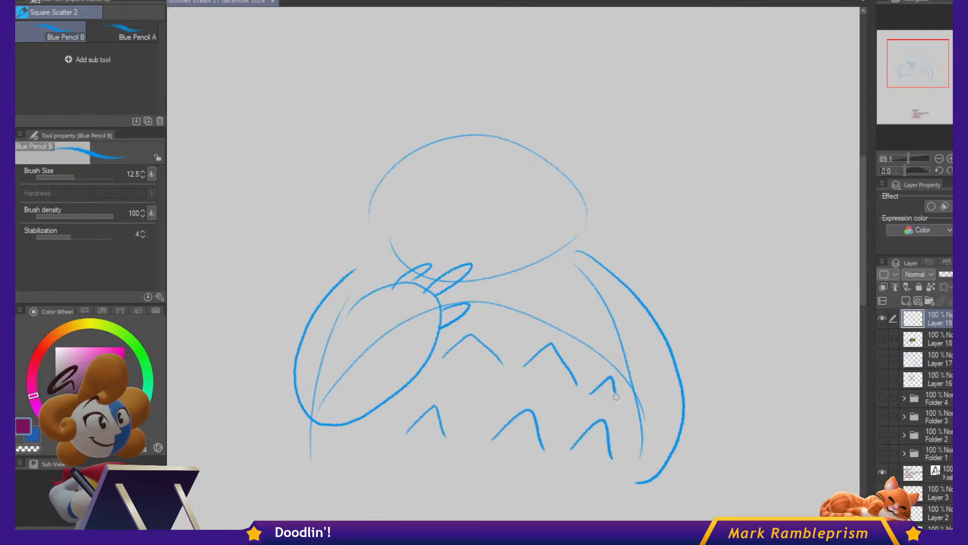
{"action": "left_click_drag", "start_coordinate": [616, 397], "coordinate": [618, 402]}
{"action": "key", "text": "ctrl+z"}
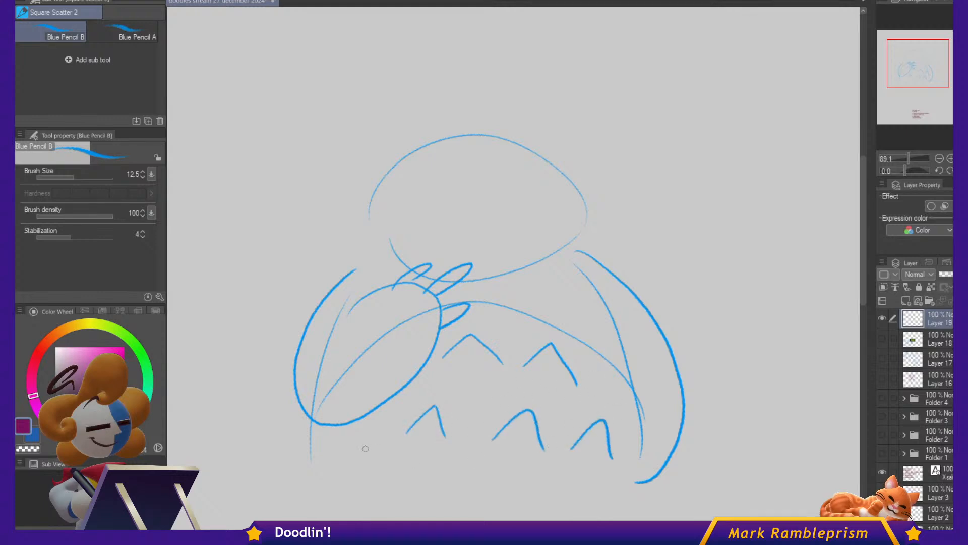
Complete the lower row with a fourth chevron beneath the folded arm, and adjust the row's spacing by lassoing and transforming individual chevrons.
{"action": "mouse_move", "coordinate": [381, 433]}
{"action": "left_mouse_down"}
{"action": "mouse_move", "coordinate": [369, 423]}
{"action": "mouse_move", "coordinate": [322, 460]}
{"action": "mouse_move", "coordinate": [382, 446]}
{"action": "mouse_move", "coordinate": [452, 467]}
{"action": "mouse_move", "coordinate": [437, 476]}
{"action": "left_mouse_up"}
{"action": "key", "text": "ctrl+z"}
{"action": "key", "text": "m"}
{"action": "key", "text": "ctrl+t"}
{"action": "mouse_move", "coordinate": [449, 451]}
{"action": "left_mouse_down"}
{"action": "mouse_move", "coordinate": [552, 442]}
{"action": "mouse_move", "coordinate": [507, 453]}
{"action": "left_mouse_up"}
{"action": "key", "text": "Return"}
{"action": "key", "text": "ctrl+t"}
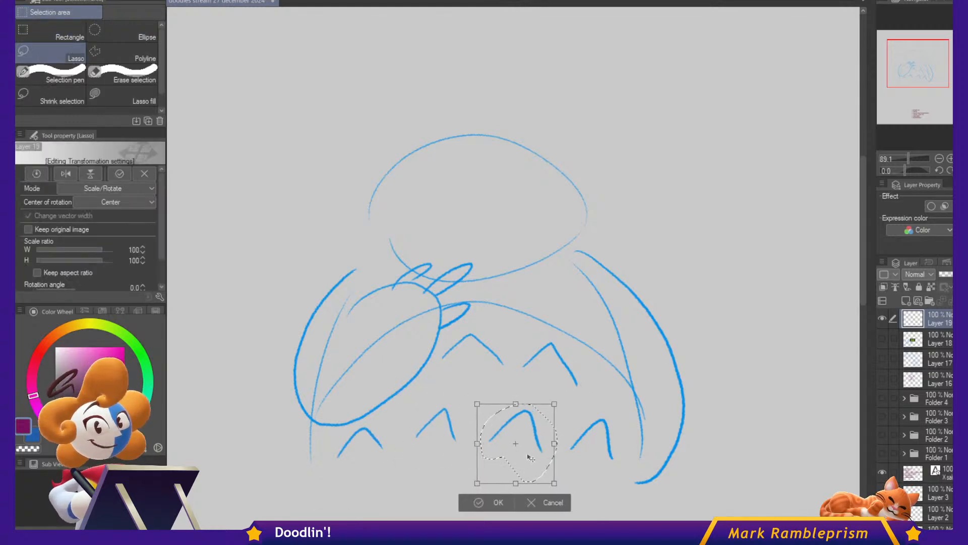
{"action": "left_click_drag", "start_coordinate": [598, 434], "coordinate": [596, 423]}
{"action": "key", "text": "Return"}
{"action": "key", "text": "ctrl+d"}
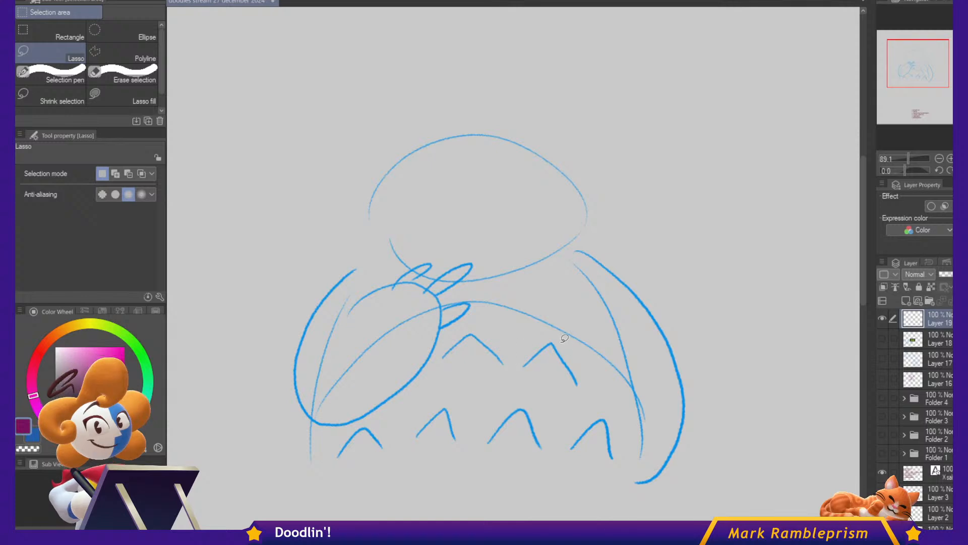
Strengthen both sides of the creature's head with pencil strokes that flow down into the shoulders.
{"action": "key", "text": "p"}
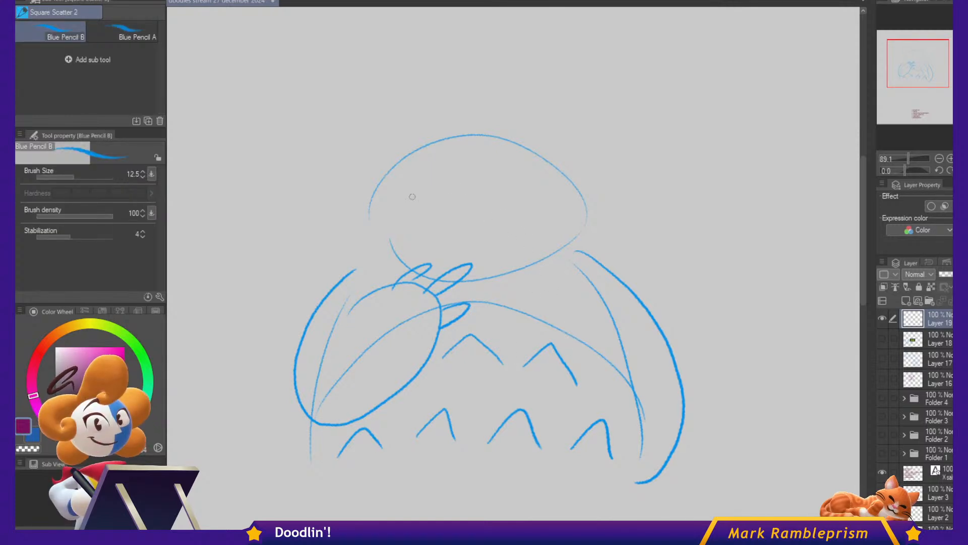
{"action": "left_click_drag", "start_coordinate": [355, 268], "coordinate": [406, 158]}
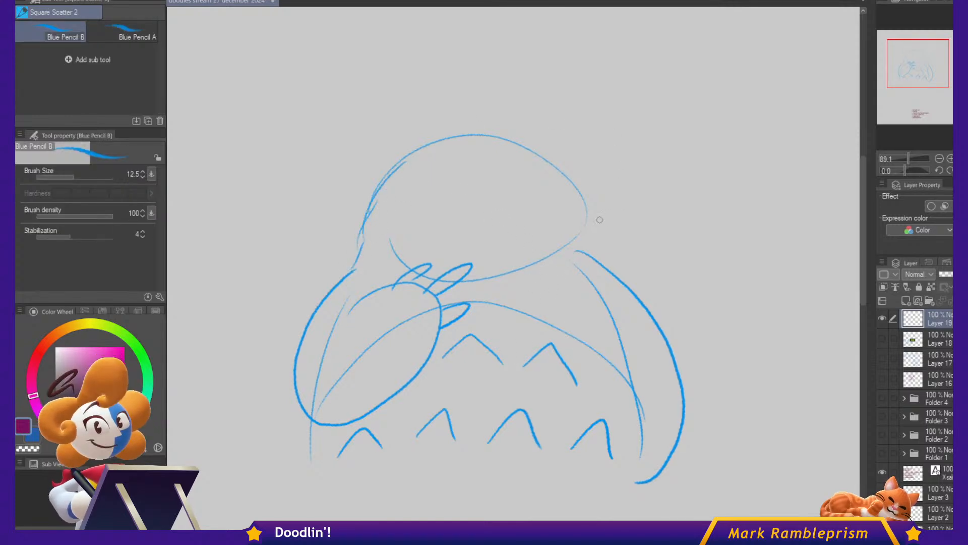
{"action": "mouse_move", "coordinate": [580, 195]}
{"action": "left_mouse_down"}
{"action": "mouse_move", "coordinate": [590, 271]}
{"action": "mouse_move", "coordinate": [588, 213]}
{"action": "mouse_move", "coordinate": [562, 172]}
{"action": "mouse_move", "coordinate": [577, 199]}
{"action": "left_mouse_up"}
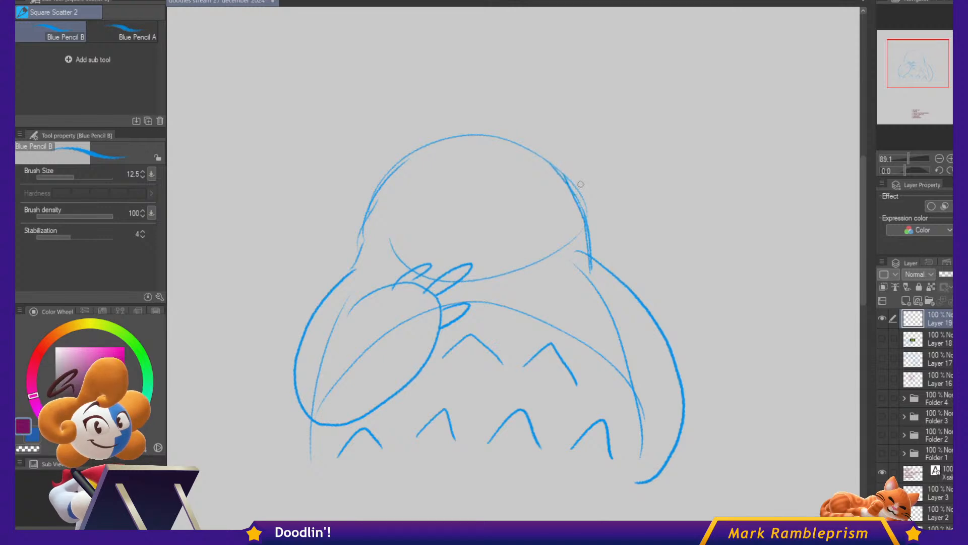
{"action": "left_click_drag", "start_coordinate": [591, 264], "coordinate": [598, 290]}
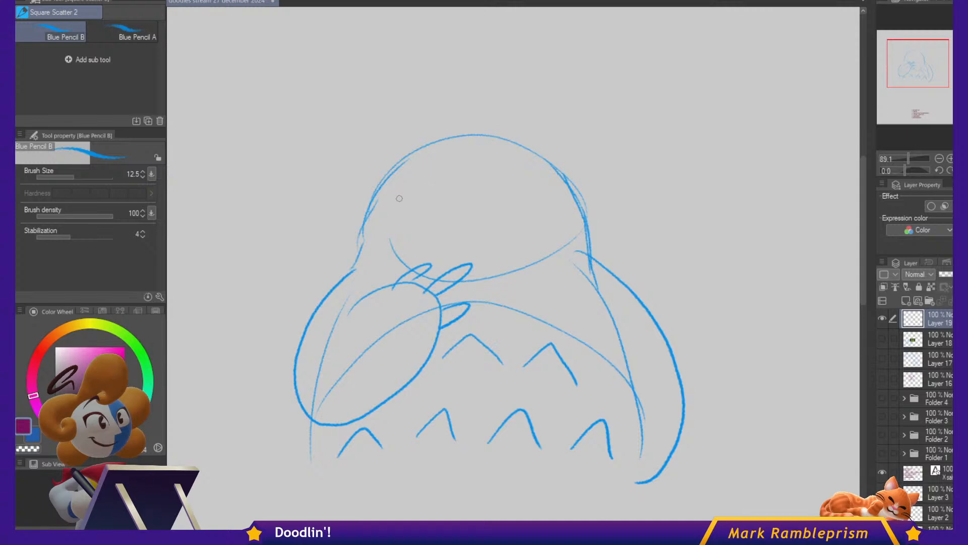
Draw three curved whiskers extending outward from each side of the creature's face.
{"action": "left_click_drag", "start_coordinate": [387, 219], "coordinate": [309, 249]}
{"action": "left_click_drag", "start_coordinate": [376, 235], "coordinate": [326, 257]}
{"action": "left_click_drag", "start_coordinate": [552, 212], "coordinate": [643, 195]}
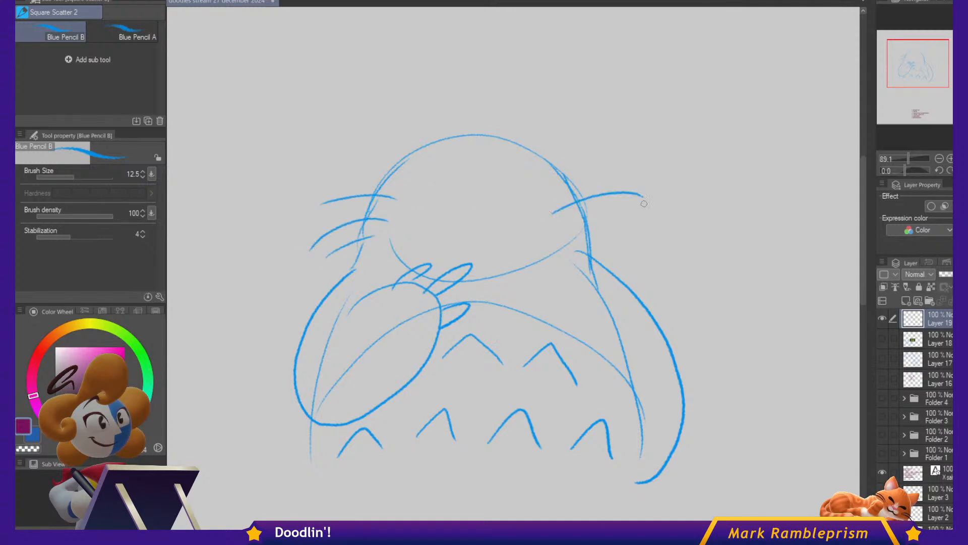
{"action": "left_click_drag", "start_coordinate": [558, 230], "coordinate": [648, 245]}
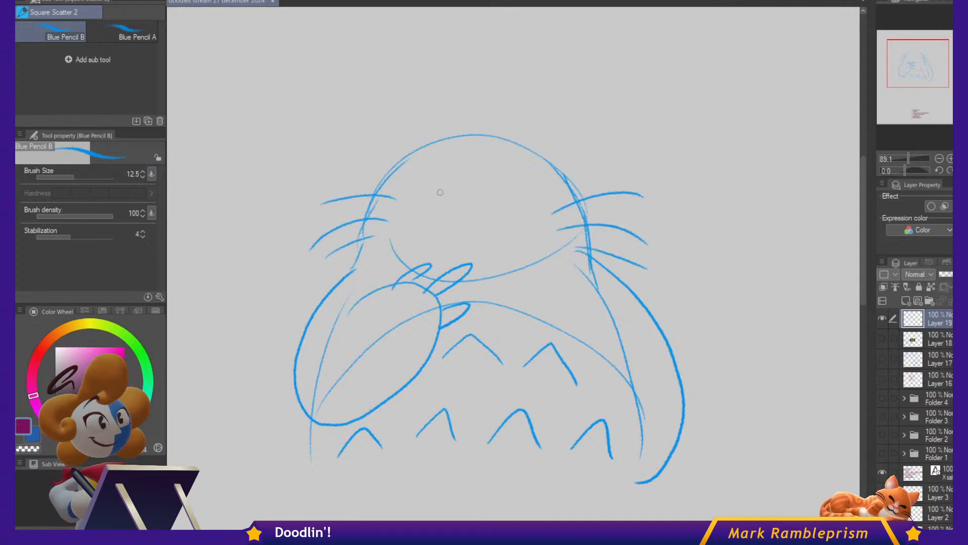
Draw two round eyes on the creature's face and a wide mouth divided into teeth.
{"action": "mouse_move", "coordinate": [410, 203]}
{"action": "left_mouse_down"}
{"action": "mouse_move", "coordinate": [444, 186]}
{"action": "mouse_move", "coordinate": [441, 208]}
{"action": "mouse_move", "coordinate": [417, 212]}
{"action": "left_mouse_up"}
{"action": "mouse_move", "coordinate": [499, 207]}
{"action": "left_mouse_down"}
{"action": "mouse_move", "coordinate": [497, 182]}
{"action": "mouse_move", "coordinate": [520, 182]}
{"action": "mouse_move", "coordinate": [527, 209]}
{"action": "mouse_move", "coordinate": [507, 219]}
{"action": "mouse_move", "coordinate": [494, 204]}
{"action": "left_mouse_up"}
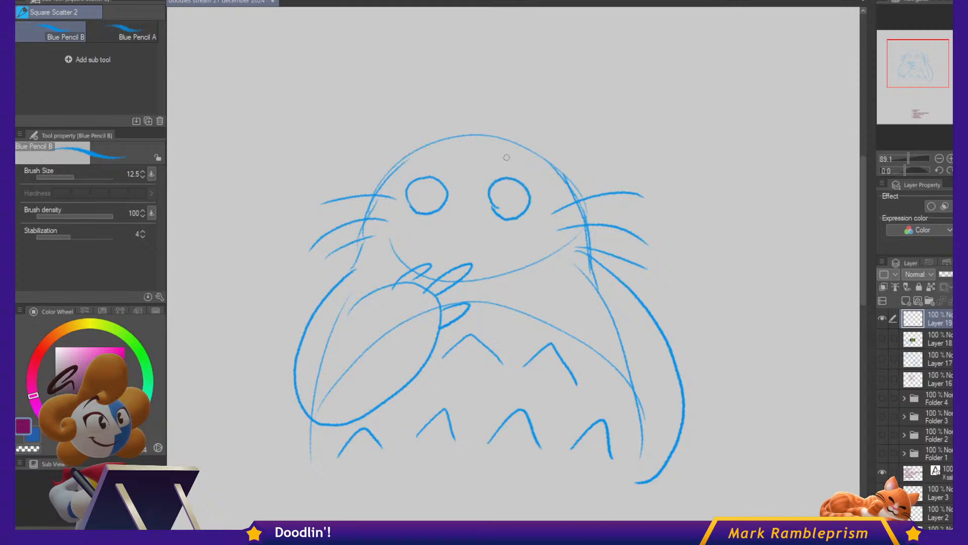
{"action": "mouse_move", "coordinate": [389, 240]}
{"action": "left_mouse_down"}
{"action": "mouse_move", "coordinate": [479, 225]}
{"action": "mouse_move", "coordinate": [467, 227]}
{"action": "mouse_move", "coordinate": [550, 247]}
{"action": "left_mouse_up"}
{"action": "left_click_drag", "start_coordinate": [412, 246], "coordinate": [559, 245]}
{"action": "mouse_move", "coordinate": [466, 228]}
{"action": "left_mouse_down"}
{"action": "mouse_move", "coordinate": [468, 253]}
{"action": "mouse_move", "coordinate": [428, 253]}
{"action": "mouse_move", "coordinate": [501, 247]}
{"action": "left_mouse_up"}
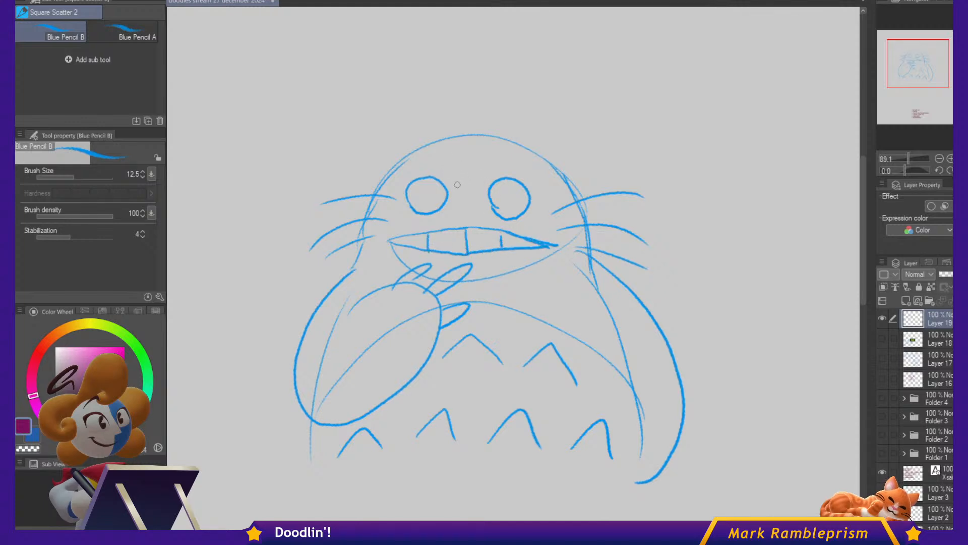
Add small round pupils, a filled nose between the eyes and short crease marks beneath the outer eye edges.
{"action": "left_click_drag", "start_coordinate": [425, 194], "coordinate": [426, 192]}
{"action": "mouse_move", "coordinate": [509, 195]}
{"action": "left_mouse_down"}
{"action": "mouse_move", "coordinate": [454, 206]}
{"action": "mouse_move", "coordinate": [491, 214]}
{"action": "mouse_move", "coordinate": [467, 215]}
{"action": "mouse_move", "coordinate": [477, 210]}
{"action": "left_mouse_up"}
{"action": "key", "text": "ctrl+z"}
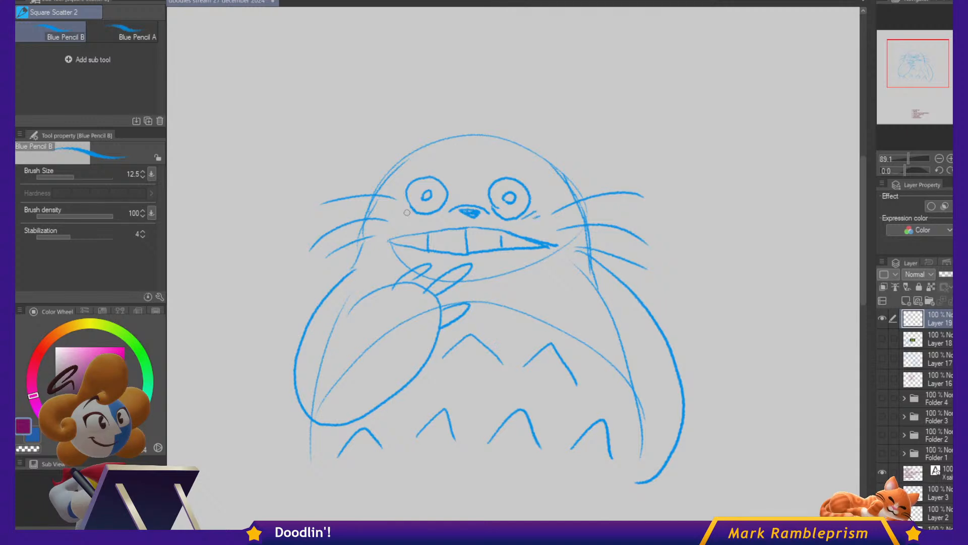
{"action": "left_click_drag", "start_coordinate": [405, 208], "coordinate": [403, 212]}
{"action": "left_click_drag", "start_coordinate": [403, 217], "coordinate": [401, 221]}
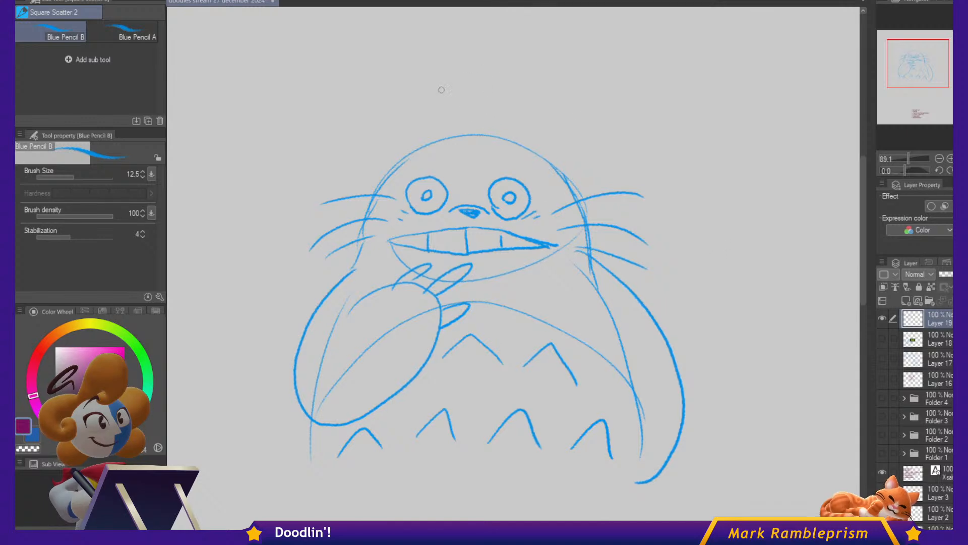
Draw two tall pointed ears with jagged fur at their bases on top of the head.
{"action": "left_click_drag", "start_coordinate": [415, 146], "coordinate": [407, 132]}
{"action": "mouse_move", "coordinate": [407, 52]}
{"action": "left_mouse_down"}
{"action": "mouse_move", "coordinate": [432, 77]}
{"action": "mouse_move", "coordinate": [440, 135]}
{"action": "left_mouse_up"}
{"action": "left_click_drag", "start_coordinate": [524, 135], "coordinate": [535, 128]}
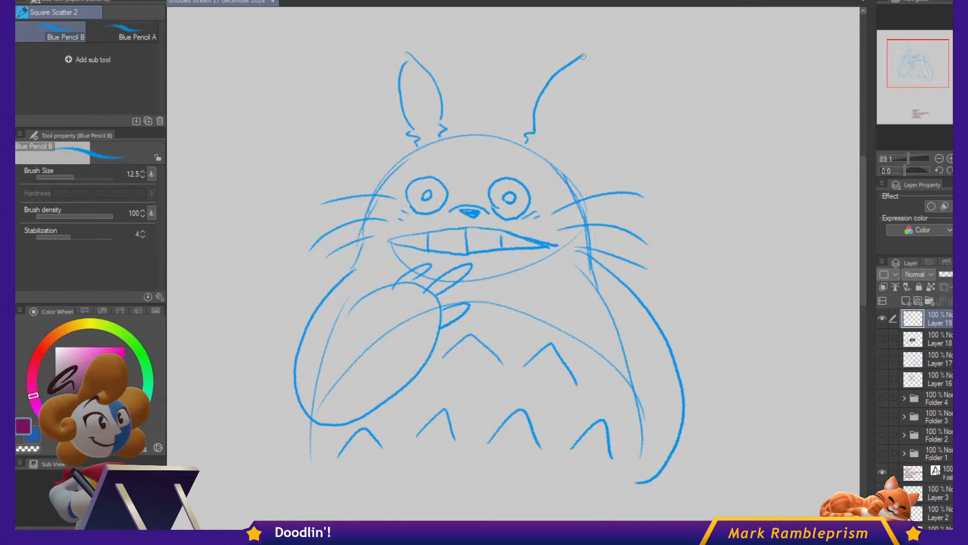
{"action": "mouse_move", "coordinate": [584, 56]}
{"action": "left_mouse_down"}
{"action": "mouse_move", "coordinate": [566, 132]}
{"action": "mouse_move", "coordinate": [545, 156]}
{"action": "left_mouse_up"}
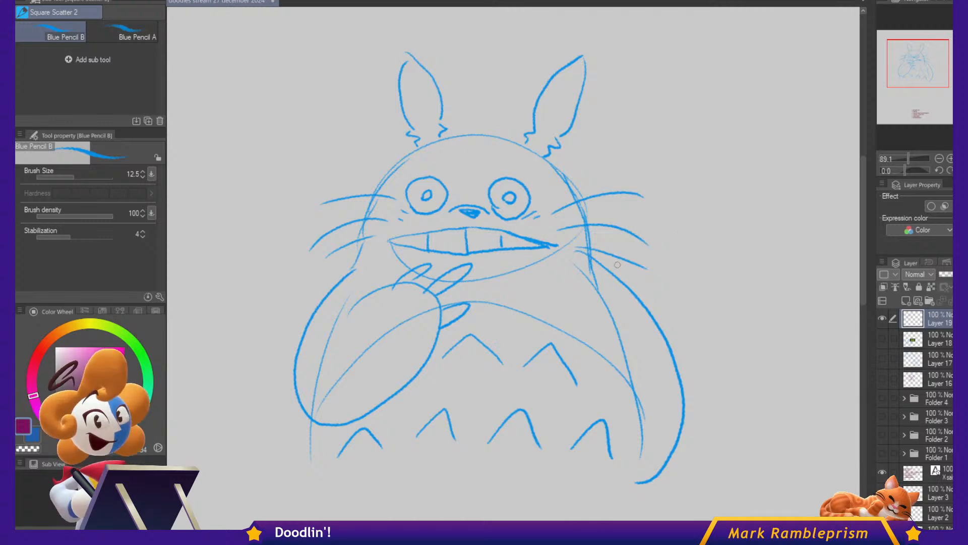
Lasso the left ear and transform it so it tilts outward and sits farther out on the head.
{"action": "key", "text": "m"}
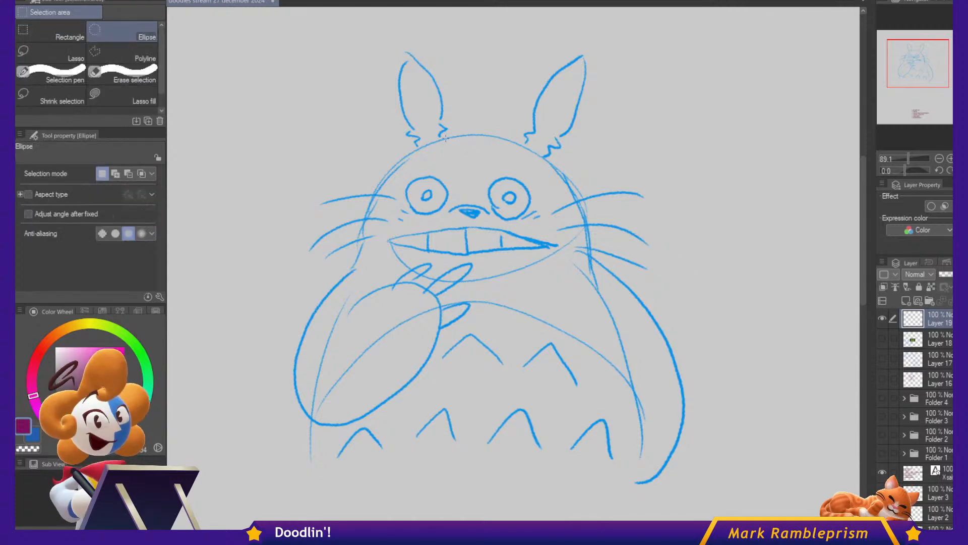
{"action": "left_click", "coordinate": [73, 57]}
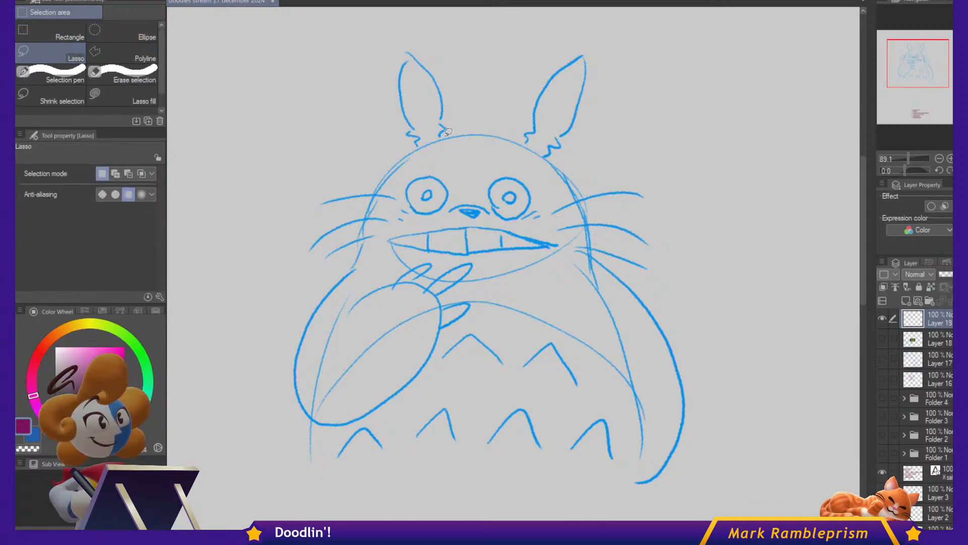
{"action": "mouse_move", "coordinate": [404, 150]}
{"action": "left_mouse_down"}
{"action": "mouse_move", "coordinate": [462, 124]}
{"action": "mouse_move", "coordinate": [446, 133]}
{"action": "left_mouse_up"}
{"action": "key", "text": "ctrl+t"}
{"action": "left_click_drag", "start_coordinate": [494, 92], "coordinate": [489, 78]}
{"action": "left_click_drag", "start_coordinate": [454, 116], "coordinate": [433, 115]}
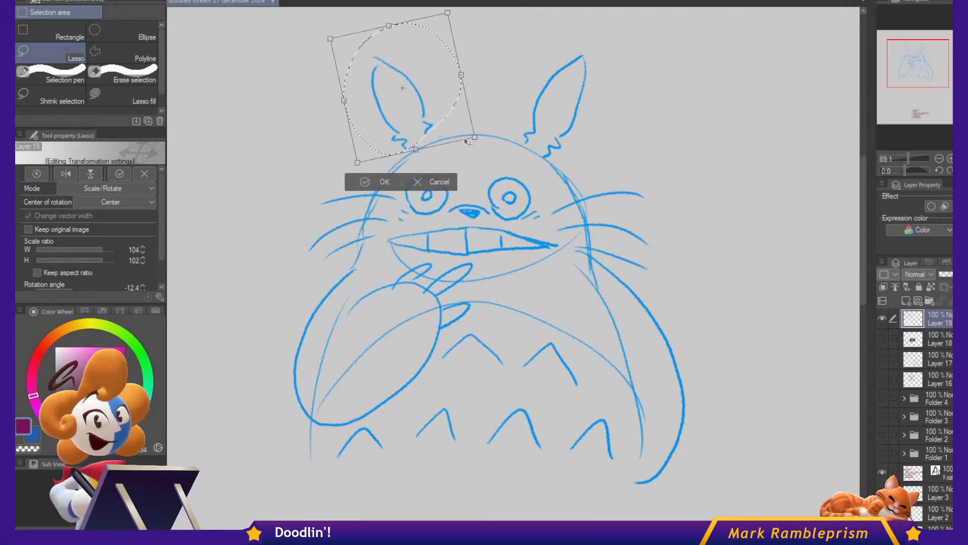
{"action": "key", "text": "Return"}
{"action": "key", "text": "p"}
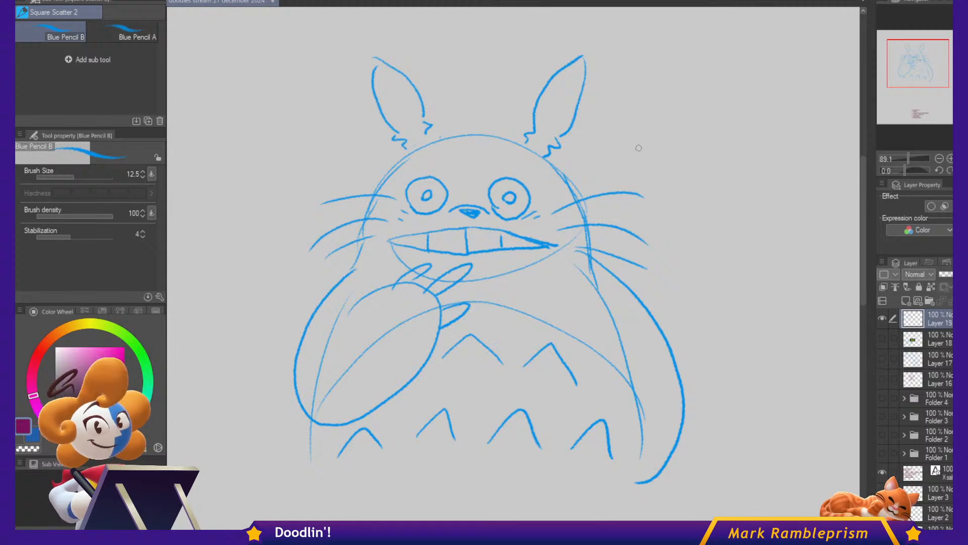
Draw a leaf cap with a curled stem and vein lines on the head between the ears.
{"action": "mouse_move", "coordinate": [426, 142]}
{"action": "left_mouse_down"}
{"action": "mouse_move", "coordinate": [456, 128]}
{"action": "mouse_move", "coordinate": [514, 145]}
{"action": "left_mouse_up"}
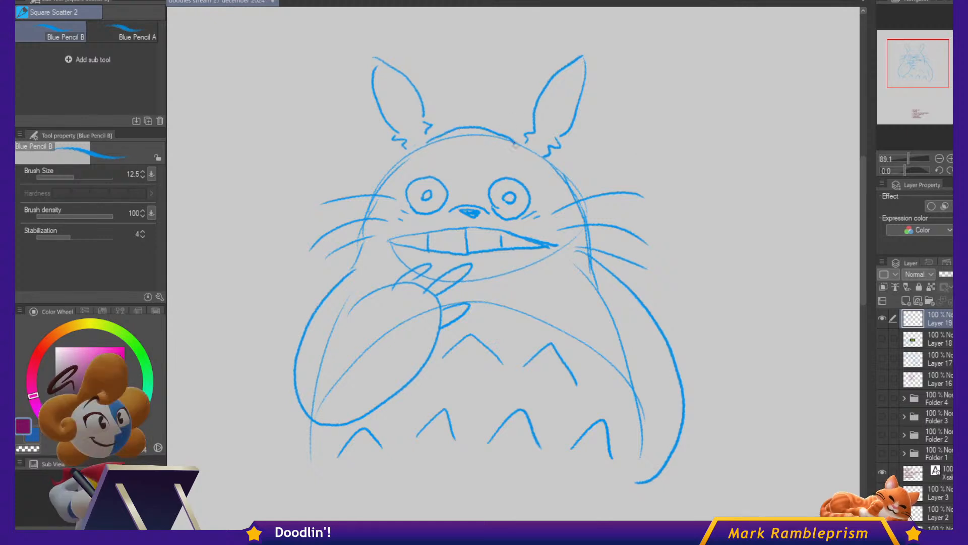
{"action": "mouse_move", "coordinate": [471, 122]}
{"action": "left_mouse_down"}
{"action": "mouse_move", "coordinate": [475, 95]}
{"action": "mouse_move", "coordinate": [484, 108]}
{"action": "left_mouse_up"}
{"action": "mouse_move", "coordinate": [429, 143]}
{"action": "left_mouse_down"}
{"action": "mouse_move", "coordinate": [460, 165]}
{"action": "mouse_move", "coordinate": [518, 155]}
{"action": "mouse_move", "coordinate": [458, 141]}
{"action": "mouse_move", "coordinate": [473, 129]}
{"action": "mouse_move", "coordinate": [492, 140]}
{"action": "left_mouse_up"}
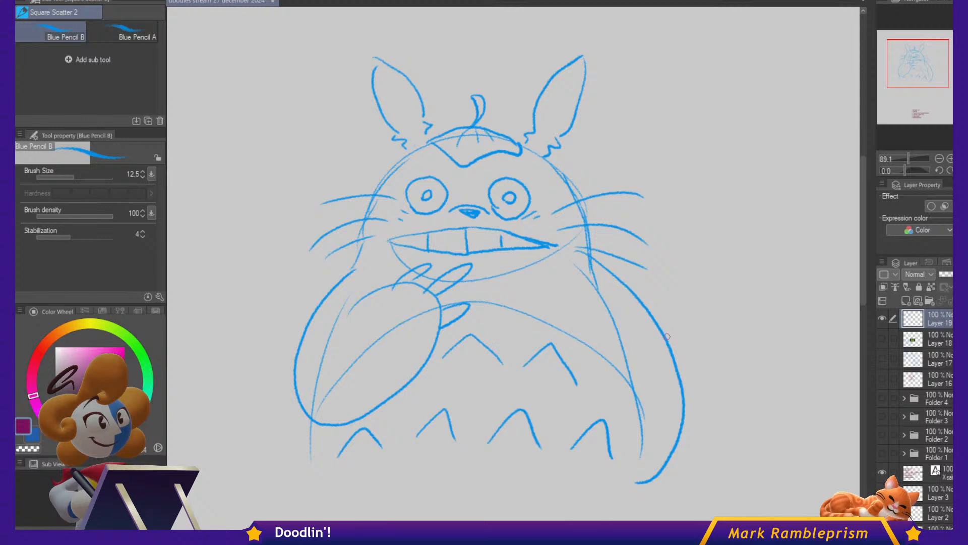
Add a new layer above the sketch, choose a dark muted purple, and lower the sketch layer's opacity to 52%.
{"action": "left_click_drag", "start_coordinate": [670, 324], "coordinate": [709, 316]}
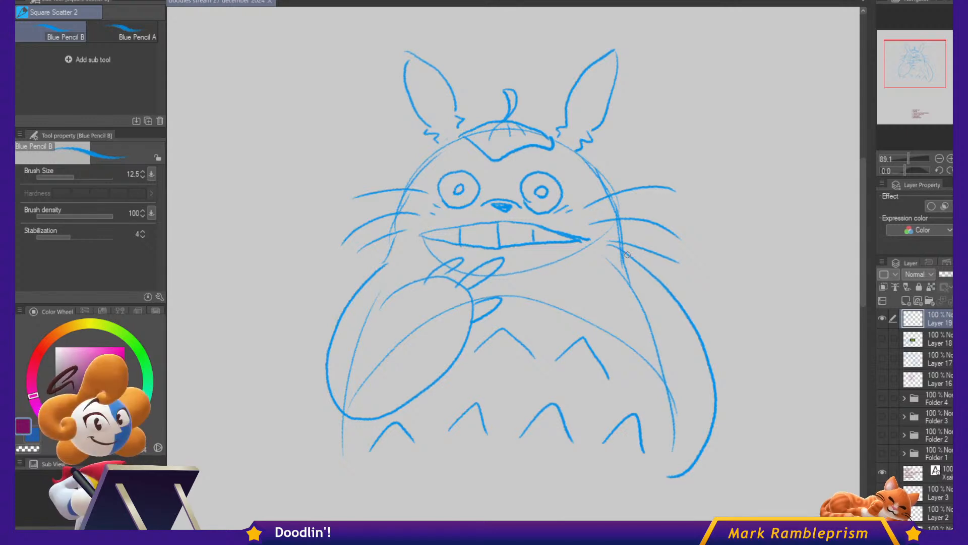
{"action": "left_click", "coordinate": [918, 302]}
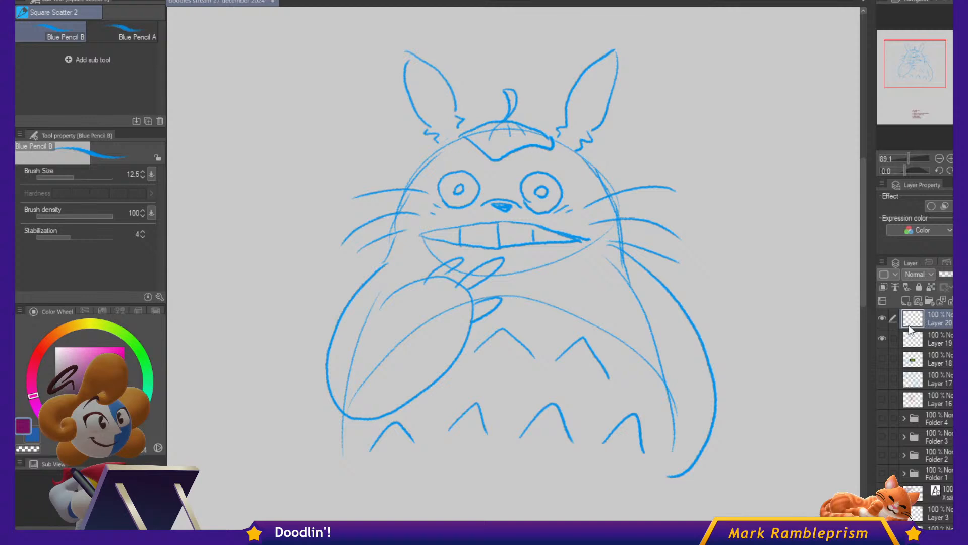
{"action": "left_click", "coordinate": [68, 386]}
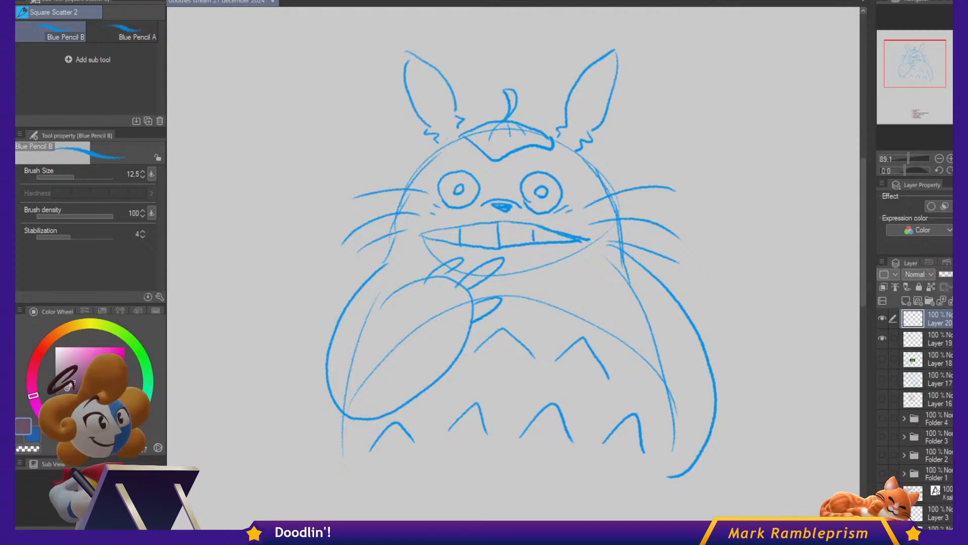
{"action": "left_click", "coordinate": [948, 273]}
{"action": "left_click", "coordinate": [935, 317]}
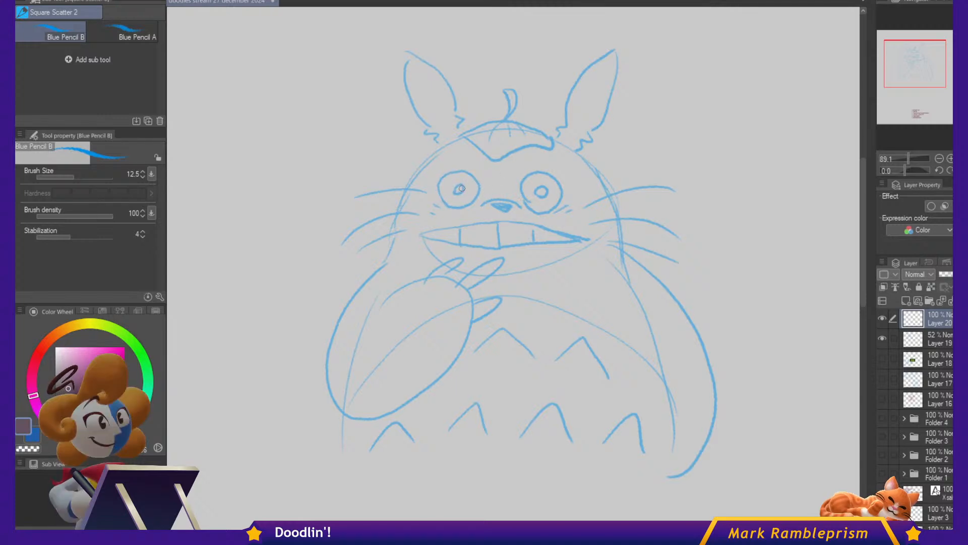
Ink the eyes, pupils, under-eye creases and nose with the Neat lines COLOR brush.
{"action": "key", "text": "b"}
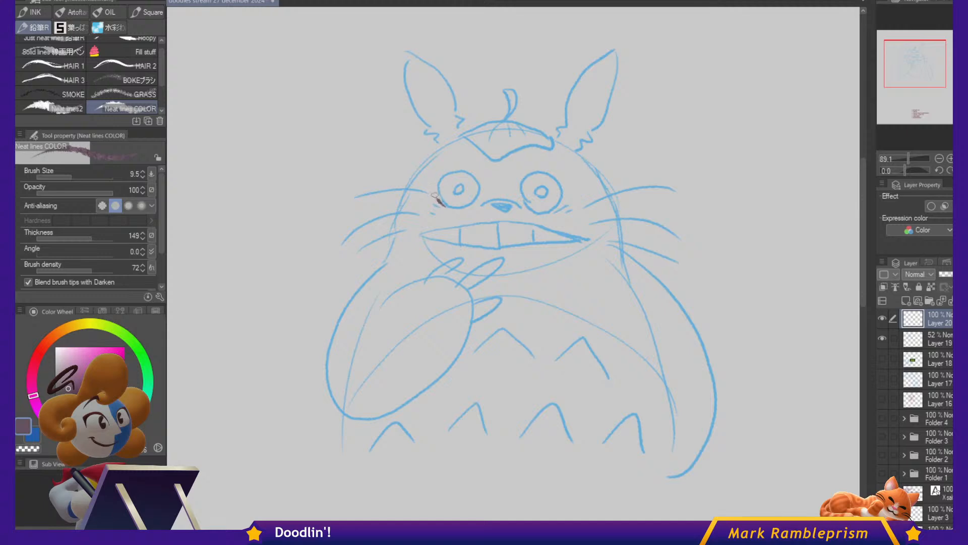
{"action": "mouse_move", "coordinate": [435, 196]}
{"action": "left_mouse_down"}
{"action": "mouse_move", "coordinate": [456, 168]}
{"action": "mouse_move", "coordinate": [446, 207]}
{"action": "mouse_move", "coordinate": [450, 185]}
{"action": "left_mouse_up"}
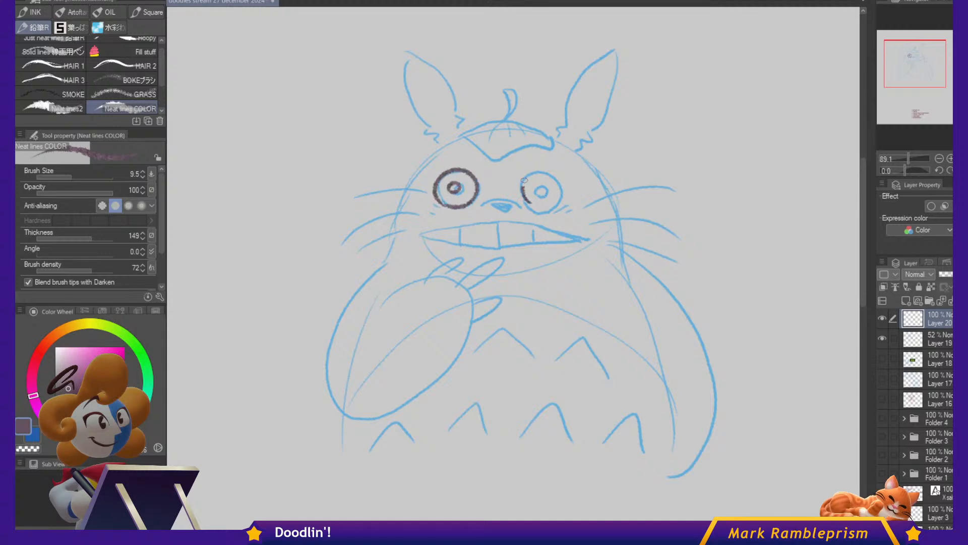
{"action": "mouse_move", "coordinate": [525, 180]}
{"action": "left_mouse_down"}
{"action": "mouse_move", "coordinate": [556, 174]}
{"action": "mouse_move", "coordinate": [562, 186]}
{"action": "mouse_move", "coordinate": [557, 202]}
{"action": "mouse_move", "coordinate": [526, 201]}
{"action": "left_mouse_up"}
{"action": "left_click_drag", "start_coordinate": [545, 185], "coordinate": [541, 188]}
{"action": "left_click_drag", "start_coordinate": [456, 189], "coordinate": [428, 202]}
{"action": "left_click_drag", "start_coordinate": [560, 202], "coordinate": [568, 207]}
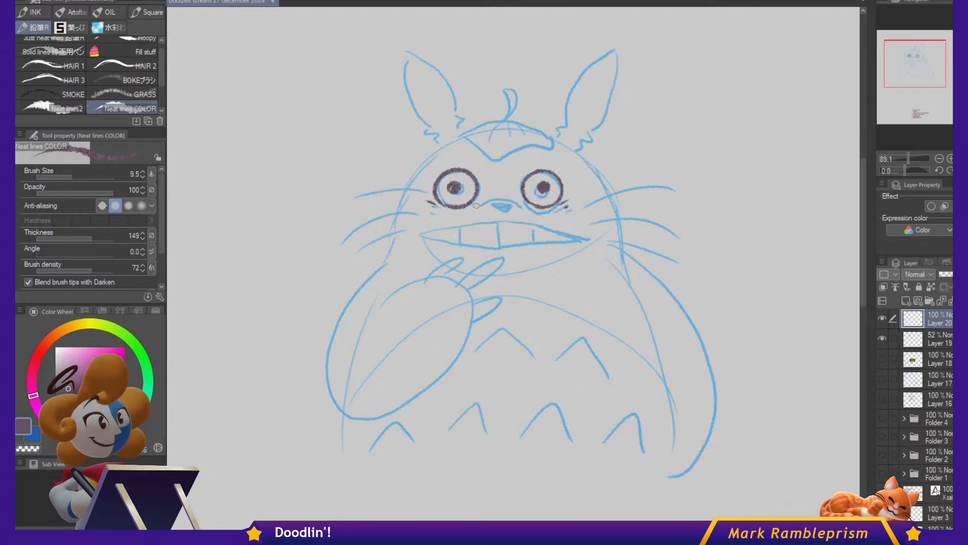
{"action": "key", "text": "ctrl+z"}
{"action": "mouse_move", "coordinate": [477, 206]}
{"action": "left_mouse_down"}
{"action": "mouse_move", "coordinate": [511, 204]}
{"action": "mouse_move", "coordinate": [503, 208]}
{"action": "left_mouse_up"}
{"action": "key", "text": "ctrl+z"}
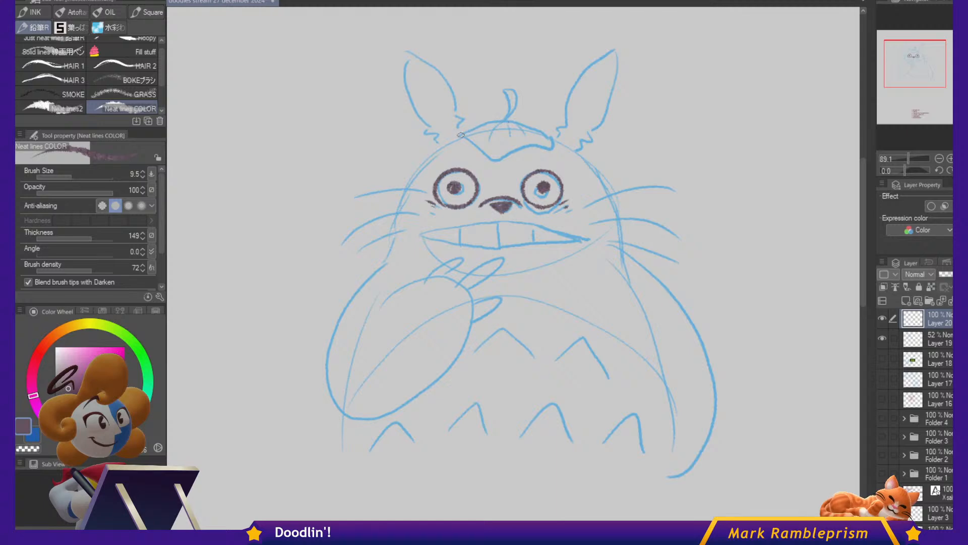
Ink the leaf cap with its stem and veins, and outline both ears with their jagged bases.
{"action": "mouse_move", "coordinate": [461, 134]}
{"action": "left_mouse_down"}
{"action": "mouse_move", "coordinate": [500, 119]}
{"action": "mouse_move", "coordinate": [557, 139]}
{"action": "left_mouse_up"}
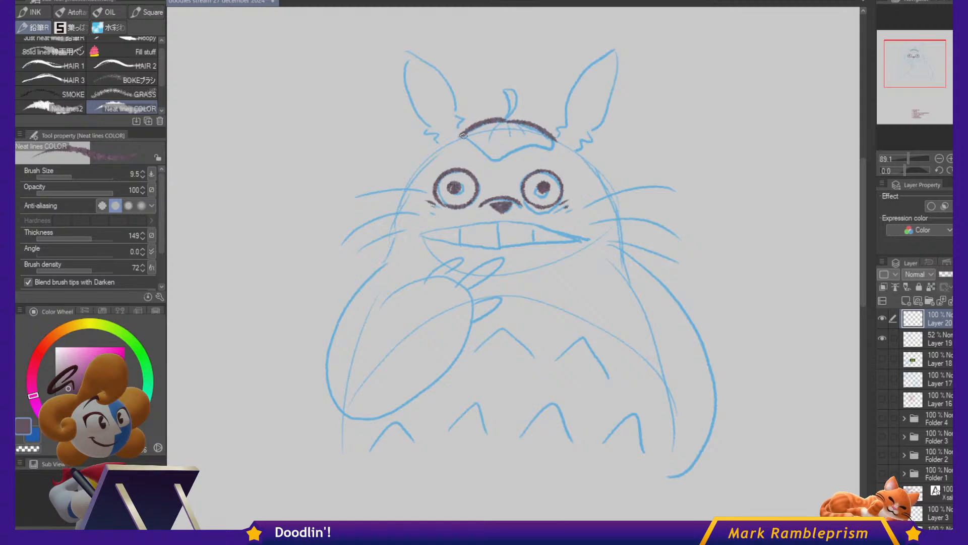
{"action": "left_click_drag", "start_coordinate": [500, 157], "coordinate": [558, 141]}
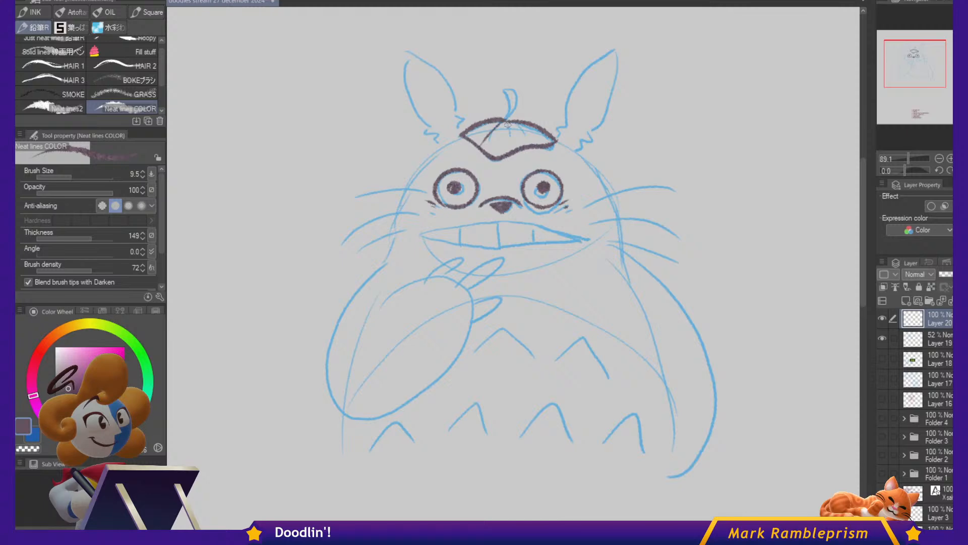
{"action": "mouse_move", "coordinate": [508, 121]}
{"action": "left_mouse_down"}
{"action": "mouse_move", "coordinate": [512, 139]}
{"action": "mouse_move", "coordinate": [505, 91]}
{"action": "mouse_move", "coordinate": [519, 100]}
{"action": "left_mouse_up"}
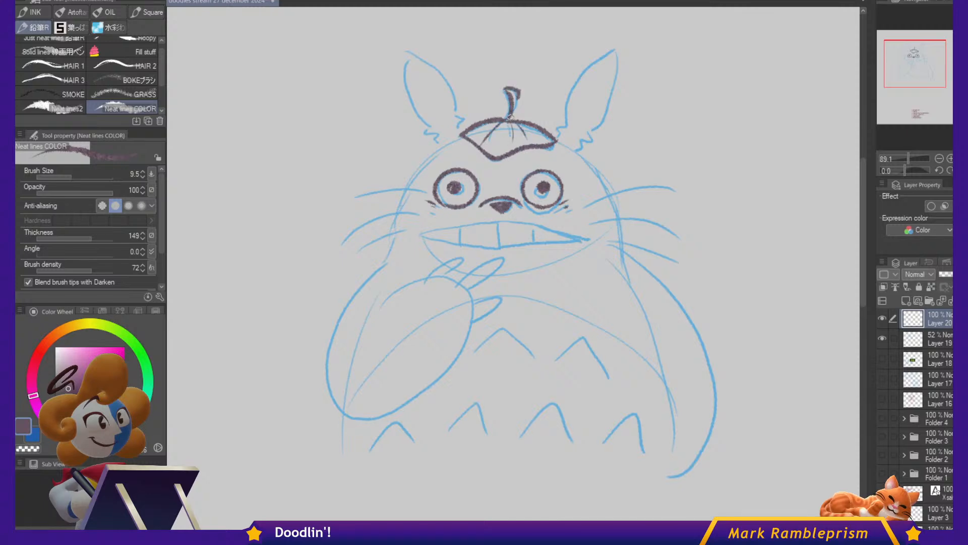
{"action": "mouse_move", "coordinate": [561, 138]}
{"action": "left_mouse_down"}
{"action": "mouse_move", "coordinate": [599, 58]}
{"action": "mouse_move", "coordinate": [612, 110]}
{"action": "mouse_move", "coordinate": [579, 149]}
{"action": "left_mouse_up"}
{"action": "mouse_move", "coordinate": [432, 125]}
{"action": "left_mouse_down"}
{"action": "mouse_move", "coordinate": [424, 132]}
{"action": "mouse_move", "coordinate": [458, 124]}
{"action": "mouse_move", "coordinate": [424, 117]}
{"action": "mouse_move", "coordinate": [406, 81]}
{"action": "mouse_move", "coordinate": [456, 116]}
{"action": "left_mouse_up"}
Ink the left side of the head down into the folded arm, including the arm's three claws.
{"action": "mouse_move", "coordinate": [459, 139]}
{"action": "left_mouse_down"}
{"action": "mouse_move", "coordinate": [433, 154]}
{"action": "mouse_move", "coordinate": [405, 194]}
{"action": "mouse_move", "coordinate": [394, 247]}
{"action": "left_mouse_up"}
{"action": "key", "text": "ctrl+z"}
{"action": "mouse_move", "coordinate": [458, 139]}
{"action": "left_mouse_down"}
{"action": "mouse_move", "coordinate": [429, 155]}
{"action": "mouse_move", "coordinate": [399, 221]}
{"action": "mouse_move", "coordinate": [429, 154]}
{"action": "mouse_move", "coordinate": [399, 199]}
{"action": "mouse_move", "coordinate": [385, 268]}
{"action": "mouse_move", "coordinate": [327, 368]}
{"action": "mouse_move", "coordinate": [350, 415]}
{"action": "mouse_move", "coordinate": [402, 407]}
{"action": "mouse_move", "coordinate": [439, 389]}
{"action": "mouse_move", "coordinate": [475, 342]}
{"action": "left_mouse_up"}
{"action": "key", "text": "ctrl+z"}
{"action": "mouse_move", "coordinate": [364, 331]}
{"action": "left_mouse_down"}
{"action": "mouse_move", "coordinate": [424, 284]}
{"action": "mouse_move", "coordinate": [465, 293]}
{"action": "mouse_move", "coordinate": [475, 338]}
{"action": "left_mouse_up"}
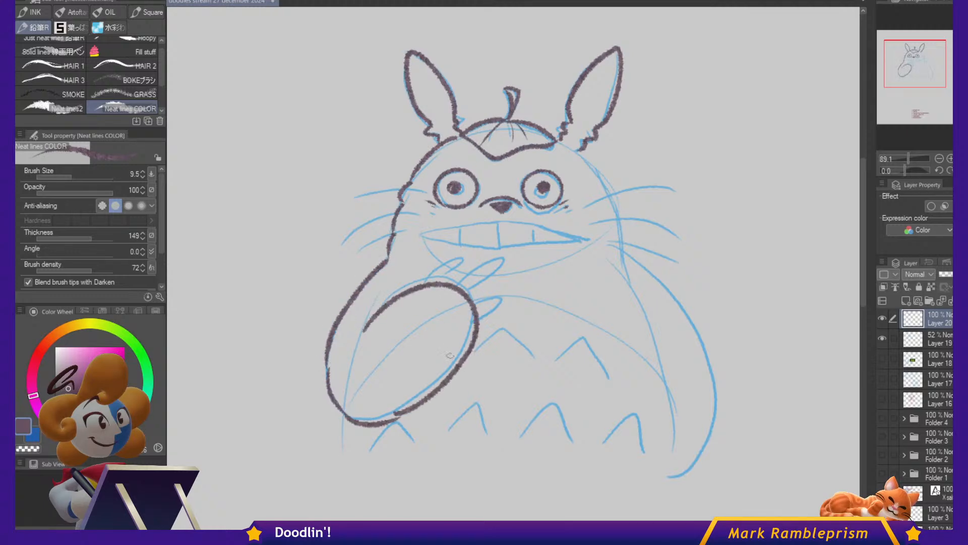
{"action": "mouse_move", "coordinate": [428, 281]}
{"action": "left_mouse_down"}
{"action": "mouse_move", "coordinate": [454, 260]}
{"action": "mouse_move", "coordinate": [429, 284]}
{"action": "mouse_move", "coordinate": [489, 266]}
{"action": "mouse_move", "coordinate": [474, 289]}
{"action": "mouse_move", "coordinate": [497, 298]}
{"action": "mouse_move", "coordinate": [480, 313]}
{"action": "left_mouse_up"}
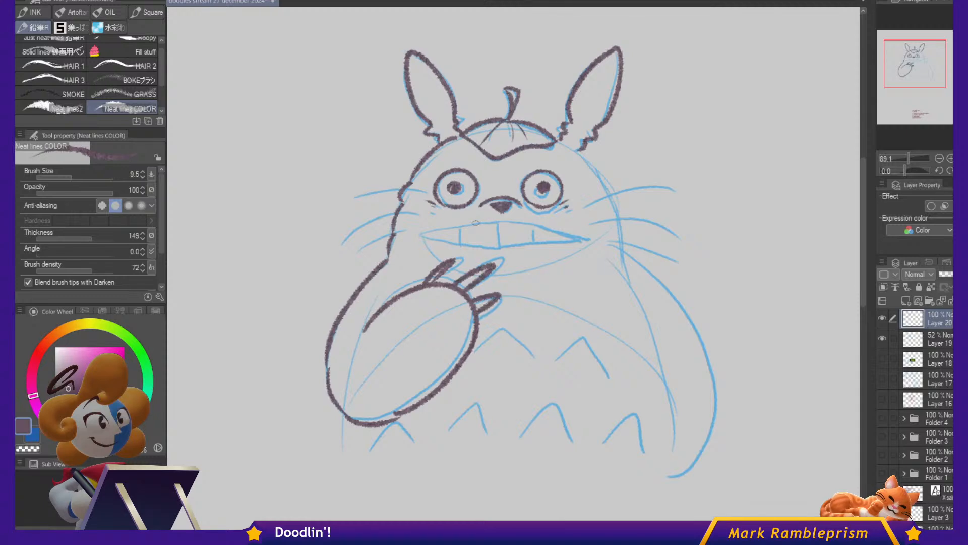
Ink the mouth's upper and lower edges and three dividing lines between the teeth.
{"action": "mouse_move", "coordinate": [422, 231]}
{"action": "left_mouse_down"}
{"action": "mouse_move", "coordinate": [498, 221]}
{"action": "mouse_move", "coordinate": [586, 236]}
{"action": "left_mouse_up"}
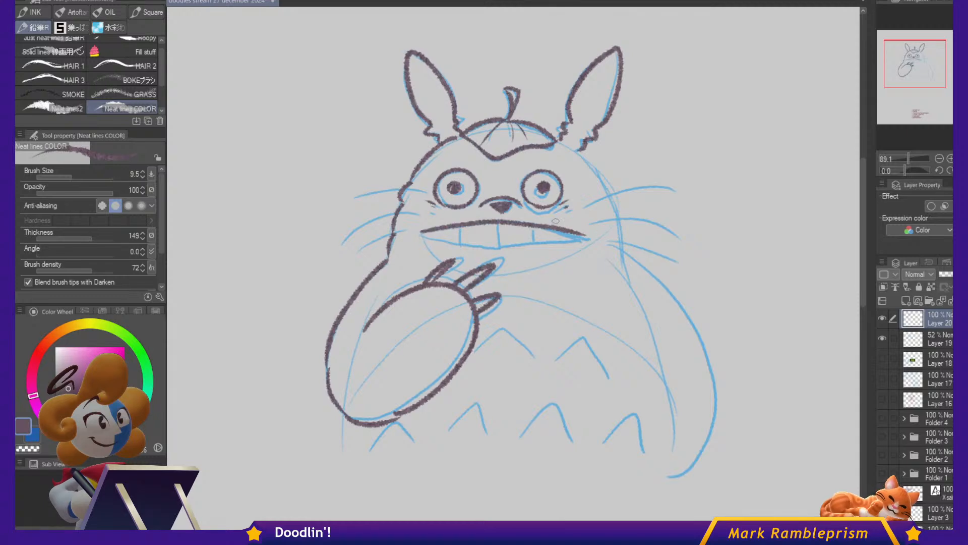
{"action": "mouse_move", "coordinate": [419, 232]}
{"action": "left_mouse_down"}
{"action": "mouse_move", "coordinate": [504, 255]}
{"action": "mouse_move", "coordinate": [585, 236]}
{"action": "left_mouse_up"}
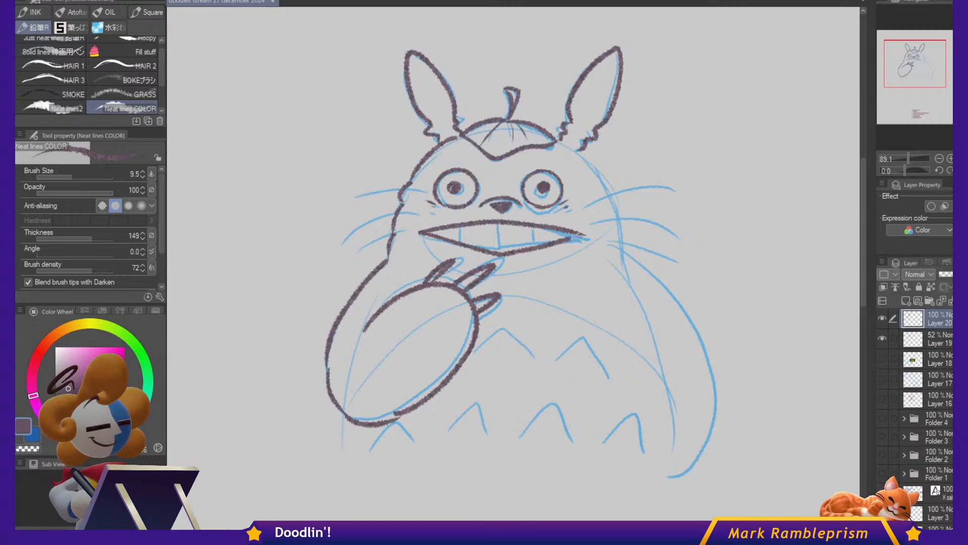
{"action": "left_click_drag", "start_coordinate": [500, 226], "coordinate": [502, 252]}
{"action": "left_click_drag", "start_coordinate": [457, 227], "coordinate": [458, 241]}
{"action": "left_click_drag", "start_coordinate": [540, 229], "coordinate": [541, 246]}
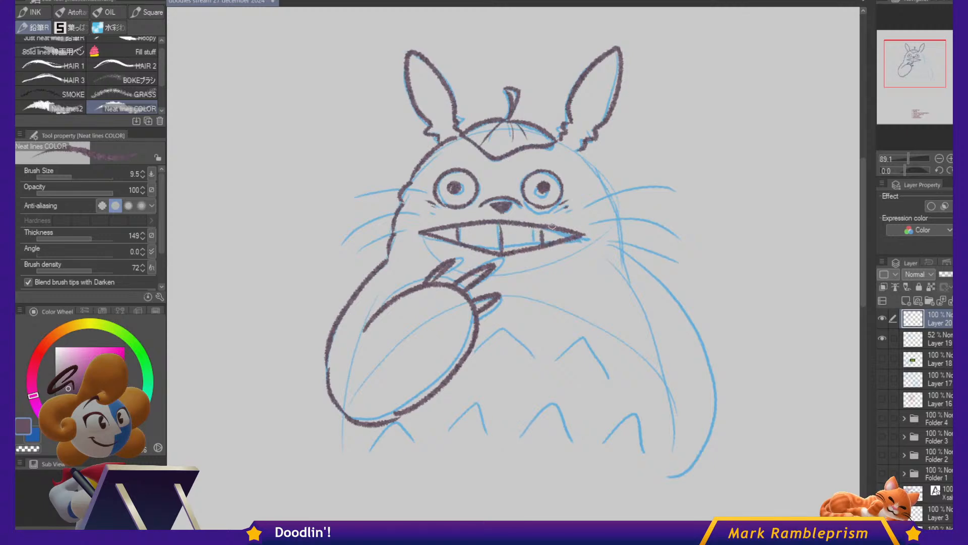
Ink the right side of the head, the hanging arm's outer edge and the body's two sides.
{"action": "mouse_move", "coordinate": [575, 153]}
{"action": "left_mouse_down"}
{"action": "mouse_move", "coordinate": [600, 172]}
{"action": "mouse_move", "coordinate": [613, 202]}
{"action": "mouse_move", "coordinate": [627, 279]}
{"action": "mouse_move", "coordinate": [679, 319]}
{"action": "mouse_move", "coordinate": [706, 386]}
{"action": "mouse_move", "coordinate": [712, 439]}
{"action": "left_mouse_up"}
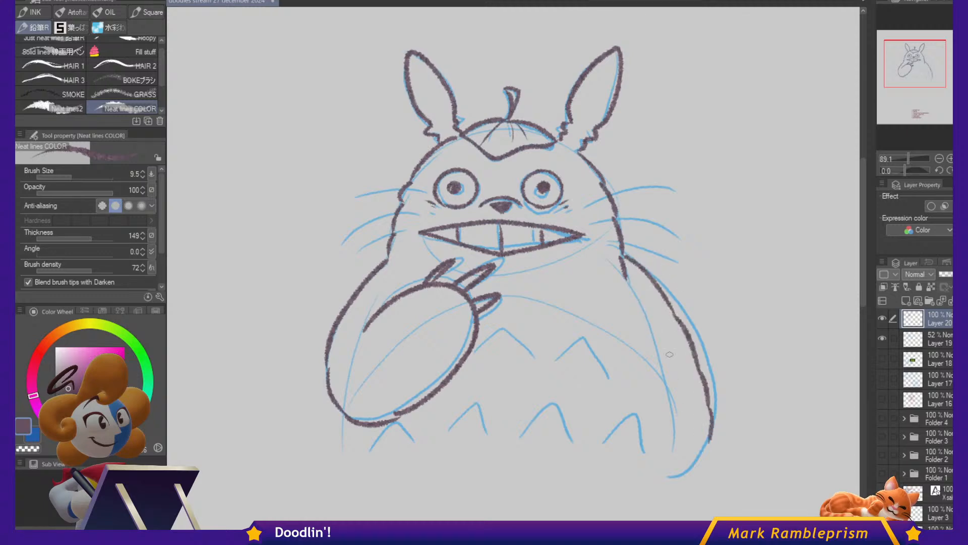
{"action": "left_click_drag", "start_coordinate": [646, 328], "coordinate": [672, 466]}
{"action": "key", "text": "ctrl+z"}
{"action": "key", "text": "ctrl+z"}
{"action": "mouse_move", "coordinate": [644, 317]}
{"action": "left_mouse_down"}
{"action": "mouse_move", "coordinate": [670, 397]}
{"action": "mouse_move", "coordinate": [672, 452]}
{"action": "left_mouse_up"}
{"action": "left_click_drag", "start_coordinate": [351, 421], "coordinate": [343, 464]}
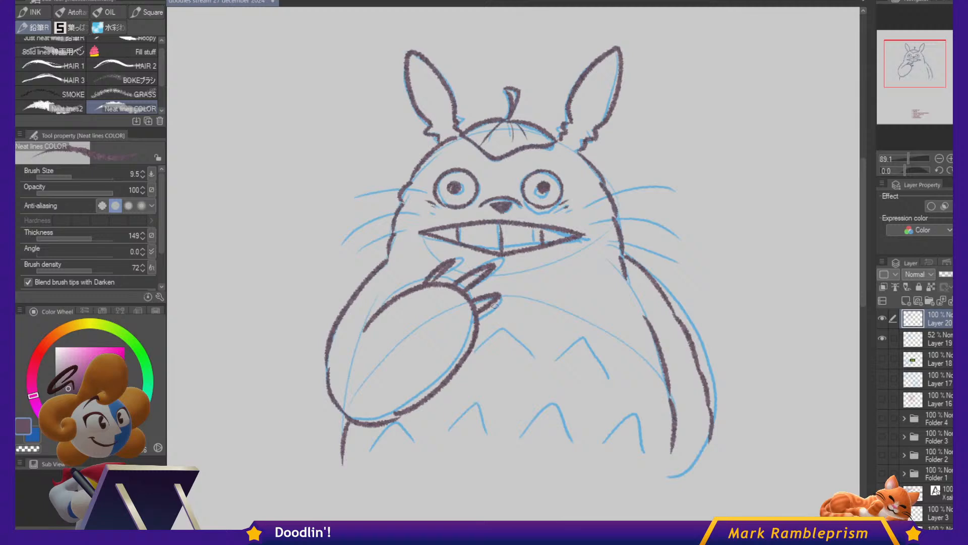
Ink the belly patch's upper edge as a jagged fur line from the claws to the right side of the body.
{"action": "left_click_drag", "start_coordinate": [516, 296], "coordinate": [565, 311]}
{"action": "key", "text": "ctrl+z"}
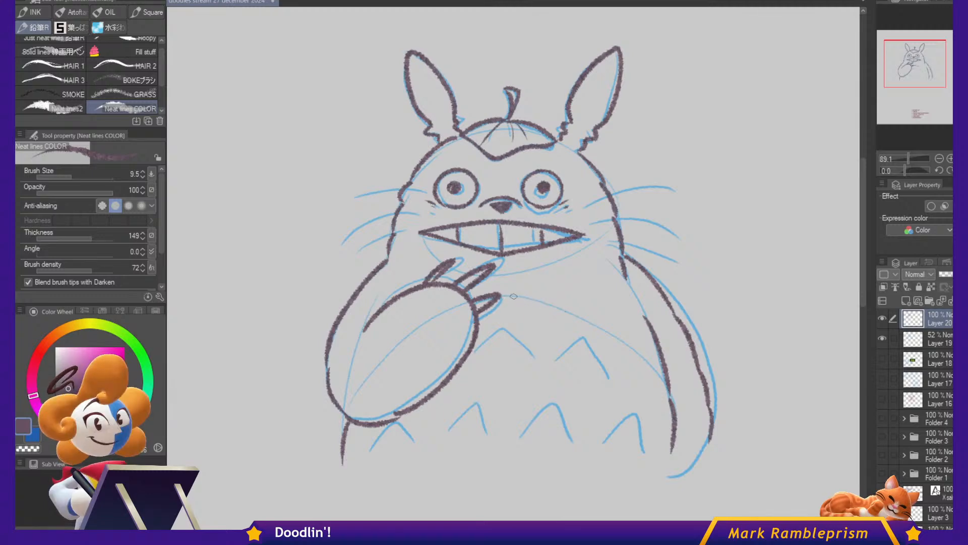
{"action": "mouse_move", "coordinate": [505, 292]}
{"action": "left_mouse_down"}
{"action": "mouse_move", "coordinate": [584, 307]}
{"action": "mouse_move", "coordinate": [576, 317]}
{"action": "mouse_move", "coordinate": [635, 350]}
{"action": "mouse_move", "coordinate": [657, 349]}
{"action": "mouse_move", "coordinate": [661, 379]}
{"action": "left_mouse_up"}
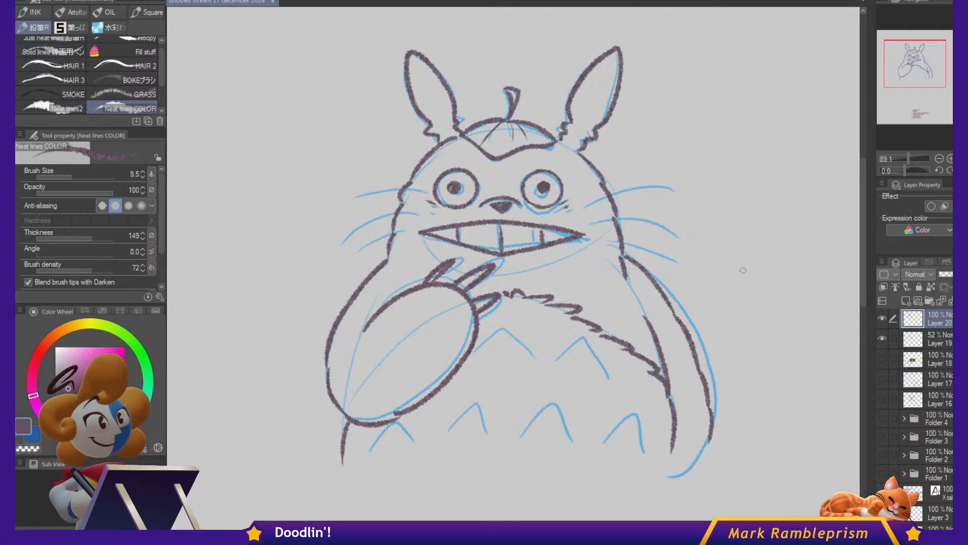
Ink three curved whiskers on each side of the creature's face.
{"action": "left_click_drag", "start_coordinate": [593, 210], "coordinate": [681, 196]}
{"action": "mouse_move", "coordinate": [603, 225]}
{"action": "left_mouse_down"}
{"action": "mouse_move", "coordinate": [674, 234]}
{"action": "mouse_move", "coordinate": [668, 262]}
{"action": "left_mouse_up"}
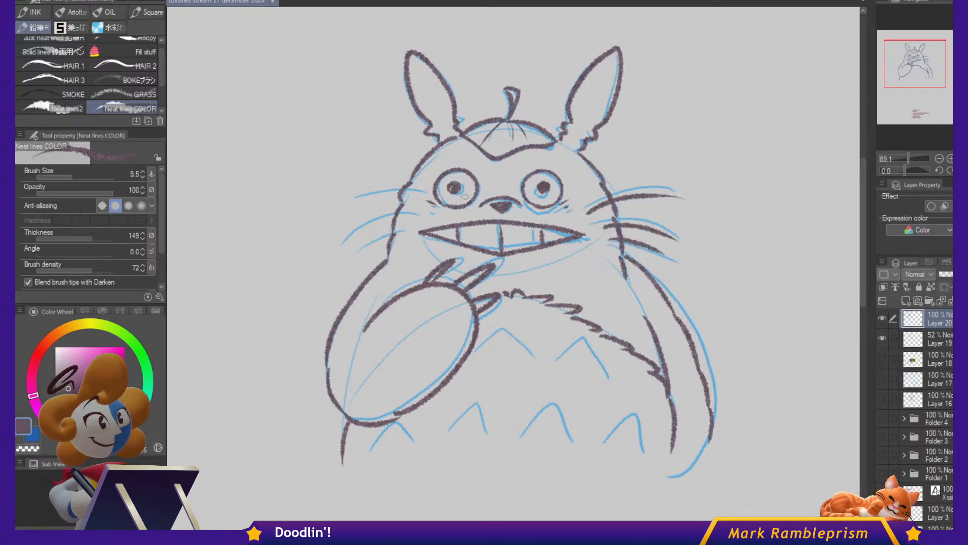
{"action": "mouse_move", "coordinate": [421, 200]}
{"action": "left_mouse_down"}
{"action": "mouse_move", "coordinate": [391, 188]}
{"action": "mouse_move", "coordinate": [332, 191]}
{"action": "left_mouse_up"}
{"action": "left_click_drag", "start_coordinate": [406, 209], "coordinate": [339, 229]}
{"action": "left_click_drag", "start_coordinate": [402, 220], "coordinate": [353, 239]}
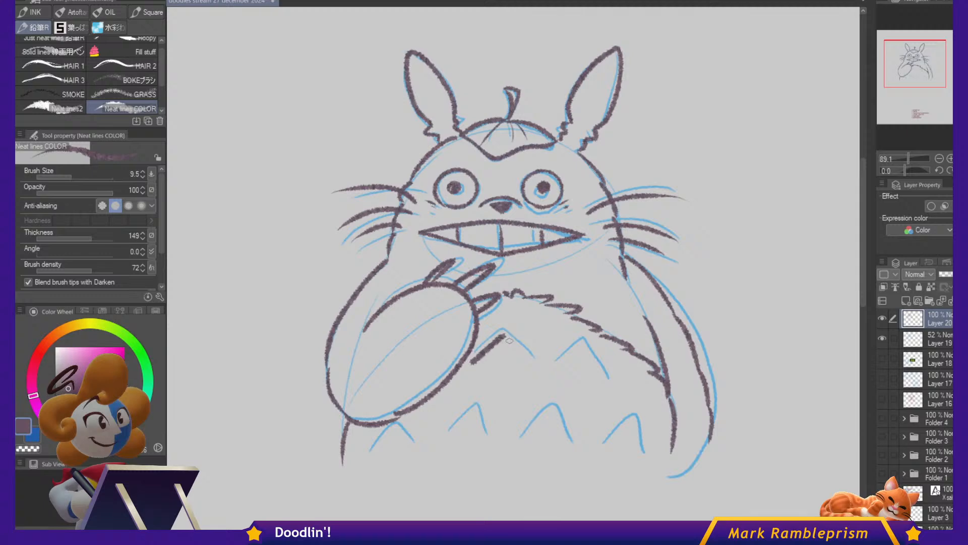
Ink the belly's chevron marks in two rows, two above and four below, over the blue sketch.
{"action": "left_click_drag", "start_coordinate": [471, 364], "coordinate": [592, 355]}
{"action": "mouse_move", "coordinate": [437, 440]}
{"action": "left_mouse_down"}
{"action": "mouse_move", "coordinate": [531, 429]}
{"action": "mouse_move", "coordinate": [555, 409]}
{"action": "mouse_move", "coordinate": [589, 442]}
{"action": "mouse_move", "coordinate": [419, 440]}
{"action": "mouse_move", "coordinate": [397, 430]}
{"action": "mouse_move", "coordinate": [372, 458]}
{"action": "left_mouse_up"}
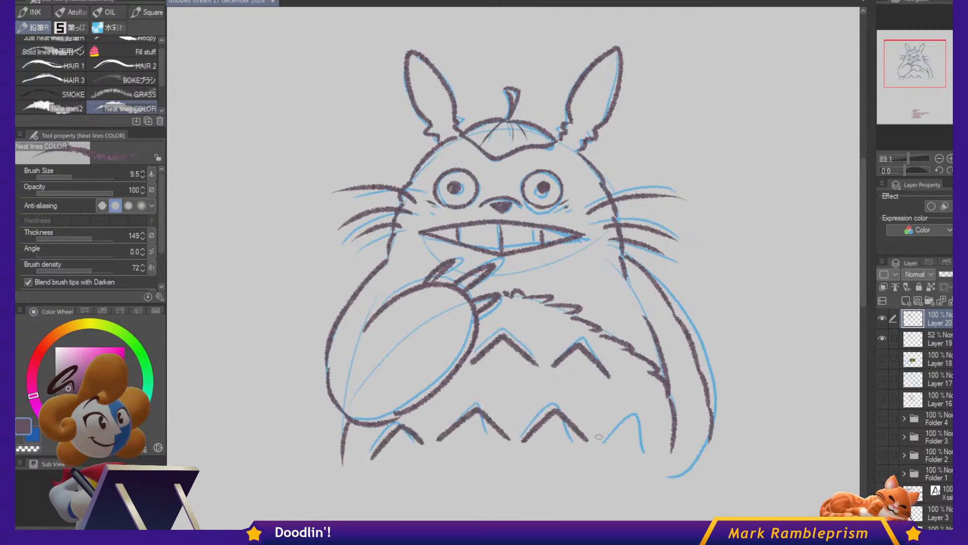
{"action": "mouse_move", "coordinate": [604, 443]}
{"action": "left_mouse_down"}
{"action": "mouse_move", "coordinate": [639, 426]}
{"action": "mouse_move", "coordinate": [664, 456]}
{"action": "left_mouse_up"}
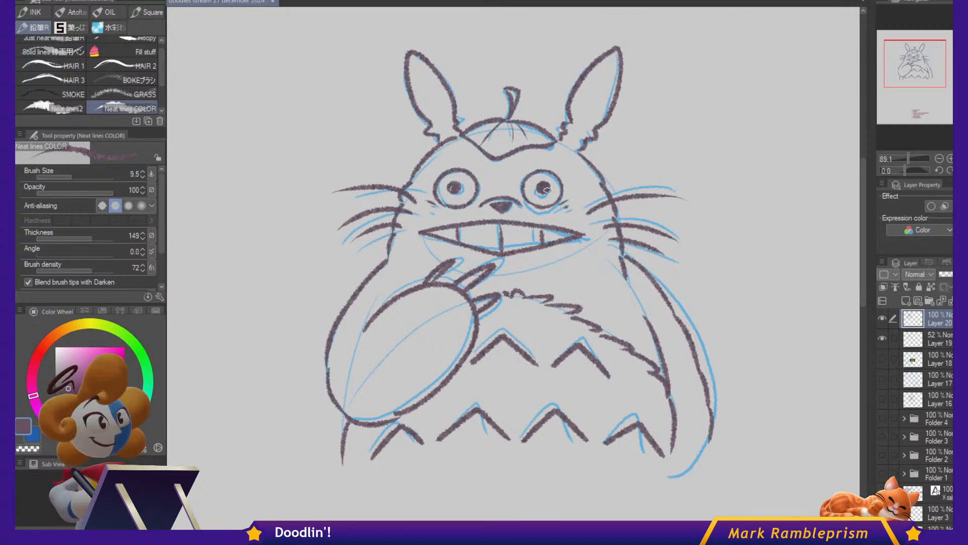
{"action": "left_click_drag", "start_coordinate": [750, 376], "coordinate": [763, 385]}
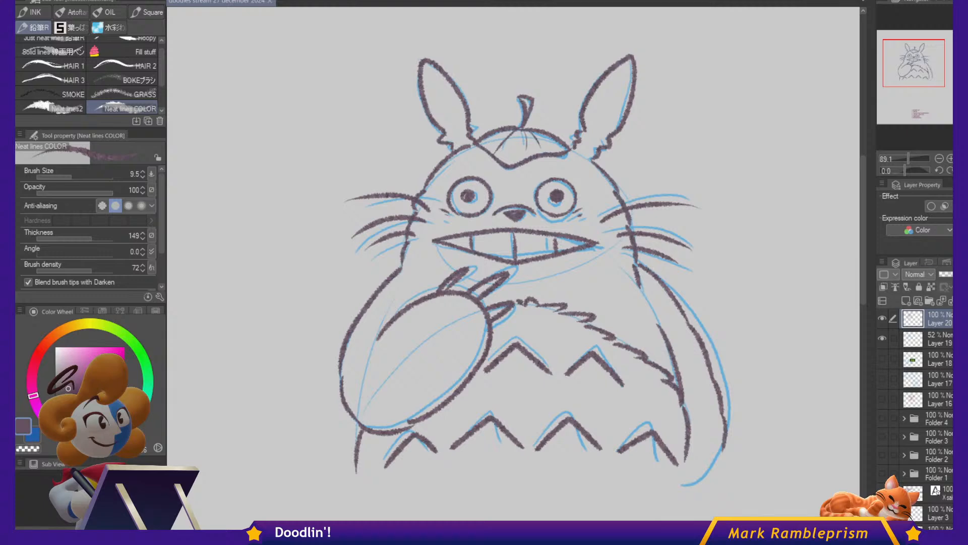
Hide the creature's sketch and ink layers, add a new layer above them and choose the Blue Pencil B brush.
{"action": "left_click_drag", "start_coordinate": [882, 319], "coordinate": [882, 333]}
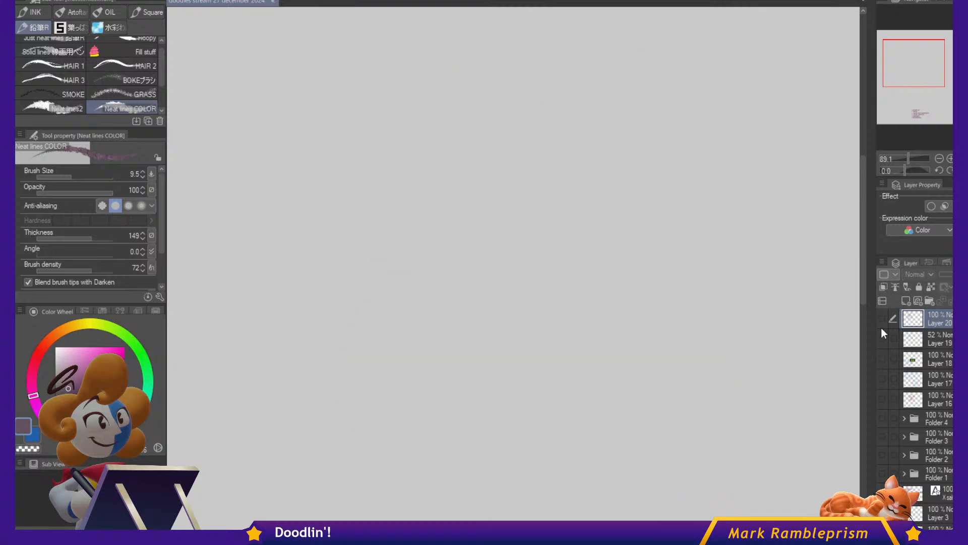
{"action": "left_click", "coordinate": [906, 301]}
{"action": "scroll", "coordinate": [583, 151], "scroll_direction": "up", "scroll_amount": 1}
{"action": "scroll", "coordinate": [581, 163], "scroll_direction": "down", "scroll_amount": 1}
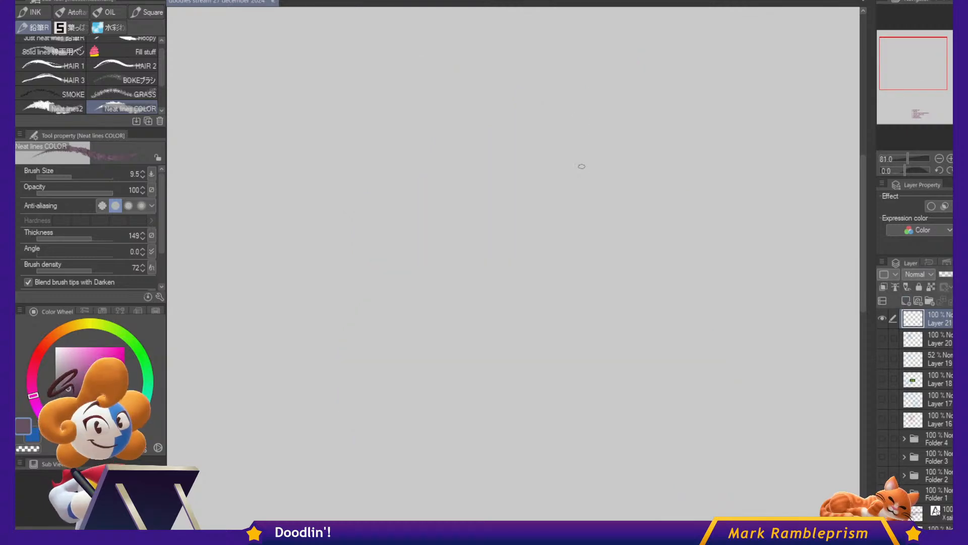
{"action": "key", "text": "p"}
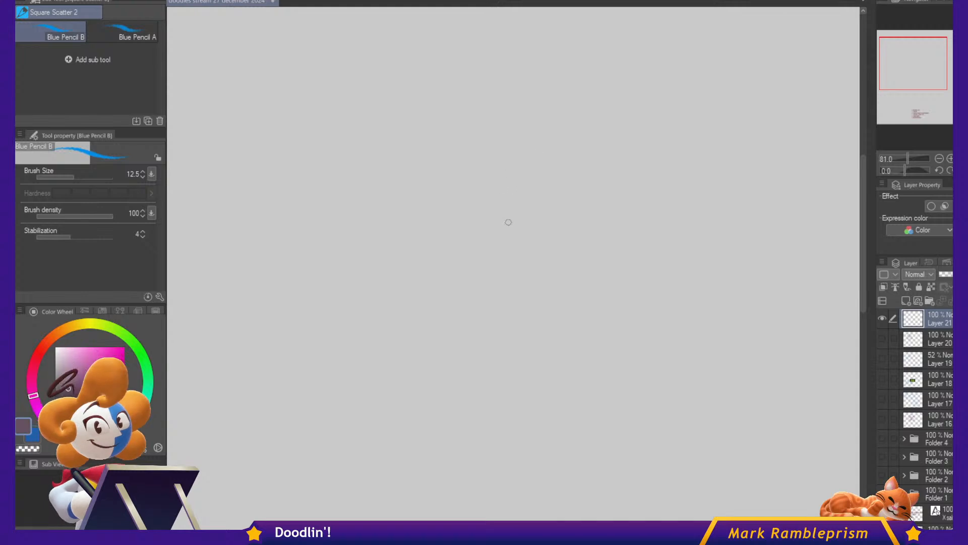
{"action": "mouse_move", "coordinate": [492, 231]}
{"action": "left_mouse_down"}
{"action": "mouse_move", "coordinate": [534, 151]}
{"action": "mouse_move", "coordinate": [584, 174]}
{"action": "left_mouse_up"}
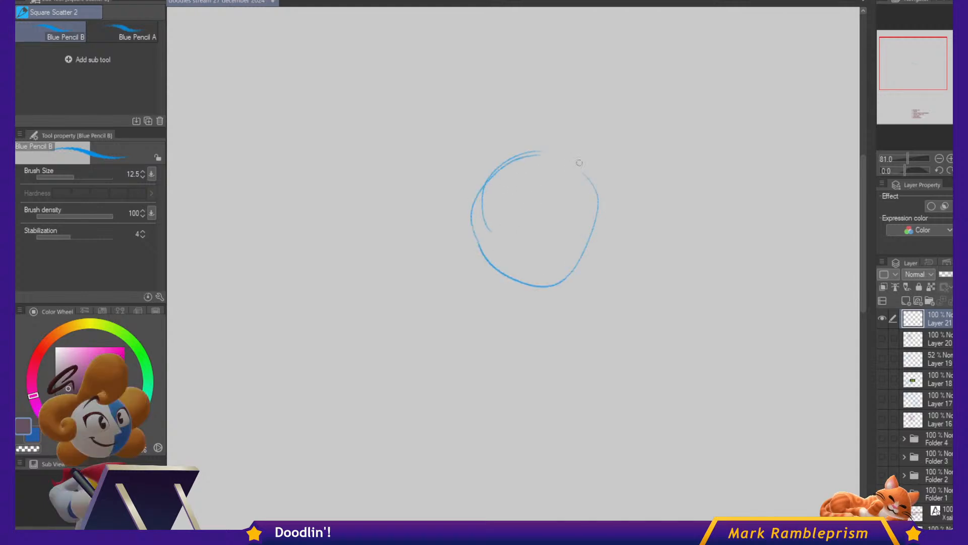
{"action": "left_click_drag", "start_coordinate": [513, 167], "coordinate": [520, 321]}
{"action": "mouse_move", "coordinate": [474, 281]}
{"action": "left_mouse_down"}
{"action": "mouse_move", "coordinate": [507, 329]}
{"action": "mouse_move", "coordinate": [533, 334]}
{"action": "mouse_move", "coordinate": [591, 274]}
{"action": "mouse_move", "coordinate": [579, 301]}
{"action": "mouse_move", "coordinate": [598, 255]}
{"action": "left_mouse_up"}
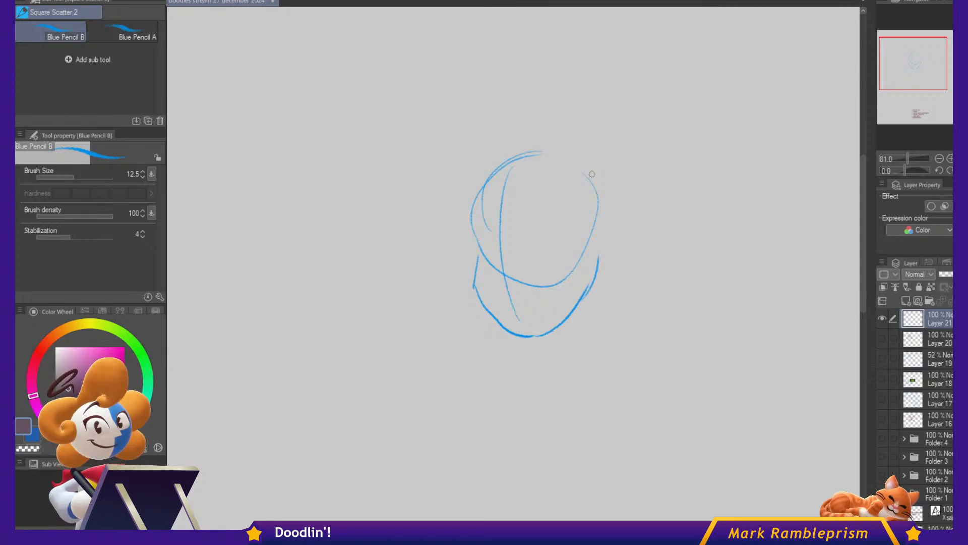
{"action": "key", "text": "Delete"}
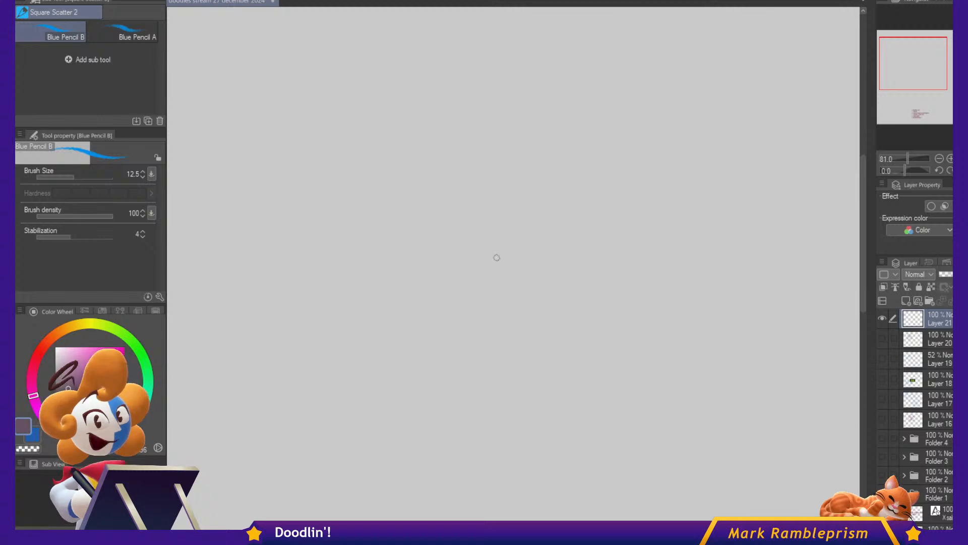
Sketch a large rounded head shape with a curved vertical centre line and a tapered jaw below it.
{"action": "mouse_move", "coordinate": [454, 222]}
{"action": "left_mouse_down"}
{"action": "mouse_move", "coordinate": [536, 121]}
{"action": "mouse_move", "coordinate": [458, 238]}
{"action": "left_mouse_up"}
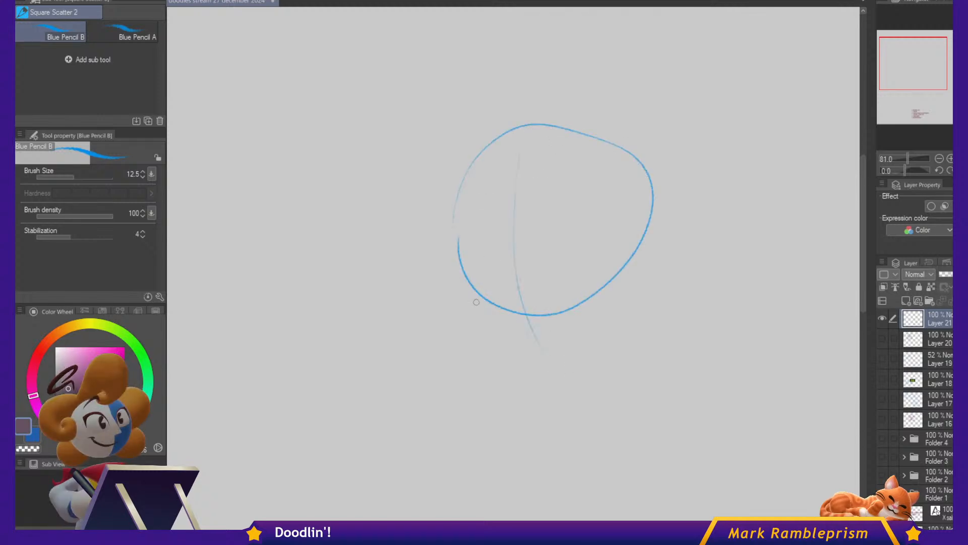
{"action": "left_click_drag", "start_coordinate": [473, 324], "coordinate": [550, 398]}
{"action": "left_click_drag", "start_coordinate": [608, 375], "coordinate": [654, 280]}
{"action": "left_click_drag", "start_coordinate": [640, 313], "coordinate": [660, 261]}
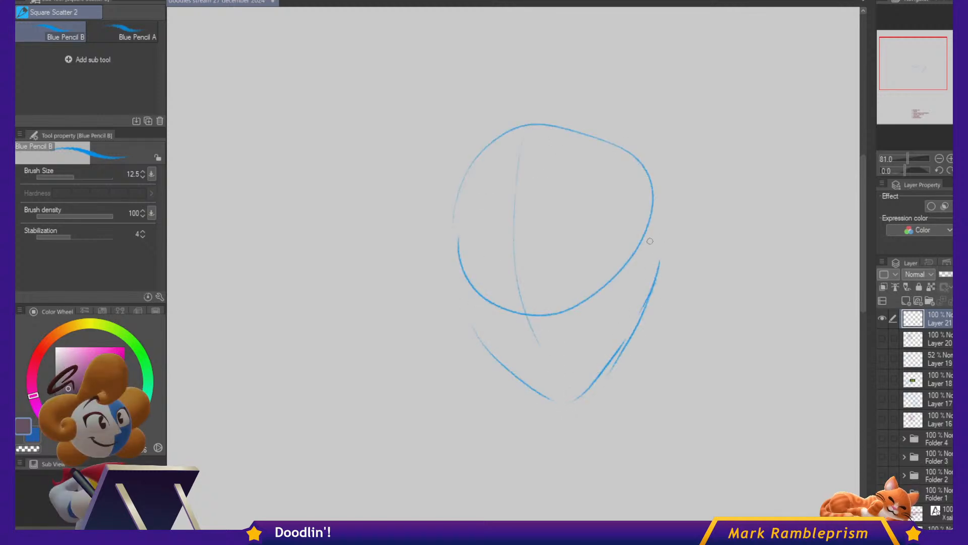
Sketch a looping lock of hair curving around the right side of the head, with a smaller curve inside it.
{"action": "mouse_move", "coordinate": [601, 207]}
{"action": "left_mouse_down"}
{"action": "mouse_move", "coordinate": [625, 266]}
{"action": "mouse_move", "coordinate": [698, 217]}
{"action": "left_mouse_up"}
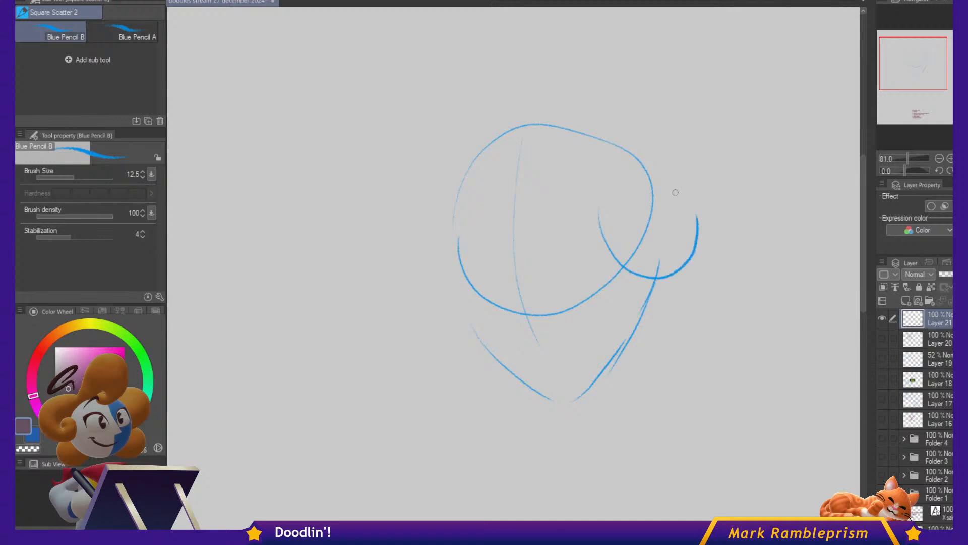
{"action": "key", "text": "ctrl+z"}
{"action": "mouse_move", "coordinate": [590, 205]}
{"action": "left_mouse_down"}
{"action": "mouse_move", "coordinate": [651, 291]}
{"action": "mouse_move", "coordinate": [679, 227]}
{"action": "left_mouse_up"}
{"action": "mouse_move", "coordinate": [636, 205]}
{"action": "left_mouse_down"}
{"action": "mouse_move", "coordinate": [688, 252]}
{"action": "mouse_move", "coordinate": [677, 206]}
{"action": "left_mouse_up"}
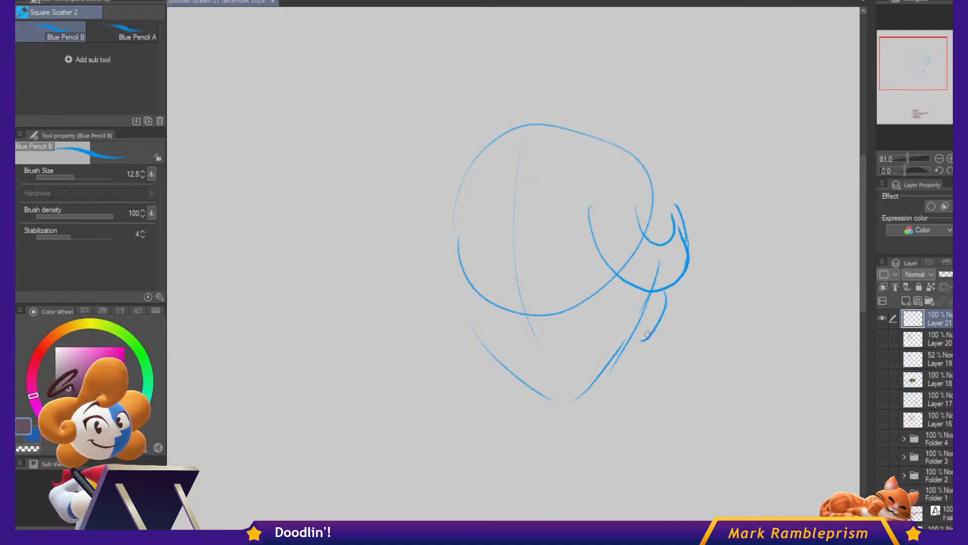
Sketch the ear below the side lock, firm up the cheek and chin contour, and mark two round eye sockets.
{"action": "mouse_move", "coordinate": [665, 292]}
{"action": "left_mouse_down"}
{"action": "mouse_move", "coordinate": [621, 358]}
{"action": "mouse_move", "coordinate": [665, 313]}
{"action": "mouse_move", "coordinate": [643, 336]}
{"action": "left_mouse_up"}
{"action": "mouse_move", "coordinate": [648, 341]}
{"action": "left_mouse_down"}
{"action": "mouse_move", "coordinate": [553, 404]}
{"action": "mouse_move", "coordinate": [597, 395]}
{"action": "left_mouse_up"}
{"action": "left_click_drag", "start_coordinate": [463, 281], "coordinate": [498, 369]}
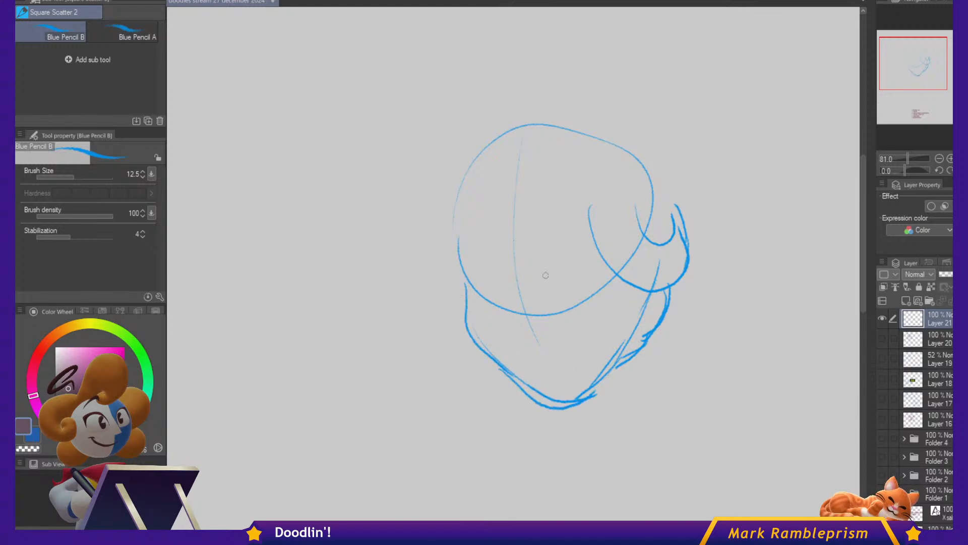
{"action": "left_click_drag", "start_coordinate": [469, 272], "coordinate": [472, 316]}
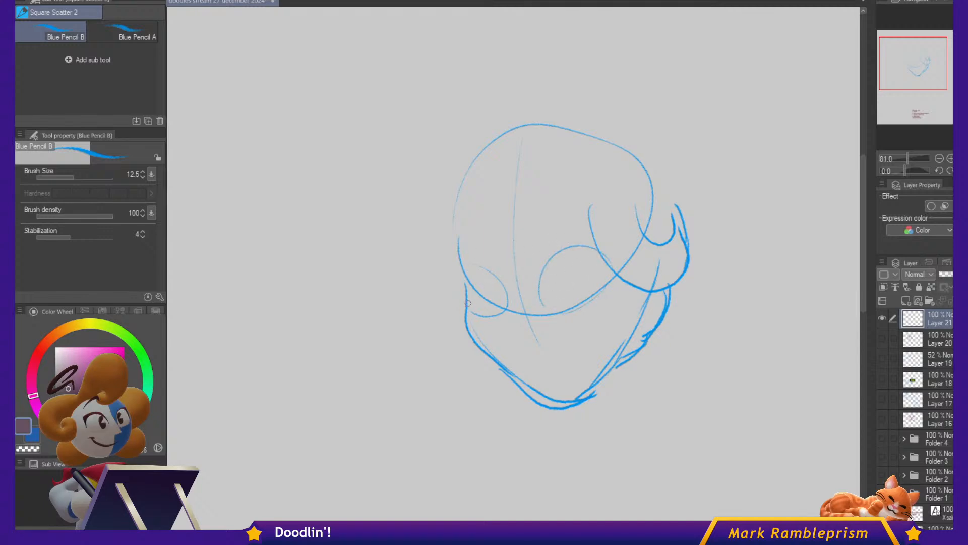
Sketch the hair's outer contour over the skull and a jagged hairline with a swept curve across the forehead.
{"action": "left_click_drag", "start_coordinate": [468, 303], "coordinate": [447, 252]}
{"action": "mouse_move", "coordinate": [442, 217]}
{"action": "left_mouse_down"}
{"action": "mouse_move", "coordinate": [497, 135]}
{"action": "mouse_move", "coordinate": [635, 137]}
{"action": "mouse_move", "coordinate": [656, 146]}
{"action": "mouse_move", "coordinate": [684, 201]}
{"action": "left_mouse_up"}
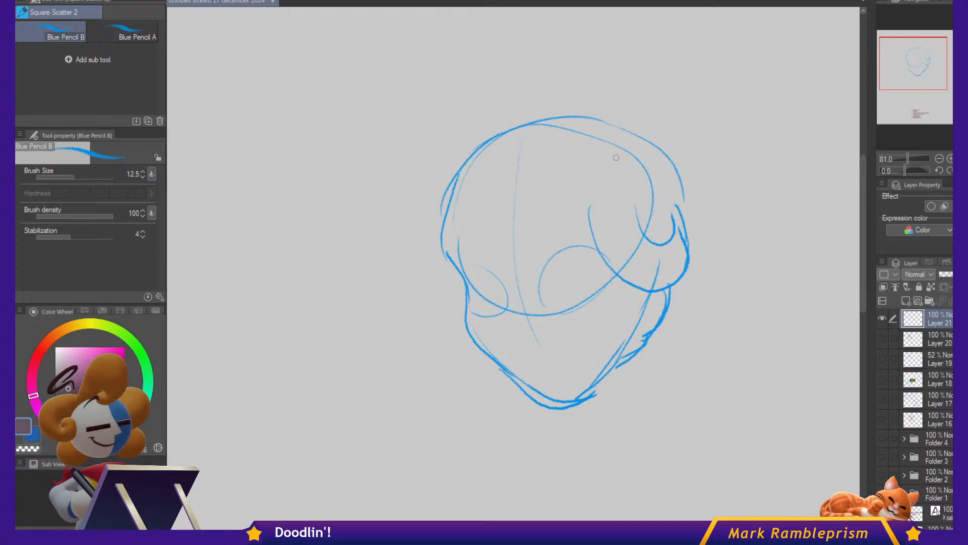
{"action": "mouse_move", "coordinate": [467, 223]}
{"action": "left_mouse_down"}
{"action": "mouse_move", "coordinate": [467, 242]}
{"action": "mouse_move", "coordinate": [549, 201]}
{"action": "mouse_move", "coordinate": [565, 207]}
{"action": "left_mouse_up"}
{"action": "left_click_drag", "start_coordinate": [578, 199], "coordinate": [578, 210]}
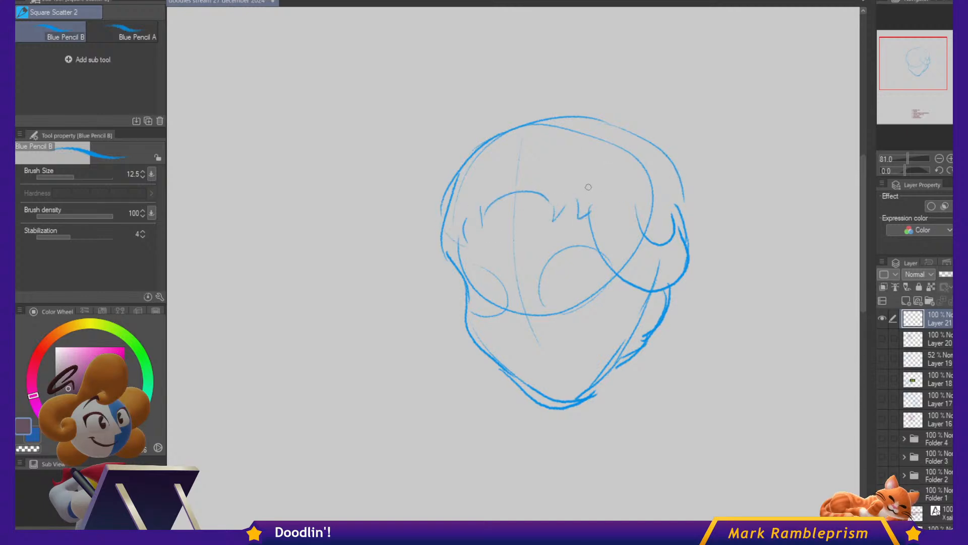
{"action": "key", "text": "ctrl+z"}
{"action": "key", "text": "ctrl+z"}
{"action": "key", "text": "ctrl+z"}
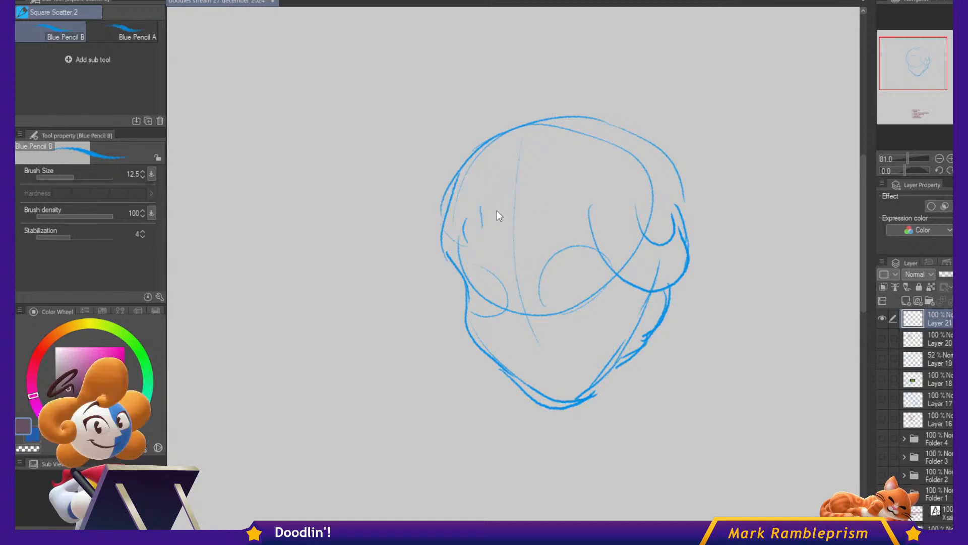
{"action": "mouse_move", "coordinate": [482, 225]}
{"action": "left_mouse_down"}
{"action": "mouse_move", "coordinate": [533, 190]}
{"action": "mouse_move", "coordinate": [545, 223]}
{"action": "mouse_move", "coordinate": [596, 206]}
{"action": "left_mouse_up"}
{"action": "left_click_drag", "start_coordinate": [482, 208], "coordinate": [470, 230]}
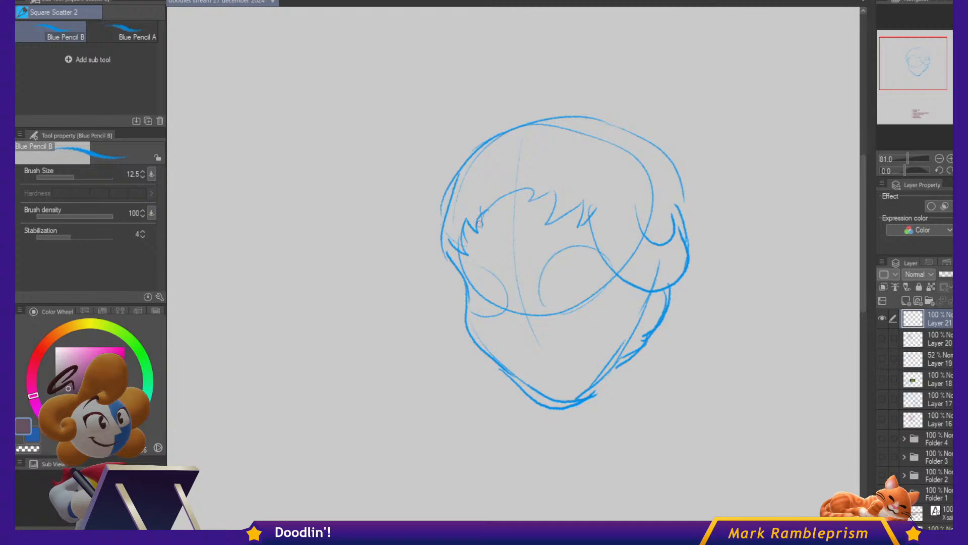
{"action": "left_click_drag", "start_coordinate": [480, 224], "coordinate": [505, 191]}
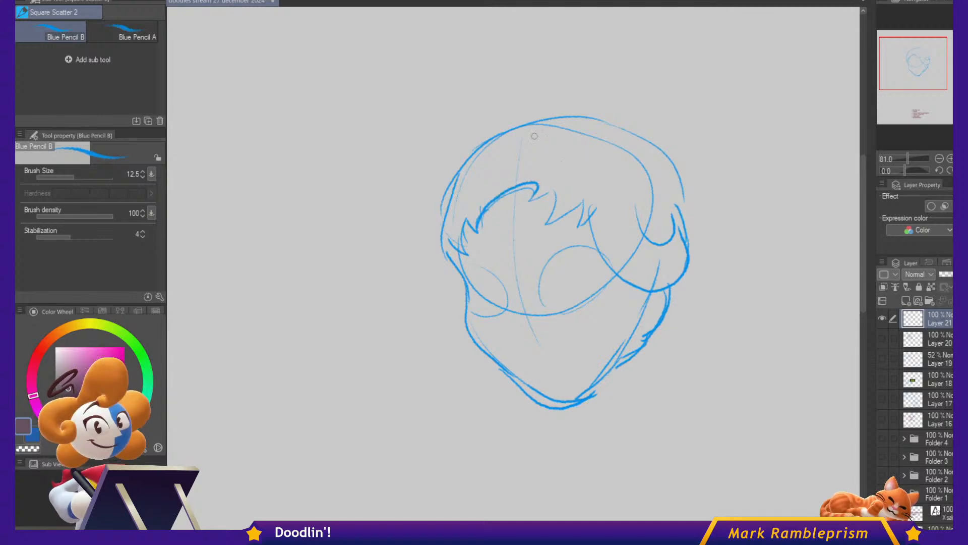
Sketch a long, rounded lock of hair hanging beside the left side of the face to below the chin.
{"action": "left_click_drag", "start_coordinate": [474, 138], "coordinate": [389, 296]}
{"action": "key", "text": "ctrl+z"}
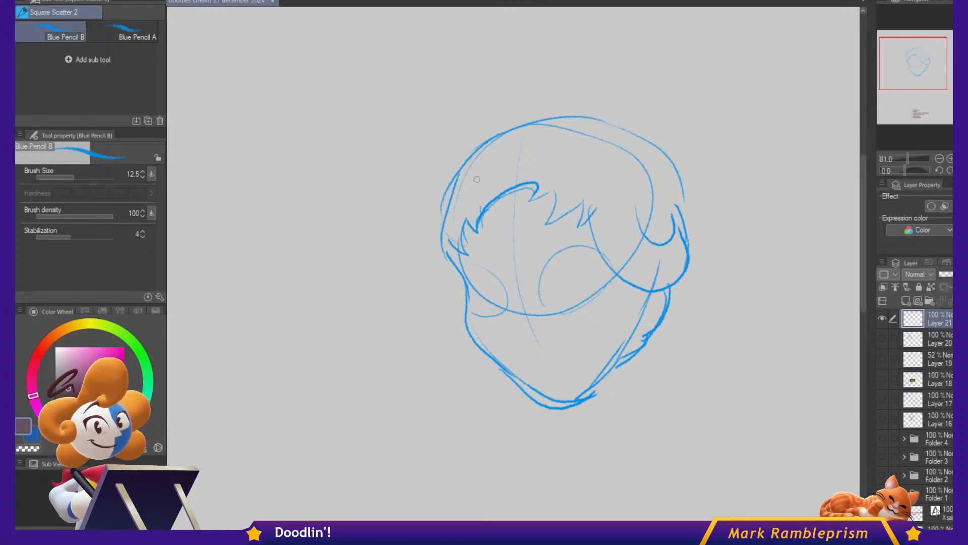
{"action": "mouse_move", "coordinate": [462, 160]}
{"action": "left_mouse_down"}
{"action": "mouse_move", "coordinate": [440, 181]}
{"action": "mouse_move", "coordinate": [393, 325]}
{"action": "mouse_move", "coordinate": [450, 430]}
{"action": "mouse_move", "coordinate": [435, 438]}
{"action": "mouse_move", "coordinate": [462, 343]}
{"action": "left_mouse_up"}
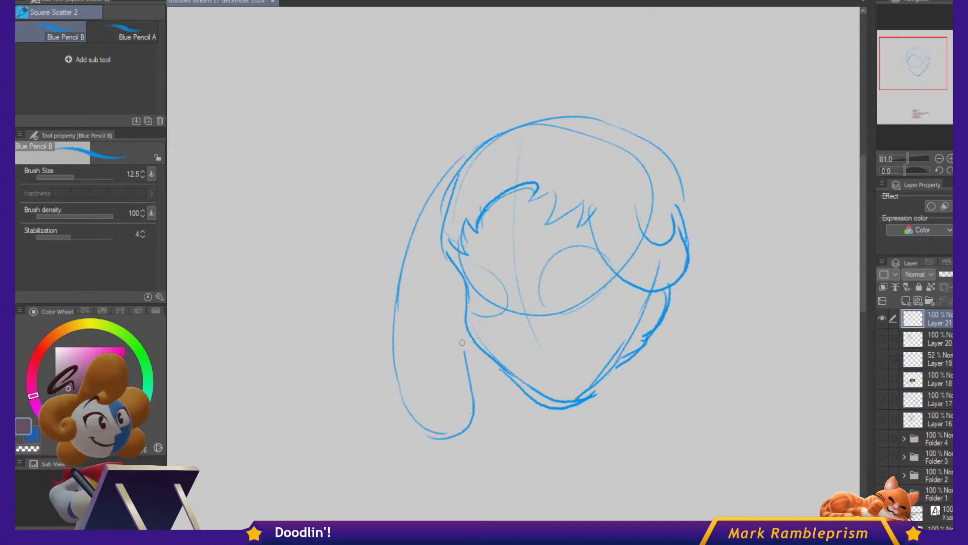
{"action": "left_click_drag", "start_coordinate": [456, 275], "coordinate": [456, 315]}
{"action": "mouse_move", "coordinate": [519, 384]}
{"action": "left_mouse_down"}
{"action": "mouse_move", "coordinate": [505, 433]}
{"action": "mouse_move", "coordinate": [485, 438]}
{"action": "mouse_move", "coordinate": [473, 417]}
{"action": "left_mouse_up"}
{"action": "key", "text": "ctrl+z"}
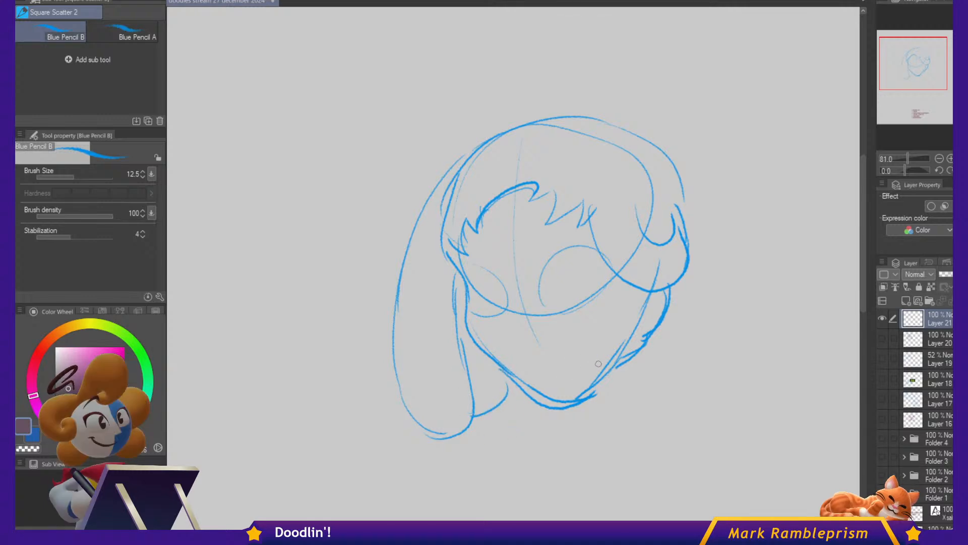
Sketch the two sides of the neck, one below the chin and one below the ear.
{"action": "left_click_drag", "start_coordinate": [587, 397], "coordinate": [596, 439]}
{"action": "key", "text": "ctrl+z"}
{"action": "left_click_drag", "start_coordinate": [570, 407], "coordinate": [577, 446]}
{"action": "left_click_drag", "start_coordinate": [633, 335], "coordinate": [662, 421]}
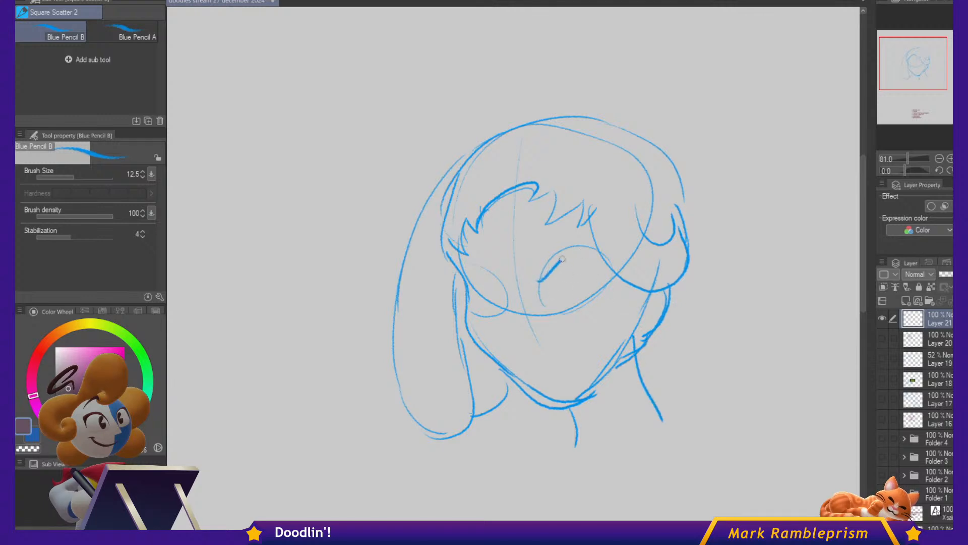
Sketch two arched eyebrows with slanted almond-shaped eyes below them, and add the nose's bridge and base.
{"action": "left_click_drag", "start_coordinate": [562, 259], "coordinate": [624, 240]}
{"action": "mouse_move", "coordinate": [460, 267]}
{"action": "left_mouse_down"}
{"action": "mouse_move", "coordinate": [499, 283]}
{"action": "mouse_move", "coordinate": [597, 257]}
{"action": "mouse_move", "coordinate": [599, 302]}
{"action": "left_mouse_up"}
{"action": "left_click_drag", "start_coordinate": [541, 294], "coordinate": [550, 309]}
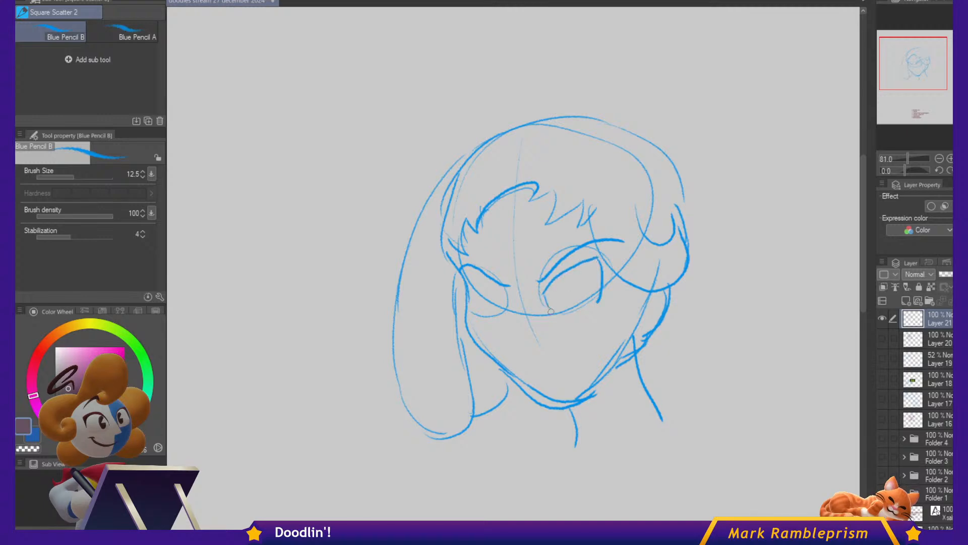
{"action": "key", "text": "ctrl+z"}
{"action": "key", "text": "ctrl+z"}
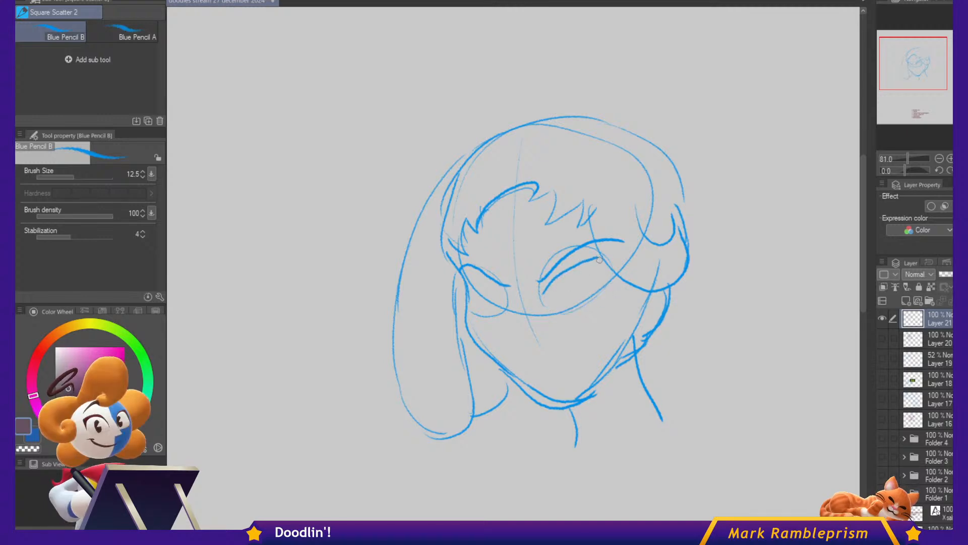
{"action": "mouse_move", "coordinate": [603, 273]}
{"action": "left_mouse_down"}
{"action": "mouse_move", "coordinate": [588, 305]}
{"action": "mouse_move", "coordinate": [545, 294]}
{"action": "mouse_move", "coordinate": [554, 314]}
{"action": "mouse_move", "coordinate": [586, 305]}
{"action": "left_mouse_up"}
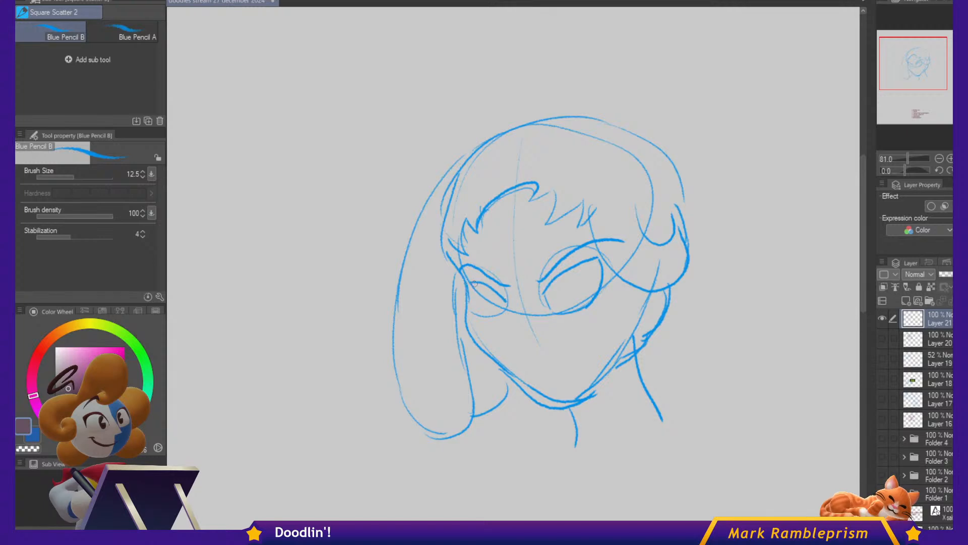
{"action": "left_click_drag", "start_coordinate": [475, 283], "coordinate": [480, 310]}
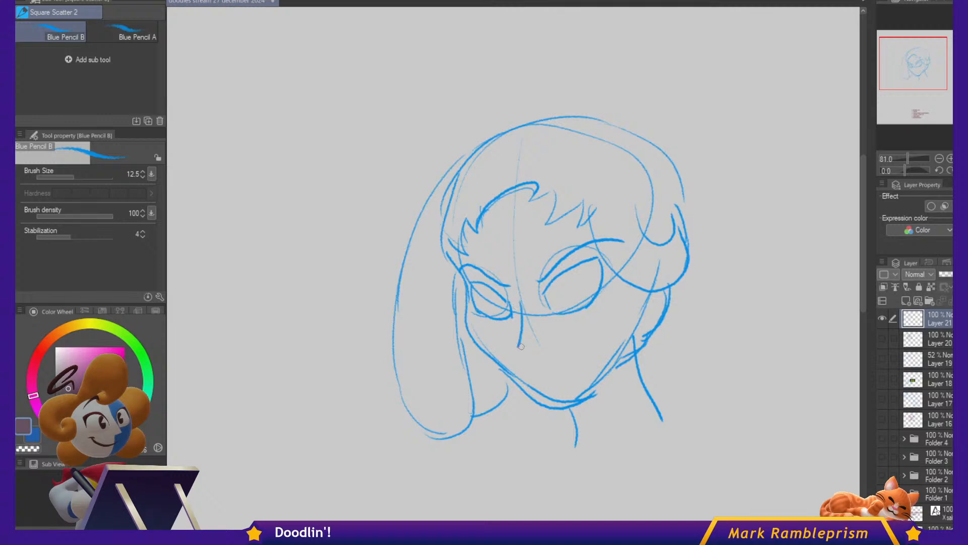
{"action": "left_click_drag", "start_coordinate": [518, 356], "coordinate": [542, 361]}
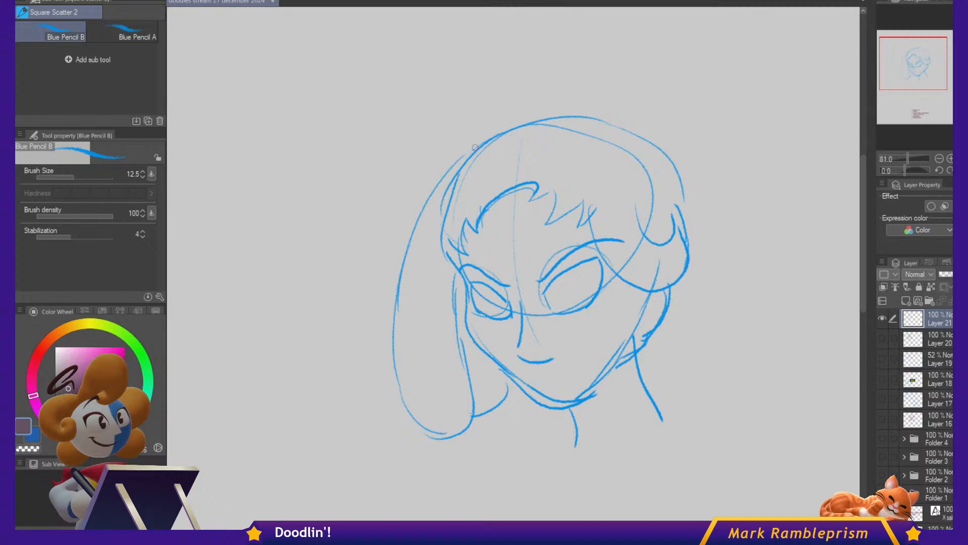
Widen the hair outline on the left side and sketch four long strands sweeping from the crown to the upper right.
{"action": "mouse_move", "coordinate": [476, 139]}
{"action": "left_mouse_down"}
{"action": "mouse_move", "coordinate": [428, 167]}
{"action": "mouse_move", "coordinate": [390, 232]}
{"action": "mouse_move", "coordinate": [395, 353]}
{"action": "left_mouse_up"}
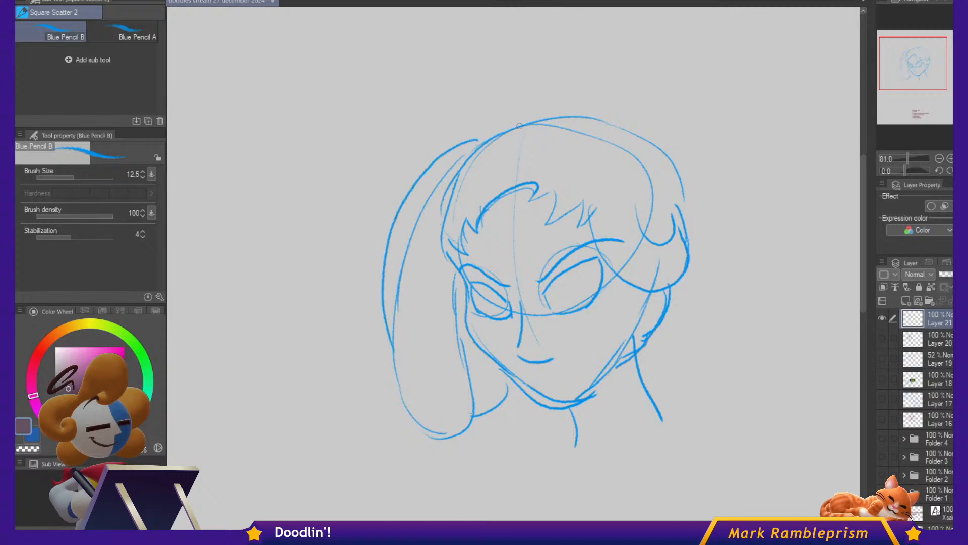
{"action": "mouse_move", "coordinate": [459, 147]}
{"action": "left_mouse_down"}
{"action": "mouse_move", "coordinate": [572, 116]}
{"action": "mouse_move", "coordinate": [648, 7]}
{"action": "left_mouse_up"}
{"action": "left_click_drag", "start_coordinate": [601, 120], "coordinate": [797, 15]}
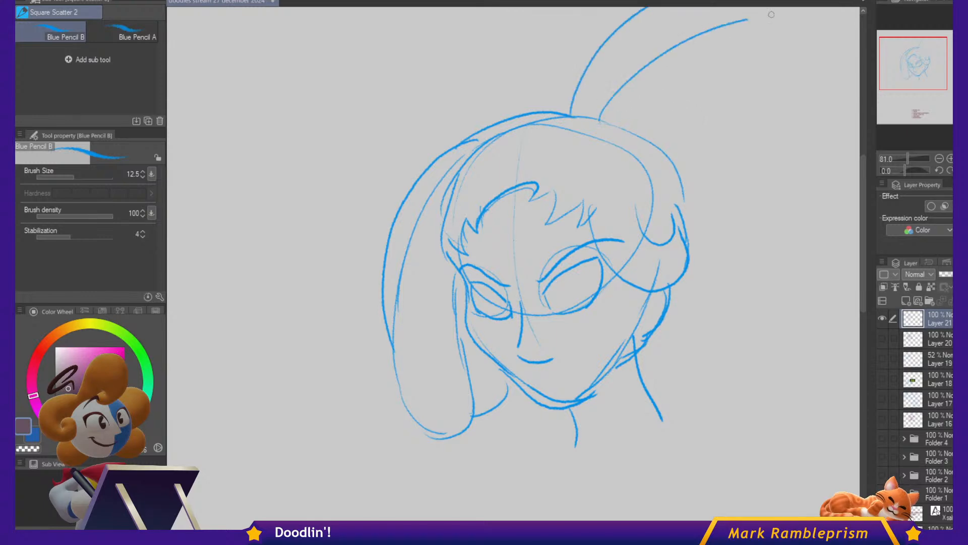
{"action": "mouse_move", "coordinate": [640, 131]}
{"action": "left_mouse_down"}
{"action": "mouse_move", "coordinate": [782, 89]}
{"action": "mouse_move", "coordinate": [822, 107]}
{"action": "left_mouse_up"}
{"action": "left_click_drag", "start_coordinate": [675, 154], "coordinate": [847, 189]}
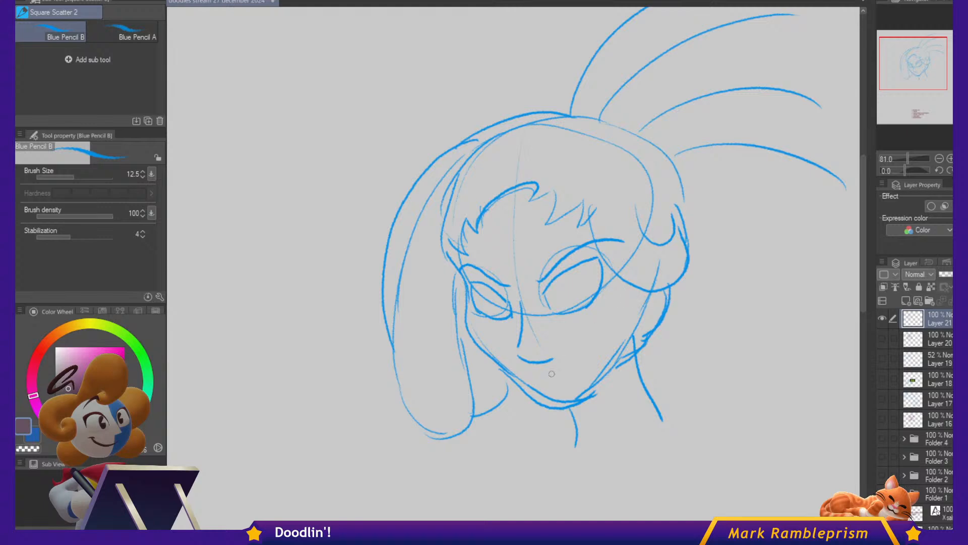
Sketch full lips in a slight smirk between the nose and the chin.
{"action": "left_click_drag", "start_coordinate": [532, 377], "coordinate": [591, 365]}
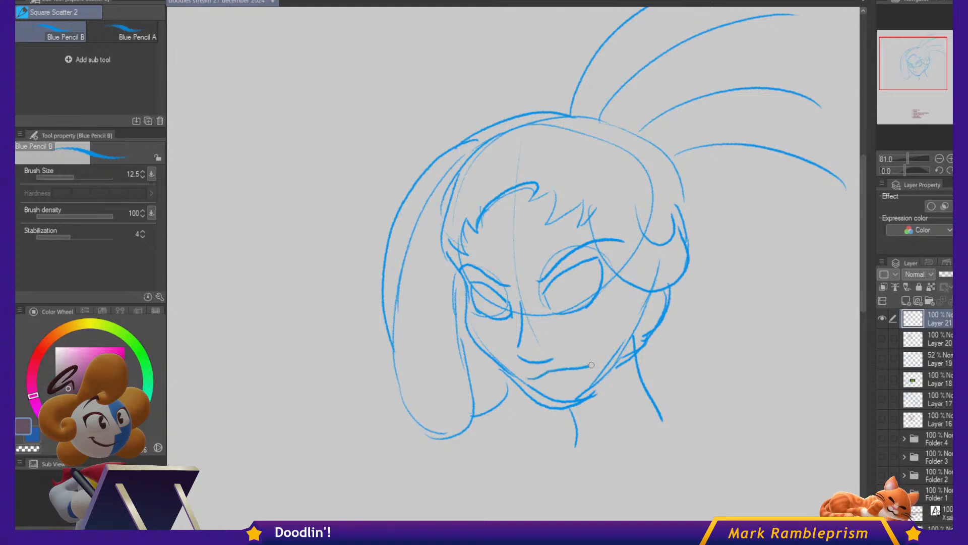
{"action": "key", "text": "ctrl+z"}
{"action": "left_click_drag", "start_coordinate": [536, 378], "coordinate": [590, 364]}
{"action": "mouse_move", "coordinate": [538, 383]}
{"action": "left_mouse_down"}
{"action": "mouse_move", "coordinate": [563, 391]}
{"action": "mouse_move", "coordinate": [588, 366]}
{"action": "mouse_move", "coordinate": [537, 381]}
{"action": "mouse_move", "coordinate": [578, 367]}
{"action": "left_mouse_up"}
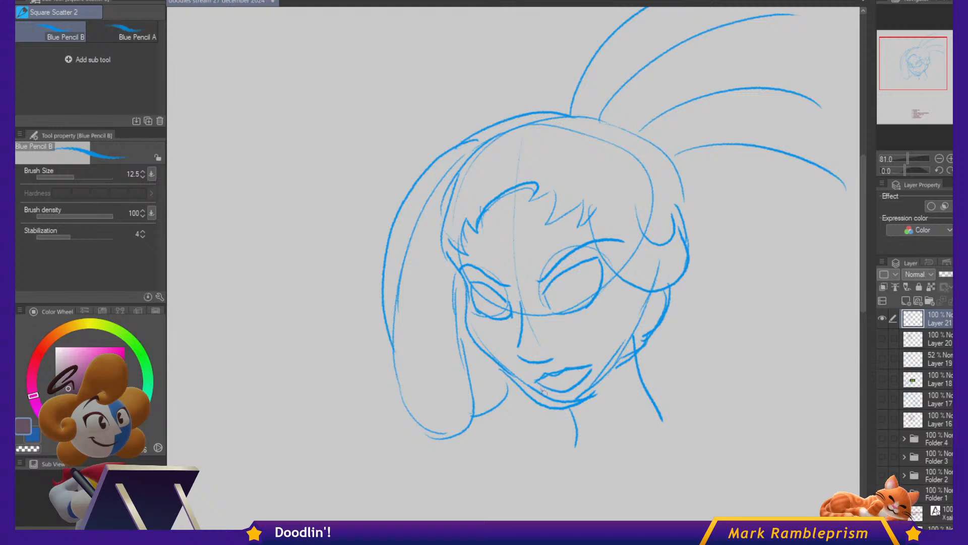
Lasso the nose and rotate it slightly with a scale/rotate transform.
{"action": "key", "text": "m"}
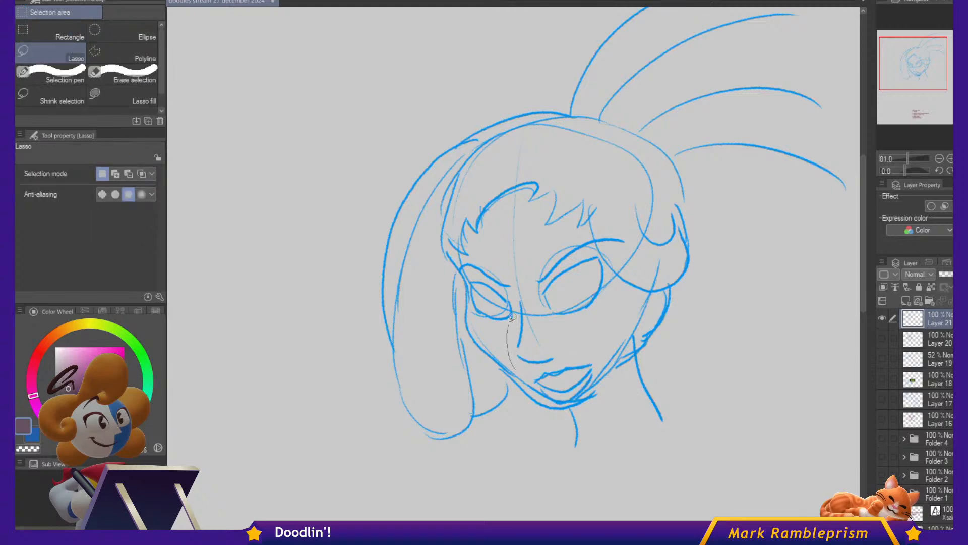
{"action": "mouse_move", "coordinate": [512, 317]}
{"action": "left_mouse_down"}
{"action": "mouse_move", "coordinate": [563, 343]}
{"action": "mouse_move", "coordinate": [561, 374]}
{"action": "left_mouse_up"}
{"action": "key", "text": "ctrl+t"}
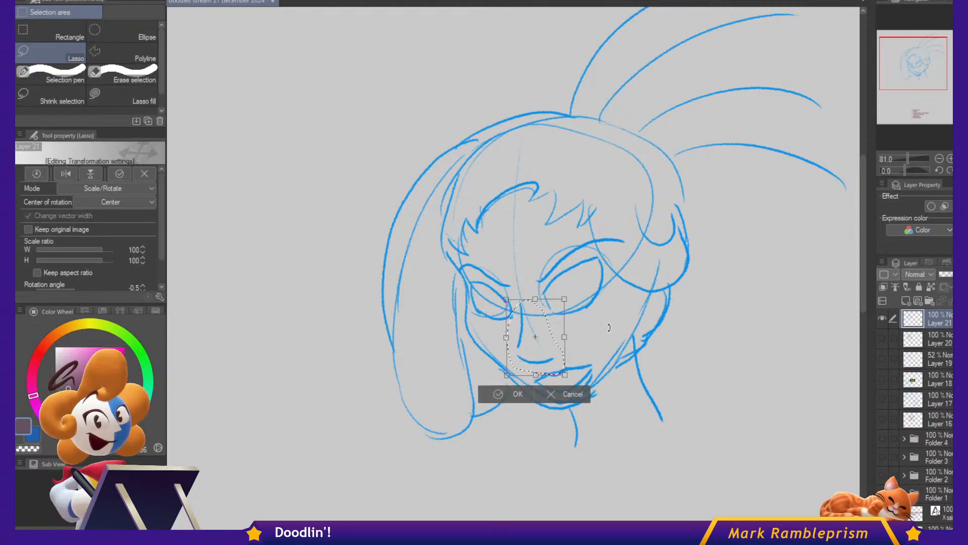
{"action": "key", "text": "Return"}
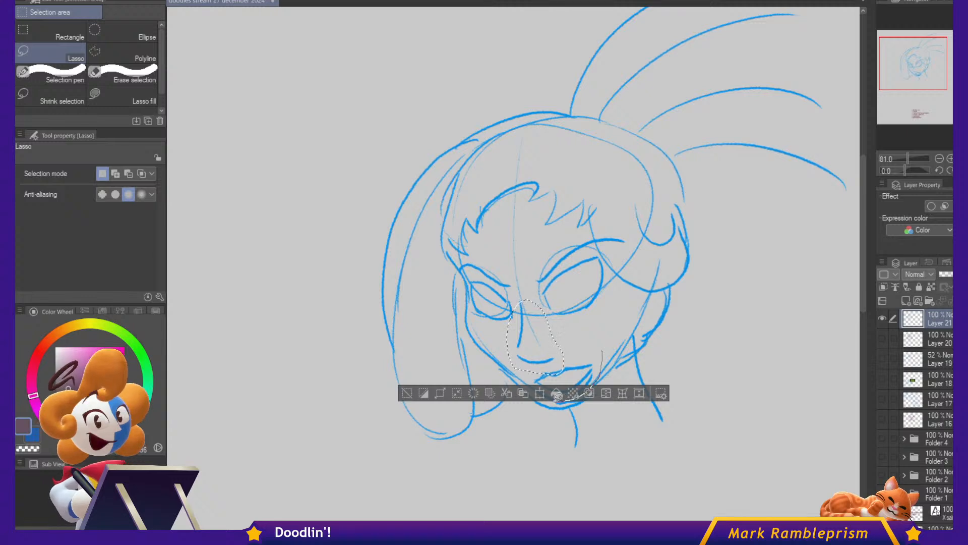
Lasso the eyes, nose and mouth together, scale them to about 95% width and 92% height, and clear the selection.
{"action": "mouse_move", "coordinate": [558, 395]}
{"action": "left_mouse_down"}
{"action": "mouse_move", "coordinate": [484, 318]}
{"action": "mouse_move", "coordinate": [464, 265]}
{"action": "mouse_move", "coordinate": [580, 231]}
{"action": "mouse_move", "coordinate": [613, 302]}
{"action": "mouse_move", "coordinate": [603, 353]}
{"action": "mouse_move", "coordinate": [554, 399]}
{"action": "left_mouse_up"}
{"action": "key", "text": "ctrl+t"}
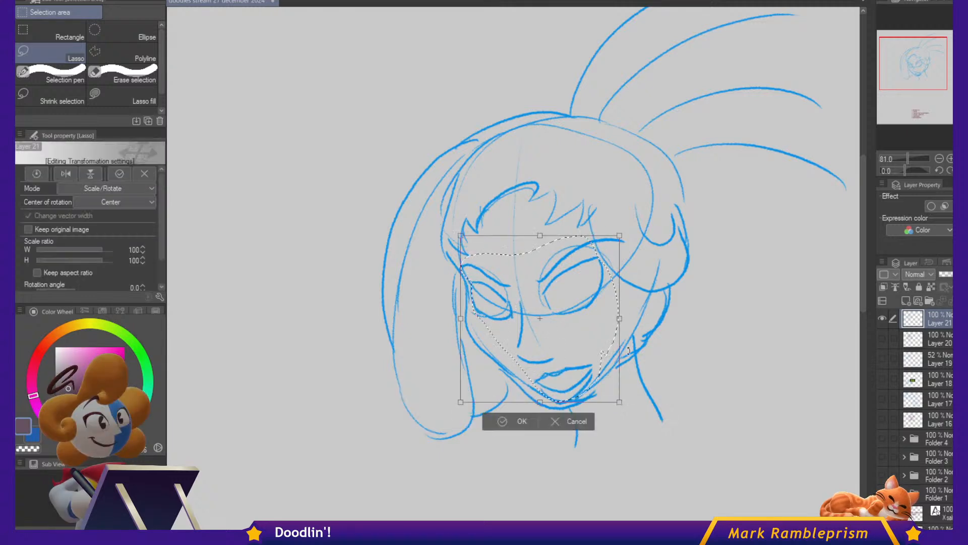
{"action": "left_click_drag", "start_coordinate": [614, 395], "coordinate": [606, 331]}
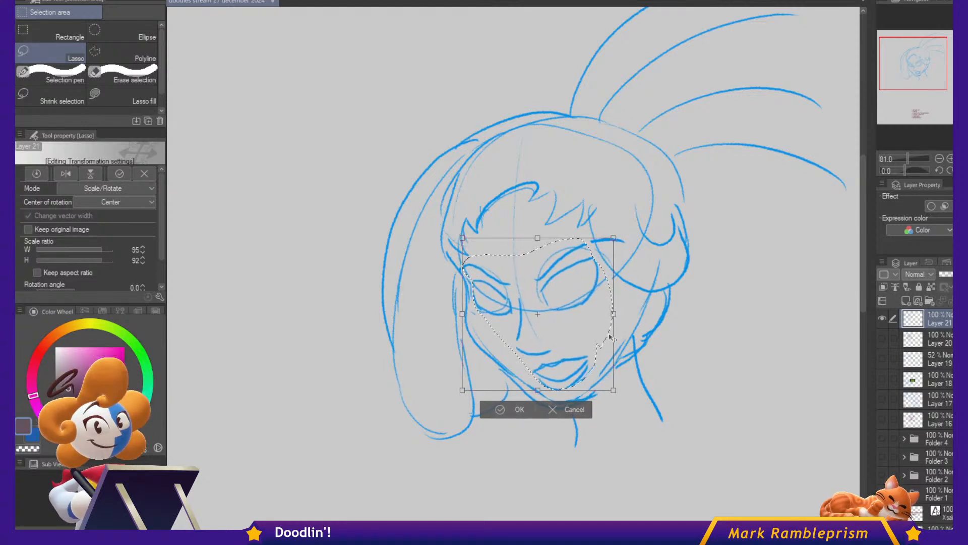
{"action": "key", "text": "Return"}
{"action": "key", "text": "ctrl+d"}
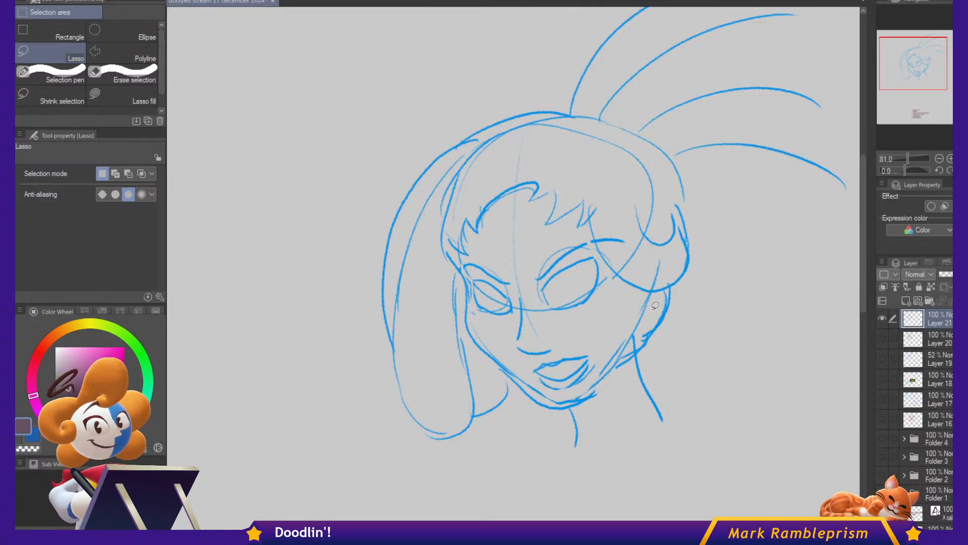
Use the blue pencil to draw irises and pupils in both eyes and add a nostril to the nose.
{"action": "key", "text": "p"}
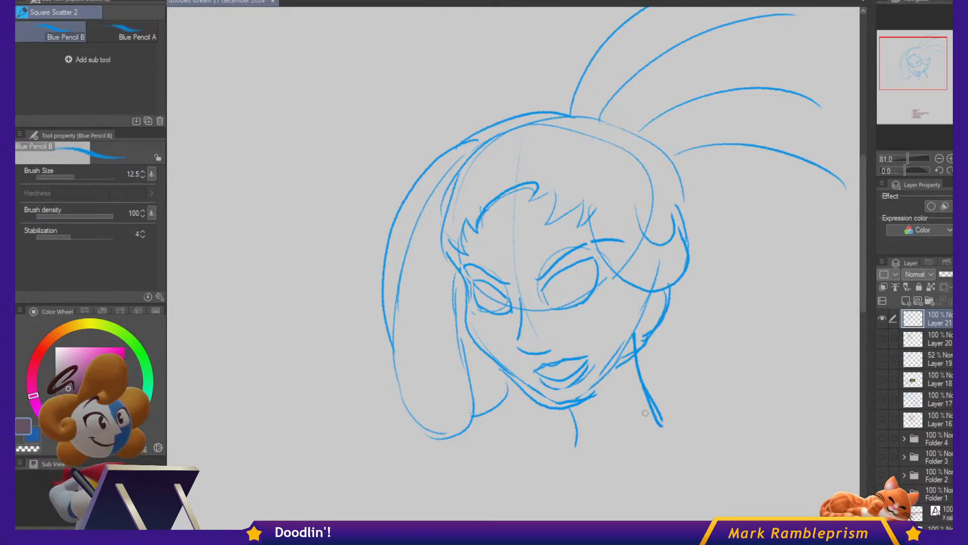
{"action": "left_click_drag", "start_coordinate": [687, 387], "coordinate": [674, 342]}
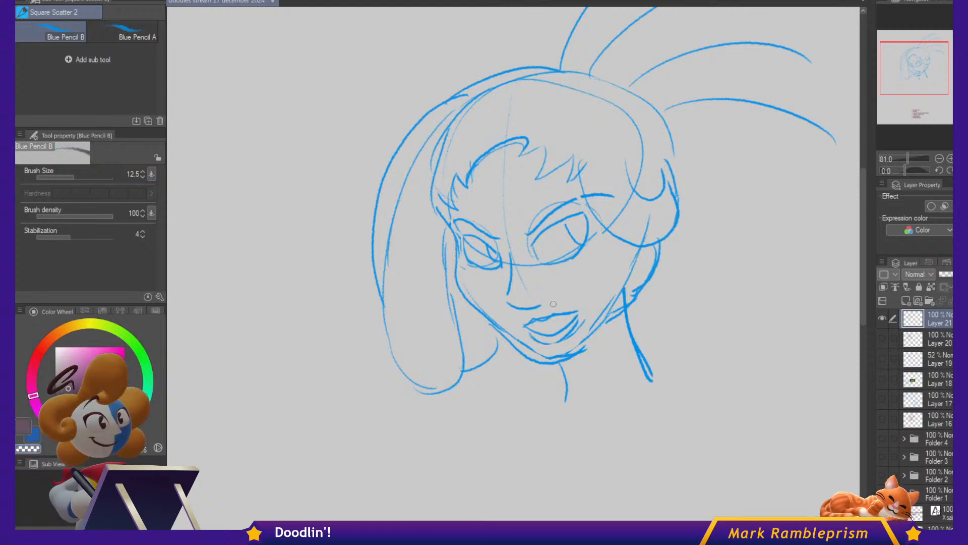
{"action": "left_click_drag", "start_coordinate": [540, 304], "coordinate": [537, 303]}
{"action": "key", "text": "c"}
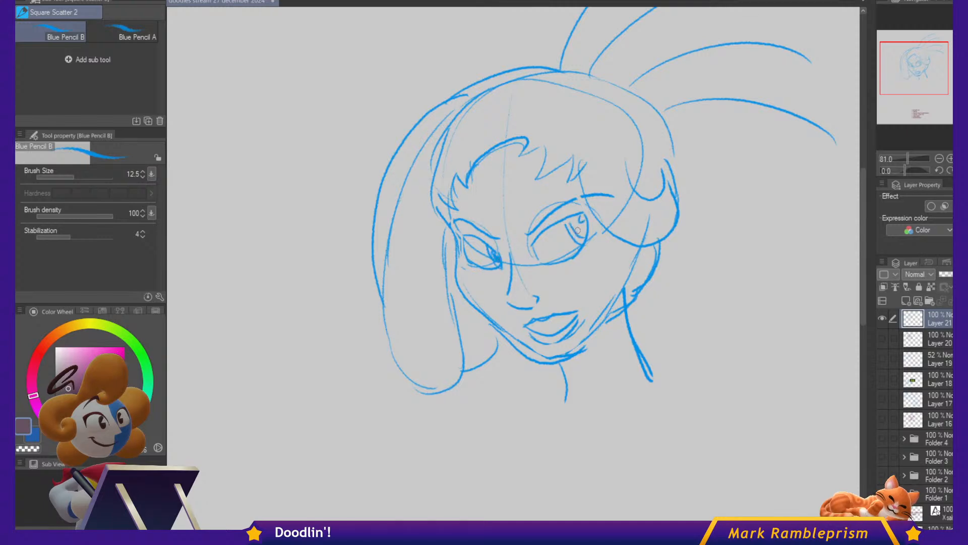
{"action": "mouse_move", "coordinate": [578, 231]}
{"action": "left_mouse_down"}
{"action": "mouse_move", "coordinate": [527, 231]}
{"action": "mouse_move", "coordinate": [583, 197]}
{"action": "left_mouse_up"}
Thicken and darken both eyebrows above the eyes.
{"action": "mouse_move", "coordinate": [531, 233]}
{"action": "left_mouse_down"}
{"action": "mouse_move", "coordinate": [578, 199]}
{"action": "mouse_move", "coordinate": [614, 197]}
{"action": "left_mouse_up"}
{"action": "key", "text": "c"}
{"action": "key", "text": "c"}
{"action": "mouse_move", "coordinate": [450, 222]}
{"action": "left_mouse_down"}
{"action": "mouse_move", "coordinate": [501, 238]}
{"action": "mouse_move", "coordinate": [452, 228]}
{"action": "left_mouse_up"}
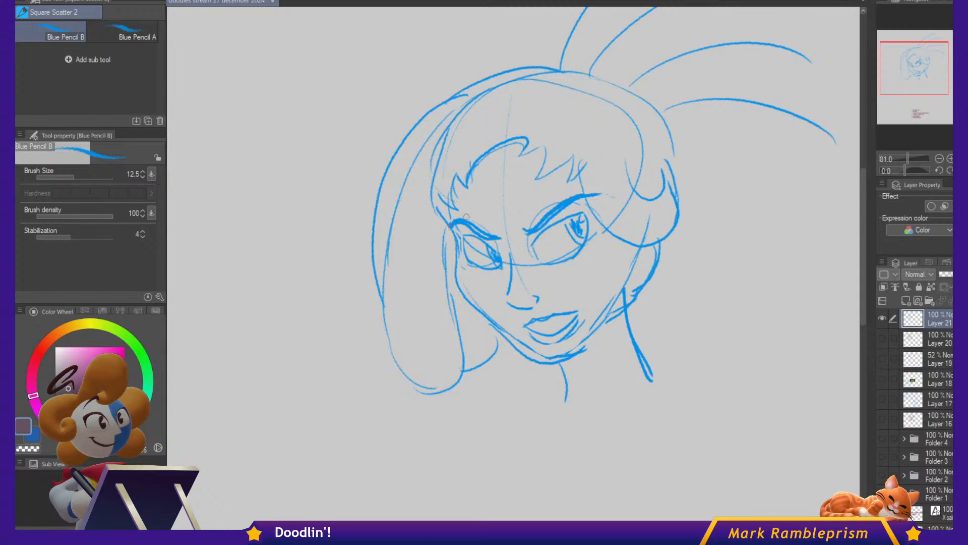
{"action": "mouse_move", "coordinate": [651, 363]}
{"action": "left_mouse_down"}
{"action": "mouse_move", "coordinate": [654, 328]}
{"action": "mouse_move", "coordinate": [624, 371]}
{"action": "left_mouse_up"}
{"action": "mouse_move", "coordinate": [603, 320]}
{"action": "left_mouse_down"}
{"action": "mouse_move", "coordinate": [703, 299]}
{"action": "mouse_move", "coordinate": [672, 377]}
{"action": "left_mouse_up"}
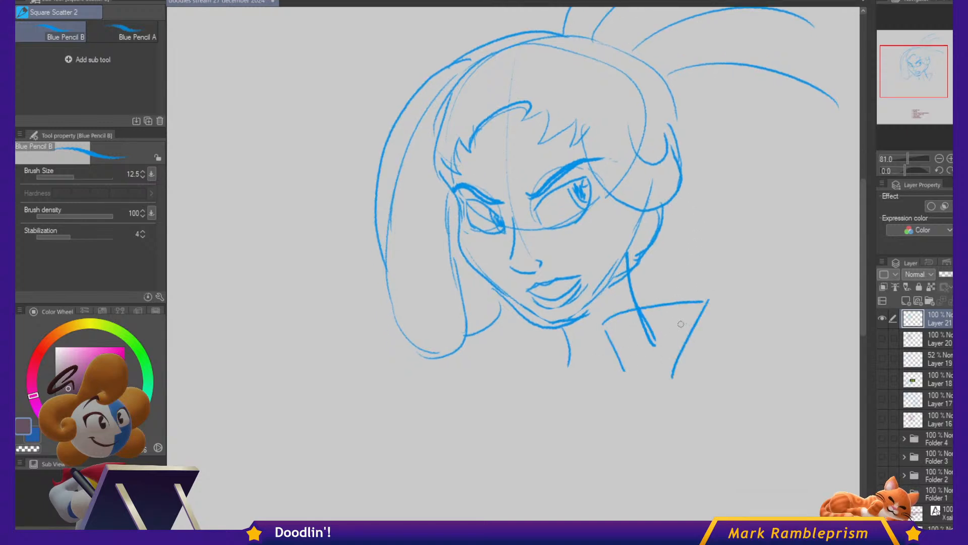
{"action": "key", "text": "ctrl+z"}
{"action": "key", "text": "ctrl+z"}
{"action": "key", "text": "ctrl+z"}
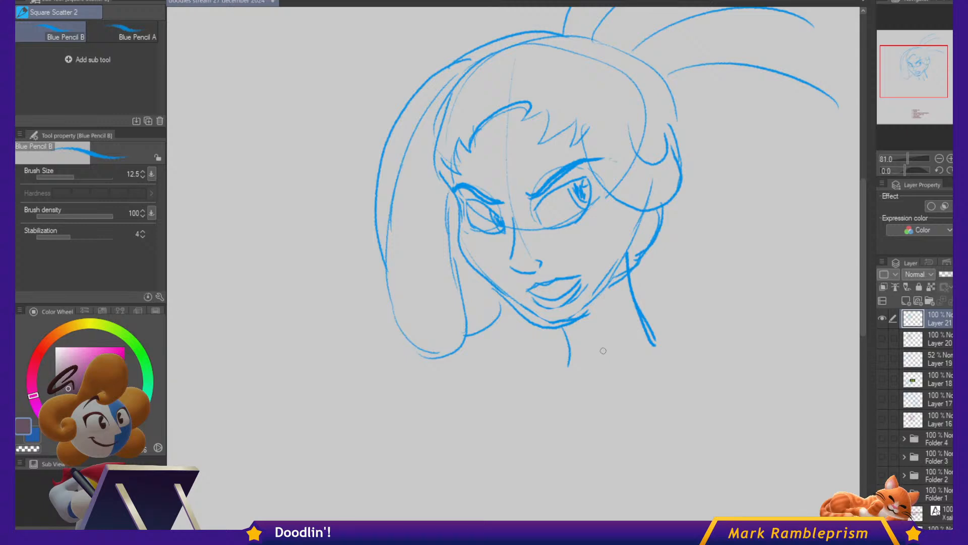
Sketch an open pointed collar around the neck, leading down into a V-shaped neckline.
{"action": "mouse_move", "coordinate": [604, 351]}
{"action": "left_mouse_down"}
{"action": "mouse_move", "coordinate": [658, 303]}
{"action": "mouse_move", "coordinate": [634, 305]}
{"action": "left_mouse_up"}
{"action": "left_click_drag", "start_coordinate": [559, 334], "coordinate": [525, 356]}
{"action": "mouse_move", "coordinate": [603, 357]}
{"action": "left_mouse_down"}
{"action": "mouse_move", "coordinate": [635, 405]}
{"action": "mouse_move", "coordinate": [567, 493]}
{"action": "left_mouse_up"}
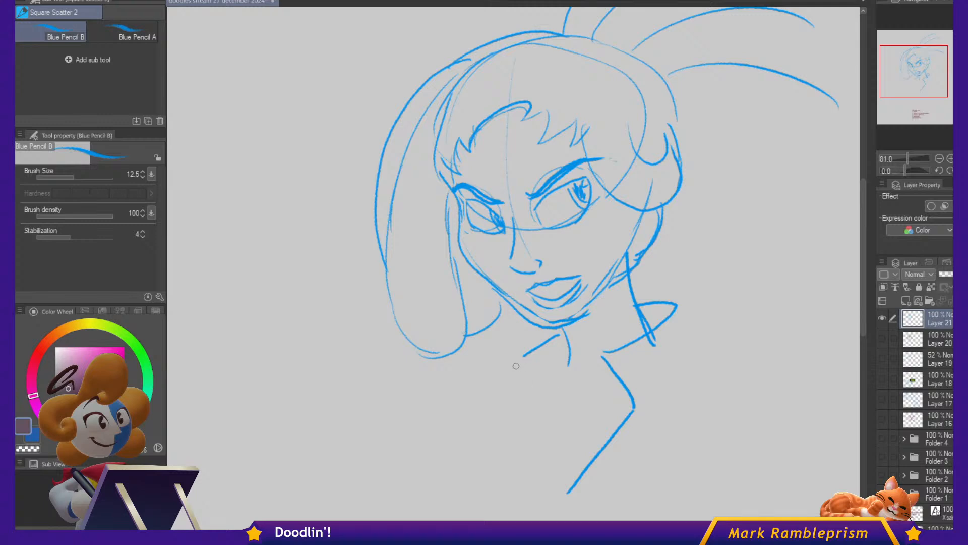
{"action": "mouse_move", "coordinate": [509, 359]}
{"action": "left_mouse_down"}
{"action": "mouse_move", "coordinate": [558, 399]}
{"action": "mouse_move", "coordinate": [543, 419]}
{"action": "mouse_move", "coordinate": [568, 496]}
{"action": "left_mouse_up"}
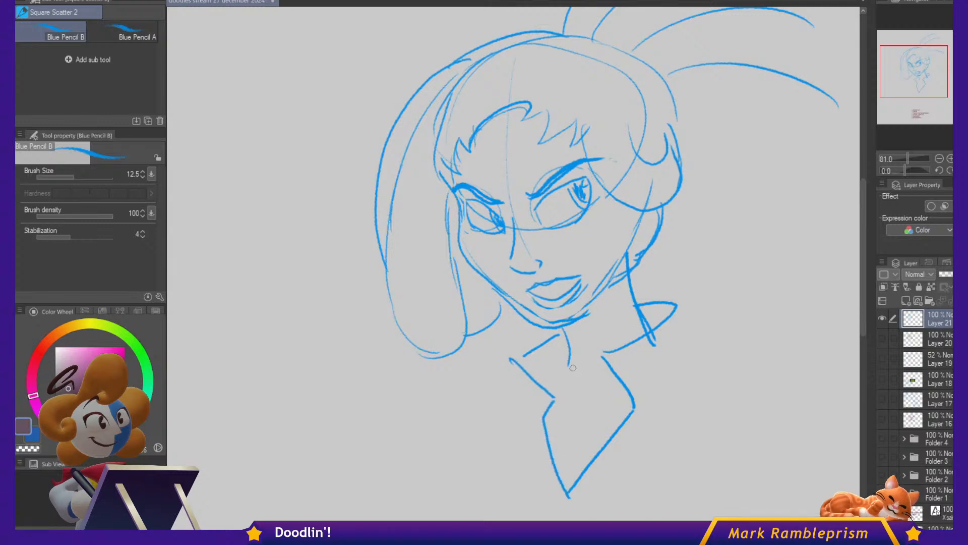
Add throat lines below the chin and short collarbone strokes inside the V-shaped neckline.
{"action": "mouse_move", "coordinate": [564, 327]}
{"action": "left_mouse_down"}
{"action": "mouse_move", "coordinate": [581, 389]}
{"action": "mouse_move", "coordinate": [550, 399]}
{"action": "mouse_move", "coordinate": [571, 424]}
{"action": "mouse_move", "coordinate": [564, 448]}
{"action": "left_mouse_up"}
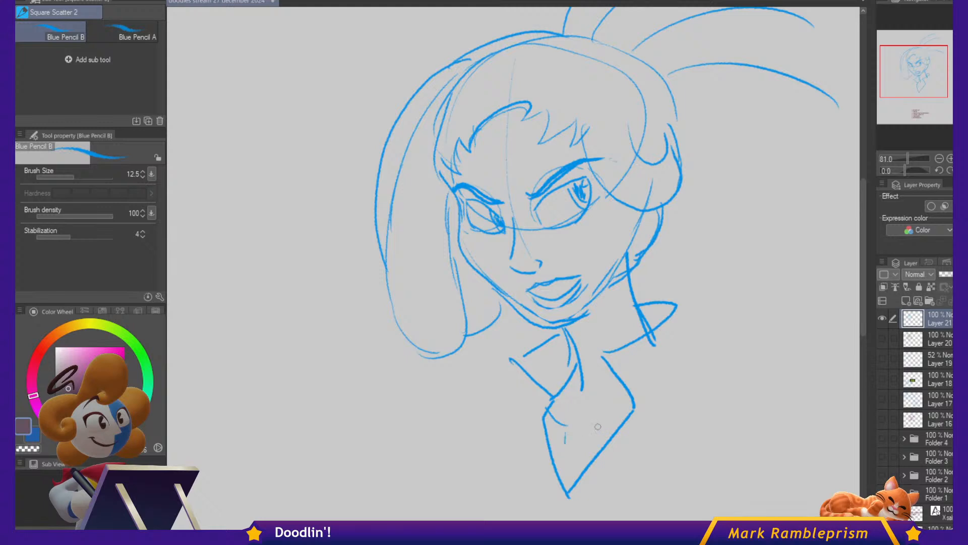
{"action": "left_click_drag", "start_coordinate": [639, 417], "coordinate": [596, 429]}
{"action": "left_click_drag", "start_coordinate": [603, 431], "coordinate": [591, 446]}
Sketch the left-hand shoulder as a rounded curve, with a slanted line from the collar down to the chest.
{"action": "scroll", "coordinate": [613, 375], "scroll_direction": "down", "scroll_amount": 1}
{"action": "left_click_drag", "start_coordinate": [534, 373], "coordinate": [496, 446]}
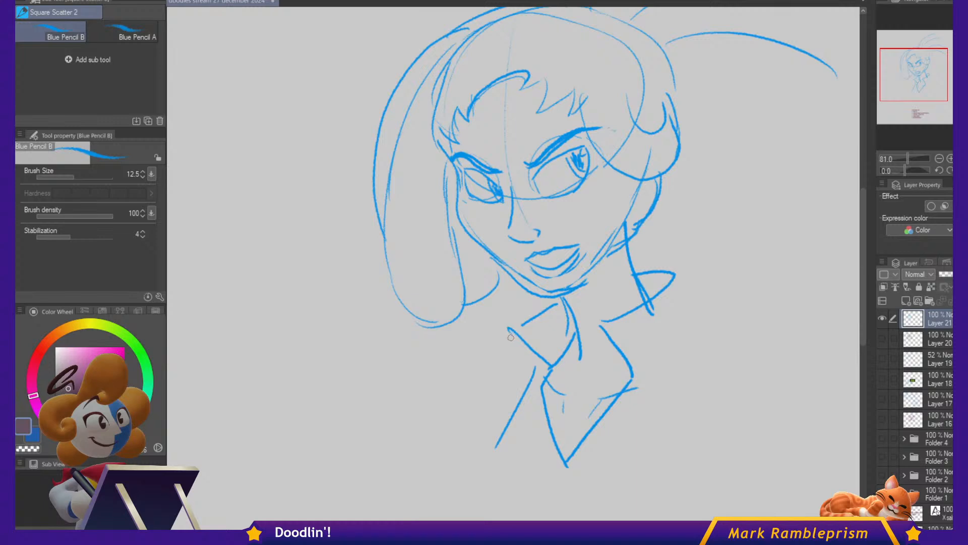
{"action": "mouse_move", "coordinate": [508, 329]}
{"action": "left_mouse_down"}
{"action": "mouse_move", "coordinate": [535, 366]}
{"action": "mouse_move", "coordinate": [510, 363]}
{"action": "mouse_move", "coordinate": [469, 433]}
{"action": "left_mouse_up"}
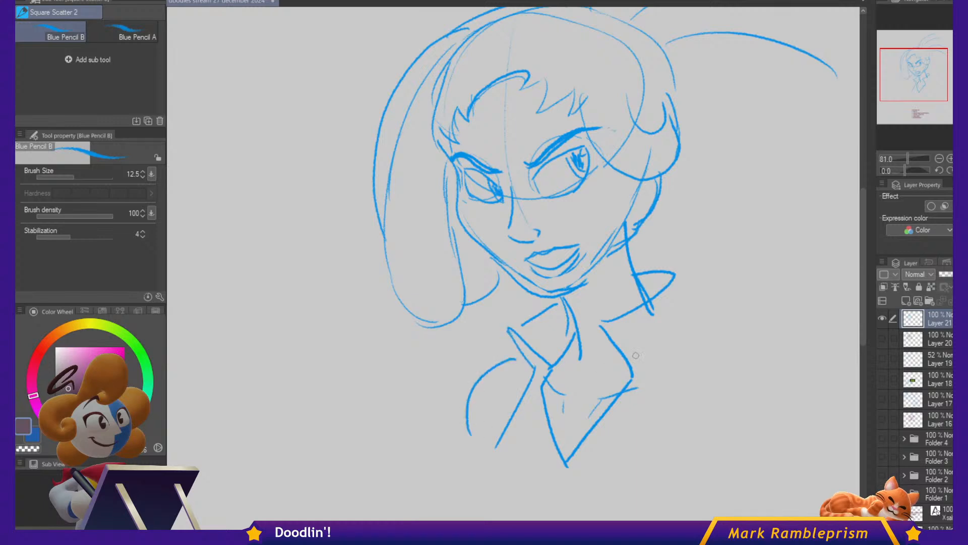
{"action": "left_click_drag", "start_coordinate": [681, 275], "coordinate": [672, 339]}
{"action": "left_click_drag", "start_coordinate": [680, 278], "coordinate": [698, 341]}
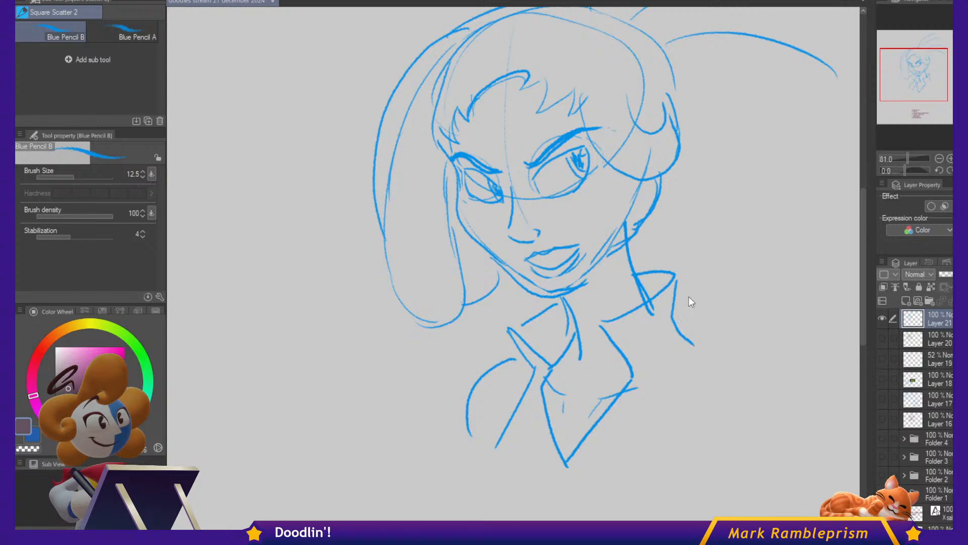
{"action": "key", "text": "ctrl+z"}
Sketch the right-hand back of the collar flowing into a rounded shoulder, with a curved armhole line beneath it.
{"action": "mouse_move", "coordinate": [681, 278]}
{"action": "left_mouse_down"}
{"action": "mouse_move", "coordinate": [689, 344]}
{"action": "mouse_move", "coordinate": [802, 444]}
{"action": "left_mouse_up"}
{"action": "left_click_drag", "start_coordinate": [716, 359], "coordinate": [683, 487]}
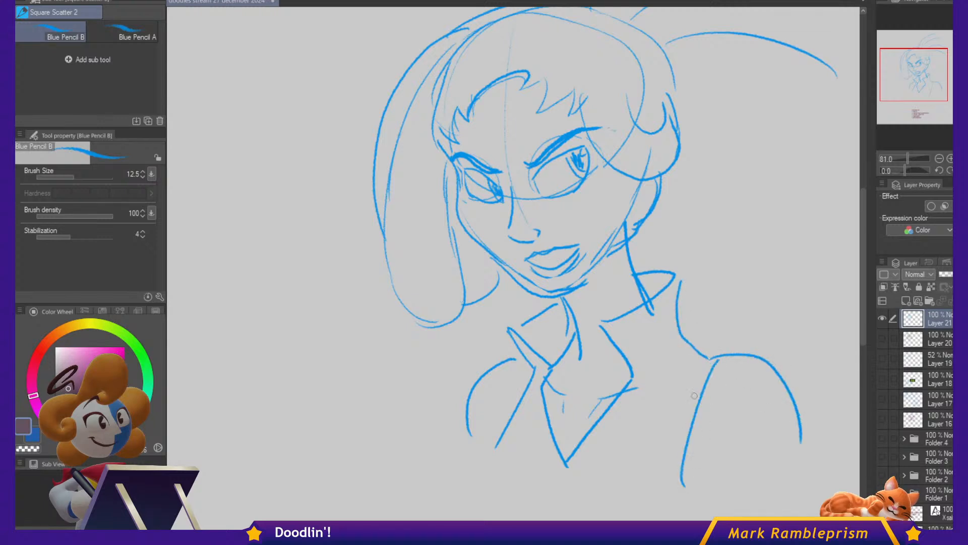
Sketch the chest outline with a curve beneath it, two short fold lines across the middle, and the right-hand side of the torso.
{"action": "left_click_drag", "start_coordinate": [696, 376], "coordinate": [697, 336]}
{"action": "mouse_move", "coordinate": [485, 413]}
{"action": "left_mouse_down"}
{"action": "mouse_move", "coordinate": [455, 472]}
{"action": "mouse_move", "coordinate": [478, 507]}
{"action": "left_mouse_up"}
{"action": "left_click_drag", "start_coordinate": [721, 414], "coordinate": [723, 366]}
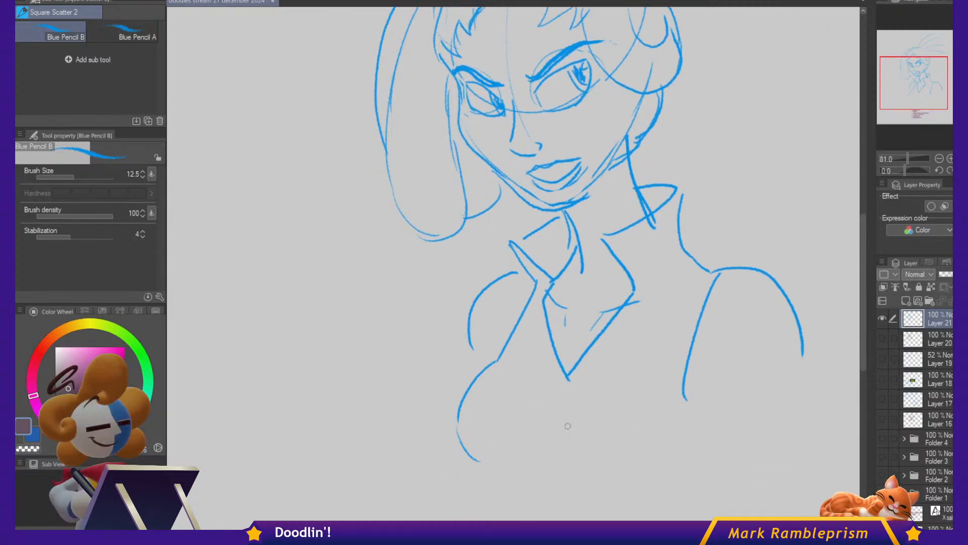
{"action": "left_click_drag", "start_coordinate": [550, 460], "coordinate": [615, 494]}
{"action": "mouse_move", "coordinate": [533, 413]}
{"action": "left_mouse_down"}
{"action": "mouse_move", "coordinate": [596, 415]}
{"action": "mouse_move", "coordinate": [569, 428]}
{"action": "left_mouse_up"}
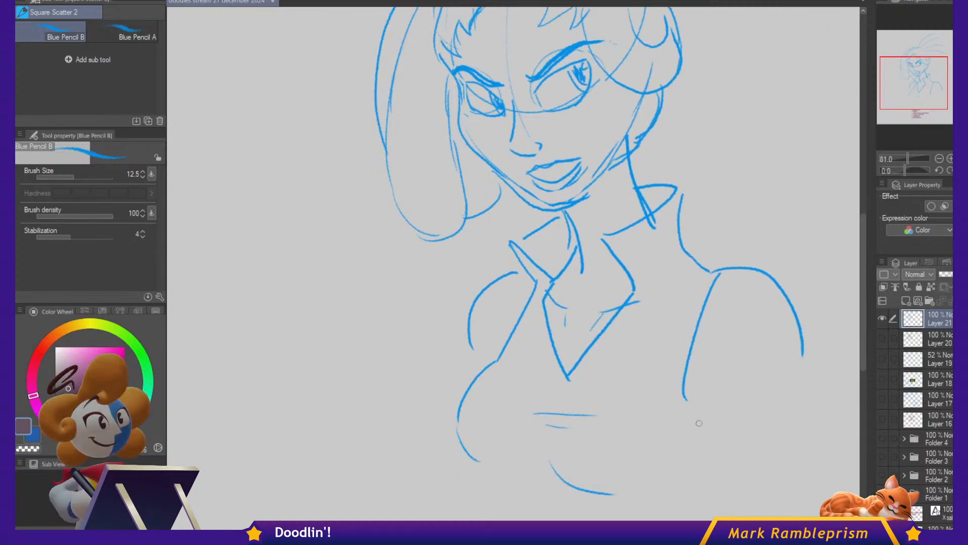
{"action": "mouse_move", "coordinate": [684, 399]}
{"action": "left_mouse_down"}
{"action": "mouse_move", "coordinate": [715, 421]}
{"action": "mouse_move", "coordinate": [727, 510]}
{"action": "left_mouse_up"}
Touch up the upper outer edge of the larger eye with a small pencil stroke.
{"action": "left_click_drag", "start_coordinate": [768, 333], "coordinate": [723, 500]}
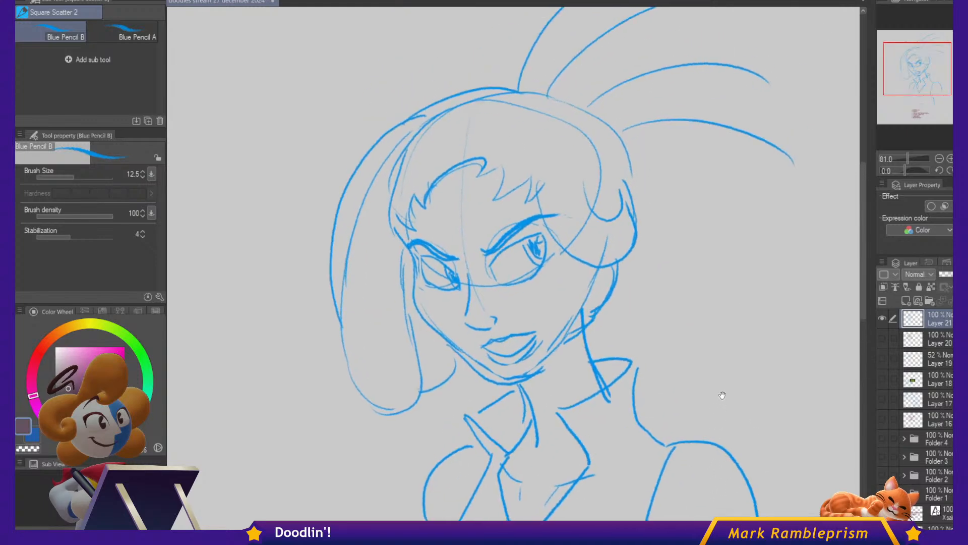
{"action": "scroll", "coordinate": [705, 362], "scroll_direction": "down", "scroll_amount": 3}
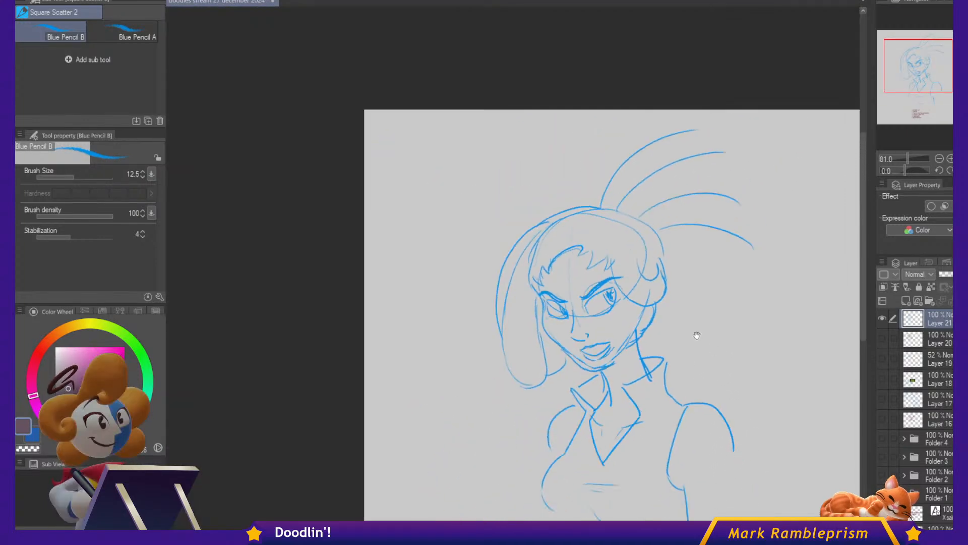
{"action": "left_click_drag", "start_coordinate": [707, 343], "coordinate": [636, 251]}
{"action": "key", "text": "ctrl+t"}
{"action": "key", "text": "Return"}
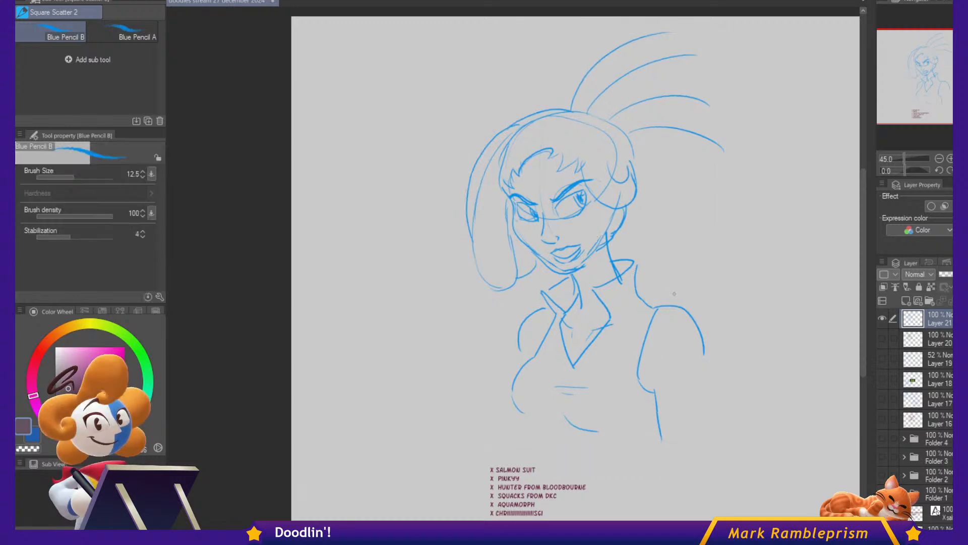
{"action": "scroll", "coordinate": [674, 287], "scroll_direction": "up", "scroll_amount": 2}
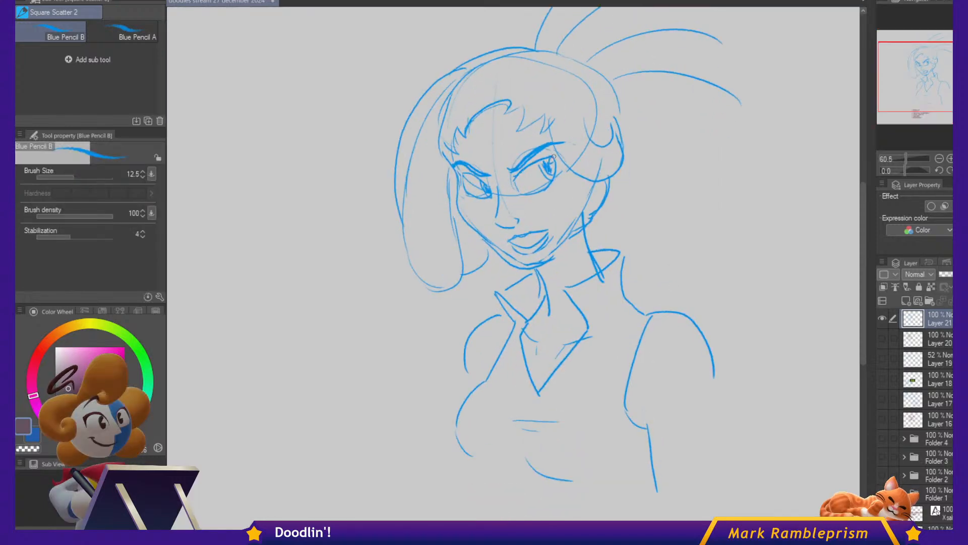
{"action": "left_click_drag", "start_coordinate": [554, 157], "coordinate": [555, 158]}
{"action": "left_click_drag", "start_coordinate": [806, 311], "coordinate": [783, 340]}
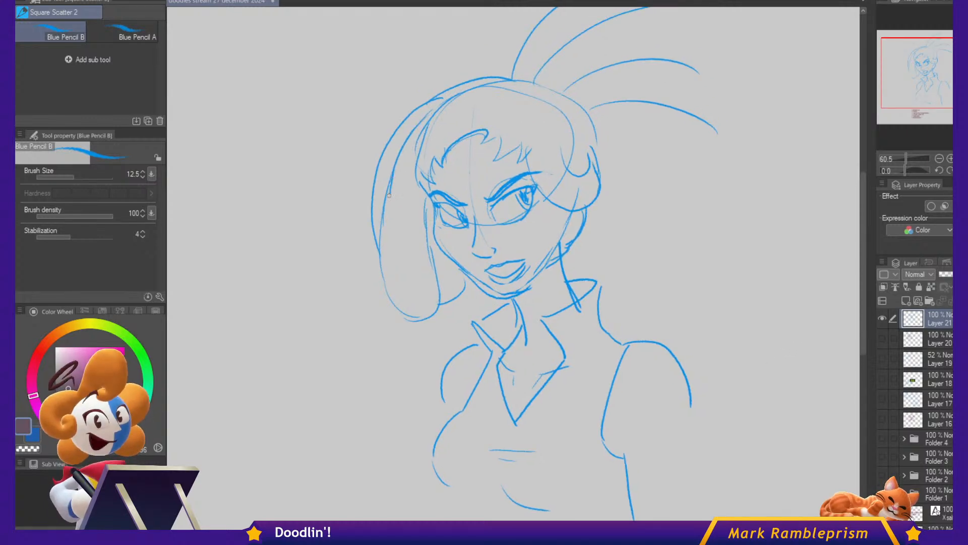
Redraw the long hair lock beside the face with a wavy outline and lower rounded end, adding an outer strand.
{"action": "left_click_drag", "start_coordinate": [398, 169], "coordinate": [392, 225]}
{"action": "key", "text": "ctrl+z"}
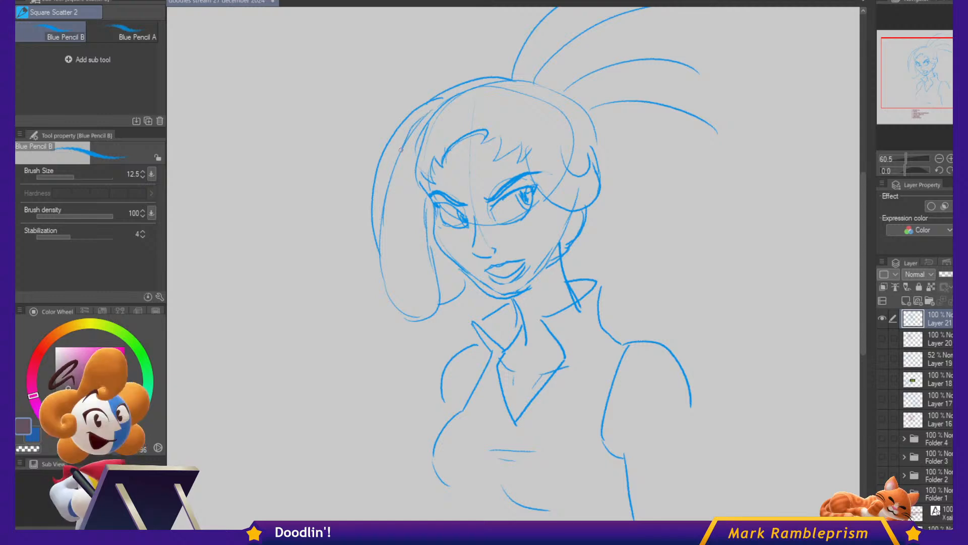
{"action": "mouse_move", "coordinate": [389, 185]}
{"action": "left_mouse_down"}
{"action": "mouse_move", "coordinate": [385, 326]}
{"action": "mouse_move", "coordinate": [410, 336]}
{"action": "left_mouse_up"}
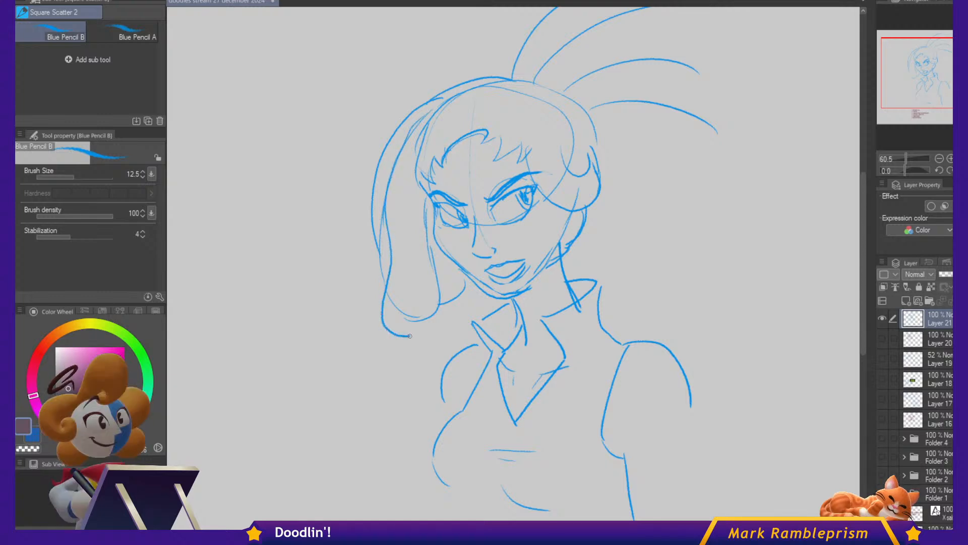
{"action": "left_click_drag", "start_coordinate": [435, 298], "coordinate": [424, 207]}
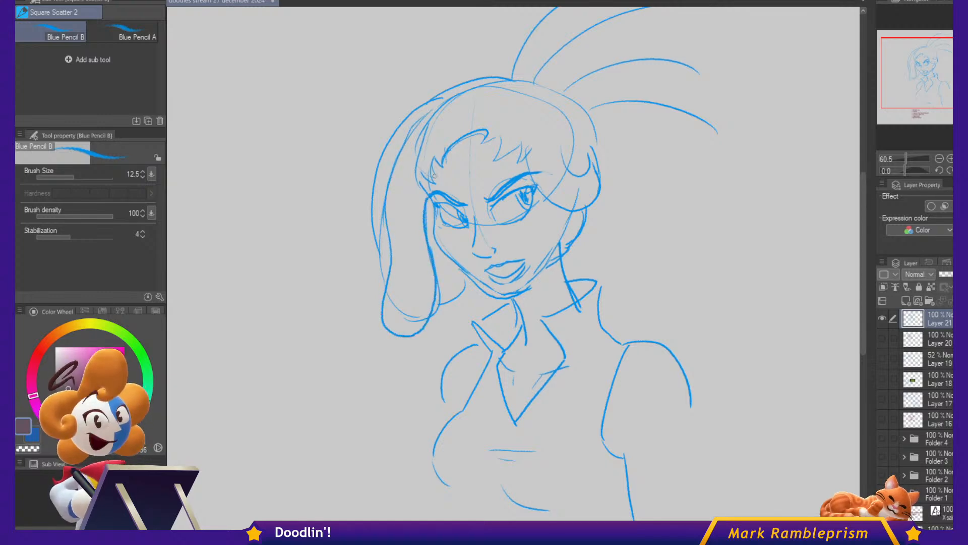
{"action": "left_click_drag", "start_coordinate": [382, 231], "coordinate": [375, 273]}
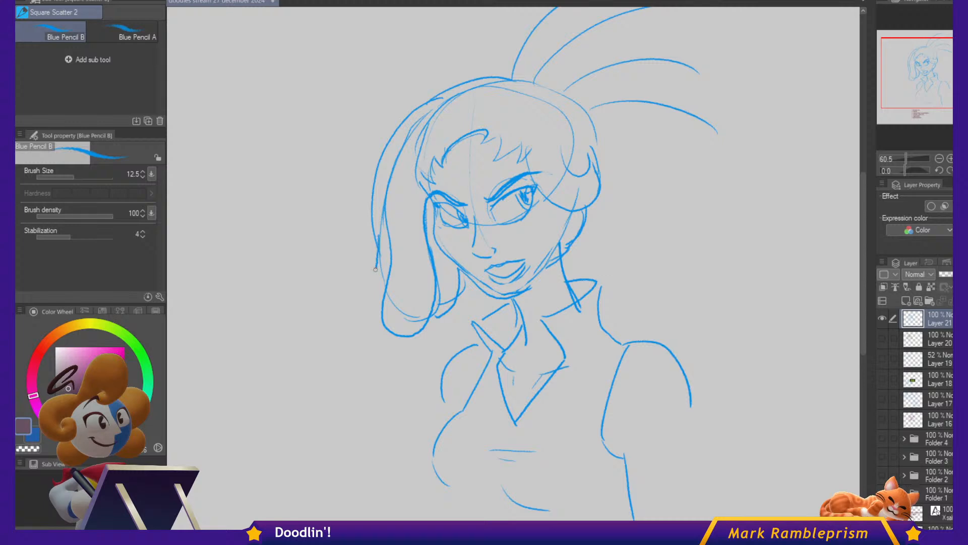
Hatch a shadow on the neck below the jaw, darken the hair edge over the ear, and sketch the right-hand arm's outer line.
{"action": "mouse_move", "coordinate": [554, 261]}
{"action": "left_mouse_down"}
{"action": "mouse_move", "coordinate": [518, 299]}
{"action": "mouse_move", "coordinate": [555, 272]}
{"action": "left_mouse_up"}
{"action": "mouse_move", "coordinate": [528, 313]}
{"action": "left_mouse_down"}
{"action": "mouse_move", "coordinate": [554, 285]}
{"action": "mouse_move", "coordinate": [543, 269]}
{"action": "mouse_move", "coordinate": [567, 223]}
{"action": "mouse_move", "coordinate": [600, 194]}
{"action": "mouse_move", "coordinate": [549, 199]}
{"action": "left_mouse_up"}
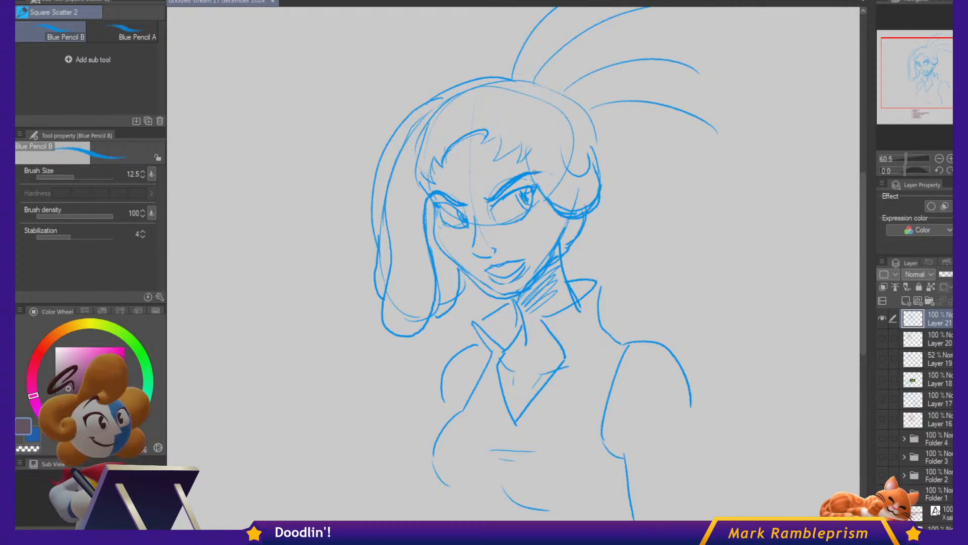
{"action": "left_click_drag", "start_coordinate": [690, 428], "coordinate": [699, 501]}
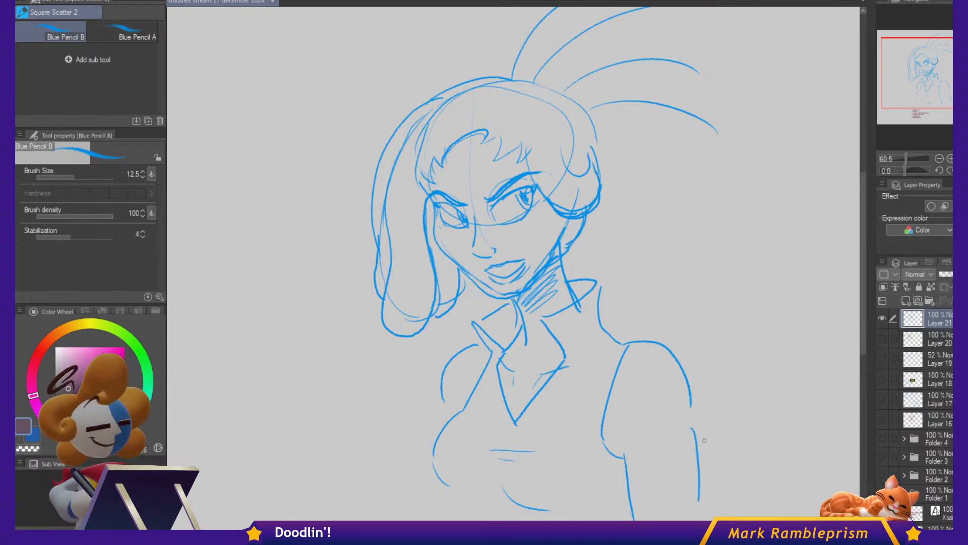
Lasso the nose and mouth and shift them slightly up and to the left on the face.
{"action": "key", "text": "m"}
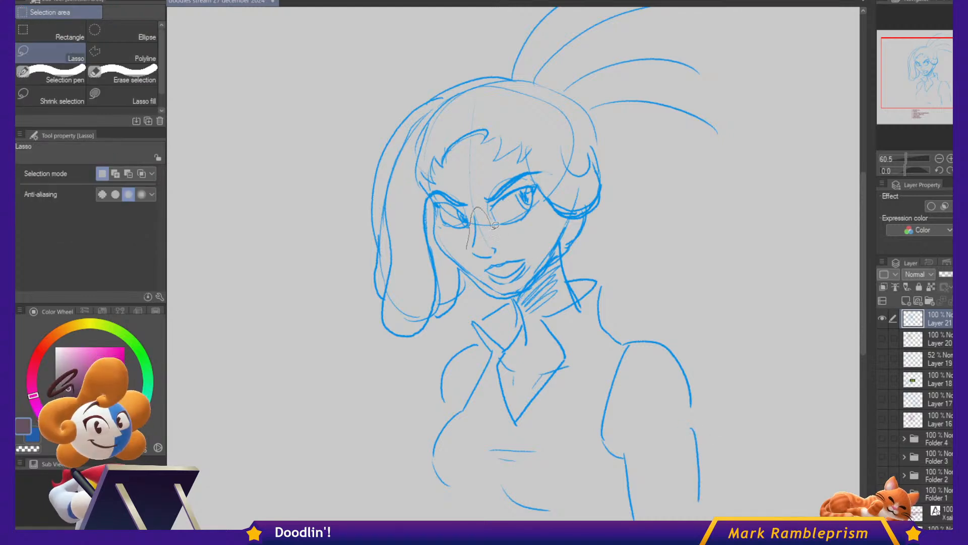
{"action": "mouse_move", "coordinate": [467, 247]}
{"action": "left_mouse_down"}
{"action": "mouse_move", "coordinate": [503, 254]}
{"action": "mouse_move", "coordinate": [495, 253]}
{"action": "mouse_move", "coordinate": [527, 285]}
{"action": "mouse_move", "coordinate": [517, 275]}
{"action": "left_mouse_up"}
{"action": "key", "text": "ctrl+t"}
{"action": "key", "text": "Return"}
{"action": "key", "text": "ctrl+d"}
{"action": "key", "text": "ctrl+t"}
{"action": "key", "text": "Return"}
{"action": "key", "text": "ctrl+d"}
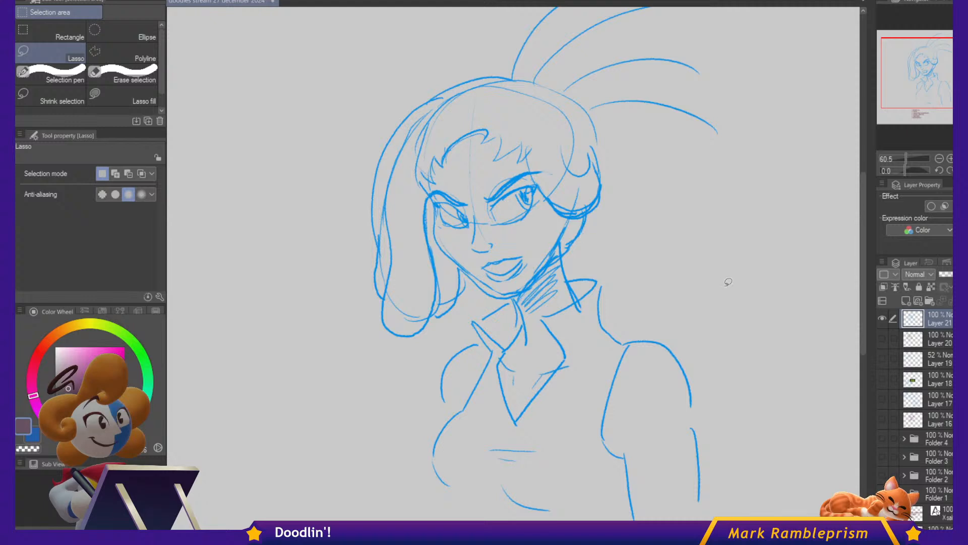
Lasso the mouth and lower jaw and rotate them by about -5.4 degrees.
{"action": "mouse_move", "coordinate": [457, 259]}
{"action": "left_mouse_down"}
{"action": "mouse_move", "coordinate": [466, 285]}
{"action": "mouse_move", "coordinate": [497, 297]}
{"action": "mouse_move", "coordinate": [527, 291]}
{"action": "mouse_move", "coordinate": [548, 248]}
{"action": "mouse_move", "coordinate": [469, 262]}
{"action": "mouse_move", "coordinate": [534, 267]}
{"action": "mouse_move", "coordinate": [528, 274]}
{"action": "mouse_move", "coordinate": [564, 262]}
{"action": "mouse_move", "coordinate": [544, 283]}
{"action": "left_mouse_up"}
{"action": "key", "text": "ctrl+t"}
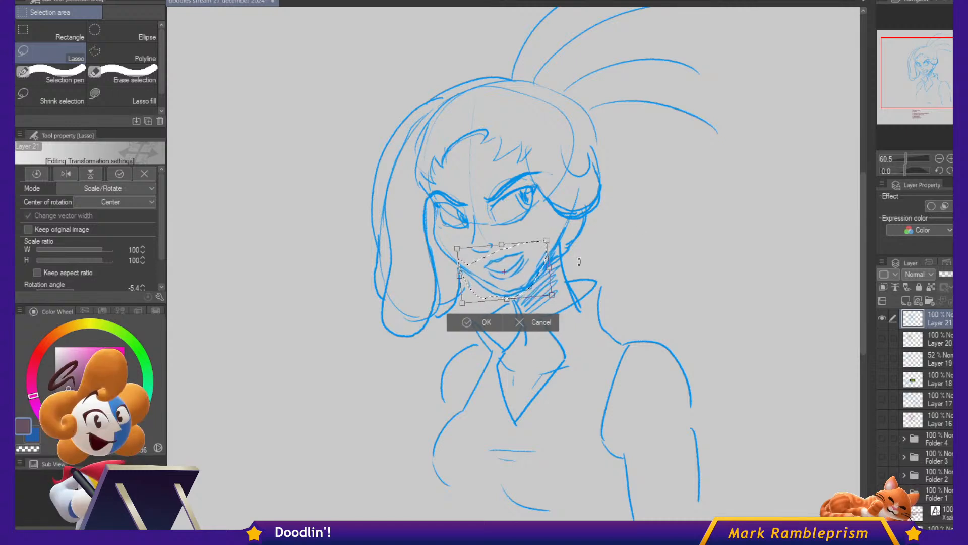
{"action": "key", "text": "Return"}
Sketch a fuller outer curve and a front edge for the rounded hair section over the ear with Blue Pencil B.
{"action": "key", "text": "p"}
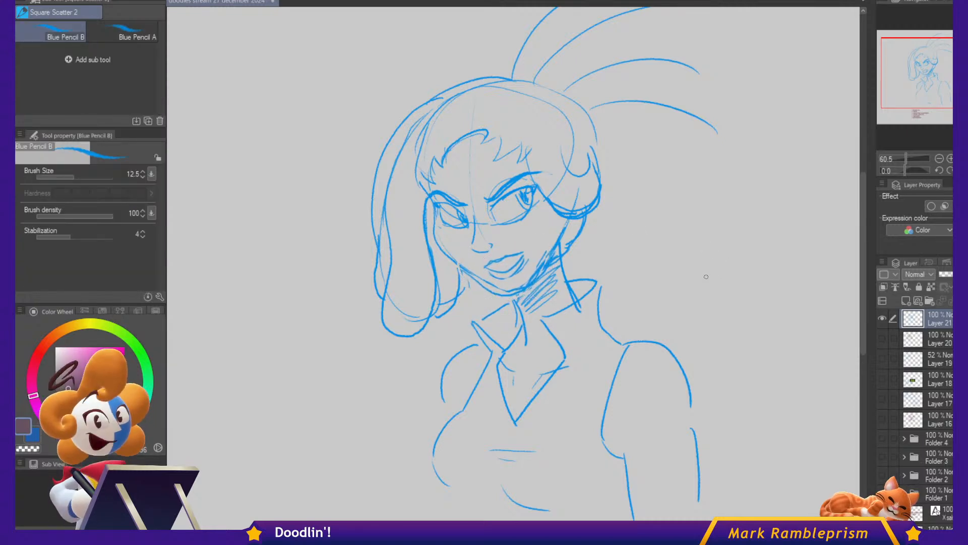
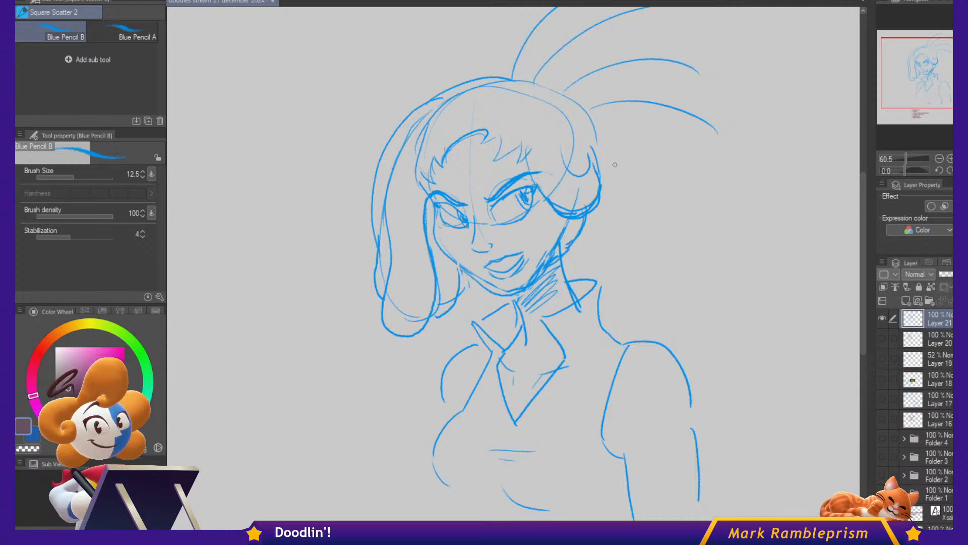
{"action": "mouse_move", "coordinate": [599, 144]}
{"action": "left_mouse_down"}
{"action": "mouse_move", "coordinate": [611, 182]}
{"action": "mouse_move", "coordinate": [598, 203]}
{"action": "left_mouse_up"}
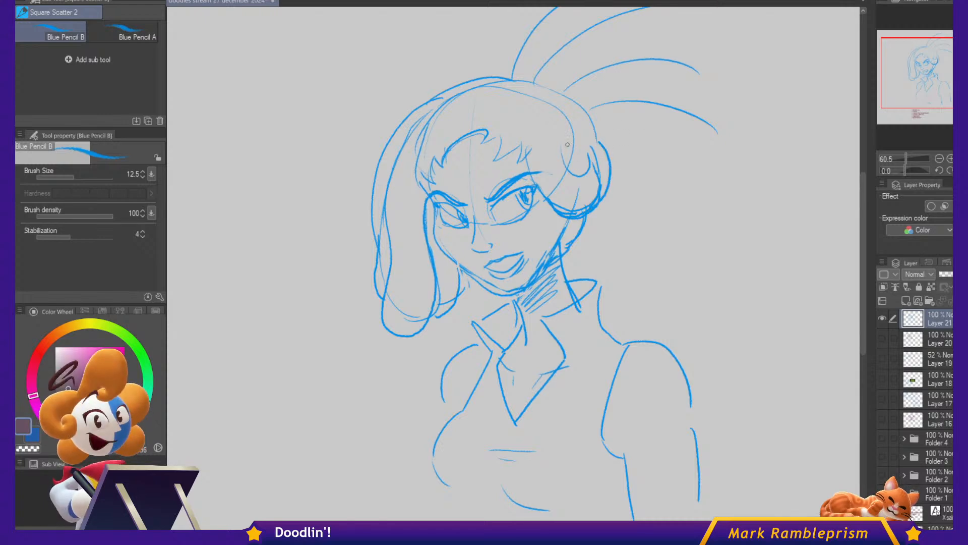
{"action": "mouse_move", "coordinate": [567, 144]}
{"action": "left_mouse_down"}
{"action": "mouse_move", "coordinate": [568, 175]}
{"action": "mouse_move", "coordinate": [586, 152]}
{"action": "left_mouse_up"}
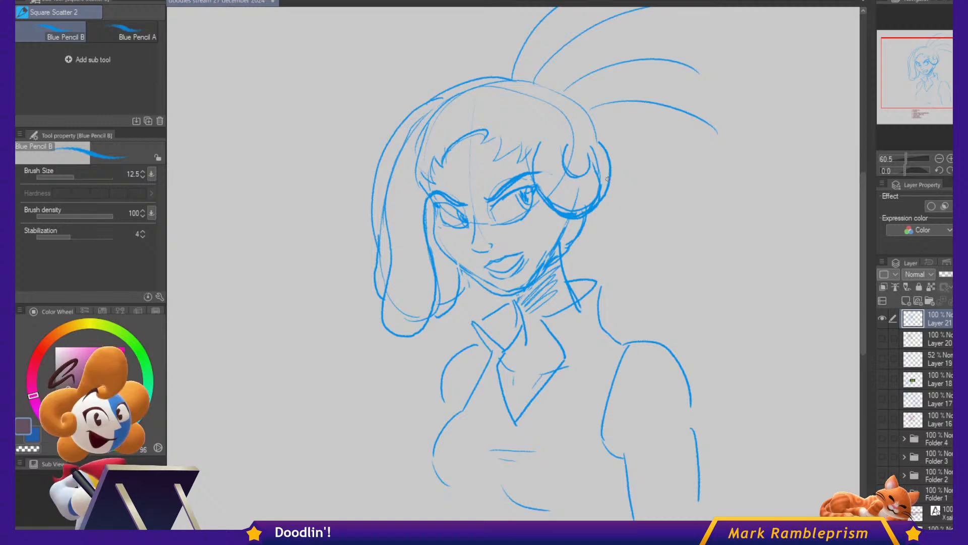
Lasso the rounded hair section over the ear, enlarge it to about 109% wide and 112% high, and pull in its upper outer corner.
{"action": "key", "text": "m"}
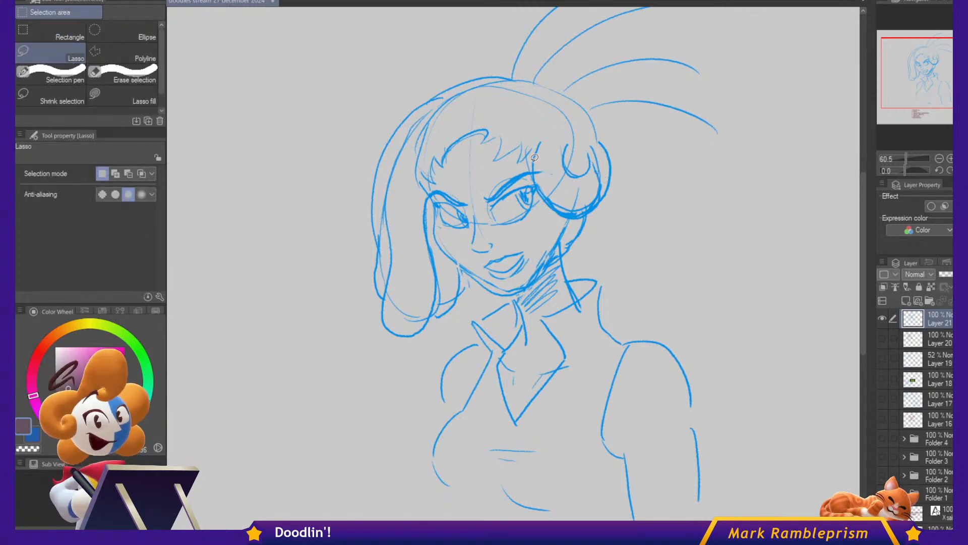
{"action": "mouse_move", "coordinate": [563, 133]}
{"action": "left_mouse_down"}
{"action": "mouse_move", "coordinate": [604, 135]}
{"action": "mouse_move", "coordinate": [632, 179]}
{"action": "mouse_move", "coordinate": [599, 210]}
{"action": "mouse_move", "coordinate": [553, 211]}
{"action": "mouse_move", "coordinate": [536, 153]}
{"action": "left_mouse_up"}
{"action": "key", "text": "ctrl+t"}
{"action": "left_click_drag", "start_coordinate": [632, 223], "coordinate": [644, 234]}
{"action": "left_click_drag", "start_coordinate": [645, 184], "coordinate": [641, 183]}
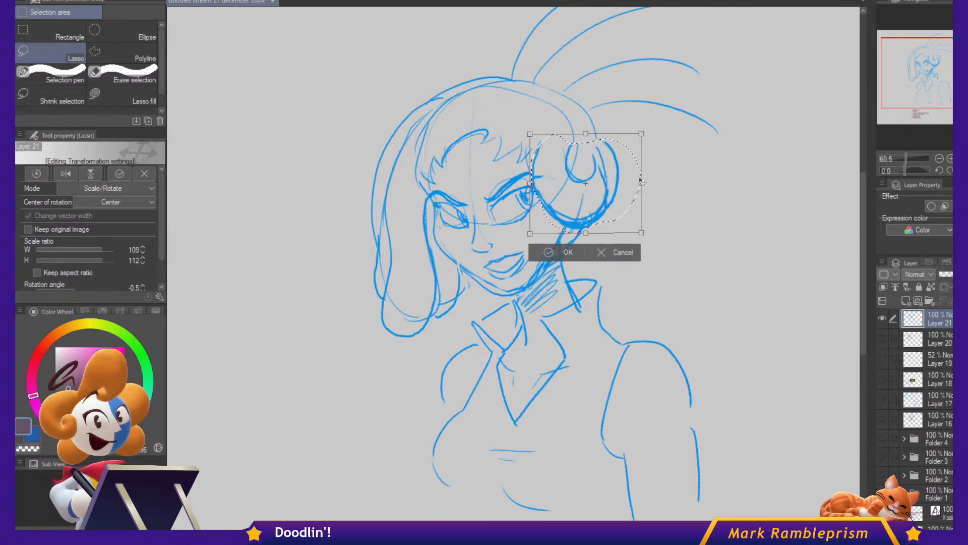
{"action": "left_click_drag", "start_coordinate": [641, 133], "coordinate": [631, 142]}
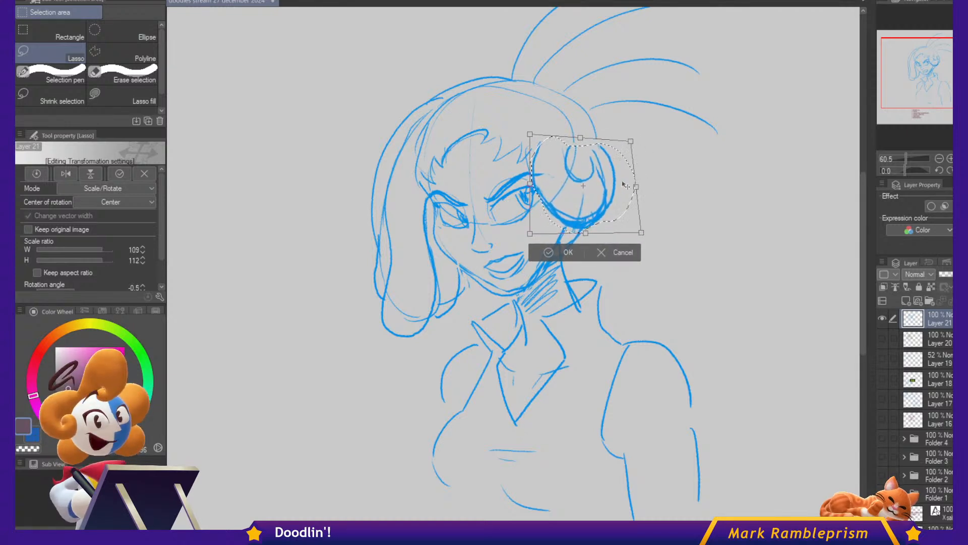
{"action": "left_click_drag", "start_coordinate": [626, 185], "coordinate": [654, 183]}
{"action": "key", "text": "Return"}
{"action": "key", "text": "ctrl+d"}
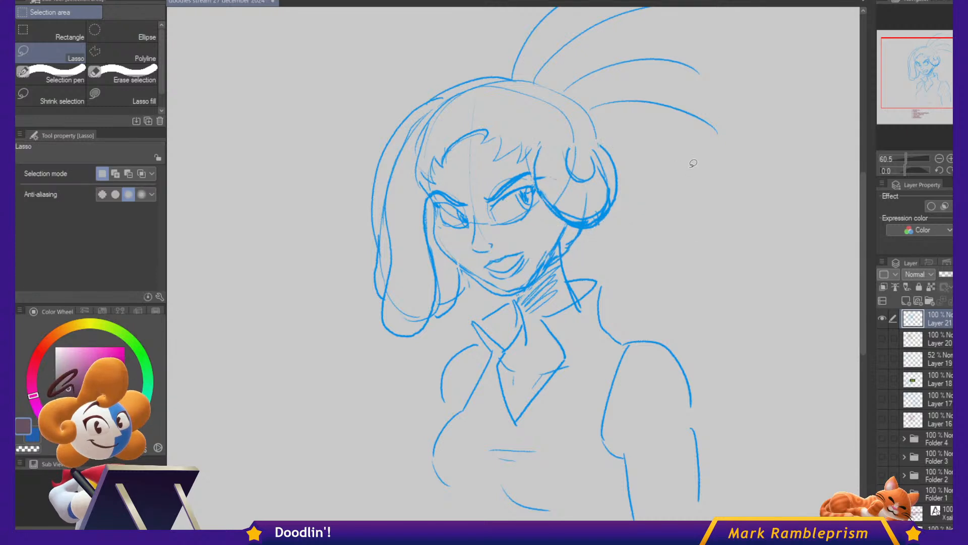
Add Layer 22 for line art, fade the Layer 21 sketch to 36% opacity, and pick a dark red drawing colour.
{"action": "key", "text": "p"}
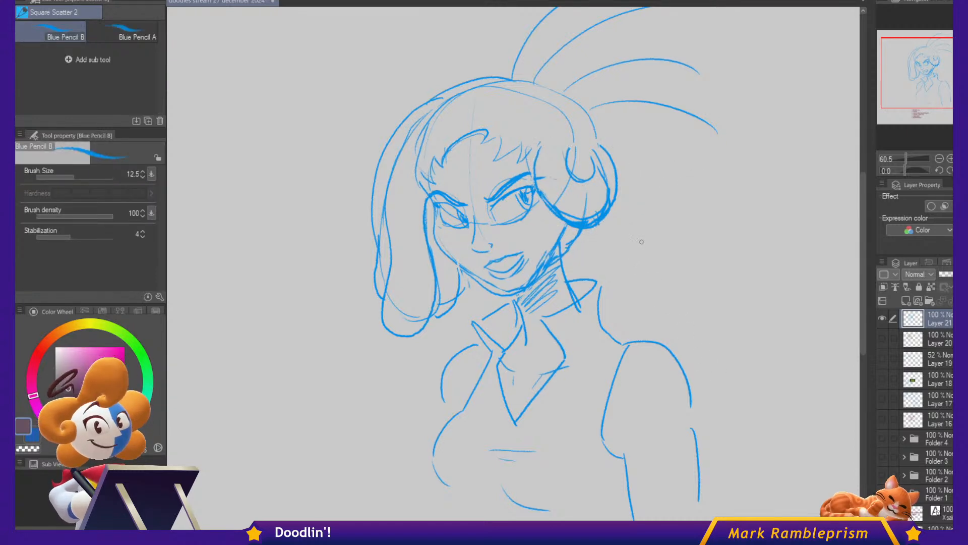
{"action": "left_click", "coordinate": [919, 303]}
{"action": "left_click", "coordinate": [921, 341]}
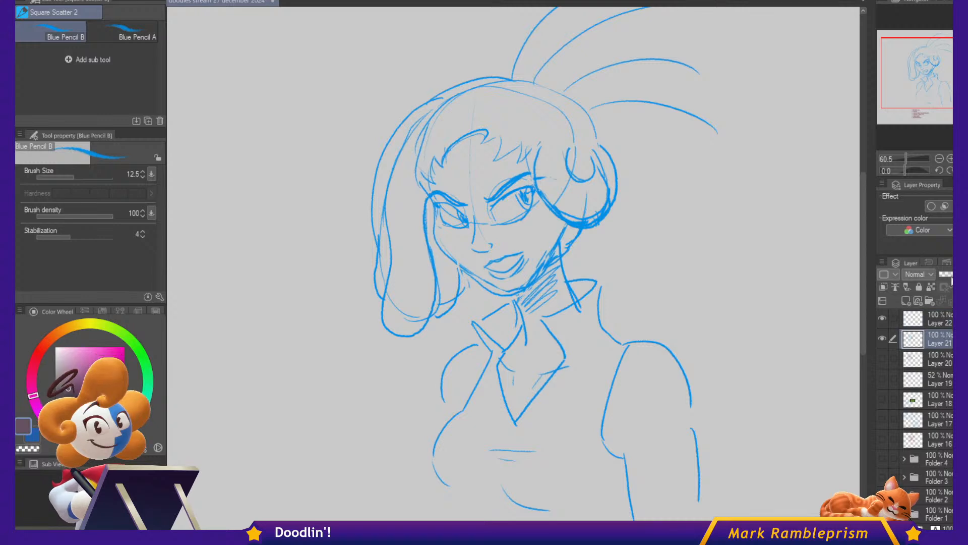
{"action": "left_click", "coordinate": [951, 274]}
{"action": "left_click", "coordinate": [928, 317]}
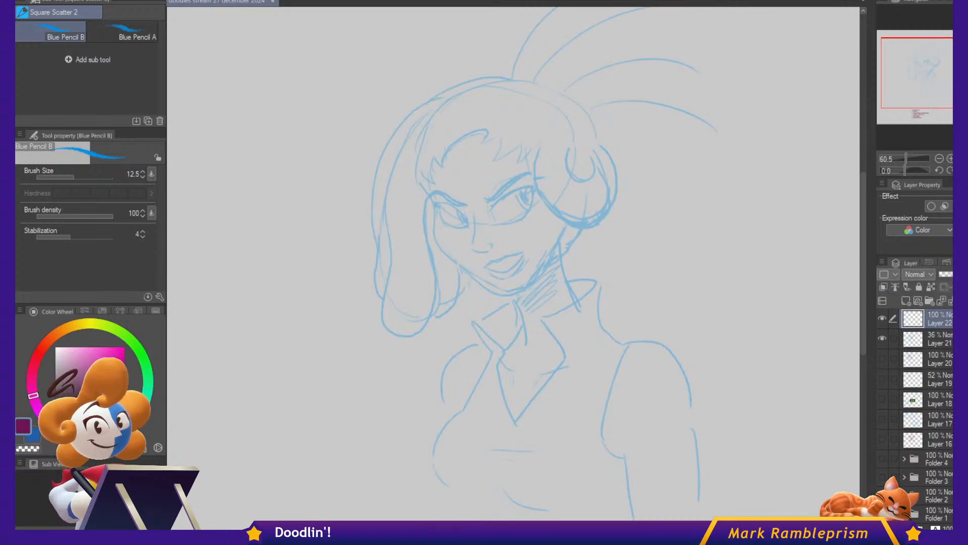
{"action": "left_click", "coordinate": [38, 362]}
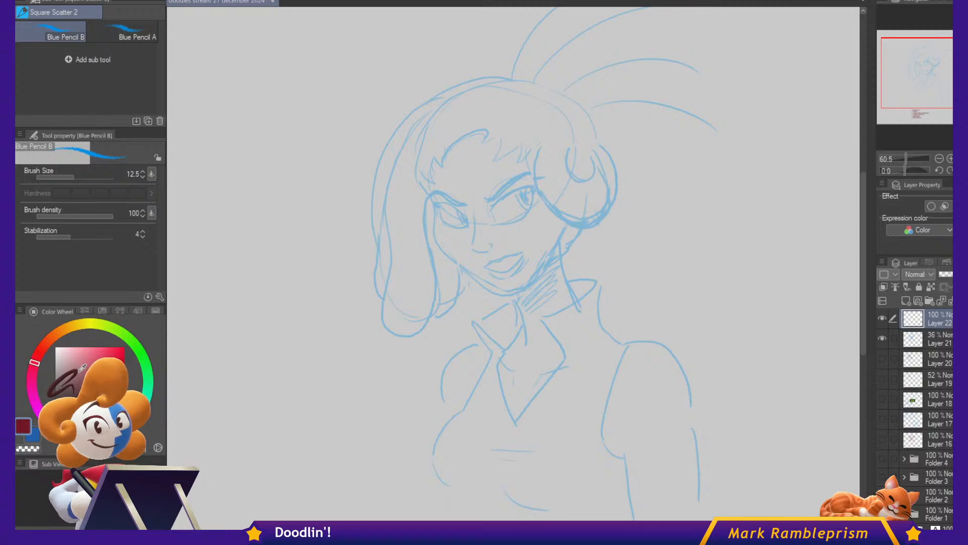
Ink a thick, tapered eyebrow above the larger eye in dark red with the Neat lines COLOR brush.
{"action": "scroll", "coordinate": [485, 216], "scroll_direction": "up", "scroll_amount": 4}
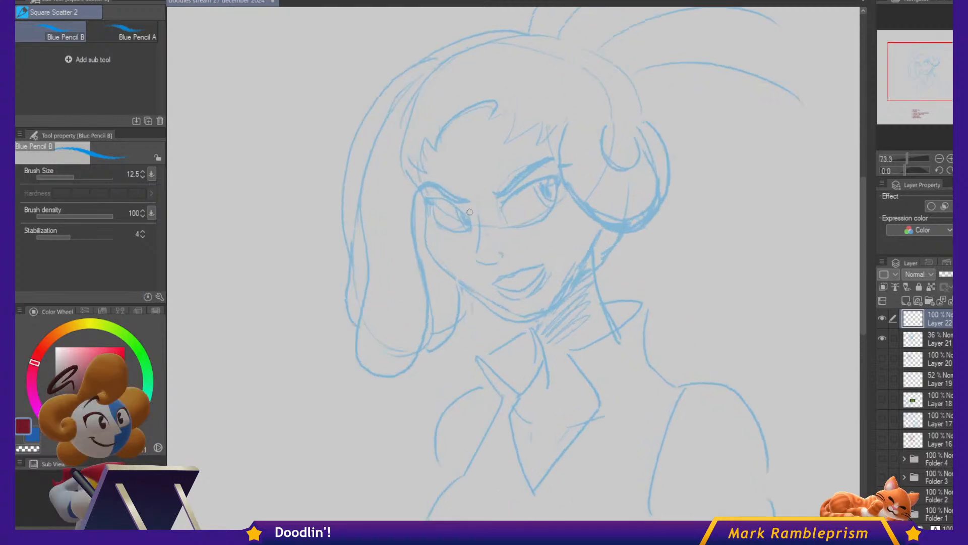
{"action": "left_click_drag", "start_coordinate": [485, 216], "coordinate": [472, 253]}
{"action": "key", "text": "b"}
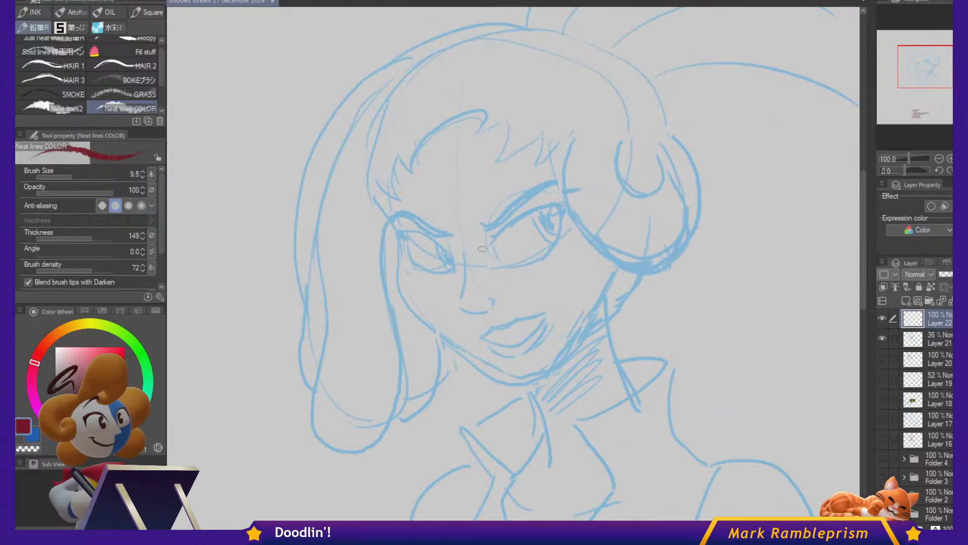
{"action": "scroll", "coordinate": [482, 249], "scroll_direction": "up", "scroll_amount": 2}
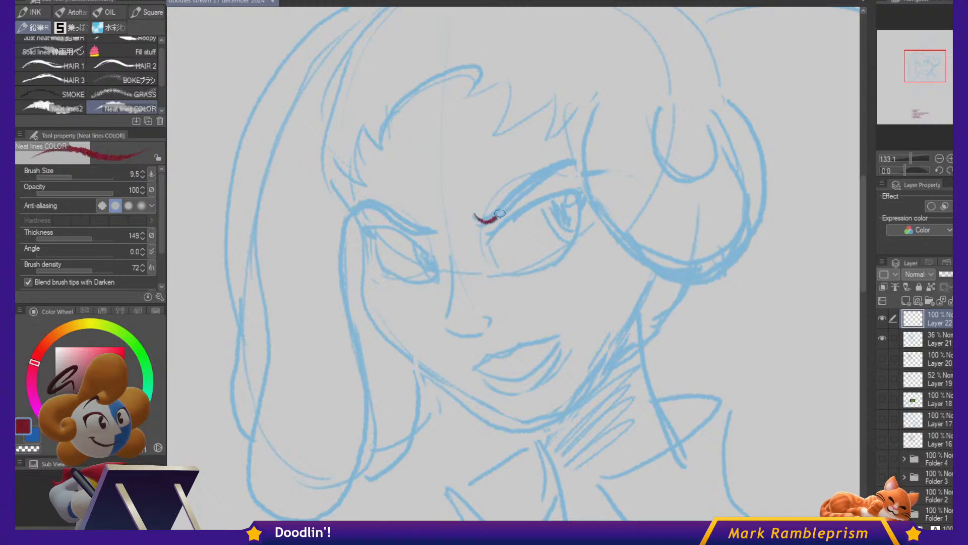
{"action": "mouse_move", "coordinate": [500, 214]}
{"action": "left_mouse_down"}
{"action": "mouse_move", "coordinate": [525, 185]}
{"action": "mouse_move", "coordinate": [606, 165]}
{"action": "left_mouse_up"}
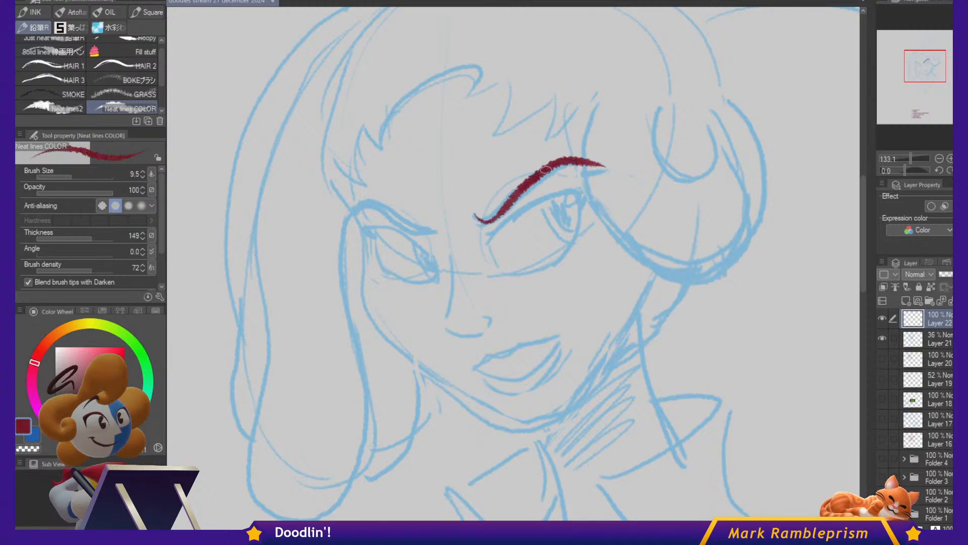
{"action": "left_click_drag", "start_coordinate": [520, 191], "coordinate": [563, 167]}
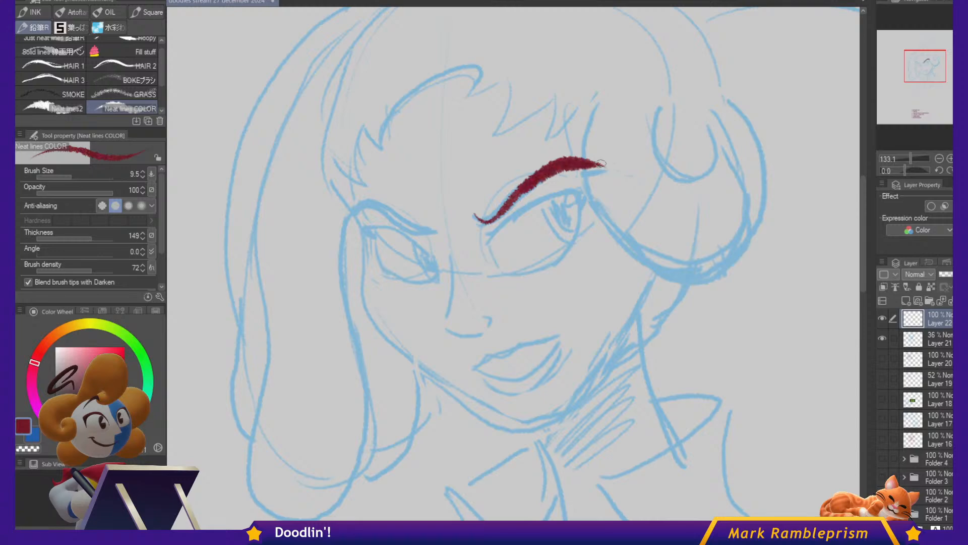
Ink the larger eye's outline with a heavy upper lid and outer corner, and thin the lower lid line with transparent colour.
{"action": "mouse_move", "coordinate": [486, 241]}
{"action": "left_mouse_down"}
{"action": "mouse_move", "coordinate": [575, 190]}
{"action": "mouse_move", "coordinate": [580, 215]}
{"action": "mouse_move", "coordinate": [580, 194]}
{"action": "mouse_move", "coordinate": [583, 222]}
{"action": "mouse_move", "coordinate": [564, 257]}
{"action": "mouse_move", "coordinate": [517, 275]}
{"action": "mouse_move", "coordinate": [519, 263]}
{"action": "left_mouse_up"}
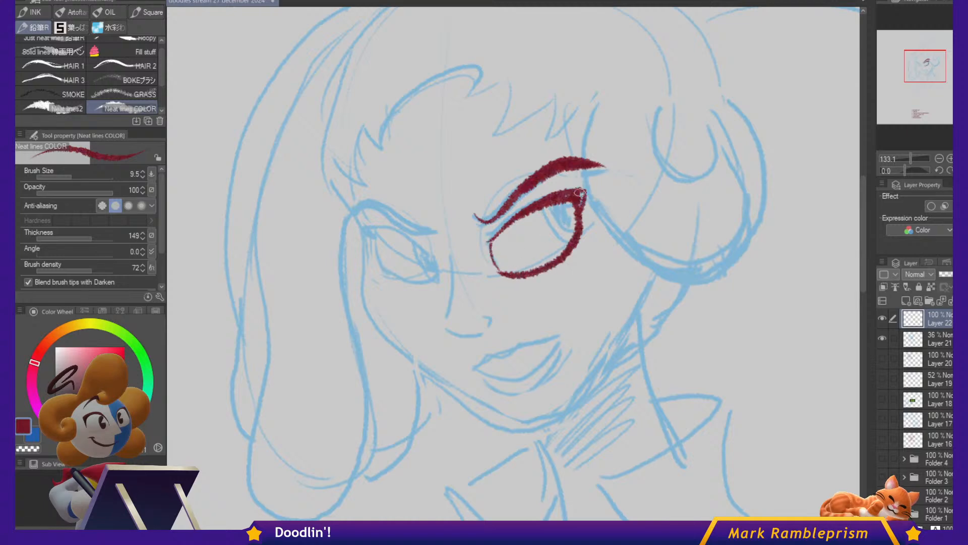
{"action": "left_click_drag", "start_coordinate": [584, 221], "coordinate": [579, 194]}
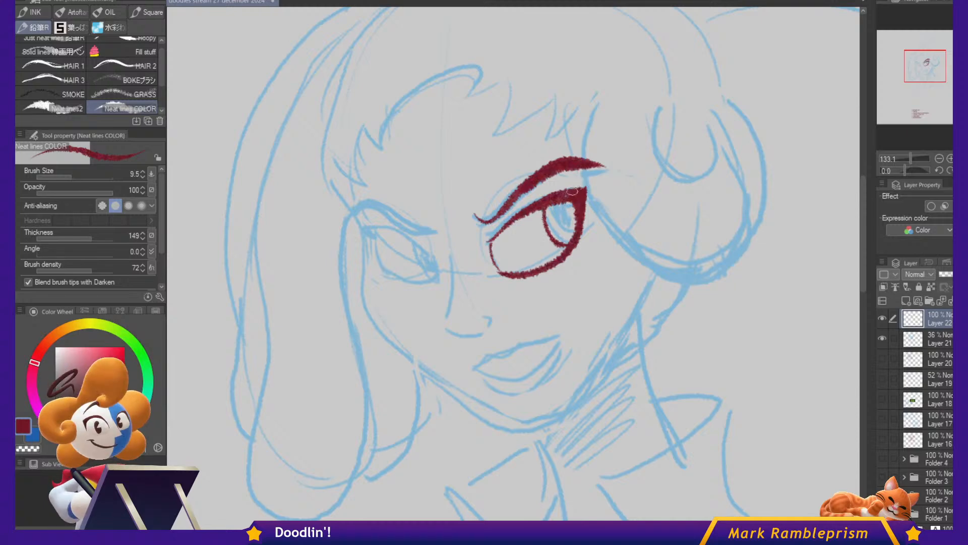
{"action": "key", "text": "c"}
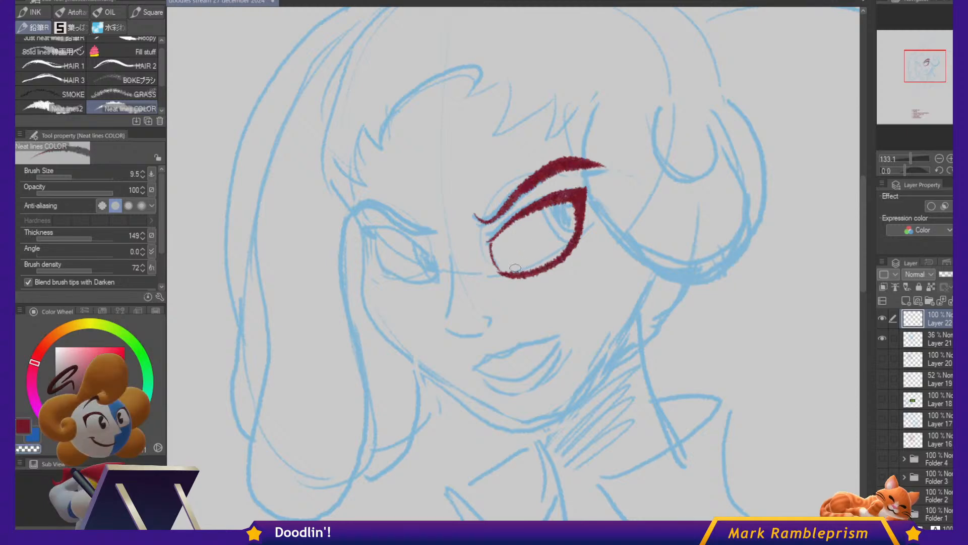
{"action": "left_click_drag", "start_coordinate": [520, 269], "coordinate": [554, 255]}
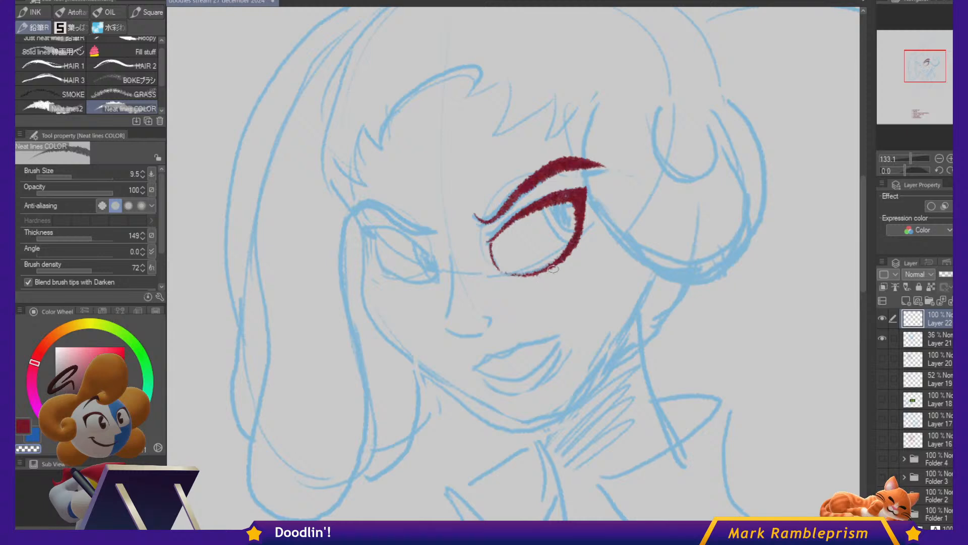
{"action": "key", "text": "c"}
Ink the nose profile and nostril, then the lips with a filled upper lip and a curved lower lip line.
{"action": "mouse_move", "coordinate": [450, 267]}
{"action": "left_mouse_down"}
{"action": "mouse_move", "coordinate": [439, 323]}
{"action": "mouse_move", "coordinate": [460, 339]}
{"action": "mouse_move", "coordinate": [494, 321]}
{"action": "mouse_move", "coordinate": [468, 339]}
{"action": "mouse_move", "coordinate": [489, 320]}
{"action": "mouse_move", "coordinate": [449, 332]}
{"action": "left_mouse_up"}
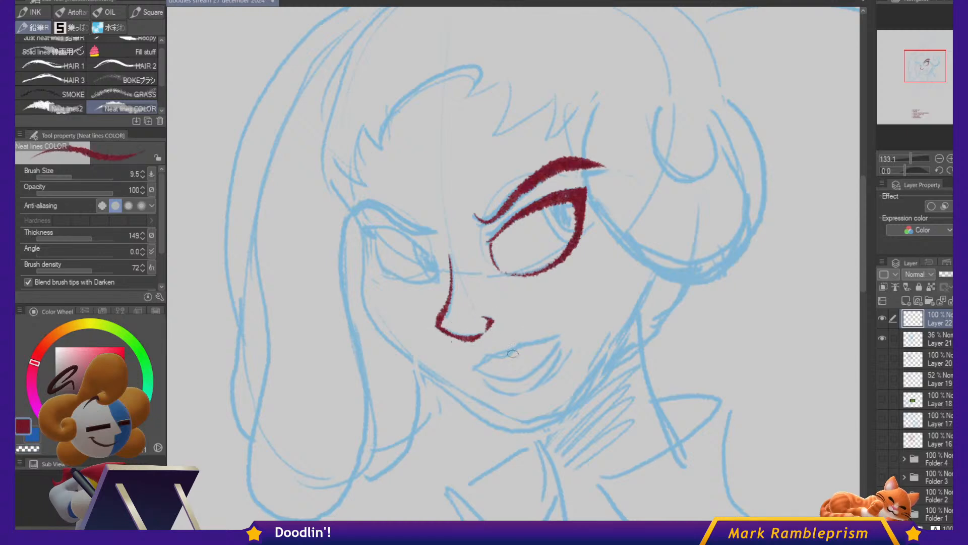
{"action": "left_click_drag", "start_coordinate": [494, 361], "coordinate": [549, 339]}
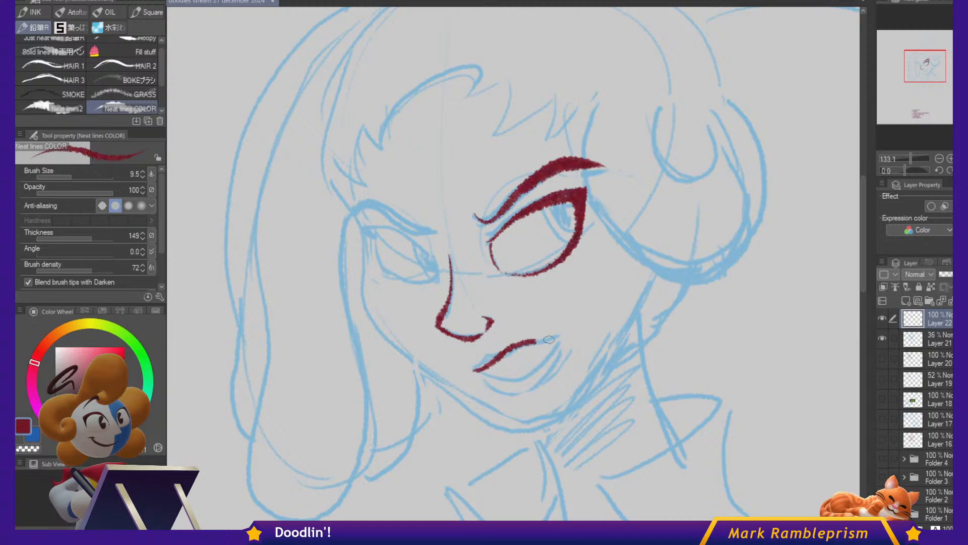
{"action": "mouse_move", "coordinate": [474, 371]}
{"action": "left_mouse_down"}
{"action": "mouse_move", "coordinate": [507, 384]}
{"action": "mouse_move", "coordinate": [530, 379]}
{"action": "left_mouse_up"}
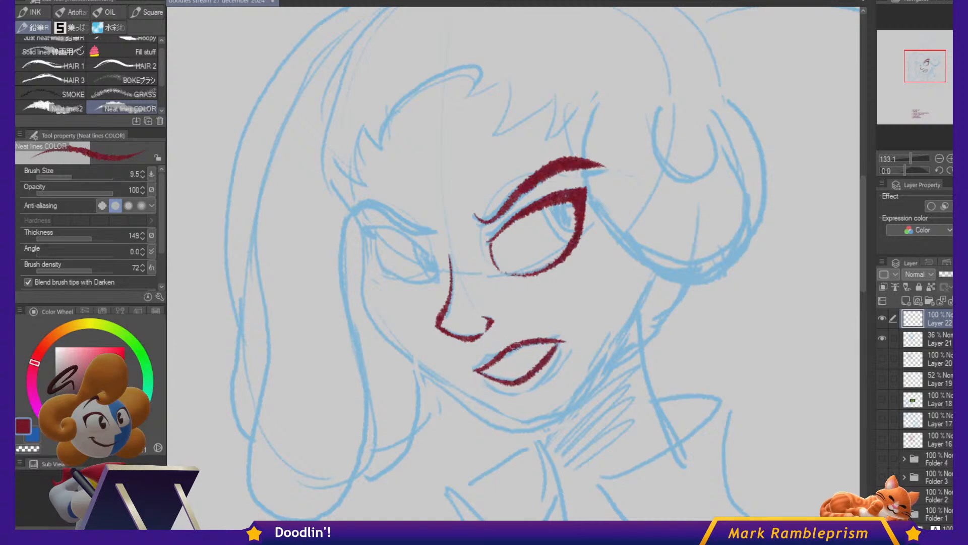
{"action": "mouse_move", "coordinate": [515, 345]}
{"action": "left_mouse_down"}
{"action": "mouse_move", "coordinate": [477, 369]}
{"action": "mouse_move", "coordinate": [509, 339]}
{"action": "mouse_move", "coordinate": [548, 343]}
{"action": "left_mouse_up"}
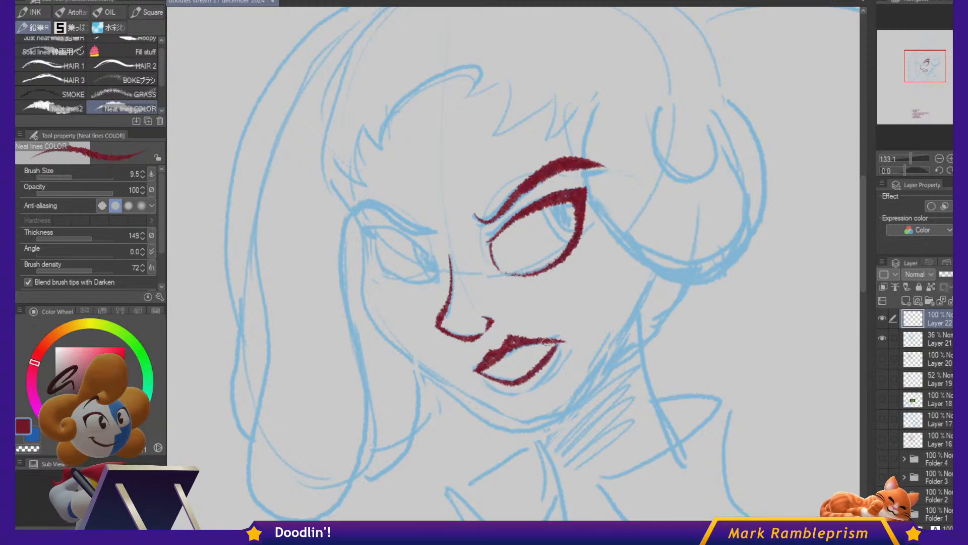
{"action": "mouse_move", "coordinate": [484, 381]}
{"action": "left_mouse_down"}
{"action": "mouse_move", "coordinate": [512, 399]}
{"action": "mouse_move", "coordinate": [531, 395]}
{"action": "left_mouse_up"}
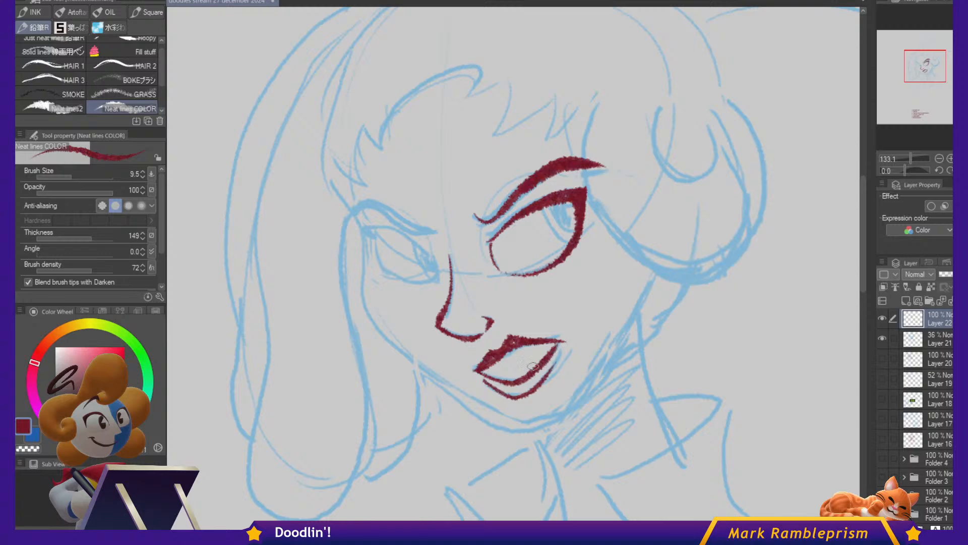
{"action": "key", "text": "ctrl+z"}
{"action": "mouse_move", "coordinate": [477, 373]}
{"action": "left_mouse_down"}
{"action": "mouse_move", "coordinate": [507, 401]}
{"action": "mouse_move", "coordinate": [529, 394]}
{"action": "left_mouse_up"}
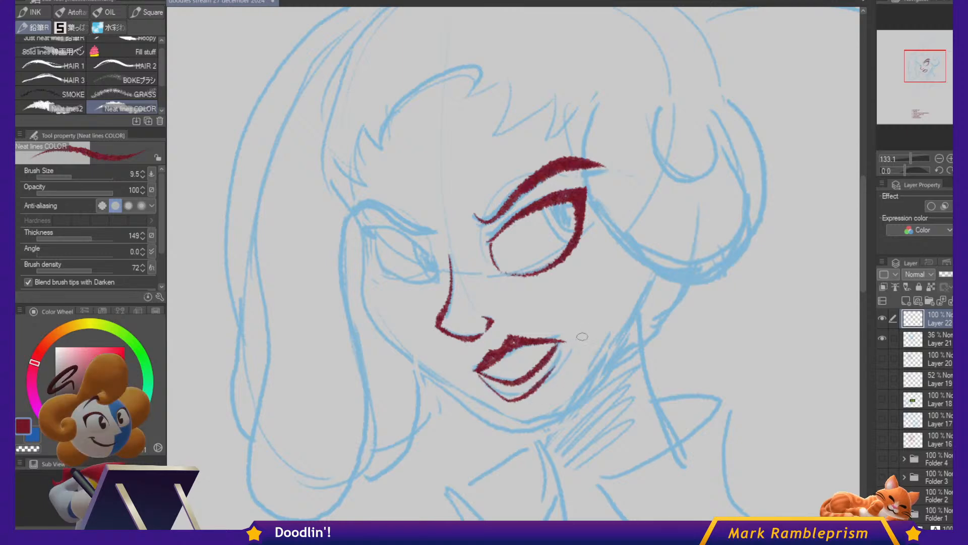
Ink the jawline around the chin and up the far cheek, and add the small ear contour behind the jaw.
{"action": "mouse_move", "coordinate": [648, 265]}
{"action": "left_mouse_down"}
{"action": "mouse_move", "coordinate": [645, 298]}
{"action": "mouse_move", "coordinate": [623, 336]}
{"action": "mouse_move", "coordinate": [539, 425]}
{"action": "left_mouse_up"}
{"action": "key", "text": "ctrl+z"}
{"action": "mouse_move", "coordinate": [647, 266]}
{"action": "left_mouse_down"}
{"action": "mouse_move", "coordinate": [640, 313]}
{"action": "mouse_move", "coordinate": [582, 391]}
{"action": "mouse_move", "coordinate": [567, 395]}
{"action": "mouse_move", "coordinate": [649, 279]}
{"action": "mouse_move", "coordinate": [637, 319]}
{"action": "mouse_move", "coordinate": [598, 376]}
{"action": "mouse_move", "coordinate": [570, 409]}
{"action": "mouse_move", "coordinate": [506, 434]}
{"action": "left_mouse_up"}
{"action": "key", "text": "ctrl+z"}
{"action": "left_click_drag", "start_coordinate": [452, 394], "coordinate": [365, 311]}
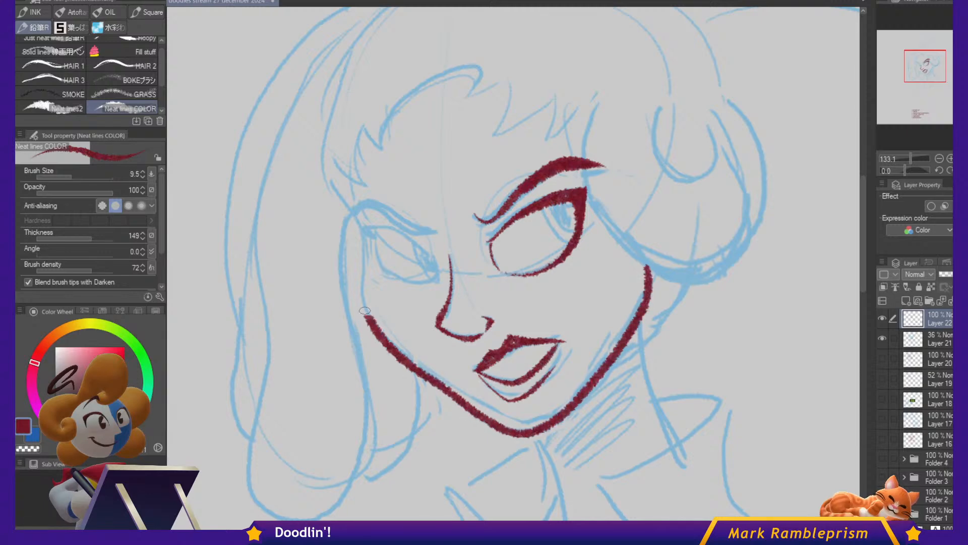
{"action": "left_click_drag", "start_coordinate": [361, 261], "coordinate": [351, 215]}
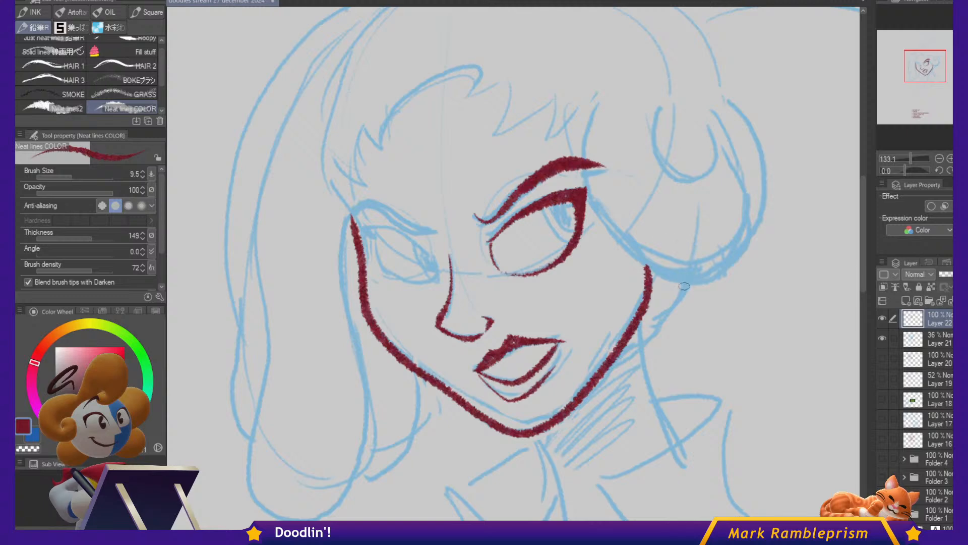
{"action": "left_click_drag", "start_coordinate": [656, 316], "coordinate": [644, 352]}
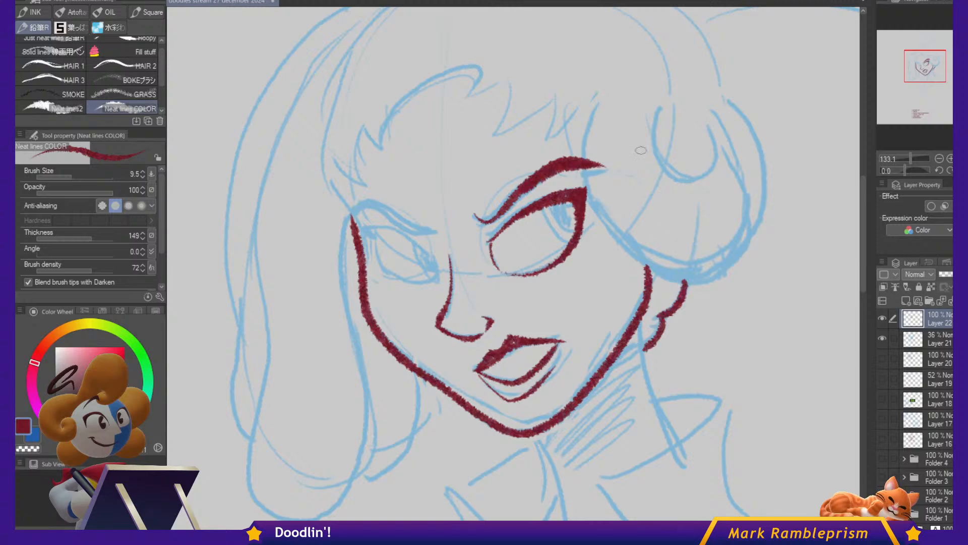
Ink the outline of the rounded hair section over the ear, from its front edge beside the eye around to the back.
{"action": "mouse_move", "coordinate": [603, 92]}
{"action": "left_mouse_down"}
{"action": "mouse_move", "coordinate": [582, 185]}
{"action": "mouse_move", "coordinate": [642, 249]}
{"action": "left_mouse_up"}
{"action": "key", "text": "ctrl+z"}
{"action": "mouse_move", "coordinate": [605, 92]}
{"action": "left_mouse_down"}
{"action": "mouse_move", "coordinate": [592, 125]}
{"action": "mouse_move", "coordinate": [596, 190]}
{"action": "mouse_move", "coordinate": [635, 245]}
{"action": "mouse_move", "coordinate": [687, 258]}
{"action": "mouse_move", "coordinate": [589, 113]}
{"action": "mouse_move", "coordinate": [586, 173]}
{"action": "mouse_move", "coordinate": [620, 233]}
{"action": "mouse_move", "coordinate": [690, 247]}
{"action": "mouse_move", "coordinate": [584, 106]}
{"action": "left_mouse_up"}
{"action": "key", "text": "ctrl+z"}
{"action": "key", "text": "ctrl+z"}
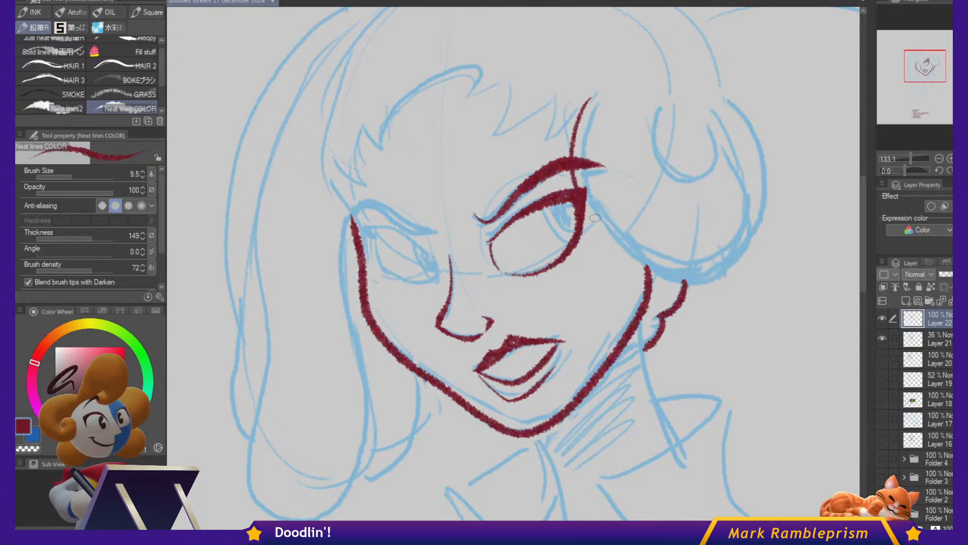
{"action": "mouse_move", "coordinate": [595, 217]}
{"action": "left_mouse_down"}
{"action": "mouse_move", "coordinate": [673, 265]}
{"action": "mouse_move", "coordinate": [744, 207]}
{"action": "left_mouse_up"}
{"action": "key", "text": "ctrl+z"}
{"action": "mouse_move", "coordinate": [595, 91]}
{"action": "left_mouse_down"}
{"action": "mouse_move", "coordinate": [569, 157]}
{"action": "mouse_move", "coordinate": [585, 216]}
{"action": "mouse_move", "coordinate": [640, 253]}
{"action": "mouse_move", "coordinate": [699, 258]}
{"action": "mouse_move", "coordinate": [736, 220]}
{"action": "mouse_move", "coordinate": [751, 155]}
{"action": "mouse_move", "coordinate": [712, 88]}
{"action": "left_mouse_up"}
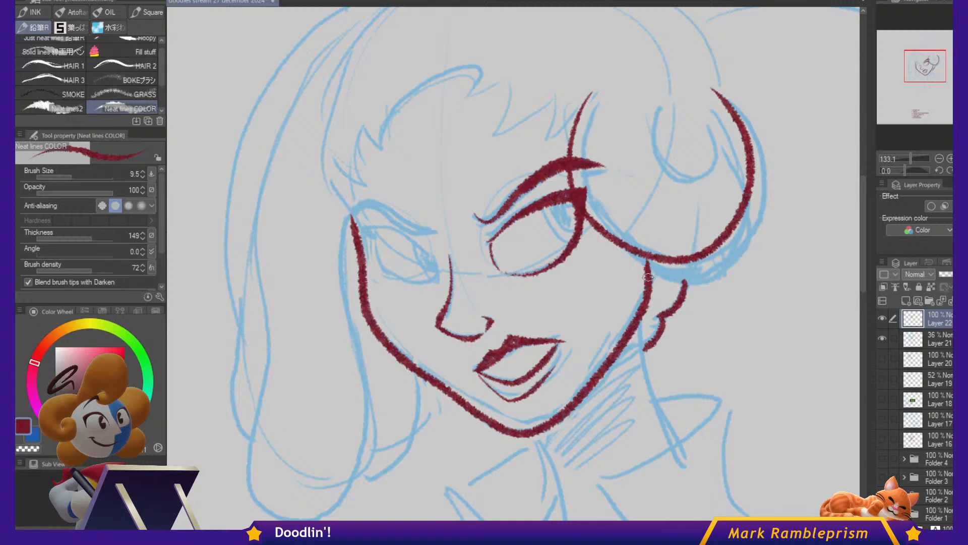
Ink the U-shaped curl inside the rounded hair section and a short strand along its lower front edge.
{"action": "scroll", "coordinate": [671, 237], "scroll_direction": "up", "scroll_amount": 3}
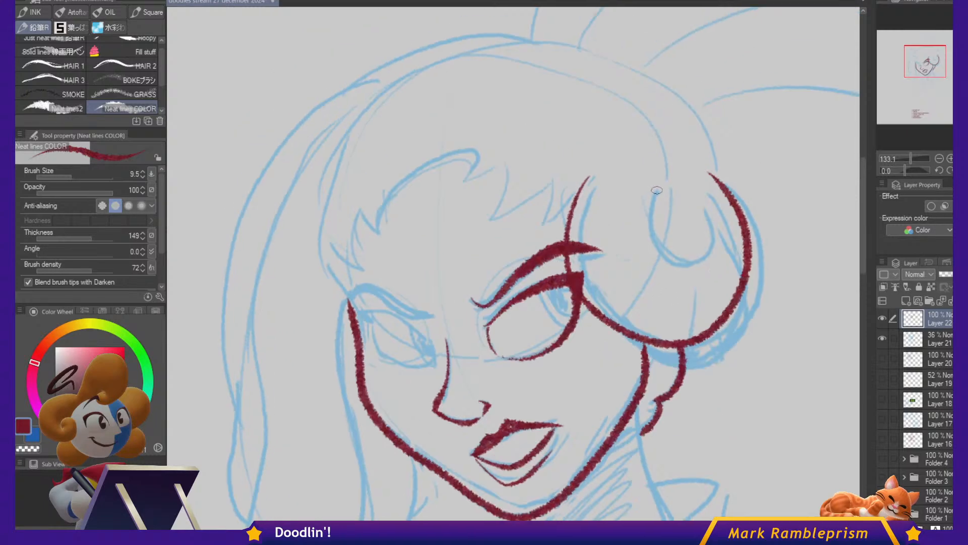
{"action": "mouse_move", "coordinate": [661, 235]}
{"action": "left_mouse_down"}
{"action": "mouse_move", "coordinate": [682, 255]}
{"action": "mouse_move", "coordinate": [704, 250]}
{"action": "mouse_move", "coordinate": [708, 200]}
{"action": "left_mouse_up"}
{"action": "left_click_drag", "start_coordinate": [586, 313], "coordinate": [643, 297]}
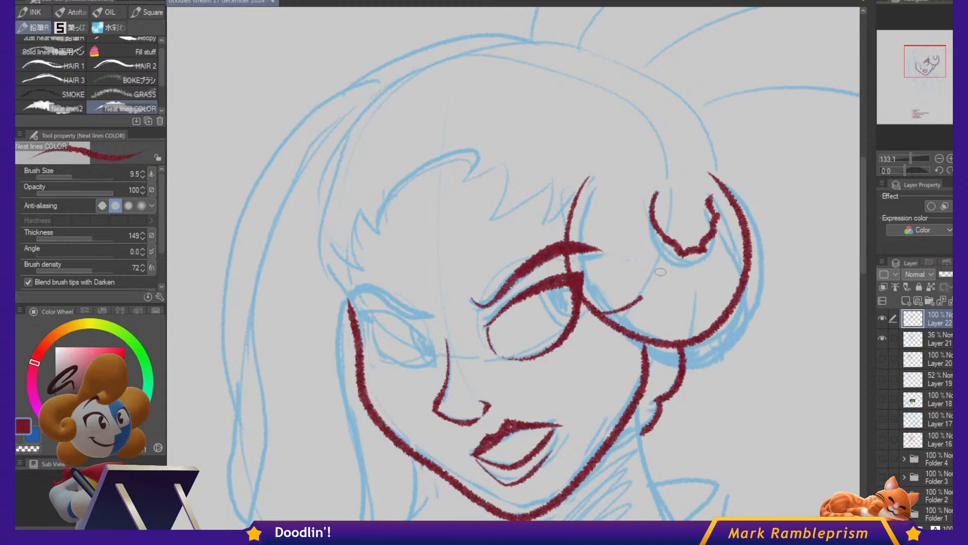
Ink short curved strands inside the rounded hair section, radiating below and beside the U-shaped curl.
{"action": "left_click_drag", "start_coordinate": [700, 262], "coordinate": [674, 338]}
{"action": "left_click_drag", "start_coordinate": [727, 246], "coordinate": [742, 288]}
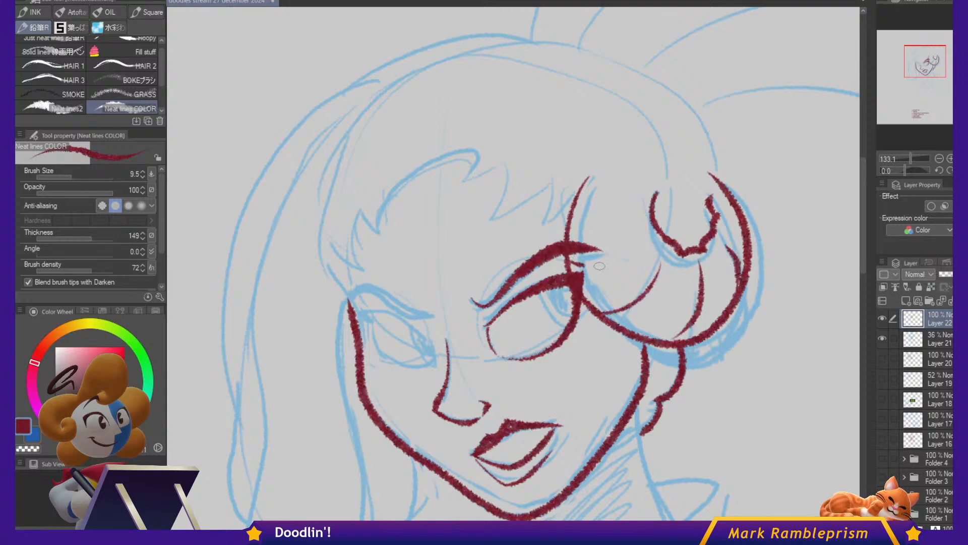
{"action": "left_click_drag", "start_coordinate": [584, 265], "coordinate": [623, 263]}
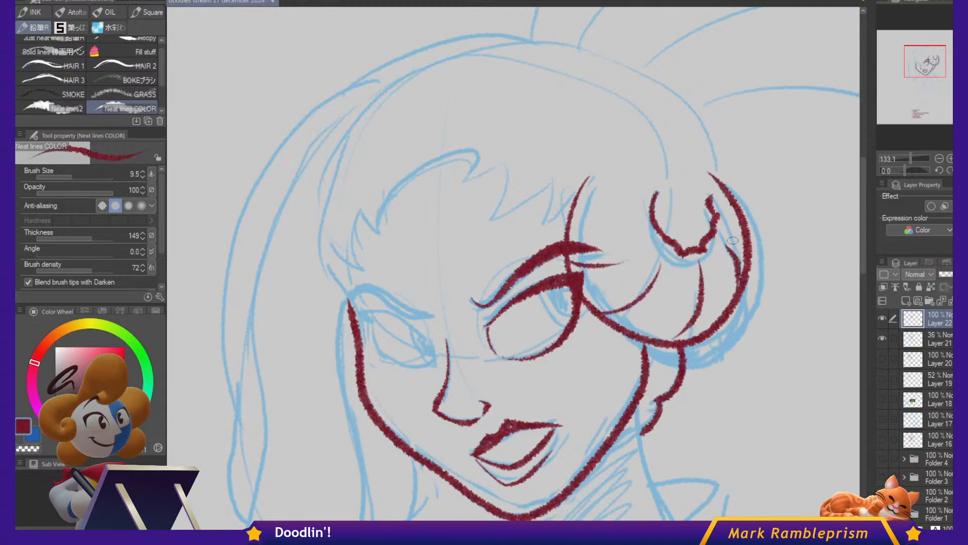
{"action": "key", "text": "ctrl+z"}
{"action": "left_click_drag", "start_coordinate": [655, 222], "coordinate": [616, 259]}
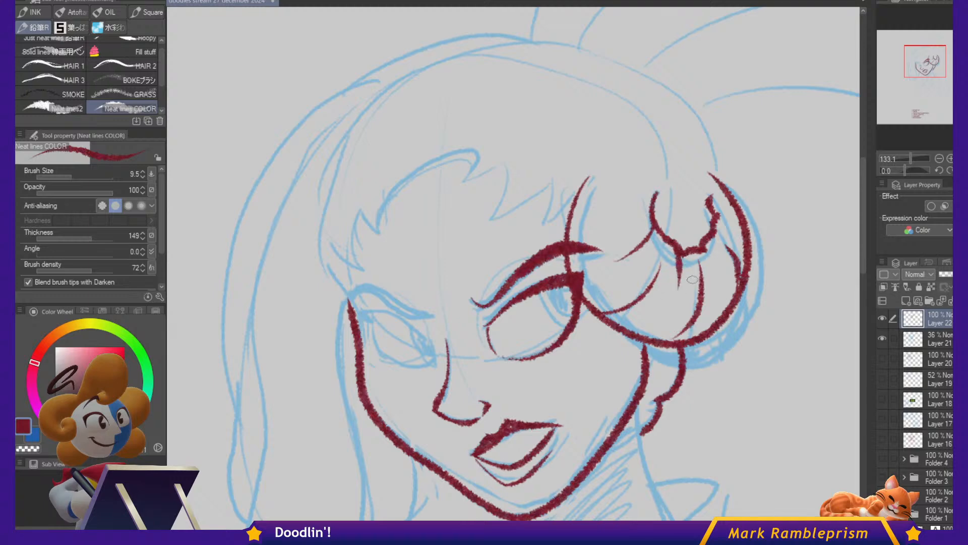
Ink the jagged fringe across the forehead, from the far temple's spiky tufts to the rounded hair section.
{"action": "left_click_drag", "start_coordinate": [705, 261], "coordinate": [797, 266]}
{"action": "mouse_move", "coordinate": [472, 243]}
{"action": "left_mouse_down"}
{"action": "mouse_move", "coordinate": [496, 189]}
{"action": "mouse_move", "coordinate": [539, 159]}
{"action": "mouse_move", "coordinate": [561, 179]}
{"action": "mouse_move", "coordinate": [547, 192]}
{"action": "mouse_move", "coordinate": [588, 170]}
{"action": "left_mouse_up"}
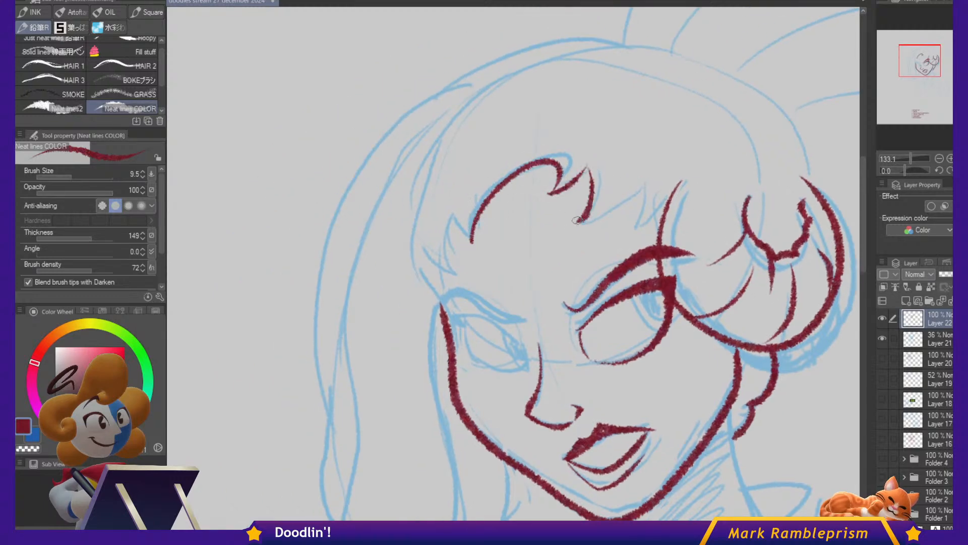
{"action": "mouse_move", "coordinate": [578, 220]}
{"action": "left_mouse_down"}
{"action": "mouse_move", "coordinate": [640, 175]}
{"action": "mouse_move", "coordinate": [626, 229]}
{"action": "mouse_move", "coordinate": [671, 193]}
{"action": "left_mouse_up"}
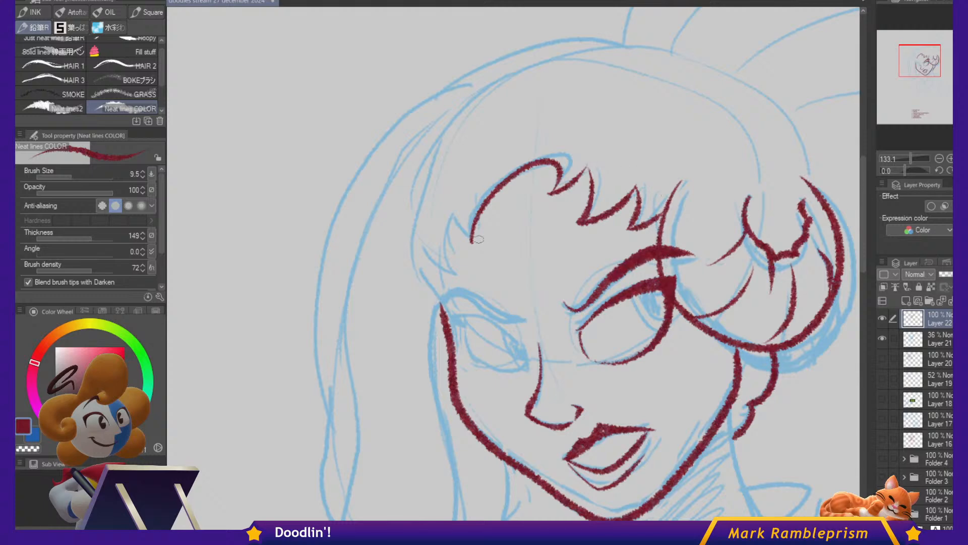
{"action": "mouse_move", "coordinate": [455, 209]}
{"action": "left_mouse_down"}
{"action": "mouse_move", "coordinate": [449, 268]}
{"action": "mouse_move", "coordinate": [462, 270]}
{"action": "left_mouse_up"}
{"action": "mouse_move", "coordinate": [462, 271]}
{"action": "left_mouse_down"}
{"action": "mouse_move", "coordinate": [448, 272]}
{"action": "mouse_move", "coordinate": [424, 239]}
{"action": "left_mouse_up"}
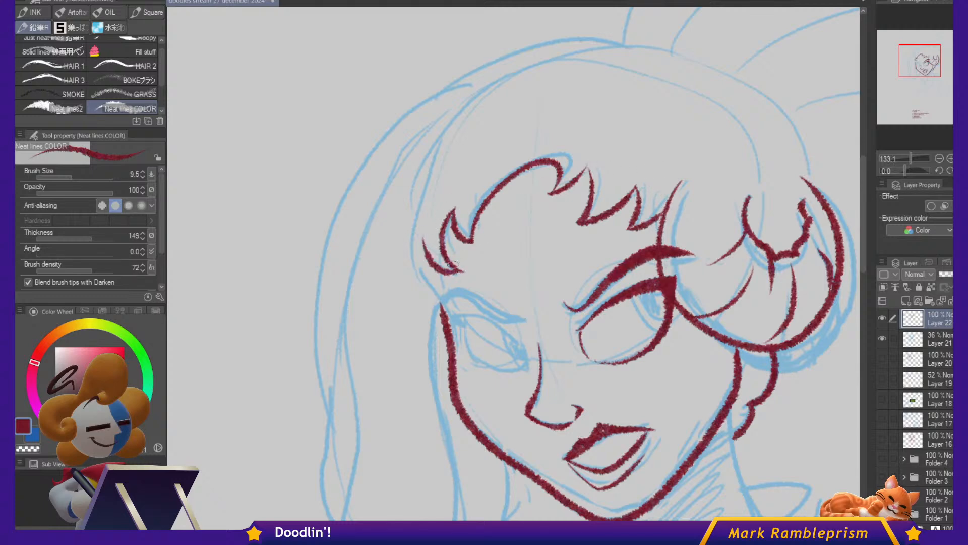
{"action": "left_click_drag", "start_coordinate": [422, 278], "coordinate": [418, 252]}
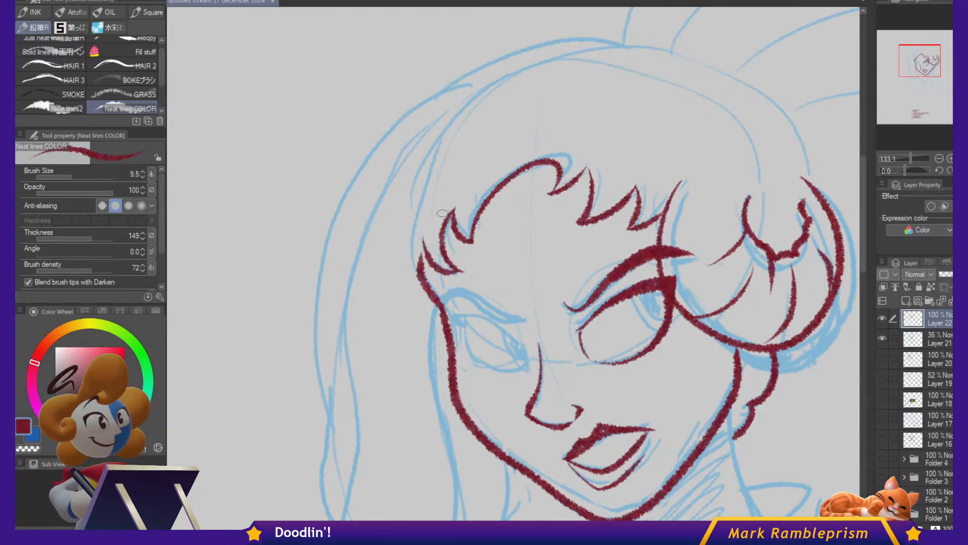
{"action": "key", "text": "ctrl+z"}
Ink the long hair lock hanging beside the far cheek with its rounded end, plus the hair edge at the temple.
{"action": "left_click_drag", "start_coordinate": [486, 239], "coordinate": [560, 146]}
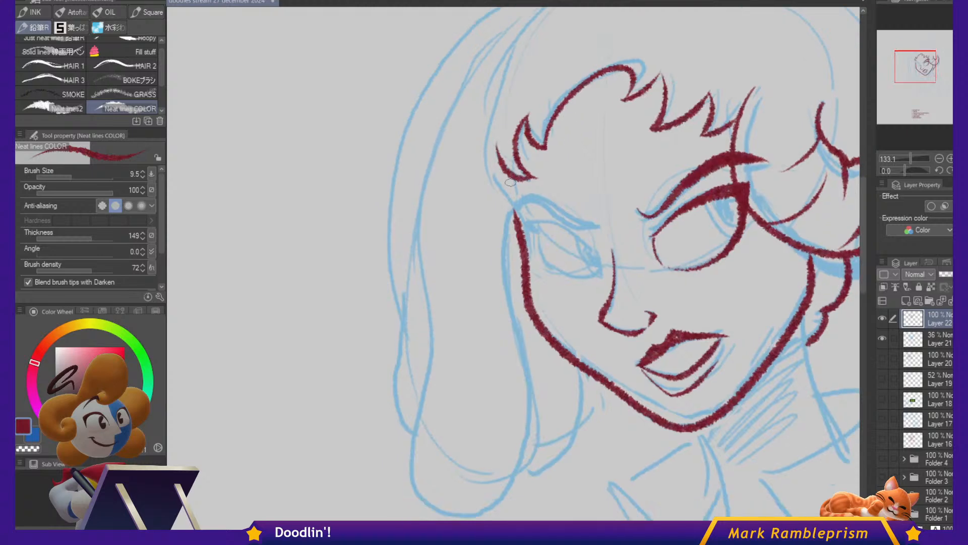
{"action": "mouse_move", "coordinate": [512, 183]}
{"action": "left_mouse_down"}
{"action": "mouse_move", "coordinate": [505, 283]}
{"action": "mouse_move", "coordinate": [528, 411]}
{"action": "mouse_move", "coordinate": [506, 490]}
{"action": "left_mouse_up"}
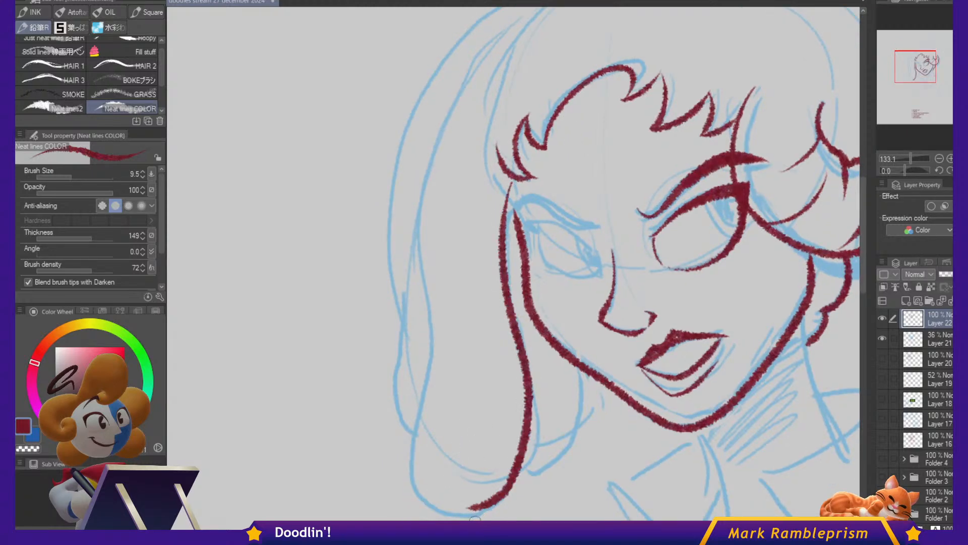
{"action": "mouse_move", "coordinate": [474, 518]}
{"action": "left_mouse_down"}
{"action": "mouse_move", "coordinate": [443, 515]}
{"action": "mouse_move", "coordinate": [411, 481]}
{"action": "mouse_move", "coordinate": [405, 443]}
{"action": "mouse_move", "coordinate": [448, 320]}
{"action": "left_mouse_up"}
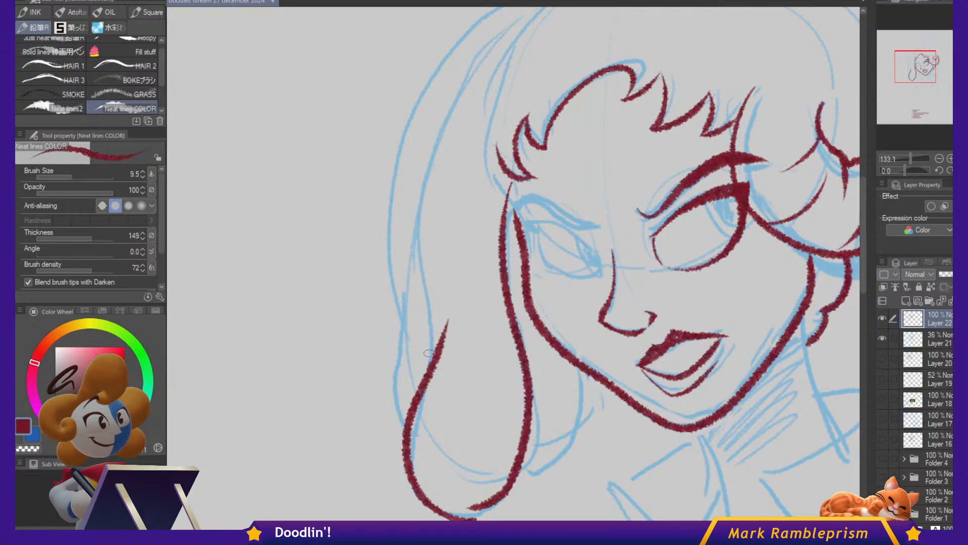
{"action": "mouse_move", "coordinate": [428, 367]}
{"action": "left_mouse_down"}
{"action": "mouse_move", "coordinate": [419, 159]}
{"action": "mouse_move", "coordinate": [528, 20]}
{"action": "left_mouse_up"}
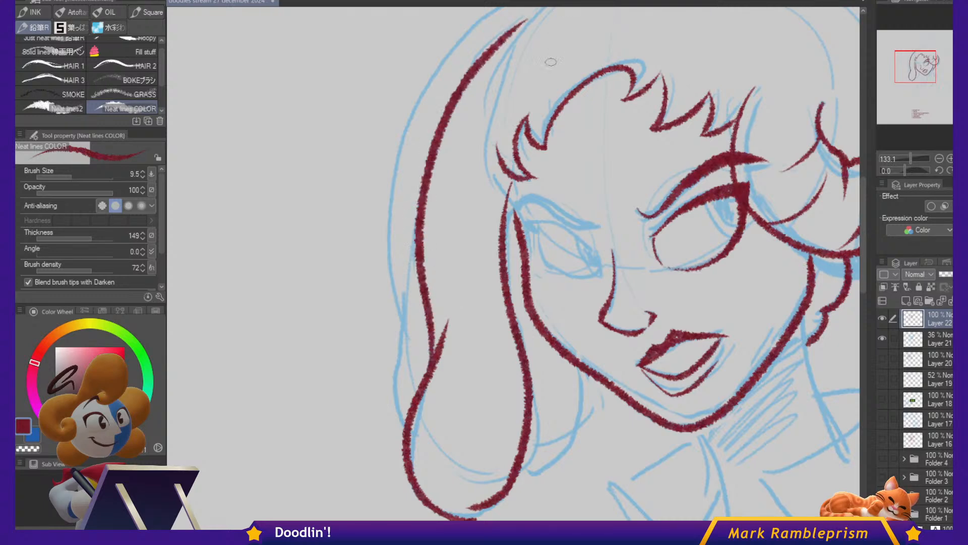
{"action": "left_click_drag", "start_coordinate": [597, 112], "coordinate": [588, 194]}
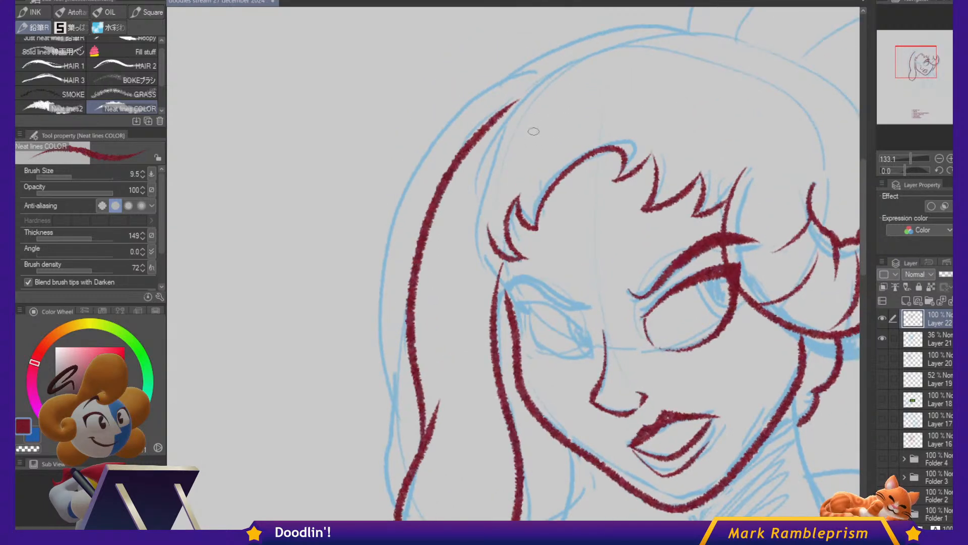
{"action": "mouse_move", "coordinate": [486, 150]}
{"action": "left_mouse_down"}
{"action": "mouse_move", "coordinate": [488, 232]}
{"action": "mouse_move", "coordinate": [503, 252]}
{"action": "mouse_move", "coordinate": [481, 184]}
{"action": "mouse_move", "coordinate": [504, 148]}
{"action": "left_mouse_up"}
{"action": "key", "text": "ctrl+z"}
{"action": "left_click_drag", "start_coordinate": [610, 264], "coordinate": [609, 186]}
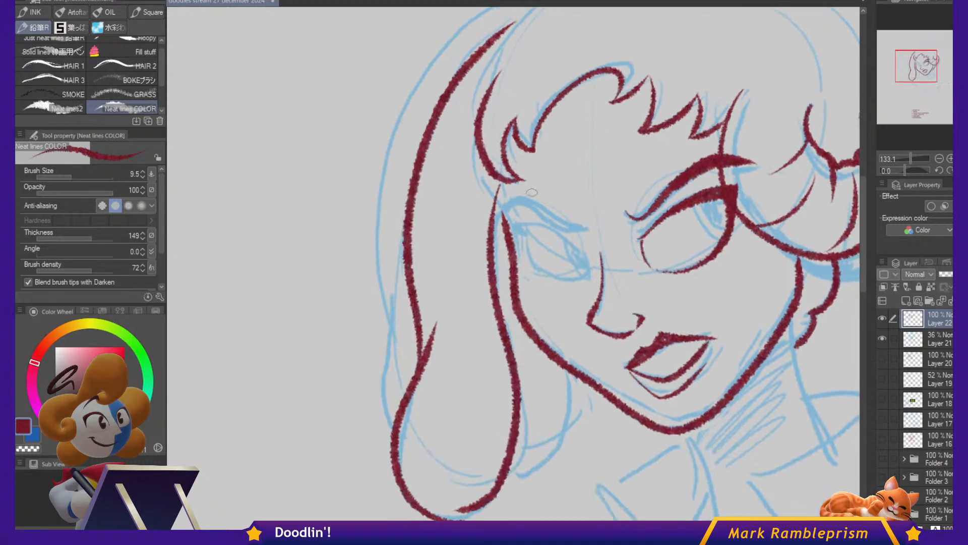
Ink the far eyebrow and the far eye's lids, and fill in its iris.
{"action": "mouse_move", "coordinate": [503, 207]}
{"action": "left_mouse_down"}
{"action": "mouse_move", "coordinate": [534, 207]}
{"action": "mouse_move", "coordinate": [565, 227]}
{"action": "left_mouse_up"}
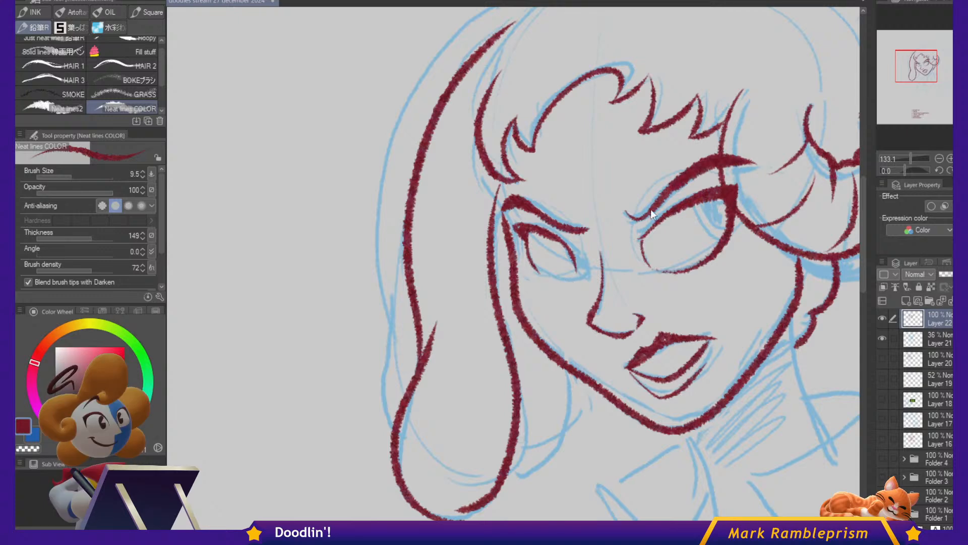
{"action": "key", "text": "ctrl+z"}
{"action": "key", "text": "ctrl+z"}
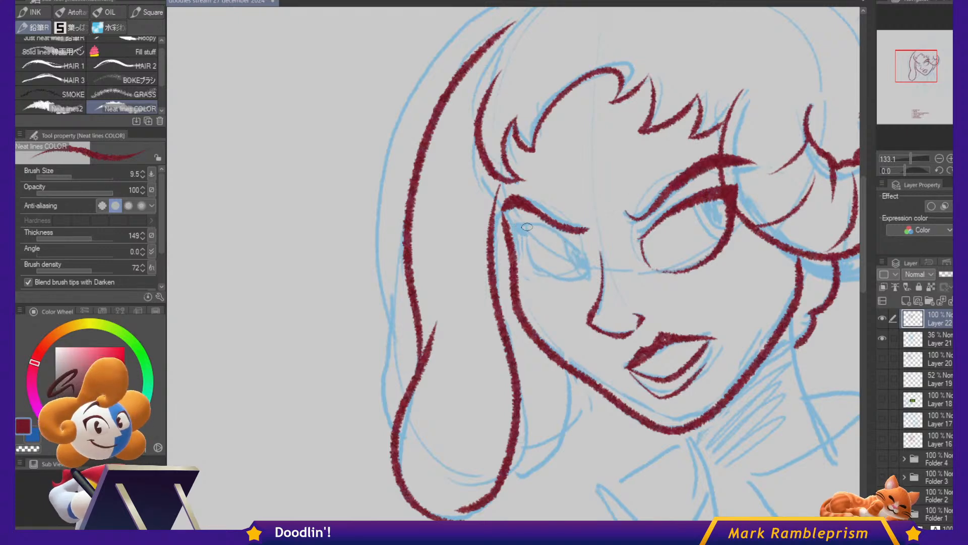
{"action": "mouse_move", "coordinate": [512, 223]}
{"action": "left_mouse_down"}
{"action": "mouse_move", "coordinate": [547, 230]}
{"action": "mouse_move", "coordinate": [589, 277]}
{"action": "left_mouse_up"}
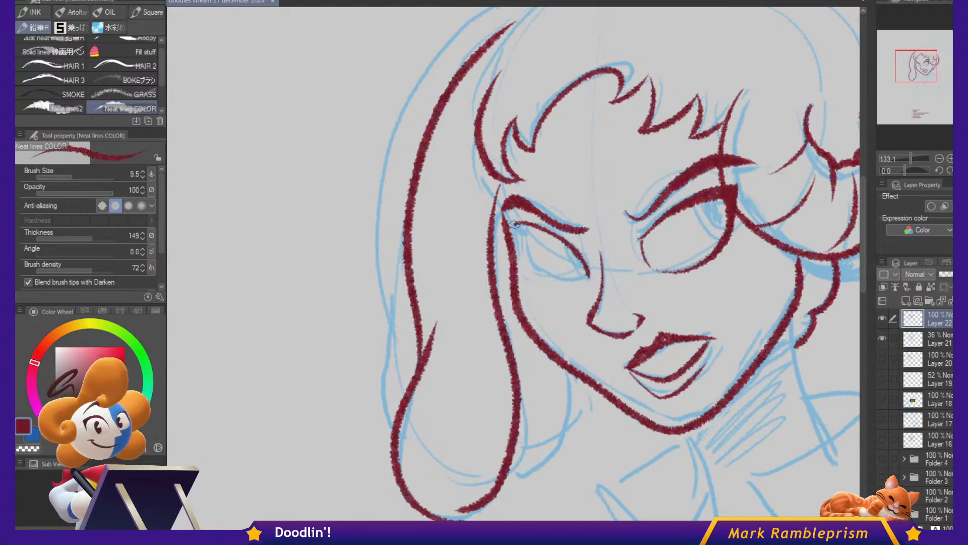
{"action": "left_click_drag", "start_coordinate": [522, 236], "coordinate": [527, 227]}
{"action": "mouse_move", "coordinate": [534, 265]}
{"action": "left_mouse_down"}
{"action": "mouse_move", "coordinate": [588, 276]}
{"action": "mouse_move", "coordinate": [575, 278]}
{"action": "mouse_move", "coordinate": [572, 253]}
{"action": "left_mouse_up"}
{"action": "key", "text": "c"}
{"action": "key", "text": "c"}
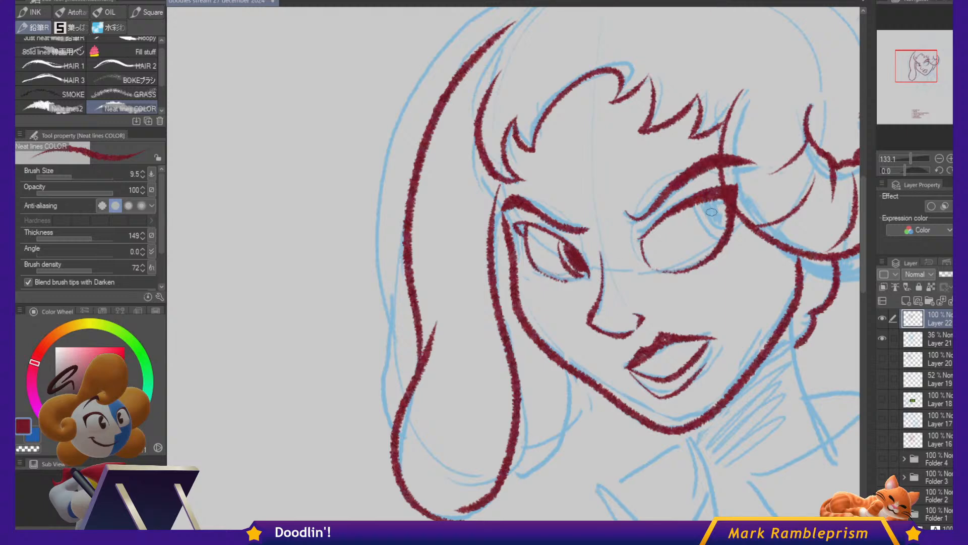
Fill in the near eye's iris, erase a small highlight in the far iris, and thicken the far upper lid.
{"action": "mouse_move", "coordinate": [695, 202]}
{"action": "left_mouse_down"}
{"action": "mouse_move", "coordinate": [701, 226]}
{"action": "mouse_move", "coordinate": [727, 234]}
{"action": "mouse_move", "coordinate": [725, 198]}
{"action": "left_mouse_up"}
{"action": "key", "text": "c"}
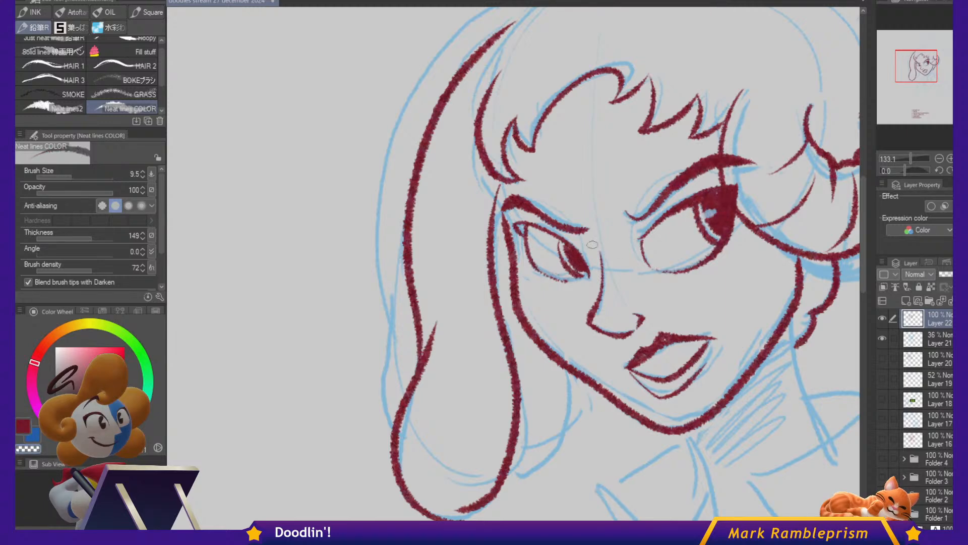
{"action": "left_click_drag", "start_coordinate": [565, 255], "coordinate": [573, 258]}
{"action": "key", "text": "c"}
{"action": "mouse_move", "coordinate": [527, 223]}
{"action": "left_mouse_down"}
{"action": "mouse_move", "coordinate": [520, 235]}
{"action": "mouse_move", "coordinate": [557, 243]}
{"action": "left_mouse_up"}
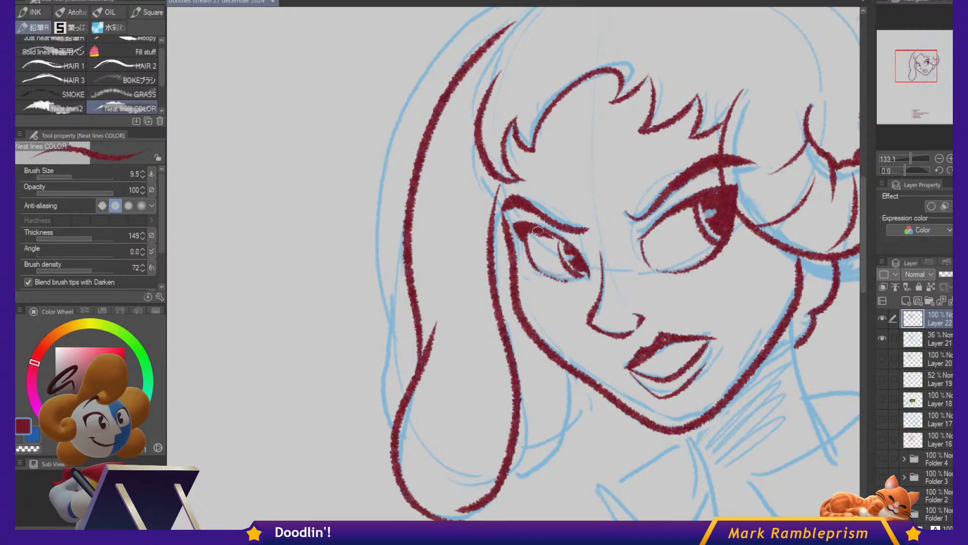
{"action": "key", "text": "c"}
{"action": "key", "text": "c"}
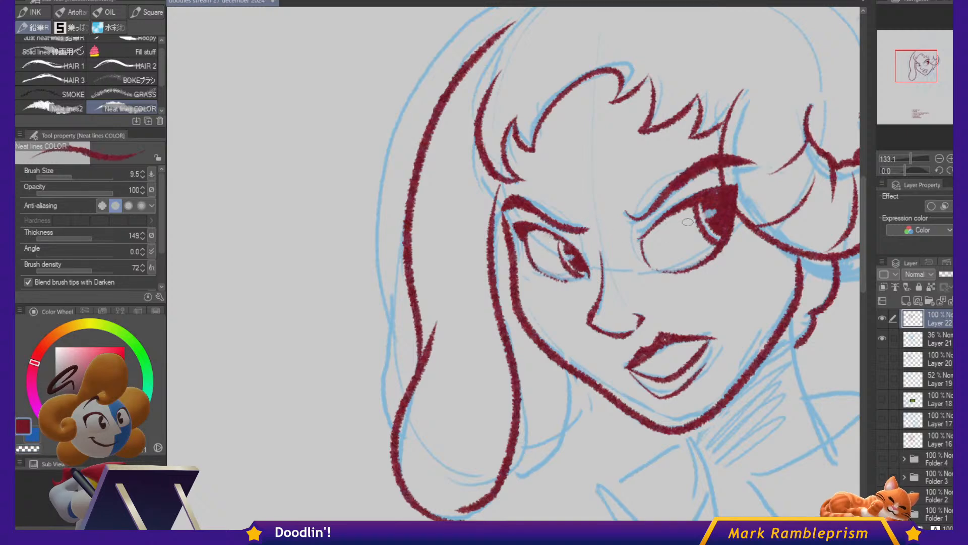
Ink both neck lines below the jaw and the far collar flap with its inner border line.
{"action": "mouse_move", "coordinate": [777, 335]}
{"action": "left_mouse_down"}
{"action": "mouse_move", "coordinate": [776, 358]}
{"action": "mouse_move", "coordinate": [750, 238]}
{"action": "left_mouse_up"}
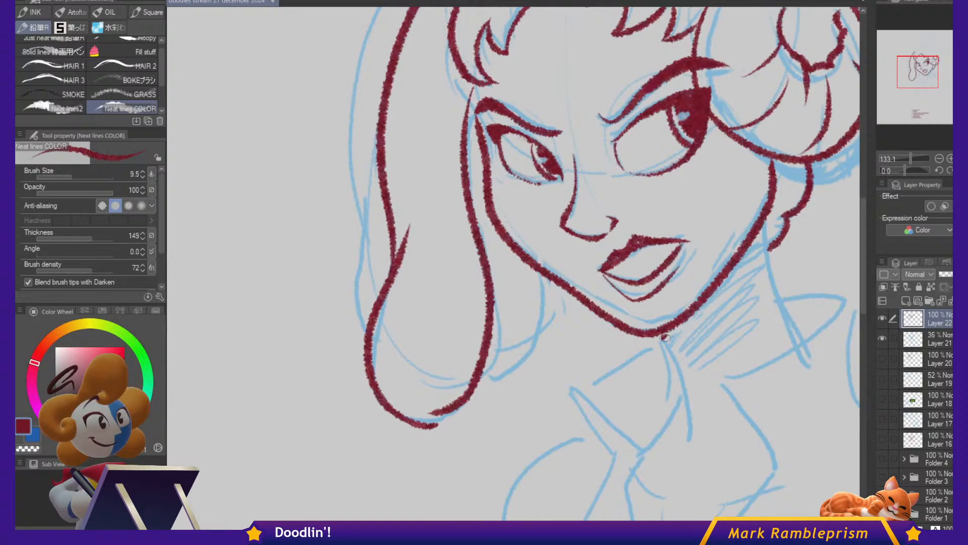
{"action": "left_click_drag", "start_coordinate": [664, 336], "coordinate": [694, 444]}
{"action": "left_click_drag", "start_coordinate": [770, 250], "coordinate": [800, 333]}
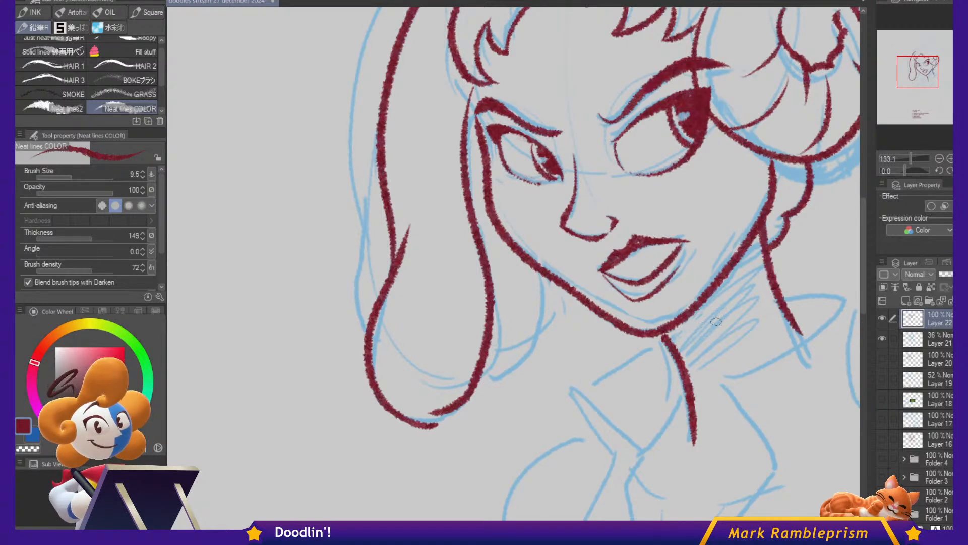
{"action": "left_click_drag", "start_coordinate": [706, 285], "coordinate": [704, 211]}
{"action": "mouse_move", "coordinate": [664, 271]}
{"action": "left_mouse_down"}
{"action": "mouse_move", "coordinate": [572, 328]}
{"action": "mouse_move", "coordinate": [622, 404]}
{"action": "mouse_move", "coordinate": [625, 393]}
{"action": "left_mouse_up"}
{"action": "left_click_drag", "start_coordinate": [588, 330], "coordinate": [625, 305]}
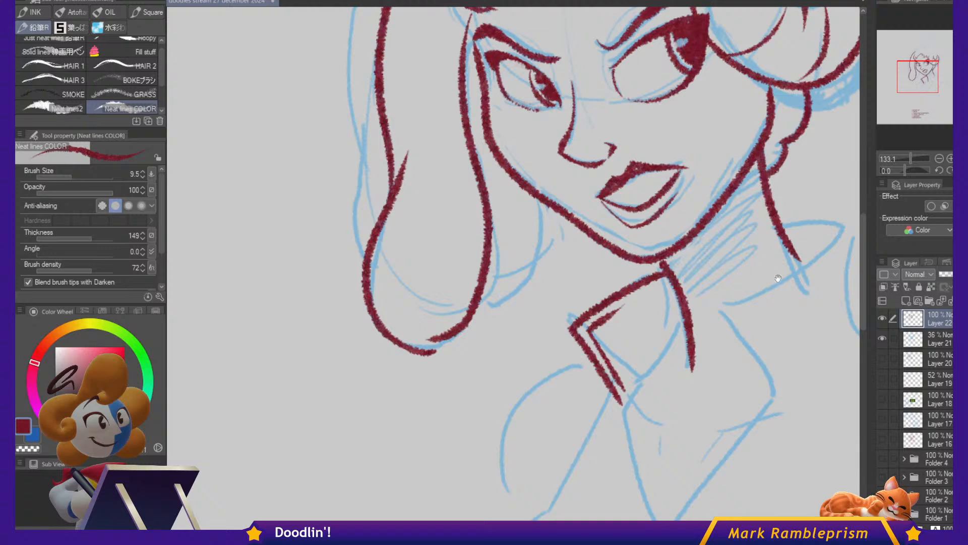
Ink the pointed neckline opening, the near collar with its inner border, and the slope down to the near shoulder.
{"action": "left_click_drag", "start_coordinate": [778, 277], "coordinate": [722, 204]}
{"action": "mouse_move", "coordinate": [631, 244]}
{"action": "left_mouse_down"}
{"action": "mouse_move", "coordinate": [571, 333]}
{"action": "mouse_move", "coordinate": [604, 458]}
{"action": "mouse_move", "coordinate": [714, 322]}
{"action": "mouse_move", "coordinate": [658, 231]}
{"action": "mouse_move", "coordinate": [757, 177]}
{"action": "mouse_move", "coordinate": [759, 158]}
{"action": "left_mouse_up"}
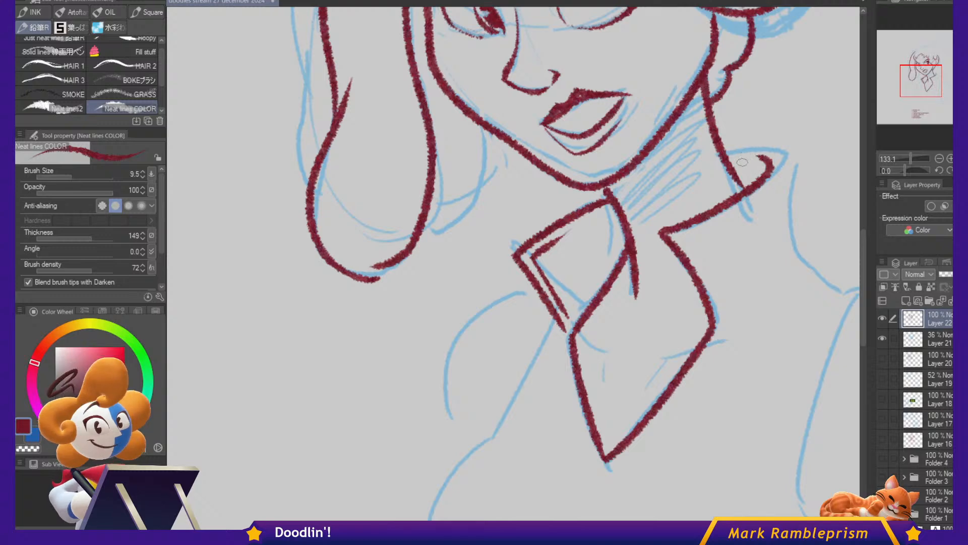
{"action": "left_click_drag", "start_coordinate": [733, 216], "coordinate": [788, 162]}
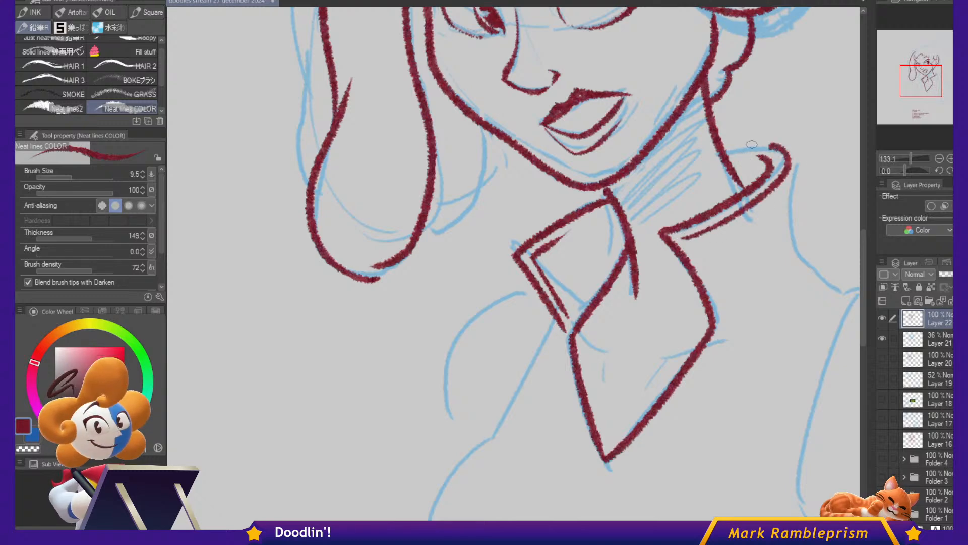
{"action": "mouse_move", "coordinate": [724, 154]}
{"action": "left_mouse_down"}
{"action": "mouse_move", "coordinate": [781, 152]}
{"action": "mouse_move", "coordinate": [807, 269]}
{"action": "mouse_move", "coordinate": [846, 294]}
{"action": "left_mouse_up"}
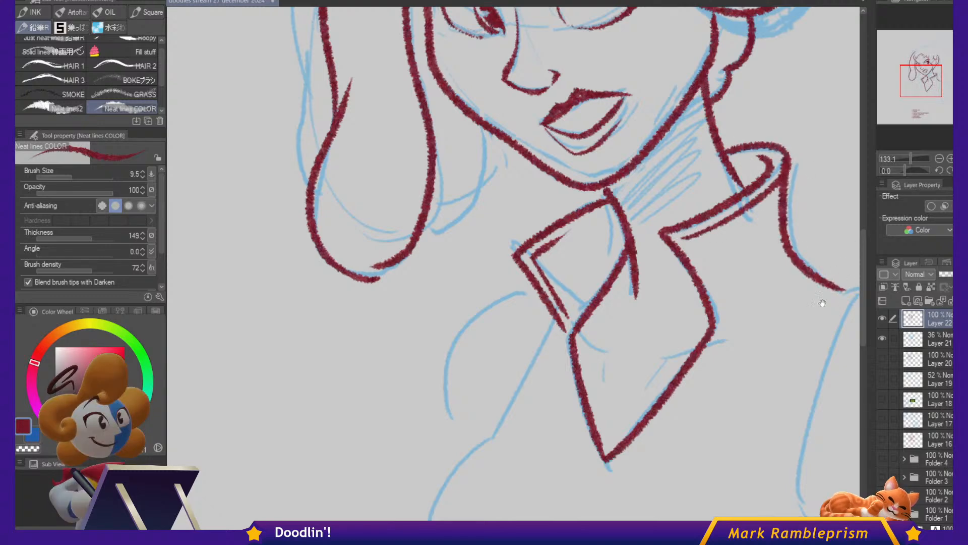
Ink the short angled fold marks on both sides of the pointed neckline and two short crease lines across the chest.
{"action": "scroll", "coordinate": [569, 202], "scroll_direction": "down", "scroll_amount": 2}
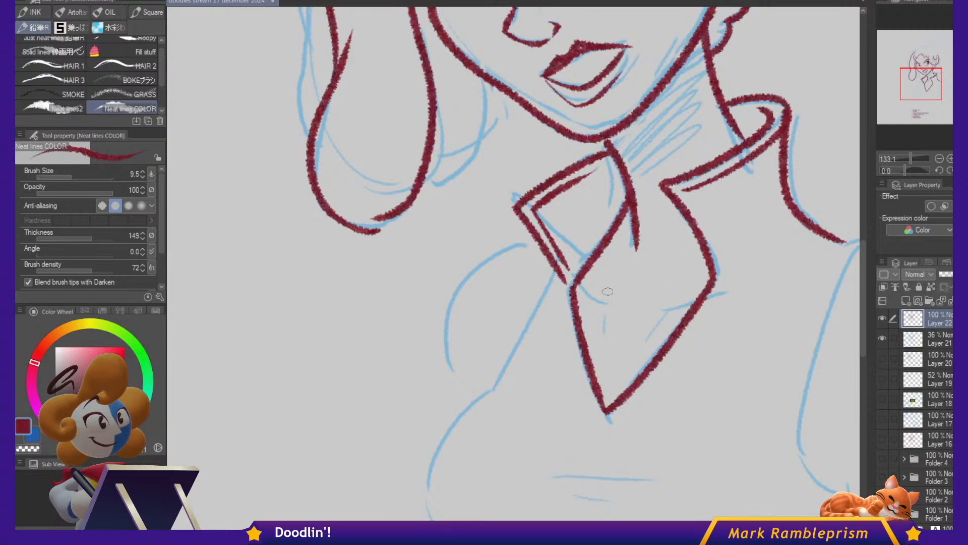
{"action": "left_click_drag", "start_coordinate": [583, 297], "coordinate": [605, 349]}
{"action": "key", "text": "ctrl+z"}
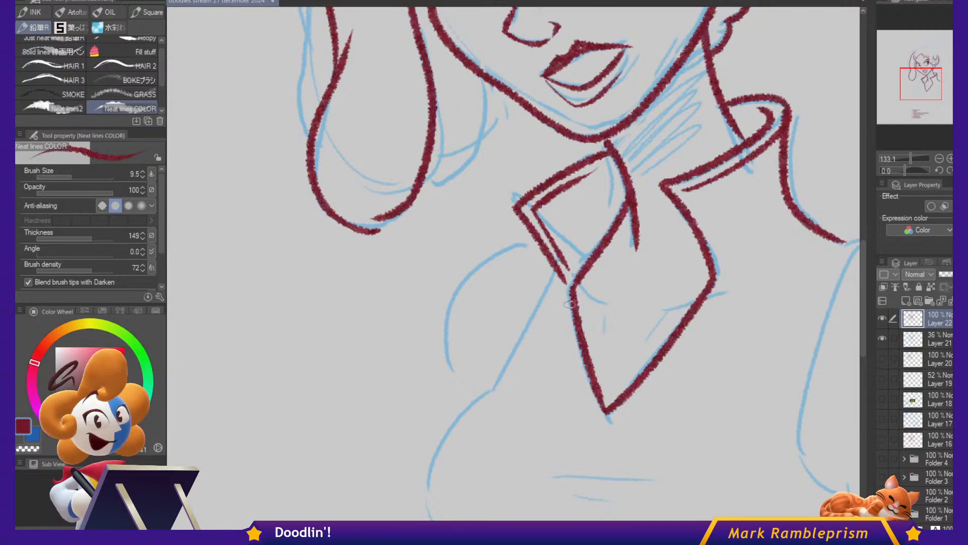
{"action": "left_click_drag", "start_coordinate": [561, 306], "coordinate": [600, 330]}
{"action": "mouse_move", "coordinate": [710, 329]}
{"action": "left_mouse_down"}
{"action": "mouse_move", "coordinate": [643, 349]}
{"action": "mouse_move", "coordinate": [634, 365]}
{"action": "left_mouse_up"}
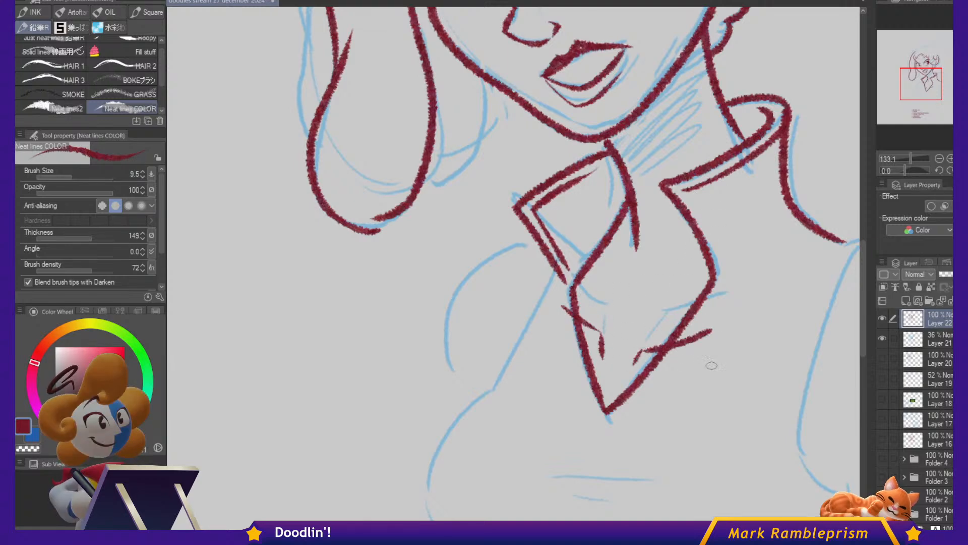
{"action": "left_click_drag", "start_coordinate": [604, 466], "coordinate": [621, 313]}
{"action": "mouse_move", "coordinate": [566, 334]}
{"action": "left_mouse_down"}
{"action": "mouse_move", "coordinate": [649, 334]}
{"action": "mouse_move", "coordinate": [651, 353]}
{"action": "left_mouse_up"}
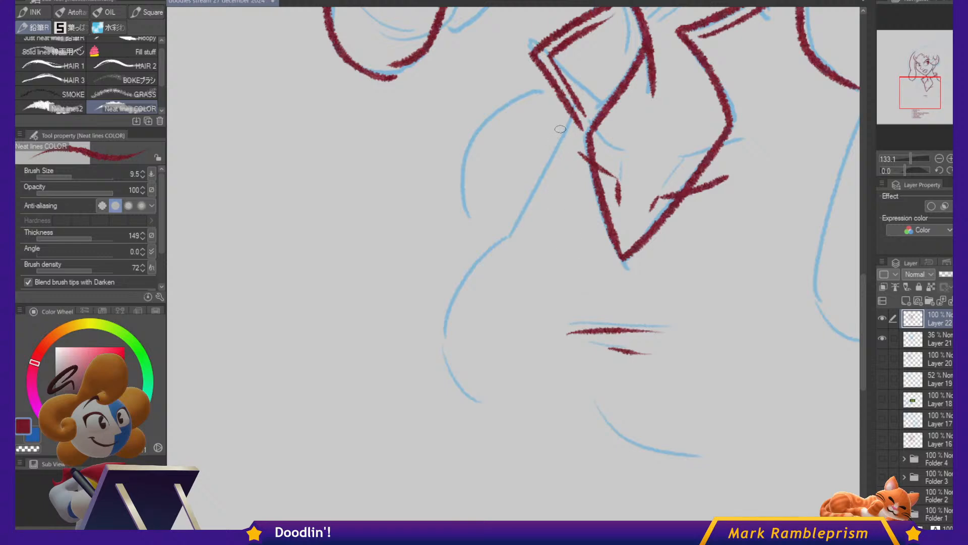
Ink the far side contour of the chest and the short curved lines along its underside.
{"action": "mouse_move", "coordinate": [560, 131]}
{"action": "left_mouse_down"}
{"action": "mouse_move", "coordinate": [522, 217]}
{"action": "mouse_move", "coordinate": [470, 269]}
{"action": "mouse_move", "coordinate": [451, 320]}
{"action": "mouse_move", "coordinate": [504, 423]}
{"action": "left_mouse_up"}
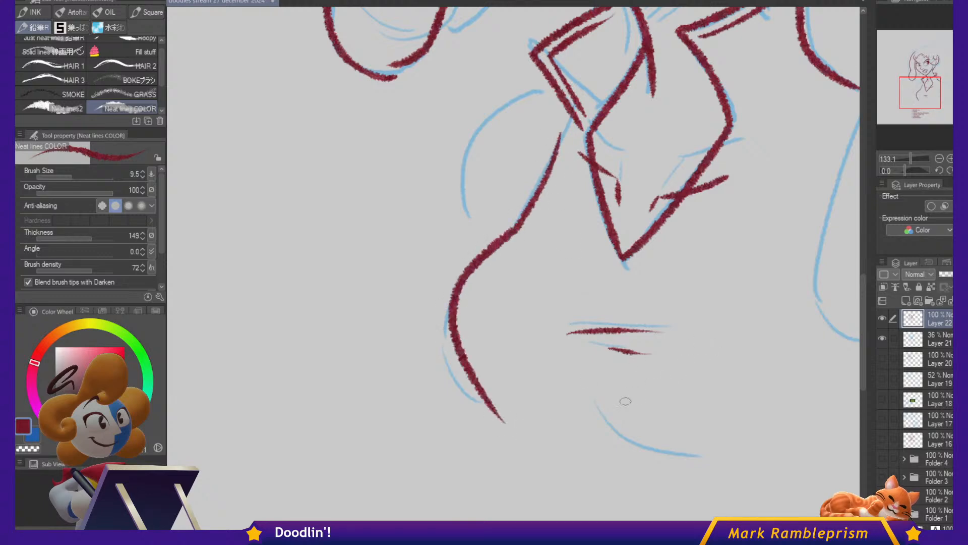
{"action": "mouse_move", "coordinate": [598, 397]}
{"action": "left_mouse_down"}
{"action": "mouse_move", "coordinate": [705, 467]}
{"action": "mouse_move", "coordinate": [726, 471]}
{"action": "left_mouse_up"}
{"action": "left_click_drag", "start_coordinate": [766, 409], "coordinate": [666, 391]}
{"action": "key", "text": "ctrl+z"}
{"action": "left_click_drag", "start_coordinate": [520, 395], "coordinate": [611, 451]}
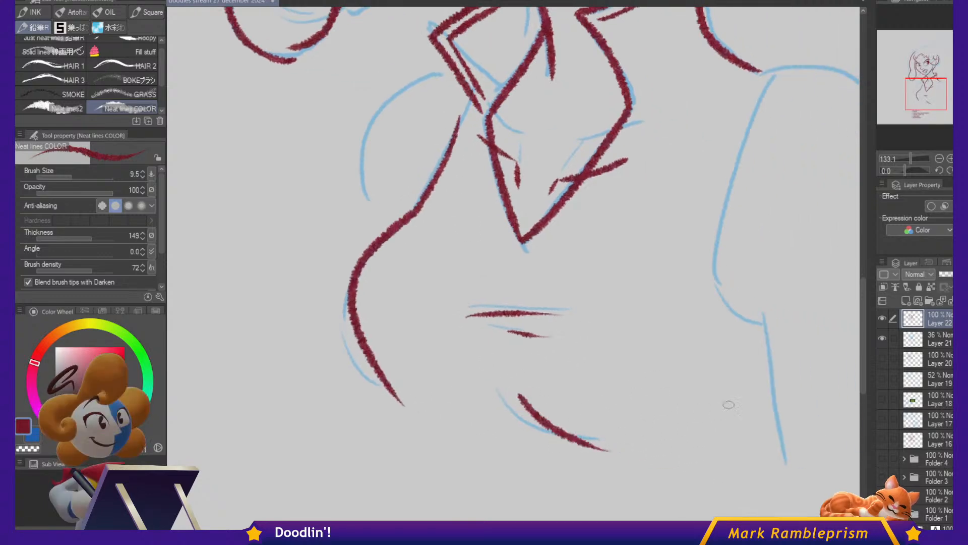
{"action": "left_click_drag", "start_coordinate": [754, 348], "coordinate": [688, 434]}
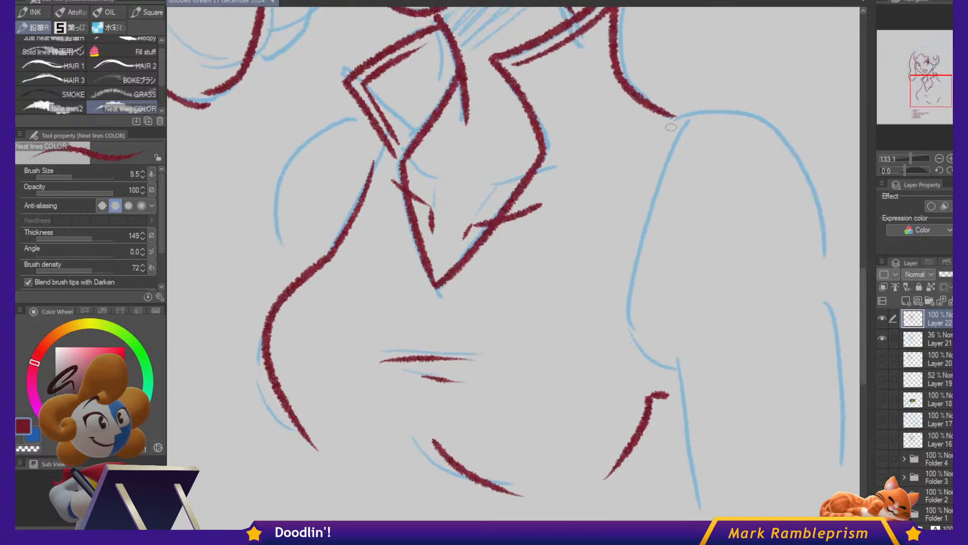
Ink the near armhole seam, the inner arm line below it, and the rounded top of the near shoulder.
{"action": "mouse_move", "coordinate": [676, 119]}
{"action": "left_mouse_down"}
{"action": "mouse_move", "coordinate": [627, 269]}
{"action": "mouse_move", "coordinate": [665, 369]}
{"action": "left_mouse_up"}
{"action": "key", "text": "ctrl+z"}
{"action": "mouse_move", "coordinate": [678, 117]}
{"action": "left_mouse_down"}
{"action": "mouse_move", "coordinate": [630, 339]}
{"action": "mouse_move", "coordinate": [673, 348]}
{"action": "mouse_move", "coordinate": [691, 497]}
{"action": "mouse_move", "coordinate": [739, 105]}
{"action": "left_mouse_up"}
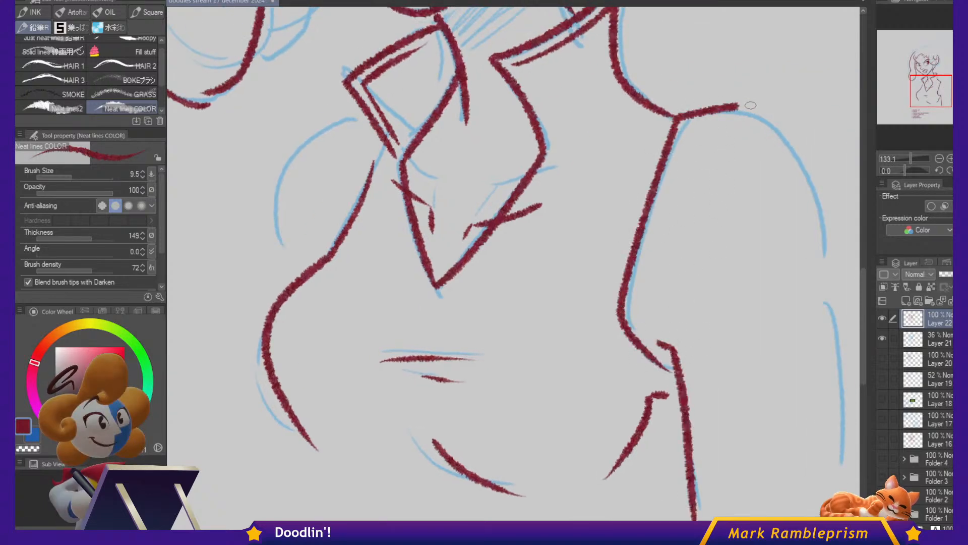
{"action": "key", "text": "ctrl+z"}
{"action": "mouse_move", "coordinate": [676, 119]}
{"action": "left_mouse_down"}
{"action": "mouse_move", "coordinate": [742, 111]}
{"action": "mouse_move", "coordinate": [796, 146]}
{"action": "mouse_move", "coordinate": [827, 316]}
{"action": "left_mouse_up"}
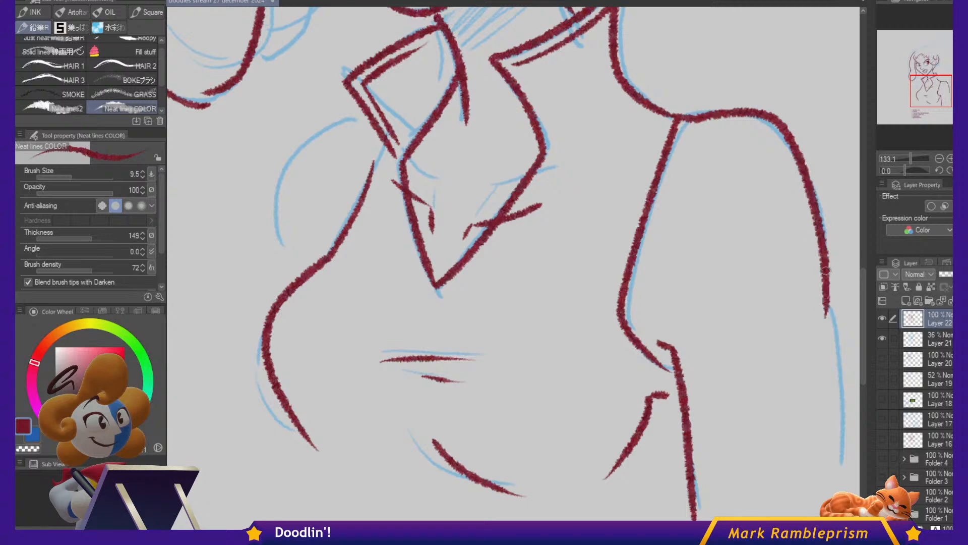
Ink the outer contour of the near arm below the shoulder and short crease marks at the sleeve bend.
{"action": "left_click_drag", "start_coordinate": [826, 271], "coordinate": [745, 244]}
{"action": "key", "text": "ctrl+z"}
{"action": "mouse_move", "coordinate": [599, 92]}
{"action": "left_mouse_down"}
{"action": "mouse_move", "coordinate": [679, 87]}
{"action": "mouse_move", "coordinate": [712, 108]}
{"action": "mouse_move", "coordinate": [757, 192]}
{"action": "mouse_move", "coordinate": [768, 243]}
{"action": "mouse_move", "coordinate": [756, 294]}
{"action": "mouse_move", "coordinate": [771, 404]}
{"action": "mouse_move", "coordinate": [769, 499]}
{"action": "left_mouse_up"}
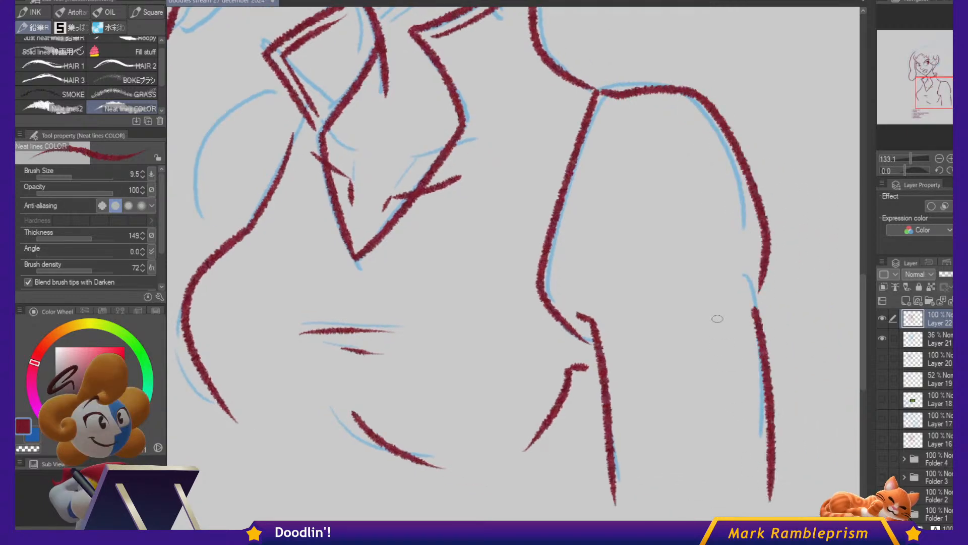
{"action": "mouse_move", "coordinate": [689, 327]}
{"action": "left_mouse_down"}
{"action": "mouse_move", "coordinate": [727, 301]}
{"action": "mouse_move", "coordinate": [739, 308]}
{"action": "left_mouse_up"}
Ink the rounded contour of the far shoulder from the collar down to the chest line.
{"action": "left_click_drag", "start_coordinate": [485, 343], "coordinate": [677, 418]}
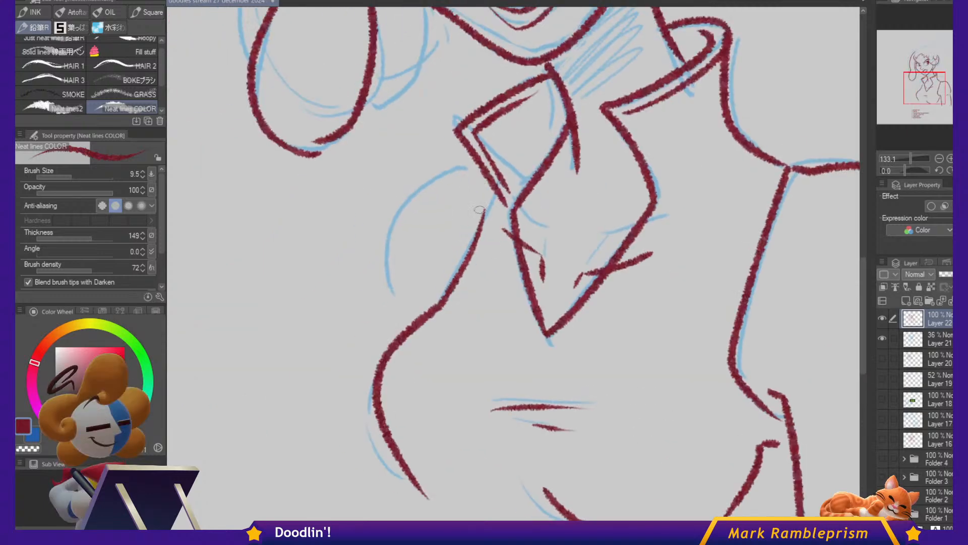
{"action": "mouse_move", "coordinate": [475, 167]}
{"action": "left_mouse_down"}
{"action": "mouse_move", "coordinate": [405, 204]}
{"action": "mouse_move", "coordinate": [391, 295]}
{"action": "mouse_move", "coordinate": [417, 324]}
{"action": "left_mouse_up"}
{"action": "left_click_drag", "start_coordinate": [644, 192], "coordinate": [680, 353]}
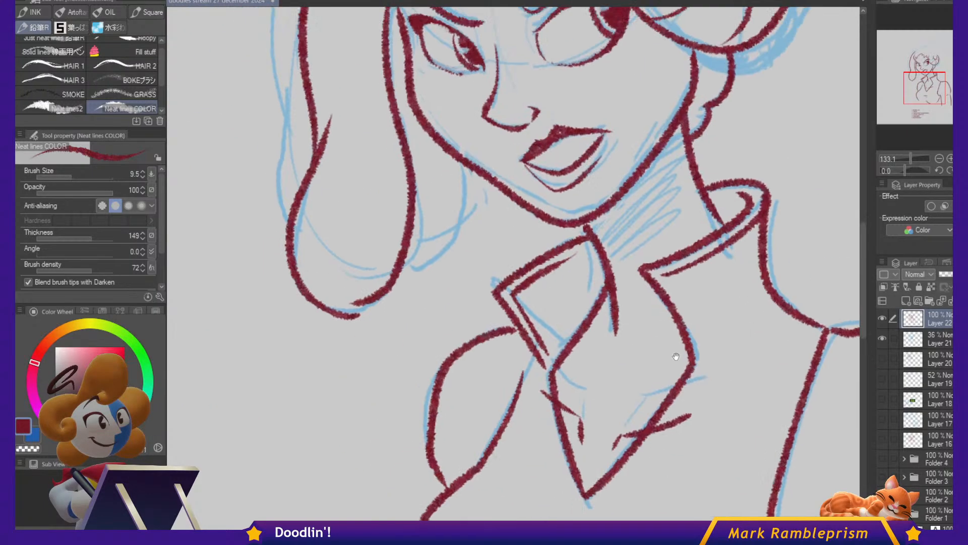
Ink the small lock behind the jaw and several tapered strand lines inside the long side hair.
{"action": "left_click_drag", "start_coordinate": [655, 321], "coordinate": [686, 470]}
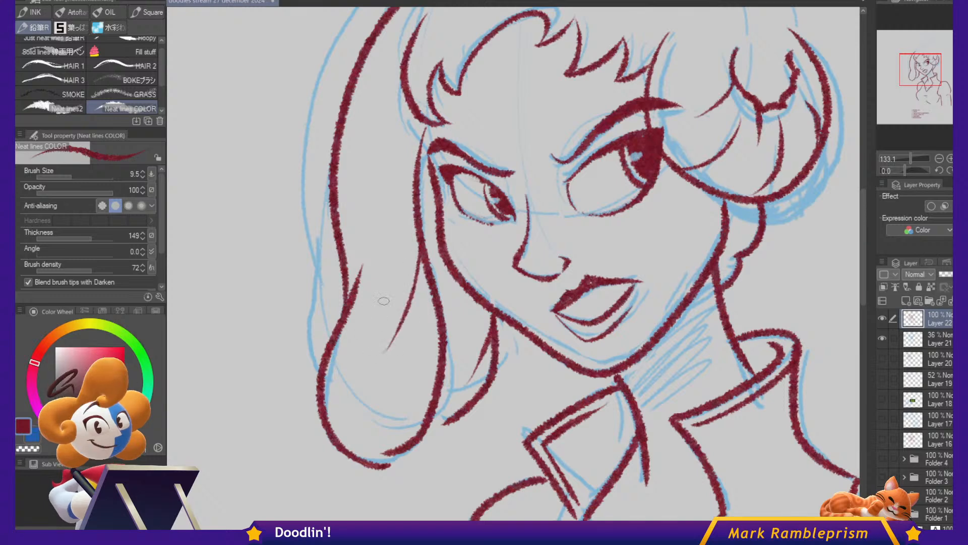
{"action": "left_click_drag", "start_coordinate": [379, 234], "coordinate": [342, 143]}
{"action": "left_click_drag", "start_coordinate": [360, 100], "coordinate": [375, 179]}
{"action": "left_click_drag", "start_coordinate": [461, 94], "coordinate": [501, 205]}
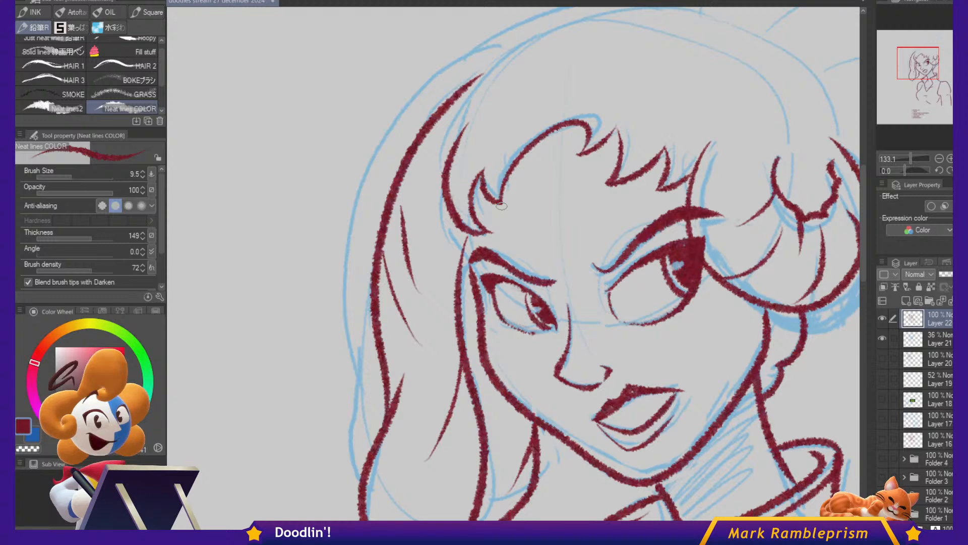
Ink the outer hair contour from the long side lock over the crown to the rolled curl by the ear.
{"action": "left_click_drag", "start_coordinate": [518, 256], "coordinate": [617, 156]}
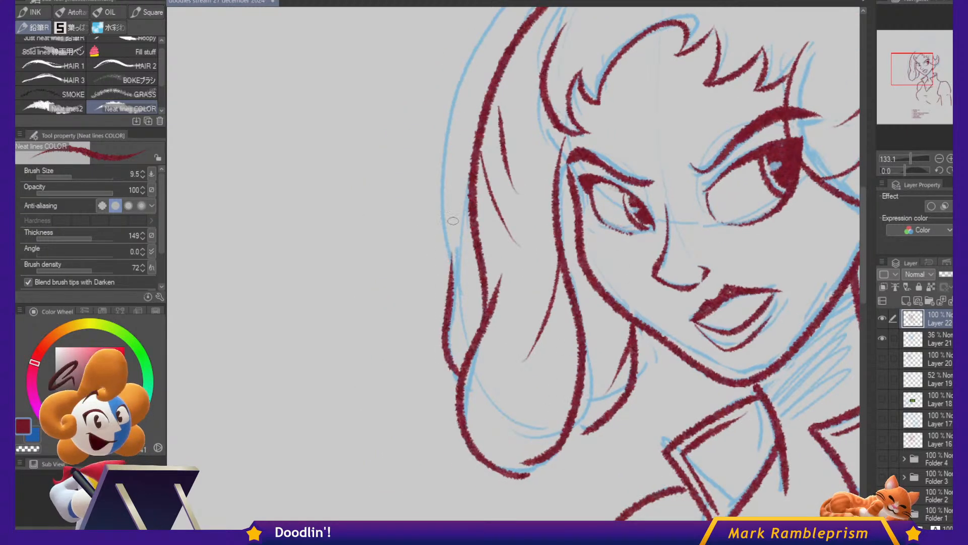
{"action": "scroll", "coordinate": [446, 377], "scroll_direction": "up", "scroll_amount": 3}
{"action": "mouse_move", "coordinate": [446, 377]}
{"action": "left_mouse_down"}
{"action": "mouse_move", "coordinate": [438, 247]}
{"action": "mouse_move", "coordinate": [522, 114]}
{"action": "mouse_move", "coordinate": [600, 56]}
{"action": "left_mouse_up"}
{"action": "left_click_drag", "start_coordinate": [792, 120], "coordinate": [718, 122]}
{"action": "key", "text": "ctrl+z"}
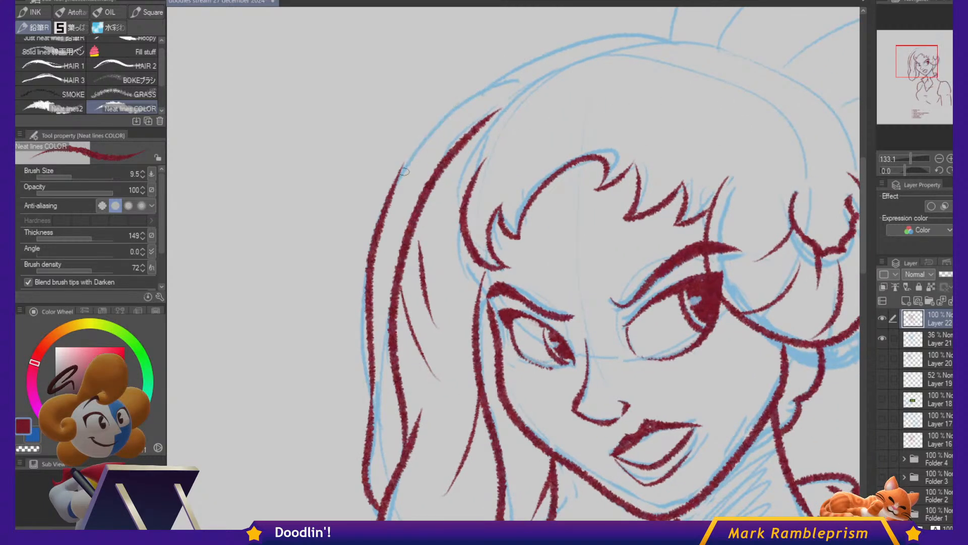
{"action": "mouse_move", "coordinate": [408, 173]}
{"action": "left_mouse_down"}
{"action": "mouse_move", "coordinate": [453, 112]}
{"action": "mouse_move", "coordinate": [514, 66]}
{"action": "mouse_move", "coordinate": [631, 34]}
{"action": "mouse_move", "coordinate": [764, 65]}
{"action": "left_mouse_up"}
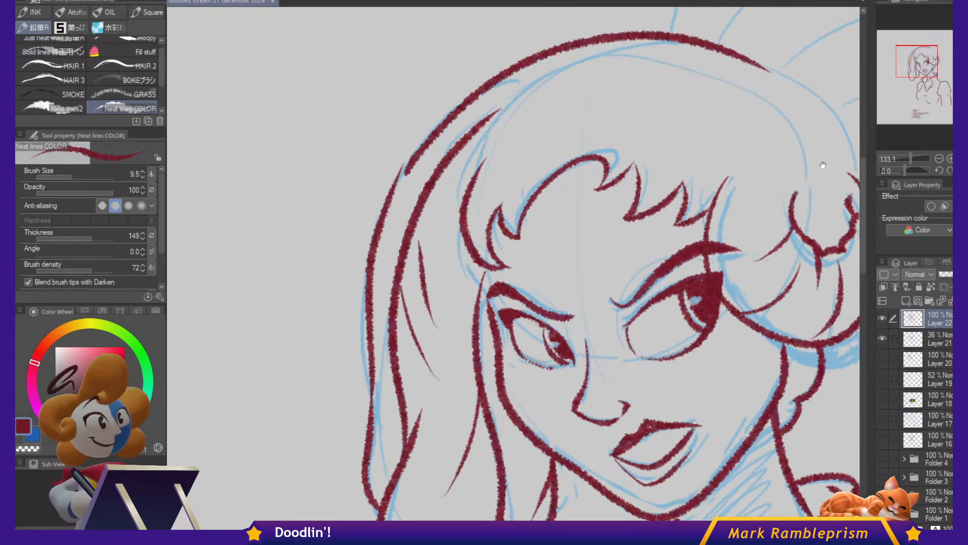
{"action": "mouse_move", "coordinate": [820, 82]}
{"action": "left_mouse_down"}
{"action": "mouse_move", "coordinate": [658, 51]}
{"action": "mouse_move", "coordinate": [694, 151]}
{"action": "left_mouse_up"}
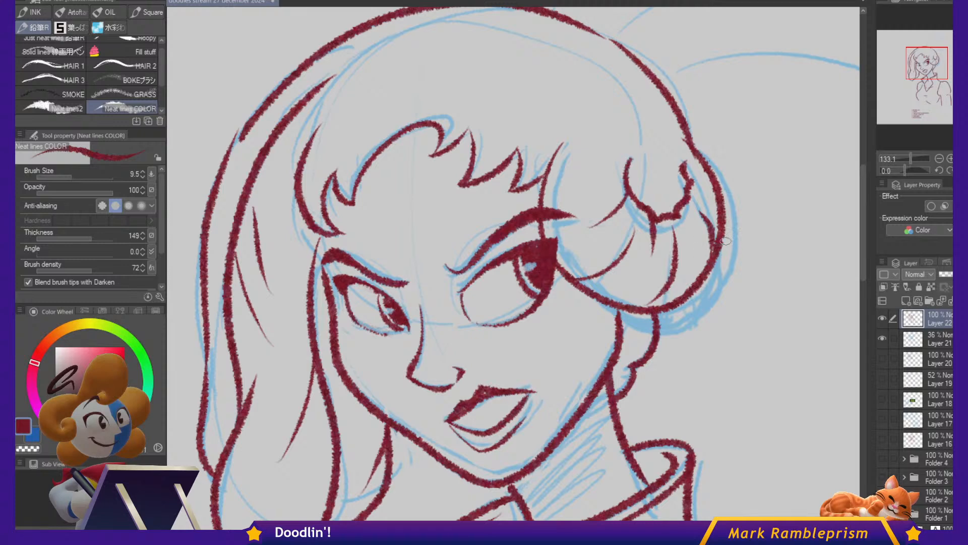
Ink a thick curved hair band on the crown at the base of the ponytail.
{"action": "scroll", "coordinate": [554, 260], "scroll_direction": "down", "scroll_amount": 3}
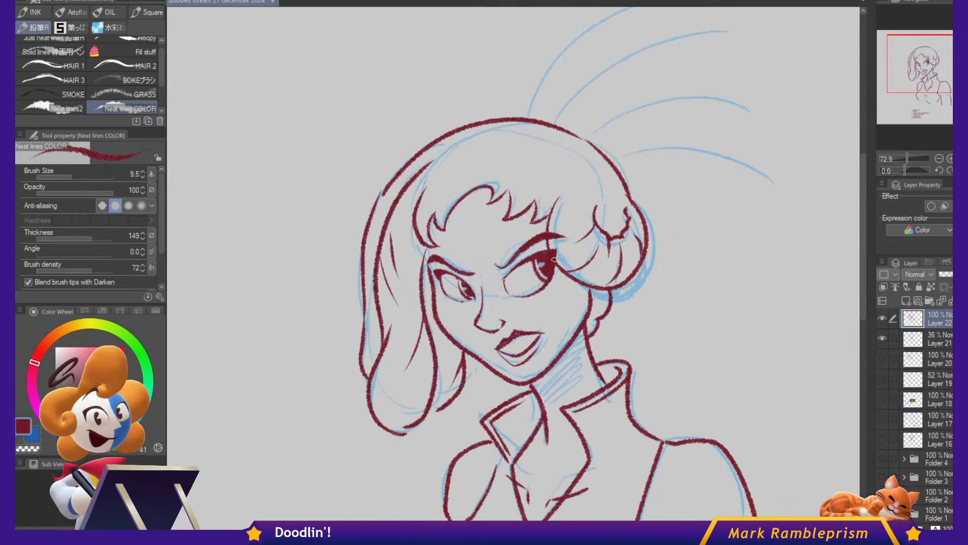
{"action": "left_click_drag", "start_coordinate": [601, 89], "coordinate": [610, 146]}
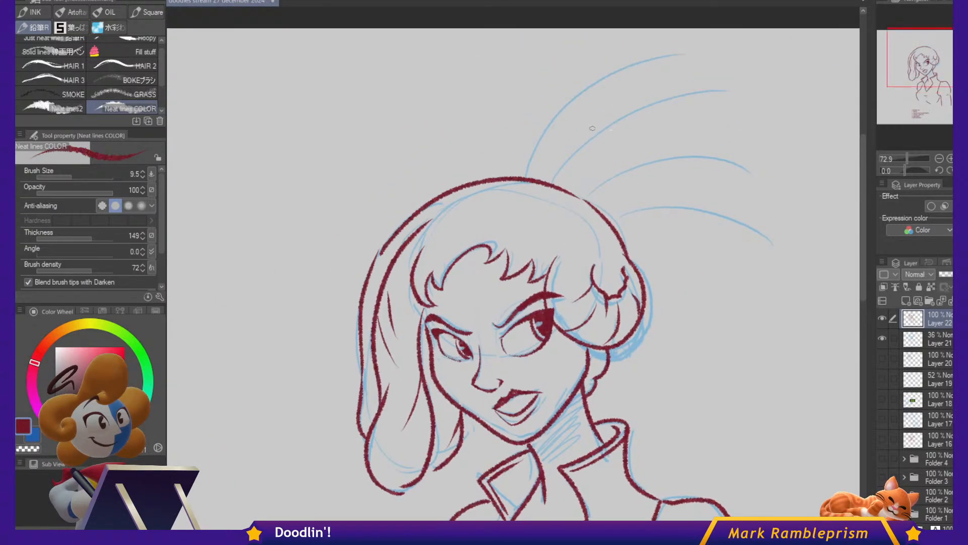
{"action": "left_click_drag", "start_coordinate": [533, 170], "coordinate": [606, 217]}
{"action": "left_click_drag", "start_coordinate": [568, 182], "coordinate": [620, 227]}
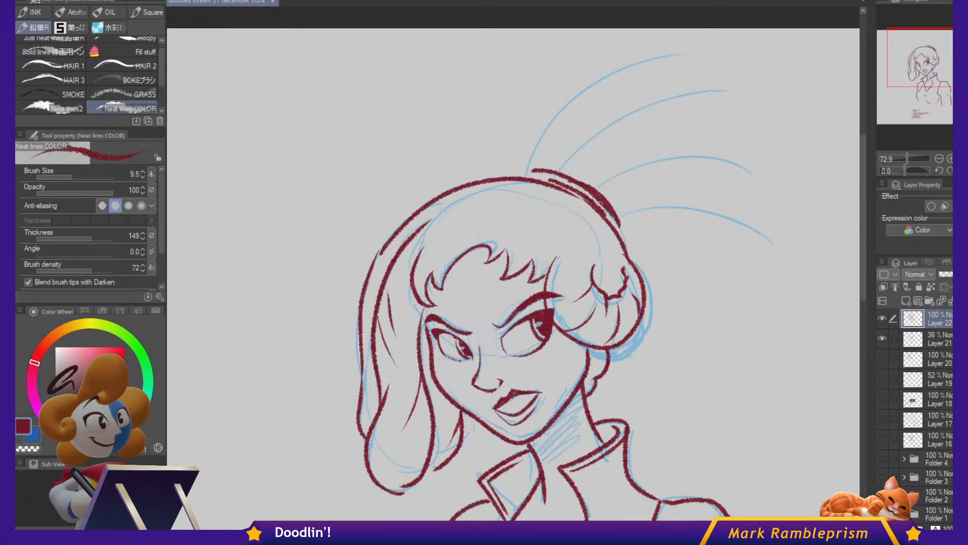
{"action": "left_click_drag", "start_coordinate": [591, 194], "coordinate": [617, 231]}
Ink the fanned, curving strands of the ponytail and close the rounded lock tips.
{"action": "mouse_move", "coordinate": [540, 170]}
{"action": "left_mouse_down"}
{"action": "mouse_move", "coordinate": [552, 146]}
{"action": "mouse_move", "coordinate": [633, 76]}
{"action": "mouse_move", "coordinate": [711, 68]}
{"action": "left_mouse_up"}
{"action": "mouse_move", "coordinate": [561, 169]}
{"action": "left_mouse_down"}
{"action": "mouse_move", "coordinate": [673, 88]}
{"action": "mouse_move", "coordinate": [797, 149]}
{"action": "left_mouse_up"}
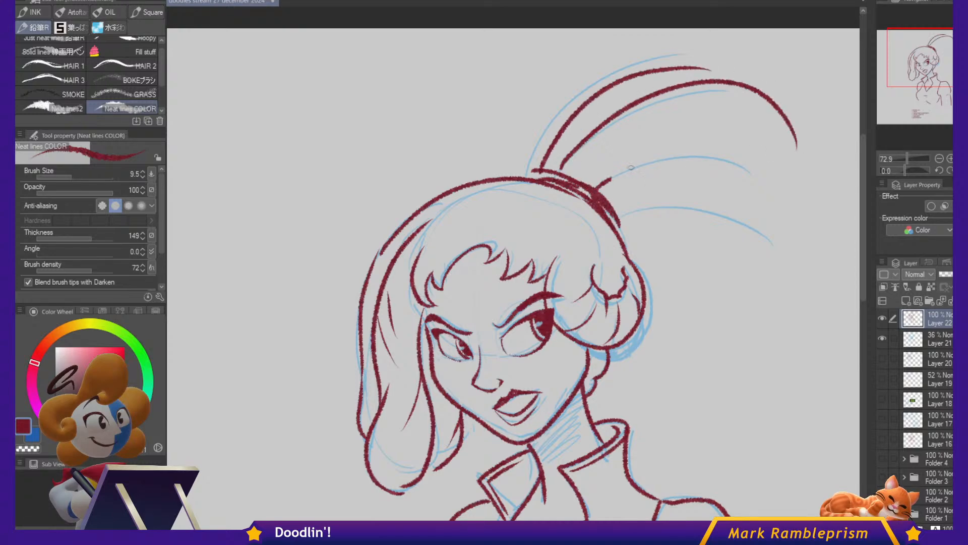
{"action": "left_click_drag", "start_coordinate": [632, 168], "coordinate": [805, 223]}
{"action": "mouse_move", "coordinate": [663, 195]}
{"action": "left_mouse_down"}
{"action": "mouse_move", "coordinate": [798, 254]}
{"action": "mouse_move", "coordinate": [795, 292]}
{"action": "left_mouse_up"}
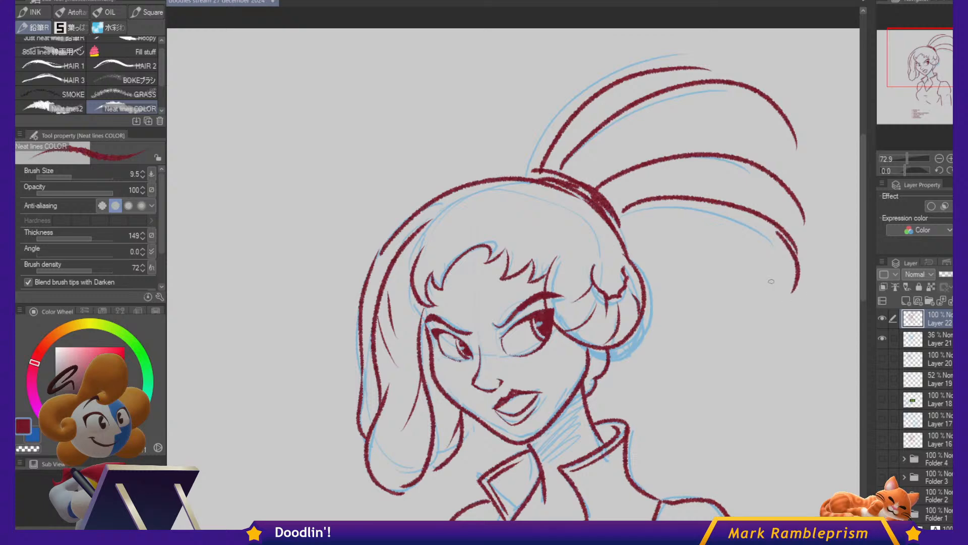
{"action": "mouse_move", "coordinate": [625, 226]}
{"action": "left_mouse_down"}
{"action": "mouse_move", "coordinate": [693, 243]}
{"action": "mouse_move", "coordinate": [757, 283]}
{"action": "left_mouse_up"}
{"action": "left_click_drag", "start_coordinate": [797, 147], "coordinate": [773, 167]}
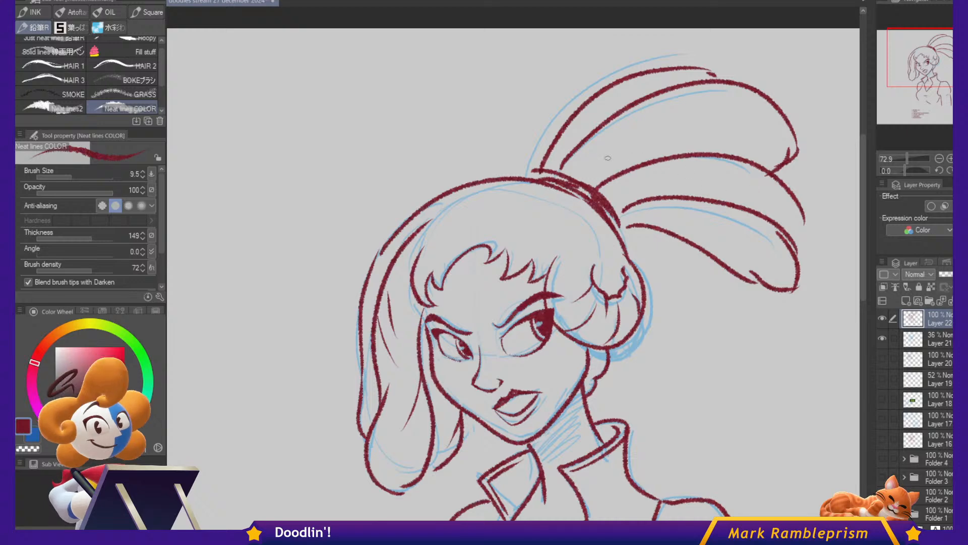
{"action": "left_click_drag", "start_coordinate": [724, 188], "coordinate": [741, 134]}
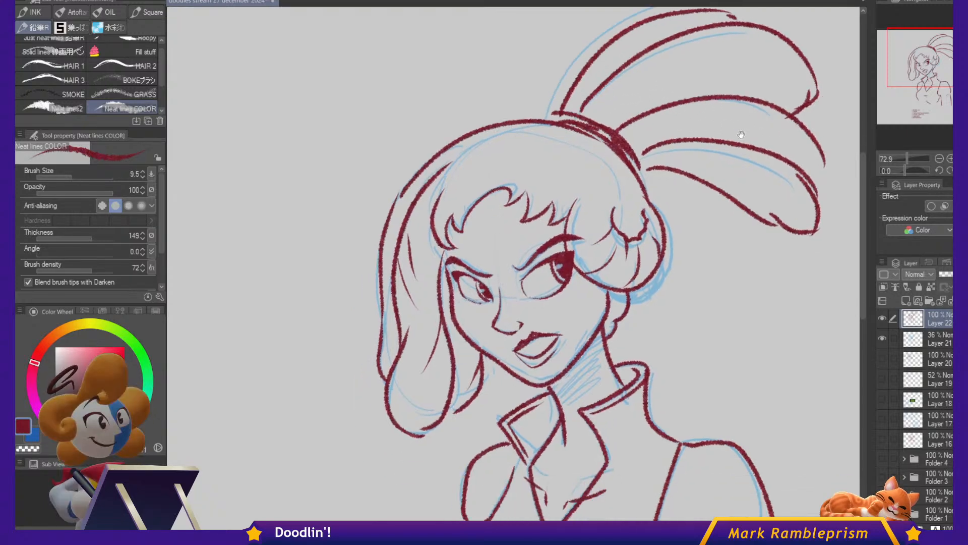
{"action": "left_click_drag", "start_coordinate": [677, 384], "coordinate": [644, 301]}
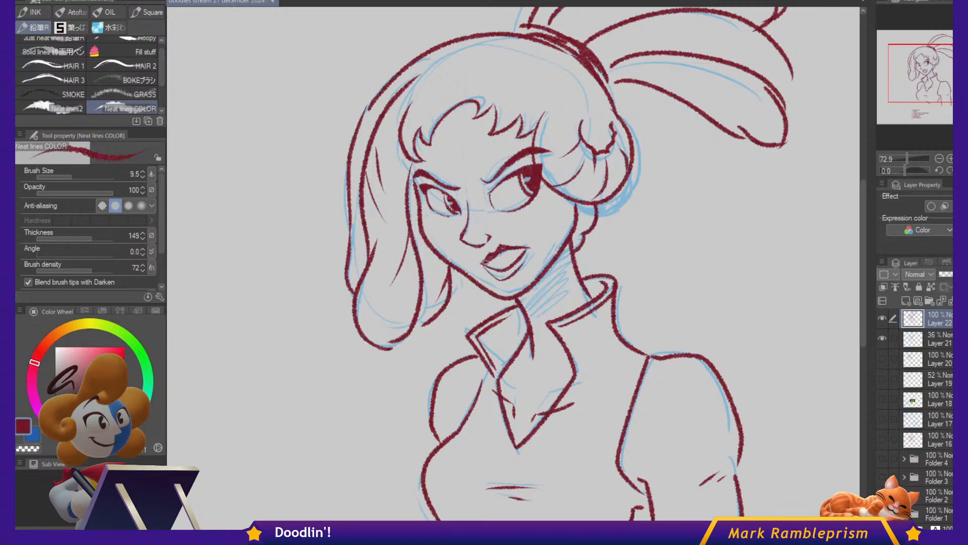
{"action": "mouse_move", "coordinate": [518, 254]}
{"action": "left_mouse_down"}
{"action": "mouse_move", "coordinate": [489, 266]}
{"action": "mouse_move", "coordinate": [497, 260]}
{"action": "left_mouse_up"}
{"action": "key", "text": "ctrl+z"}
{"action": "key", "text": "ctrl+z"}
Add a small frown mark between the eyebrows and check the whole inked figure.
{"action": "scroll", "coordinate": [661, 289], "scroll_direction": "down", "scroll_amount": 4}
{"action": "mouse_move", "coordinate": [660, 283]}
{"action": "left_mouse_down"}
{"action": "mouse_move", "coordinate": [638, 268]}
{"action": "mouse_move", "coordinate": [622, 303]}
{"action": "mouse_move", "coordinate": [618, 272]}
{"action": "left_mouse_up"}
{"action": "scroll", "coordinate": [625, 277], "scroll_direction": "up", "scroll_amount": 2}
{"action": "scroll", "coordinate": [616, 298], "scroll_direction": "down", "scroll_amount": 1}
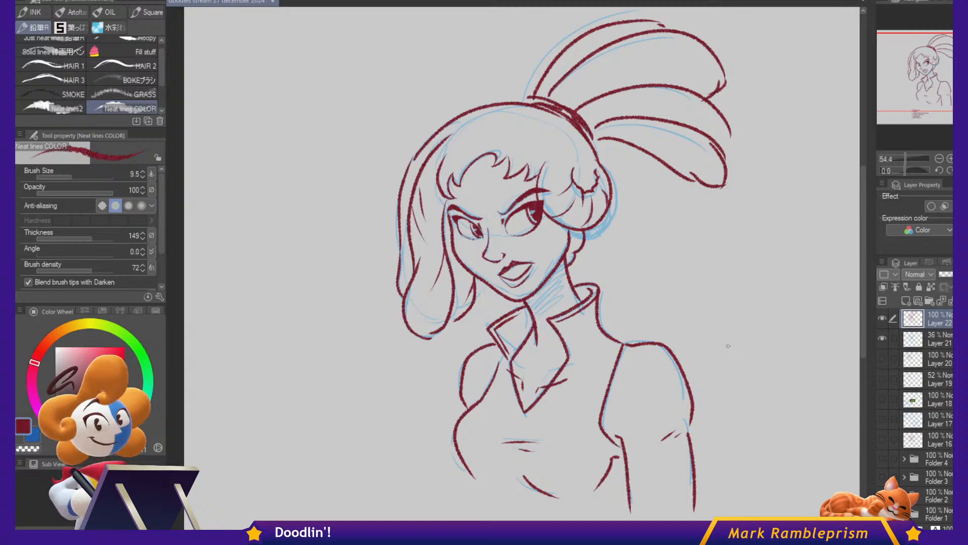
{"action": "left_click_drag", "start_coordinate": [743, 359], "coordinate": [748, 347]}
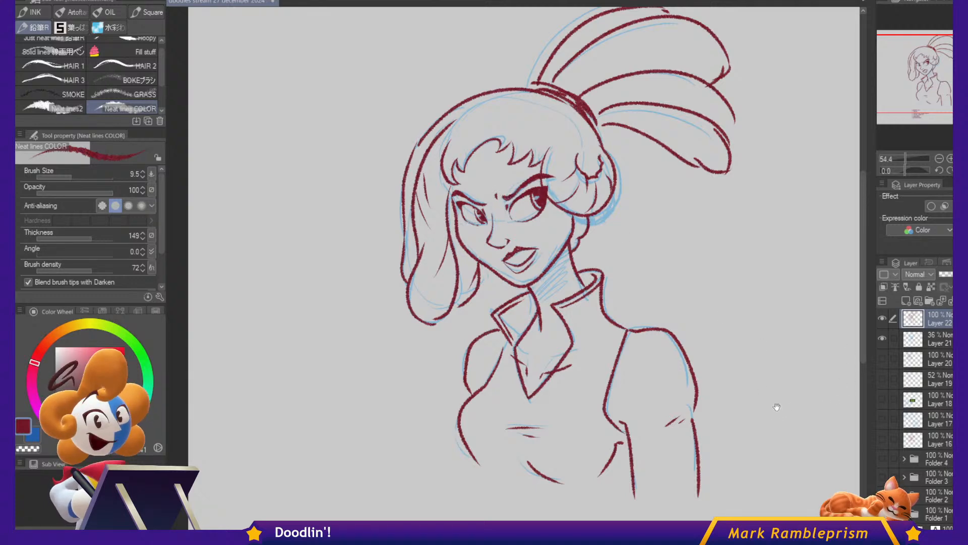
{"action": "left_click_drag", "start_coordinate": [776, 406], "coordinate": [738, 428]}
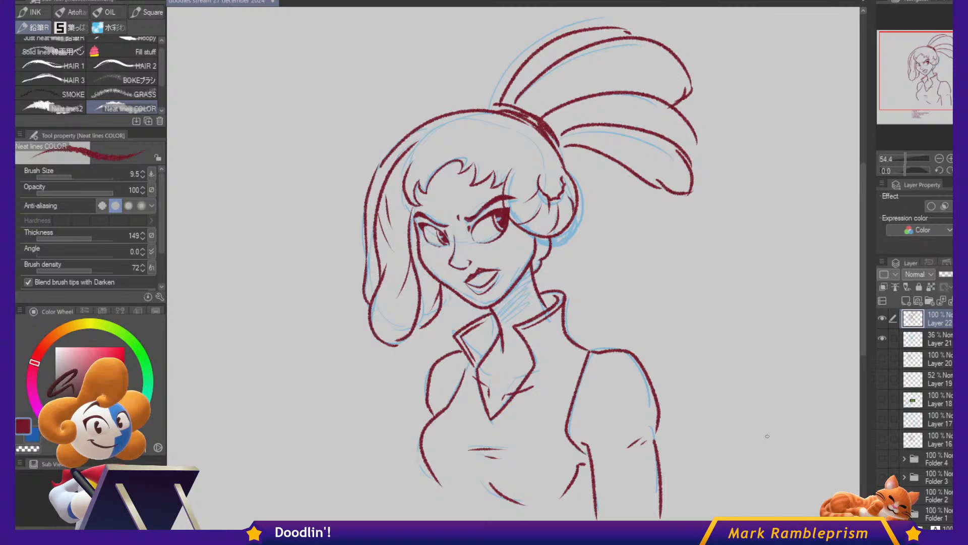